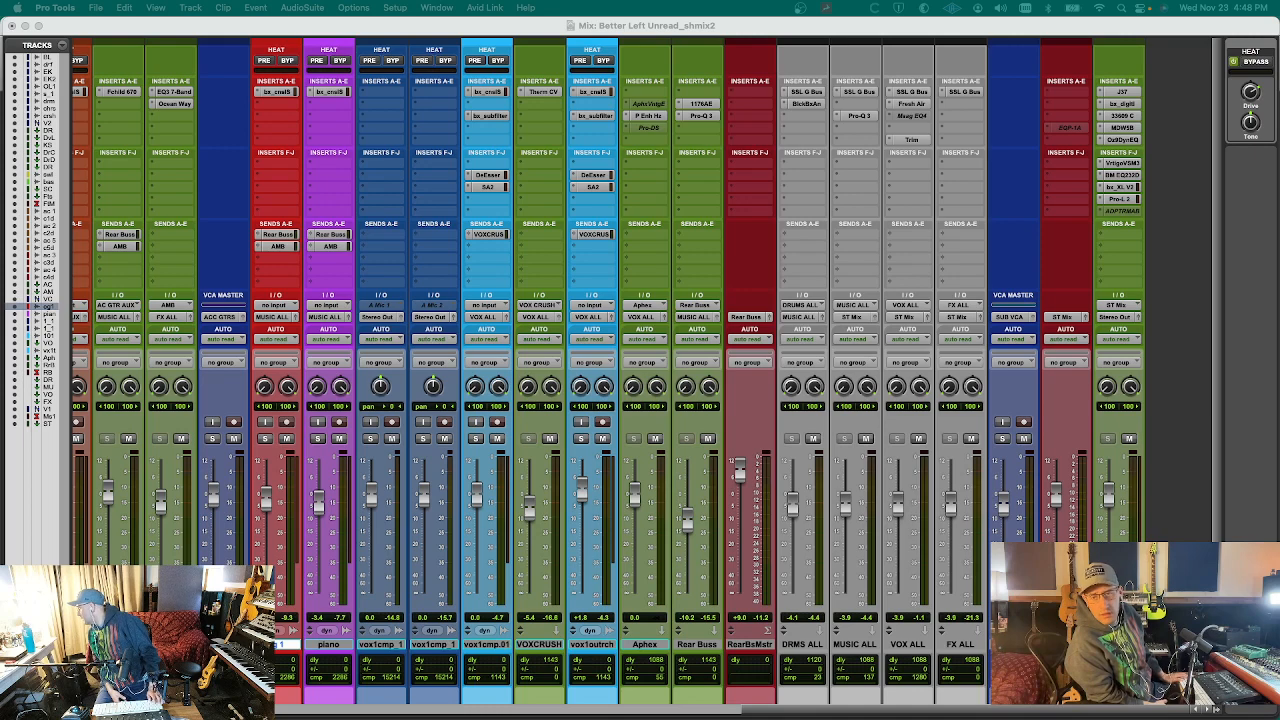
# - Bring up the session's Edit window and look through the tracks from the drums down to the vocals
pyautogui.press('super+Tab')
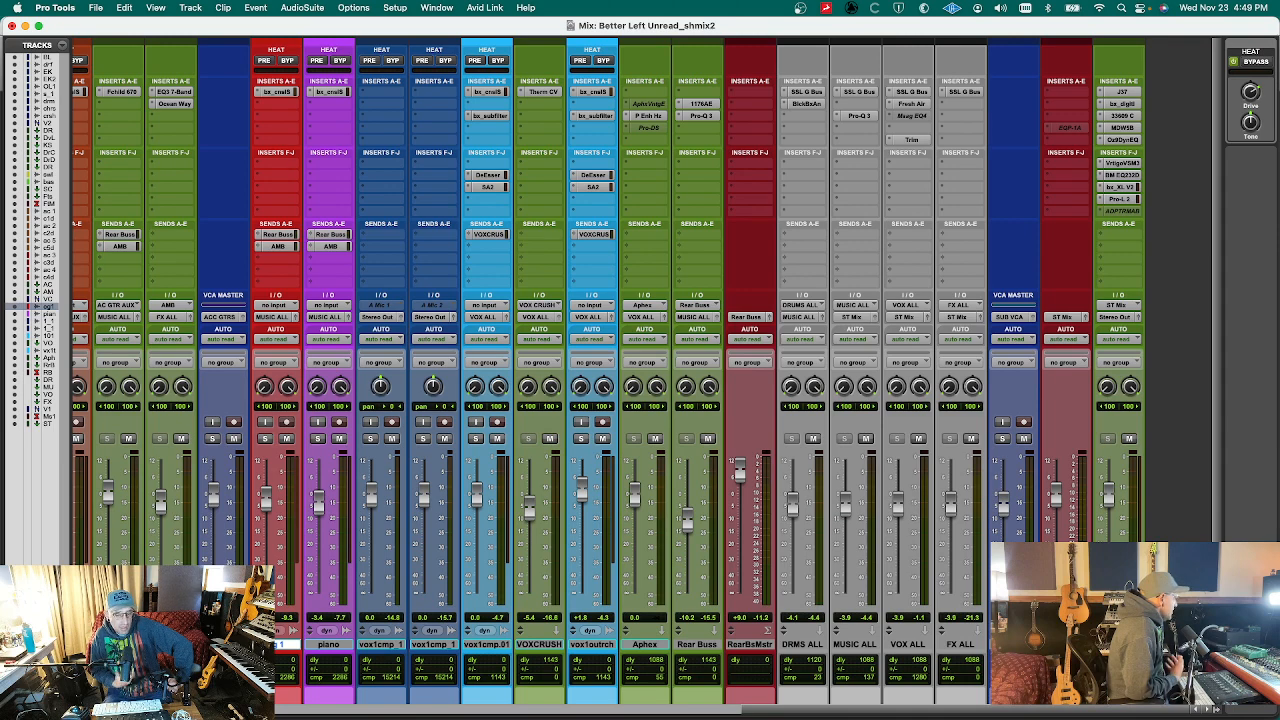
pyautogui.press('super+equal')
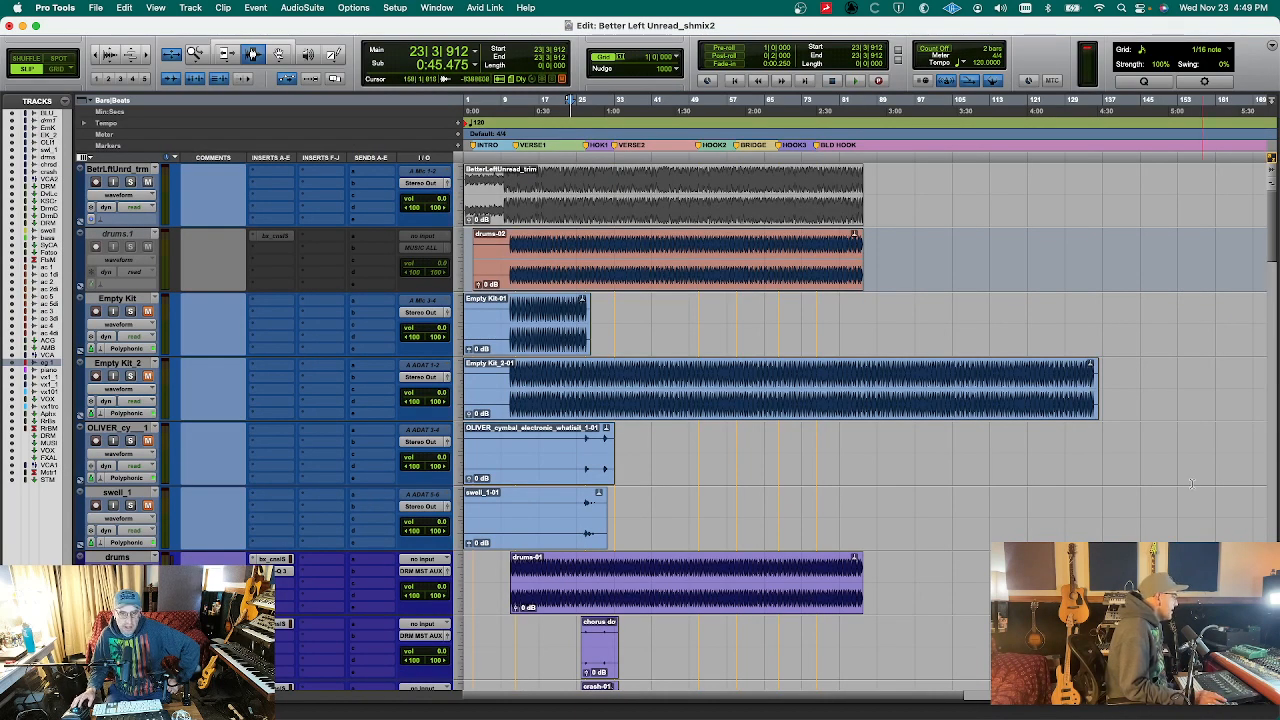
pyautogui.scroll(-5, 626, 478)
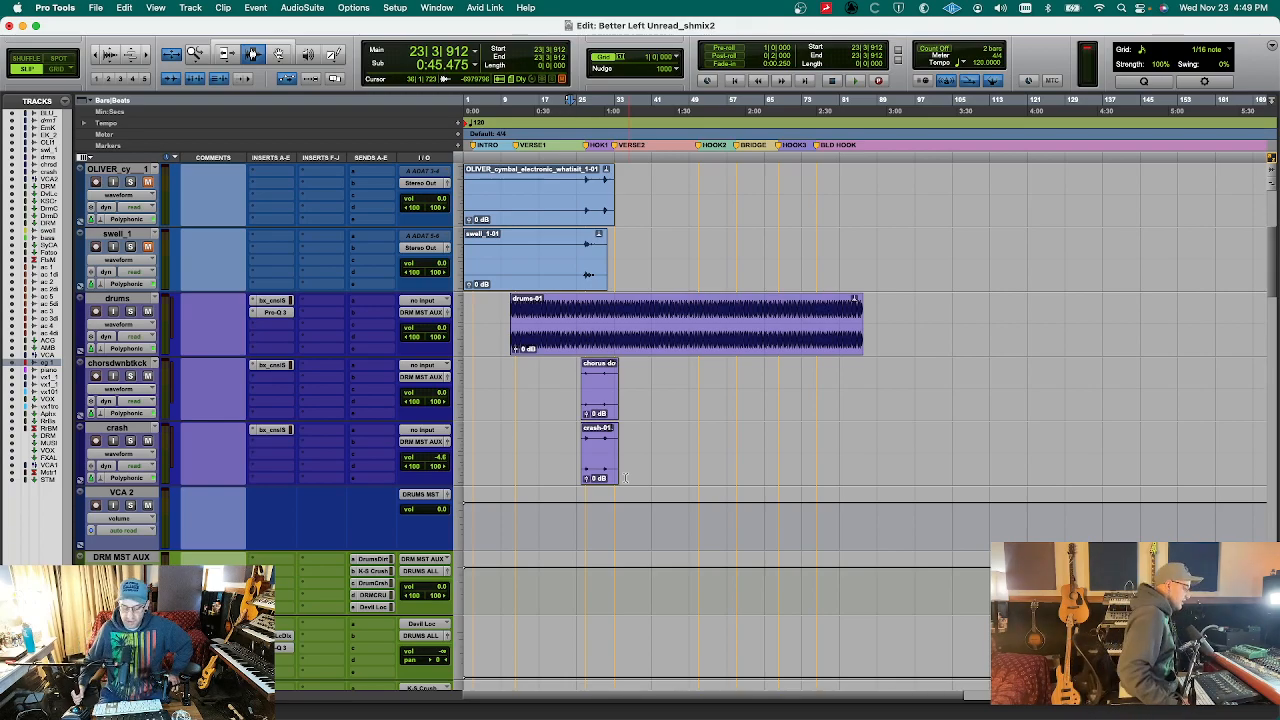
pyautogui.scroll(-15, 626, 478)
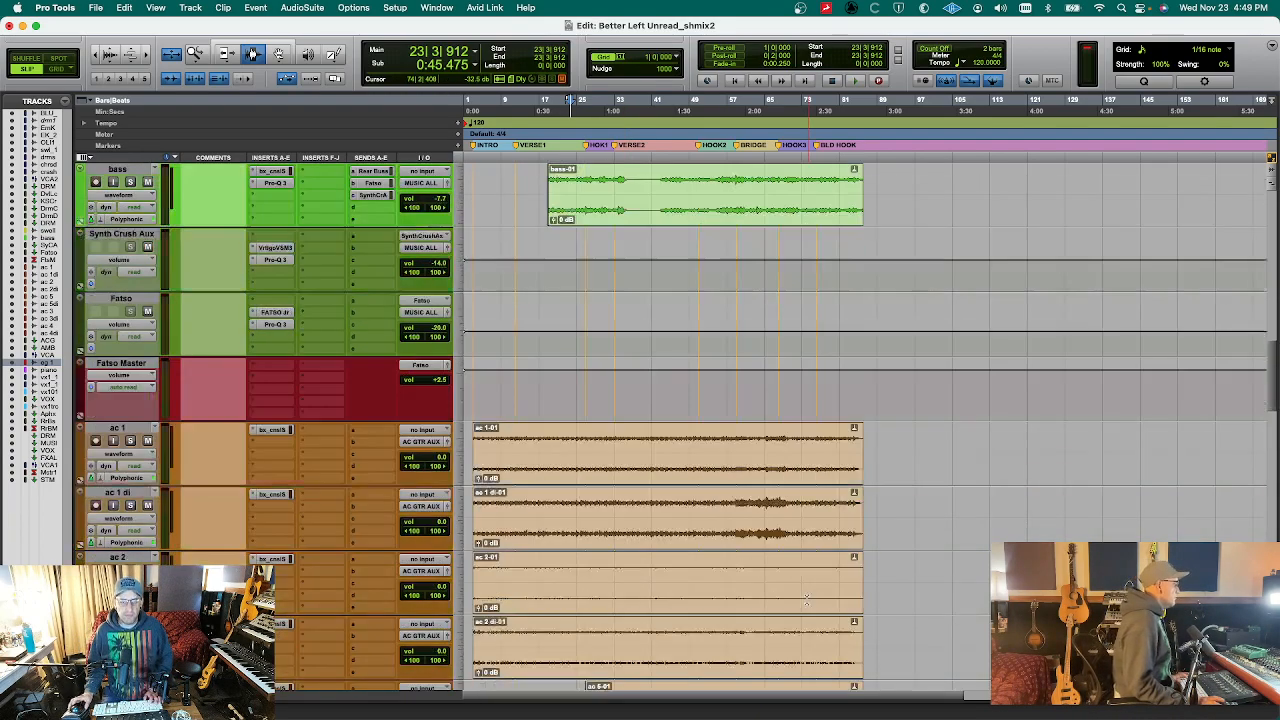
pyautogui.scroll(5, 806, 598)
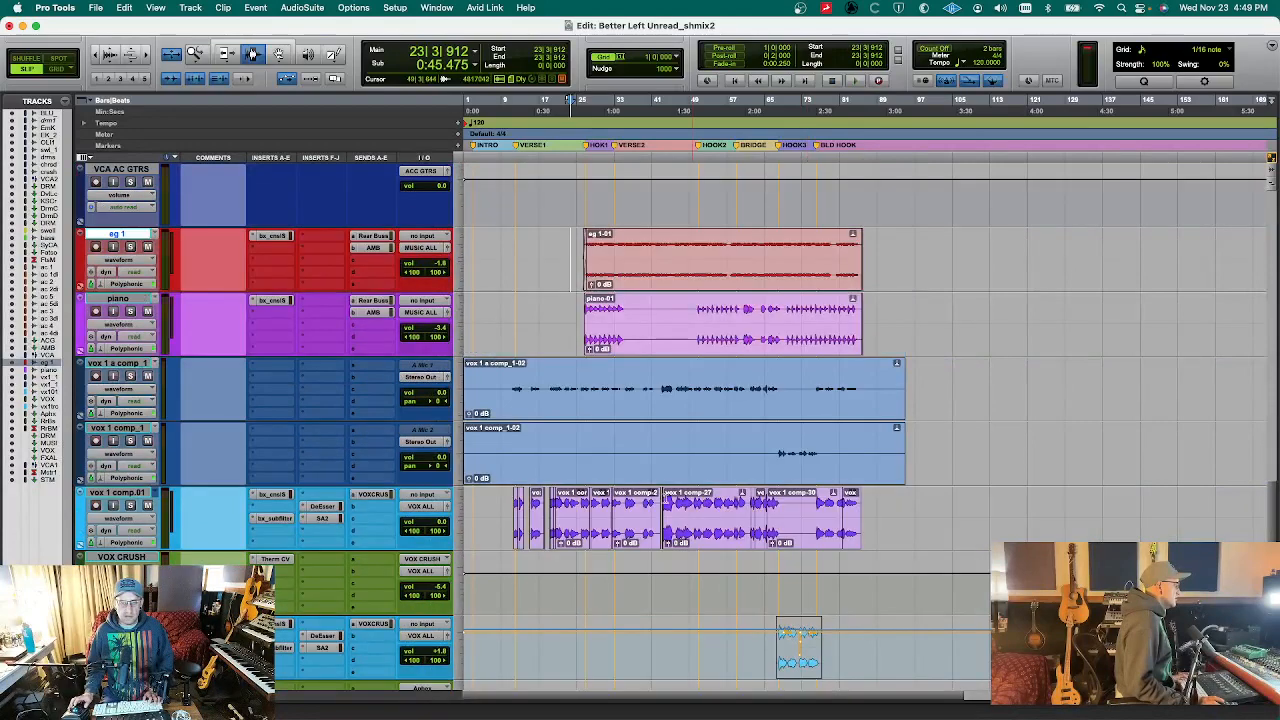
# - Highlight the vocal passages on the vox 1 a comp_1 and vox 1 comp.01 tracks for comparison
pyautogui.moveTo(508, 390); pyautogui.dragTo(824, 393)
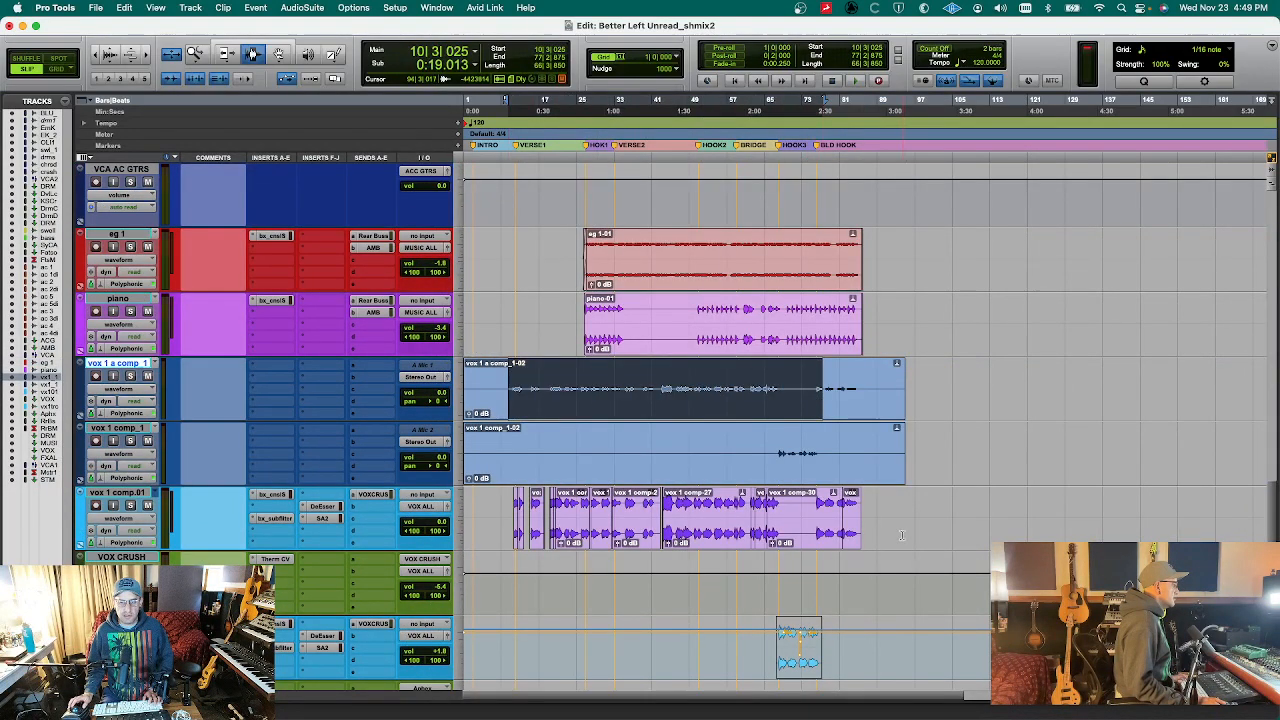
pyautogui.moveTo(904, 510); pyautogui.dragTo(500, 508)
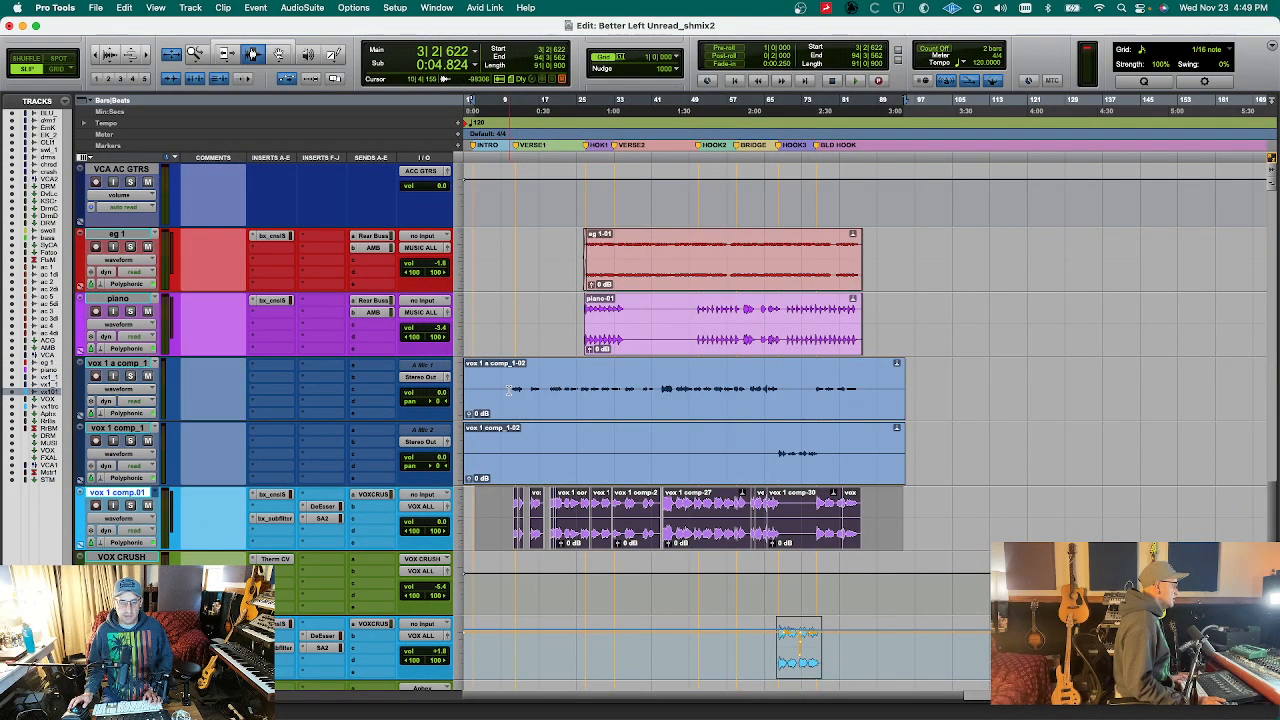
pyautogui.moveTo(502, 398); pyautogui.dragTo(903, 405)
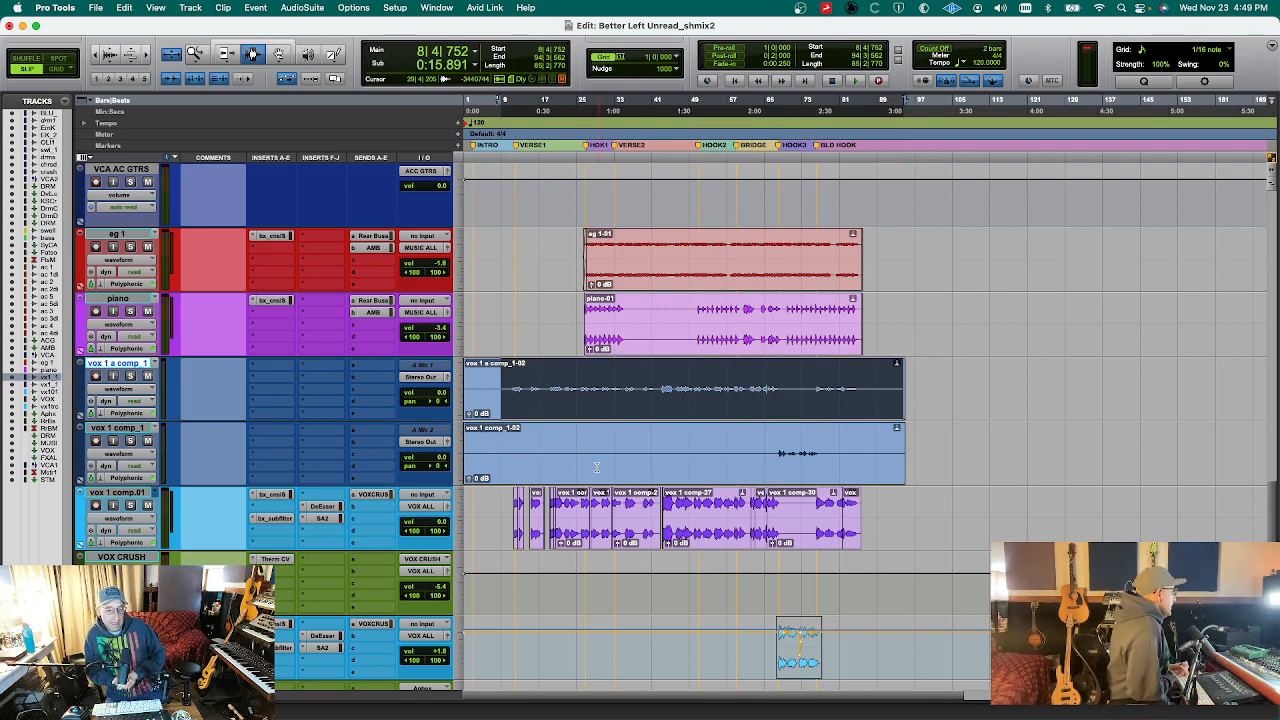
# - Enlarge the audio waveform display vertically on all tracks by five increments
pyautogui.press('alt+super+]')
pyautogui.press('alt+super+]')
pyautogui.press('alt+super+]')
pyautogui.press('alt+super+]')
pyautogui.press('alt+super+]')
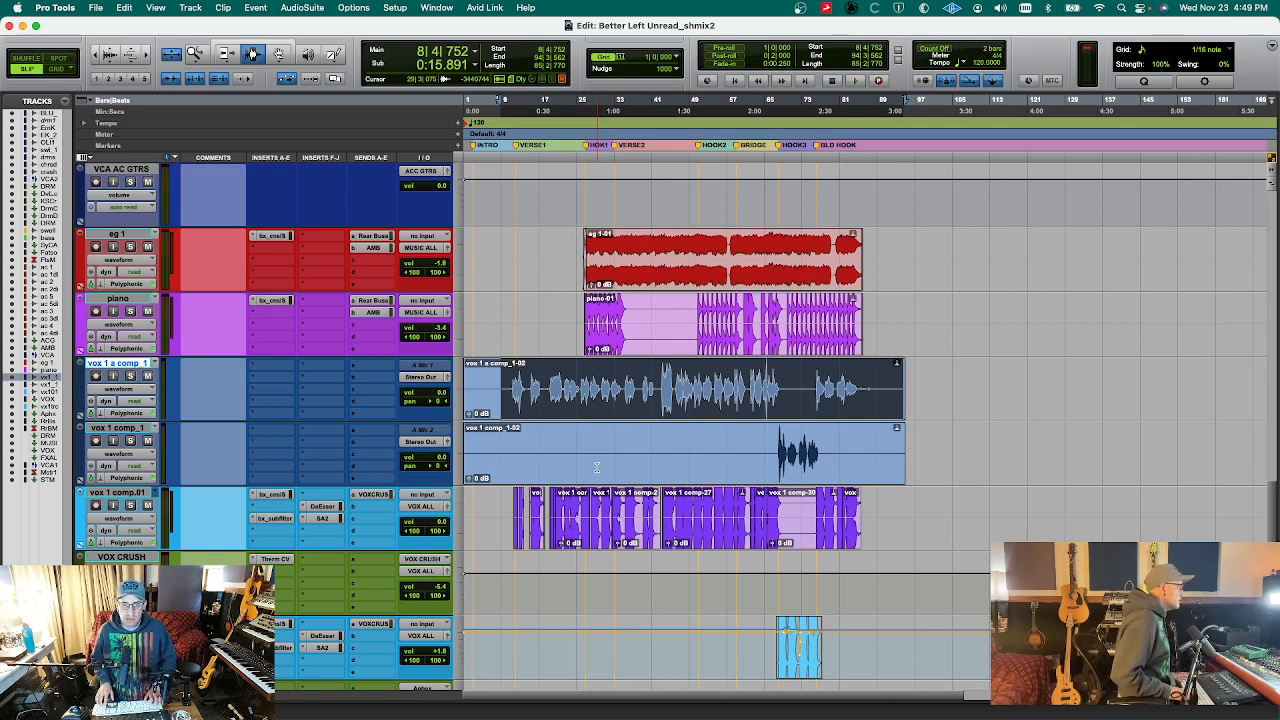
# - Play the song from bar 2, beat 4 through to the end of the vocal clips and stop playback
pyautogui.press('Return')
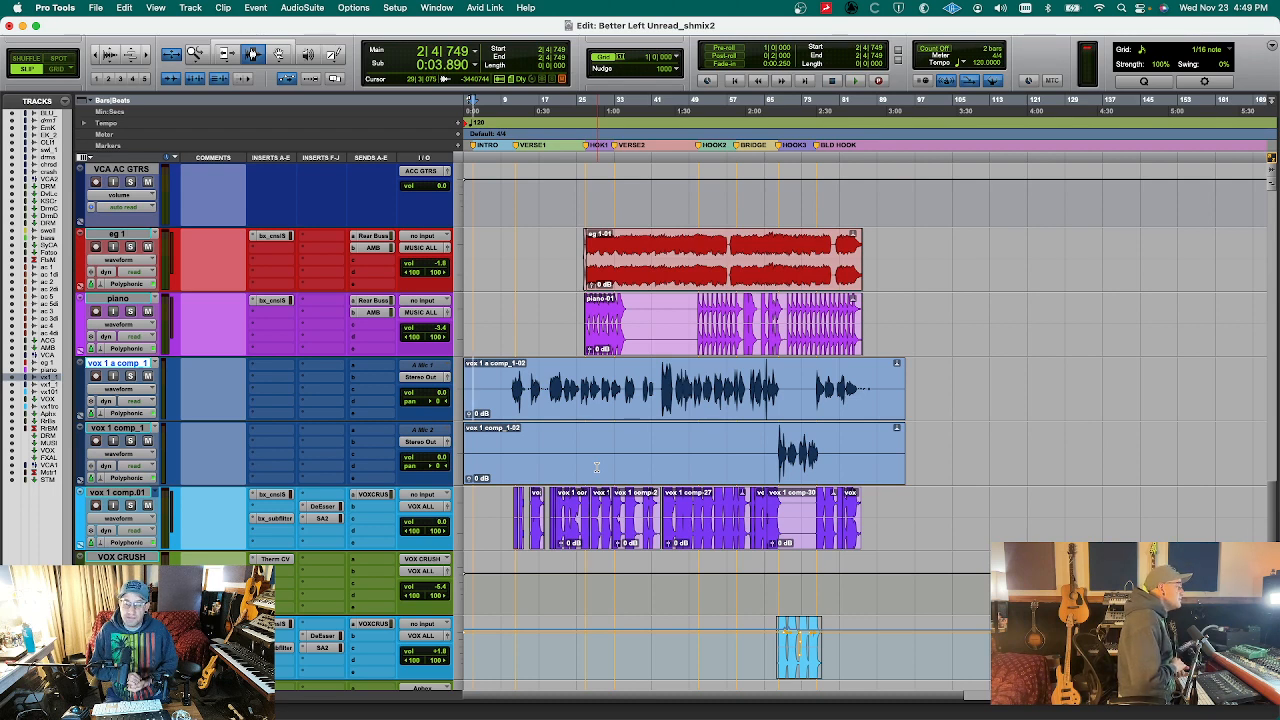
pyautogui.press('space')
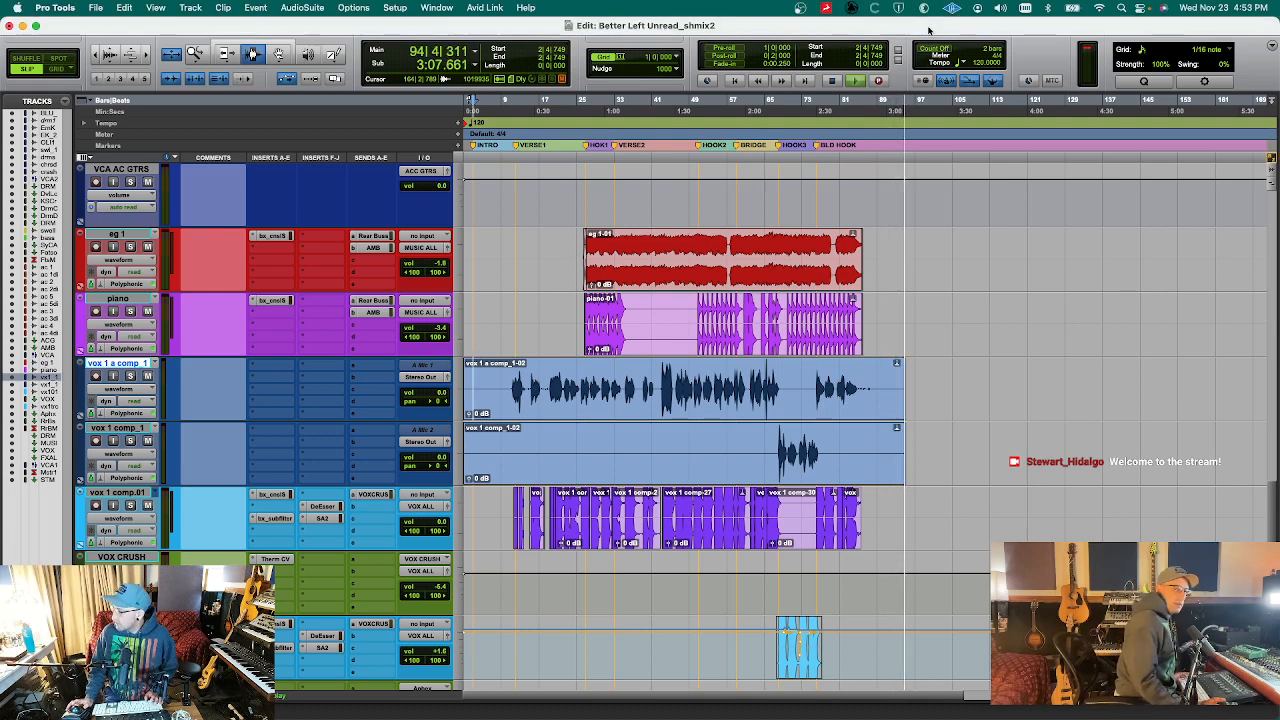
pyautogui.press('space')
pyautogui.click(124, 8)
pyautogui.moveTo(100, 10)
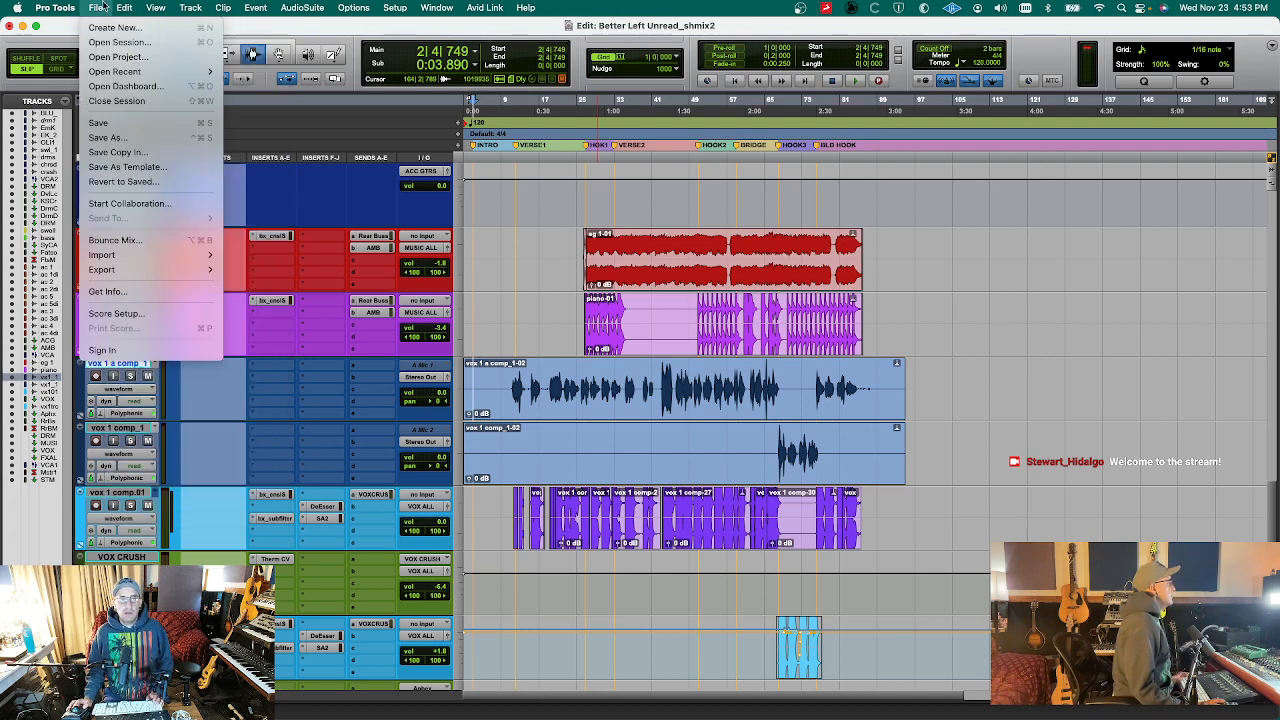
pyautogui.click(142, 139)
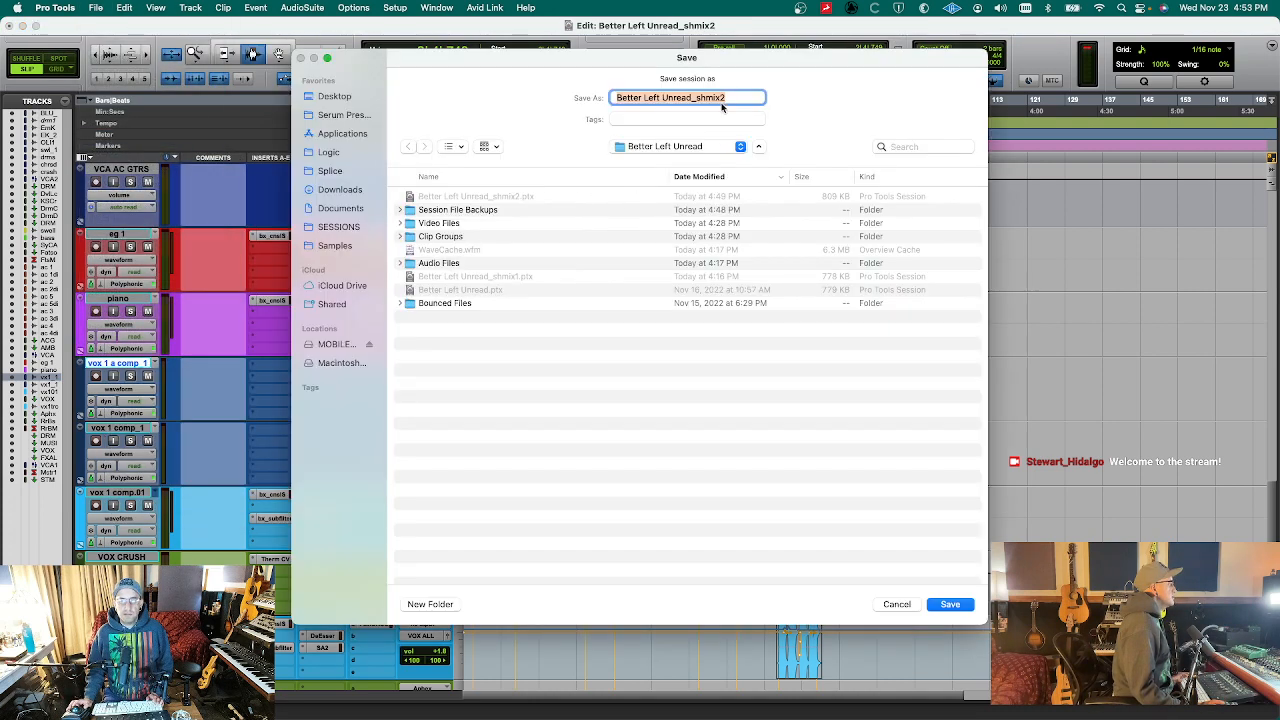
pyautogui.click(728, 97)
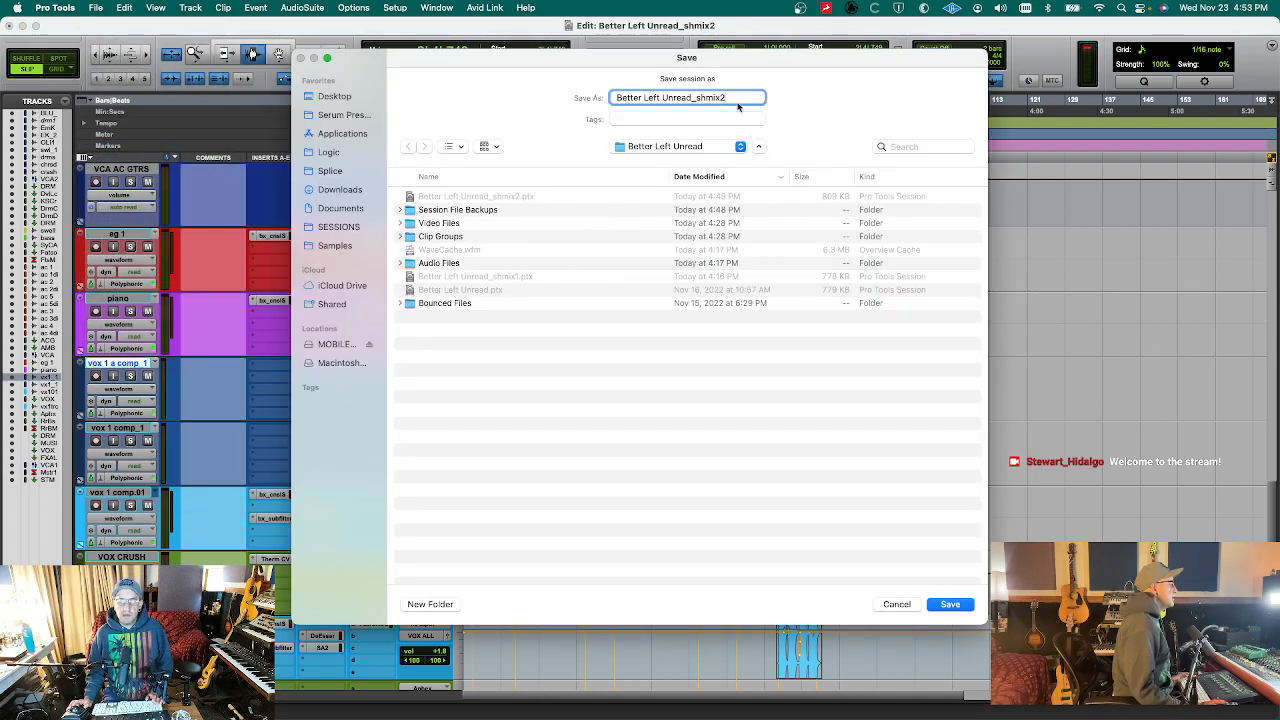
pyautogui.click(881, 609)
# - Make the OLIVER cymbal and swell_1 tracks inactive
pyautogui.scroll(3, 851, 526)
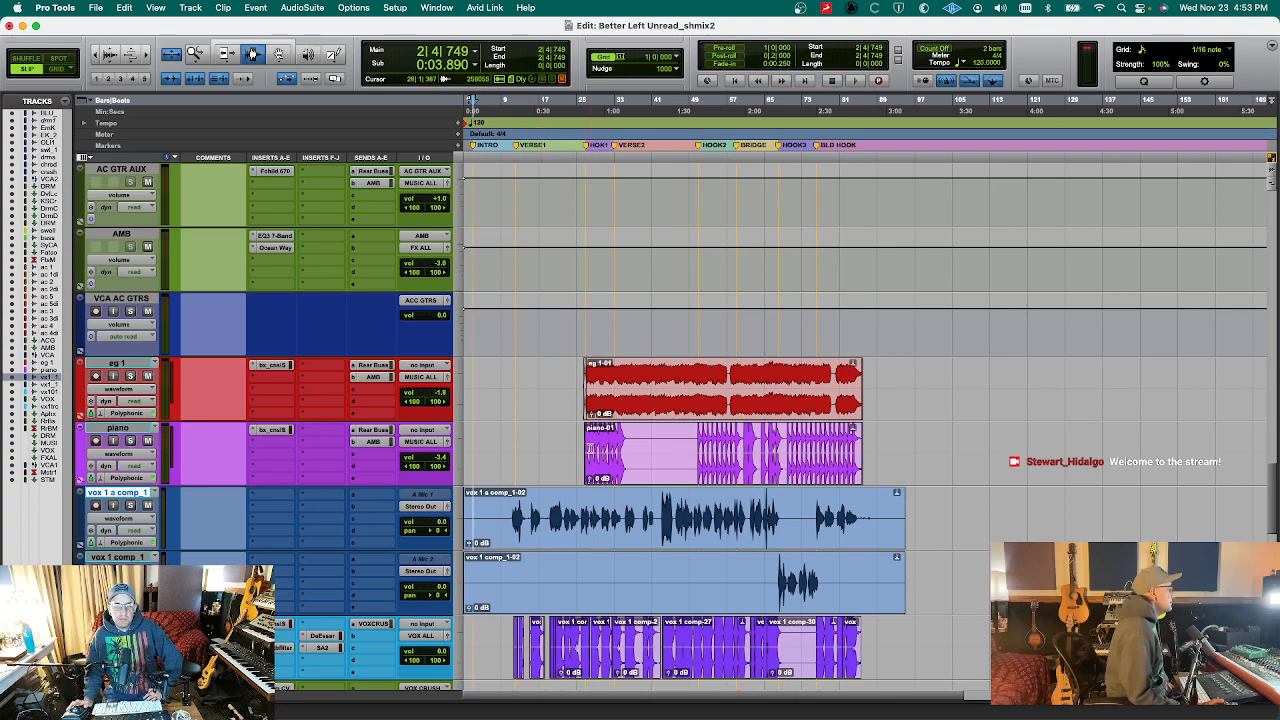
pyautogui.scroll(3, 590, 449)
pyautogui.scroll(-3, 590, 449)
pyautogui.scroll(6, 590, 449)
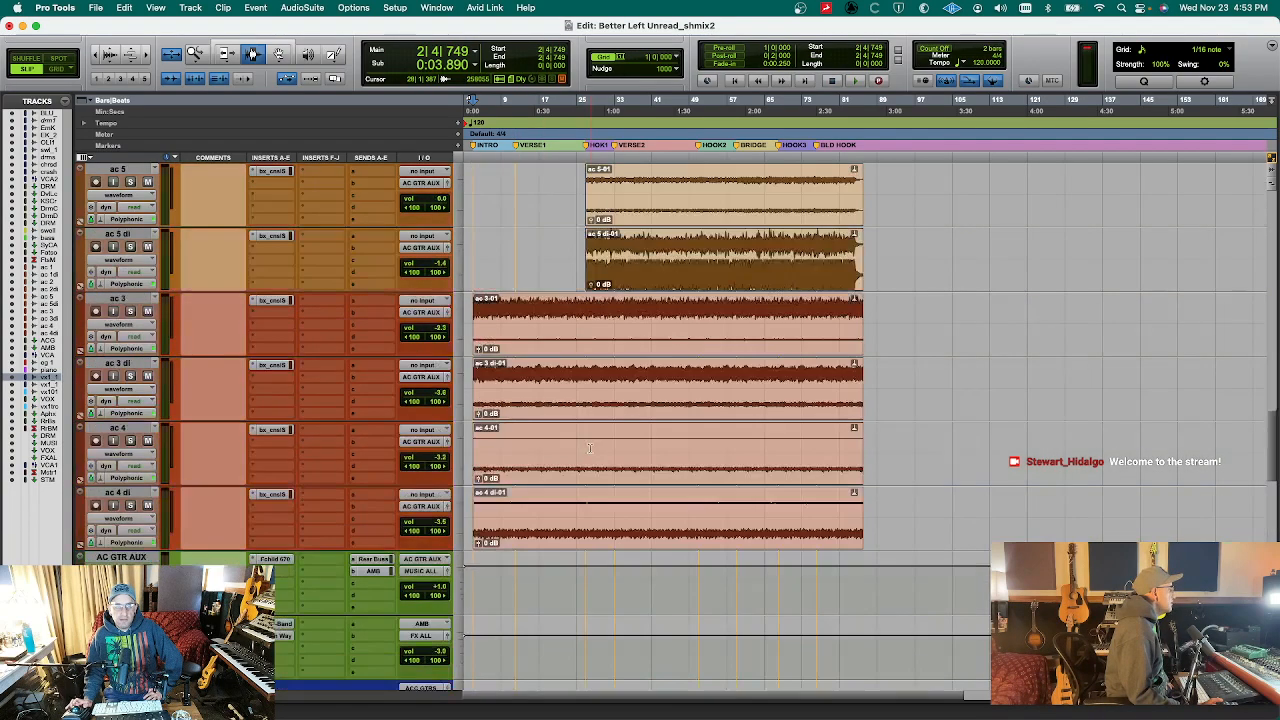
pyautogui.scroll(15, 590, 449)
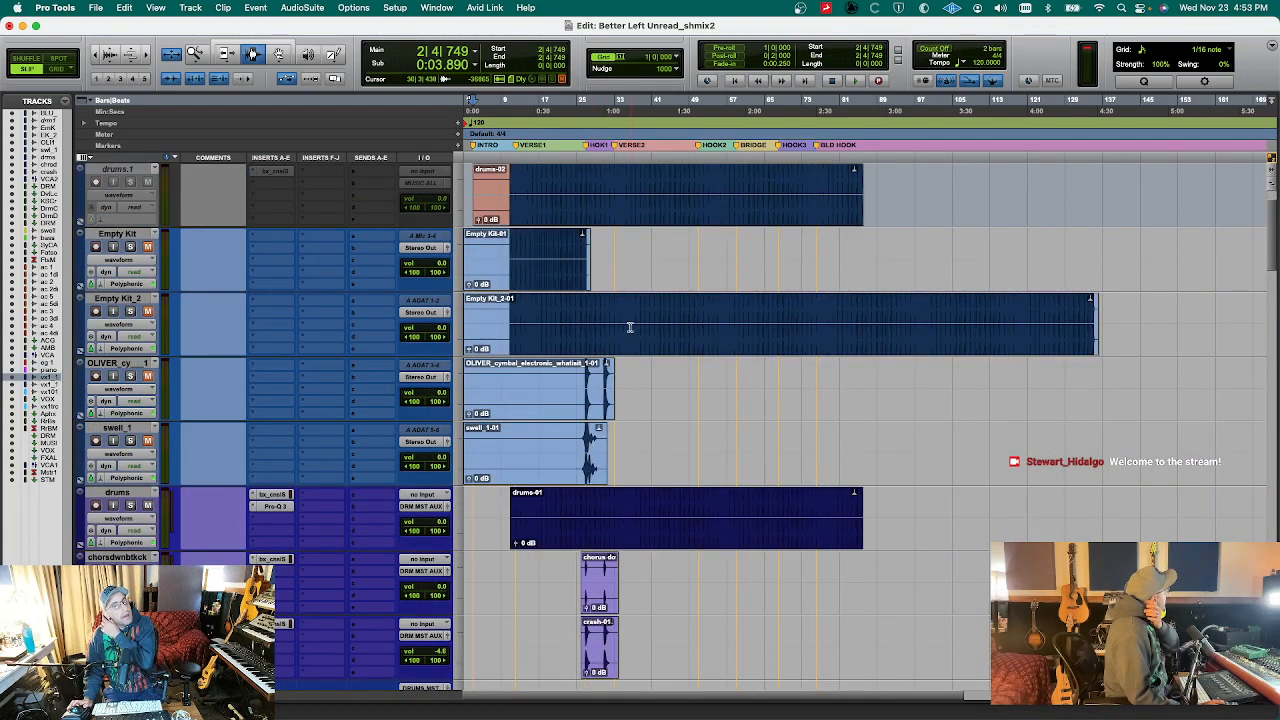
pyautogui.scroll(-2, 555, 418)
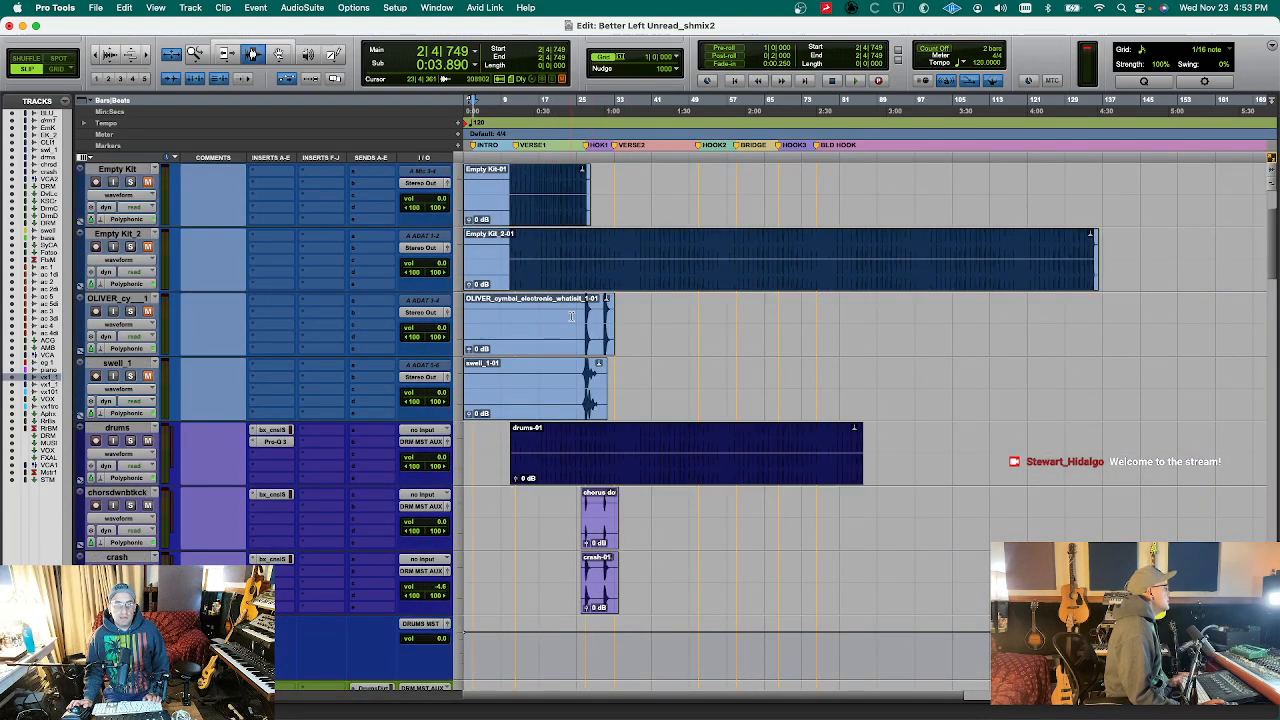
pyautogui.click(592, 405)
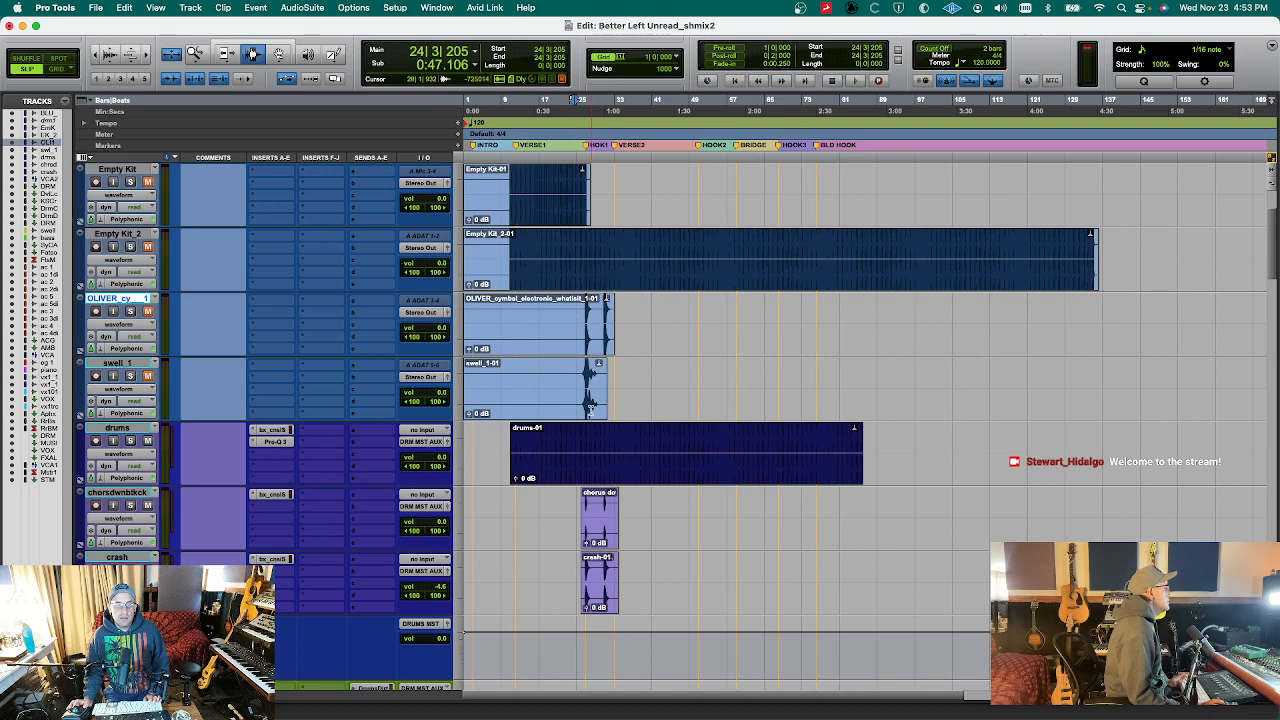
pyautogui.keyDown('shift'); pyautogui.click(578, 344); pyautogui.keyUp('shift')
pyautogui.press('super+alt+shift+a')
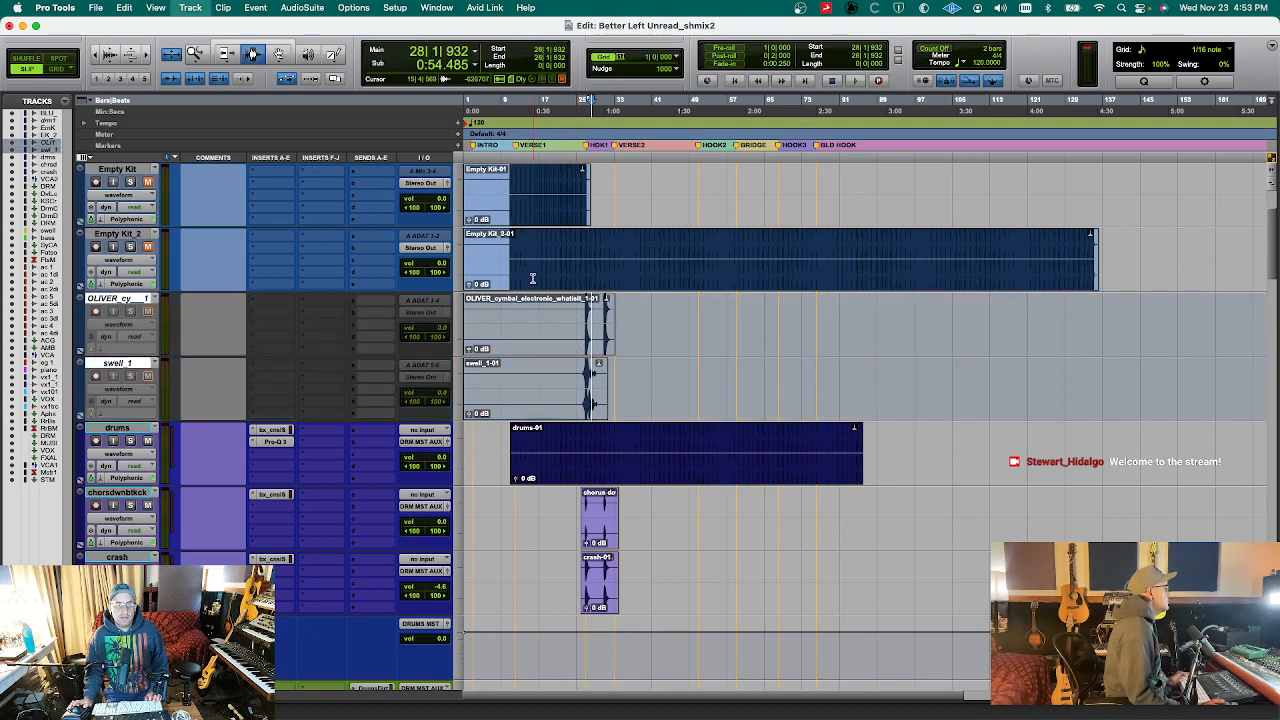
# - Set the Empty Kit_2 track's input to the DRM MST AUX stereo bus
pyautogui.click(421, 236)
pyautogui.moveTo(531, 258)
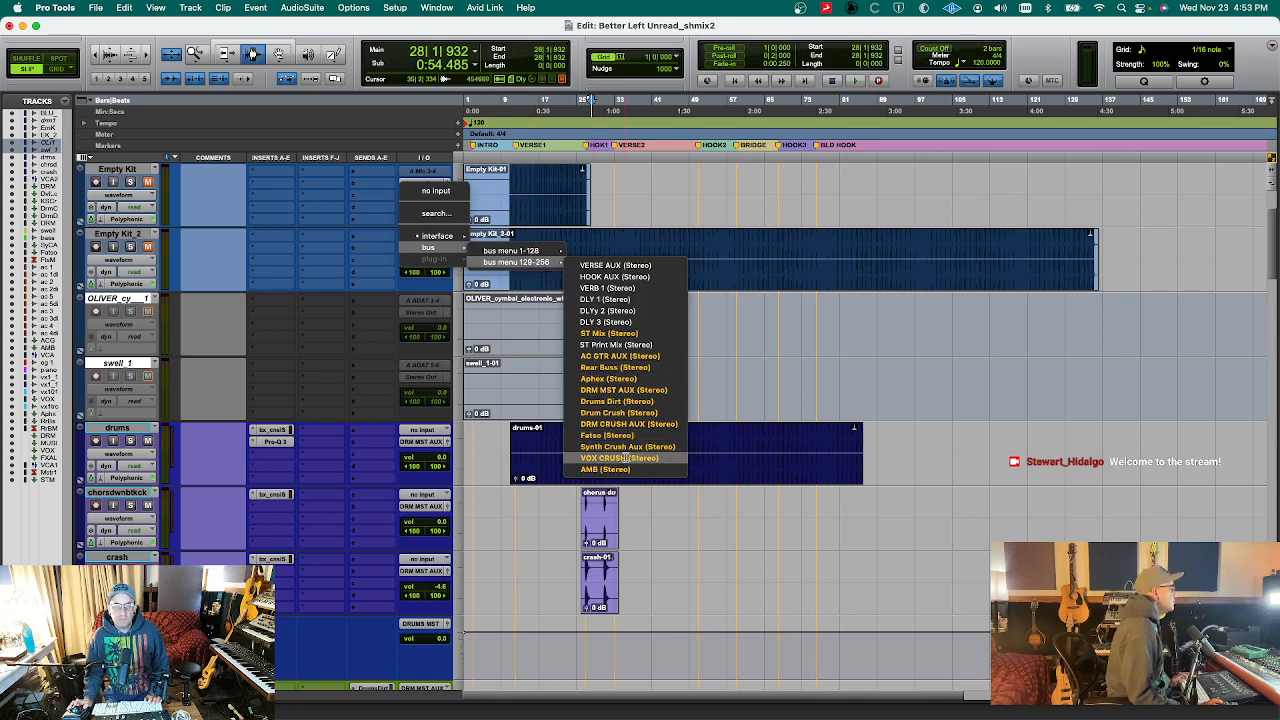
pyautogui.click(640, 390)
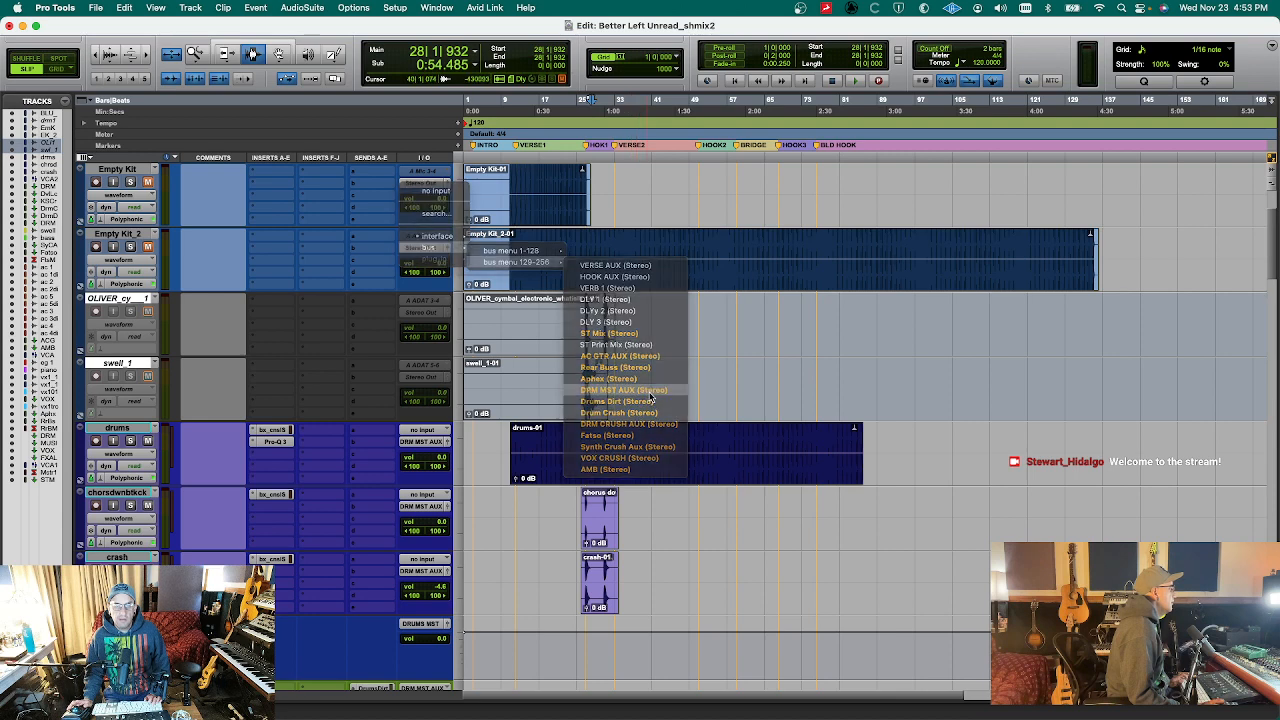
# - Move the Empty Kit_2 track directly below the drums track and route its output to the DRM MST AUX bus
pyautogui.moveTo(108, 233); pyautogui.dragTo(106, 478)
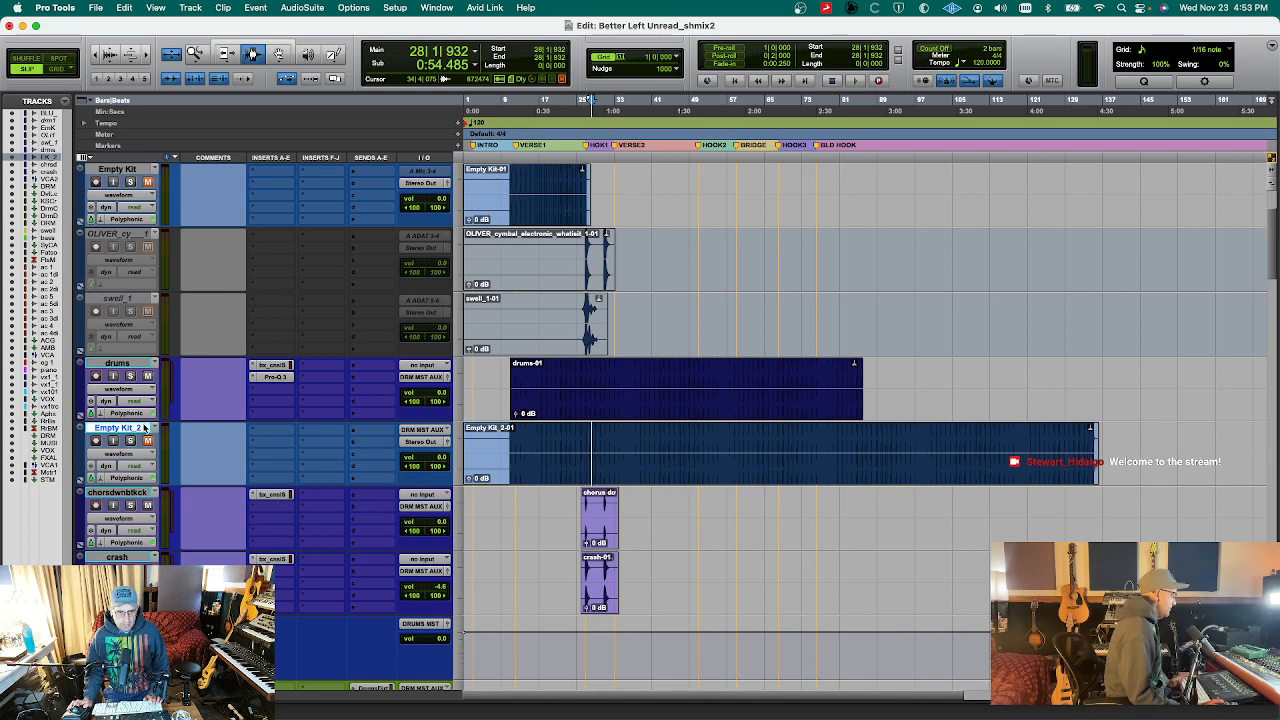
pyautogui.click(423, 442)
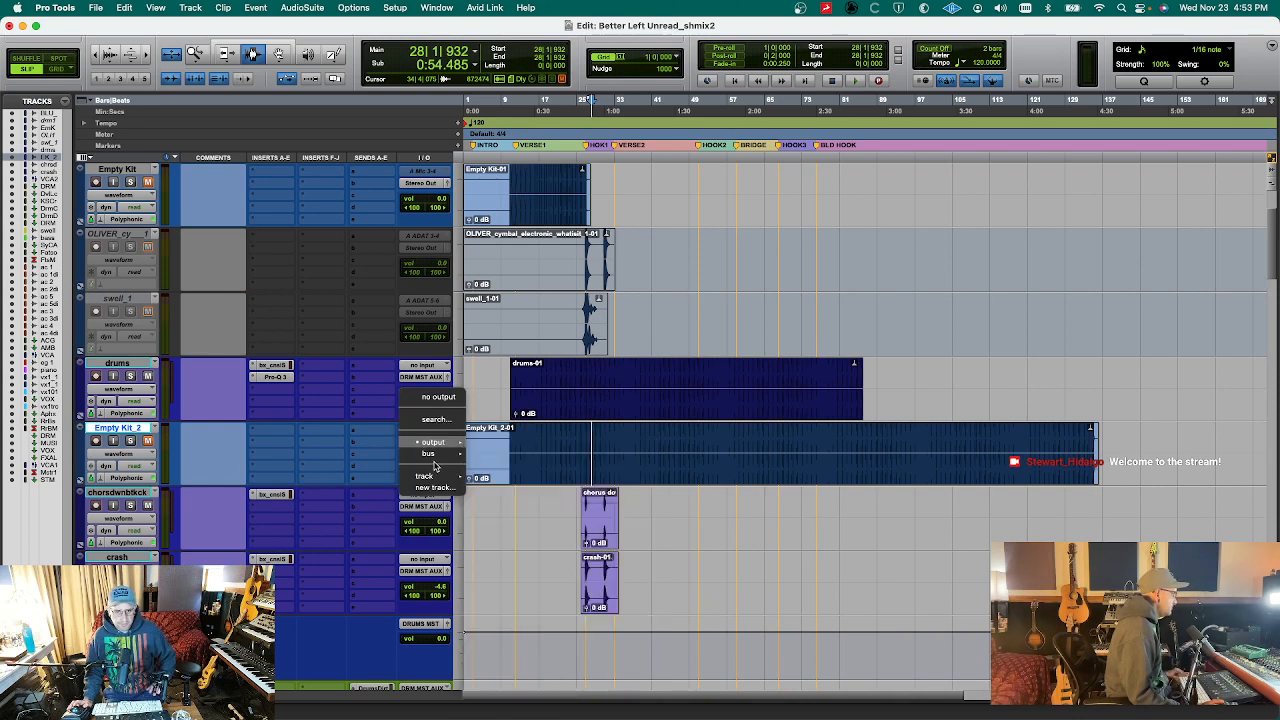
pyautogui.moveTo(433, 456)
pyautogui.moveTo(514, 457)
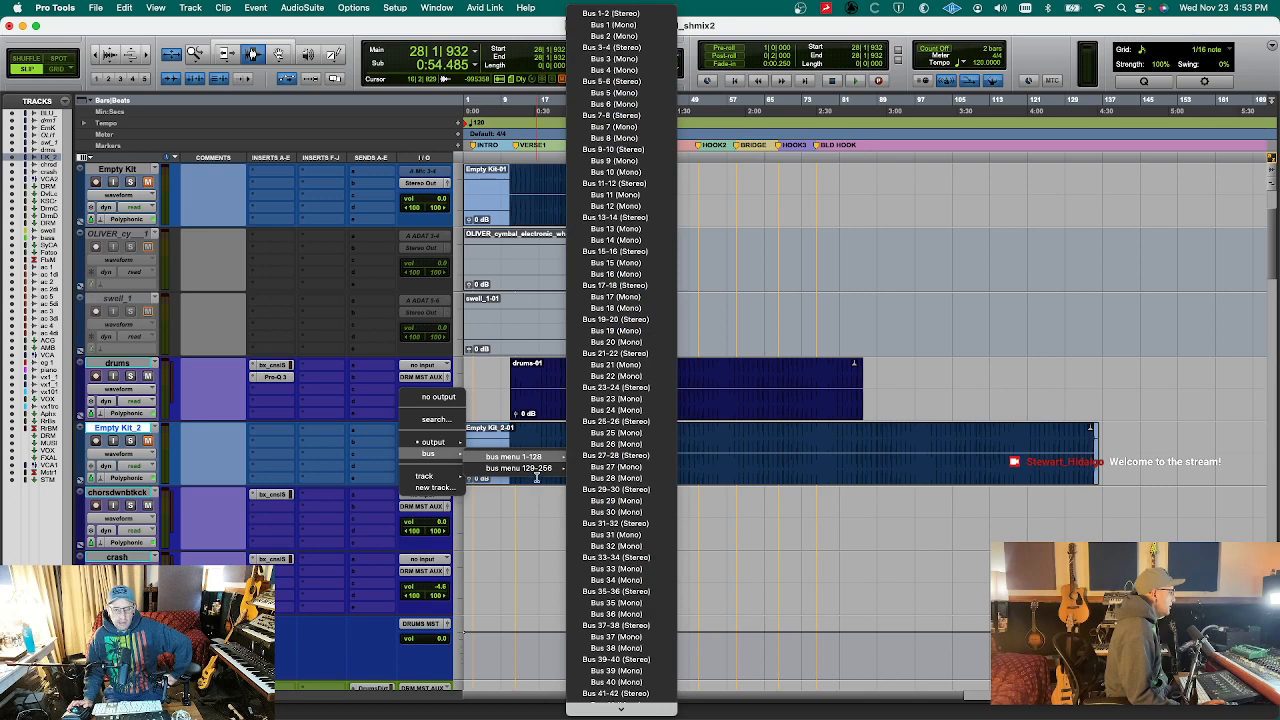
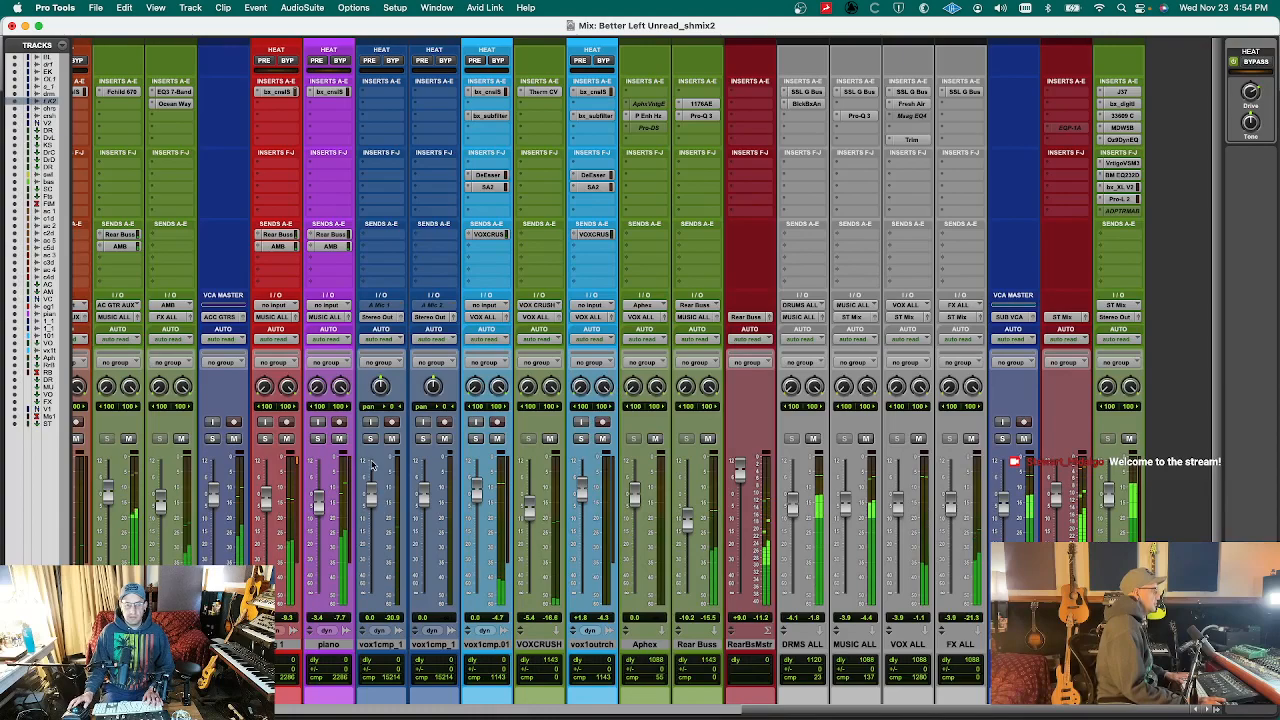
# - Mute the vox 1 a comp_1 and vox 1 comp_1 tracks in the mixer
pyautogui.click(391, 438)
pyautogui.click(445, 438)
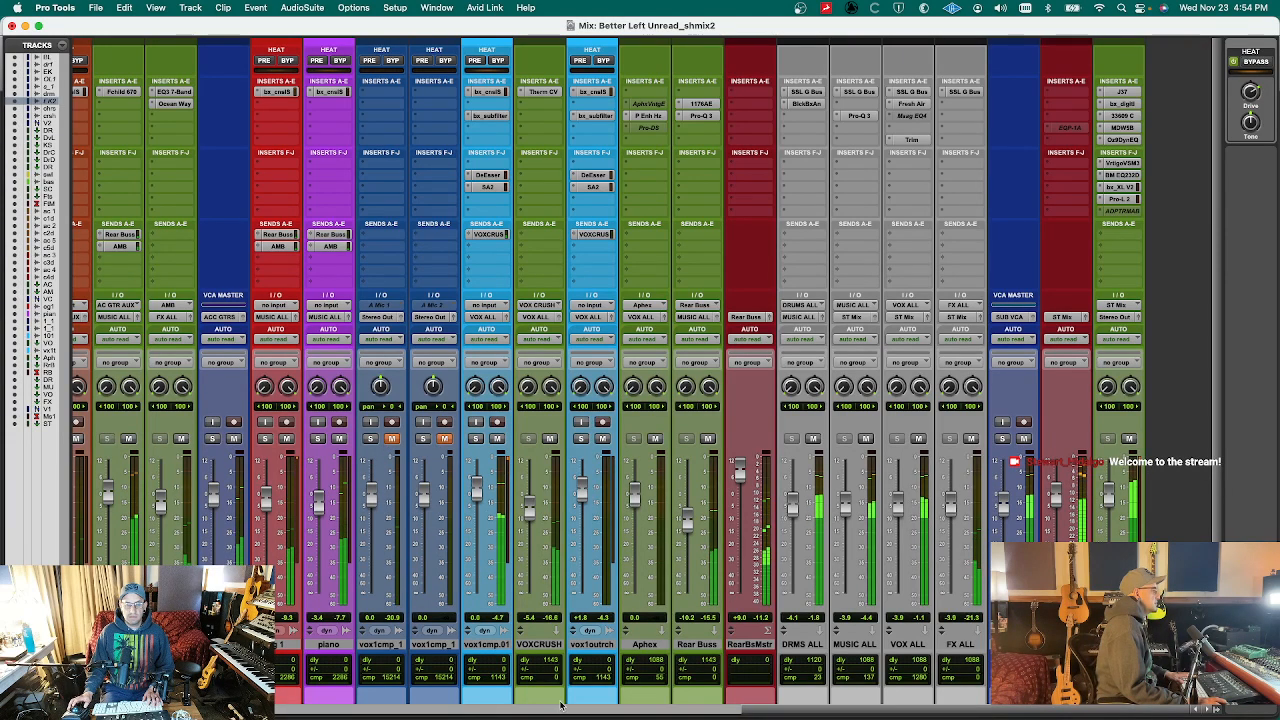
# - Solo the drums track and mute the DRMCRUS, Drums Dirt and DrumCrush aux tracks
pyautogui.moveTo(762, 712); pyautogui.dragTo(138, 712)
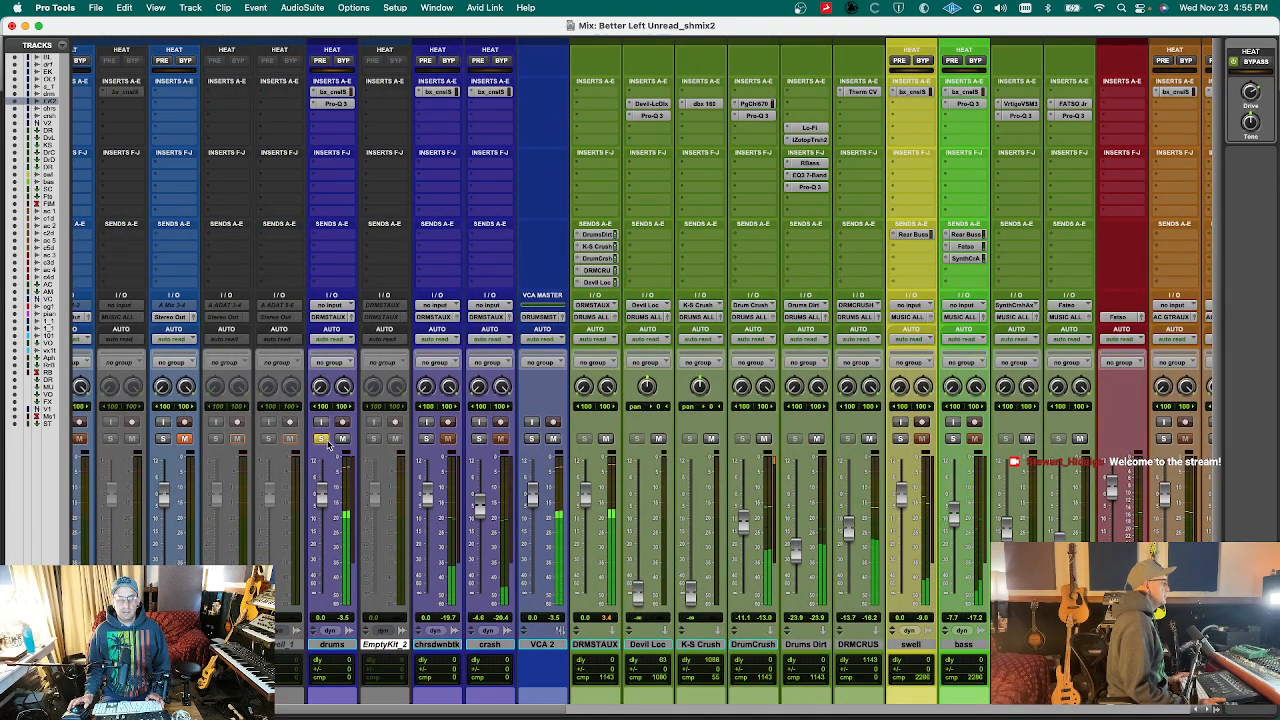
pyautogui.click(322, 439)
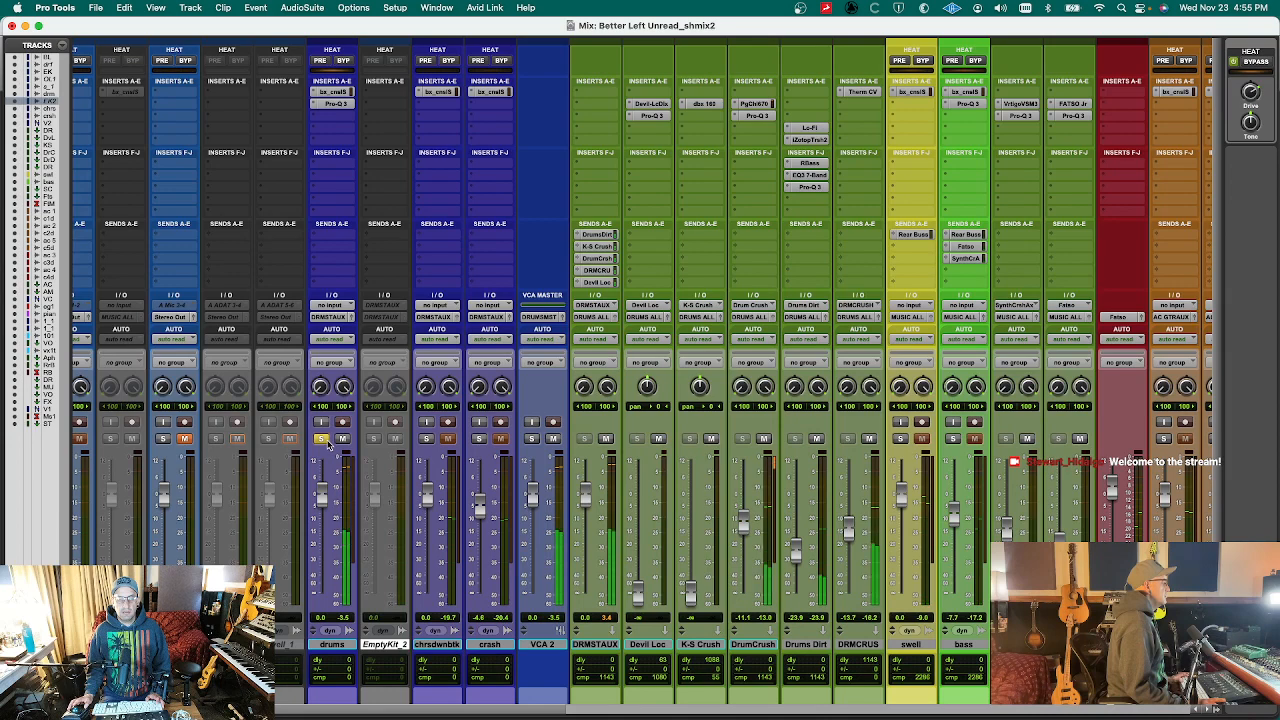
pyautogui.click(869, 439)
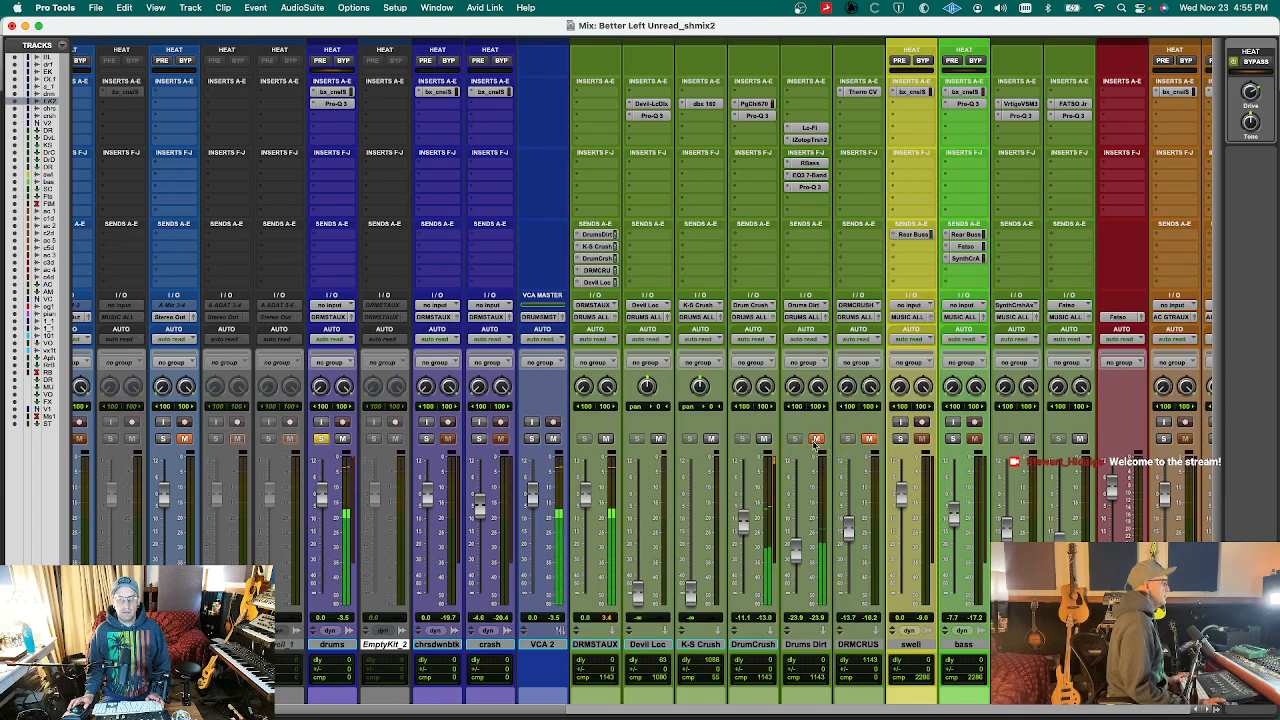
pyautogui.click(816, 439)
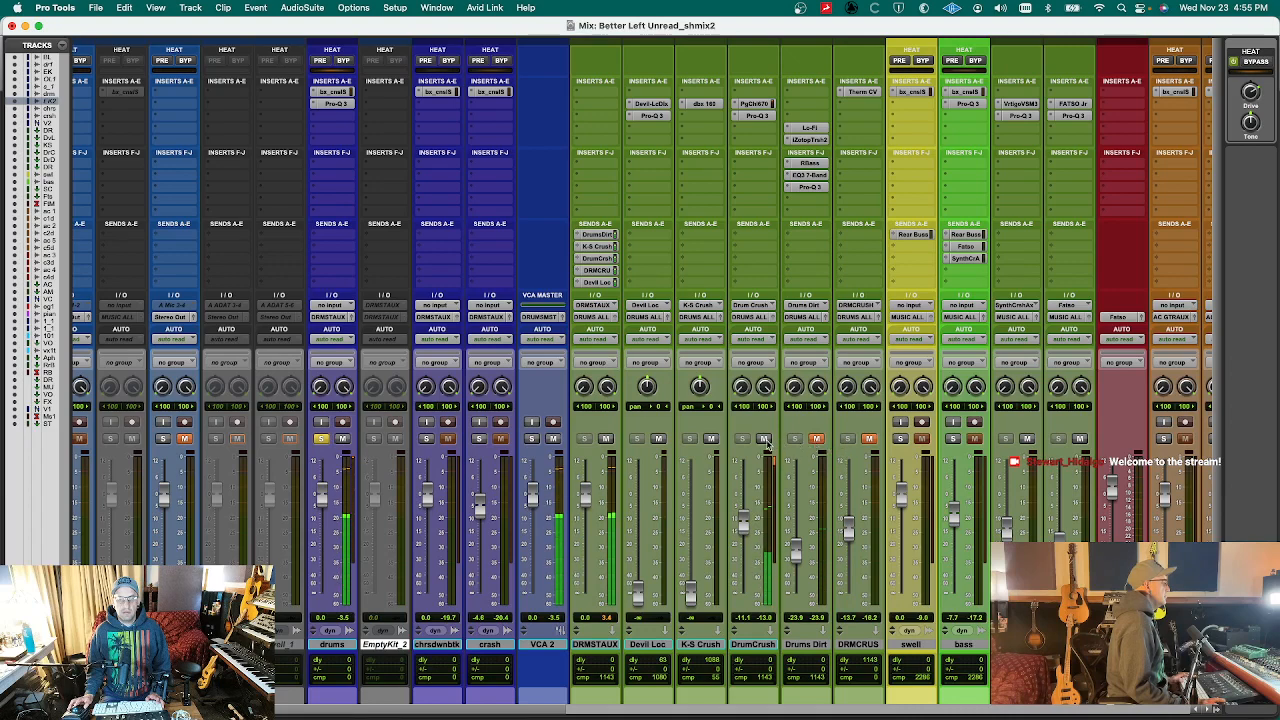
pyautogui.click(766, 440)
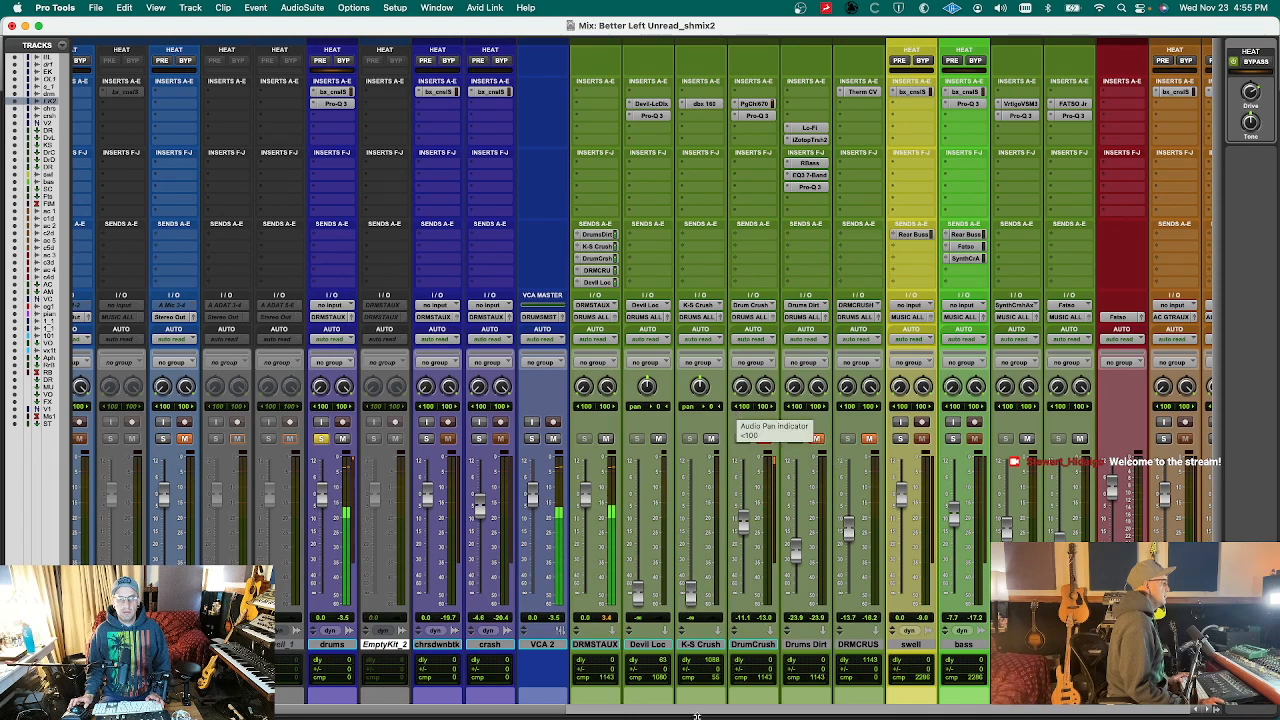
# - Insert a stereo FabFilter Pro-Q 3 in the third insert slot of the DRMS ALL track
pyautogui.hscroll(8, 737, 700)
pyautogui.hscroll(10, 737, 700)
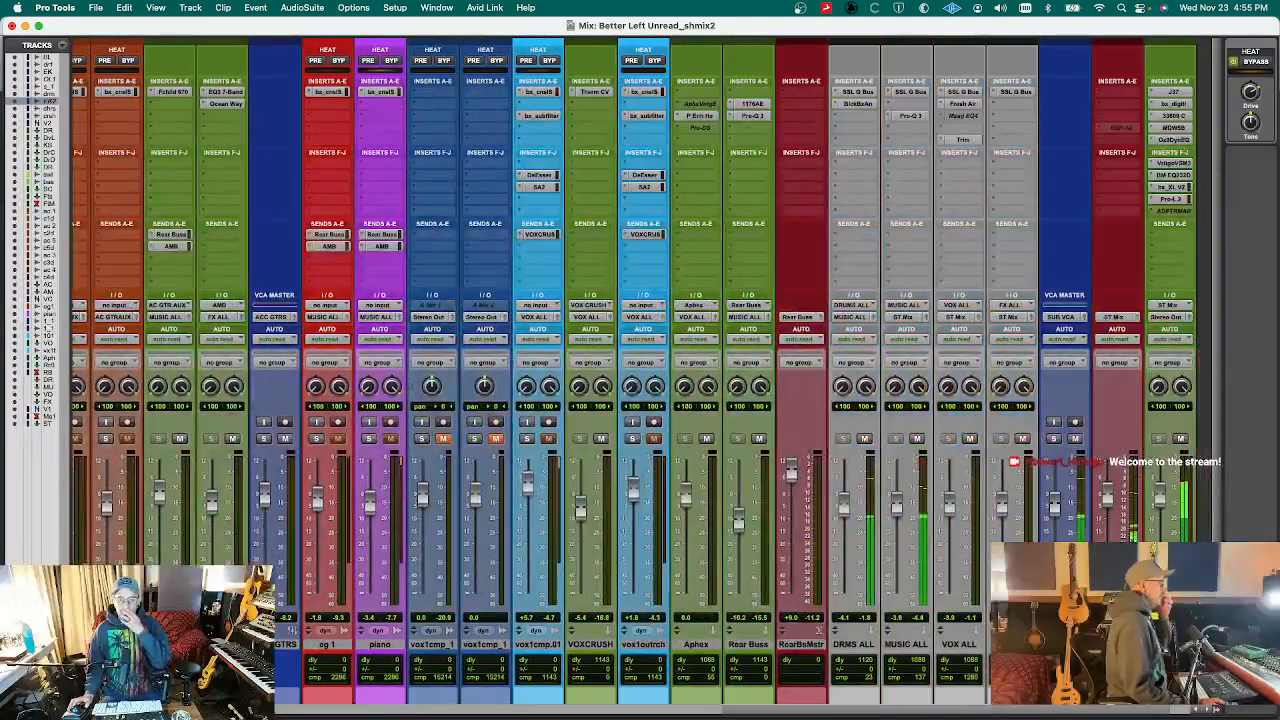
pyautogui.click(856, 115)
pyautogui.moveTo(928, 117)
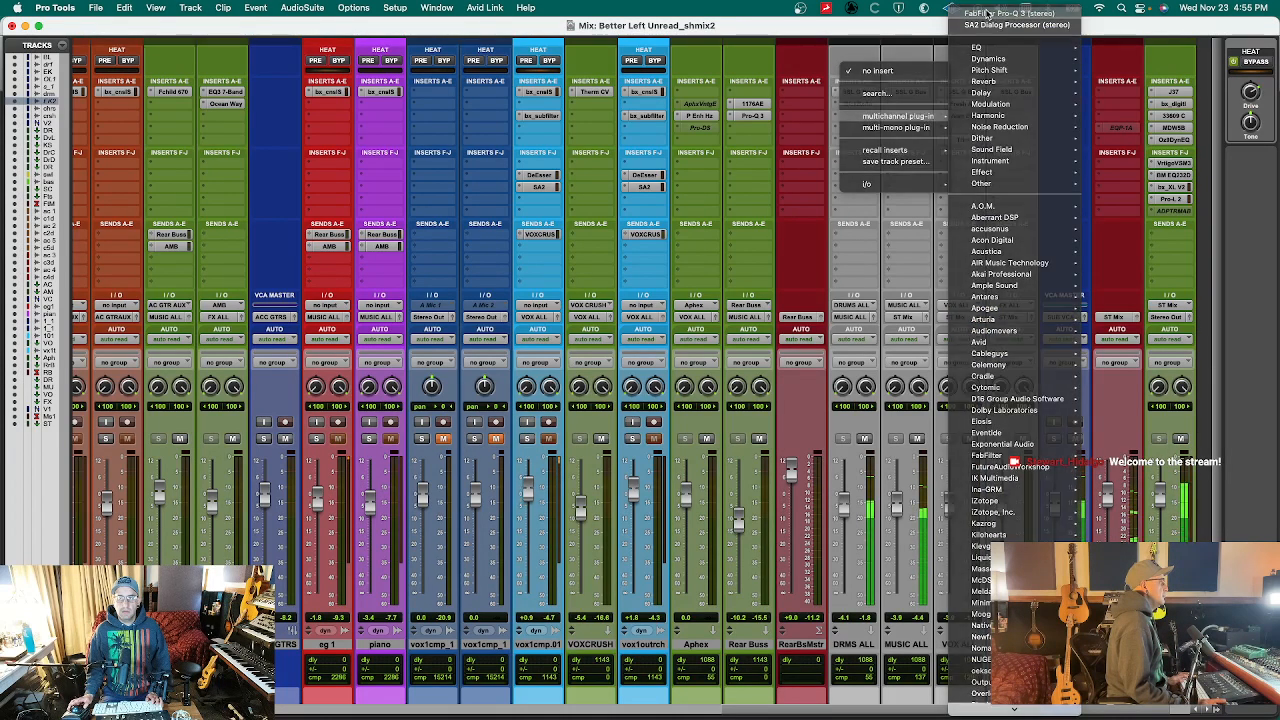
pyautogui.click(1010, 13)
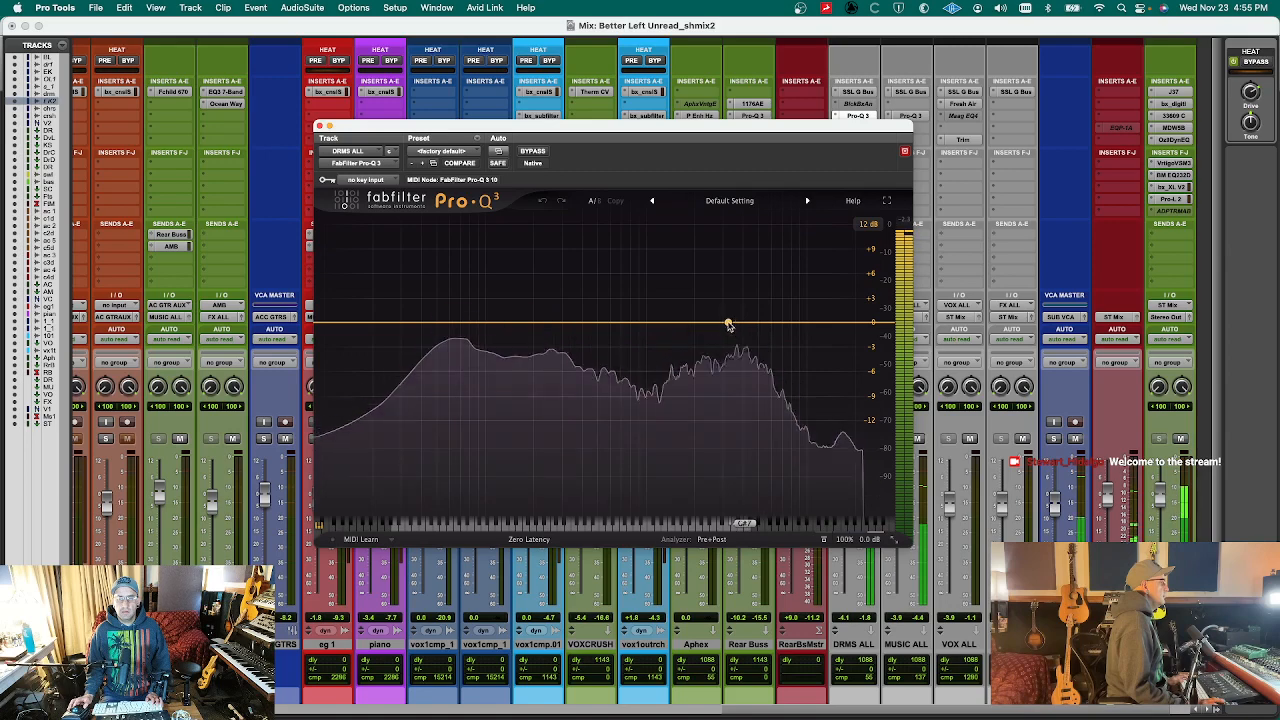
# - Add a dynamic bell cut of about -5.5 dB near 3.26 kHz in the DRMS ALL track's Pro-Q 3
pyautogui.moveTo(726, 323); pyautogui.dragTo(729, 367)
pyautogui.rightClick(729, 367)
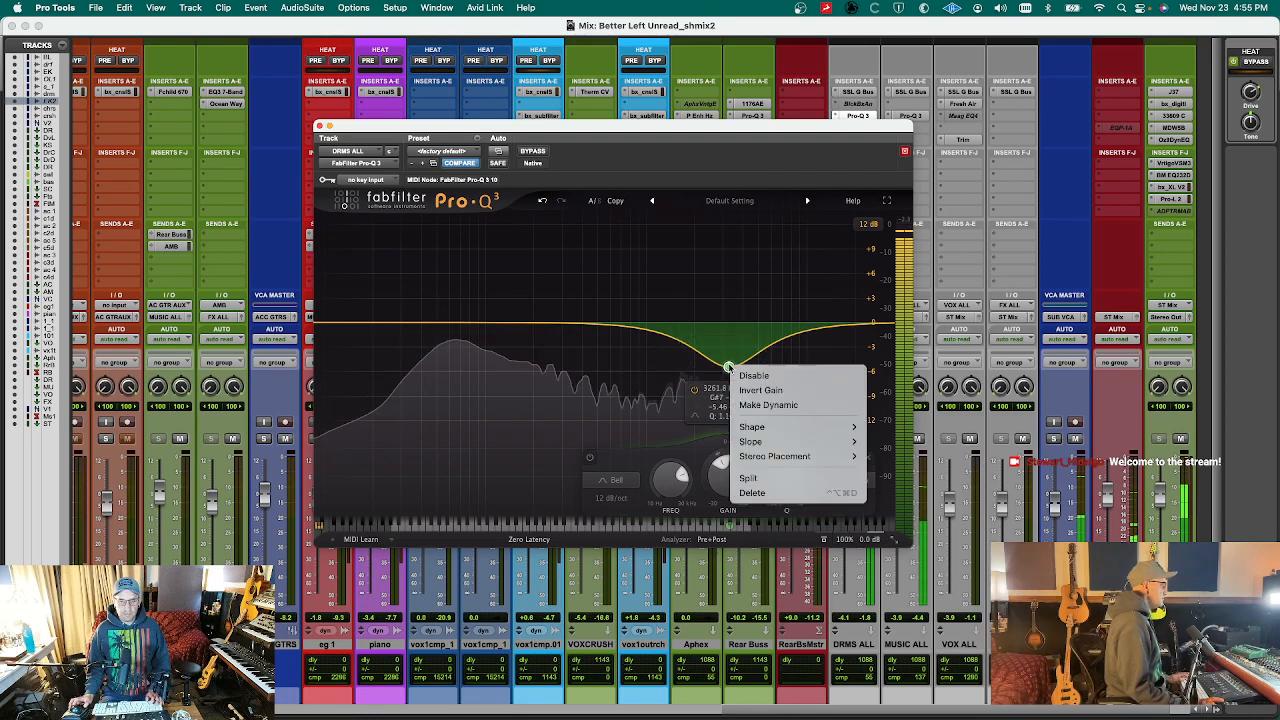
pyautogui.click(757, 405)
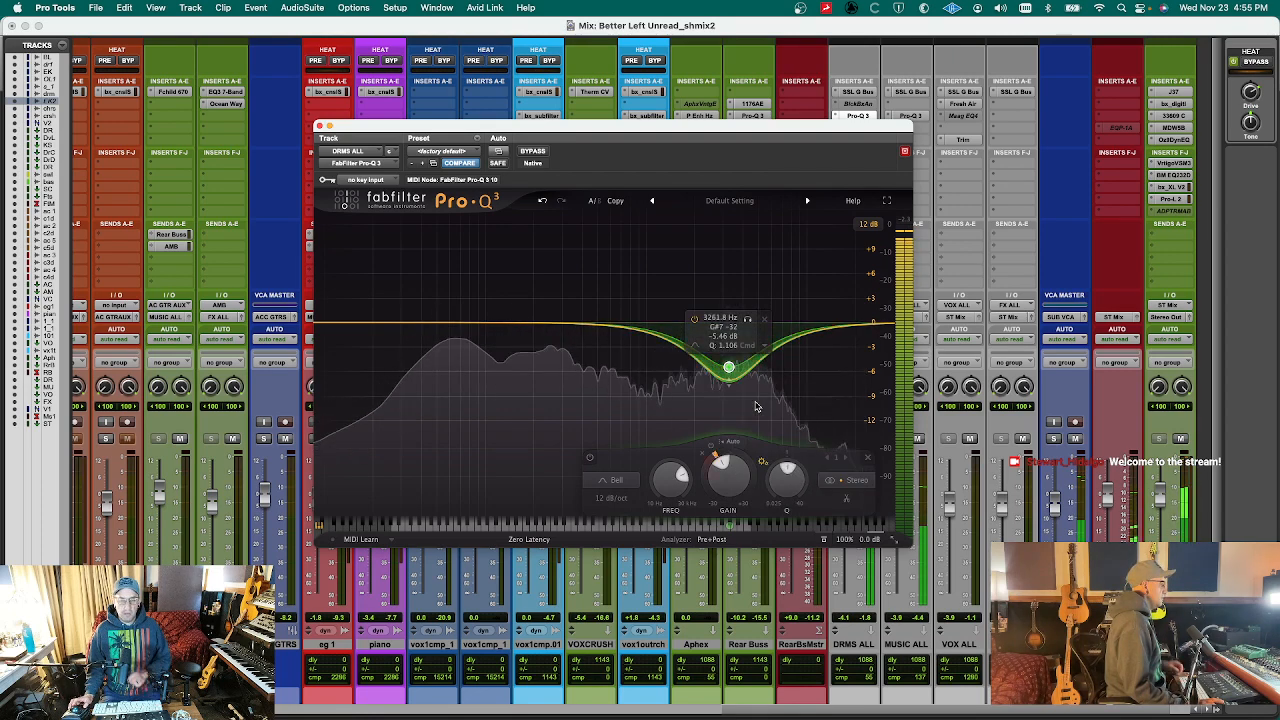
pyautogui.press('super+w')
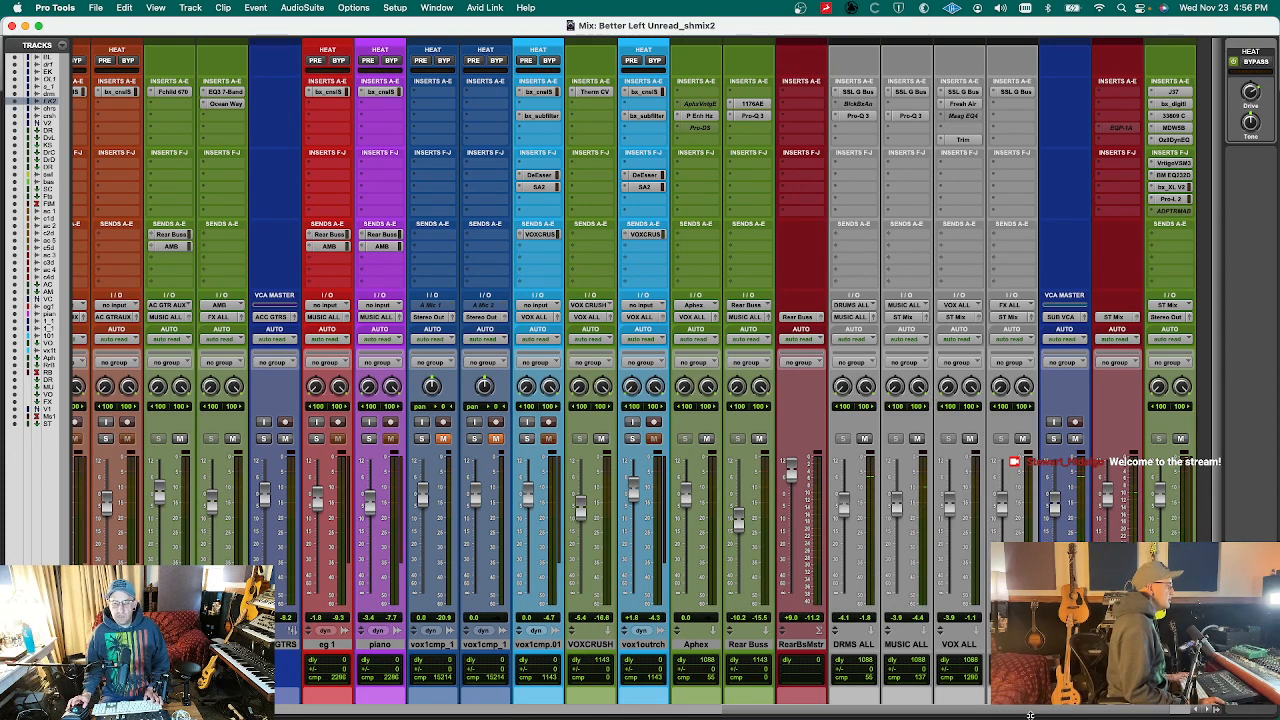
# - Take the drums track out of solo and audition the full mix briefly
pyautogui.scroll(-2, 752, 708)
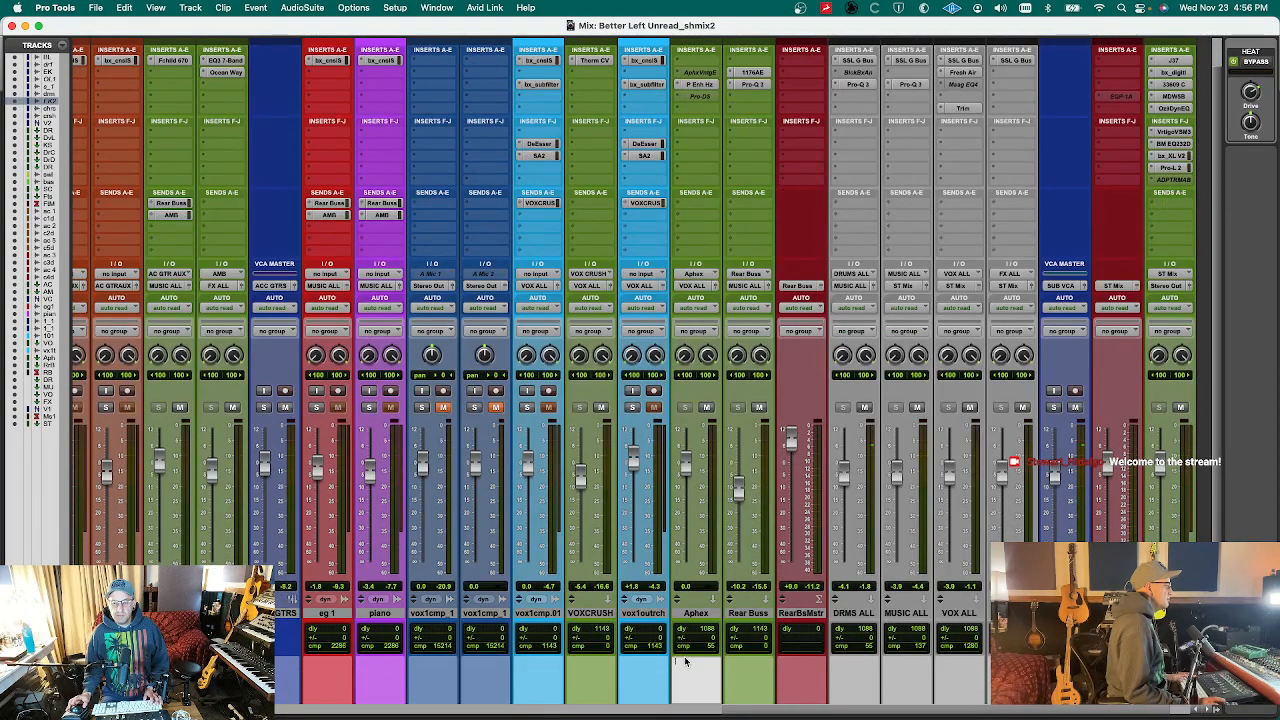
pyautogui.moveTo(725, 713); pyautogui.dragTo(112, 712)
pyautogui.click(343, 408)
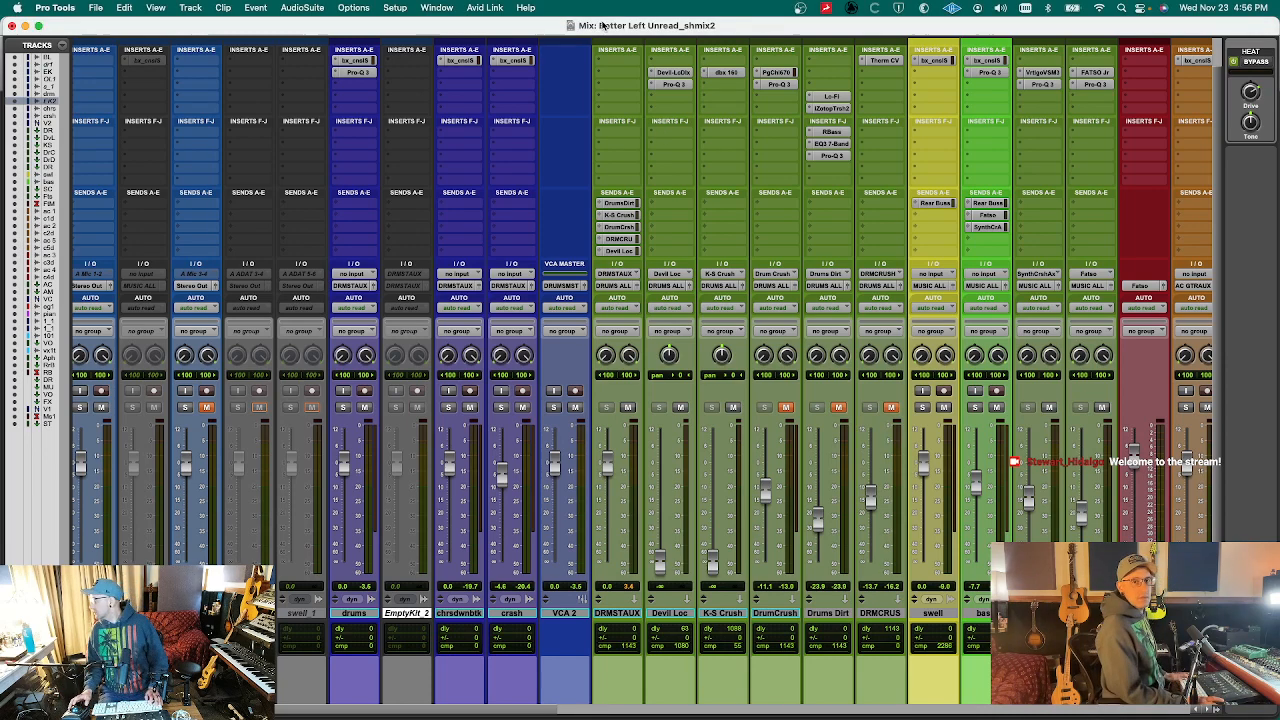
pyautogui.press('space')
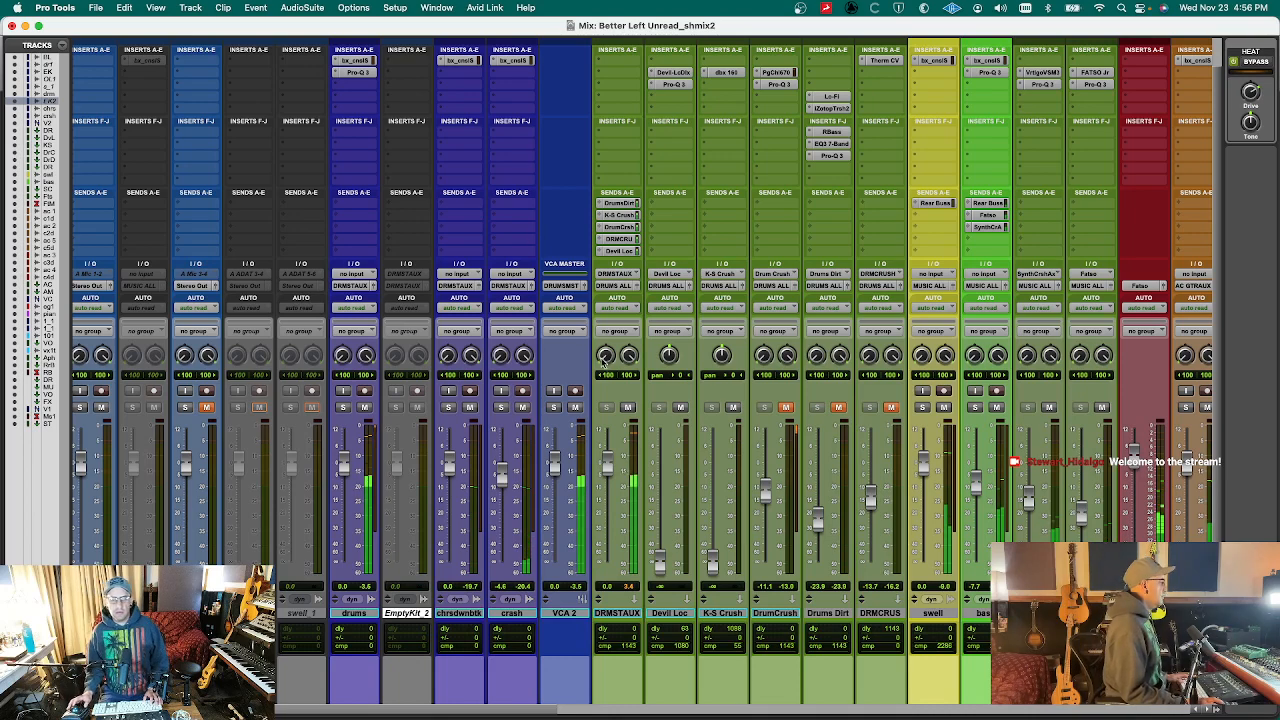
pyautogui.press('space')
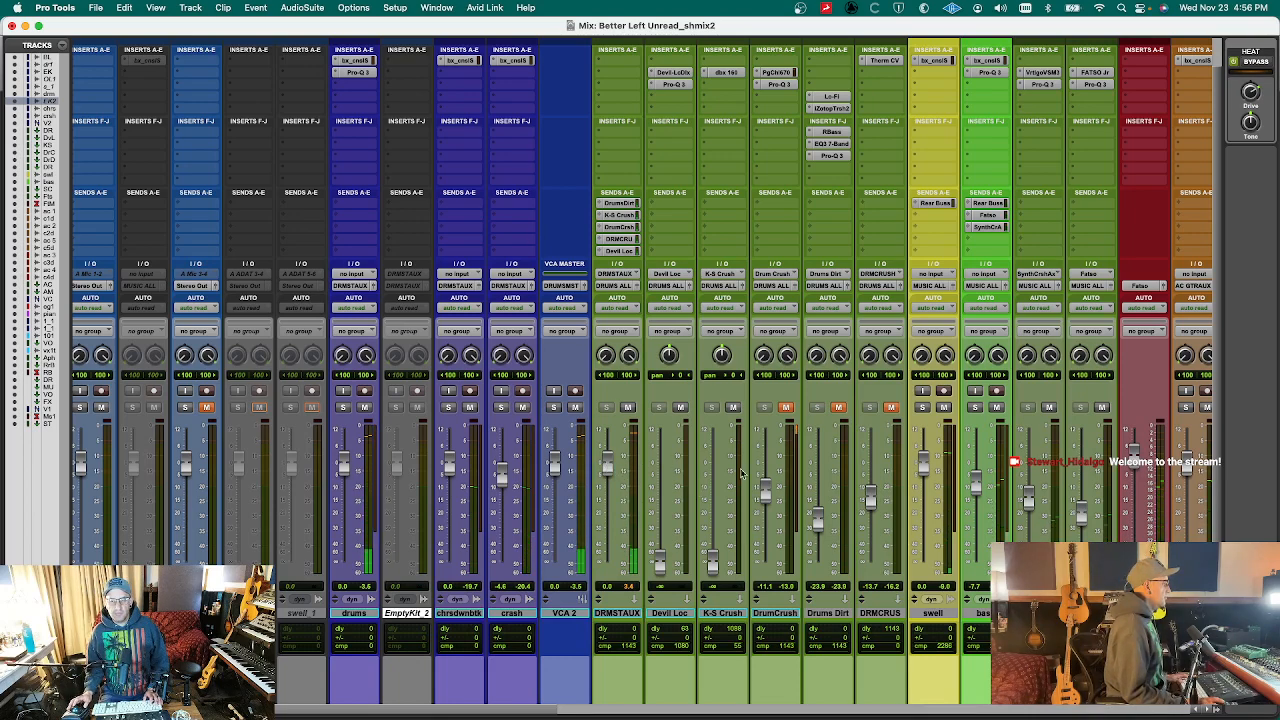
# - Make the Devil Loc, K-S Crush, DrumCrush, Drums Dirt and DRMCRUS tracks inactive and save the session
pyautogui.moveTo(687, 615); pyautogui.dragTo(876, 620)
pyautogui.press('ctrl+super+i')
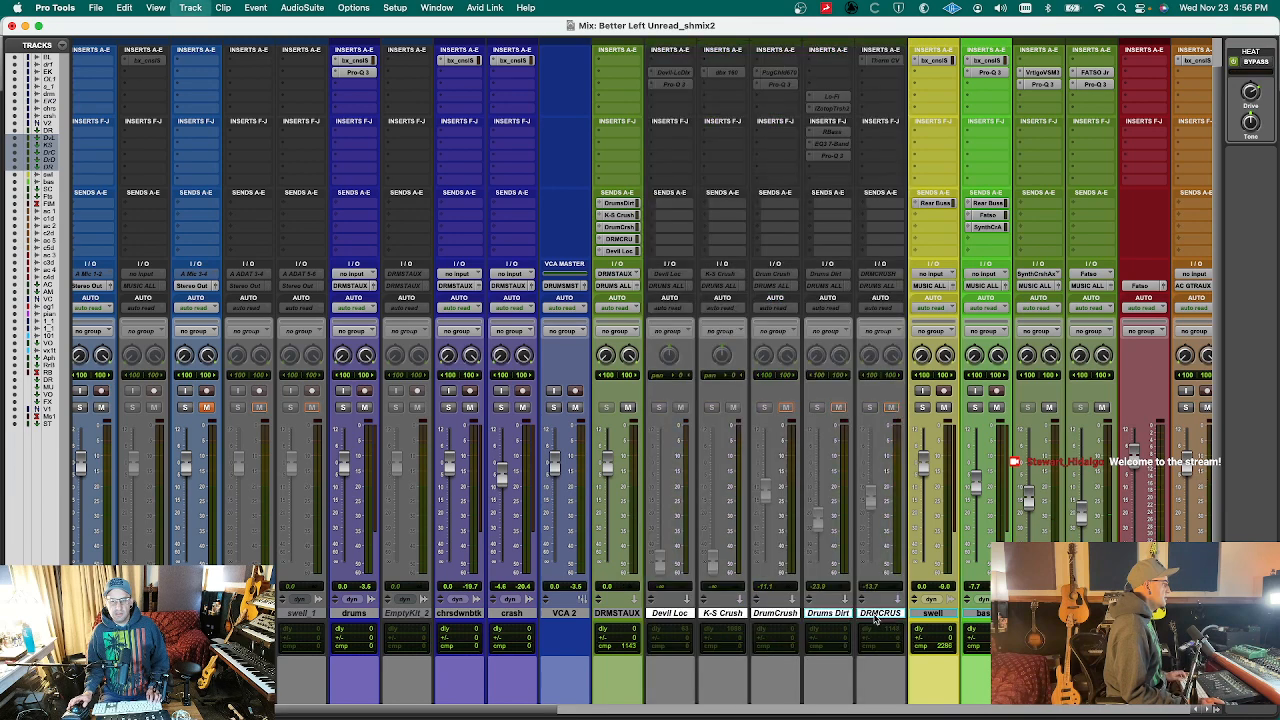
pyautogui.press('super+s')
# - Review the drums track's bx_console SSL 9000 J settings during playback, saving the session
pyautogui.scroll(2, 639, 576)
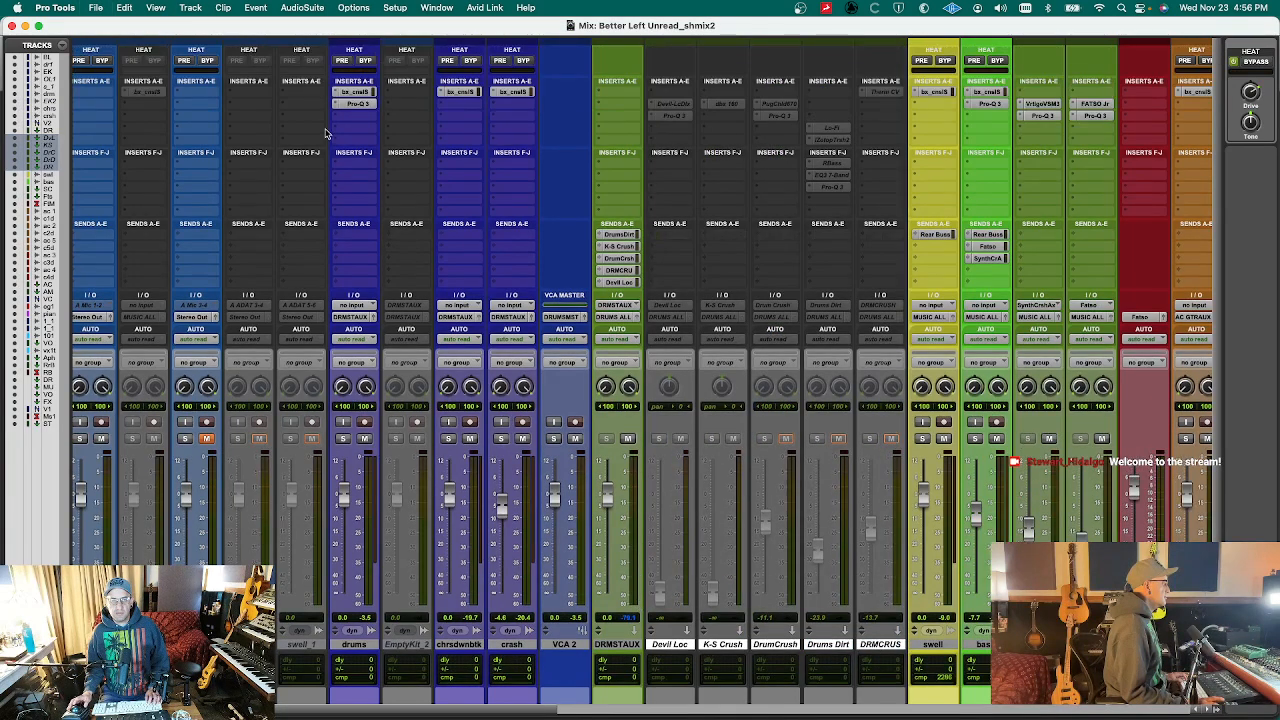
pyautogui.click(355, 92)
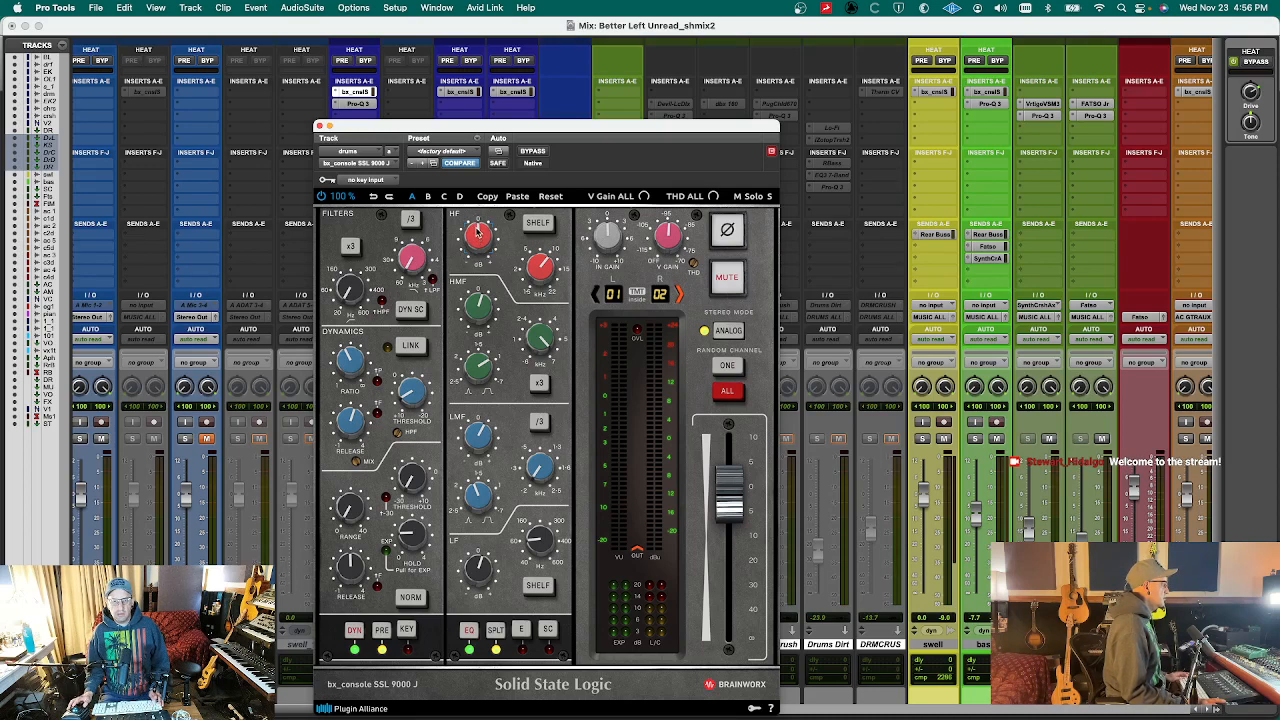
pyautogui.press('space')
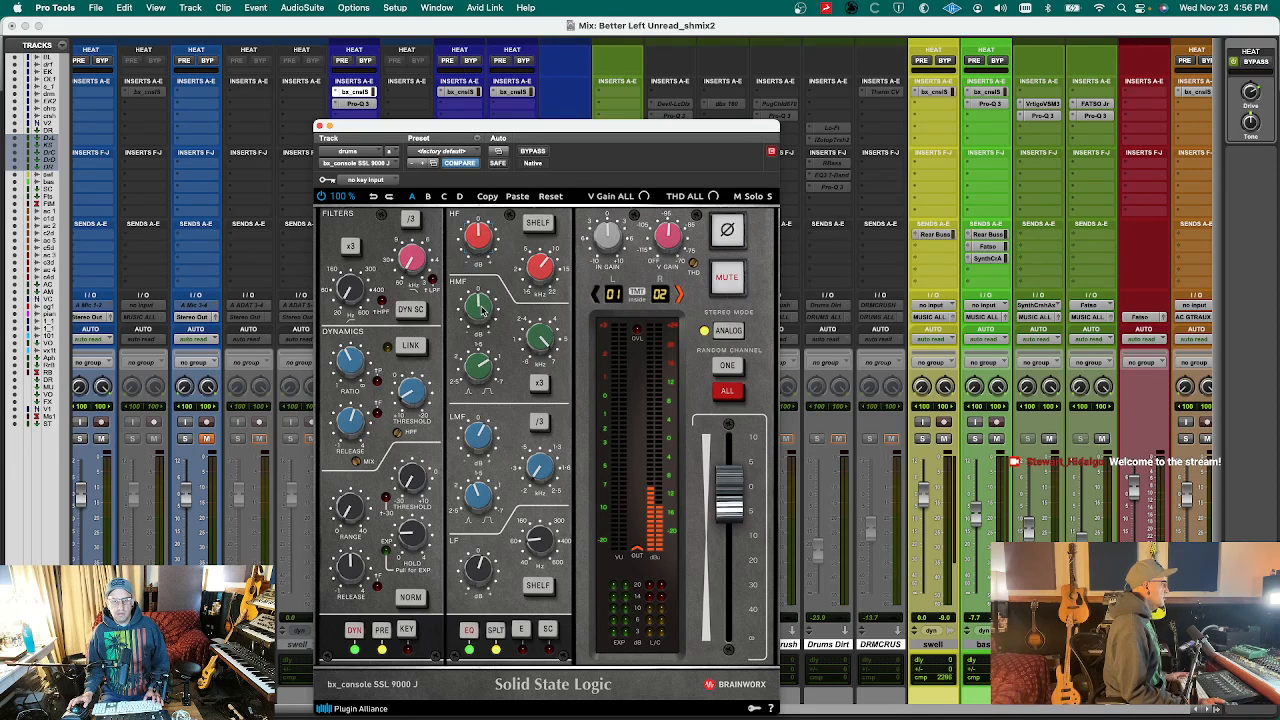
pyautogui.press('super+s')
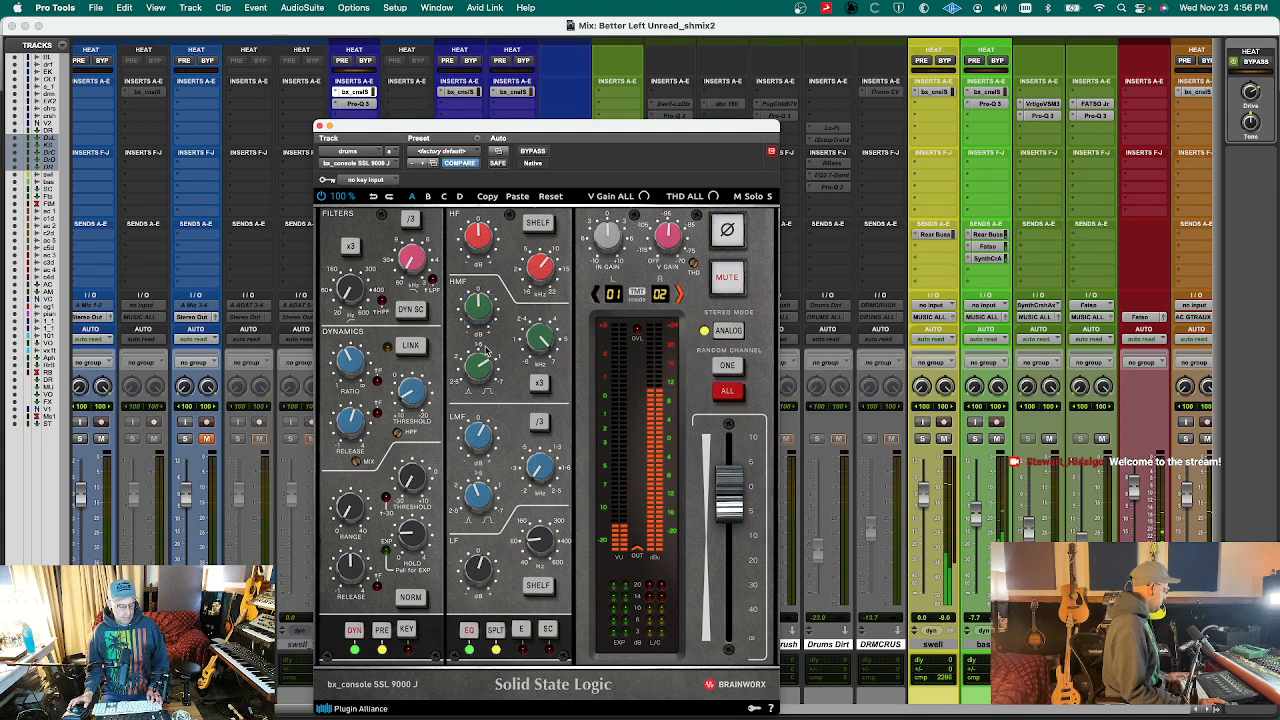
pyautogui.press('super+s')
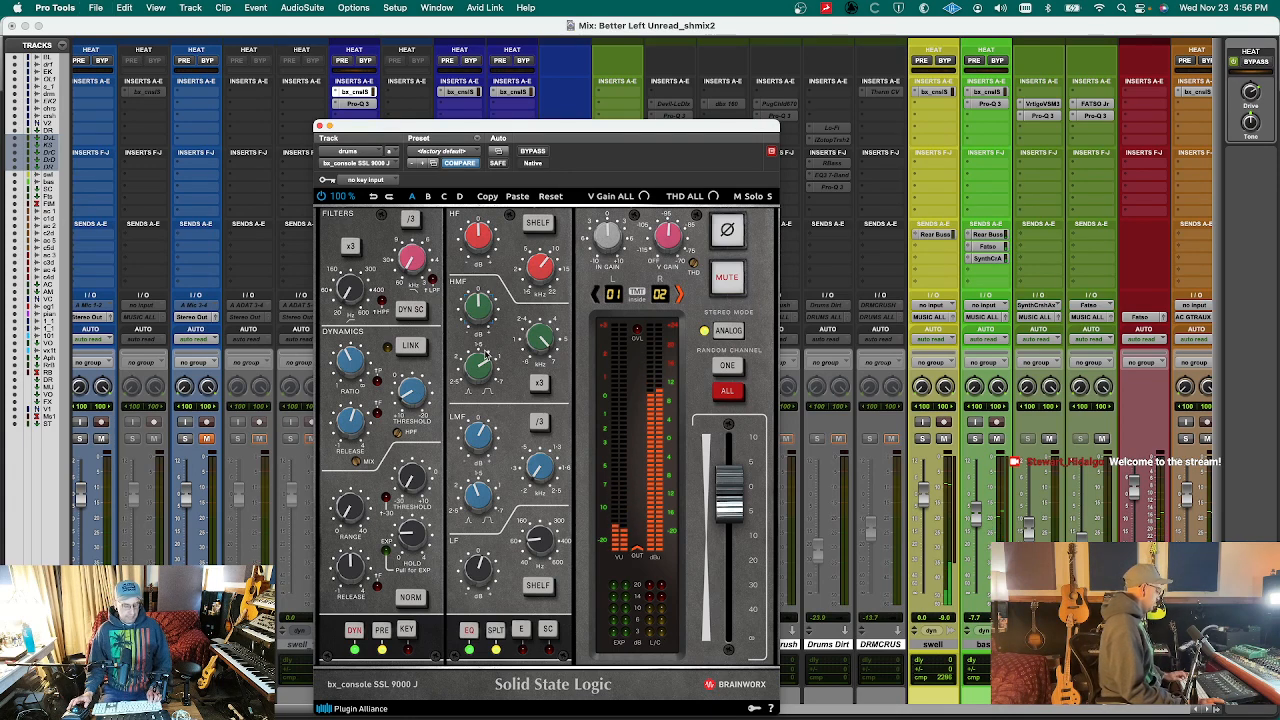
pyautogui.press('super+s')
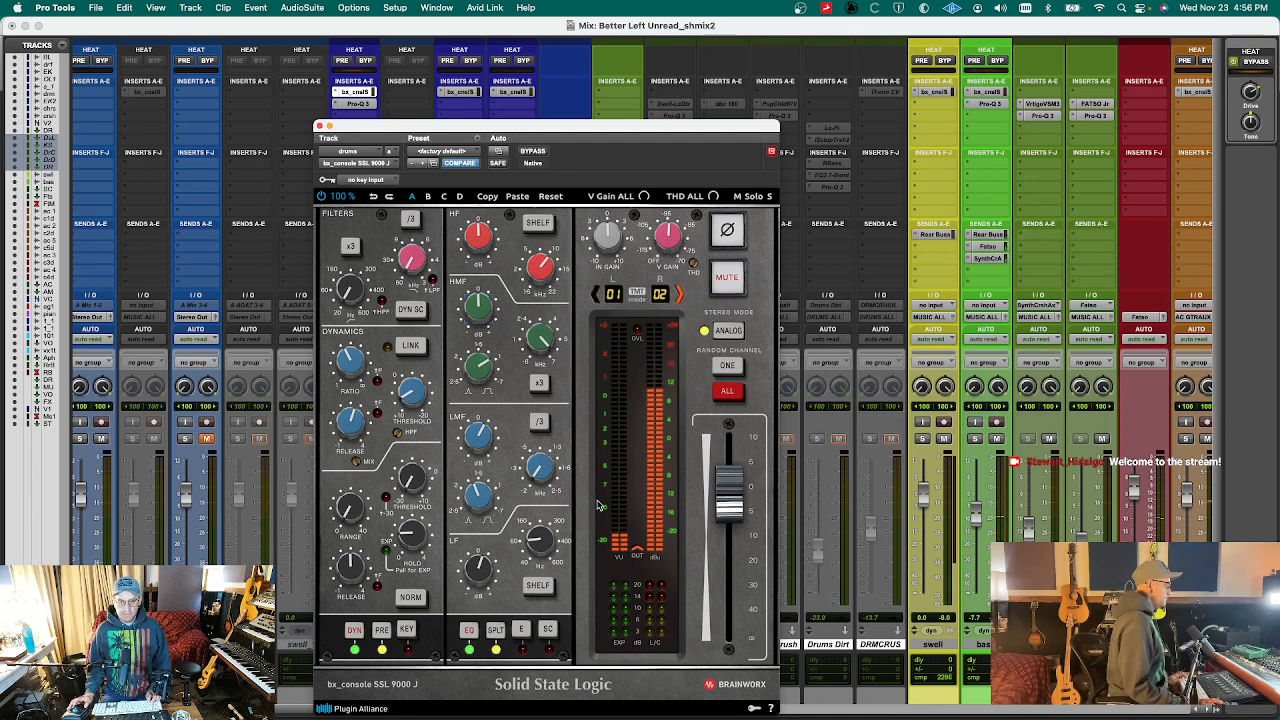
pyautogui.press('super+w')
# - Reduce the dynamic bell's static cut in the DRMS ALL Pro-Q 3 to about -0.55 dB, near 3.2 kHz
pyautogui.moveTo(555, 712); pyautogui.dragTo(1200, 711)
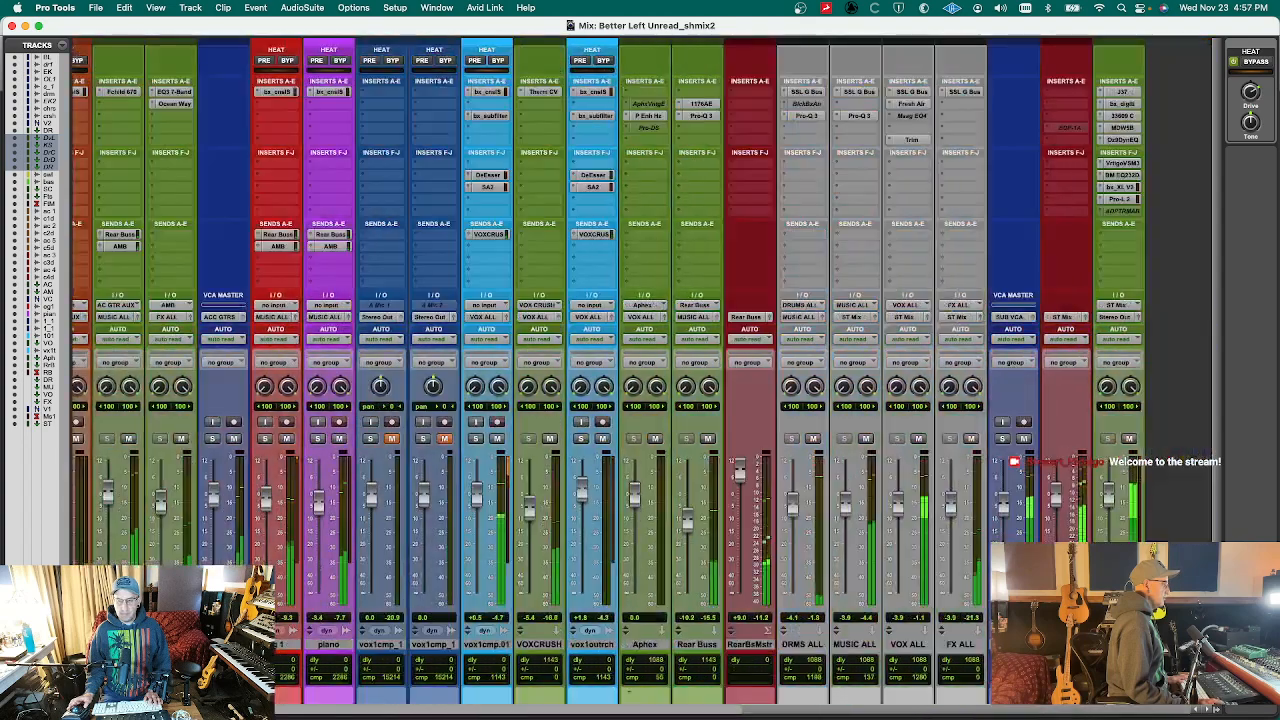
pyautogui.click(811, 117)
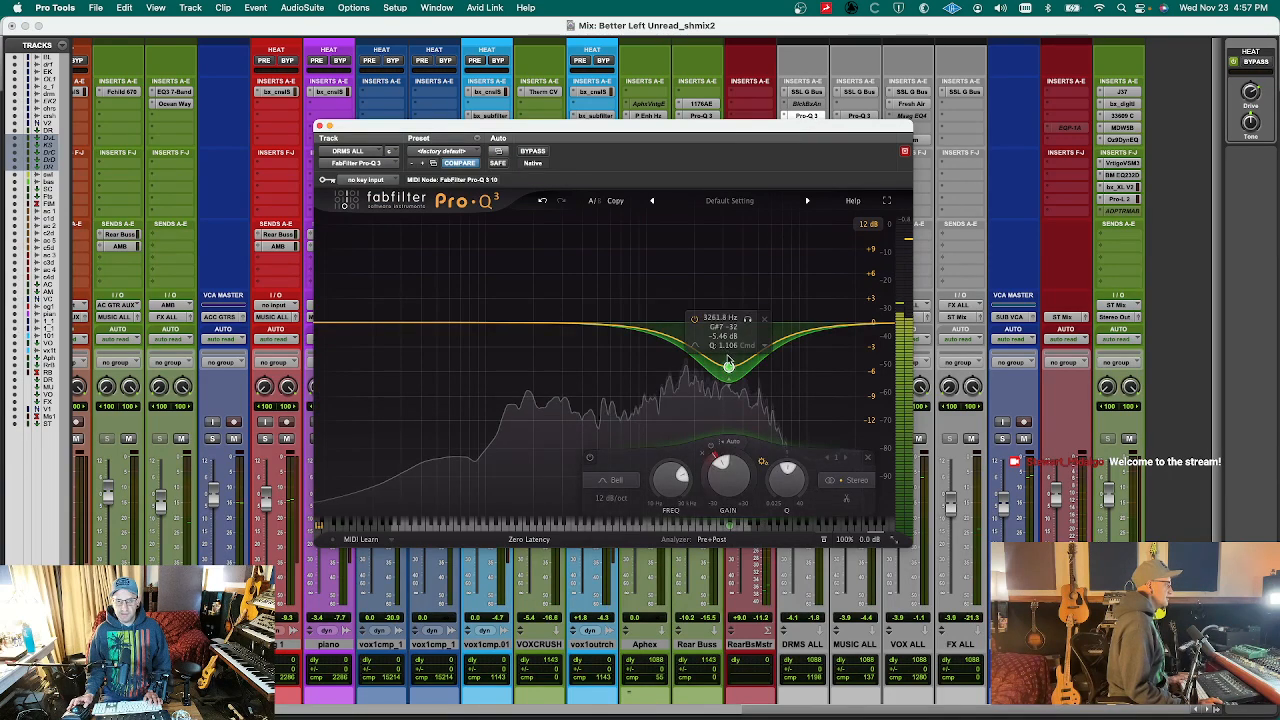
pyautogui.moveTo(727, 362); pyautogui.dragTo(727, 327)
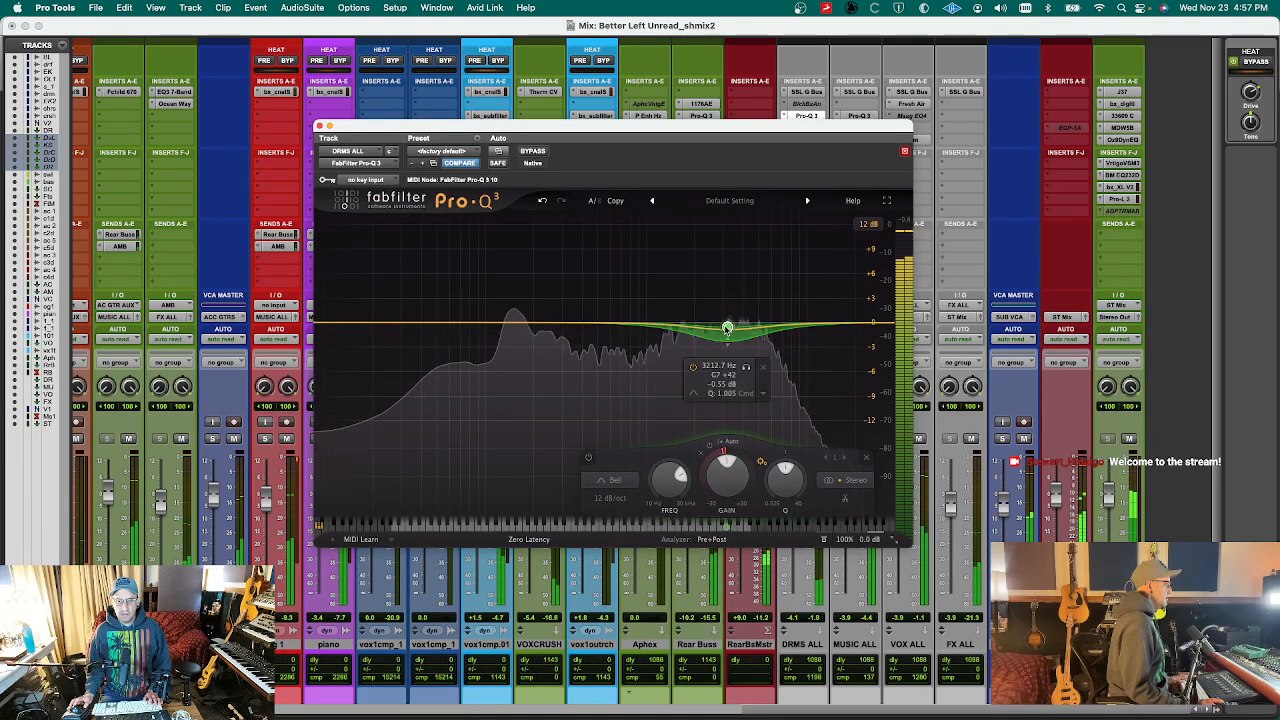
pyautogui.press('super+w')
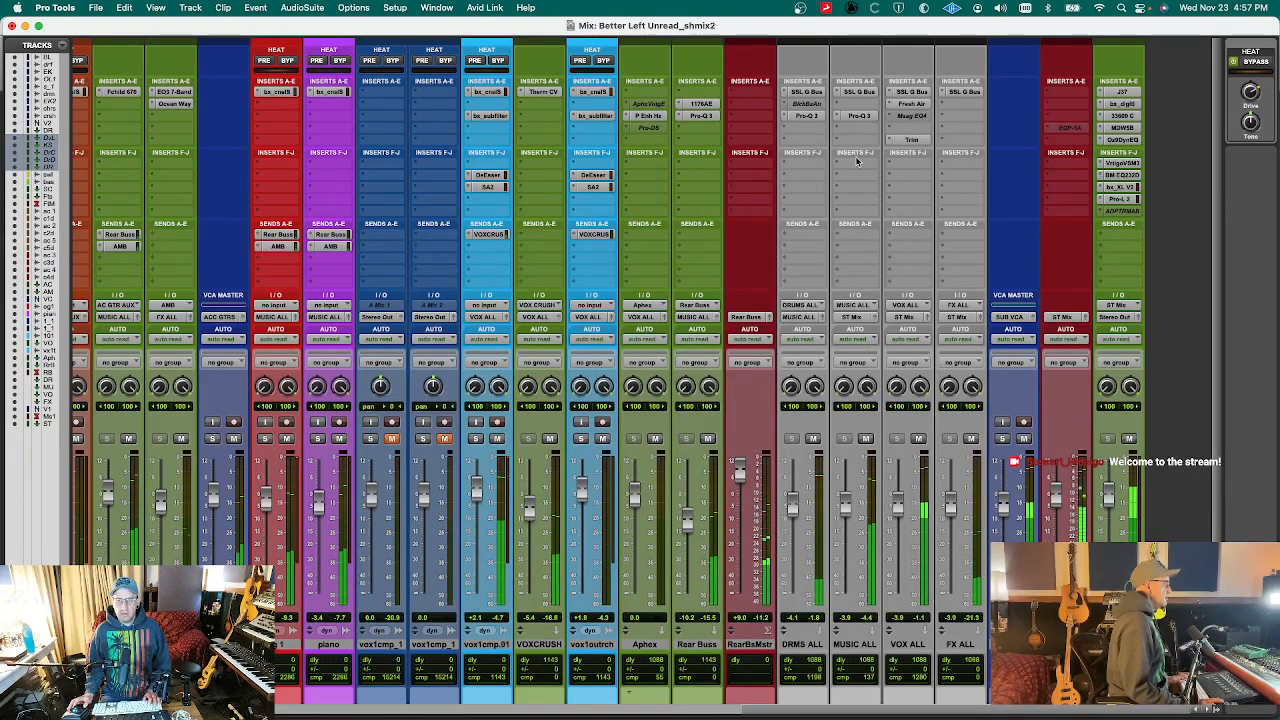
# - Lower the make-up gain of the DRMS ALL SSL G bus compressor and raise that track's fader to 0.0 dB, with VOX ALL muted
pyautogui.click(822, 93)
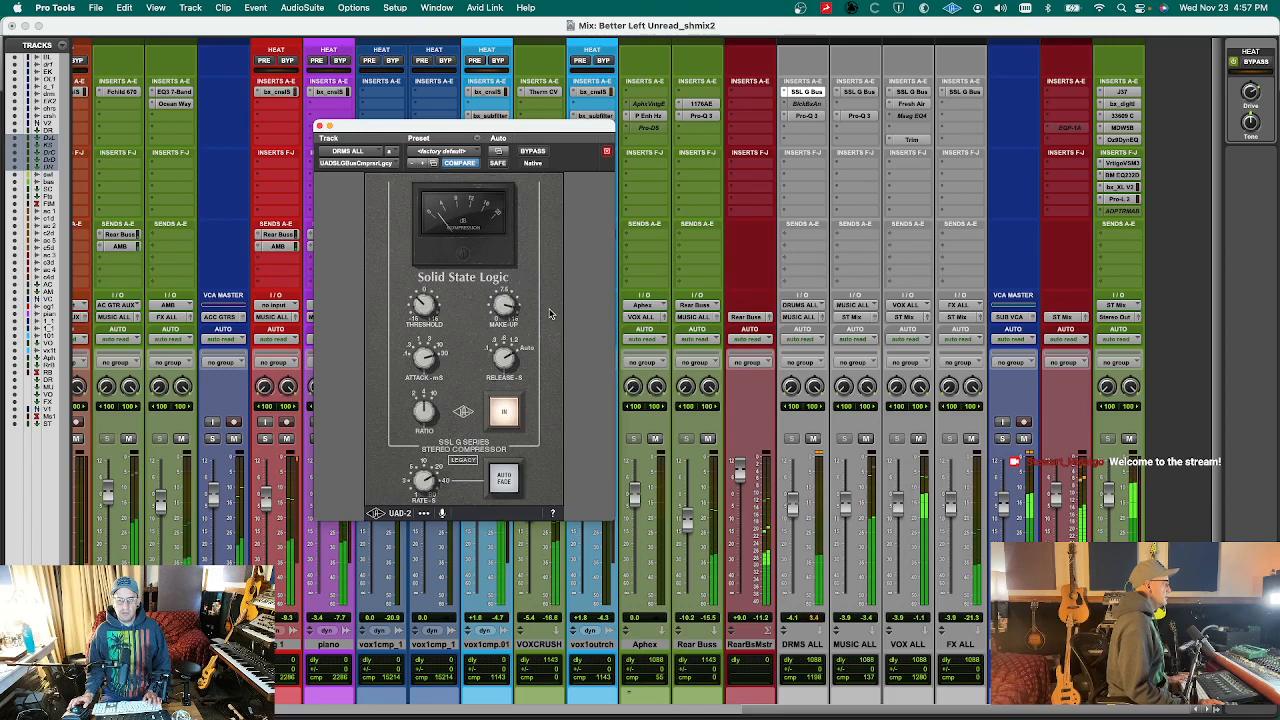
pyautogui.click(821, 451)
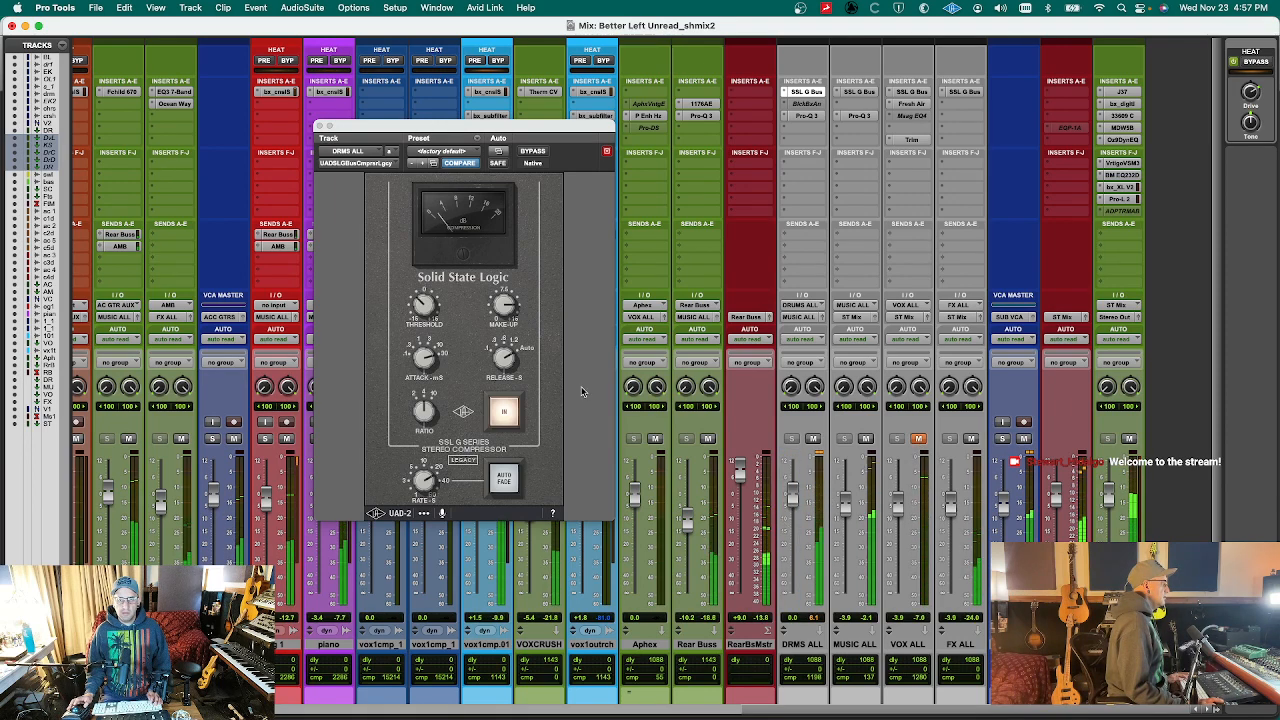
pyautogui.click(513, 318)
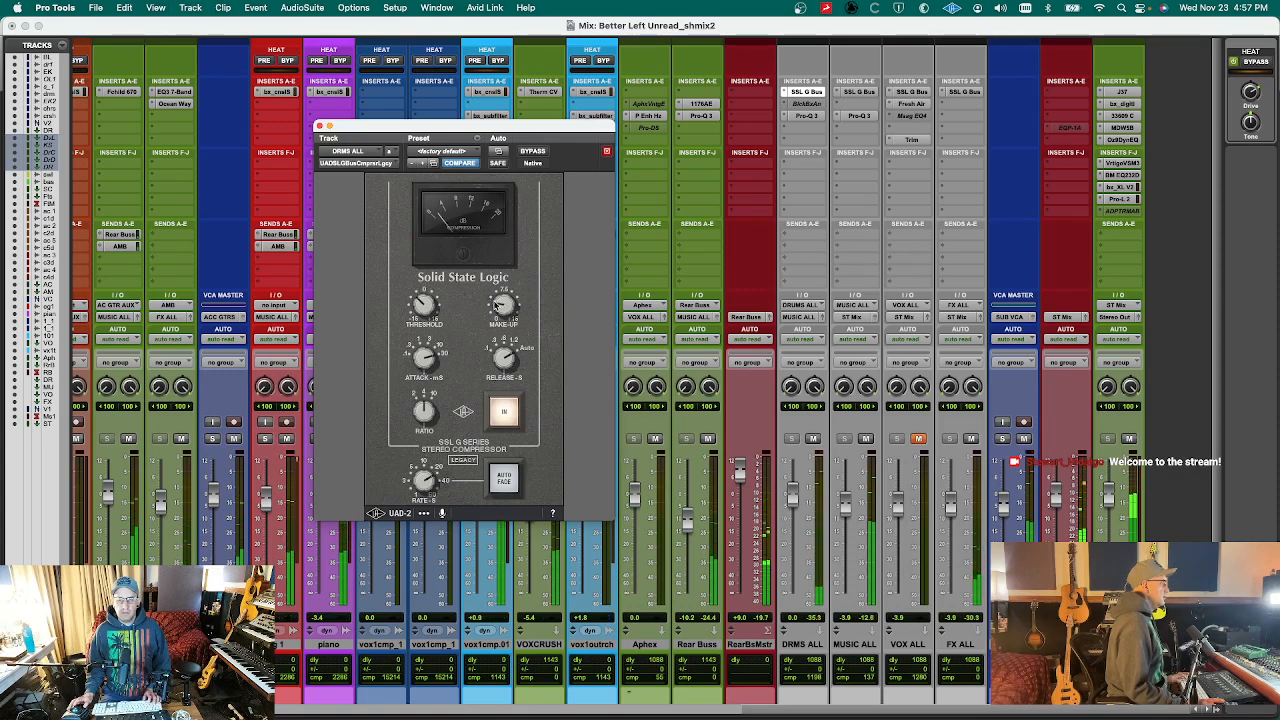
pyautogui.press('super+w')
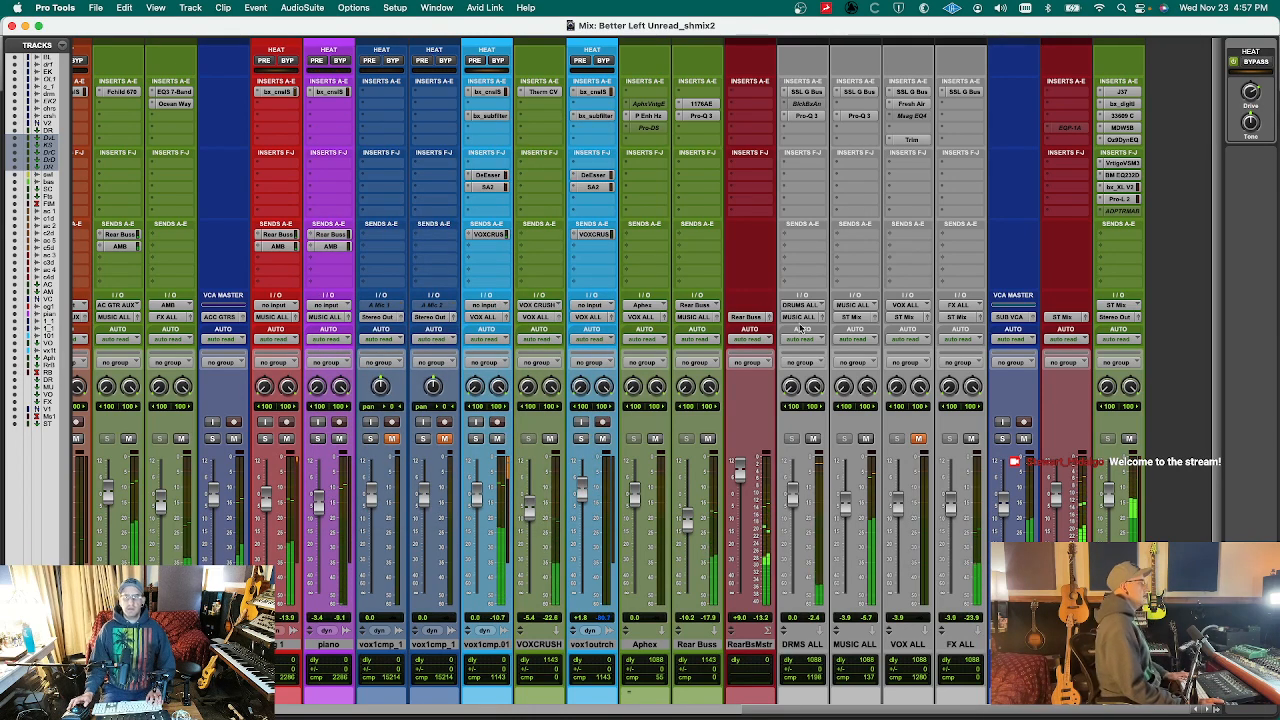
# - Bypass the dynamic bell band near 3.2 kHz in the DRMS ALL Pro-Q 3
pyautogui.click(806, 117)
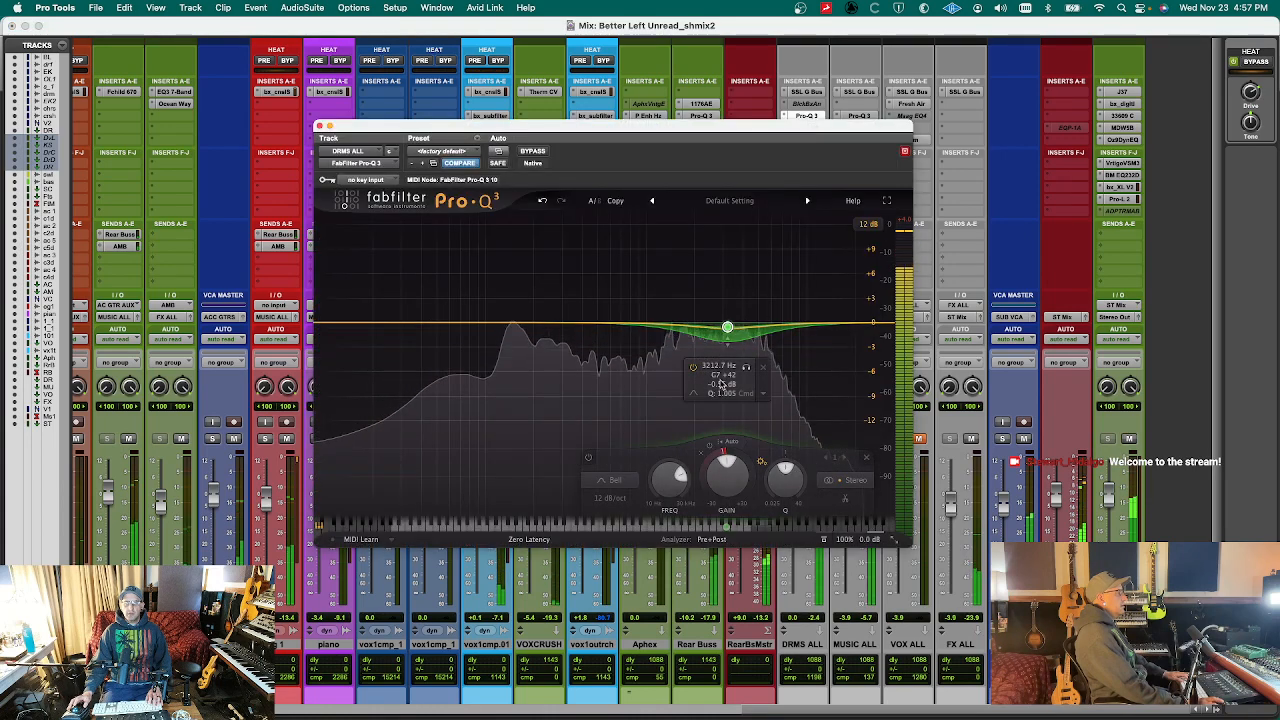
pyautogui.click(589, 457)
pyautogui.press('super+w')
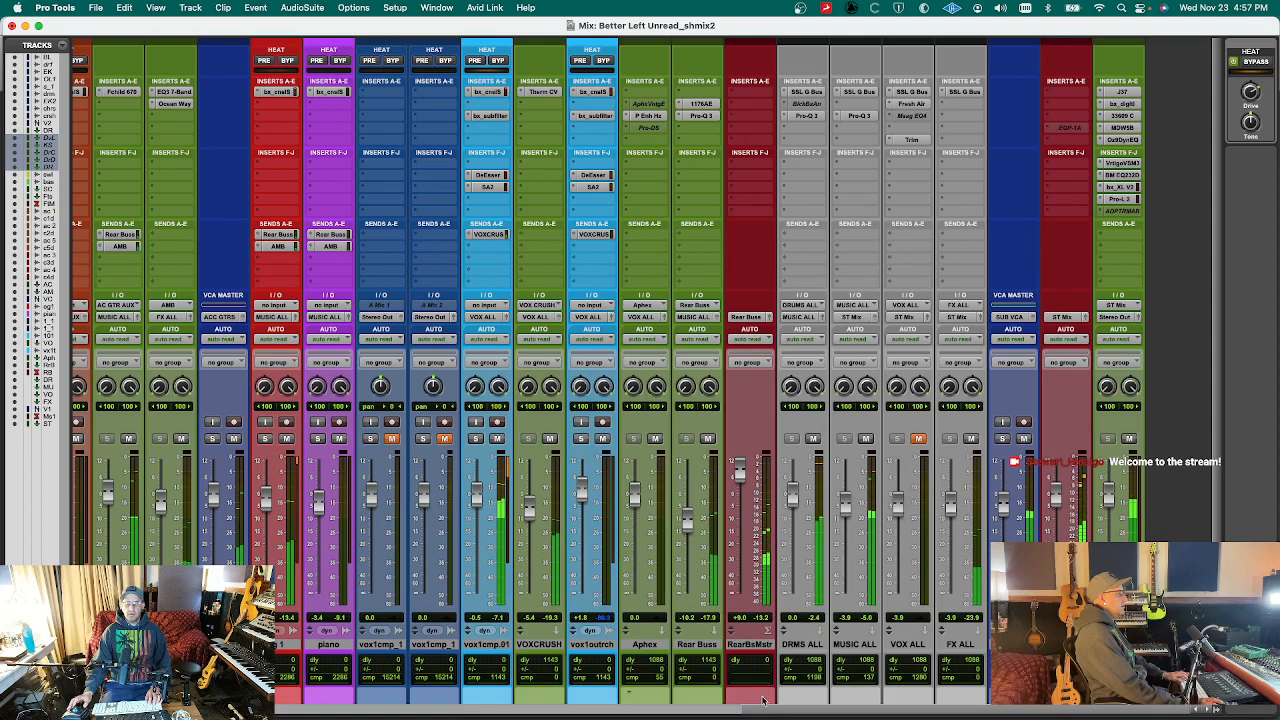
# - Lower the ACGTRAUX fader to -2.4 dB, eg 1 to -3.4 dB and piano to -5.3 dB
pyautogui.moveTo(793, 711); pyautogui.dragTo(571, 697)
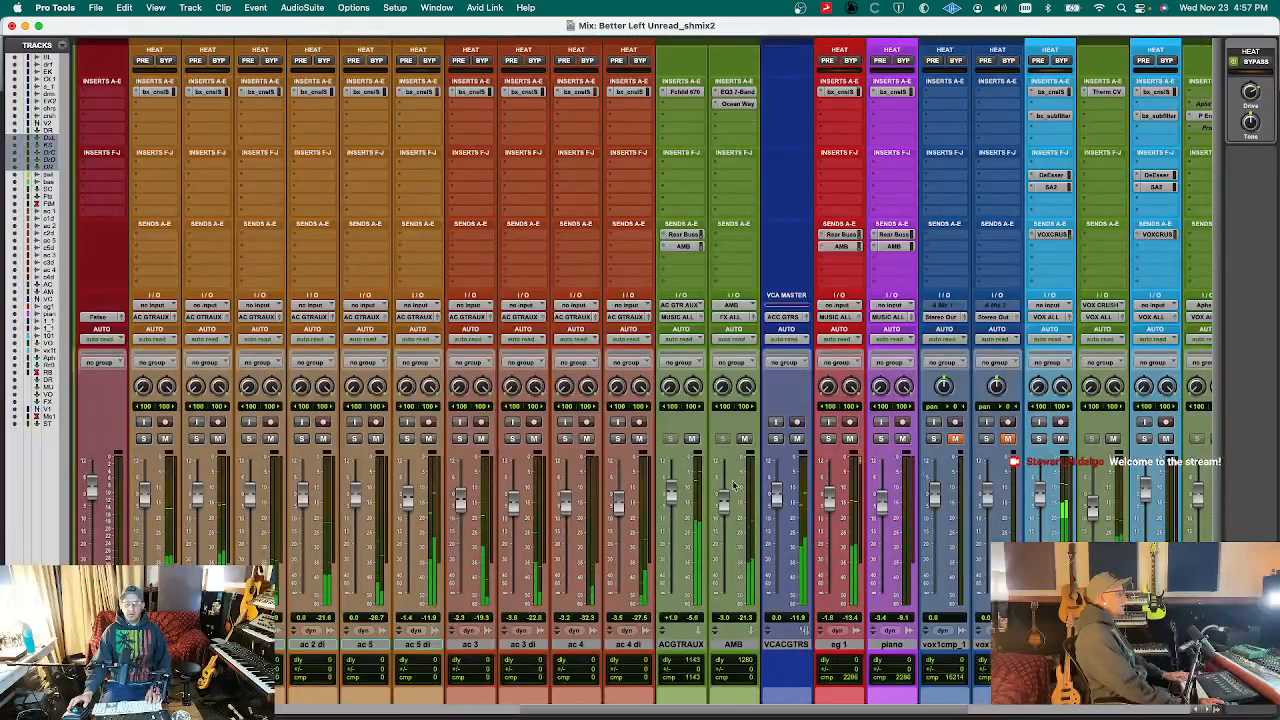
pyautogui.click(670, 645)
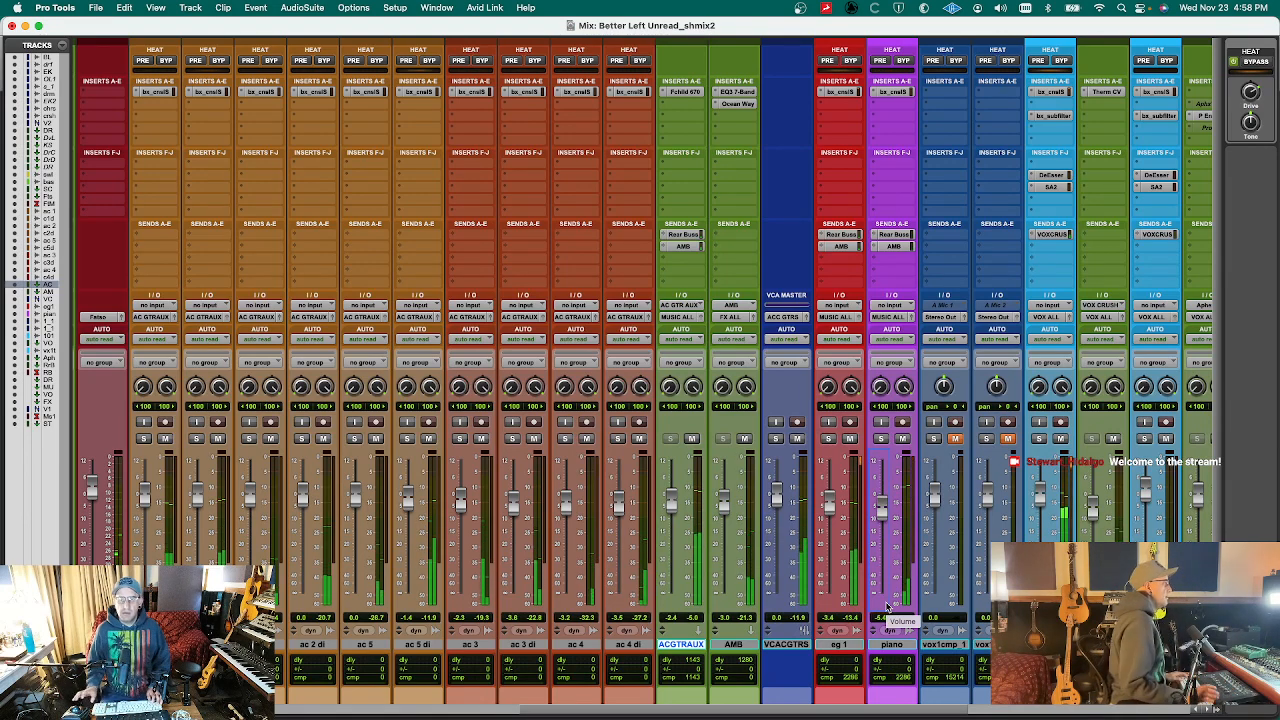
pyautogui.moveTo(588, 710); pyautogui.dragTo(872, 714)
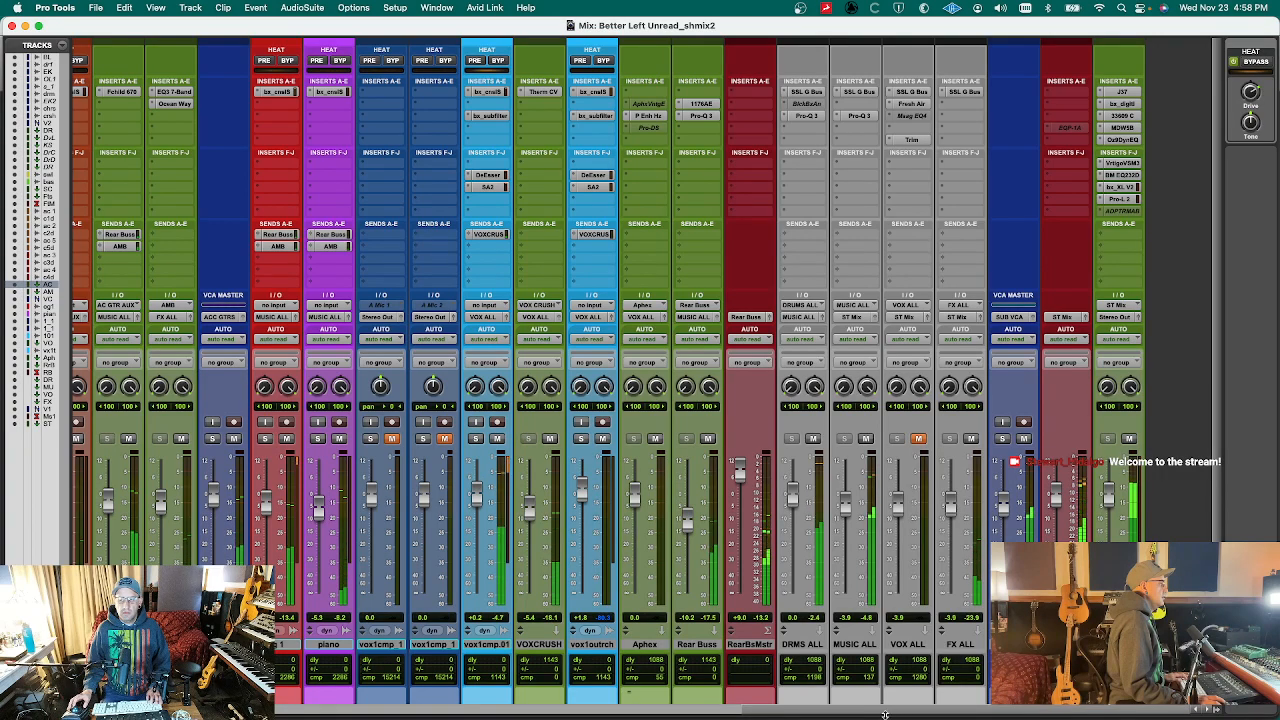
# - Unmute the VOX ALL track and reset the gain of its Trim plug-in to the default
pyautogui.moveTo(884, 714); pyautogui.dragTo(575, 712)
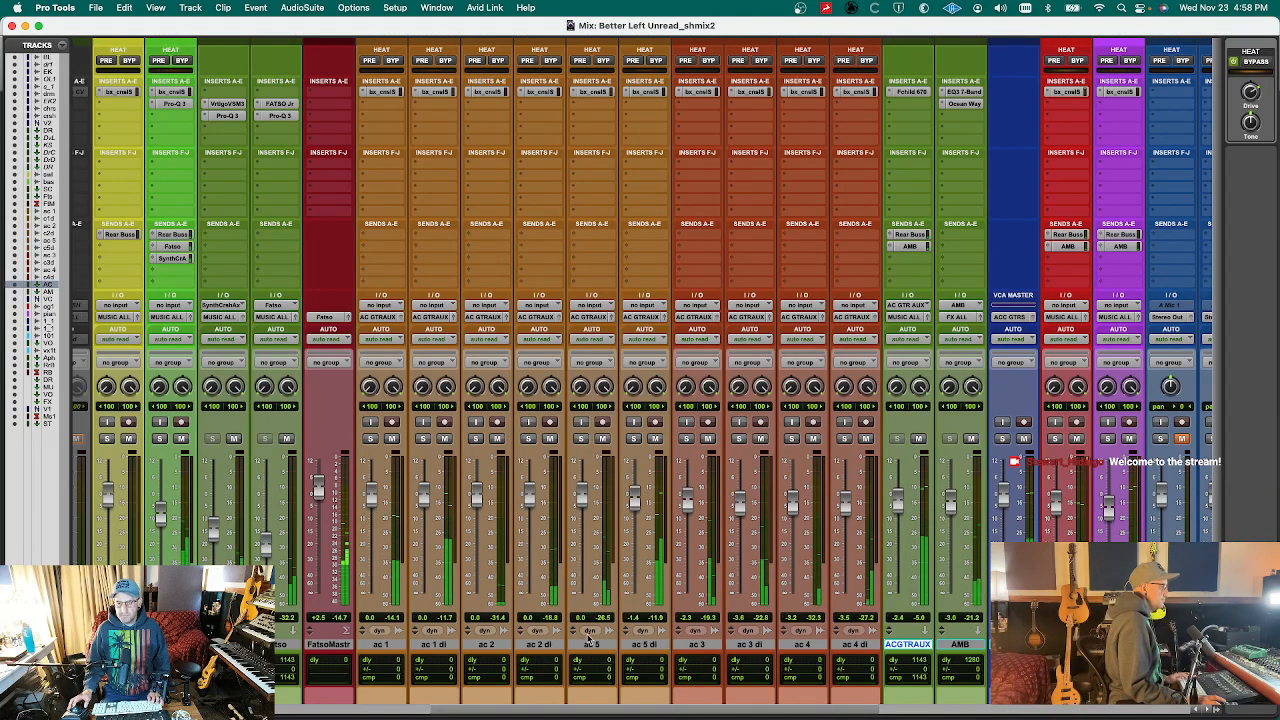
pyautogui.moveTo(788, 713); pyautogui.dragTo(996, 714)
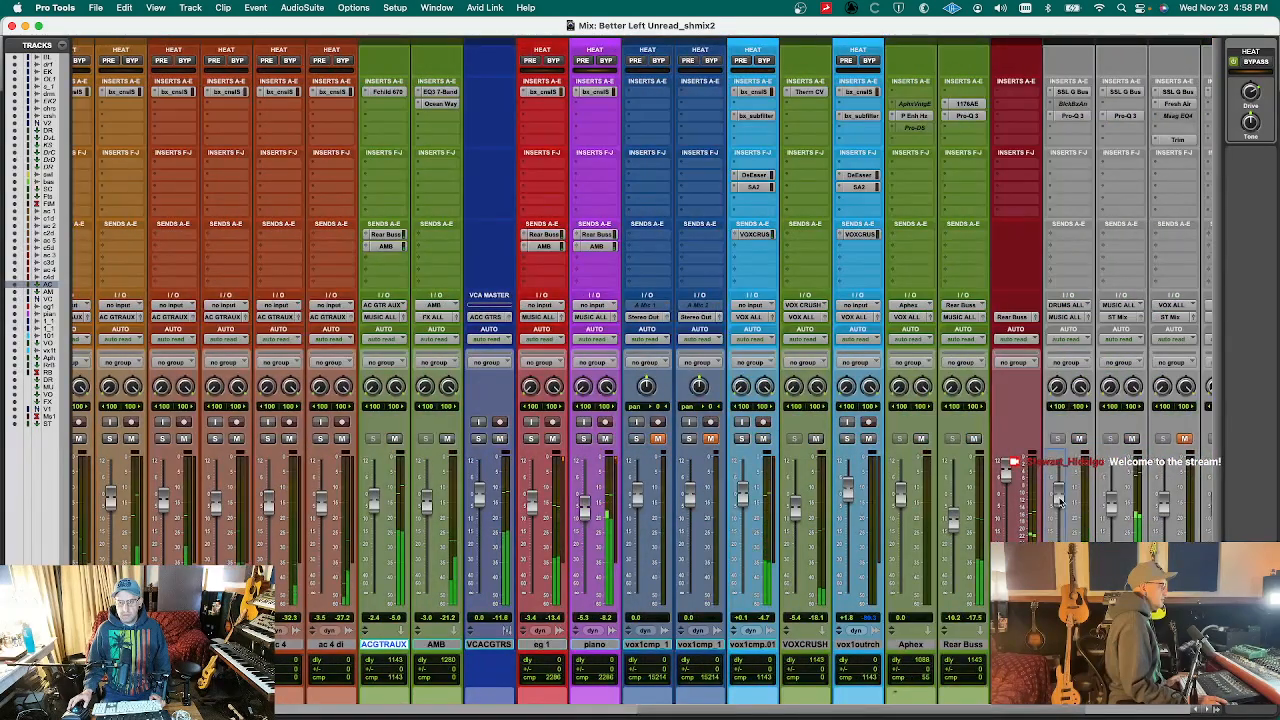
pyautogui.click(1197, 712)
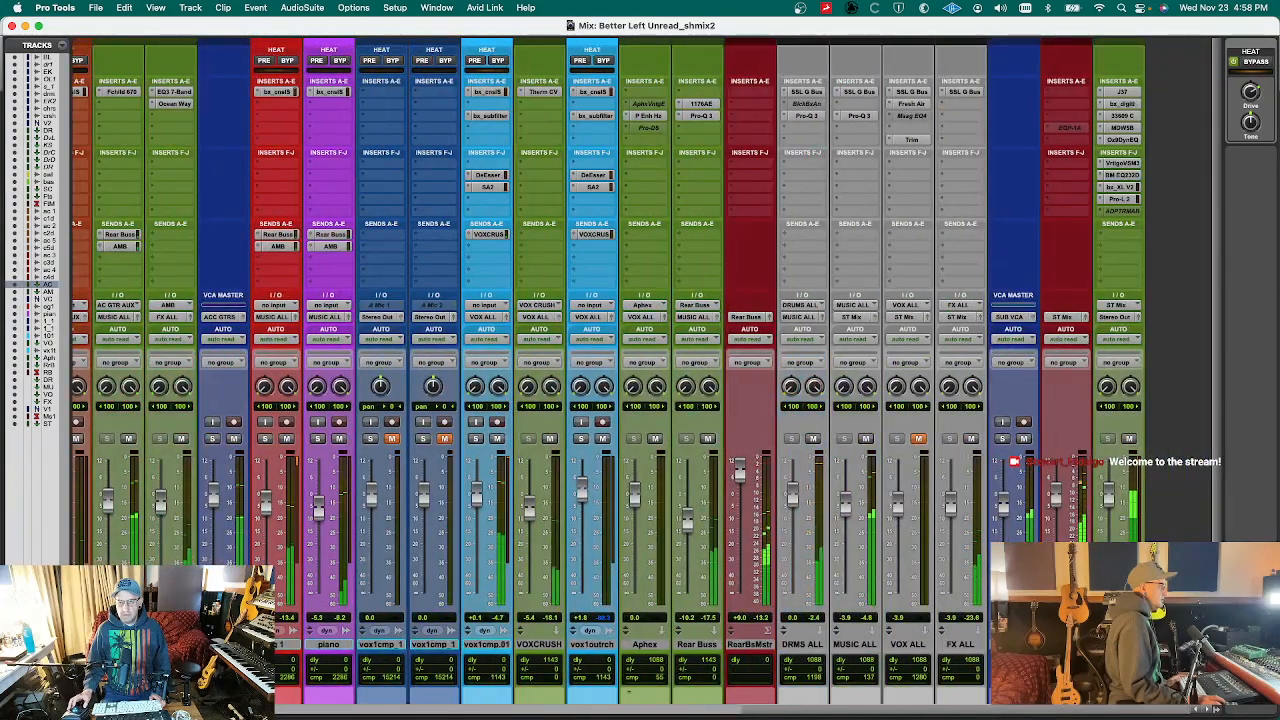
pyautogui.click(918, 439)
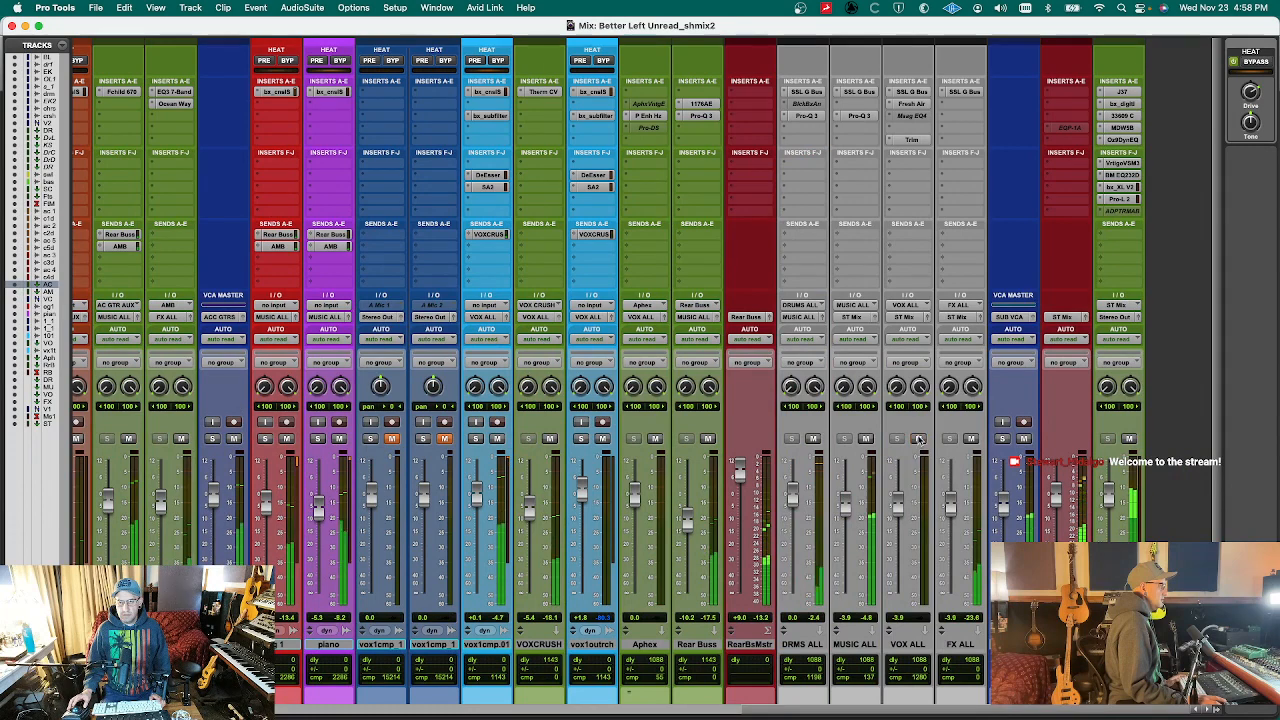
pyautogui.click(909, 140)
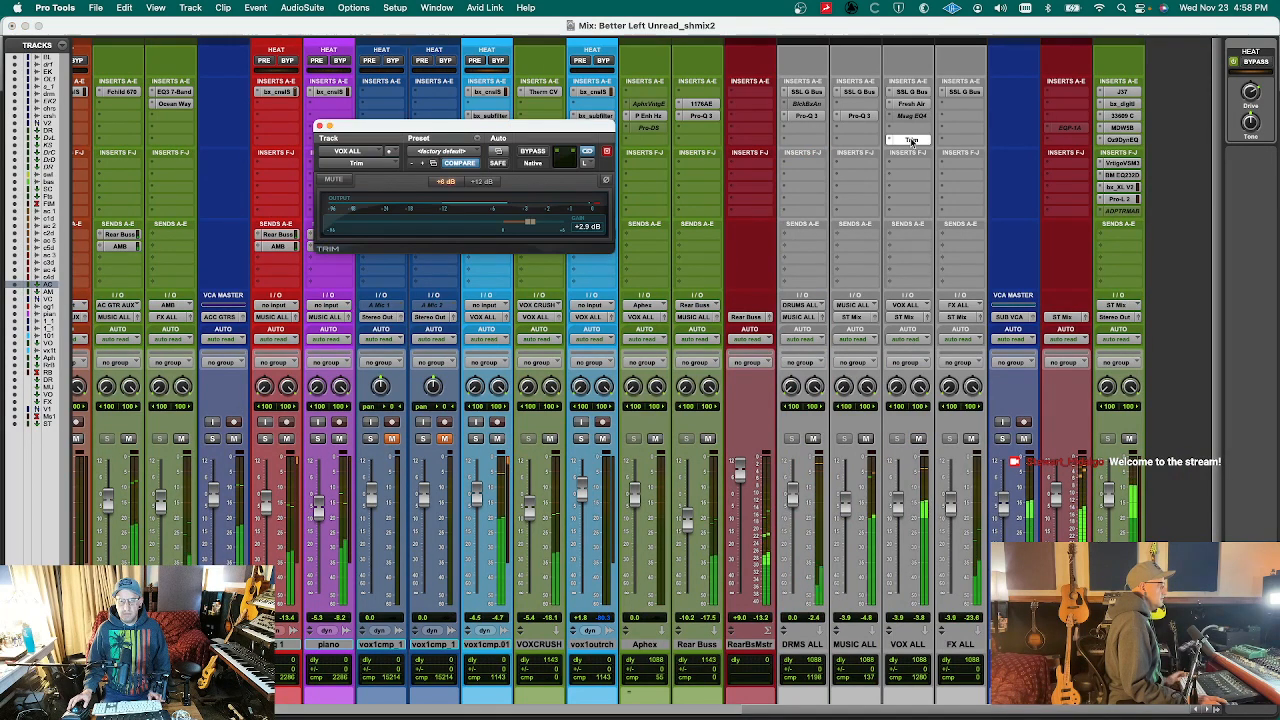
pyautogui.keyDown('alt'); pyautogui.click(530, 223); pyautogui.keyUp('alt')
pyautogui.press('super+w')
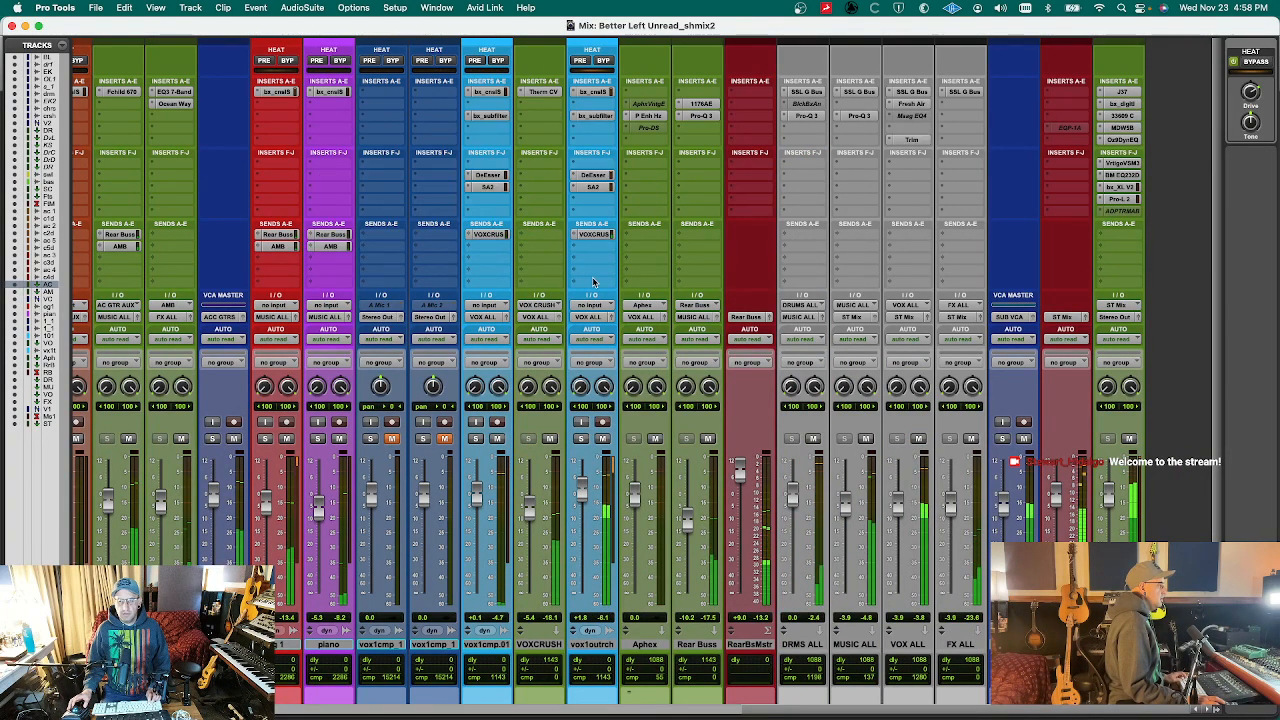
pyautogui.press('super+alt+w')
pyautogui.press('super+w')
pyautogui.press('super+equal')
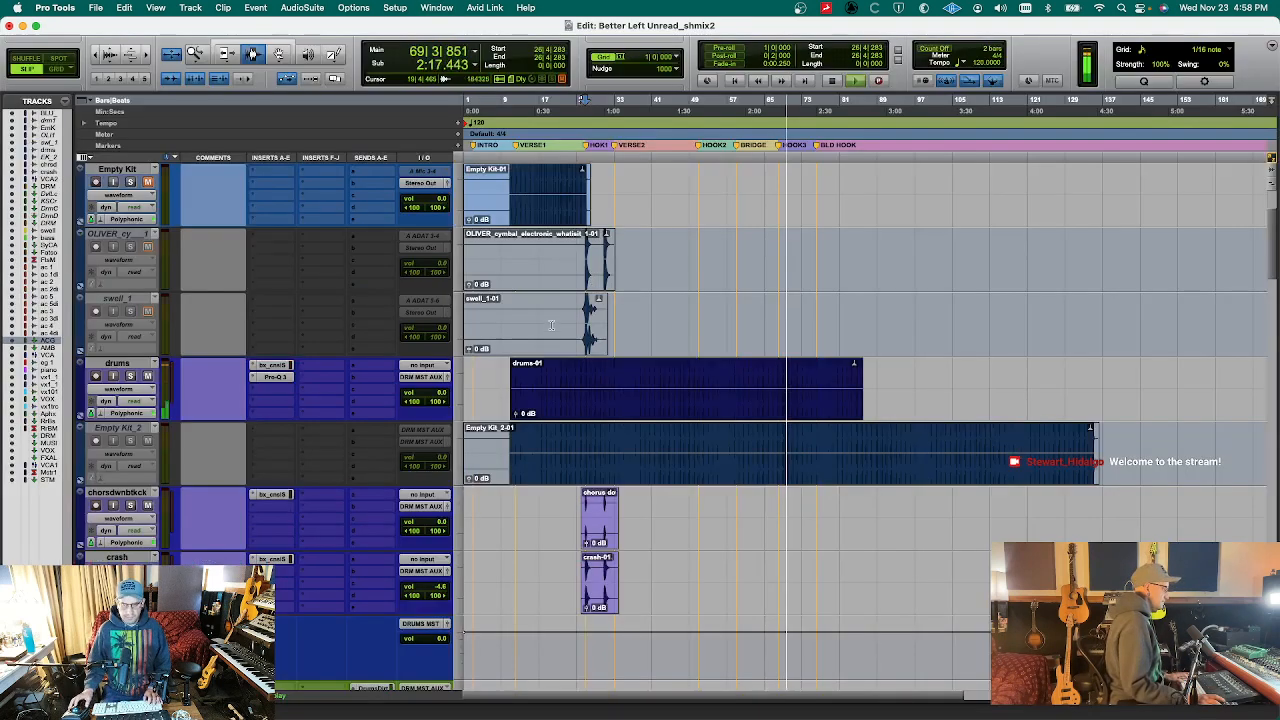
pyautogui.scroll(3, 592, 280)
pyautogui.press('super+equal')
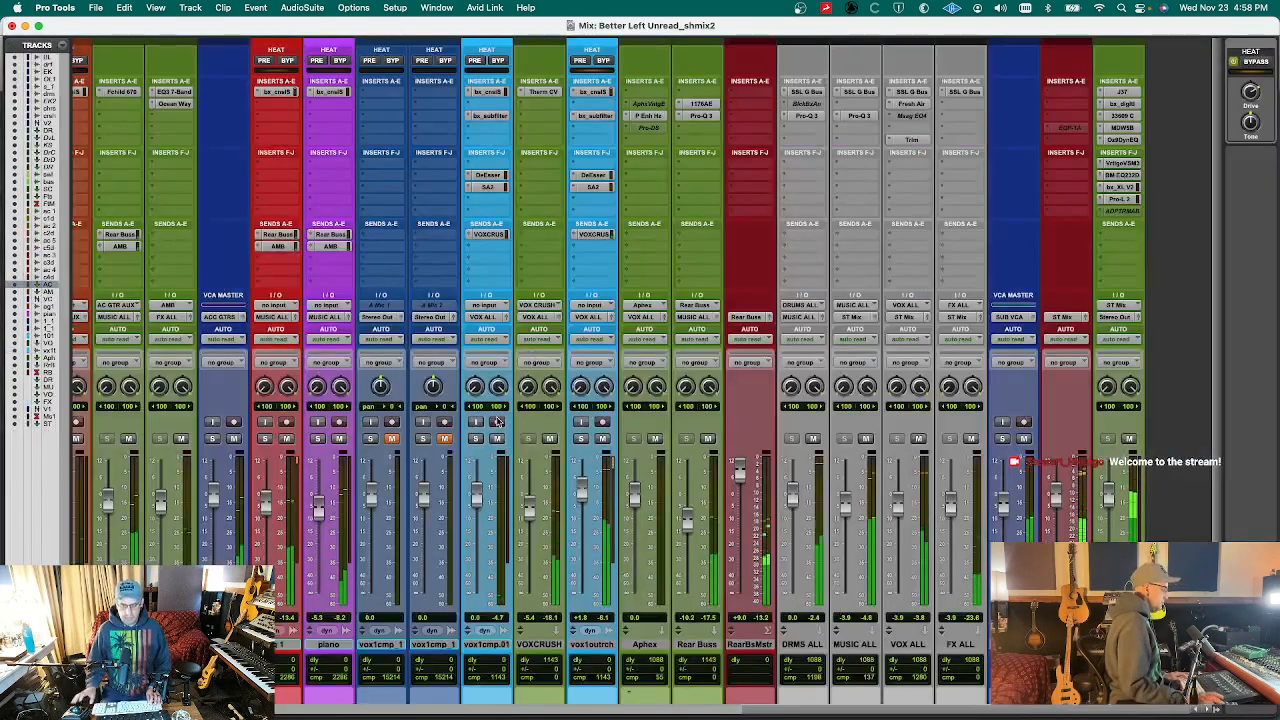
# - Compare the drums track with its bx_console SSL 9000 J bypassed, then deactivate that plug-in and bypass HEAT on the track
pyautogui.press('super+equal')
pyautogui.press('super+equal')
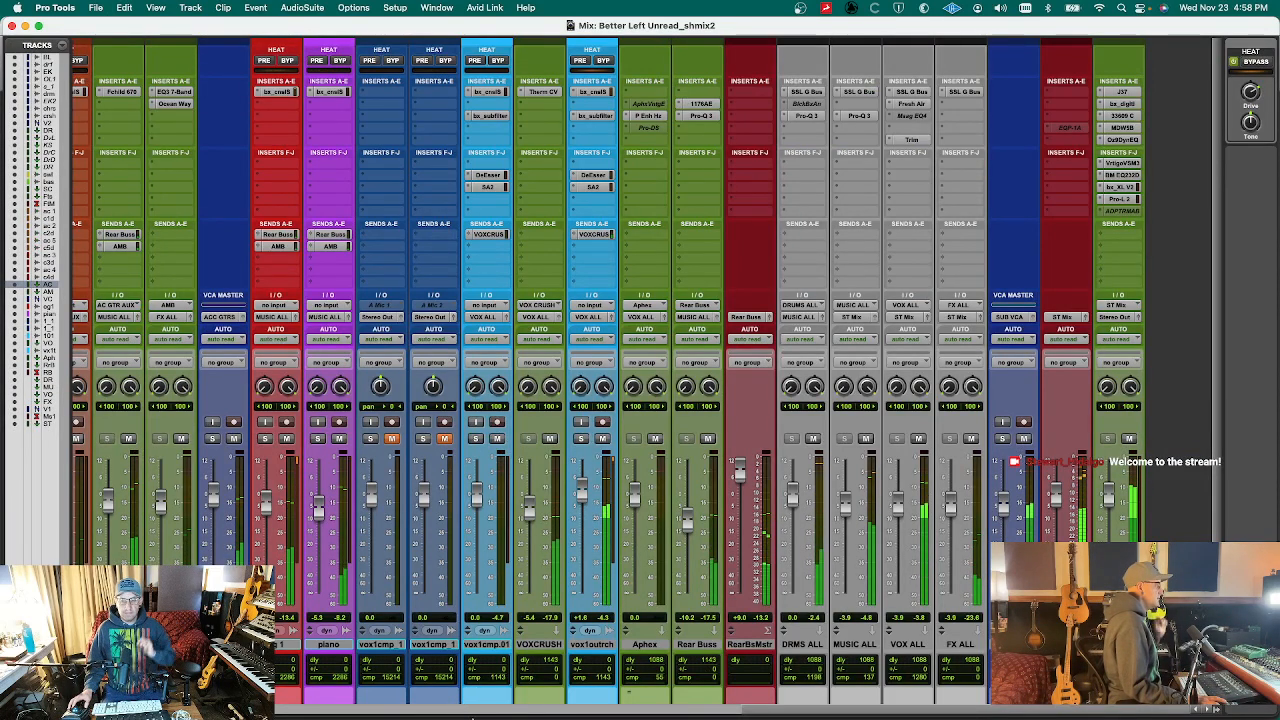
pyautogui.click(460, 703)
pyautogui.moveTo(460, 708); pyautogui.dragTo(308, 708)
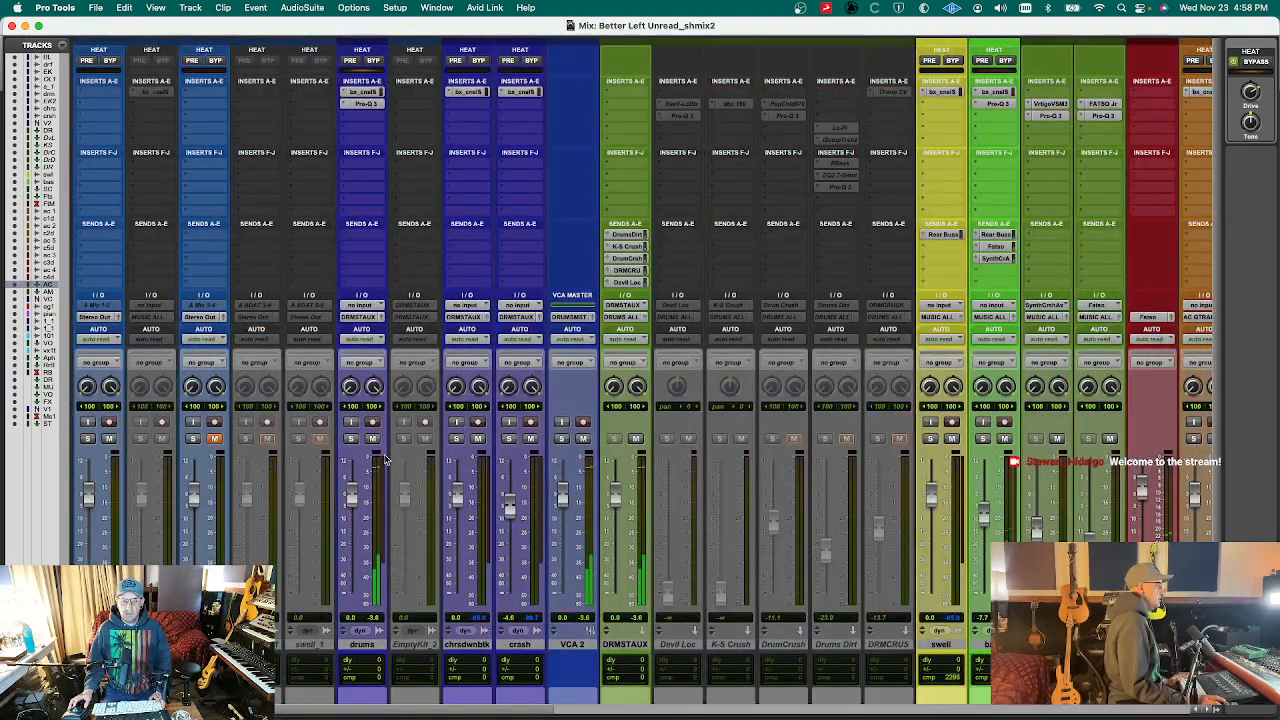
pyautogui.click(366, 91)
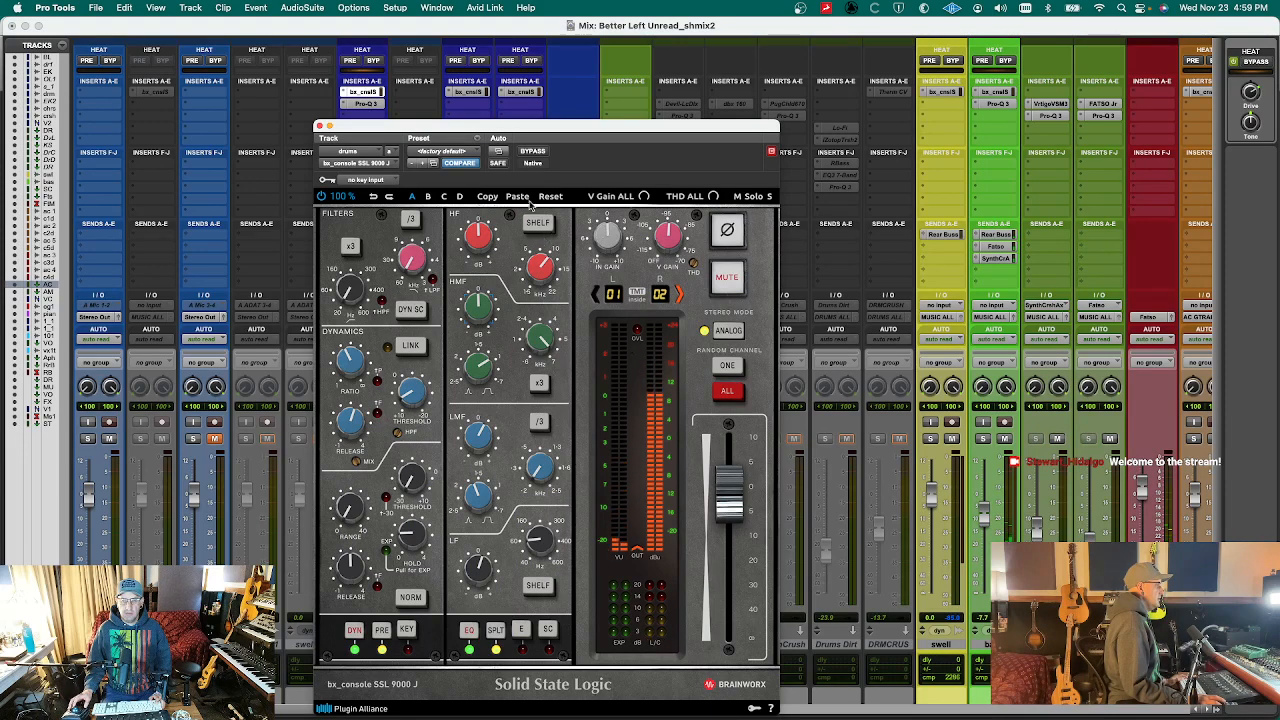
pyautogui.click(527, 153)
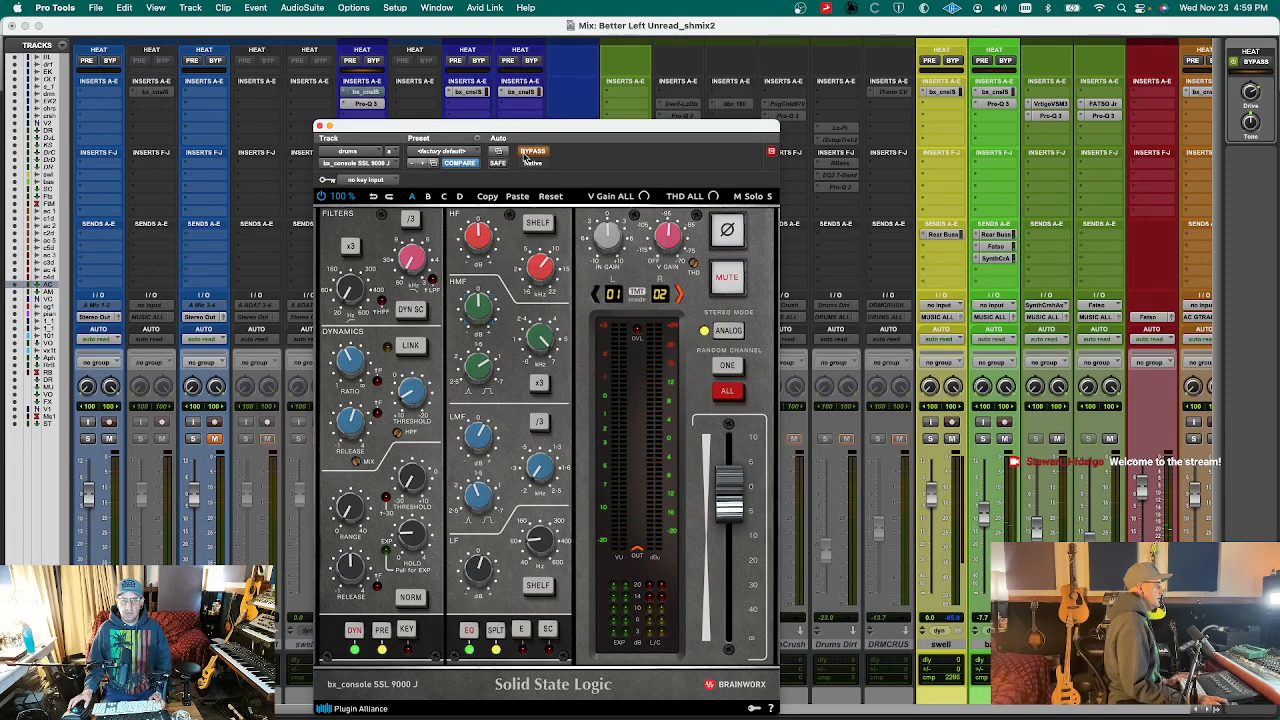
pyautogui.click(527, 153)
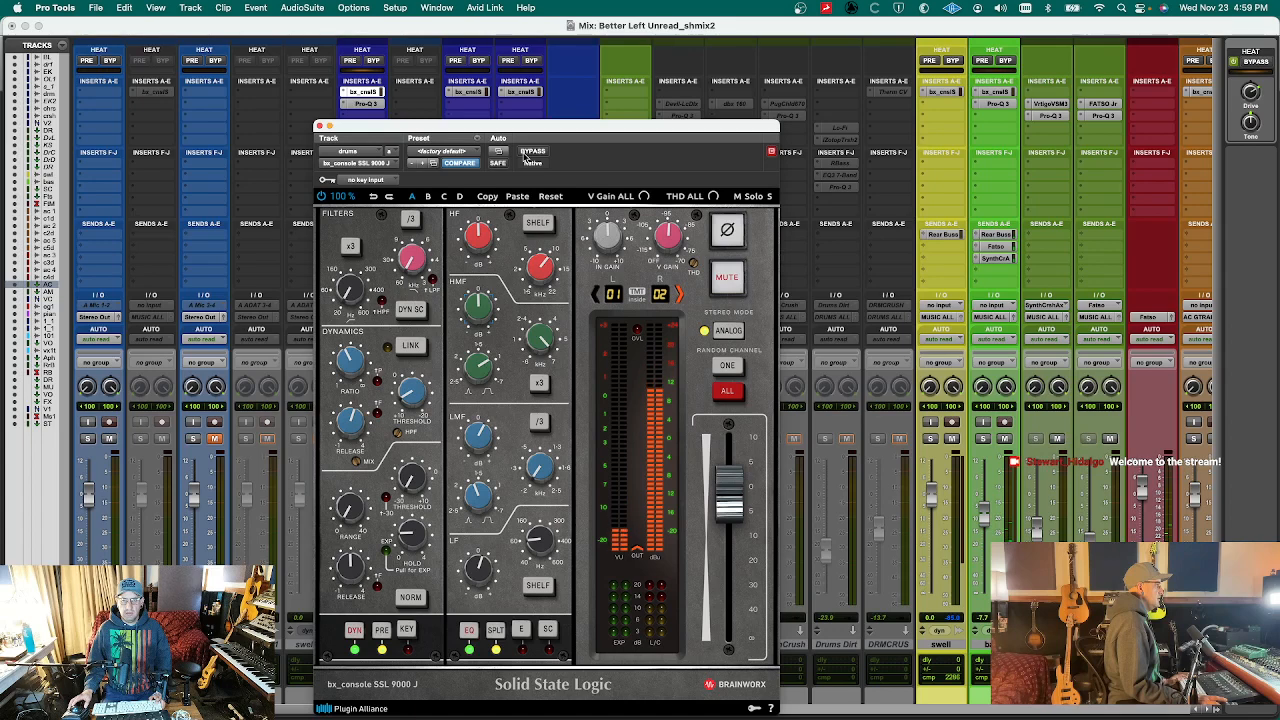
pyautogui.click(358, 93)
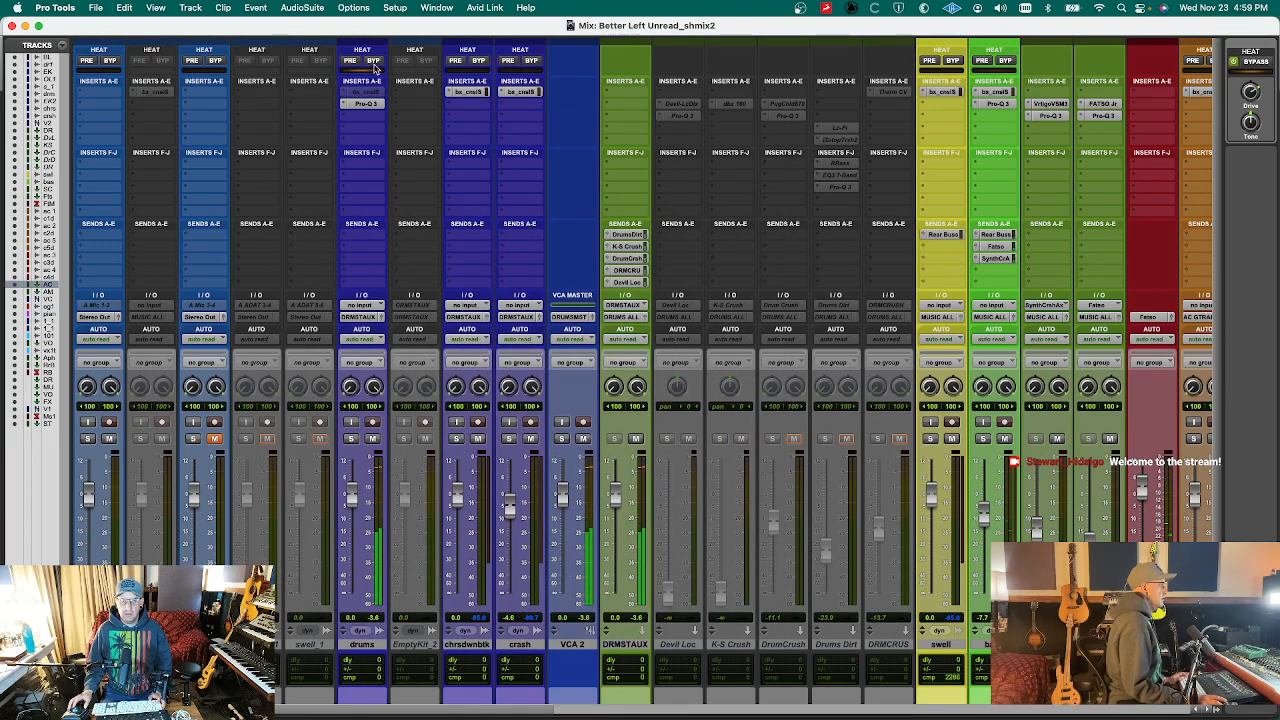
pyautogui.click(374, 62)
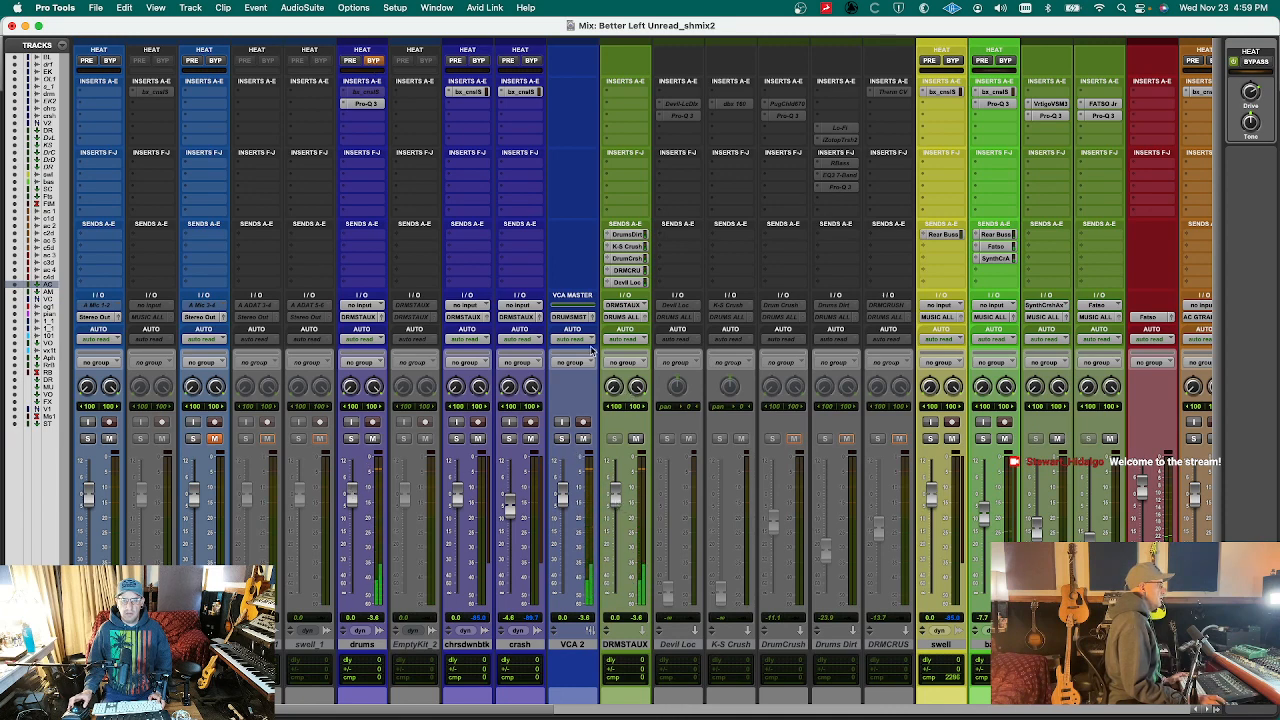
# - Check the EQ curve in the drums track's Pro-Q 3, close it and save the session
pyautogui.click(362, 103)
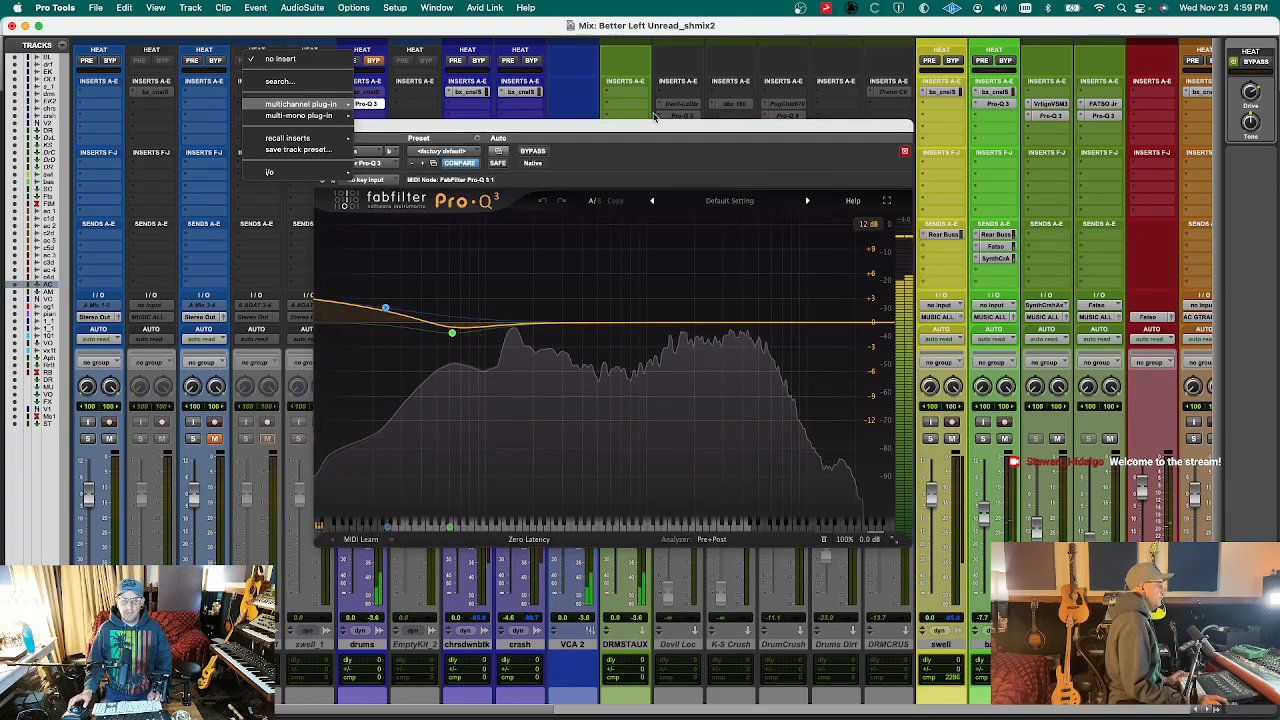
pyautogui.click(322, 126)
pyautogui.press('super+s')
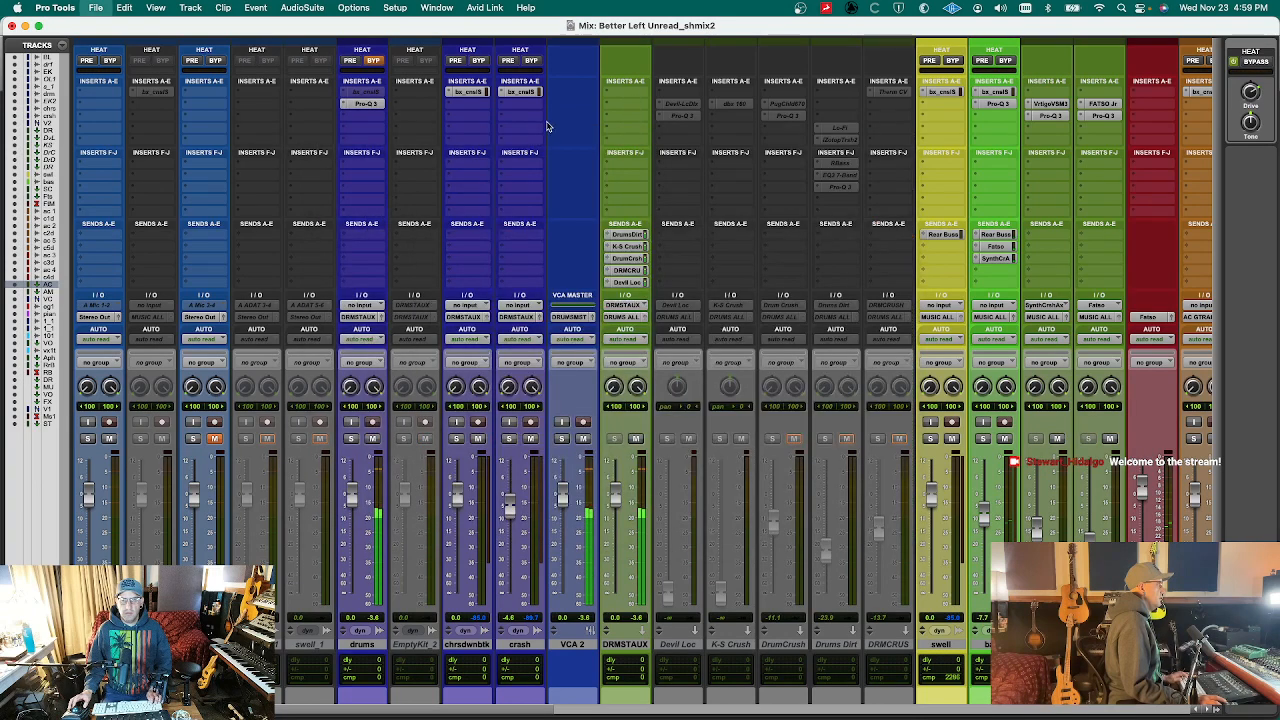
# - Insert a Trim plug-in in the first insert slot of DRMSTAUX and set its gain to +2.0 dB
pyautogui.click(631, 123)
pyautogui.press('Escape')
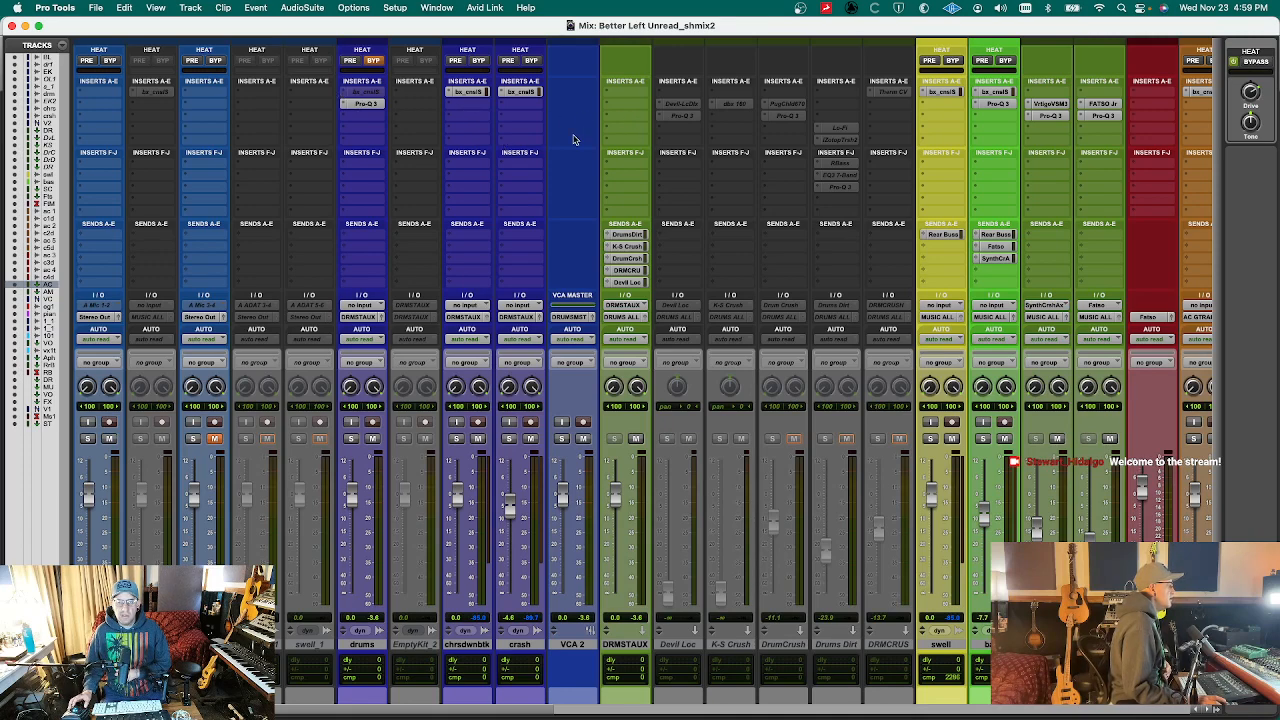
pyautogui.click(614, 93)
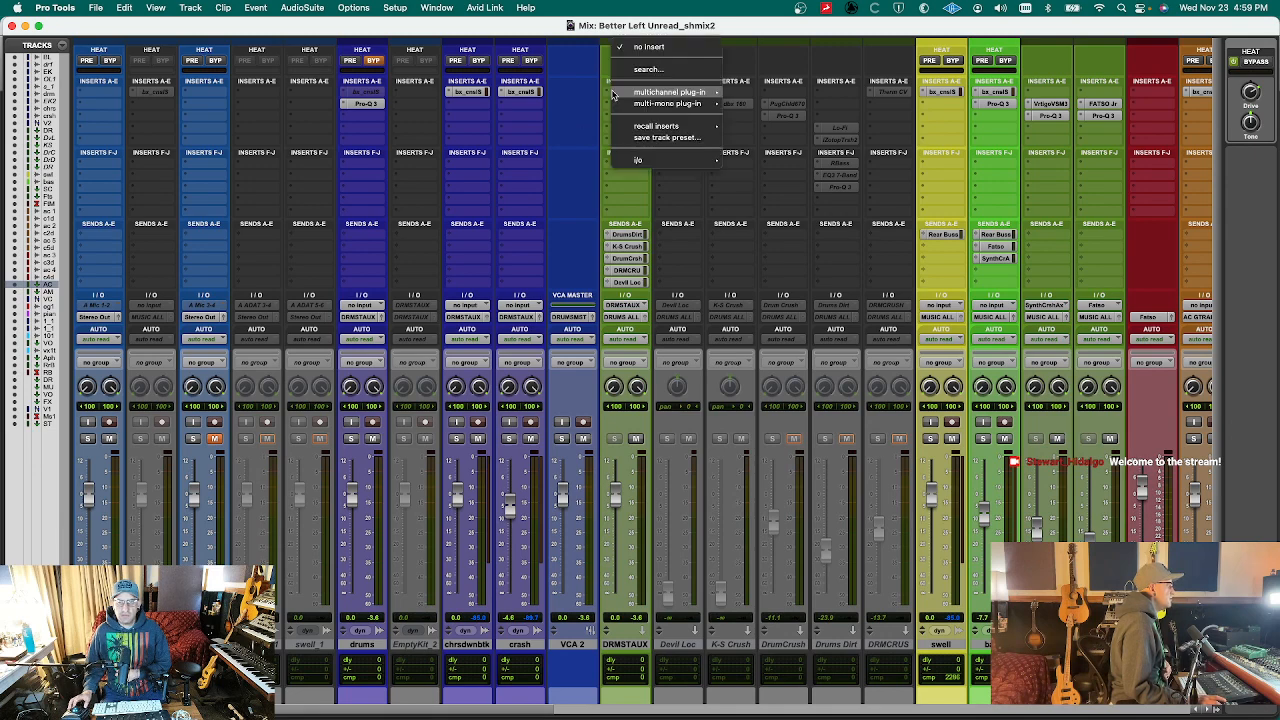
pyautogui.click(684, 72)
pyautogui.write('trim')
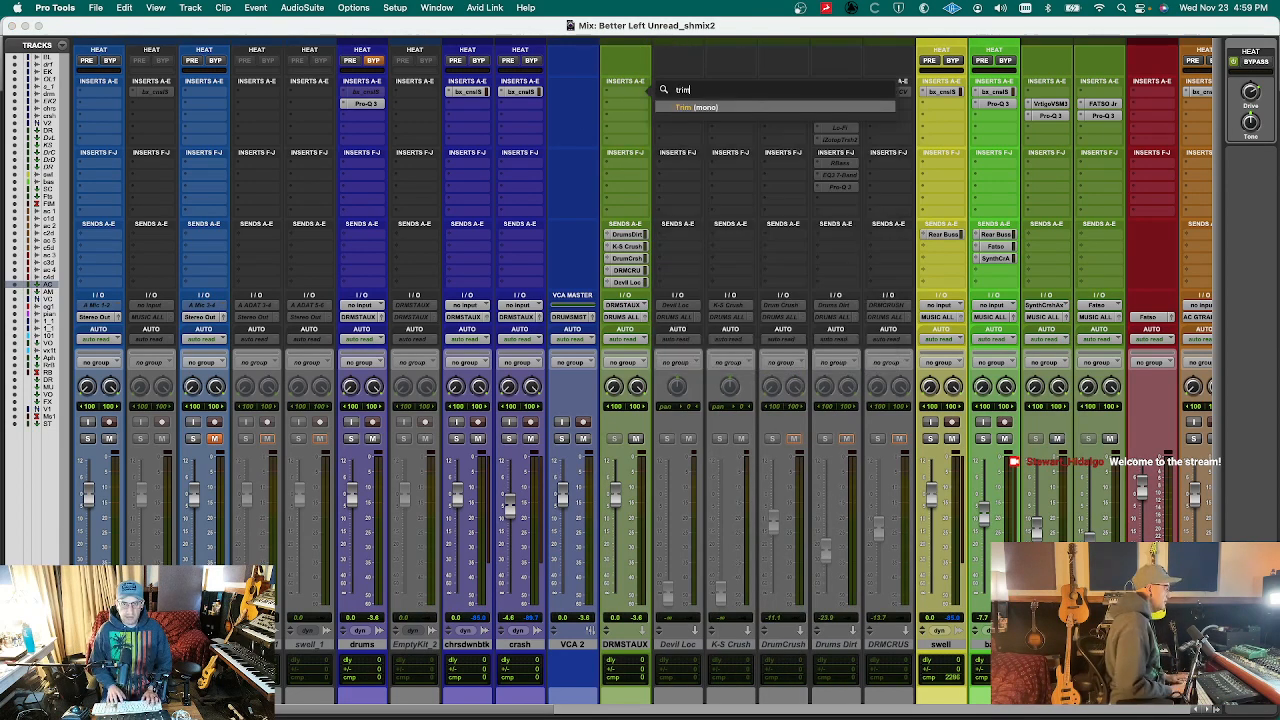
pyautogui.press('Return')
pyautogui.moveTo(503, 222); pyautogui.dragTo(519, 227)
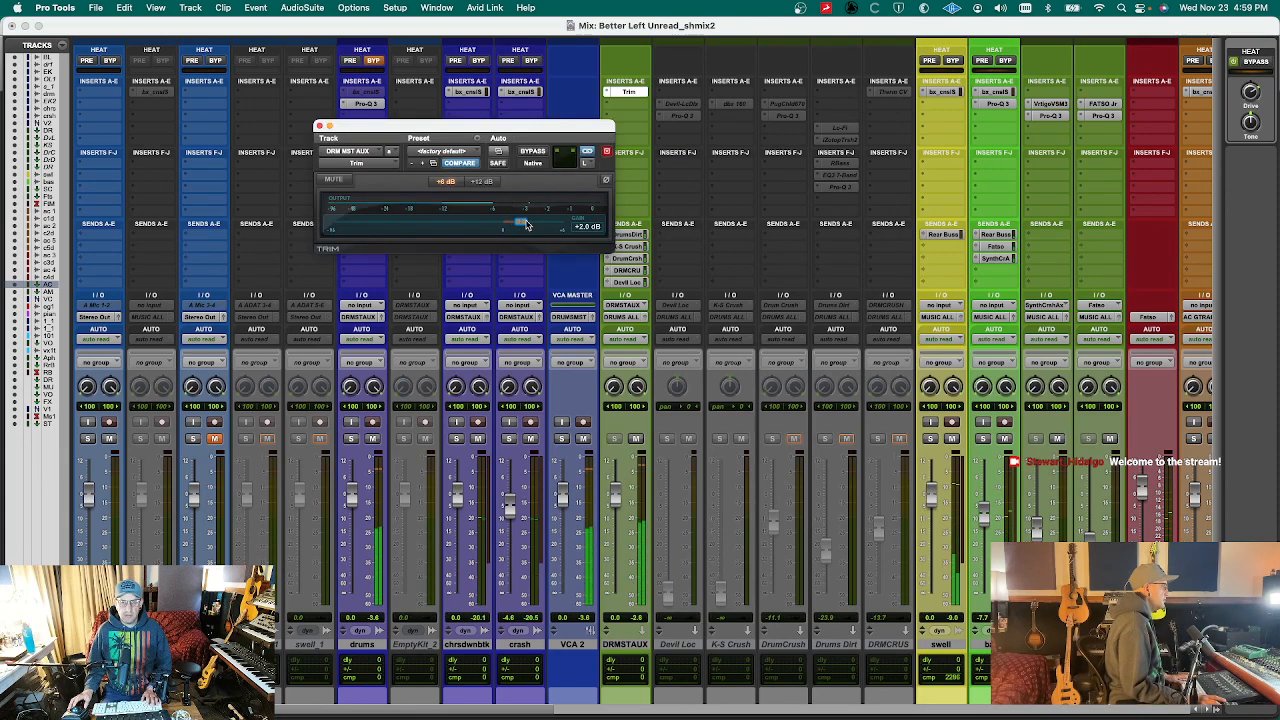
pyautogui.press('super+w')
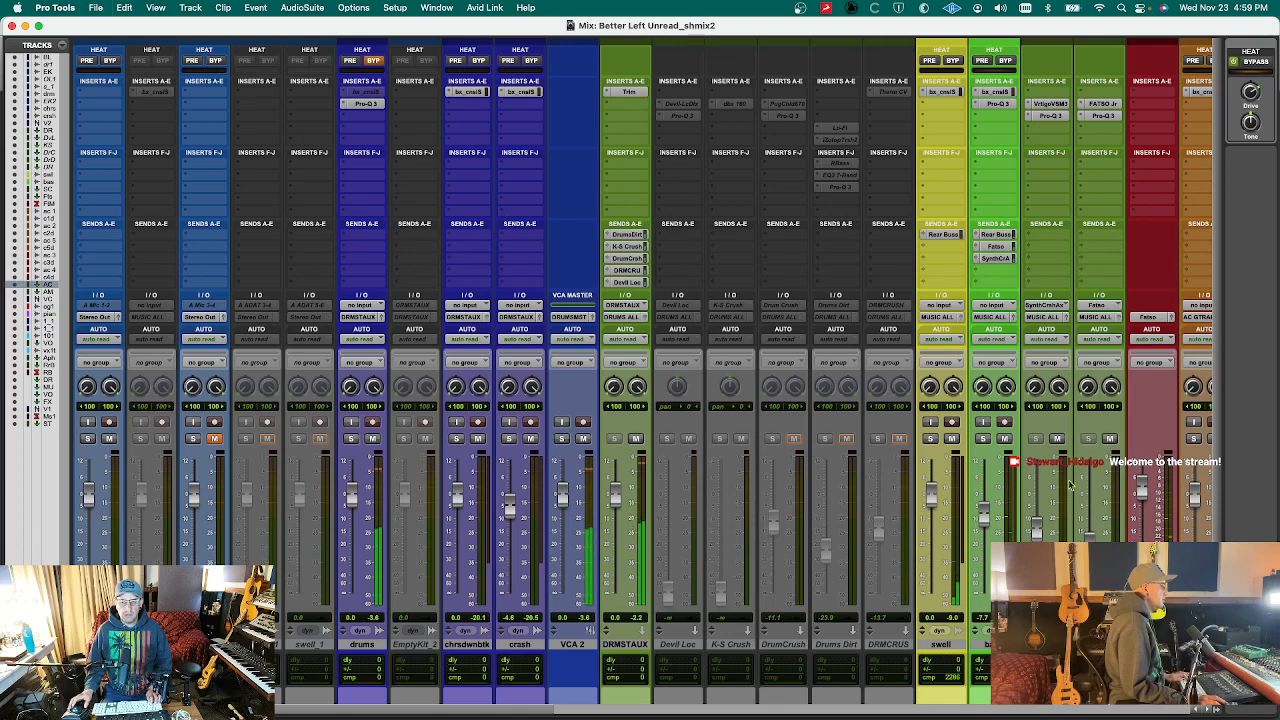
# - Solo the bass track while bringing the HMF gain in its bx_console SSL 9000 J back to 0, and unsolo it
pyautogui.click(984, 440)
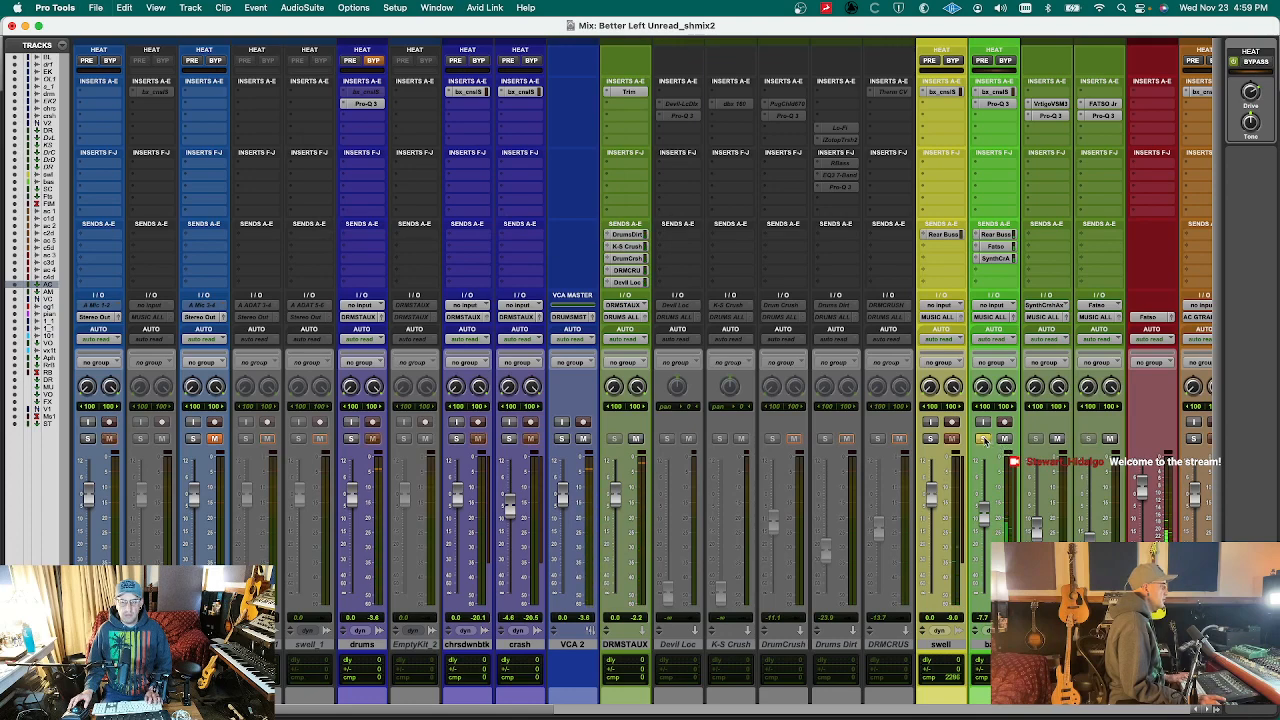
pyautogui.click(997, 93)
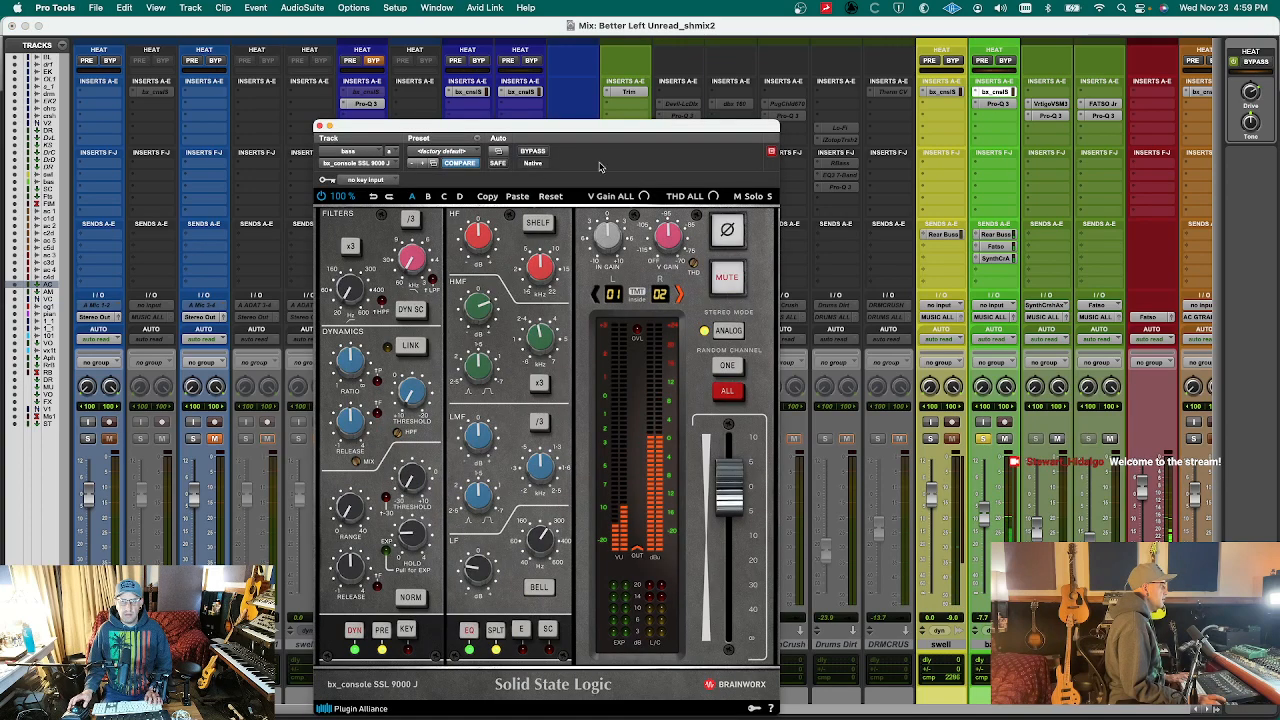
pyautogui.moveTo(474, 311); pyautogui.dragTo(470, 330)
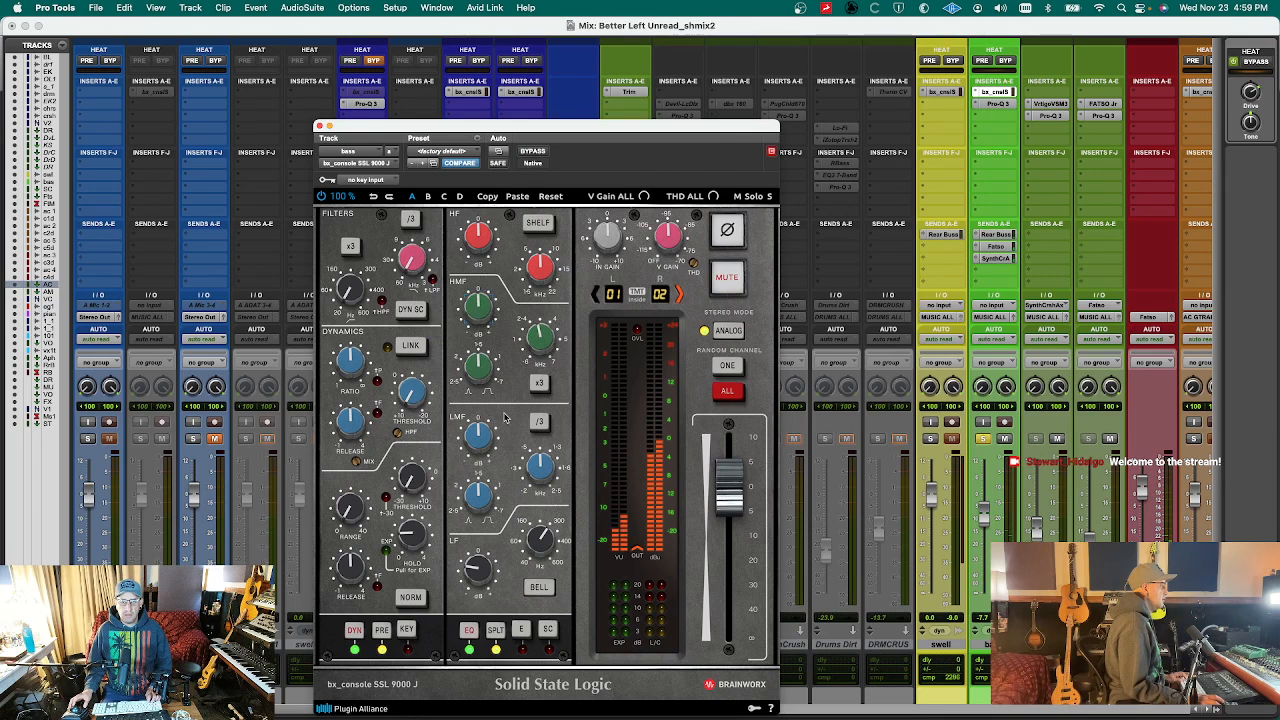
pyautogui.moveTo(478, 568); pyautogui.dragTo(476, 566)
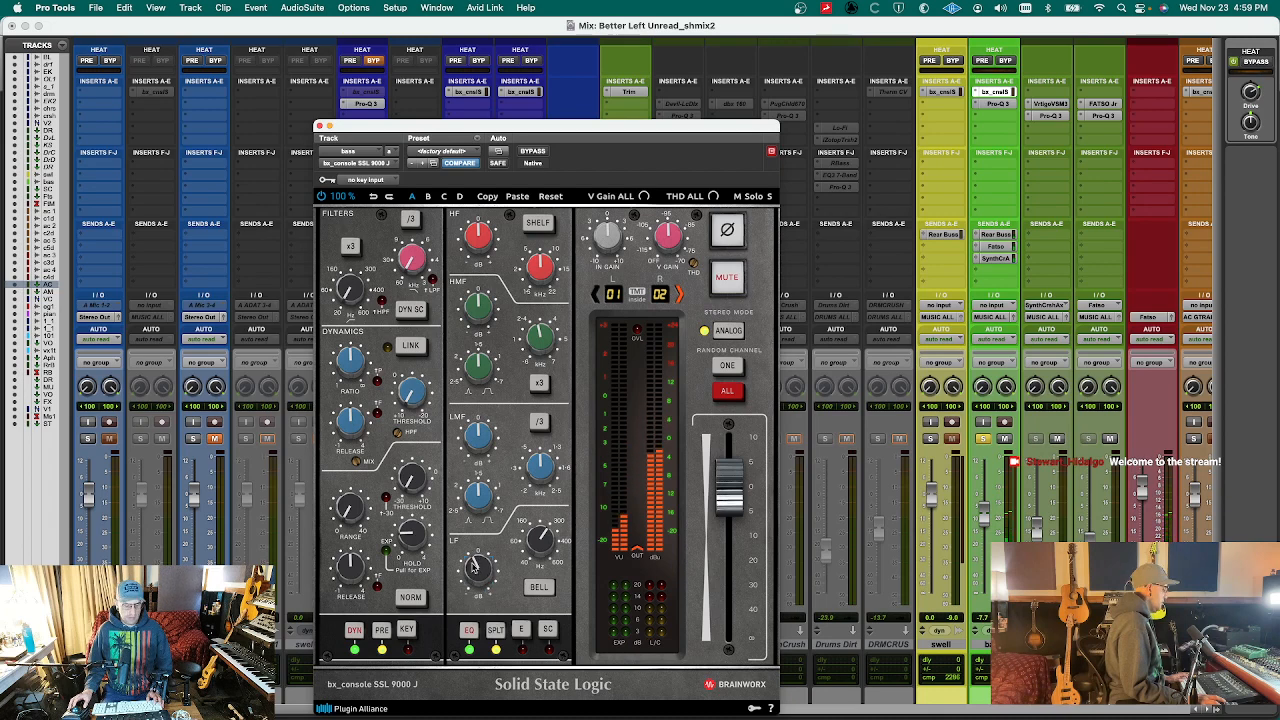
pyautogui.press('super+w')
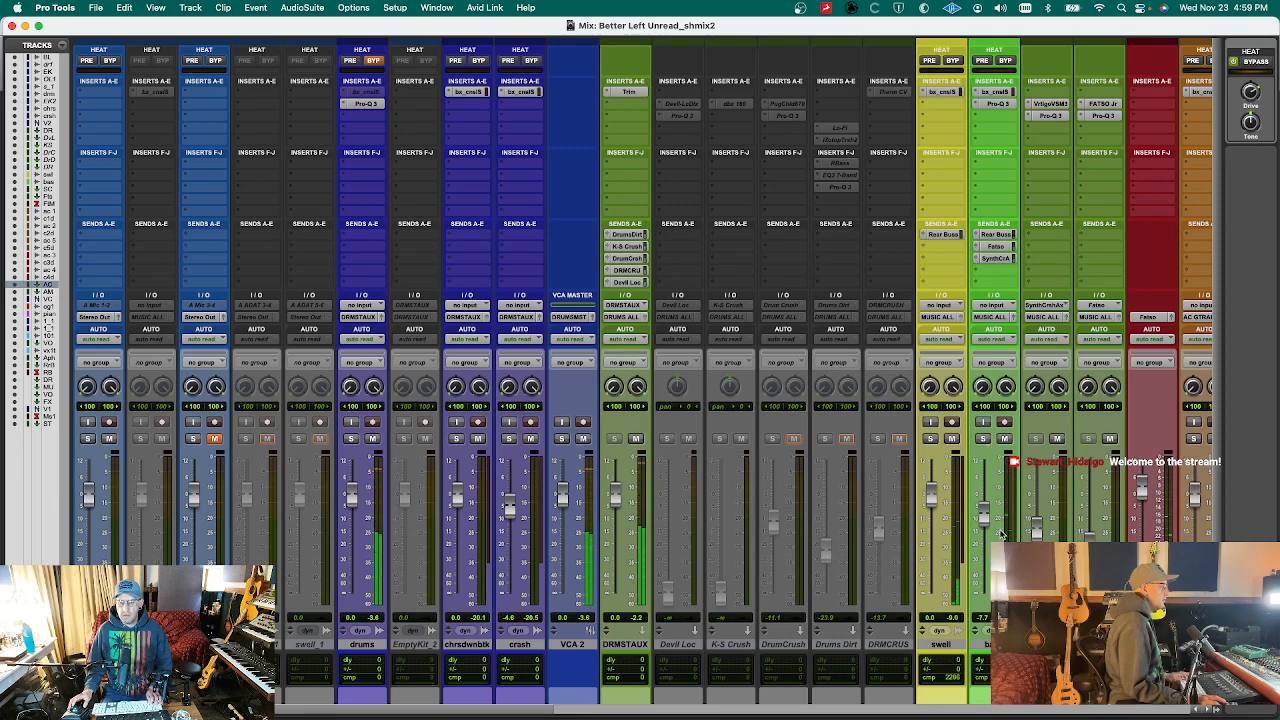
pyautogui.moveTo(531, 709); pyautogui.dragTo(1170, 711)
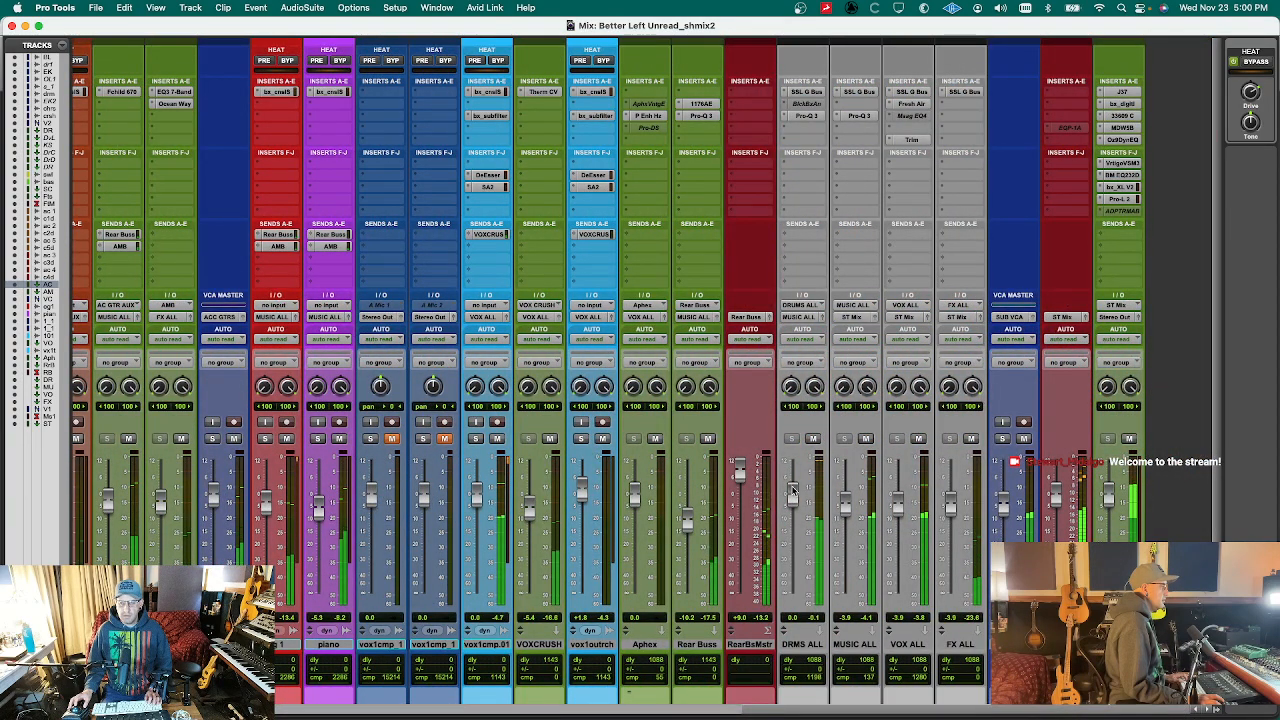
pyautogui.moveTo(793, 492); pyautogui.dragTo(793, 489)
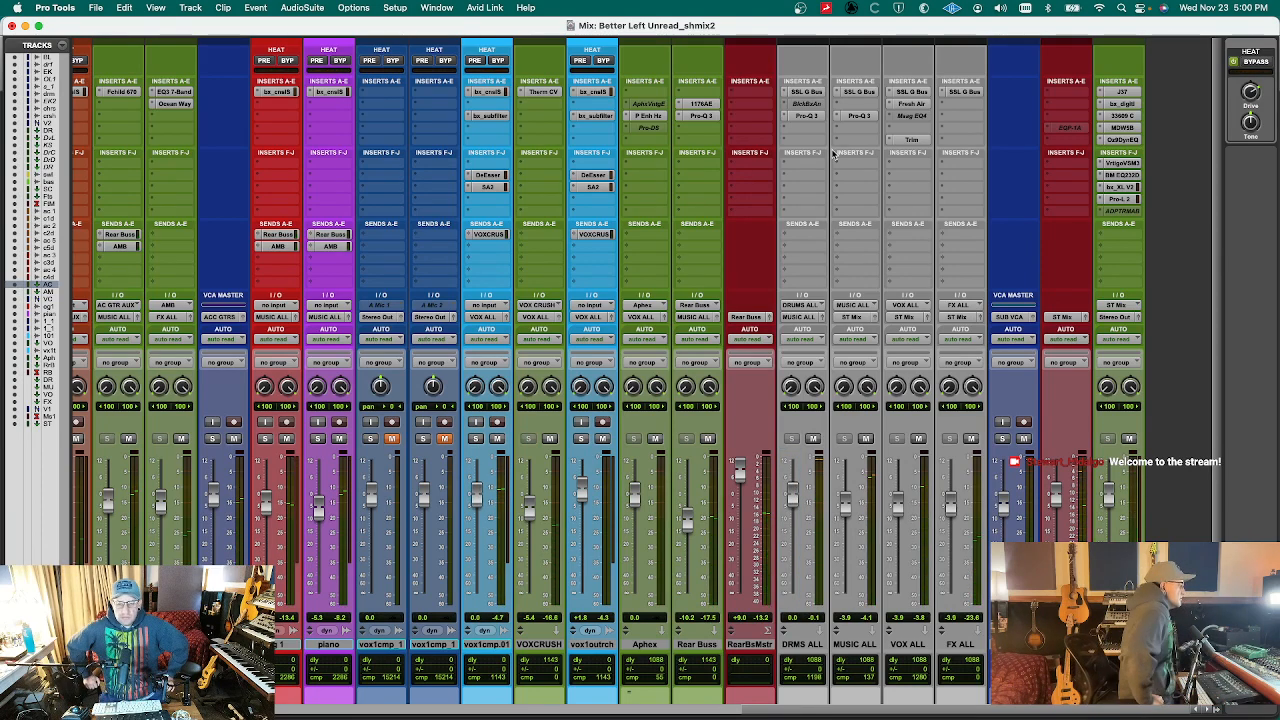
# - In the Edit window, play the mix from about bar 23 on the drums track, enlarge the timeline view and save the session
pyautogui.press('super+equal')
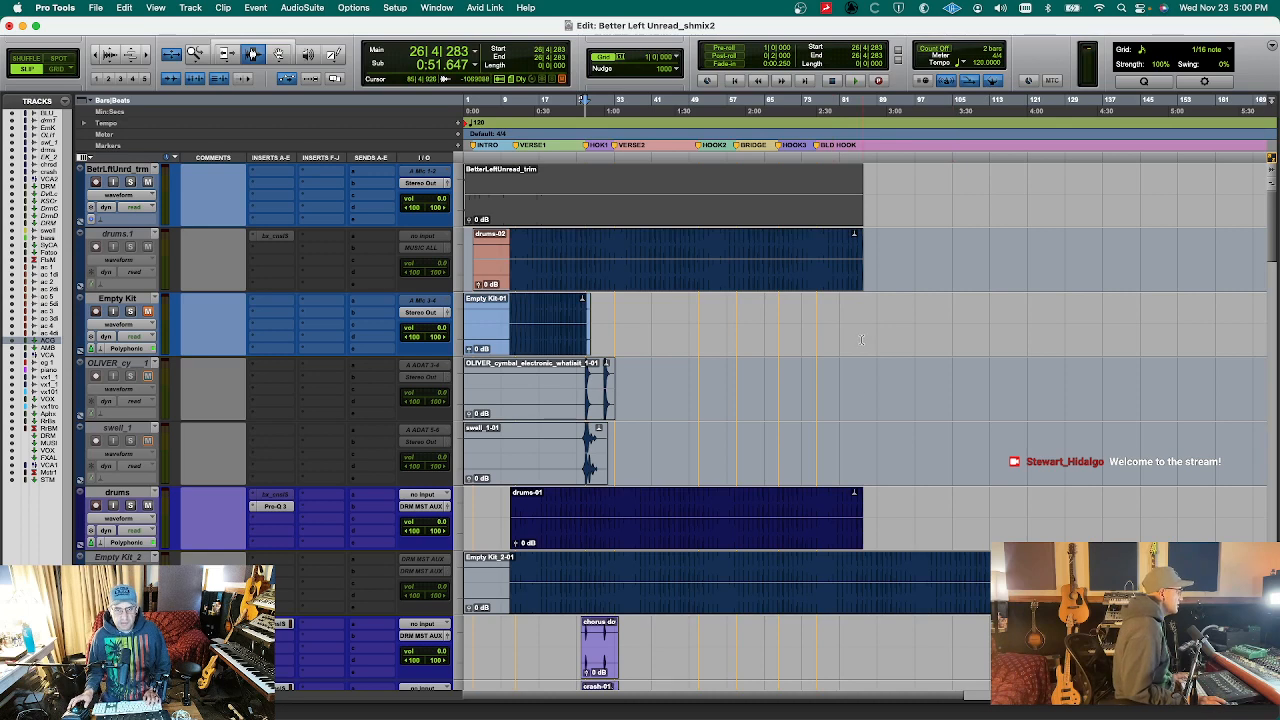
pyautogui.press('e')
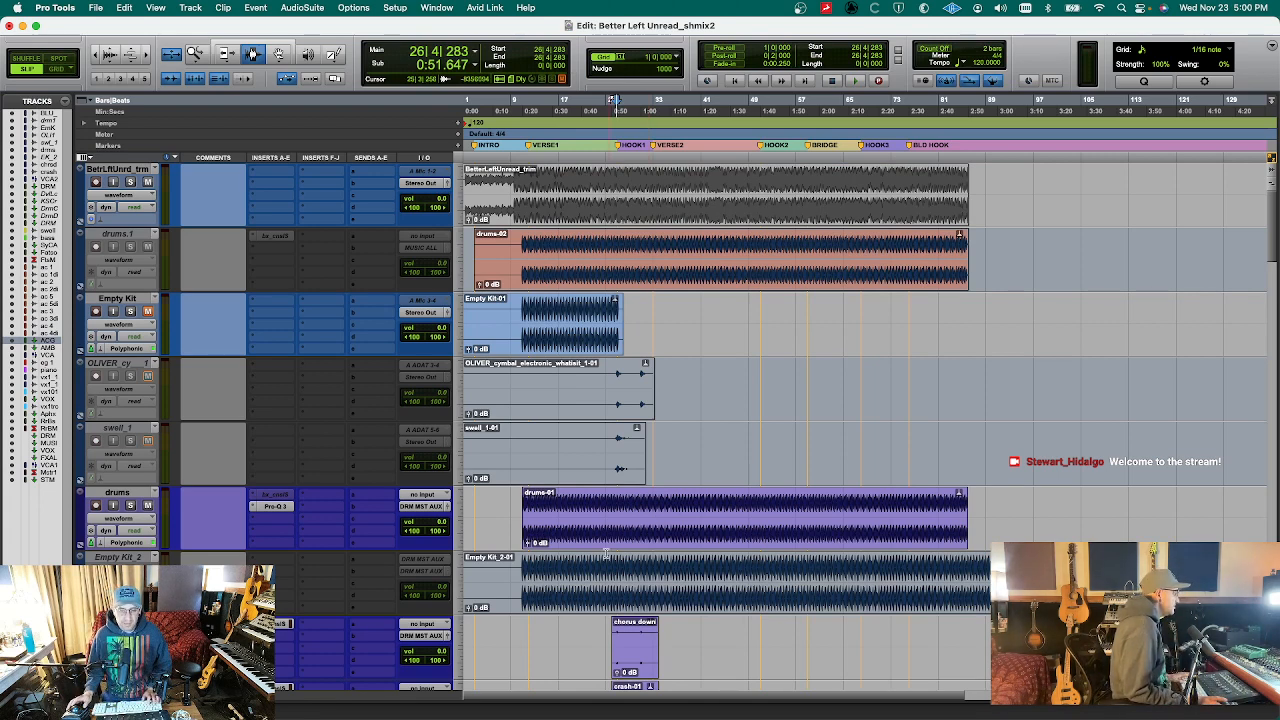
pyautogui.click(598, 517)
pyautogui.press('space')
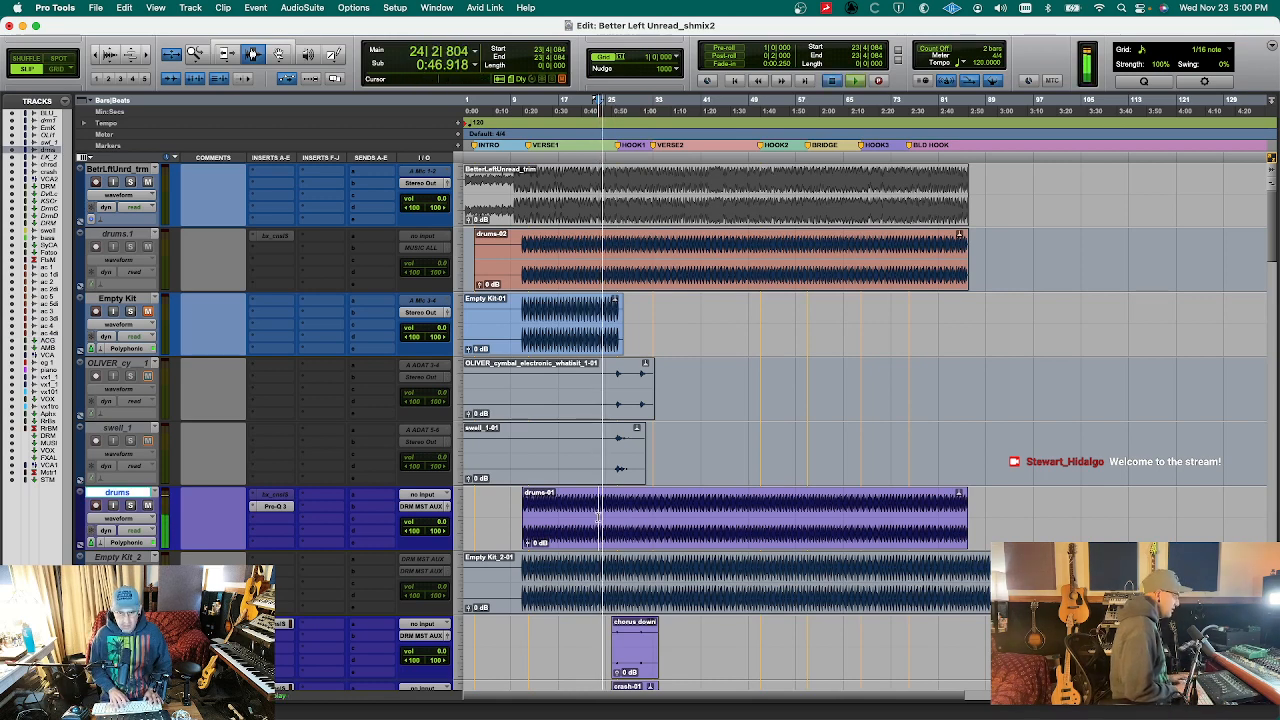
pyautogui.press('space')
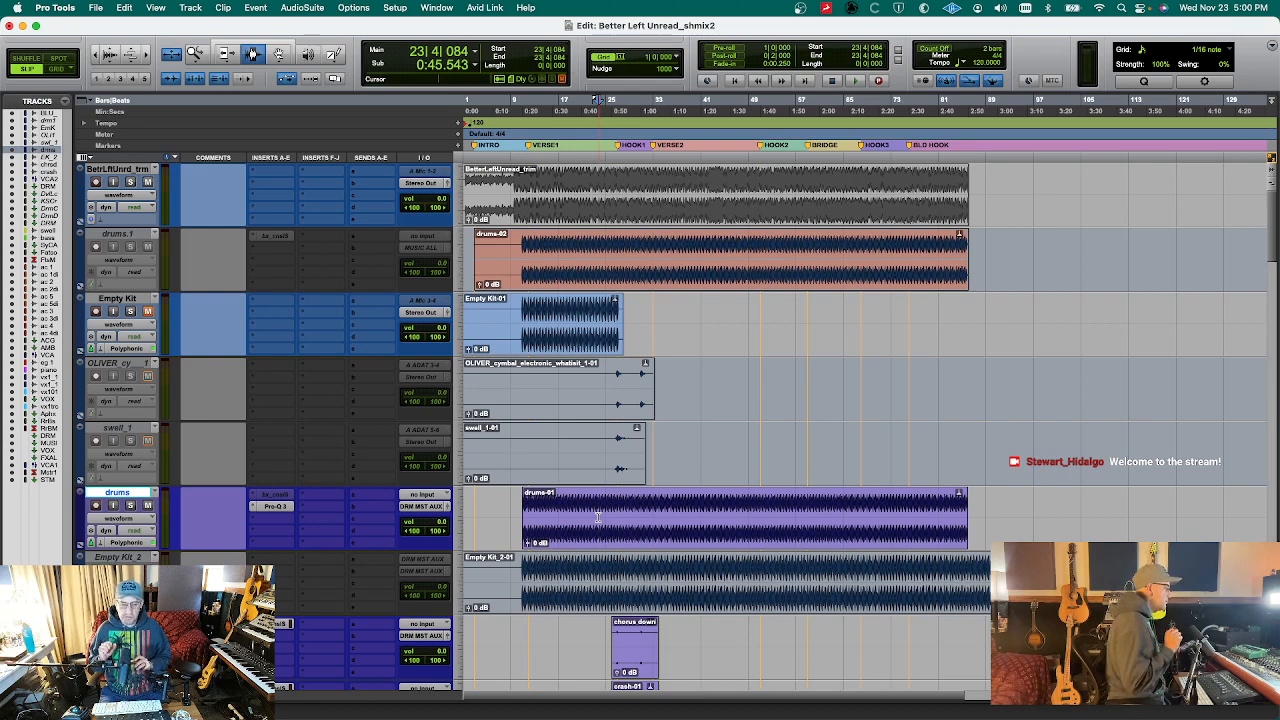
pyautogui.press('space')
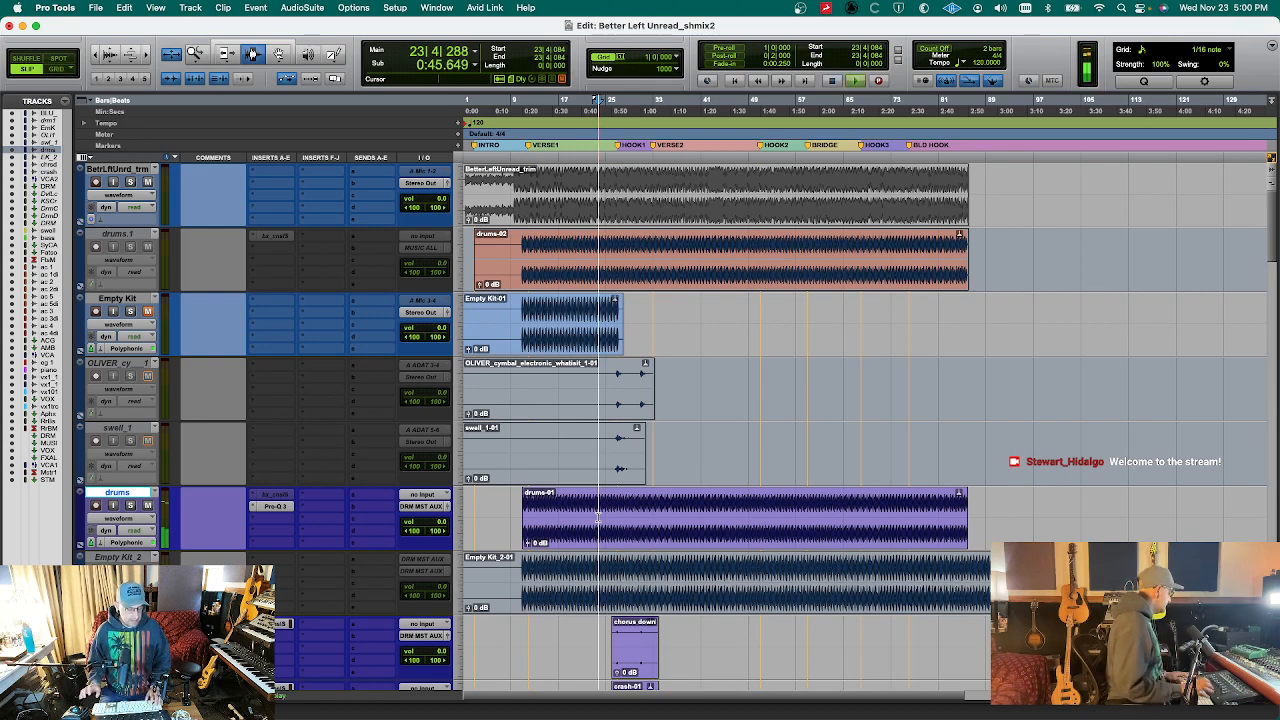
pyautogui.press('t')
pyautogui.press('t')
pyautogui.press('super+s')
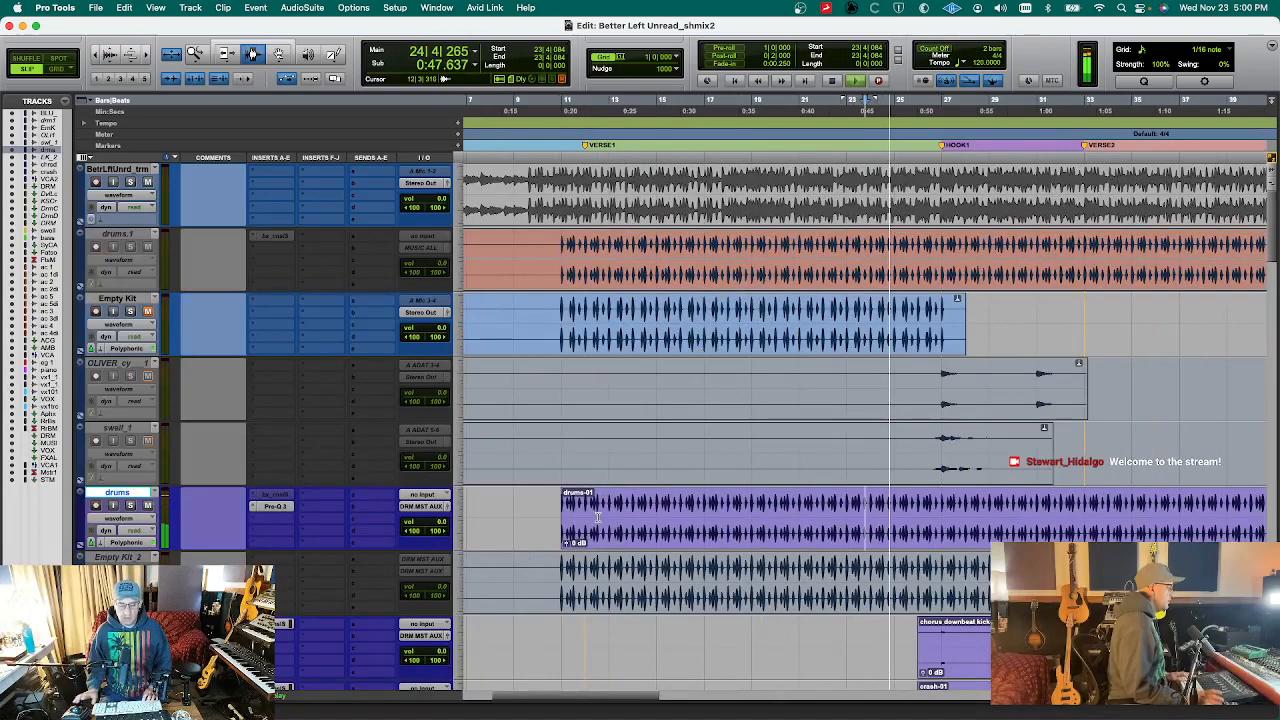
# - Return to the Mix window and check the settings of the DRMS ALL track's SSL G bus compressor during playback
pyautogui.press('super+equal')
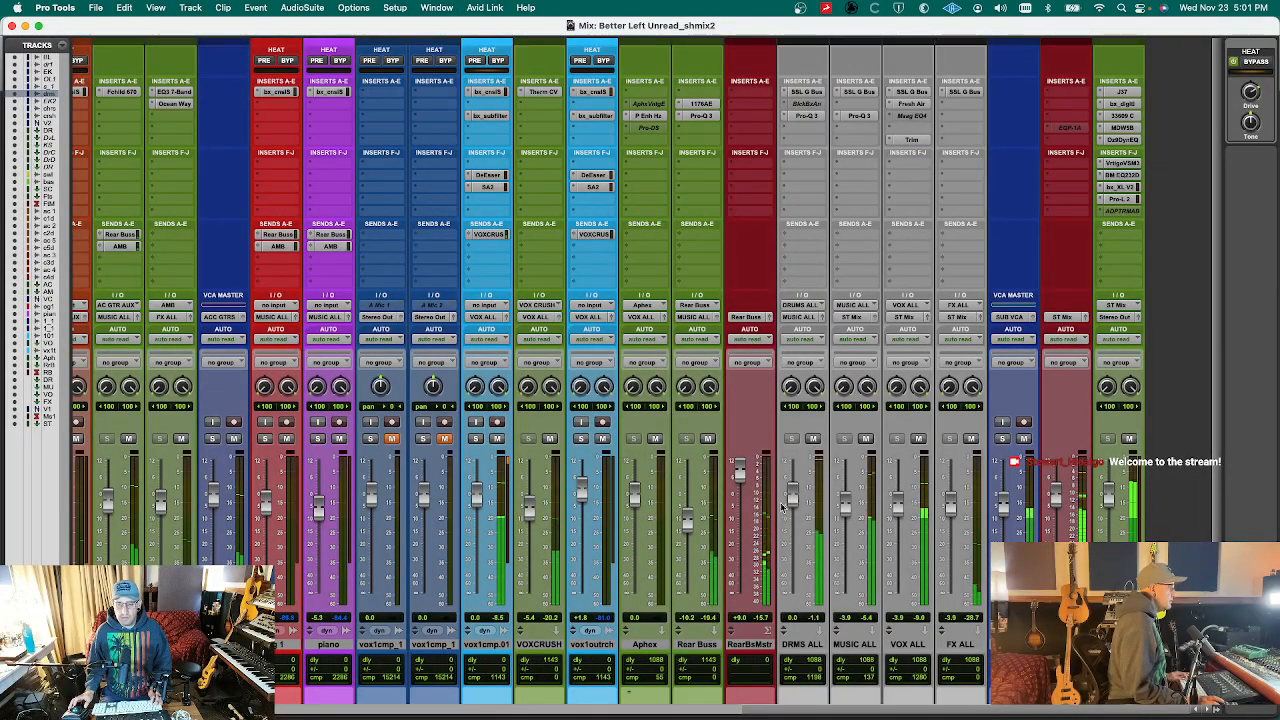
pyautogui.click(806, 91)
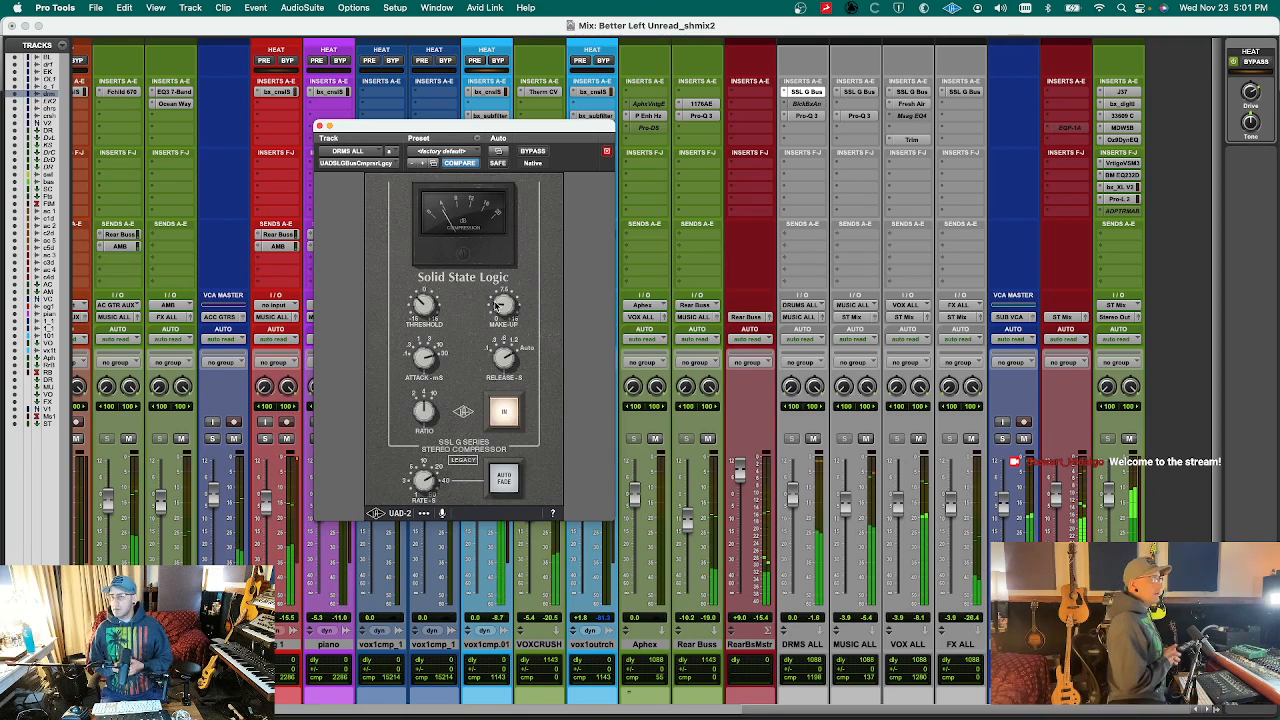
pyautogui.press('super+w')
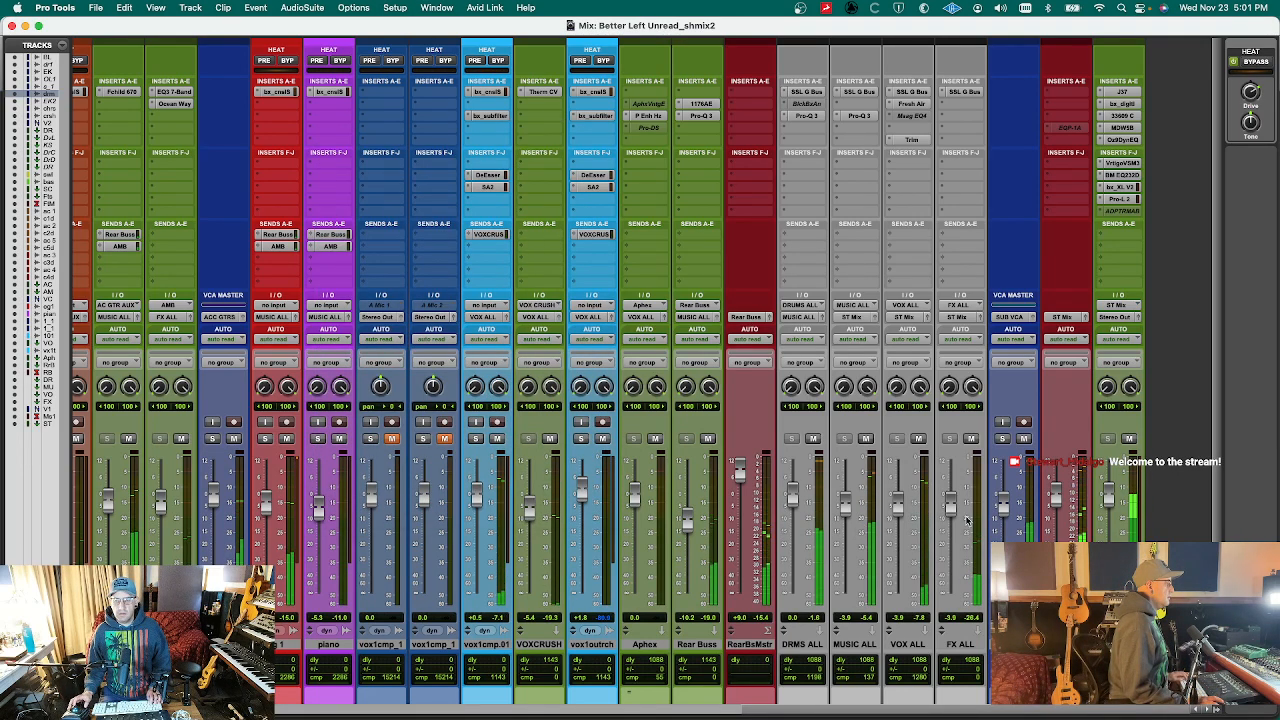
# - Select ACGTRAUX, eg 1 and piano for grouping, and create a VCA master track named VCAINSTO beside piano
pyautogui.moveTo(892, 710); pyautogui.dragTo(523, 711)
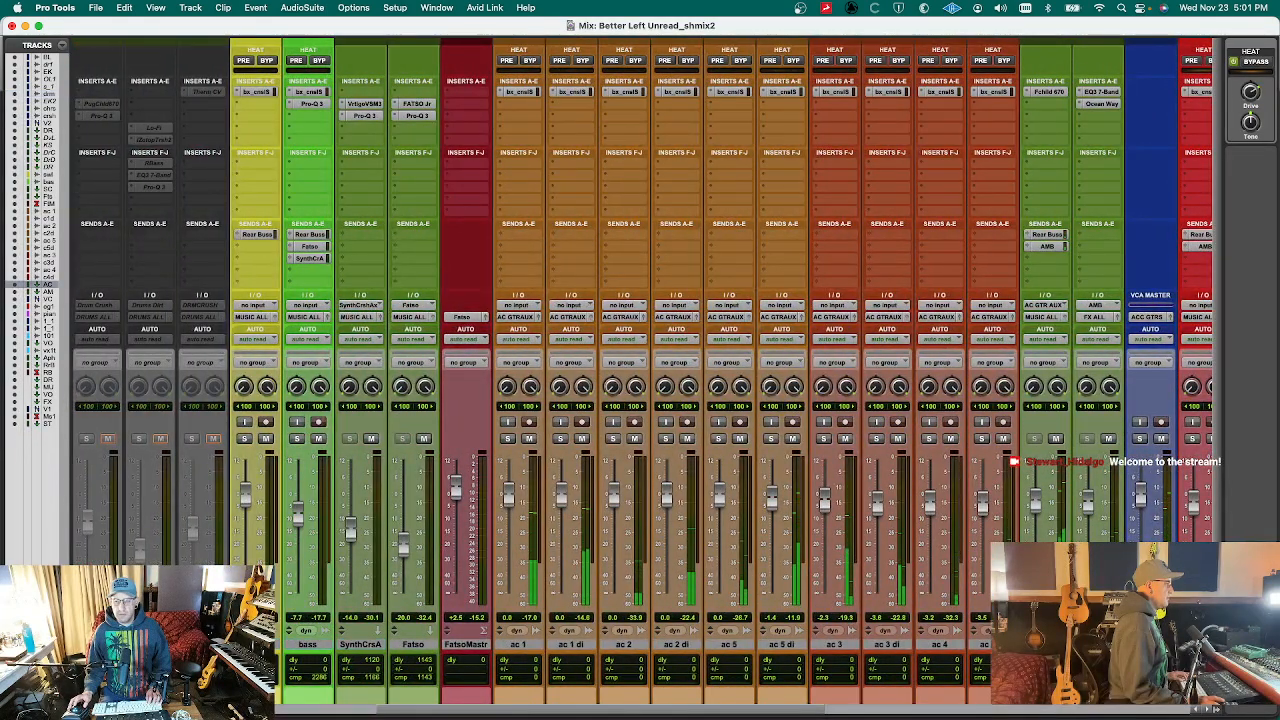
pyautogui.moveTo(827, 711); pyautogui.dragTo(949, 711)
pyautogui.keyDown('super'); pyautogui.click(831, 648); pyautogui.keyUp('super')
pyautogui.keyDown('super'); pyautogui.click(869, 648); pyautogui.keyUp('super')
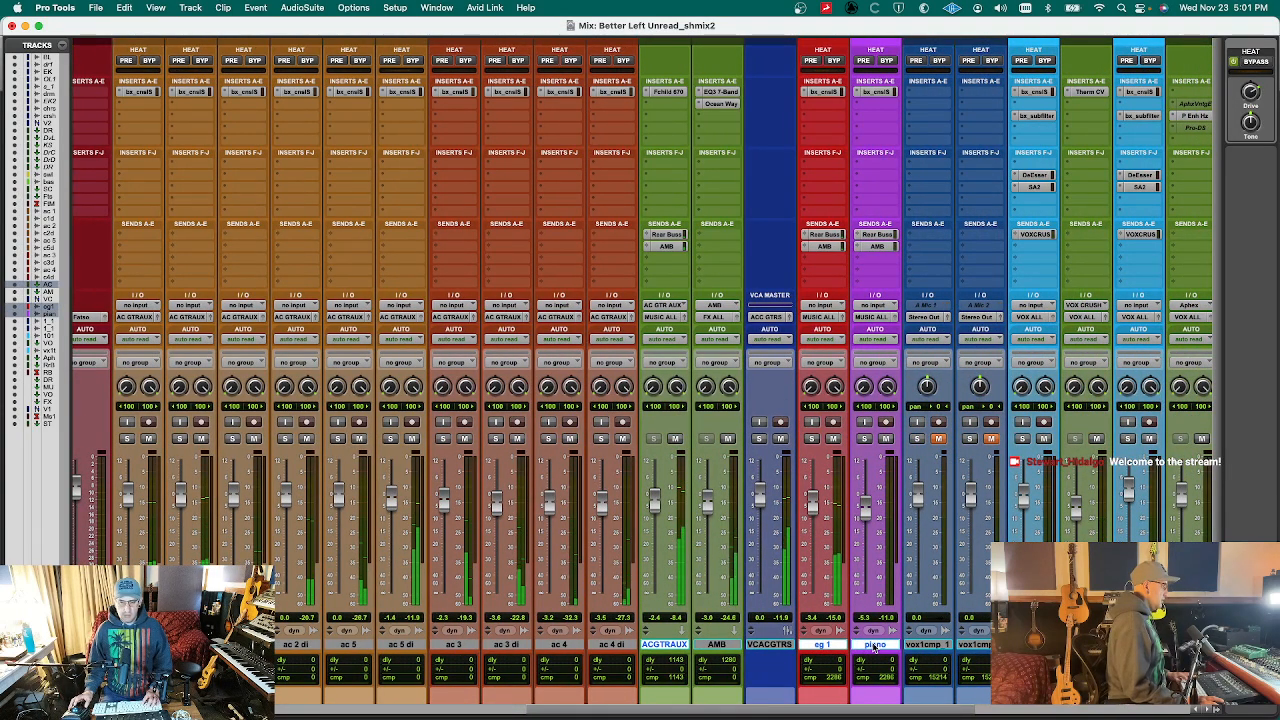
pyautogui.press('super+g')
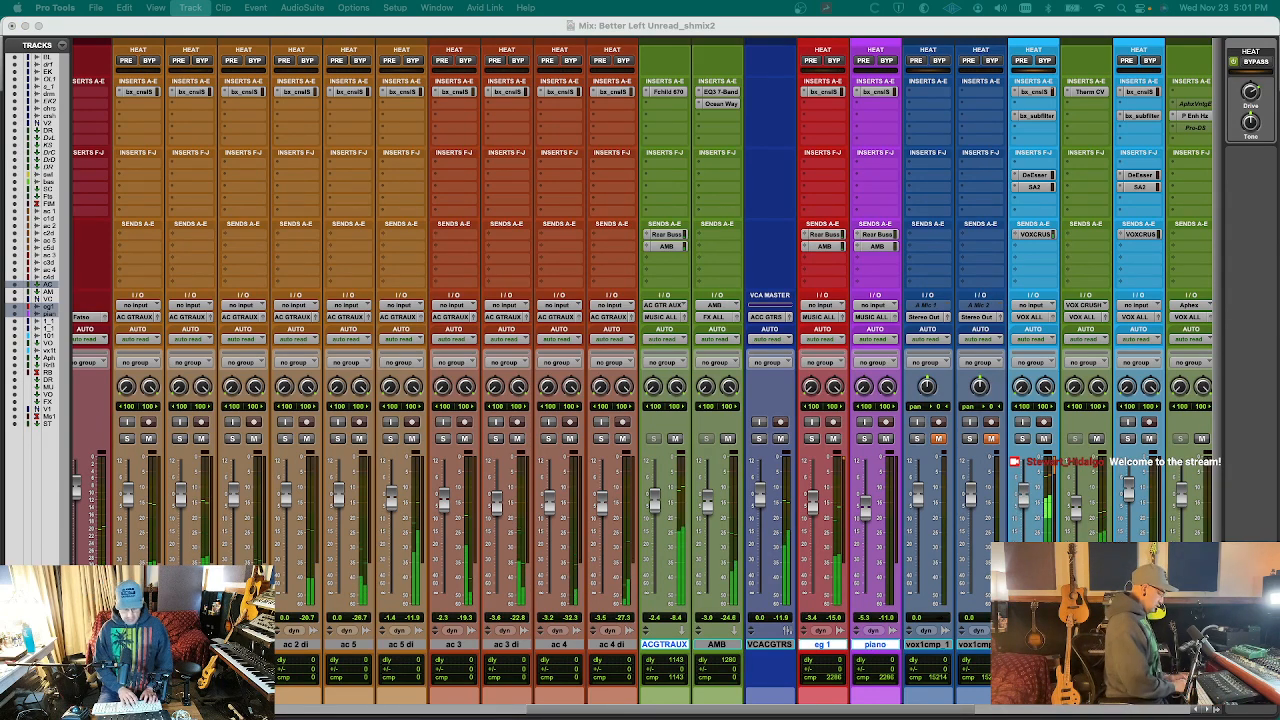
pyautogui.press('Escape')
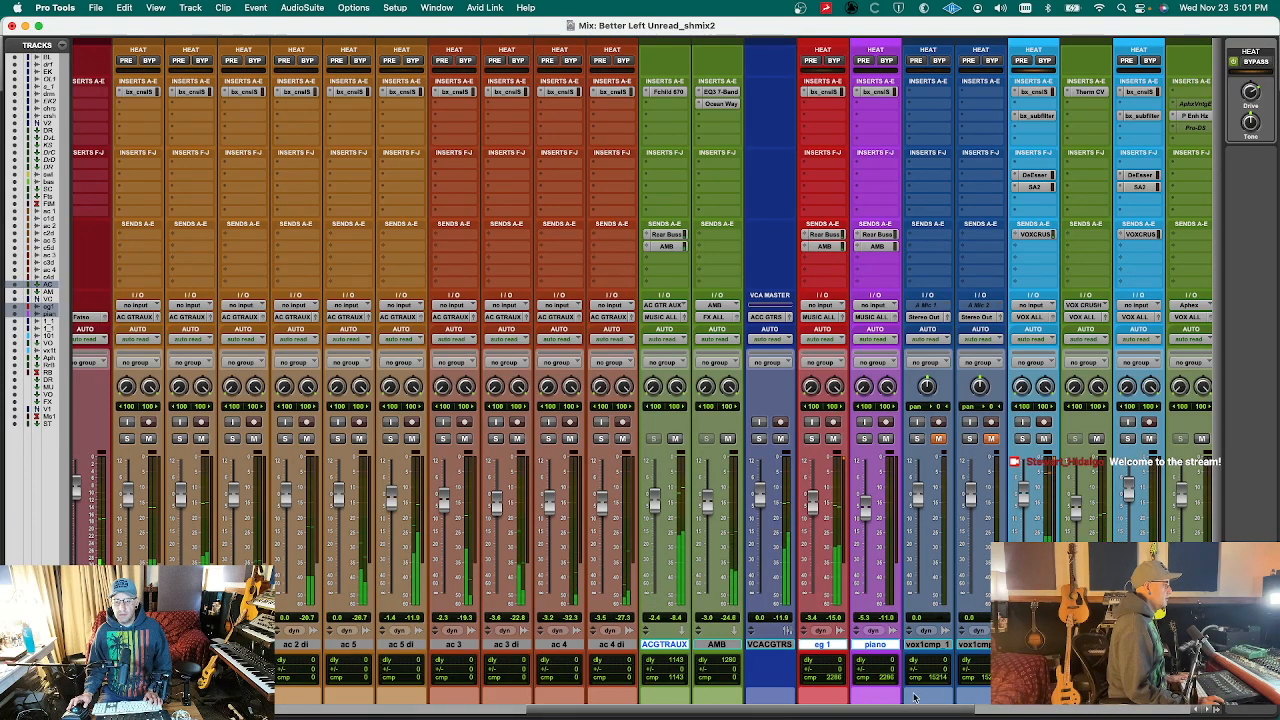
pyautogui.press('super+g')
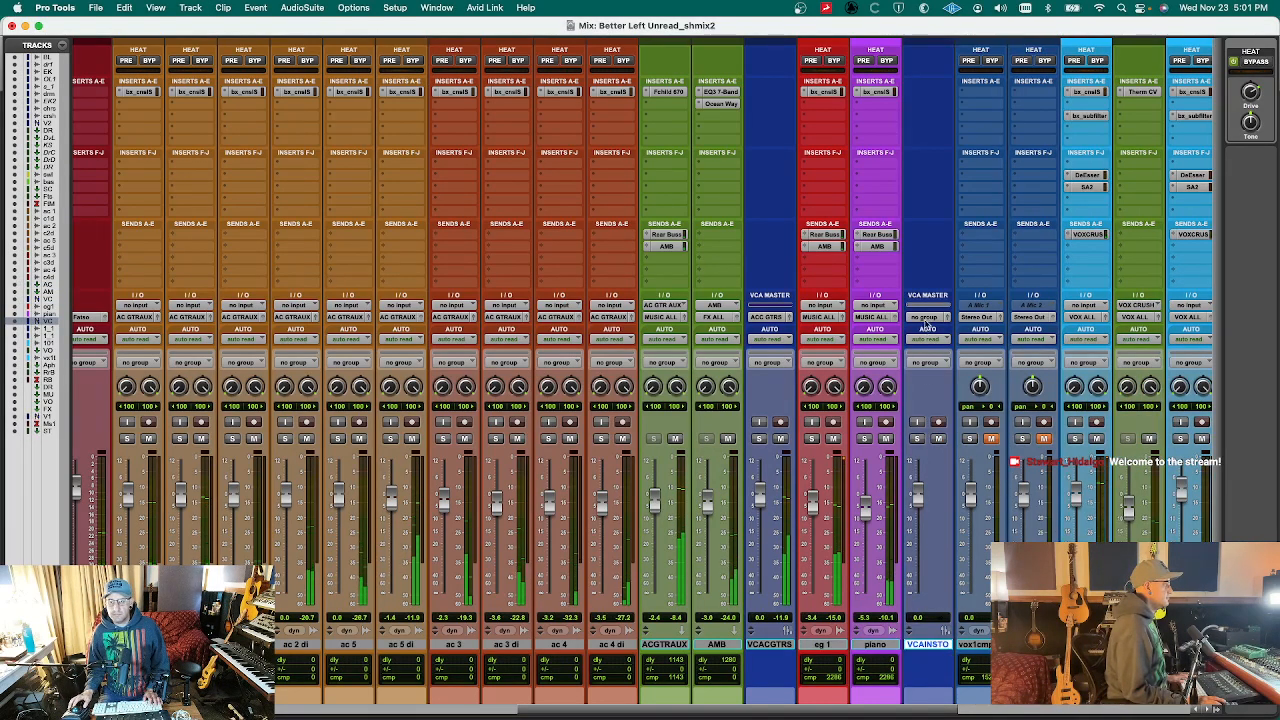
# - Assign the INST group to the VCAINSTO master and review the instrument channels it controls during playback
pyautogui.click(926, 318)
pyautogui.click(944, 378)
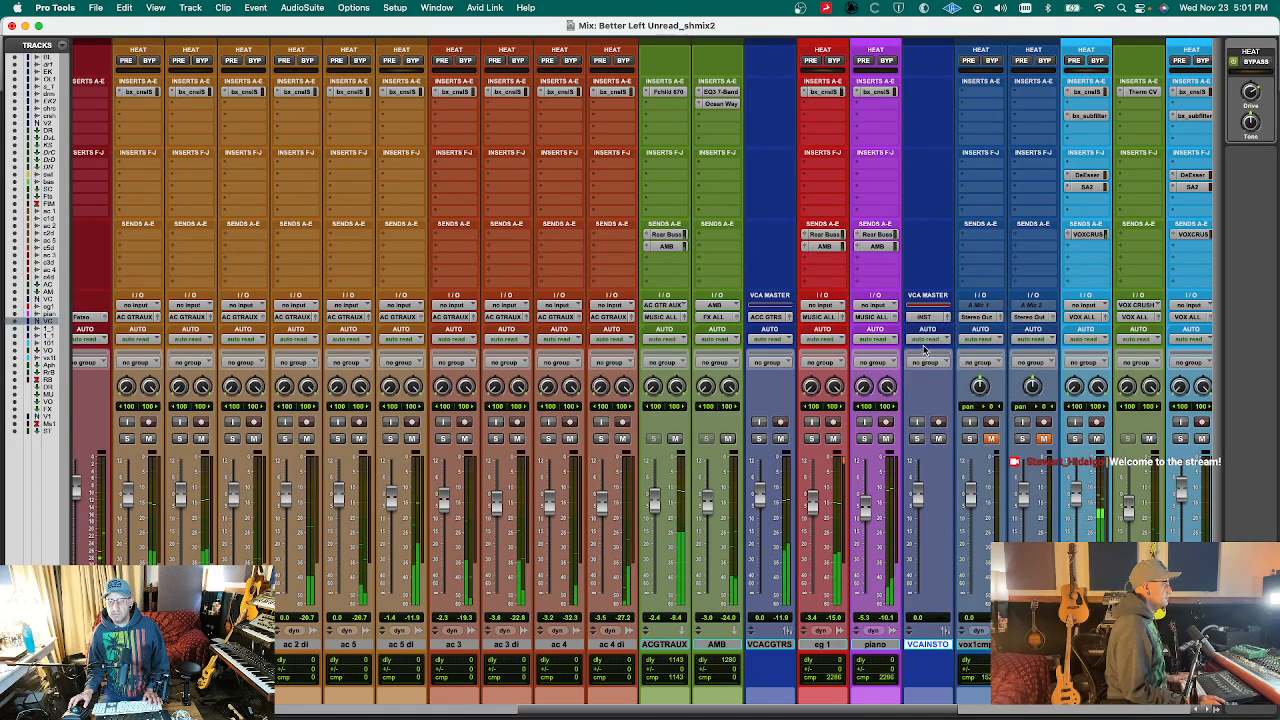
pyautogui.hscroll(-8, 950, 622)
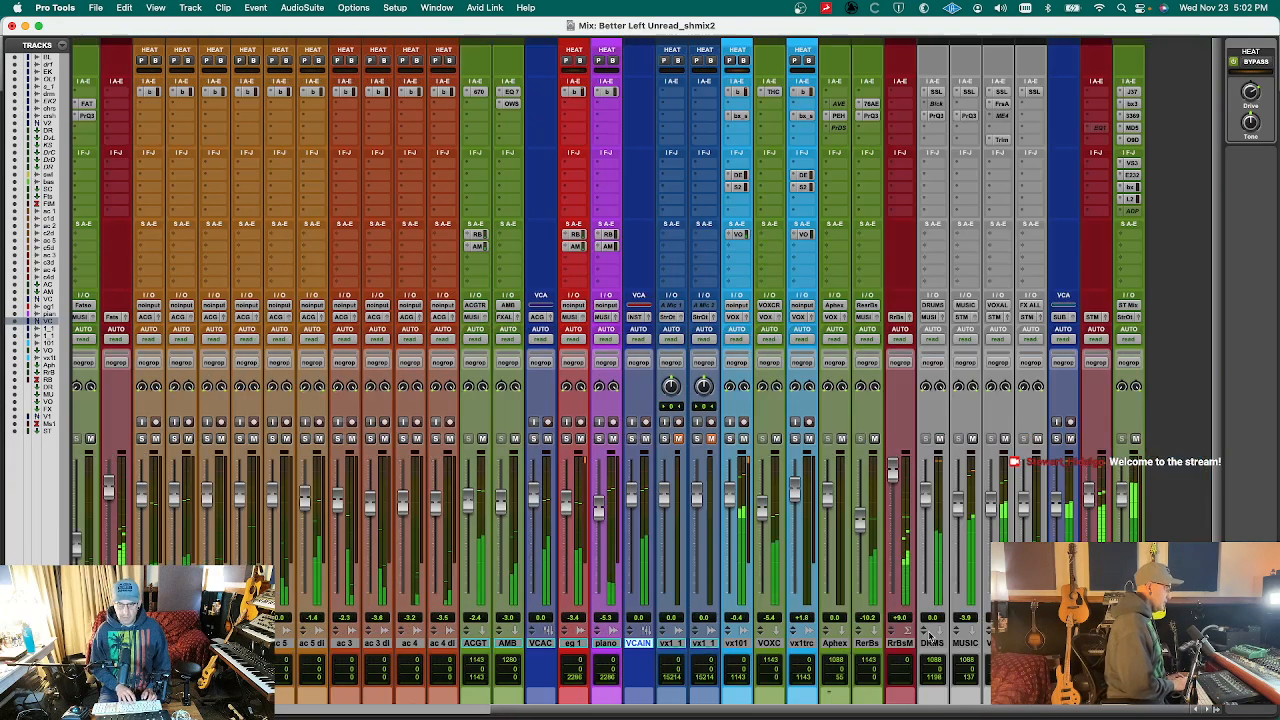
pyautogui.hscroll(10, 930, 714)
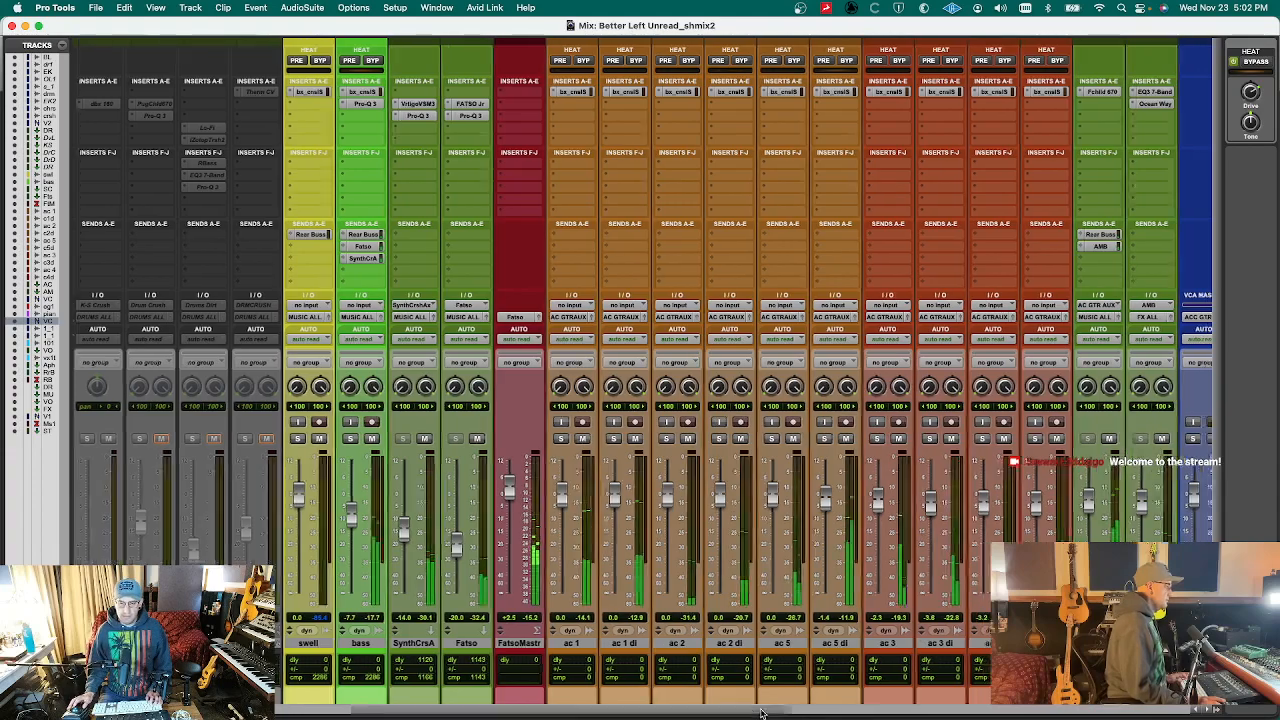
pyautogui.hscroll(4, 930, 714)
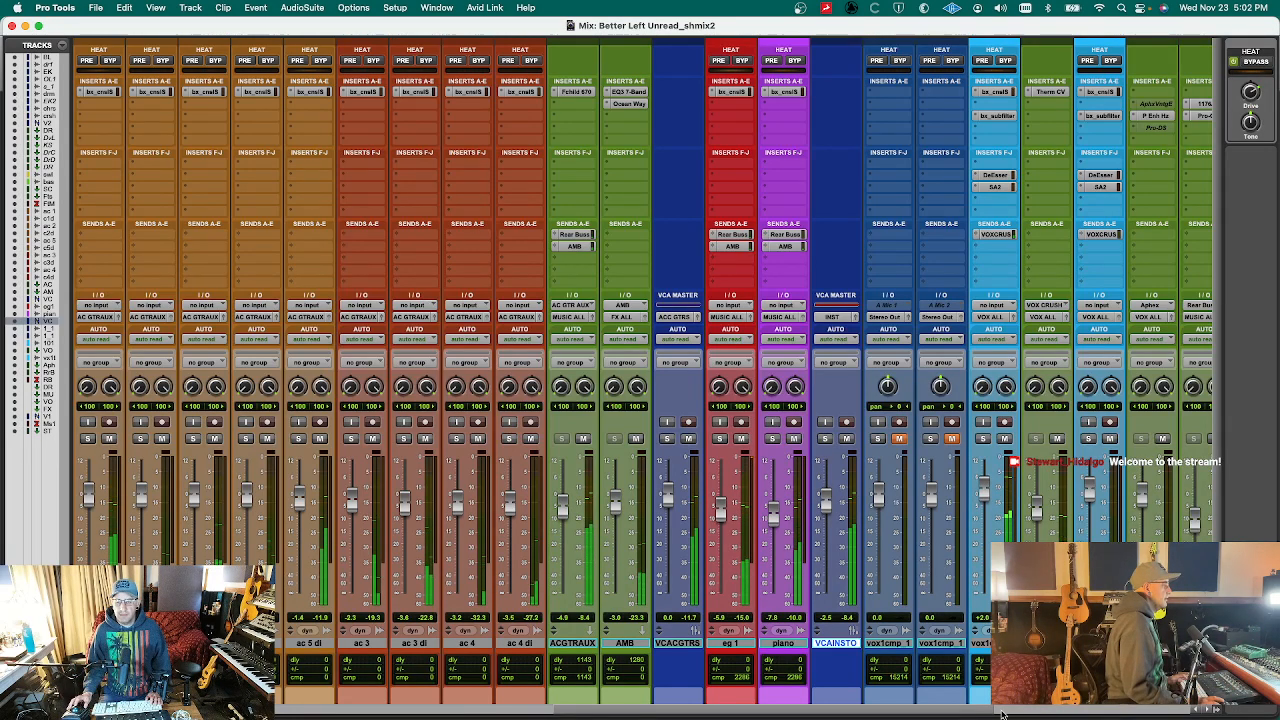
# - Inspect the SSL G Bus compressor settings on the MUSIC ALL track and close the plug-in
pyautogui.moveTo(961, 712); pyautogui.dragTo(1053, 711)
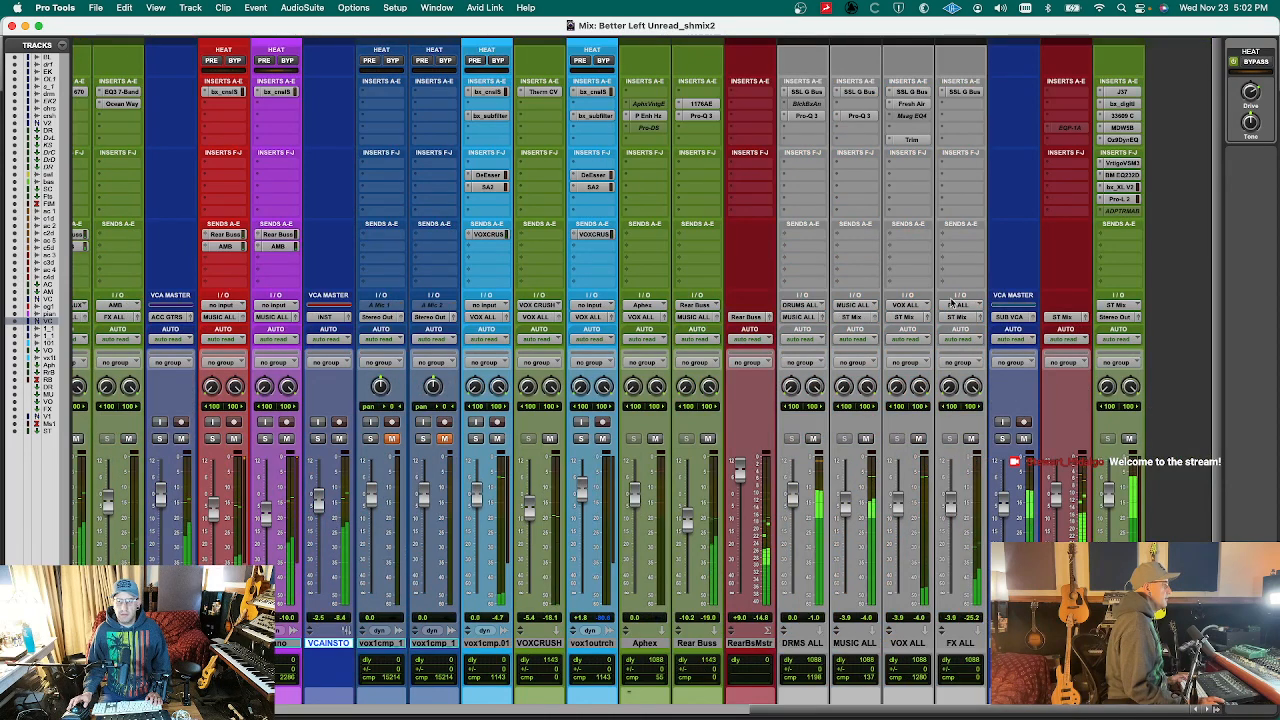
pyautogui.click(858, 91)
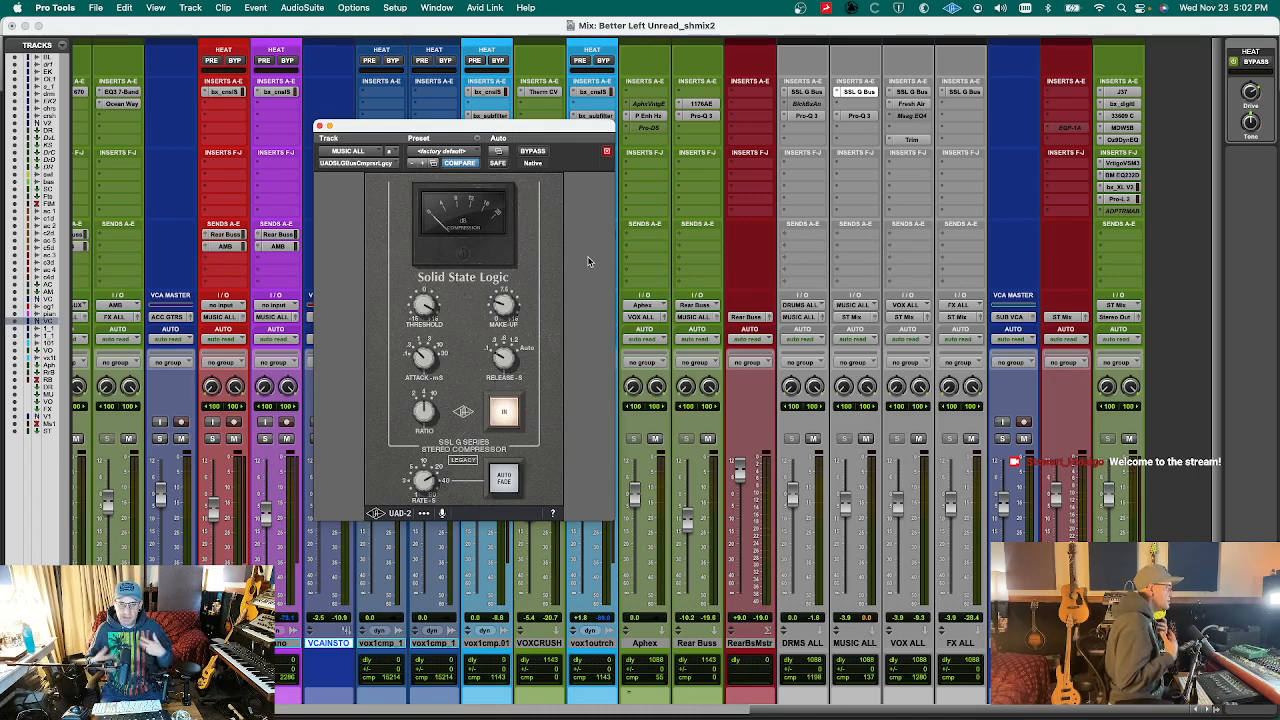
pyautogui.moveTo(775, 703); pyautogui.dragTo(745, 716)
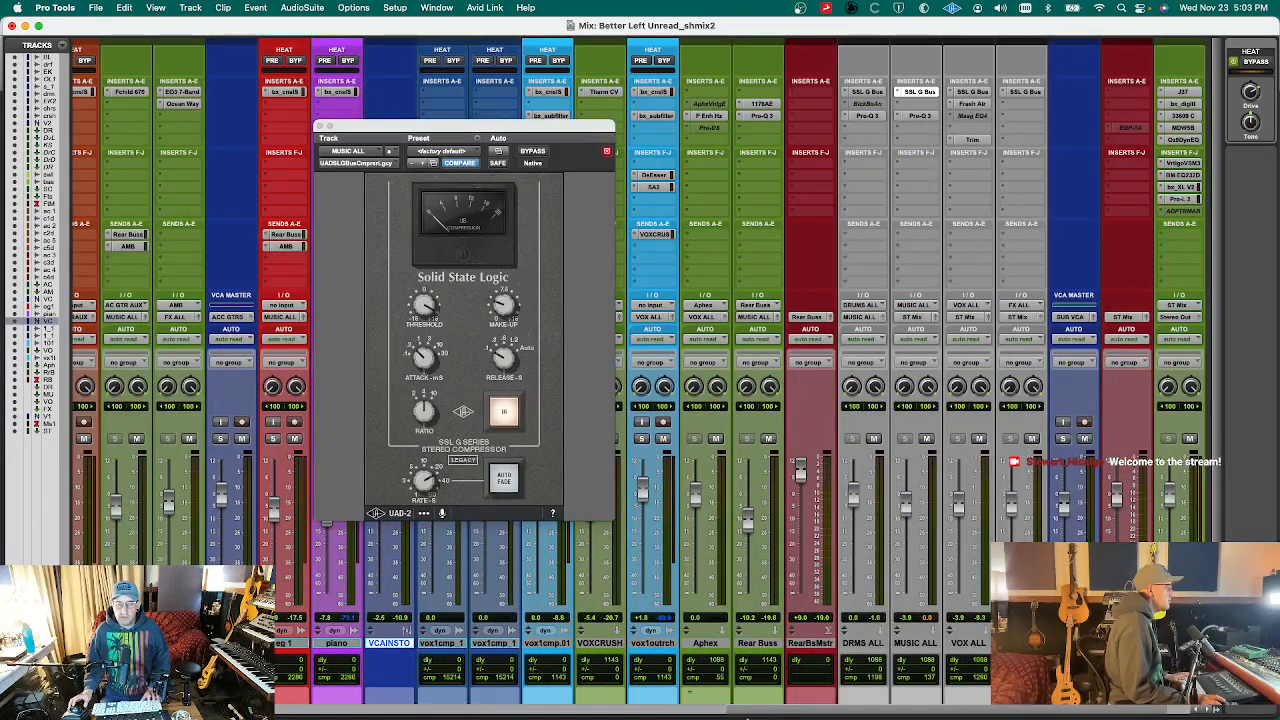
pyautogui.press('space')
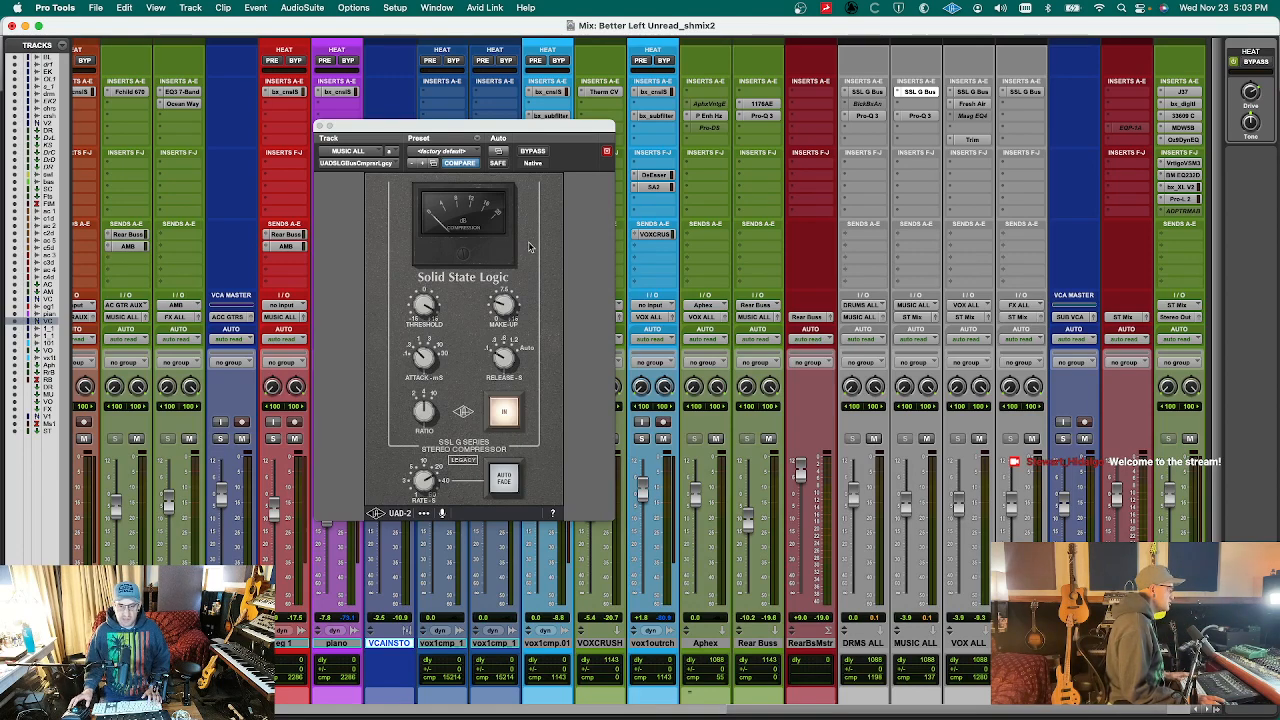
pyautogui.press('super+w')
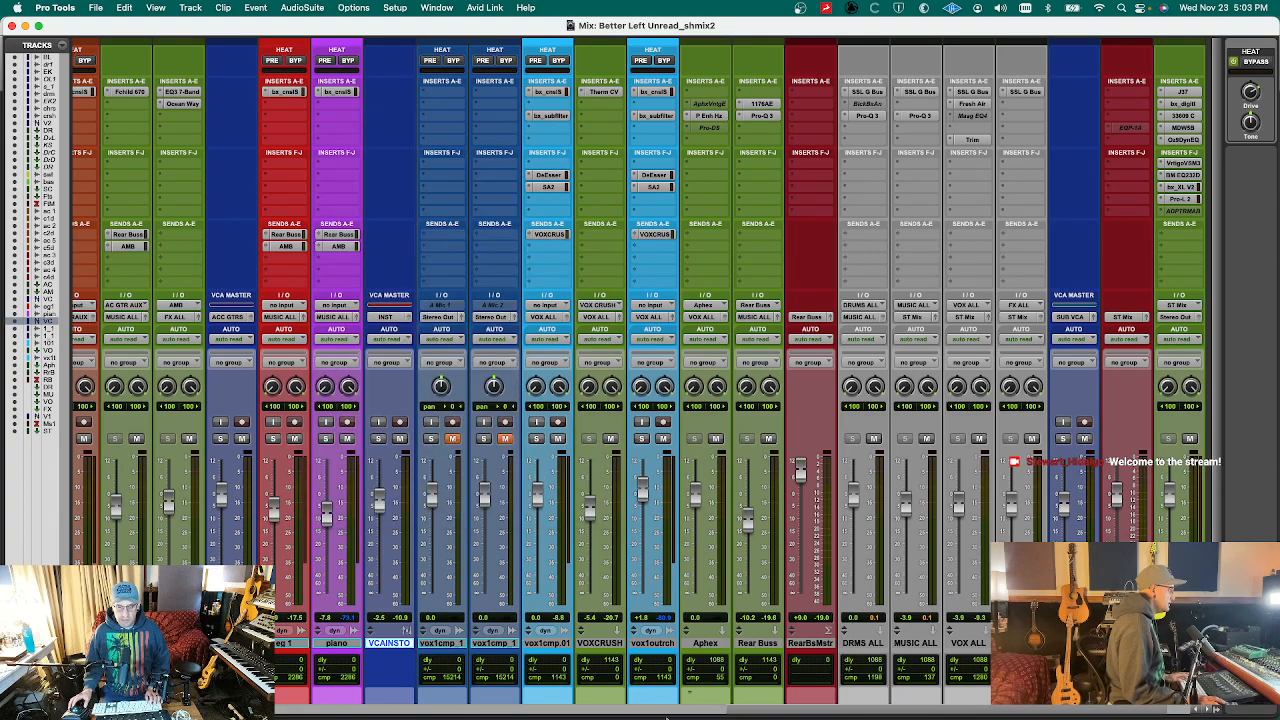
# - During playback, insert a Trim plug-in on DRMS ALL, set its gain to -0.5 dB and compare it with bypass
pyautogui.moveTo(666, 716); pyautogui.dragTo(590, 712)
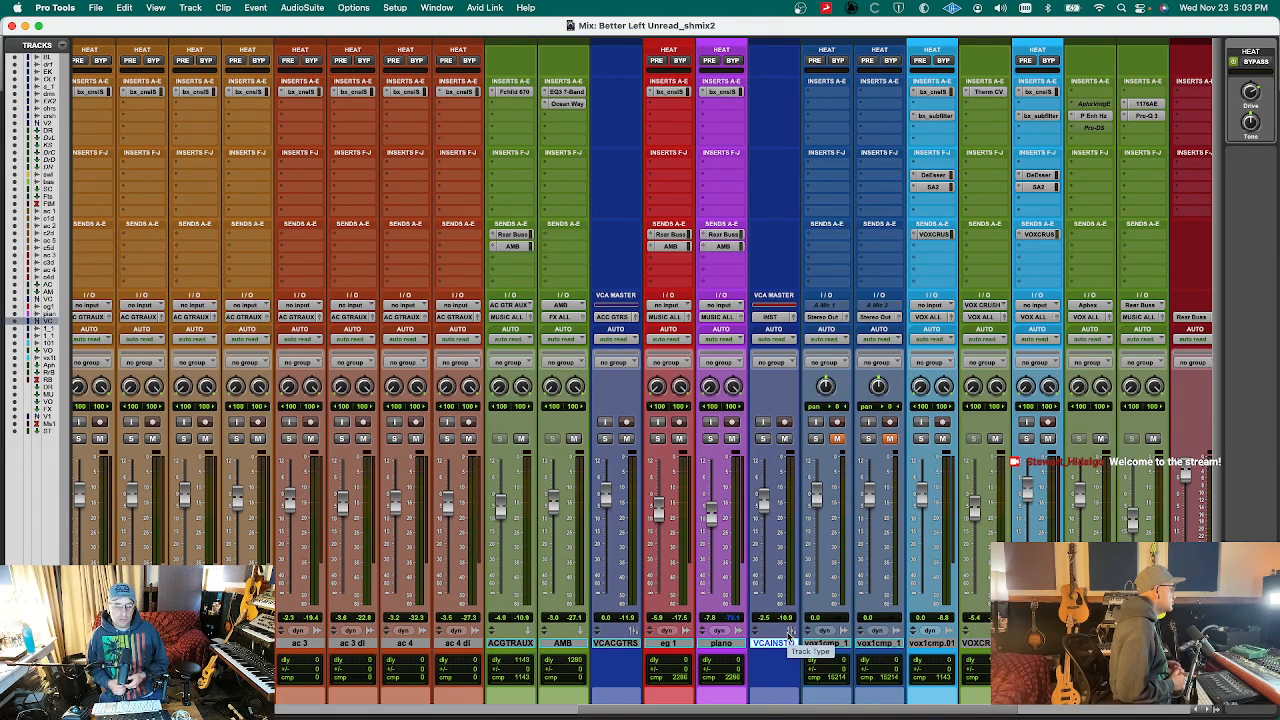
pyautogui.press('space')
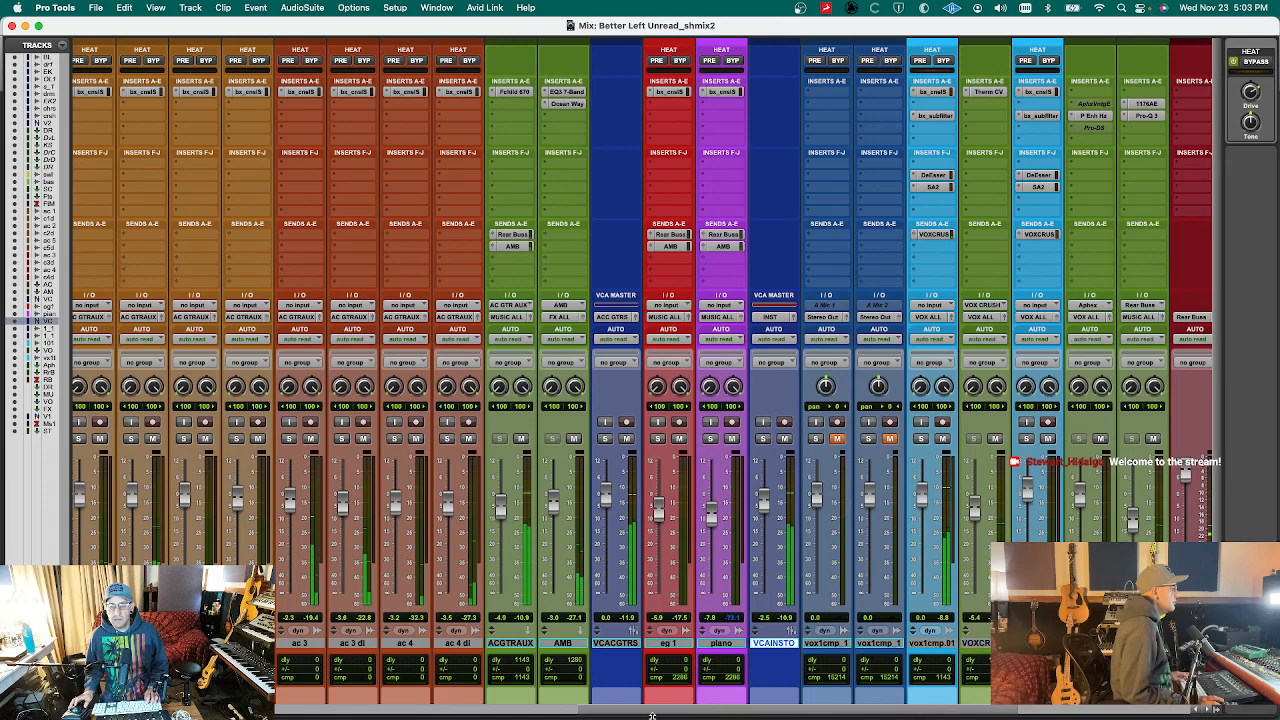
pyautogui.hscroll(5, 828, 607)
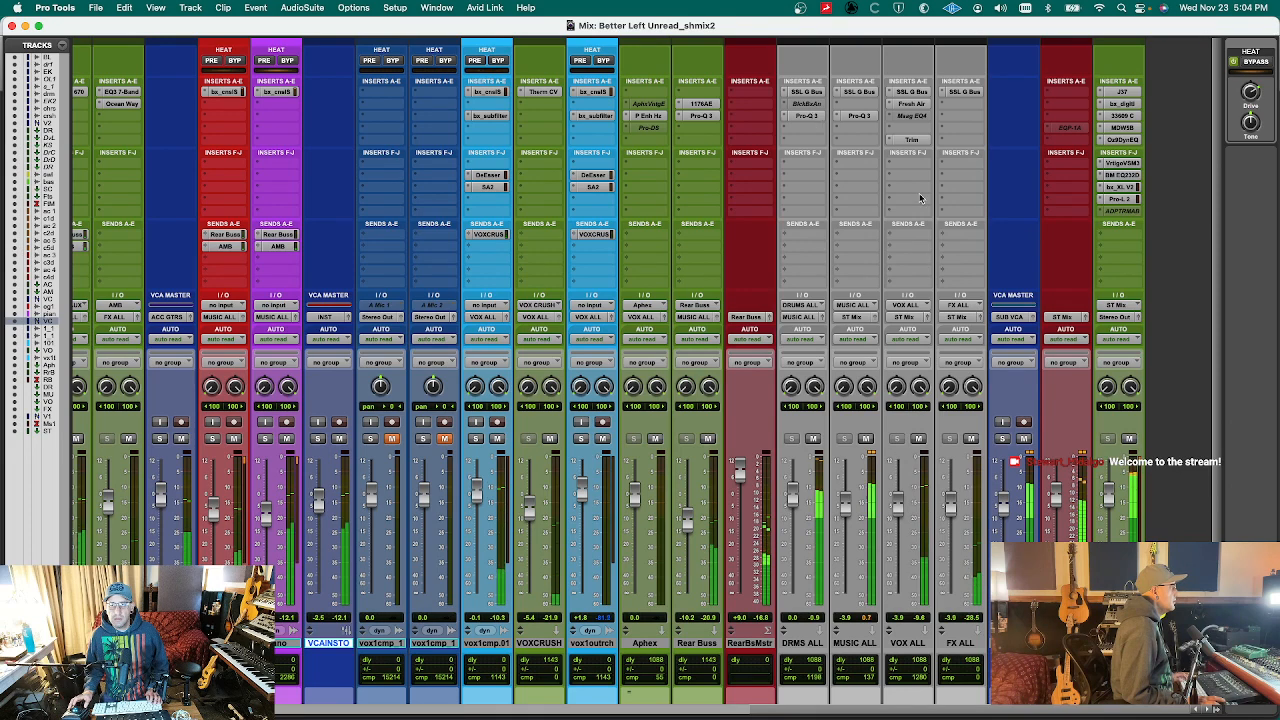
pyautogui.click(803, 93)
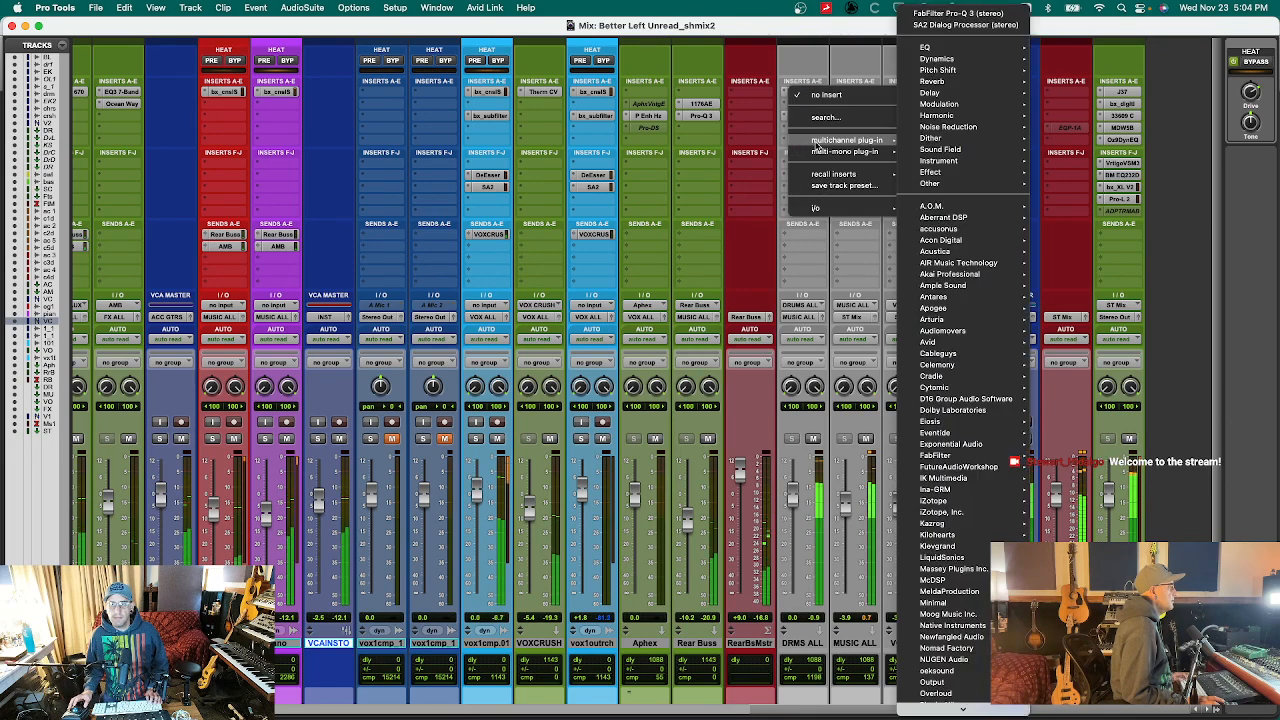
pyautogui.click(822, 117)
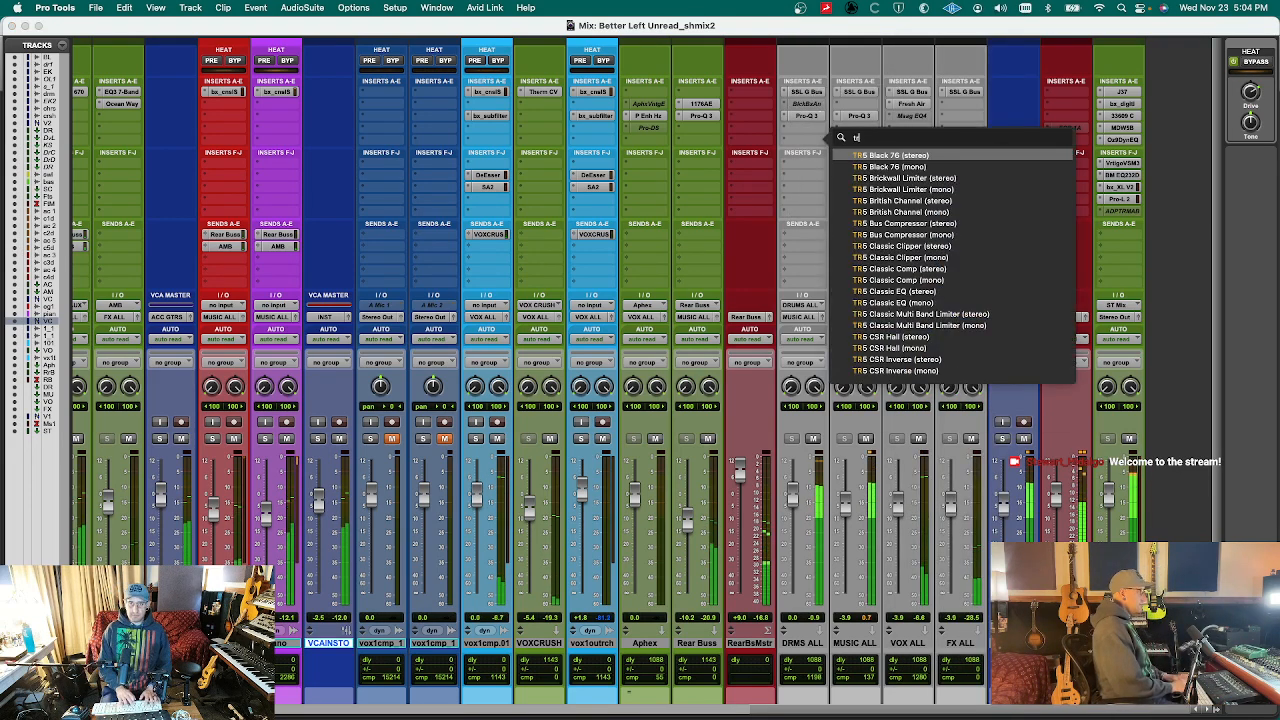
pyautogui.write('trim')
pyautogui.press('Return')
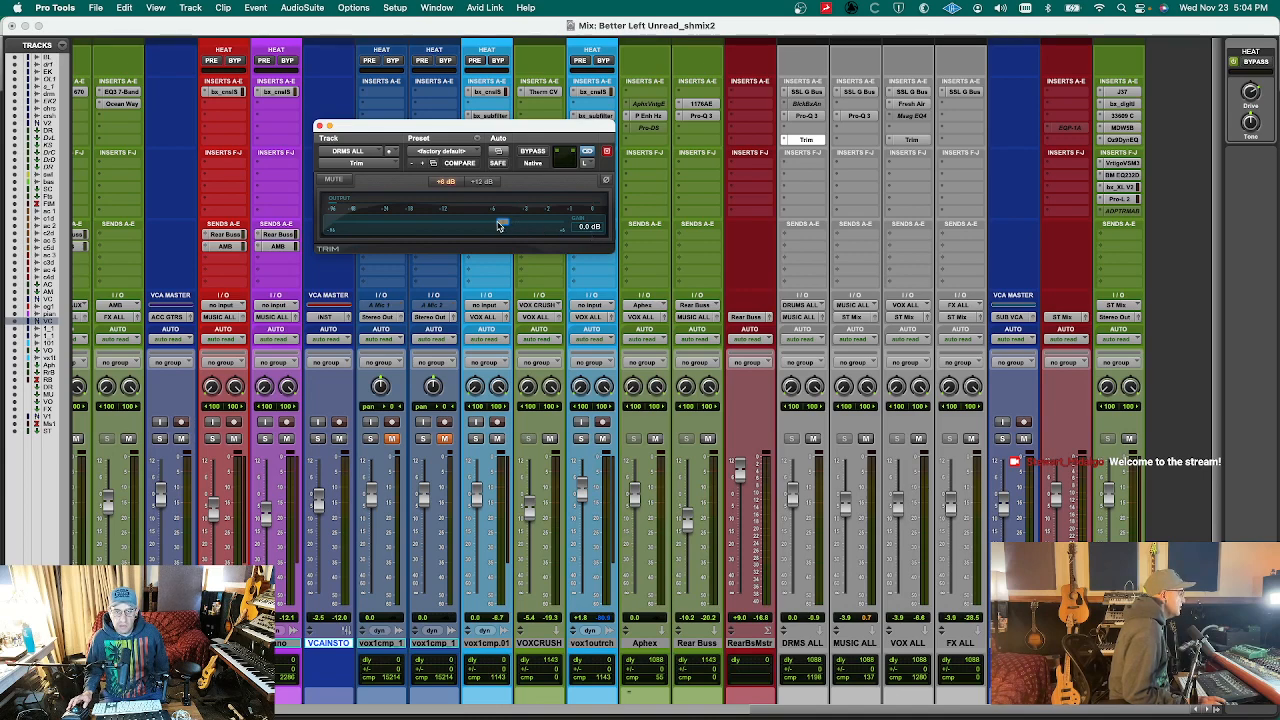
pyautogui.moveTo(501, 226); pyautogui.dragTo(498, 226)
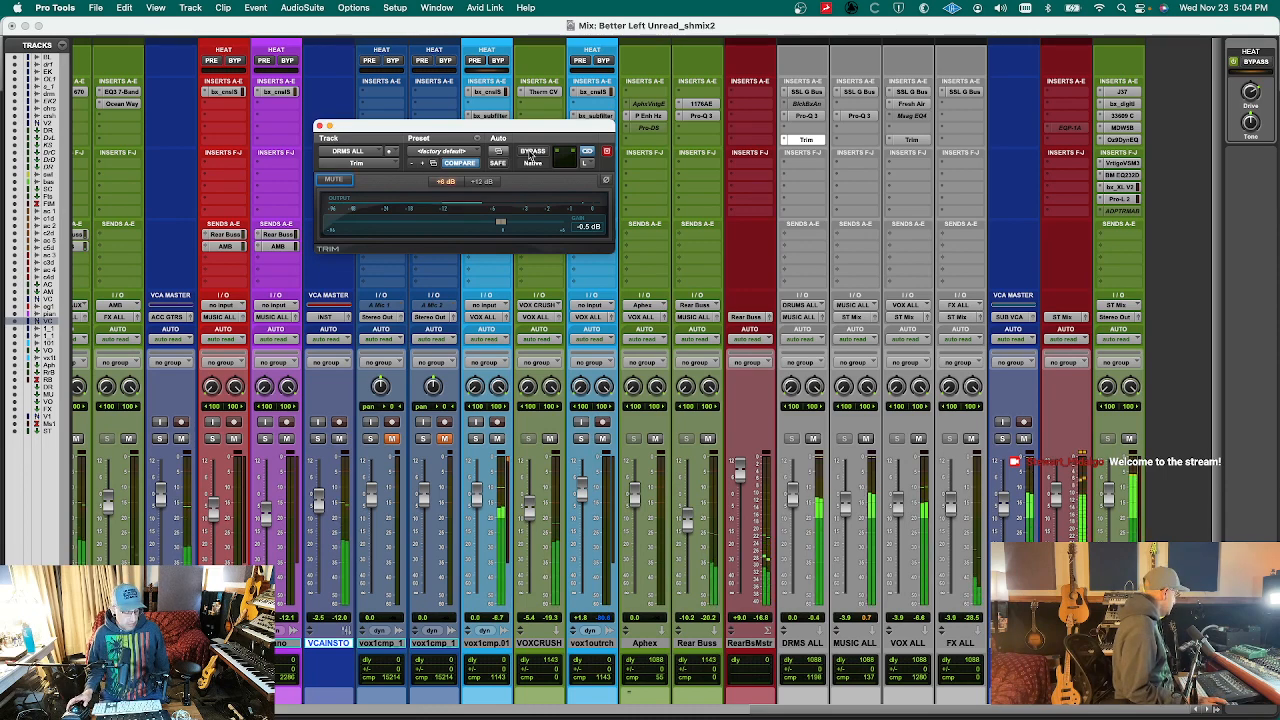
pyautogui.click(532, 151)
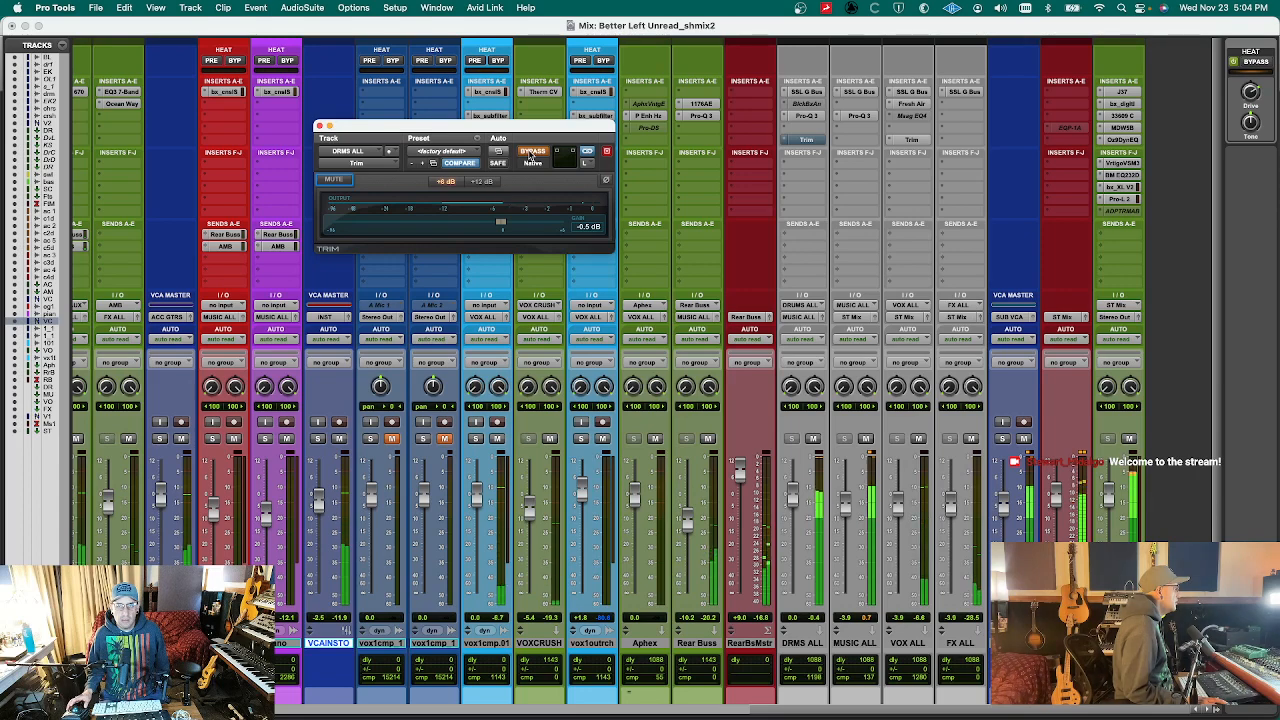
pyautogui.click(532, 151)
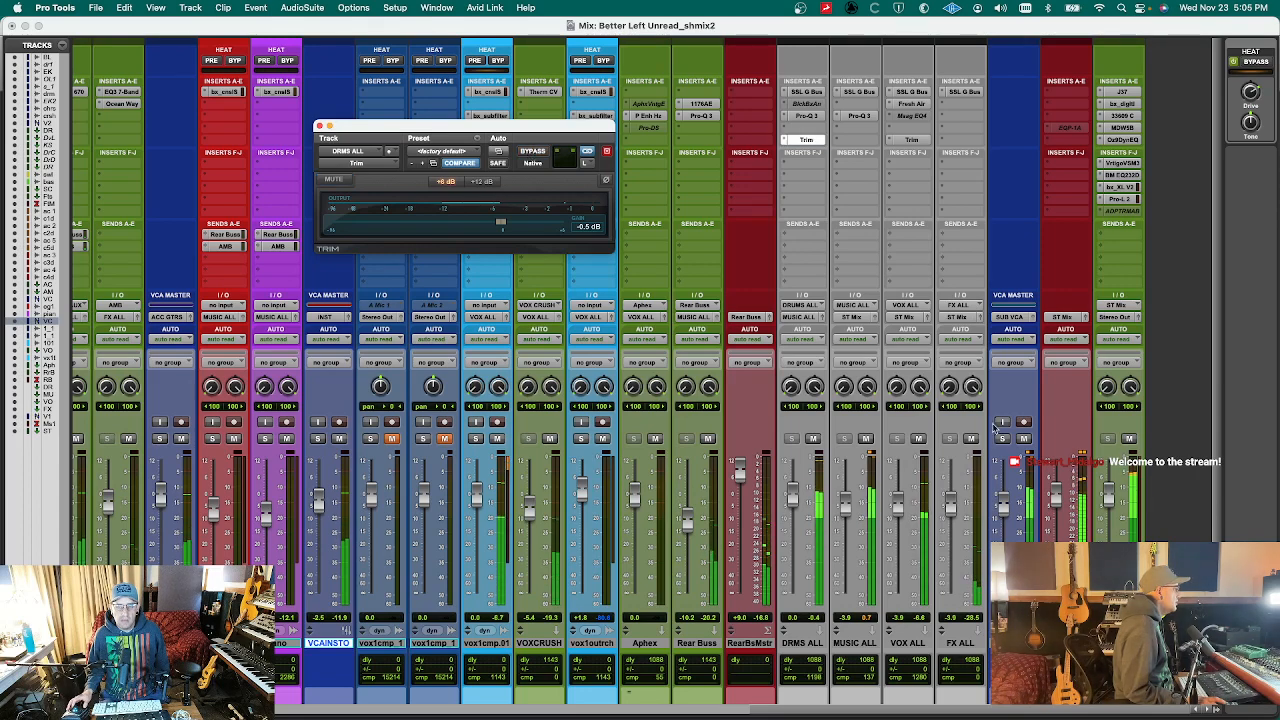
# - Check the MUSIC ALL clip indicator and SSL G Bus compressor, plus the J37 tape settings on ST Mix Aux
pyautogui.click(870, 452)
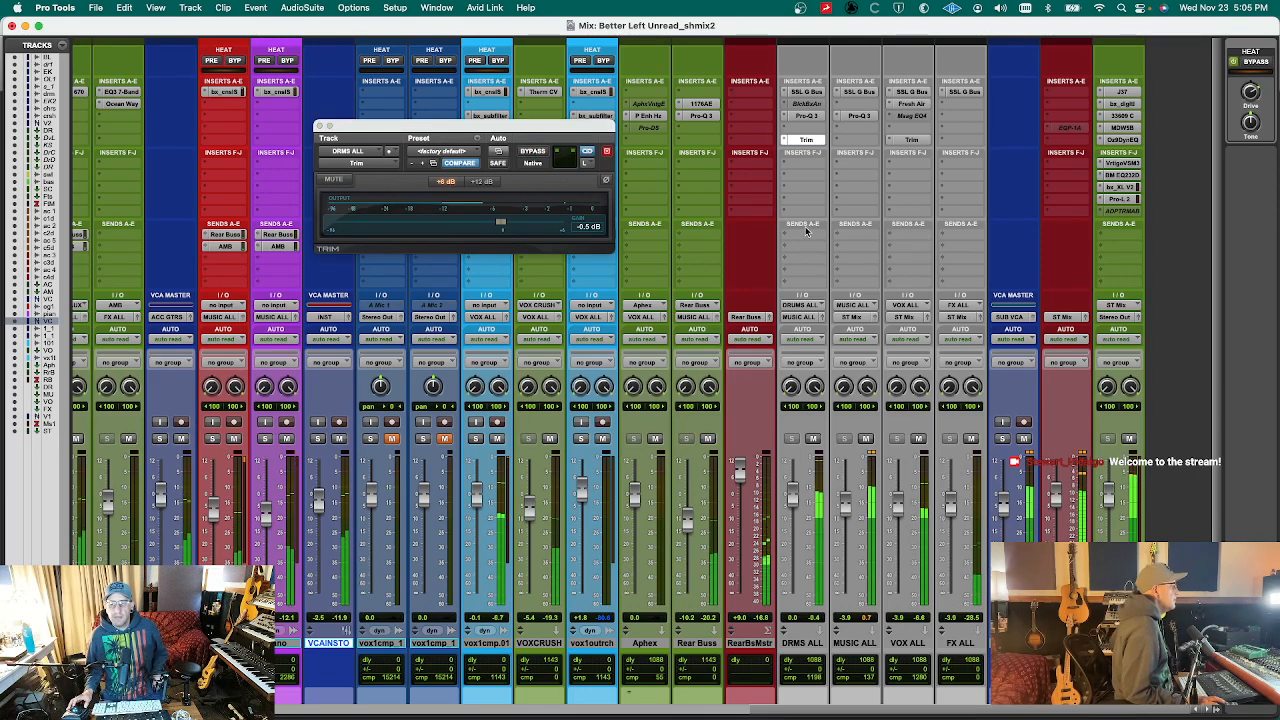
pyautogui.click(860, 91)
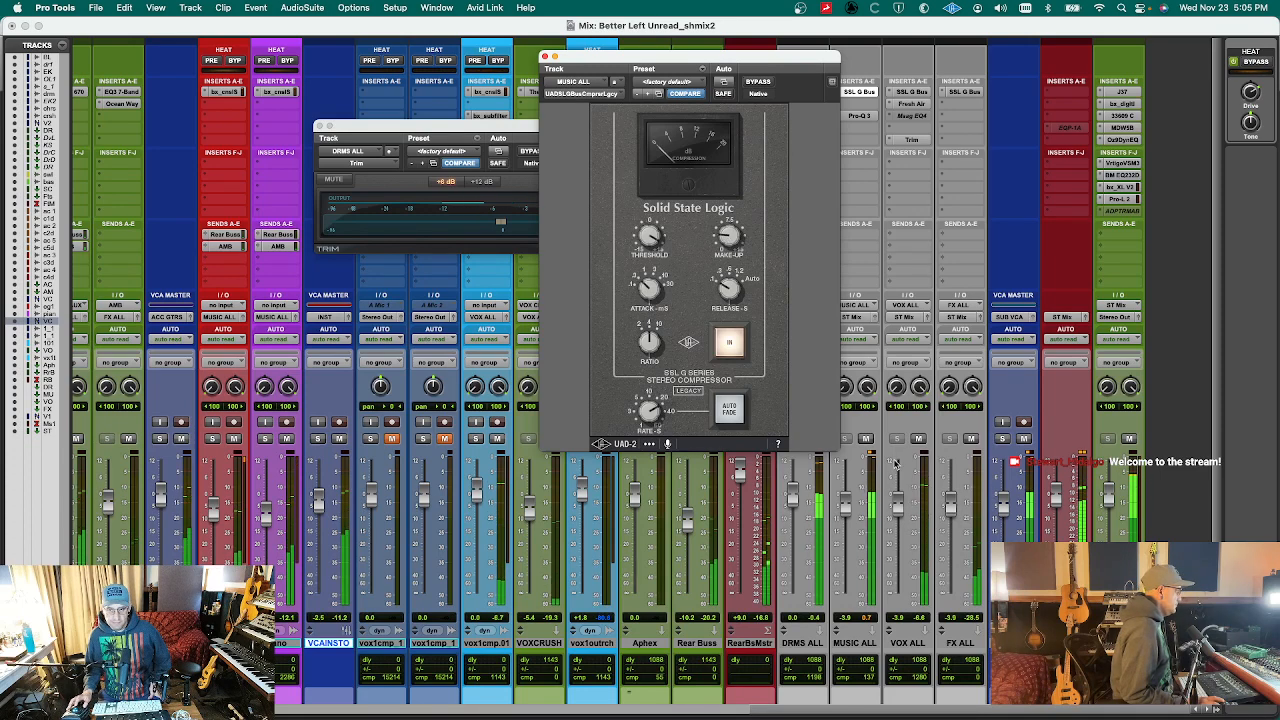
pyautogui.click(869, 458)
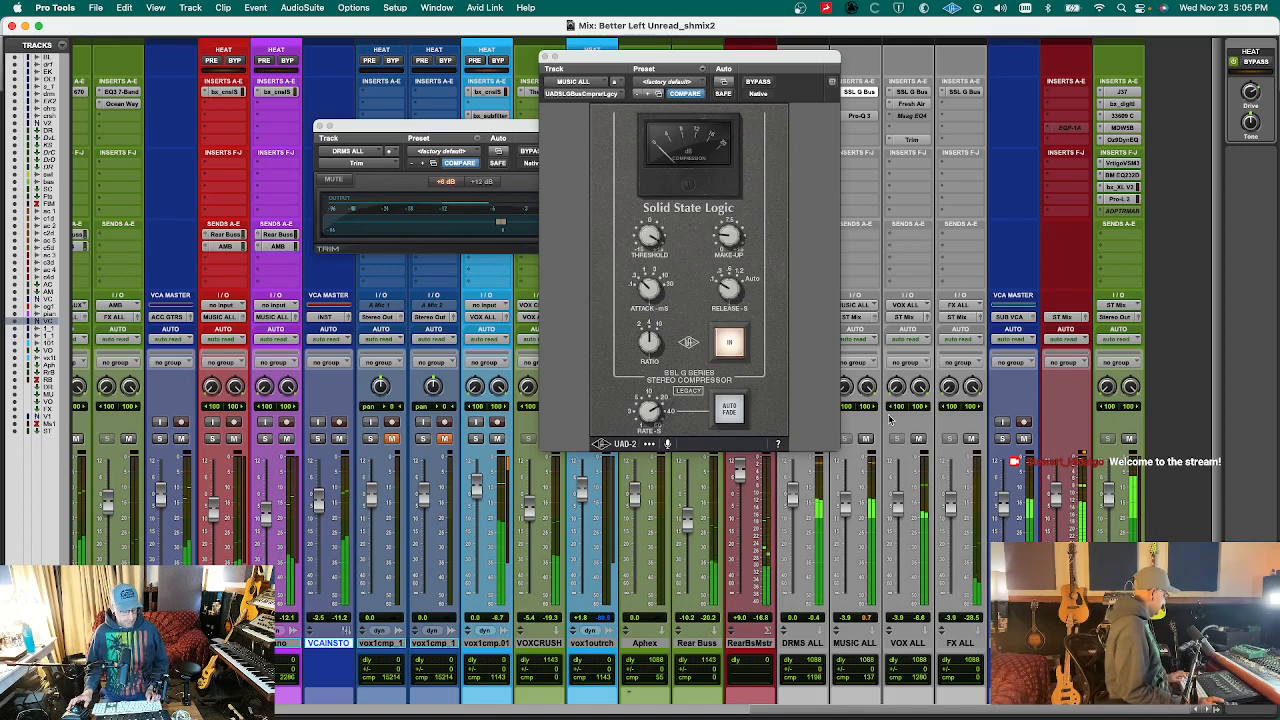
pyautogui.press('ctrl+alt+super+w')
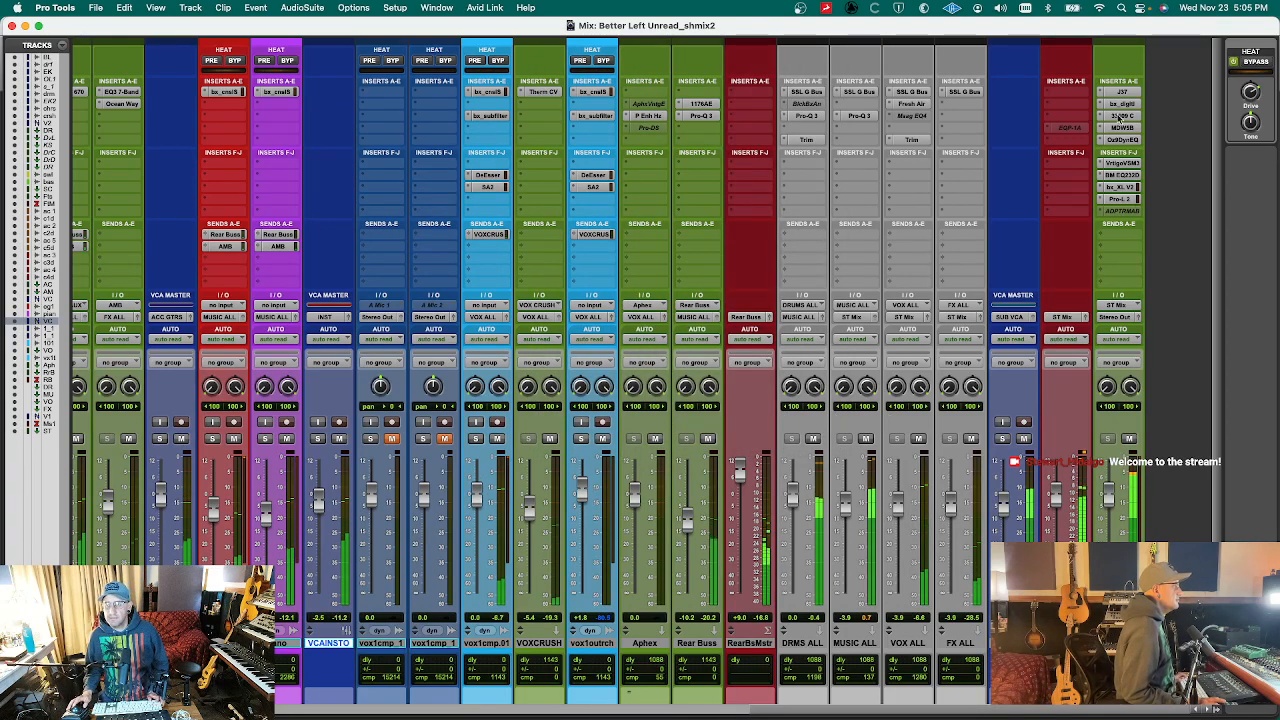
pyautogui.click(1122, 92)
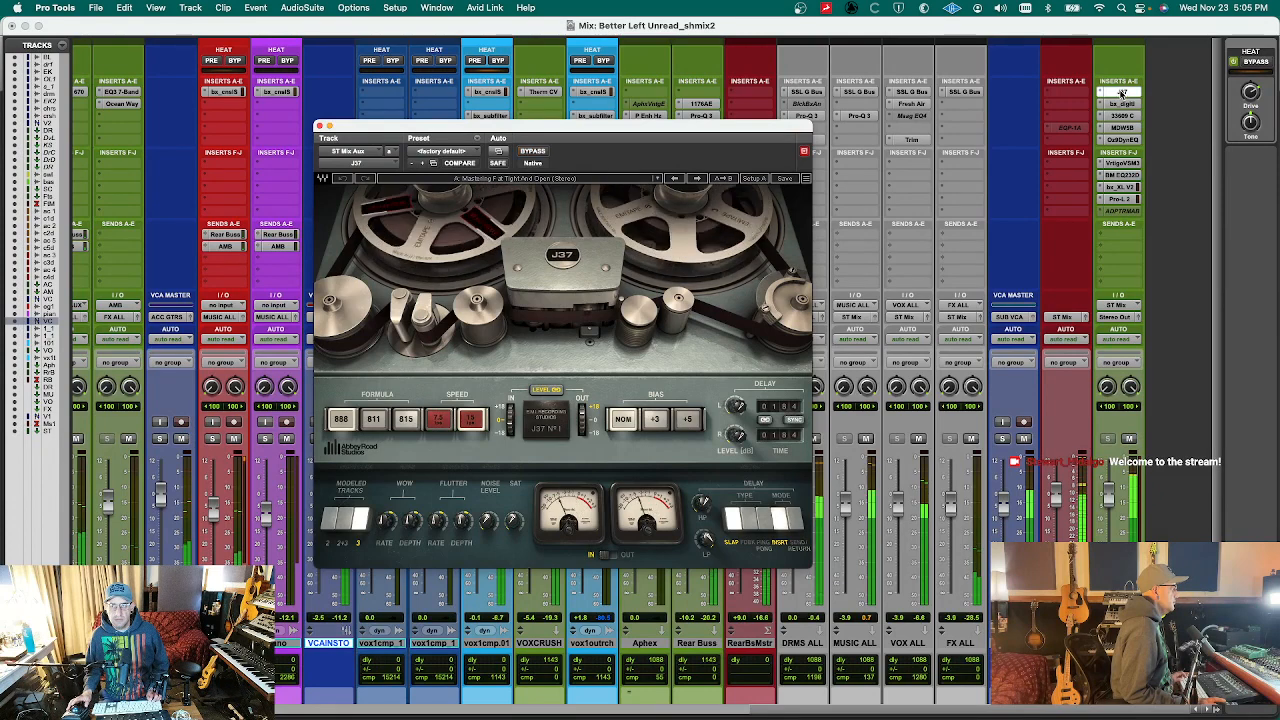
pyautogui.press('ctrl+alt+super+w')
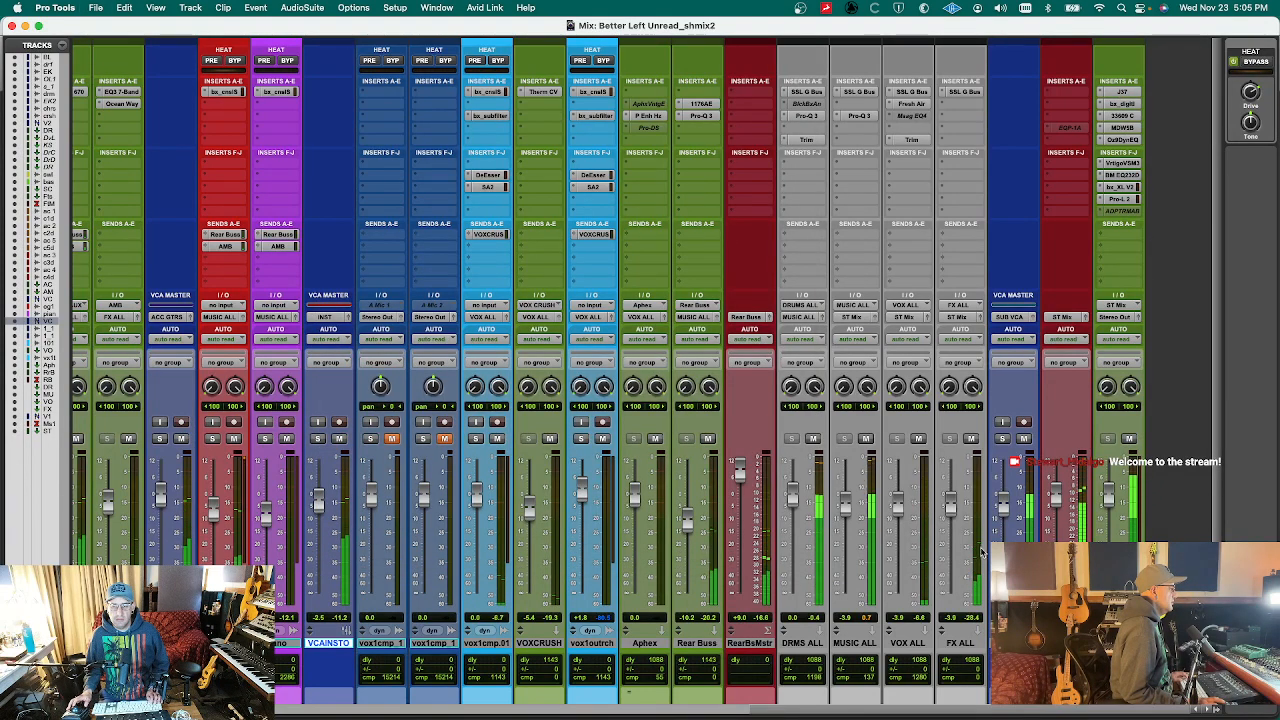
# - In the drums track's Pro-Q 3, add a bell cut of about -2.55 dB near 3.19 kHz with a Q of about 2.37
pyautogui.hscroll(-10, 982, 552)
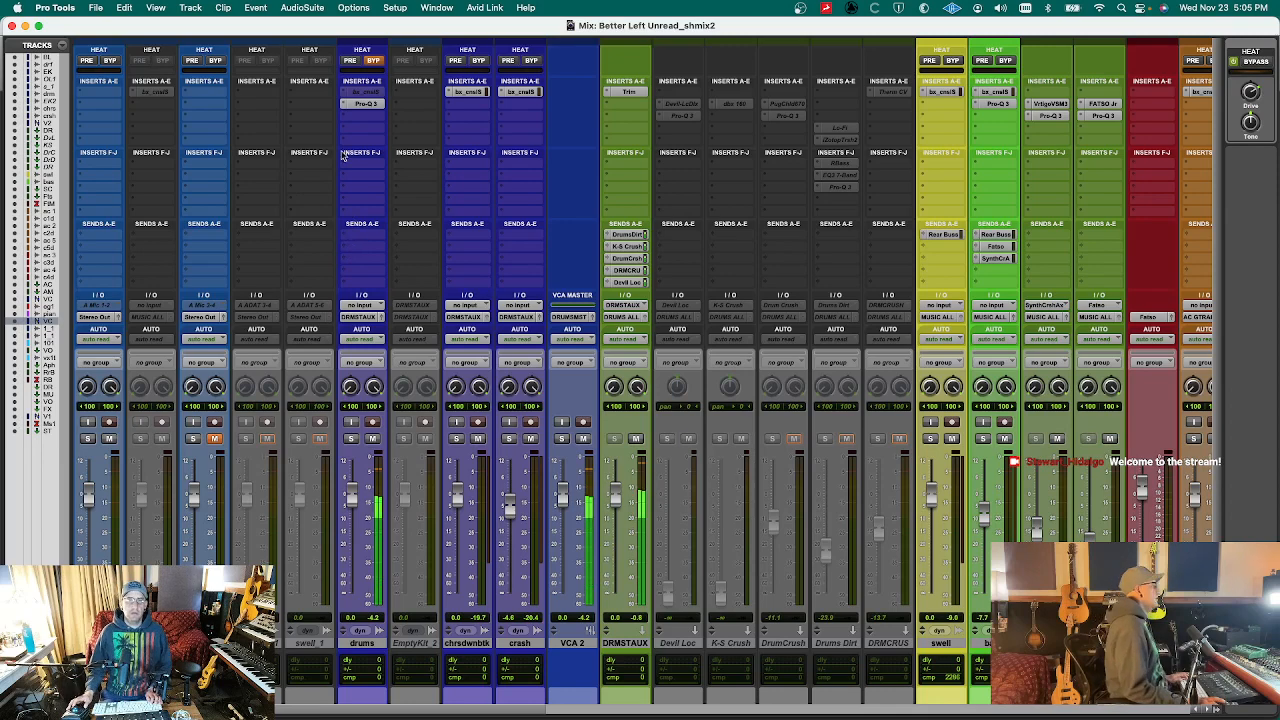
pyautogui.click(362, 103)
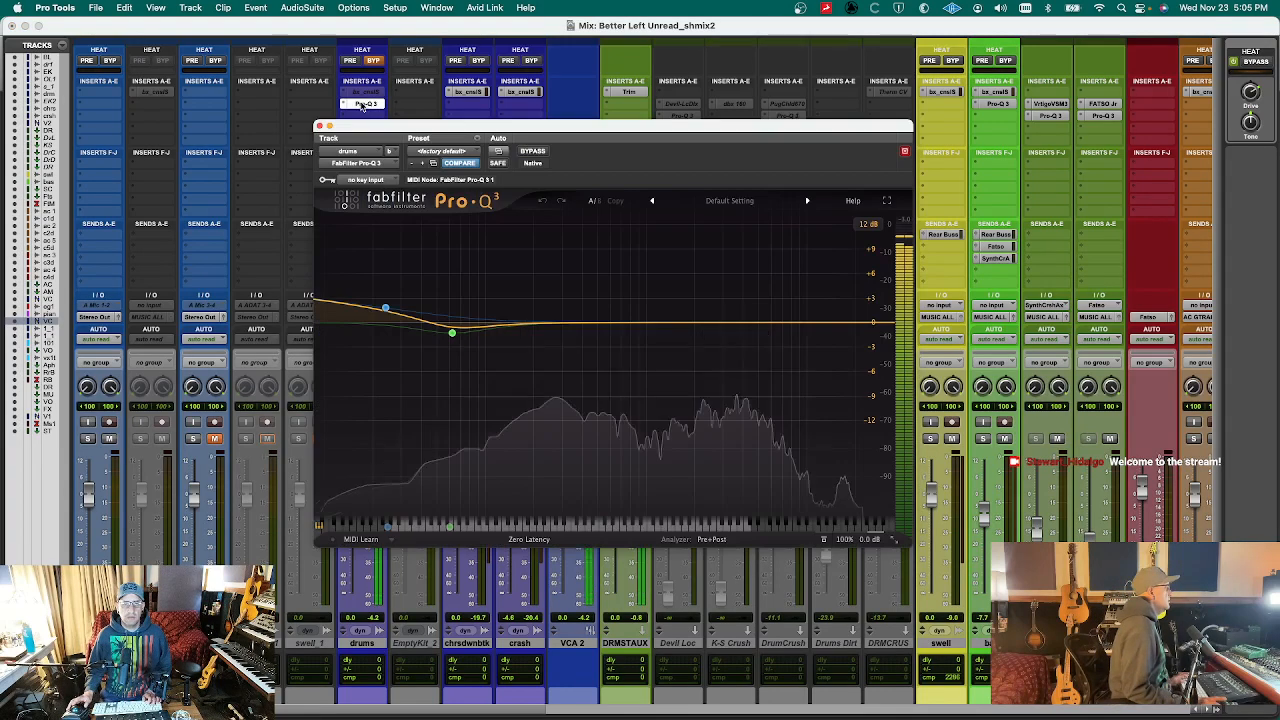
pyautogui.doubleClick(728, 358)
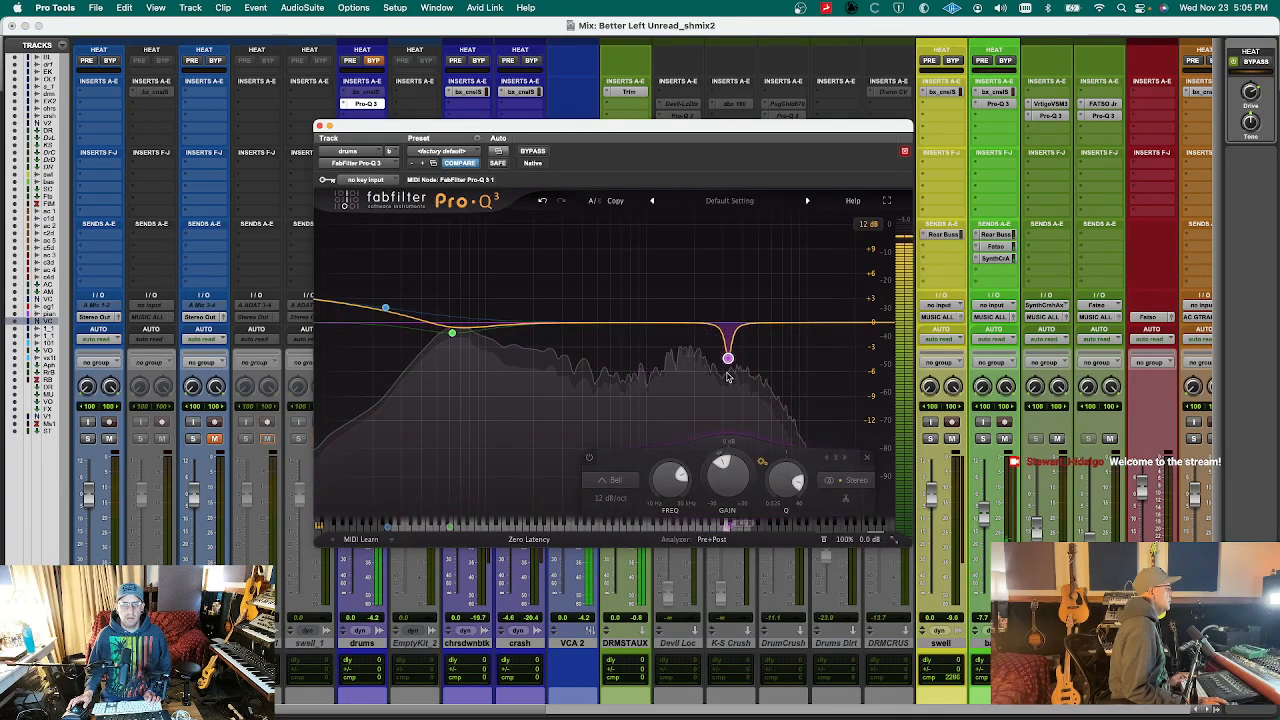
pyautogui.moveTo(786, 482); pyautogui.dragTo(766, 533)
pyautogui.moveTo(728, 357); pyautogui.dragTo(727, 339)
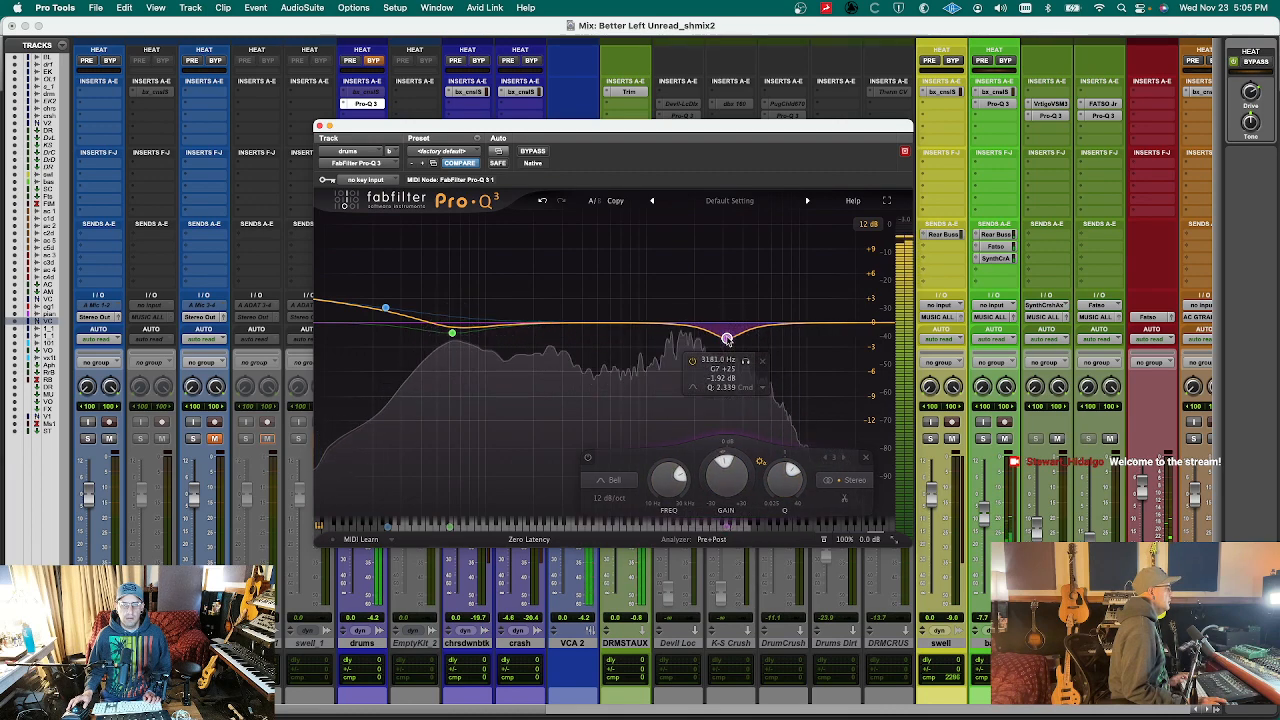
pyautogui.moveTo(727, 339); pyautogui.dragTo(727, 344)
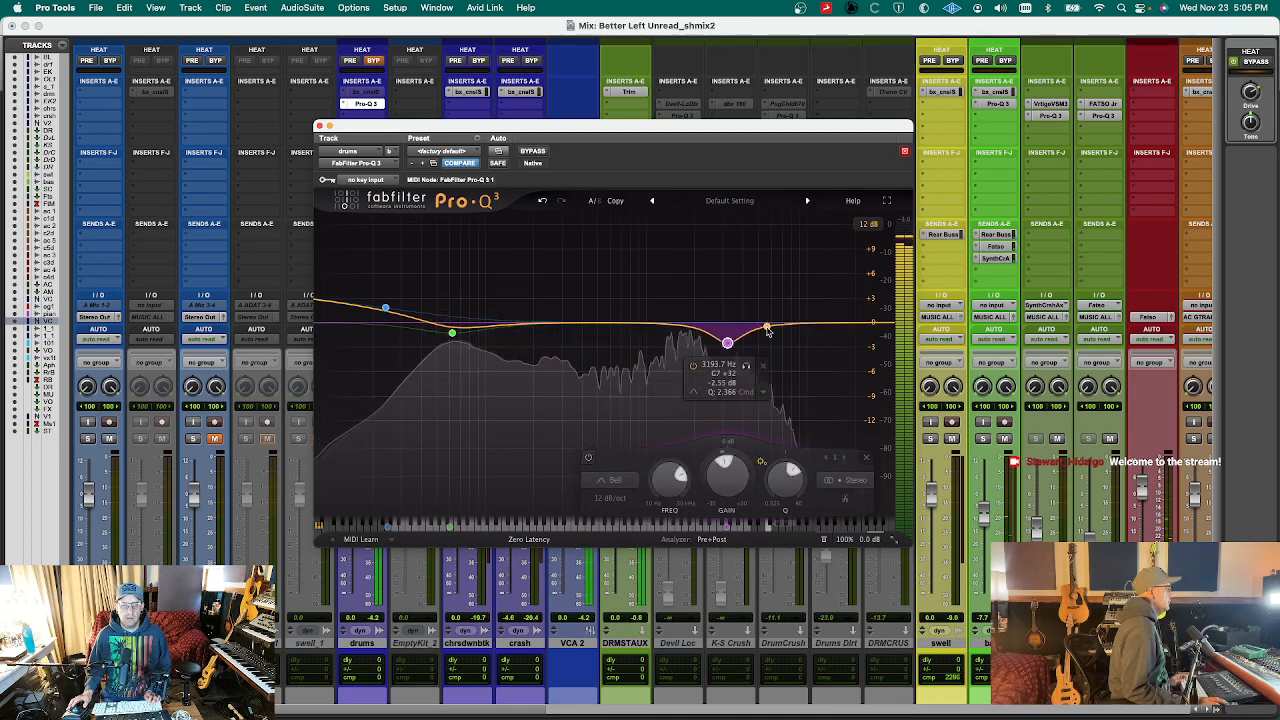
pyautogui.rightClick(727, 344)
pyautogui.click(742, 386)
pyautogui.press('super+w')
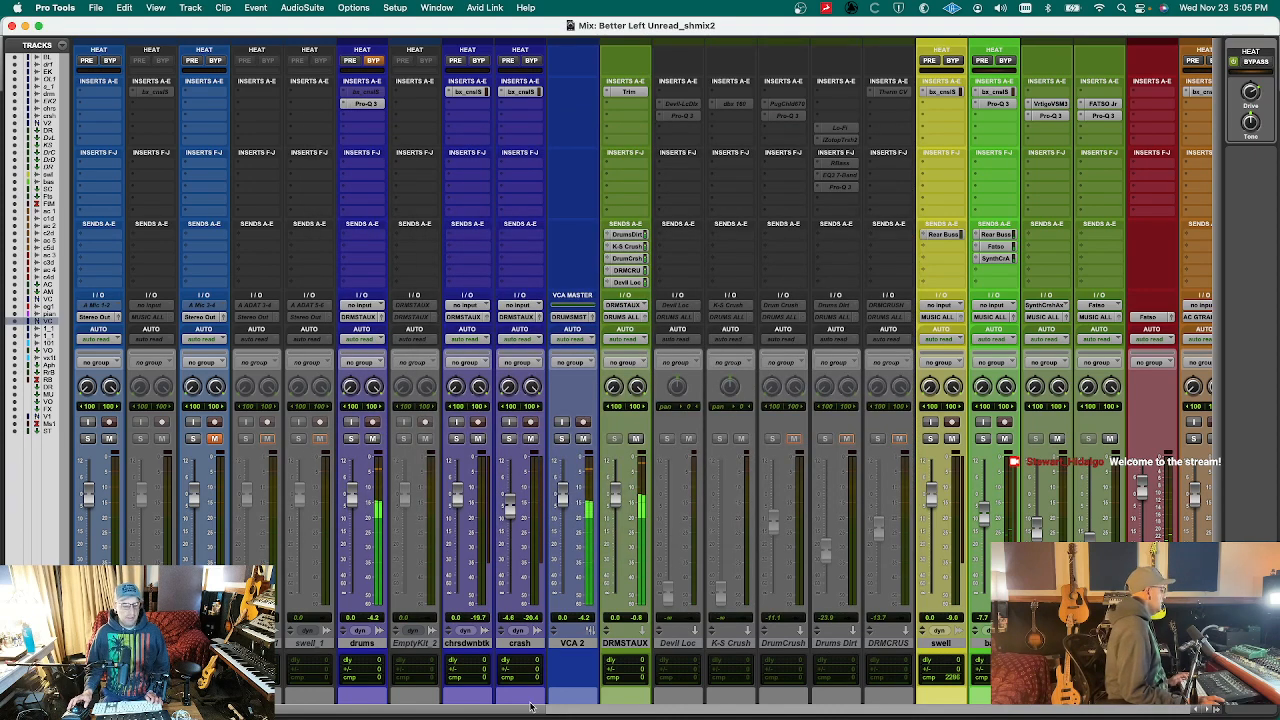
# - Select the VCA 2 drum master and check the song's playback position in the Edit window before returning to the Mix window
pyautogui.scroll(-2, 530, 690)
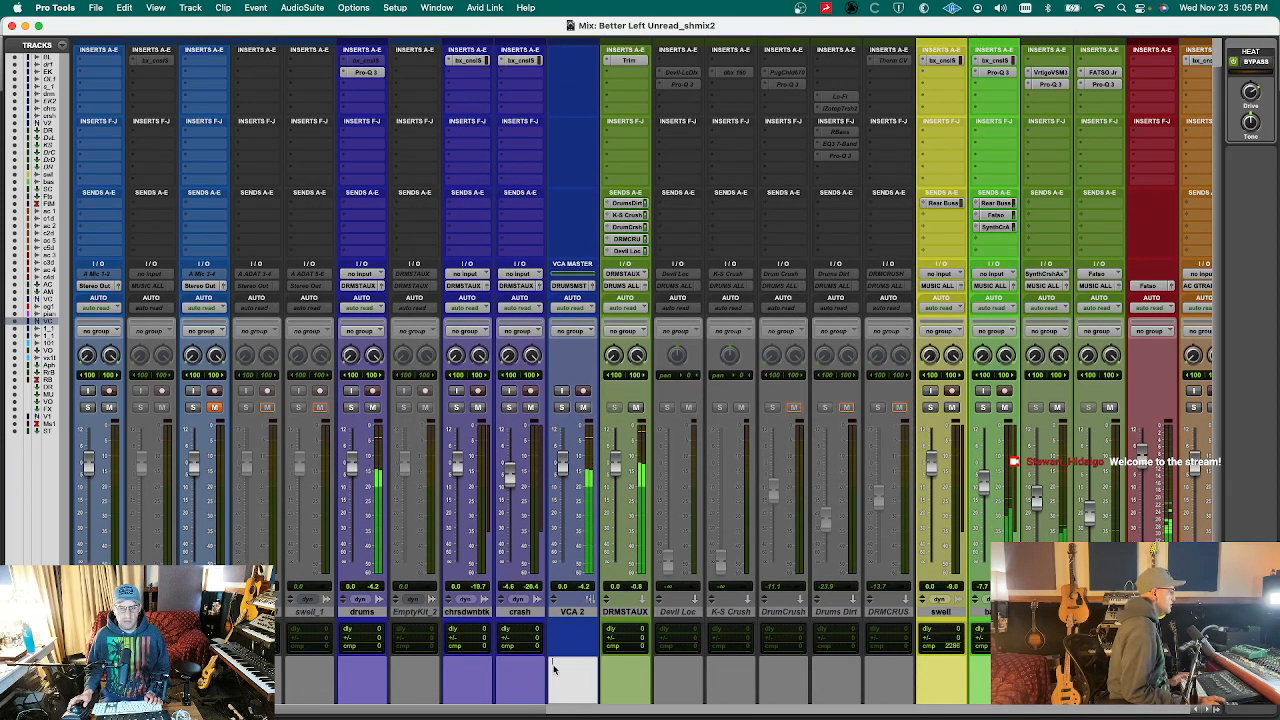
pyautogui.click(553, 668)
pyautogui.scroll(2, 576, 618)
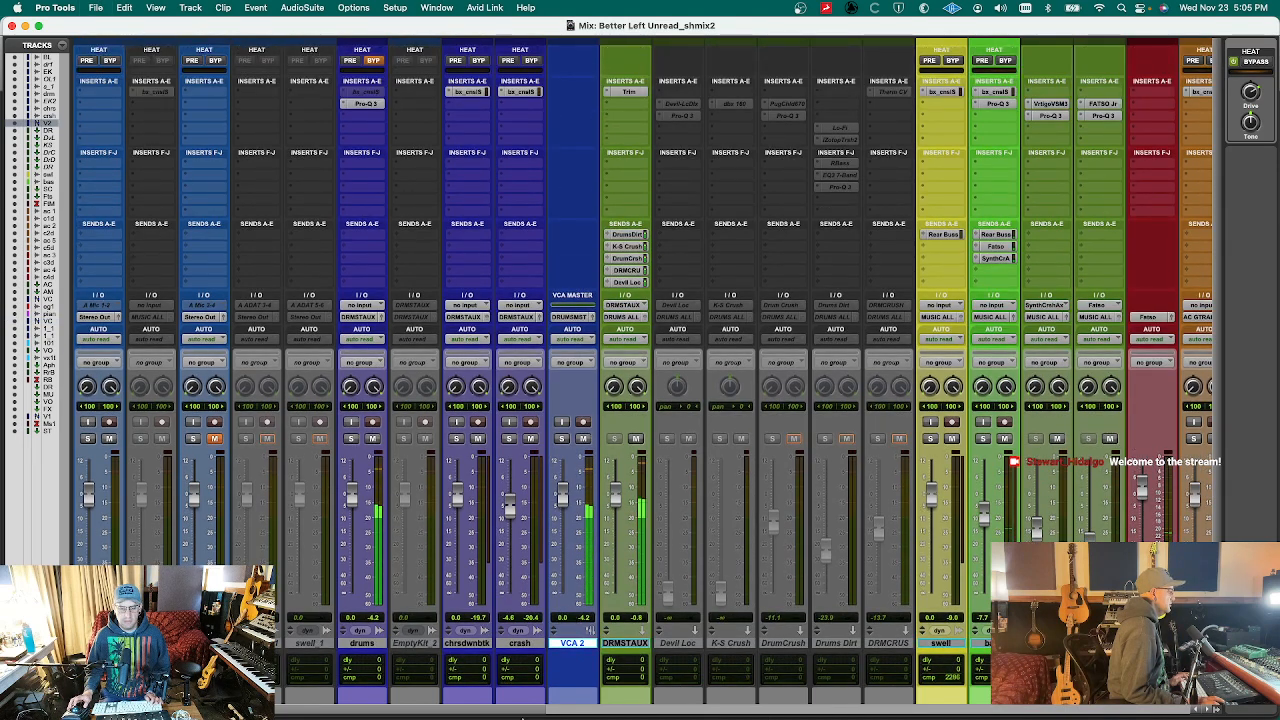
pyautogui.press('super+equal')
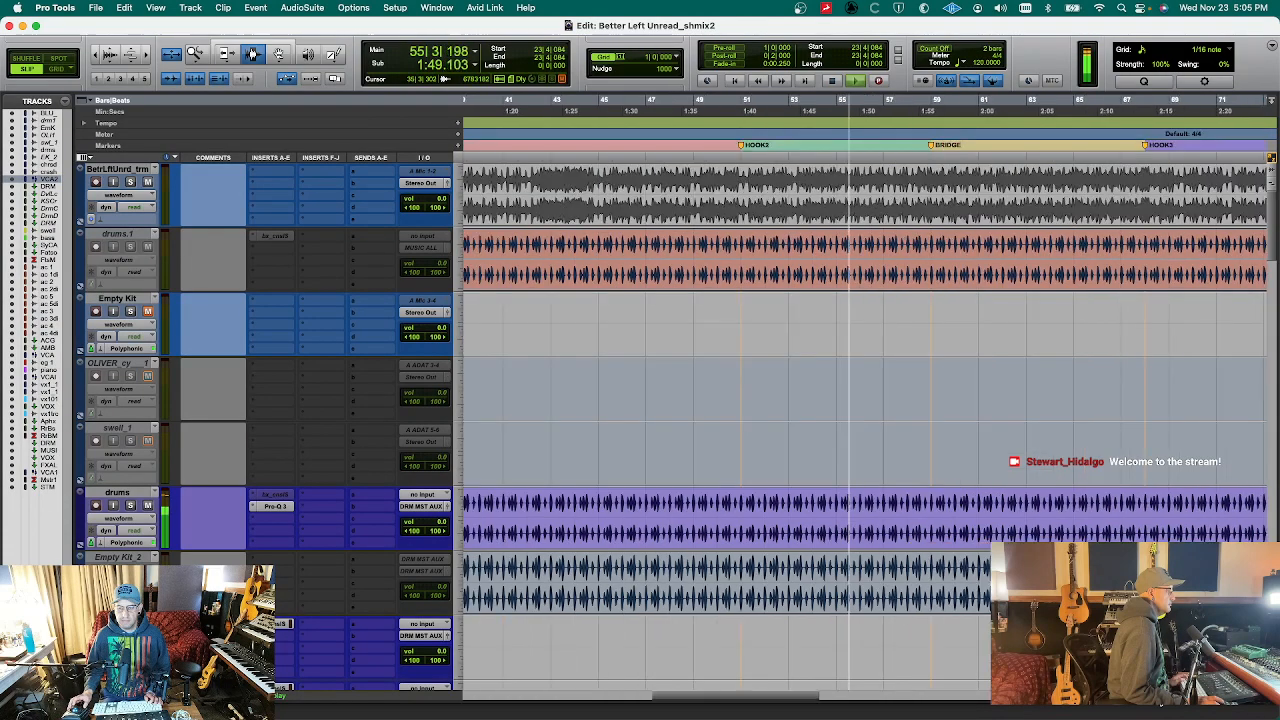
pyautogui.press('super+equal')
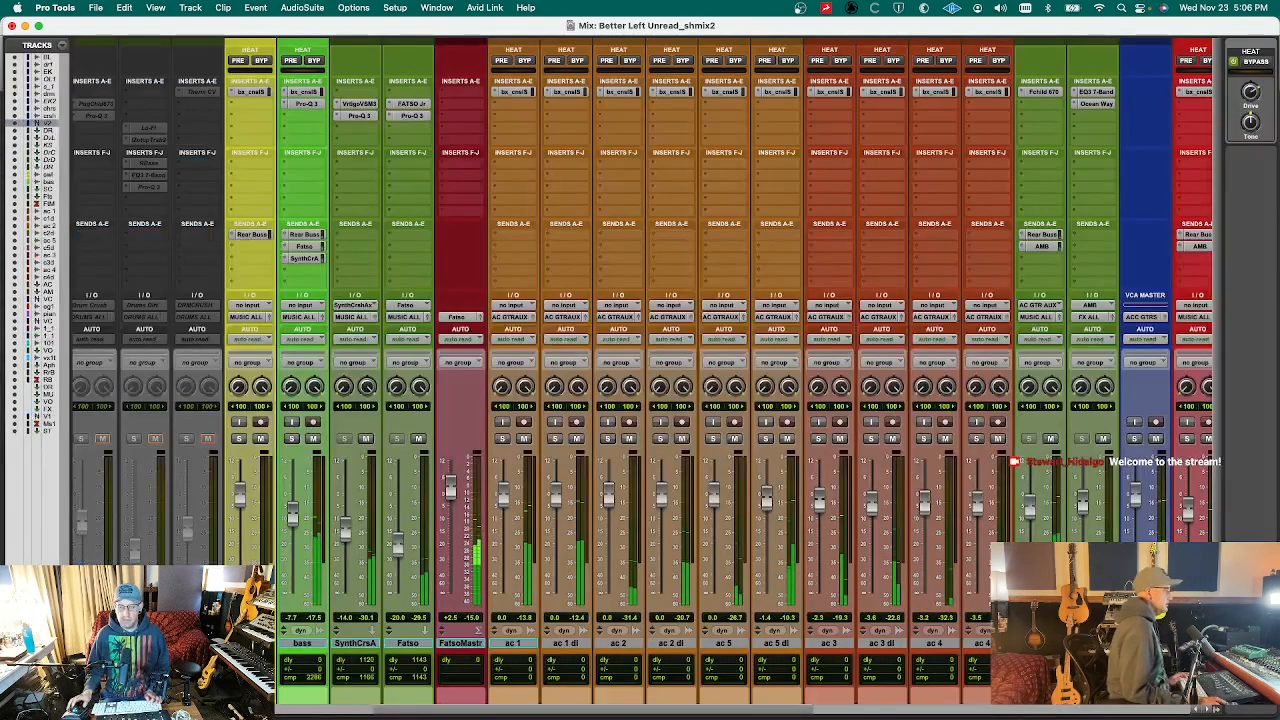
pyautogui.moveTo(755, 711); pyautogui.dragTo(1136, 714)
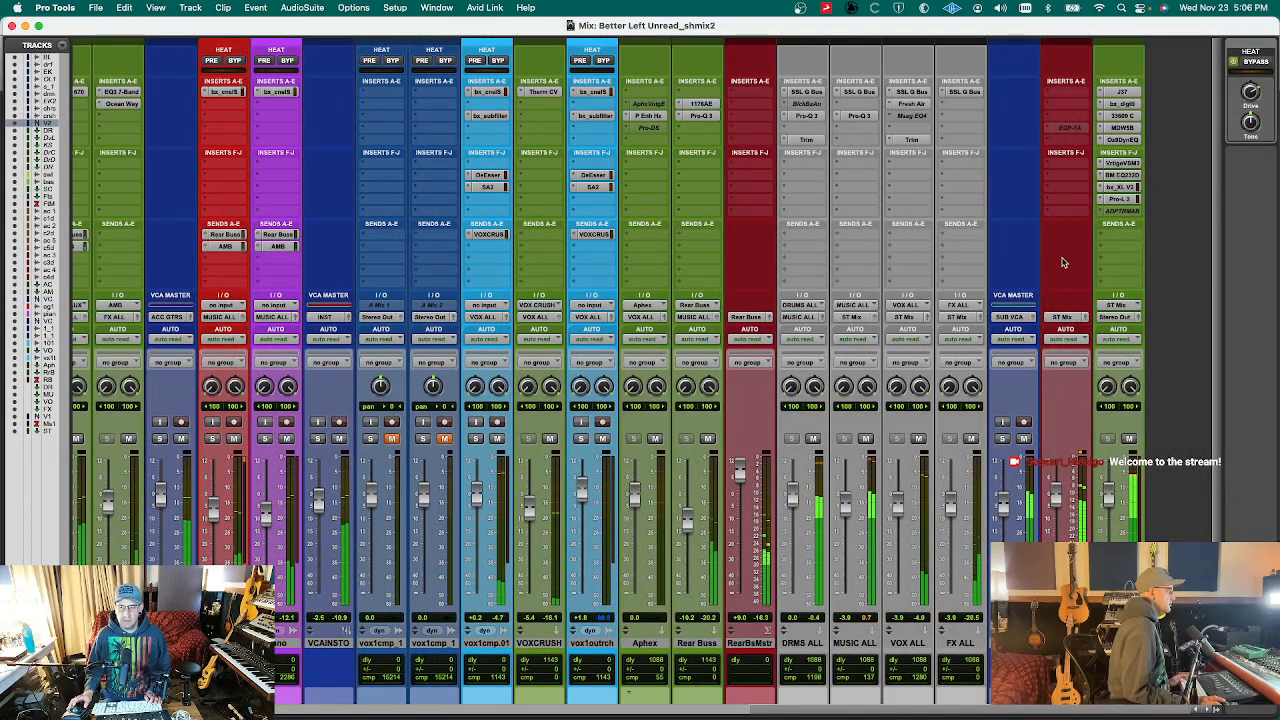
# - Activate the ADPTR MetricAB insert on ST Mix Aux and lower the submix VCA 1 to -4.1 dB
pyautogui.keyDown('ctrl'); pyautogui.keyDown('super'); pyautogui.click(1120, 211); pyautogui.keyUp('super'); pyautogui.keyUp('ctrl')
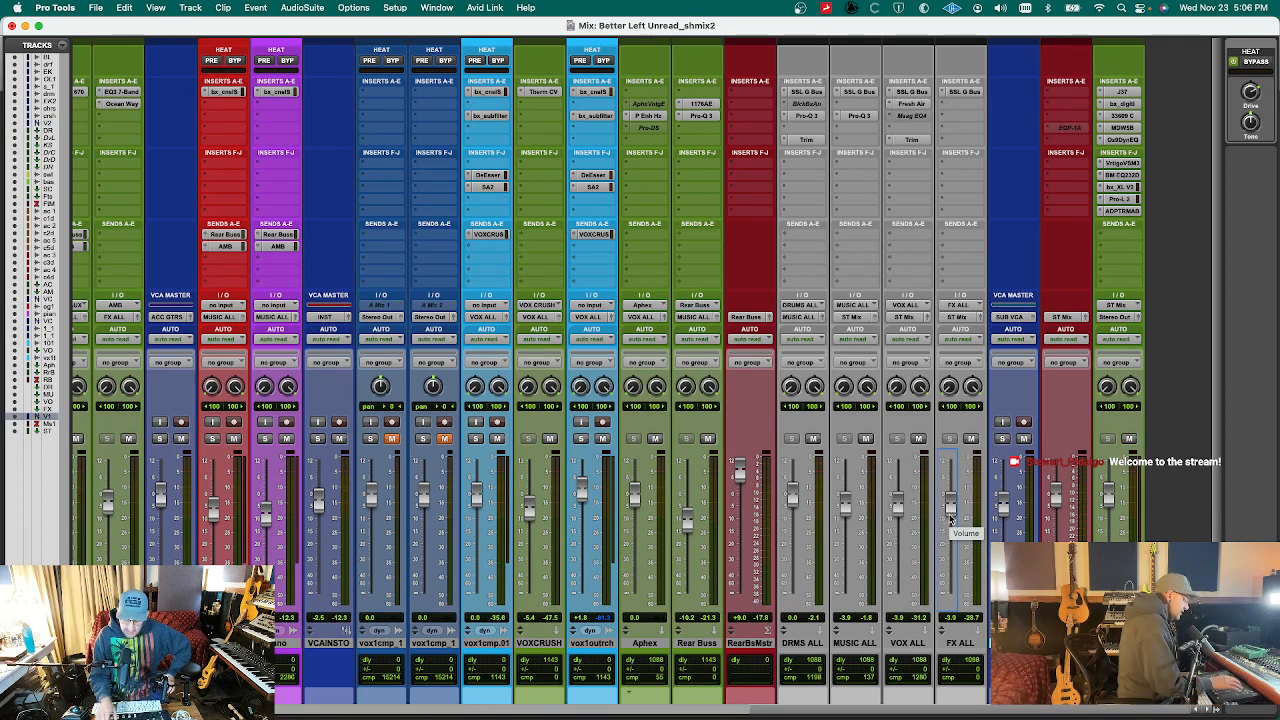
pyautogui.hotkey('ctrl', '=')
pyautogui.hotkey('ctrl', '=')
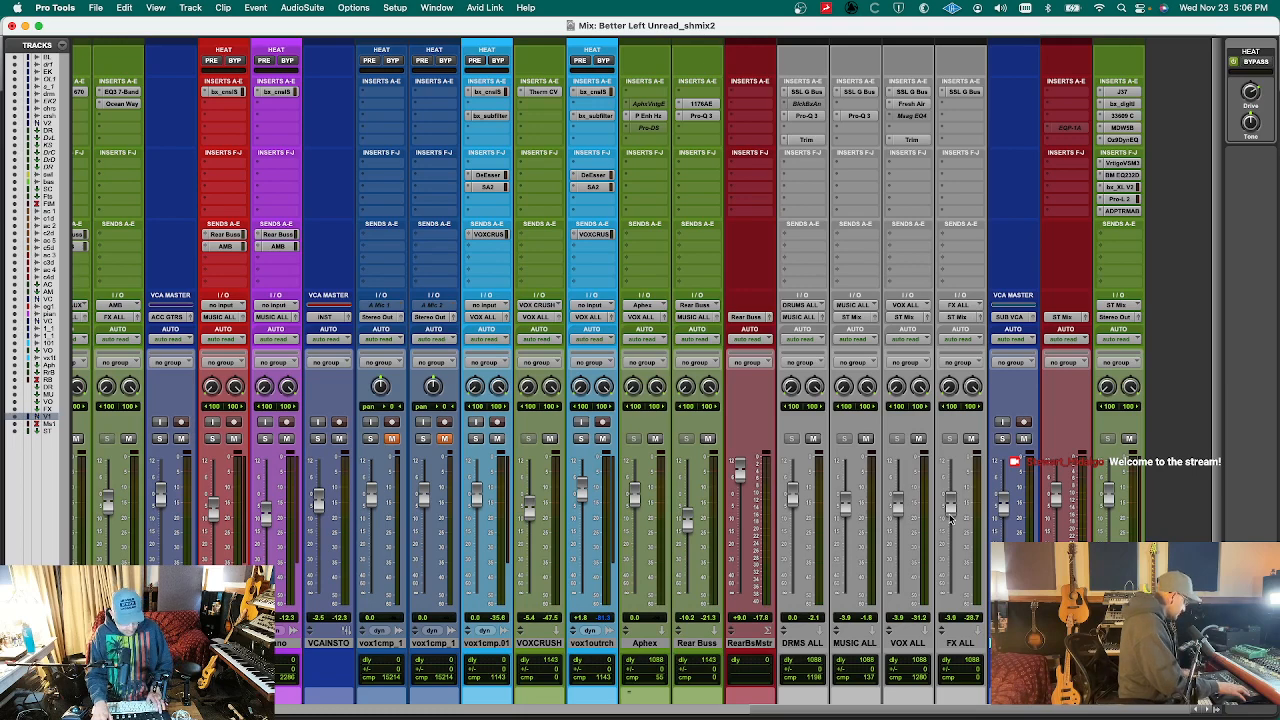
pyautogui.hotkey('ctrl', '=')
pyautogui.hotkey('ctrl', '=')
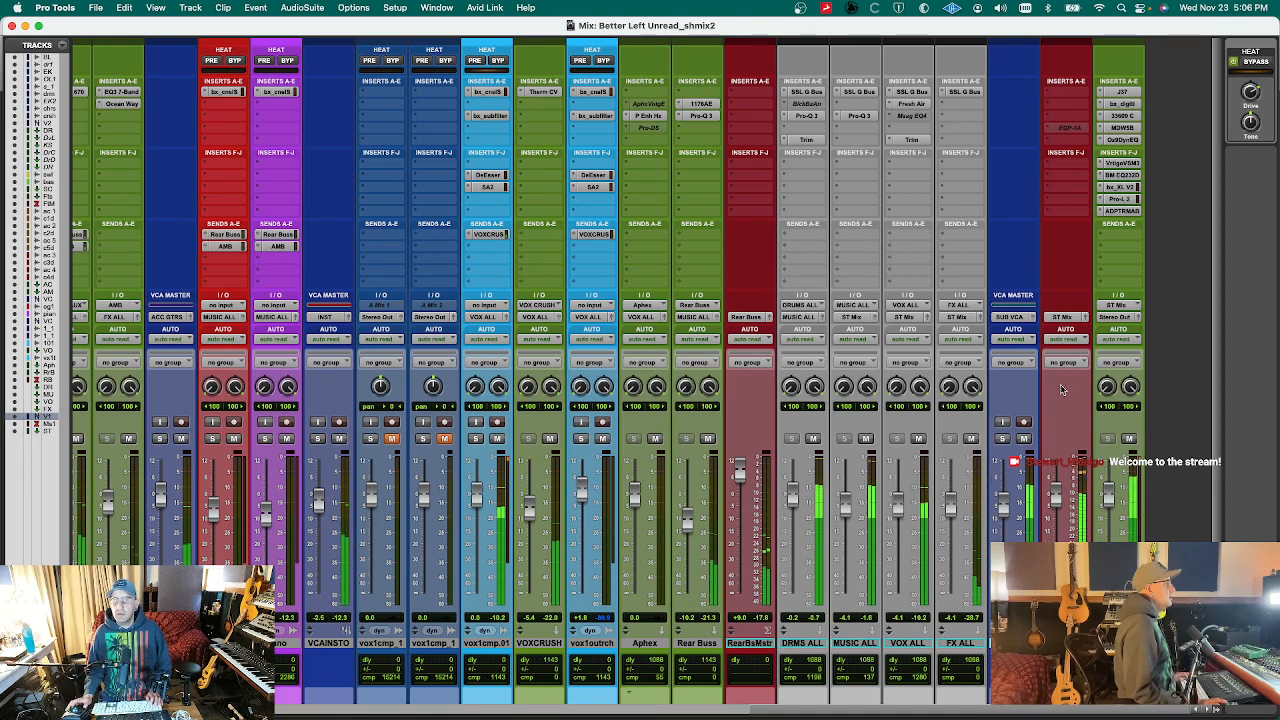
# - Examine the Bettermaker EQ232D, Vertigo VSM-3, MDWEQ5 and Neve 33609 C on ST Mix Aux, and check the playback position in the Edit window
pyautogui.click(1127, 180)
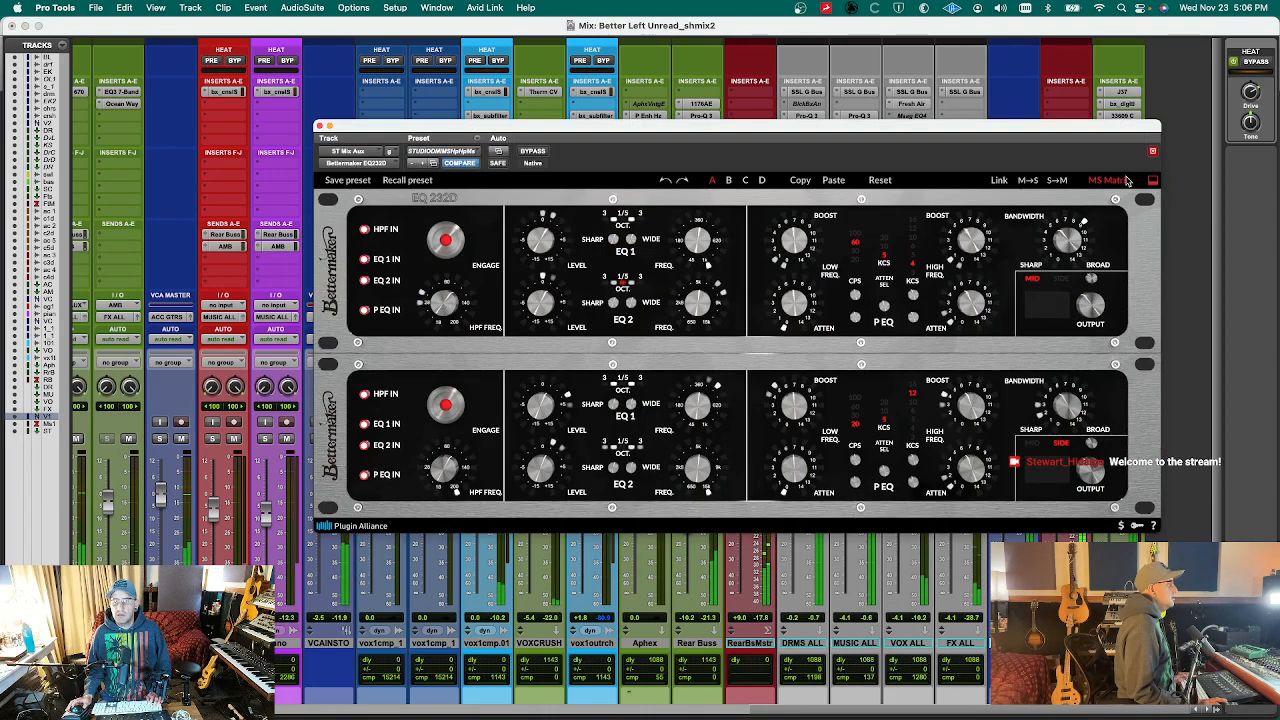
pyautogui.press('super+w')
pyautogui.click(1129, 167)
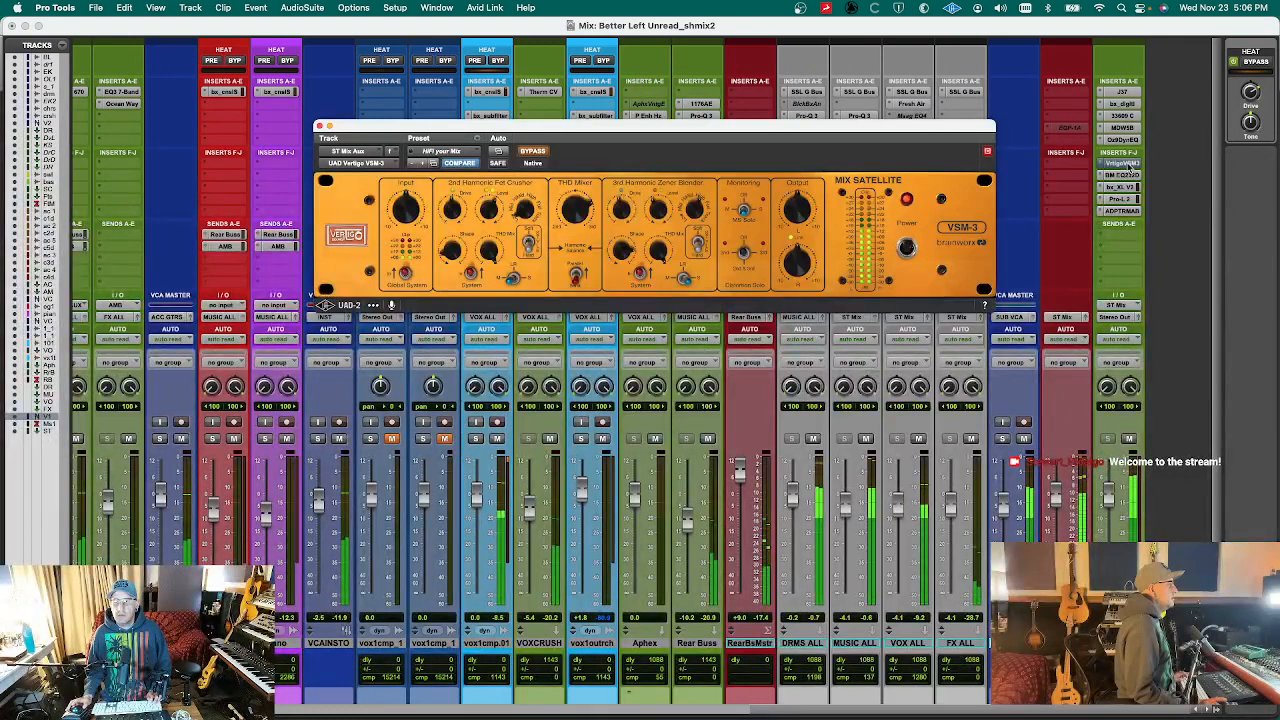
pyautogui.click(1129, 167)
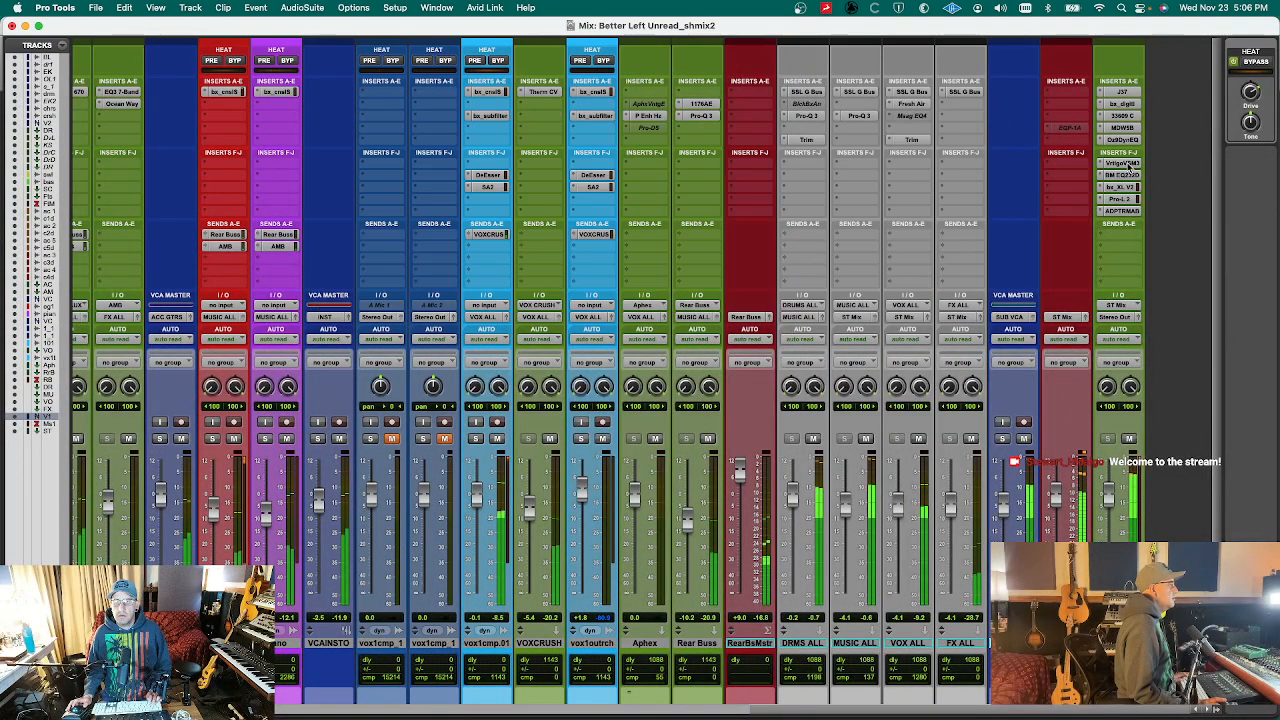
pyautogui.click(1127, 128)
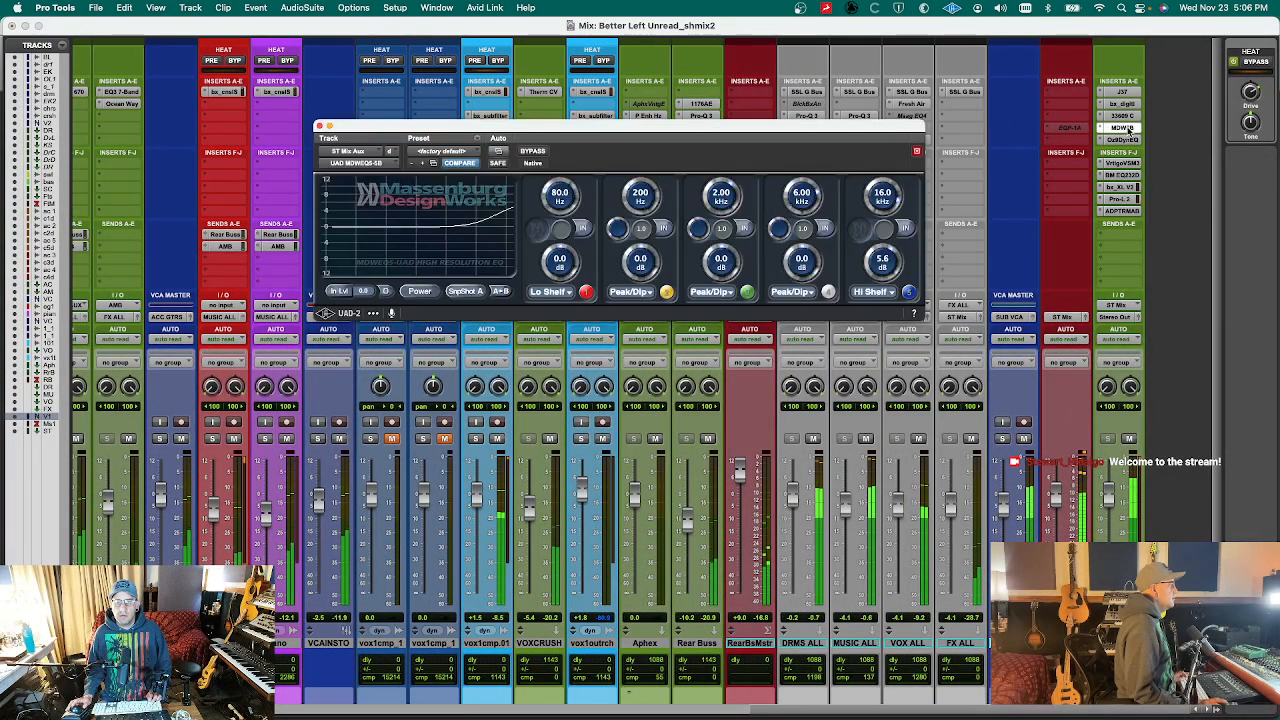
pyautogui.click(1128, 129)
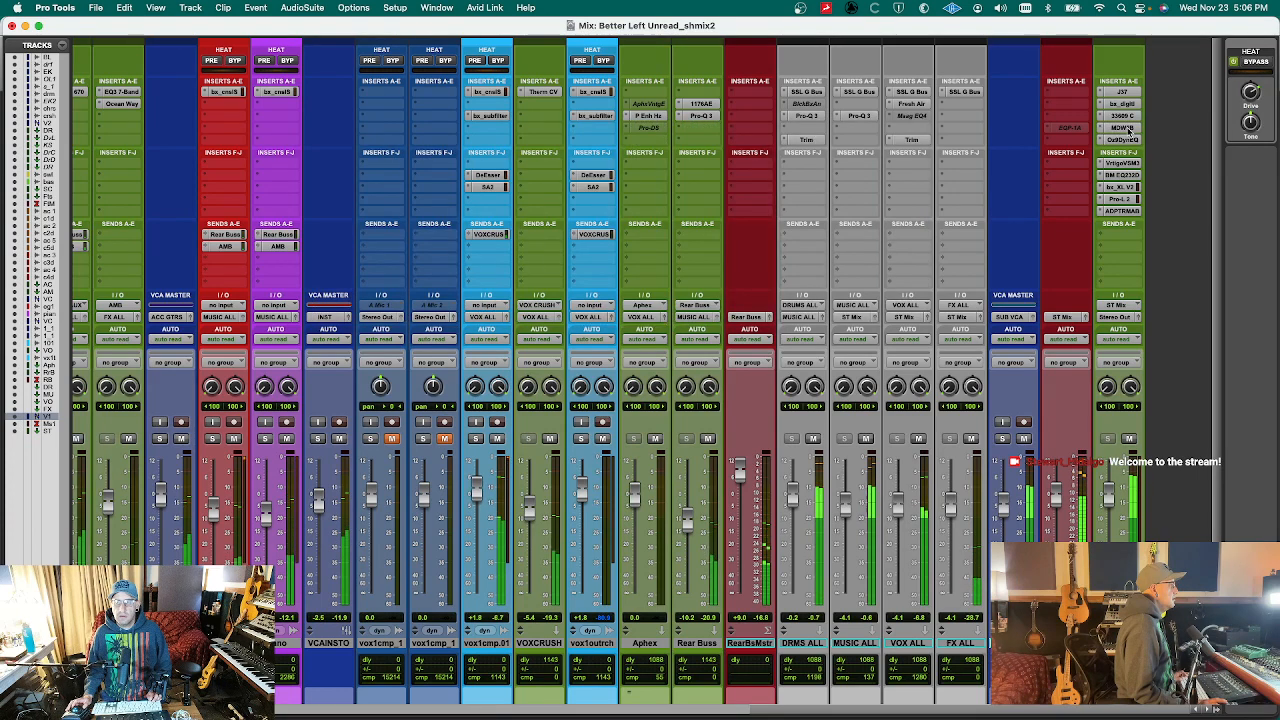
pyautogui.click(1124, 116)
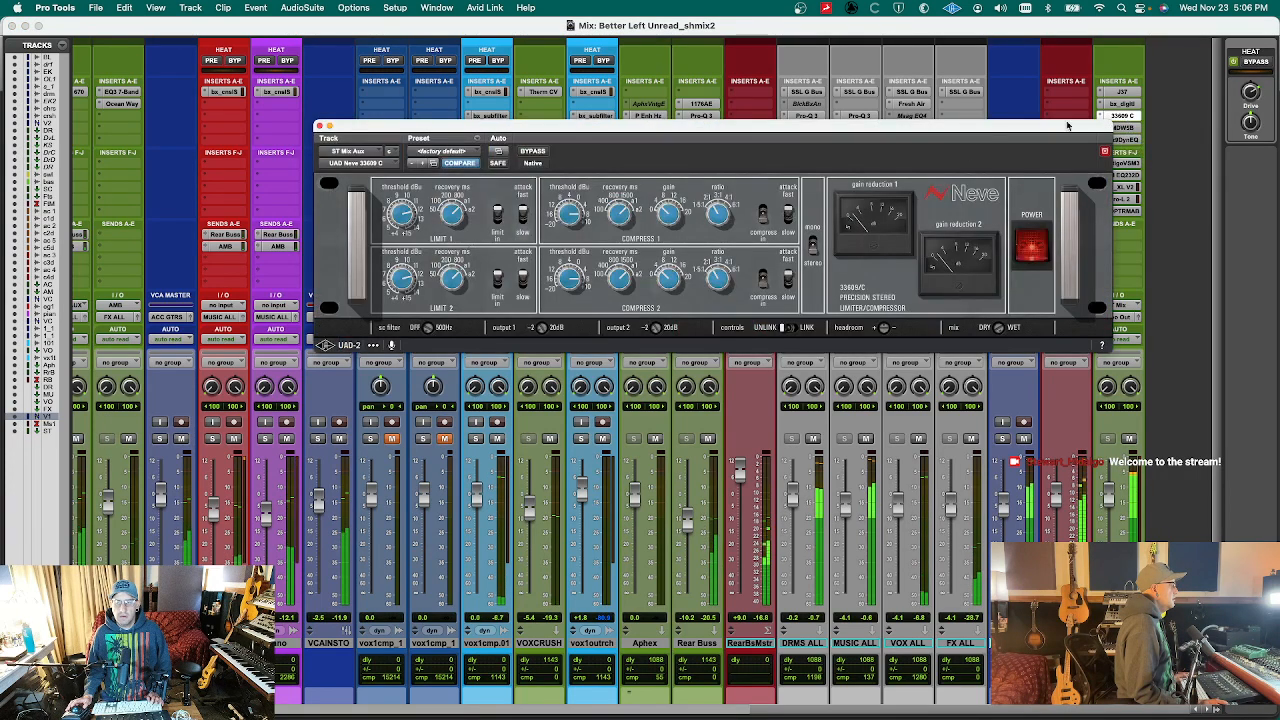
pyautogui.click(533, 152)
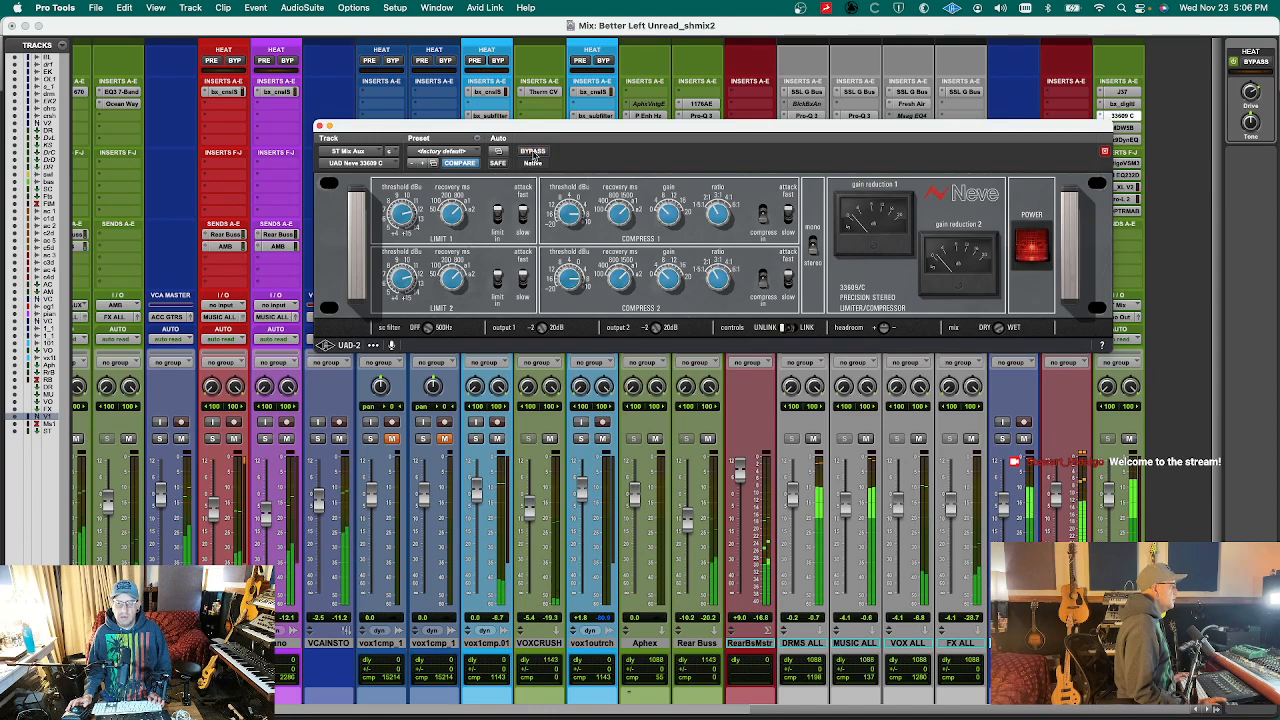
pyautogui.press('super+w')
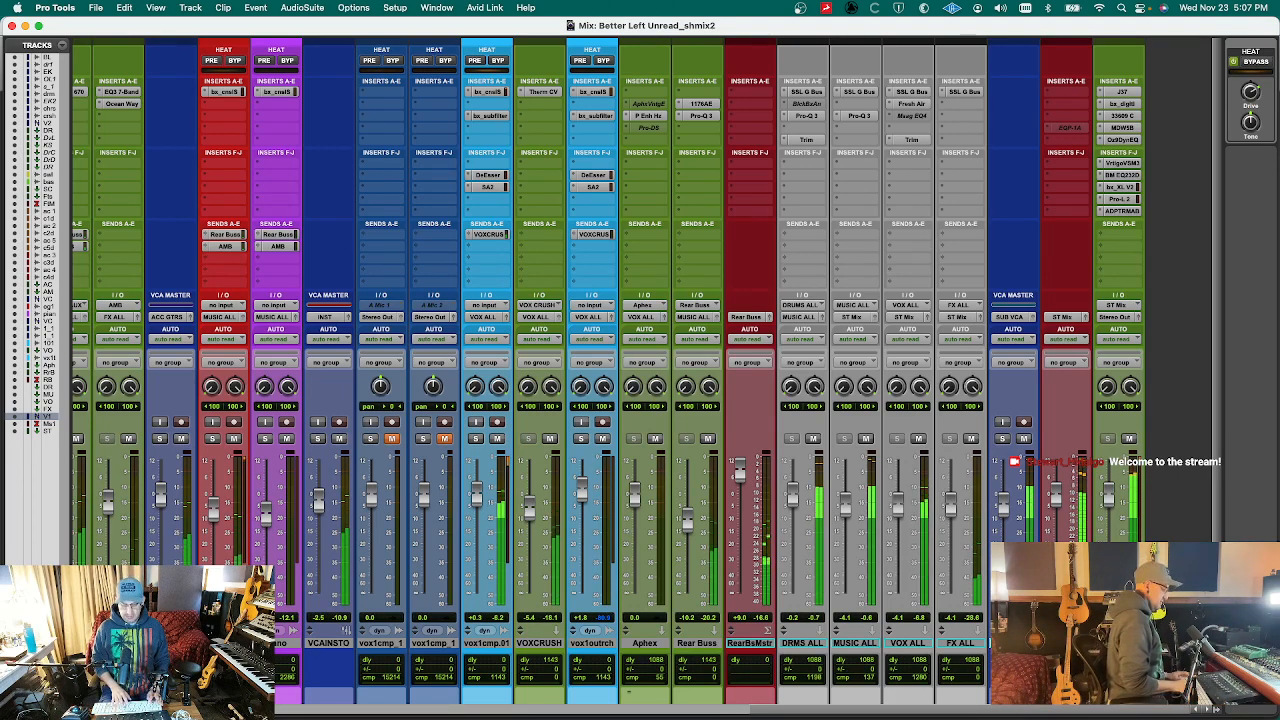
pyautogui.press('super+equal')
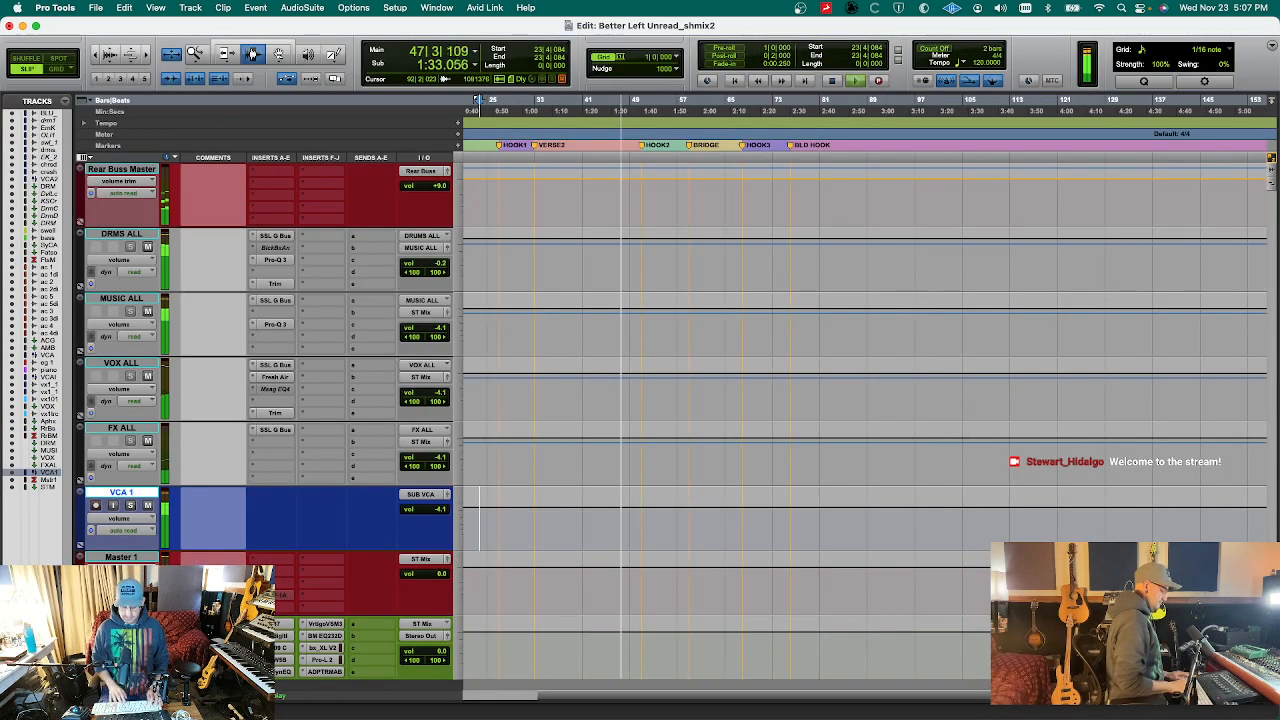
pyautogui.press('super+equal')
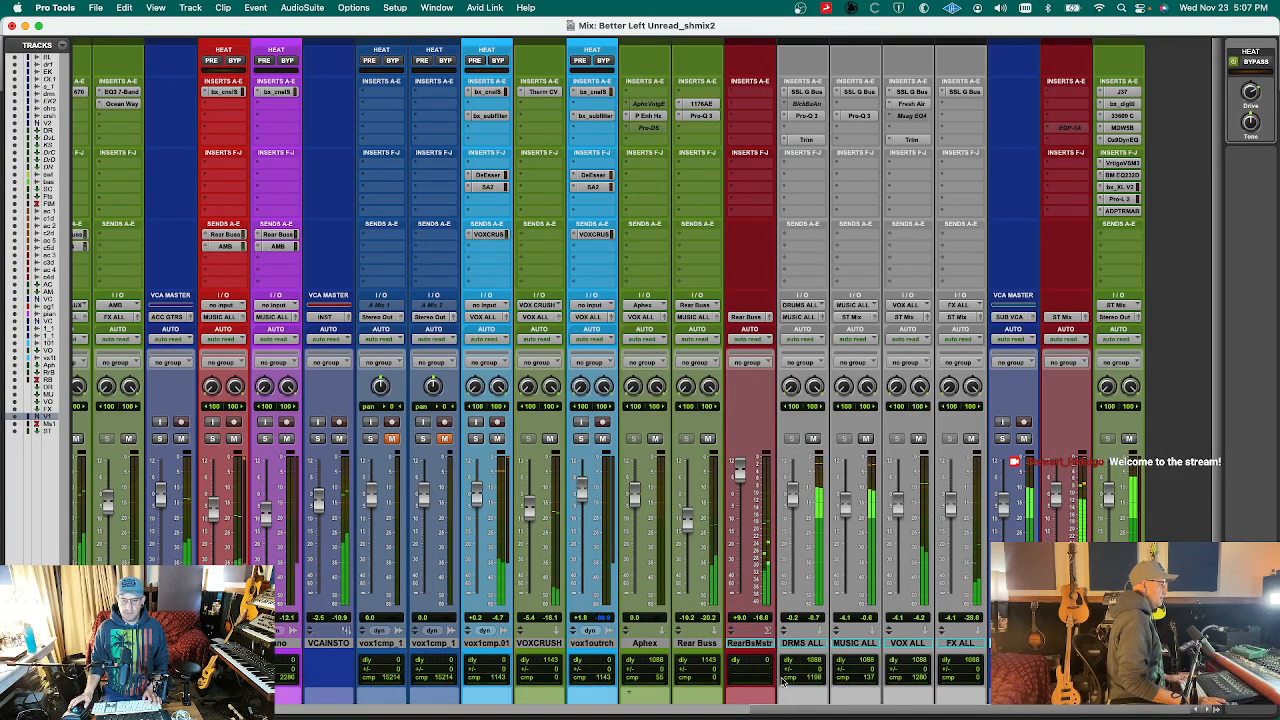
# - Solo the drums track and insert the stereo Plugin Alliance bx_subfilter in its fourth insert slot
pyautogui.moveTo(785, 709); pyautogui.dragTo(143, 709)
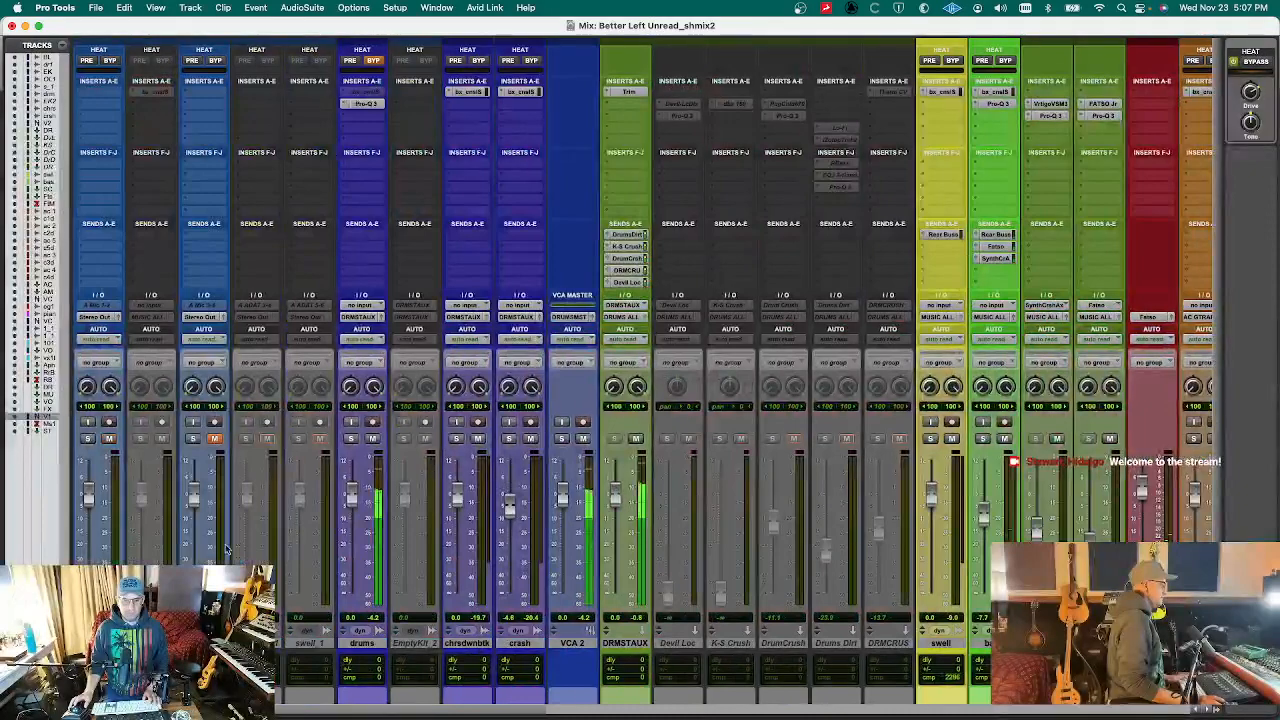
pyautogui.click(351, 439)
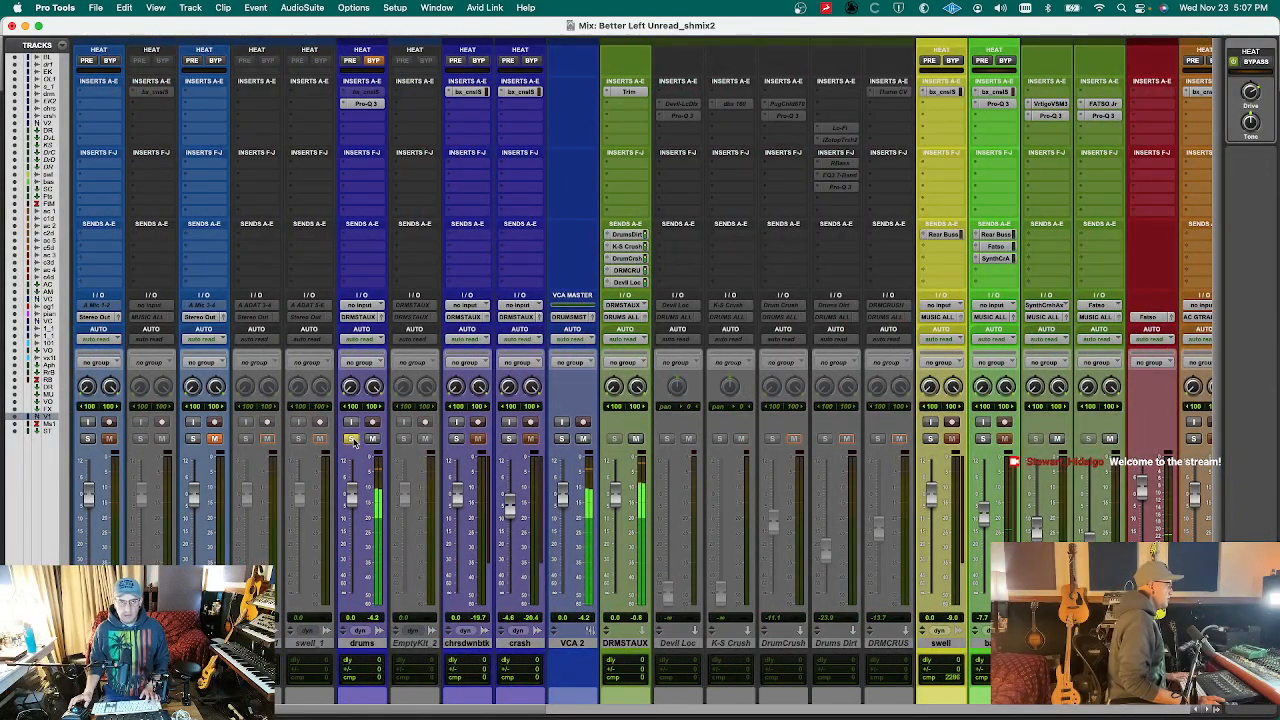
pyautogui.click(368, 133)
pyautogui.moveTo(429, 128)
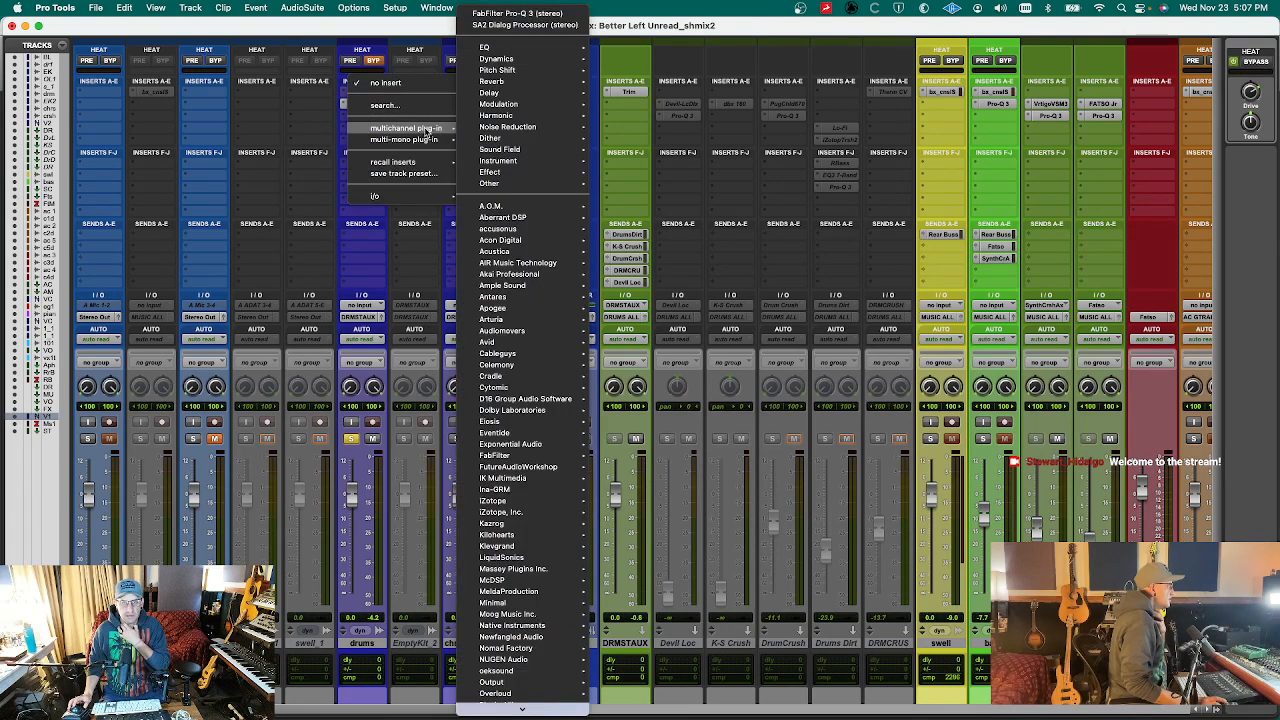
pyautogui.scroll(-10, 520, 285)
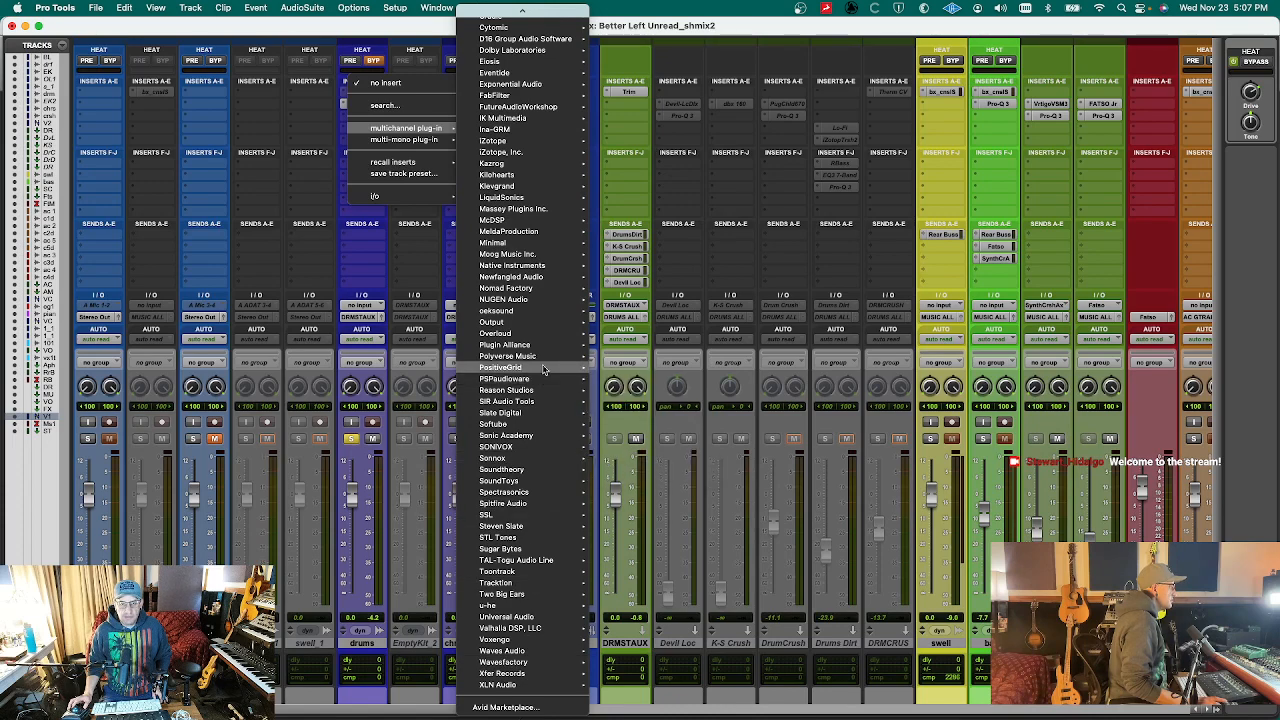
pyautogui.moveTo(560, 346)
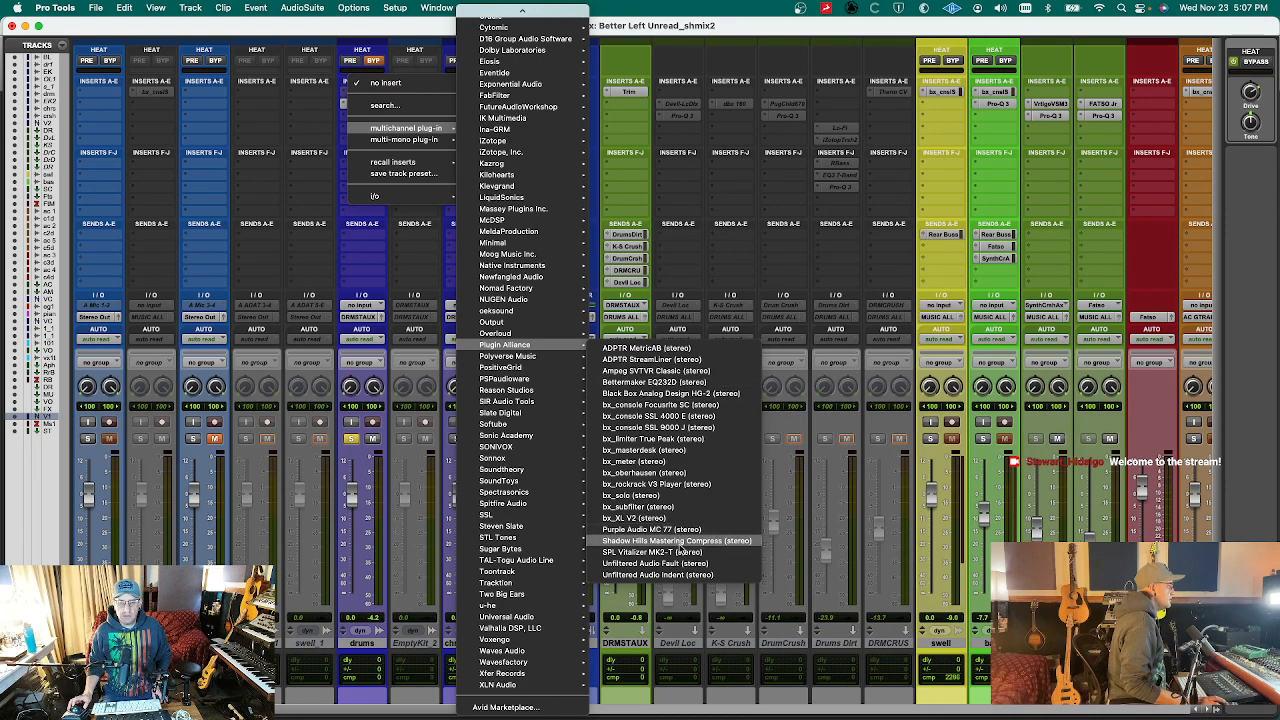
pyautogui.click(678, 507)
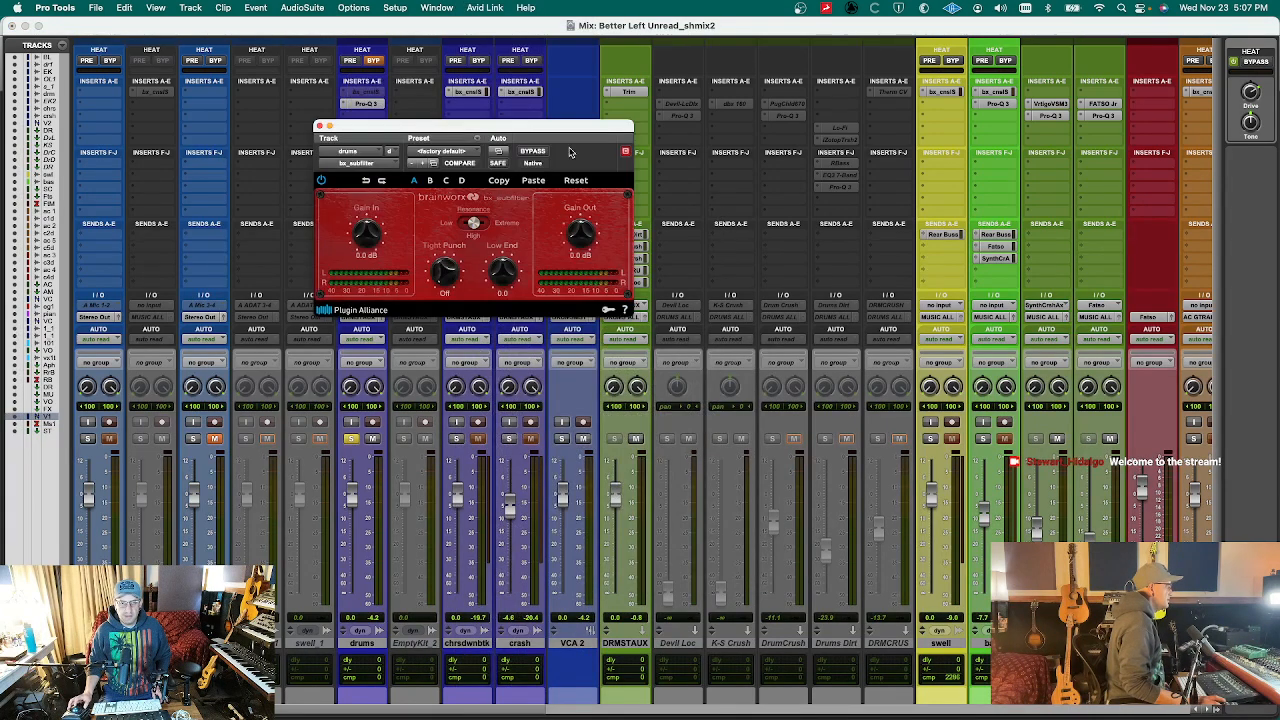
# - Load the 02 Bass Drum Tight preset in the drums track's bx_subfilter and compare it with bypass
pyautogui.click(438, 151)
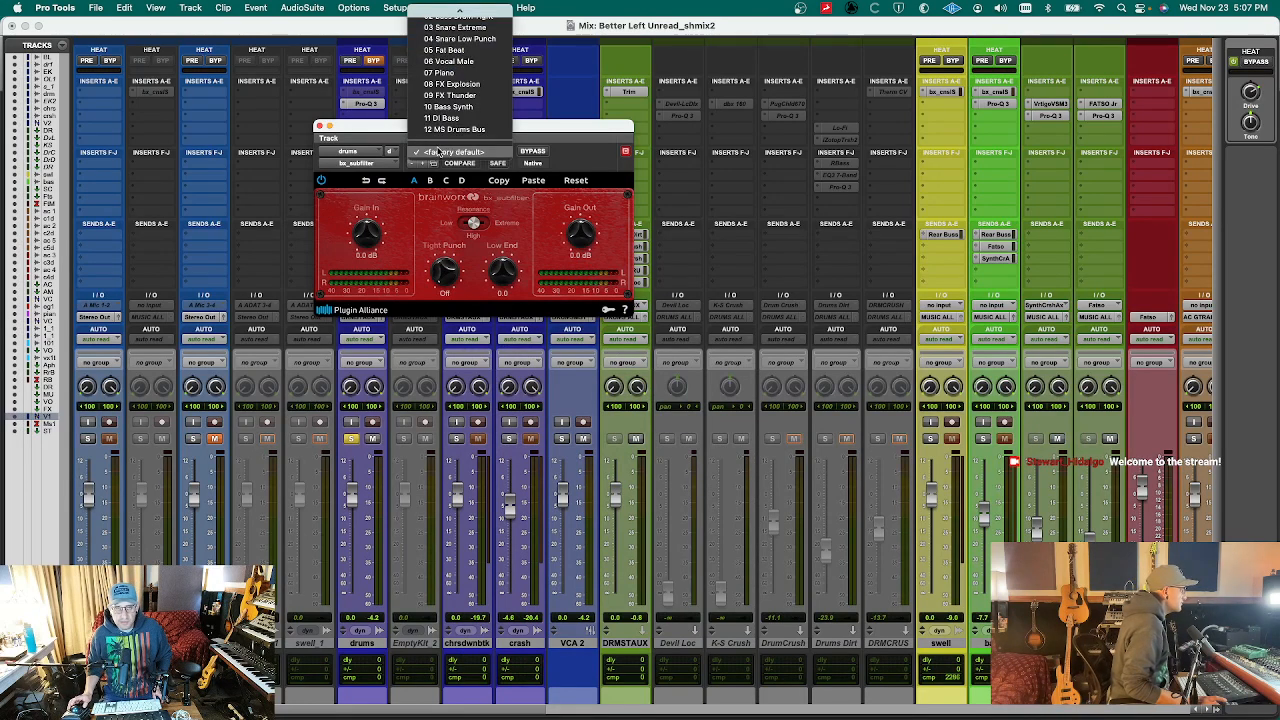
pyautogui.scroll(2, 466, 129)
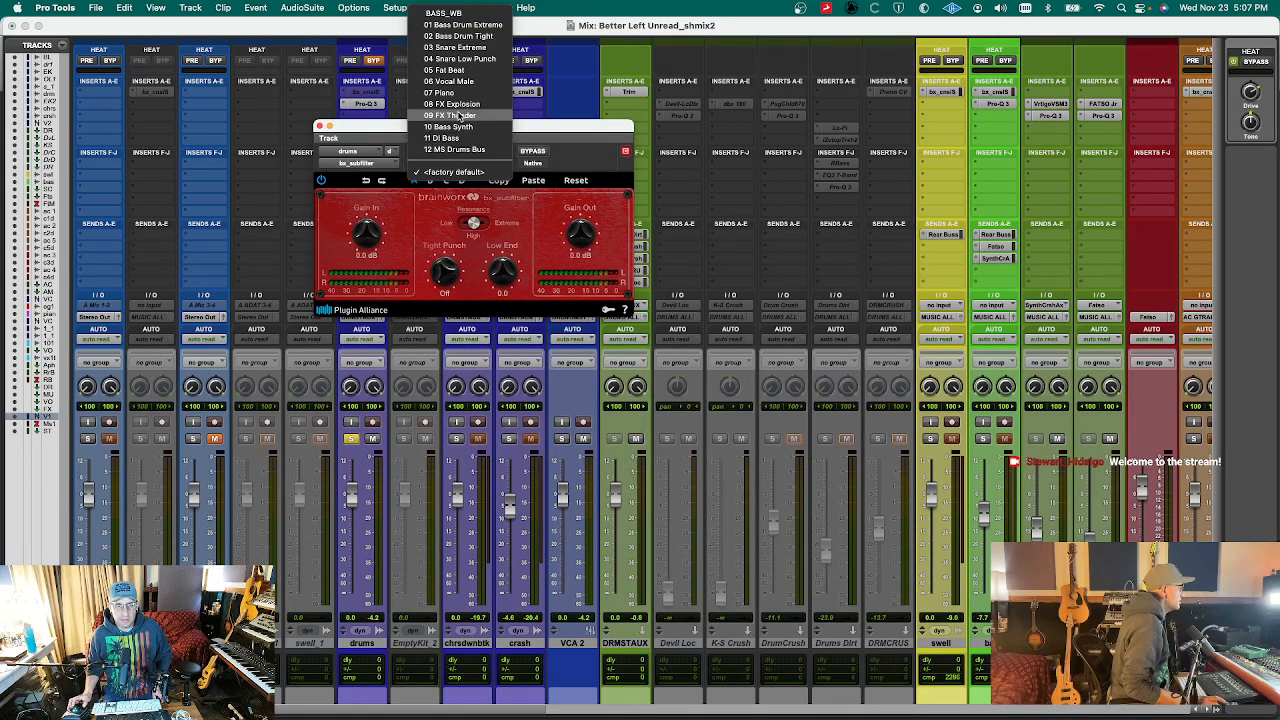
pyautogui.click(492, 38)
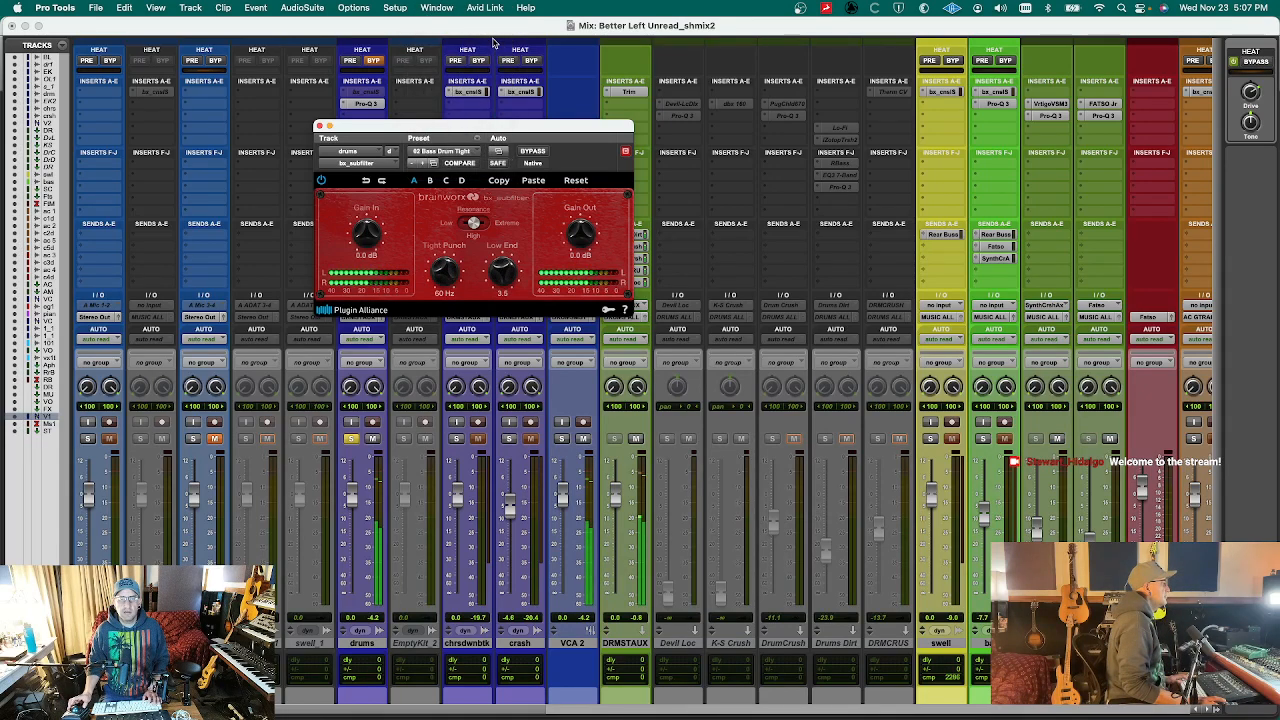
pyautogui.click(533, 150)
pyautogui.click(533, 150)
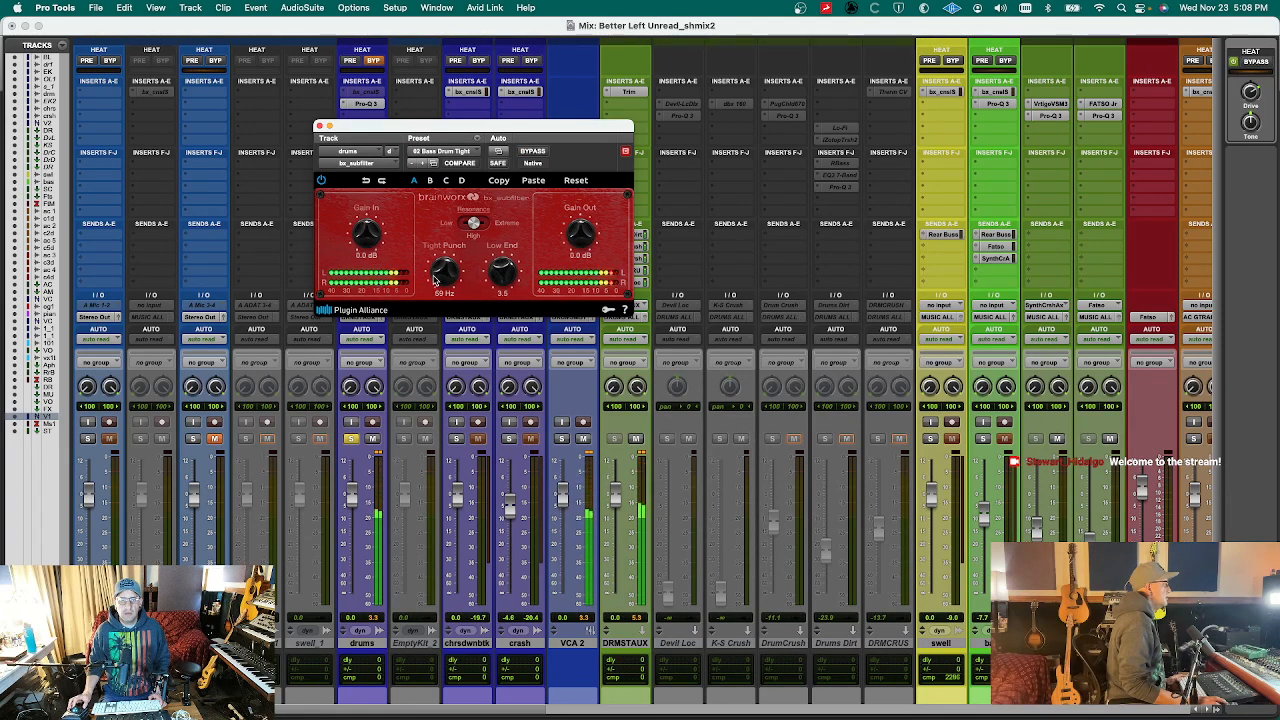
# - Try the bx_subfilter with Tight Punch at 54 Hz, Low End at -3.1 and Gain Out at -4.2 dB, comparing with bypass
pyautogui.moveTo(446, 273); pyautogui.dragTo(446, 280)
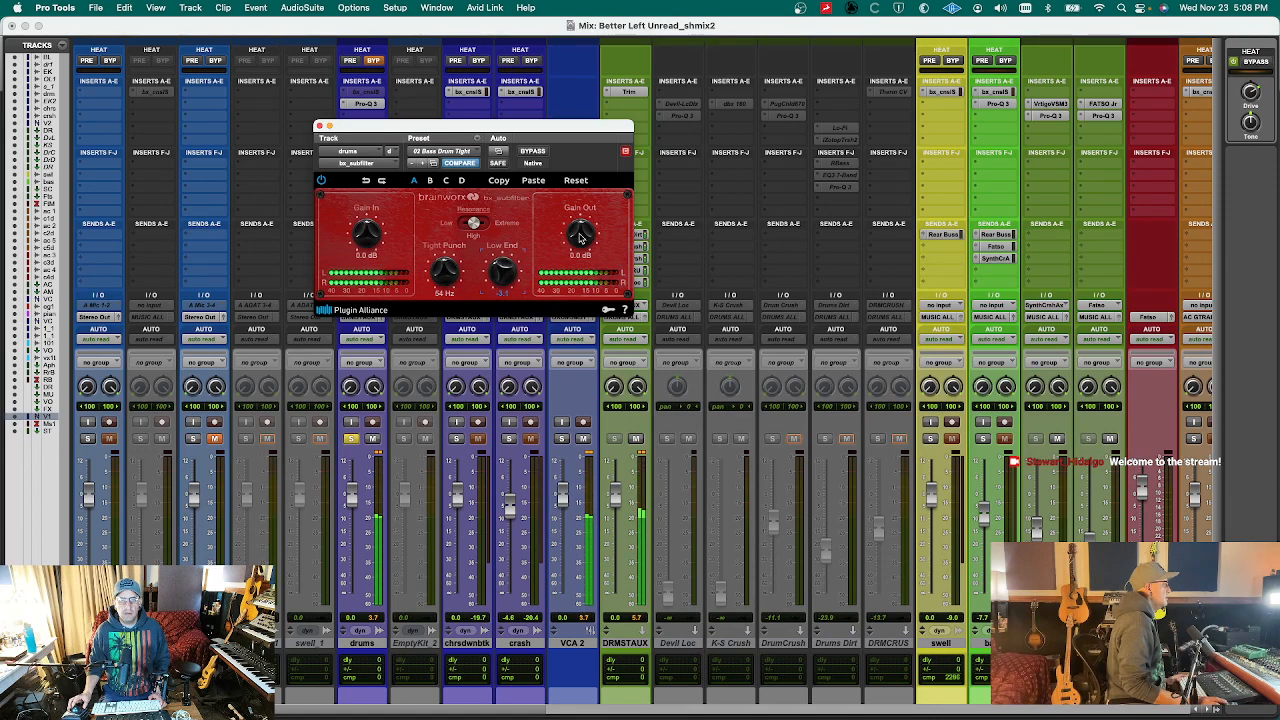
pyautogui.moveTo(579, 232); pyautogui.dragTo(579, 241)
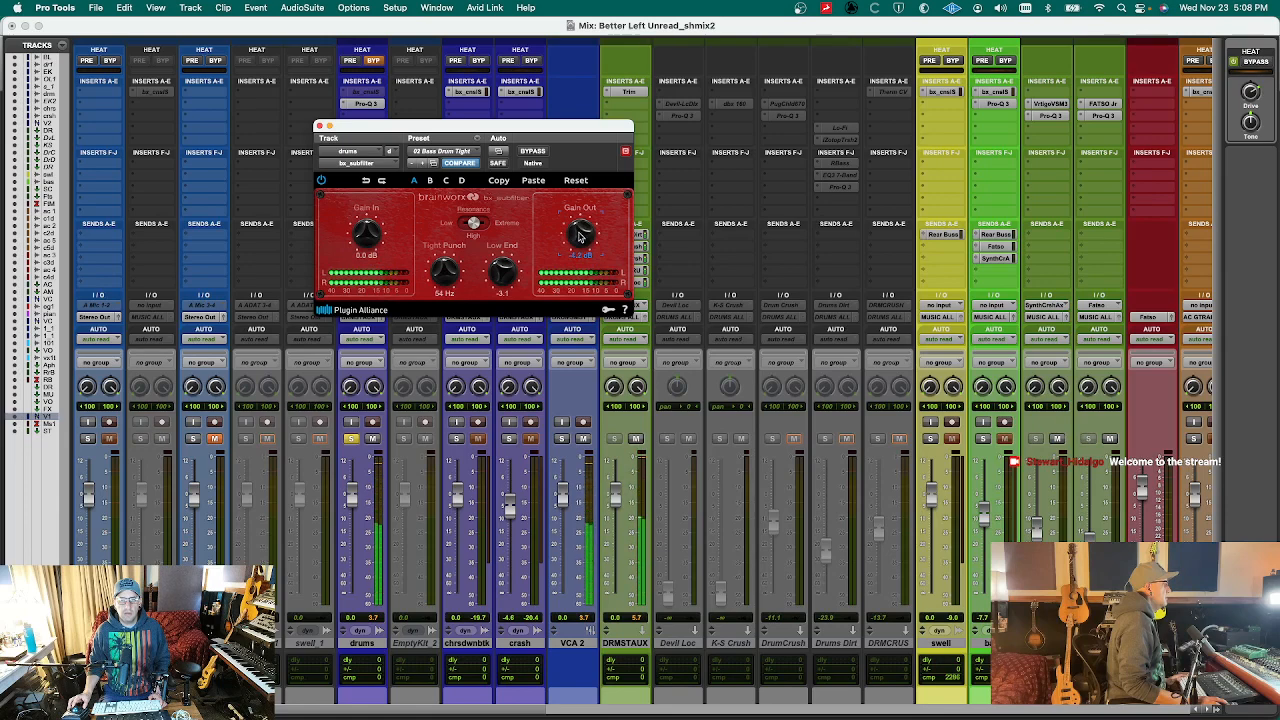
pyautogui.click(535, 151)
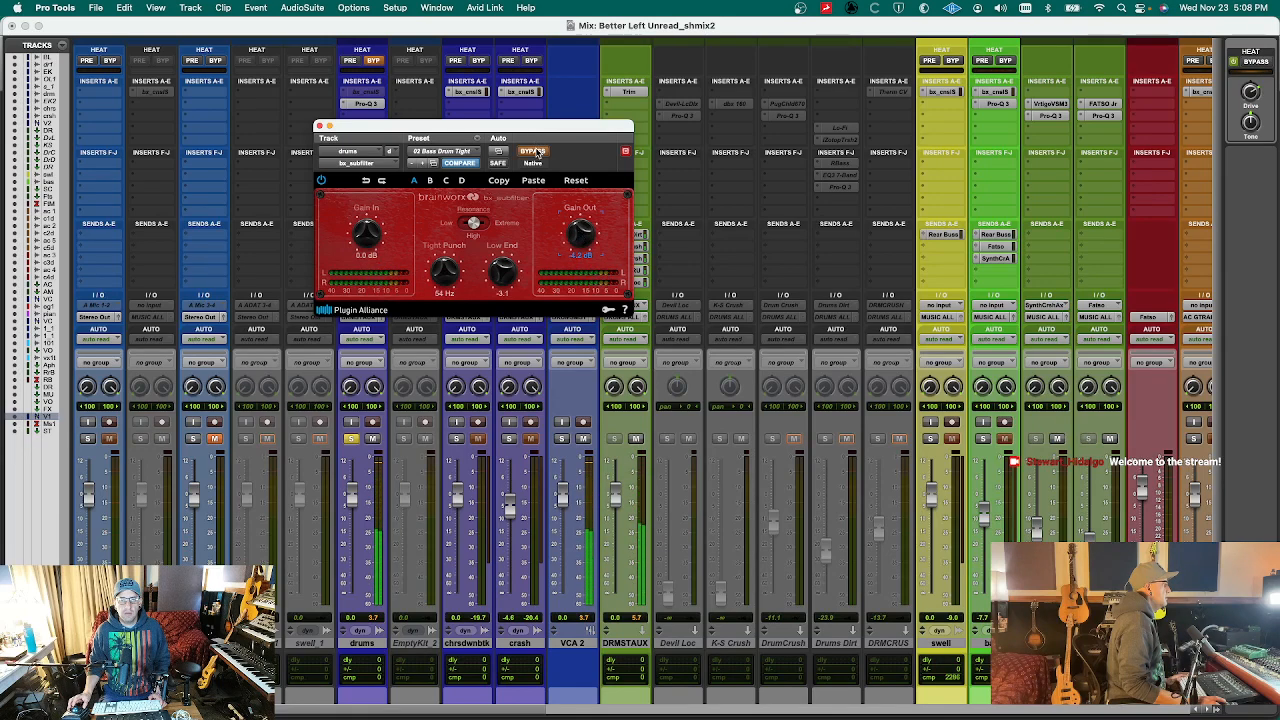
pyautogui.click(535, 151)
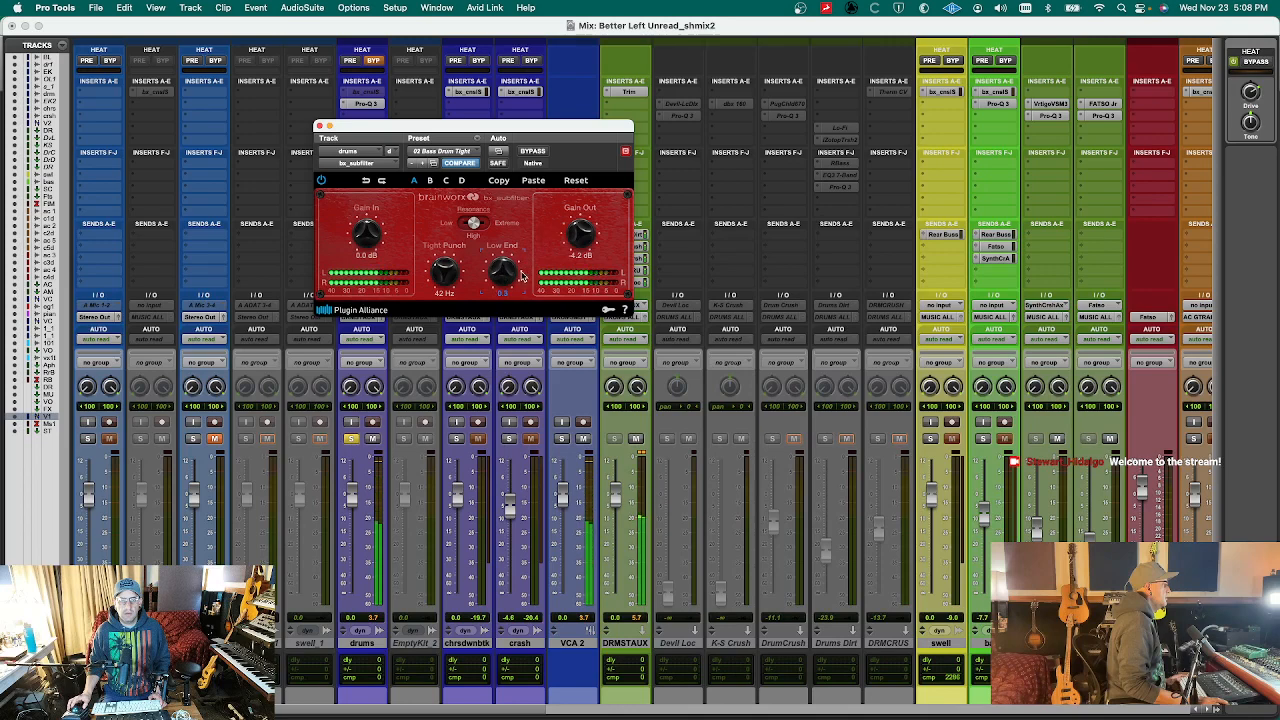
# - Set the bx_subfilter's Low End to 2.9, Tight Punch to 41 Hz and Resonance to Low, and compare with bypass
pyautogui.moveTo(521, 277); pyautogui.dragTo(526, 266)
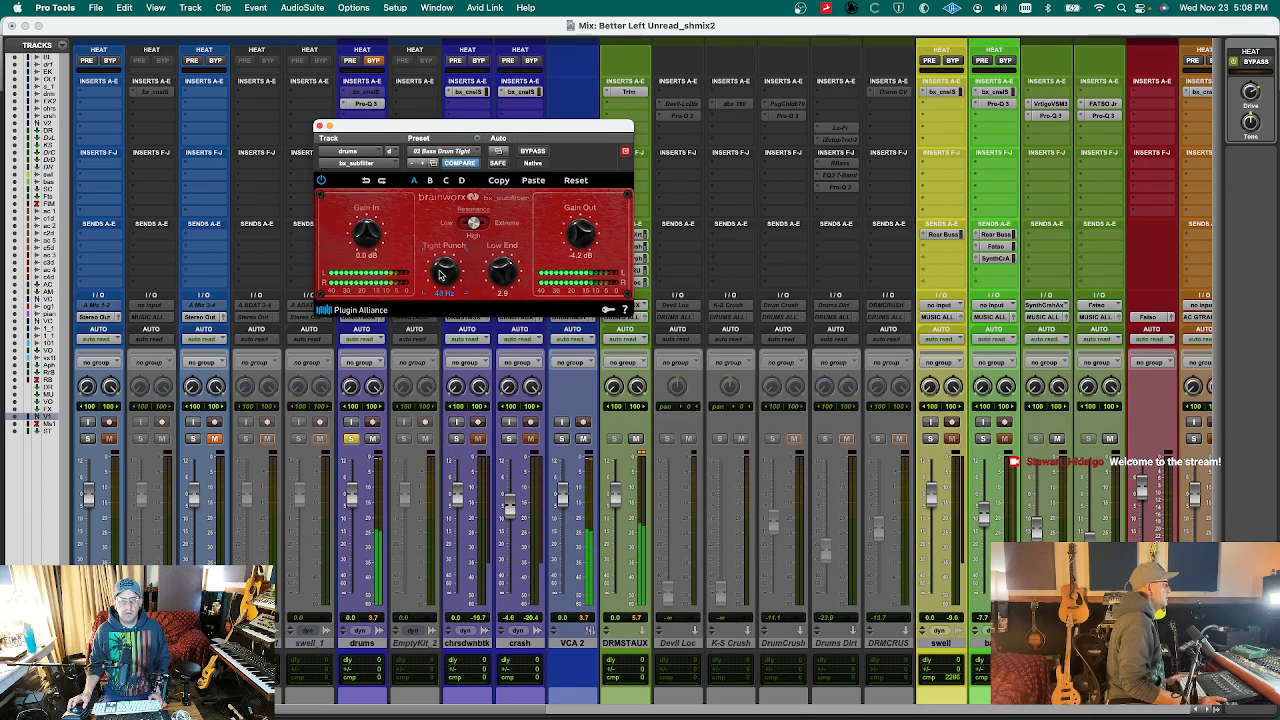
pyautogui.moveTo(440, 275); pyautogui.dragTo(440, 278)
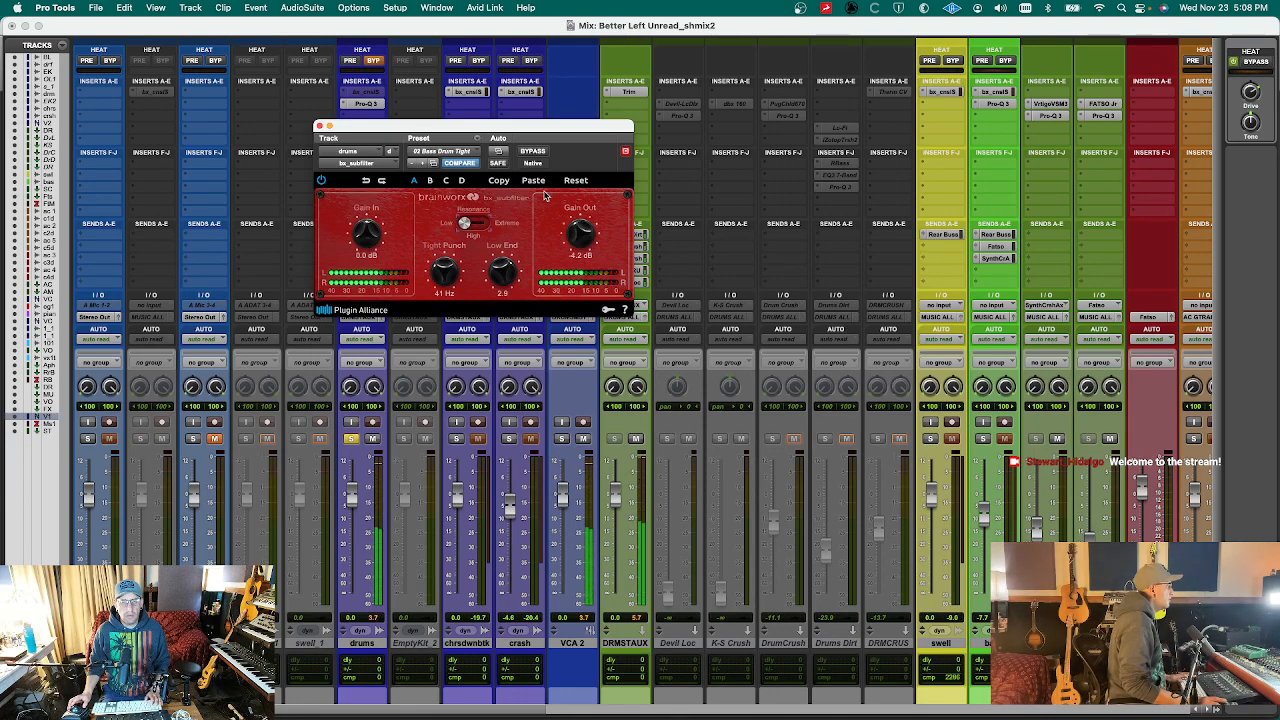
pyautogui.click(535, 153)
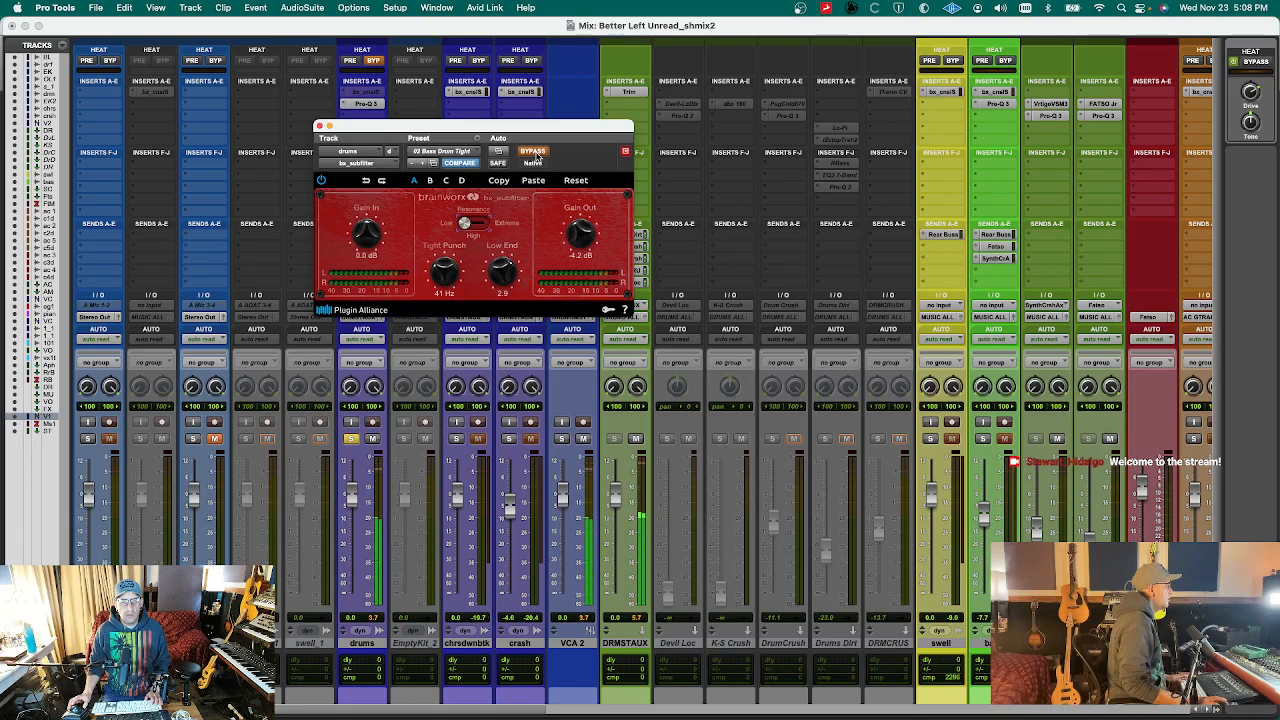
pyautogui.click(535, 153)
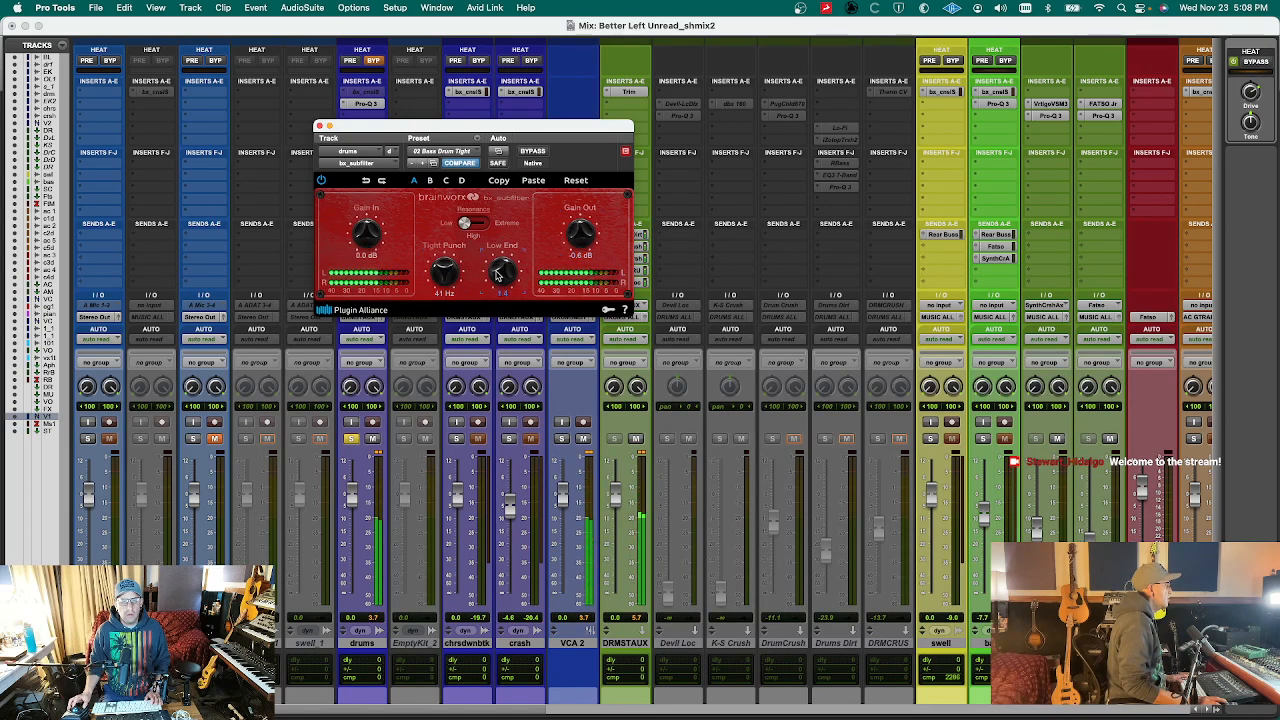
# - Set the bx_subfilter's Gain Out to -0.6 dB and Low End to about 0.9, comparing with bypass, and unsolo the drums track
pyautogui.moveTo(496, 270); pyautogui.dragTo(491, 263)
pyautogui.click(522, 152)
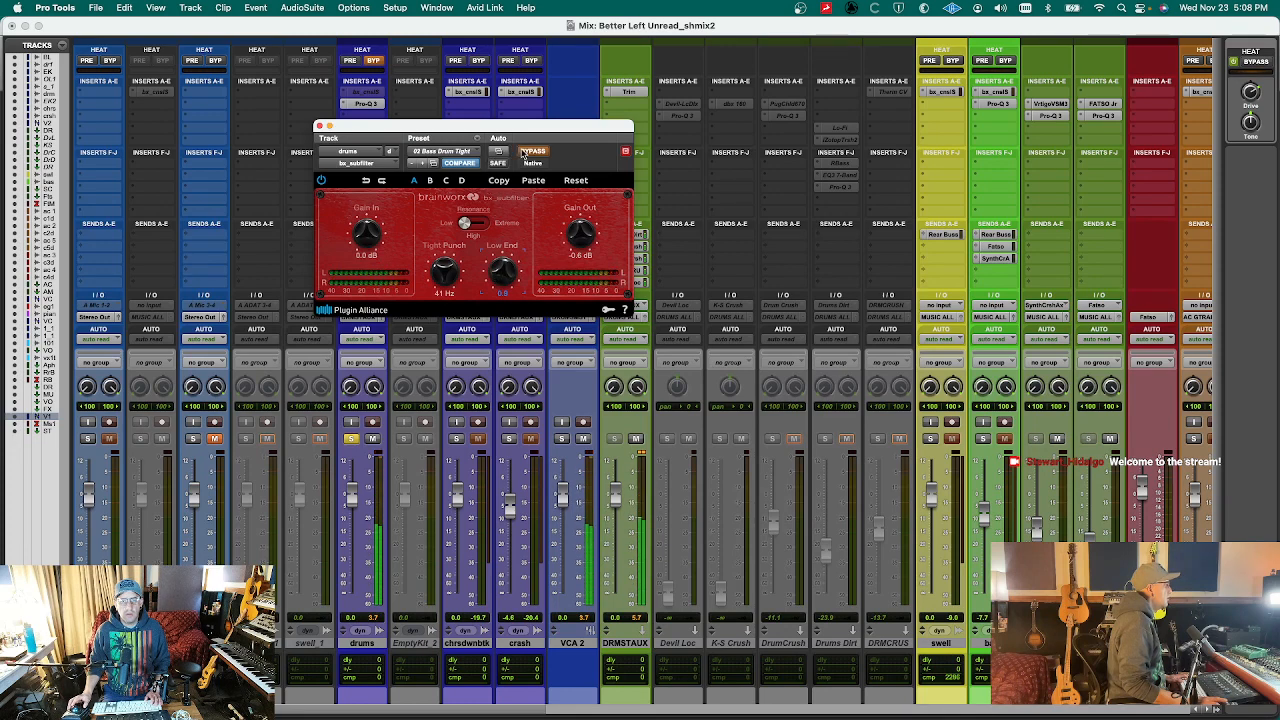
pyautogui.click(522, 152)
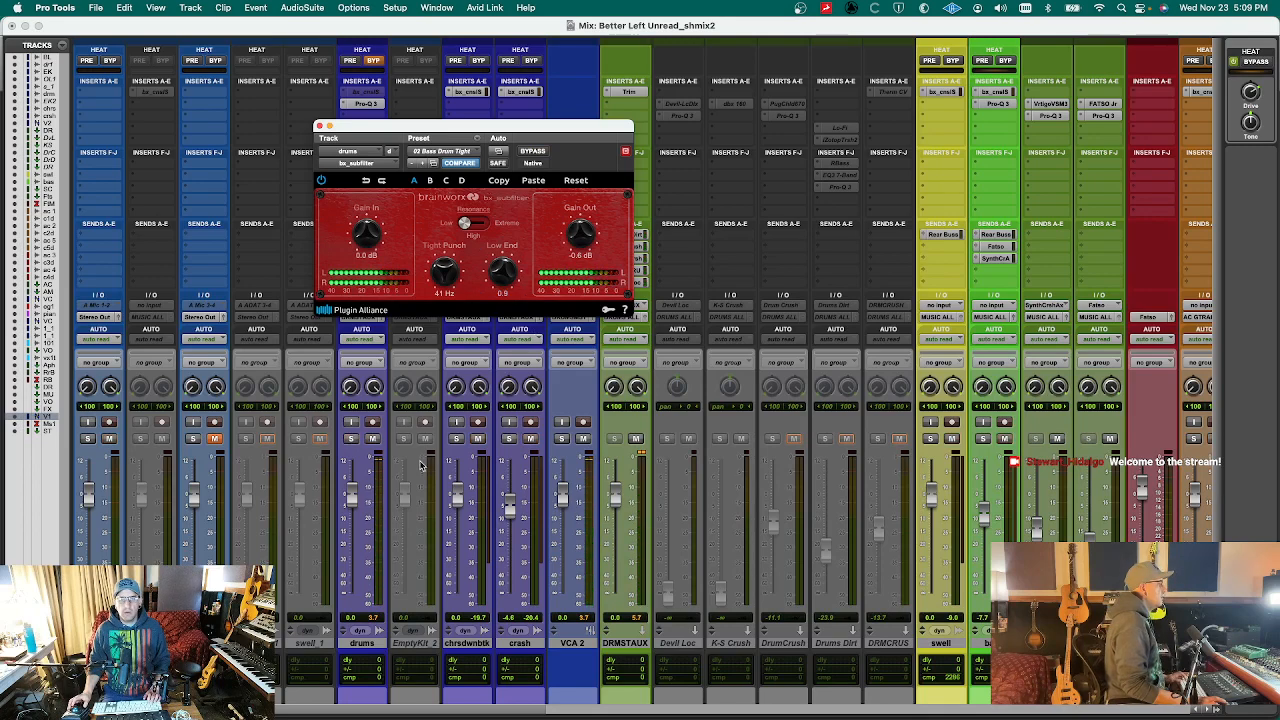
pyautogui.press('super+w')
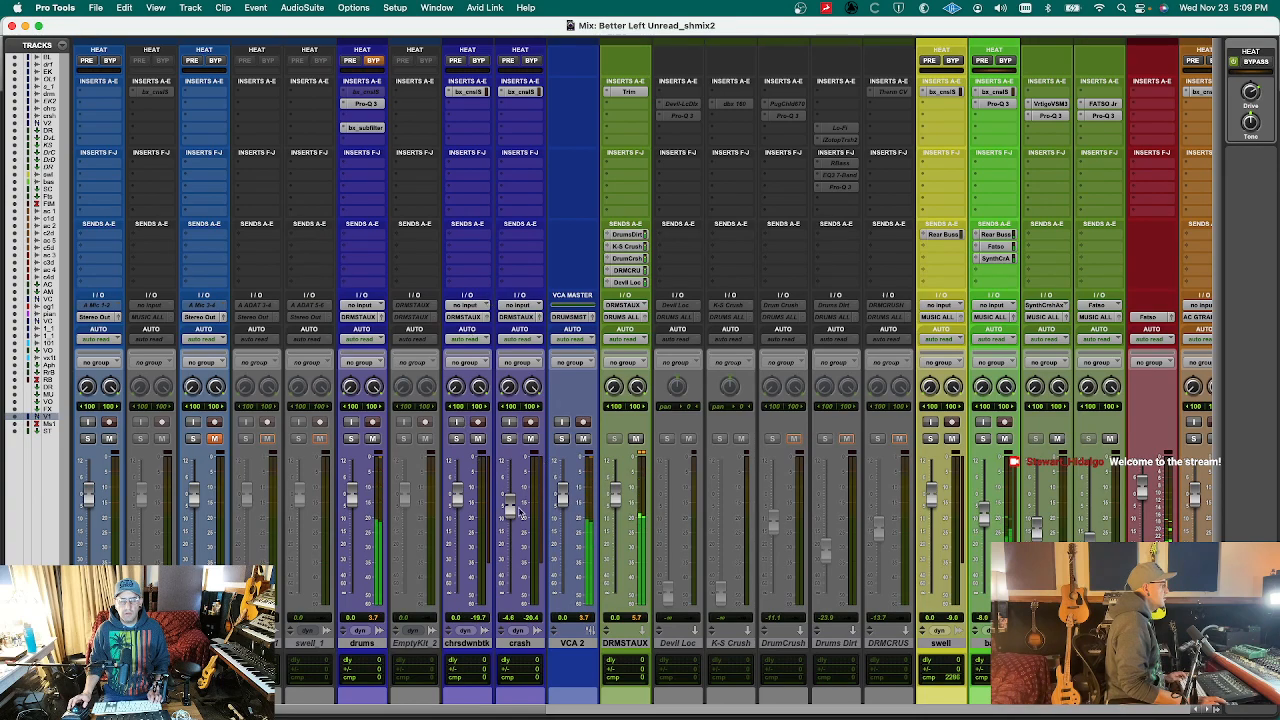
pyautogui.hscroll(10, 800, 500)
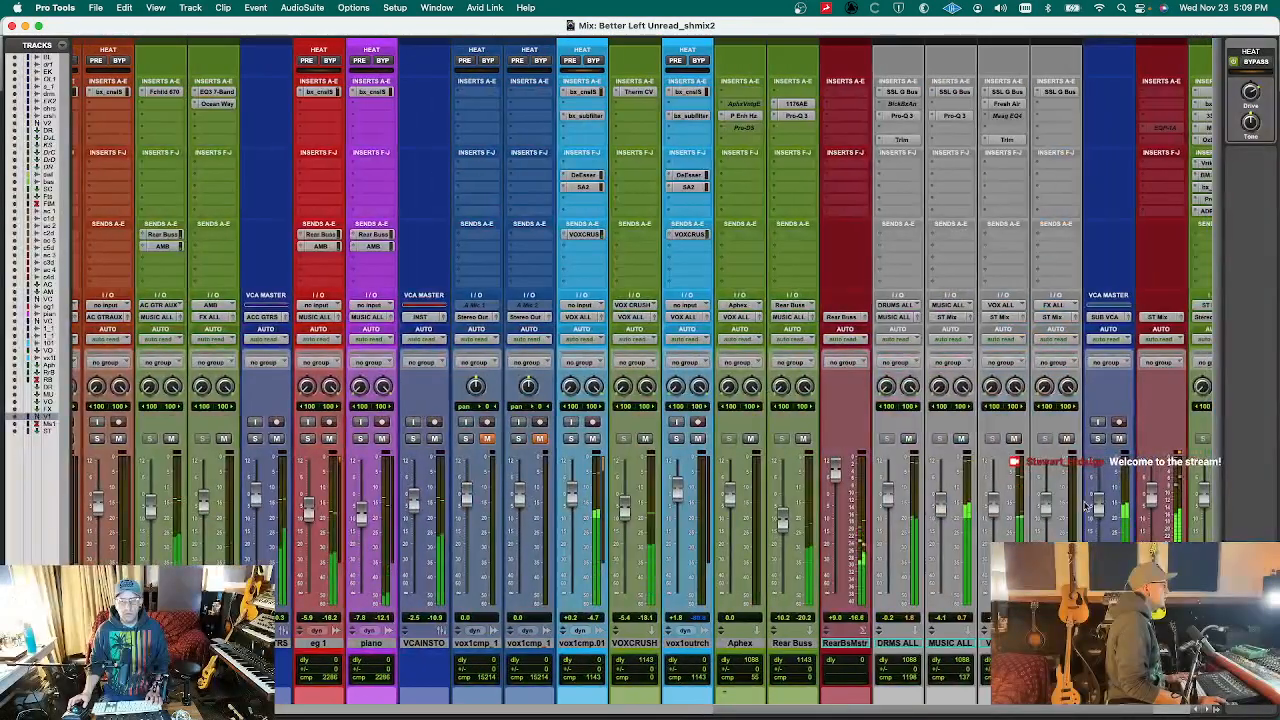
# - Check the SSL bus compressor on the DRMS ALL submix and lower its Trim gain to -1.9 dB
pyautogui.click(899, 92)
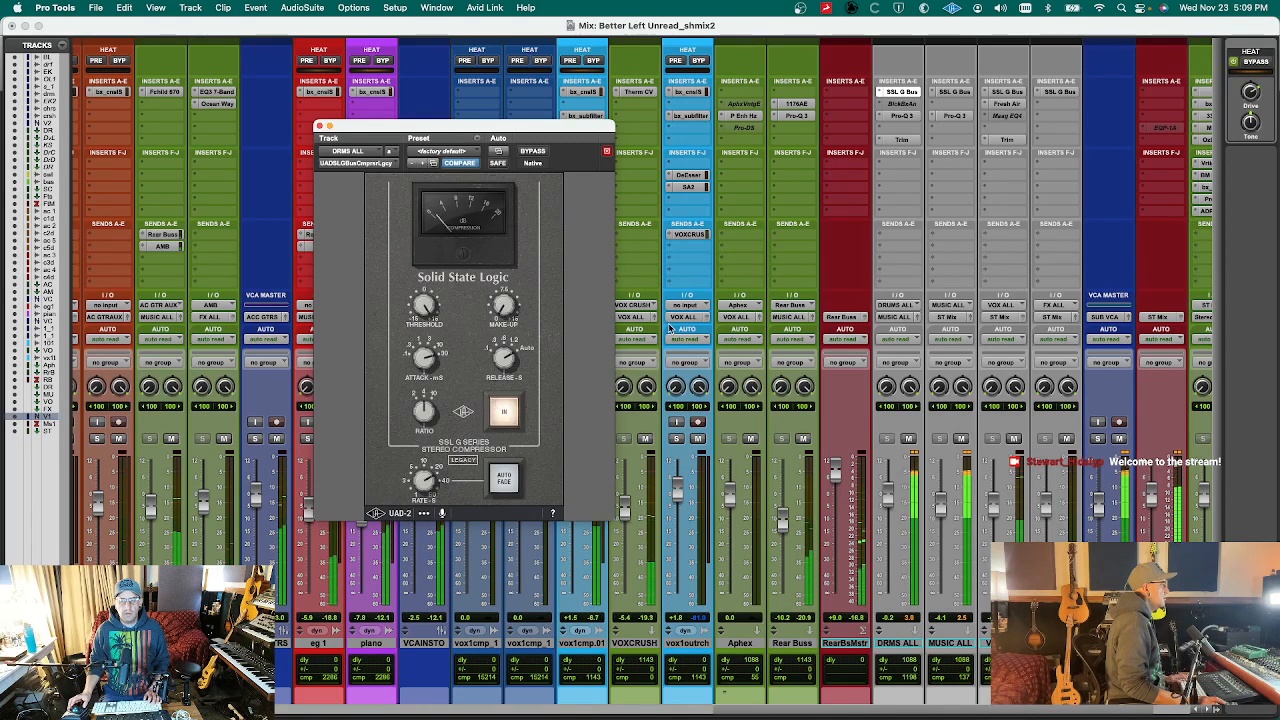
pyautogui.click(902, 139)
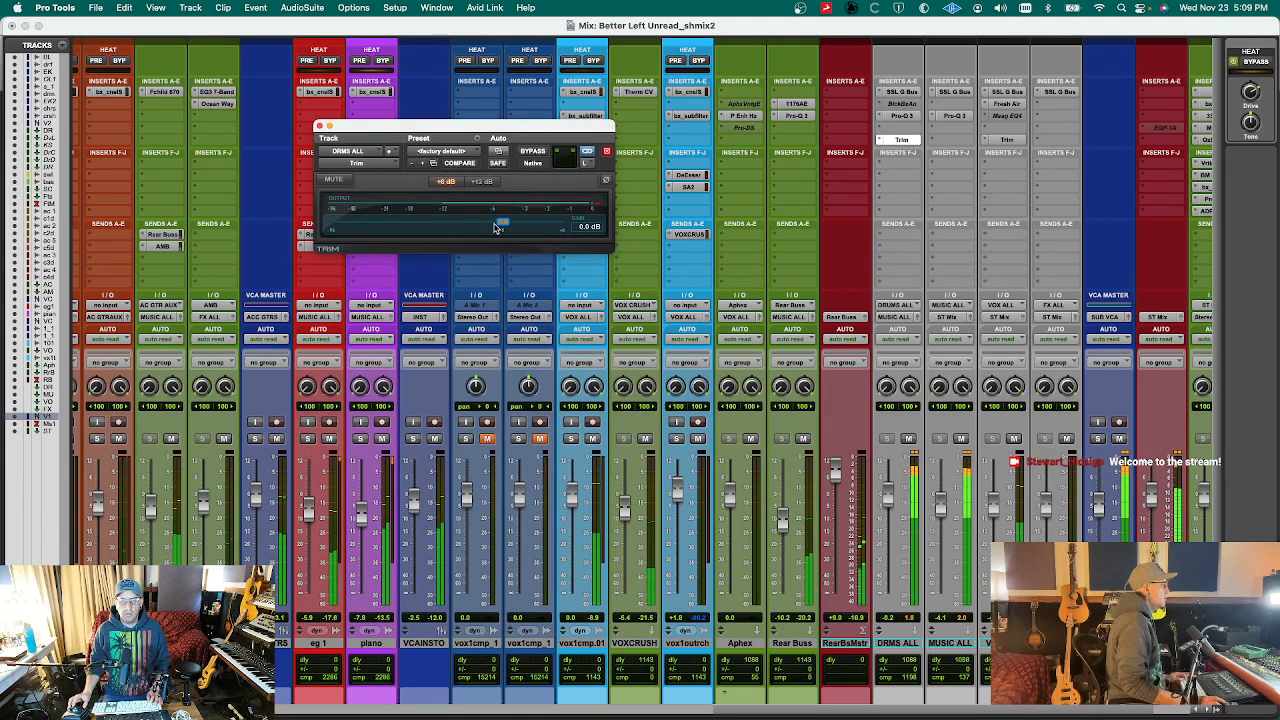
pyautogui.moveTo(494, 227); pyautogui.dragTo(489, 227)
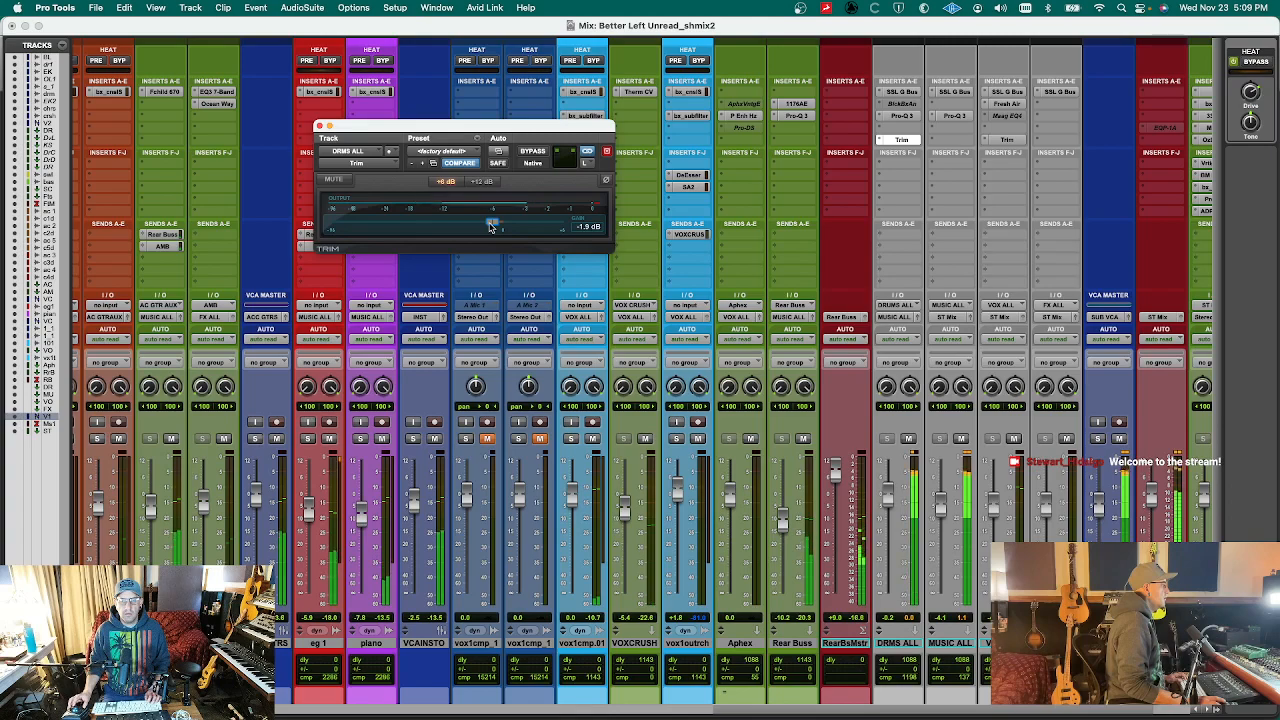
pyautogui.press('super+w')
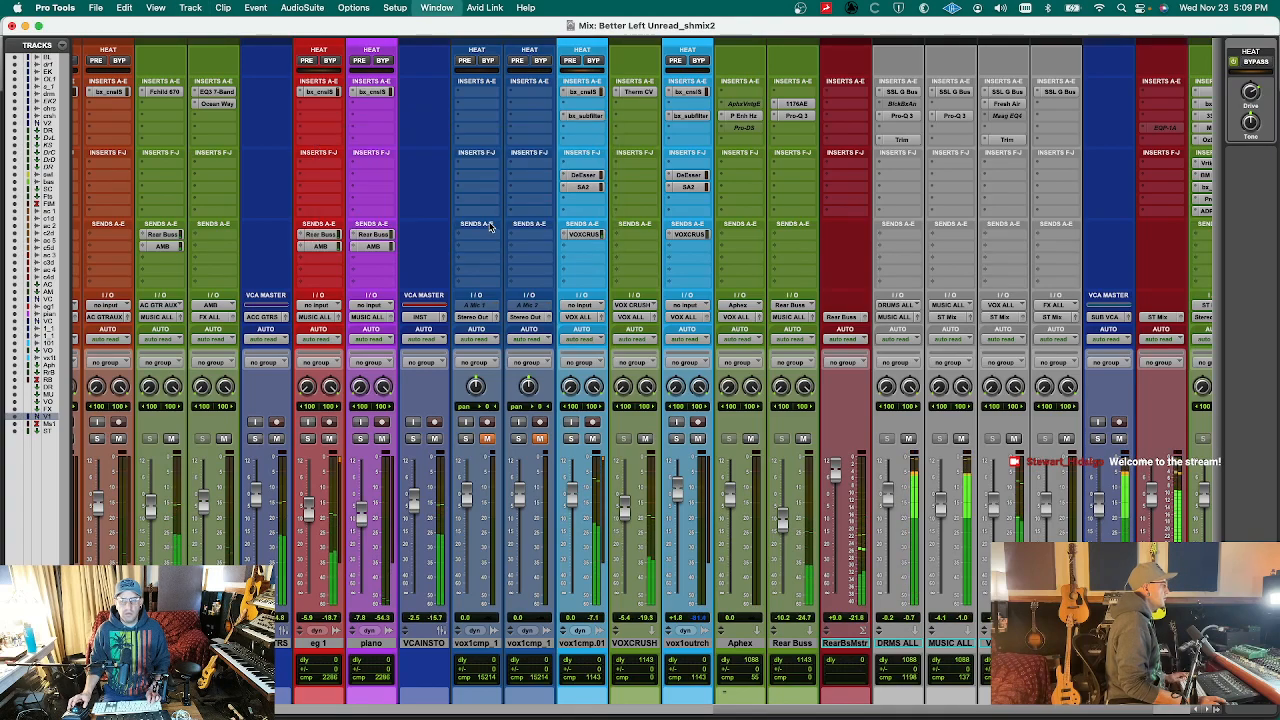
# - Make the bx_subfilter on the drums track inactive and activate the Trim on DRMSTAUX
pyautogui.hscroll(-10, 489, 227)
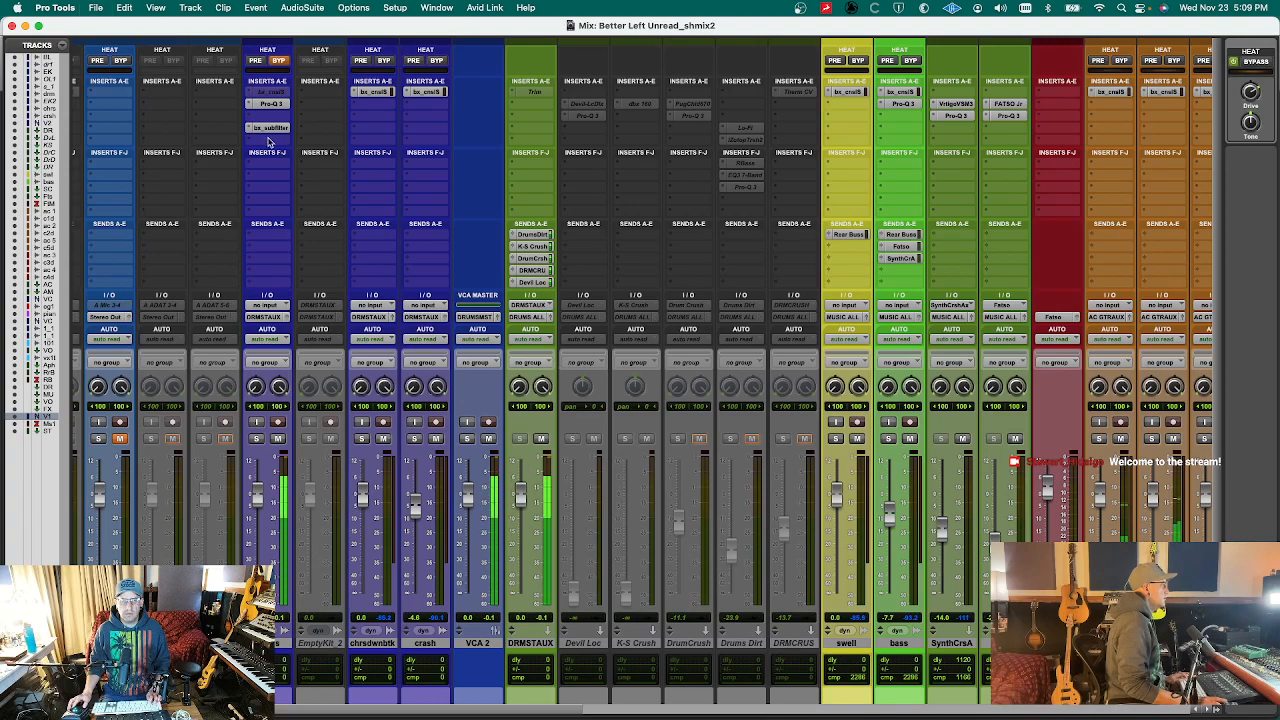
pyautogui.keyDown('ctrl'); pyautogui.keyDown('super'); pyautogui.click(266, 129); pyautogui.keyUp('super'); pyautogui.keyUp('ctrl')
pyautogui.keyDown('ctrl'); pyautogui.keyDown('super'); pyautogui.click(533, 93); pyautogui.keyUp('super'); pyautogui.keyUp('ctrl')
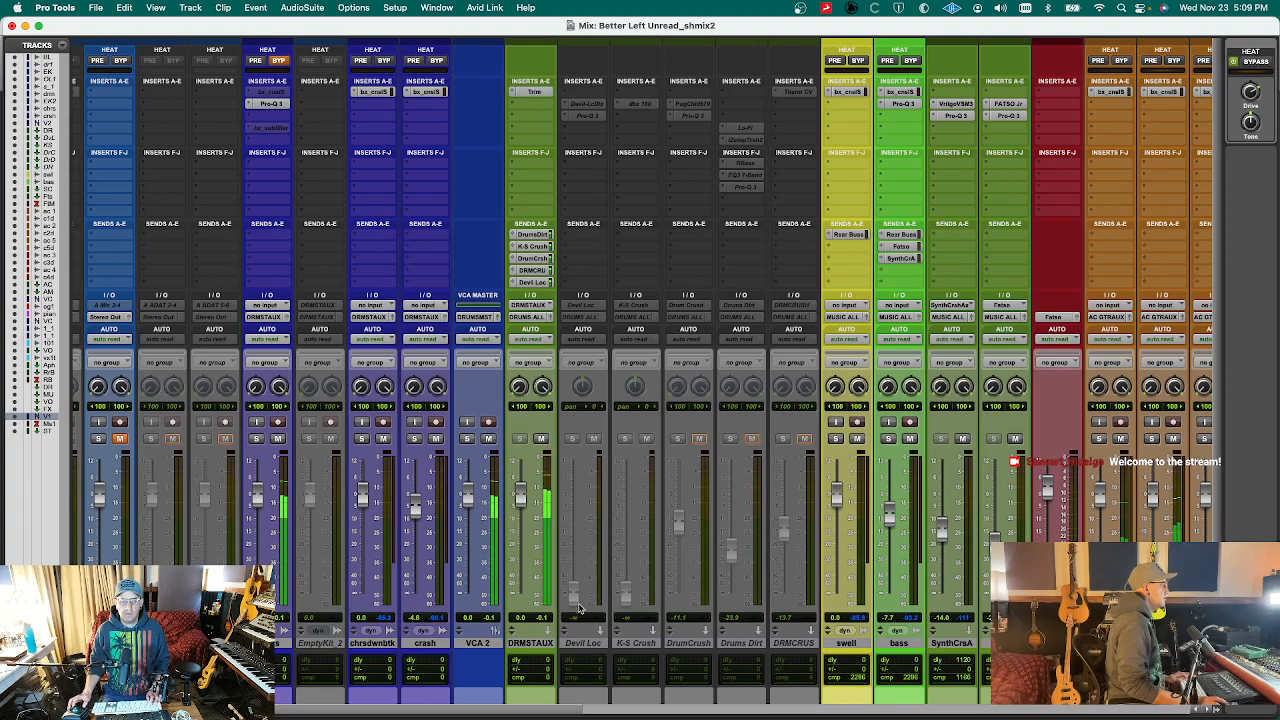
# - Reset the Trim gain on the DRMS ALL submix to its default
pyautogui.moveTo(553, 710); pyautogui.dragTo(1162, 716)
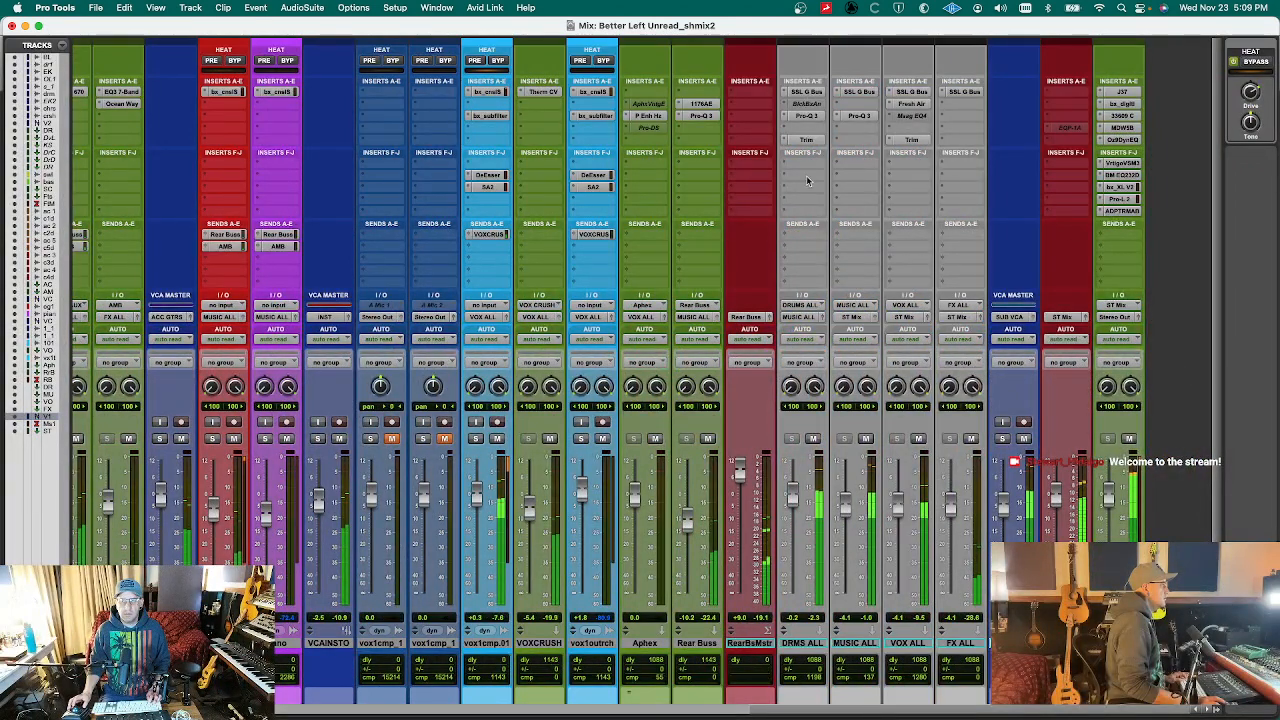
pyautogui.click(806, 139)
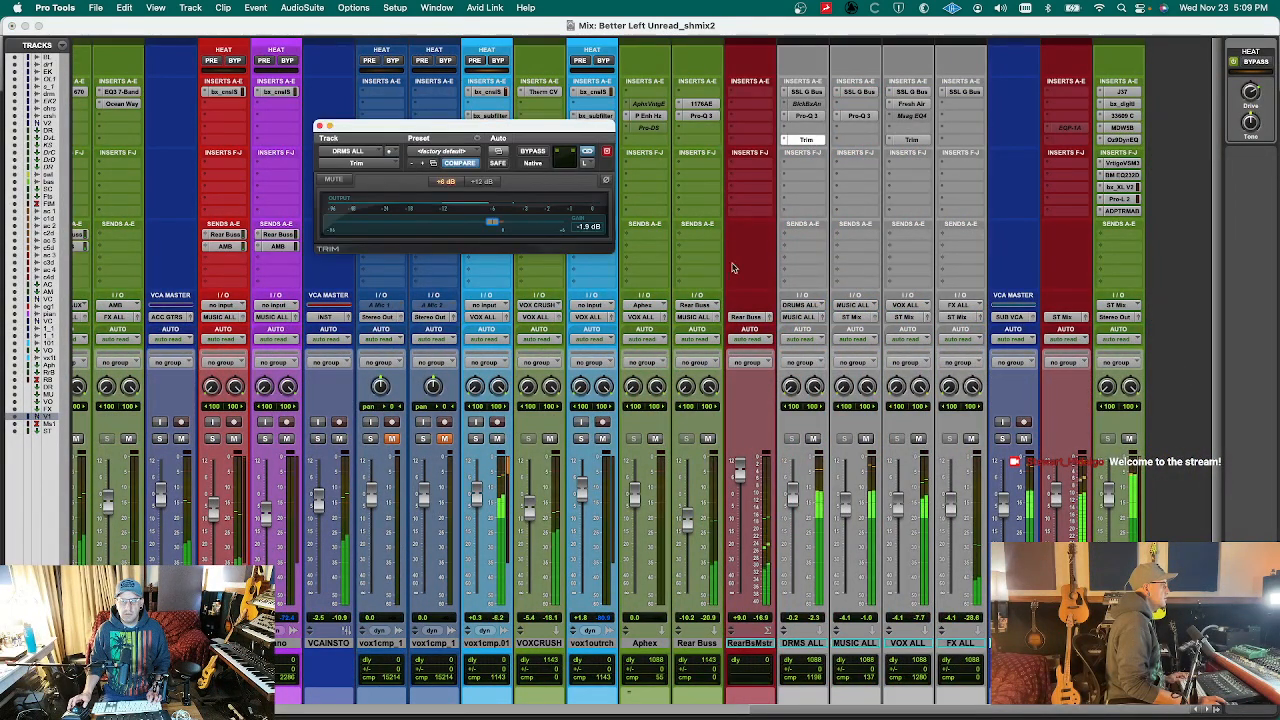
pyautogui.keyDown('alt'); pyautogui.click(497, 224); pyautogui.keyUp('alt')
pyautogui.press('super+w')
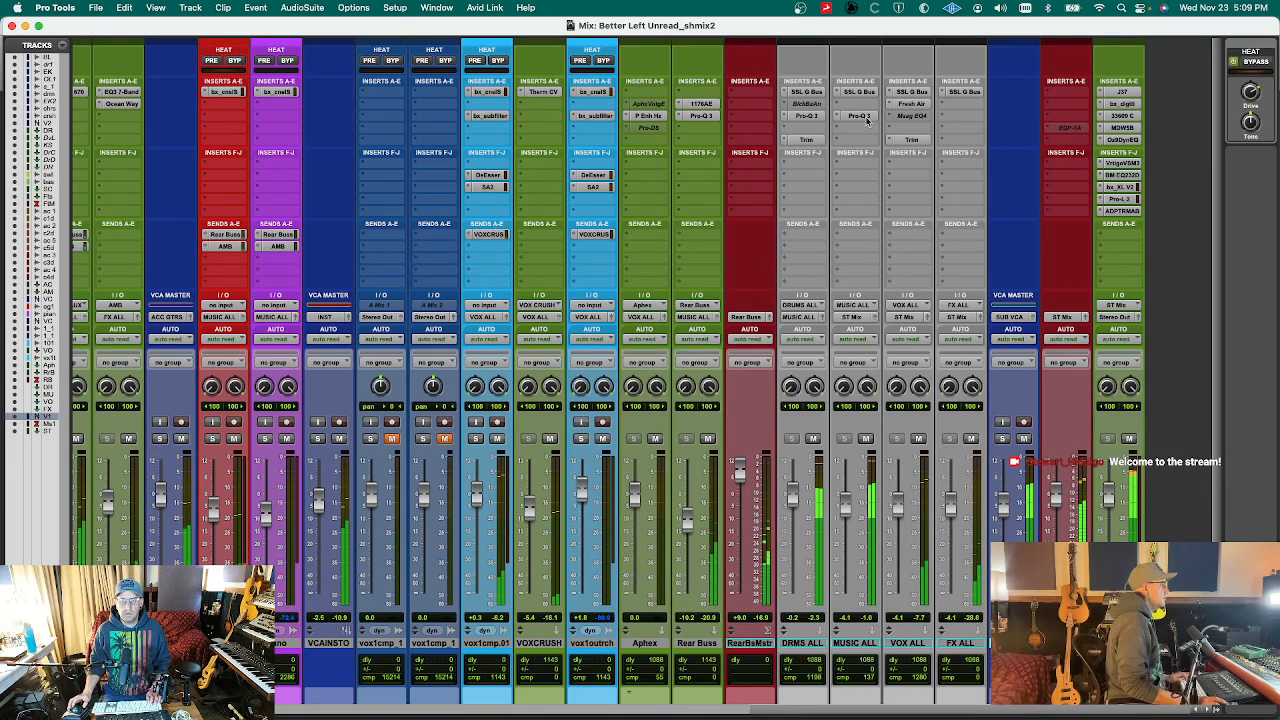
# - Insert the UAD Helios Type 69 Legacy (stereo) EQ below the bx_subfilter on the drums track and toggle playback
pyautogui.moveTo(919, 708); pyautogui.dragTo(270, 708)
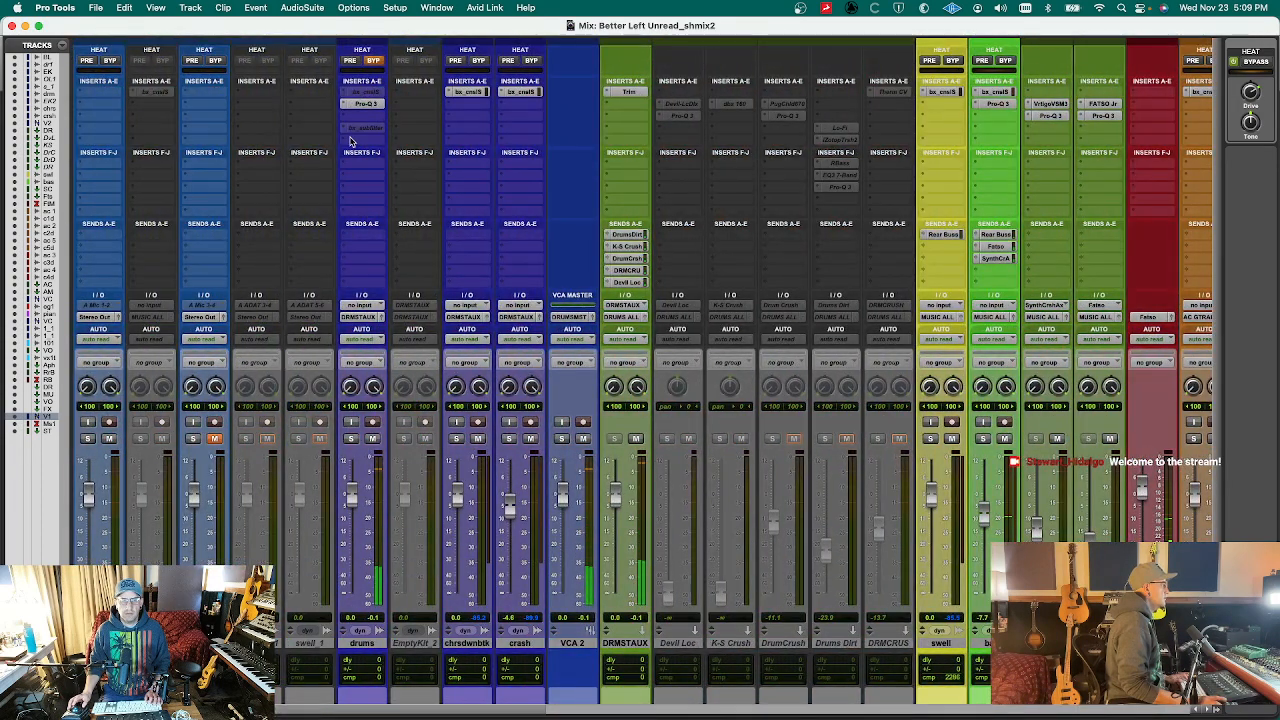
pyautogui.click(360, 92)
pyautogui.click(383, 118)
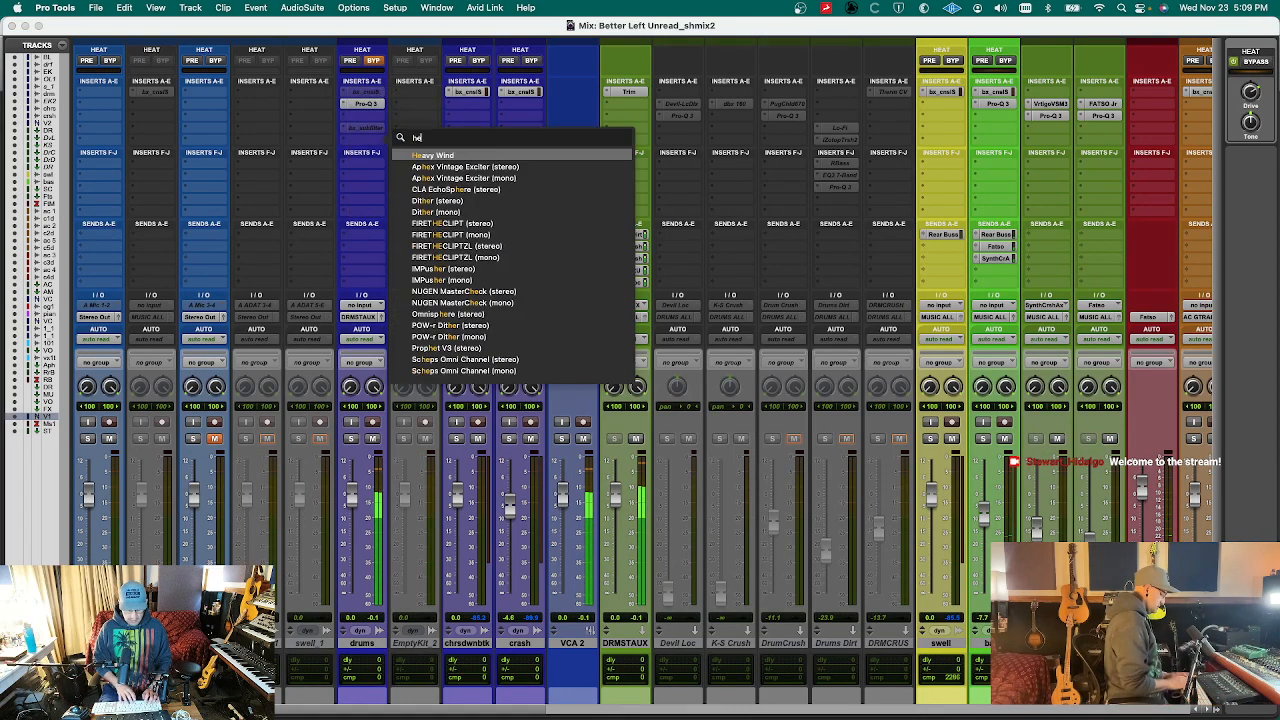
pyautogui.write('helios')
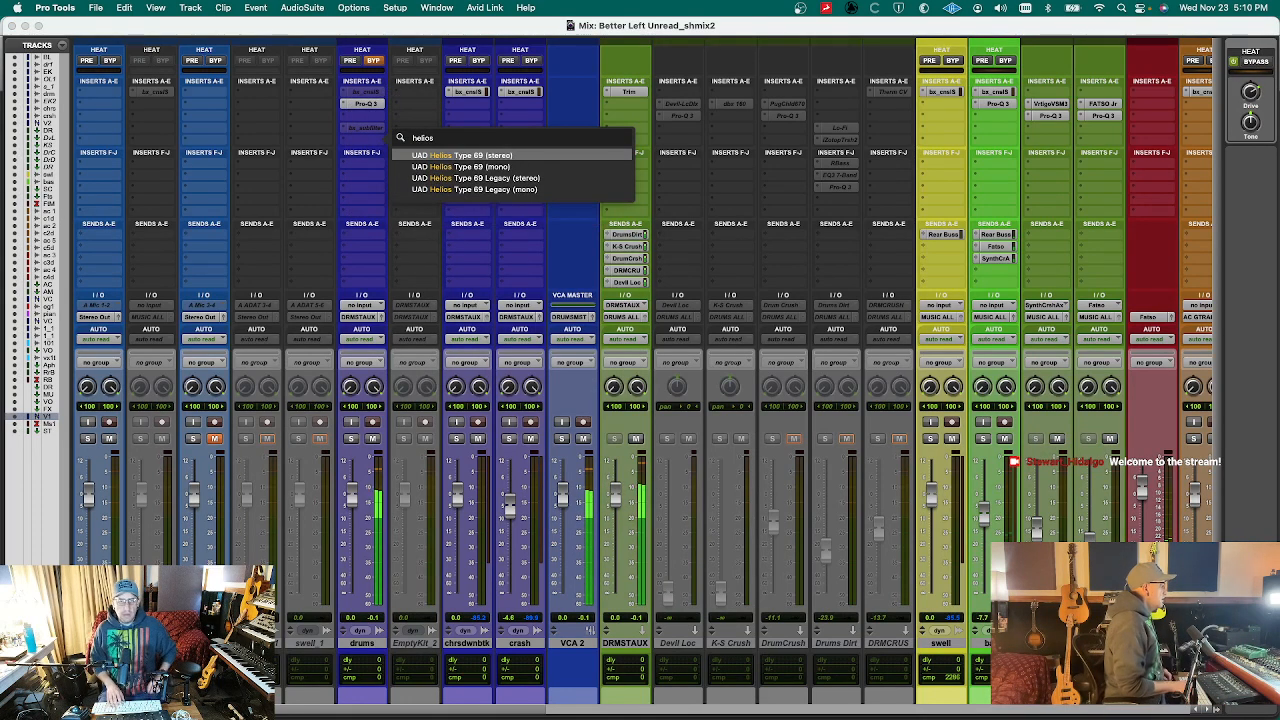
pyautogui.press('Down')
pyautogui.press('Down')
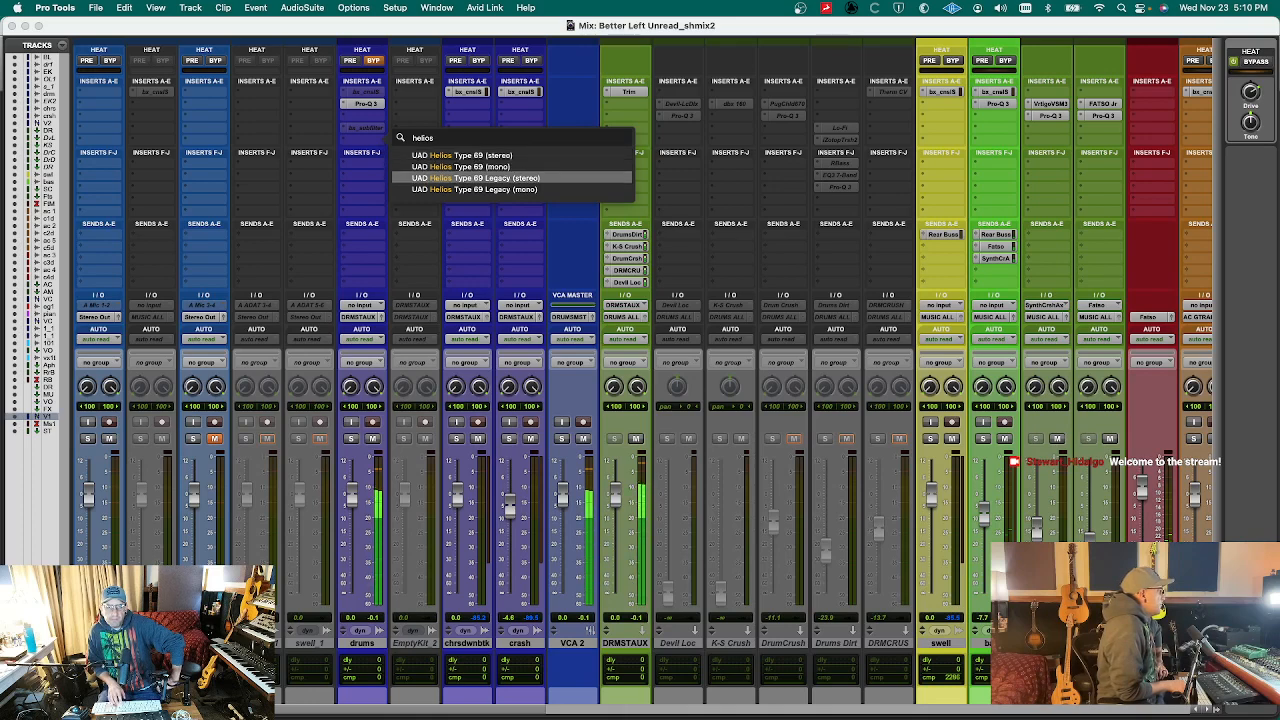
pyautogui.press('Return')
pyautogui.press('space')
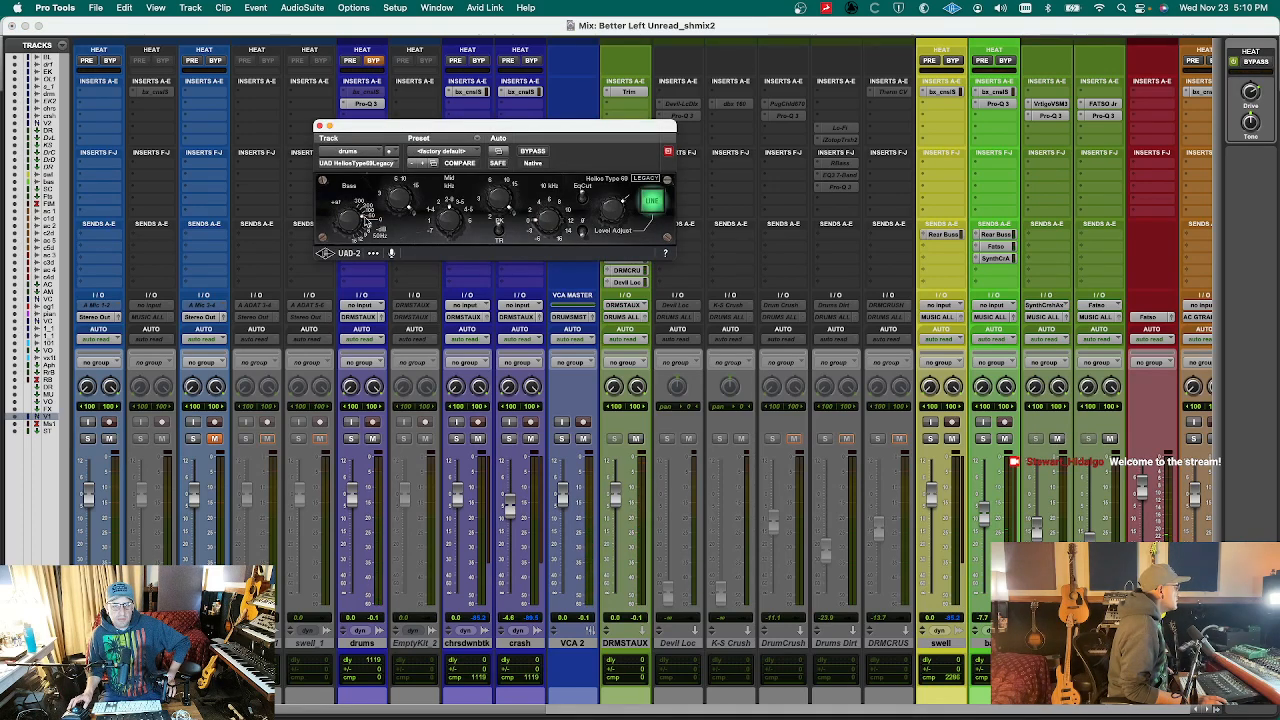
# - Adjust the bass band of the Helios EQ on the drums and set the DRMSTAUX Trim gain to +1.6 dB
pyautogui.click(368, 219)
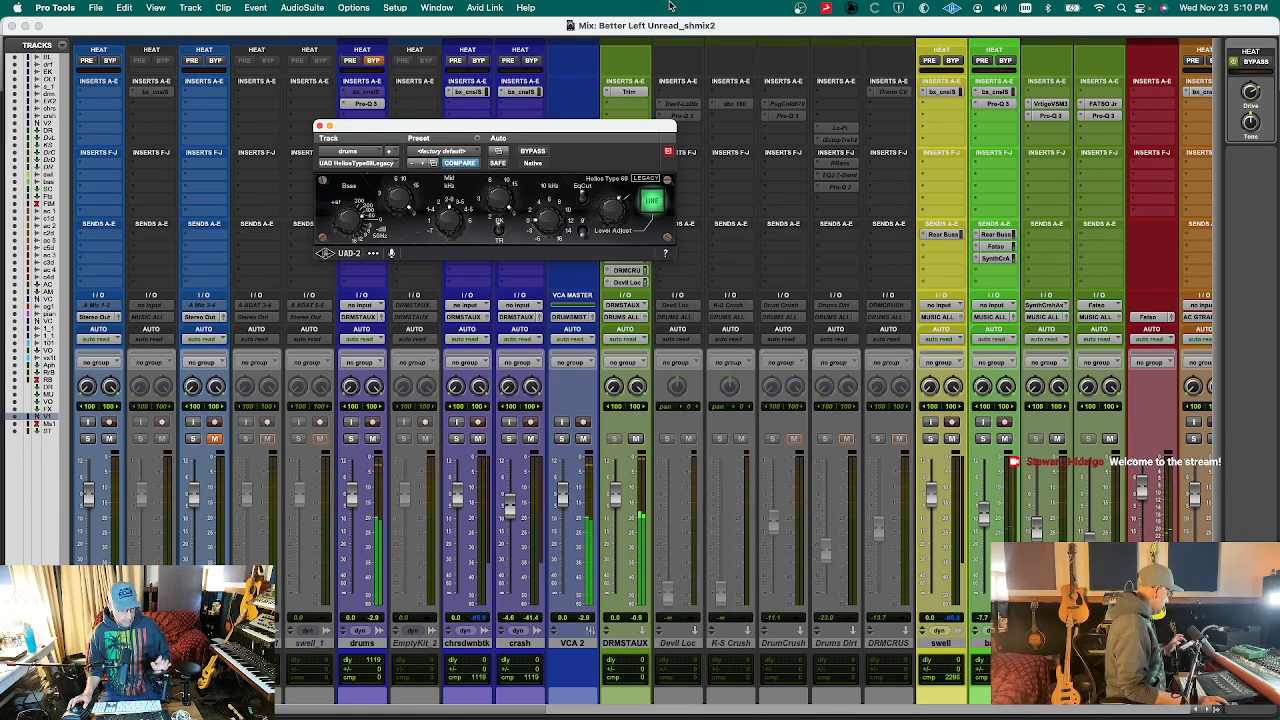
pyautogui.click(625, 90)
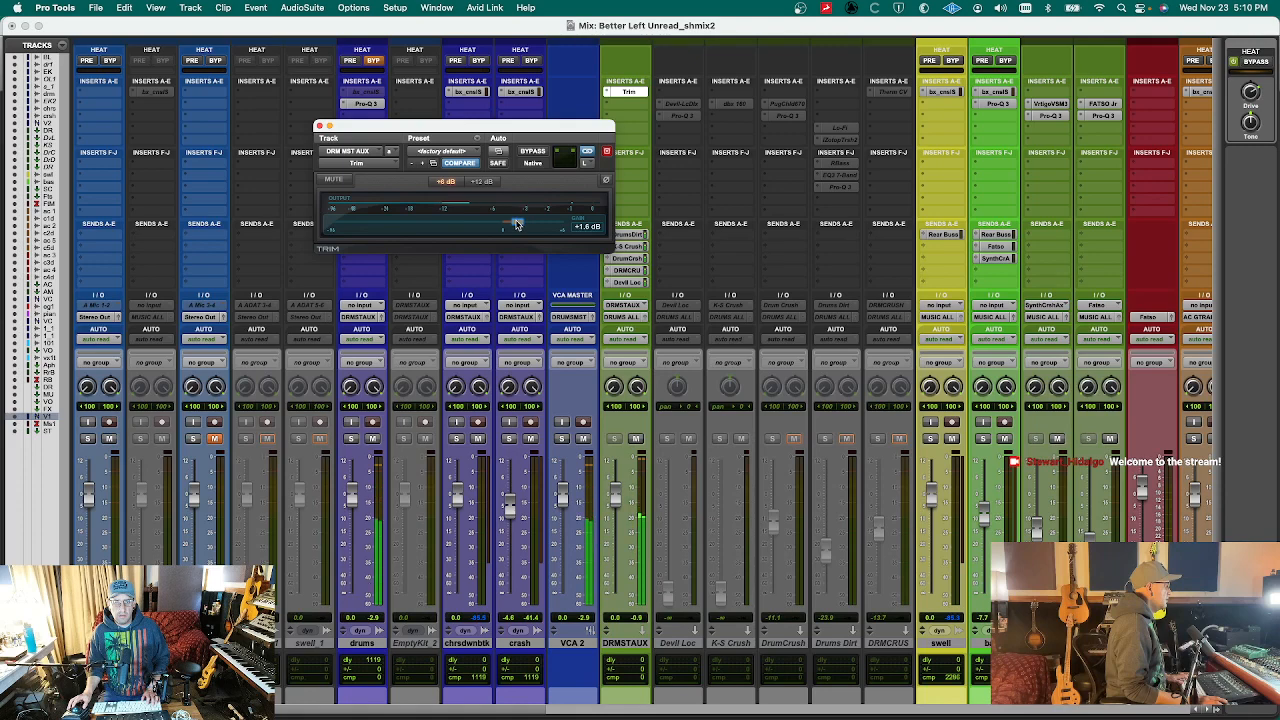
pyautogui.press('super+w')
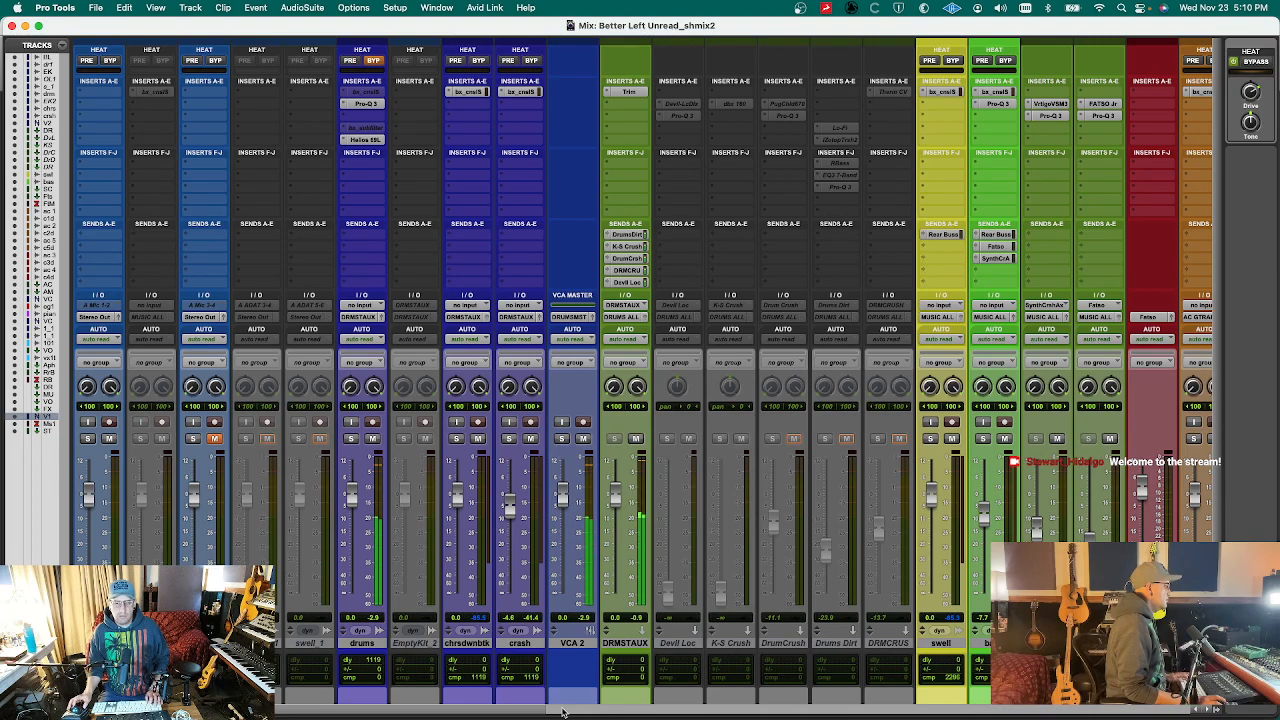
# - Raise the VCAINSTO VCA fader to -1.0 dB and select the ST Mix master track
pyautogui.moveTo(533, 710); pyautogui.dragTo(763, 710)
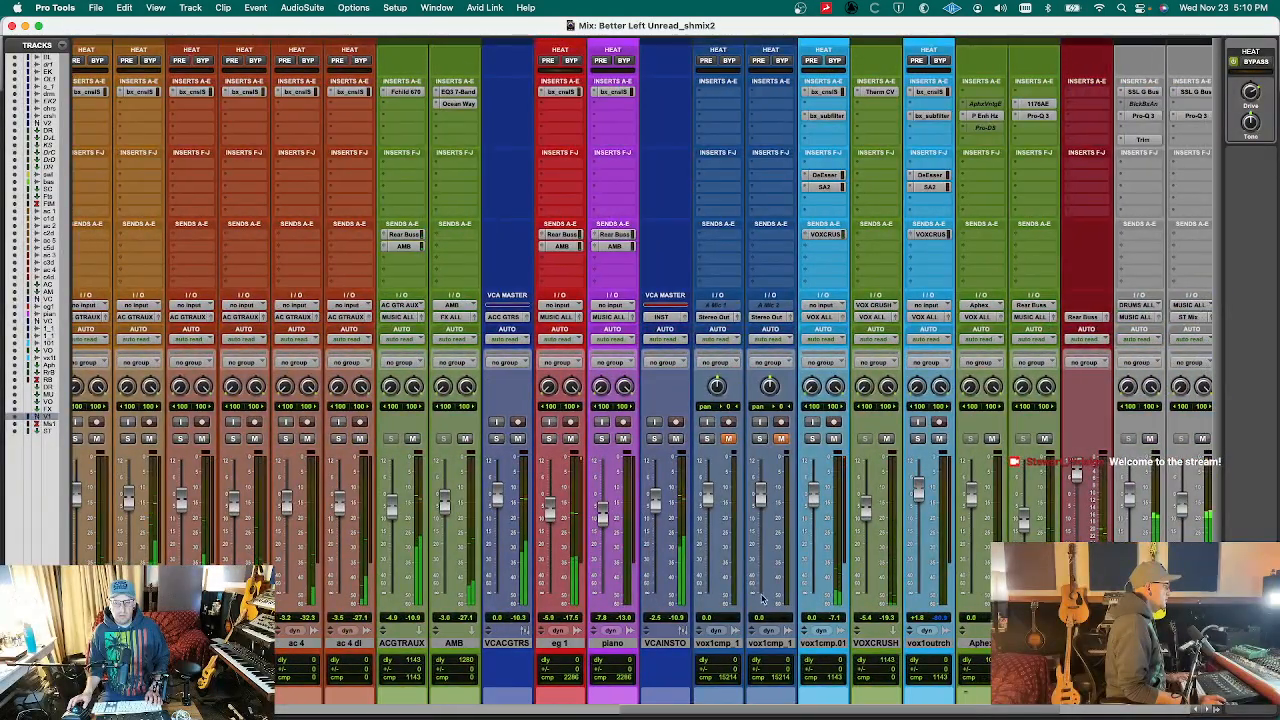
pyautogui.click(667, 643)
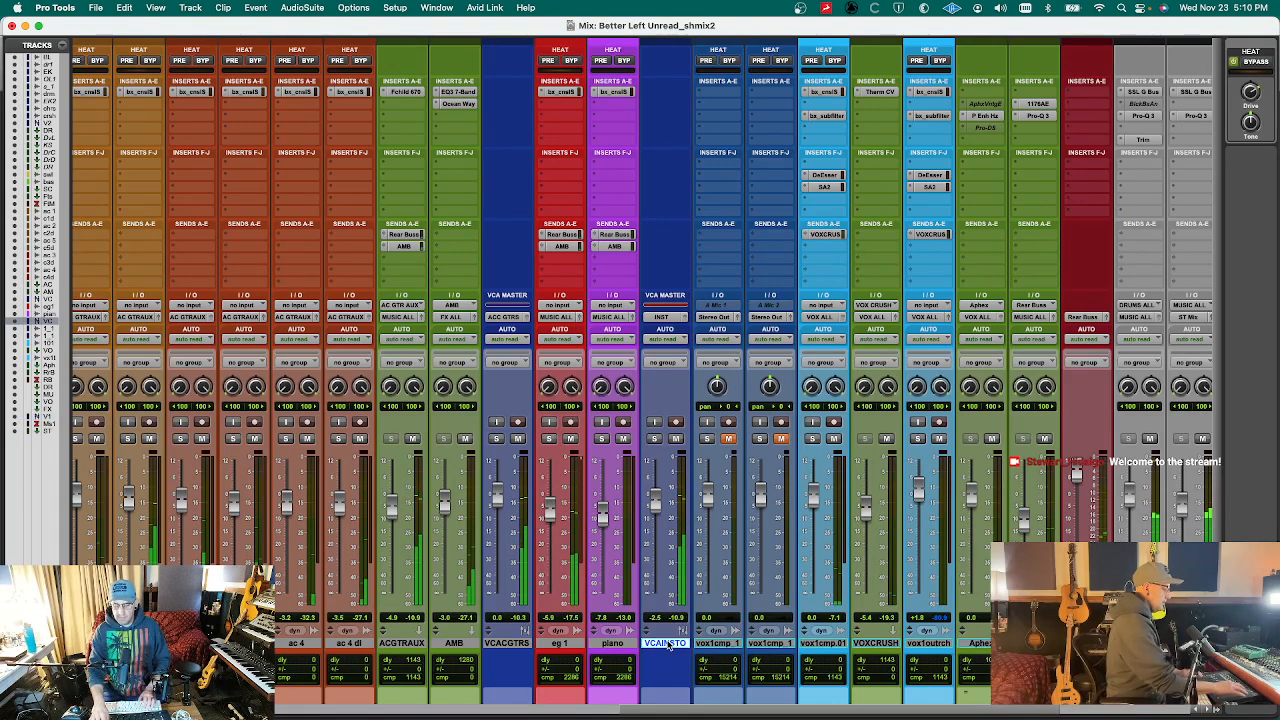
pyautogui.hscroll(6, 669, 645)
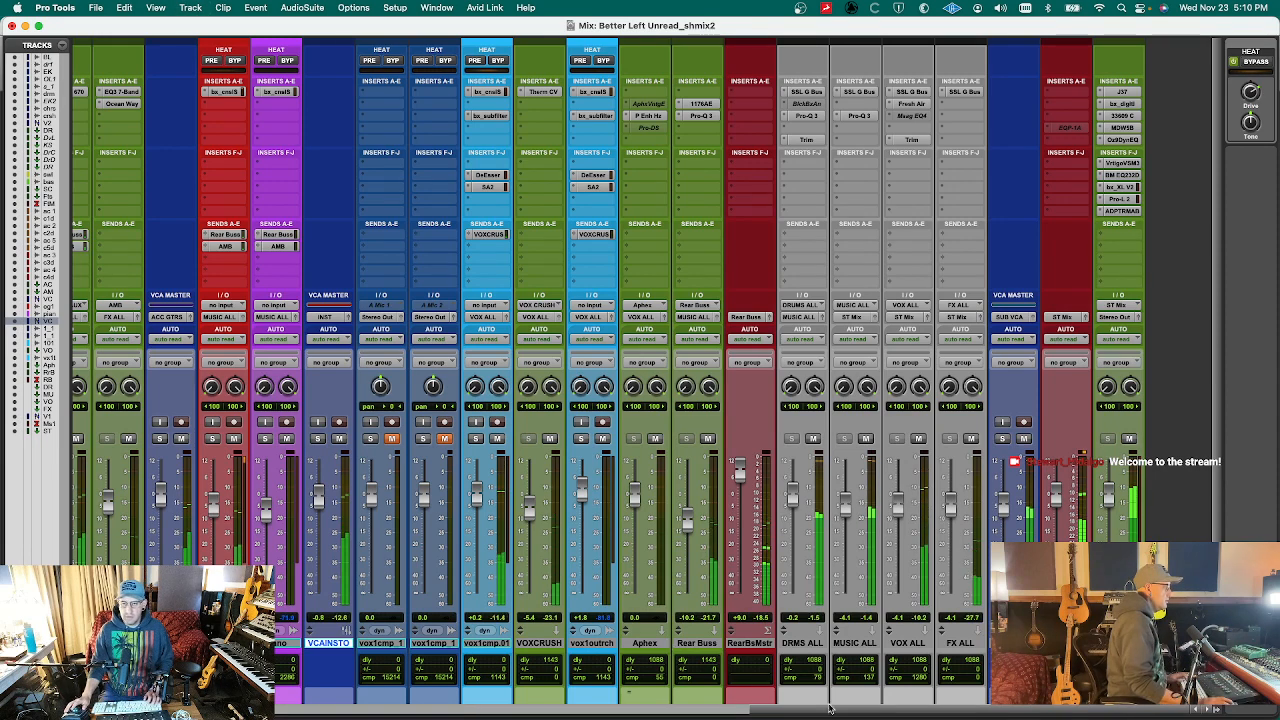
pyautogui.click(1066, 643)
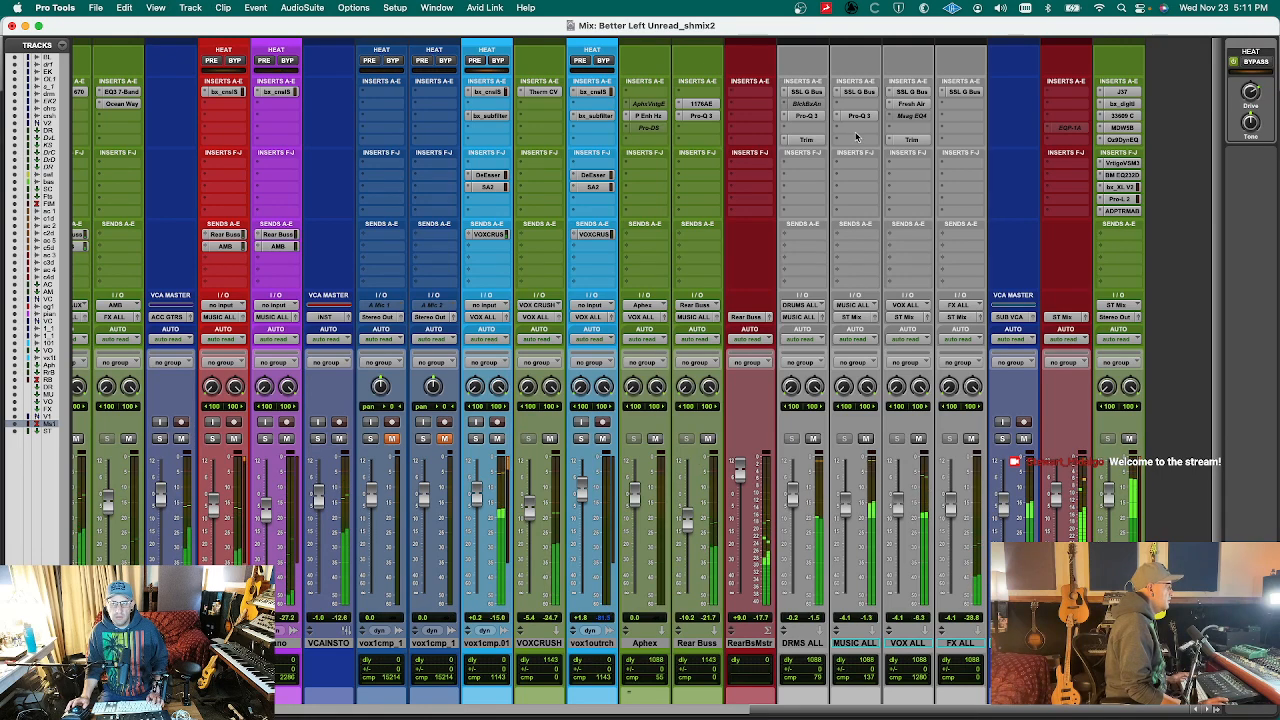
# - Check the SSL bus compressor on MUSIC ALL, and add a Trim to that submix with its gain set to +2.3 dB
pyautogui.click(856, 92)
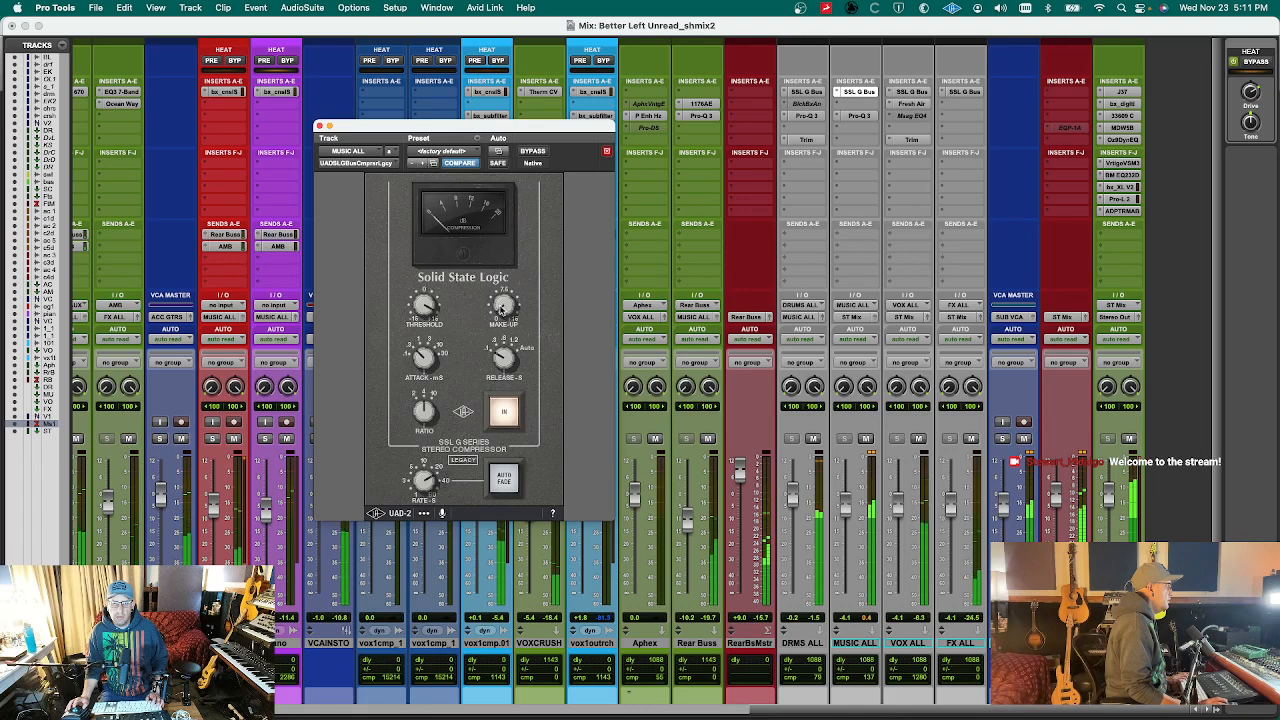
pyautogui.press('super+w')
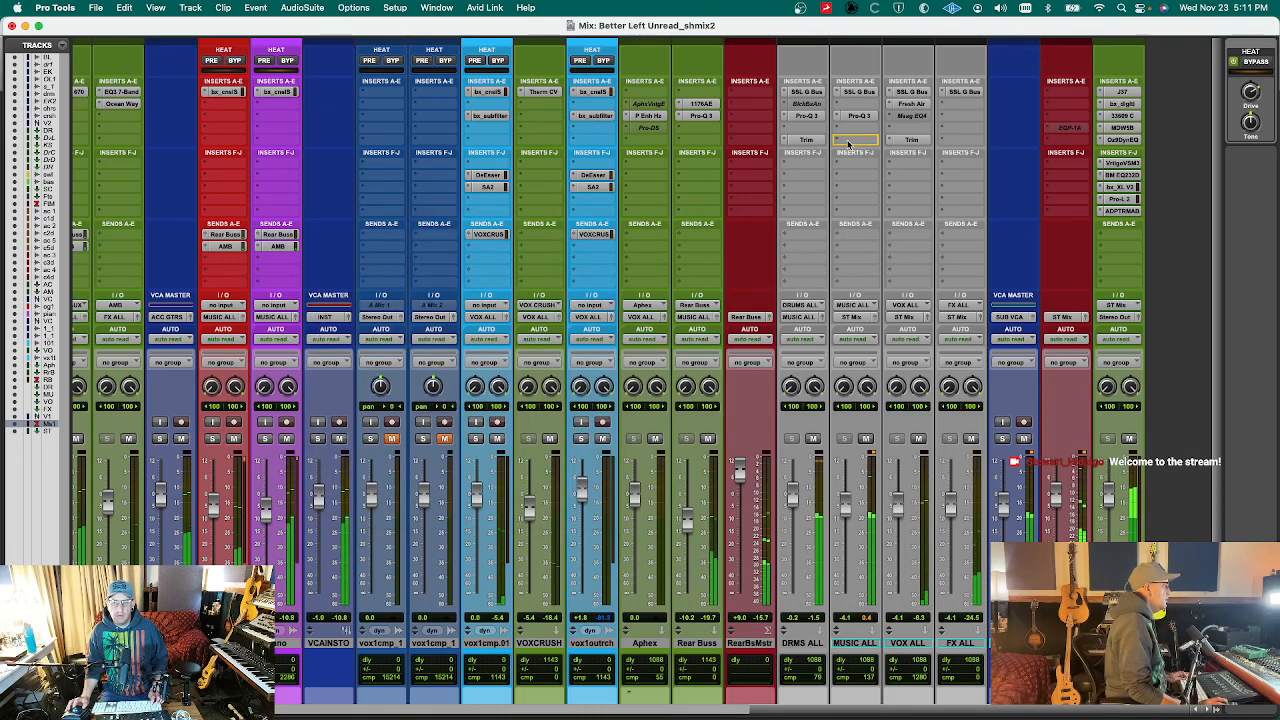
pyautogui.click(856, 140)
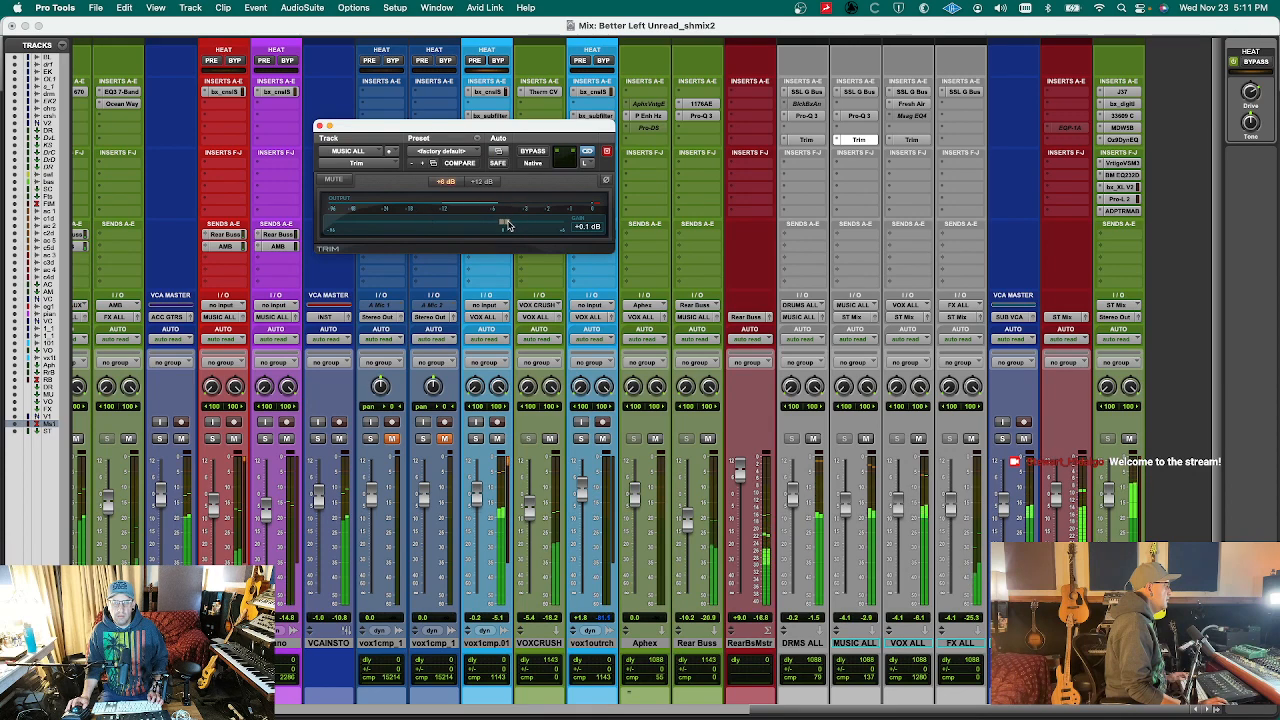
pyautogui.moveTo(514, 226); pyautogui.dragTo(518, 226)
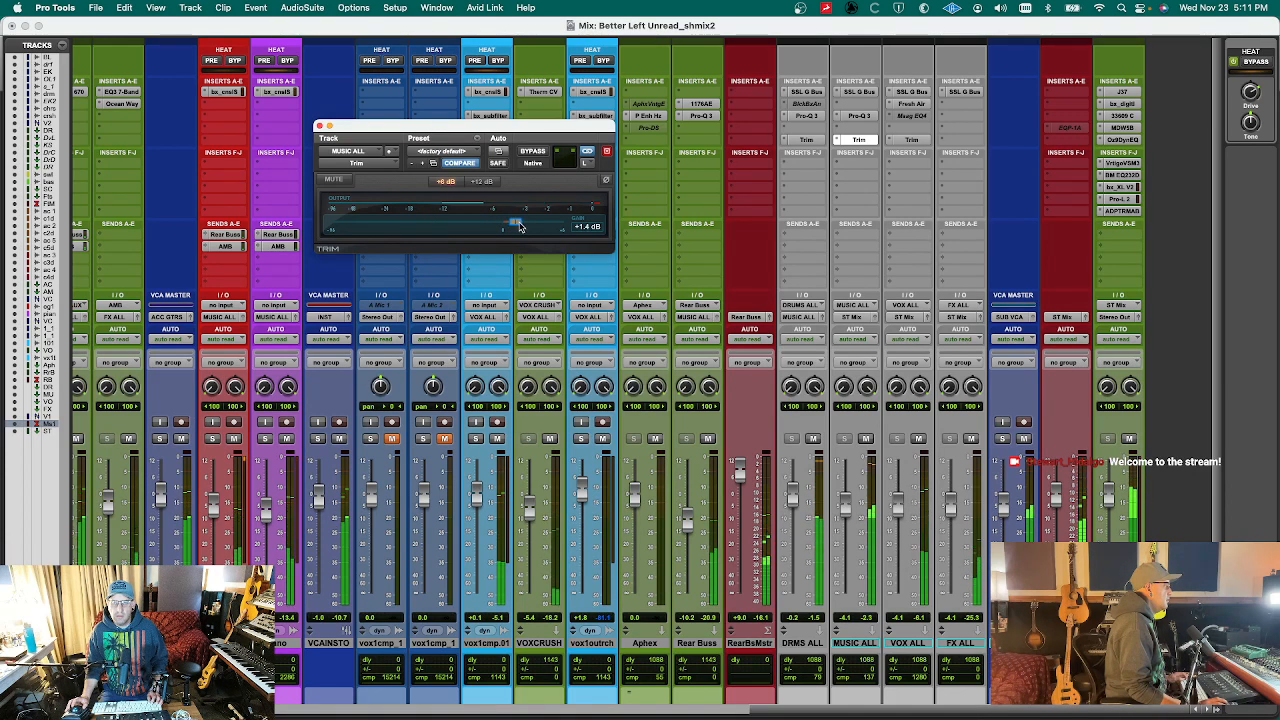
pyautogui.moveTo(524, 227); pyautogui.dragTo(527, 227)
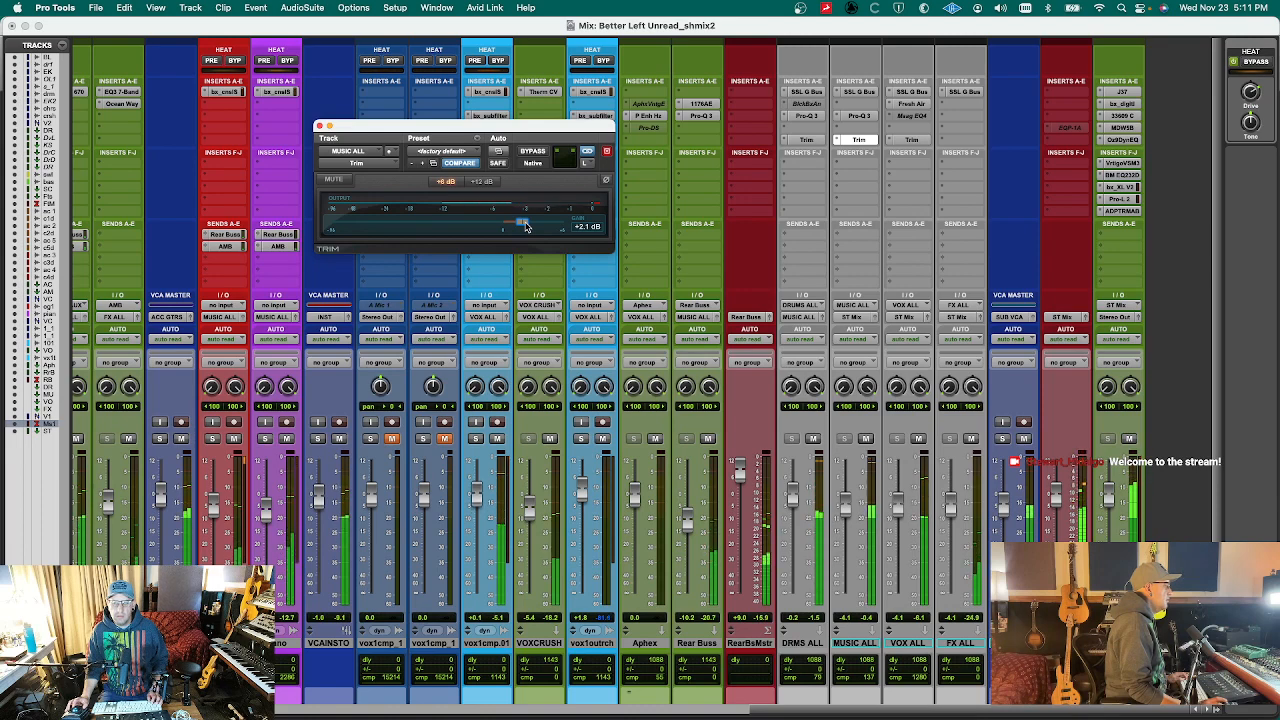
pyautogui.moveTo(527, 227); pyautogui.dragTo(530, 228)
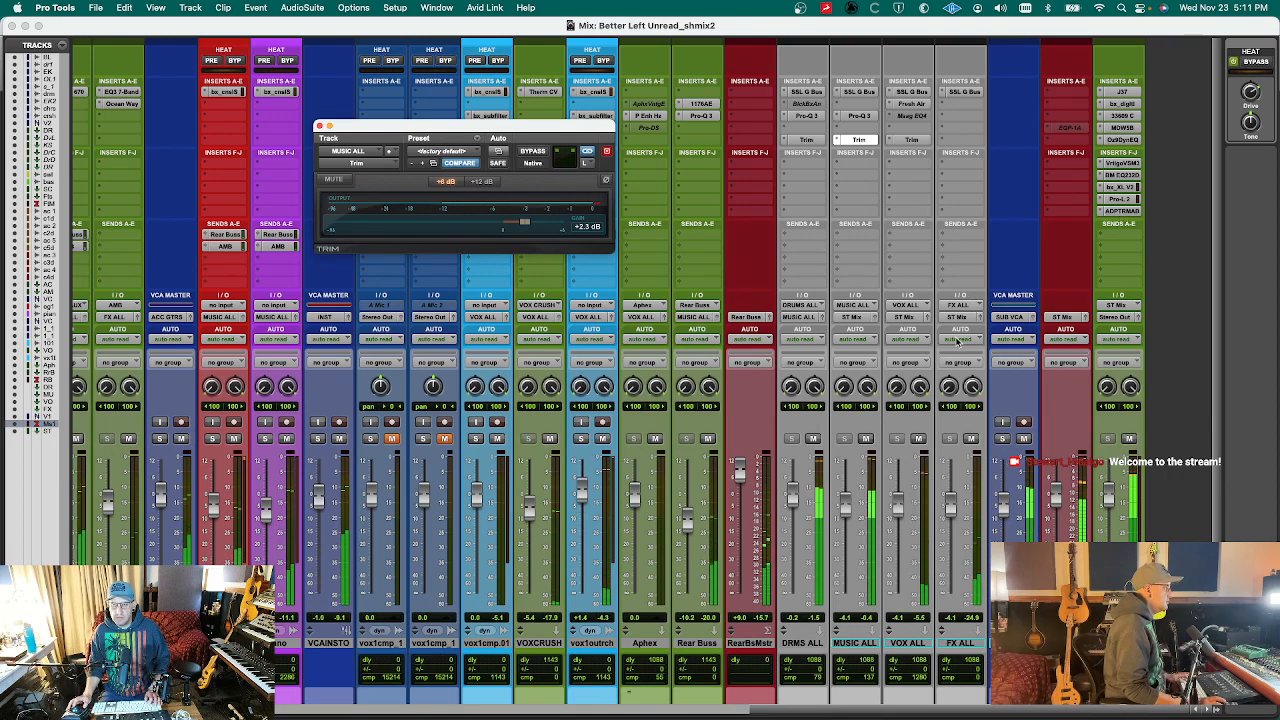
# - Lower the Trim gain on the VOX ALL submix to -1.5 dB
pyautogui.click(908, 139)
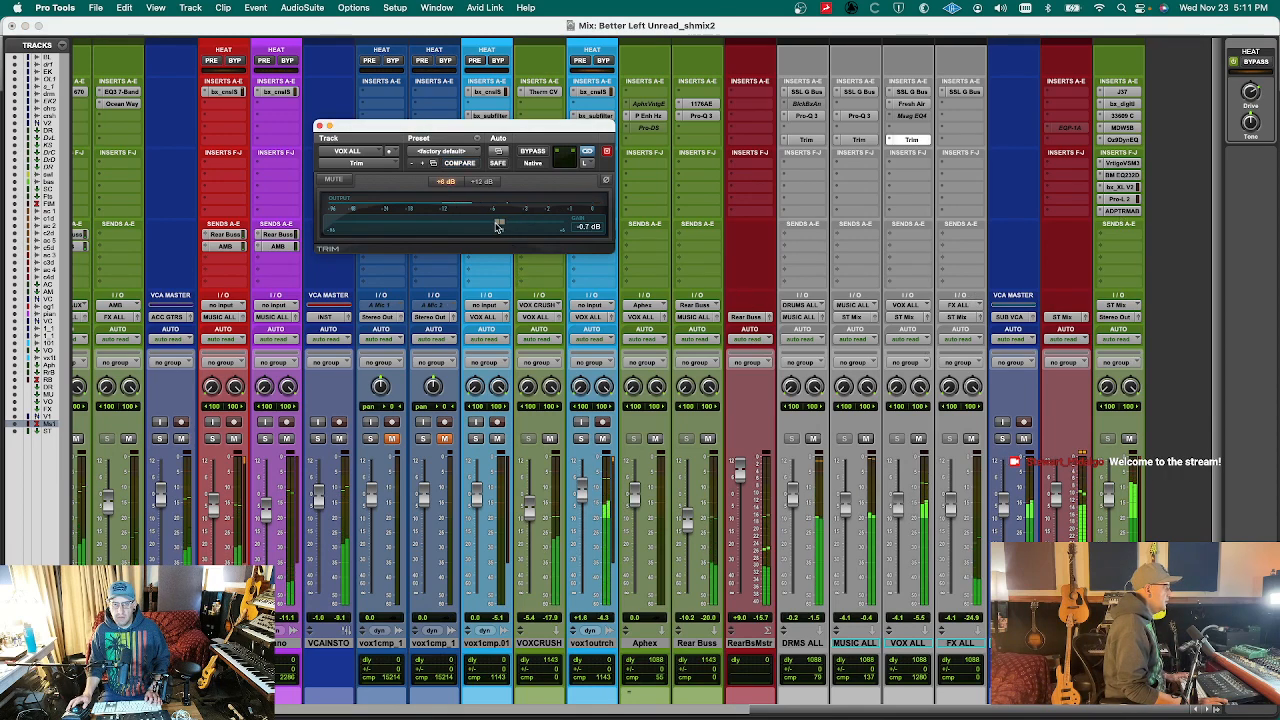
pyautogui.moveTo(497, 227); pyautogui.dragTo(492, 226)
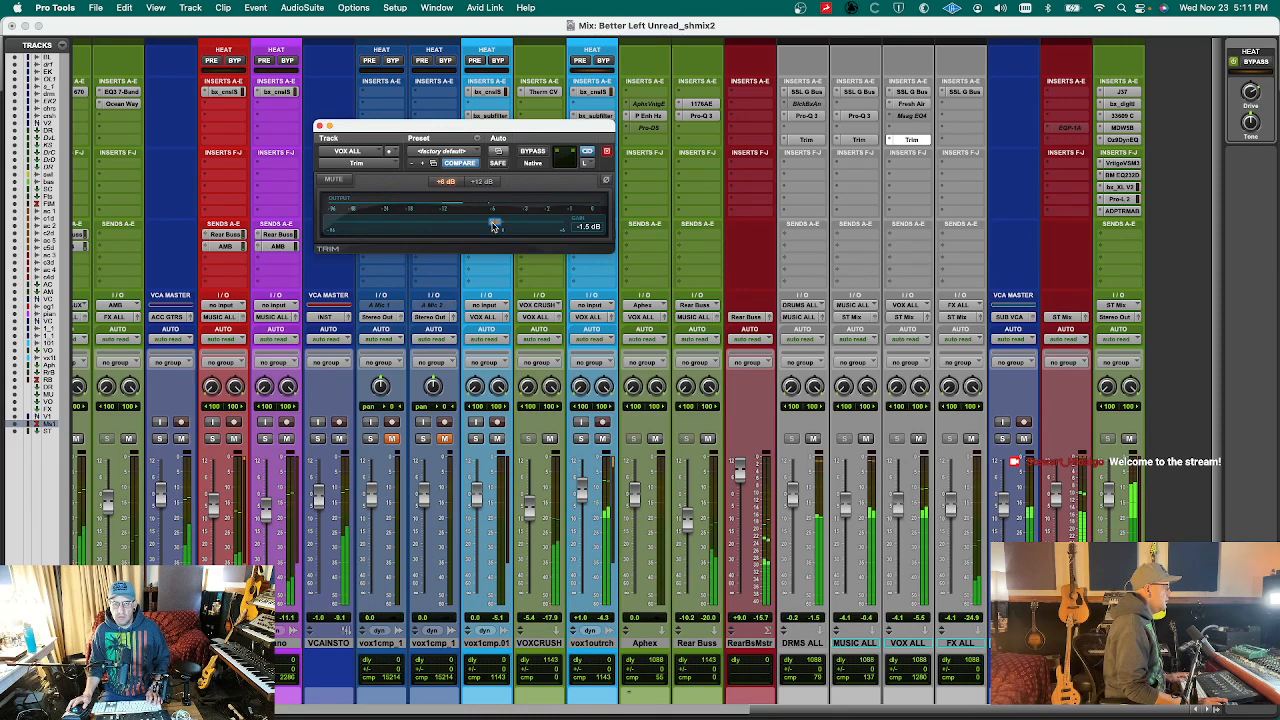
pyautogui.press('super+w')
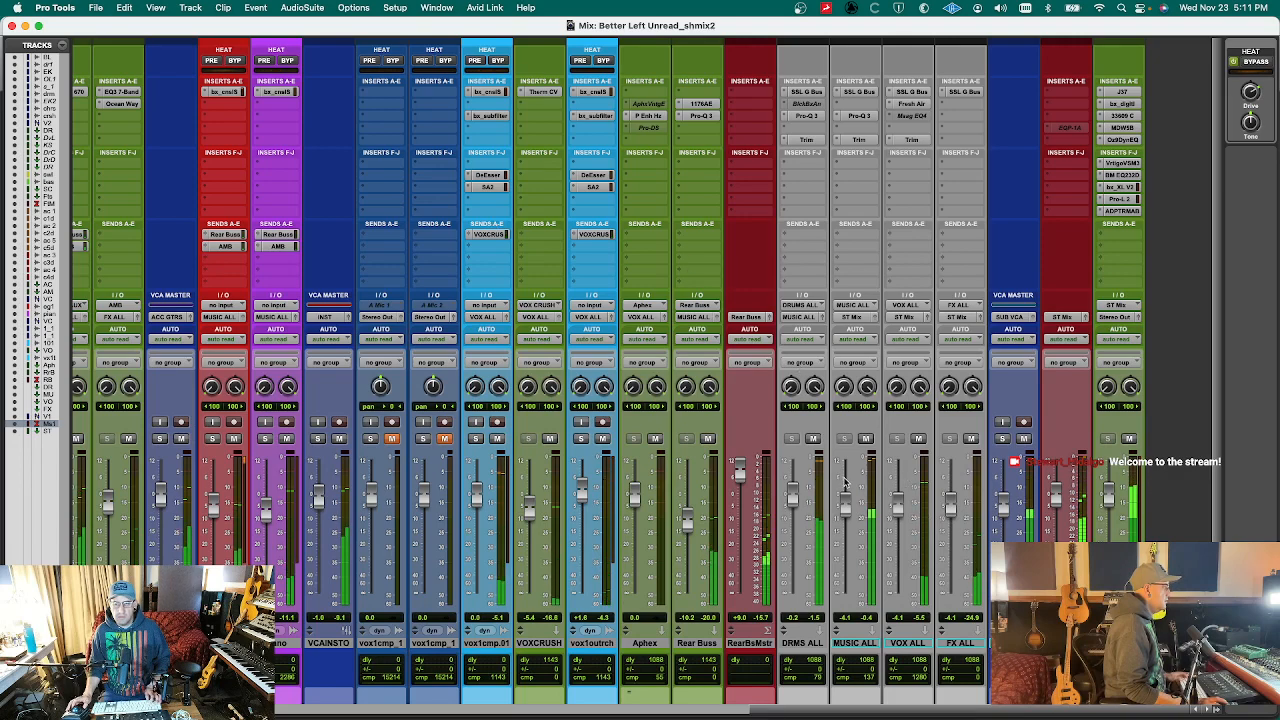
# - Stop playback and switch the mixer to narrow channel strips, showing the drum through guitar tracks
pyautogui.moveTo(940, 658)
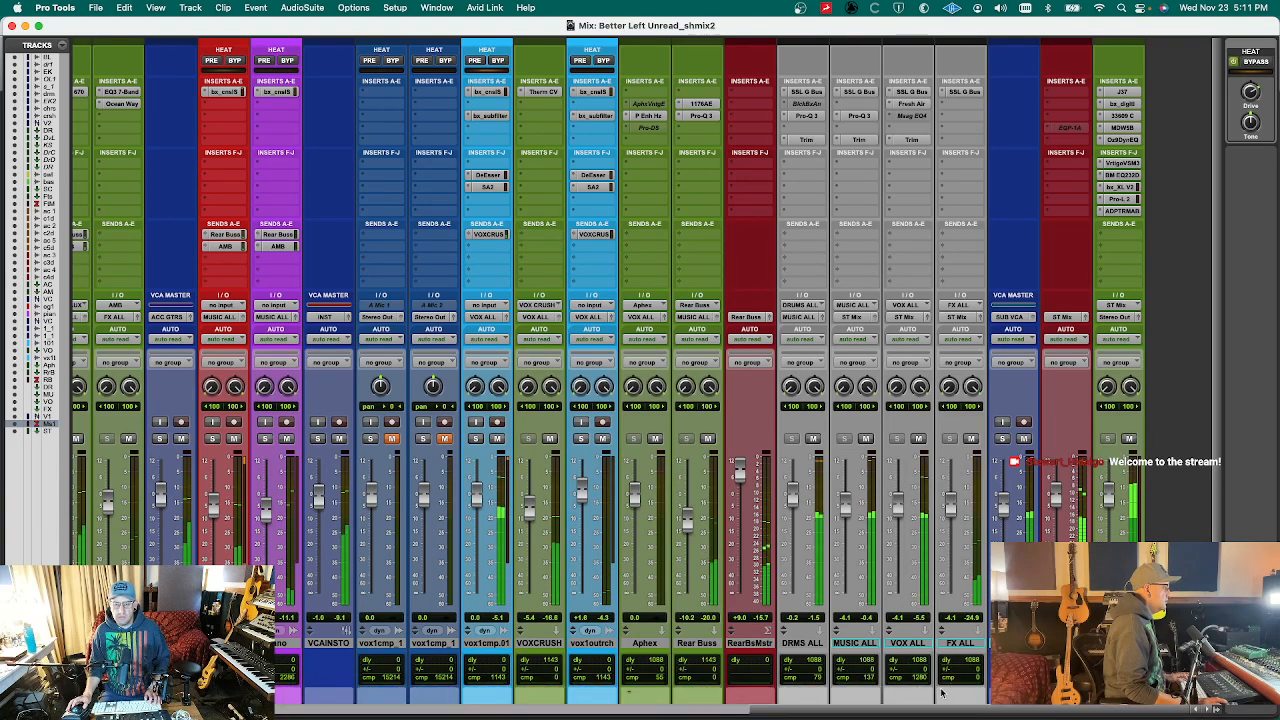
pyautogui.hscroll(-10, 640, 400)
pyautogui.press('space')
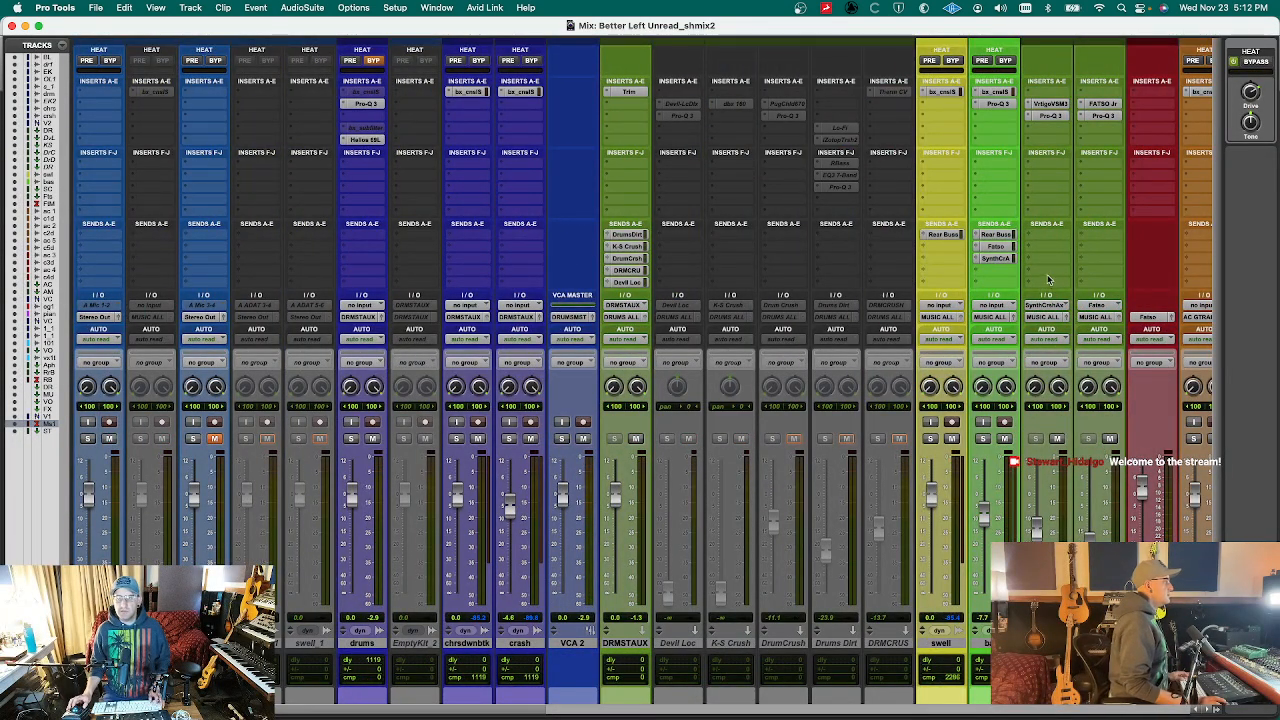
pyautogui.moveTo(530, 715)
pyautogui.mouseDown()
pyautogui.moveTo(758, 713)
pyautogui.moveTo(551, 715)
pyautogui.mouseUp()
pyautogui.press('super+alt+m')
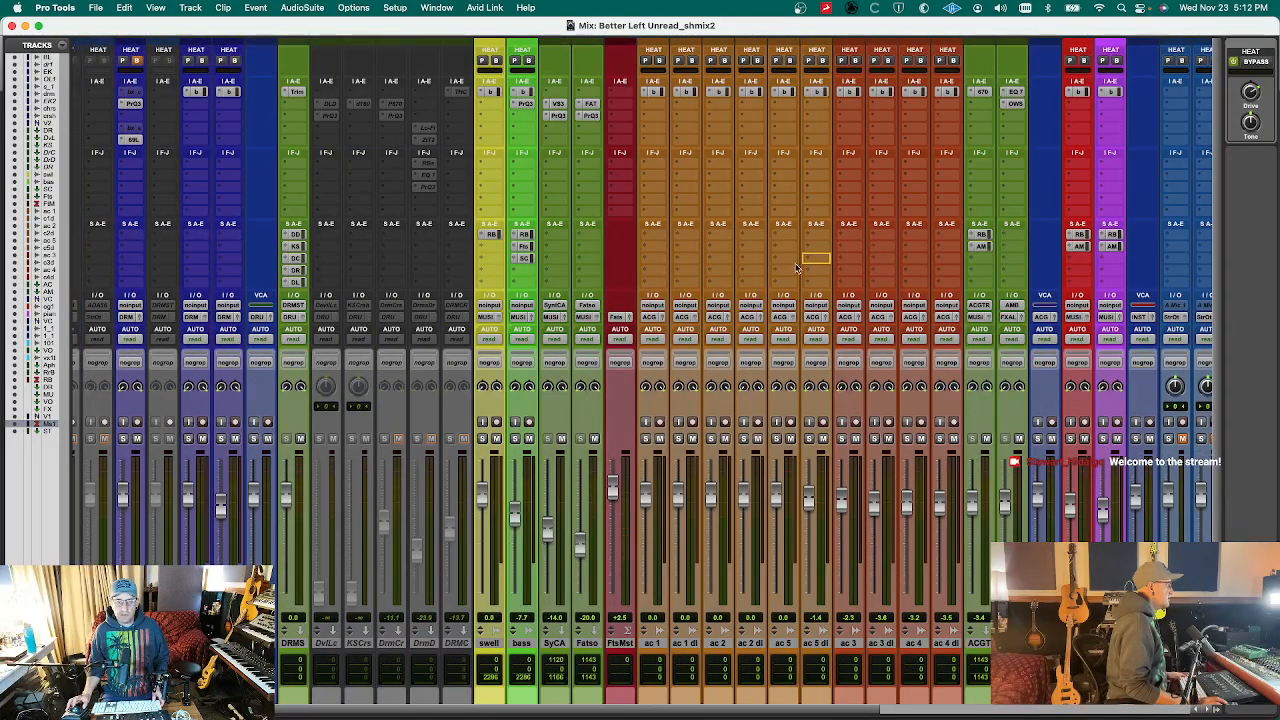
# - Send the DRMS track to AMB at -7.3 dB, and check the Ocean Way Studios reverb on the AMB track
pyautogui.click(296, 234)
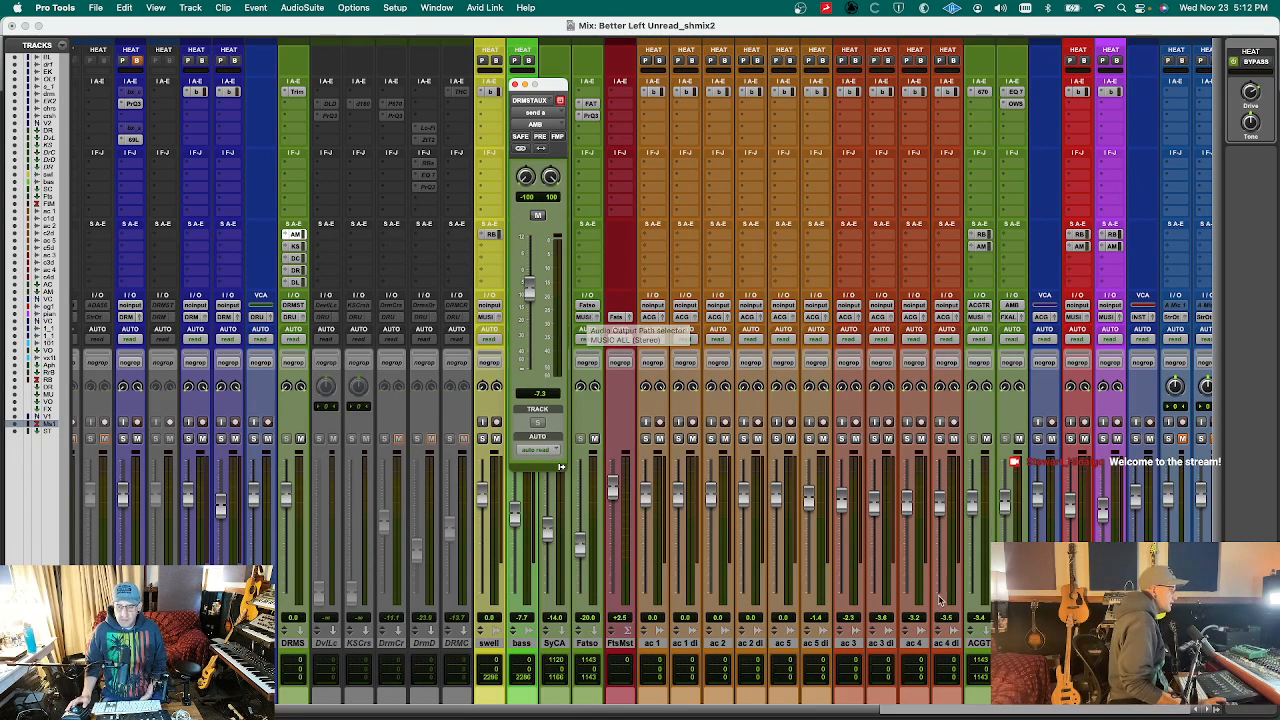
pyautogui.click(1015, 104)
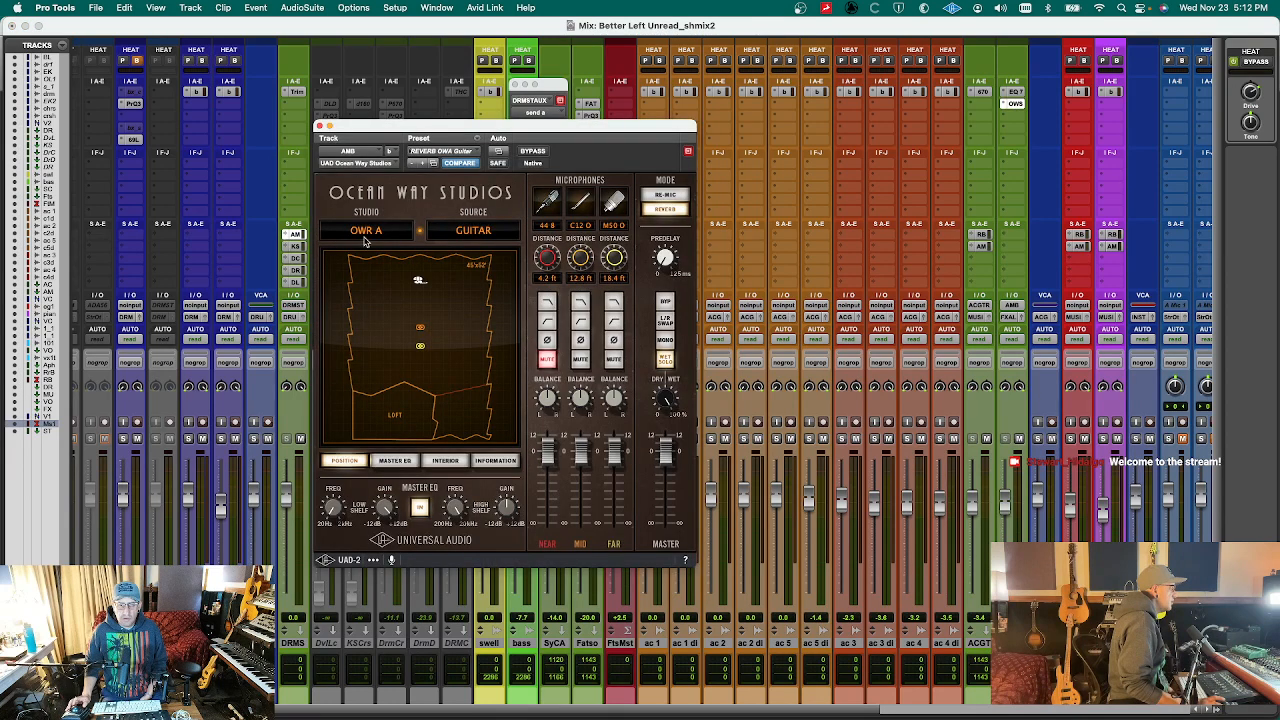
pyautogui.moveTo(372, 132); pyautogui.dragTo(512, 121)
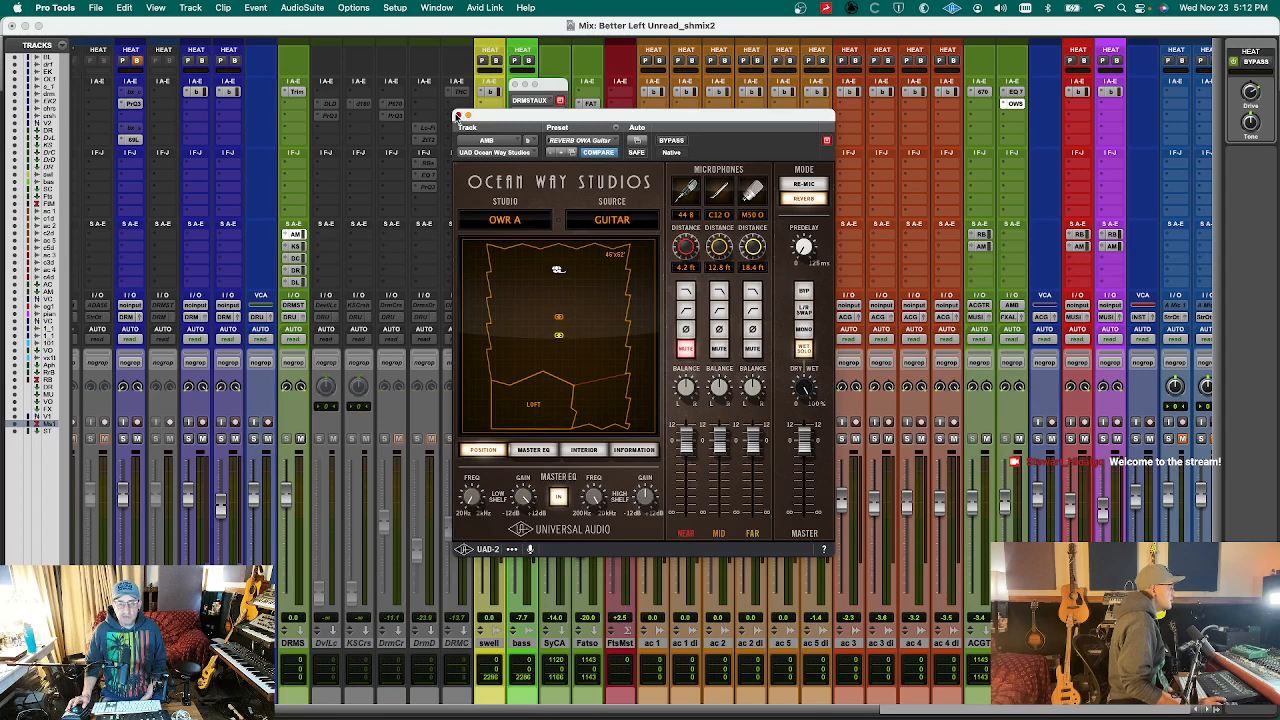
pyautogui.click(458, 116)
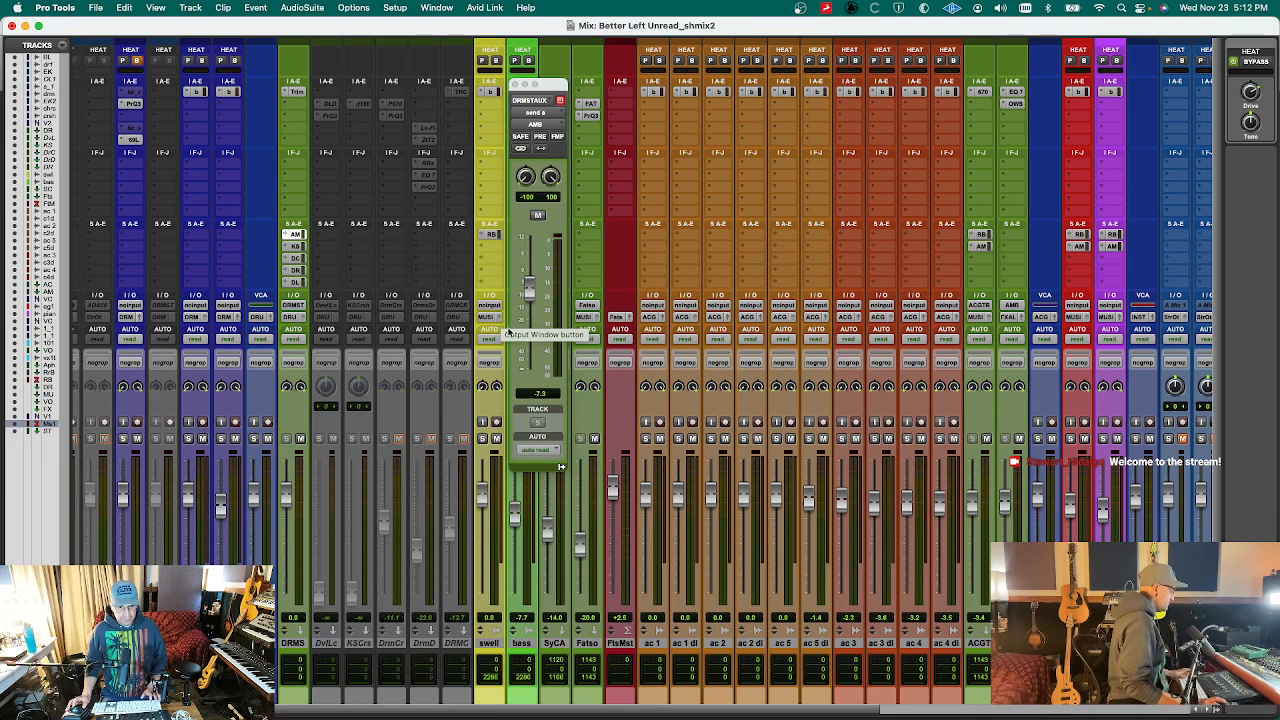
# - Solo the main drum track to compare the drums with and without the AMB send, and restore the full mix
pyautogui.click(127, 438)
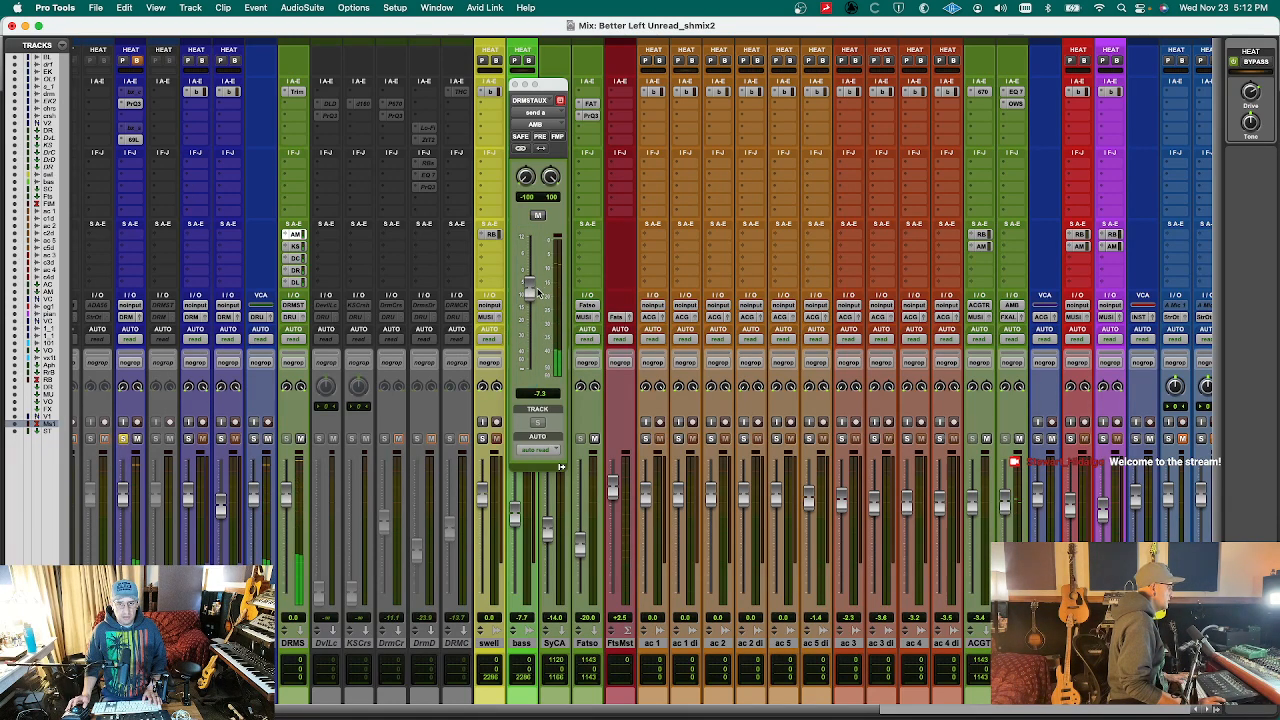
pyautogui.click(538, 216)
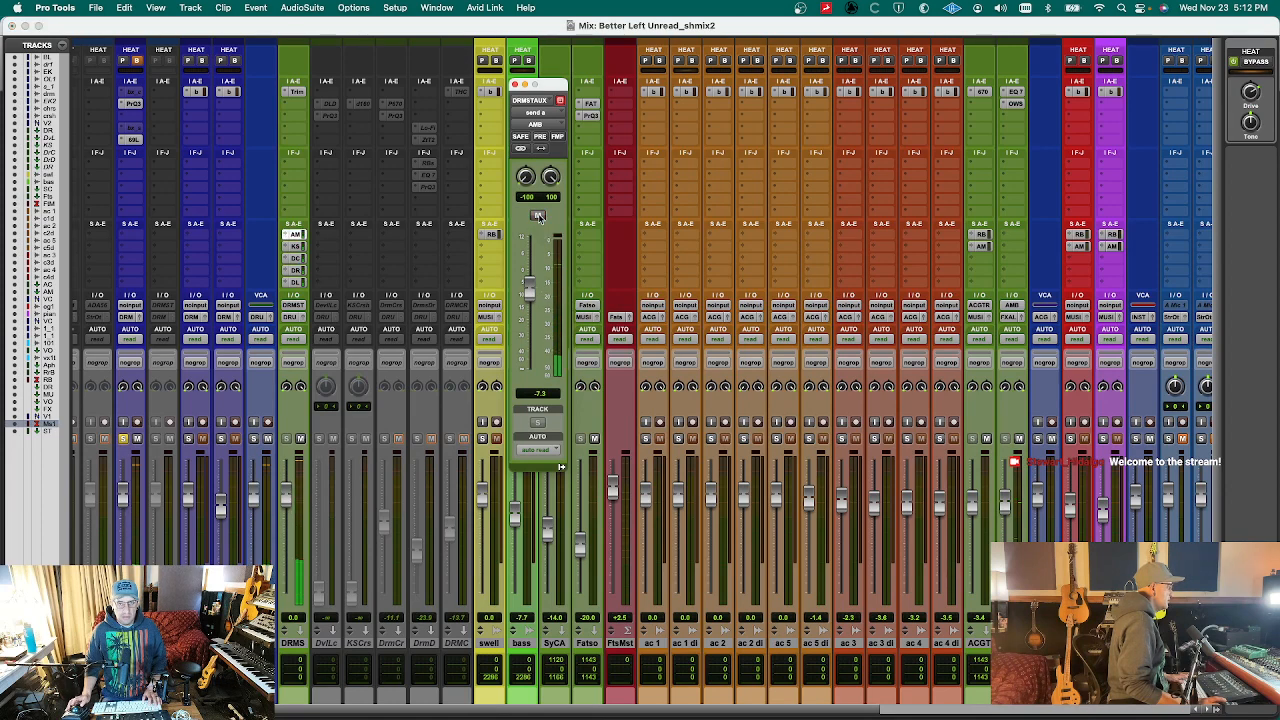
pyautogui.click(538, 216)
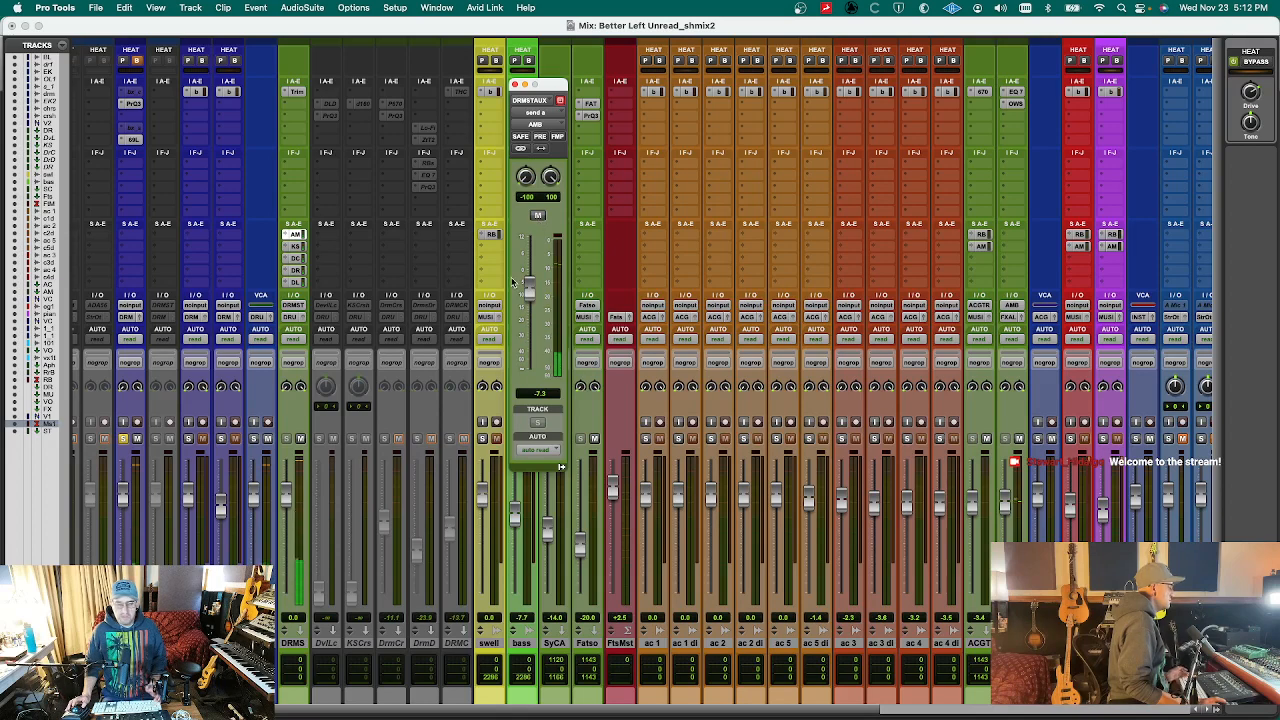
pyautogui.click(120, 439)
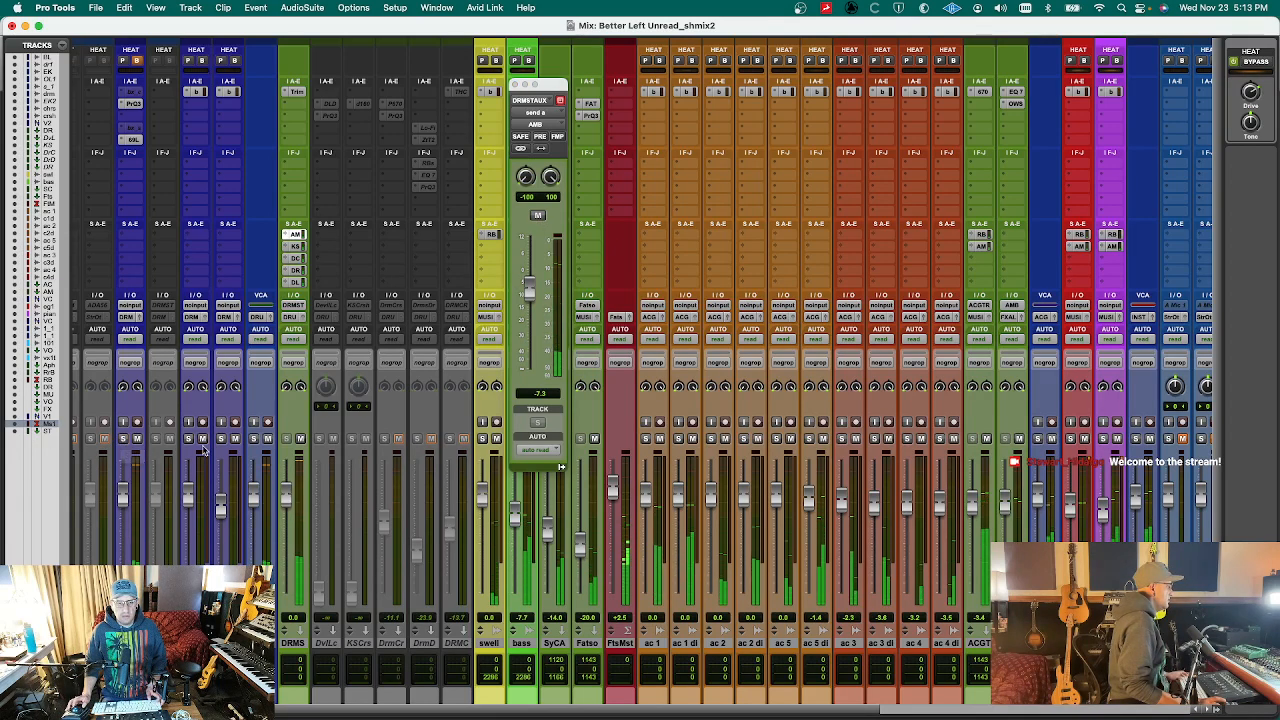
pyautogui.press('super+w')
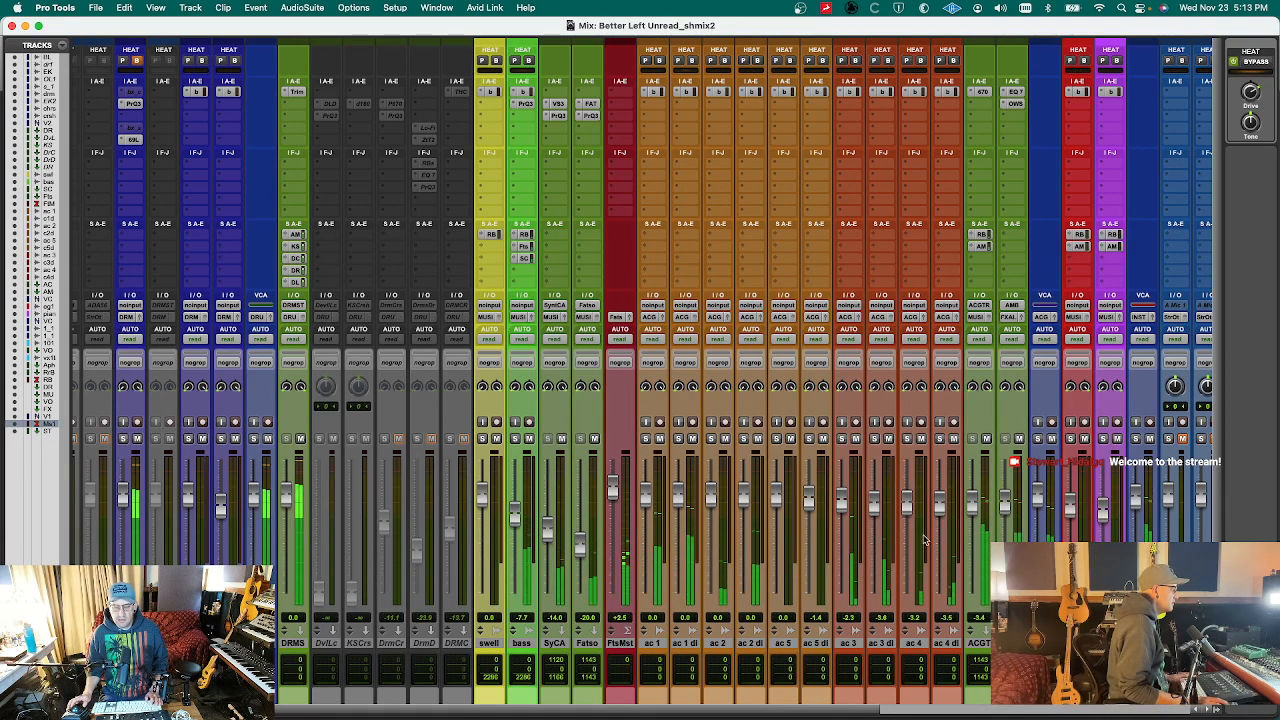
pyautogui.press('super+Tab')
pyautogui.press('super+Tab')
pyautogui.press('super+Tab')
pyautogui.press('super+Tab')
pyautogui.press('super+Tab')
pyautogui.press('super+Tab')
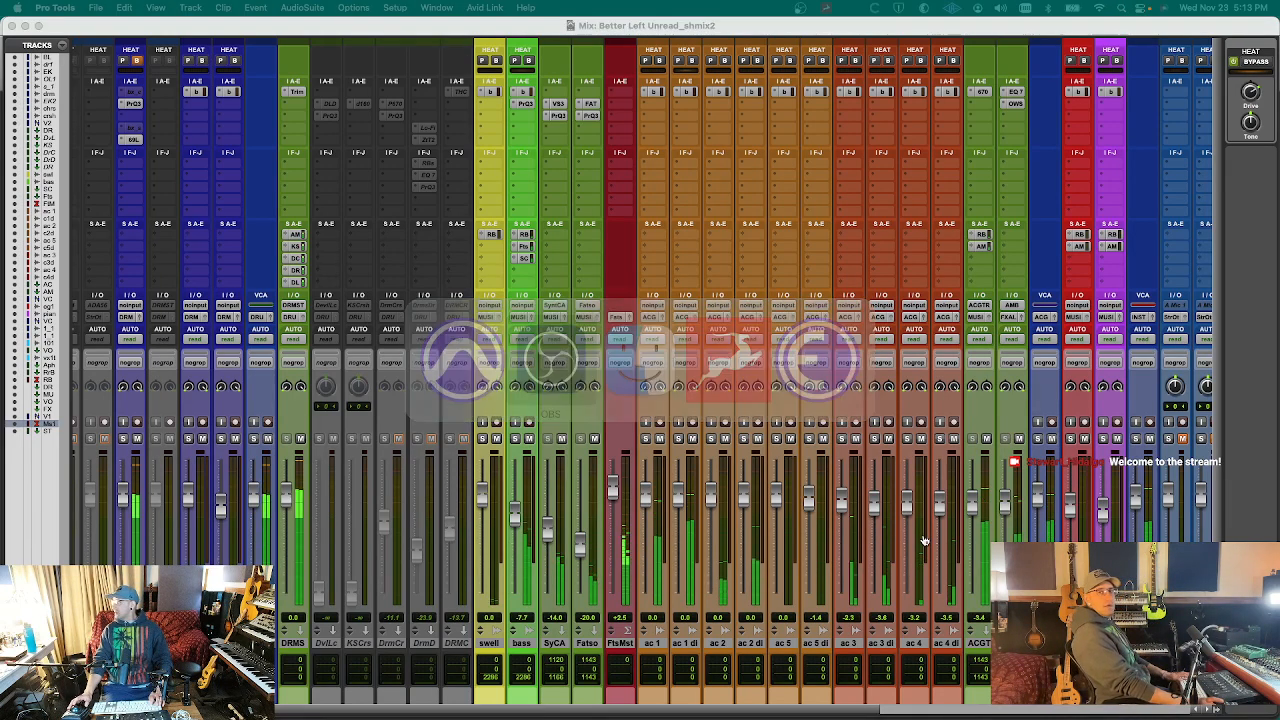
pyautogui.press('super+Tab')
# - Save the session and raise the Trim gain on the VOX ALL submix to -1.0 dB
pyautogui.press('super+s')
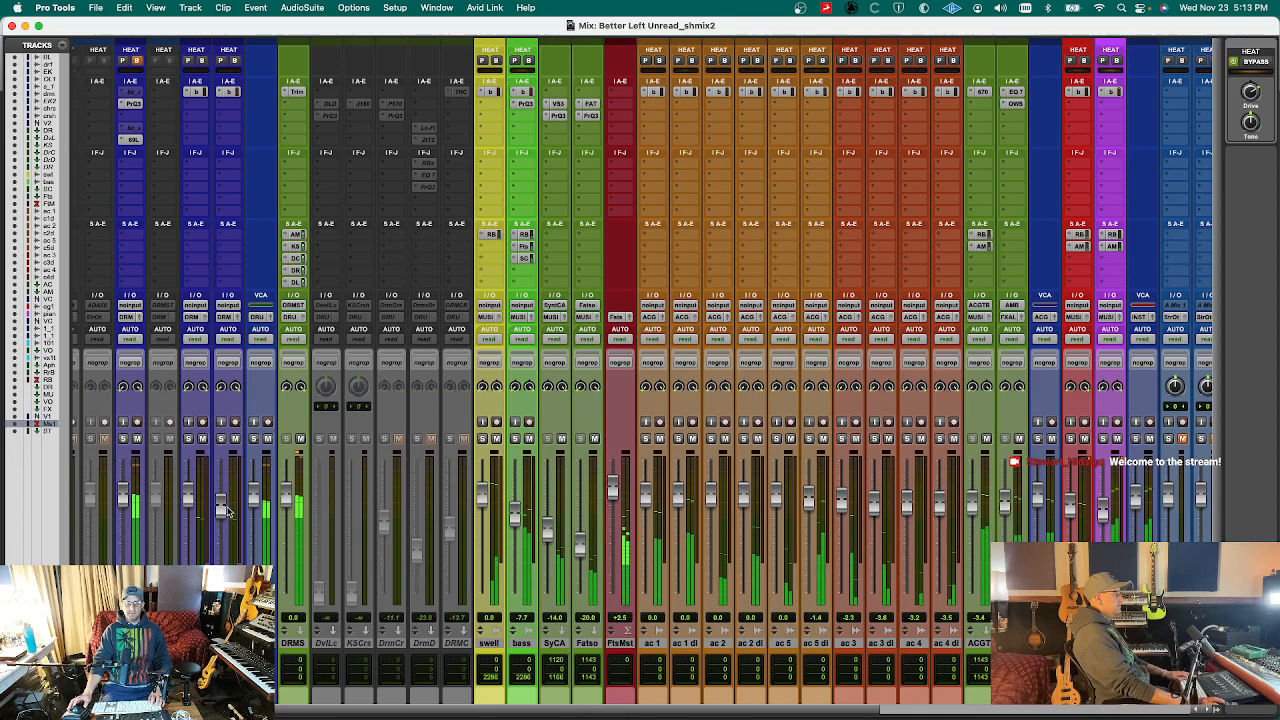
pyautogui.click(228, 643)
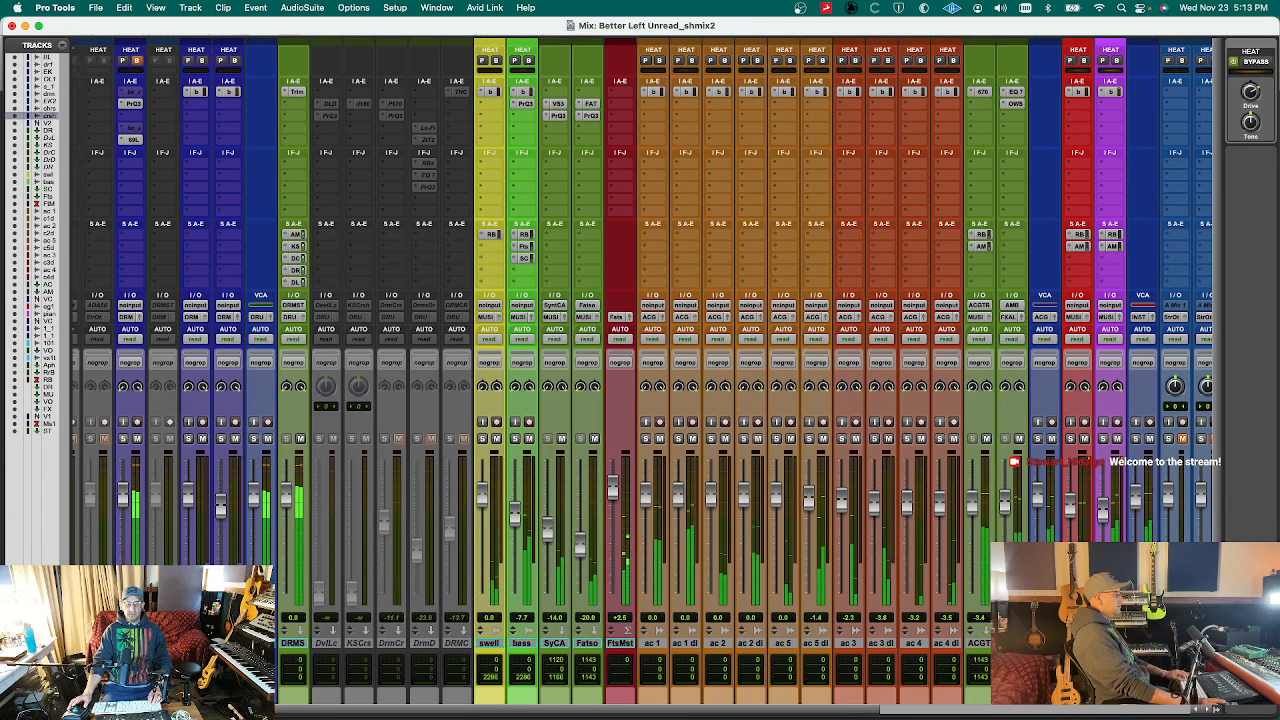
pyautogui.hscroll(1, 644, 375)
pyautogui.hscroll(-4, 644, 375)
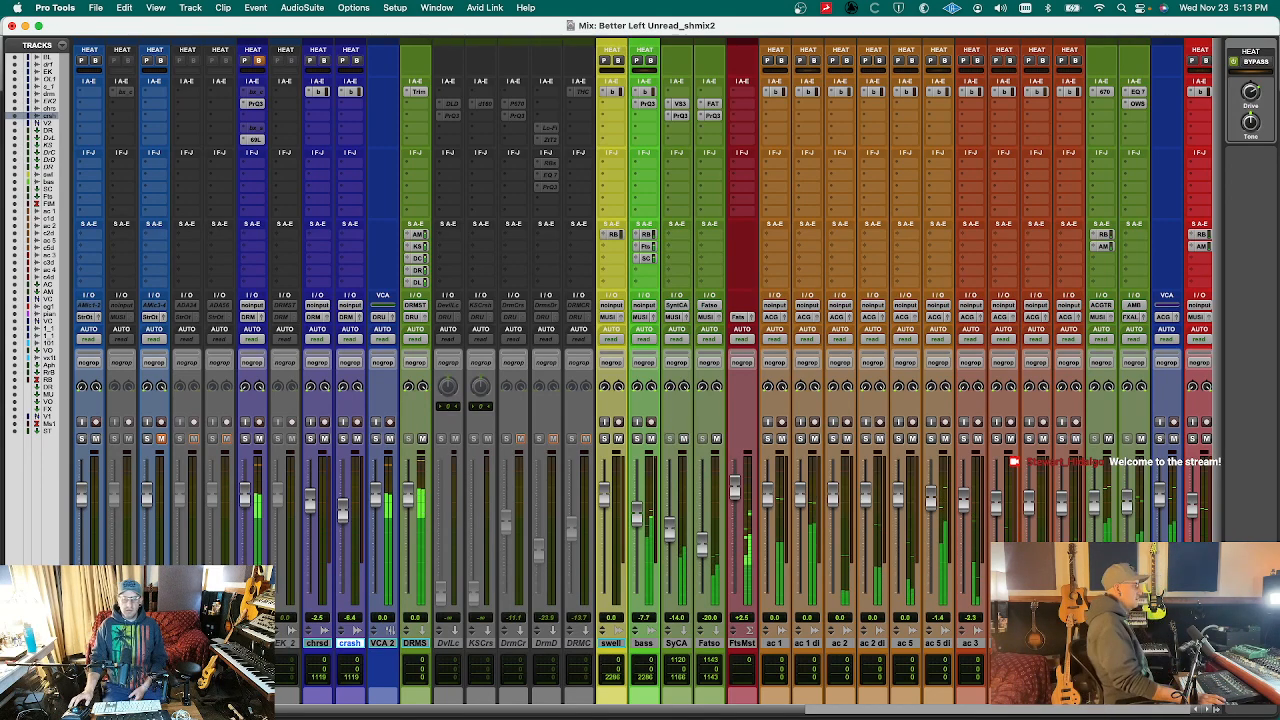
pyautogui.moveTo(745, 710); pyautogui.dragTo(960, 710)
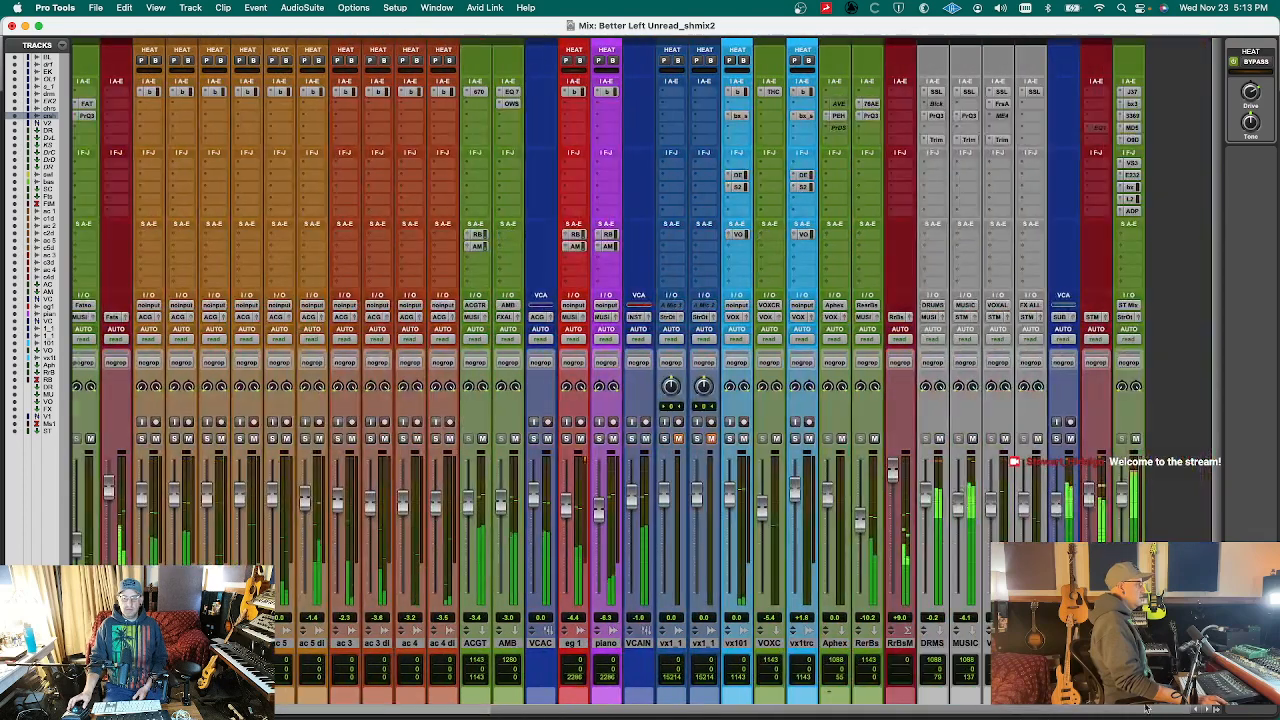
pyautogui.click(1000, 140)
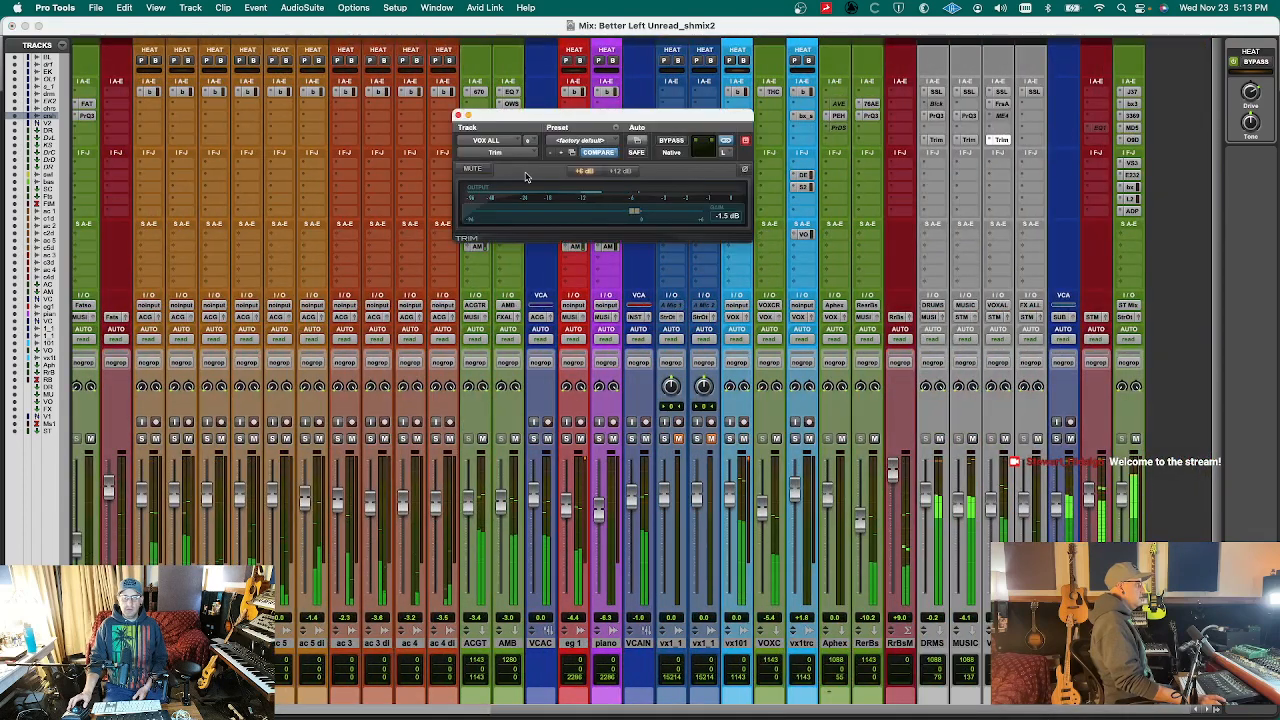
pyautogui.moveTo(633, 212); pyautogui.dragTo(635, 216)
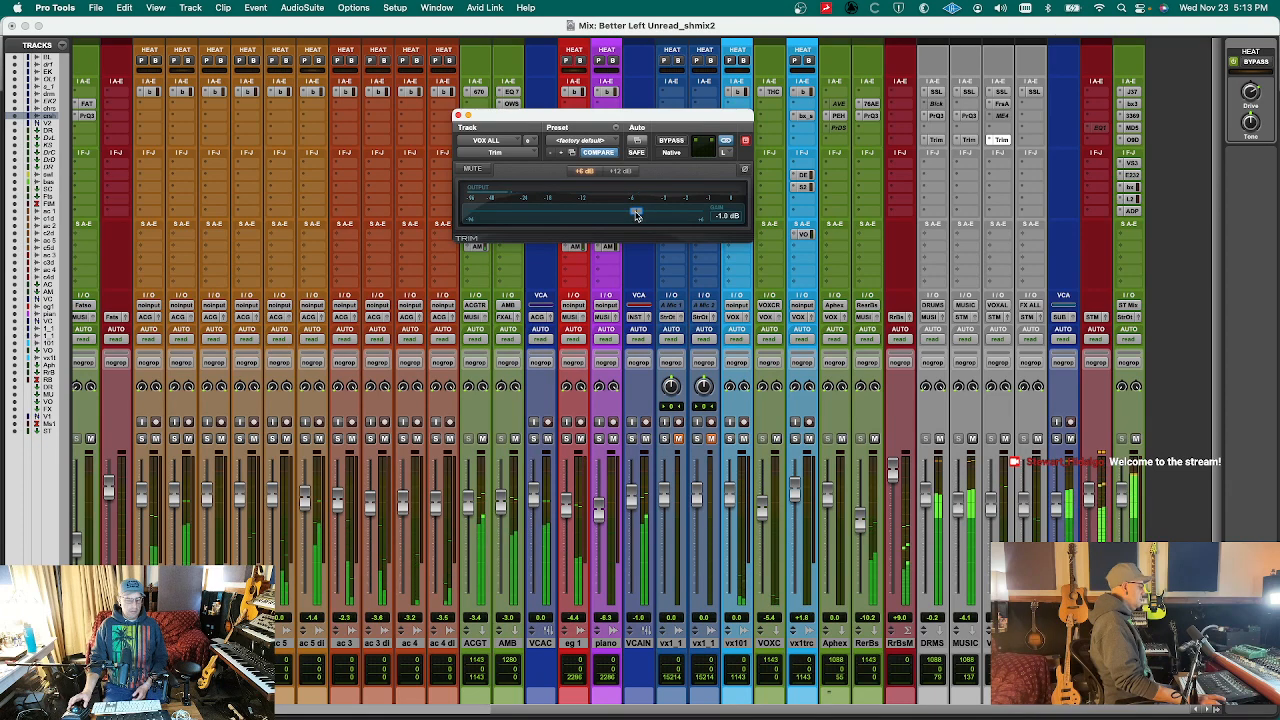
pyautogui.press('super+w')
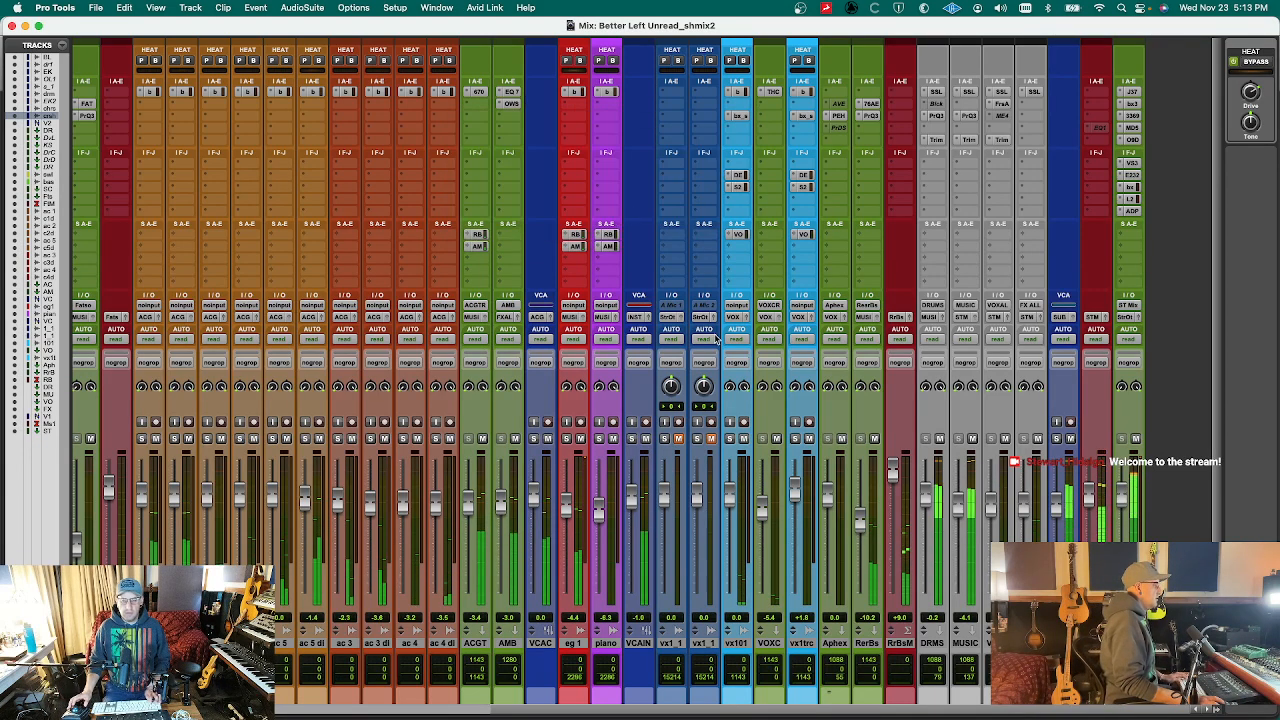
# - Stop playback and copy the volume trim automation of the vox 1 comp.01 track across the whole song in the Edit window
pyautogui.press('super+equal')
pyautogui.scroll(-20, 727, 441)
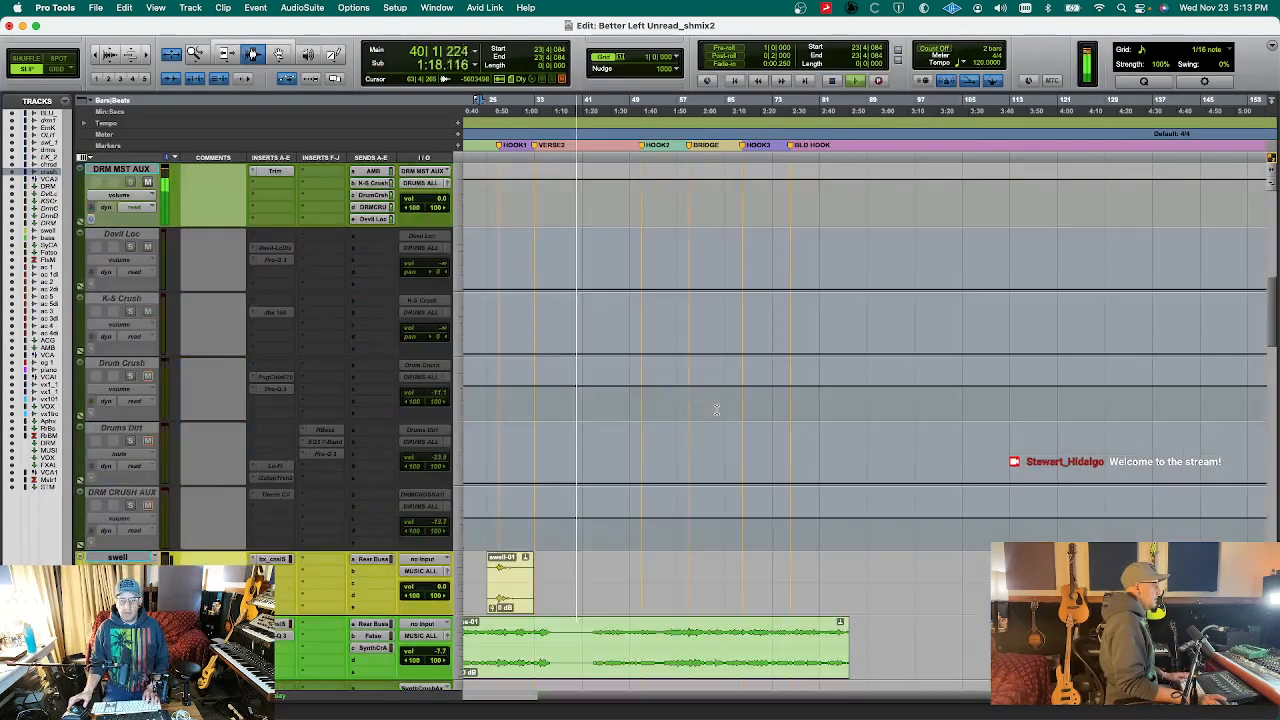
pyautogui.scroll(5, 716, 409)
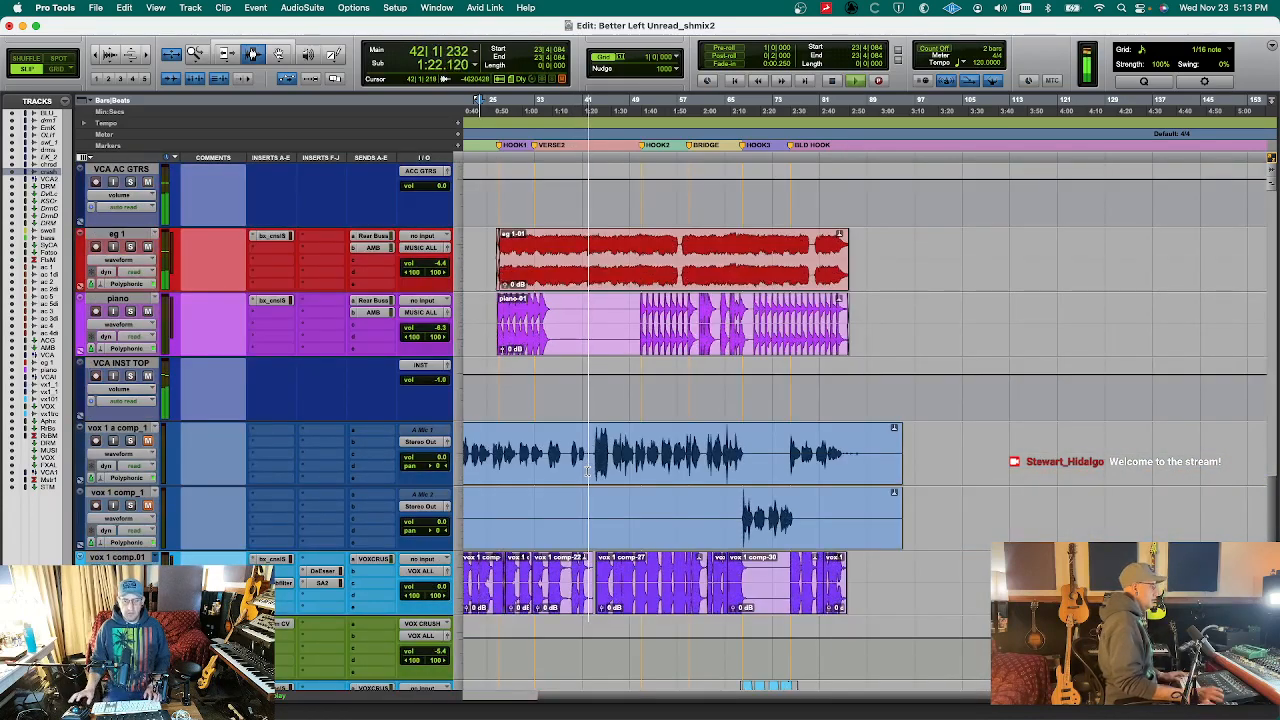
pyautogui.press('space')
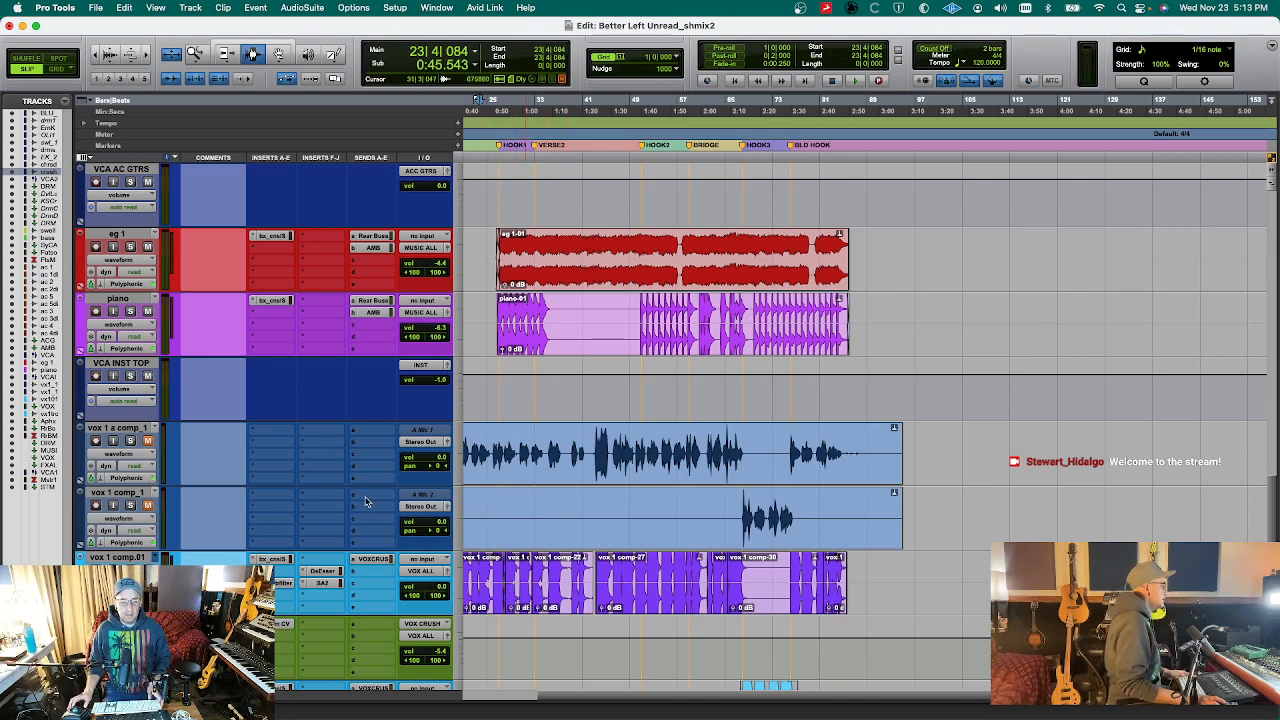
pyautogui.click(592, 474)
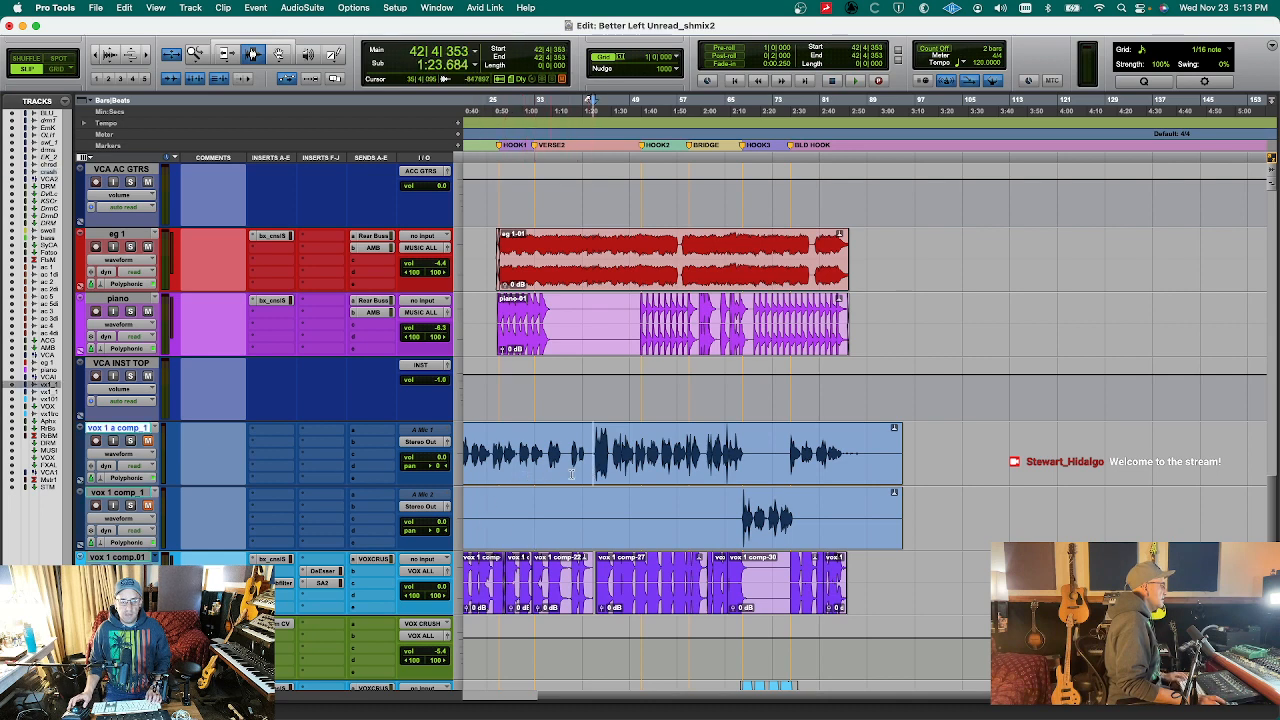
pyautogui.click(568, 598)
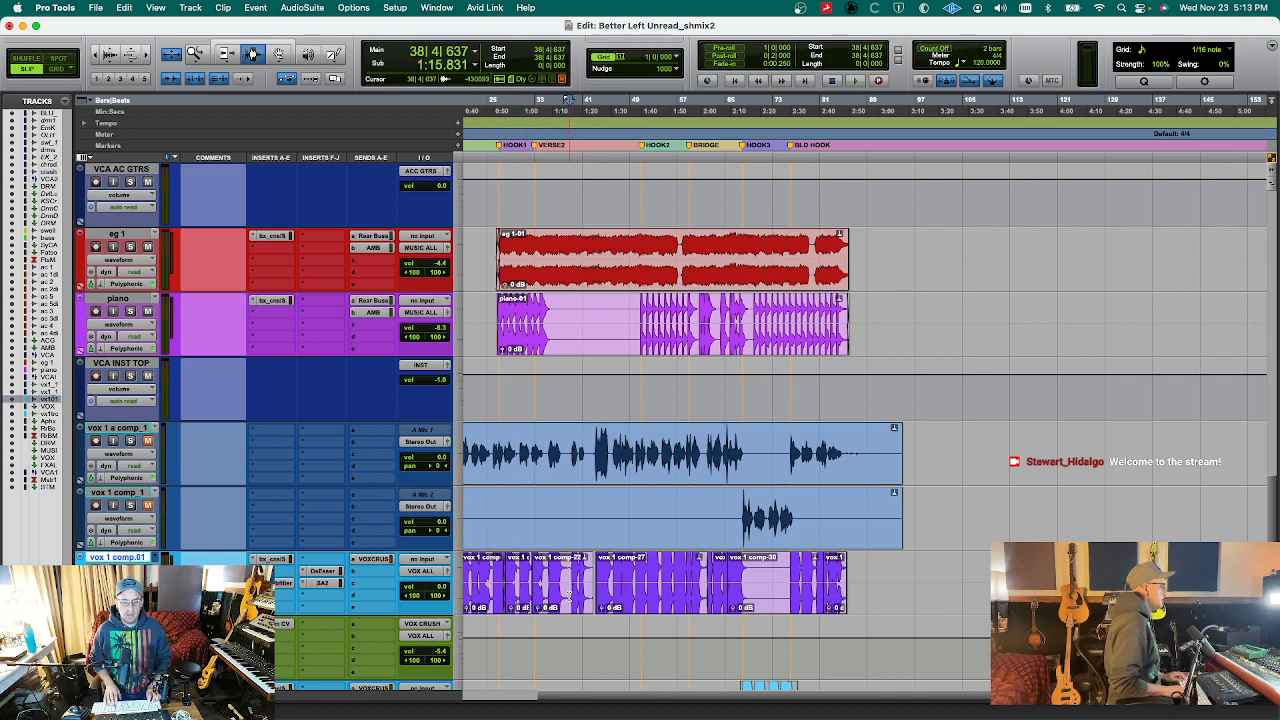
pyautogui.hotkey('ctrl', '-')
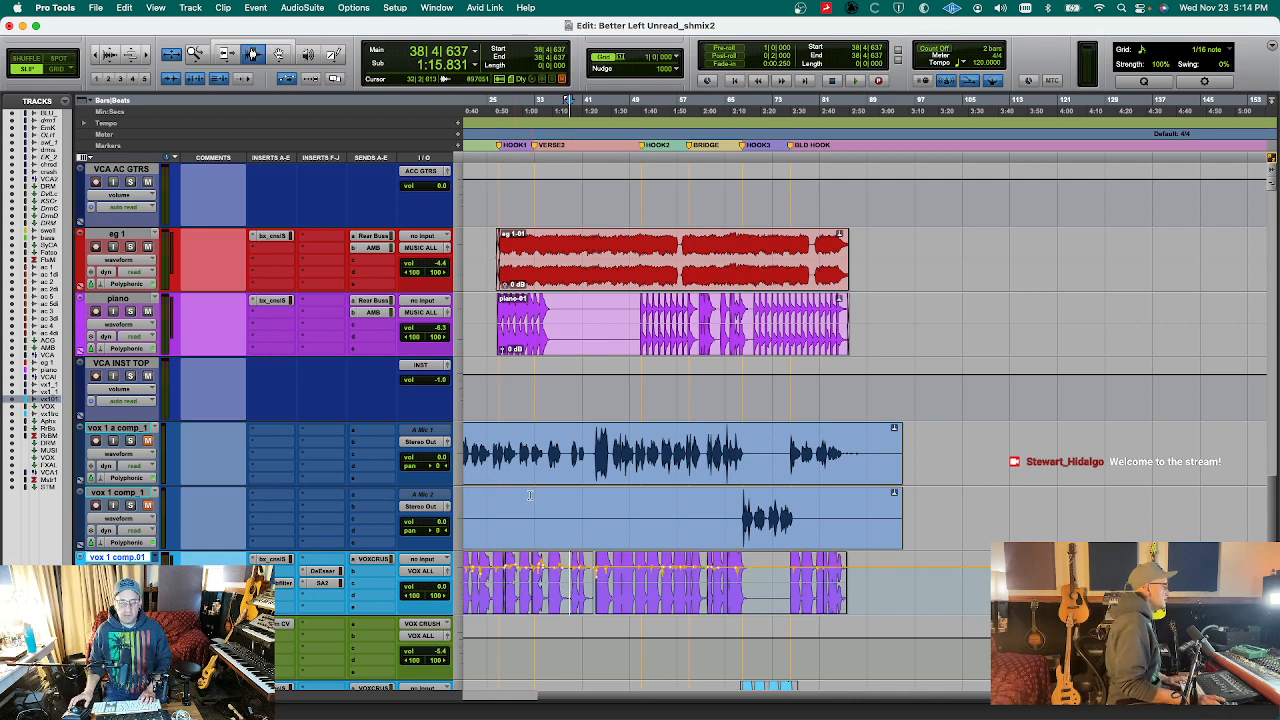
pyautogui.press('Return')
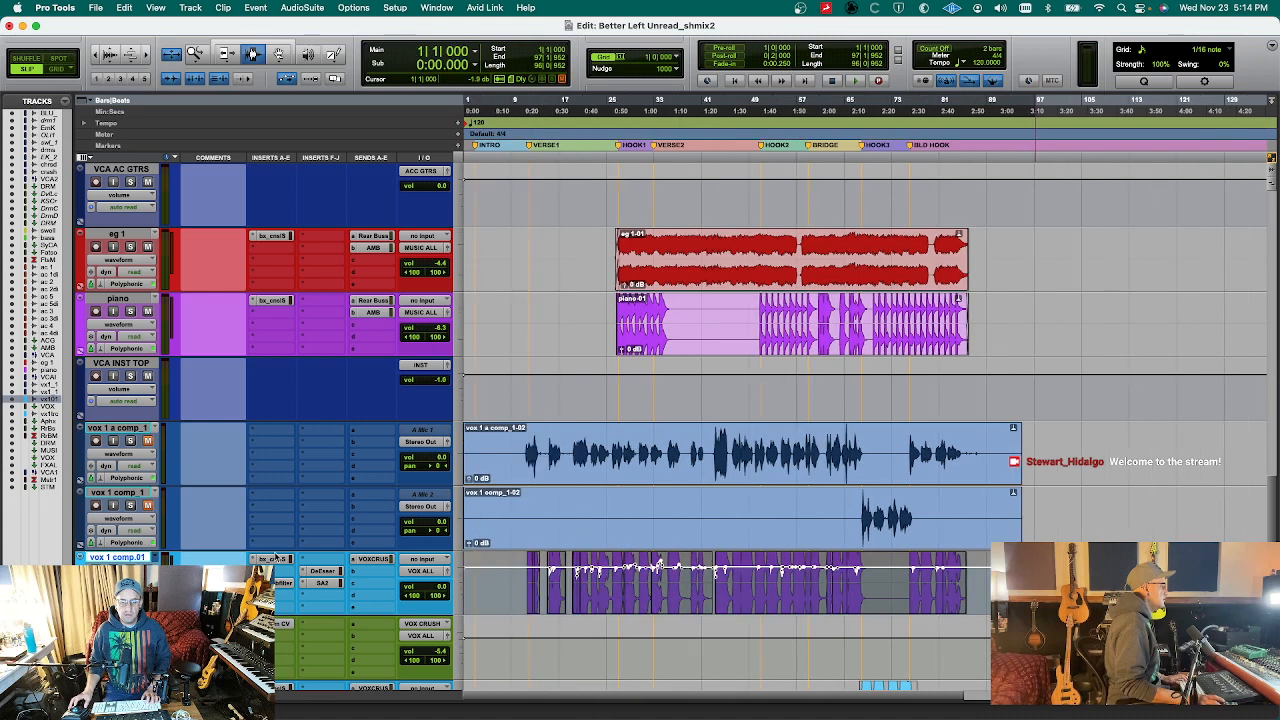
# - Paste the copied volume trim automation onto the vox 1 a comp_1 track from the song start
pyautogui.press('p')
pyautogui.press('p')
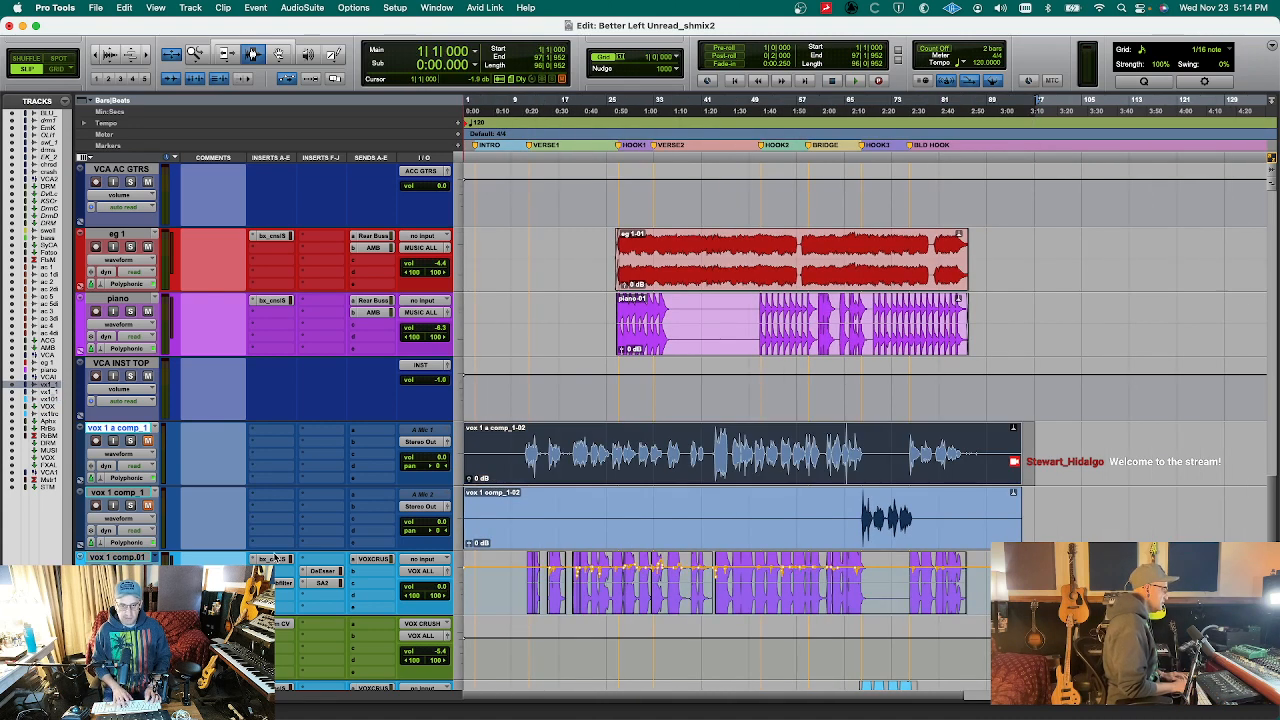
pyautogui.press('ctrl+super+Right')
pyautogui.press('ctrl+super+Right')
pyautogui.press('ctrl+super+Right')
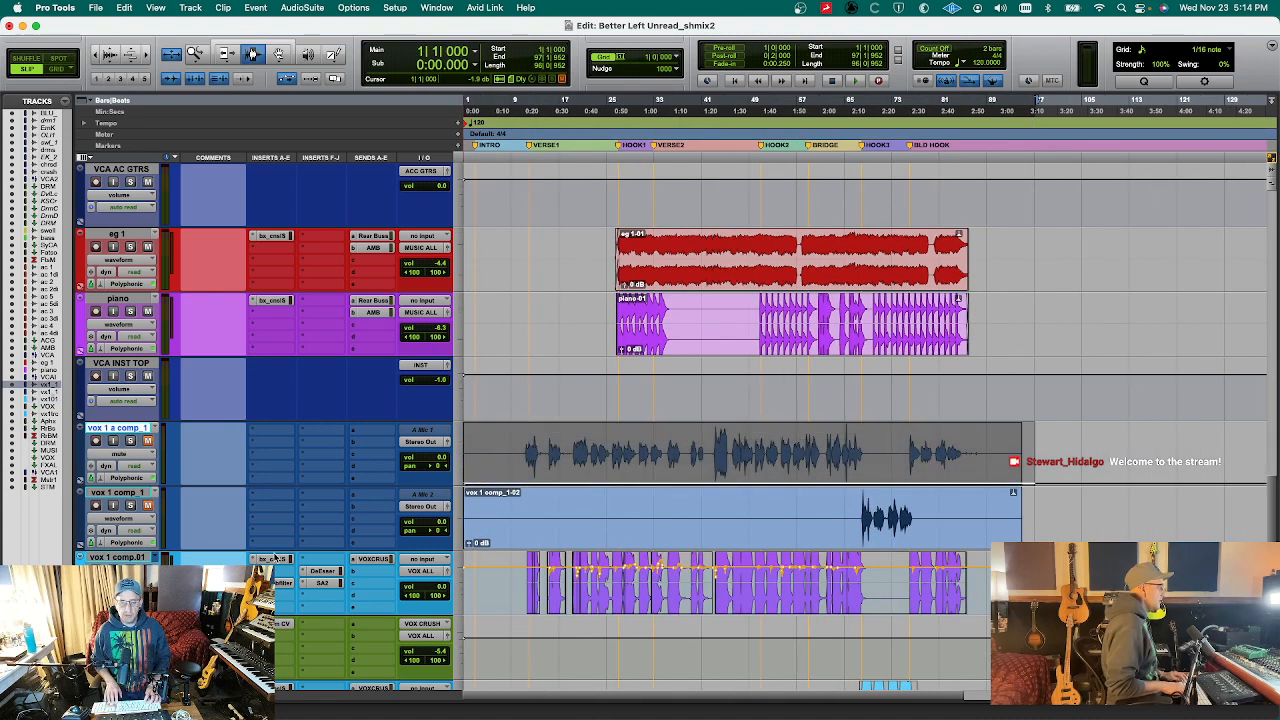
pyautogui.press('ctrl+super+Left')
pyautogui.press('super+v')
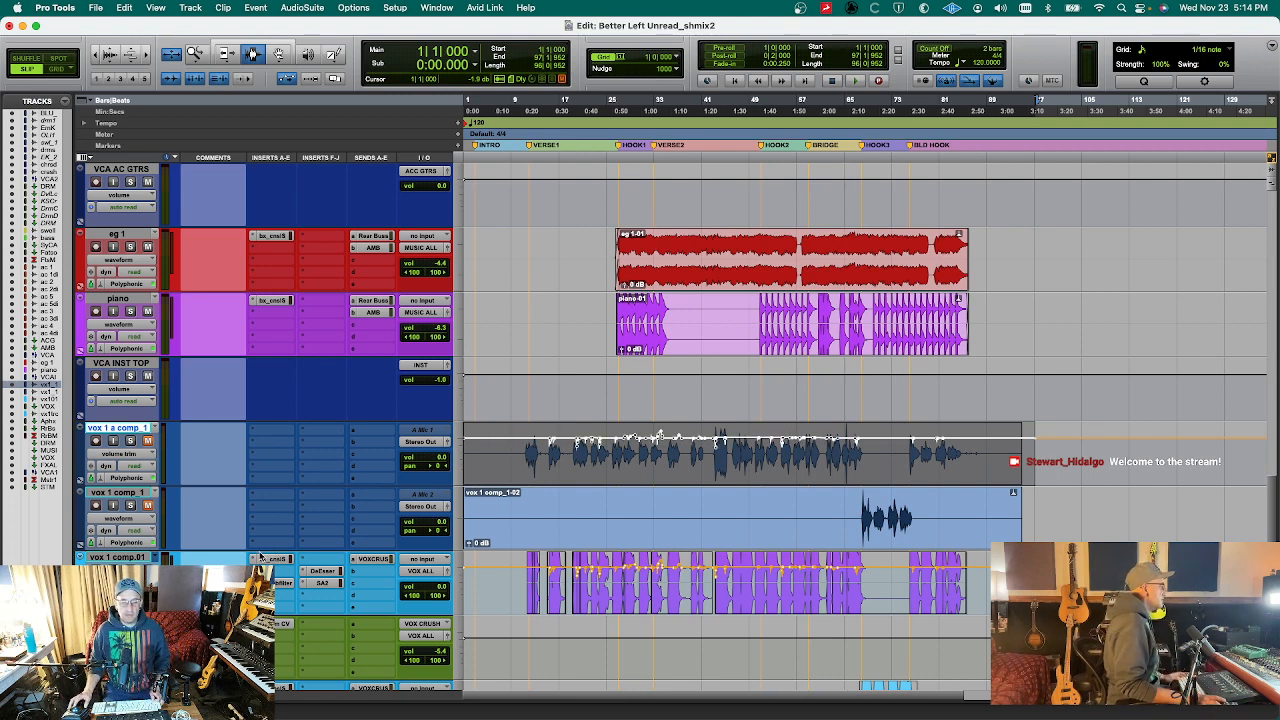
# - Copy the bx_console, bx_subfilter, DeEsser and SA2 inserts from vox 1 comp.01 to the vox 1 a comp_1 track
pyautogui.moveTo(270, 435); pyautogui.dragTo(270, 435)
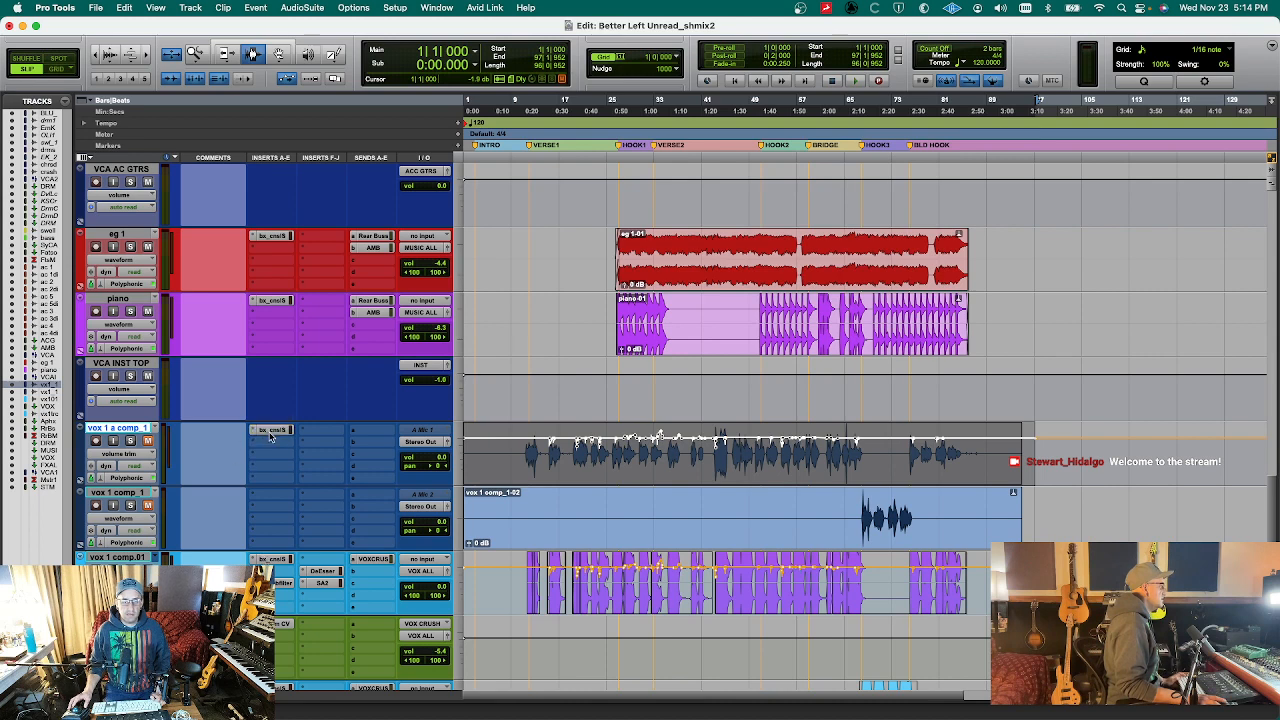
pyautogui.moveTo(283, 516); pyautogui.dragTo(325, 455)
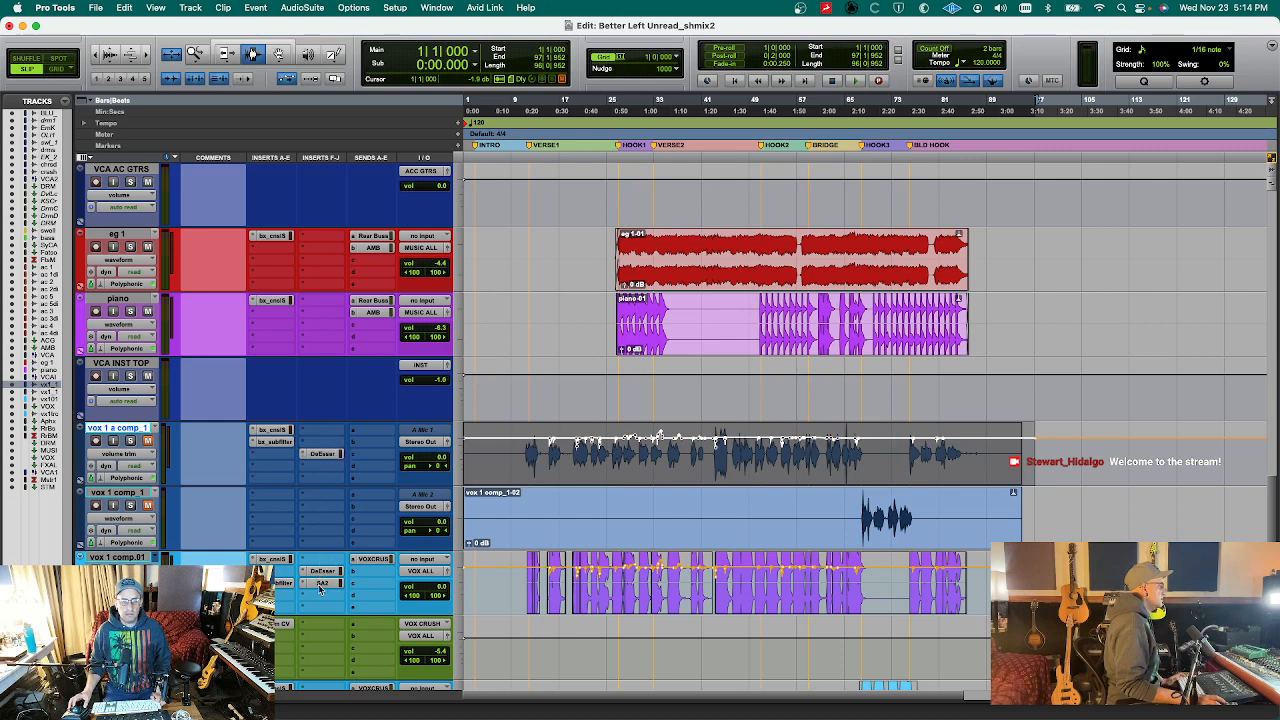
pyautogui.moveTo(320, 590); pyautogui.dragTo(322, 467)
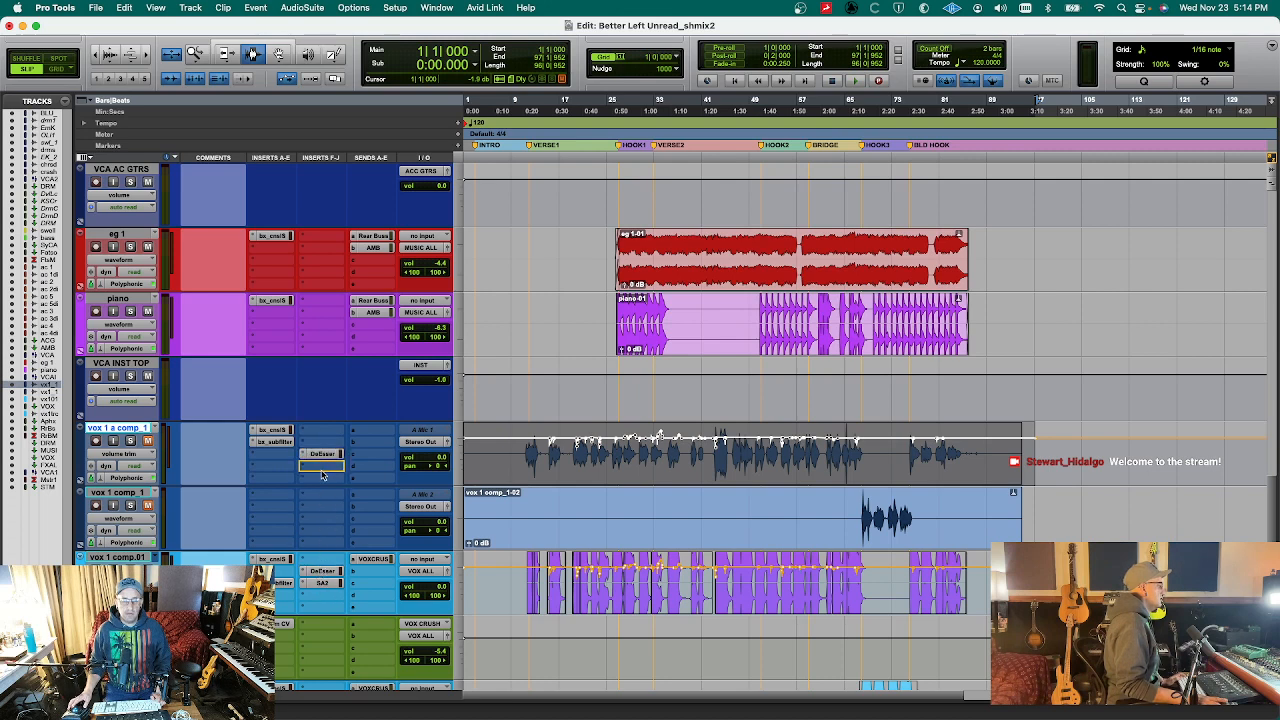
# - Check the VOX CRUSH send on vox 1 comp.01, and save the session
pyautogui.click(370, 559)
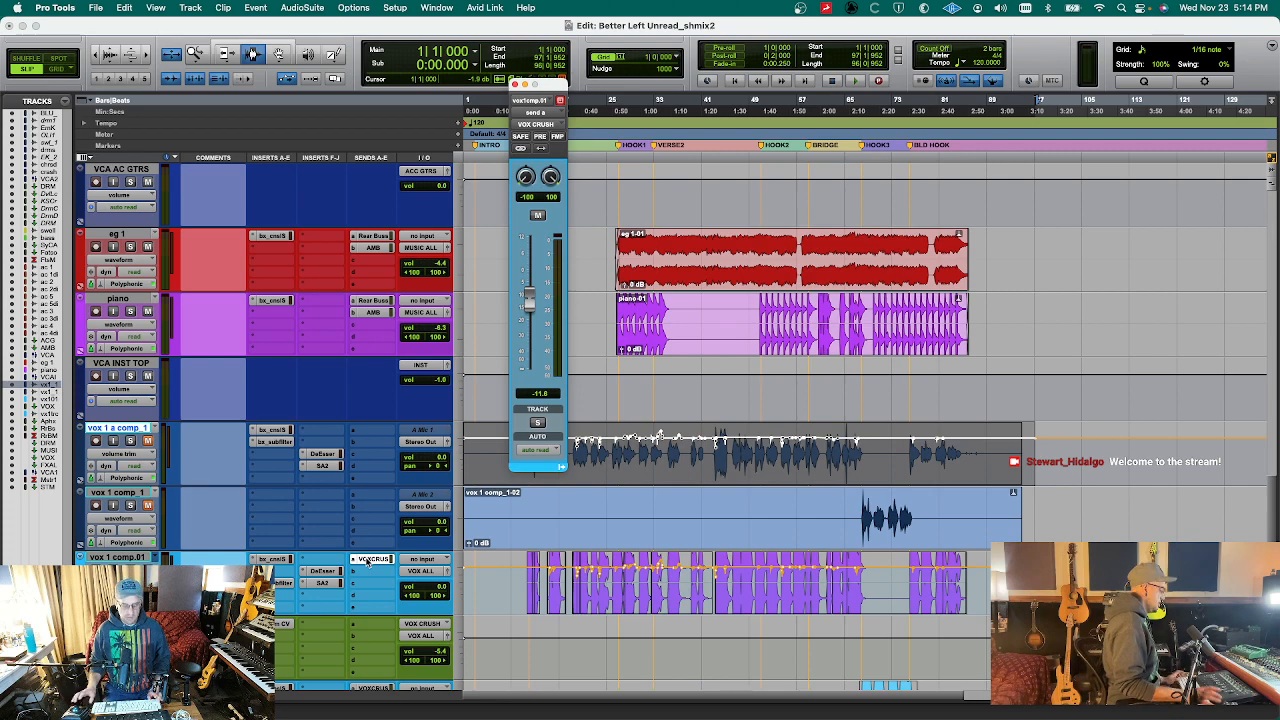
pyautogui.click(367, 561)
pyautogui.press('super+equal')
pyautogui.press('super+s')
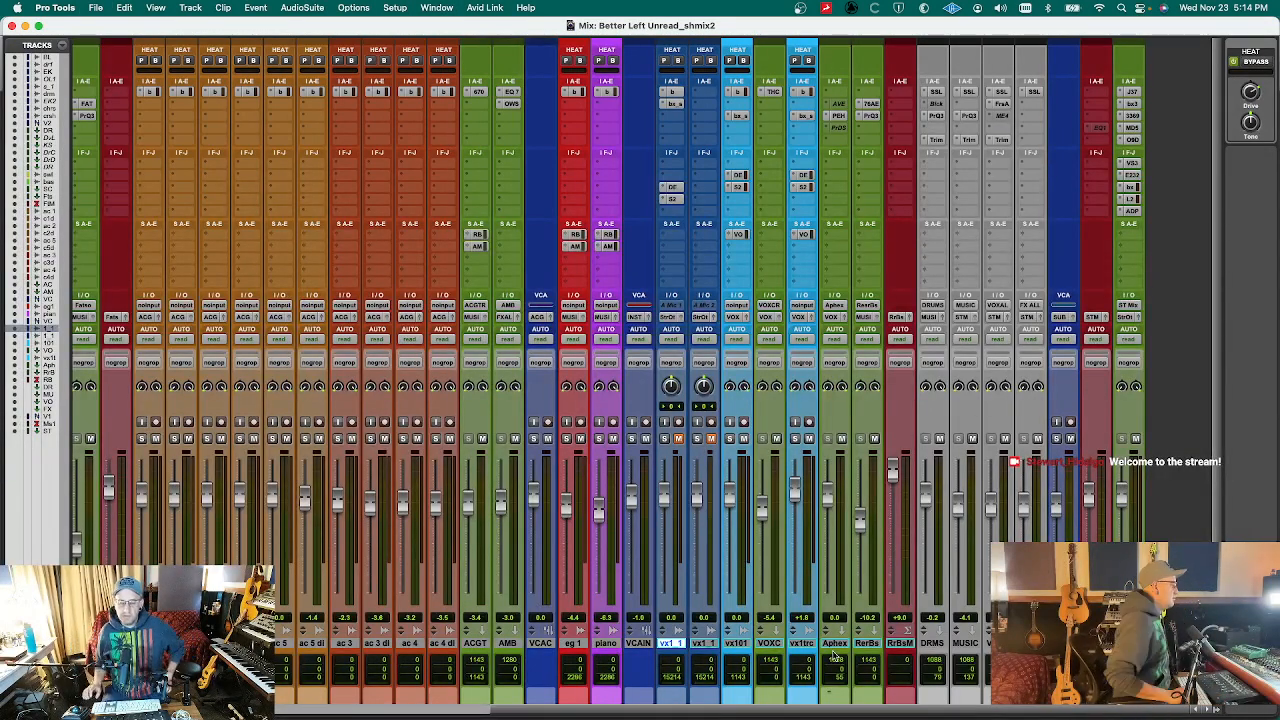
# - Unmute vox 1 a comp_1, and trim the start of the vox 1 comp_1-02 clip to 64|4|733, just before HOOK3
pyautogui.click(768, 645)
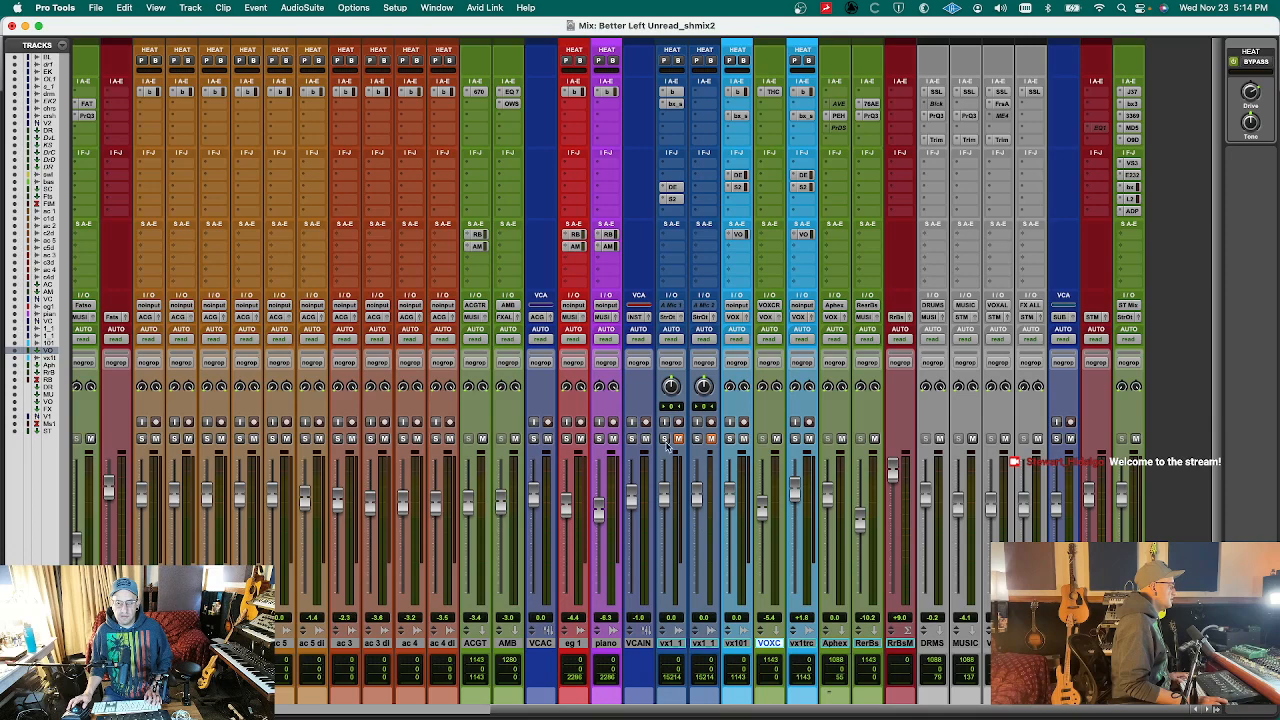
pyautogui.press('super+equal')
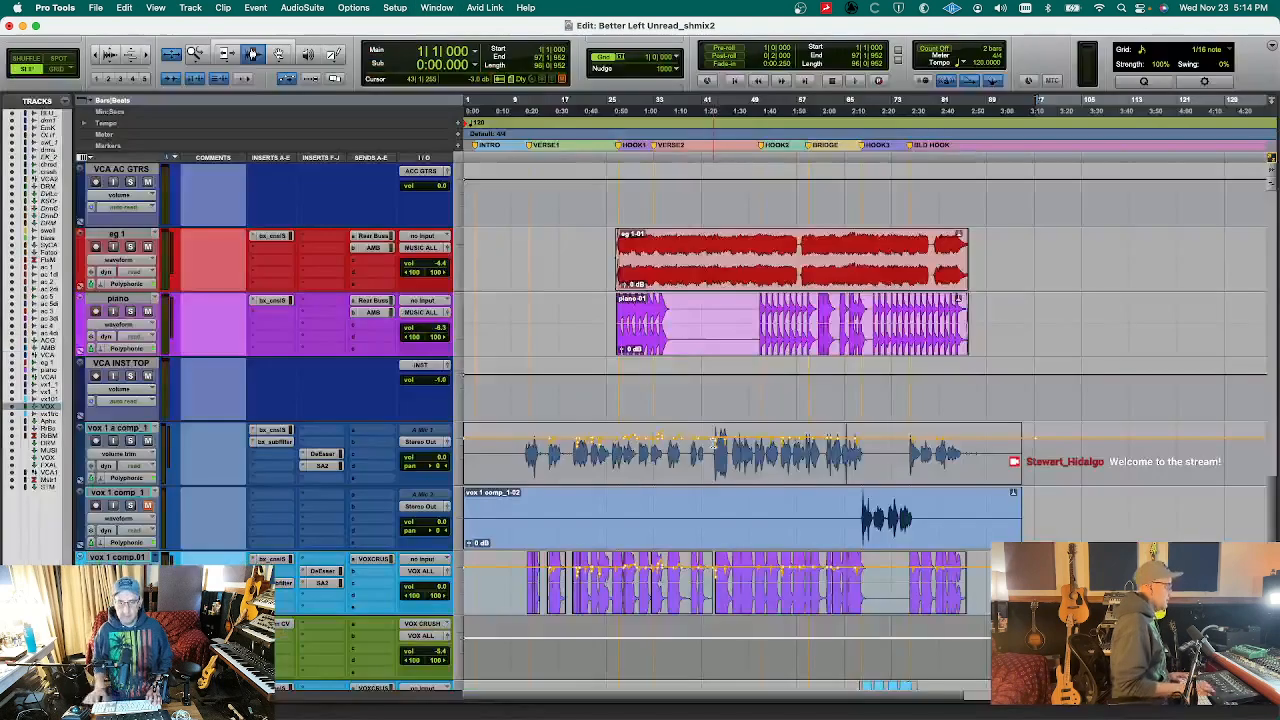
pyautogui.click(575, 507)
pyautogui.click(844, 516)
pyautogui.press('a')
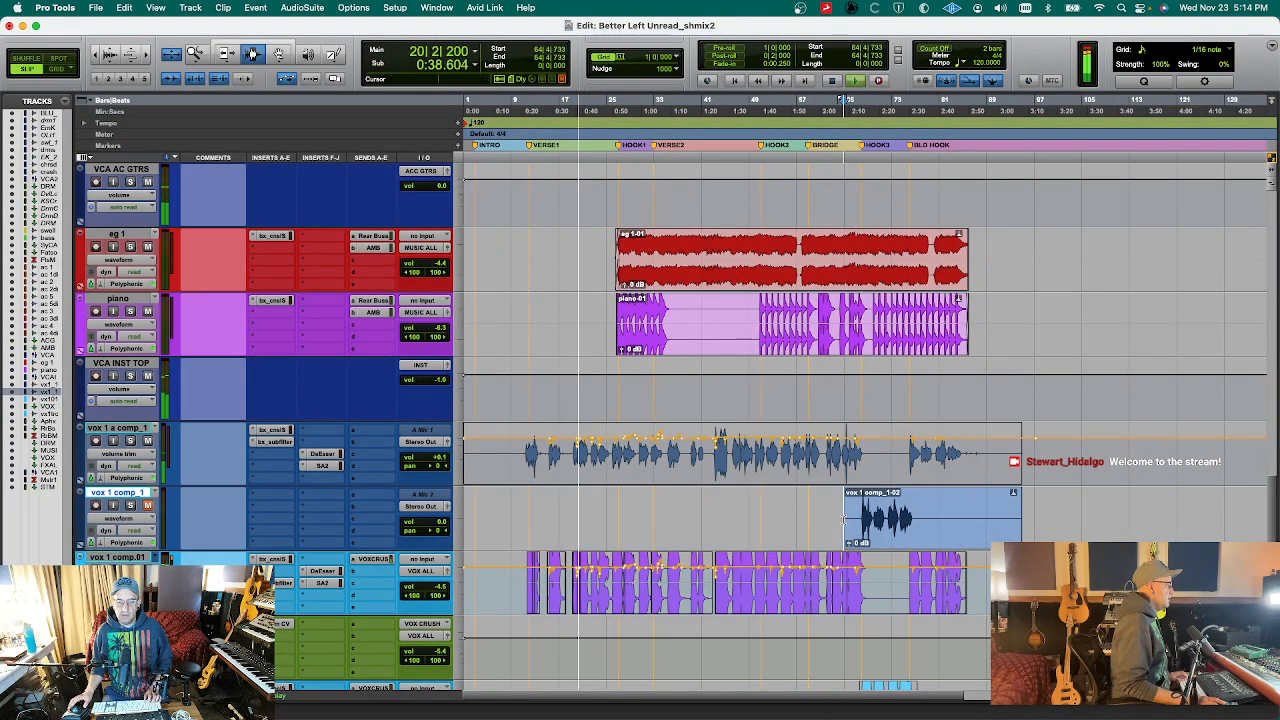
# - Move the vox 1 outro cho track directly below vox 1 comp.01, and route the vox 1 a comp_1 output to the VOX ALL bus
pyautogui.scroll(-3, 693, 520)
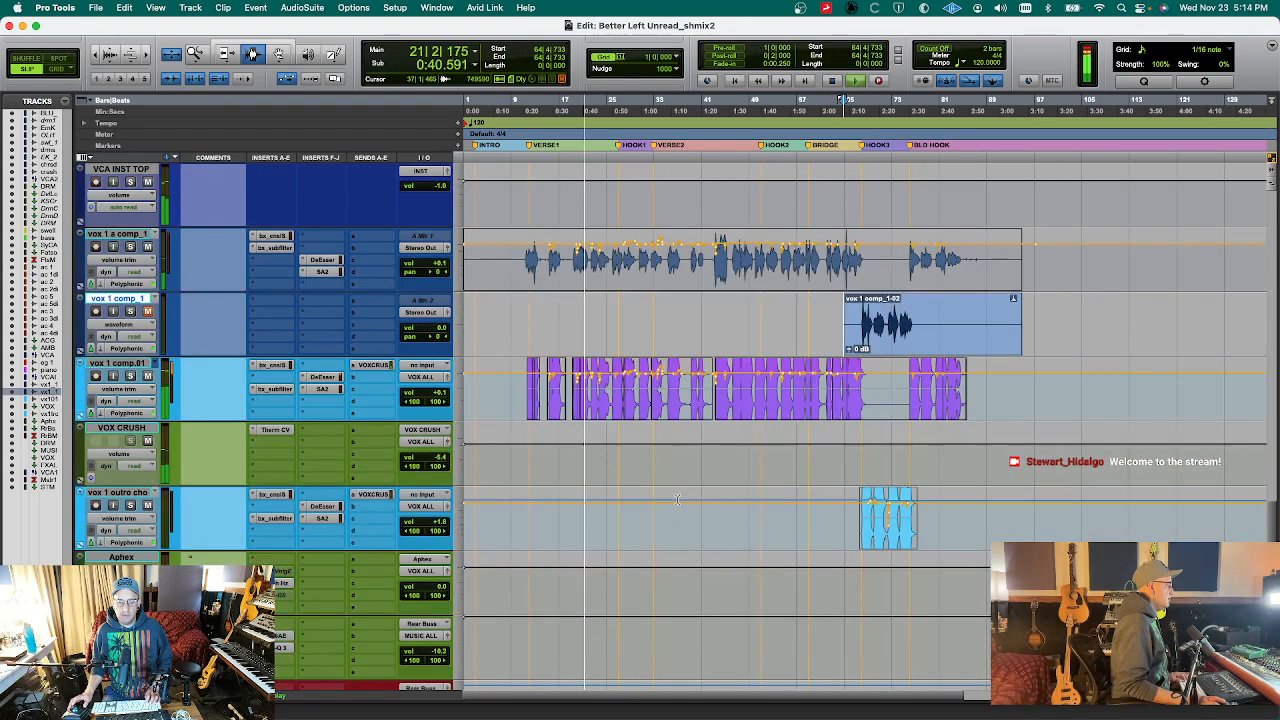
pyautogui.moveTo(150, 494); pyautogui.dragTo(150, 430)
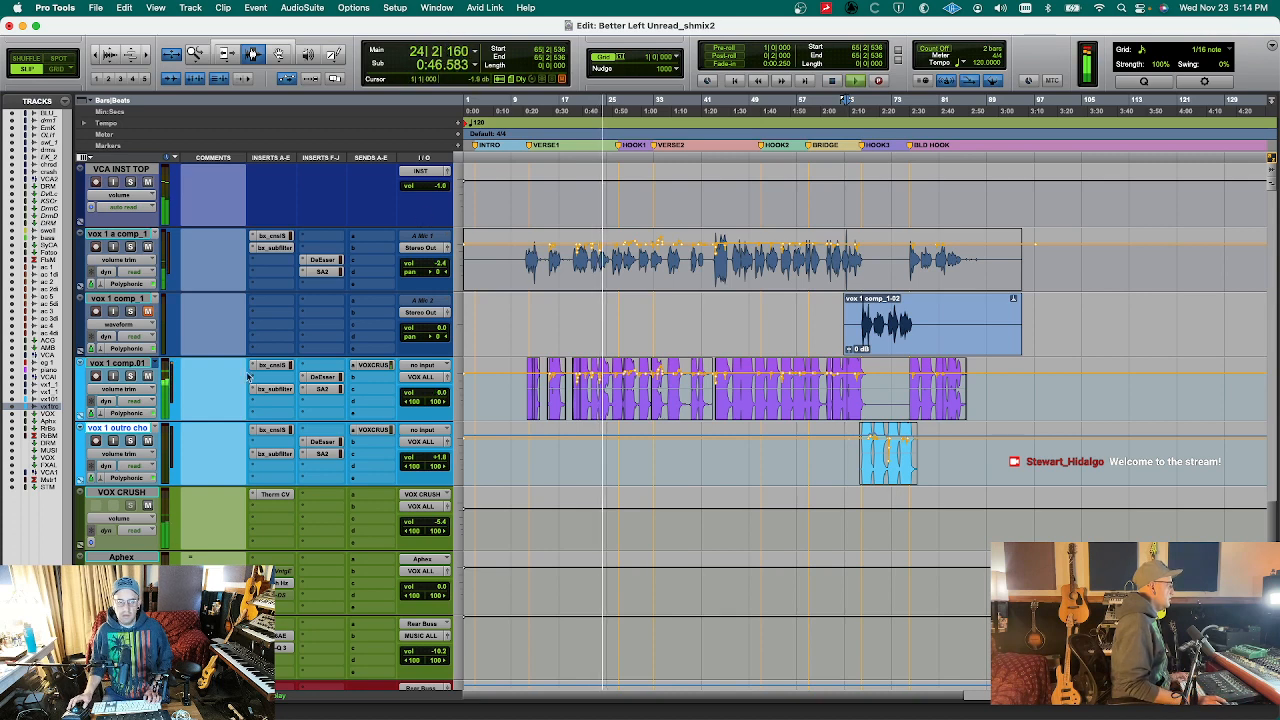
pyautogui.click(420, 247)
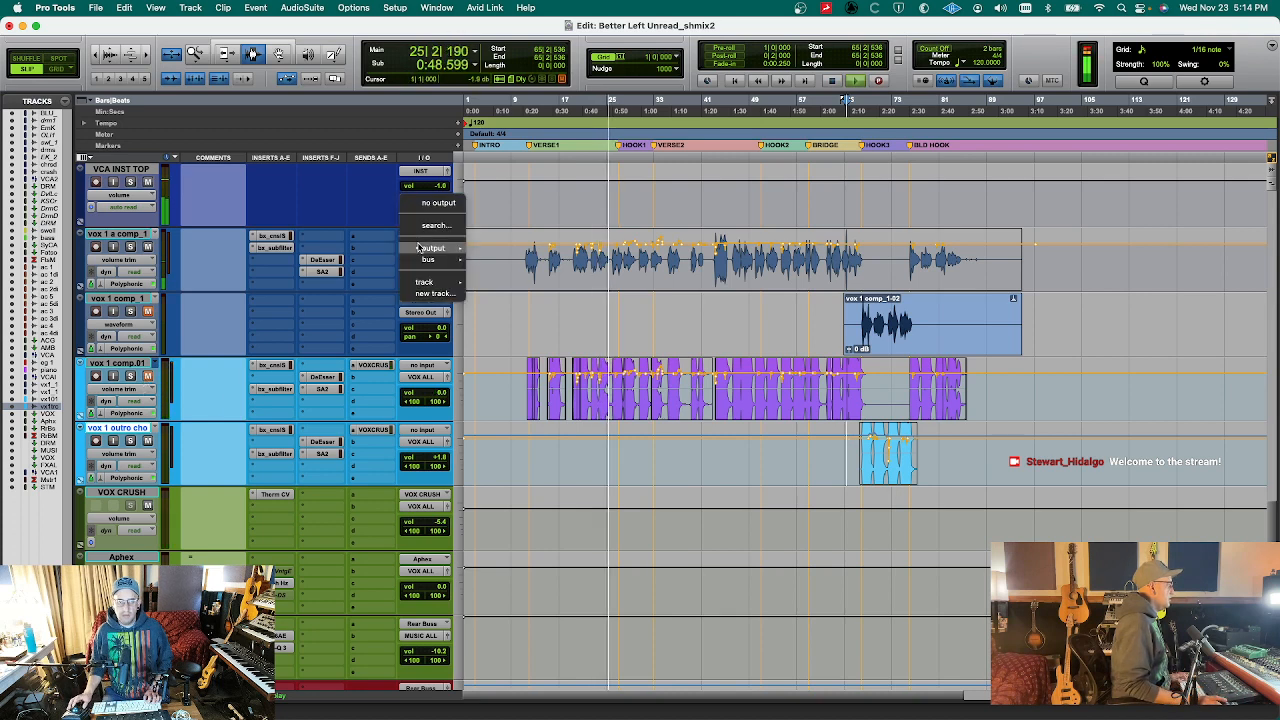
pyautogui.moveTo(430, 259)
pyautogui.moveTo(563, 275)
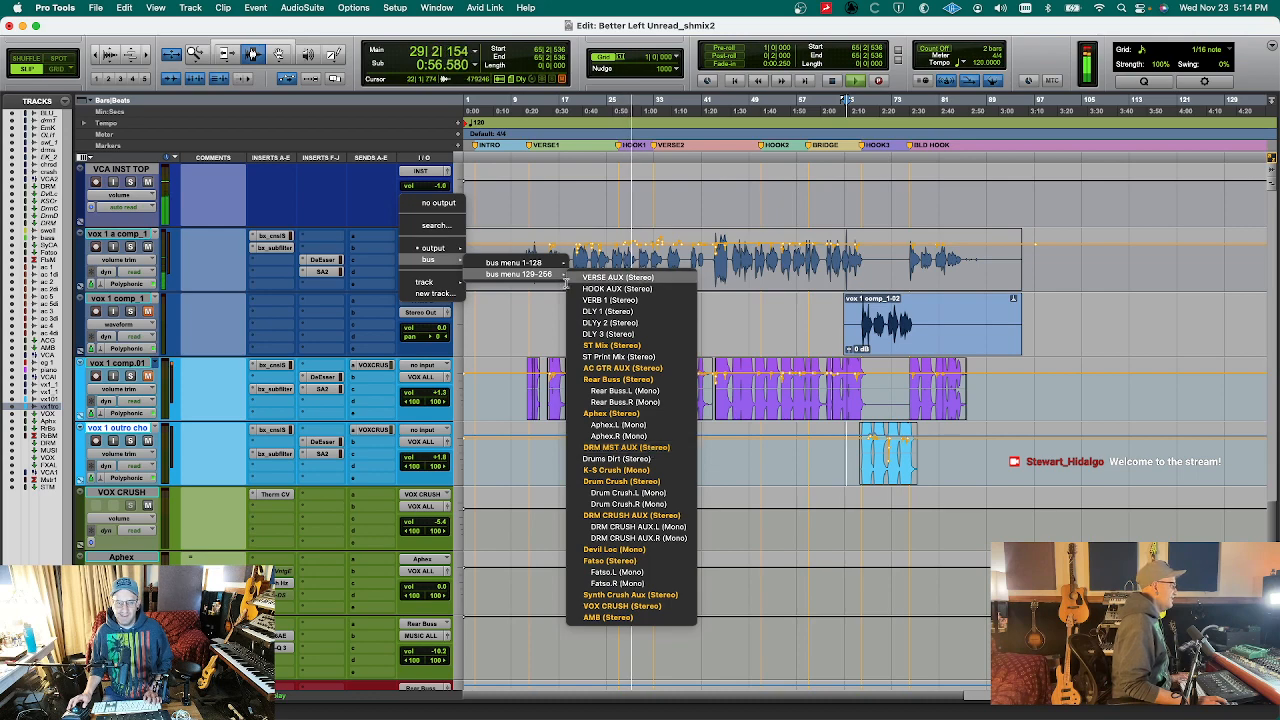
pyautogui.scroll(-15, 598, 320)
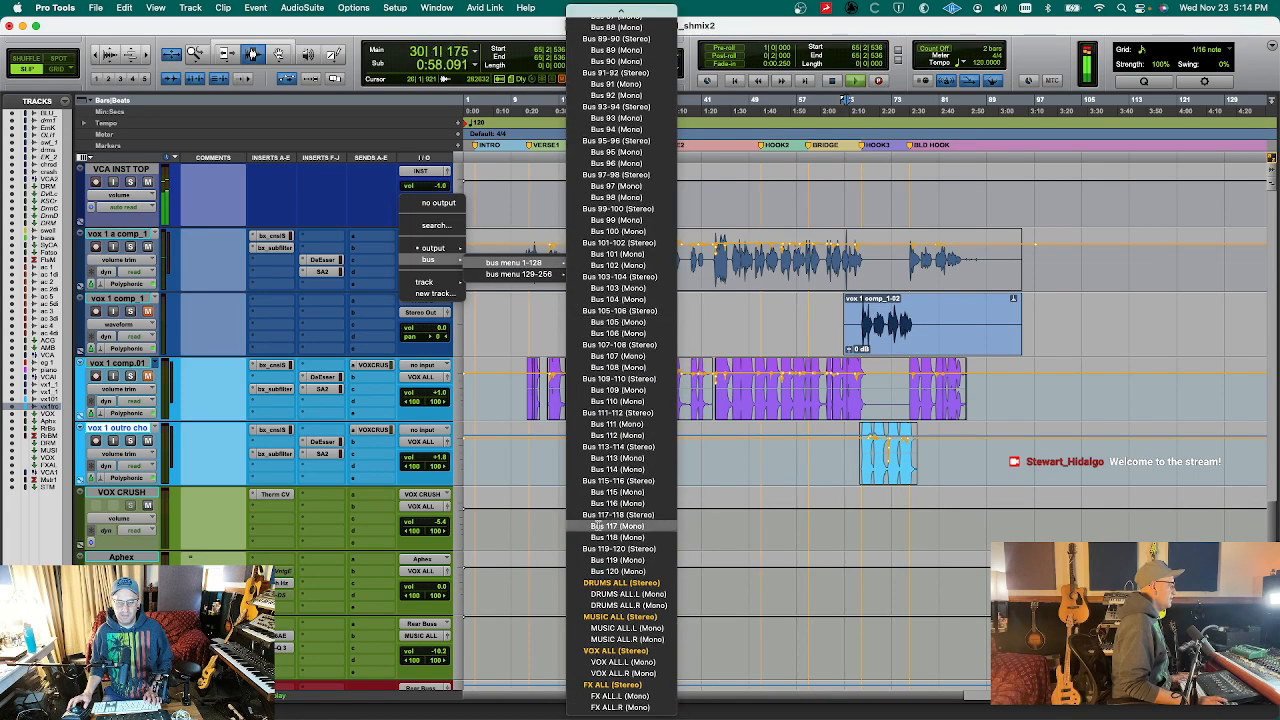
pyautogui.click(617, 651)
pyautogui.press('space')
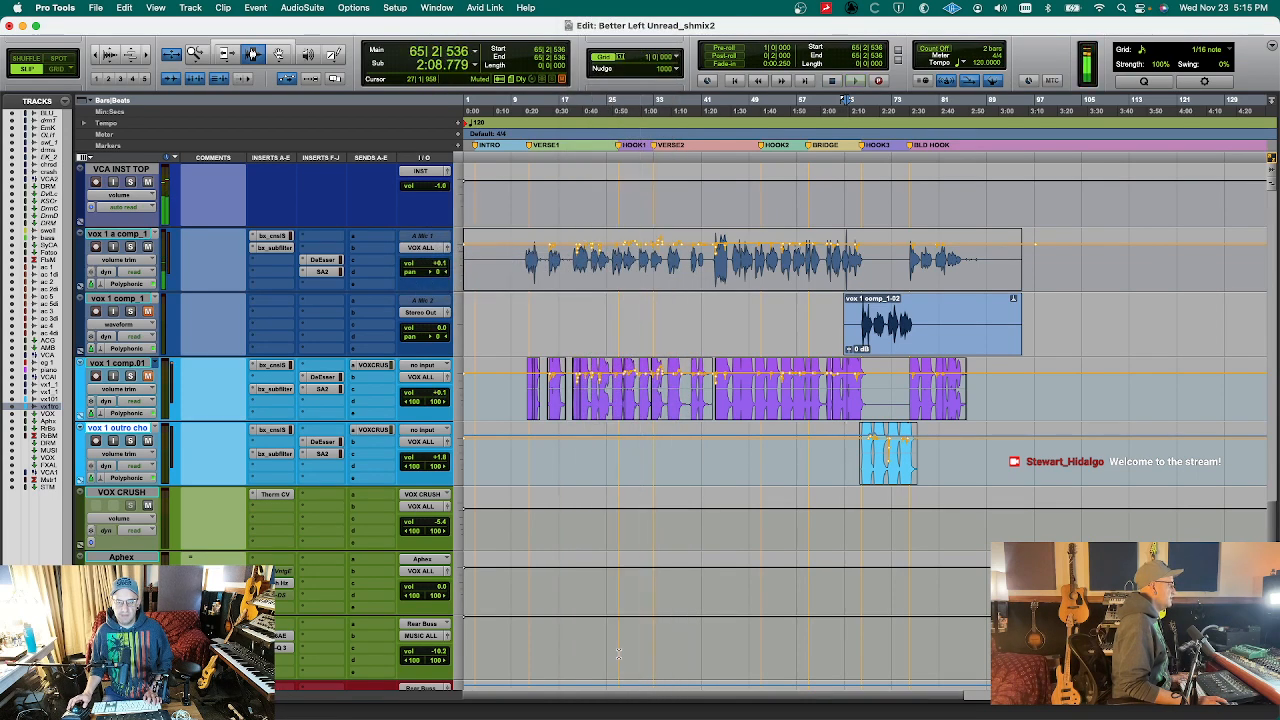
# - Play the HOOK1 section from 26|2|392 to check the swell and crash levels against the drums
pyautogui.scroll(10, 714, 529)
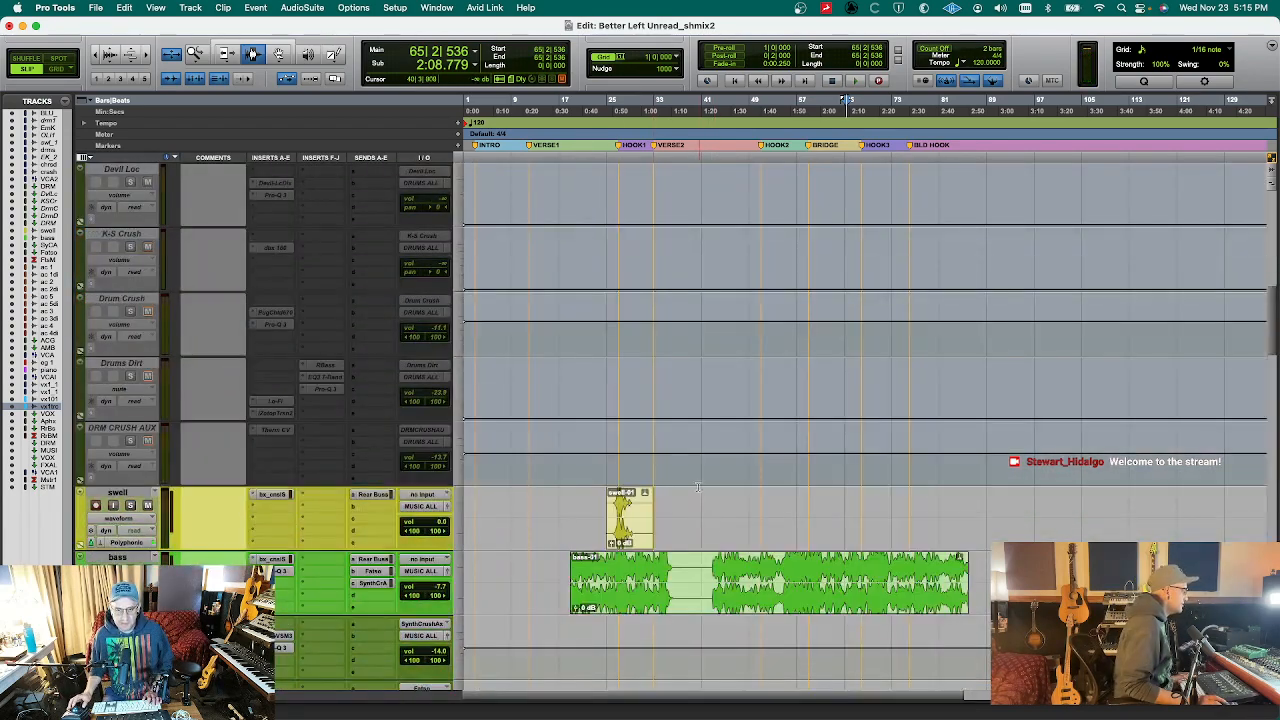
pyautogui.click(619, 505)
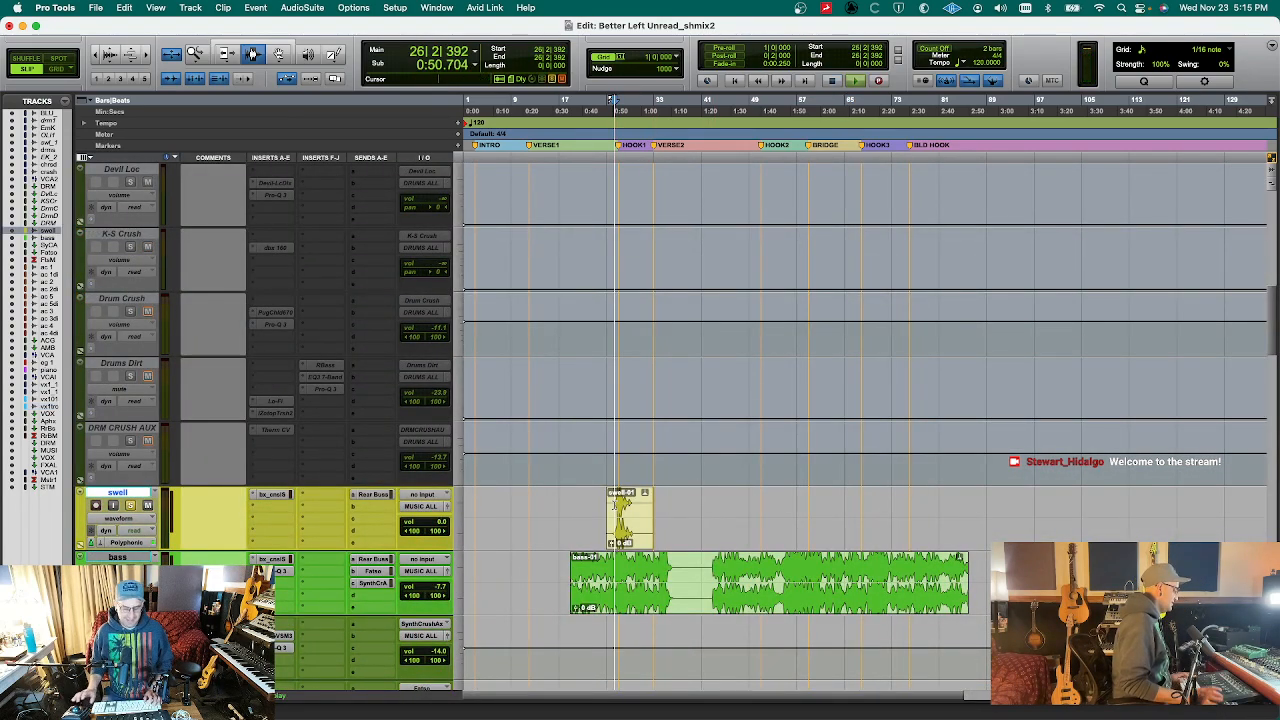
pyautogui.press('space')
pyautogui.scroll(4, 615, 505)
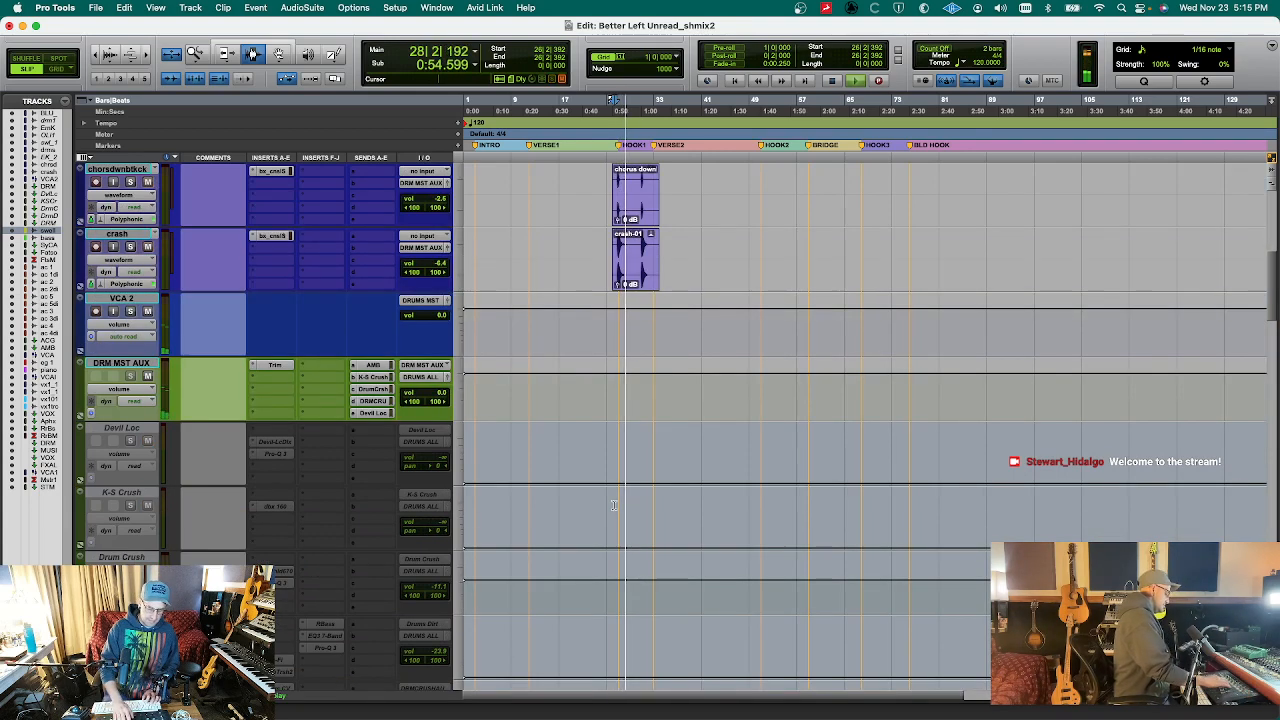
pyautogui.press('space')
pyautogui.press('space')
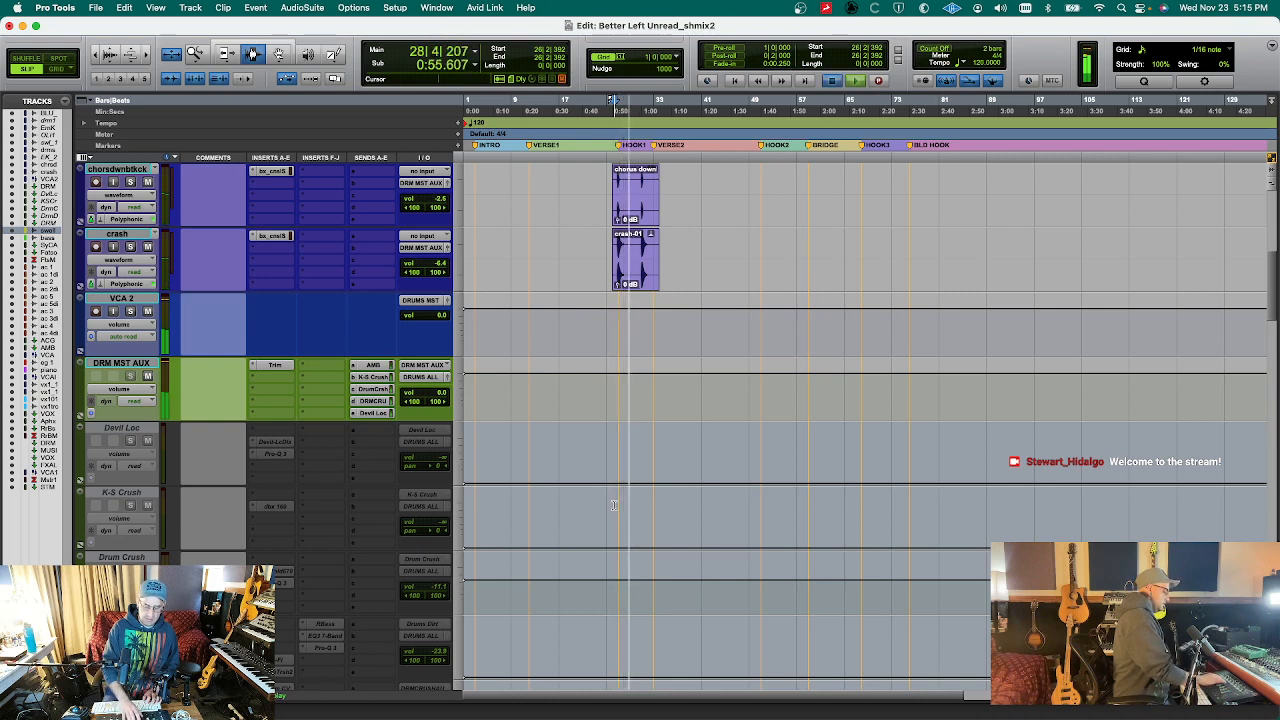
pyautogui.press('space')
pyautogui.press('space')
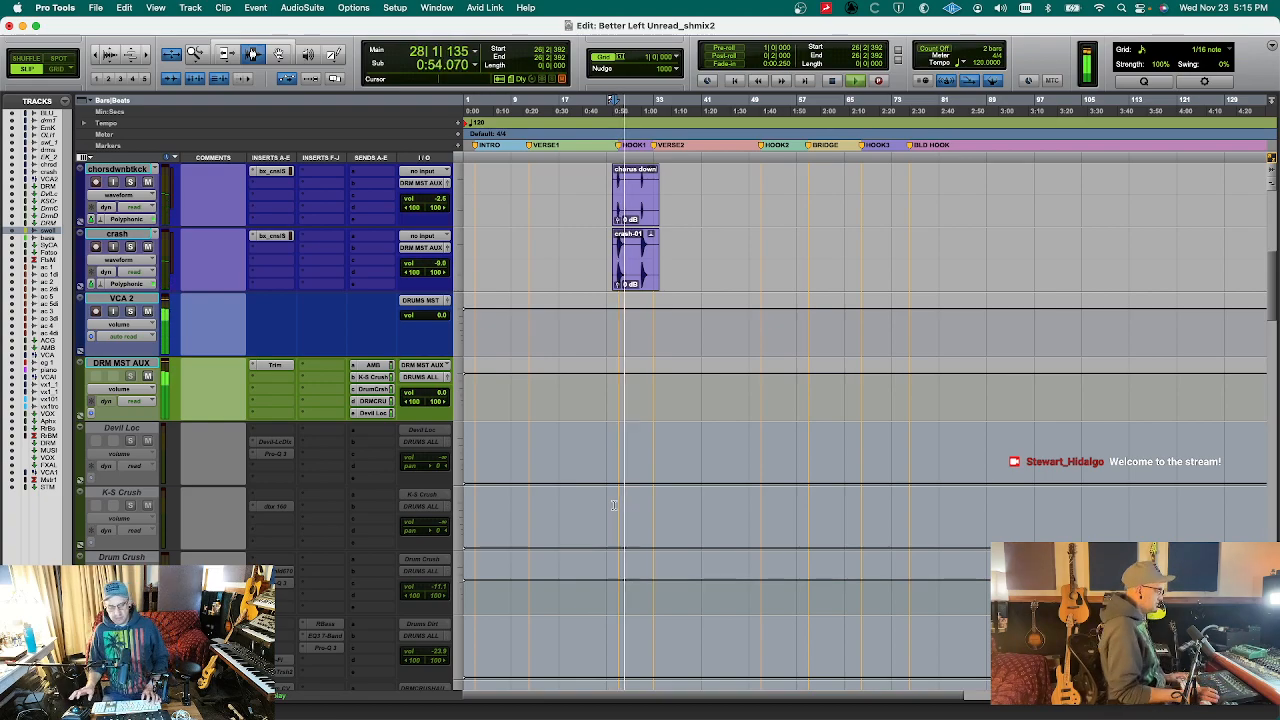
# - Show vox 1 a comp_1 as a waveform, and delete its empty audio from the song start to just before VERSE1
pyautogui.scroll(-10, 614, 505)
pyautogui.scroll(-10, 614, 497)
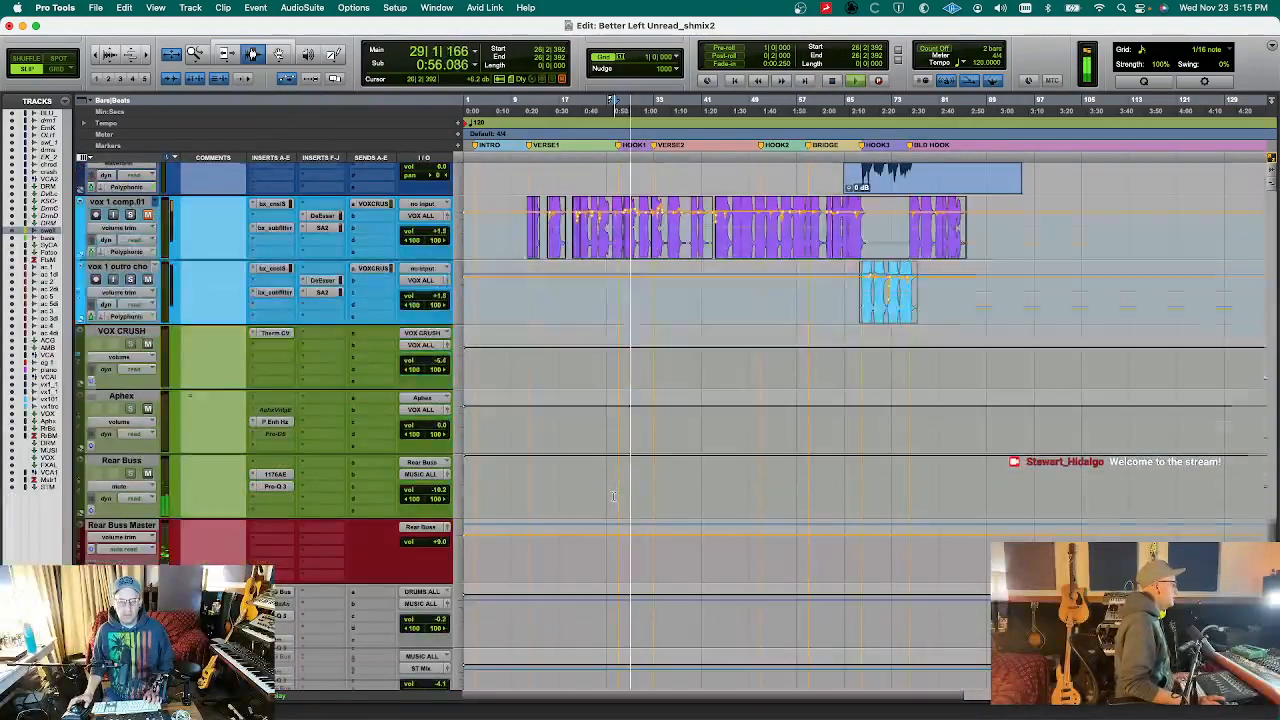
pyautogui.scroll(4, 570, 450)
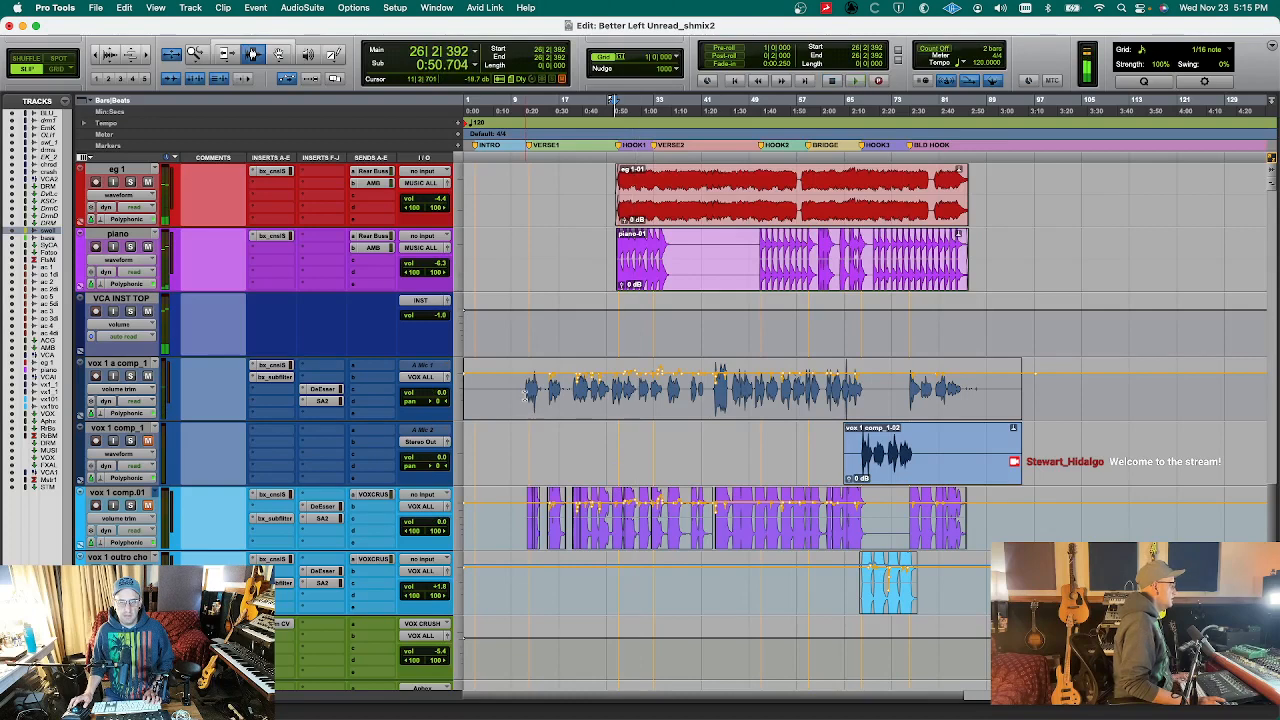
pyautogui.click(527, 395)
pyautogui.hotkey('ctrl', '-')
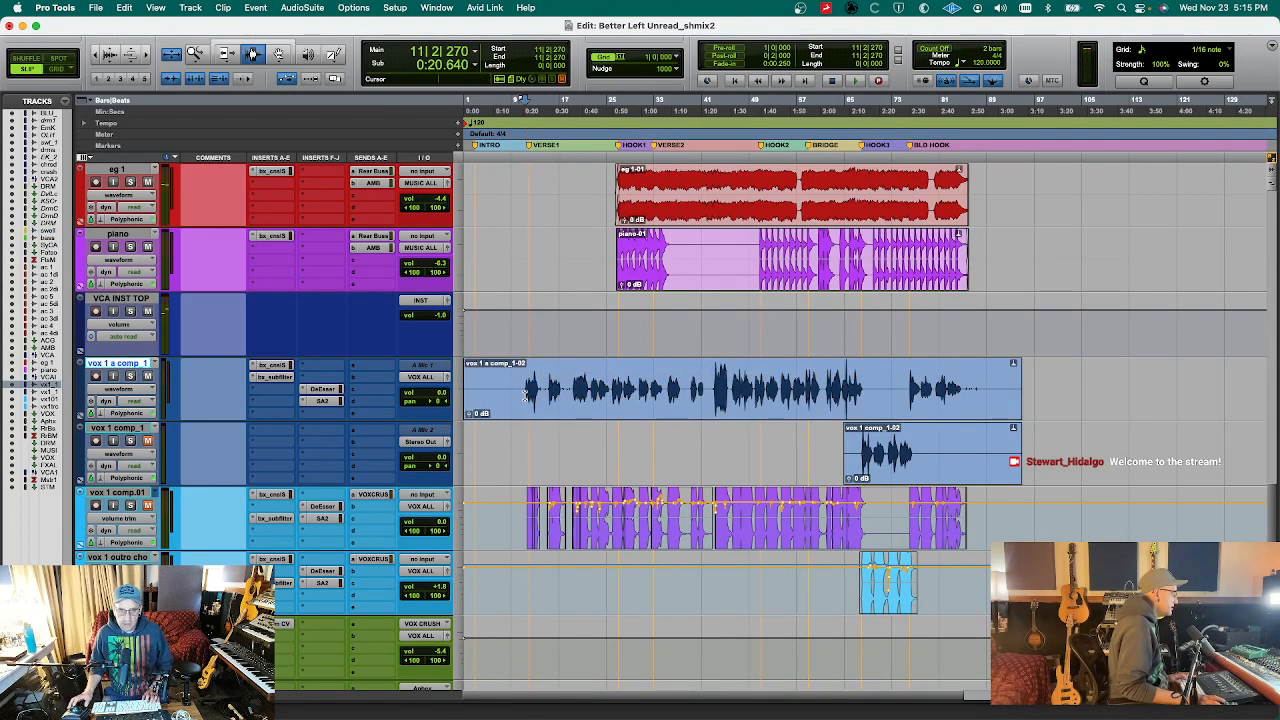
pyautogui.moveTo(525, 396); pyautogui.dragTo(388, 400)
pyautogui.press('Delete')
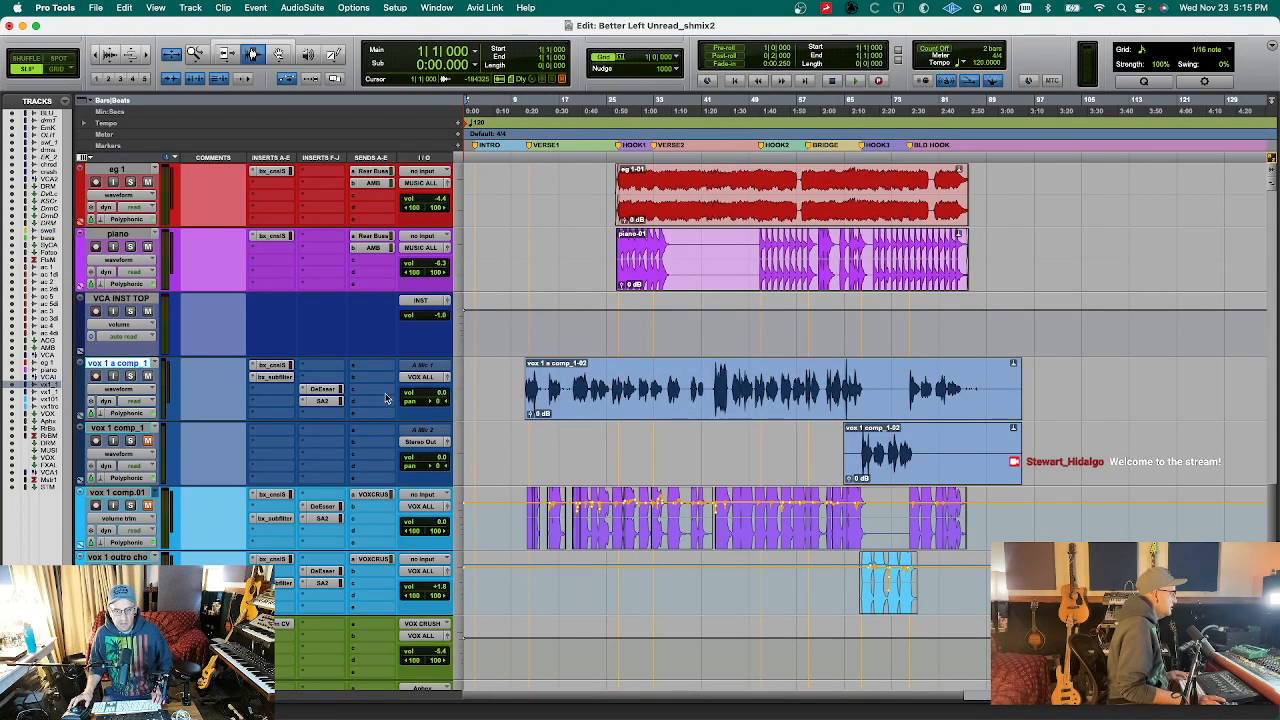
# - Reset the waveform height, trim the end of the vox 1 a comp_1 clip to 87|2|054, and raise its clip gain to +10.5 dB
pyautogui.press('ctrl+alt+super+[')
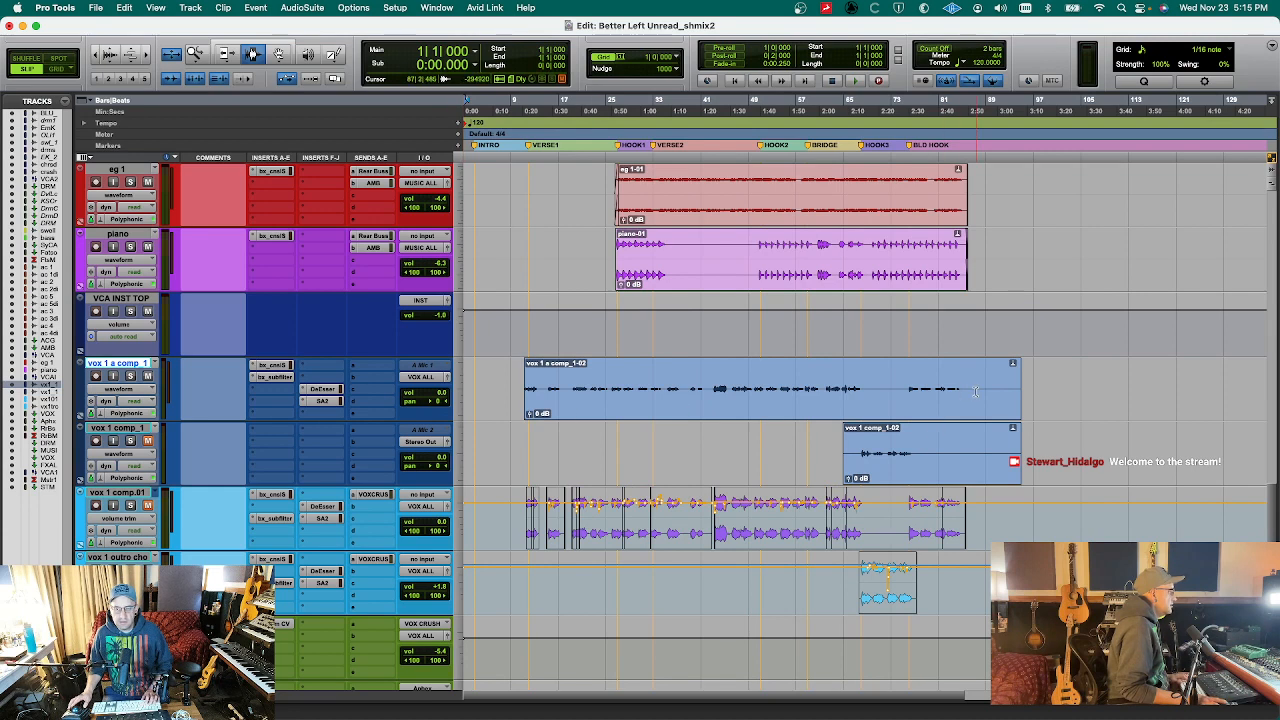
pyautogui.click(975, 391)
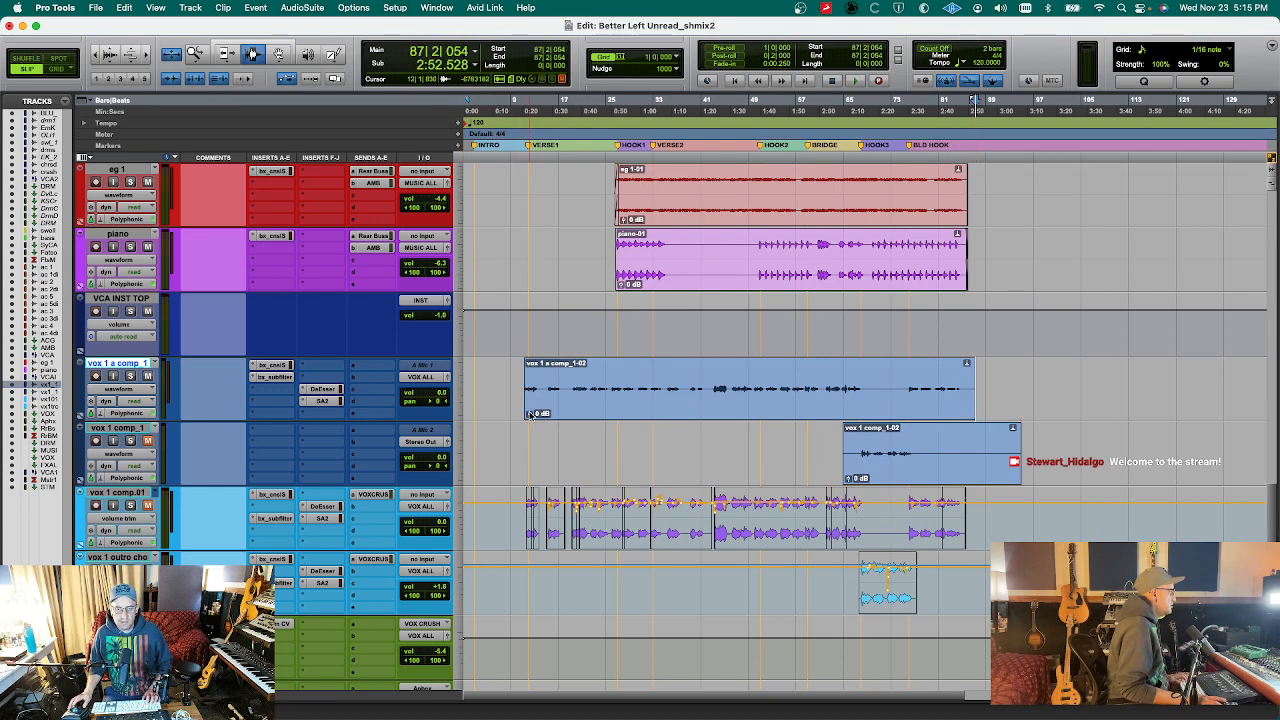
pyautogui.moveTo(531, 412); pyautogui.dragTo(530, 407)
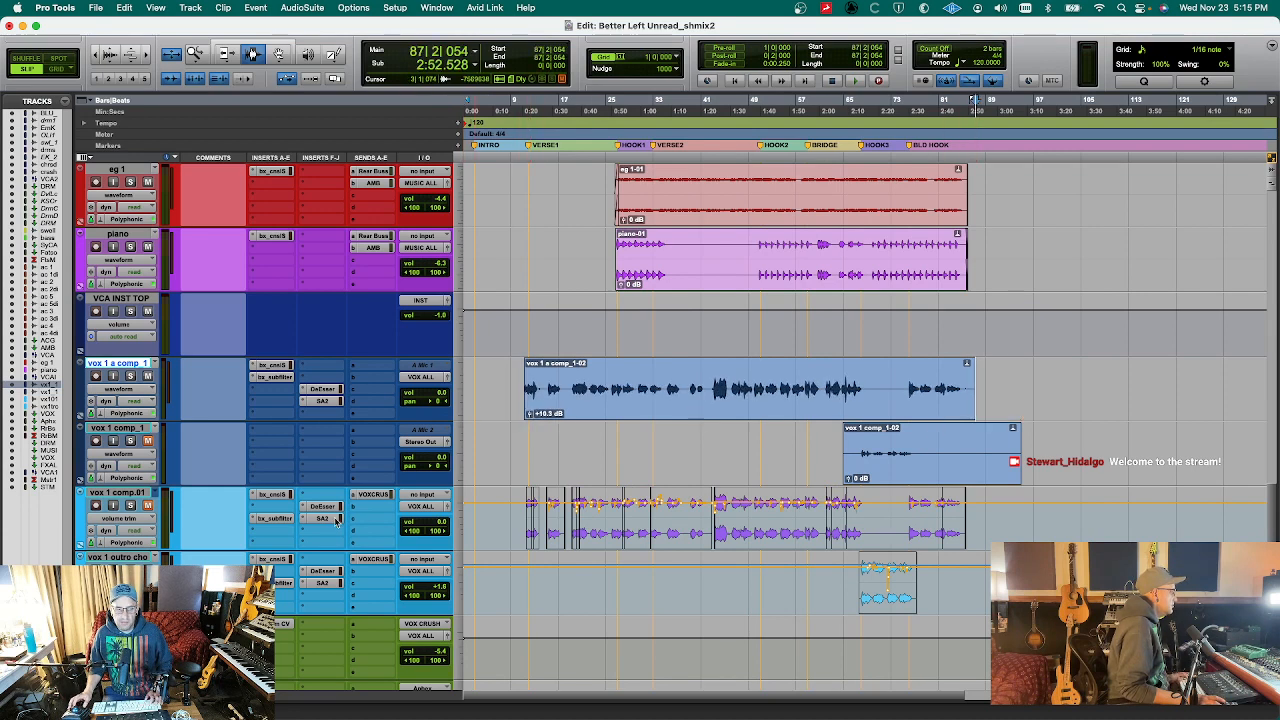
# - Move the vox 1 comp.01 track directly below vox 1 a comp_1, and show it as a waveform
pyautogui.moveTo(123, 494); pyautogui.dragTo(124, 432)
pyautogui.press('t')
pyautogui.press('r')
pyautogui.press('r')
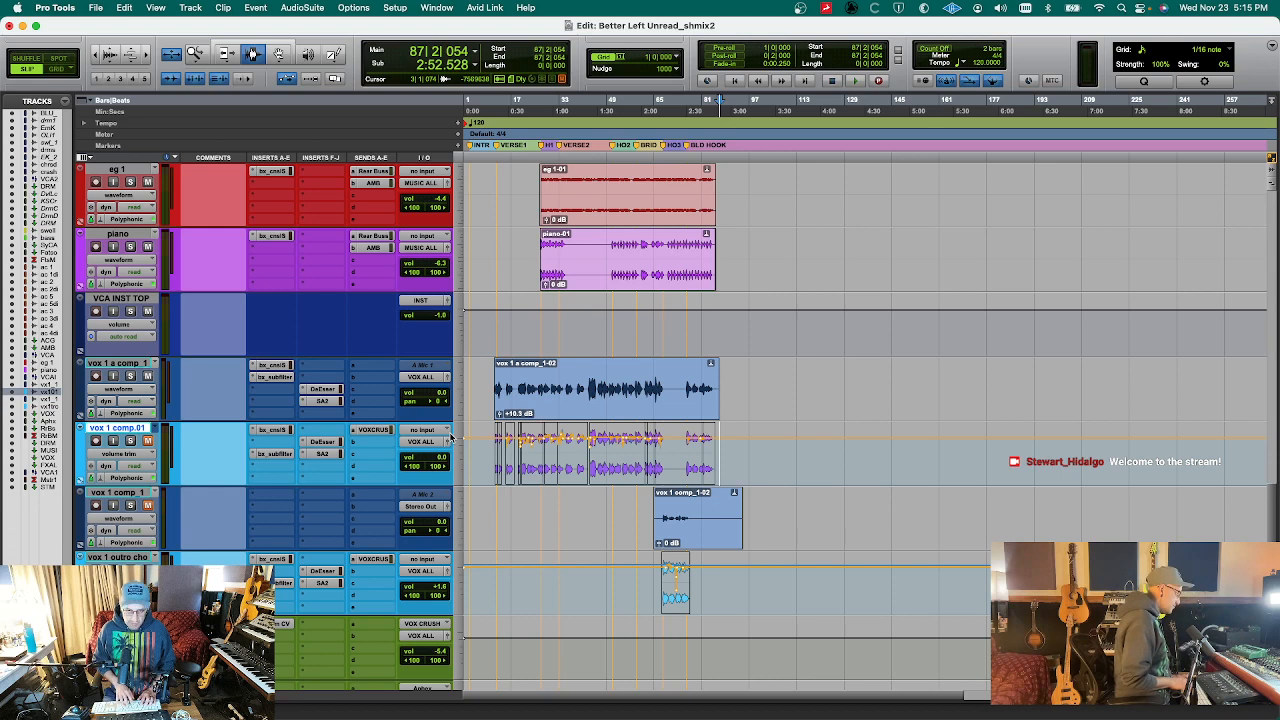
pyautogui.press('-')
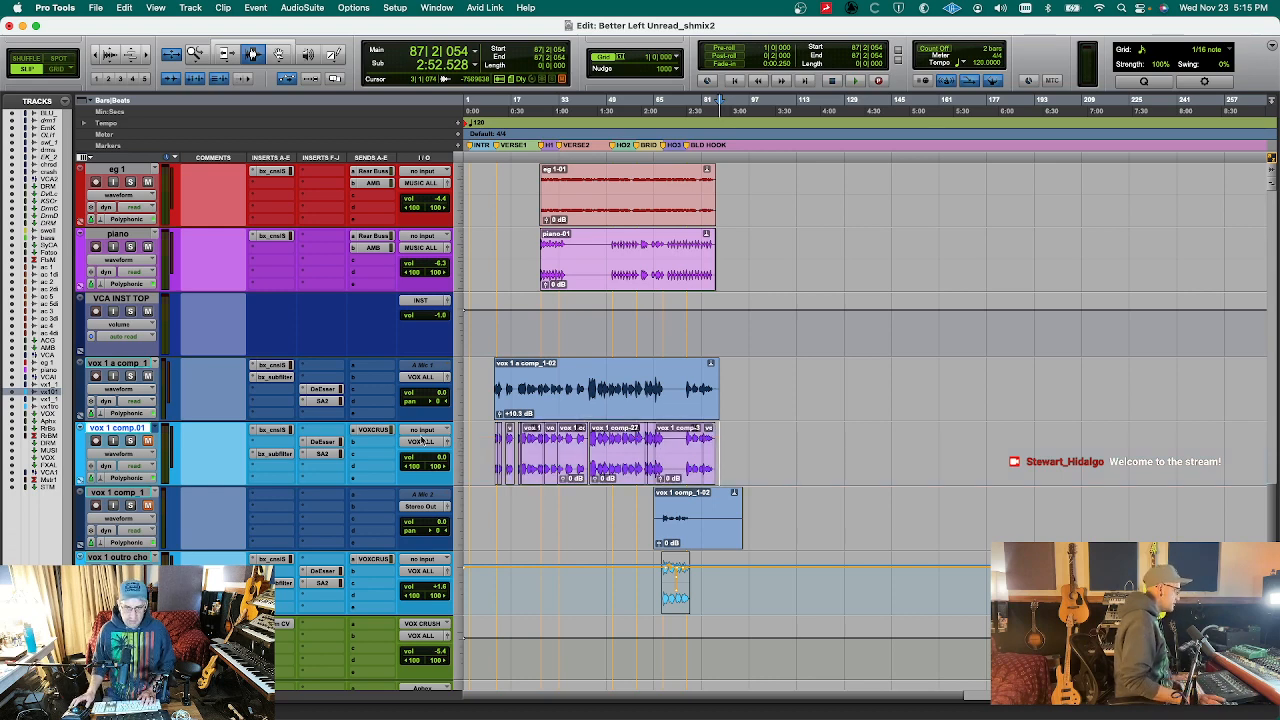
# - Tighten the start of the vox 1 a comp_1 clip to about 11|3|171, set its clip gain to +8.5 dB, and play it
pyautogui.click(499, 454)
pyautogui.press('t')
pyautogui.press('t')
pyautogui.press('t')
pyautogui.press('t')
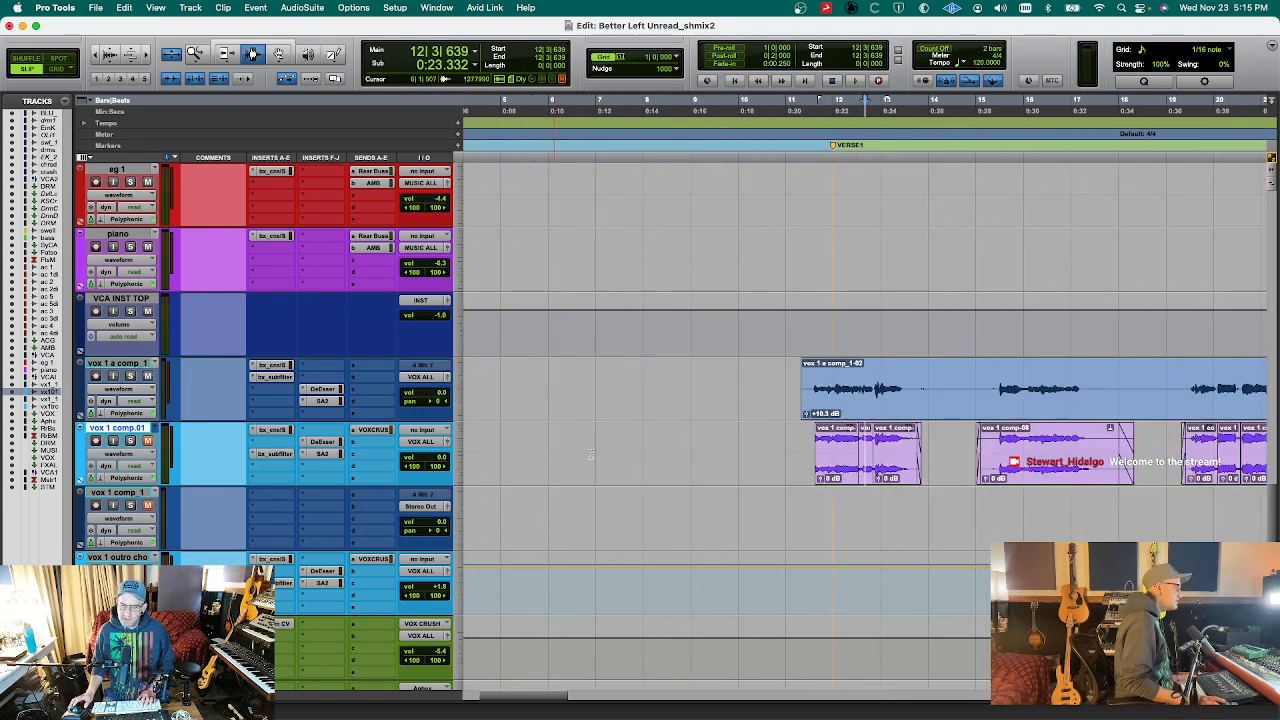
pyautogui.press('t')
pyautogui.press('t')
pyautogui.press('t')
pyautogui.press('r')
pyautogui.press('r')
pyautogui.click(757, 388)
pyautogui.press('a')
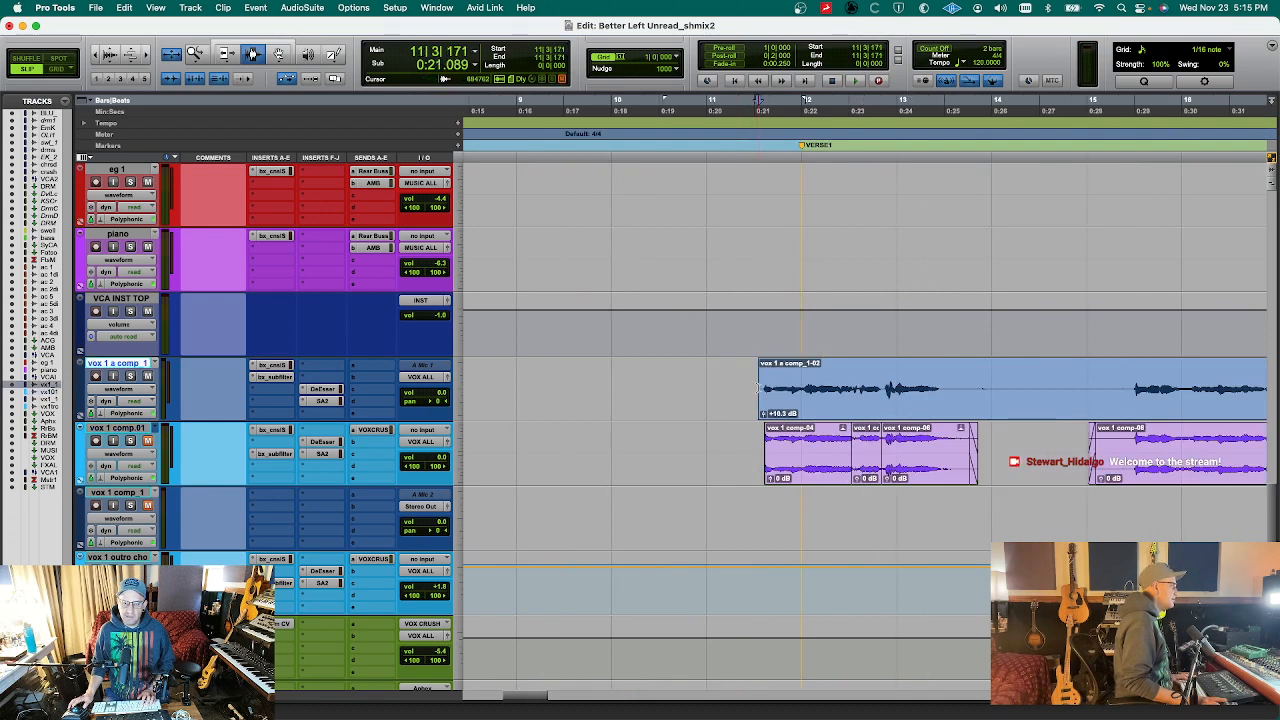
pyautogui.moveTo(757, 388); pyautogui.dragTo(735, 390)
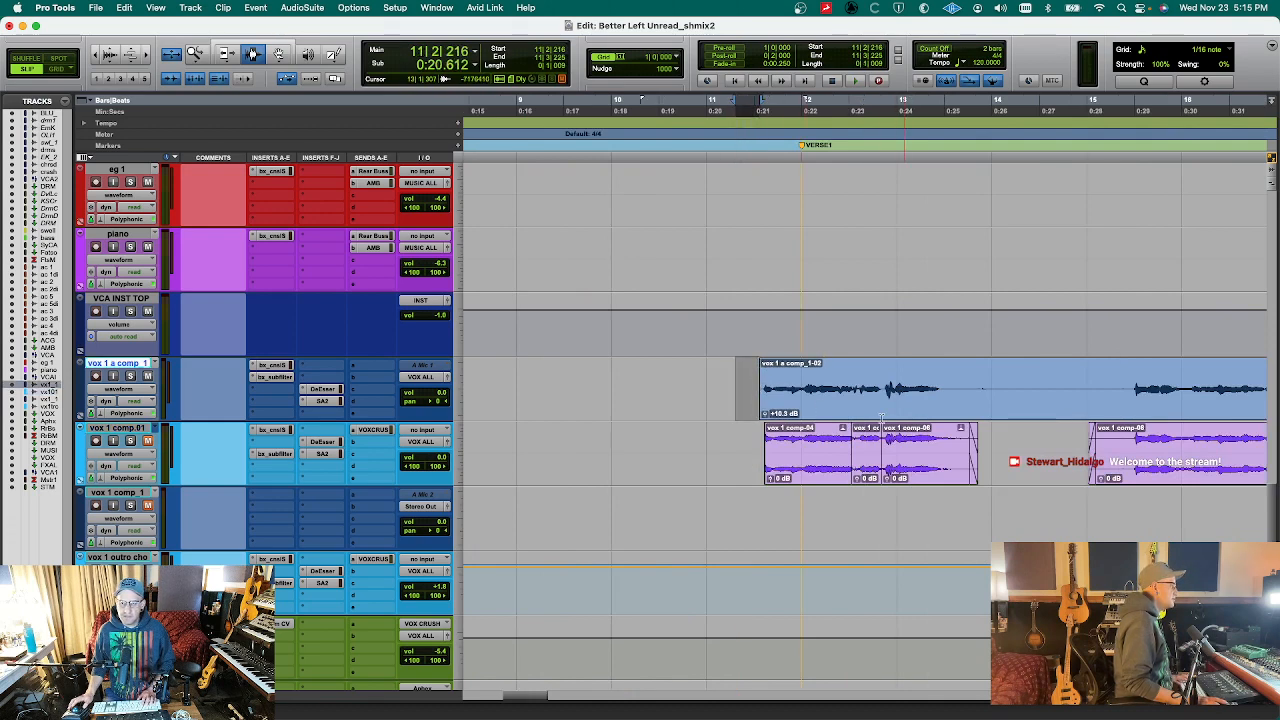
pyautogui.moveTo(766, 416); pyautogui.dragTo(766, 424)
pyautogui.press('space')
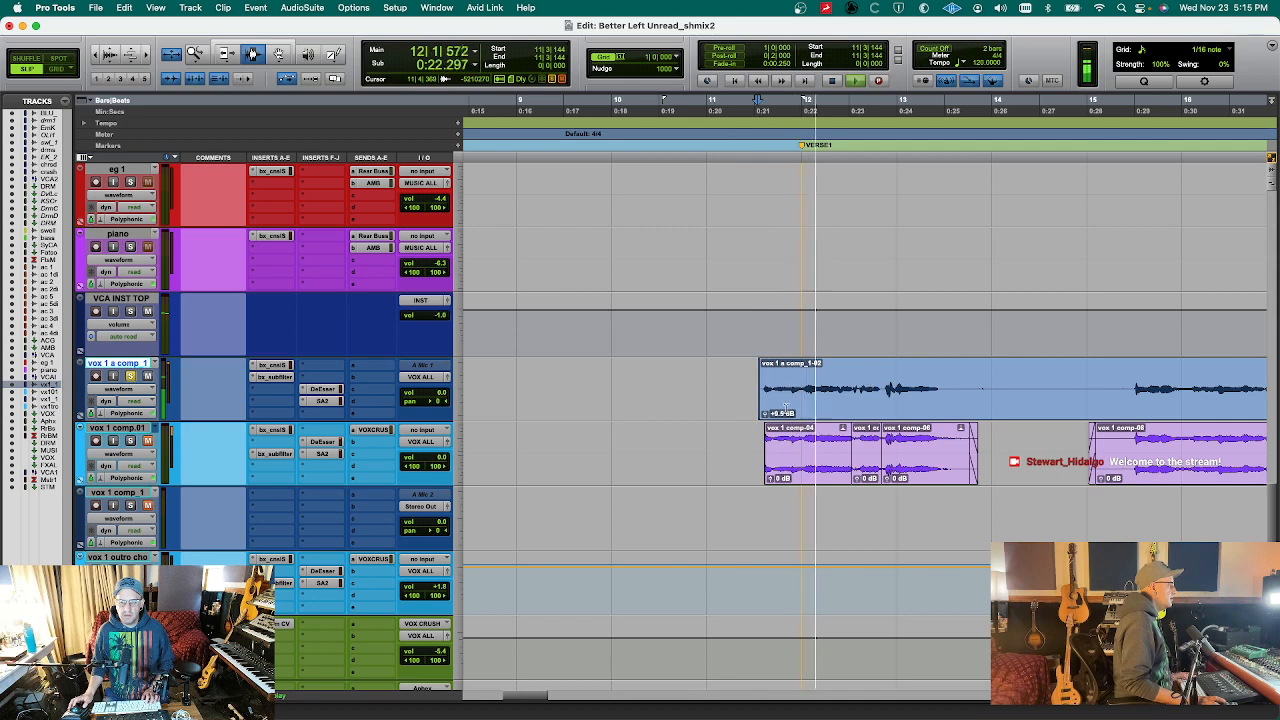
# - Solo vox 1 comp.01 and play it from 11|3|306 to compare its level with vox 1 a comp_1
pyautogui.click(762, 442)
pyautogui.hotkey('shift', 's')
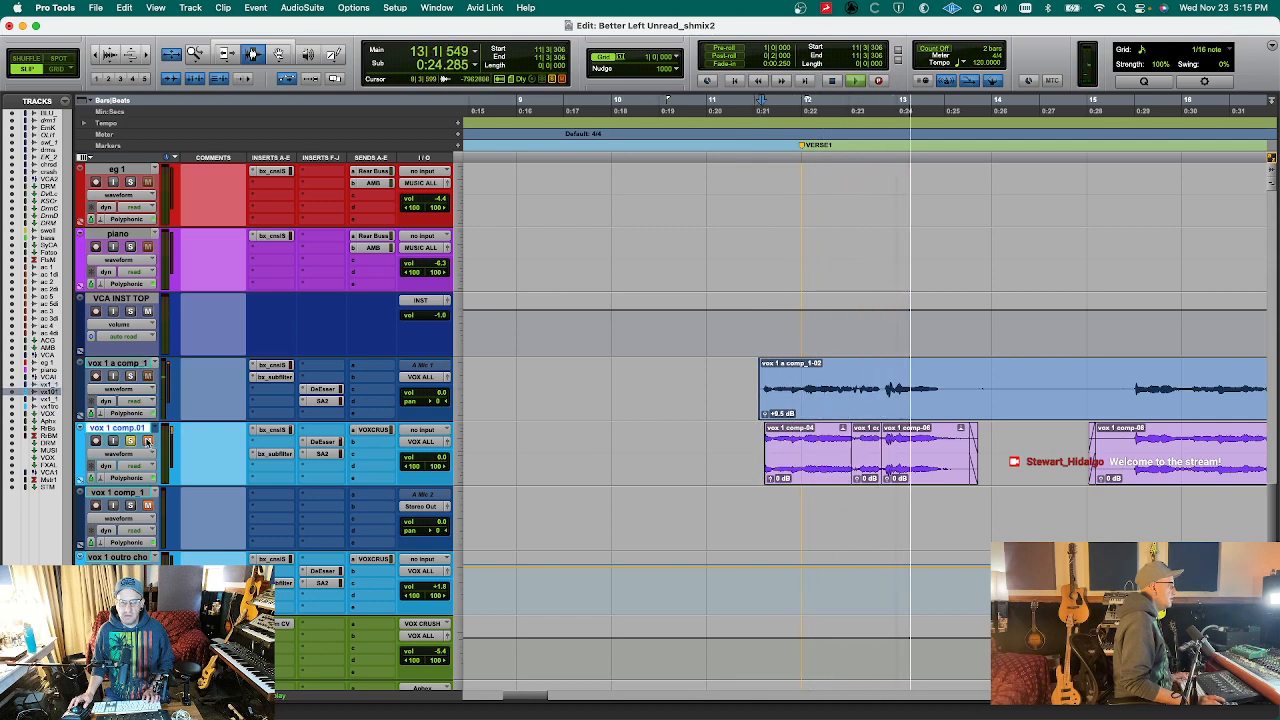
pyautogui.press('space')
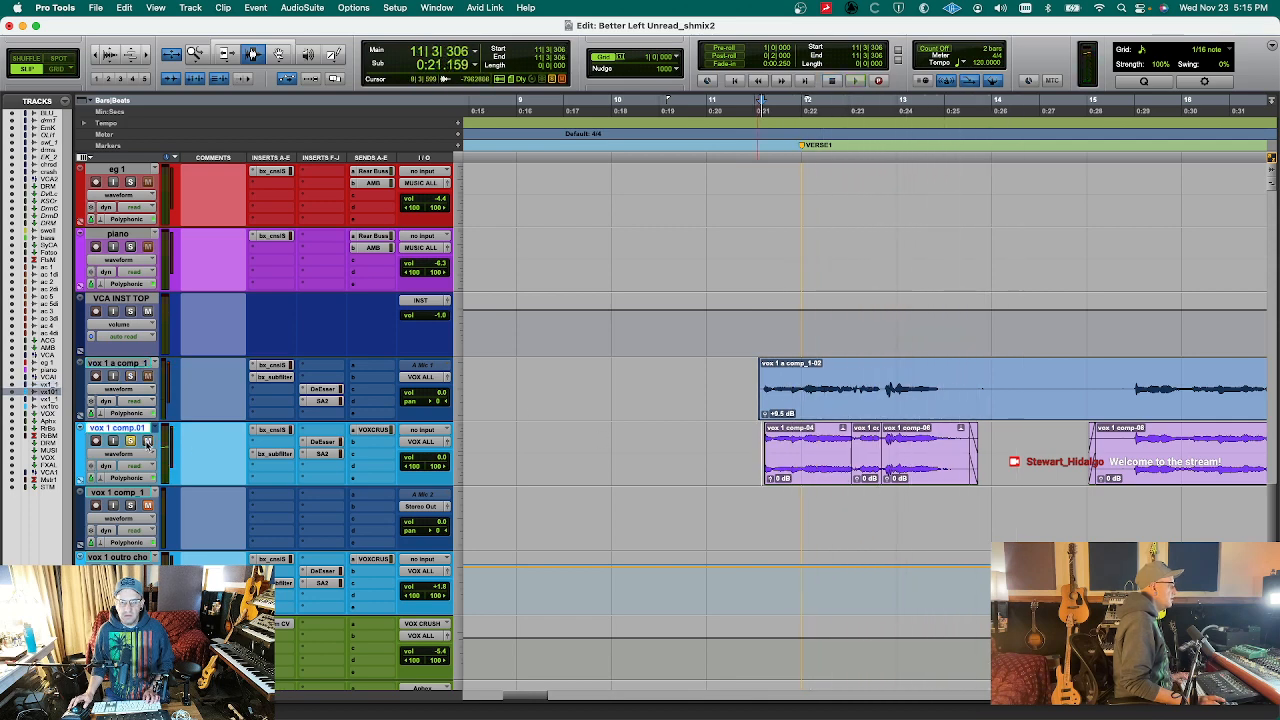
pyautogui.press('space')
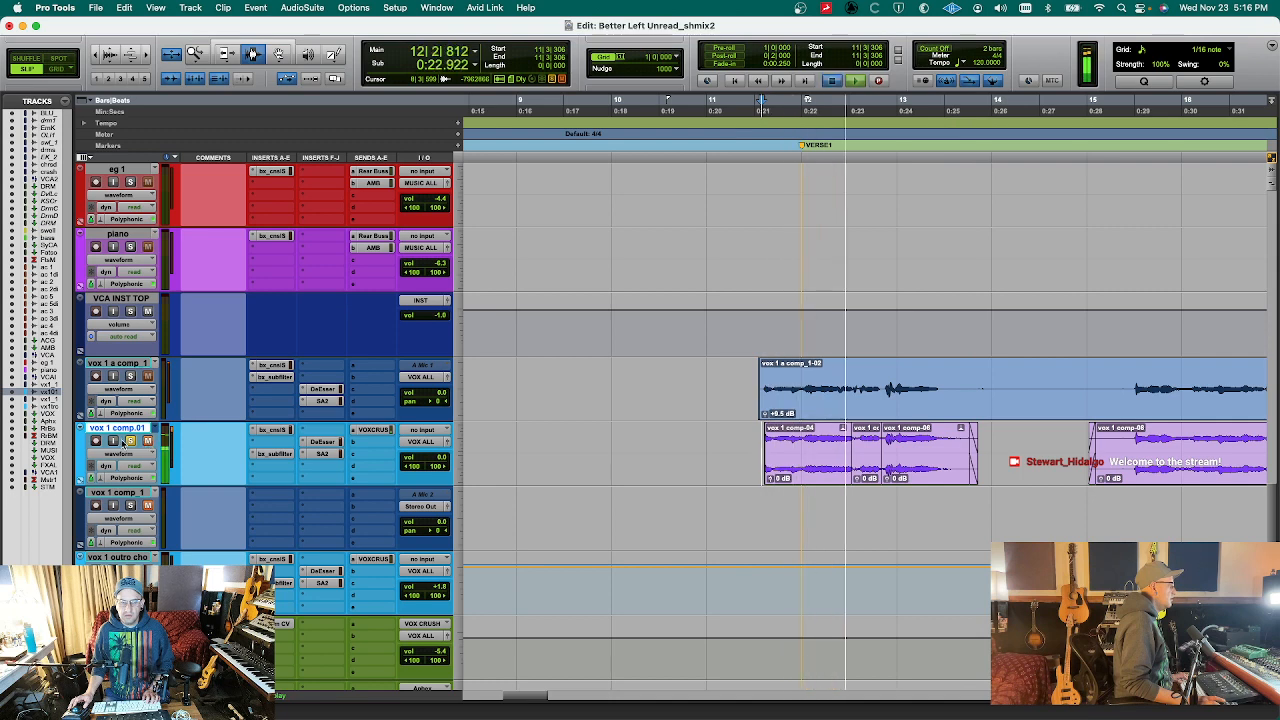
pyautogui.press('space')
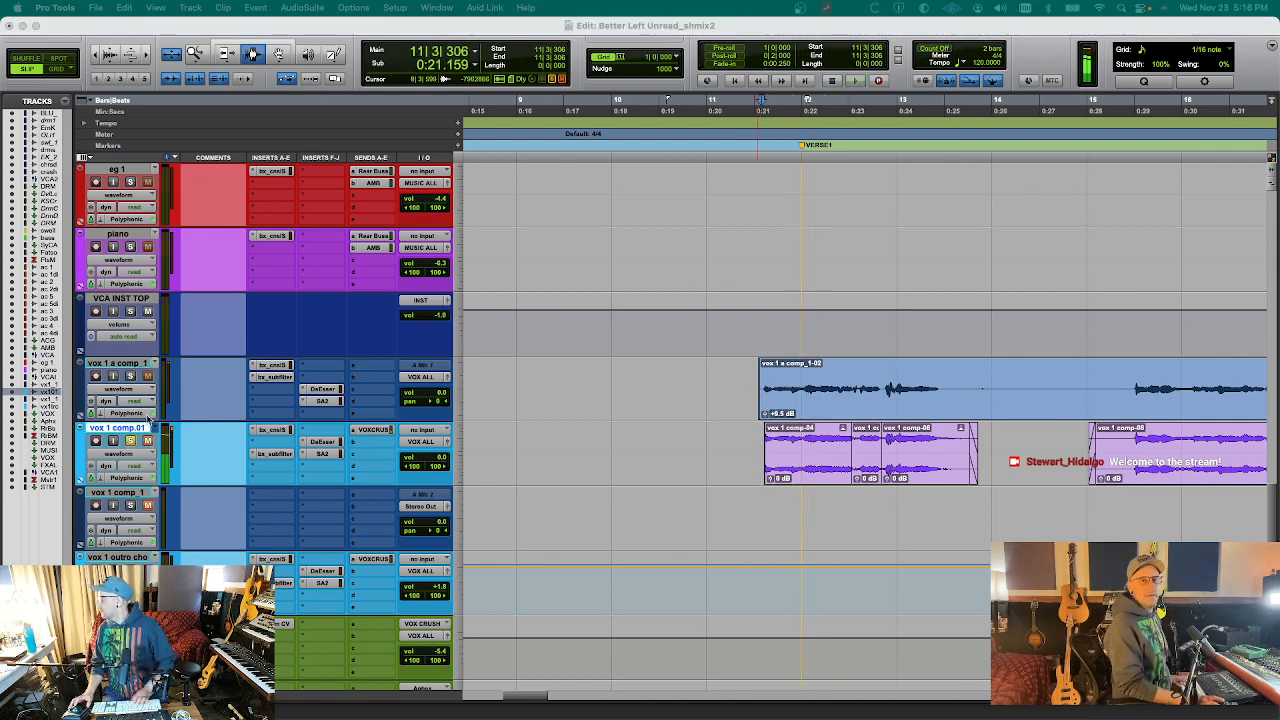
pyautogui.press('space')
pyautogui.click(144, 414)
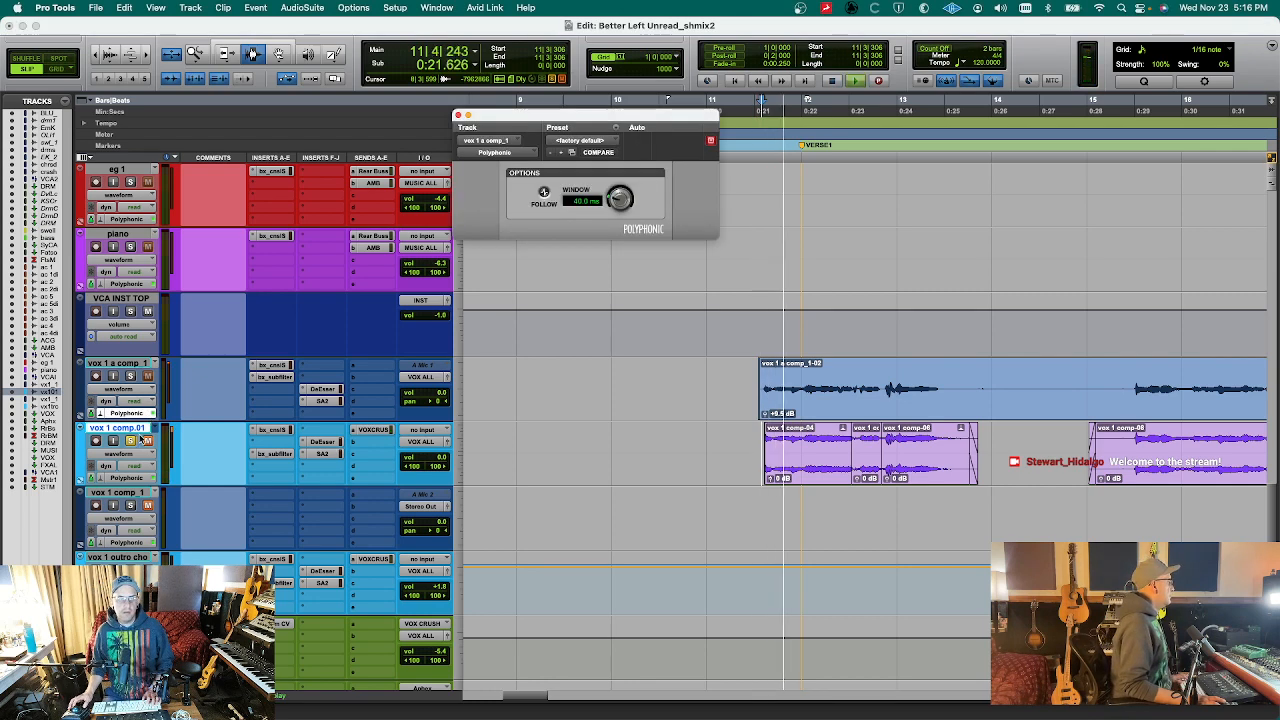
pyautogui.click(130, 441)
pyautogui.press('super+w')
pyautogui.press('space')
pyautogui.press('space')
pyautogui.press('space')
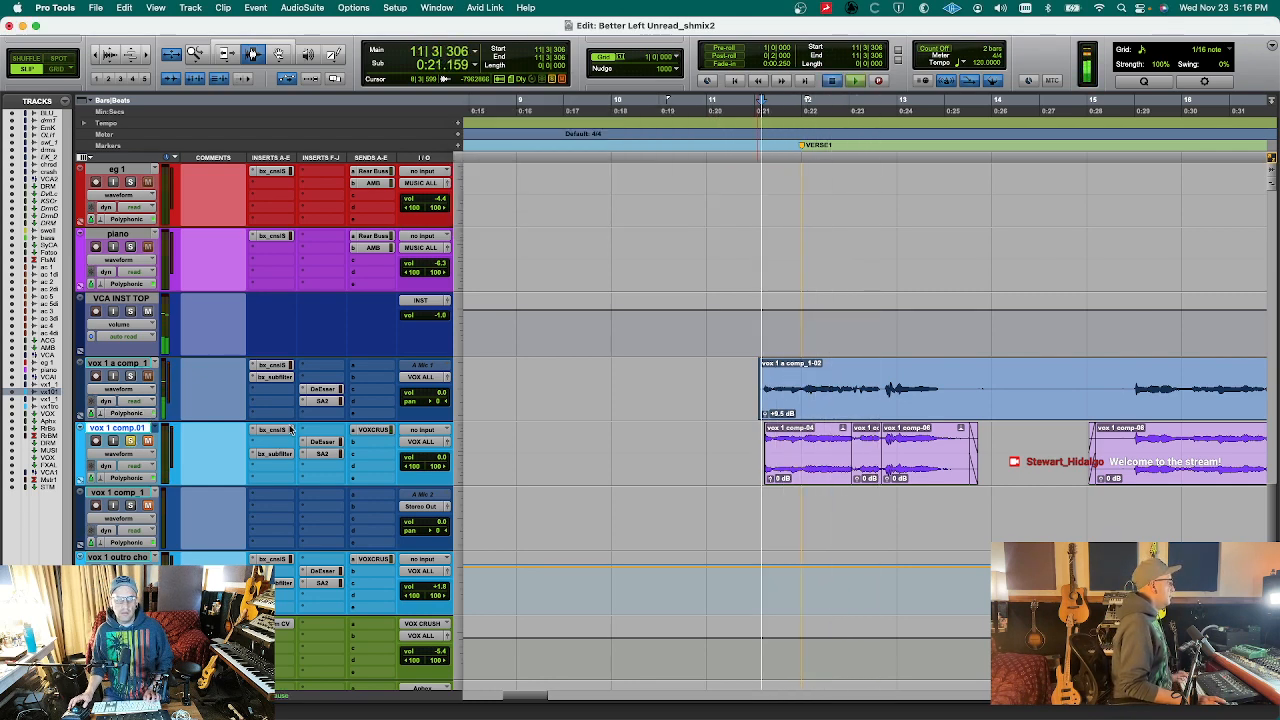
# - Solo vox 1 a comp_1 during playback, and raise its clip gain to +16.1 dB
pyautogui.click(130, 378)
pyautogui.press('space')
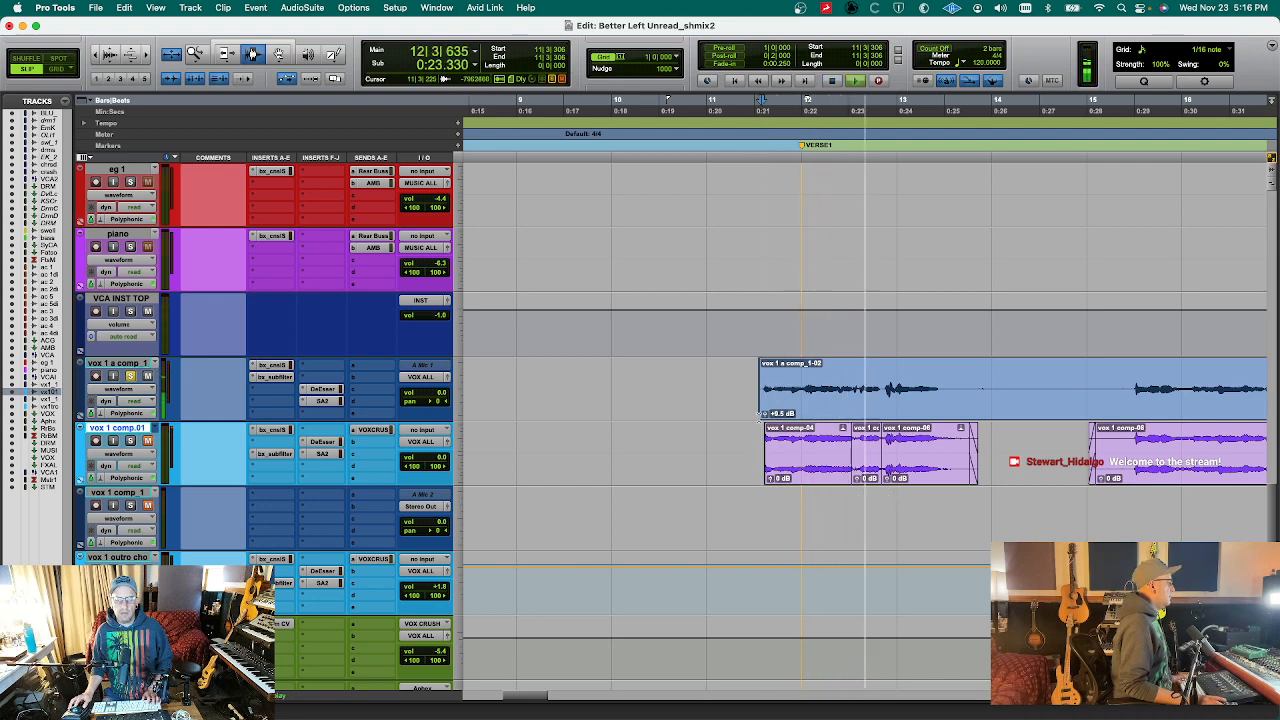
pyautogui.moveTo(765, 415); pyautogui.dragTo(765, 409)
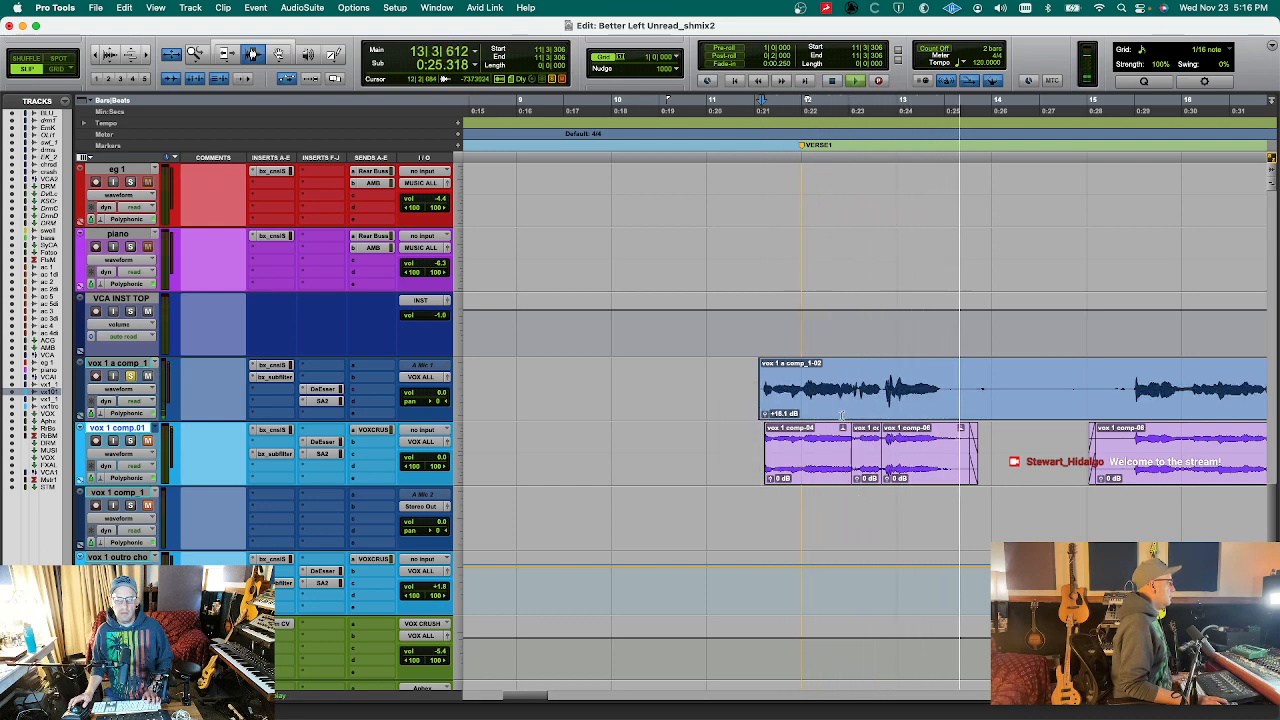
# - Delete the silent gap from 13|3|084 to 15|2|956 in the vox 1 a comp_1 clip, and play the first phrase
pyautogui.moveTo(946, 389); pyautogui.dragTo(1132, 390)
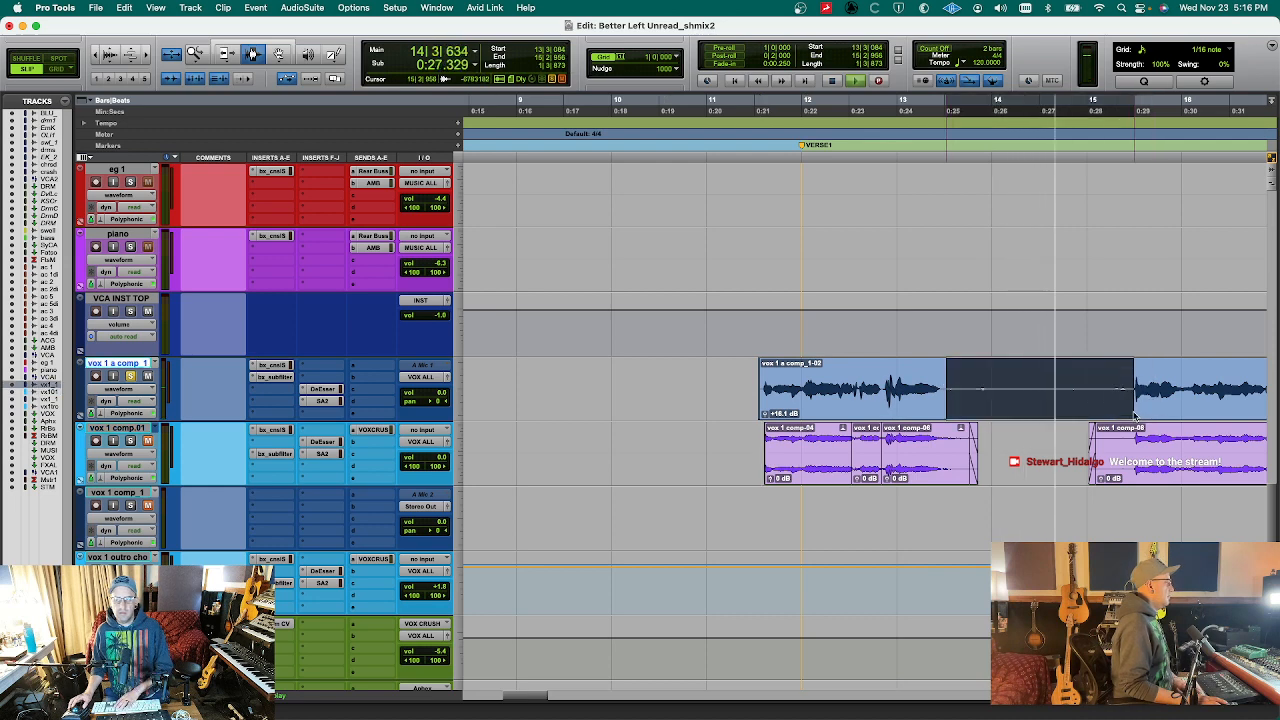
pyautogui.press('Delete')
pyautogui.press('space')
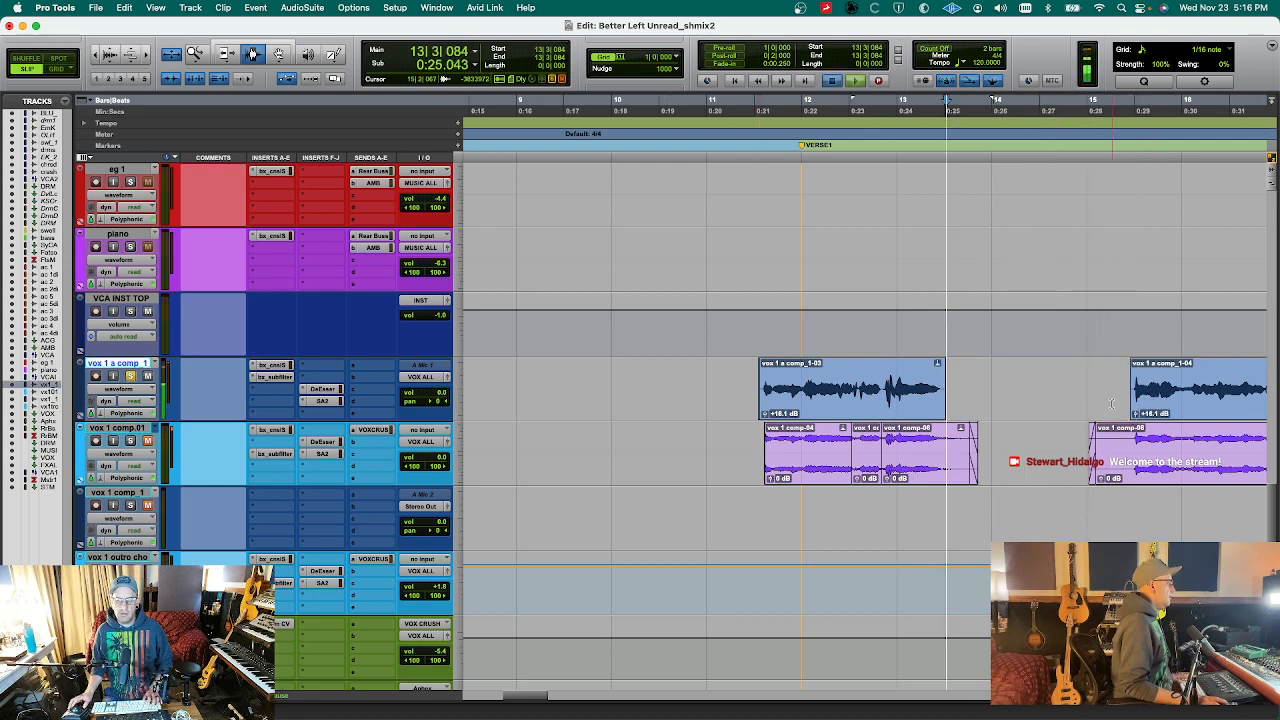
pyautogui.press('space')
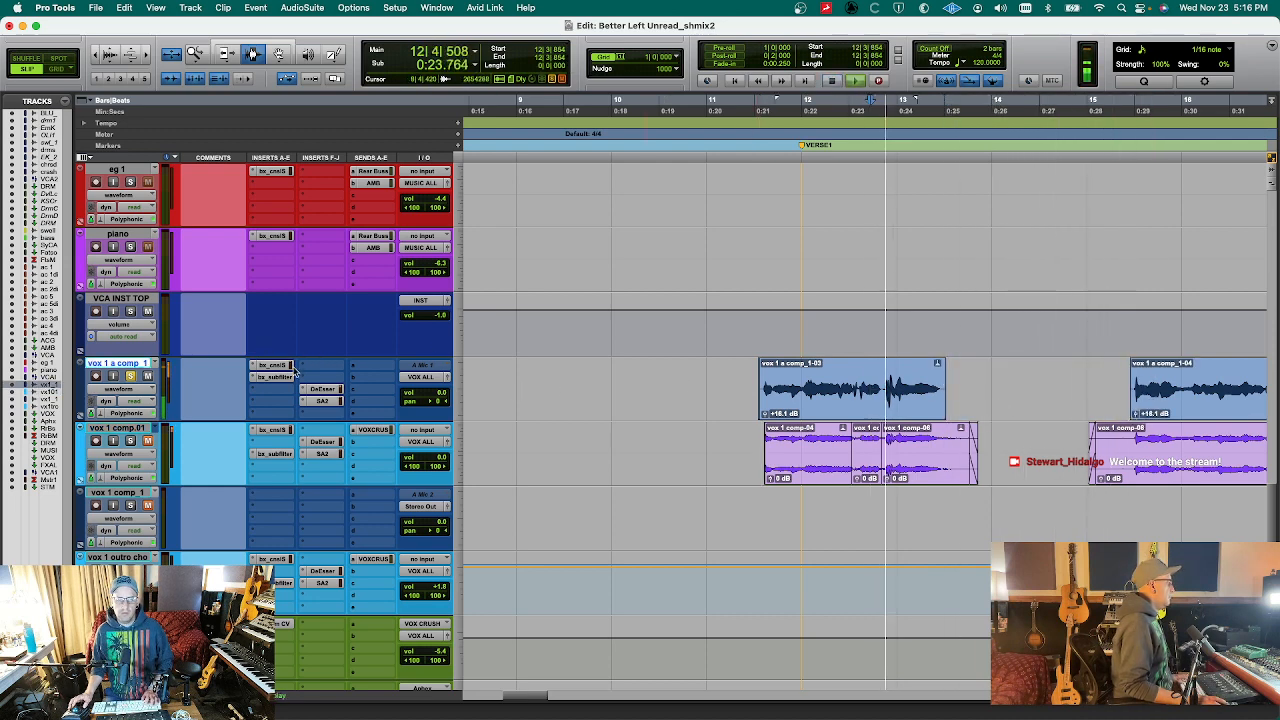
# - Boost the LF band to +4.4 dB in the bx_console SSL 9000 J on vox 1 a comp_1 during playback
pyautogui.click(274, 366)
pyautogui.press('space')
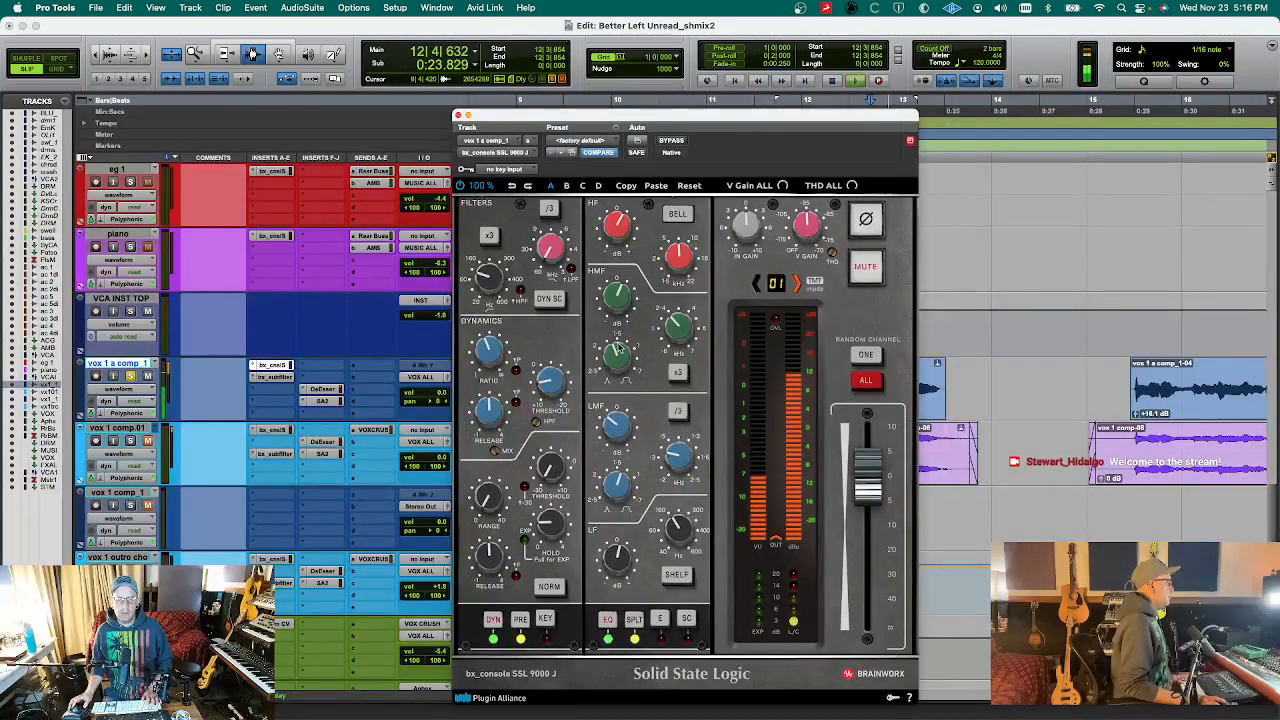
pyautogui.moveTo(611, 220); pyautogui.dragTo(611, 228)
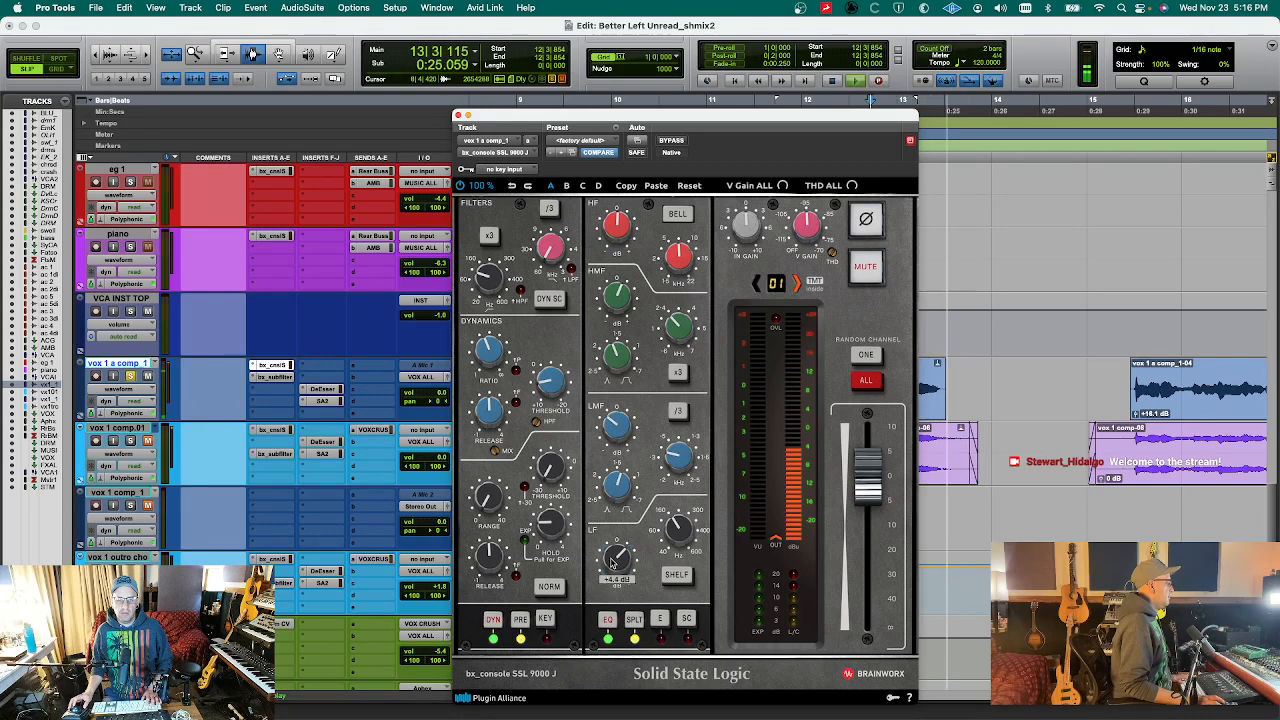
pyautogui.press('super+w')
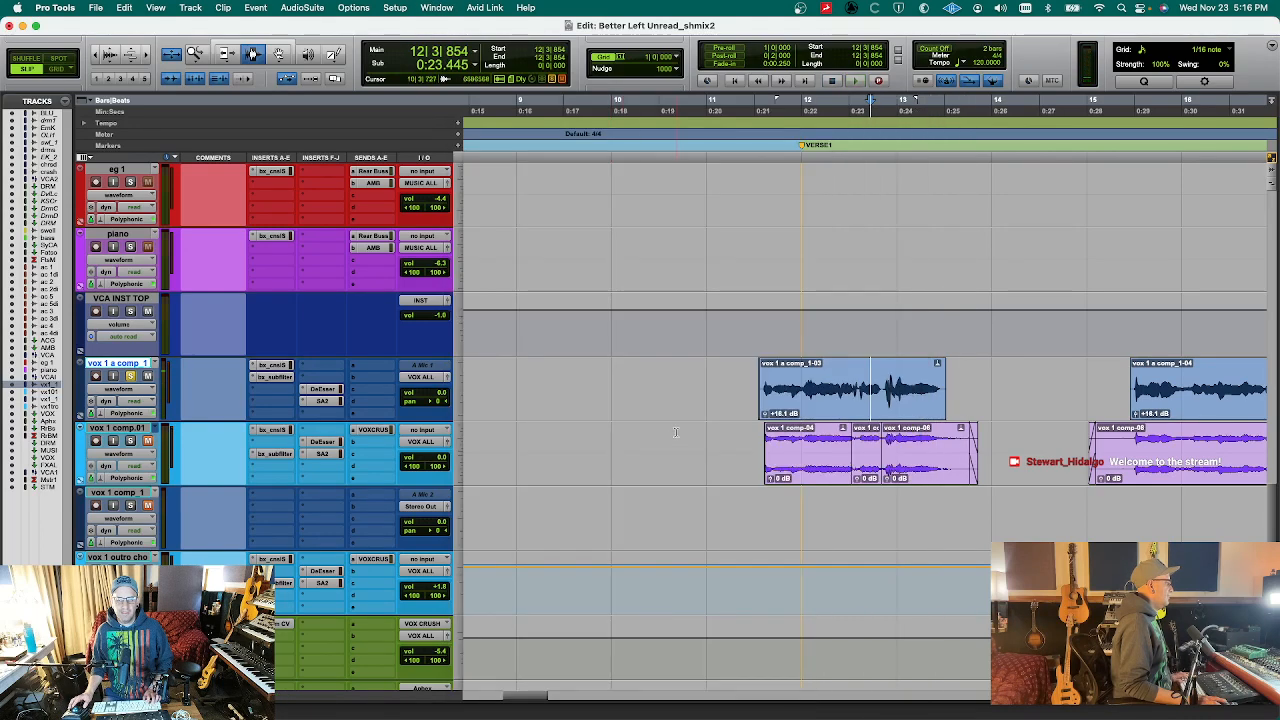
# - Play the first vox 1 a comp_1 phrase from about 11|3|521 and examine its waveform up close
pyautogui.click(766, 380)
pyautogui.press('space')
pyautogui.press('super+bracketright')
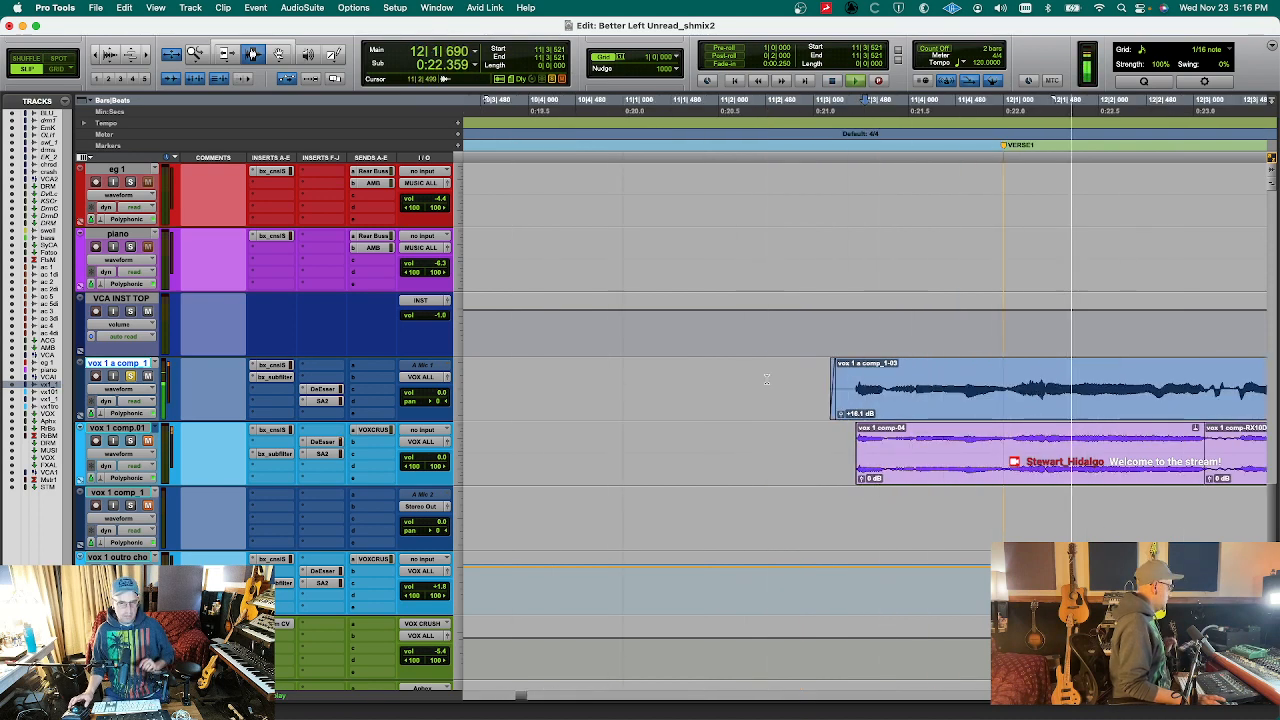
pyautogui.press('super+bracketleft')
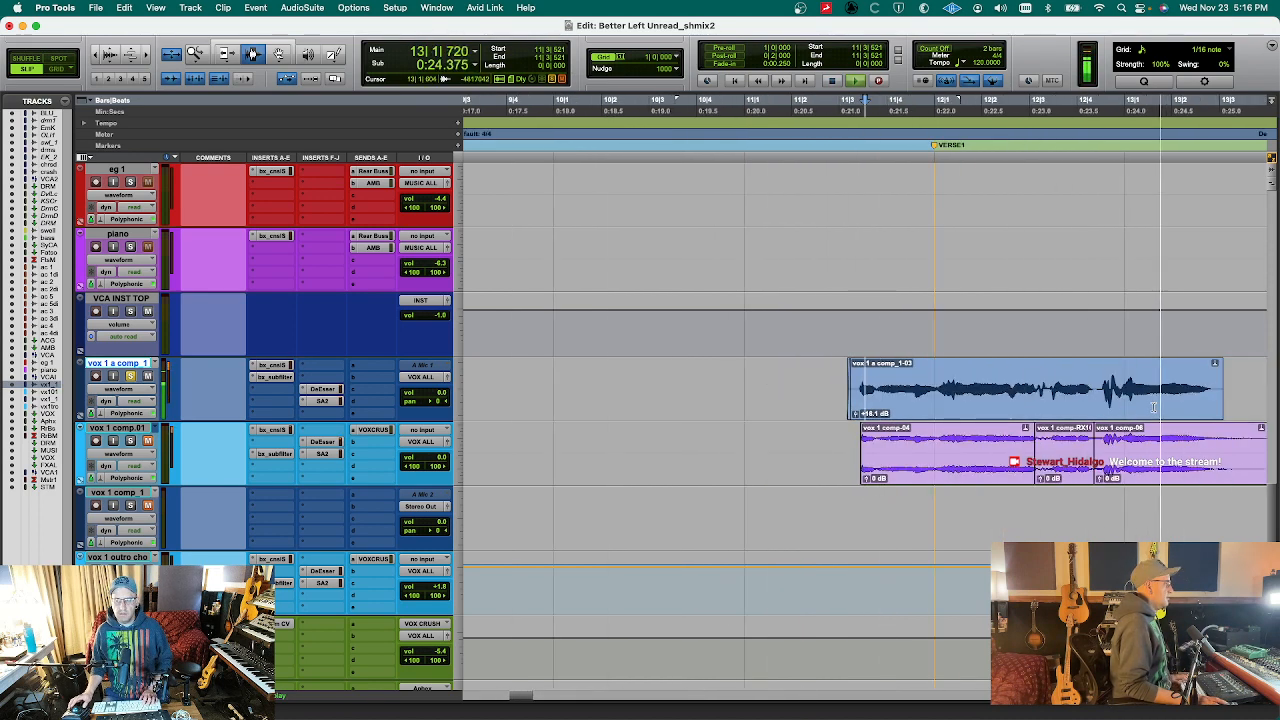
pyautogui.press('space')
# - Select the first clip's section from 12|2|899 to 13|3|016 and duplicate the track's playlist as vox 1 a comp_1.01
pyautogui.moveTo(1221, 400); pyautogui.dragTo(1026, 400)
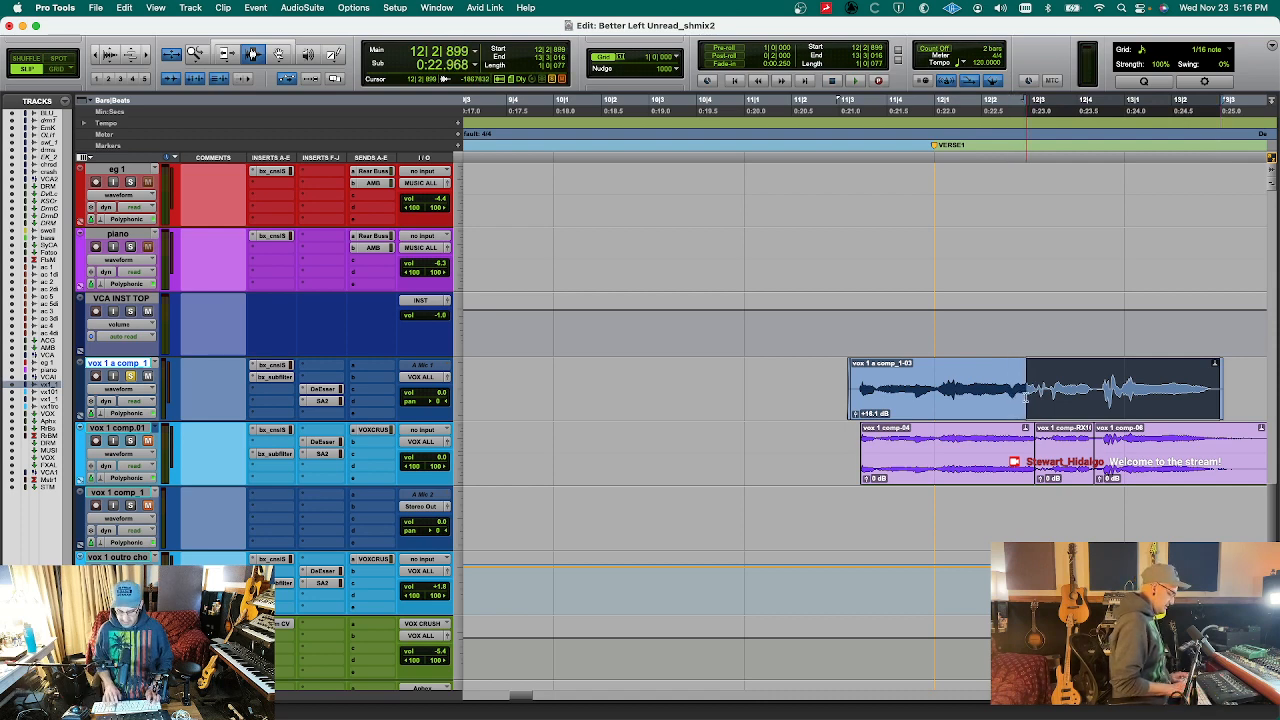
pyautogui.press('super+equal')
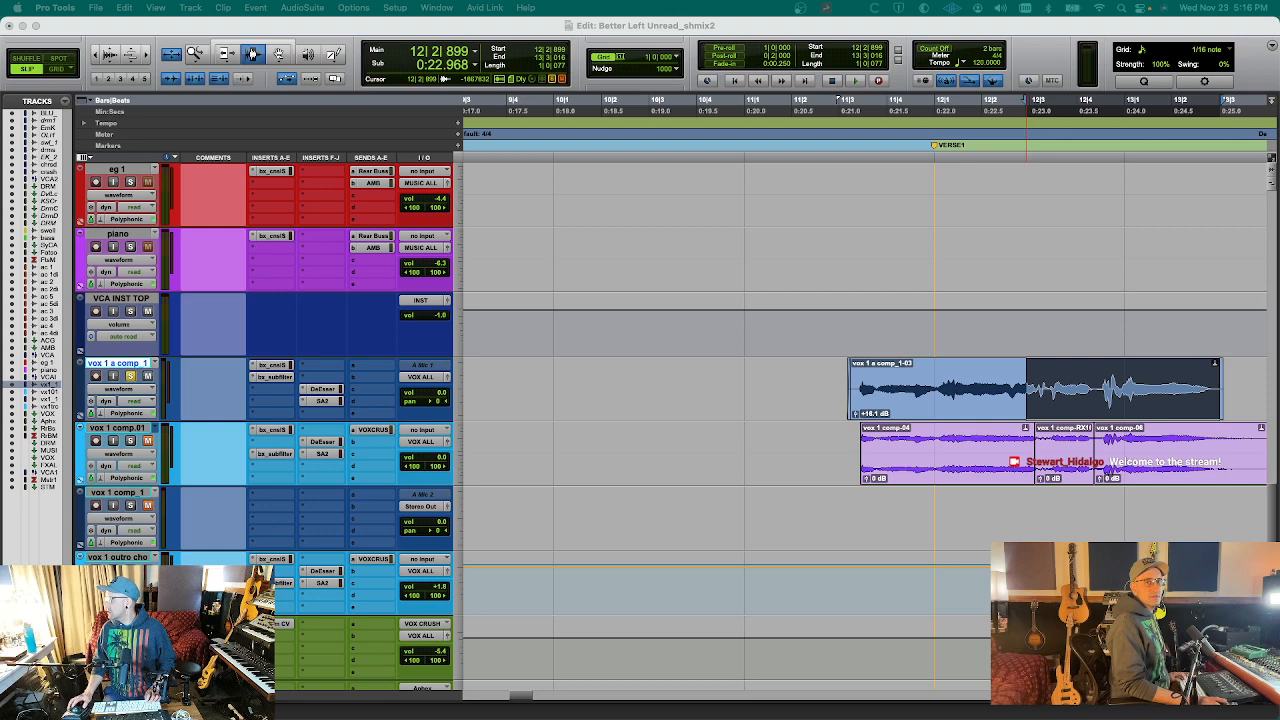
pyautogui.moveTo(1279, 171); pyautogui.dragTo(715, 195)
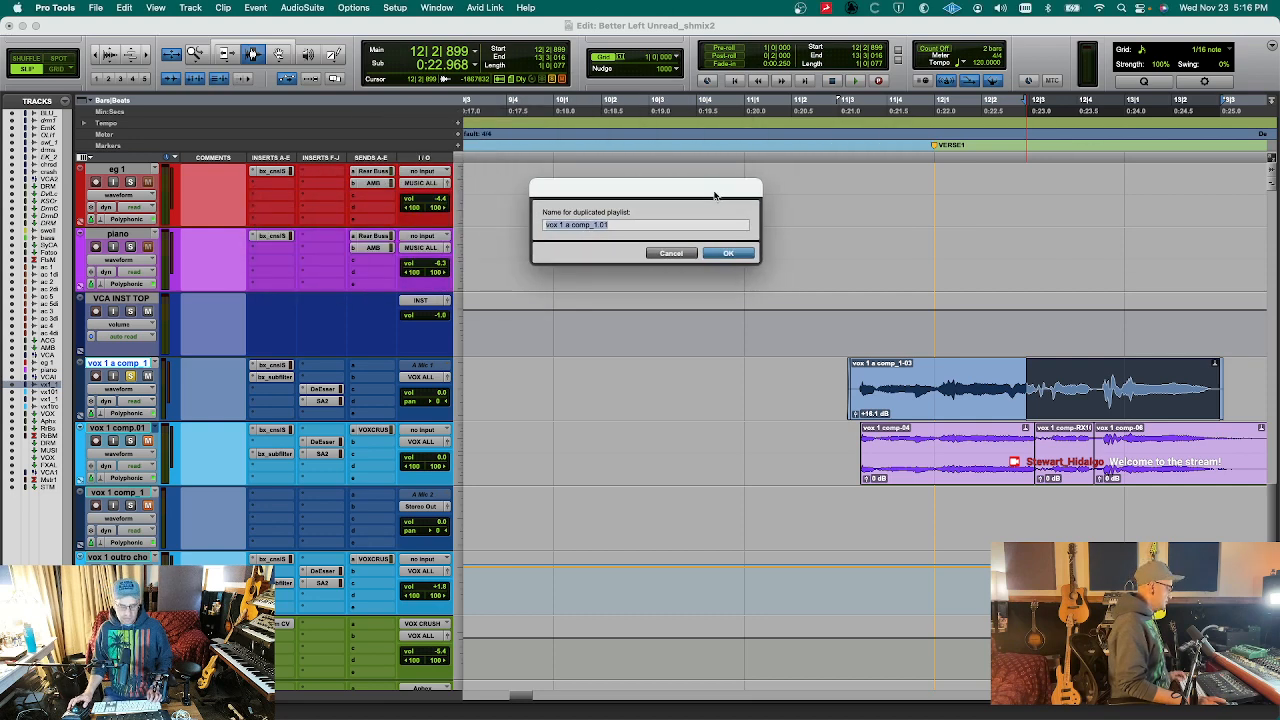
pyautogui.click(681, 256)
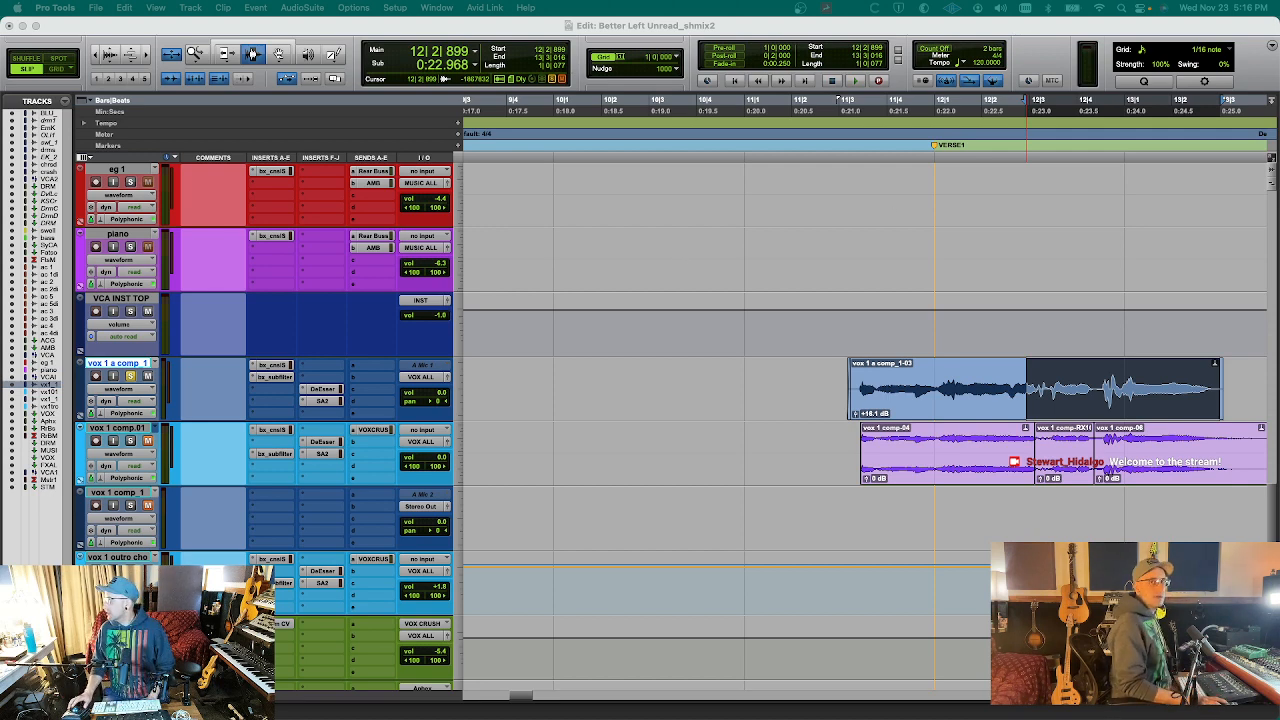
pyautogui.moveTo(1279, 180); pyautogui.dragTo(780, 301)
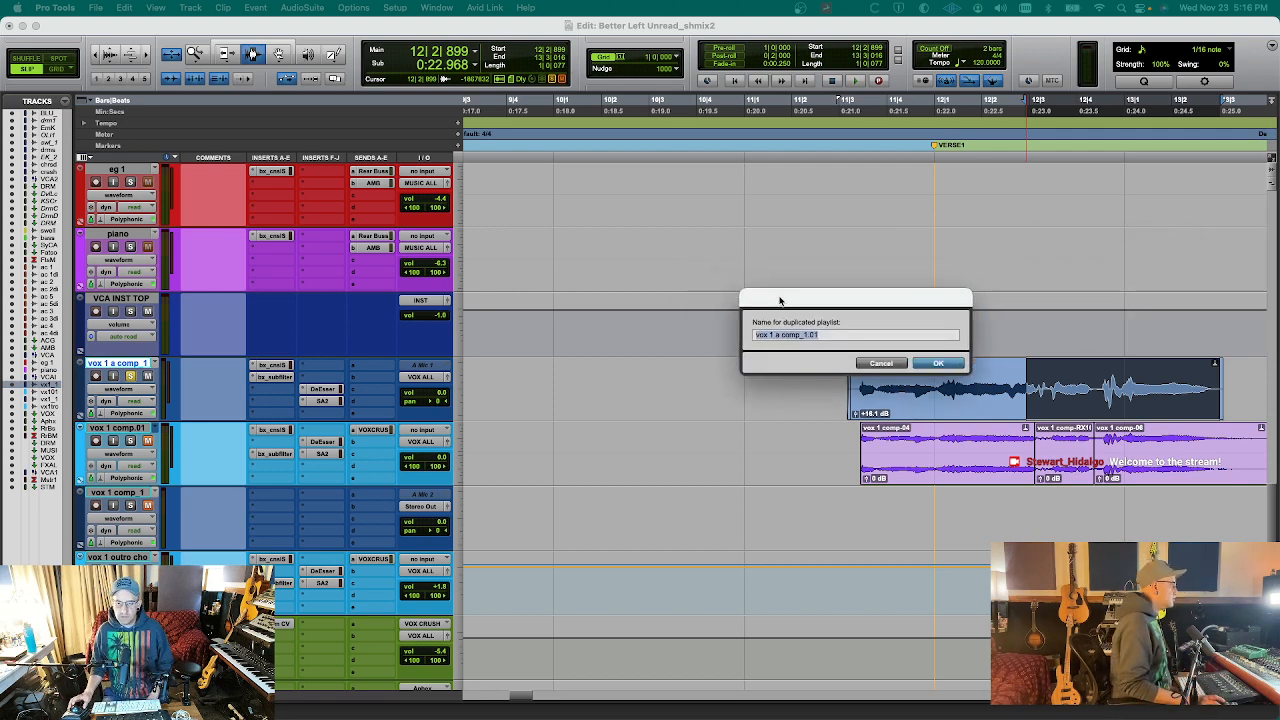
pyautogui.click(940, 366)
# - Try to open the RX 10 De-plosive AudioSuite processor for the selected vocal section
pyautogui.click(302, 7)
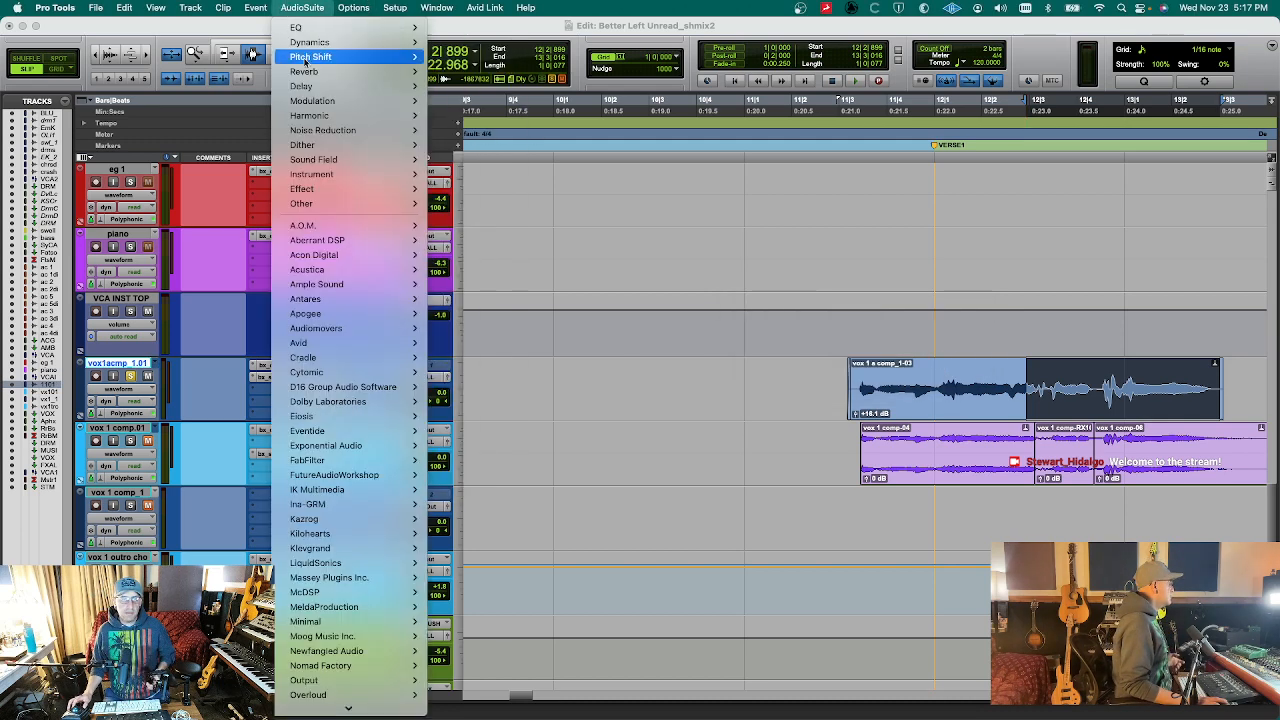
pyautogui.moveTo(326, 135)
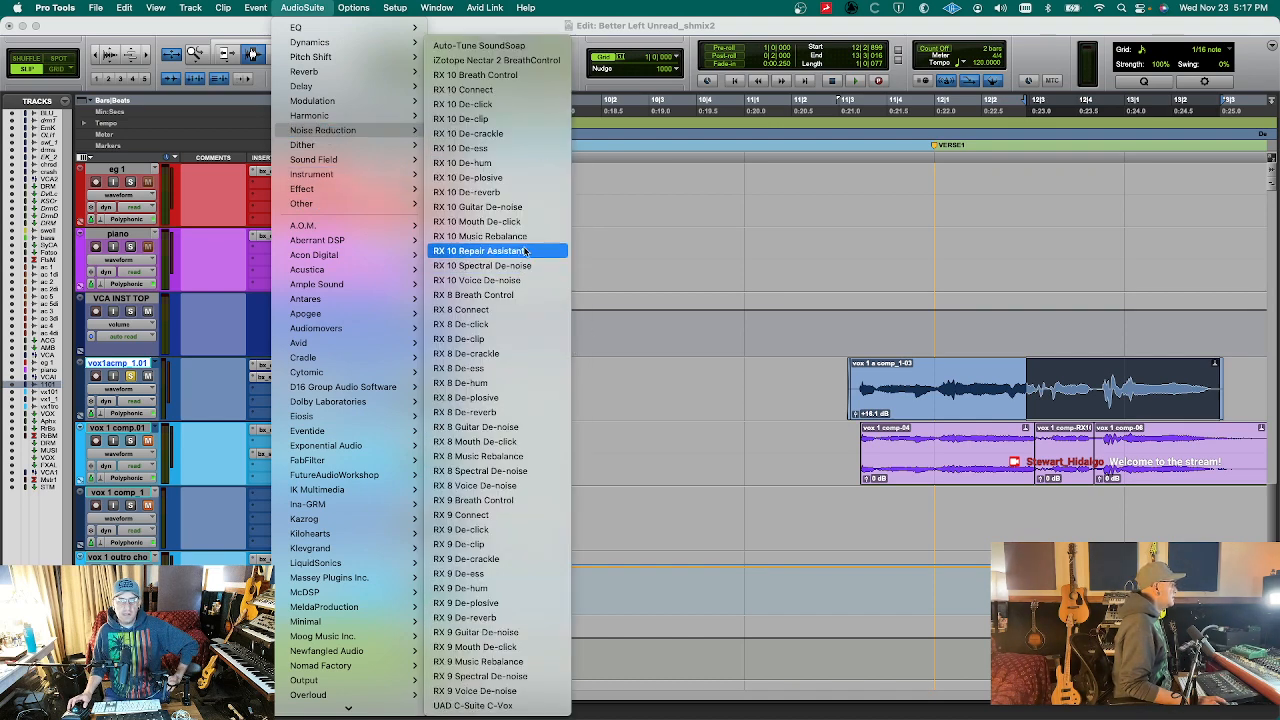
pyautogui.click(540, 177)
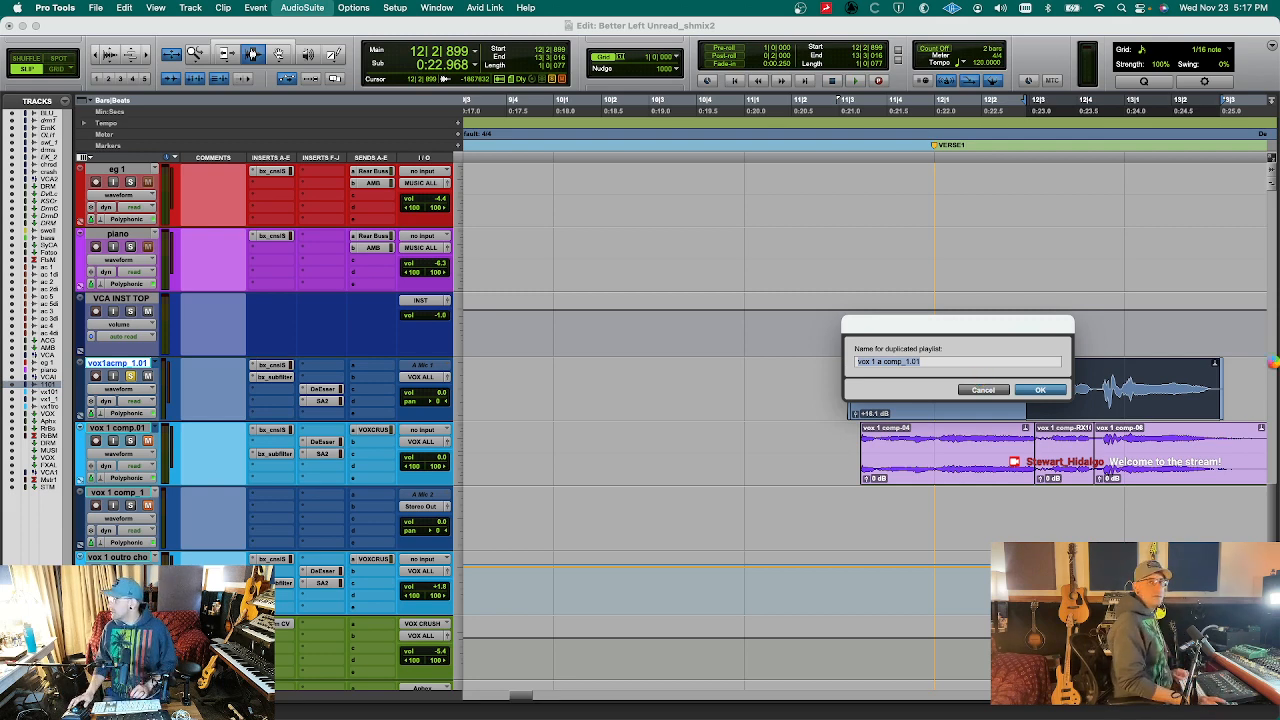
# - Force quit the unresponsive Pro Tools and relaunch it
pyautogui.press('super+alt+Escape')
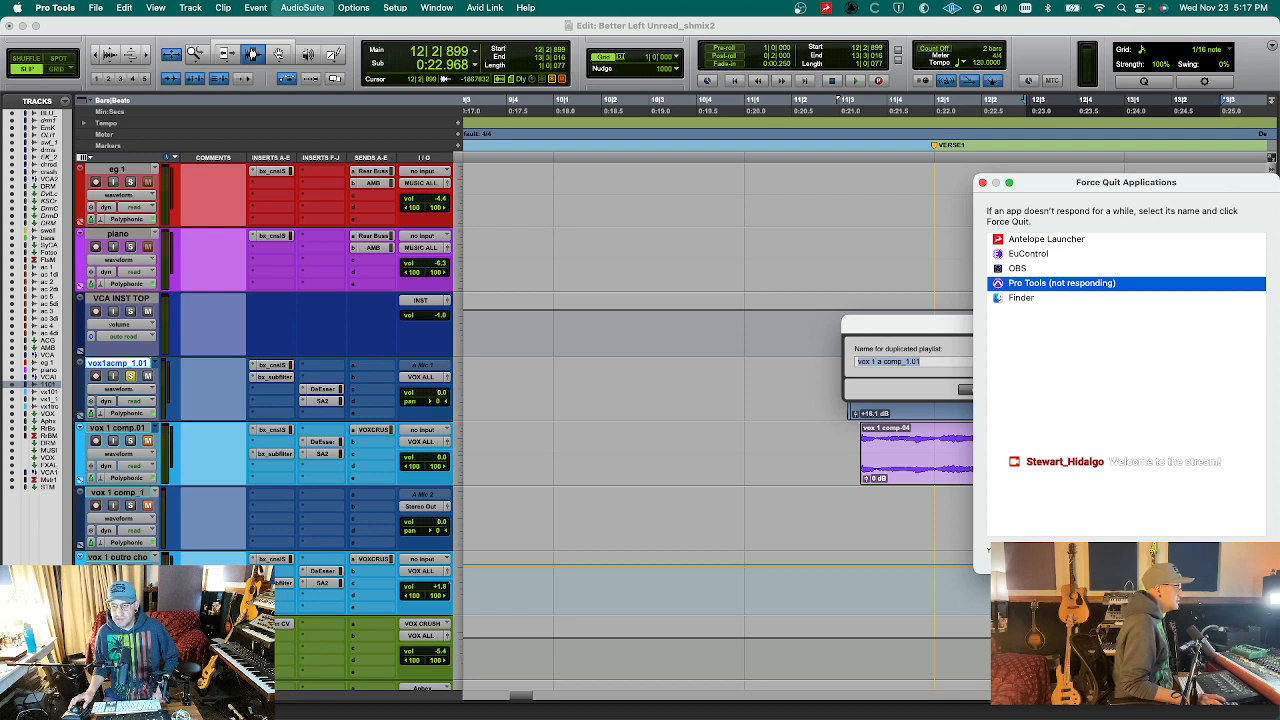
pyautogui.click(1227, 554)
pyautogui.click(1222, 392)
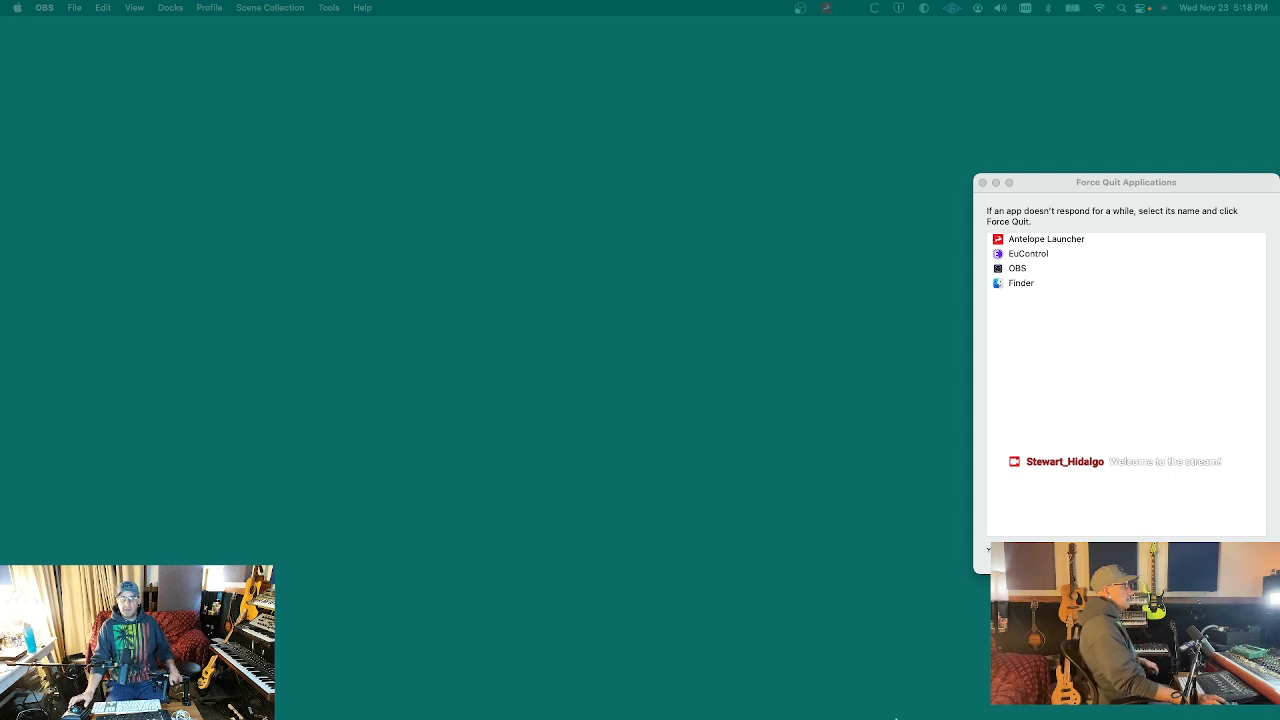
pyautogui.moveTo(642, 700)
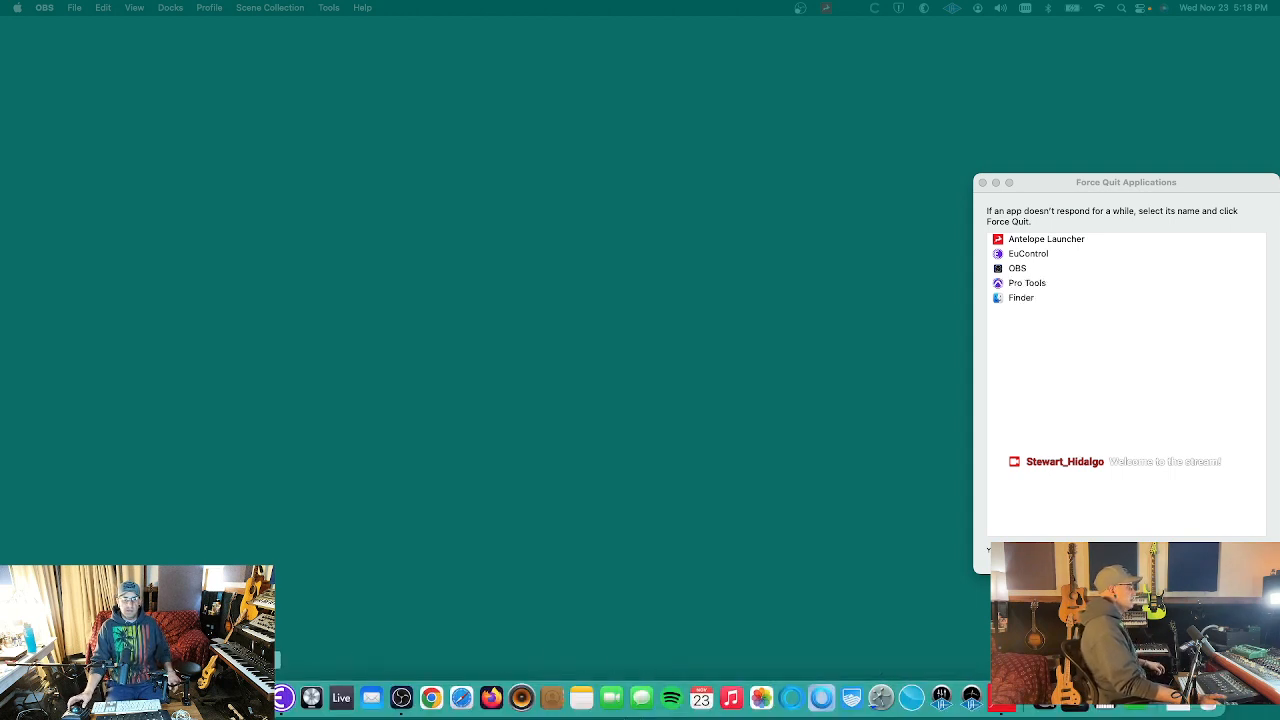
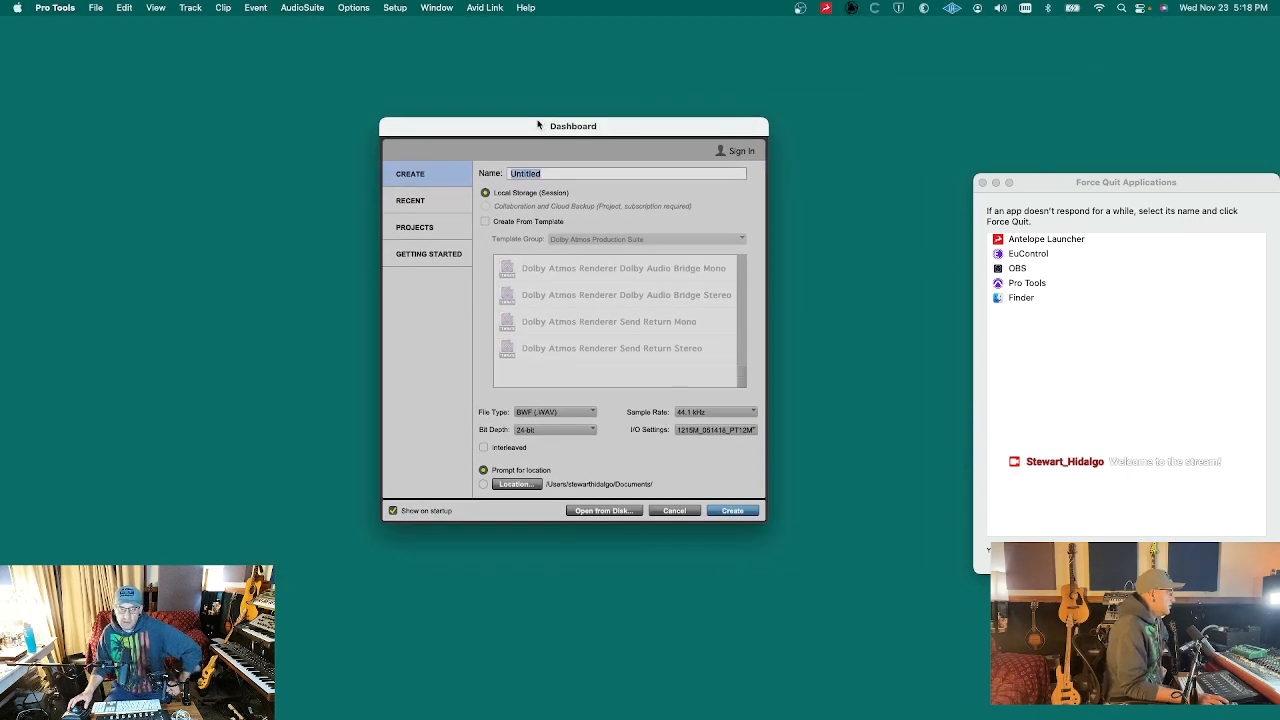
# - Dismiss the Dashboard and reopen the recent session Better Left Unread_shmix2, declining the detailed session report
pyautogui.click(676, 511)
pyautogui.click(97, 7)
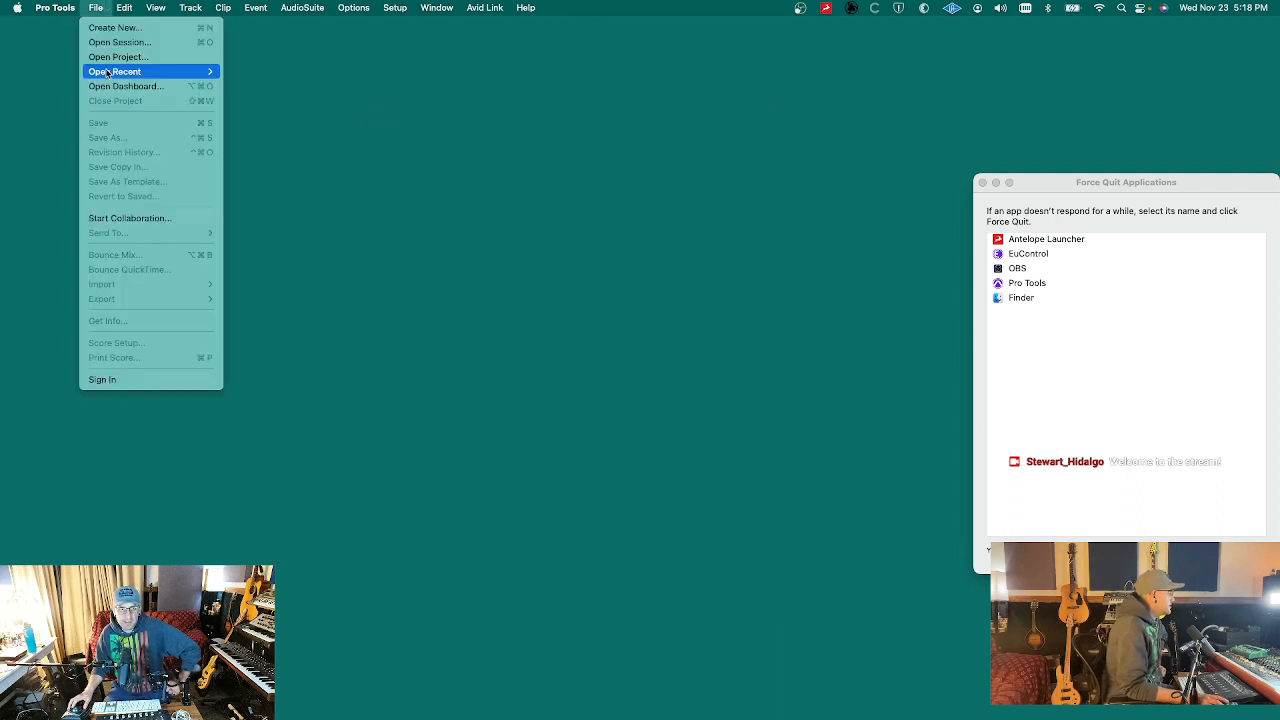
pyautogui.moveTo(128, 76)
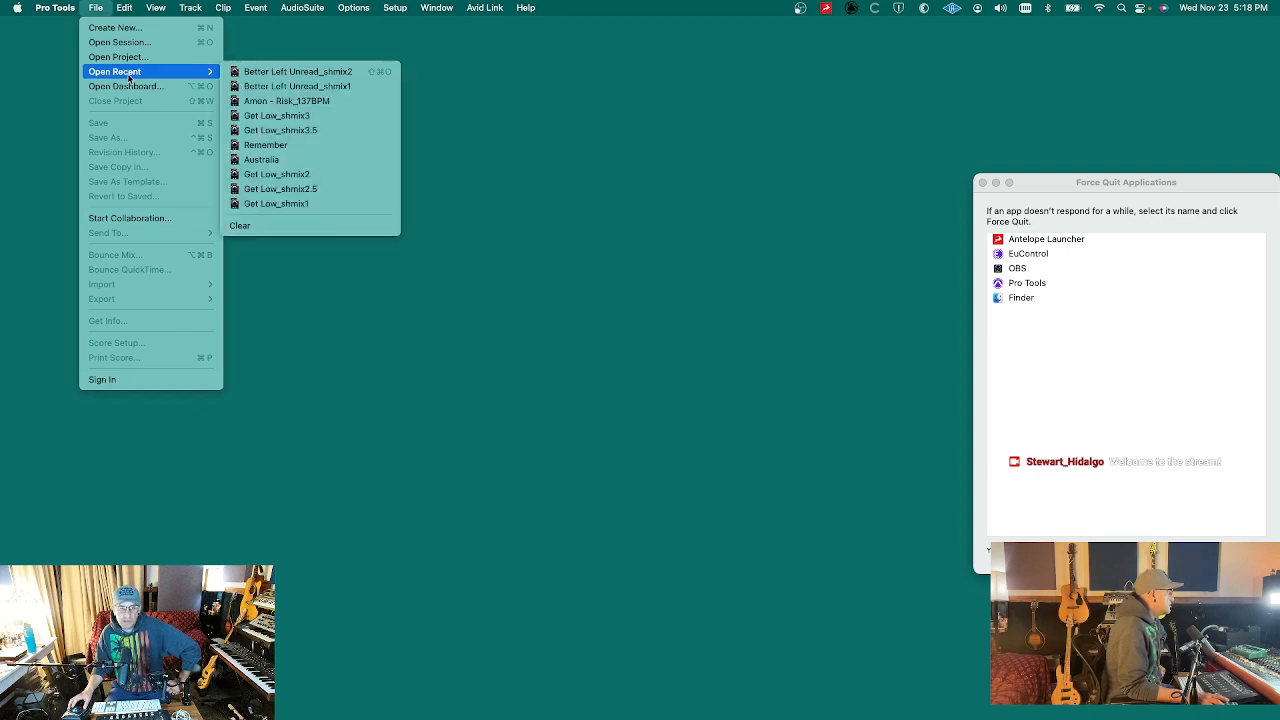
pyautogui.click(256, 78)
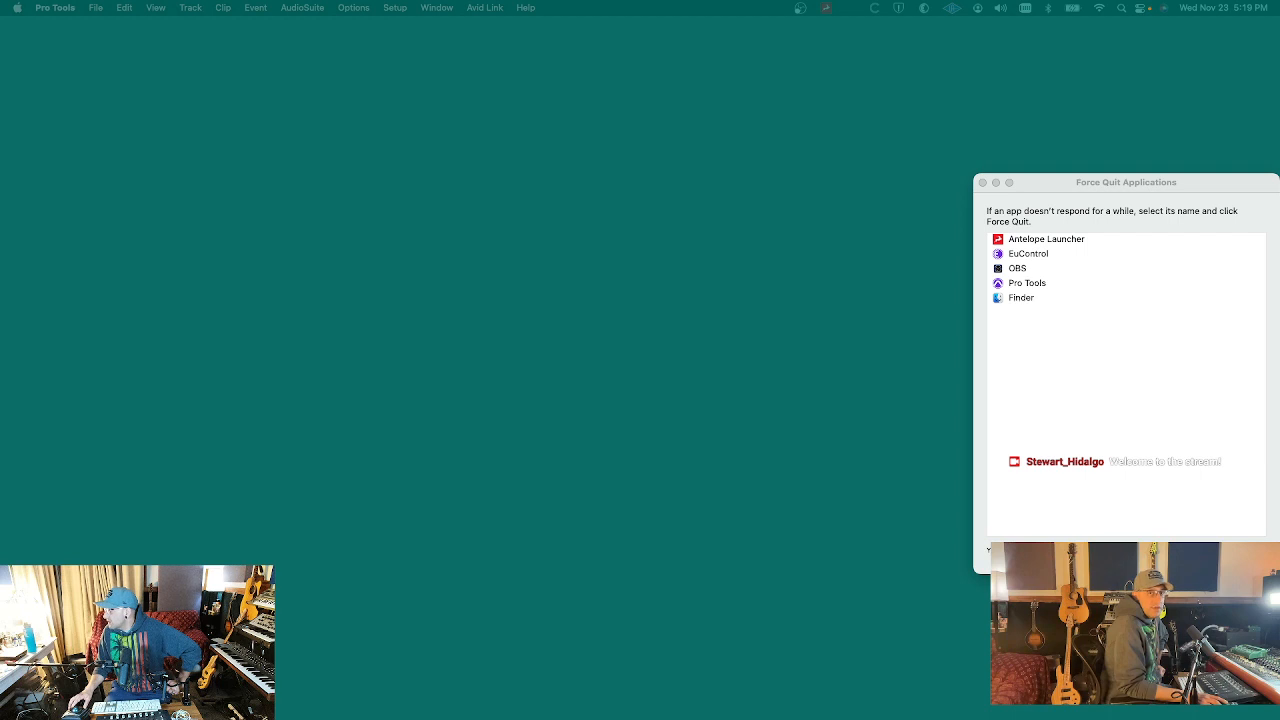
pyautogui.moveTo(923, 243); pyautogui.dragTo(506, 231)
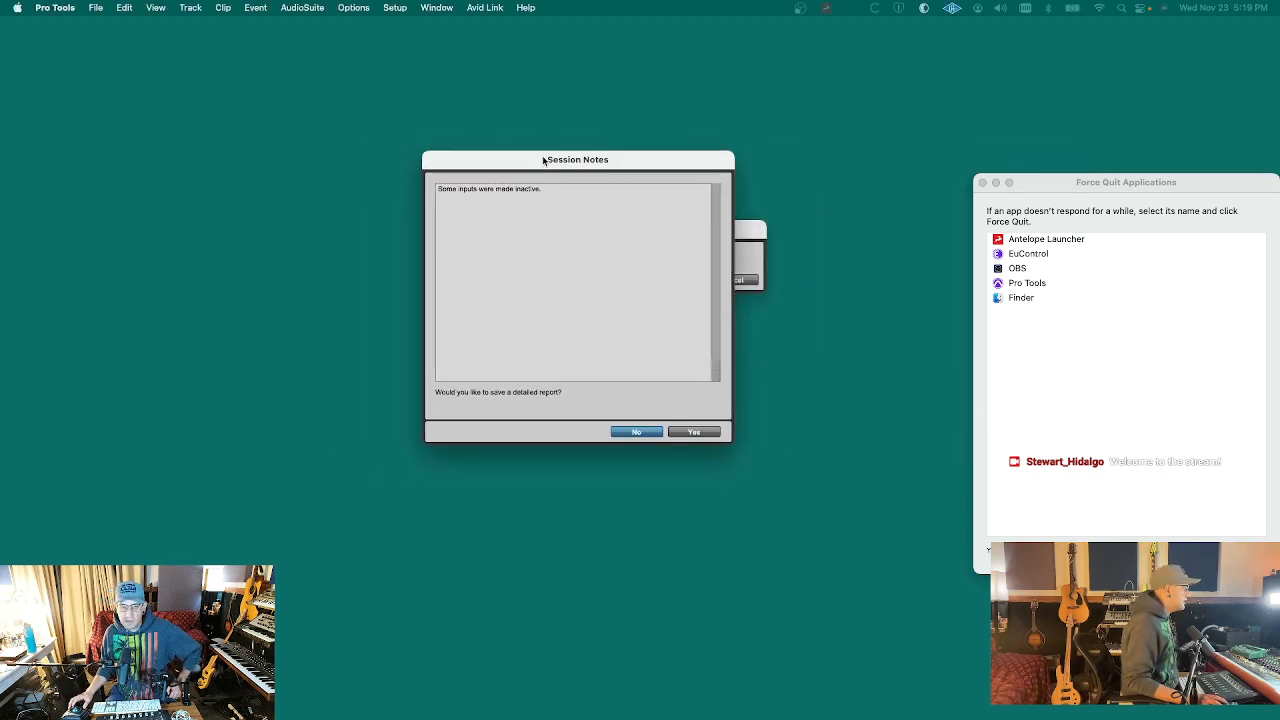
pyautogui.click(637, 432)
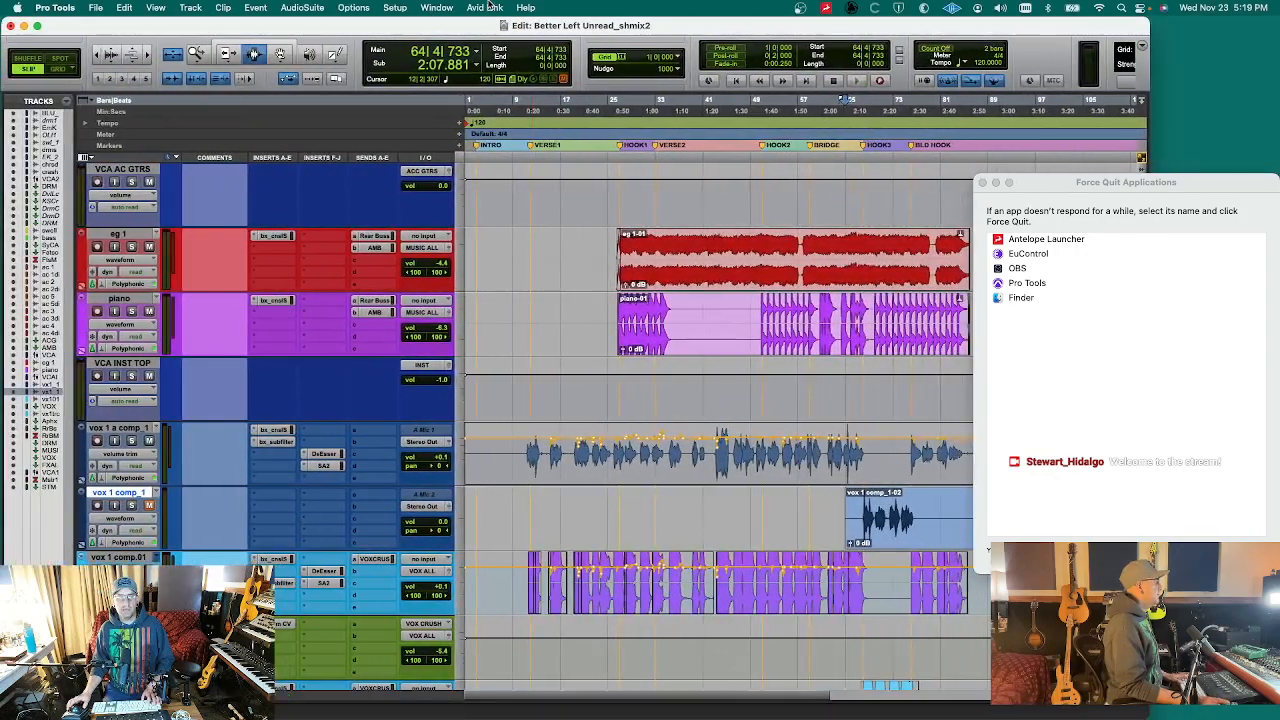
# - Start playback, close the Force Quit Applications window, and bring up the Mix window enlarged to the full screen width
pyautogui.press('space')
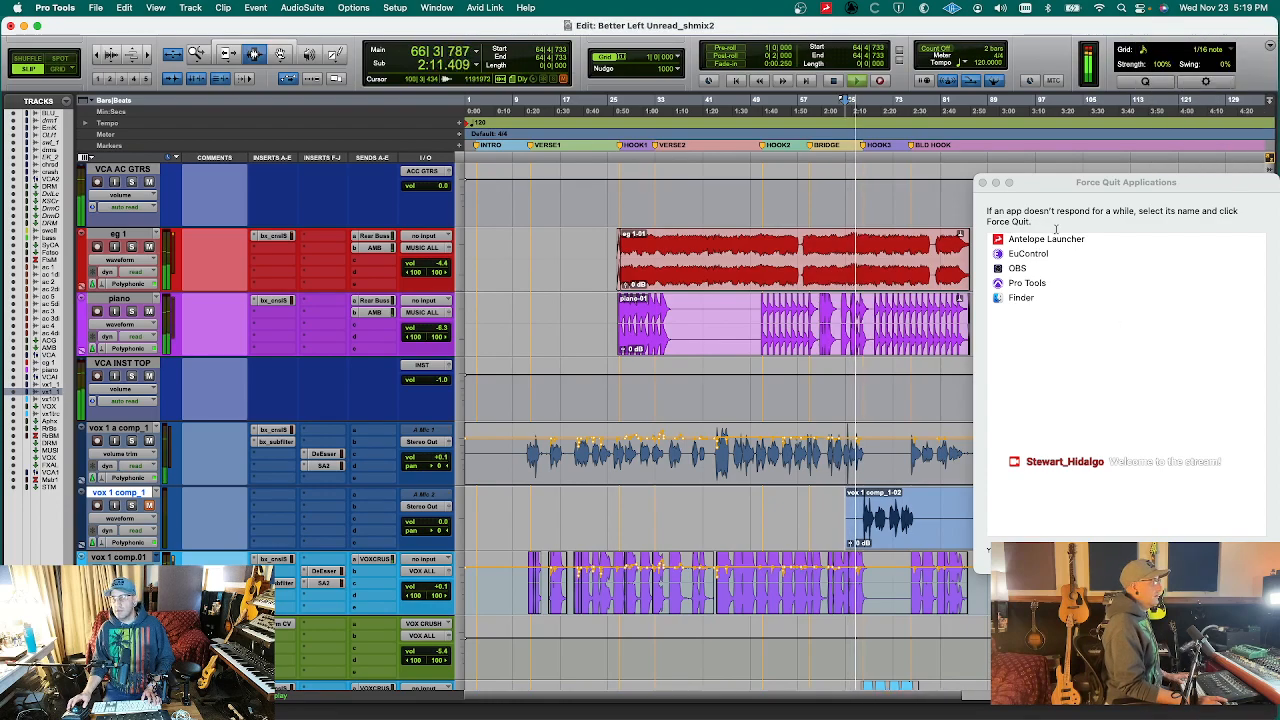
pyautogui.click(983, 183)
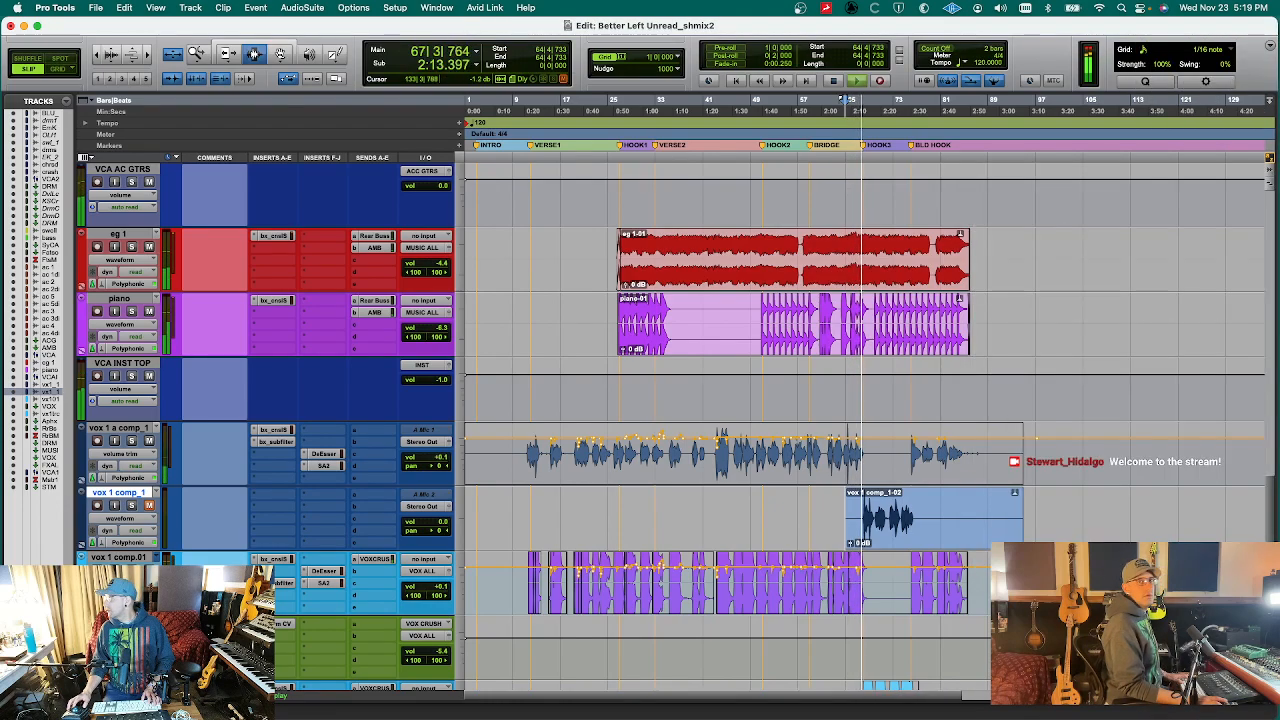
pyautogui.press('super+equal')
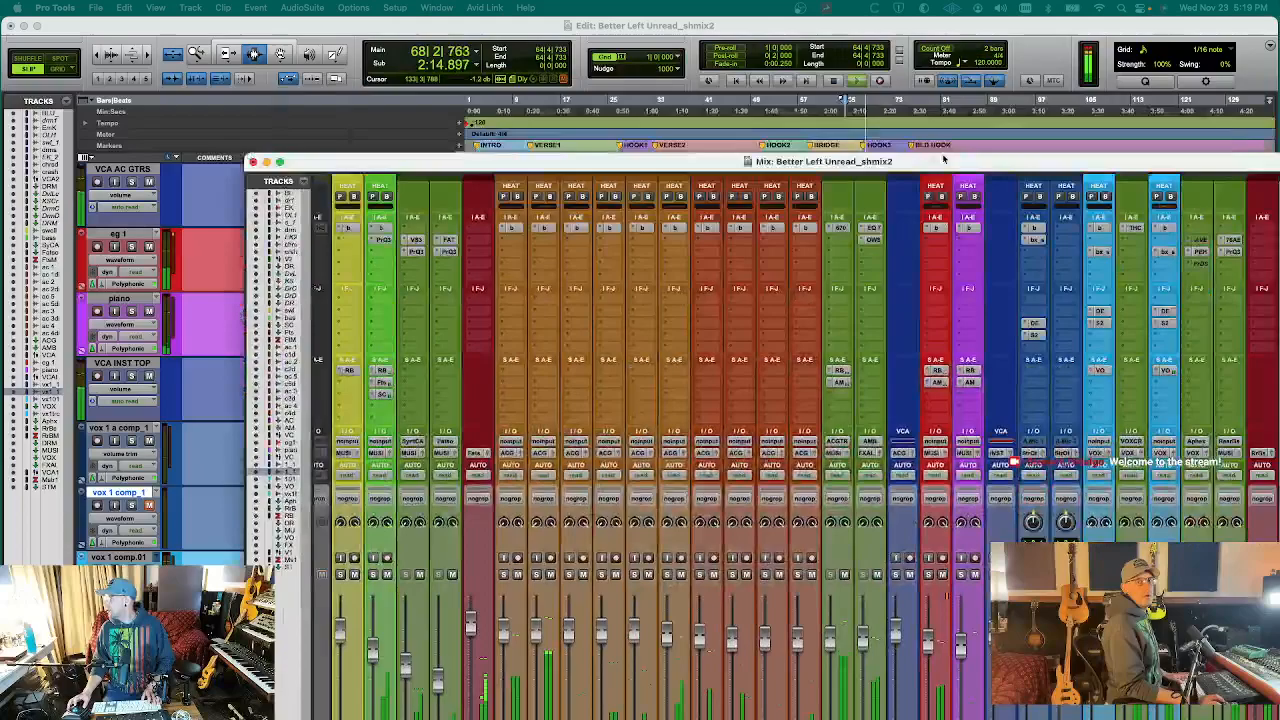
pyautogui.moveTo(943, 160); pyautogui.dragTo(698, 4)
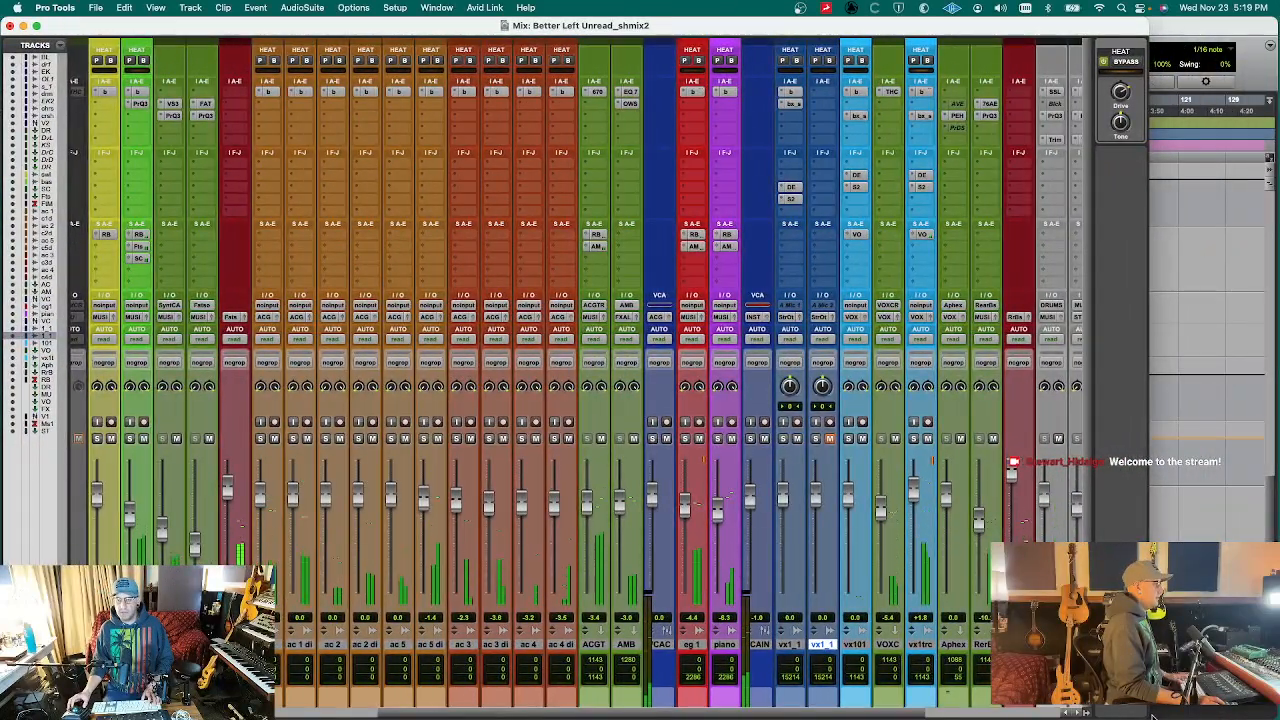
pyautogui.moveTo(1149, 713); pyautogui.dragTo(1279, 713)
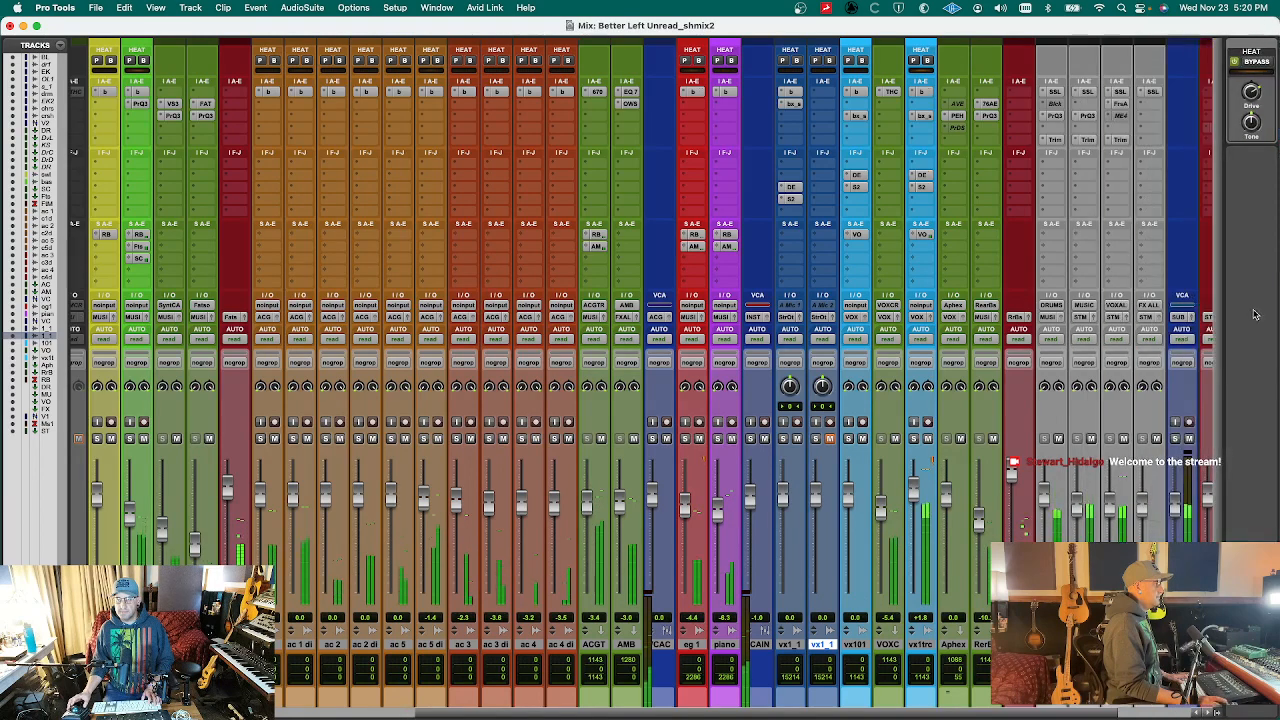
# - Bypass HEAT for the whole mix during playback and re-enable it to compare the sound
pyautogui.click(1257, 62)
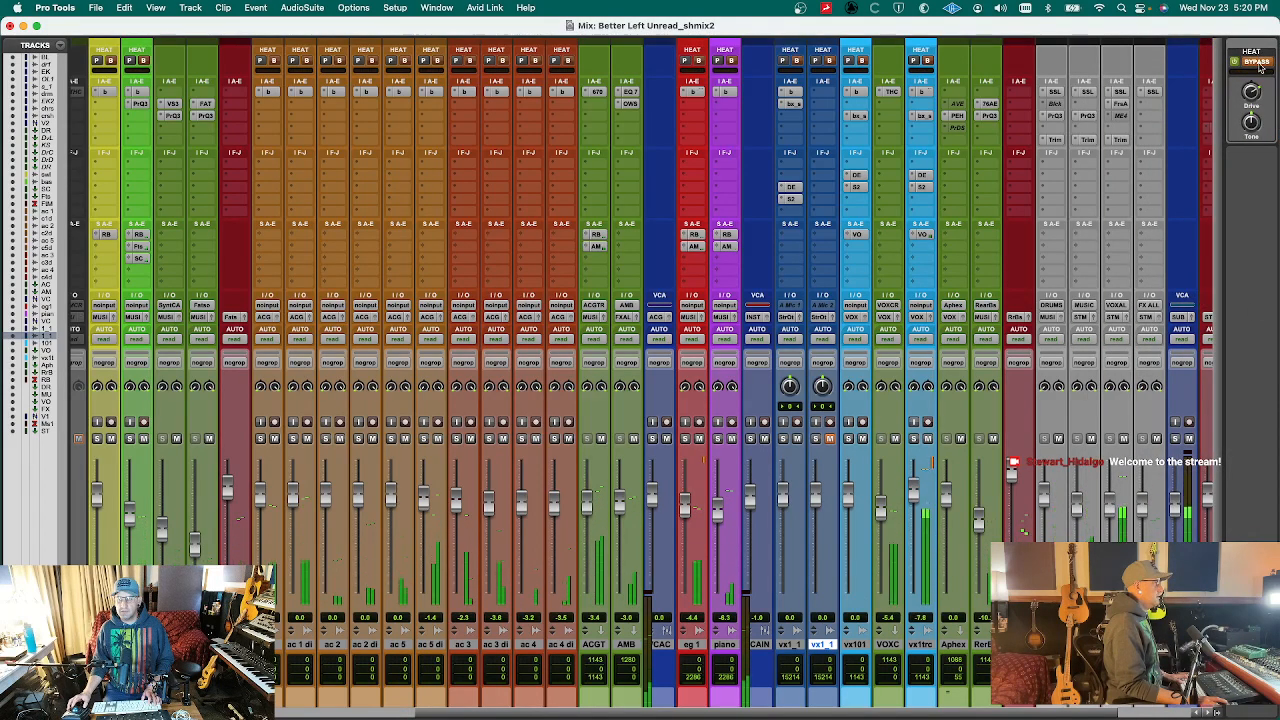
pyautogui.click(1257, 62)
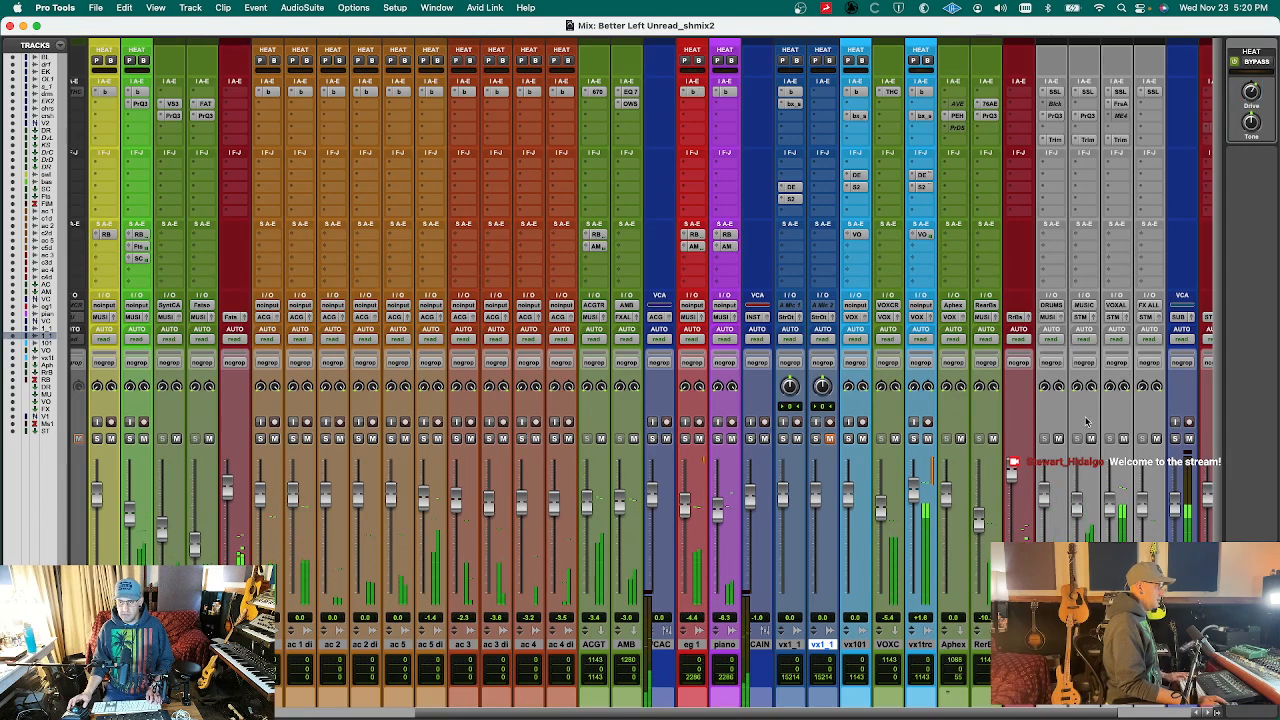
# - Show the mixer channels in wide view, mute vox 1 comp.01 and solo vox 1 a comp_1
pyautogui.press('alt+super+m')
pyautogui.press('alt+super+m')
pyautogui.press('alt+super+m')
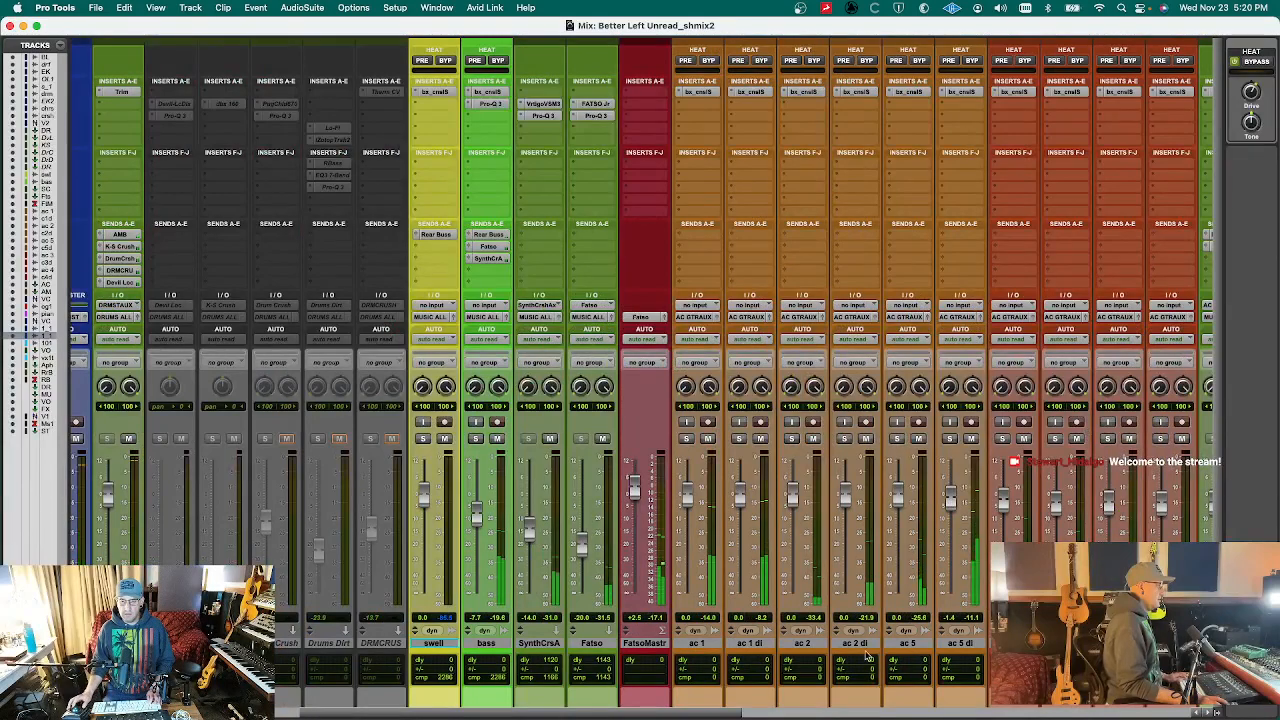
pyautogui.hscroll(10, 1085, 430)
pyautogui.hscroll(3, 673, 449)
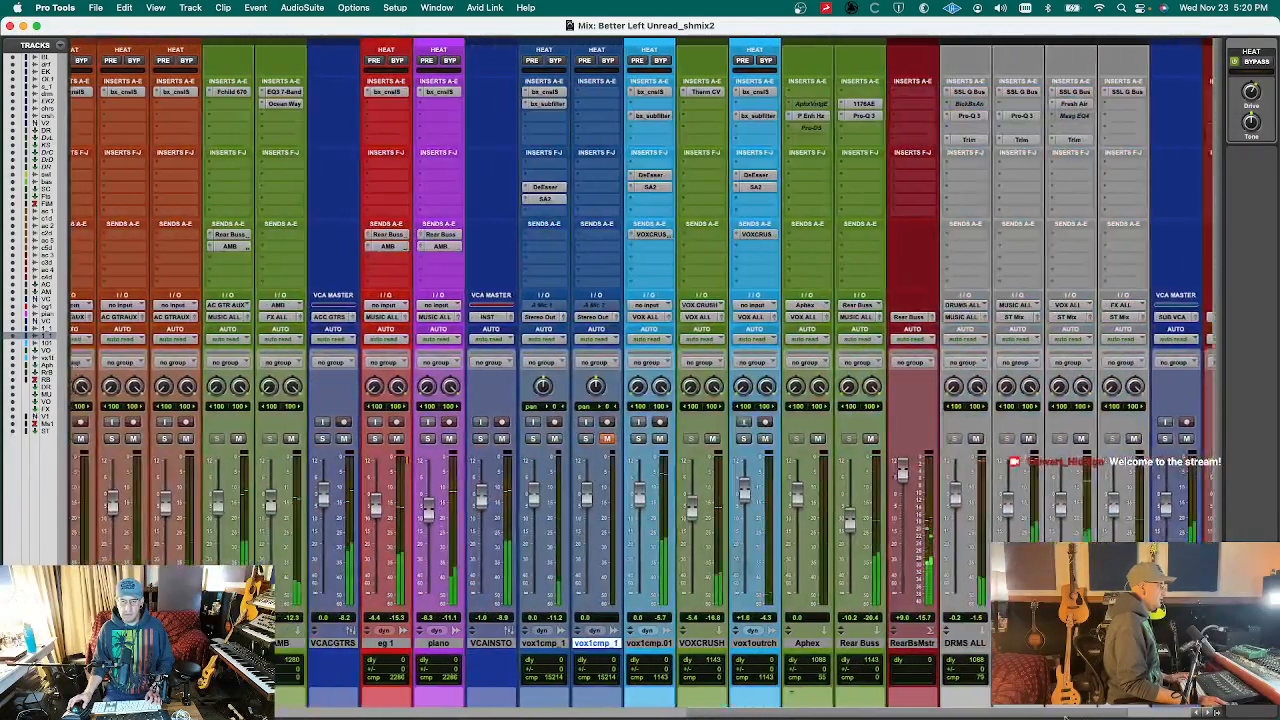
pyautogui.click(696, 438)
pyautogui.click(570, 439)
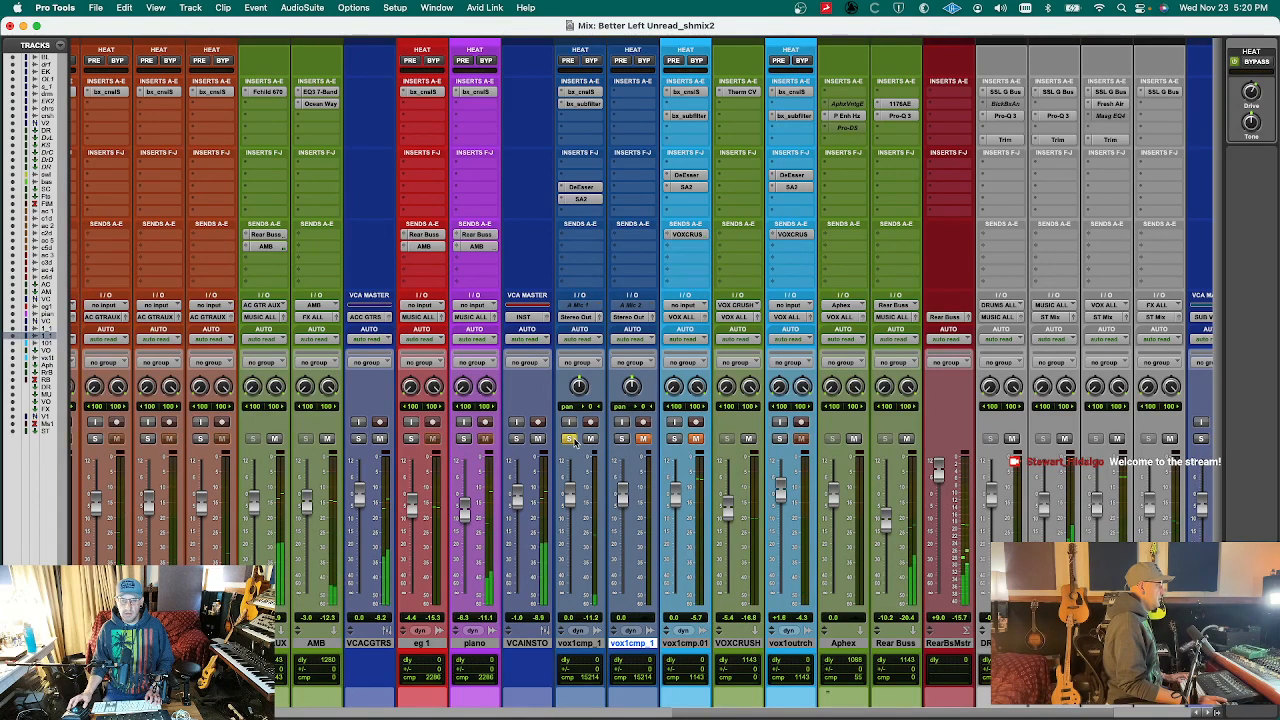
# - Route the output of vox 1 a comp_1 to the VOX ALL (Stereo) bus
pyautogui.click(576, 317)
pyautogui.moveTo(600, 329)
pyautogui.moveTo(689, 345)
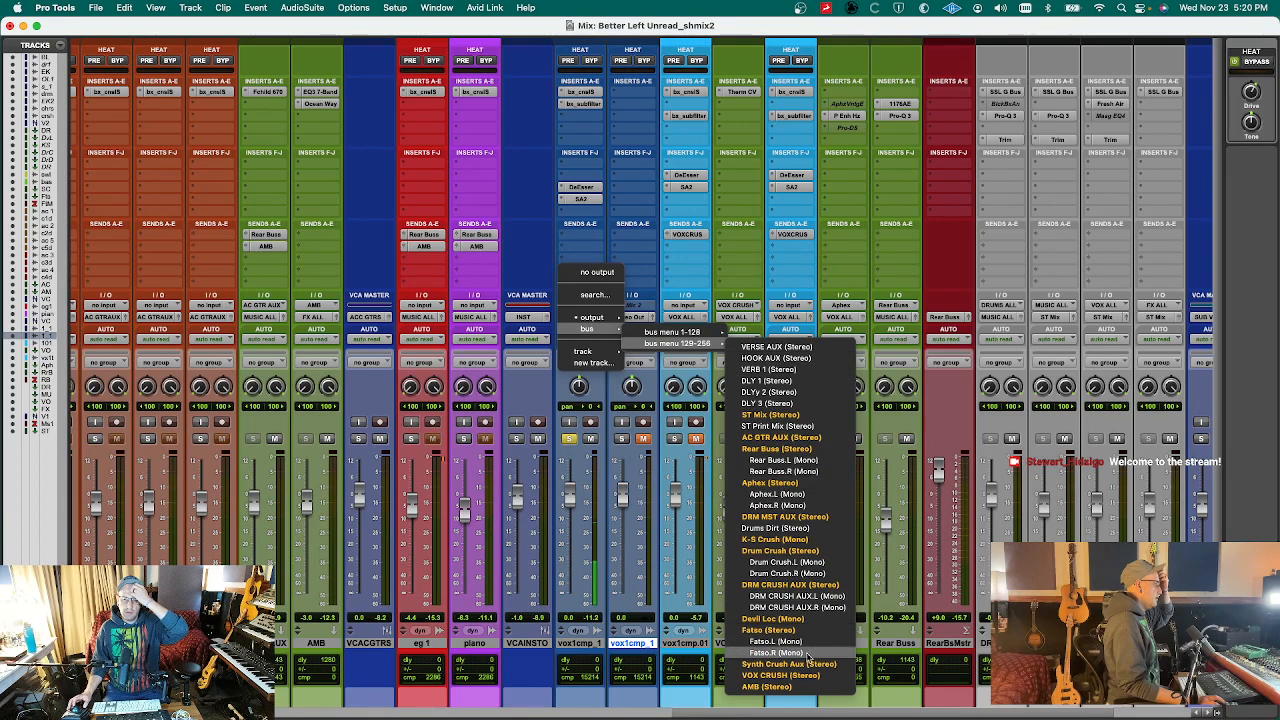
pyautogui.moveTo(720, 332)
pyautogui.scroll(-15, 772, 334)
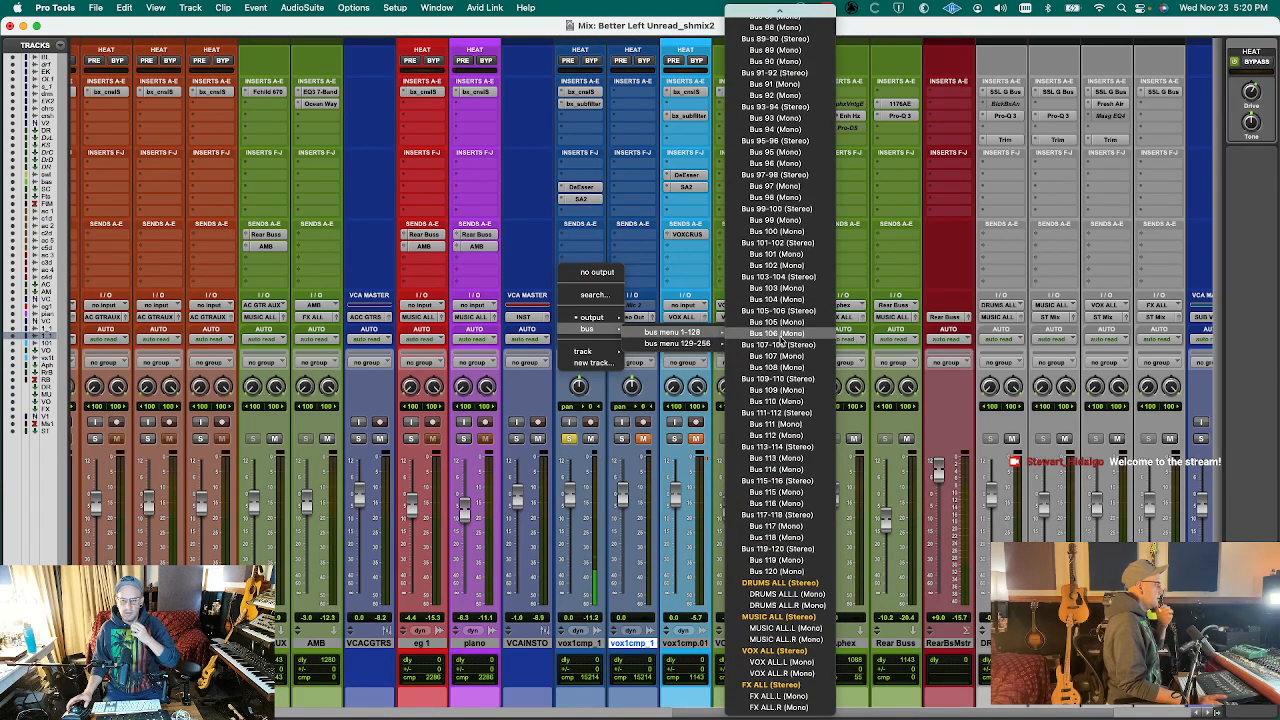
pyautogui.click(801, 651)
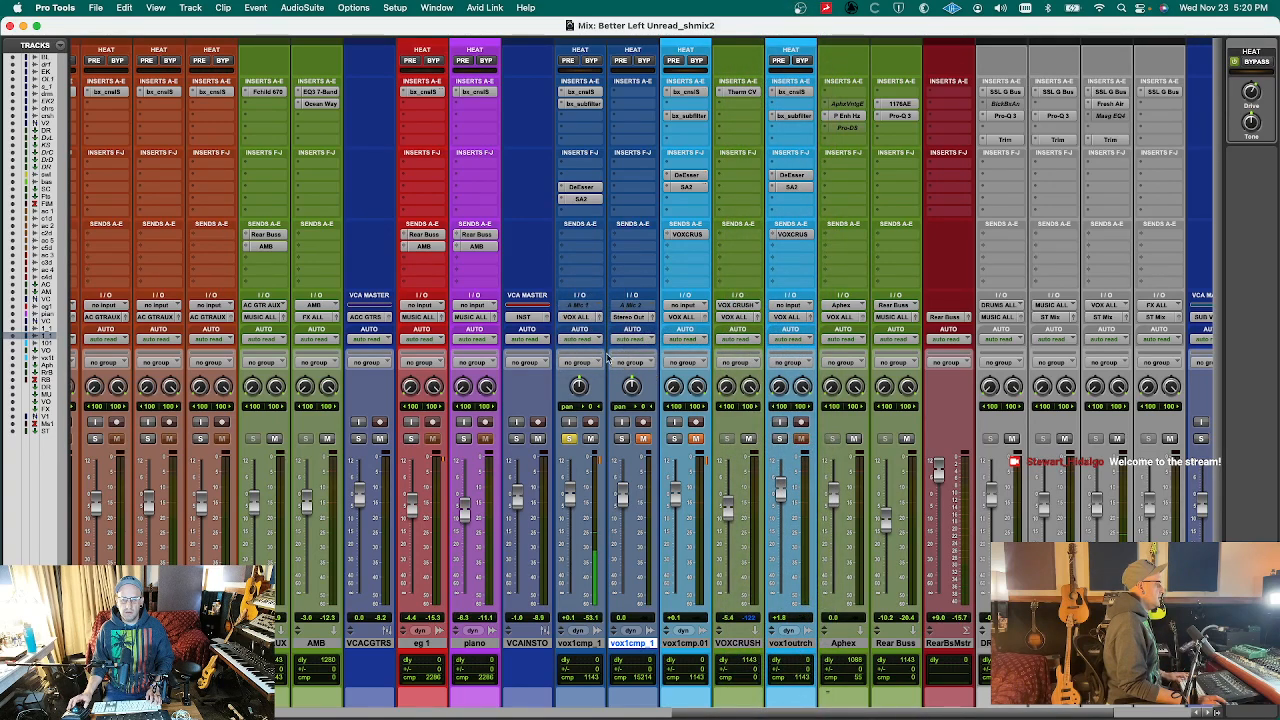
# - Deactivate the Fresh Air insert on the VOX ALL bus and check the bx_console SSL 9000 J settings on vox 1 a comp_1
pyautogui.keyDown('ctrl'); pyautogui.keyDown('super'); pyautogui.click(1112, 104); pyautogui.keyUp('super'); pyautogui.keyUp('ctrl')
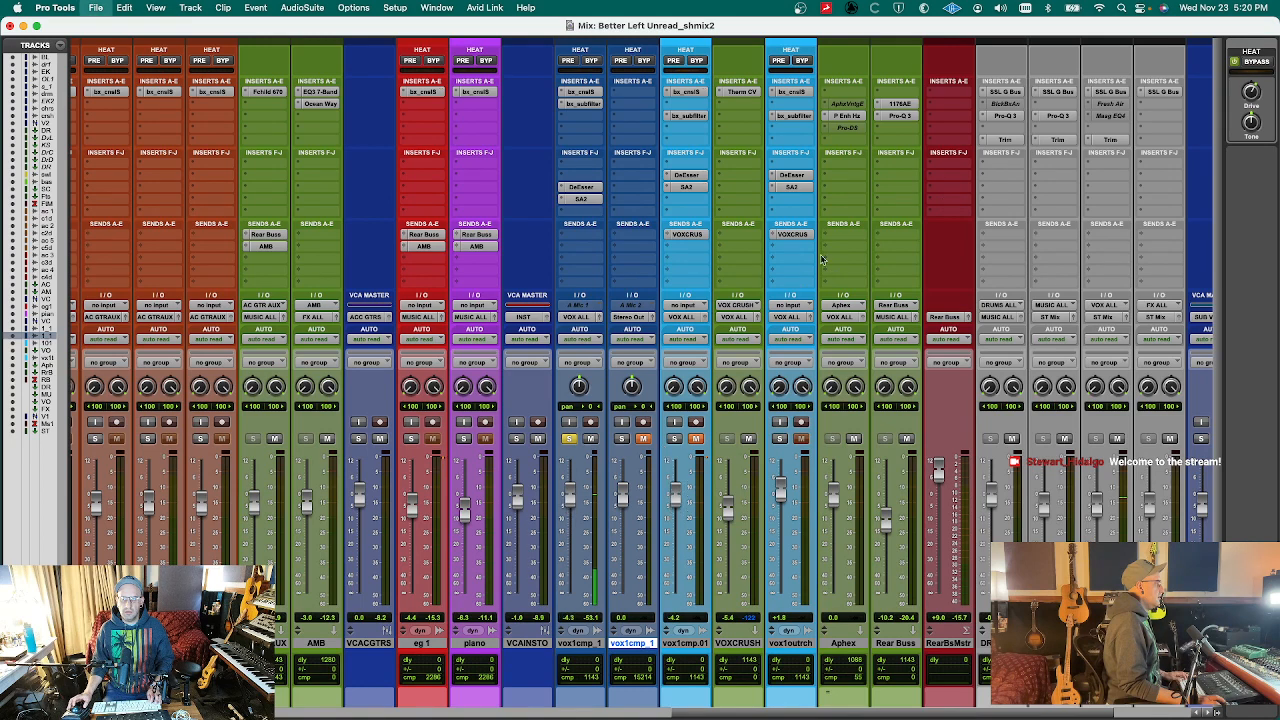
pyautogui.click(595, 96)
pyautogui.moveTo(620, 240)
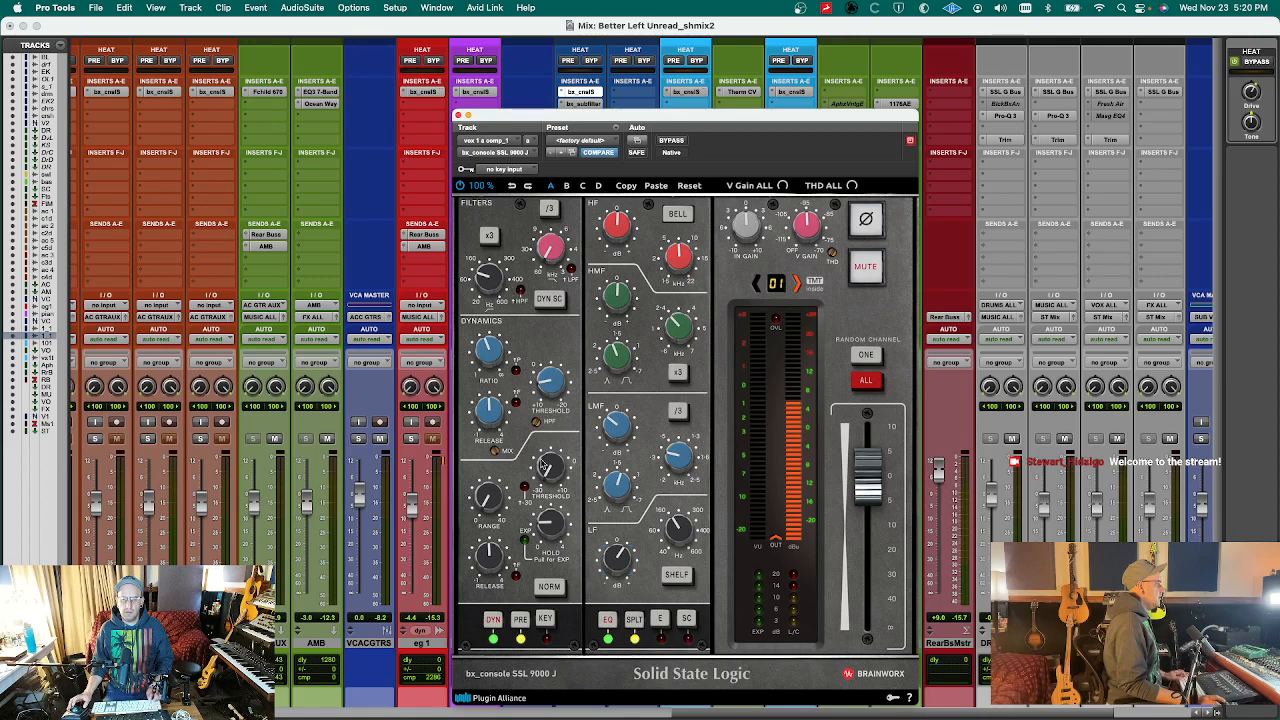
pyautogui.press('super+w')
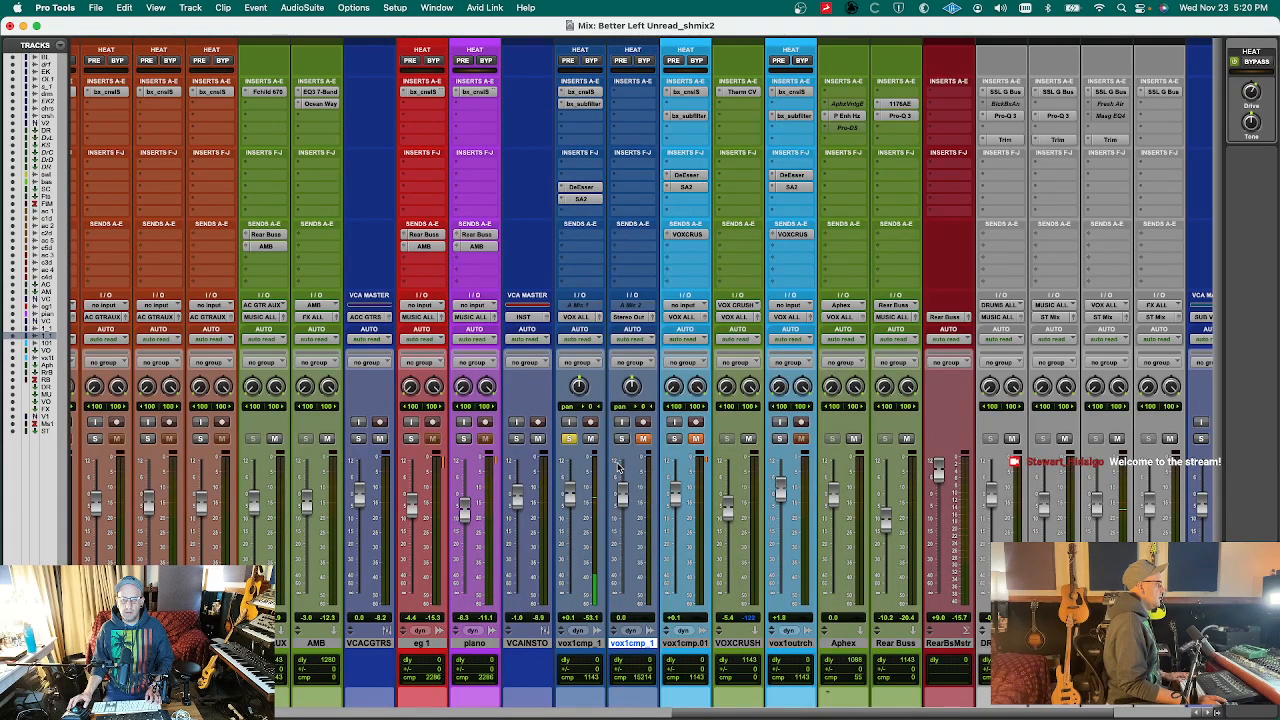
# - In the Edit window, show vox 1 a comp_1 as waveforms, trim the silence before the first verse phrase and delete the gap after it
pyautogui.press('super+equal')
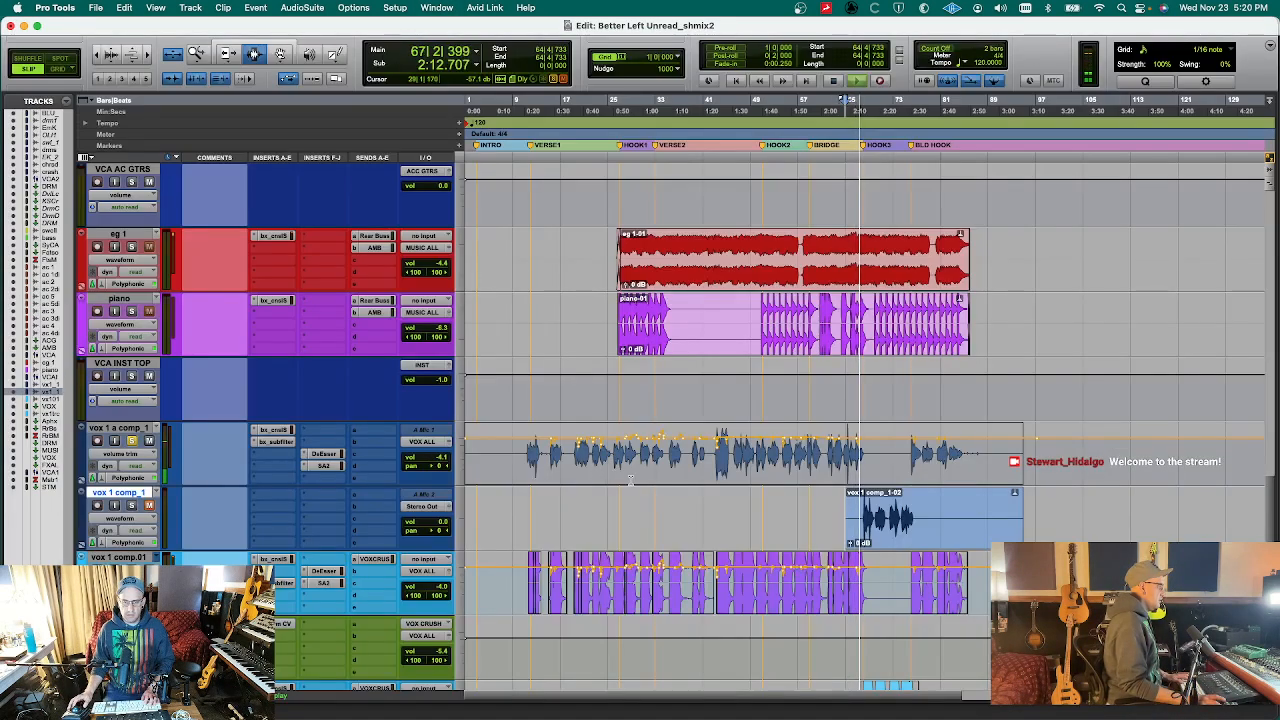
pyautogui.click(535, 452)
pyautogui.press('super+bracketright')
pyautogui.press('super+bracketright')
pyautogui.press('super+bracketright')
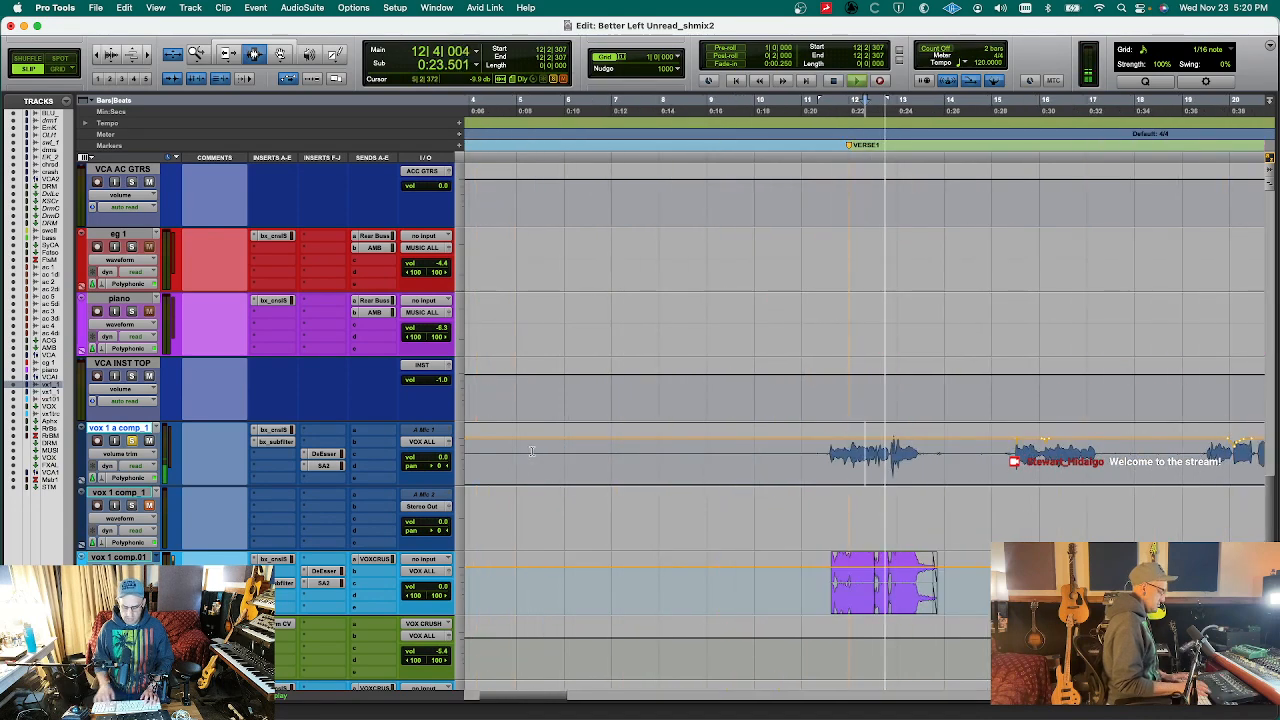
pyautogui.press('-')
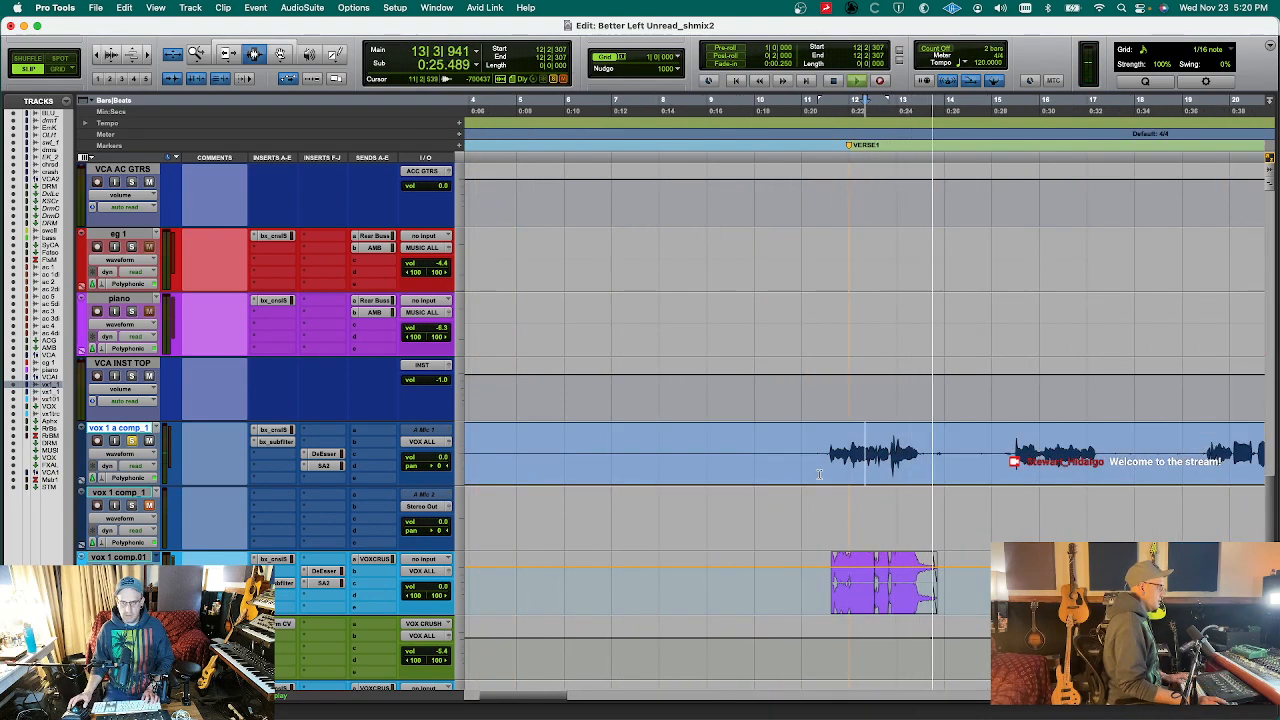
pyautogui.moveTo(930, 459); pyautogui.dragTo(1012, 459)
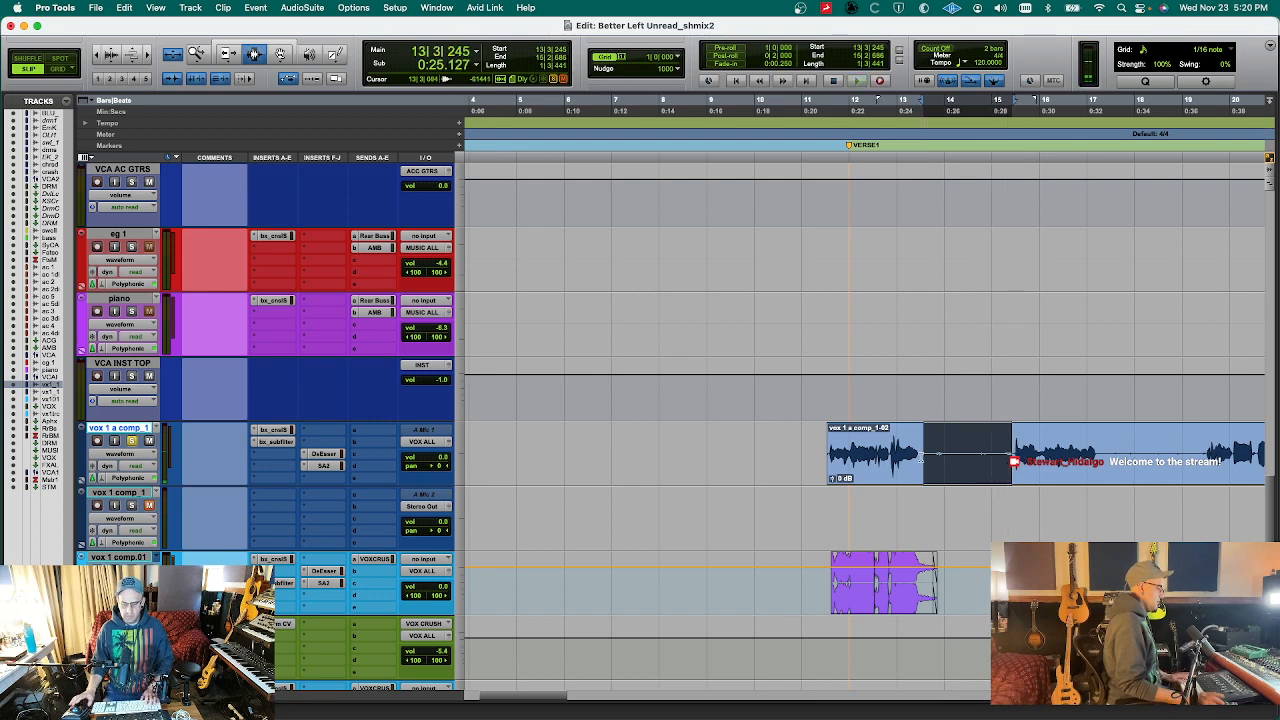
pyautogui.press('Delete')
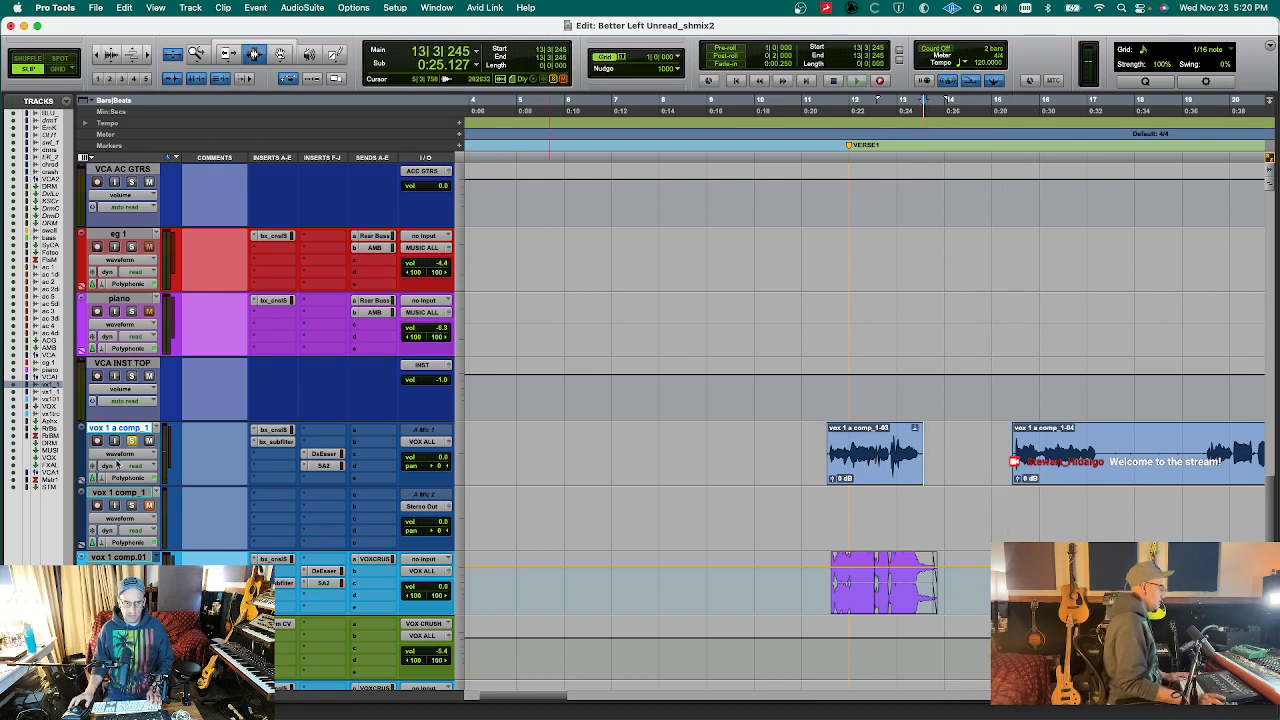
# - Duplicate the playlist of vox 1 a comp_1 under the suggested name
pyautogui.click(159, 430)
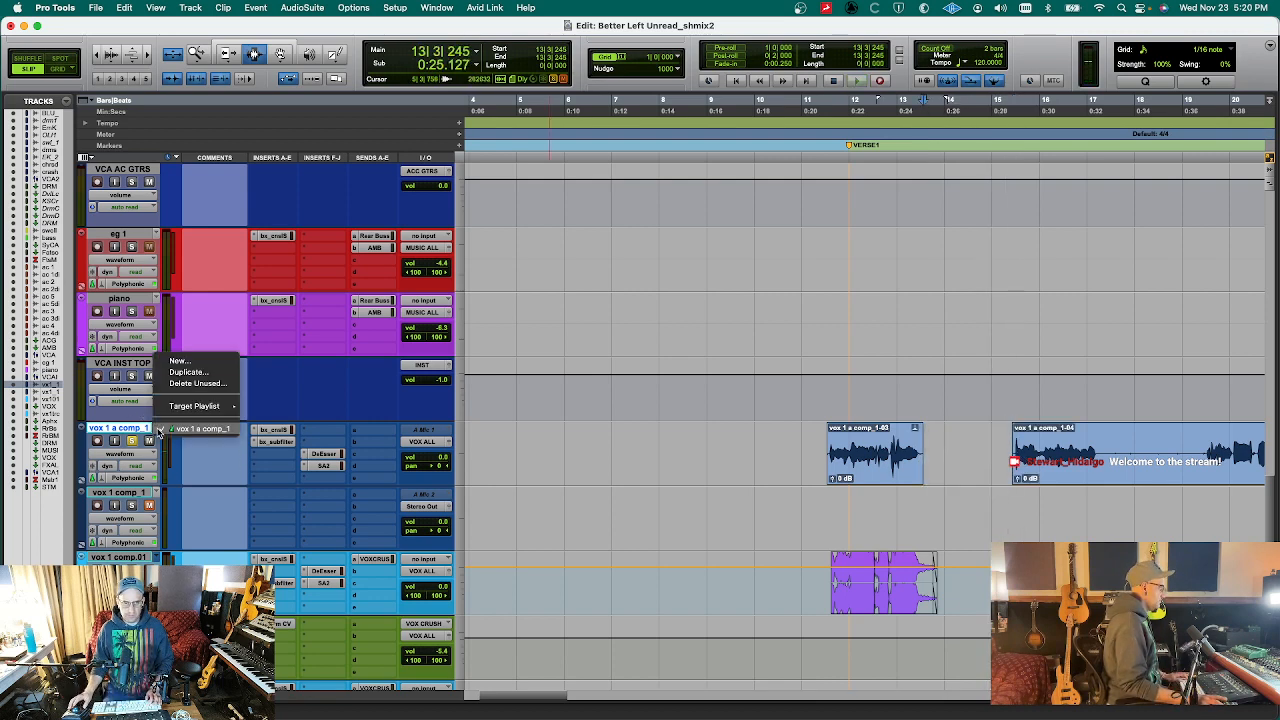
pyautogui.click(200, 373)
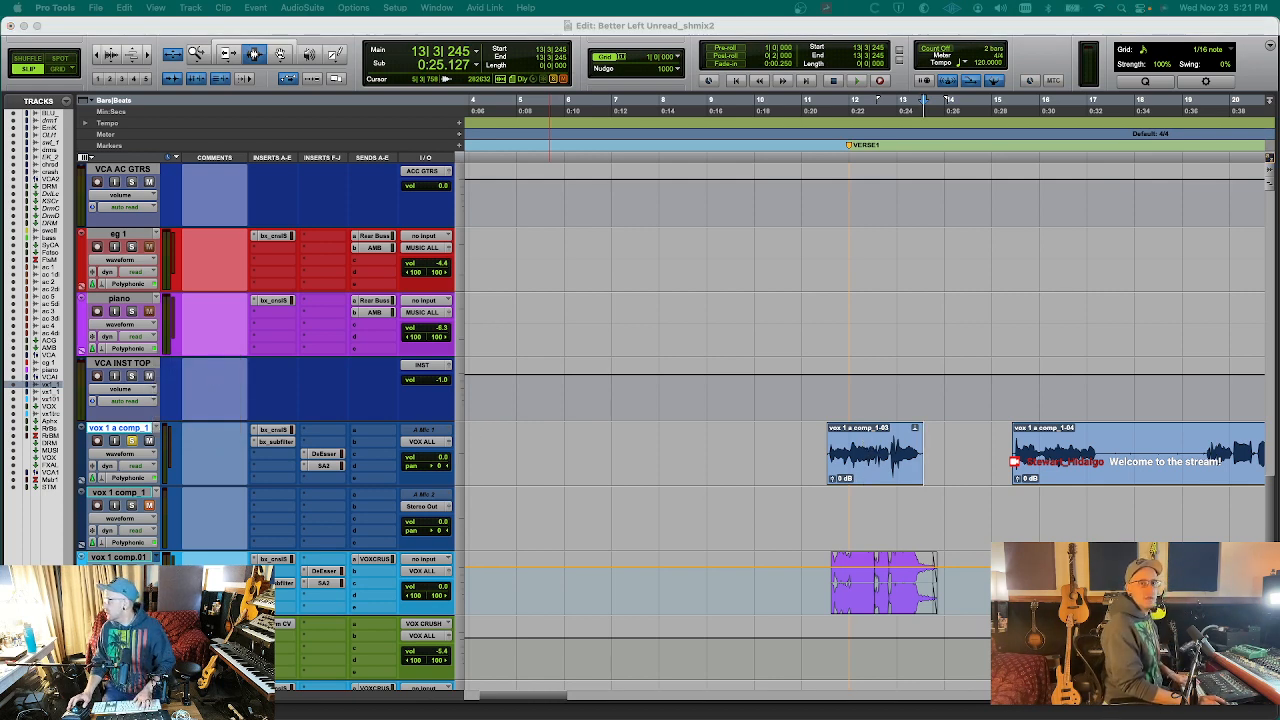
pyautogui.press('Return')
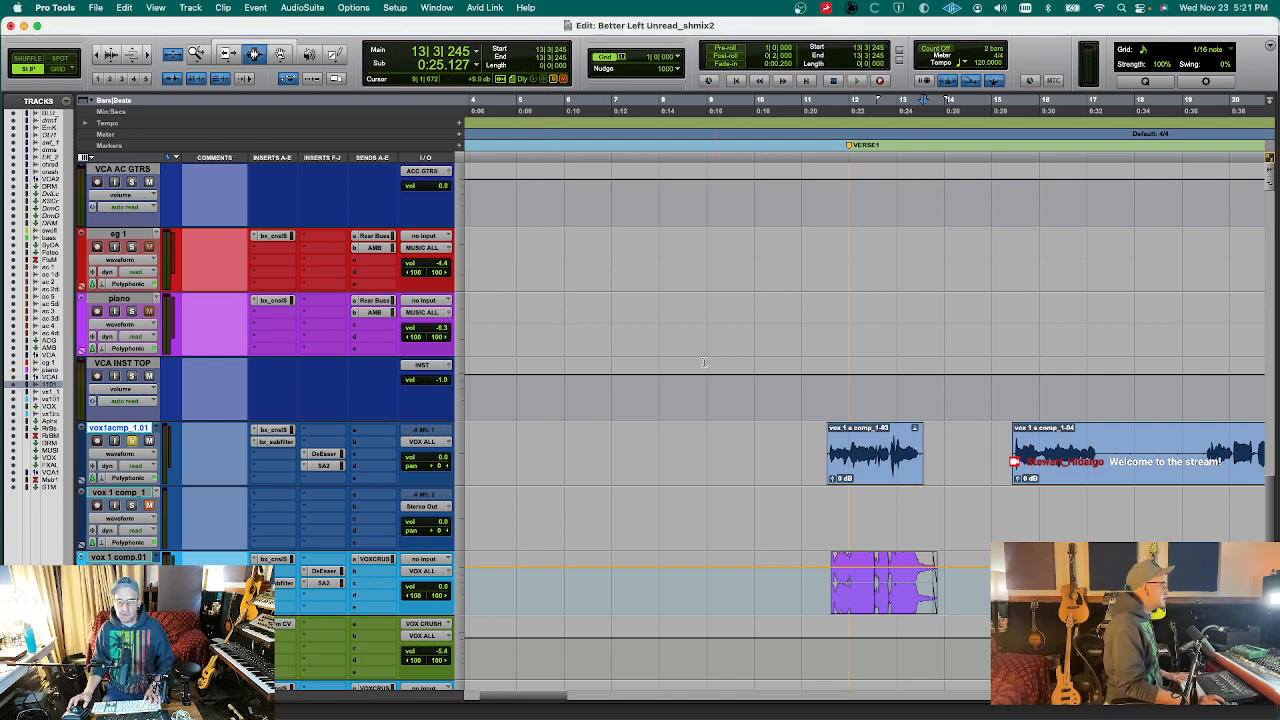
# - Enlarge the height of the alternate lead vocal track and leave it in waveform view
pyautogui.click(848, 448)
pyautogui.press('ctrl+super+Left')
pyautogui.press('ctrl+super+Left')
pyautogui.press('ctrl+super+Left')
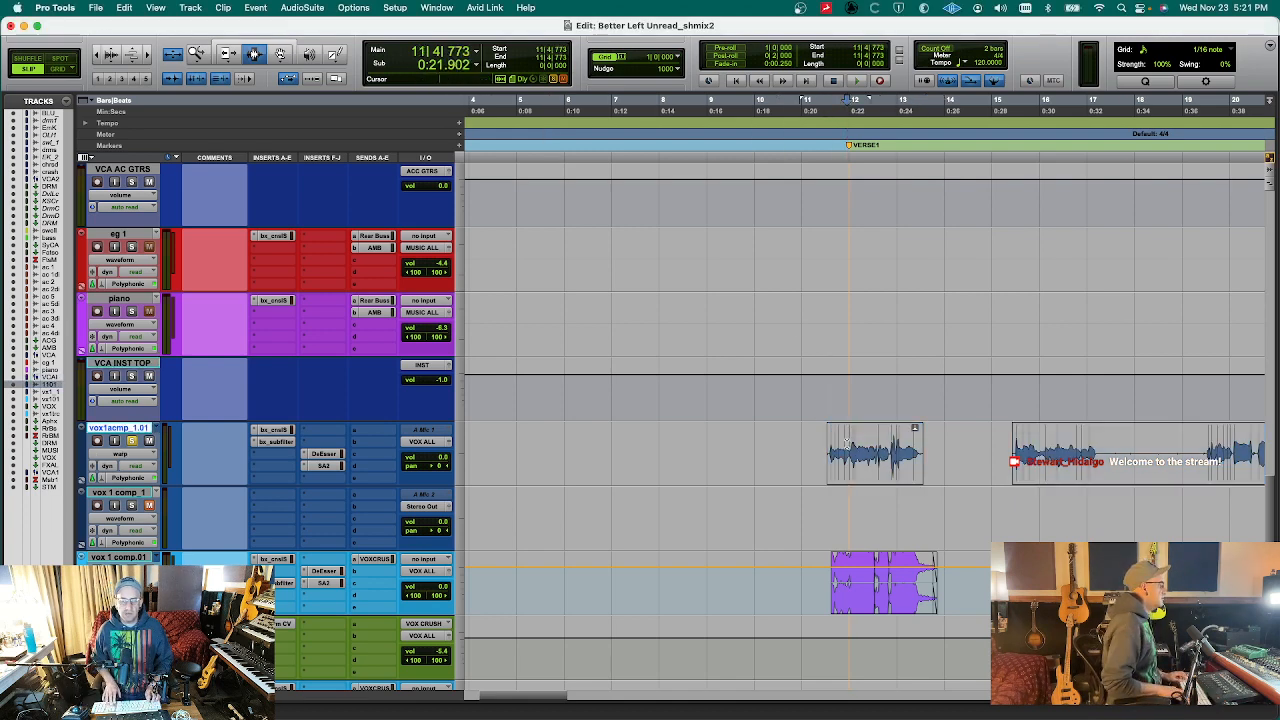
pyautogui.press('ctrl+super+Right')
pyautogui.press('ctrl+super+Right')
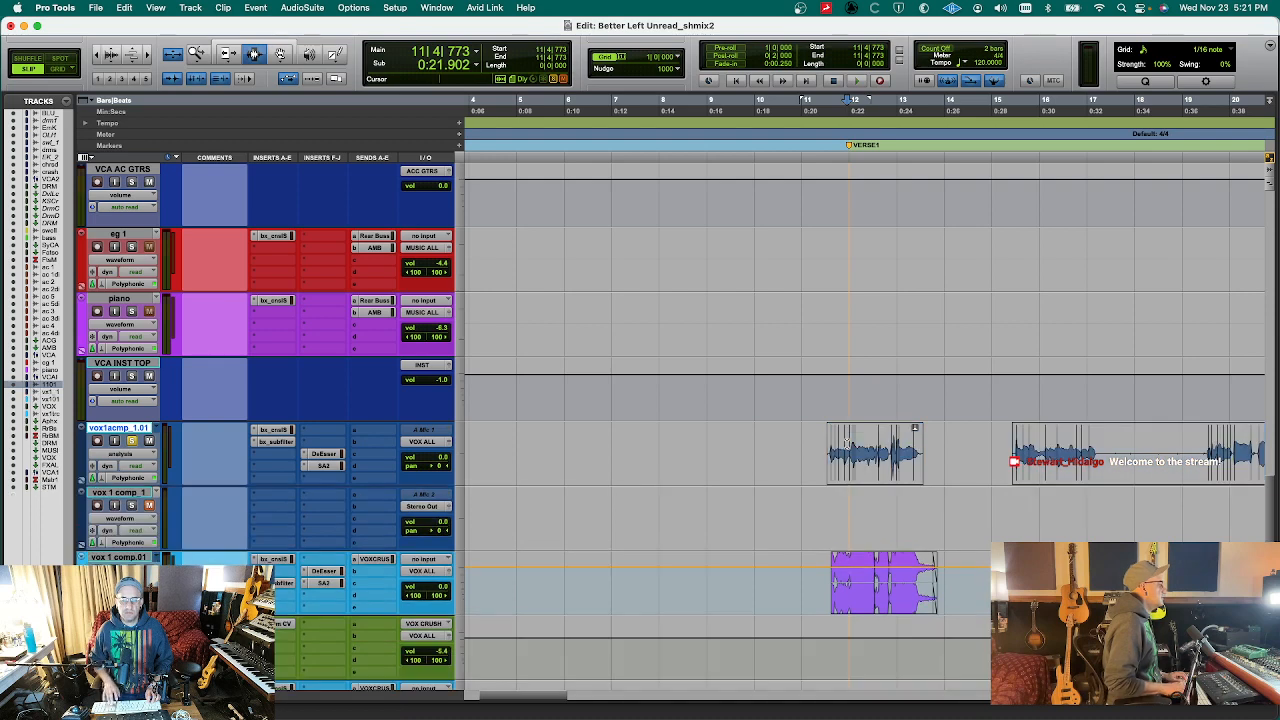
pyautogui.press('ctrl+super+Up')
pyautogui.press('ctrl+super+Down')
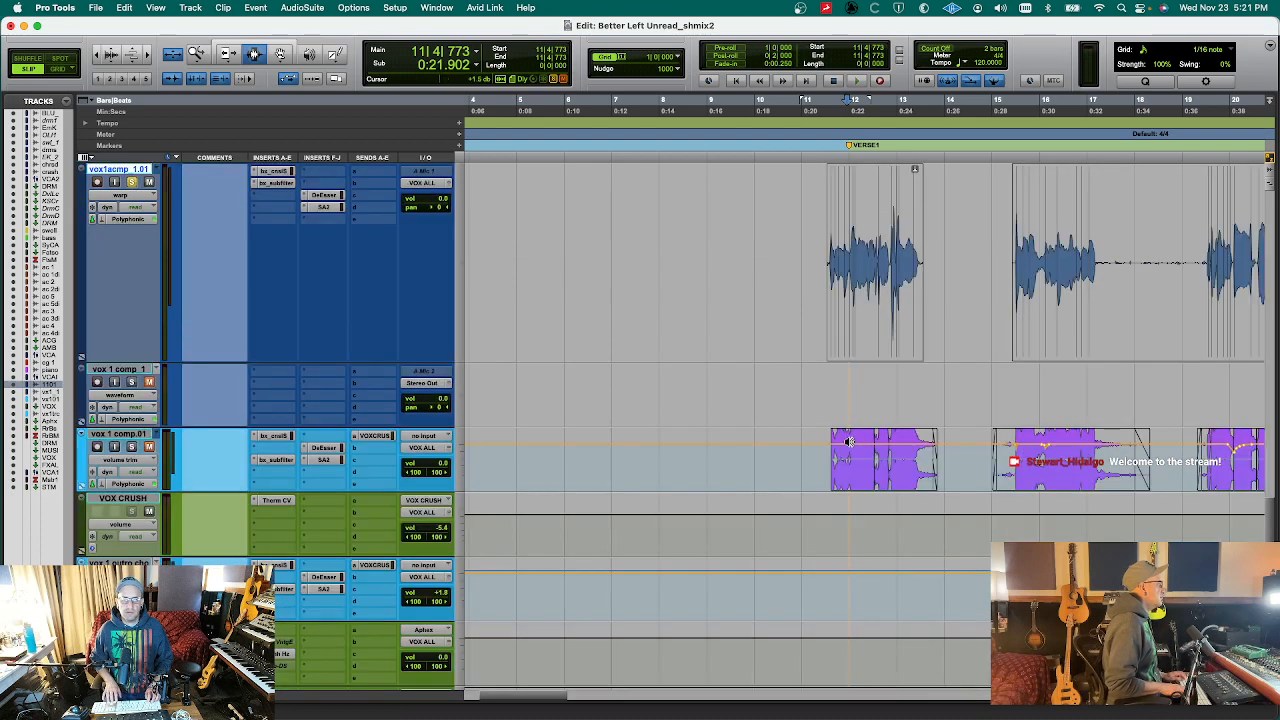
pyautogui.press('ctrl+super+Right')
# - Open the RX 10 De-plosive AudioSuite plugin and move its window clear of the first vocal phrase
pyautogui.click(223, 7)
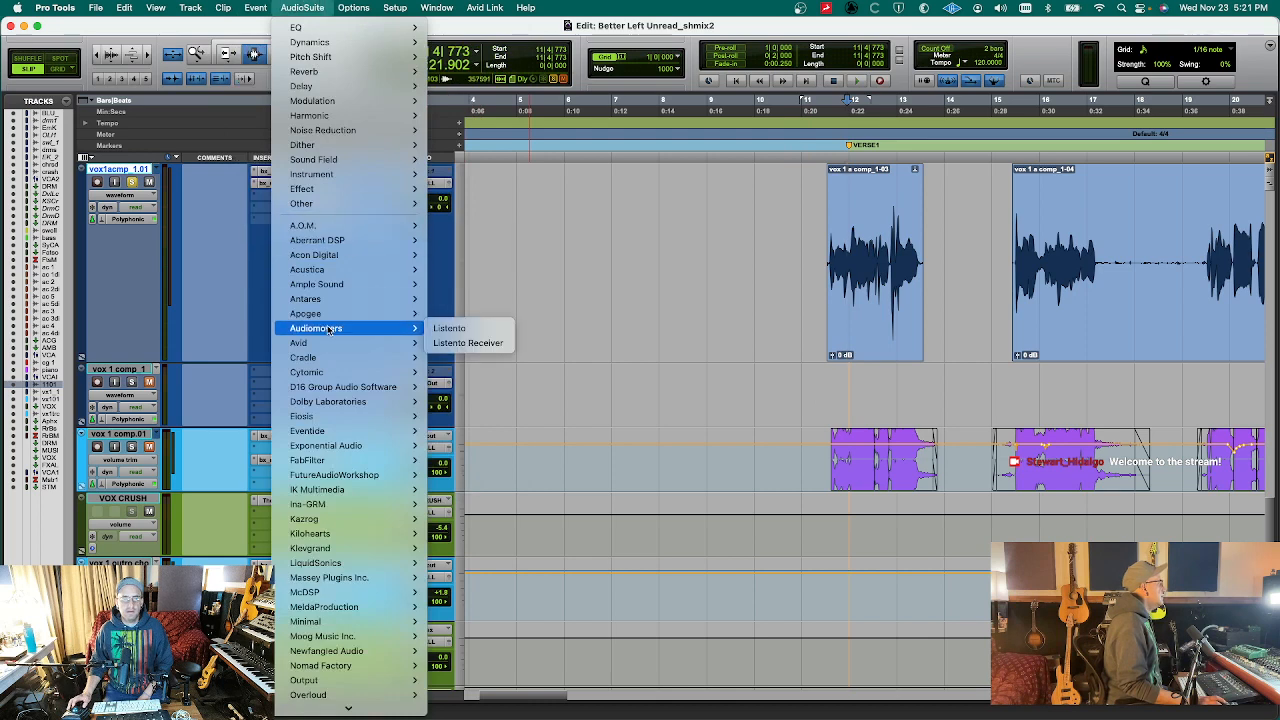
pyautogui.moveTo(340, 130)
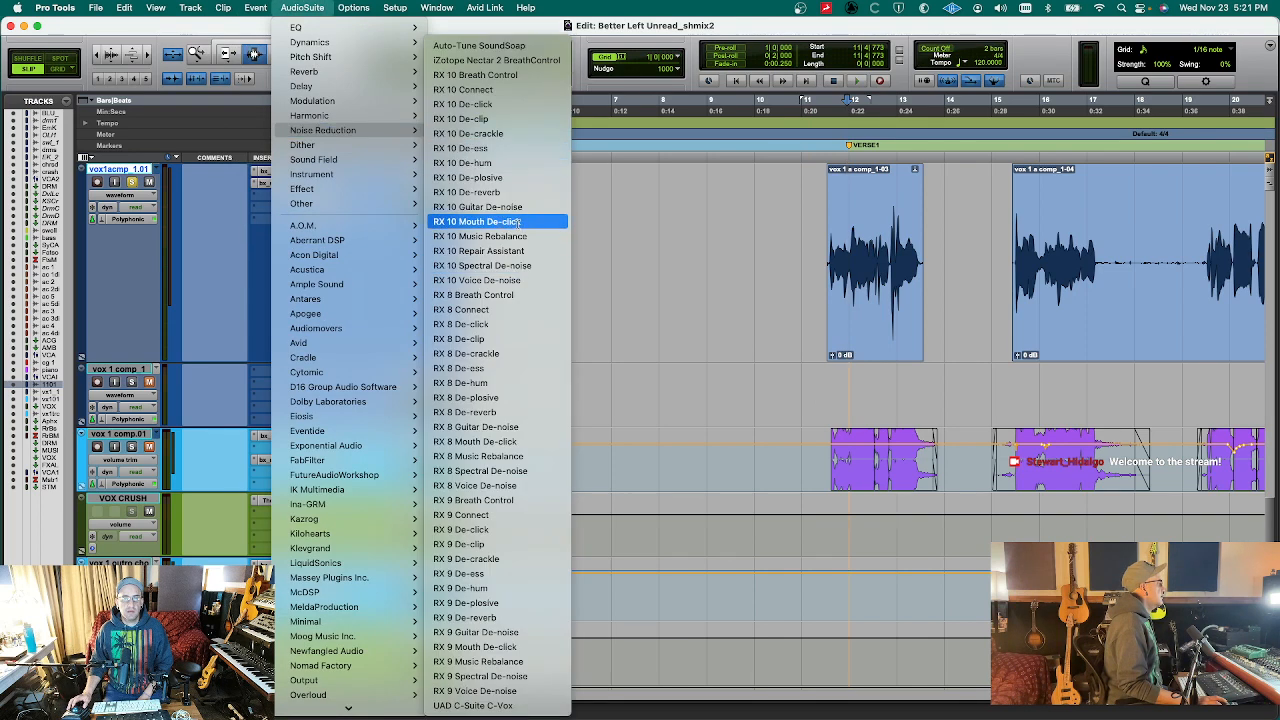
pyautogui.click(534, 171)
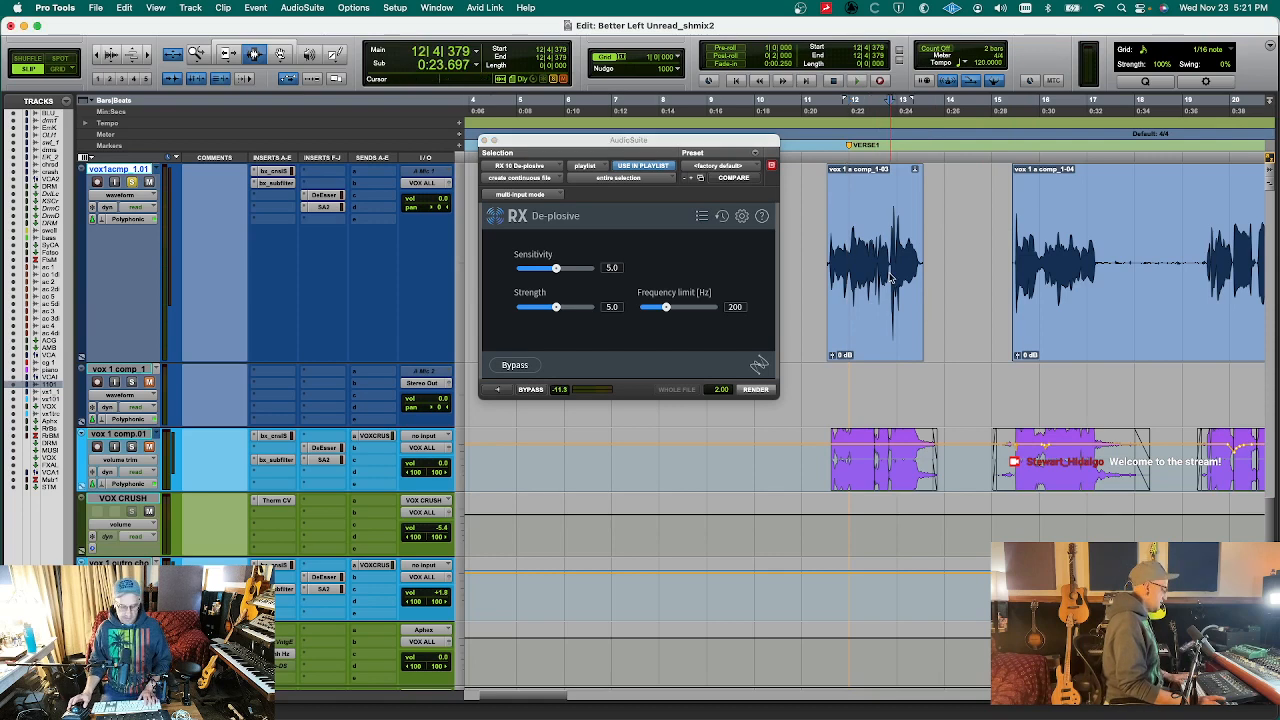
pyautogui.press('super+bracketright')
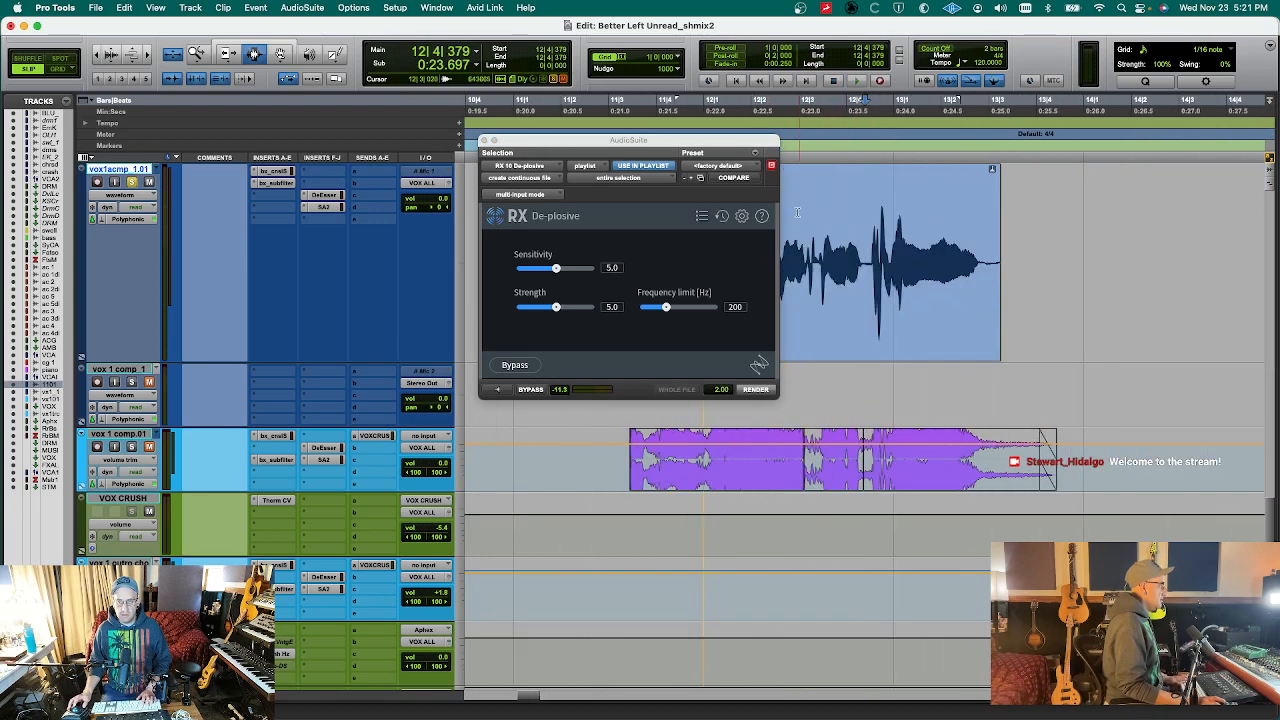
pyautogui.moveTo(726, 134); pyautogui.dragTo(618, 126)
# - Audition the second half of the first vocal phrase, render De-plosive on it with the default settings, play the result and close the plugin
pyautogui.moveTo(811, 250); pyautogui.dragTo(783, 290)
pyautogui.press('space')
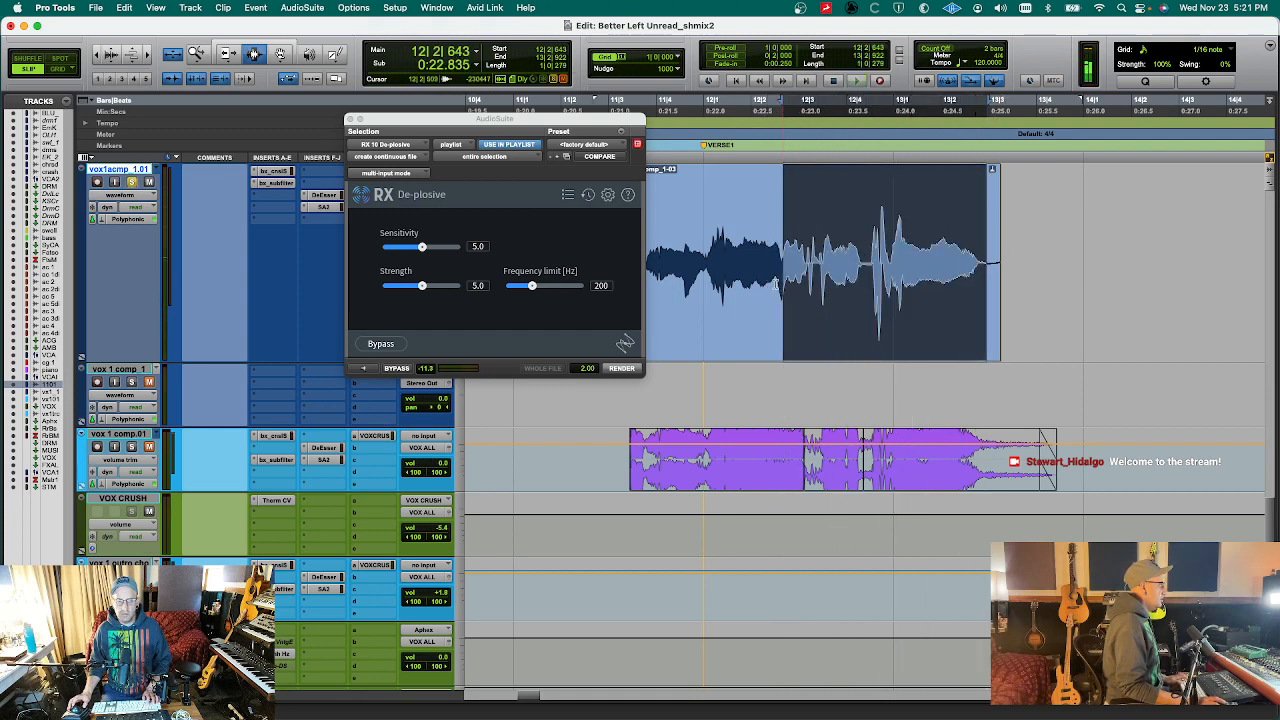
pyautogui.press('space')
pyautogui.press('r')
pyautogui.click(619, 373)
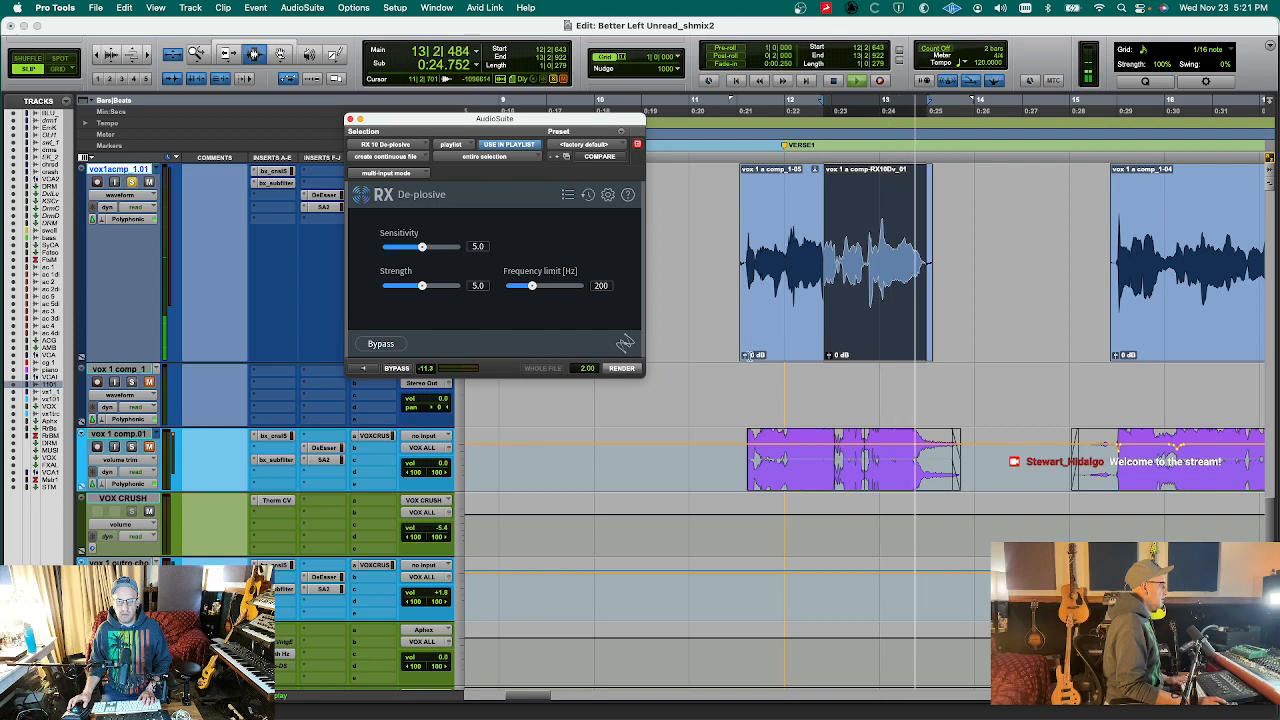
pyautogui.press('space')
pyautogui.click(758, 354)
pyautogui.press('r')
pyautogui.press('r')
pyautogui.press('r')
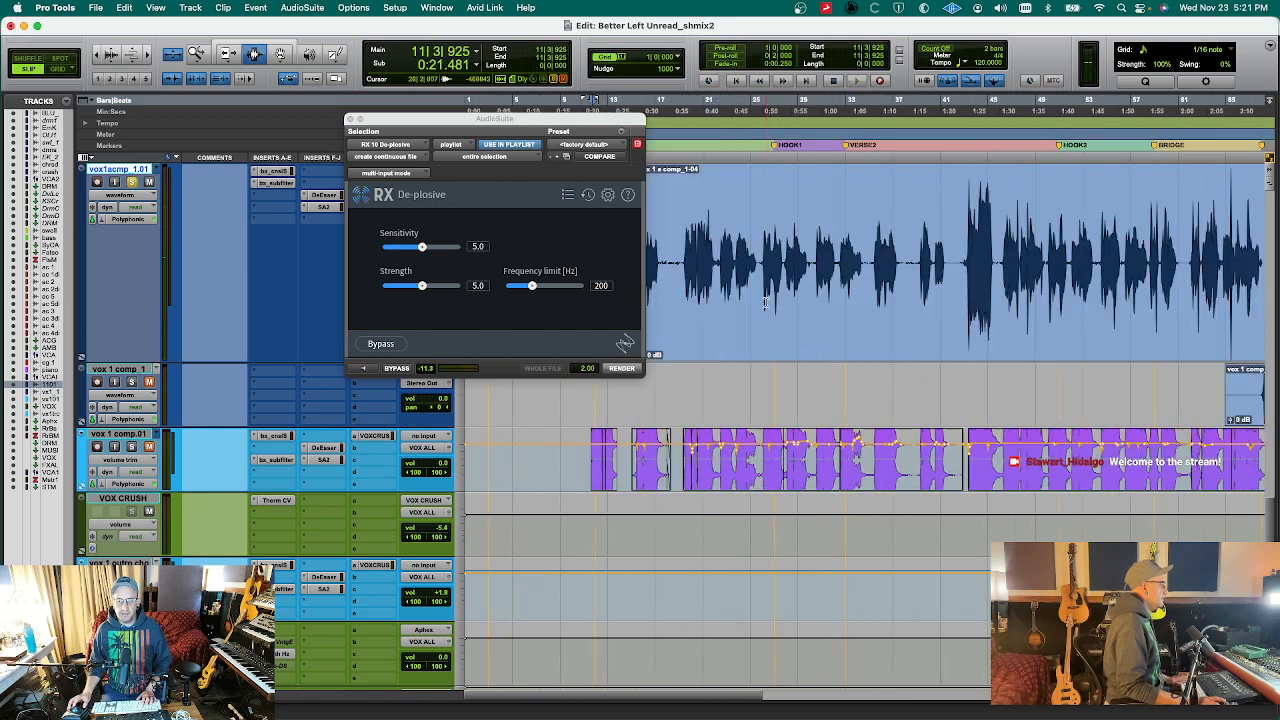
pyautogui.press('r')
pyautogui.press('super+w')
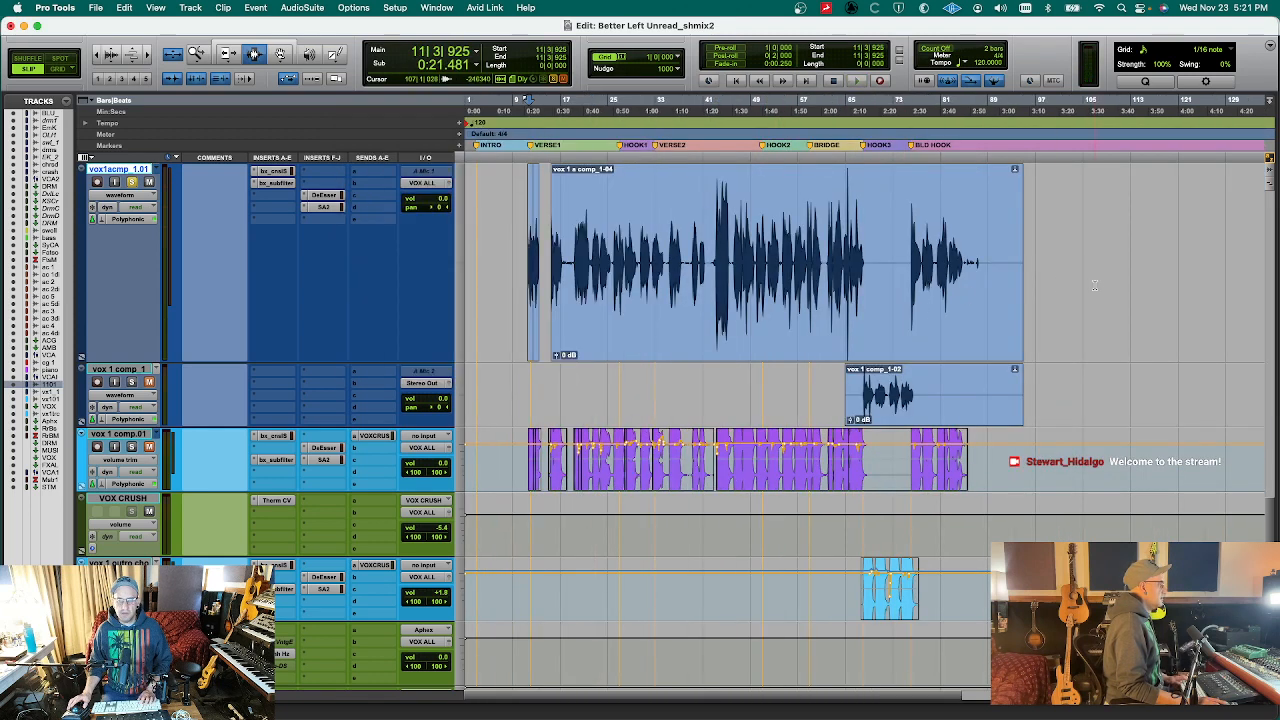
# - Raise the clip gain of all clips on the duplicated vocal playlist by 9 dB
pyautogui.moveTo(1095, 287); pyautogui.dragTo(490, 310)
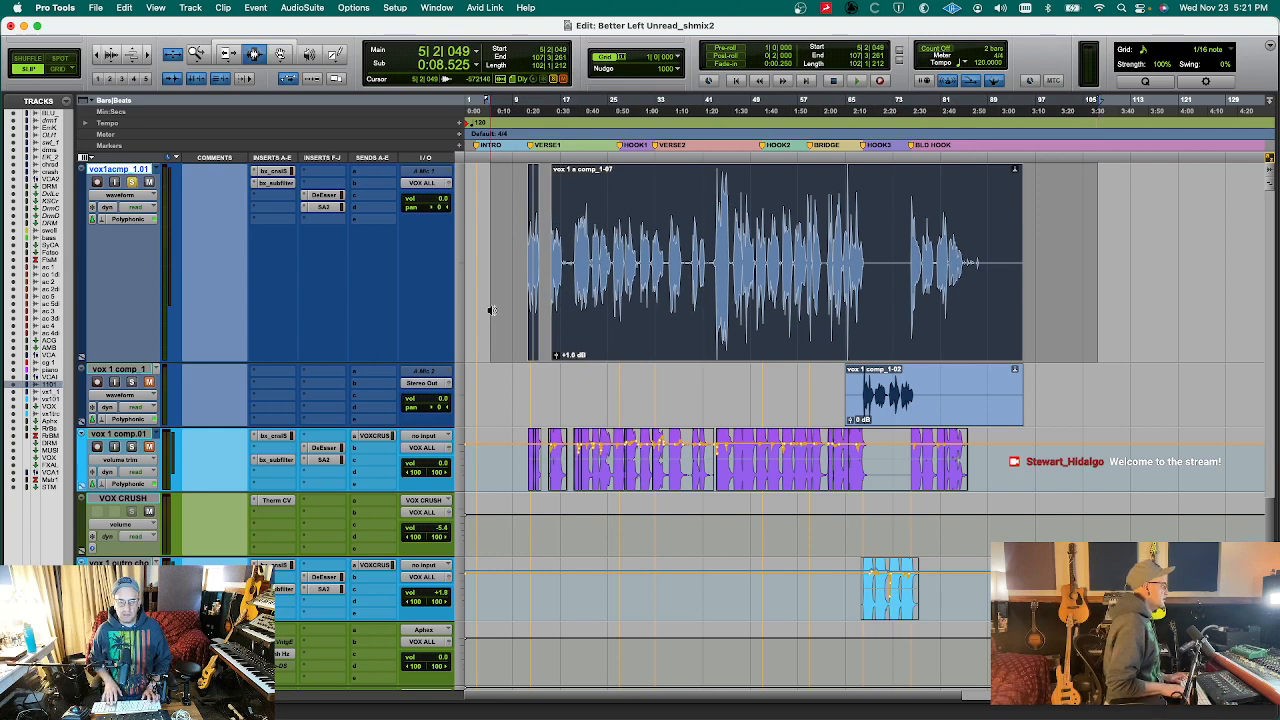
pyautogui.hotkey('ctrl', 'shift', 'Up')
pyautogui.hotkey('ctrl', 'shift', 'Up')
pyautogui.hotkey('ctrl', 'shift', 'Up')
pyautogui.hotkey('ctrl', 'shift', 'Up')
pyautogui.hotkey('ctrl', 'shift', 'Up')
pyautogui.hotkey('ctrl', 'shift', 'Up')
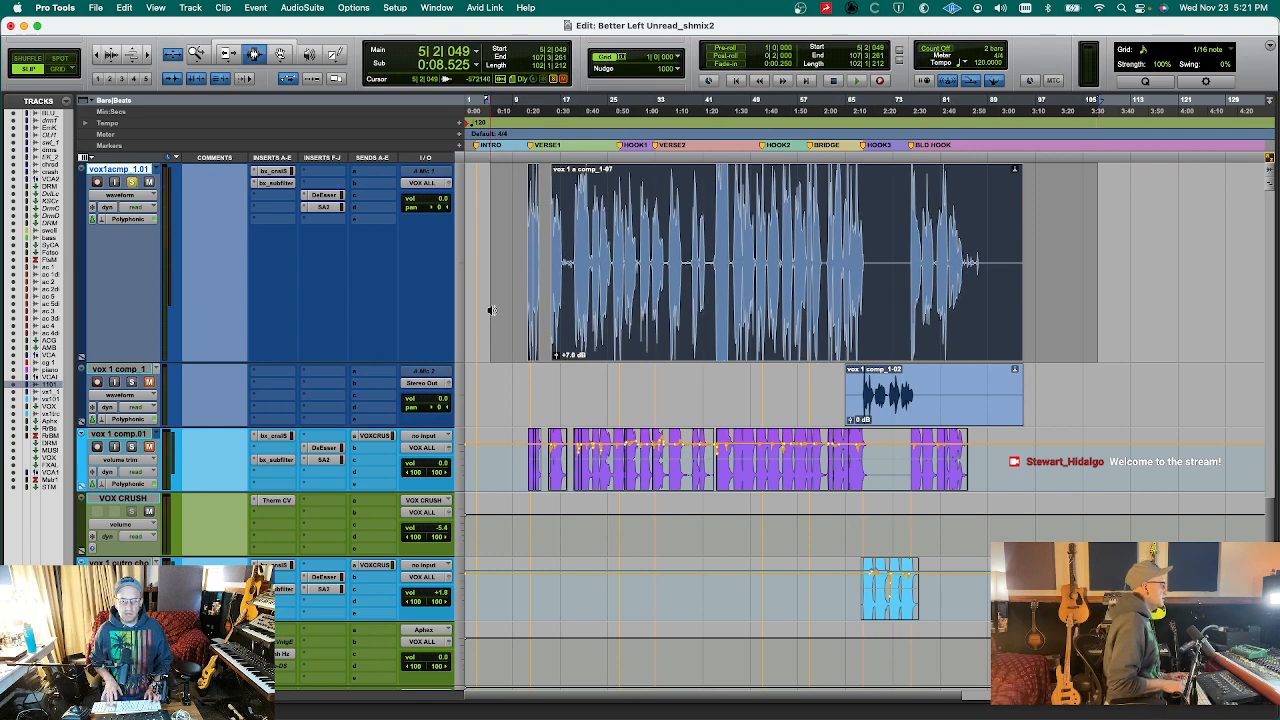
pyautogui.hotkey('ctrl', 'shift', 'Up')
pyautogui.hotkey('ctrl', 'shift', 'Up')
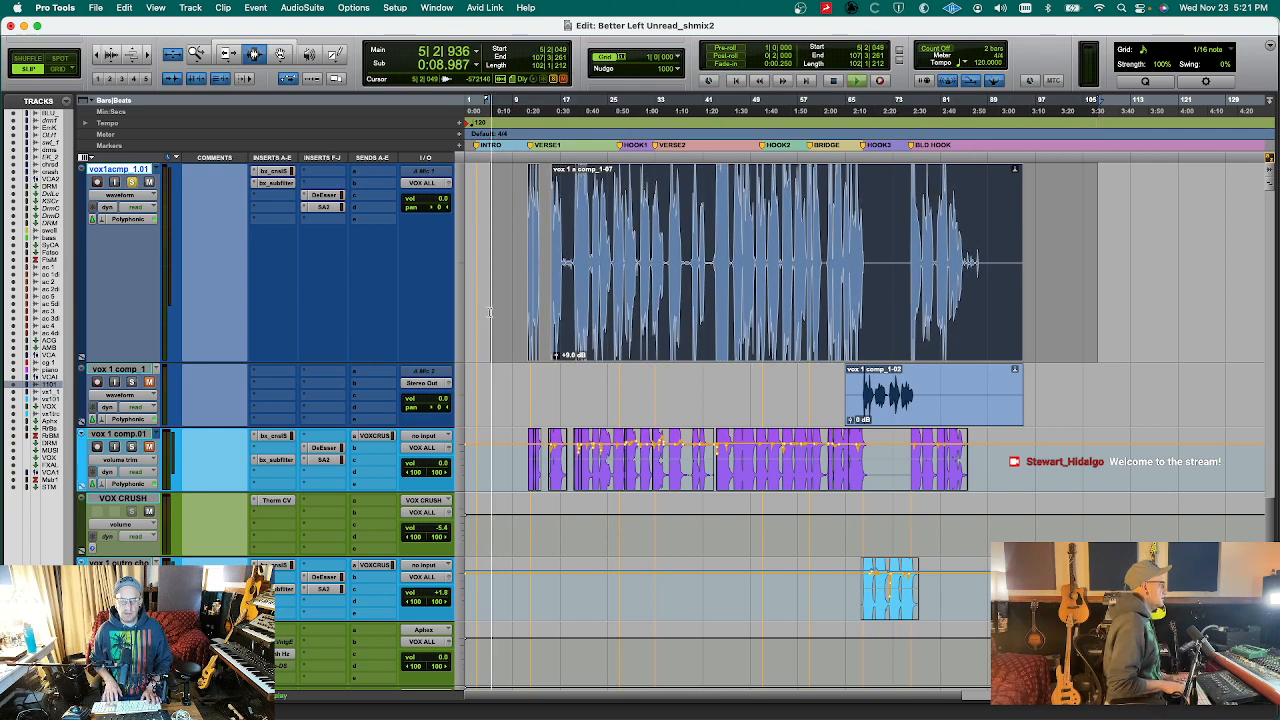
# - Play the first vocal phrase to check its boosted level and the rendered plosive repair
pyautogui.press('Tab')
pyautogui.press('super+bracketright')
pyautogui.press('super+bracketright')
pyautogui.press('super+bracketright')
pyautogui.press('super+bracketright')
pyautogui.press('super+bracketright')
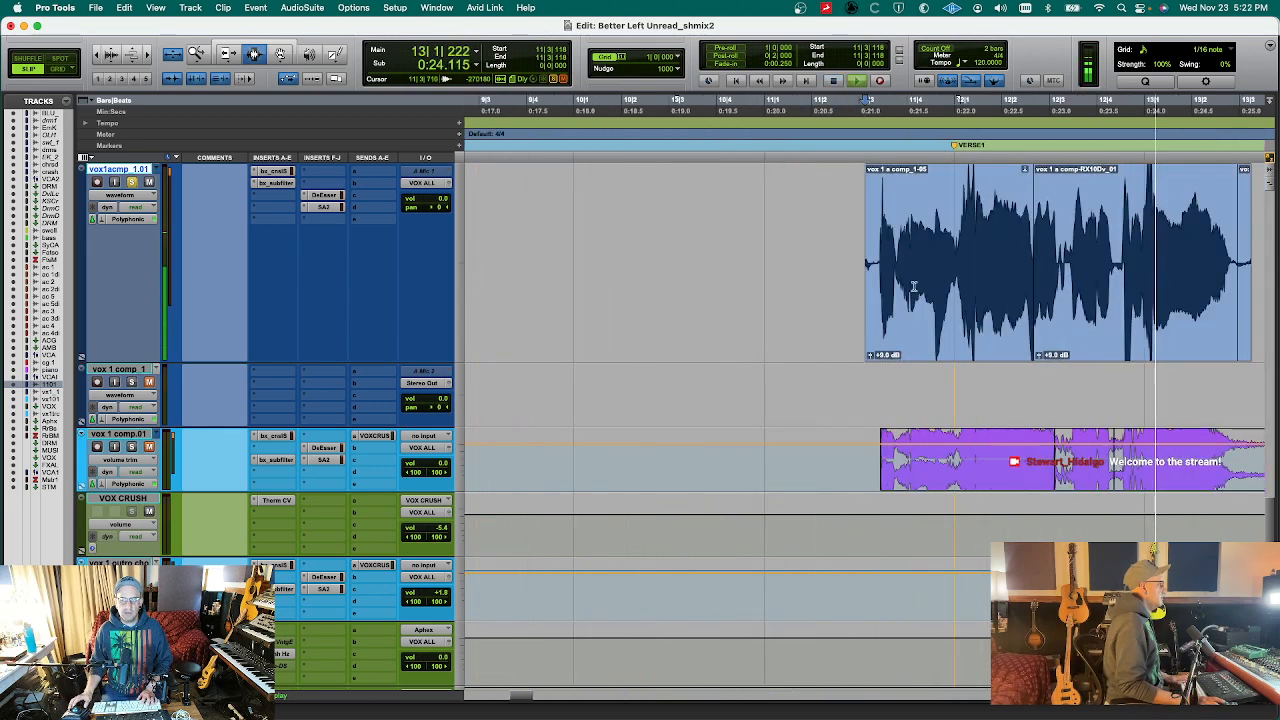
pyautogui.press('super+bracketright')
pyautogui.press('super+bracketleft')
pyautogui.press('space')
# - Switch to the original vox 1 a comp_1 playlist, raise its first clip's gain to +10.0 dB and play it for comparison
pyautogui.click(1124, 274)
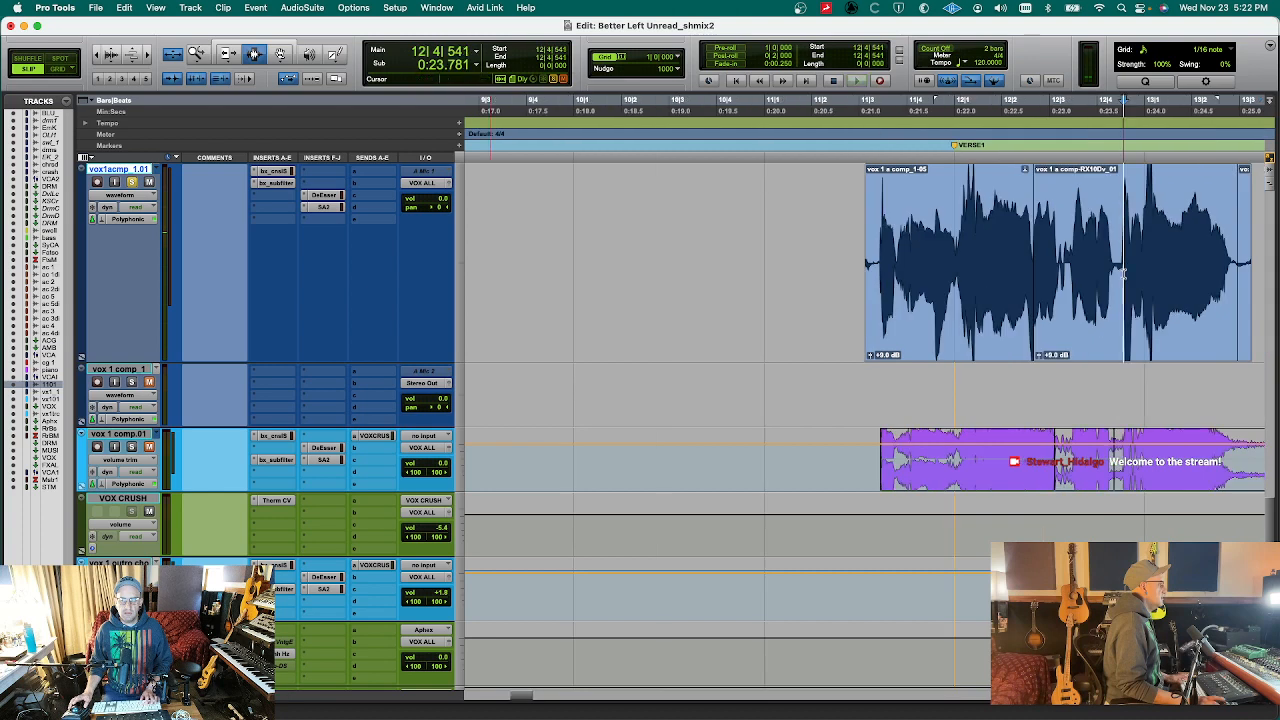
pyautogui.hotkey('shift', 'Up')
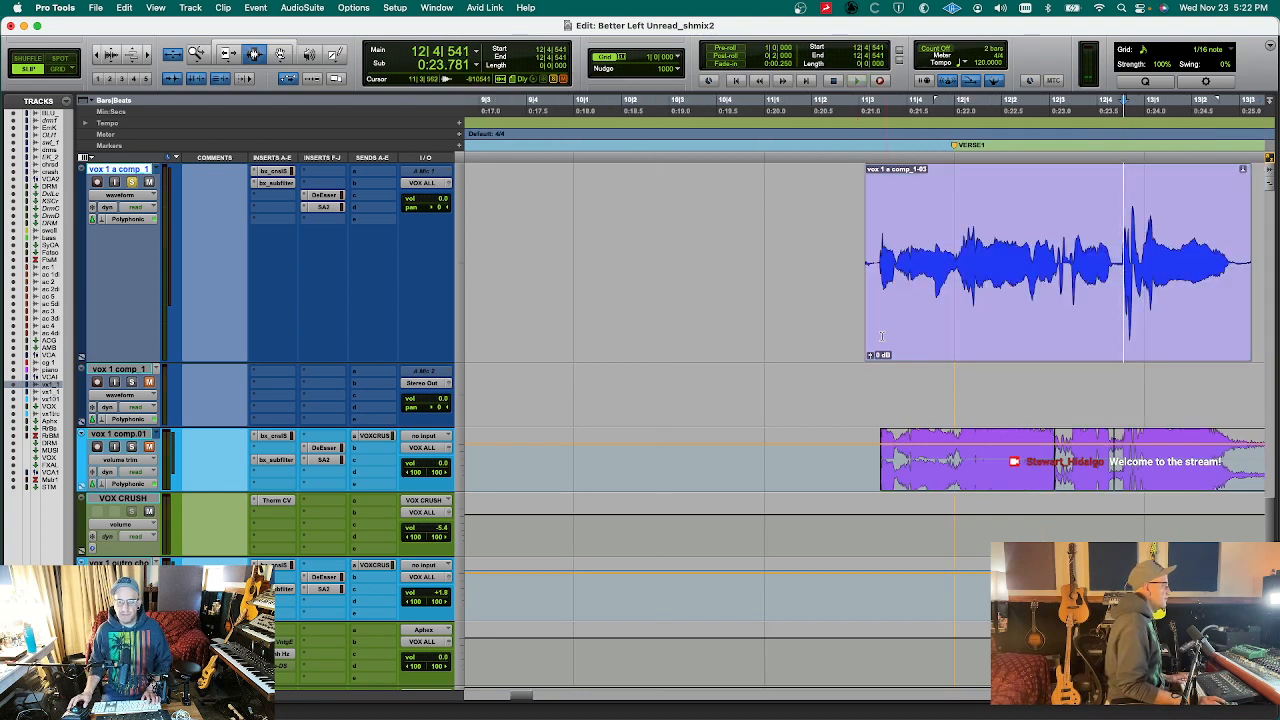
pyautogui.moveTo(872, 358); pyautogui.dragTo(869, 309)
pyautogui.click(876, 355)
pyautogui.press('space')
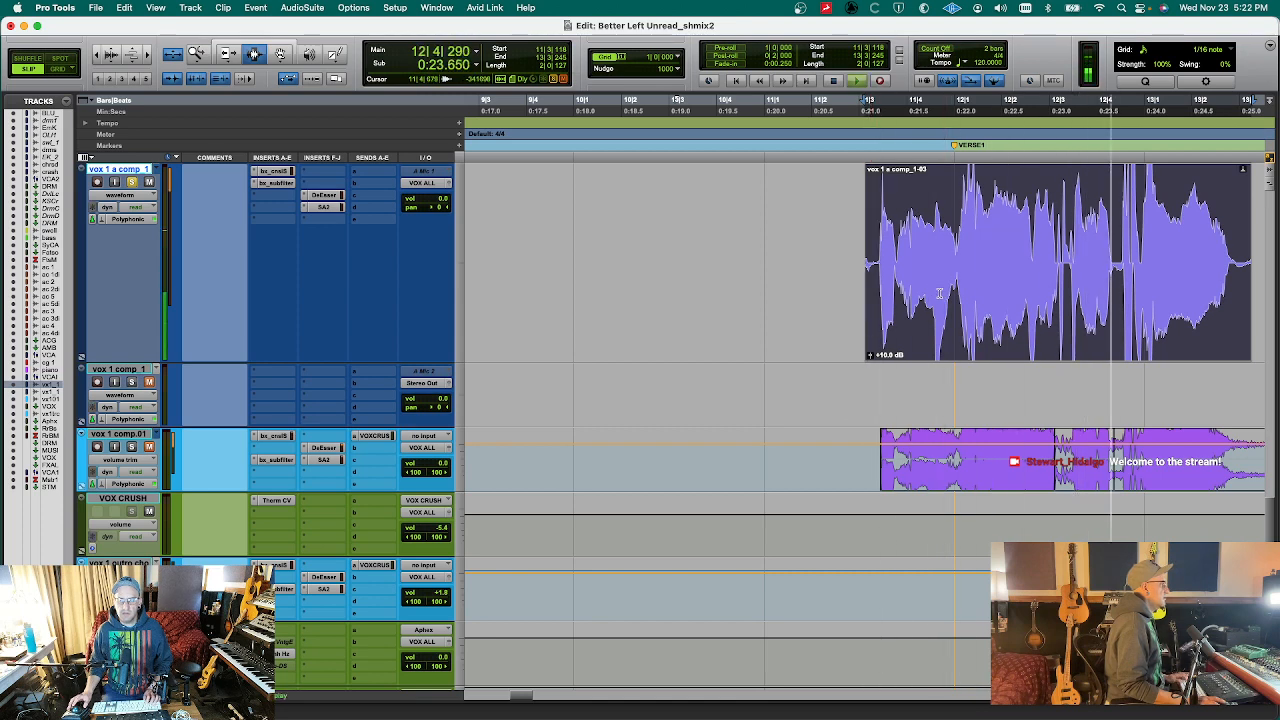
pyautogui.press('space')
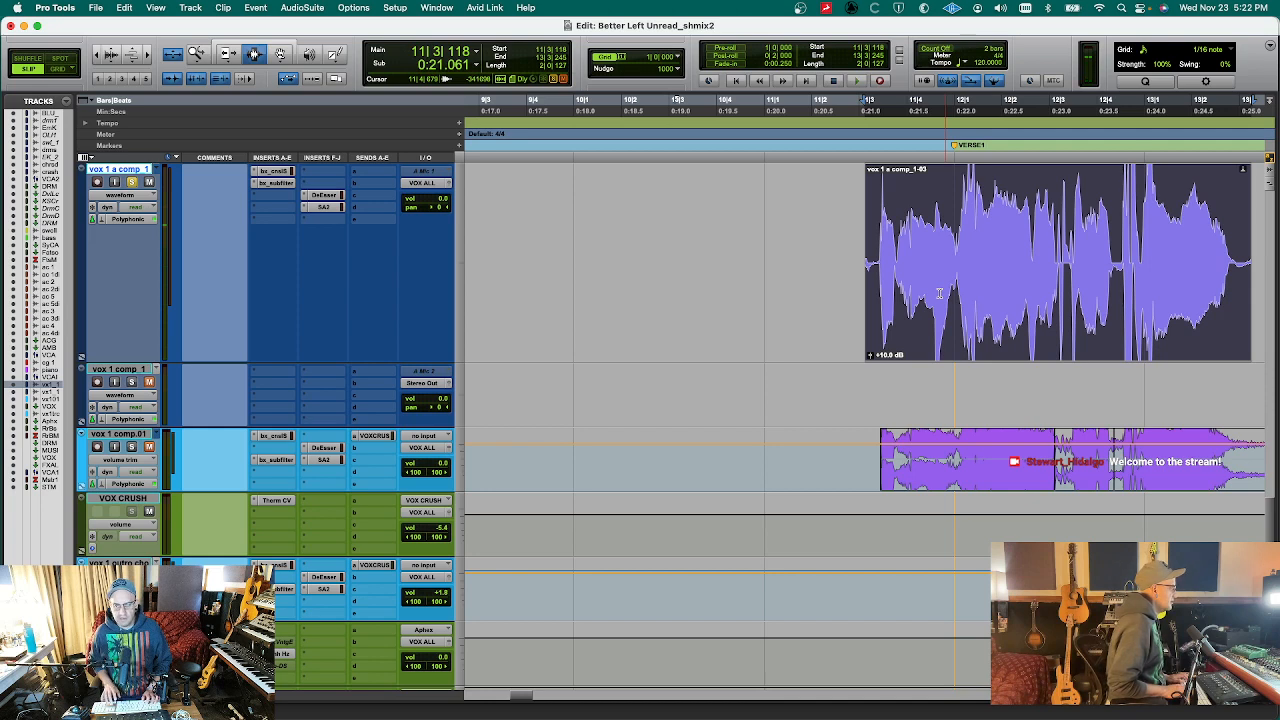
# - Return to the vox1acmp_1.01 playlist and replay the de-plosived phrase
pyautogui.press('super+z')
pyautogui.press('space')
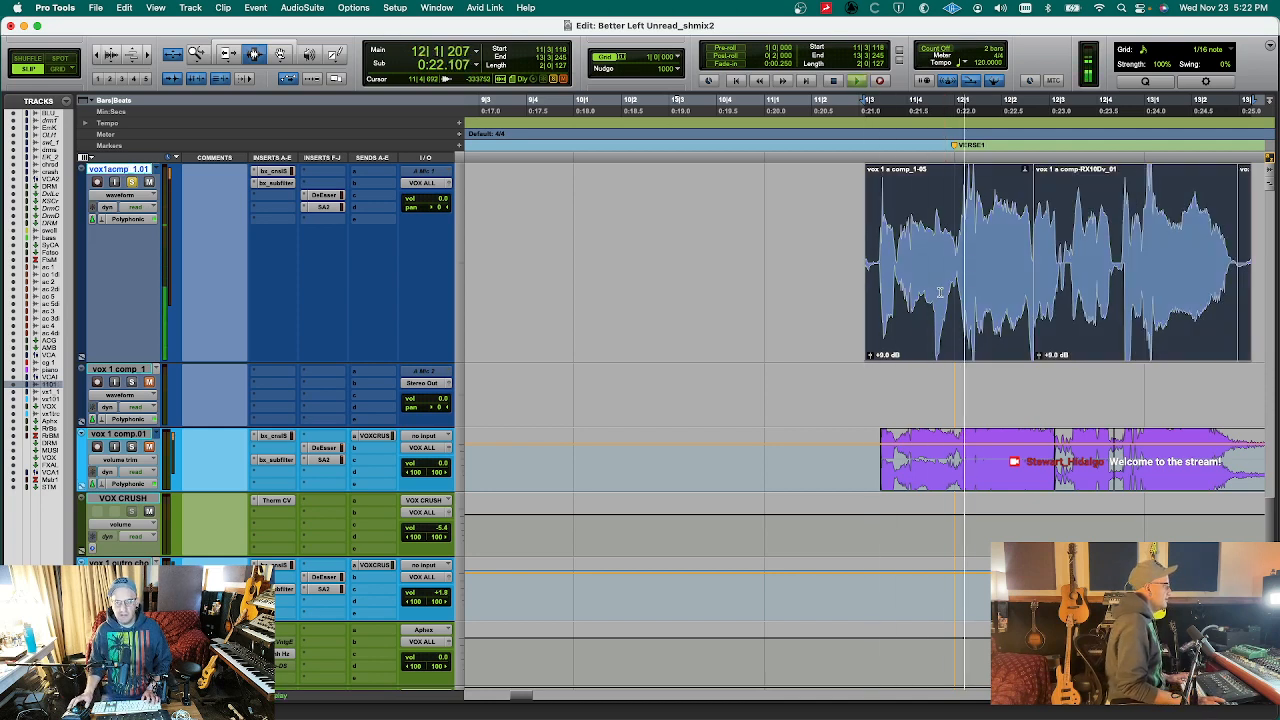
pyautogui.press('space')
# - Examine the edit point between the untreated clip and the De-plosive render up close, and start playback ahead of it
pyautogui.click(1055, 275)
pyautogui.press('r')
pyautogui.press('r')
pyautogui.press('r')
pyautogui.press('t')
pyautogui.press('t')
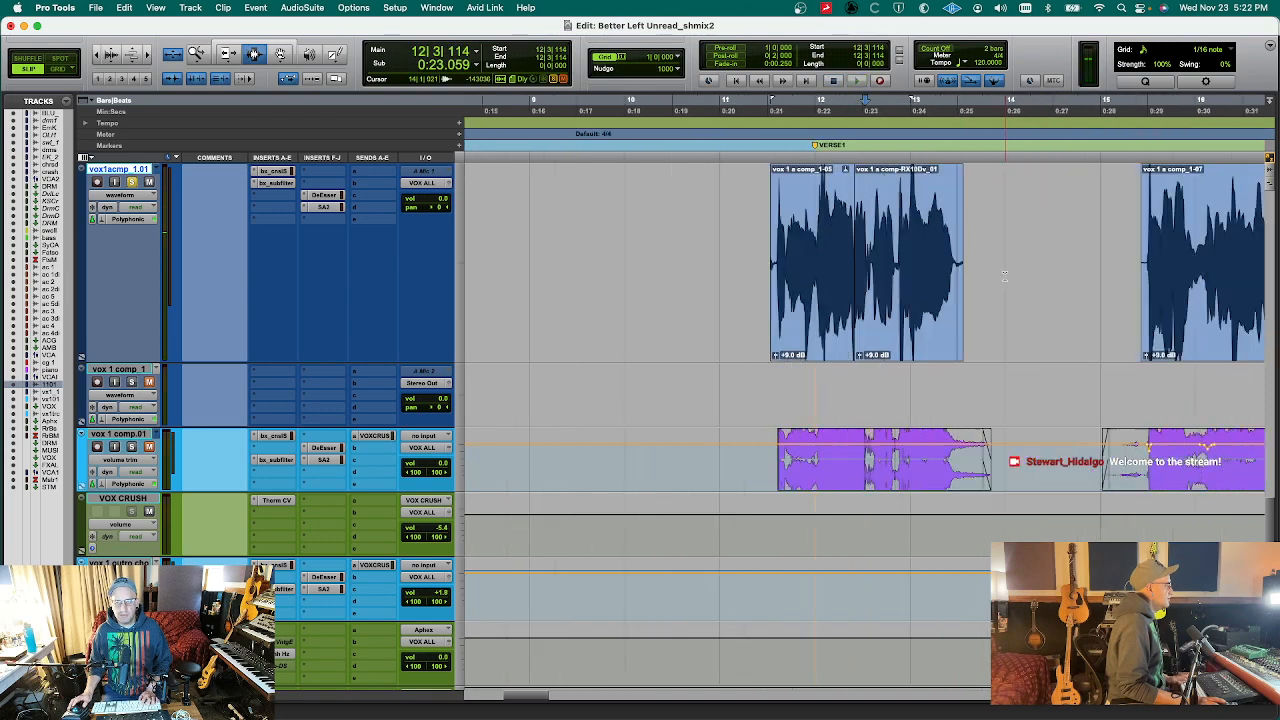
pyautogui.press('t')
pyautogui.press('t')
pyautogui.press('t')
pyautogui.press('t')
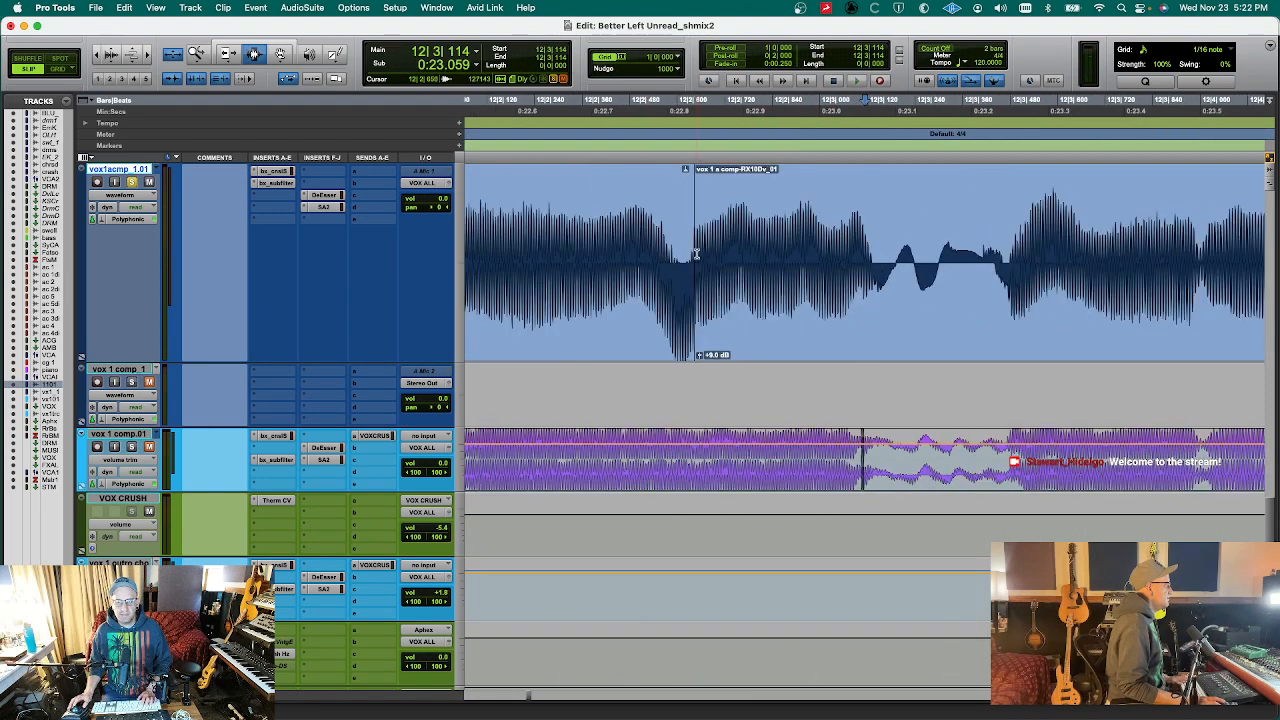
pyautogui.click(697, 254)
pyautogui.press('t')
pyautogui.press('t')
pyautogui.press('r')
pyautogui.press('r')
pyautogui.press('r')
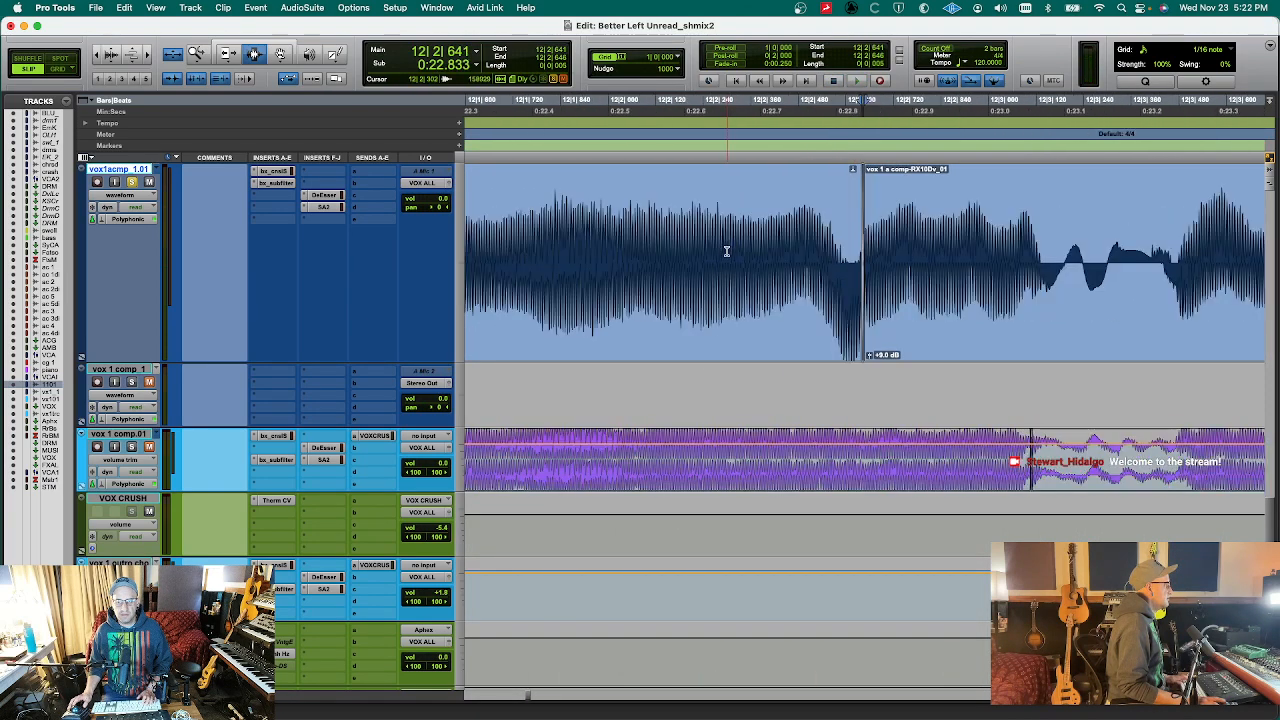
pyautogui.click(727, 252)
pyautogui.press('space')
# - Trim the start of the first vocal phrase with a short fade-in and cut off the excess tail at its end
pyautogui.press('r')
pyautogui.press('r')
pyautogui.click(651, 243)
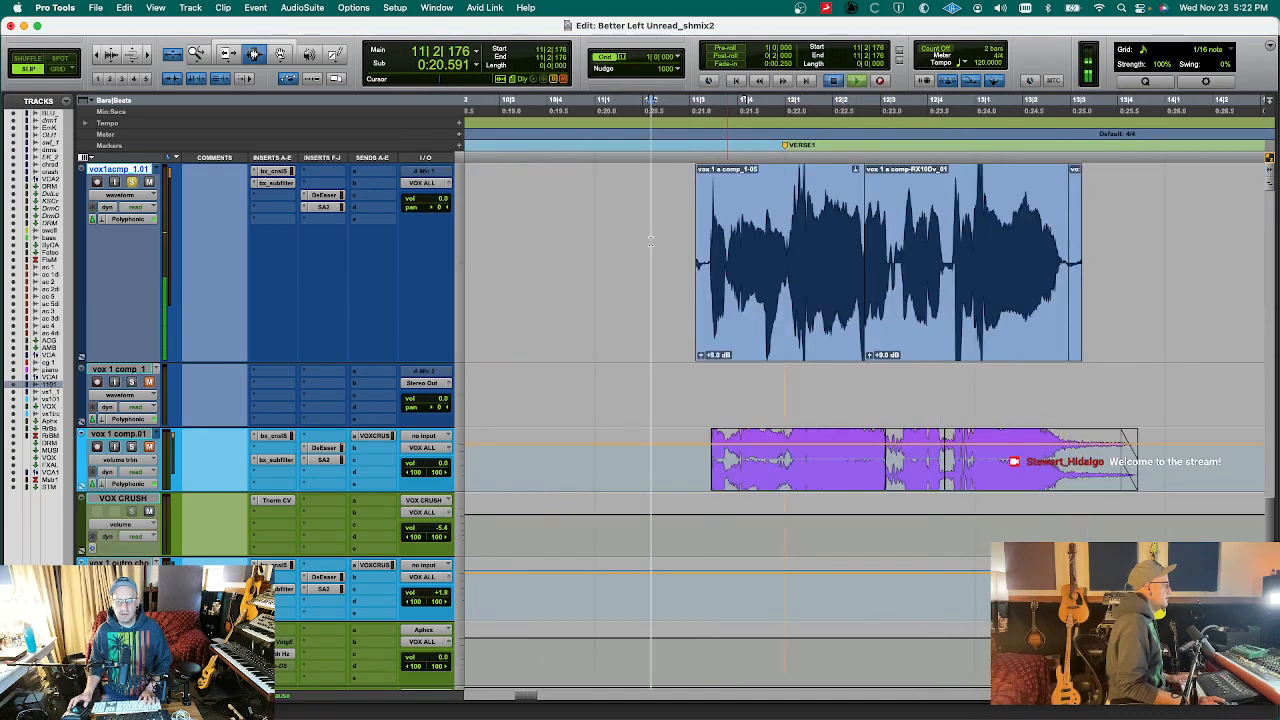
pyautogui.click(710, 248)
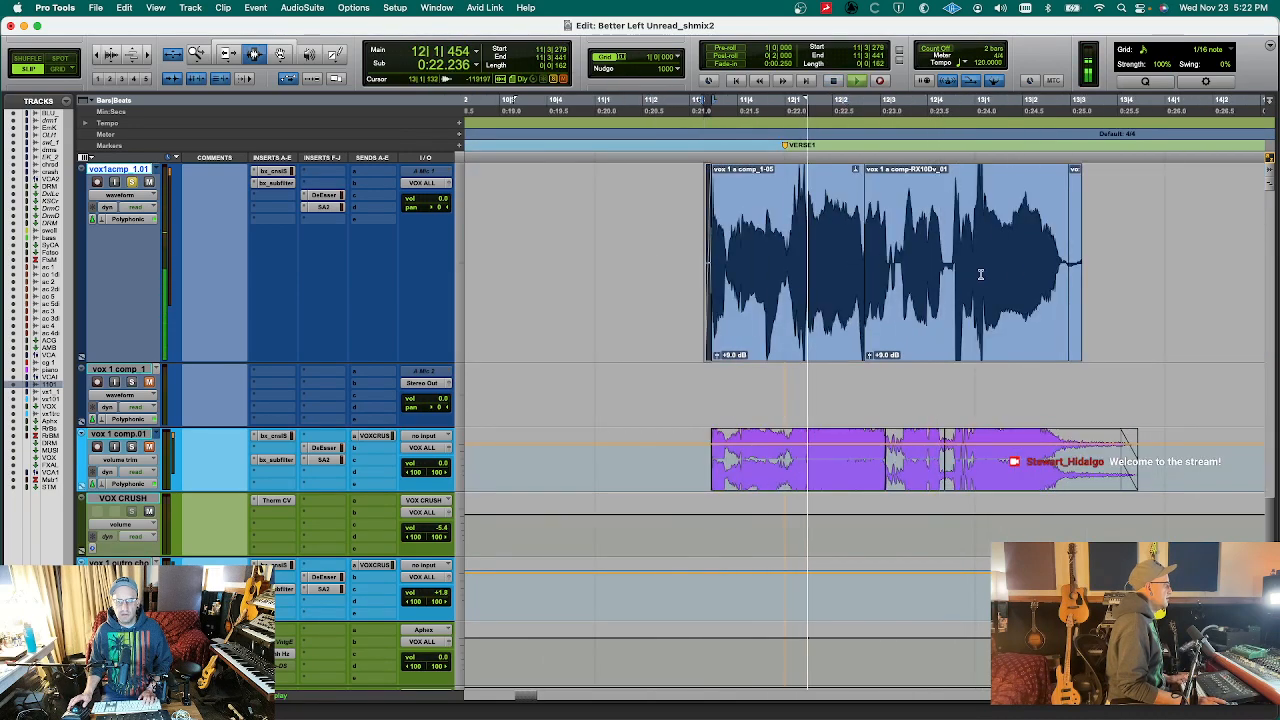
pyautogui.click(1068, 264)
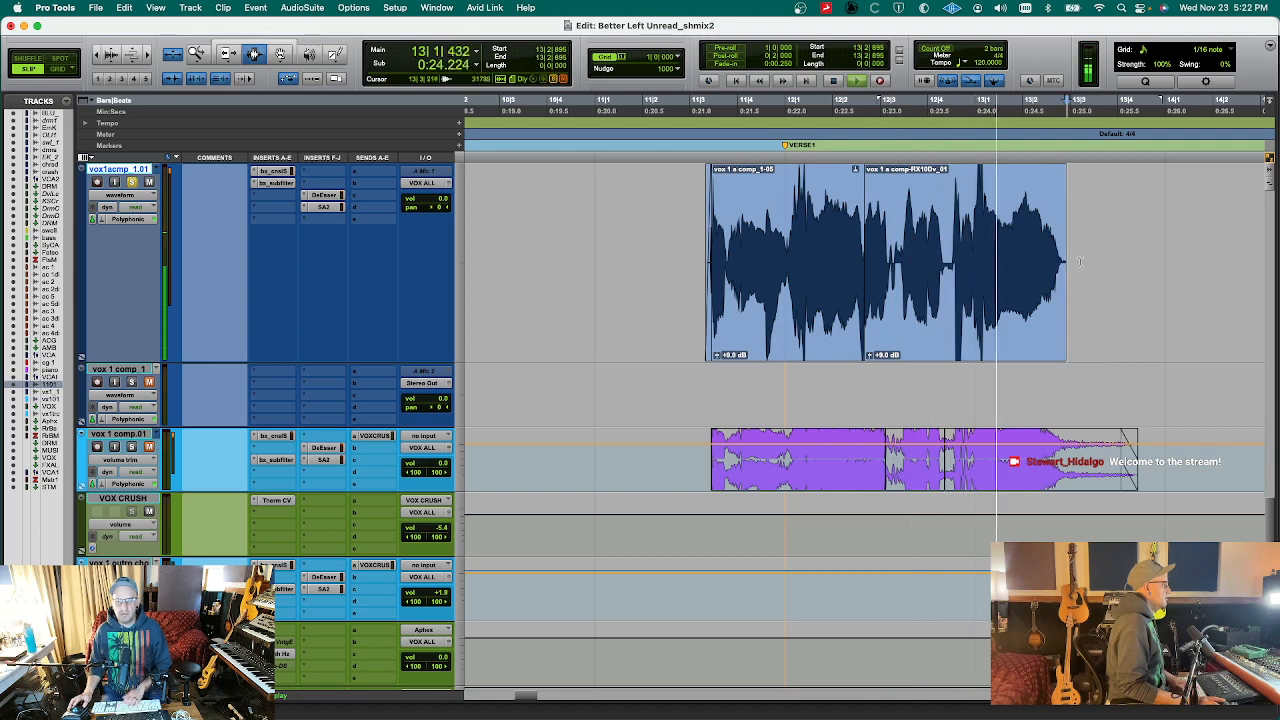
# - Trim the join between the first phrase's two lead vocal clips later, to about 0:23.06
pyautogui.click(885, 234)
pyautogui.press('t')
pyautogui.press('t')
pyautogui.press('t')
pyautogui.press('F6')
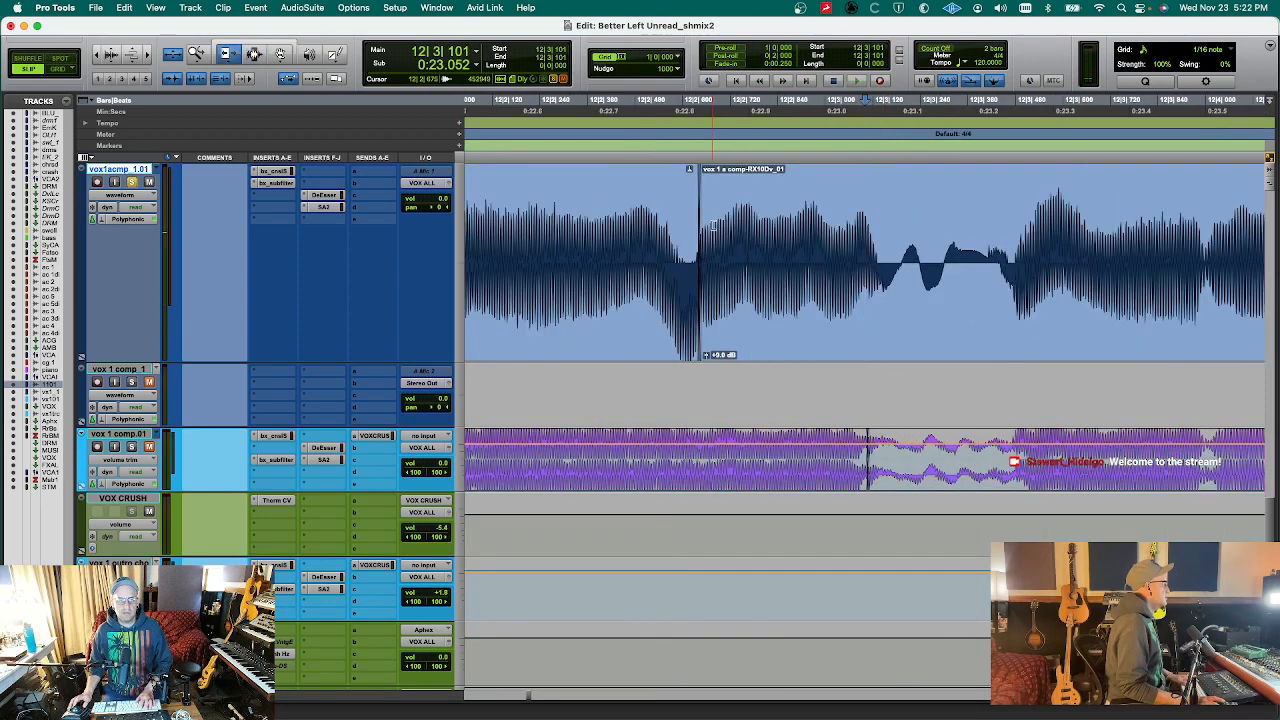
pyautogui.moveTo(687, 240); pyautogui.dragTo(872, 281)
pyautogui.click(583, 180)
pyautogui.press('space')
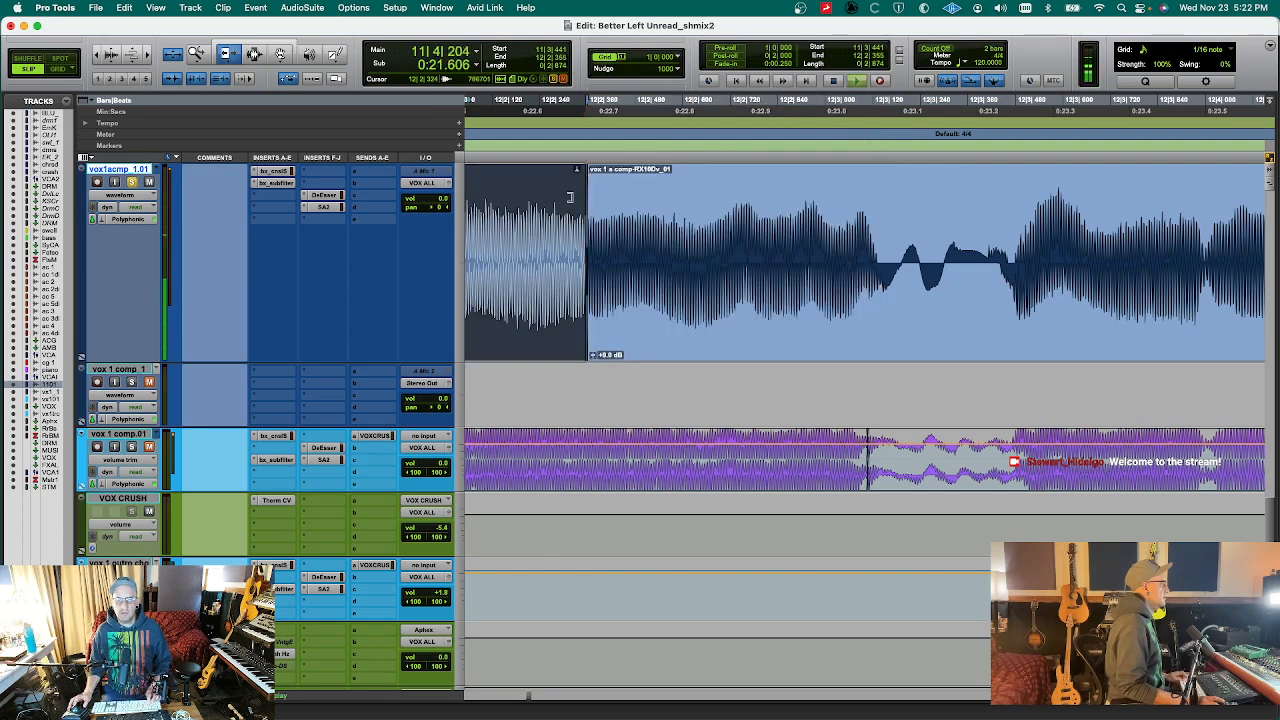
pyautogui.press('super+z')
# - Play back the moved join in the first vocal phrase from 12|2|318
pyautogui.press('F7')
pyautogui.press('space')
pyautogui.click(571, 200)
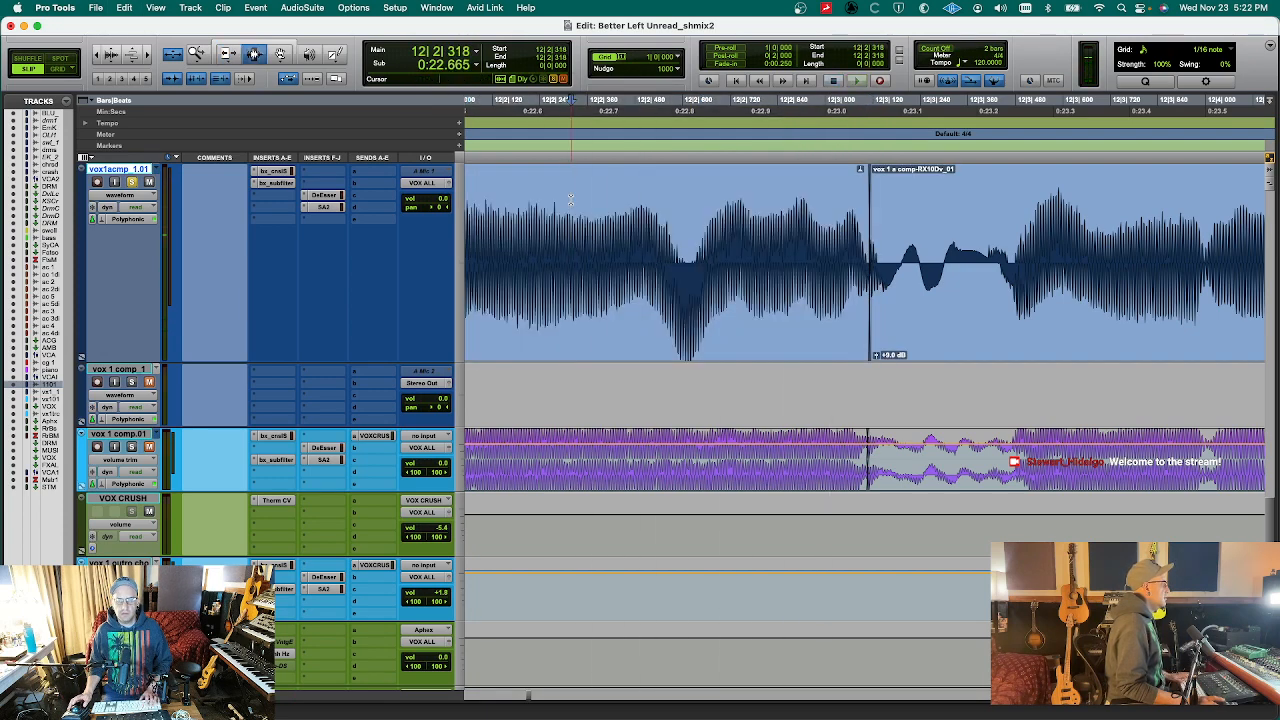
pyautogui.press('super+bracketleft')
pyautogui.press('space')
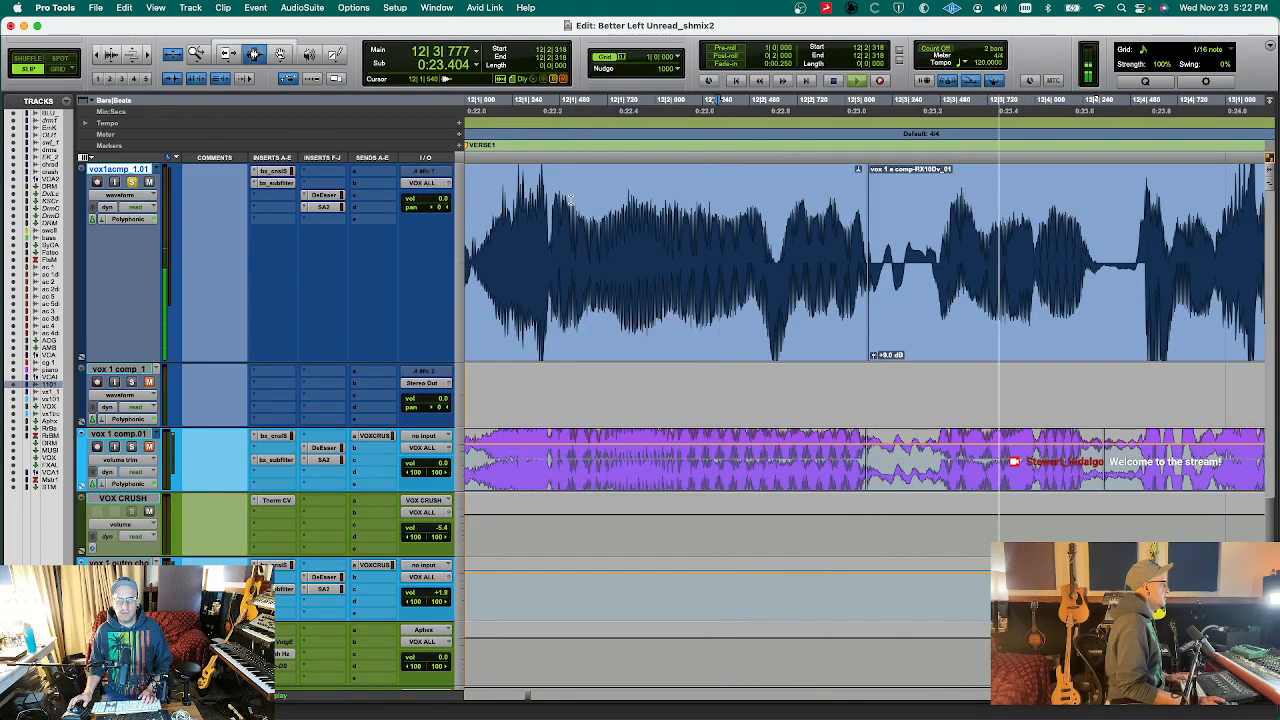
# - Trim the crossfaded join between the first phrase's two clips slightly earlier, to 12|3|097
pyautogui.click(866, 267)
pyautogui.press('t')
pyautogui.press('t')
pyautogui.press('t')
pyautogui.press('t')
pyautogui.press('t')
pyautogui.press('space')
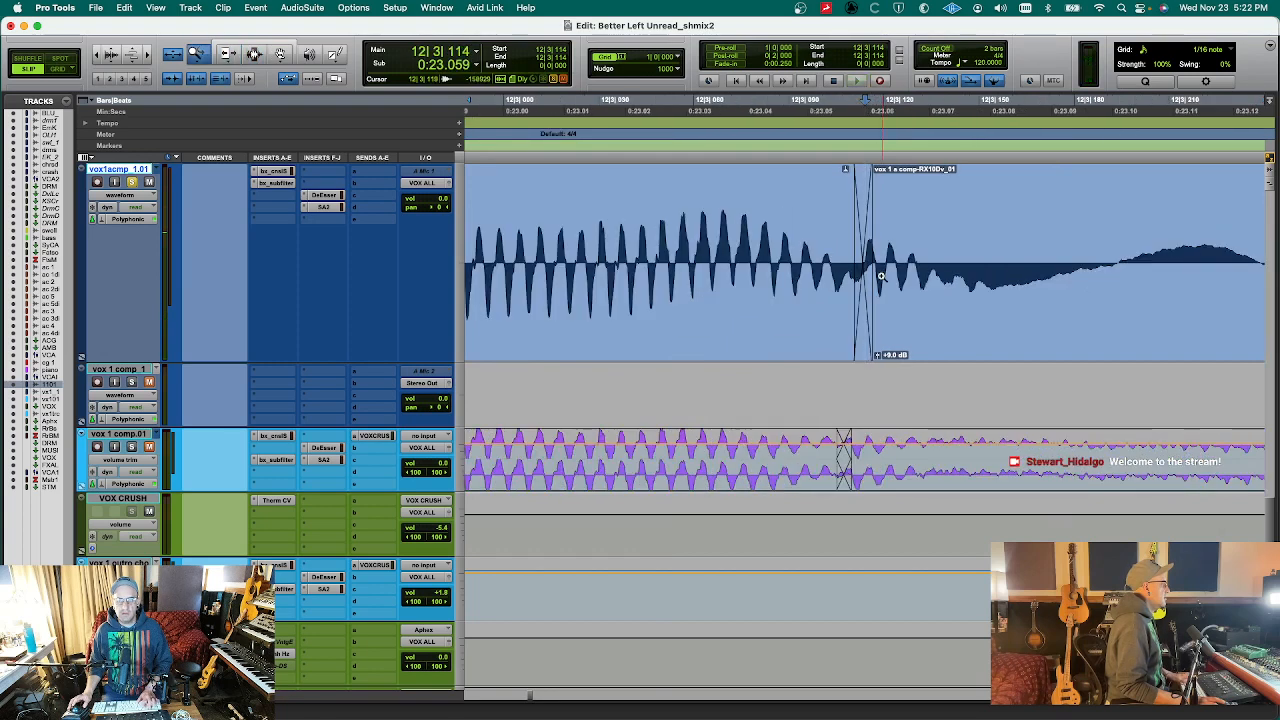
pyautogui.moveTo(882, 277); pyautogui.dragTo(814, 281)
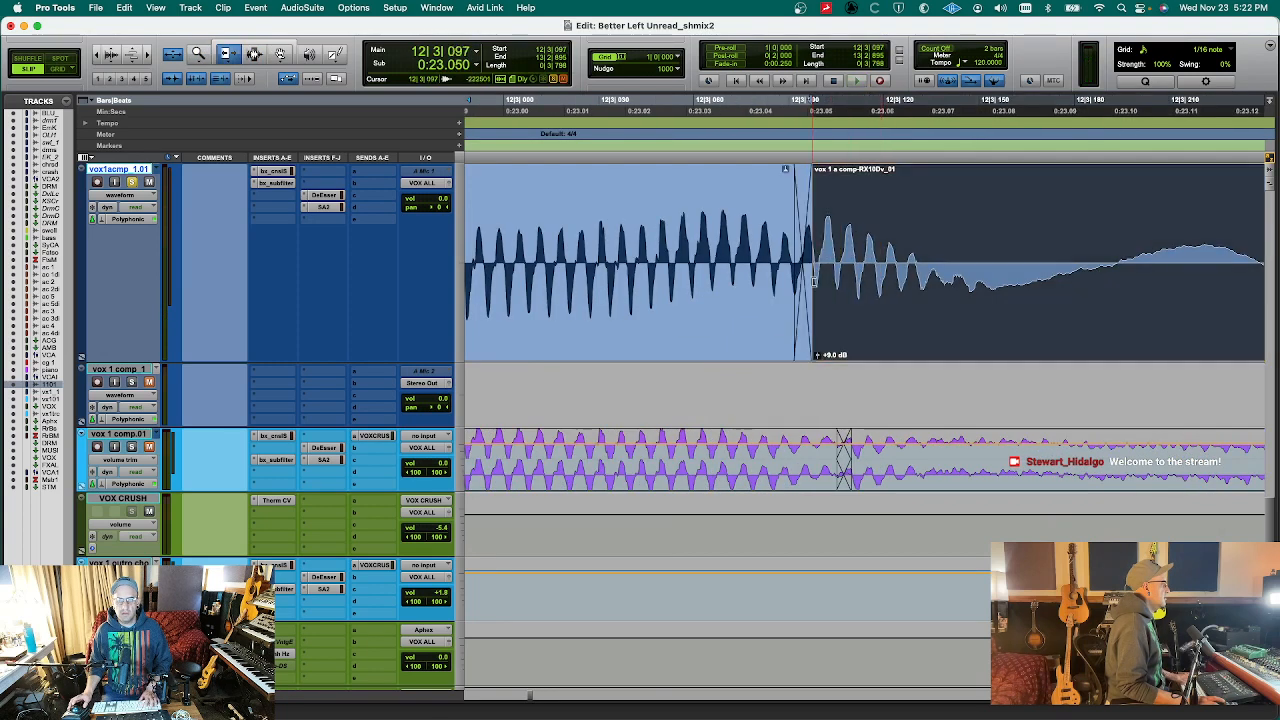
# - Play back the readjusted join in the first phrase from 12|2|583
pyautogui.click(675, 191)
pyautogui.press('r')
pyautogui.press('r')
pyautogui.press('r')
pyautogui.click(670, 191)
pyautogui.press('space')
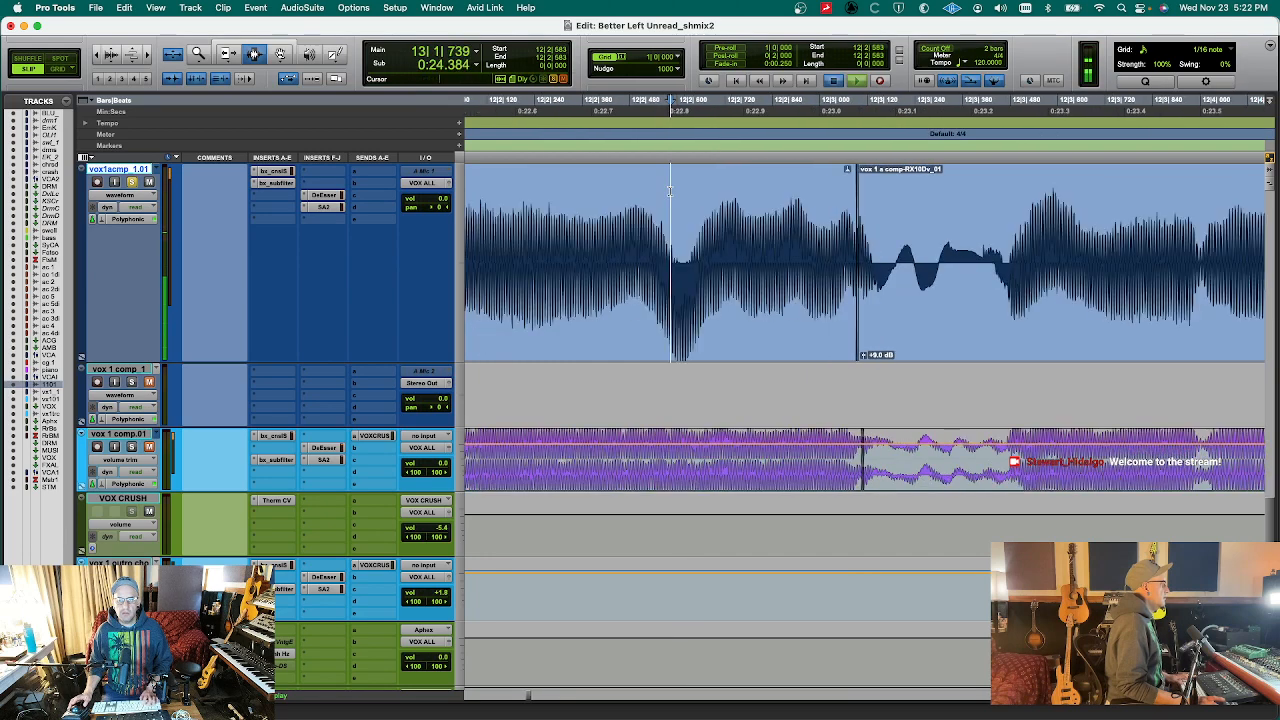
pyautogui.press('r')
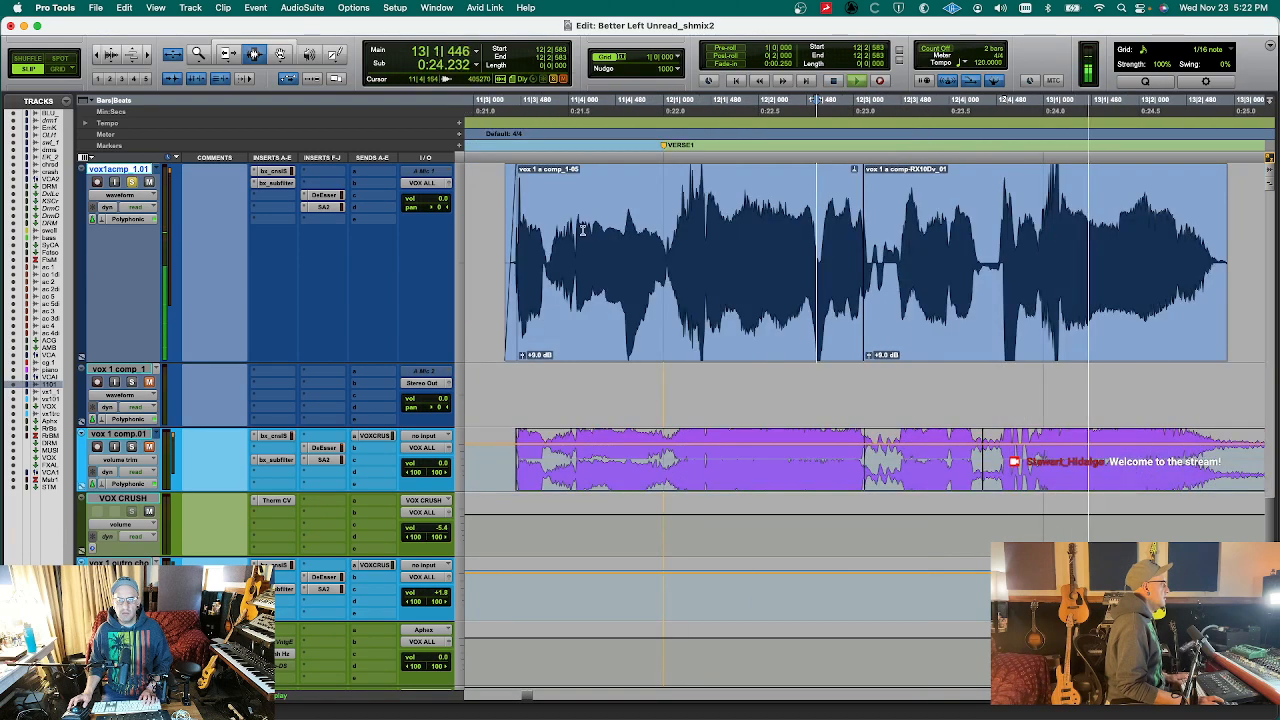
# - Add a short fade-out over the end of the first vocal phrase
pyautogui.press('r')
pyautogui.moveTo(1053, 268); pyautogui.dragTo(1034, 267)
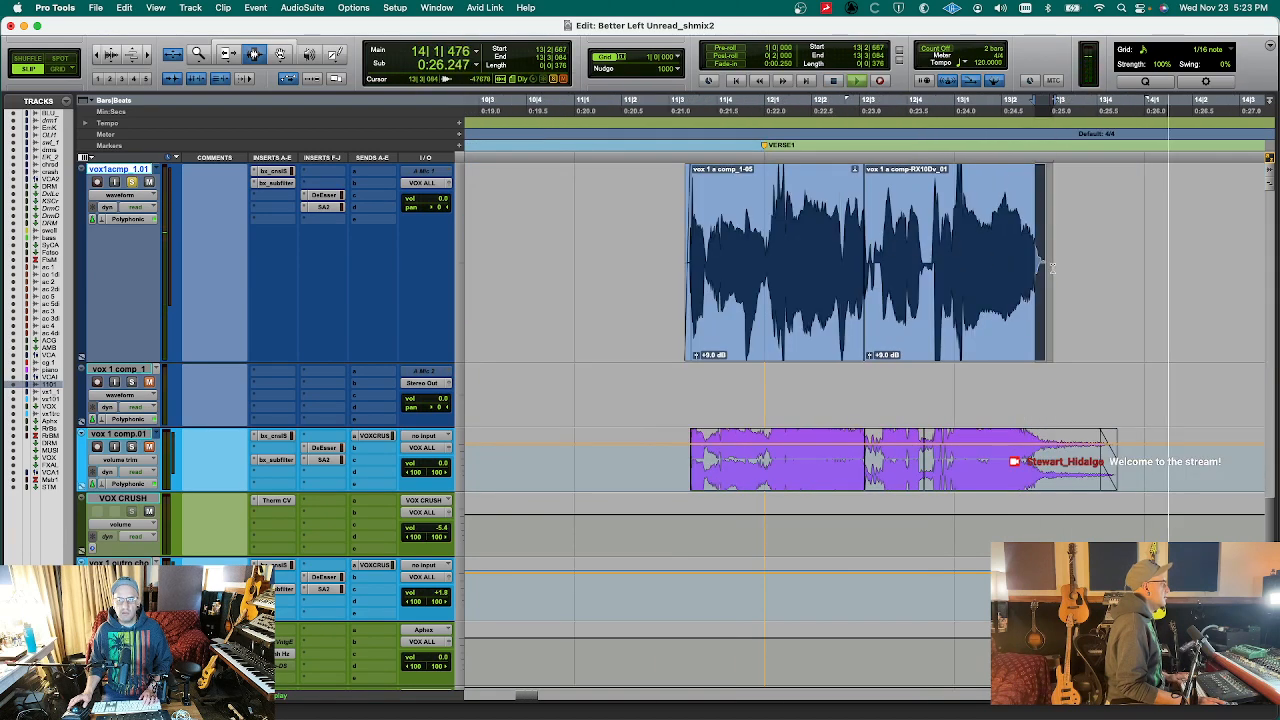
pyautogui.press('f')
pyautogui.press('r')
pyautogui.press('r')
pyautogui.press('space')
# - Trim the start of the second phrase's clip to 15|2|902 and give it a short fade-in
pyautogui.press('t')
pyautogui.press('t')
pyautogui.press('t')
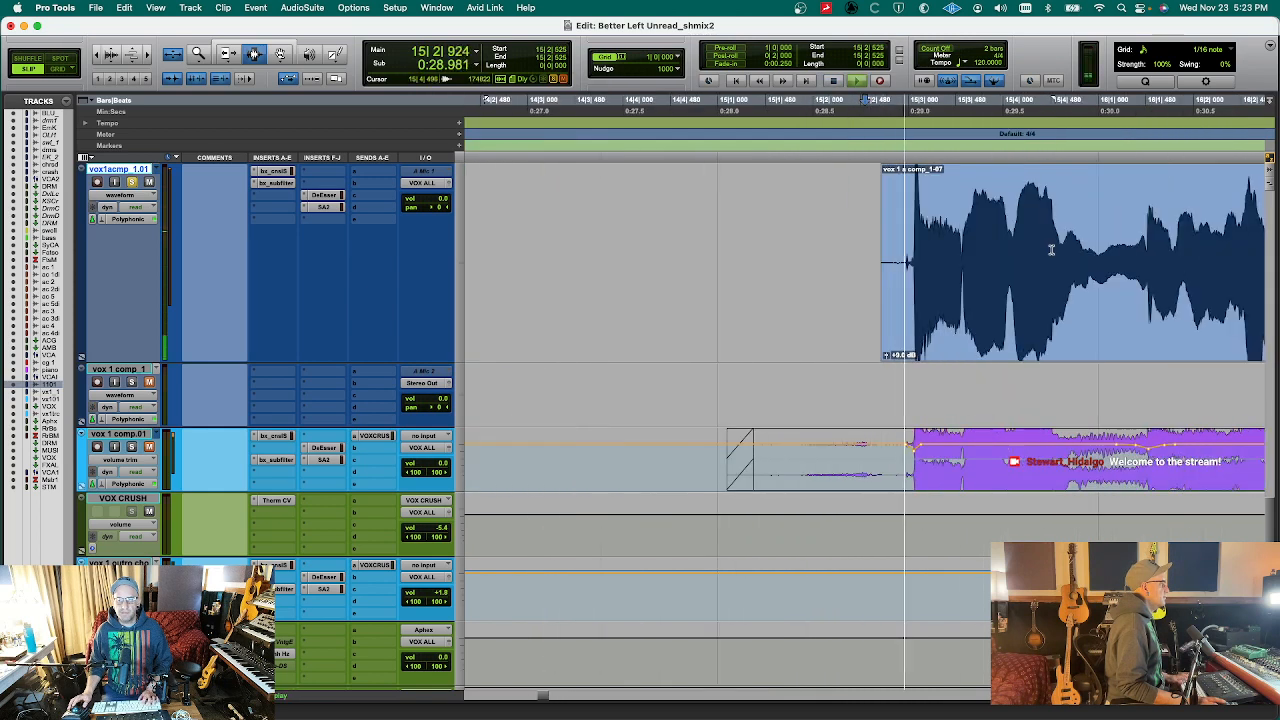
pyautogui.moveTo(901, 250); pyautogui.dragTo(923, 257)
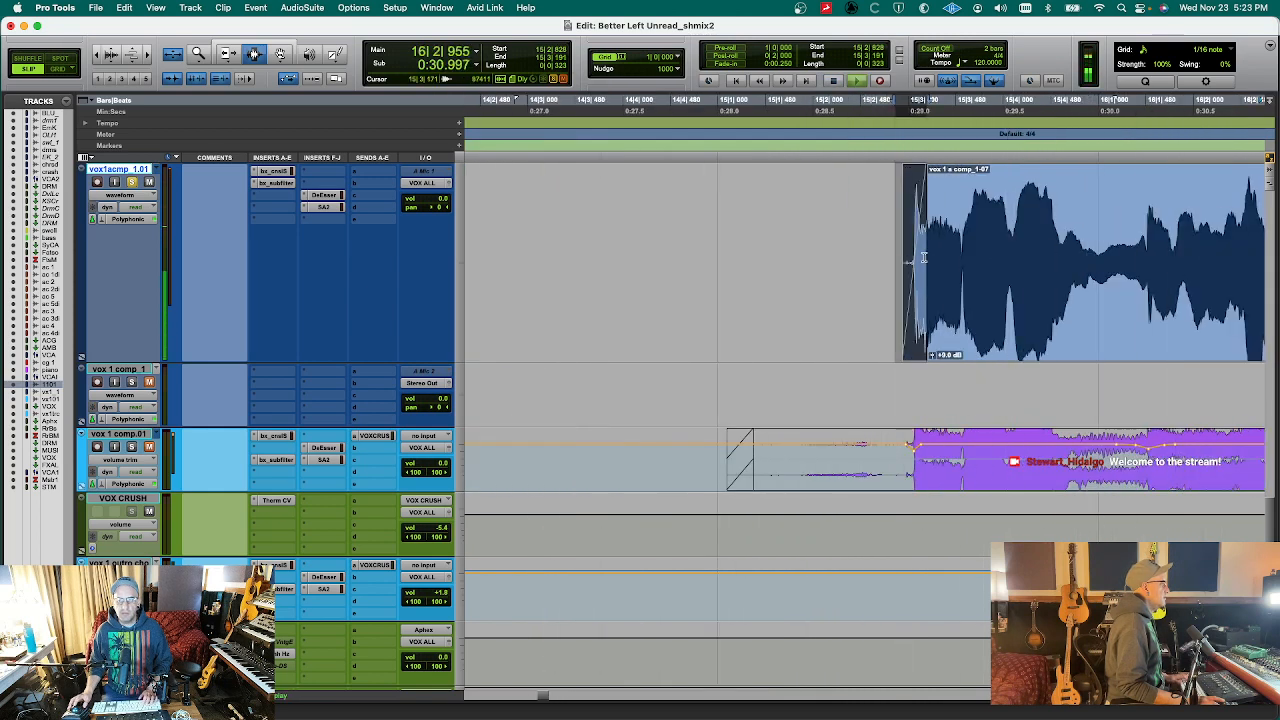
pyautogui.press('super+z')
pyautogui.press('space')
pyautogui.click(903, 251)
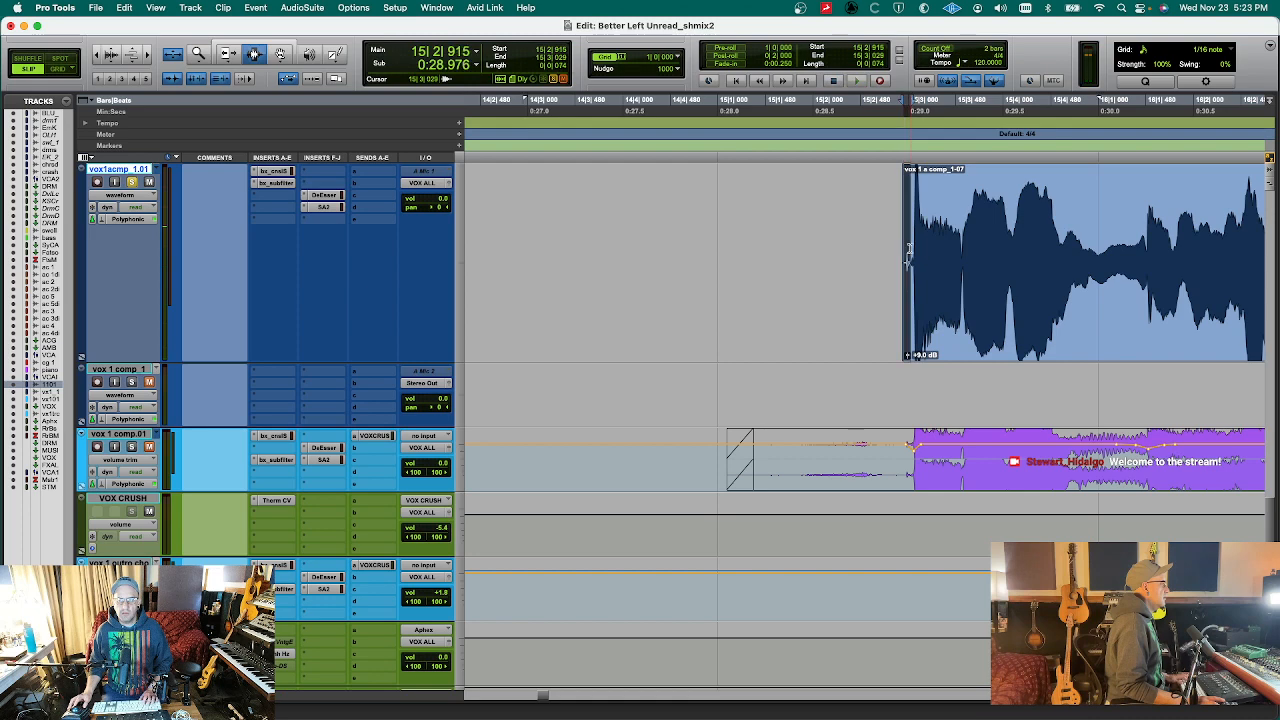
pyautogui.press('r')
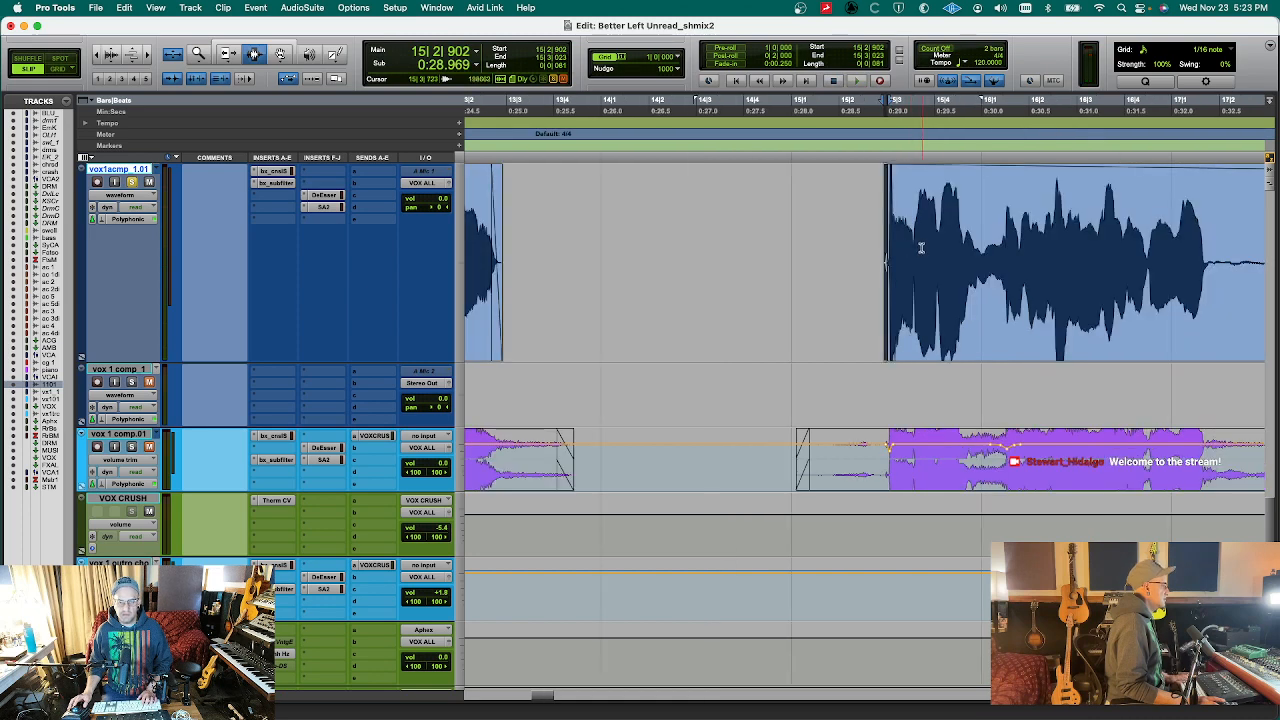
pyautogui.press('t')
pyautogui.press('t')
pyautogui.press('t')
pyautogui.press('t')
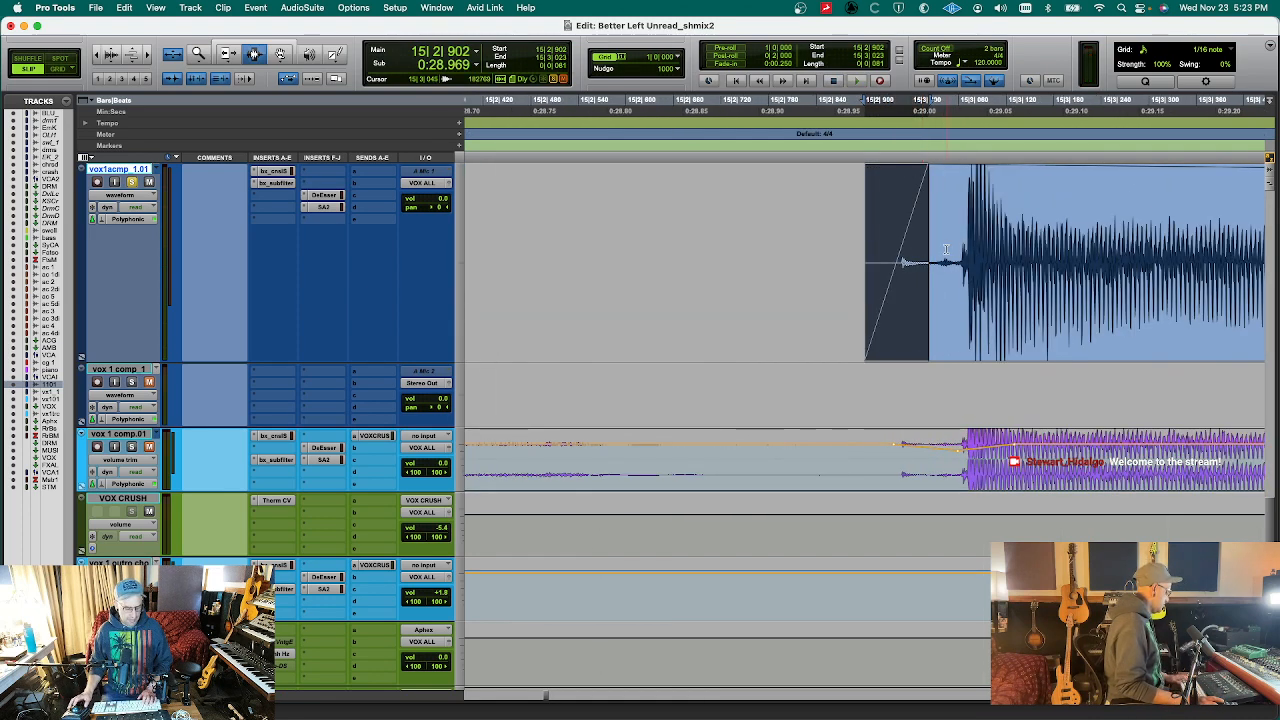
# - Play back the second phrase from 16|1|014 and survey the phrases across the whole lead vocal track
pyautogui.press('r')
pyautogui.press('r')
pyautogui.press('r')
pyautogui.press('r')
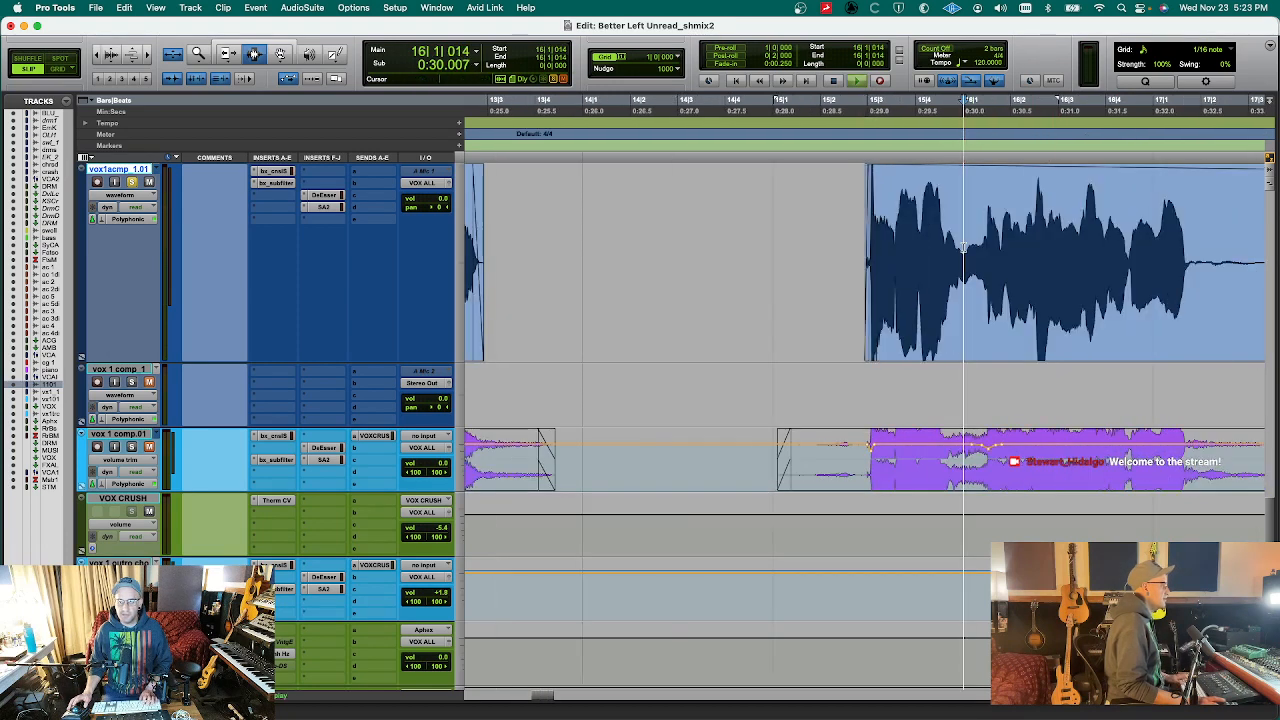
pyautogui.press('space')
pyautogui.press('r')
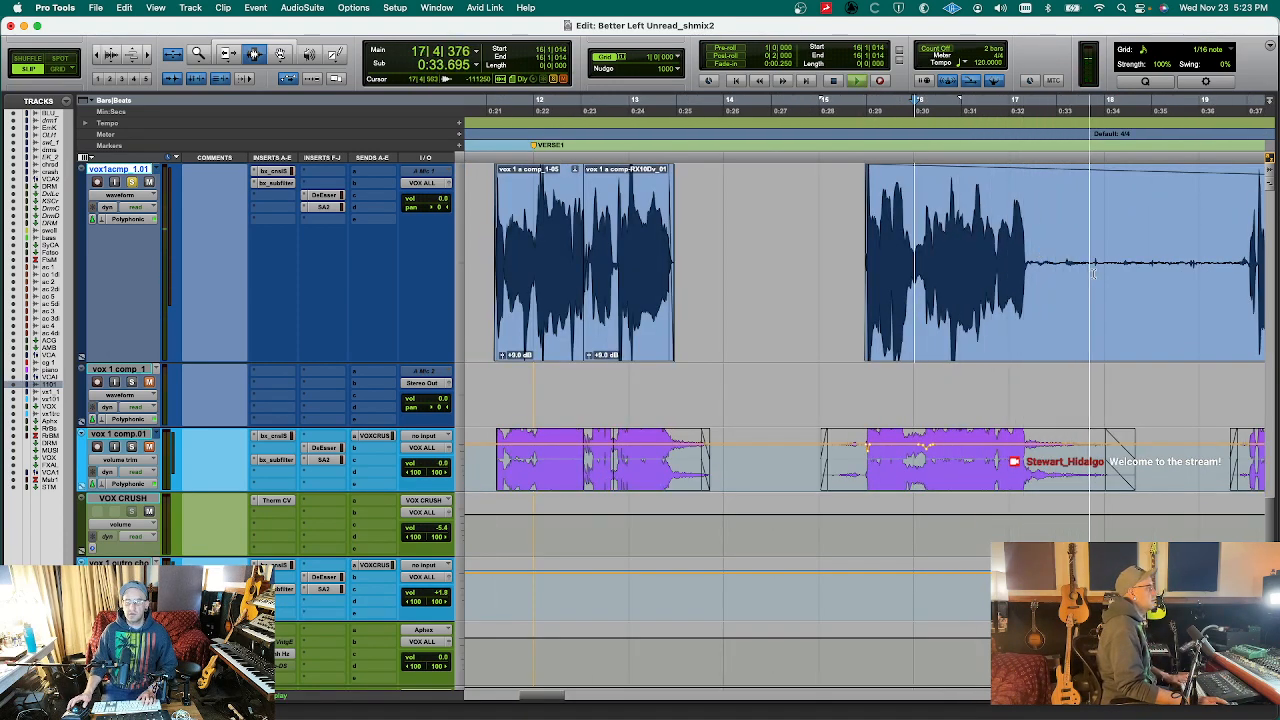
pyautogui.moveTo(1033, 268); pyautogui.dragTo(1130, 302)
pyautogui.press('r')
pyautogui.press('r')
pyautogui.press('r')
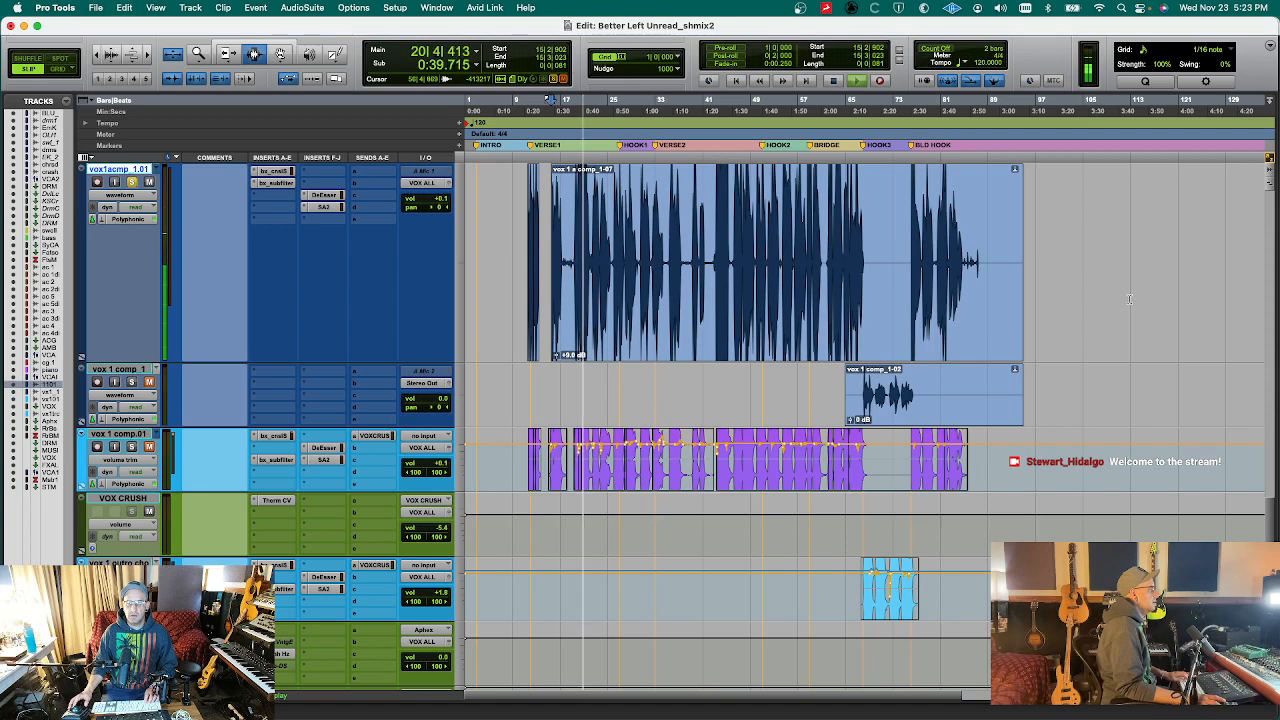
pyautogui.press('t')
pyautogui.press('t')
pyautogui.press('t')
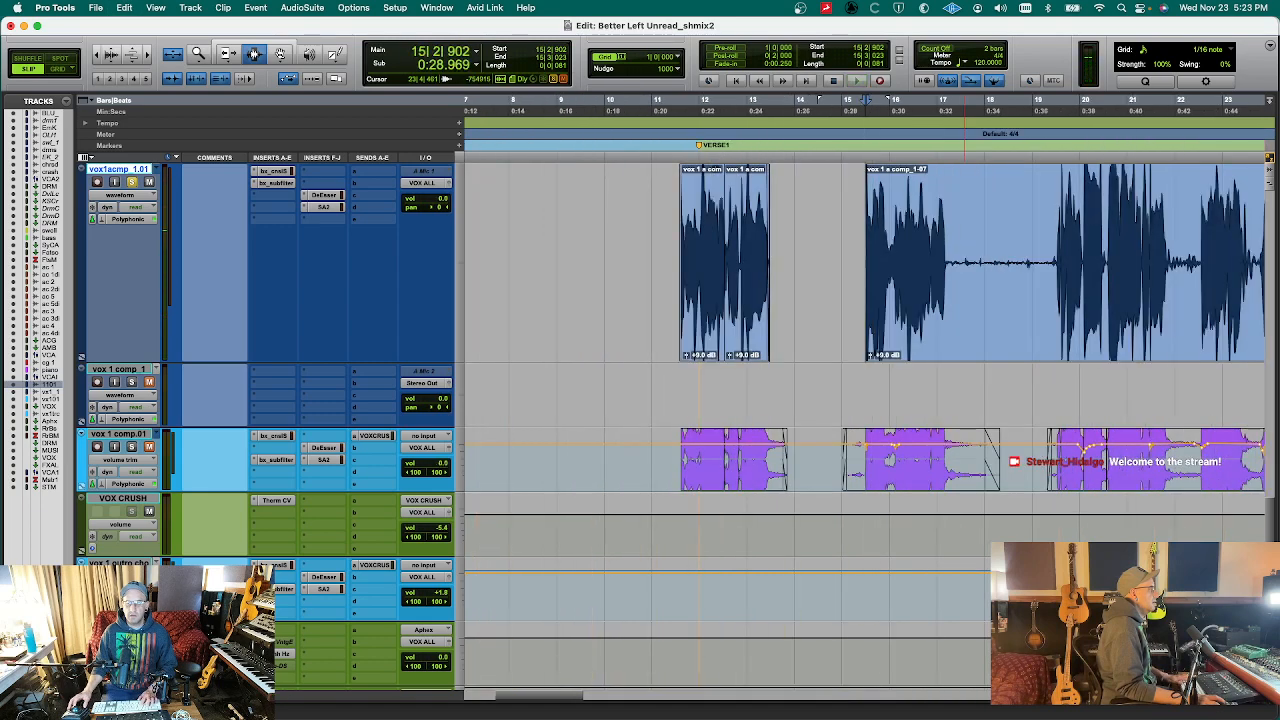
# - Audition the second phrase from several points, ending with a replay from 15|4|274
pyautogui.click(911, 250)
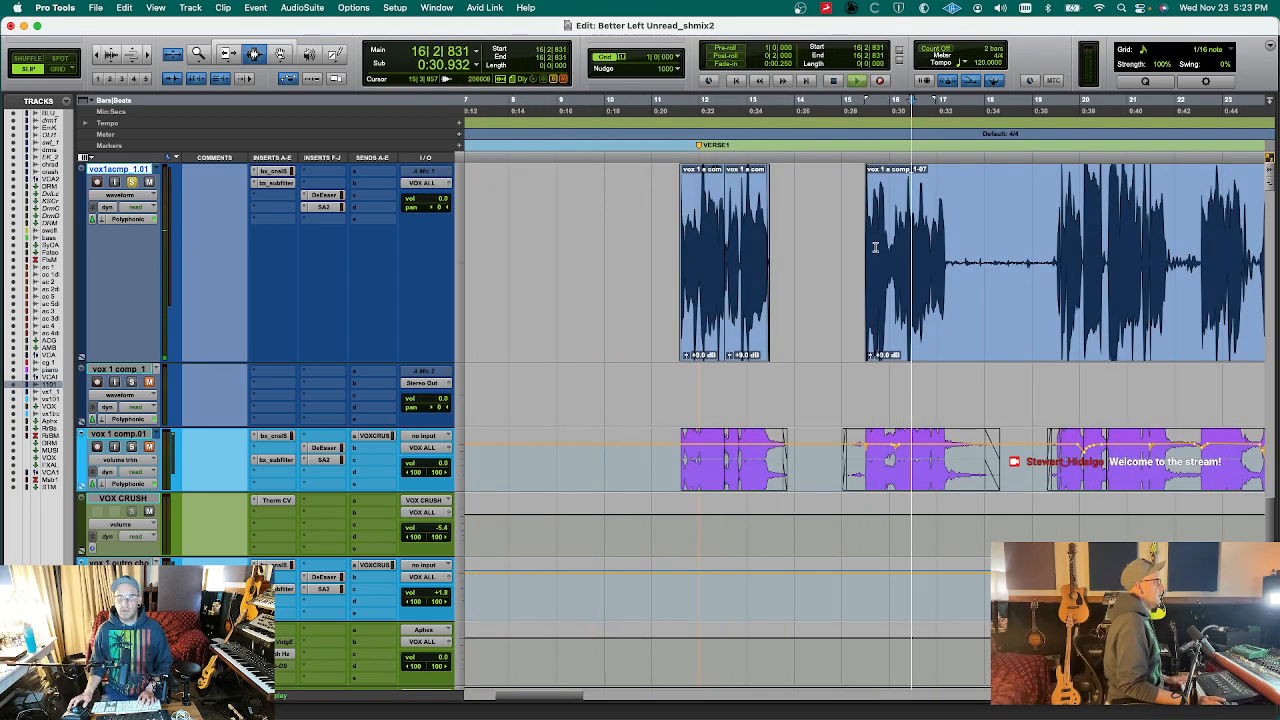
pyautogui.press('t')
pyautogui.press('t')
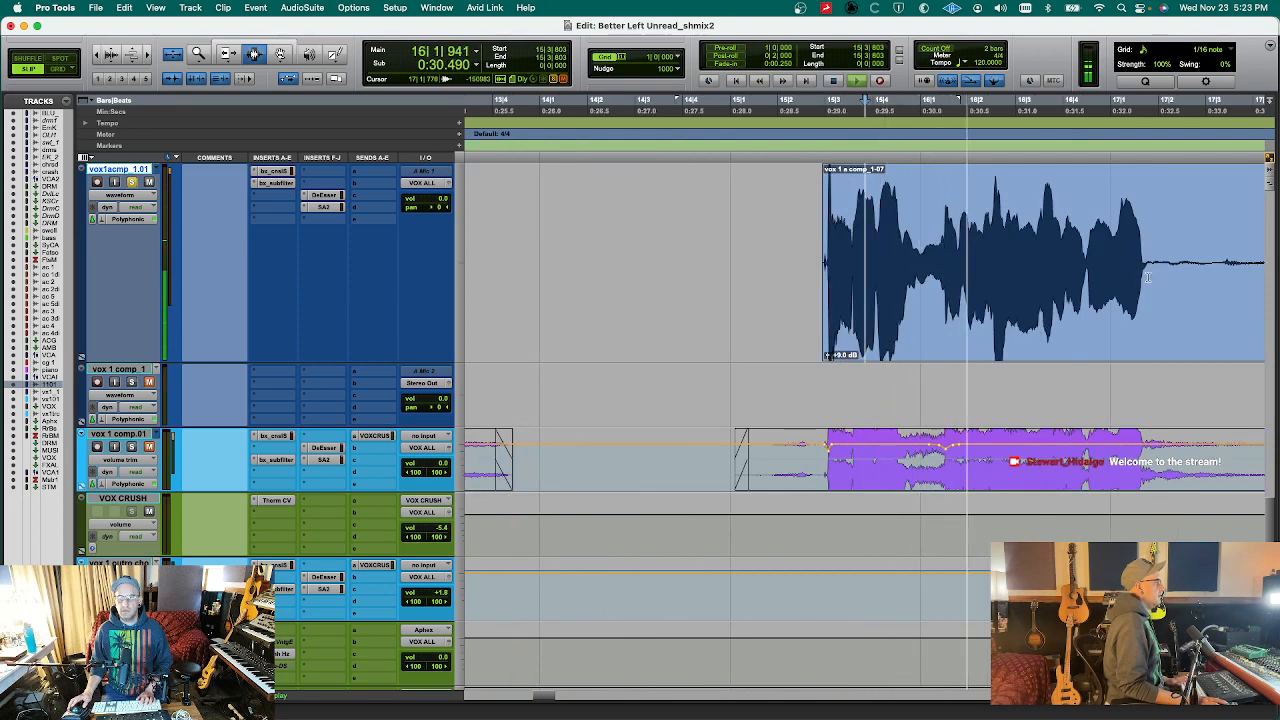
pyautogui.moveTo(1151, 279); pyautogui.dragTo(1195, 286)
pyautogui.press('space')
pyautogui.click(920, 250)
pyautogui.press('space')
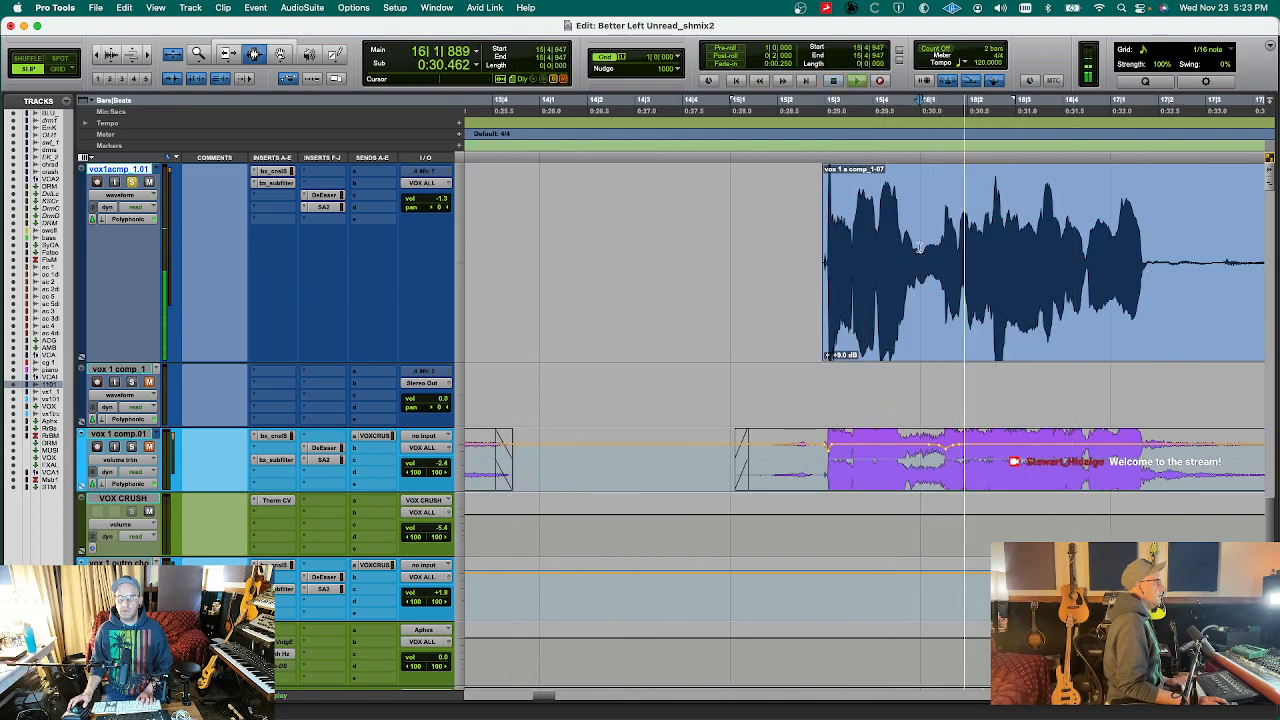
pyautogui.click(885, 250)
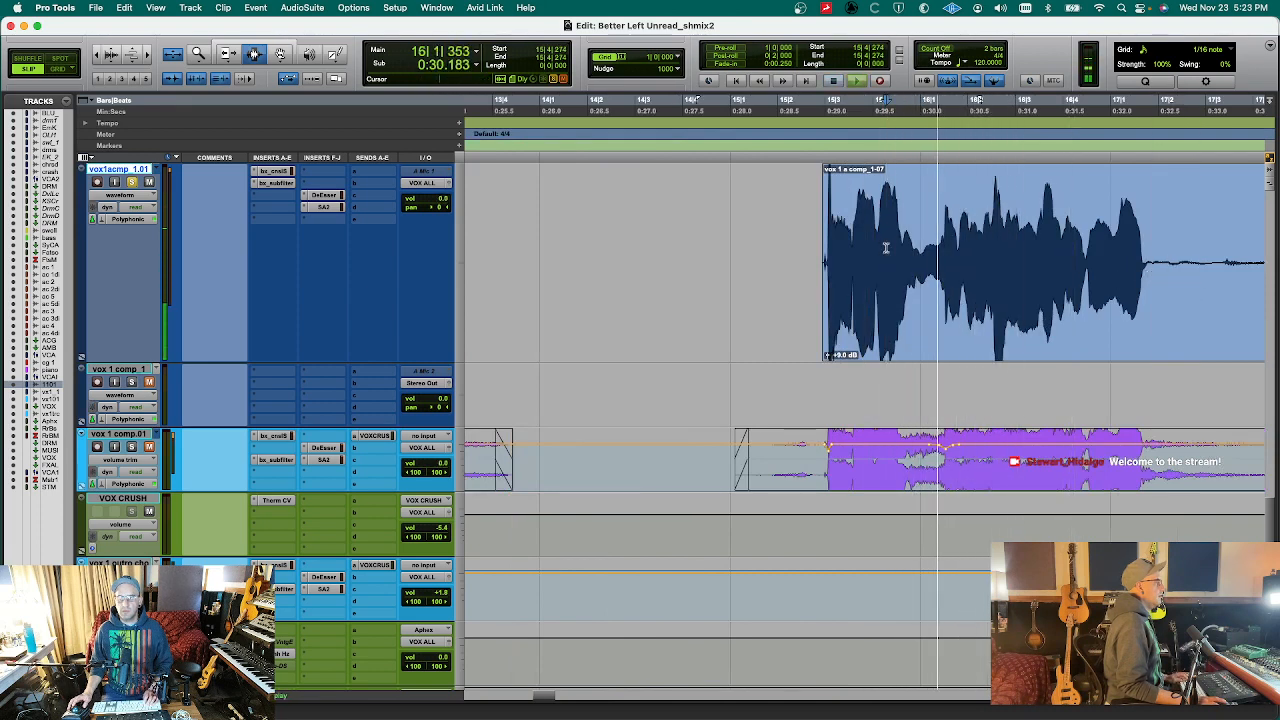
# - Delete the near-silent stretch of lead vocal from 17|1|724 up to the start of the third phrase
pyautogui.press('t')
pyautogui.press('t')
pyautogui.press('t')
pyautogui.press('t')
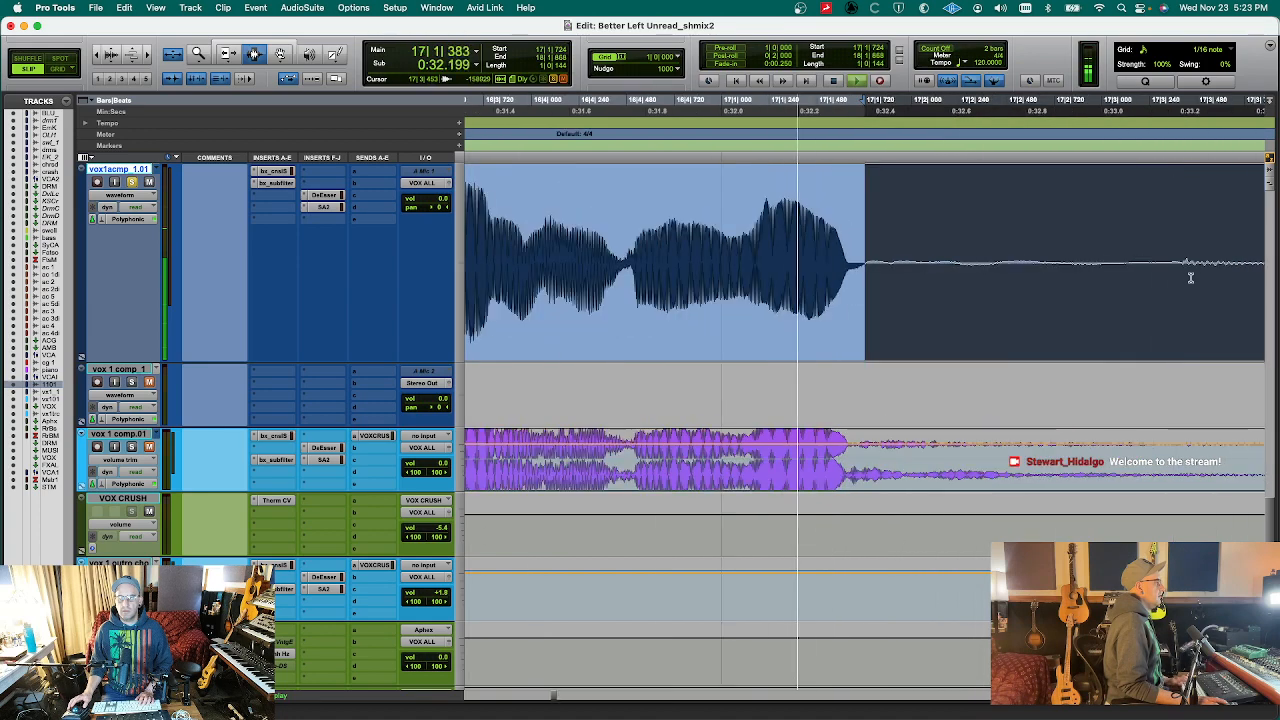
pyautogui.press('r')
pyautogui.press('r')
pyautogui.press('r')
pyautogui.press('r')
pyautogui.press('r')
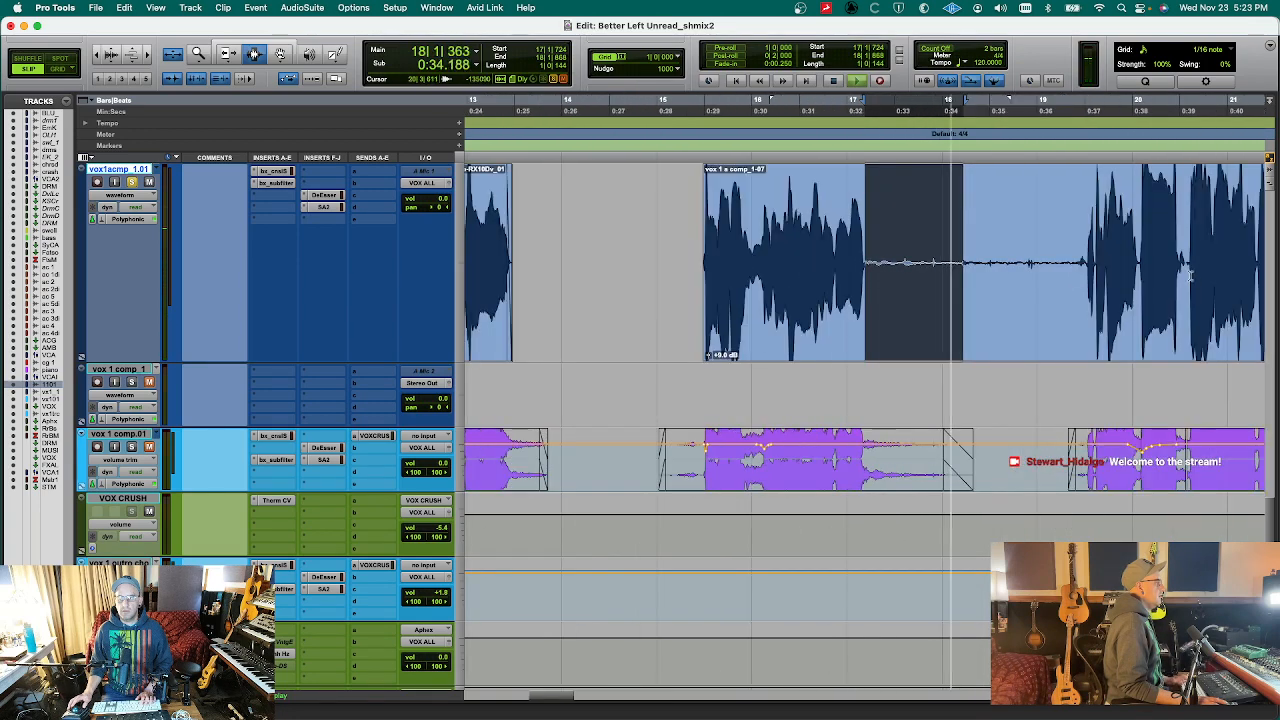
pyautogui.keyDown('shift'); pyautogui.click(1085, 270); pyautogui.keyUp('shift')
pyautogui.press('Delete')
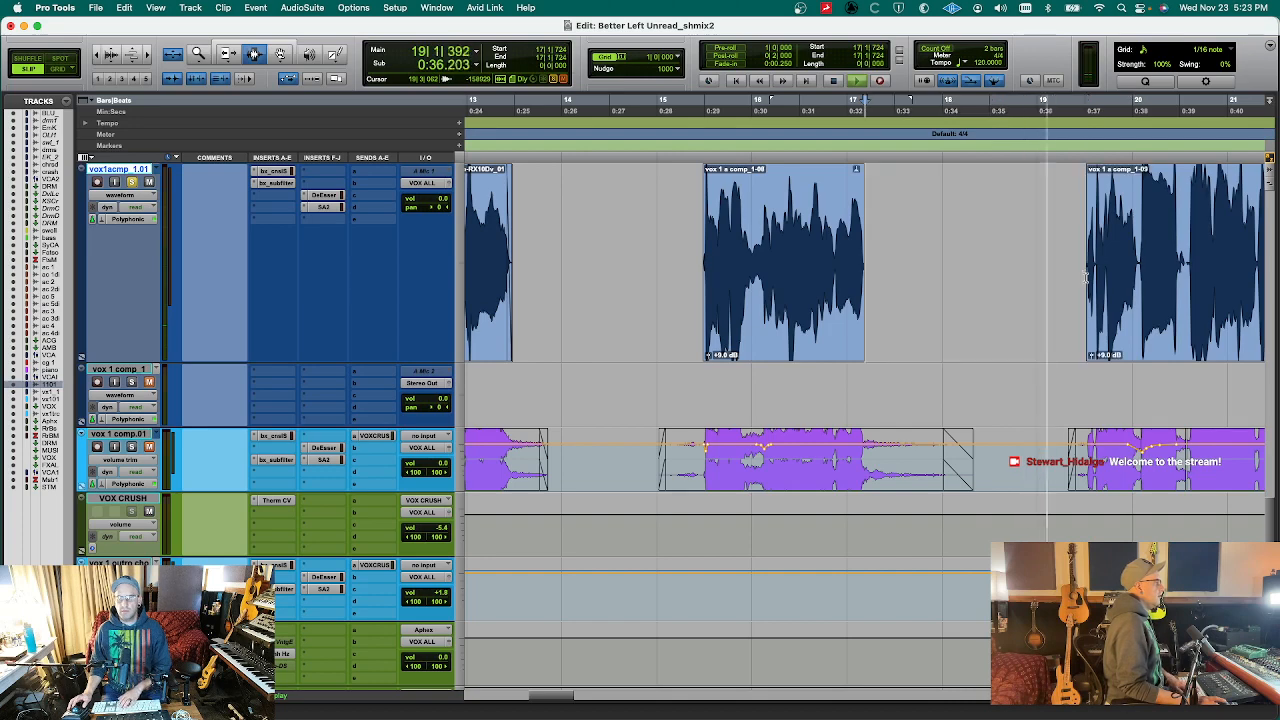
# - Add a short fade-in at the start of the third phrase's clip, at 19|3|005
pyautogui.press('t')
pyautogui.press('t')
pyautogui.press('t')
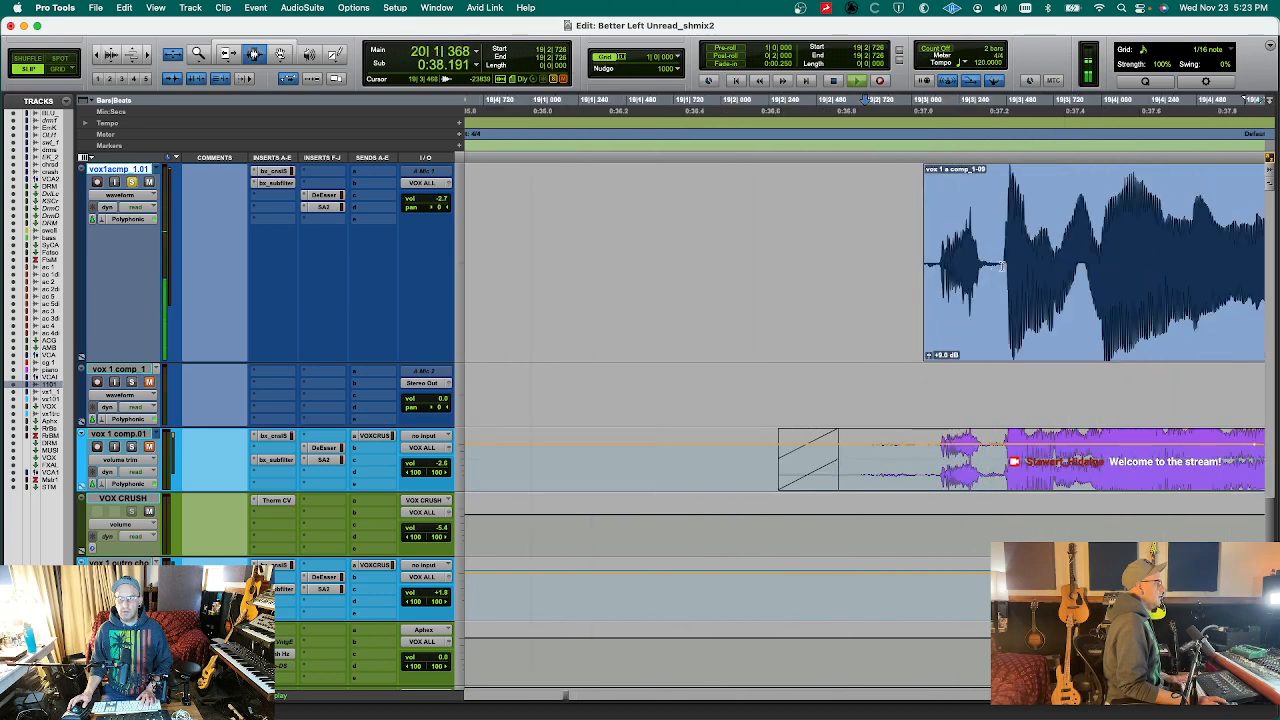
pyautogui.press('r')
pyautogui.press('r')
pyautogui.press('r')
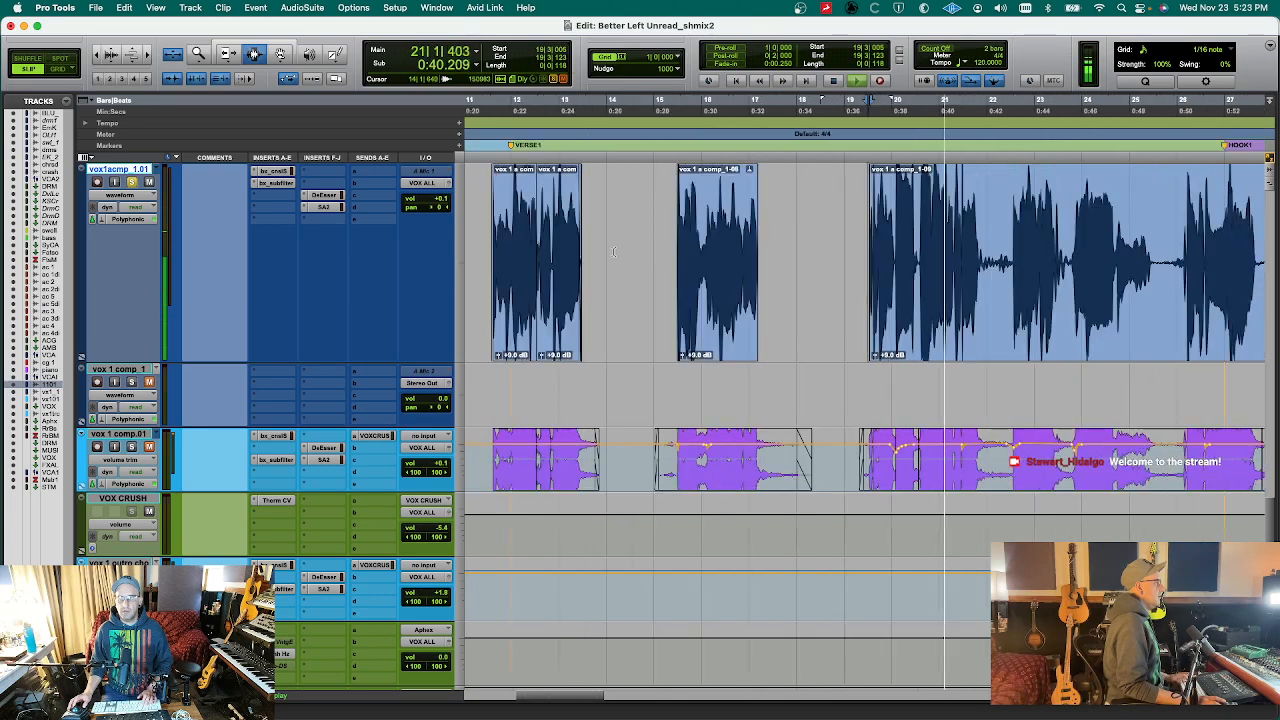
# - Add a short fade-out over the end of the second phrase's clip
pyautogui.press('t')
pyautogui.press('t')
pyautogui.press('t')
pyautogui.press('t')
pyautogui.press('r')
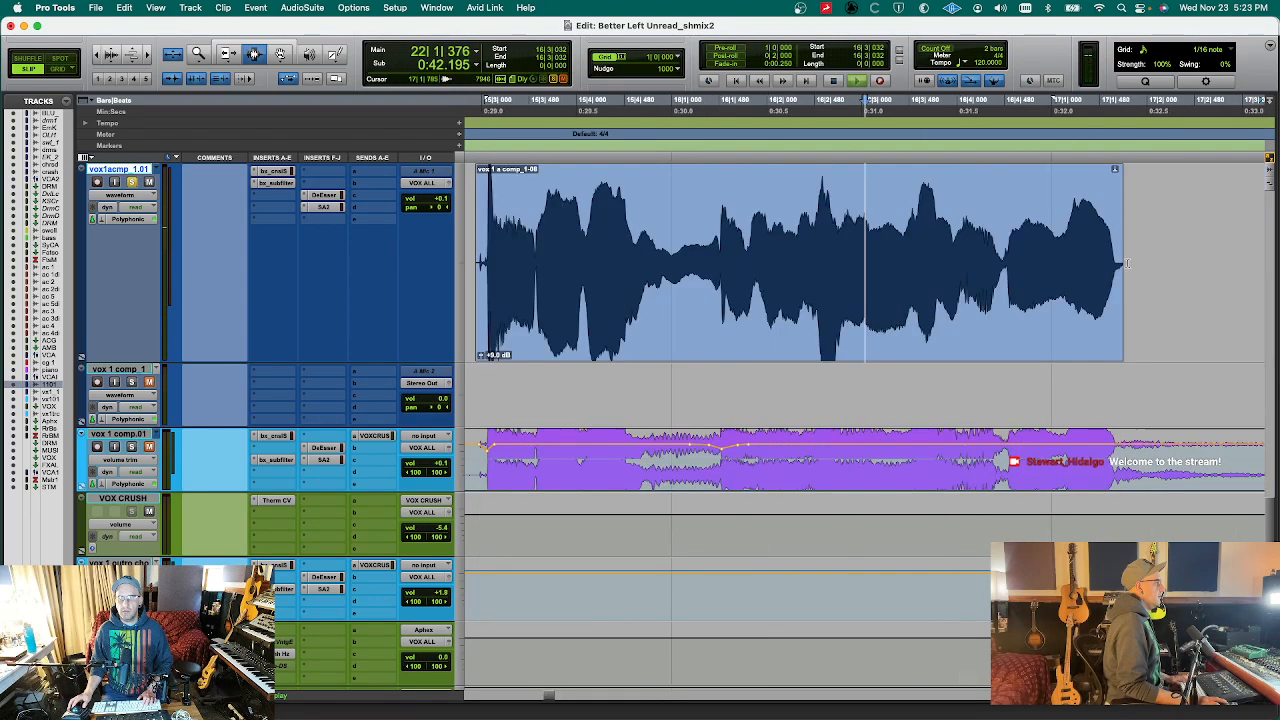
pyautogui.moveTo(1110, 265); pyautogui.dragTo(1140, 265)
pyautogui.press('r')
pyautogui.press('r')
pyautogui.press('r')
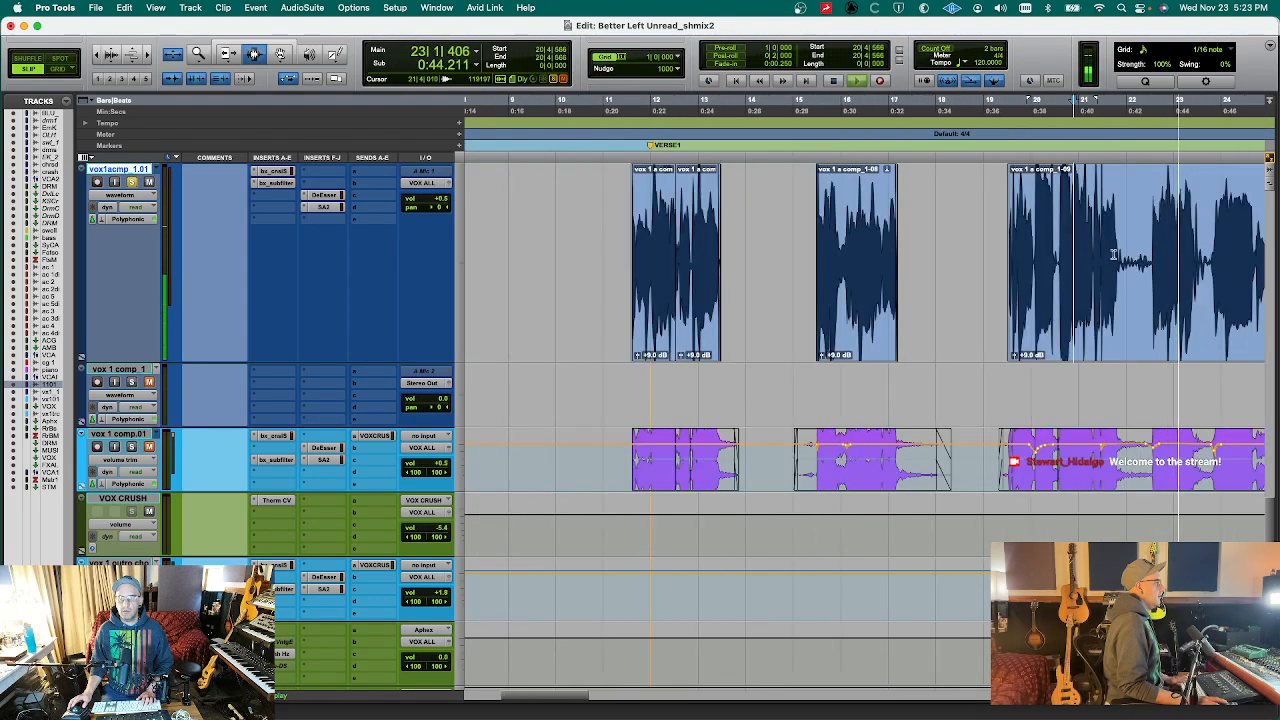
# - Delete the noise between the phrases near bar 22 and fade out the preceding clip from 21|4|441 to 22|1|006
pyautogui.click(1155, 255)
pyautogui.press('t')
pyautogui.press('t')
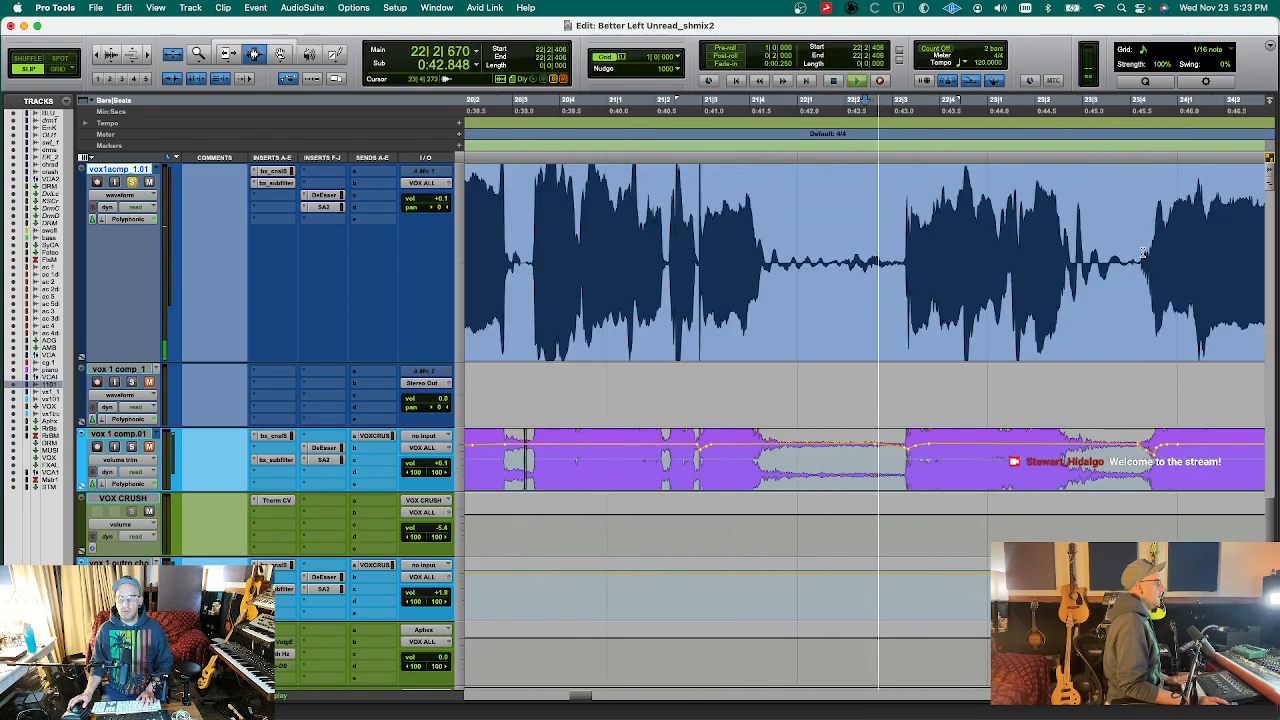
pyautogui.press('t')
pyautogui.press('r')
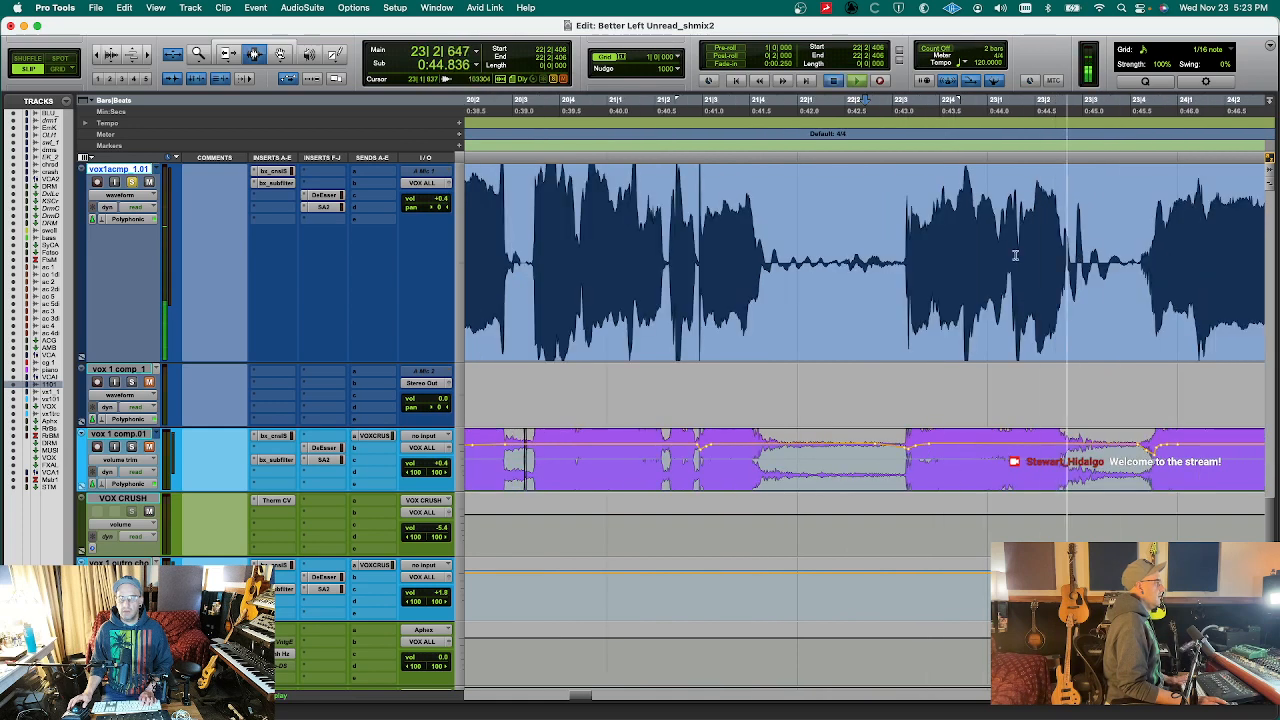
pyautogui.moveTo(900, 260); pyautogui.dragTo(772, 260)
pyautogui.press('Delete')
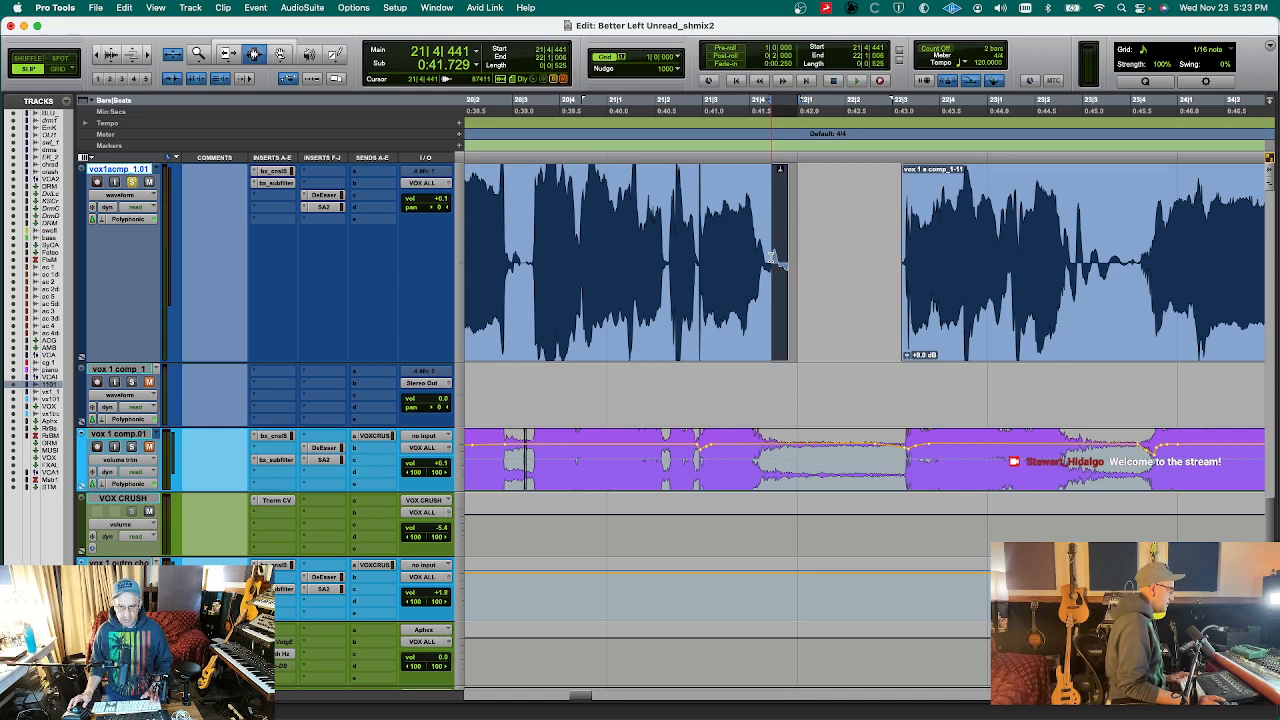
# - Split the lead vocal clip at 23|4|178 and render RX 10 De-plosive on the part starting at 22|3|186
pyautogui.click(1138, 270)
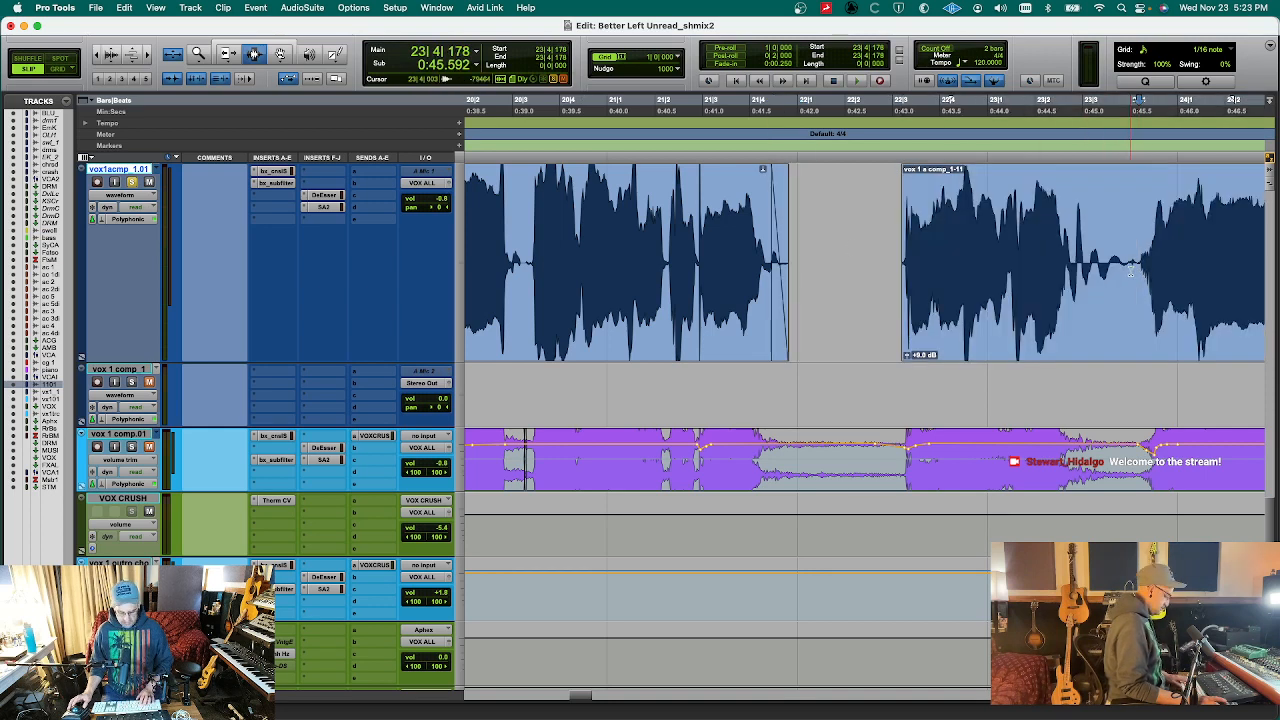
pyautogui.click(1046, 310)
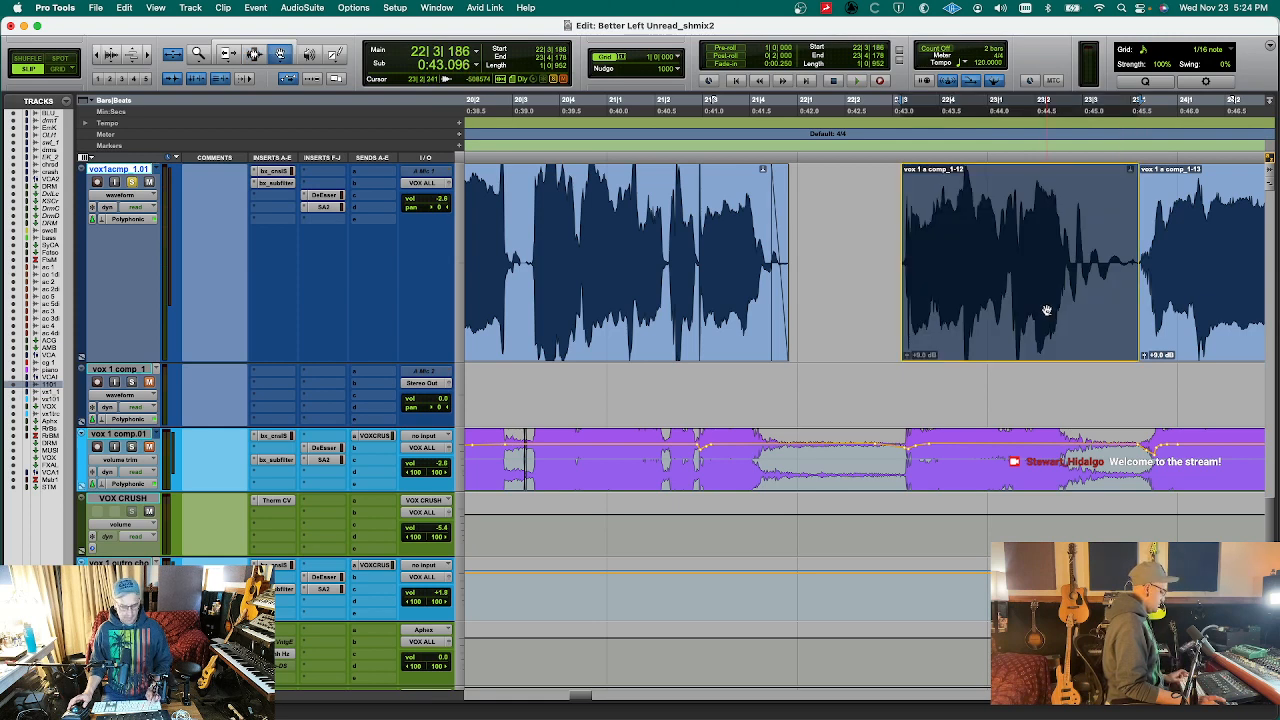
pyautogui.press('ctrl+alt+super+w')
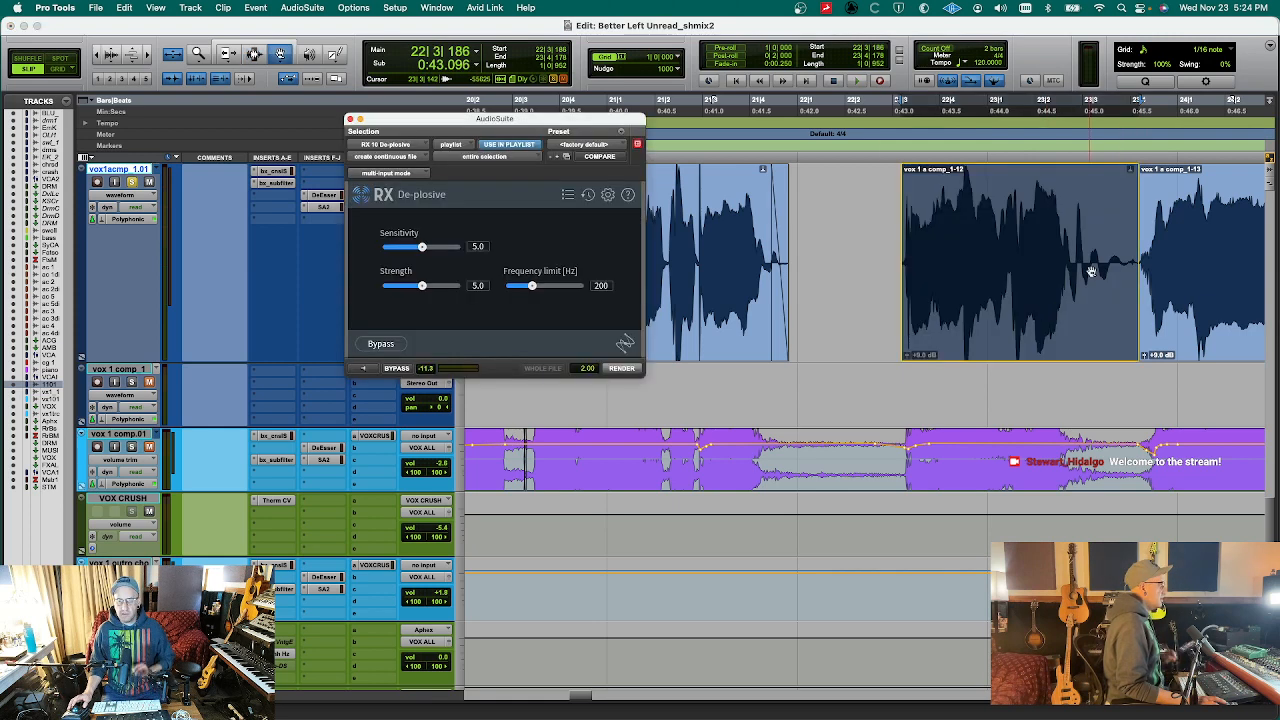
pyautogui.click(619, 369)
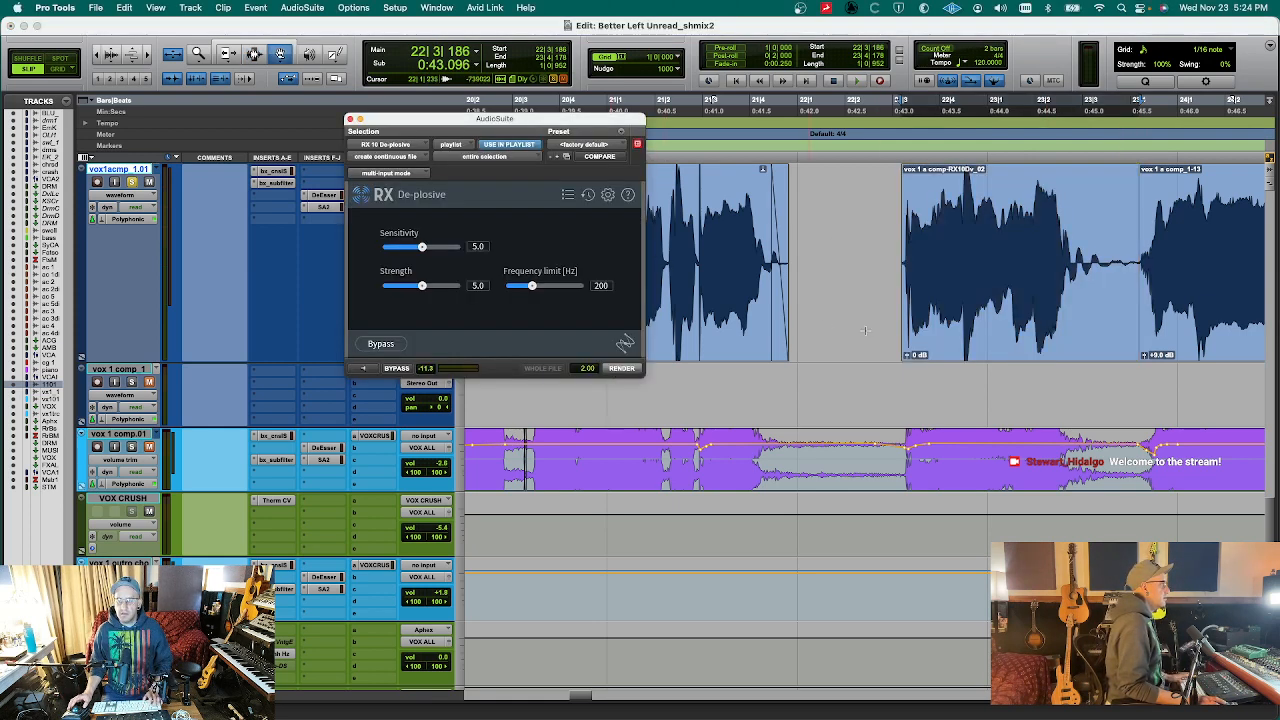
# - Compare the phrase from 22|3|186 without and with De-plosive by undoing and redoing the render during playback
pyautogui.press('super+z')
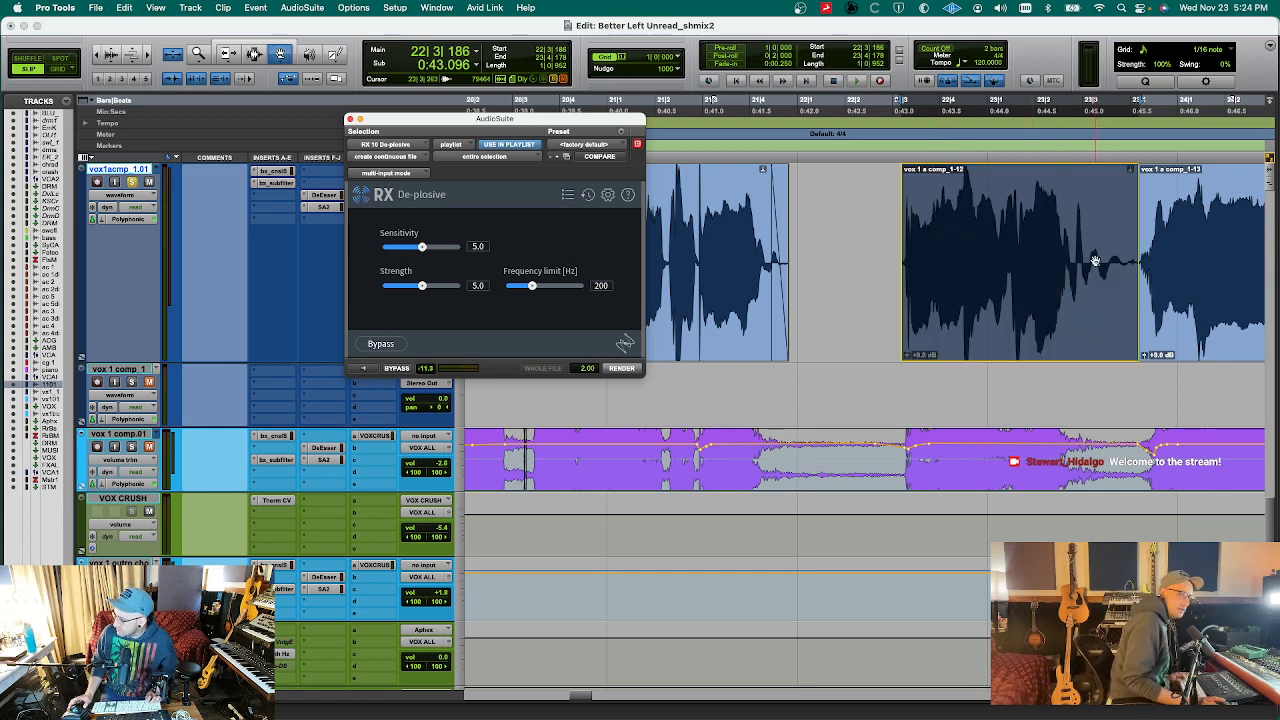
pyautogui.press('space')
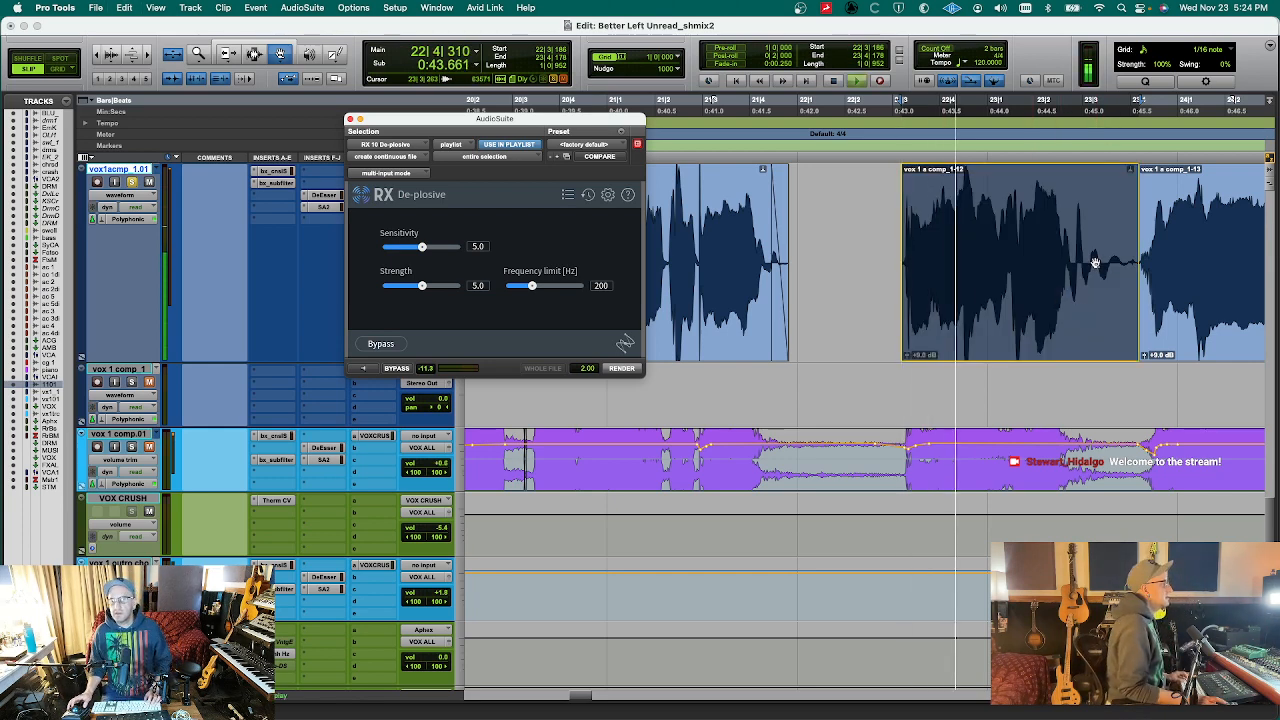
pyautogui.press('super+shift+z')
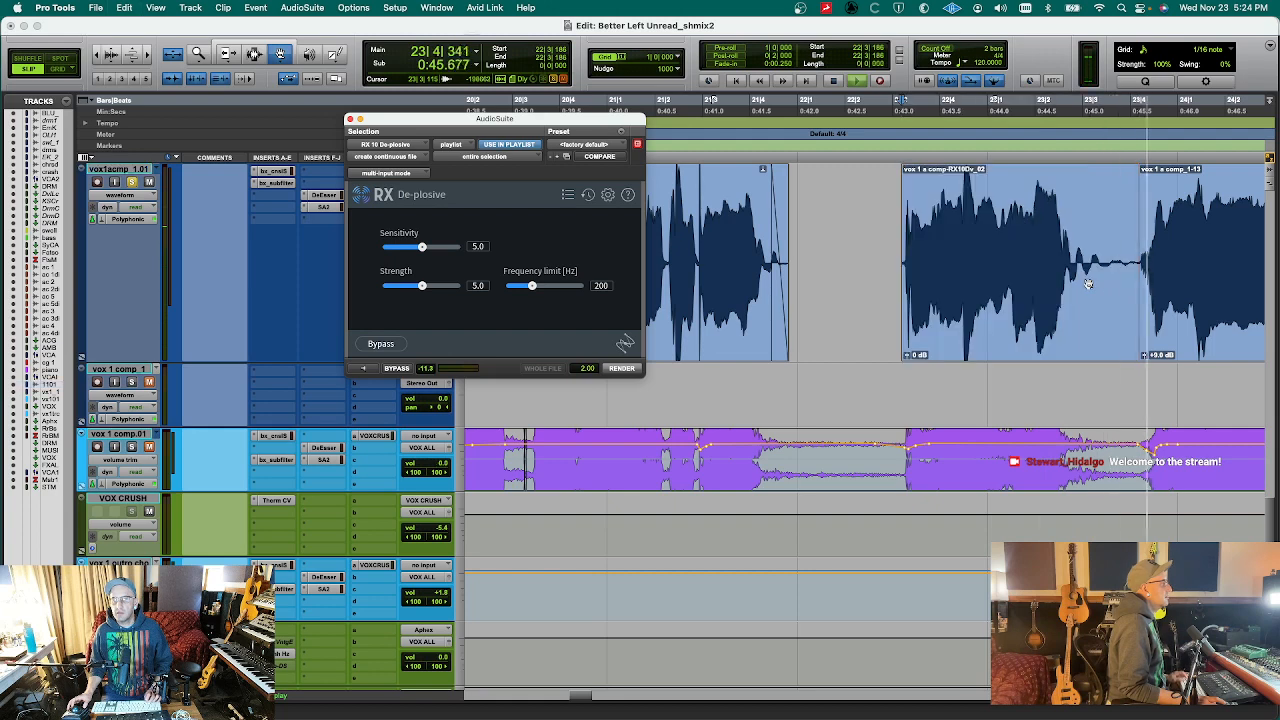
pyautogui.press('space')
pyautogui.press('space')
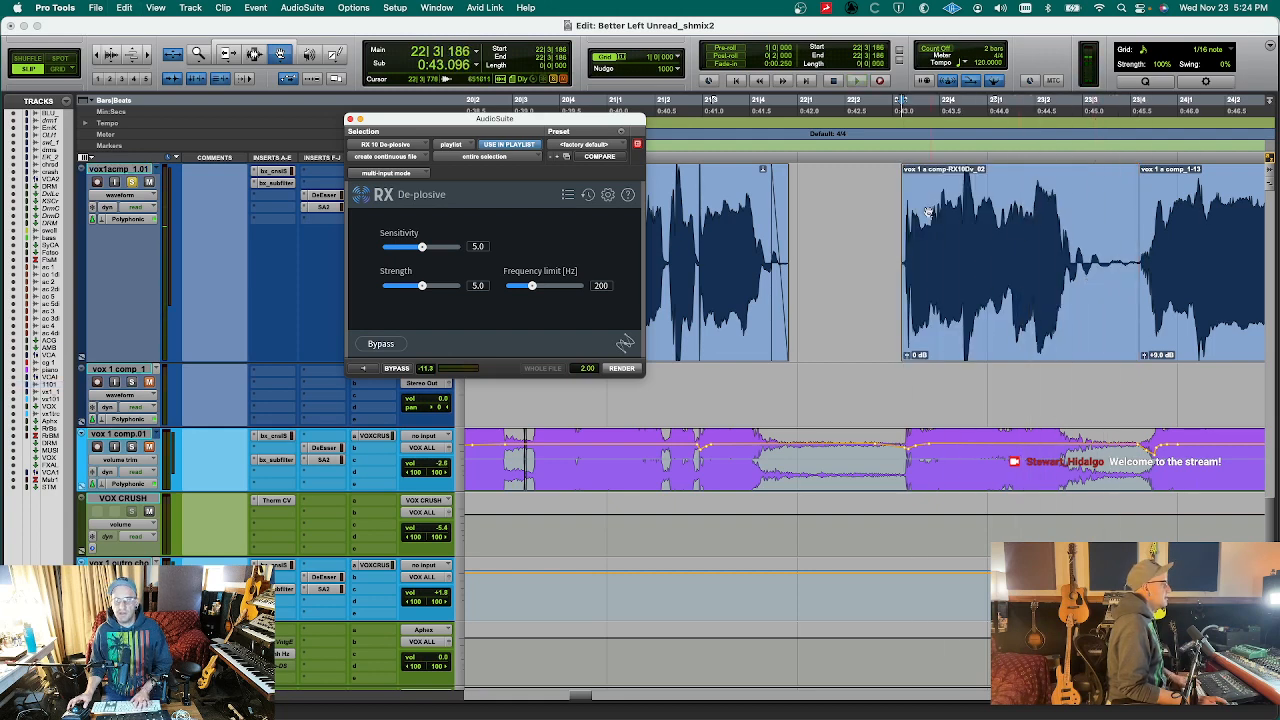
# - Add a short fade-in to the de-plosived clip from 22|2|904 and crossfade its join with the next clip near 23|4
pyautogui.click(902, 206)
pyautogui.moveTo(890, 208); pyautogui.dragTo(899, 216)
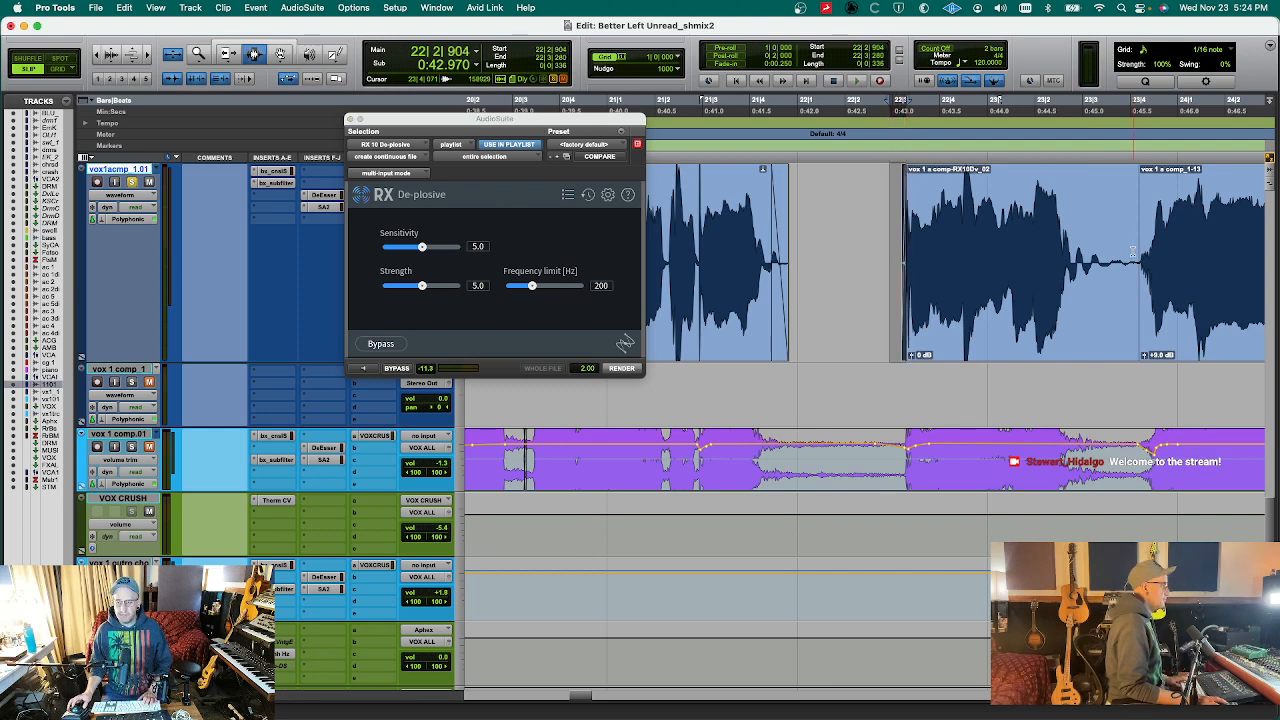
pyautogui.moveTo(1133, 252); pyautogui.dragTo(1148, 252)
pyautogui.press('f')
# - Play the lead vocal from 23|2|766 across the new join to check the following words
pyautogui.click(1073, 240)
pyautogui.press('space')
pyautogui.press('r')
pyautogui.press('r')
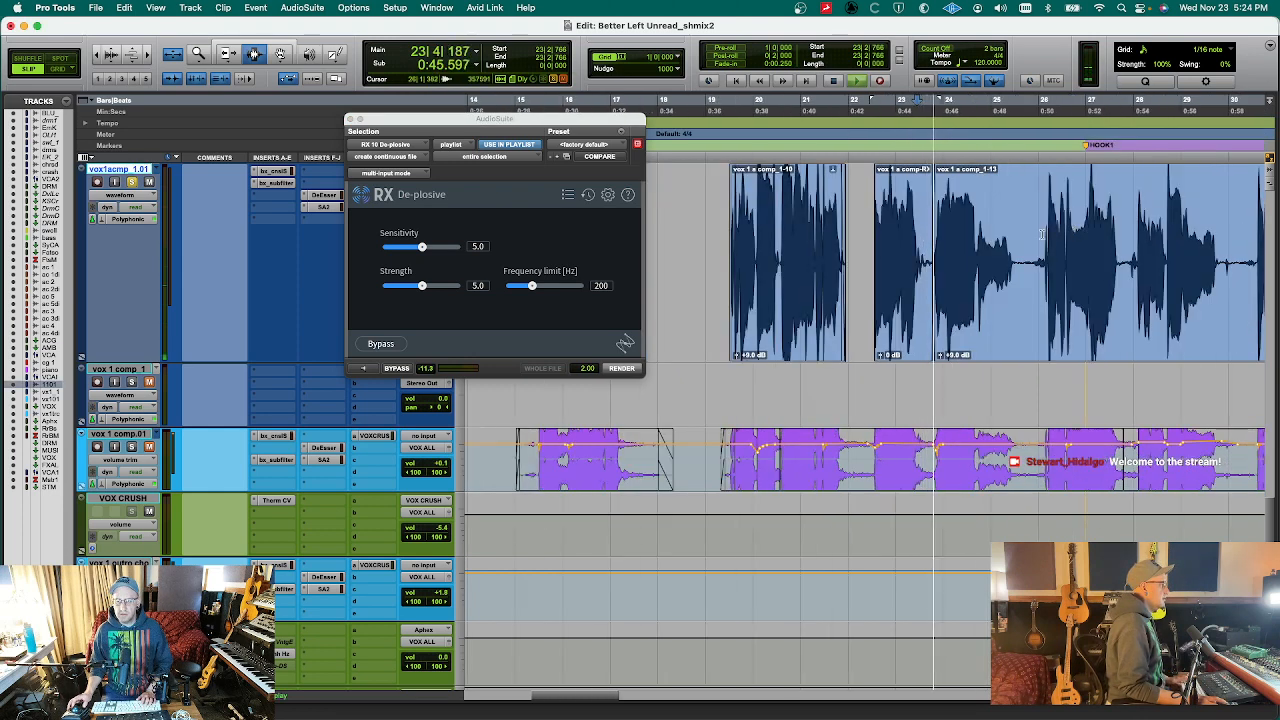
pyautogui.press('t')
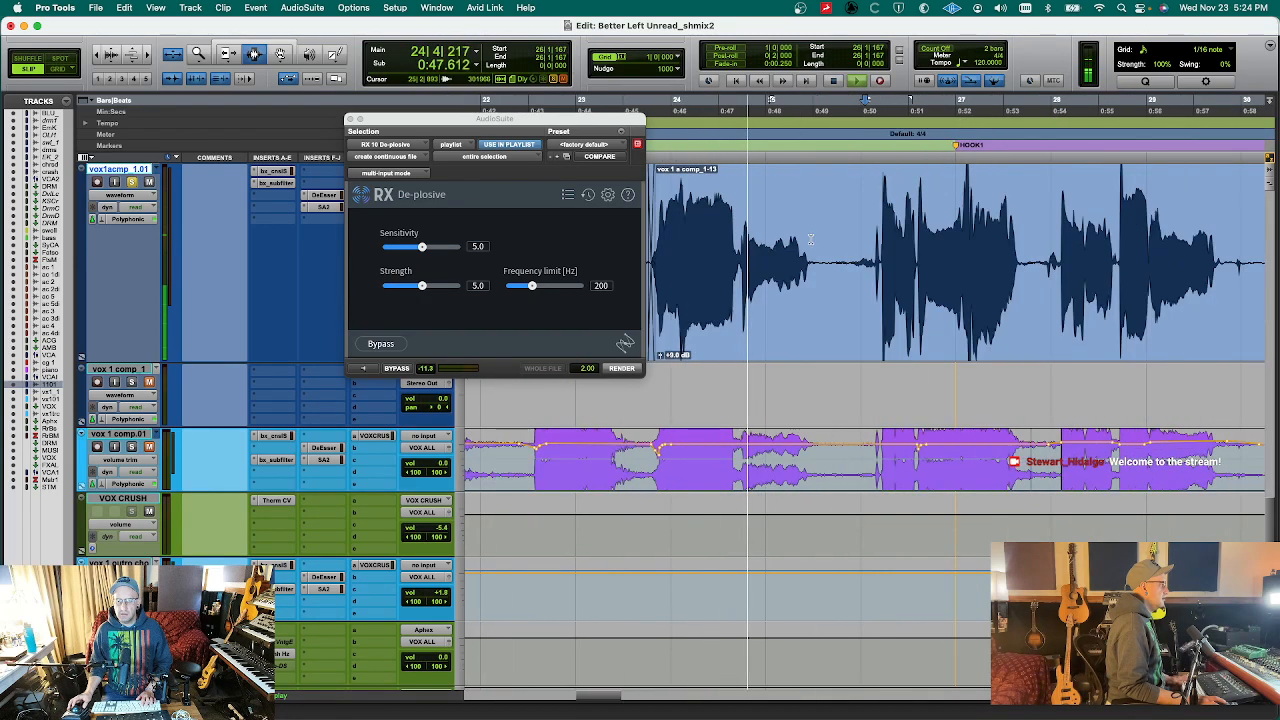
pyautogui.press('space')
# - Select the lead vocal word from 23|4|185 to 24|3|933 and render RX 10 De-plosive on it
pyautogui.click(712, 235)
pyautogui.press('t')
pyautogui.press('t')
pyautogui.press('r')
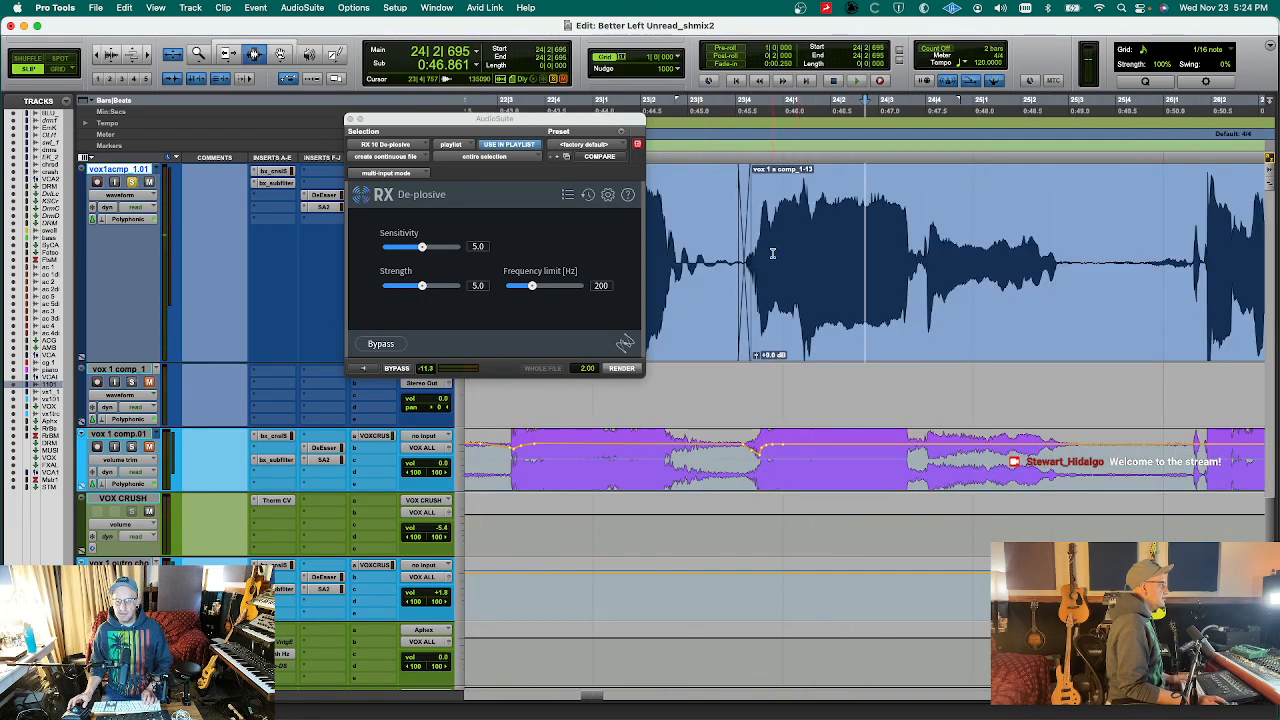
pyautogui.click(770, 253)
pyautogui.press('t')
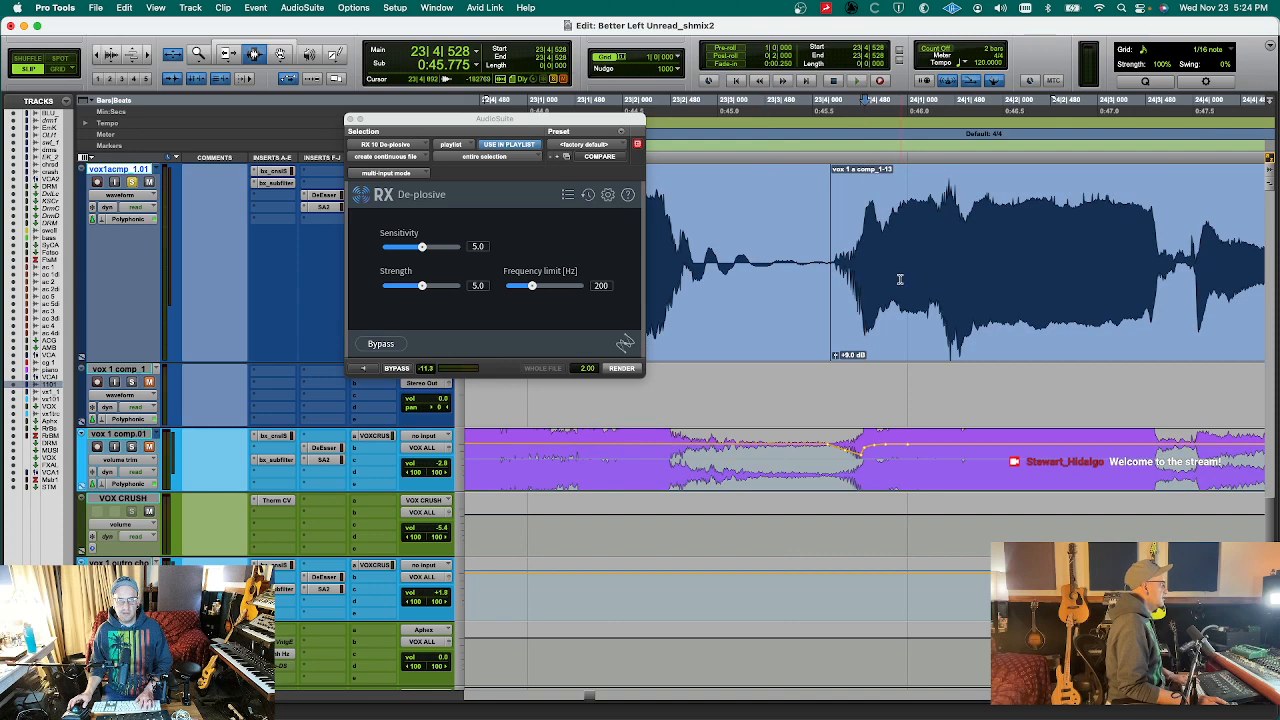
pyautogui.moveTo(838, 265); pyautogui.dragTo(1188, 277)
pyautogui.press('space')
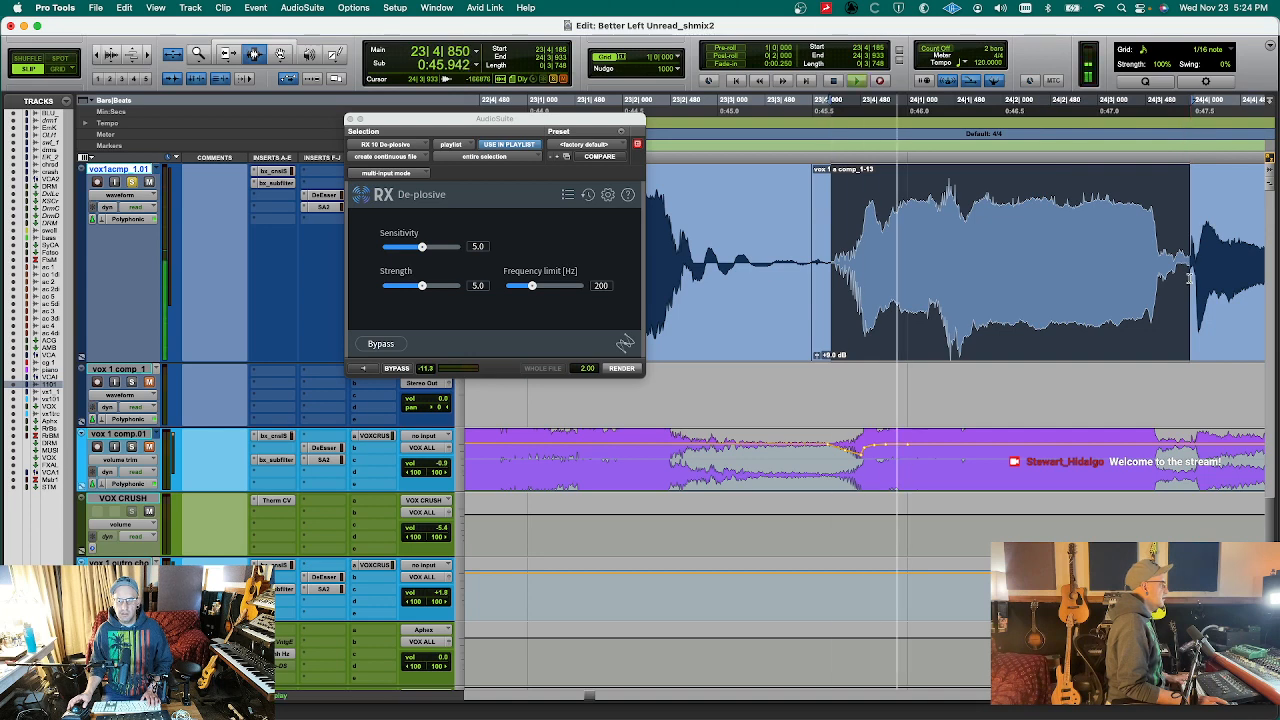
pyautogui.click(615, 368)
# - Compare the word at 23|4|185 with and without De-plosive by undoing and redoing the render between playbacks
pyautogui.press('space')
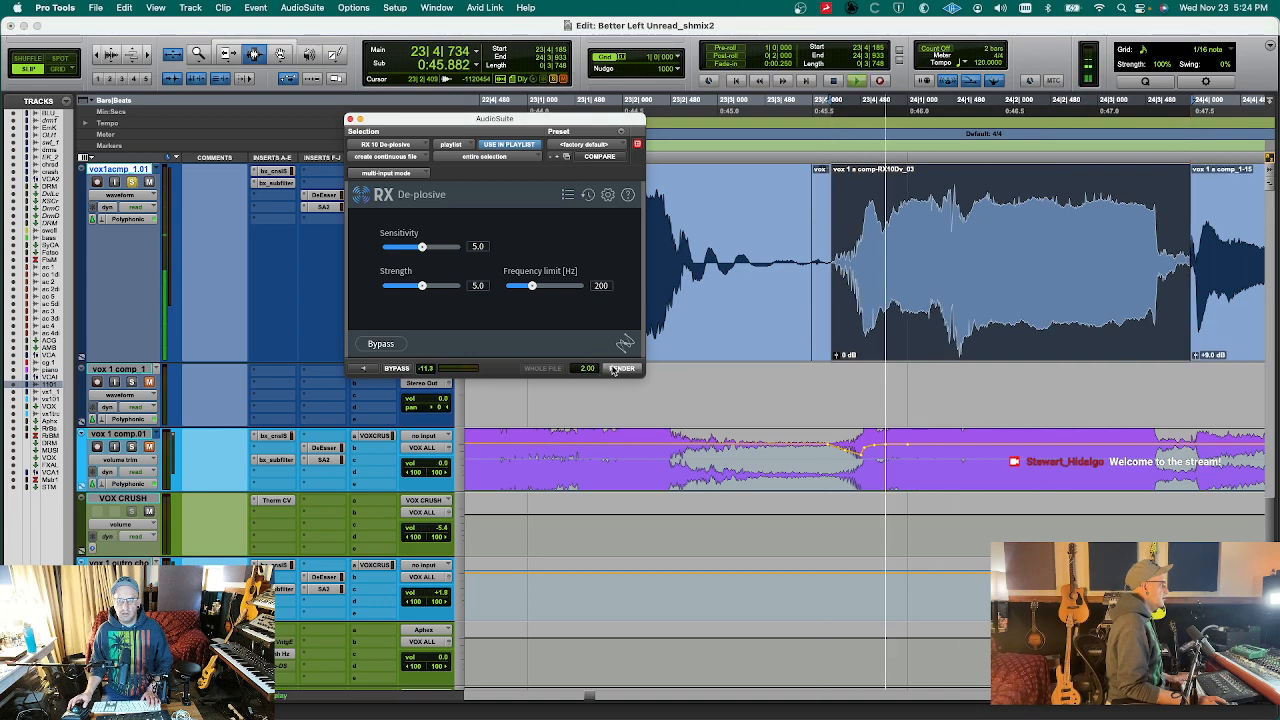
pyautogui.press('super+z')
pyautogui.press('space')
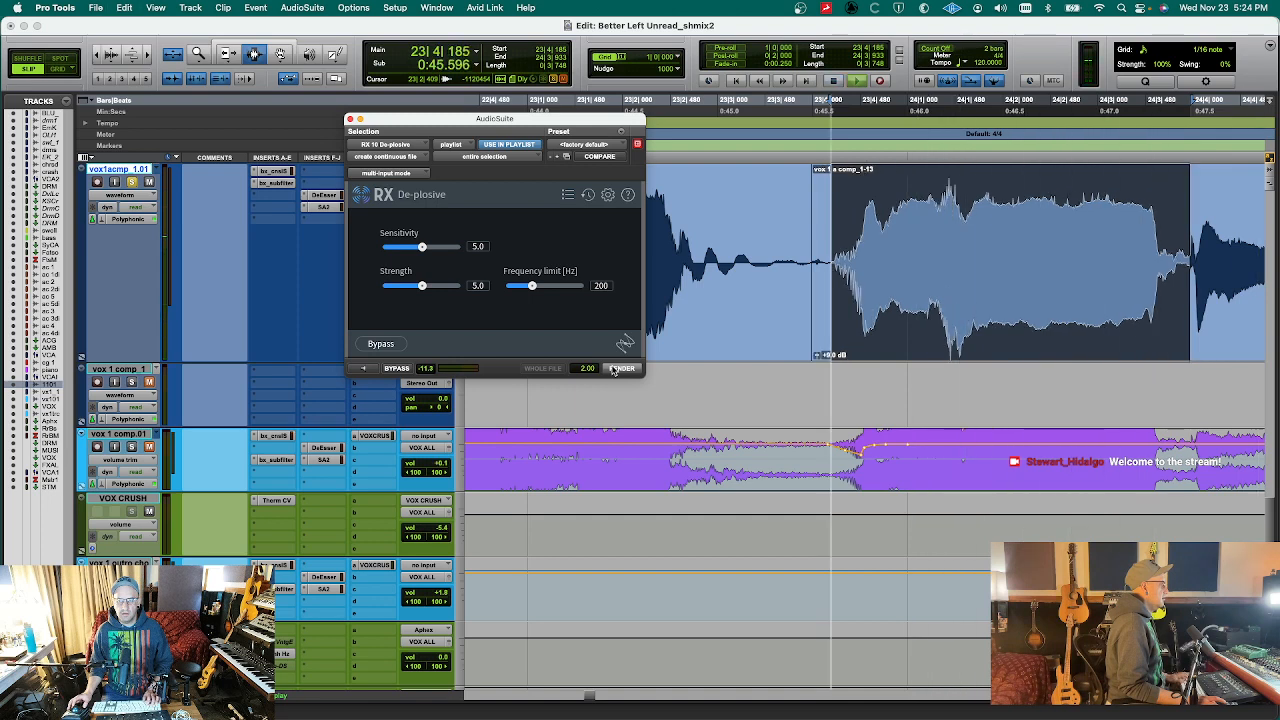
pyautogui.press('space')
pyautogui.press('shift+super+z')
pyautogui.press('space')
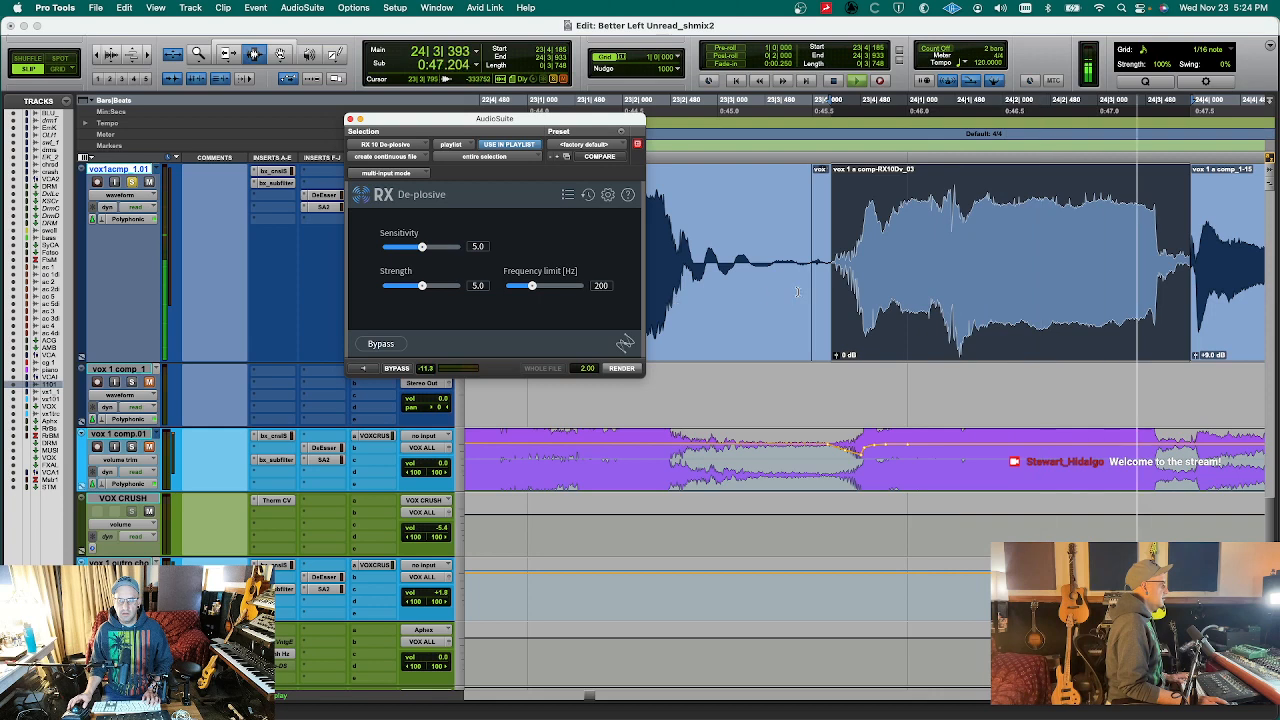
# - Crossfade the join before the second de-plosived clip, starting at 23|3|876
pyautogui.moveTo(805, 290); pyautogui.dragTo(840, 284)
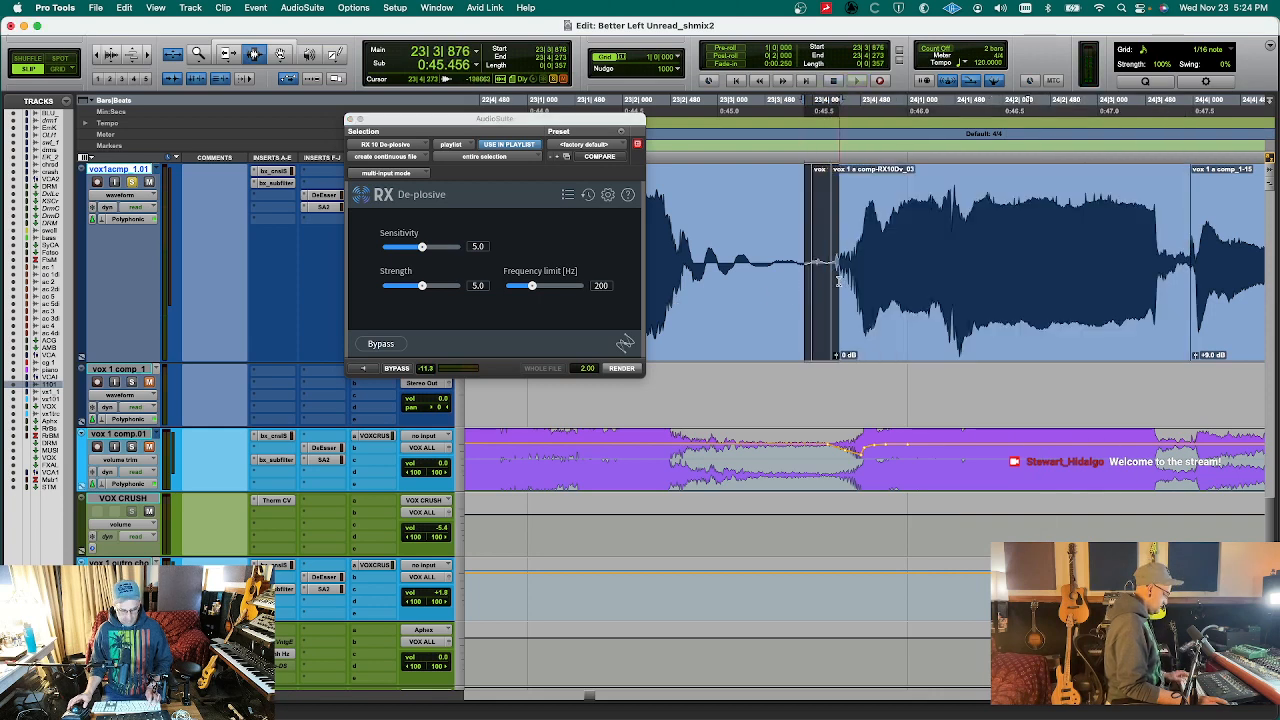
pyautogui.click(1186, 283)
# - Play the edited lead vocal phrases from 19|4|583 to check the fades and plosive repairs
pyautogui.press('Return')
pyautogui.press('r')
pyautogui.press('r')
pyautogui.press('r')
pyautogui.press('r')
pyautogui.press('r')
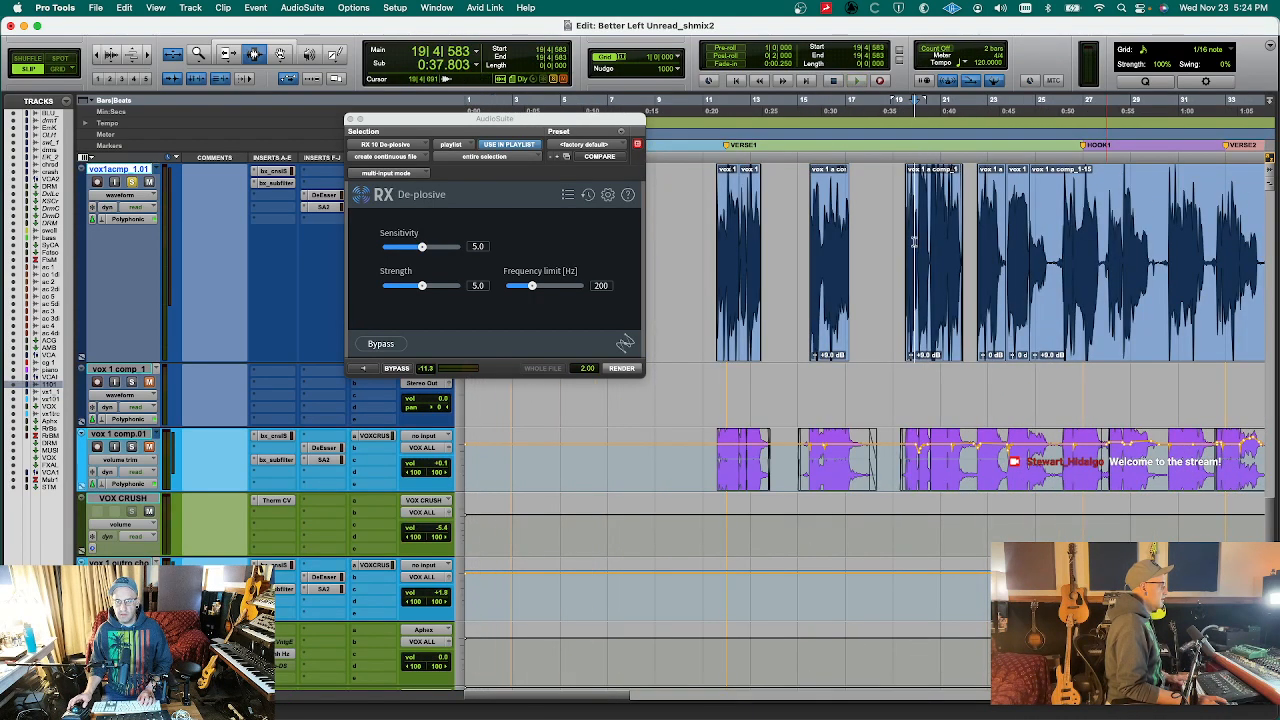
pyautogui.press('space')
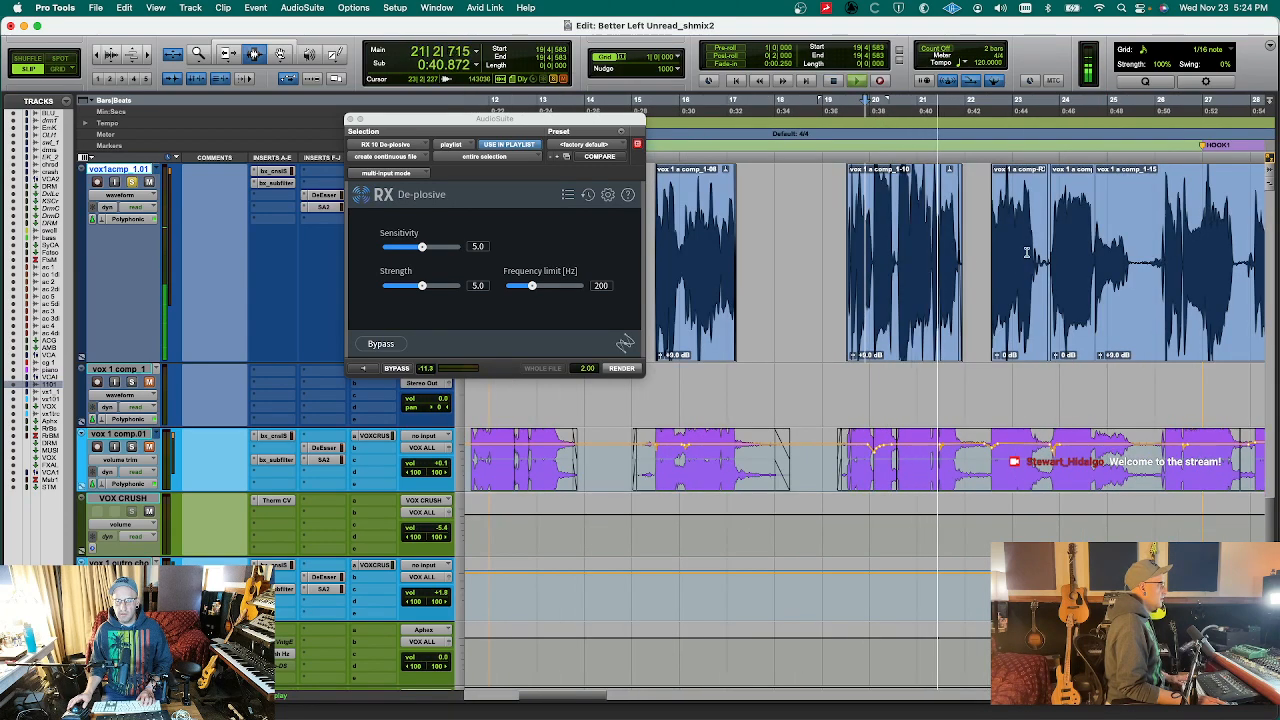
# - Add a short crossfade at the join after the second de-plosived clip, starting at 24|3|919
pyautogui.click(1027, 253)
pyautogui.press('super+bracketright')
pyautogui.press('super+bracketright')
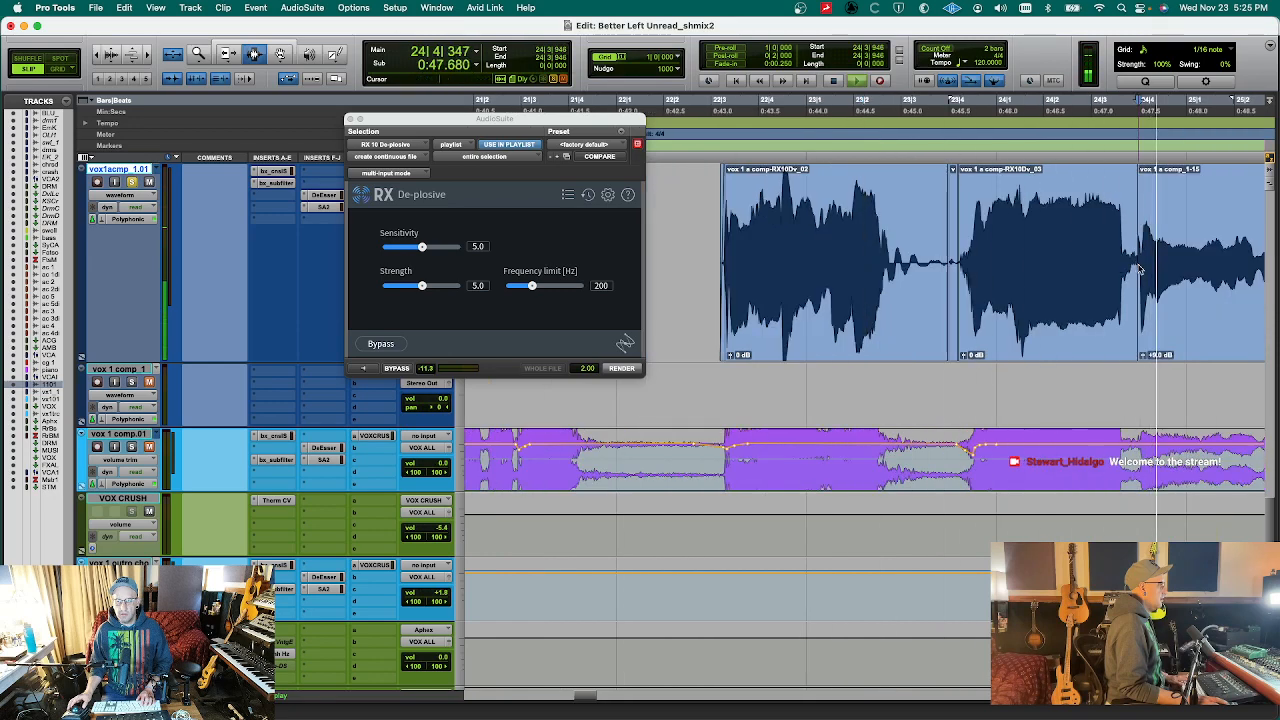
pyautogui.press('super+bracketright')
pyautogui.press('super+bracketright')
pyautogui.press('super+bracketright')
pyautogui.press('super+bracketleft')
pyautogui.press('super+bracketleft')
pyautogui.press('super+bracketleft')
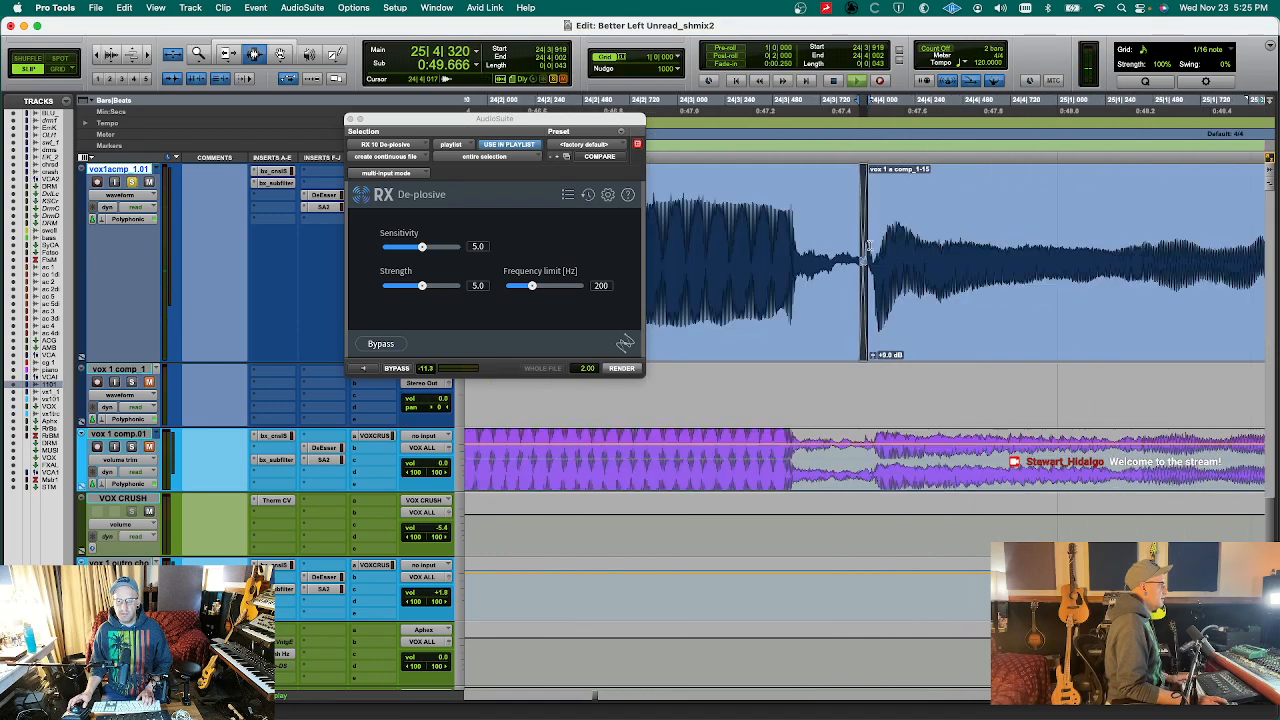
# - Delete the noise between the lead vocal phrases, from about bar 25 up to 26|1|463
pyautogui.moveTo(995, 268); pyautogui.dragTo(932, 268)
pyautogui.press('Delete')
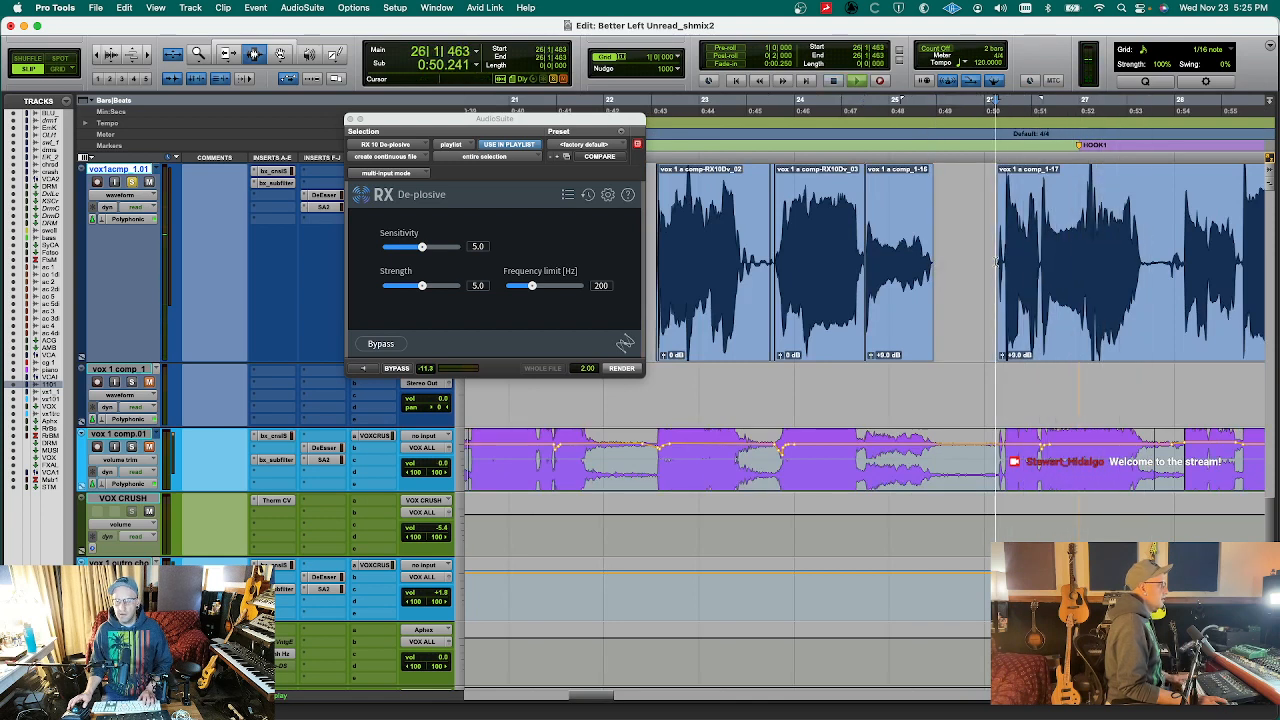
# - Add a short fade-in at the start of the lead vocal clip in bar 26 and play it back
pyautogui.press('super+bracketright')
pyautogui.press('super+bracketright')
pyautogui.press('super+bracketright')
pyautogui.press('super+bracketright')
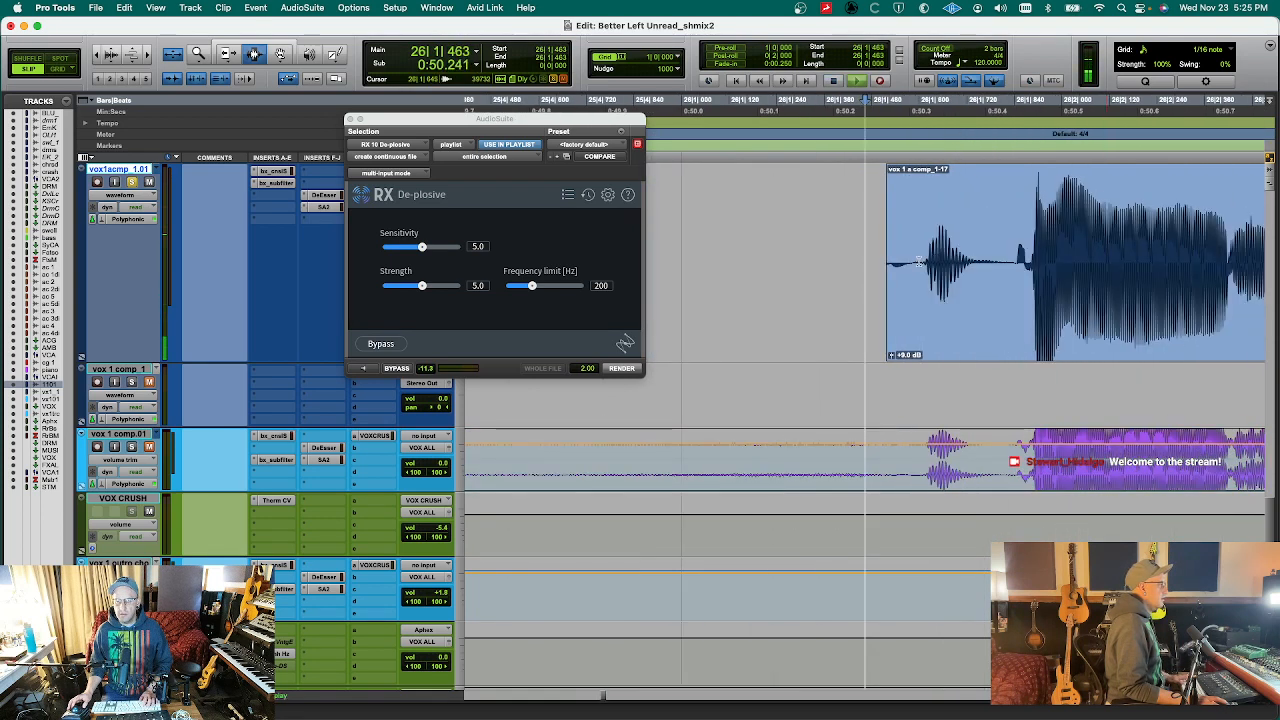
pyautogui.press('super+bracketleft')
pyautogui.press('super+bracketleft')
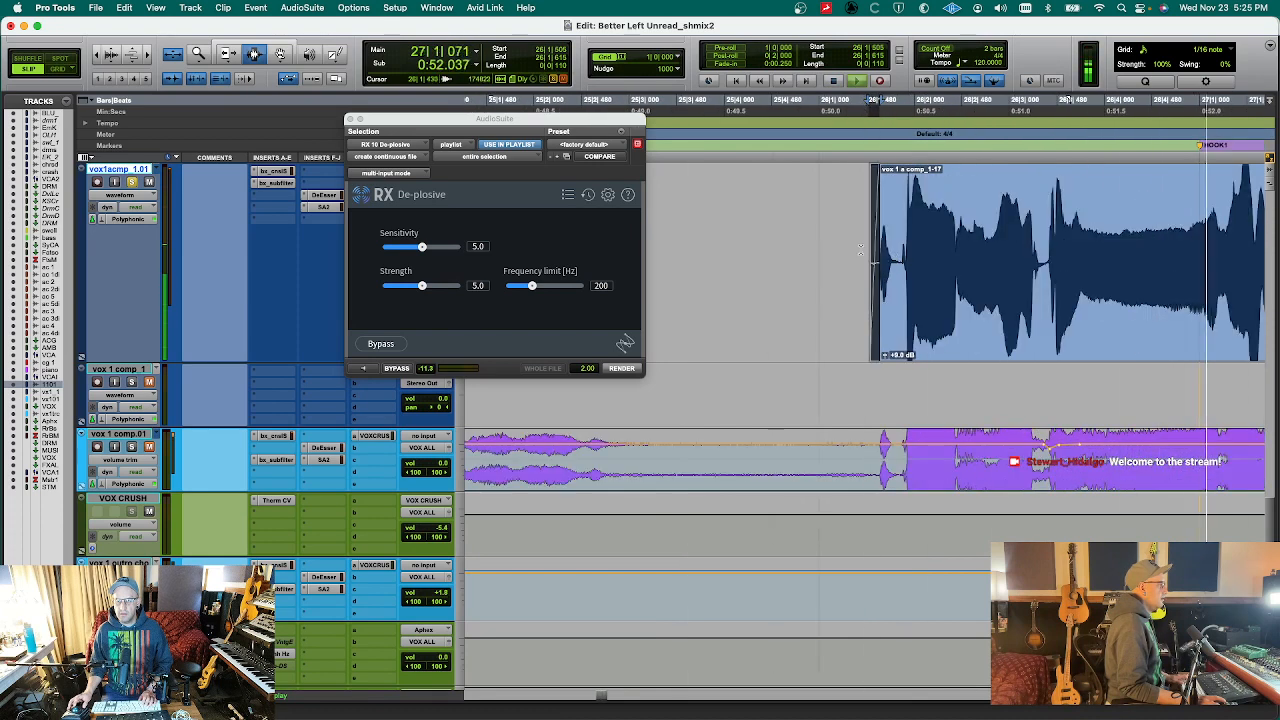
pyautogui.press('space')
pyautogui.press('space')
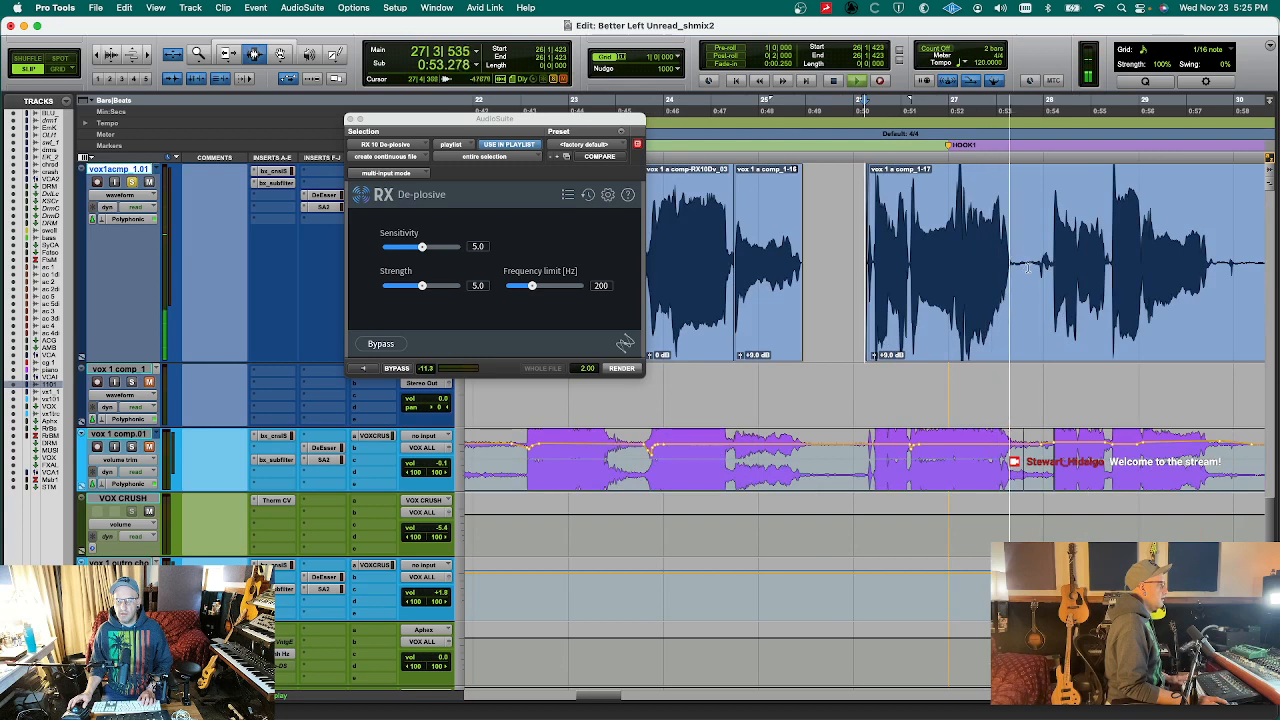
# - Delete the noise between the phrases from 27|3|680 to 28|1|375 and play across the gap
pyautogui.moveTo(1012, 268); pyautogui.dragTo(1052, 271)
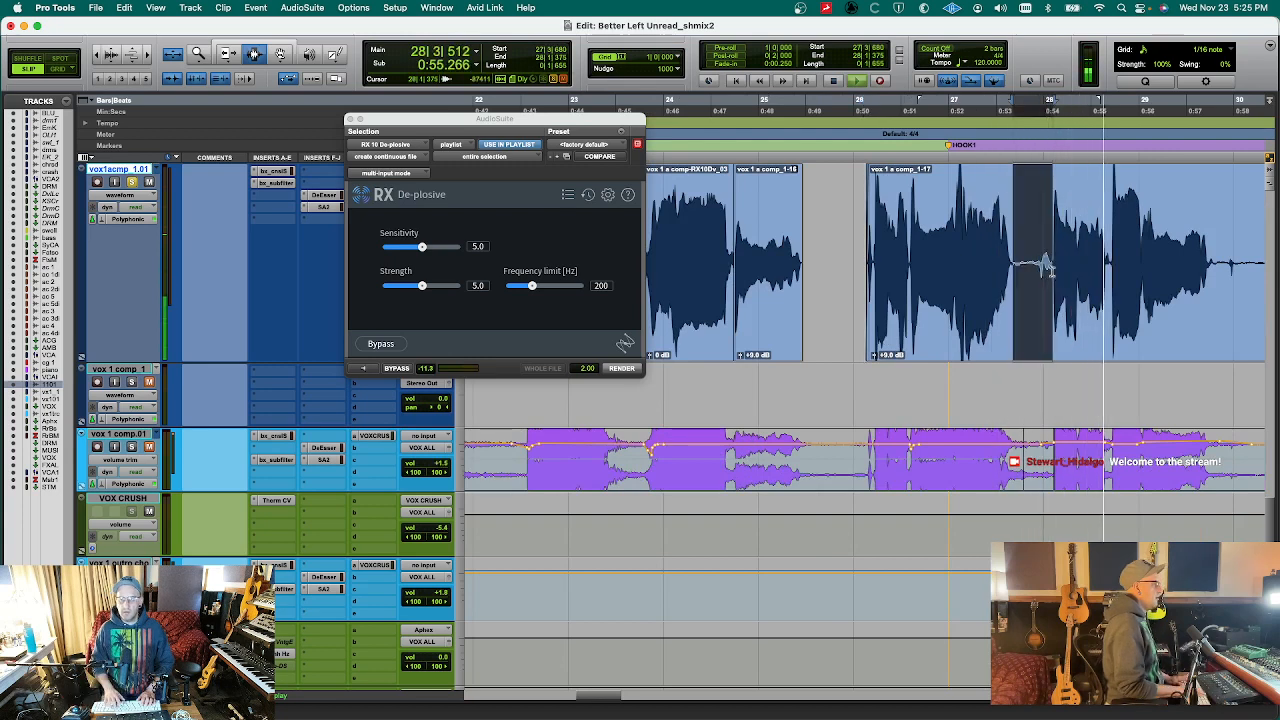
pyautogui.press('Delete')
pyautogui.press('space')
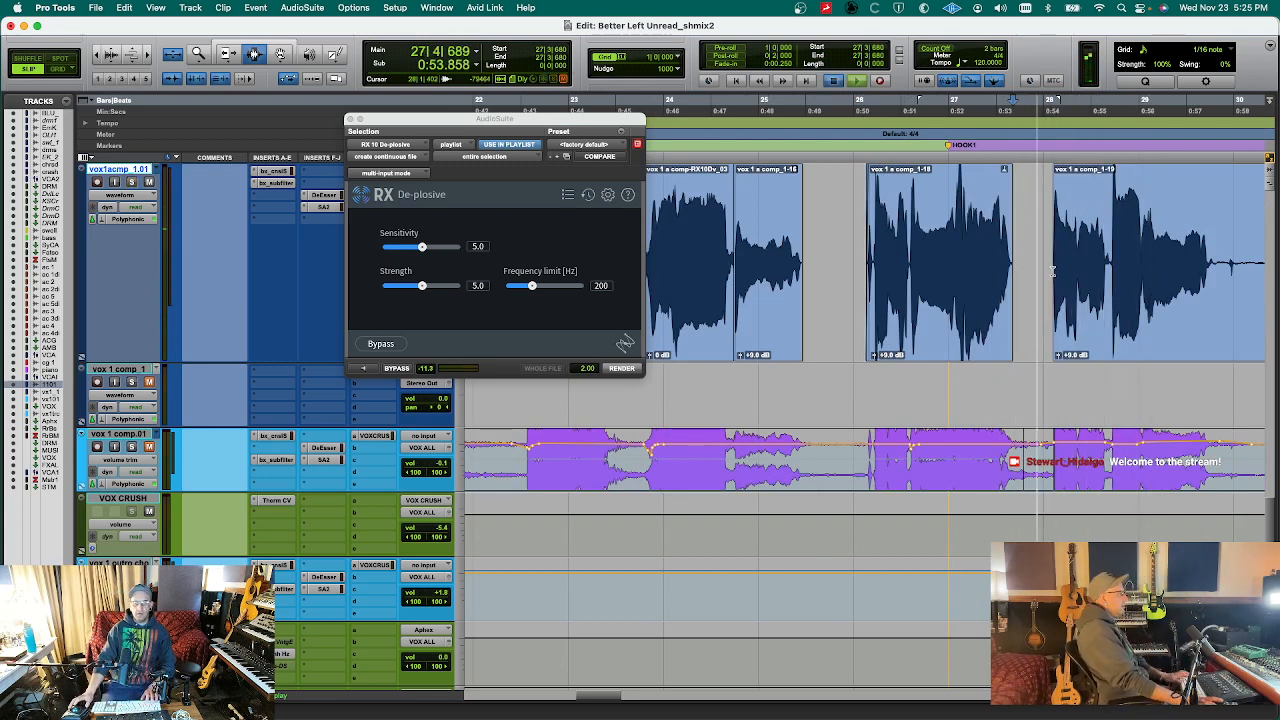
pyautogui.press('space')
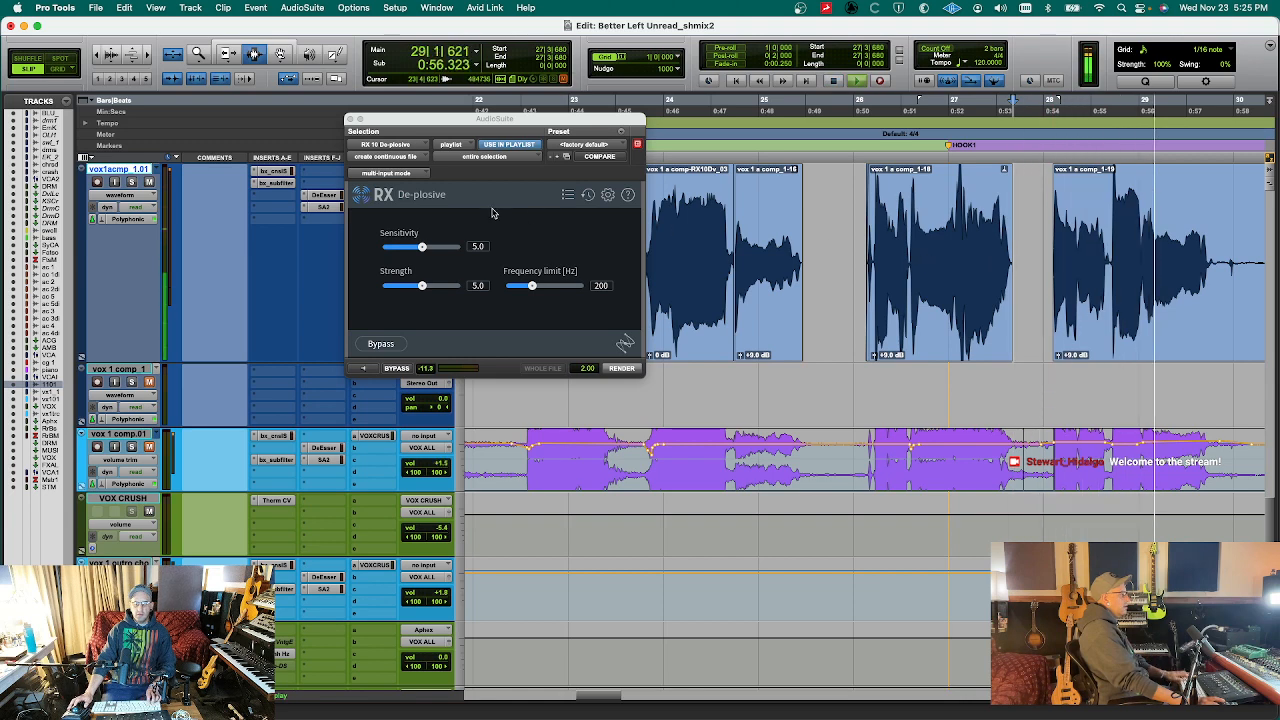
# - Close the De-plosive window and insert the Trim plug-in after SA2 on the lead vocal comp track
pyautogui.click(350, 119)
pyautogui.press('space')
pyautogui.click(330, 222)
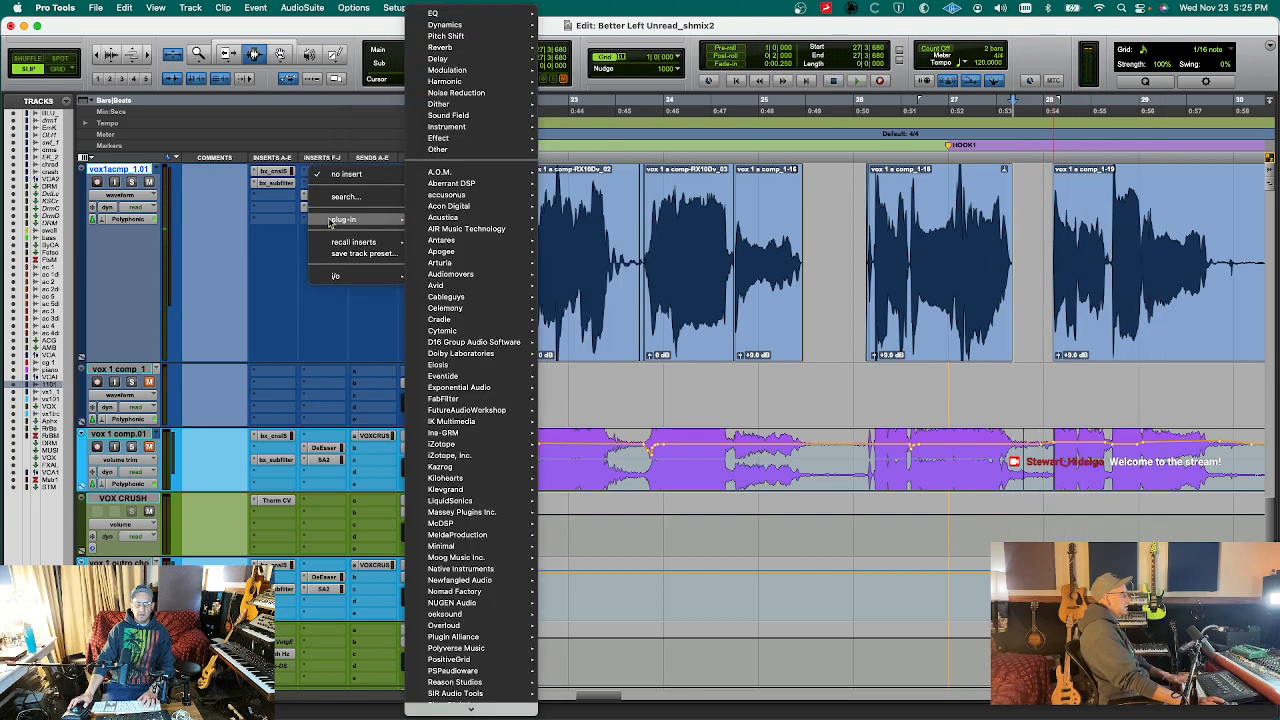
pyautogui.click(345, 196)
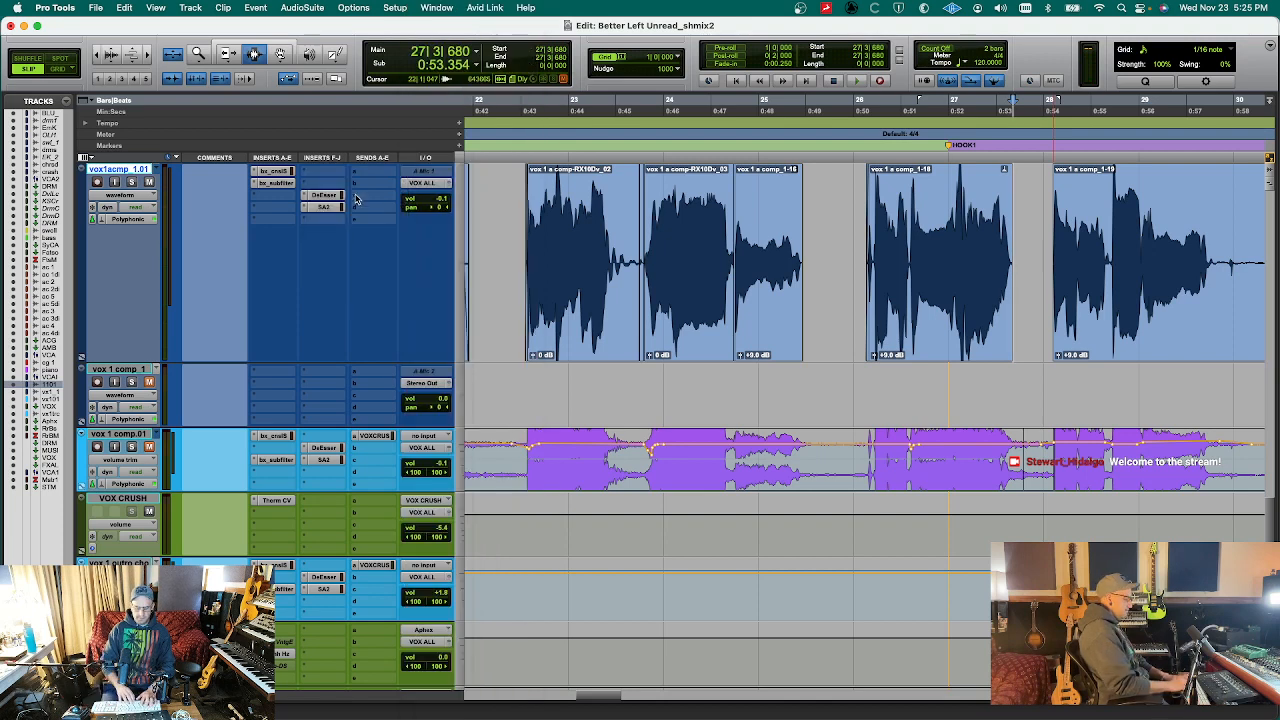
pyautogui.write('trim')
pyautogui.press('Return')
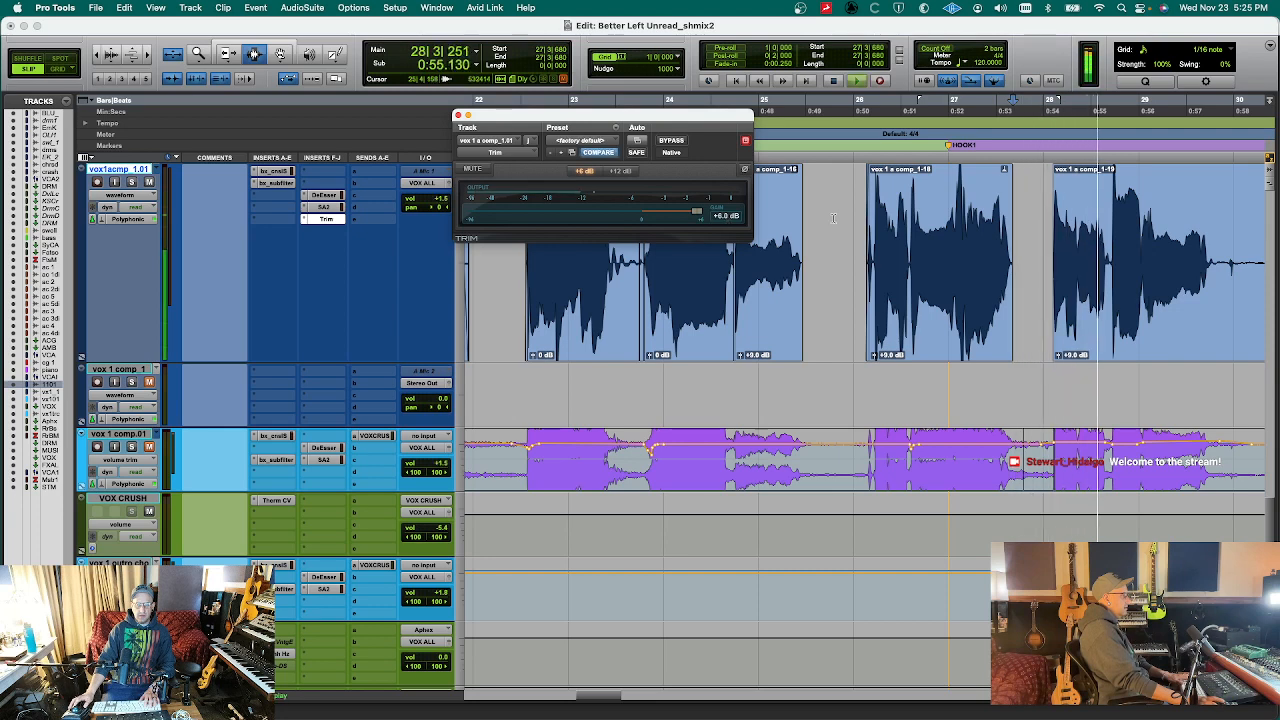
# - Switch Trim to the +12 dB range, set its gain to +12.0 dB and play the vocal
pyautogui.click(621, 171)
pyautogui.moveTo(669, 211); pyautogui.dragTo(727, 216)
pyautogui.press('space')
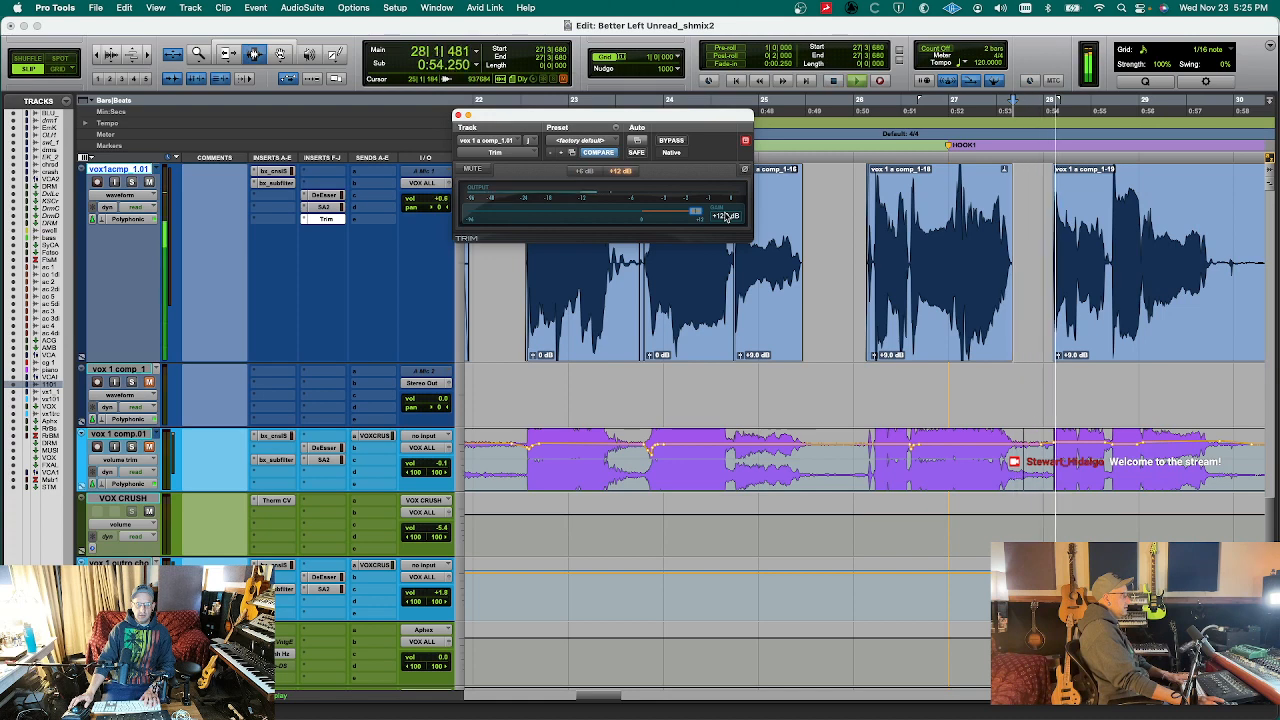
# - Delete the low-level noise between the lead vocal phrases around bar 30
pyautogui.press('r')
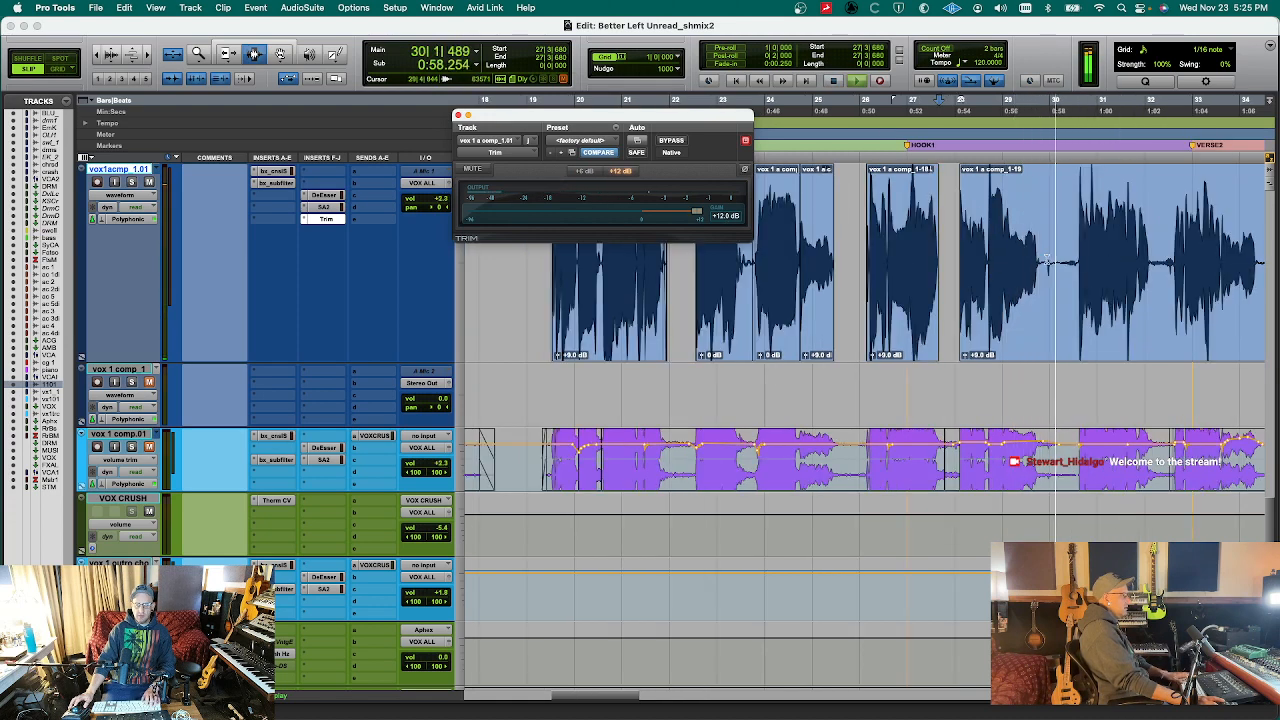
pyautogui.moveTo(1040, 265); pyautogui.dragTo(1076, 265)
pyautogui.press('Delete')
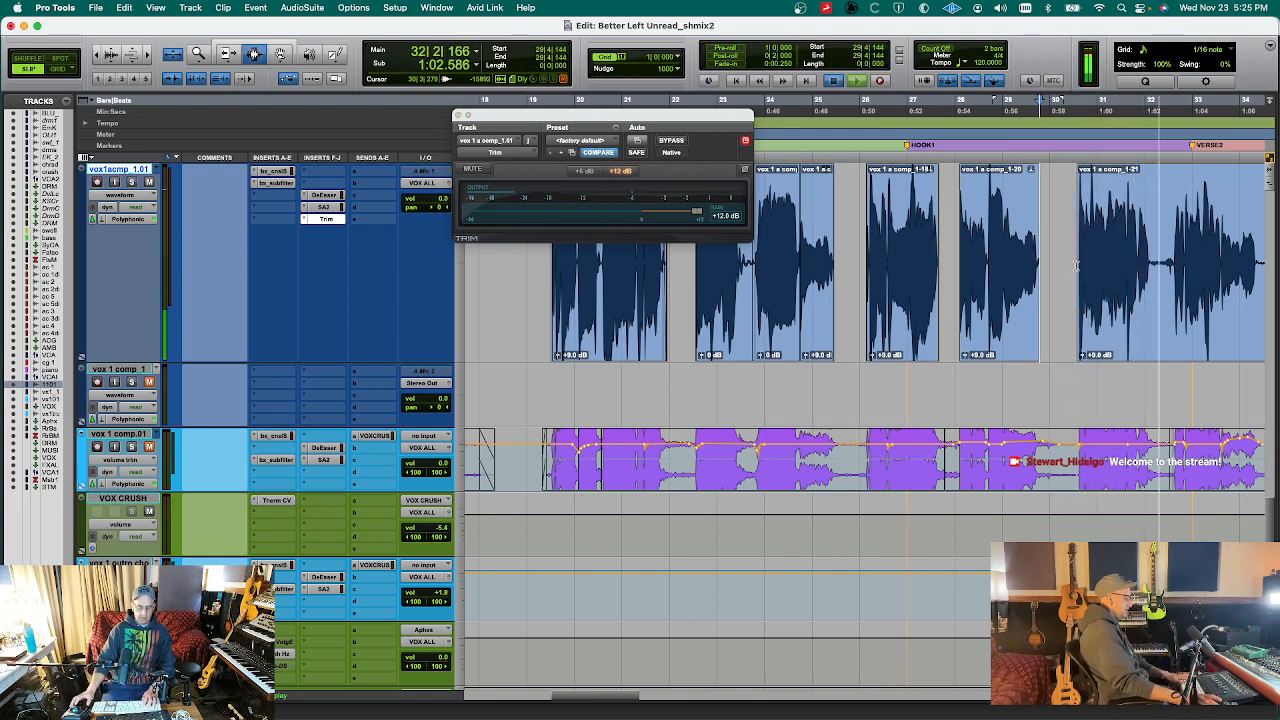
# - Delete the noise between the lead vocal phrases around bar 32 and fade out the end of the phrase before the gap
pyautogui.press('space')
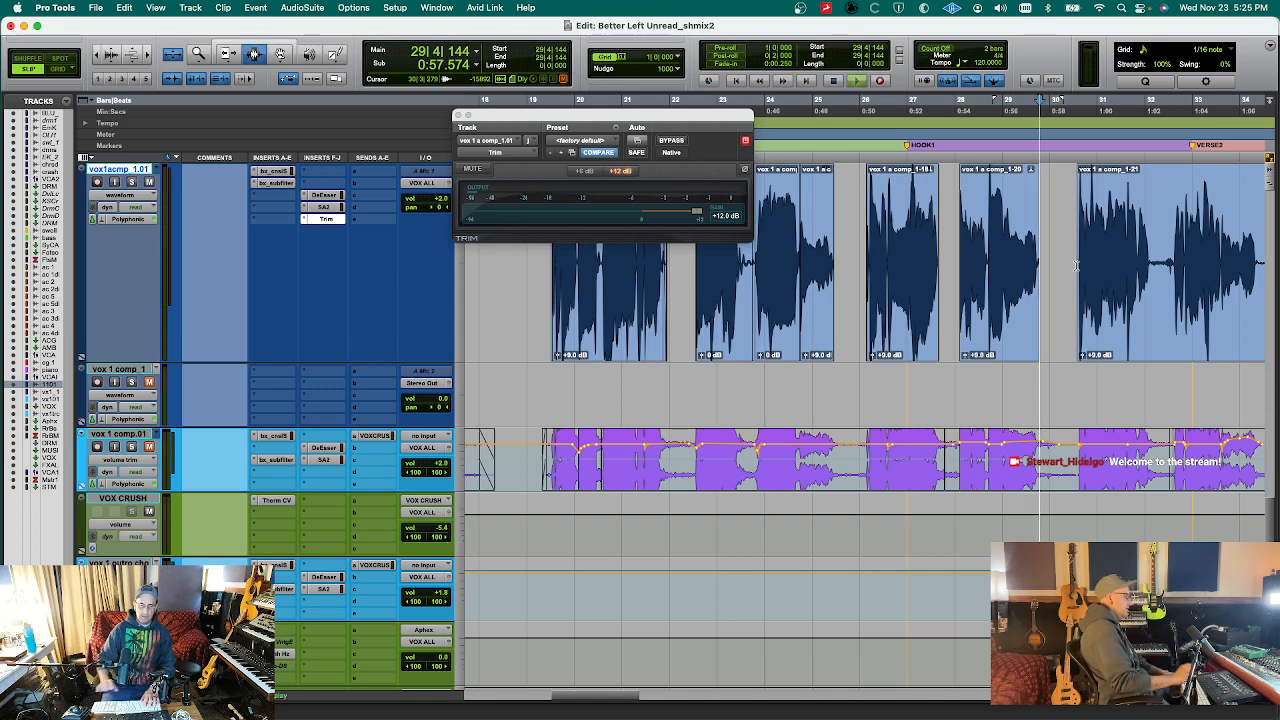
pyautogui.press('space')
pyautogui.press('super+w')
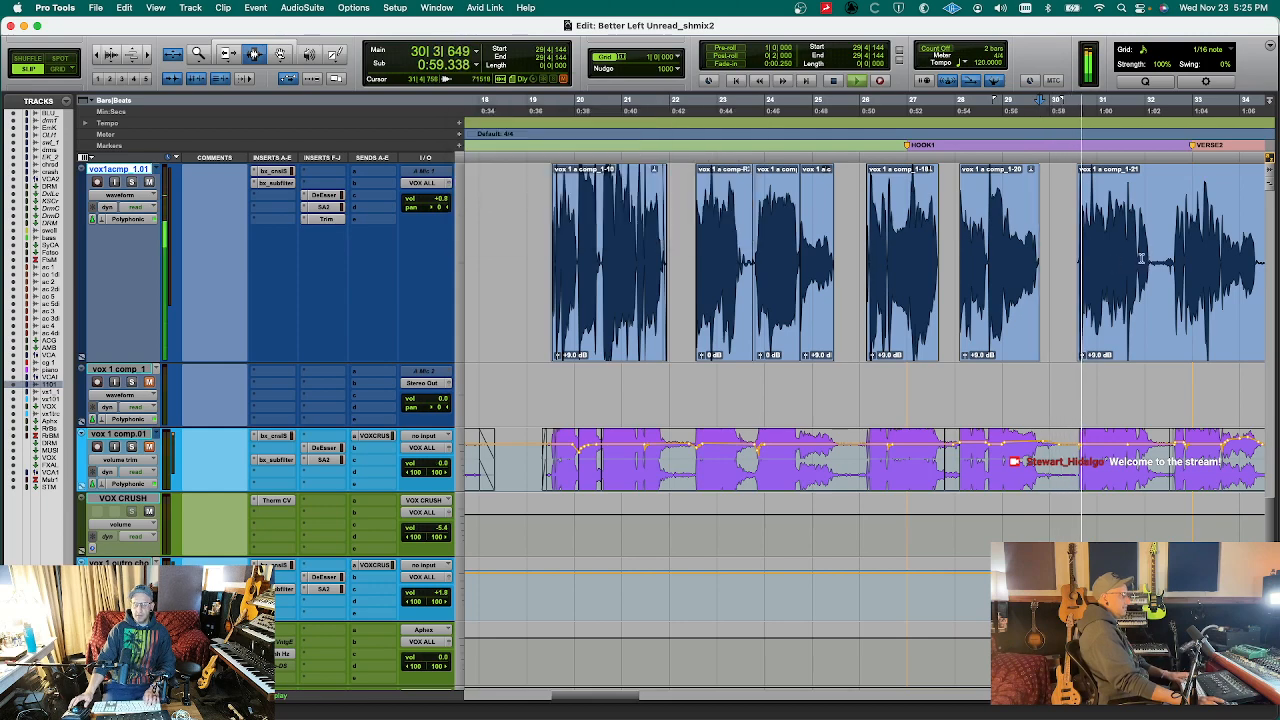
pyautogui.click(1143, 257)
pyautogui.press('t')
pyautogui.press('t')
pyautogui.press('t')
pyautogui.moveTo(932, 257); pyautogui.dragTo(1113, 265)
pyautogui.press('Delete')
pyautogui.press('r')
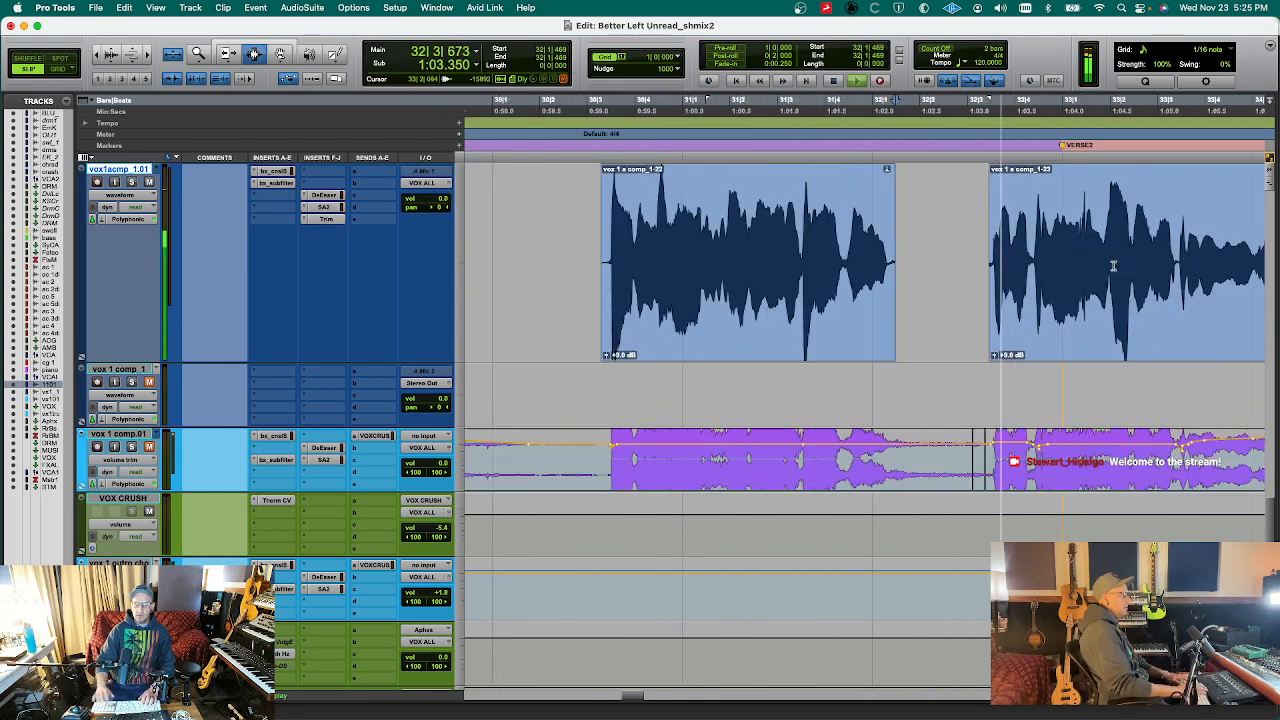
pyautogui.moveTo(915, 251); pyautogui.dragTo(891, 251)
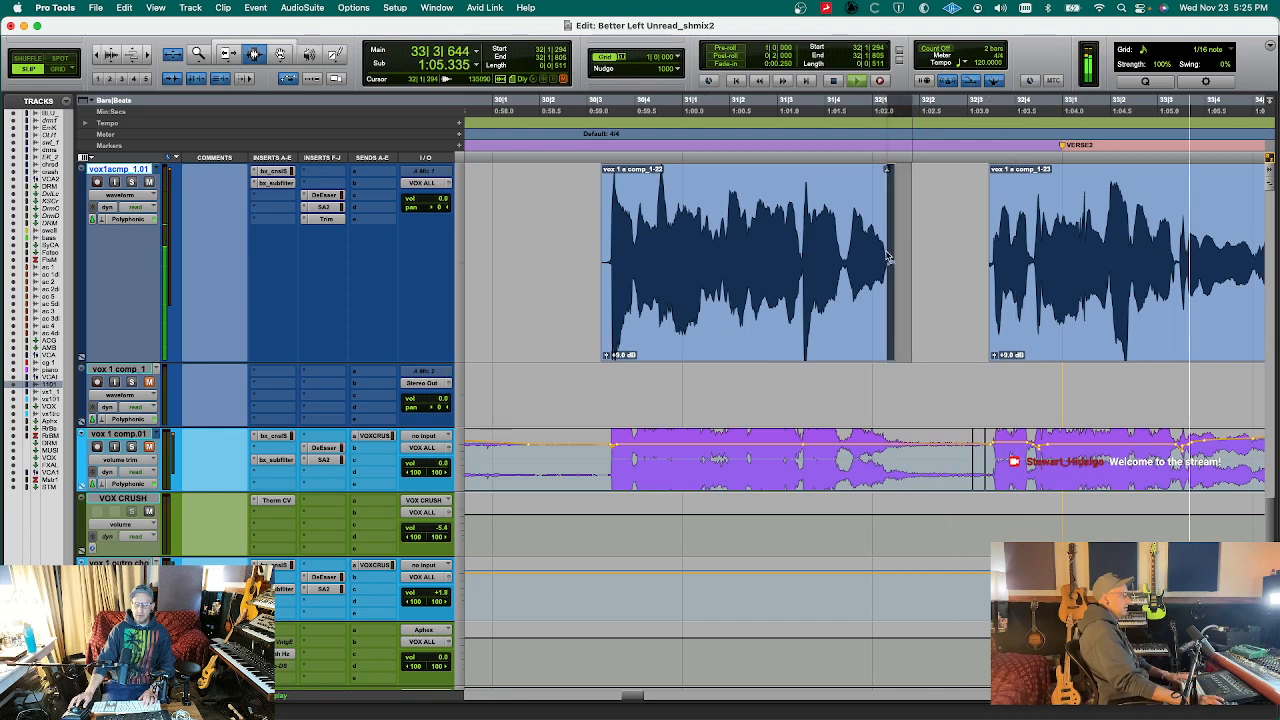
# - Add a second Trim after the first on the lead vocal comp track, set its gain to +6.0 dB and play the vocal
pyautogui.click(336, 222)
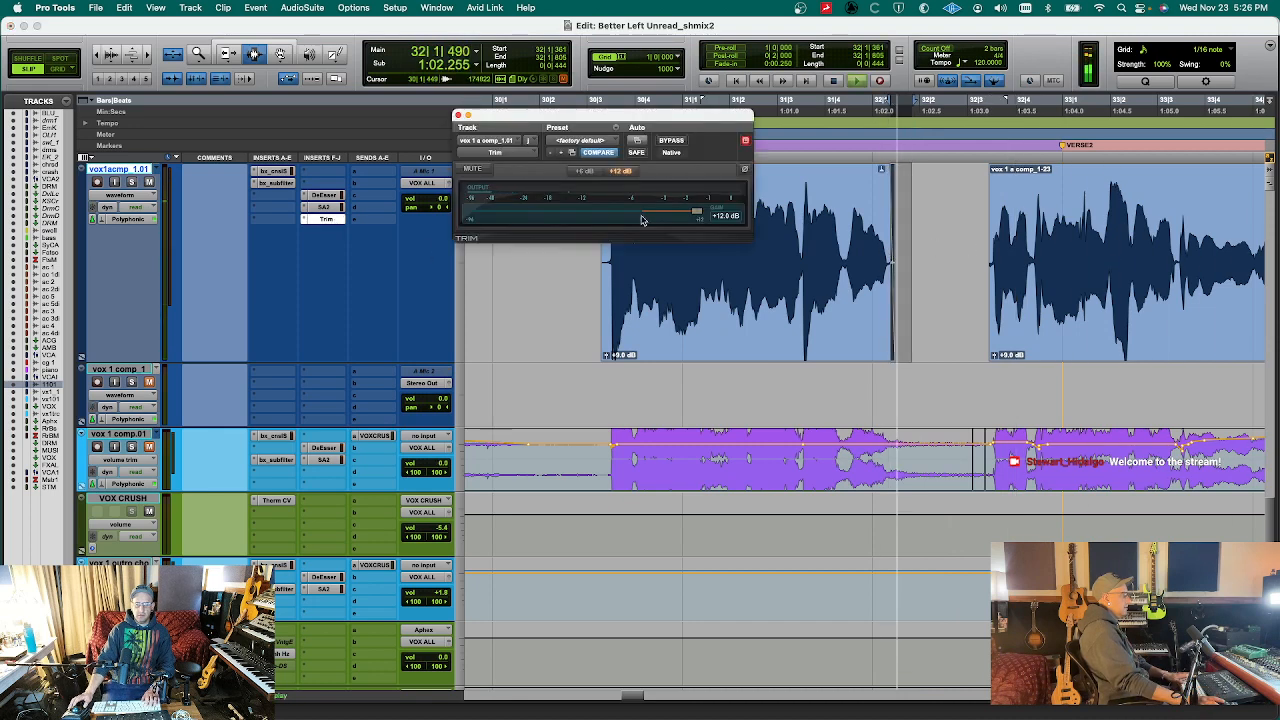
pyautogui.moveTo(315, 197)
pyautogui.mouseDown()
pyautogui.moveTo(320, 184)
pyautogui.moveTo(323, 221)
pyautogui.mouseUp()
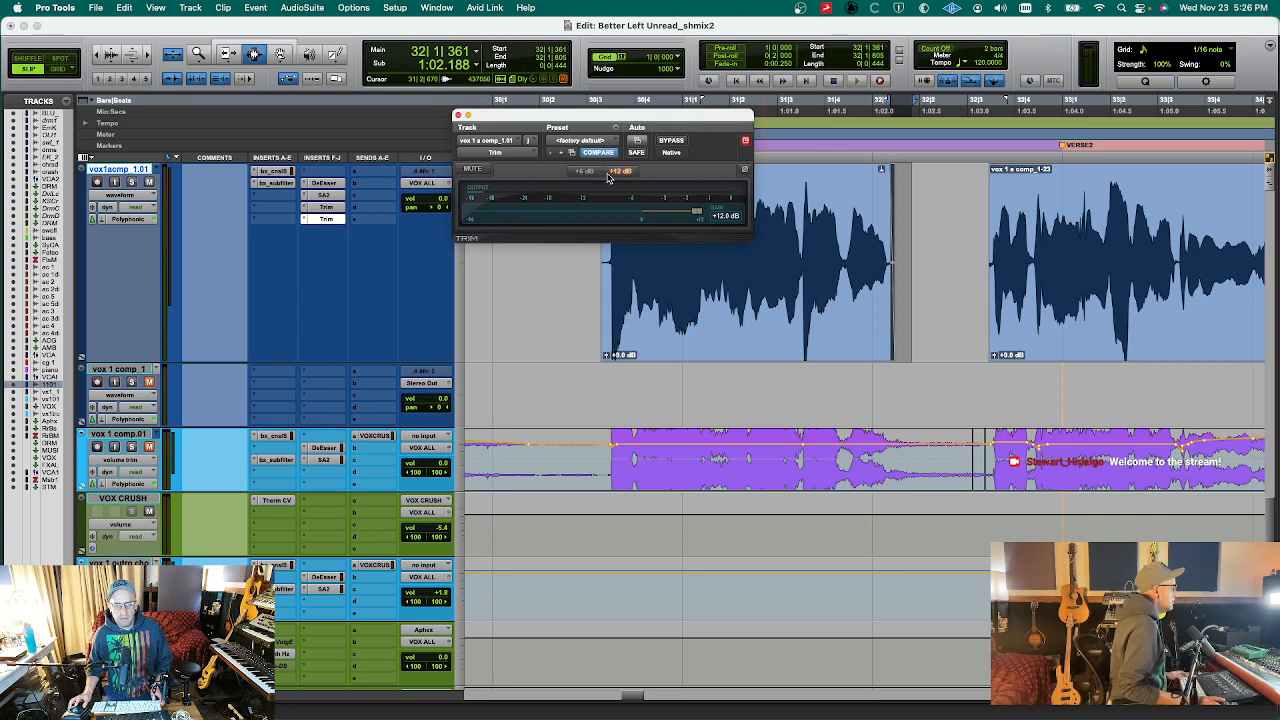
pyautogui.press('space')
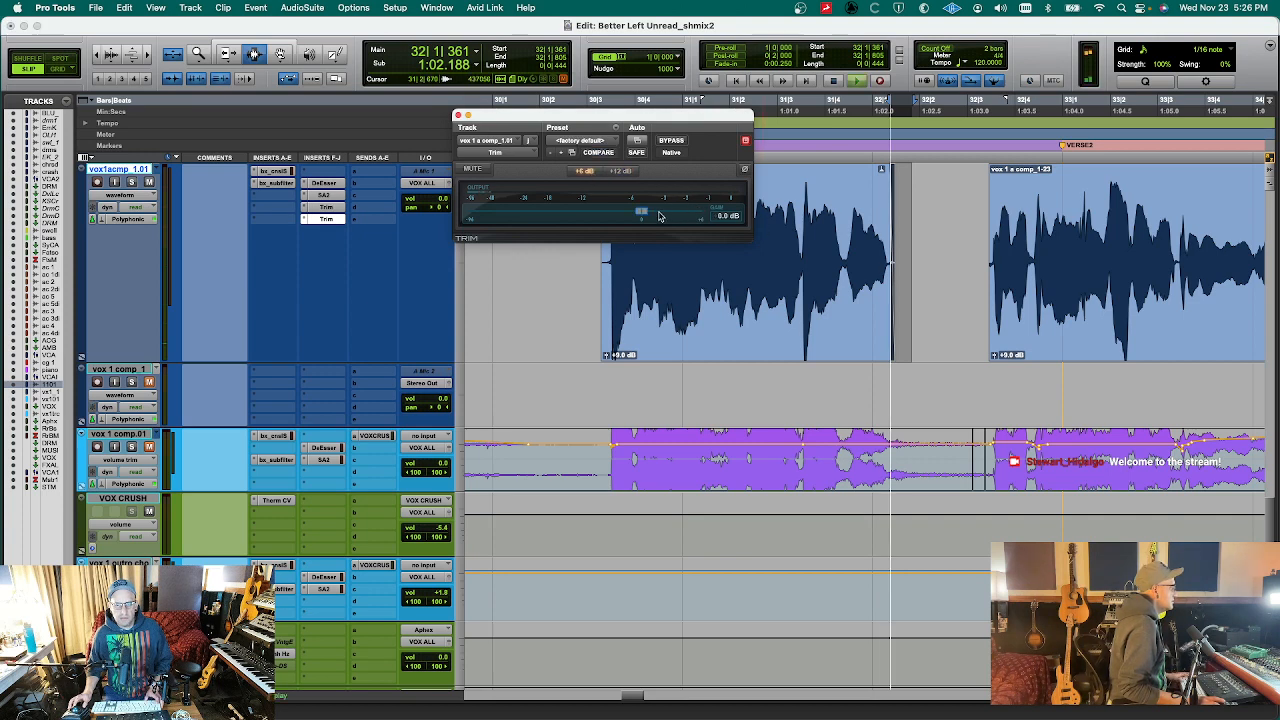
pyautogui.moveTo(643, 213); pyautogui.dragTo(701, 214)
pyautogui.click(825, 230)
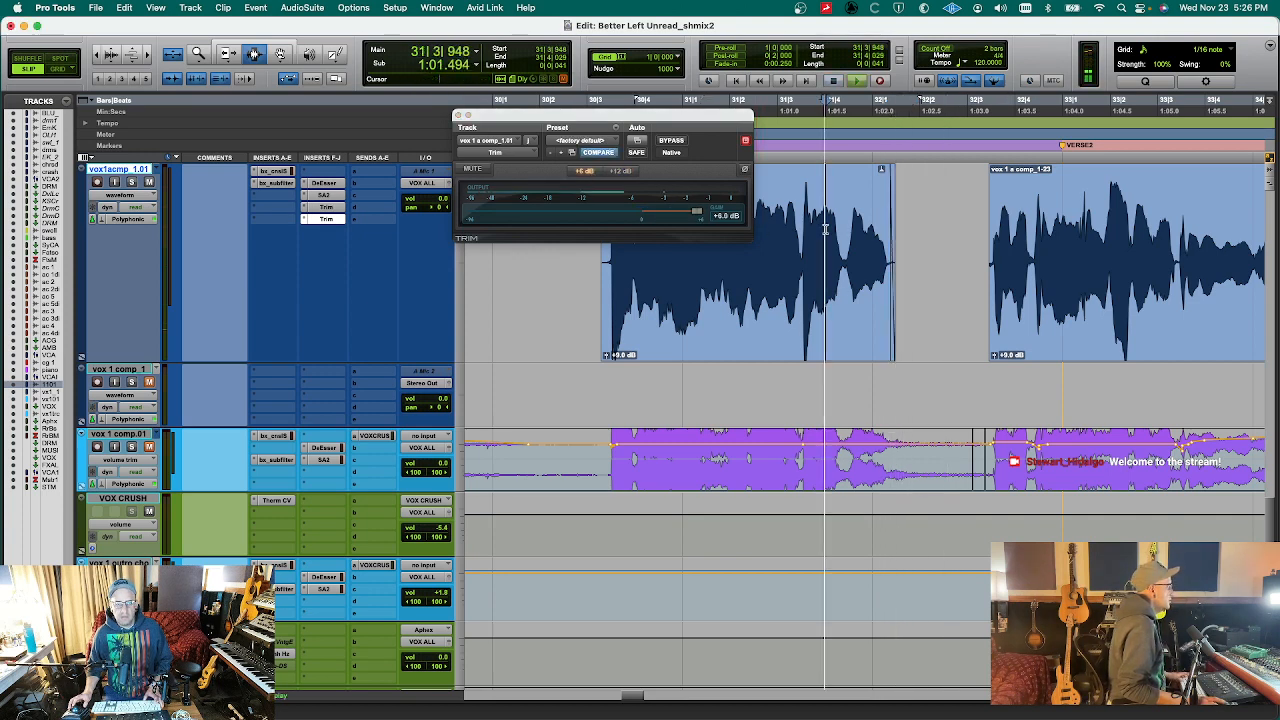
pyautogui.press('space')
pyautogui.press('space')
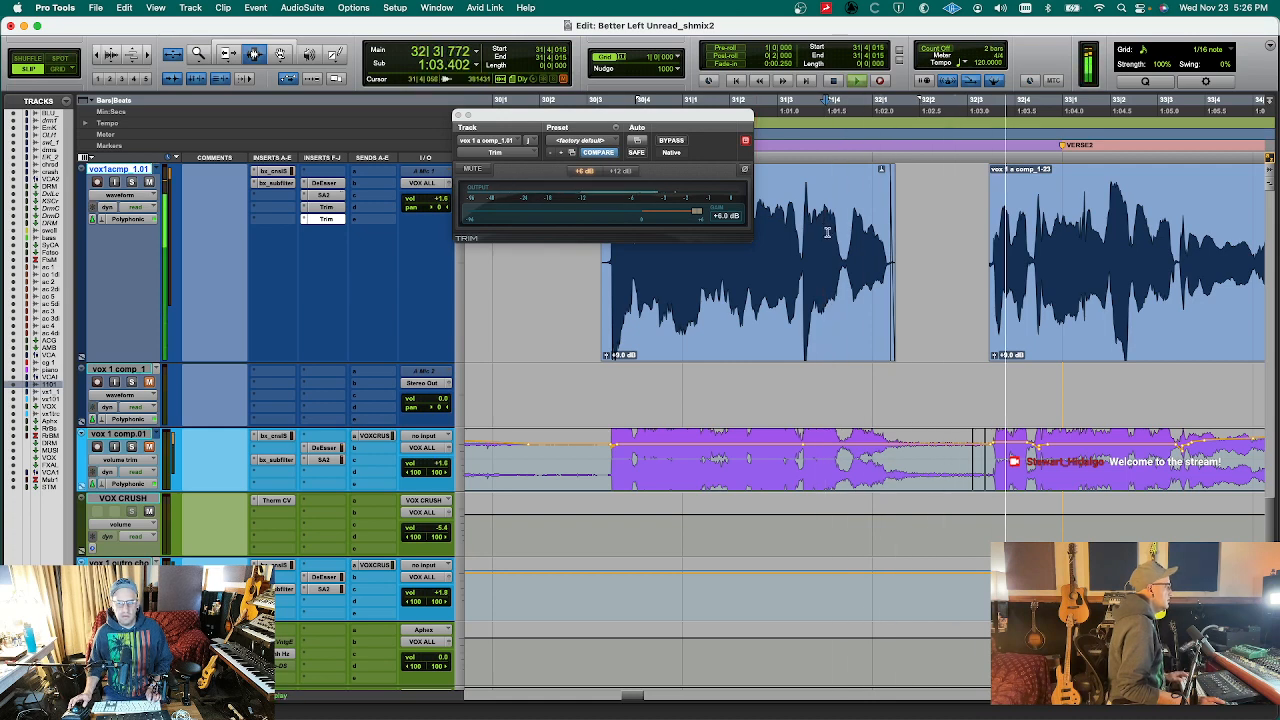
# - Move both Trim plug-ins ahead of the DeEsser on the lead vocal comp track and play the phrase starting near 32|3|447
pyautogui.press('super+w')
pyautogui.click(990, 243)
pyautogui.press('t')
pyautogui.press('t')
pyautogui.press('t')
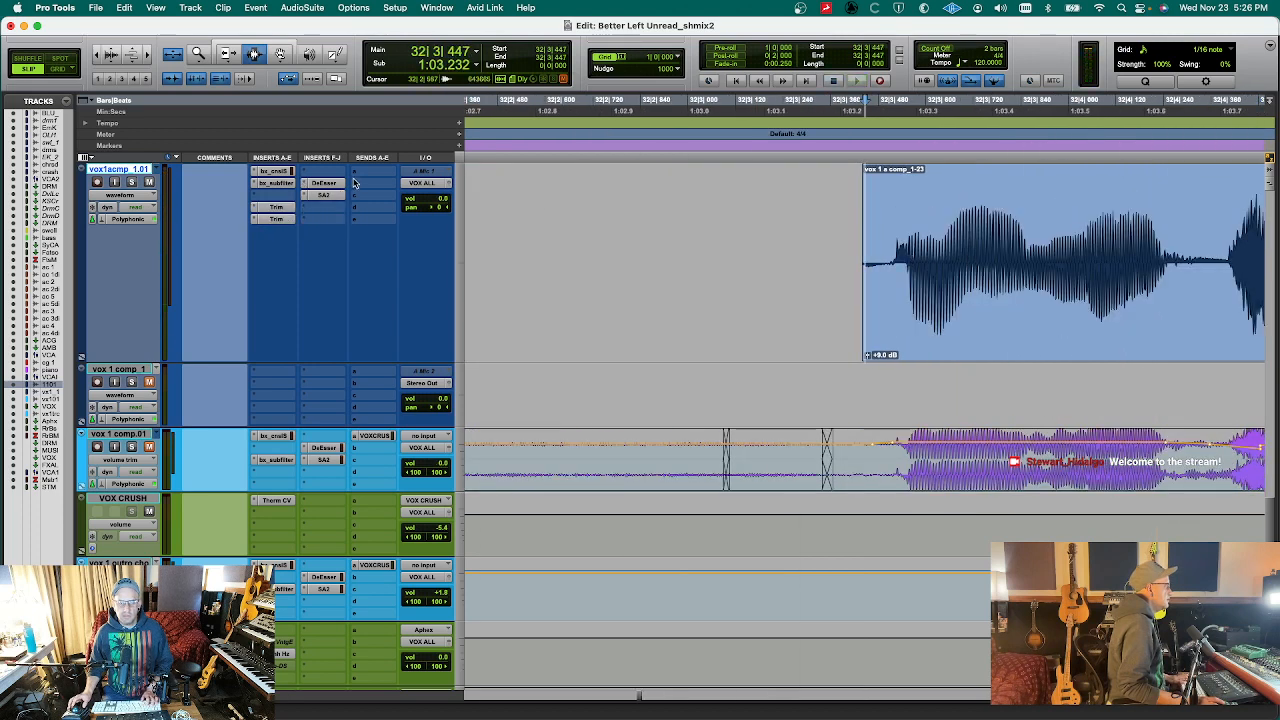
pyautogui.press('space')
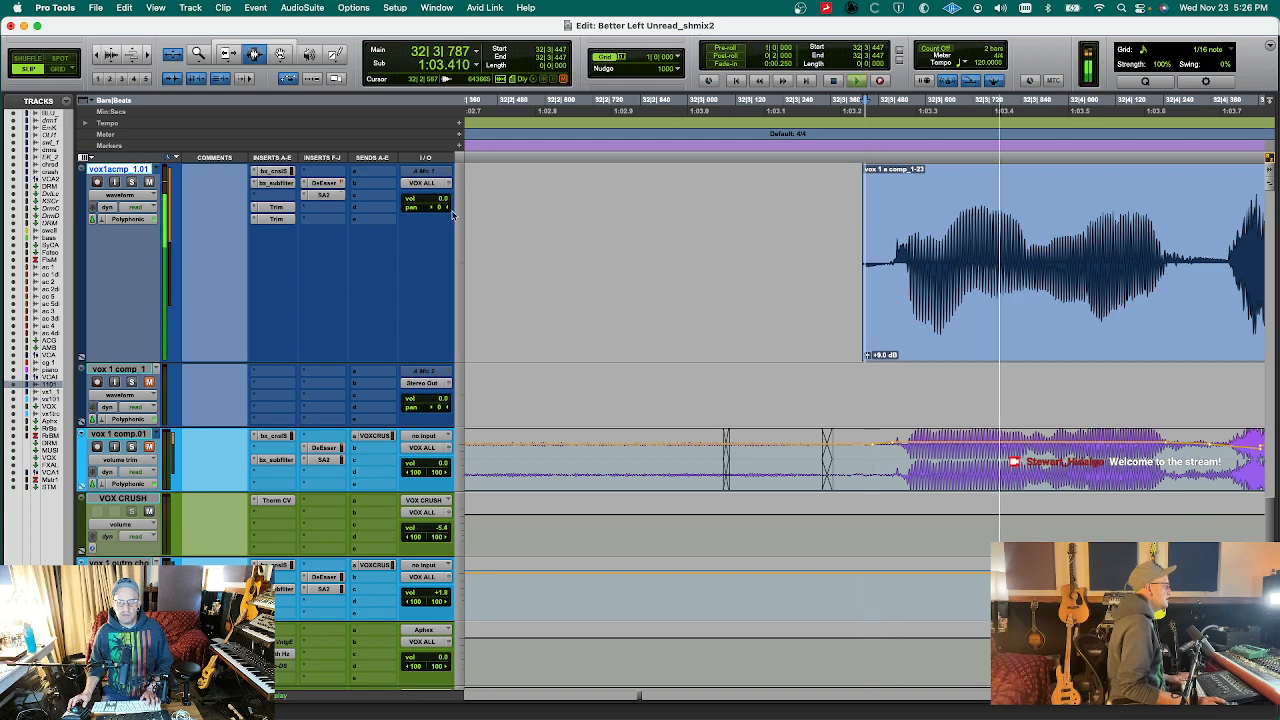
pyautogui.press('r')
pyautogui.press('r')
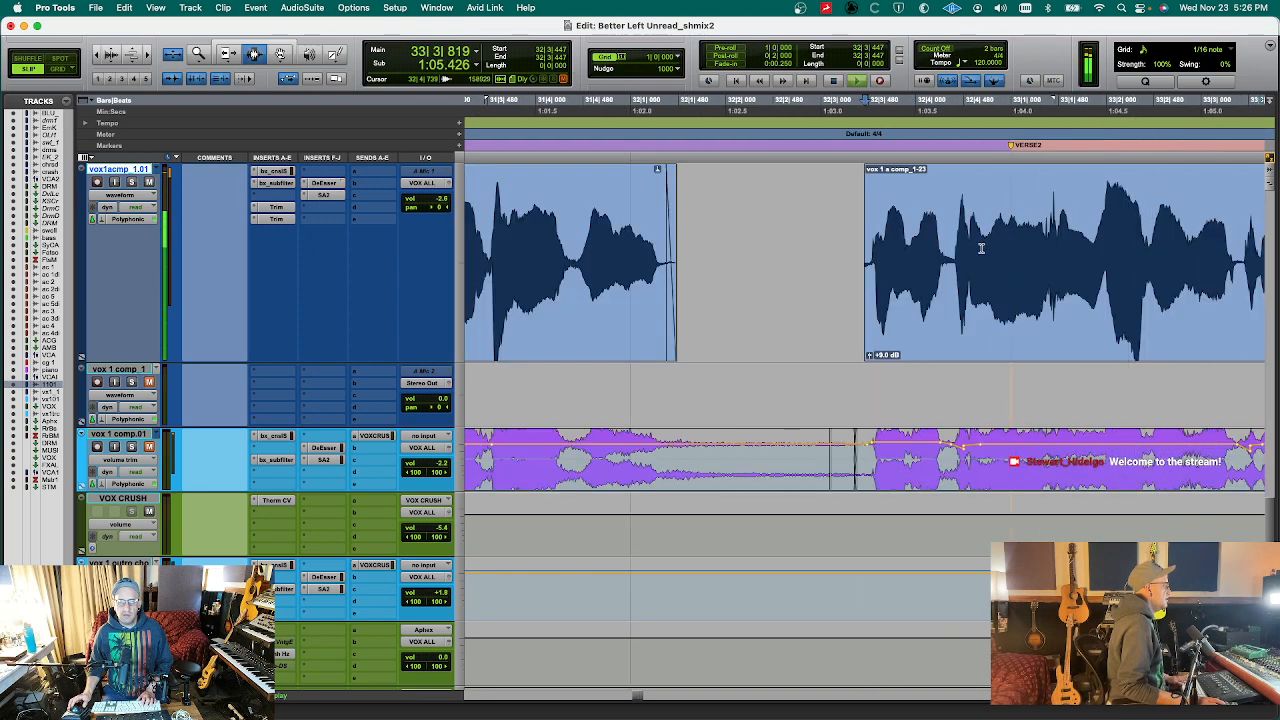
# - Raise the DeEsser threshold on the lead vocal comp track and play the phrase before VERSE2
pyautogui.click(323, 183)
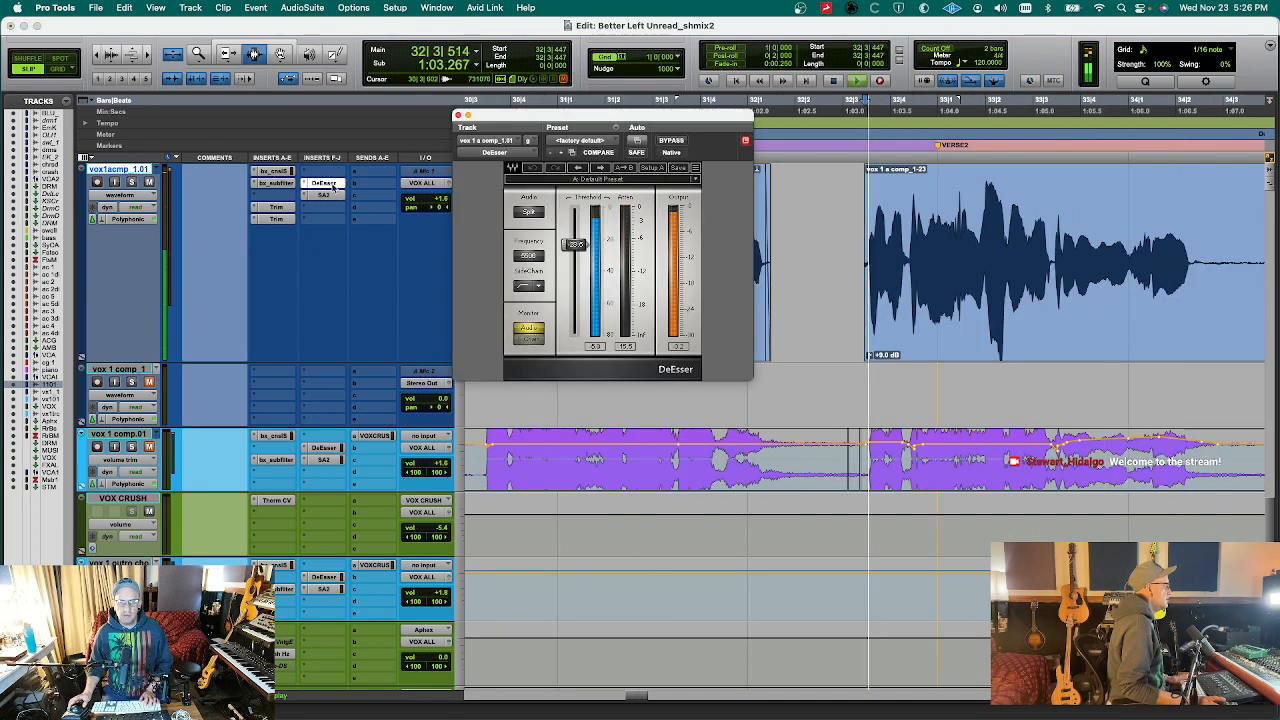
pyautogui.moveTo(579, 244); pyautogui.dragTo(577, 228)
pyautogui.press('space')
pyautogui.press('space')
pyautogui.press('space')
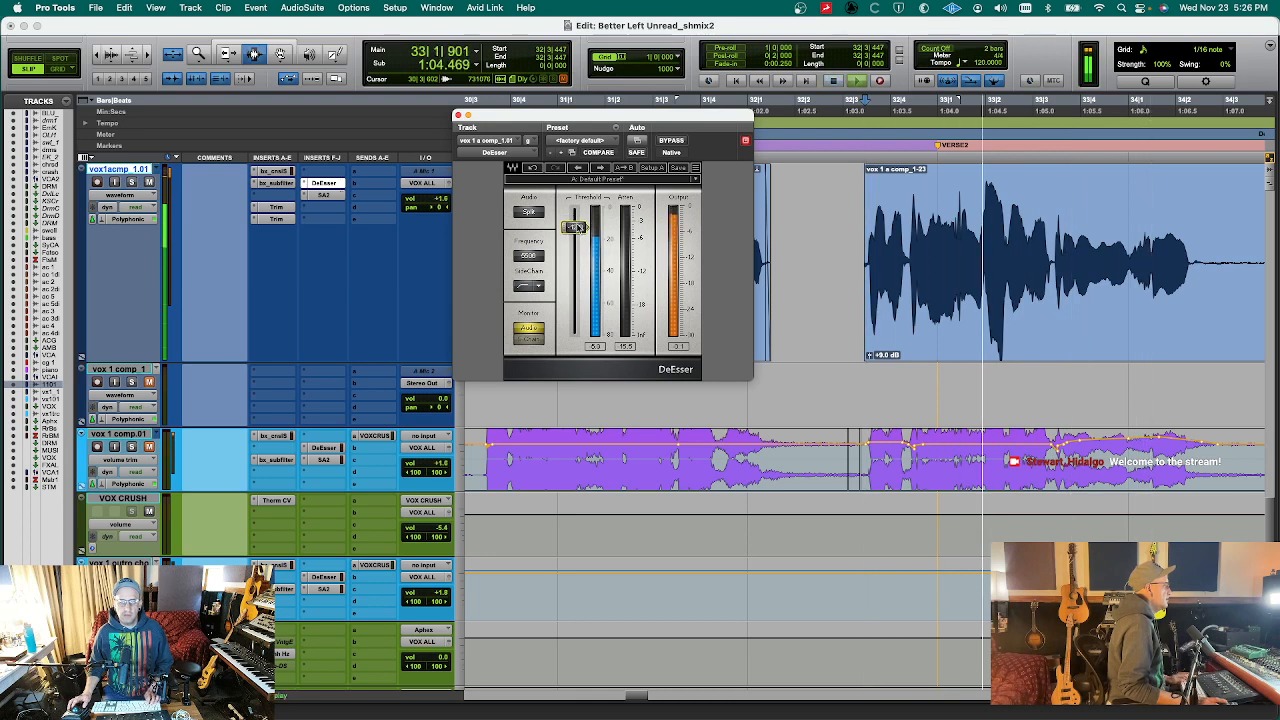
# - Close the DeEsser and add a short fade-in at the start of the lead vocal phrase near 32|3|432
pyautogui.press('super+w')
pyautogui.click(874, 246)
pyautogui.press('t')
pyautogui.press('t')
pyautogui.press('t')
pyautogui.press('t')
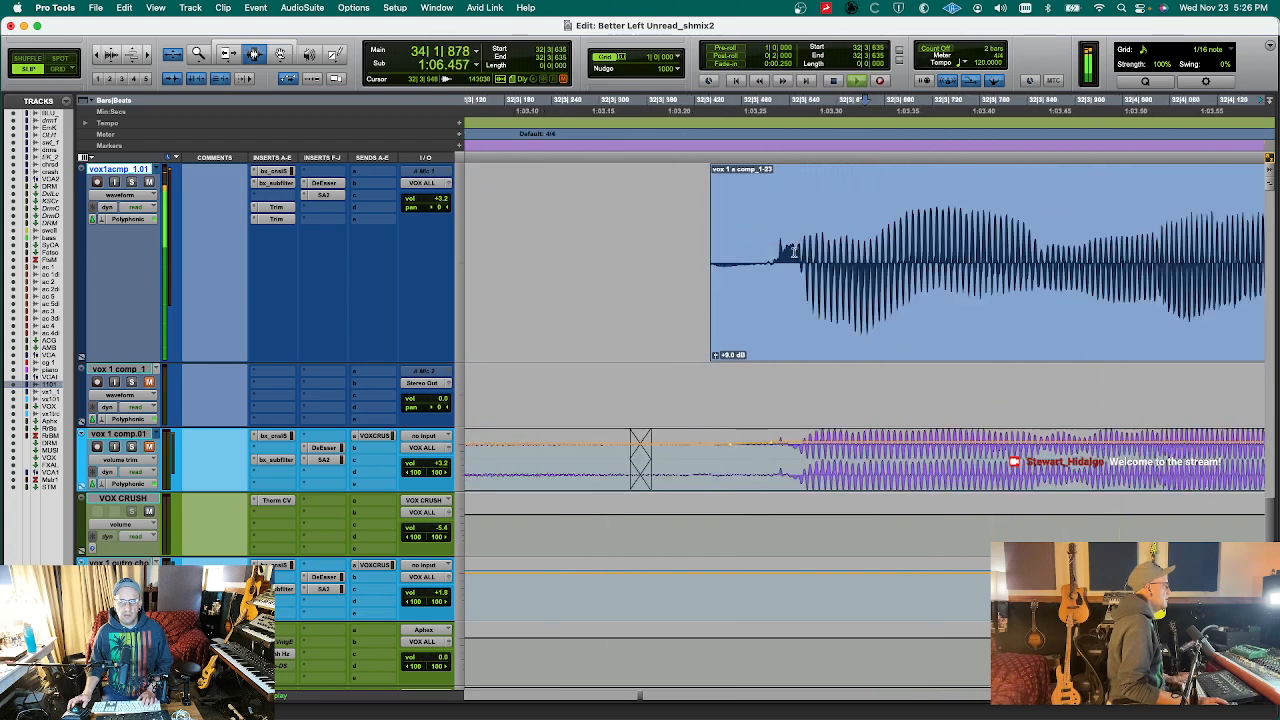
# - Delete the low-level noise between the lead vocal phrases in bars 34 and 35
pyautogui.press('r')
pyautogui.press('r')
pyautogui.press('r')
pyautogui.press('r')
pyautogui.press('r')
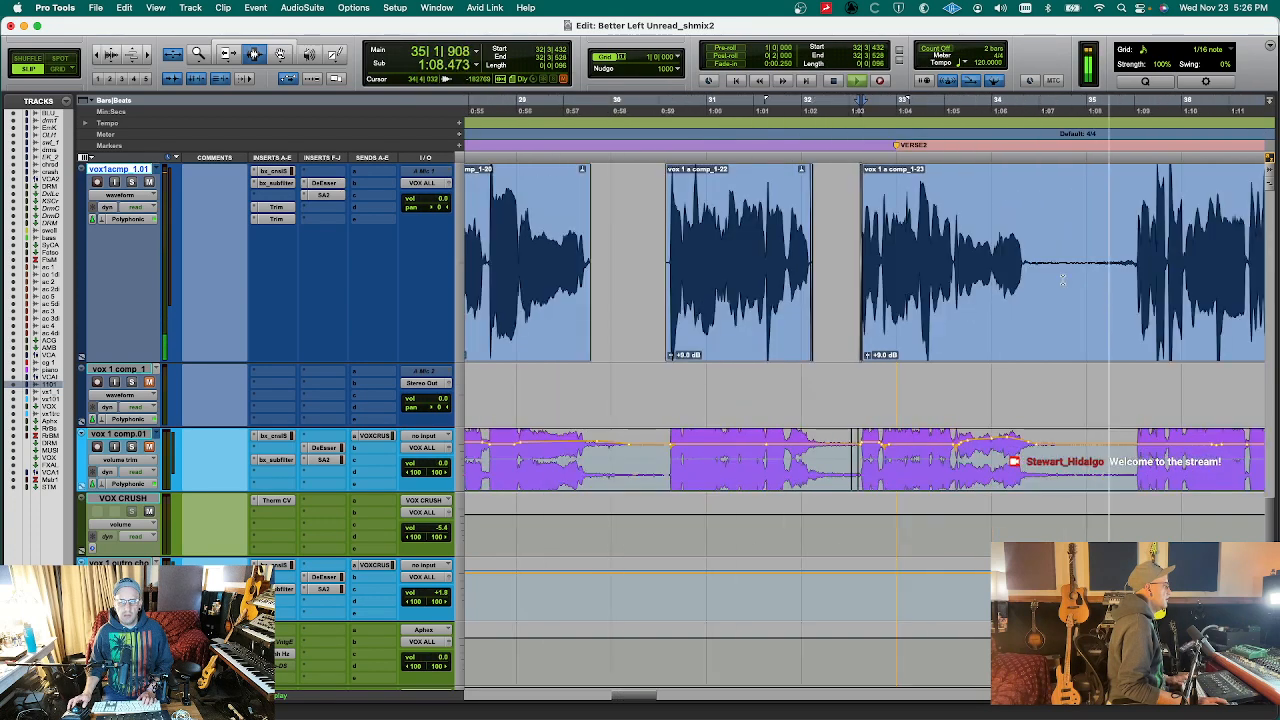
pyautogui.moveTo(1030, 264); pyautogui.dragTo(1136, 264)
pyautogui.press('Delete')
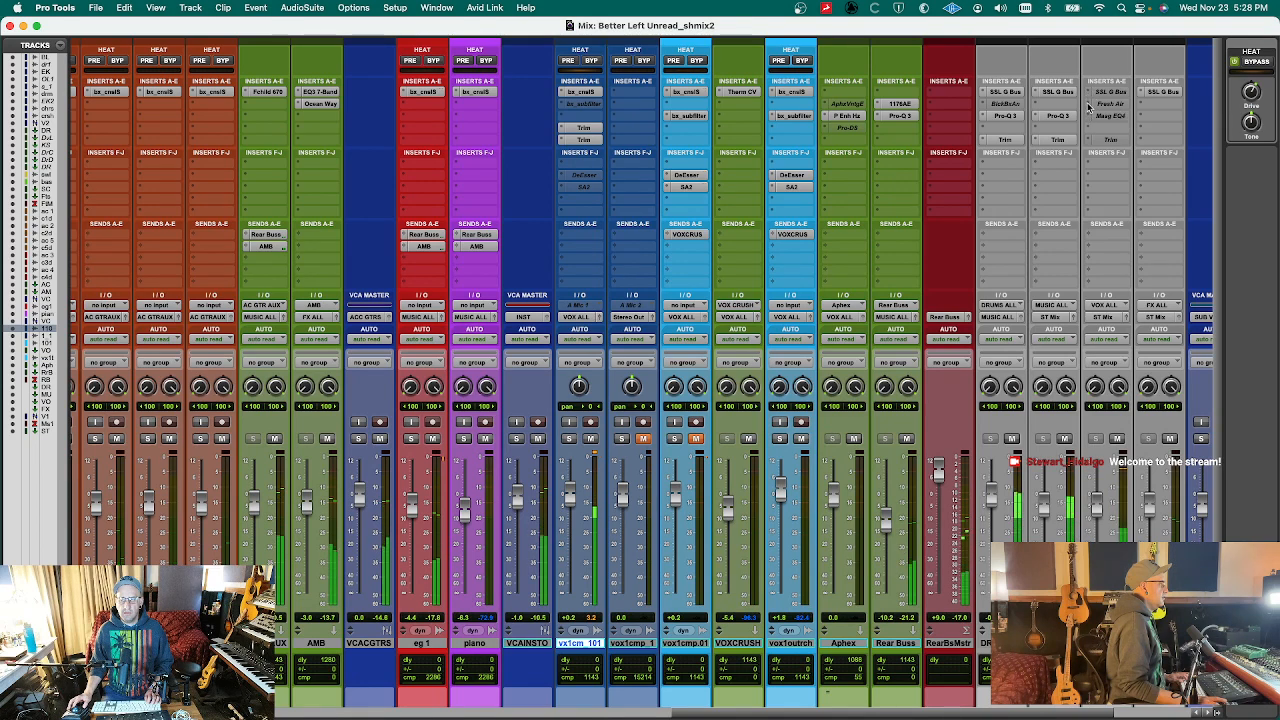
# - Try Ozone 9 Vintage Tape in the second insert slot of the VOX ALL bus
pyautogui.click(1088, 108)
pyautogui.moveTo(1140, 104)
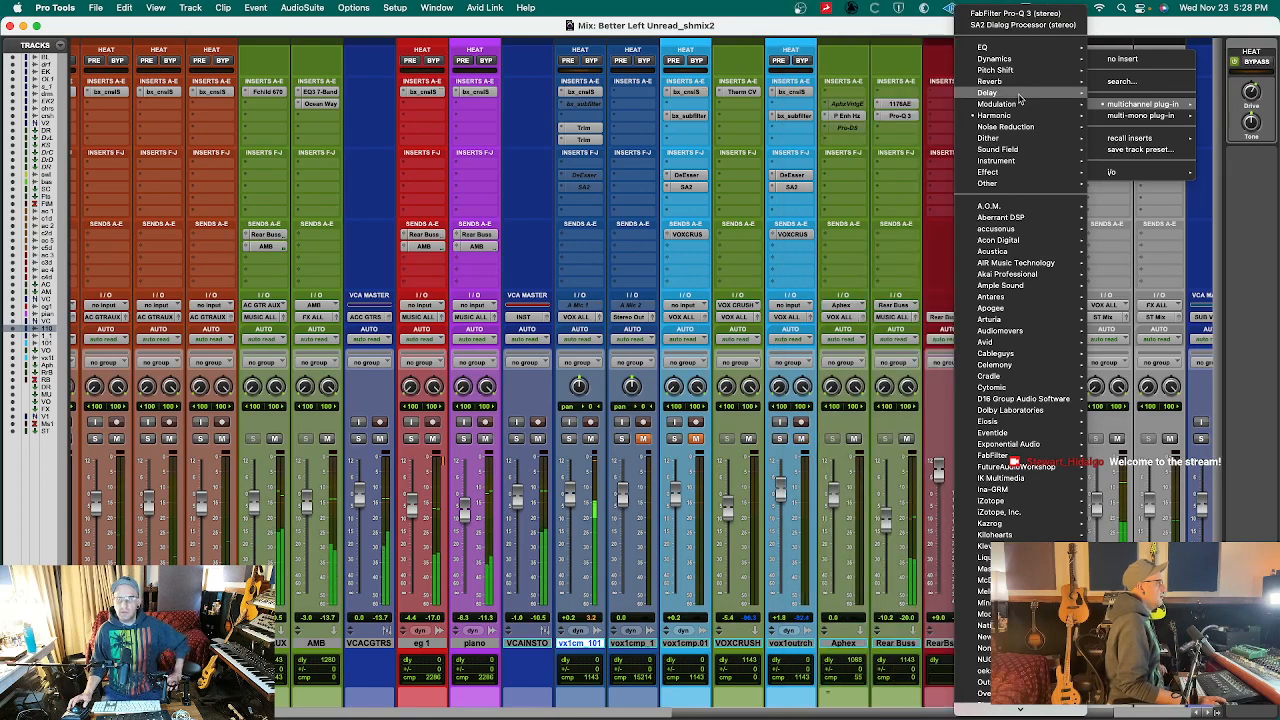
pyautogui.moveTo(1010, 60)
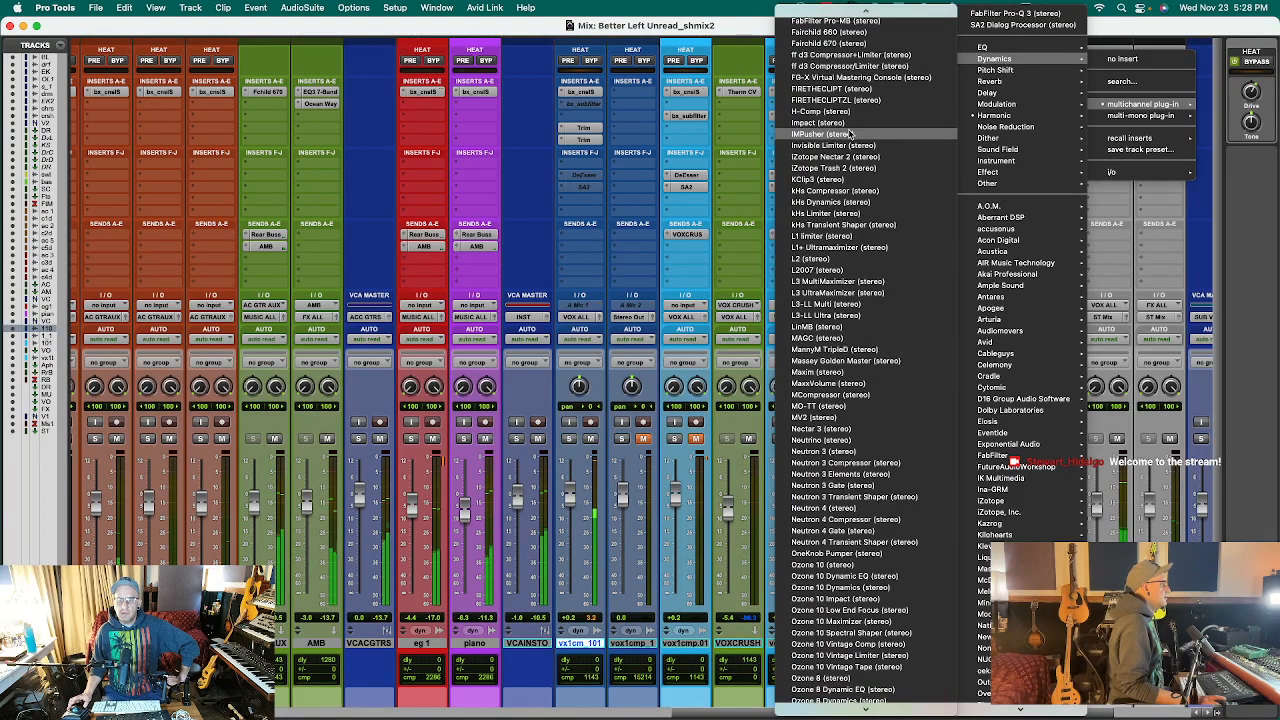
pyautogui.scroll(-10, 855, 325)
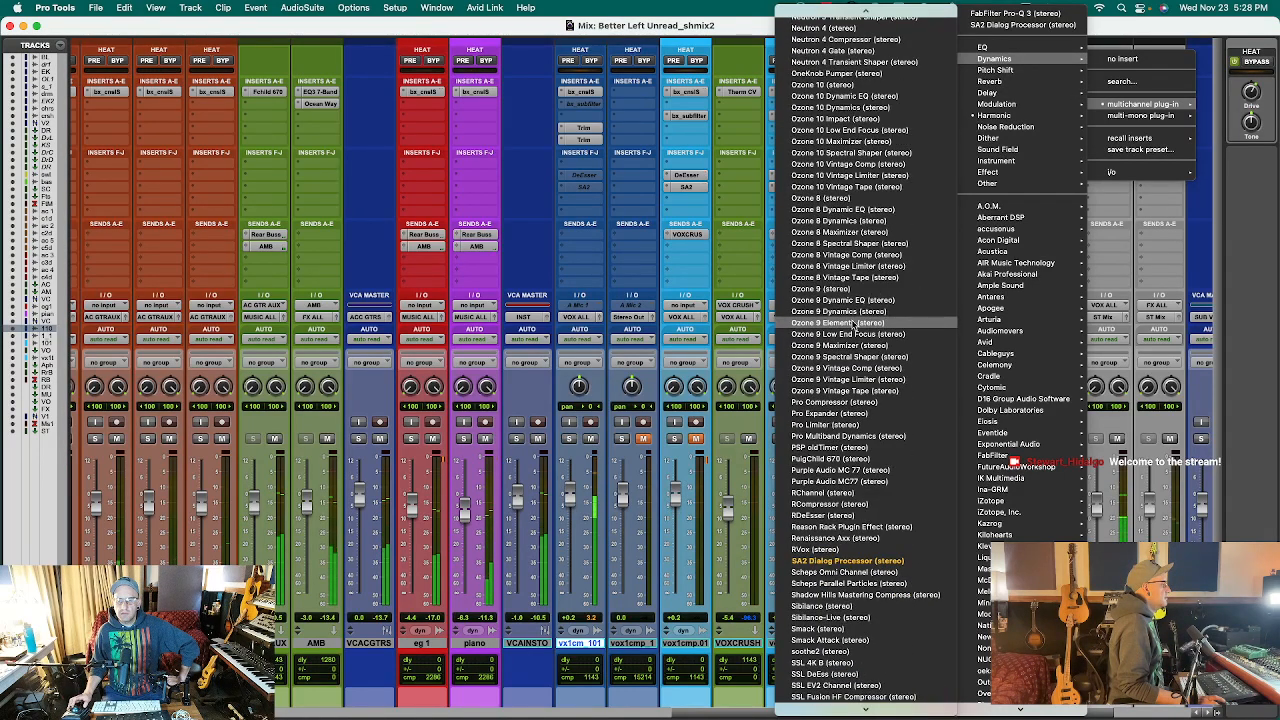
pyautogui.click(846, 395)
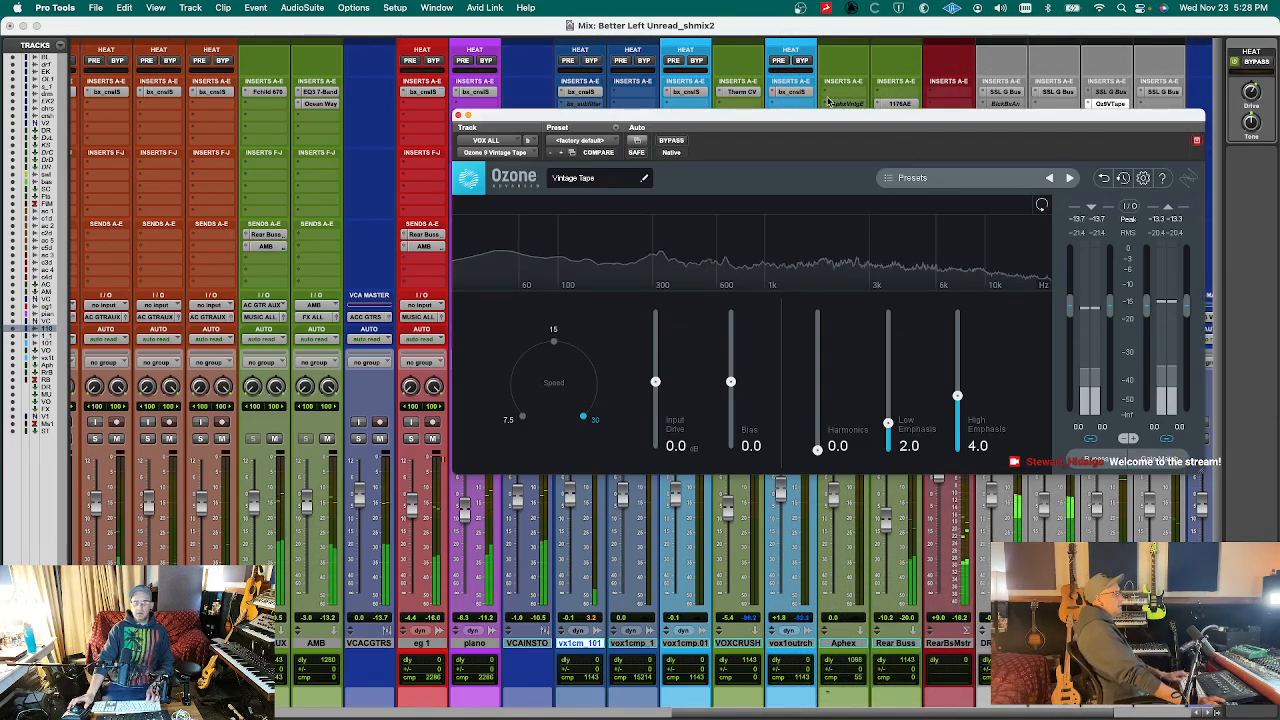
pyautogui.press('super+w')
pyautogui.press('space')
pyautogui.click(1092, 104)
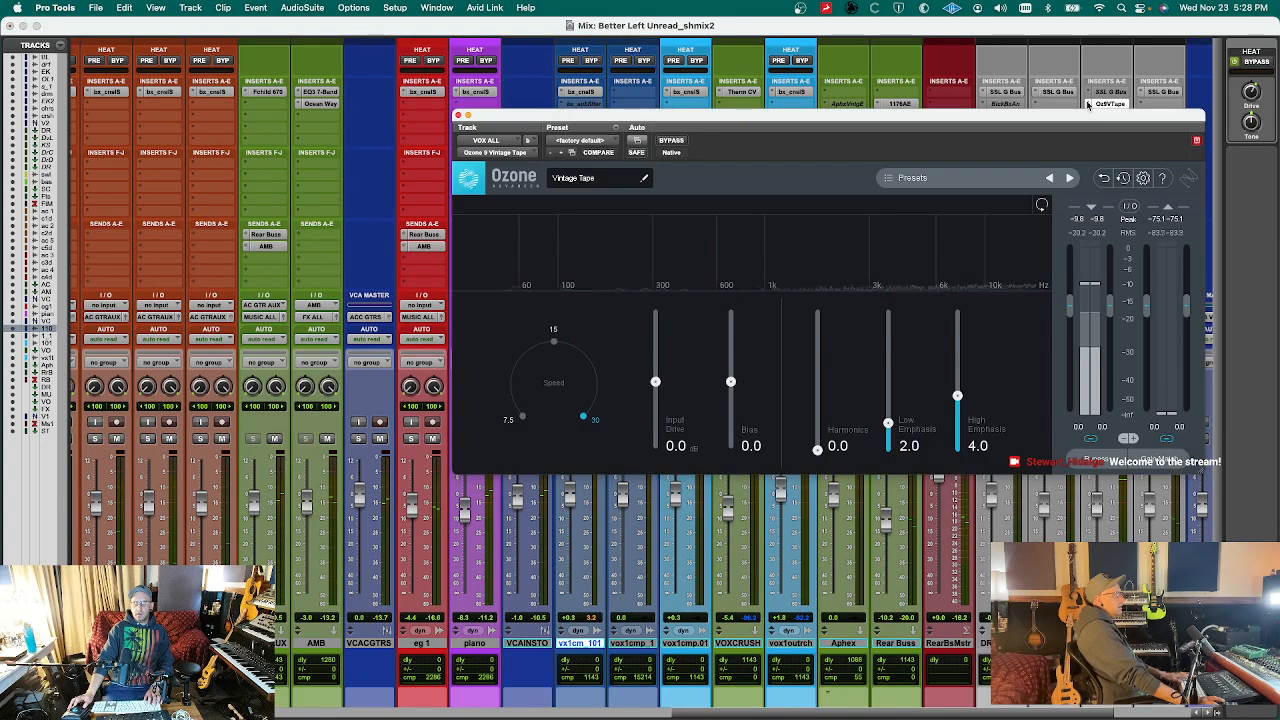
pyautogui.press('super+w')
# - Insert Pro Compressor in the second insert slot of the VOX ALL bus and set its makeup gain to 7.4 dB
pyautogui.click(1088, 104)
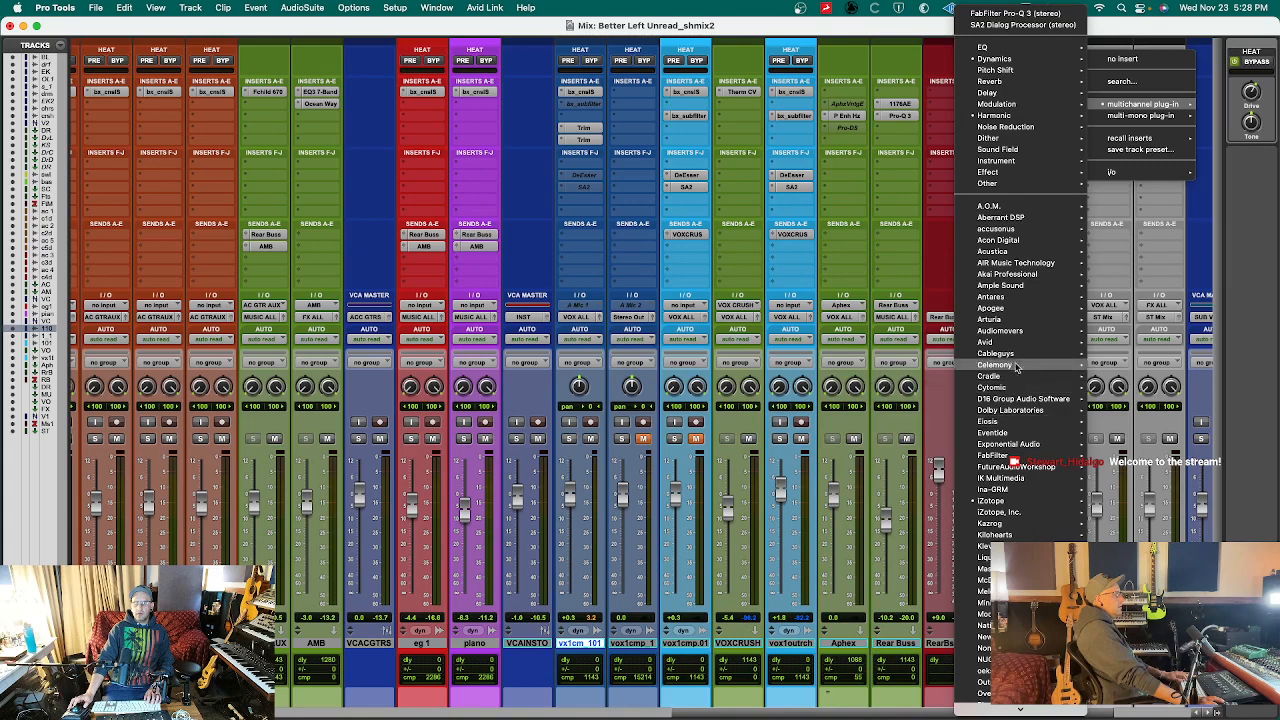
pyautogui.moveTo(1000, 342)
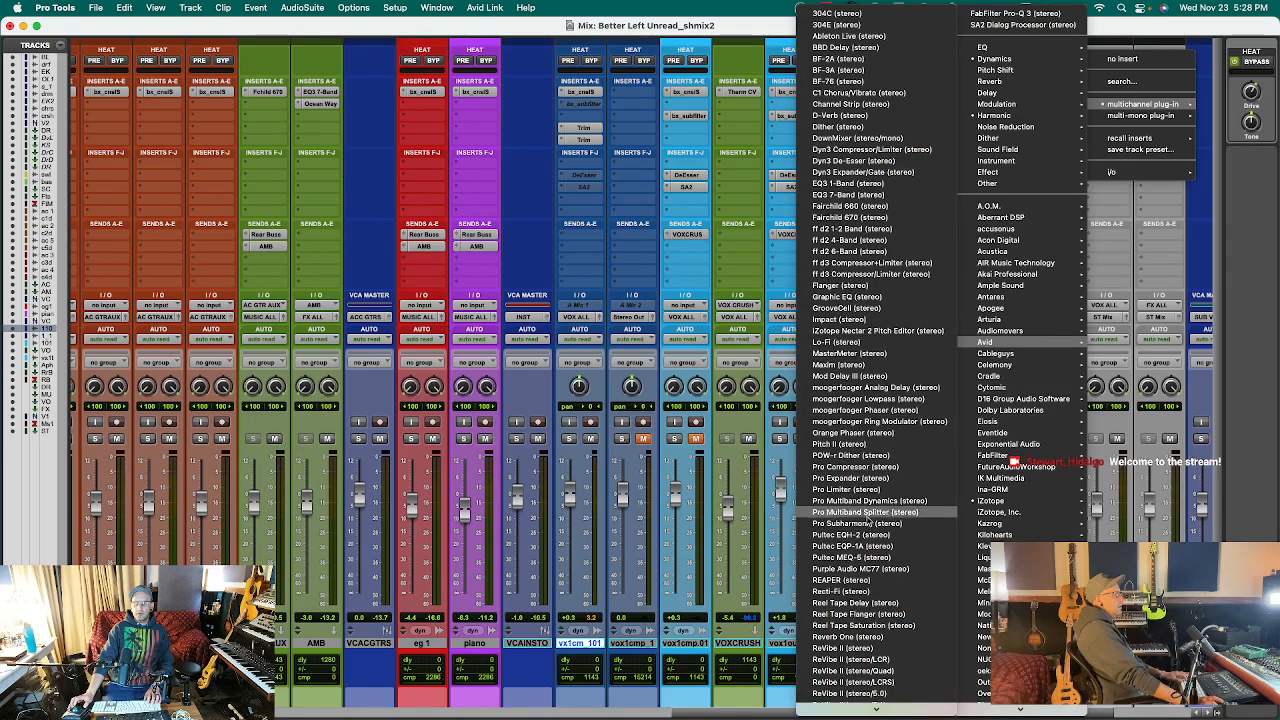
pyautogui.click(868, 468)
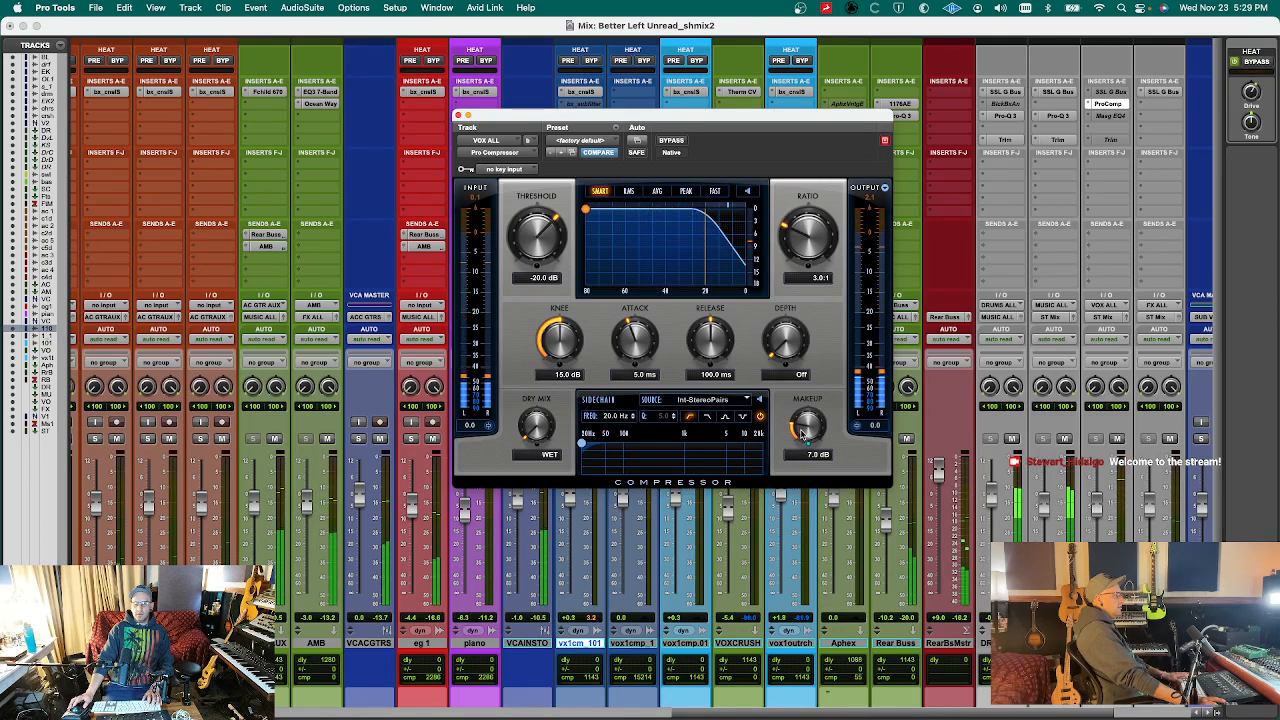
pyautogui.moveTo(800, 437); pyautogui.dragTo(804, 431)
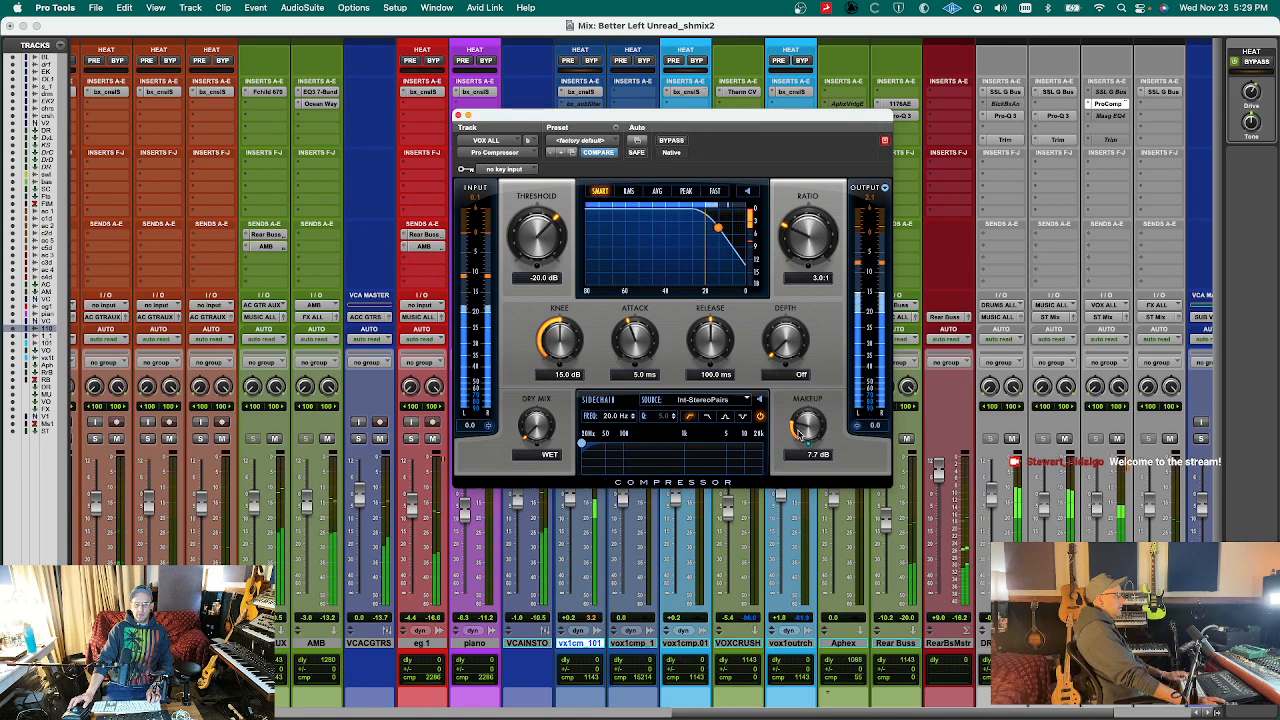
pyautogui.moveTo(798, 433); pyautogui.dragTo(802, 429)
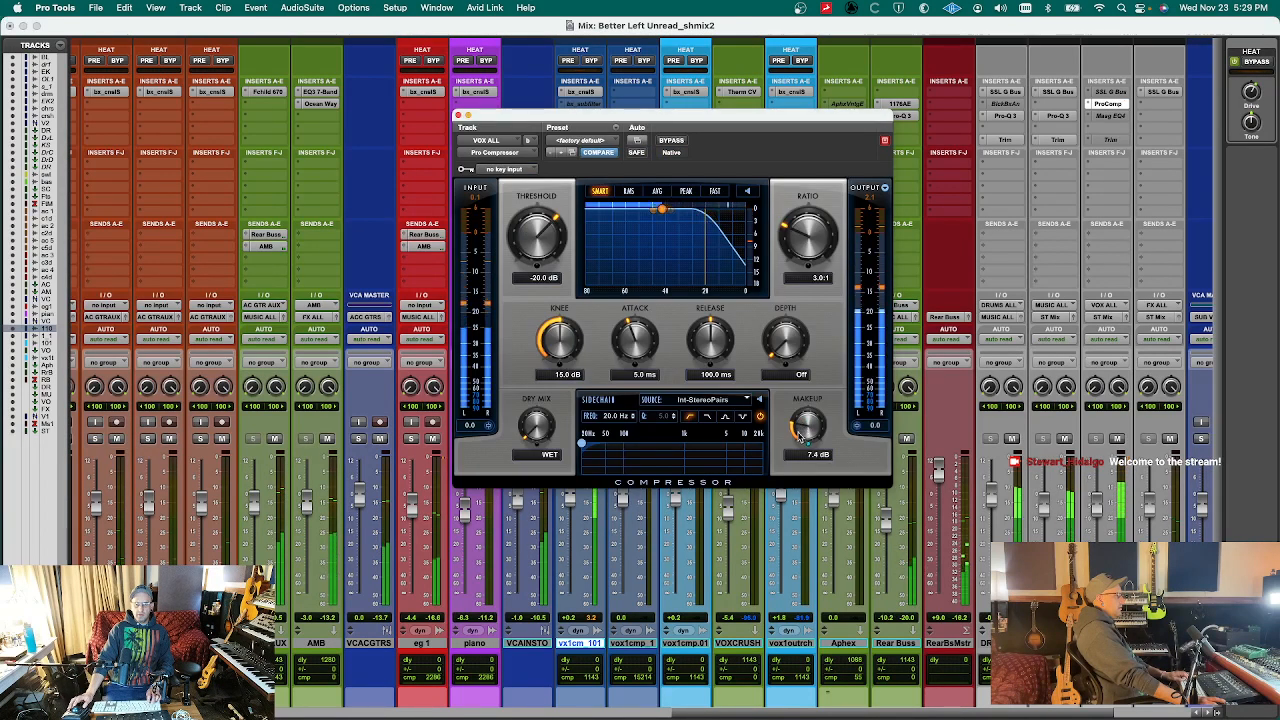
pyautogui.press('ctrl+alt+super+w')
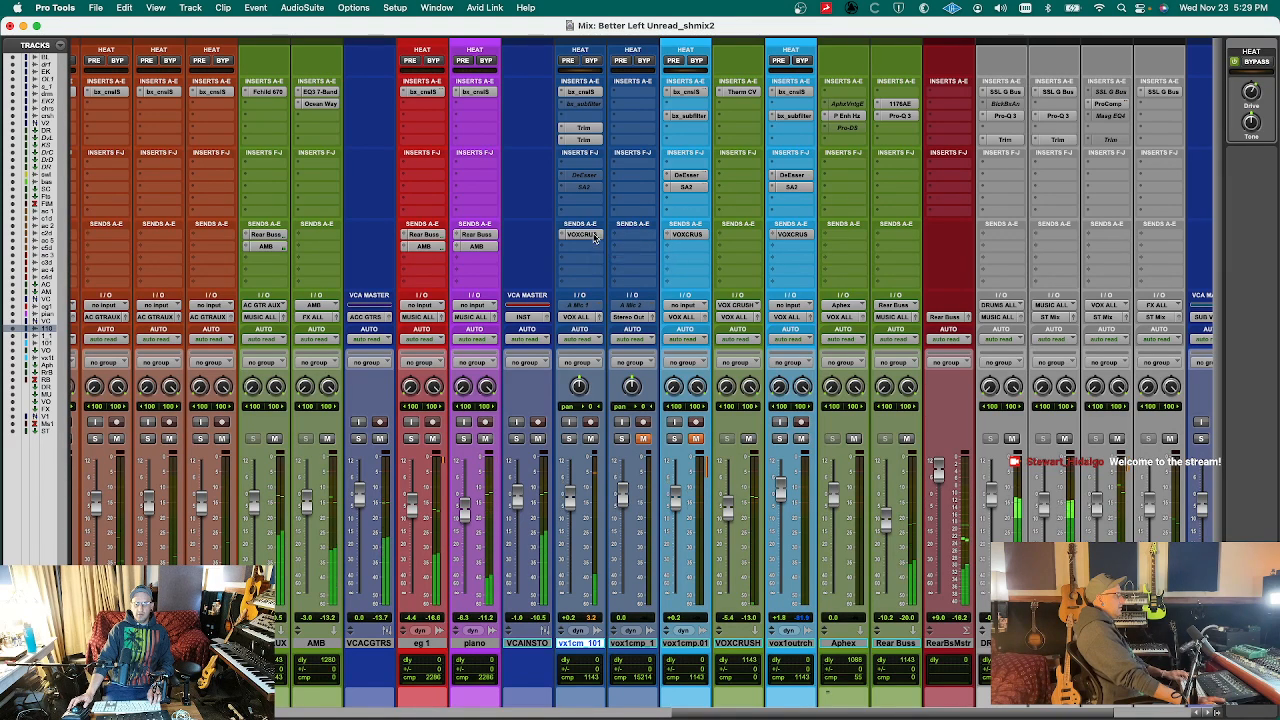
# - Check the lead vocal comp's VOX CRUSH send, make that send inactive and save the session
pyautogui.click(596, 237)
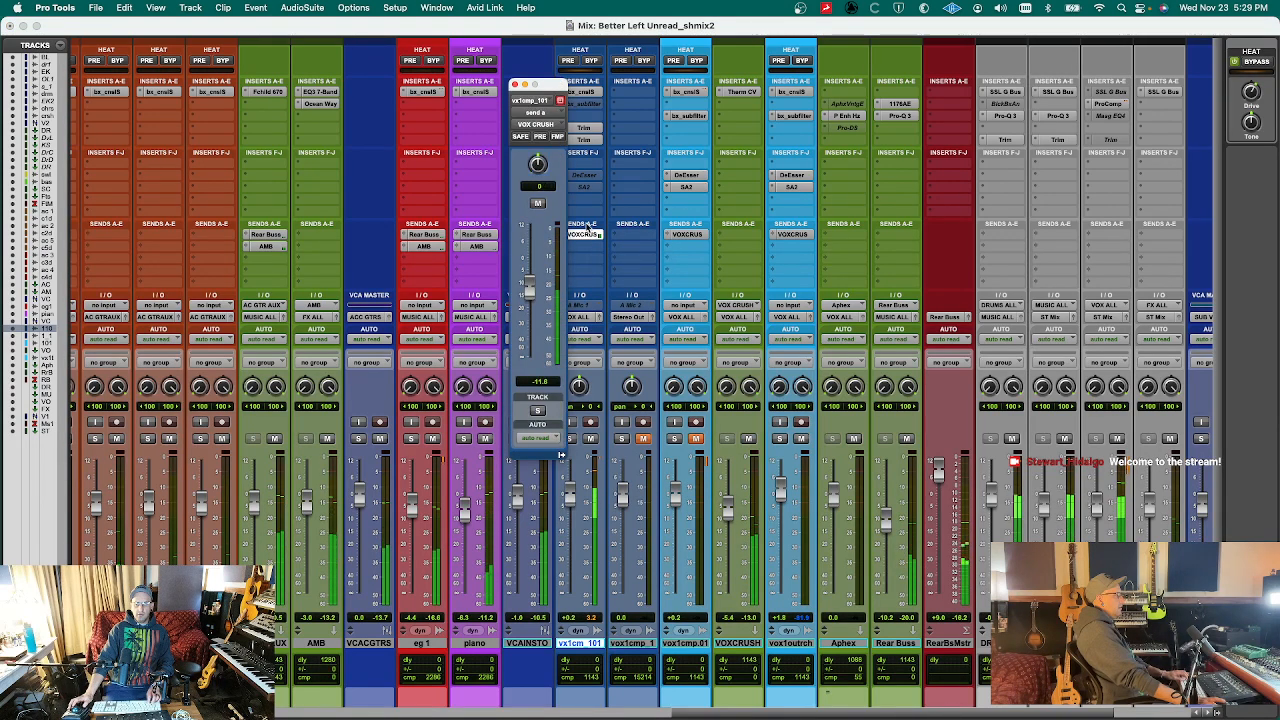
pyautogui.press('super+w')
pyautogui.keyDown('ctrl'); pyautogui.keyDown('super'); pyautogui.click(586, 236); pyautogui.keyUp('super'); pyautogui.keyUp('ctrl')
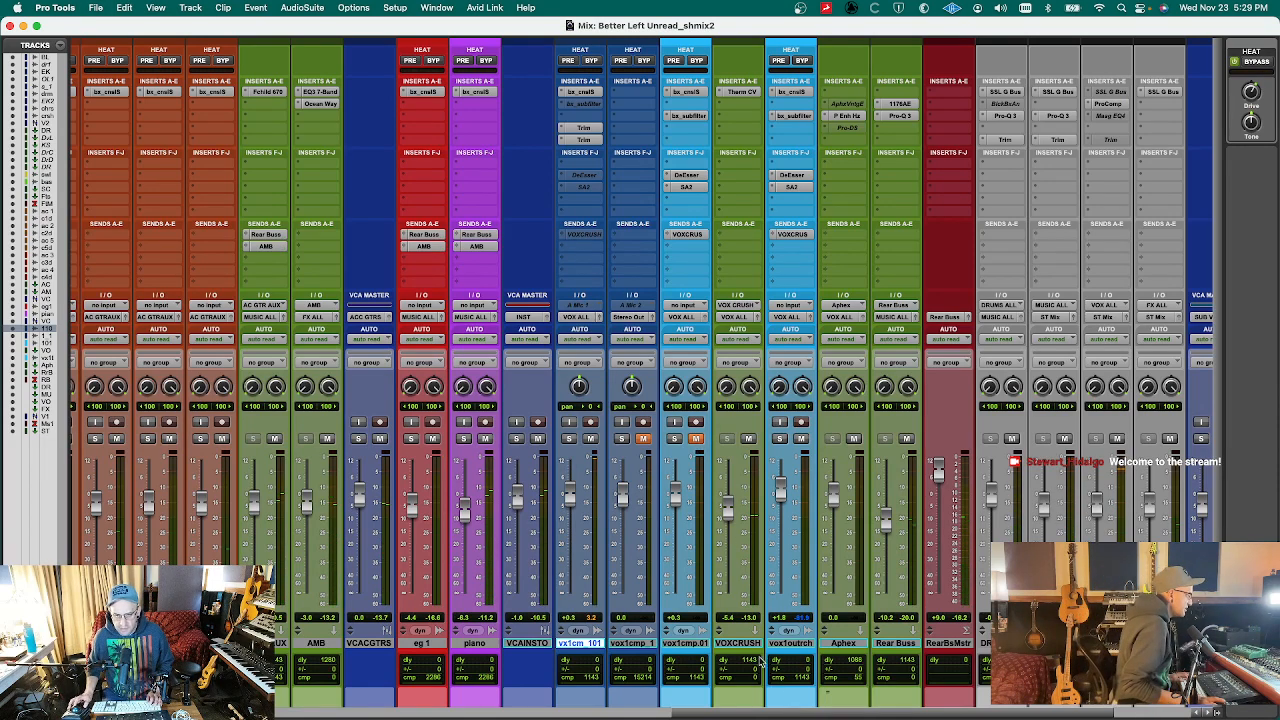
pyautogui.click(751, 646)
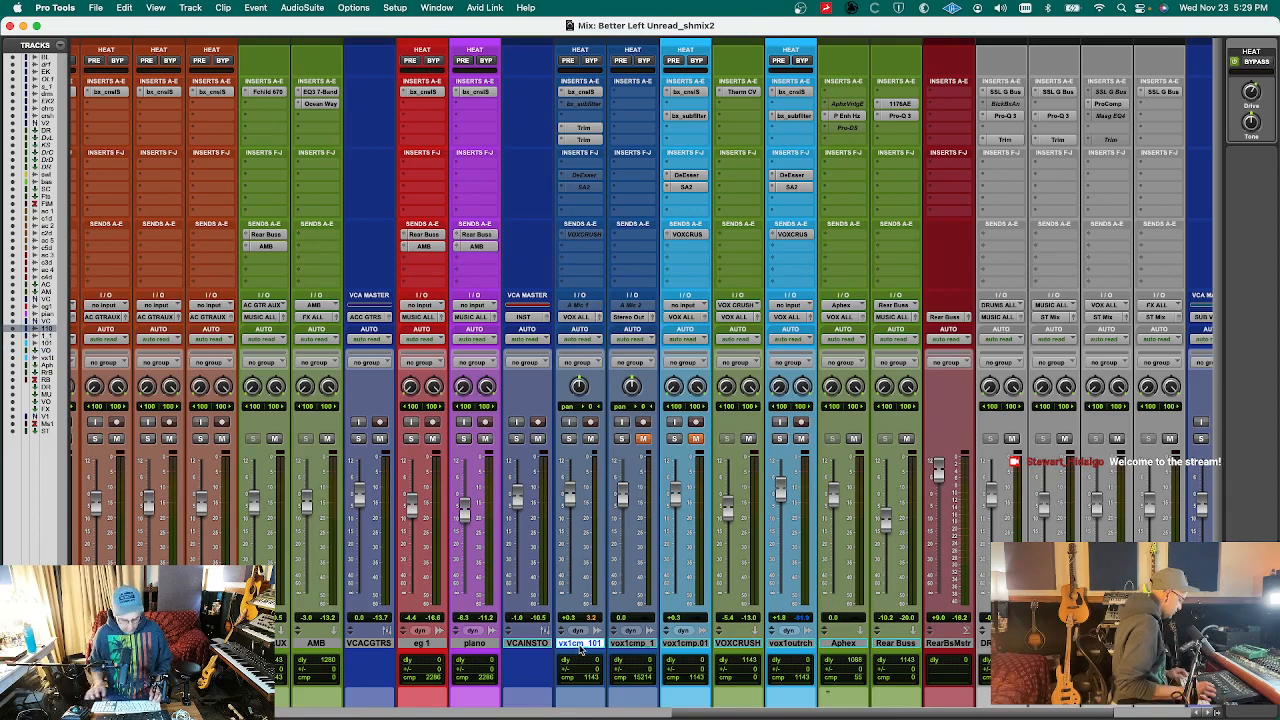
pyautogui.press('super+s')
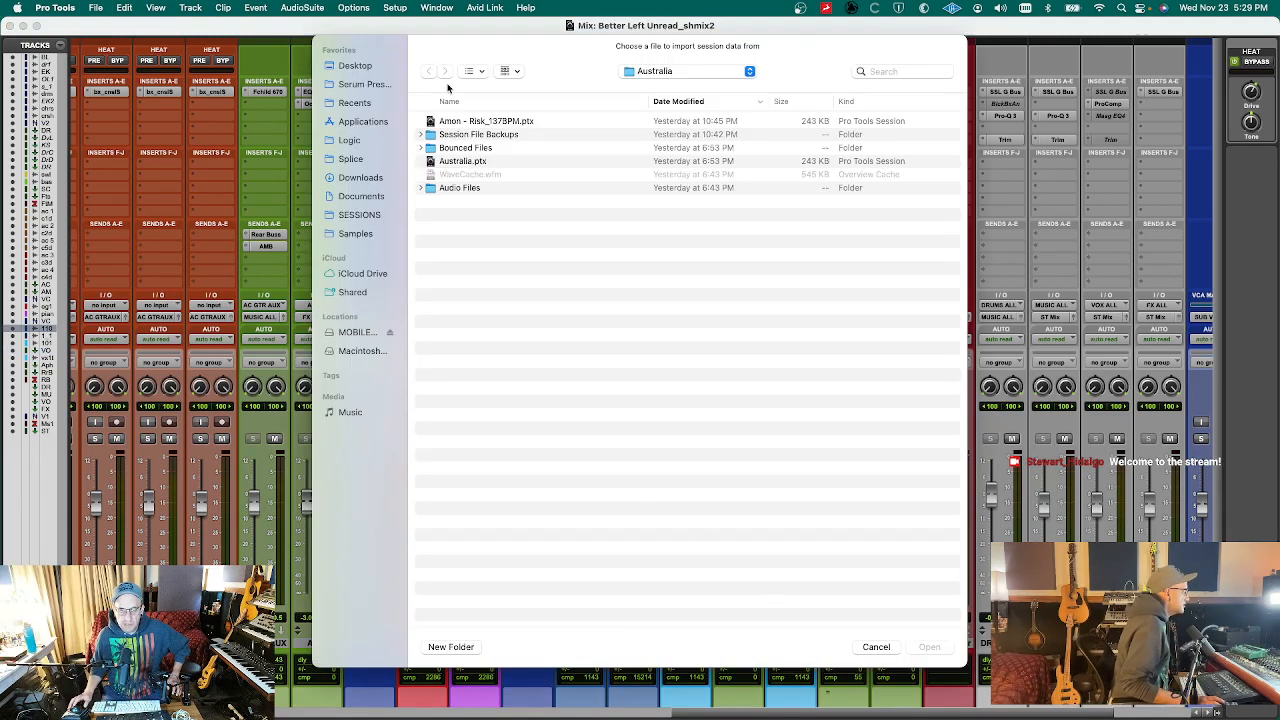
# - Mark the Plate, 1/4, 1/8, Hall, Room, 1/2, Doubler, 1176.1 and Vitalizer aux tracks for import as new tracks
pyautogui.press('Escape')
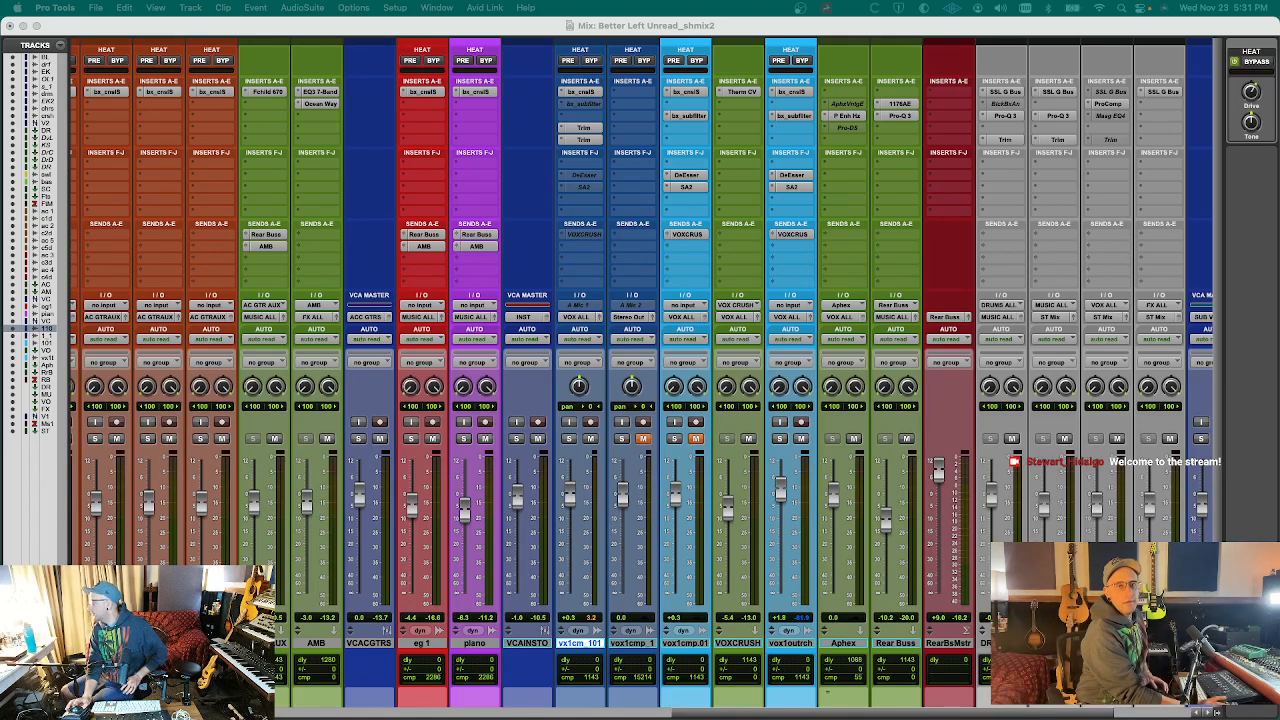
pyautogui.moveTo(1279, 20); pyautogui.dragTo(497, 59)
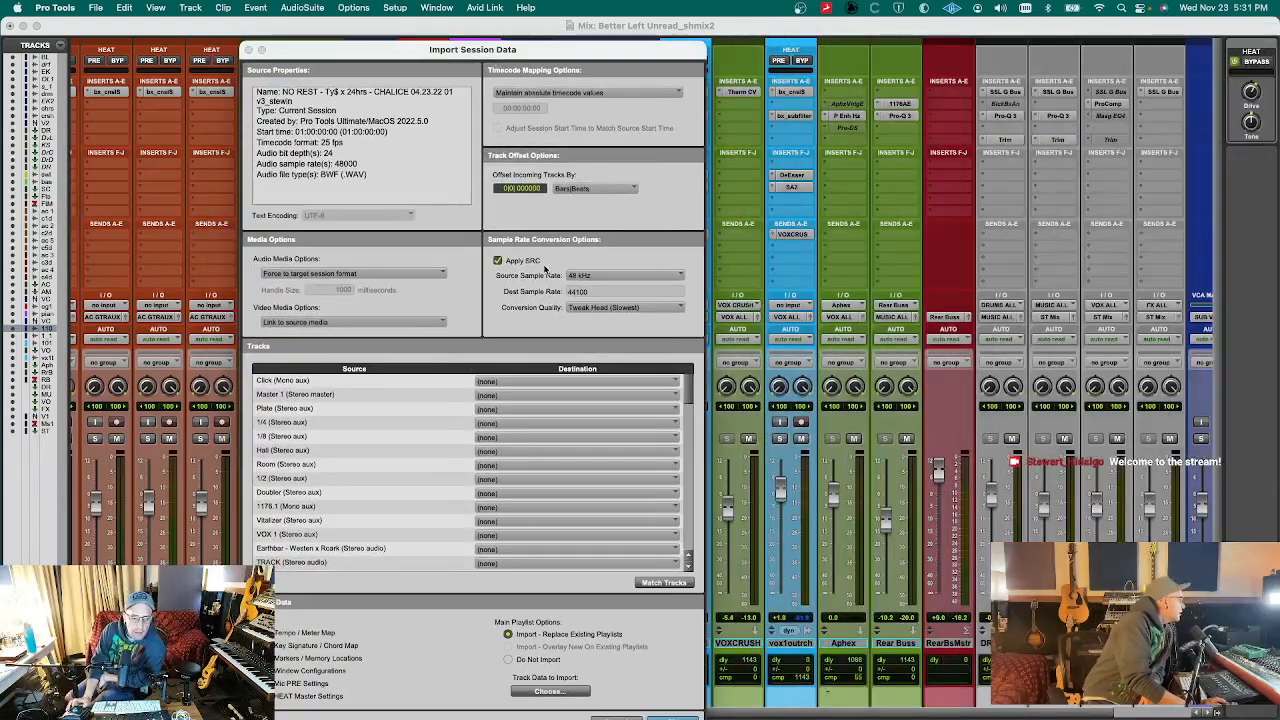
pyautogui.click(343, 506)
pyautogui.keyDown('shift'); pyautogui.click(342, 521); pyautogui.keyUp('shift')
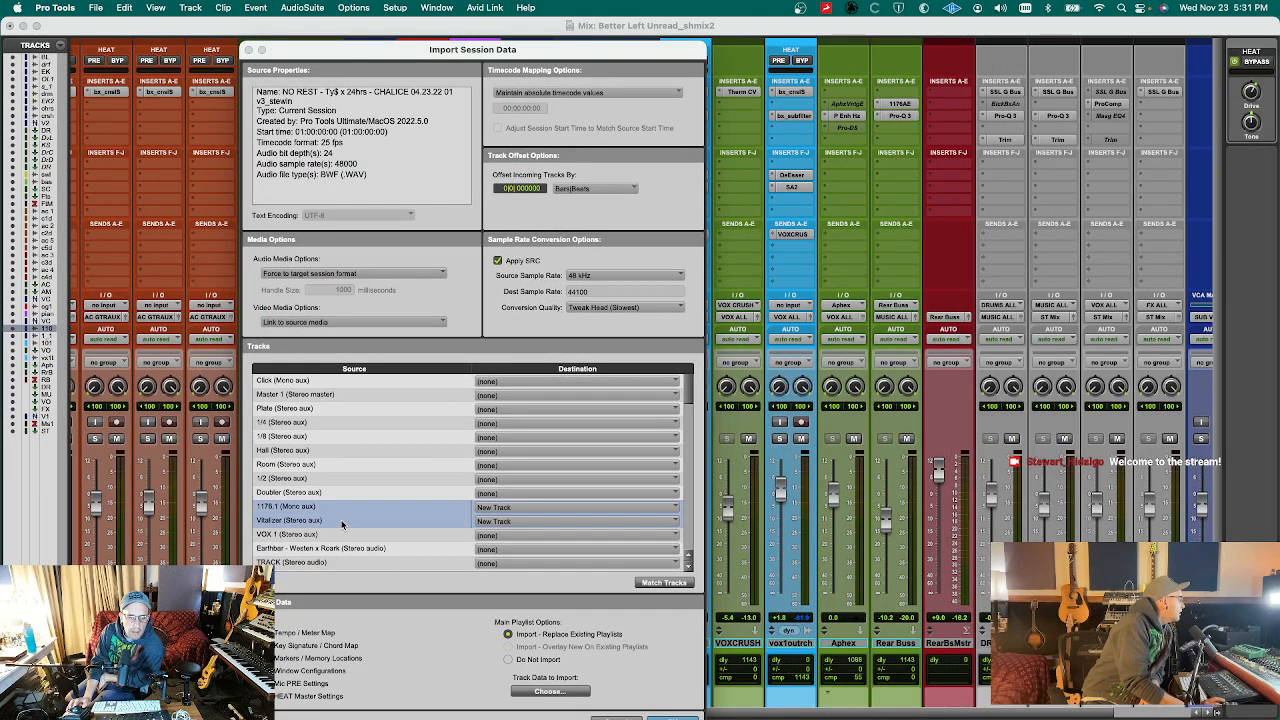
pyautogui.keyDown('super'); pyautogui.click(342, 494); pyautogui.keyUp('super')
pyautogui.keyDown('super'); pyautogui.click(340, 467); pyautogui.keyUp('super')
pyautogui.keyDown('super'); pyautogui.click(338, 478); pyautogui.keyUp('super')
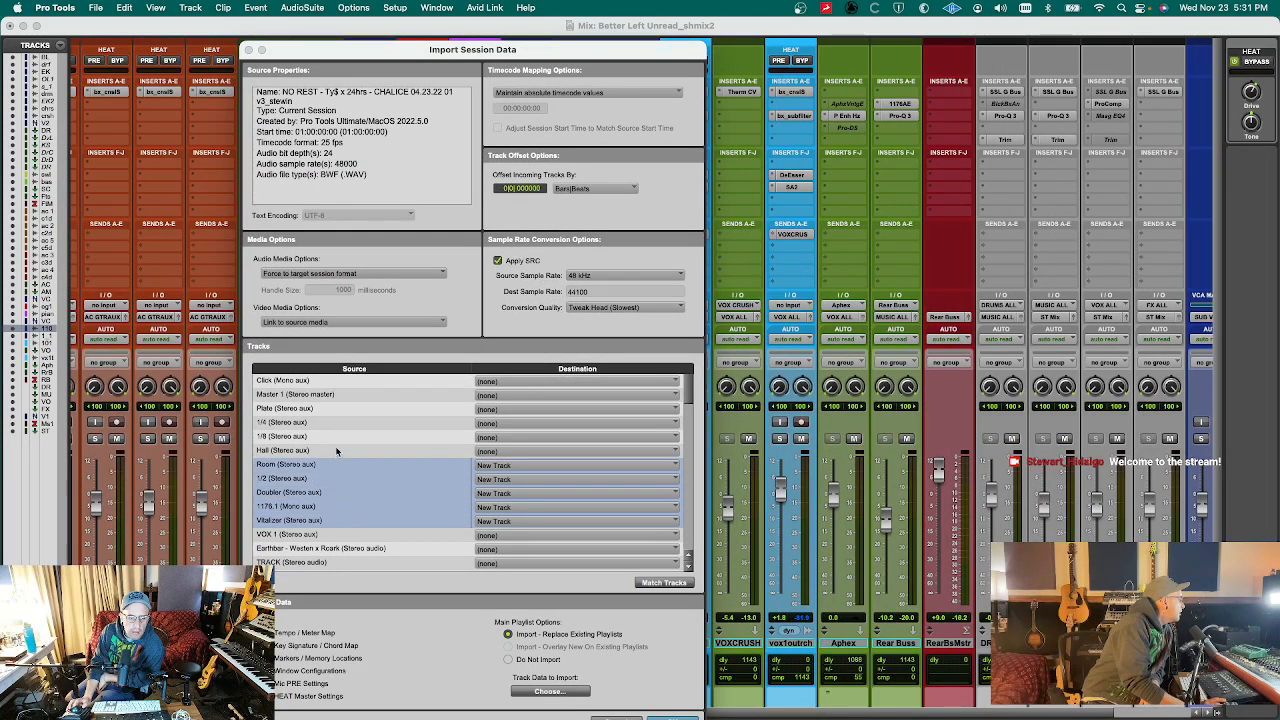
pyautogui.keyDown('super'); pyautogui.click(338, 450); pyautogui.keyUp('super')
pyautogui.keyDown('super'); pyautogui.click(338, 426); pyautogui.keyUp('super')
pyautogui.keyDown('super'); pyautogui.click(333, 436); pyautogui.keyUp('super')
pyautogui.keyDown('super'); pyautogui.click(337, 409); pyautogui.keyUp('super')
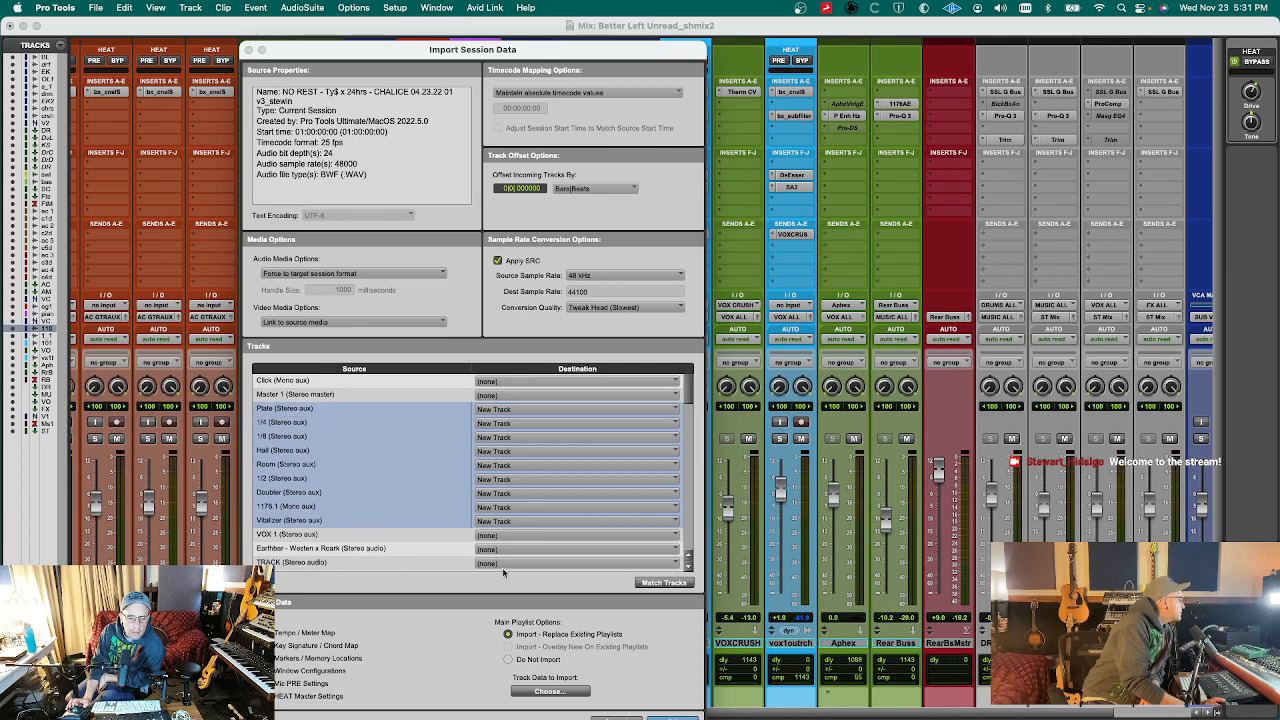
# - Import the marked tracks with main playlists set to Do Not Import, excluding main volume, pan and mute automation and send volume automation
pyautogui.scroll(-3, 502, 567)
pyautogui.scroll(3, 502, 567)
pyautogui.click(519, 660)
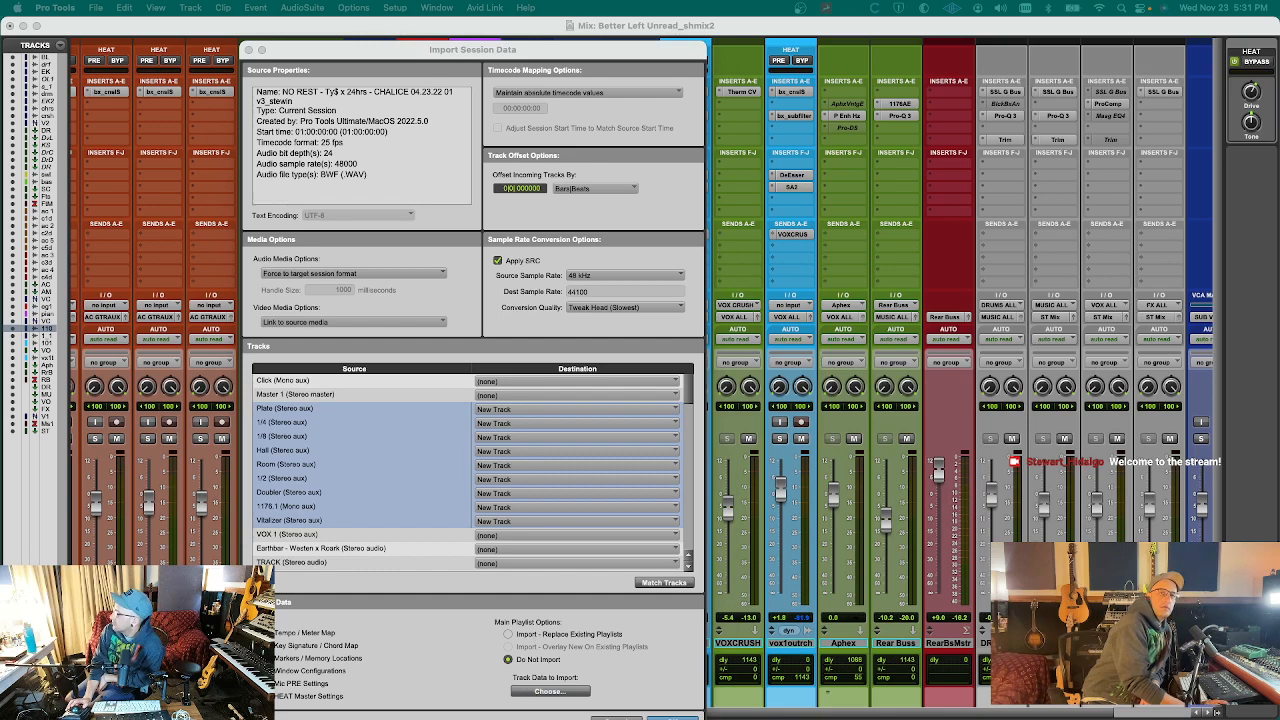
pyautogui.click(550, 691)
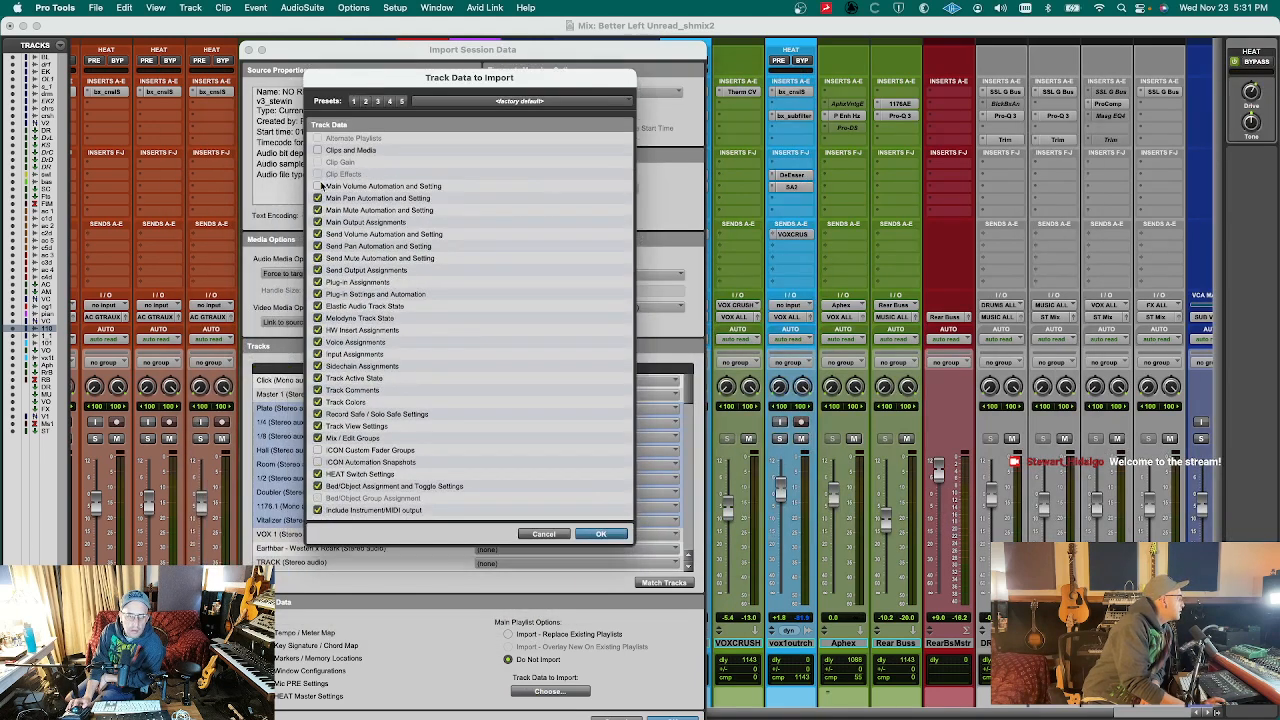
pyautogui.click(317, 198)
pyautogui.click(317, 210)
pyautogui.click(317, 222)
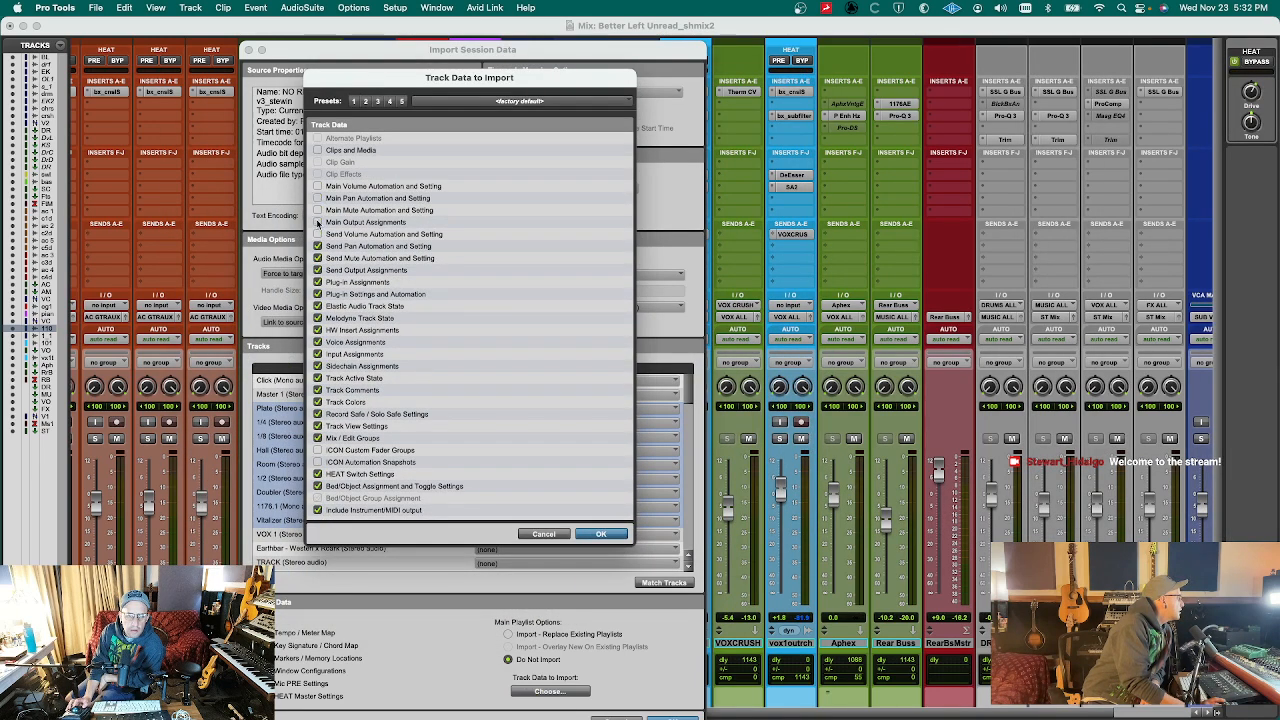
pyautogui.click(317, 222)
pyautogui.click(317, 270)
pyautogui.click(608, 535)
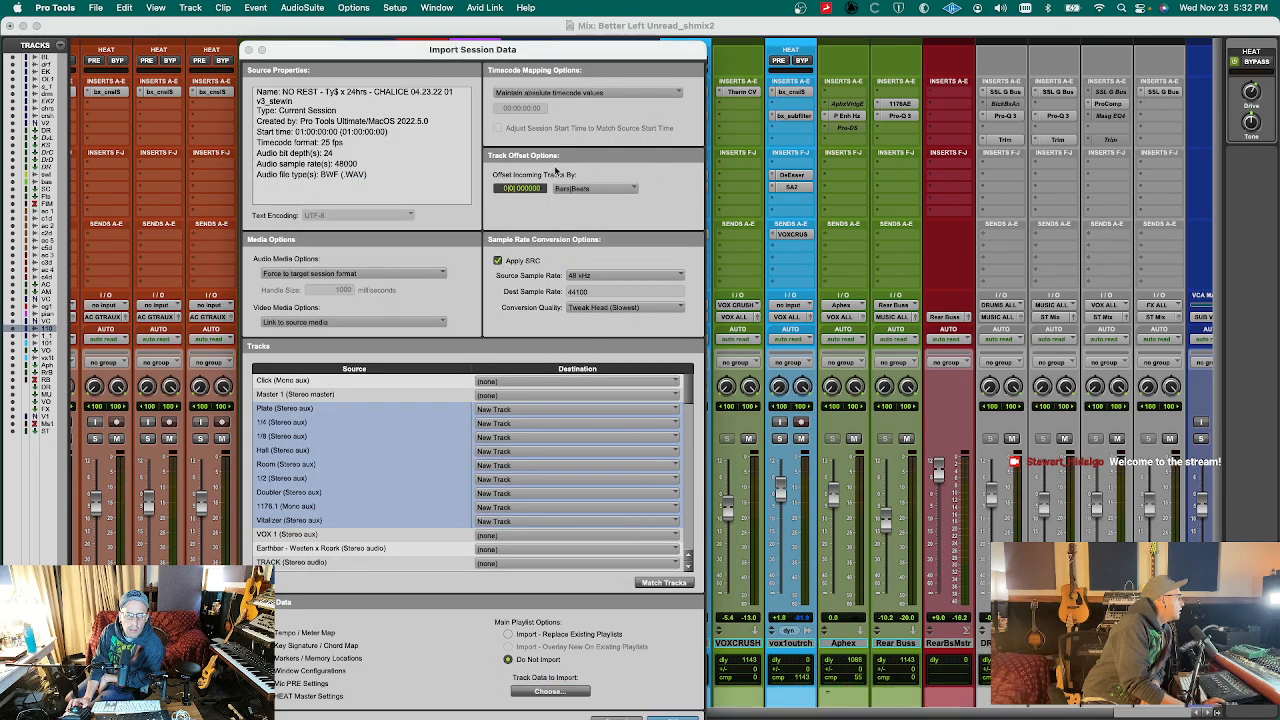
pyautogui.moveTo(537, 51); pyautogui.dragTo(540, 27)
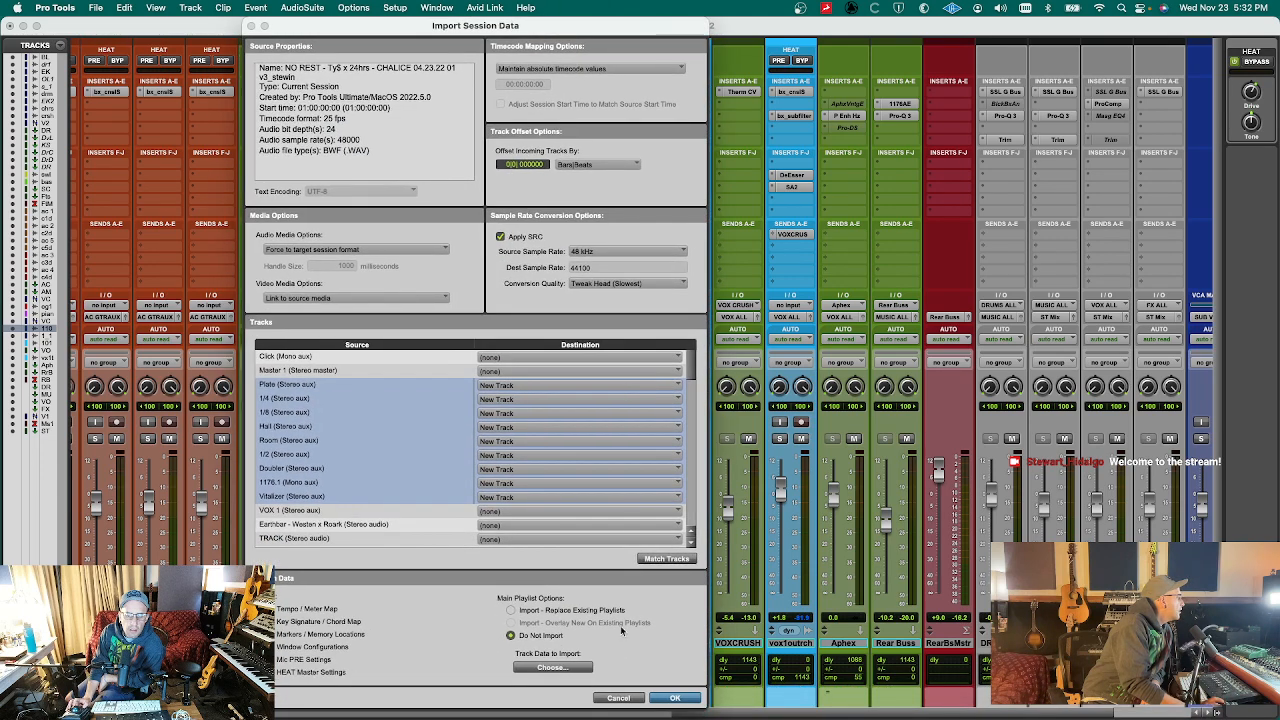
pyautogui.click(671, 698)
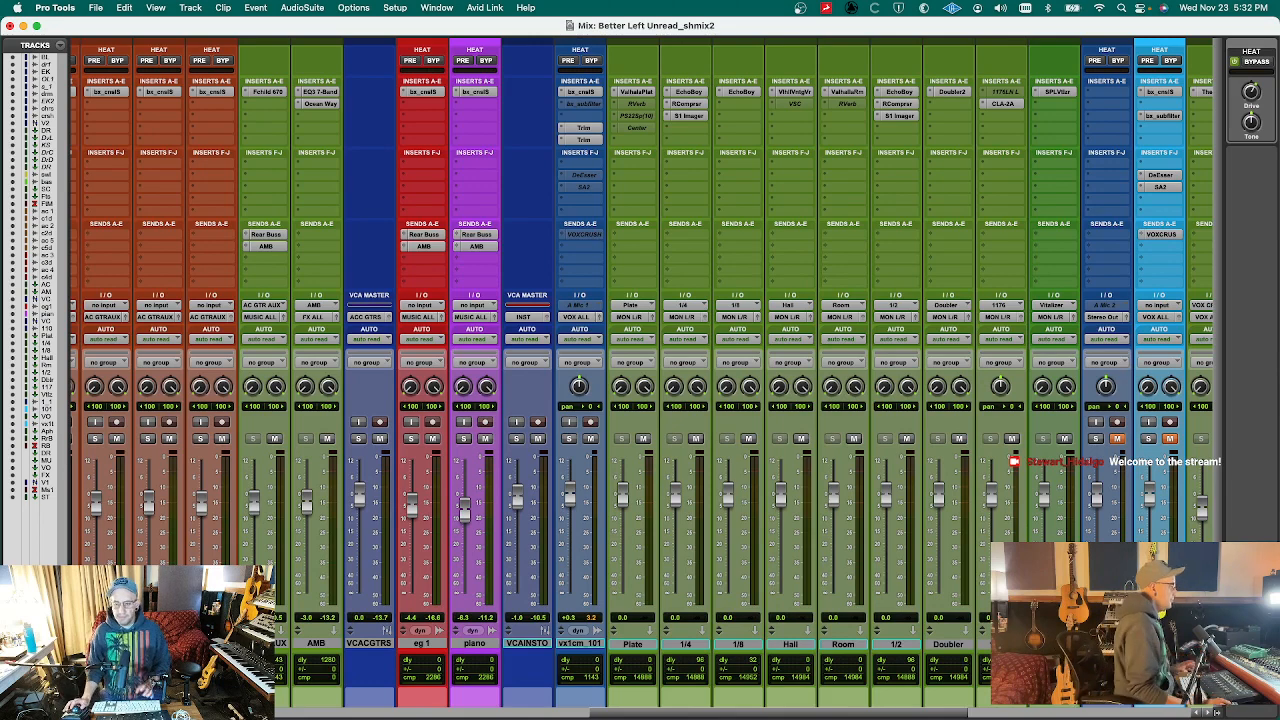
# - Route the outputs of the imported 1176.1 and Vitalizer aux tracks to the VOX ALL bus
pyautogui.click(1054, 644)
pyautogui.keyDown('shift'); pyautogui.click(1001, 644); pyautogui.keyUp('shift')
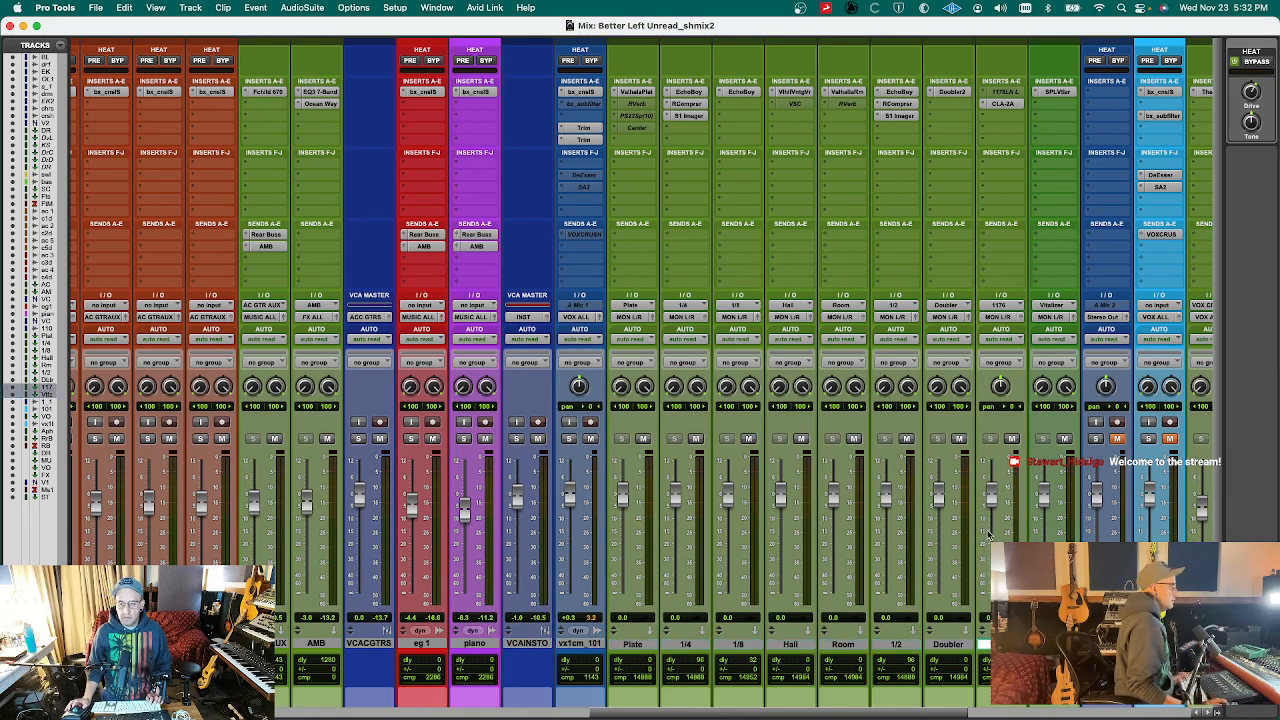
pyautogui.click(998, 317)
pyautogui.moveTo(1012, 329)
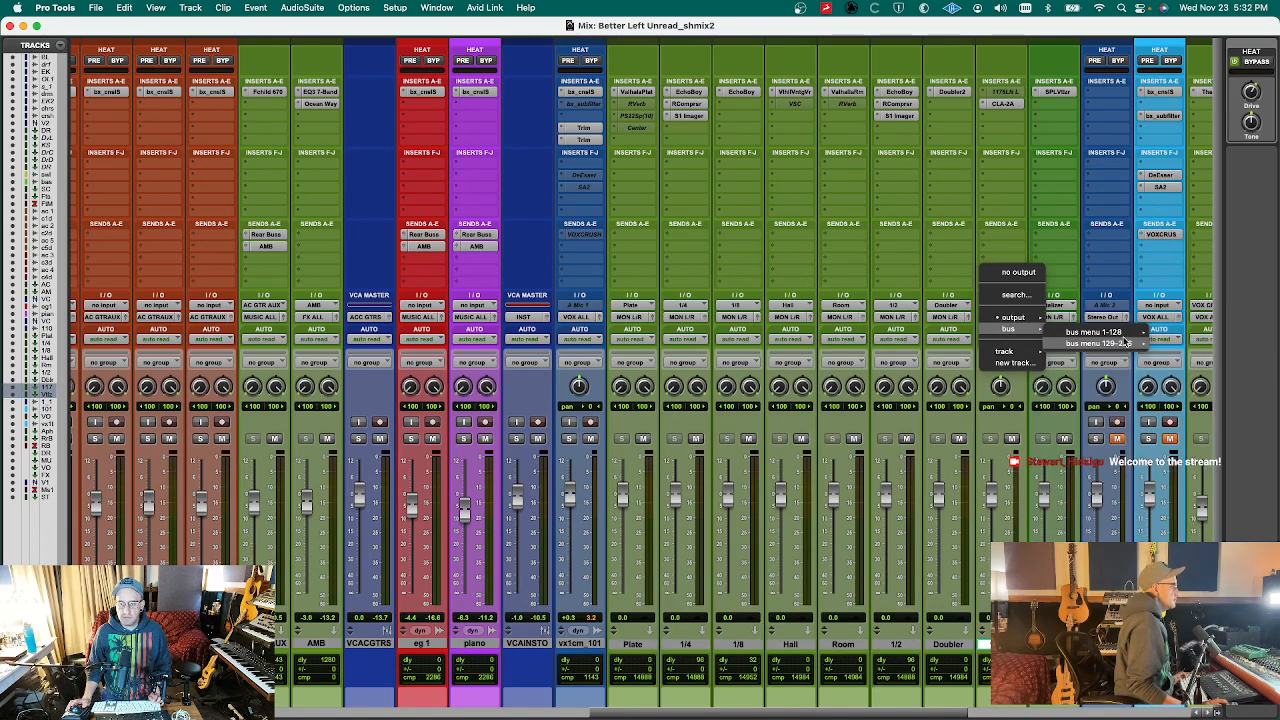
pyautogui.moveTo(1125, 342)
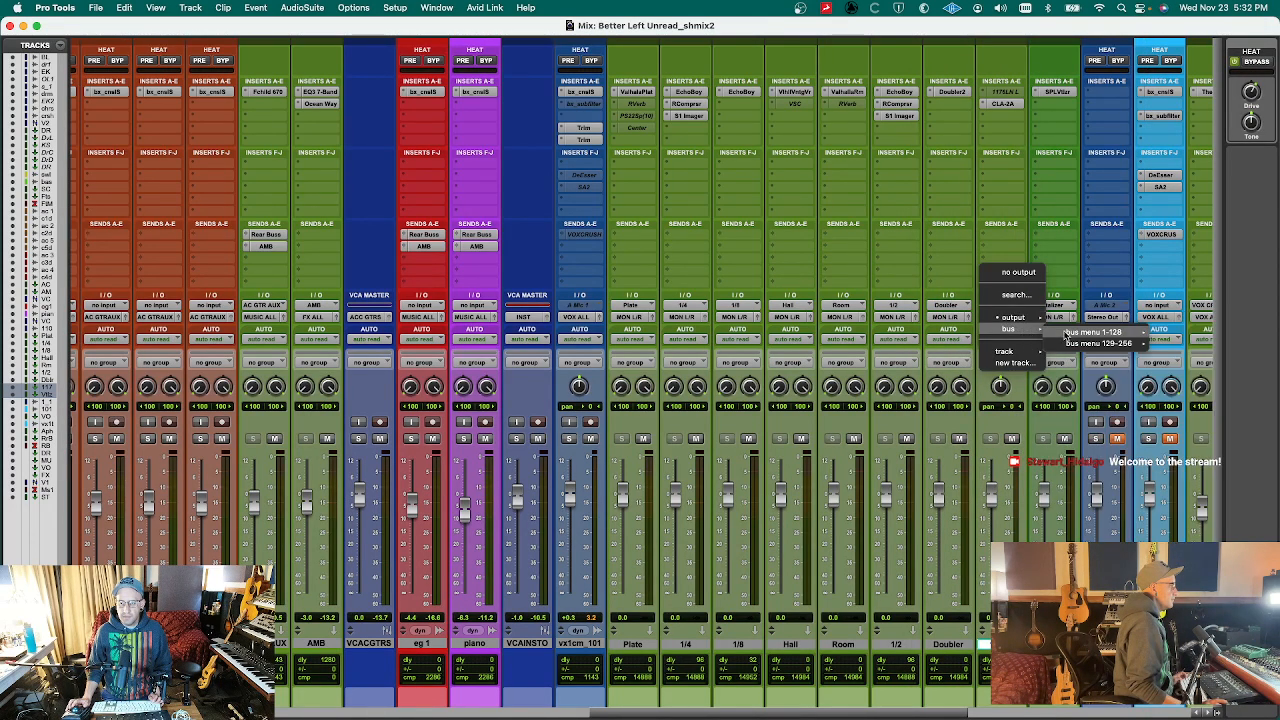
pyautogui.moveTo(1066, 334)
pyautogui.scroll(-5, 1200, 300)
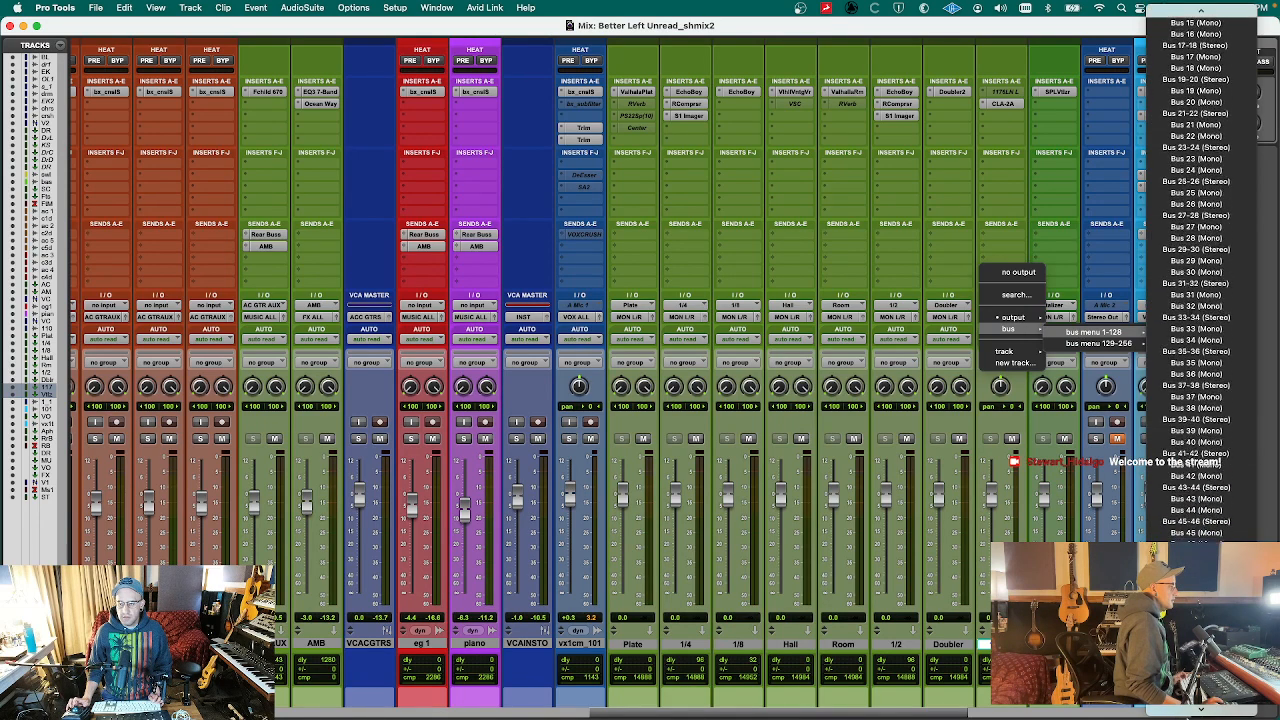
pyautogui.scroll(-15, 1200, 400)
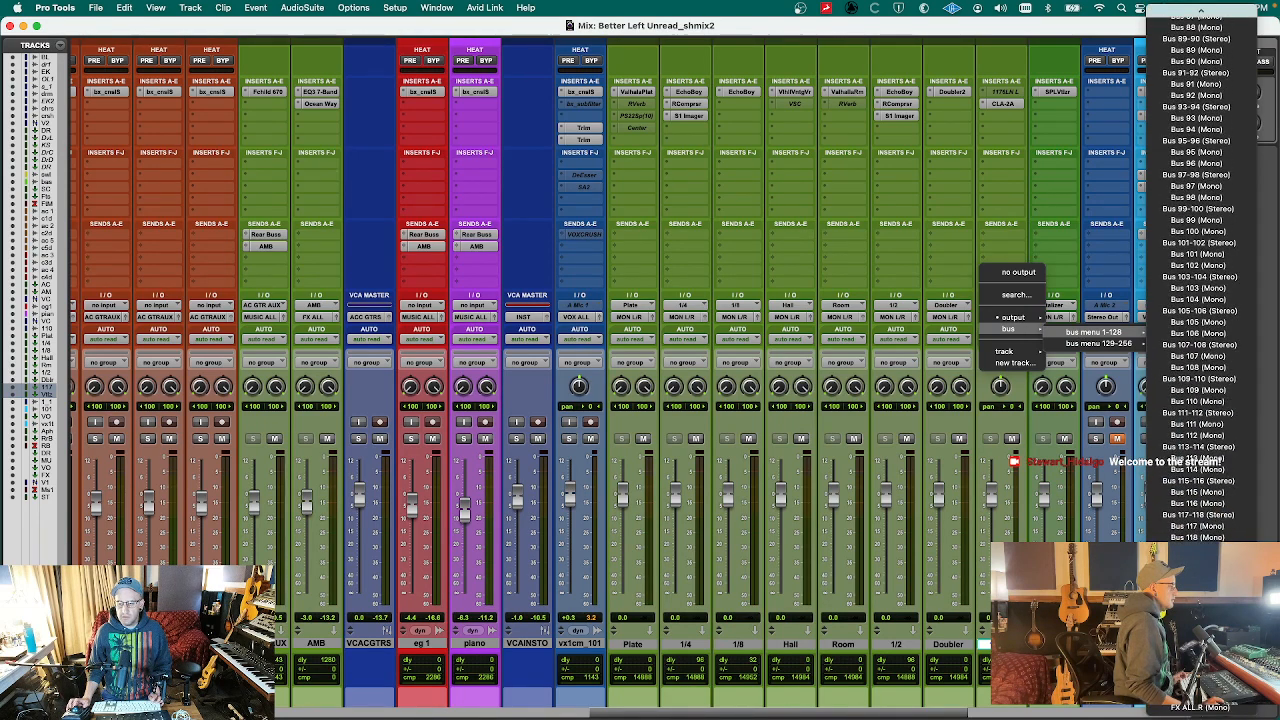
pyautogui.keyDown('alt'); pyautogui.keyDown('shift'); pyautogui.click(1200, 650); pyautogui.keyUp('shift'); pyautogui.keyUp('alt')
# - Route the output of the imported Doubler aux track to the VOX ALL bus
pyautogui.click(958, 646)
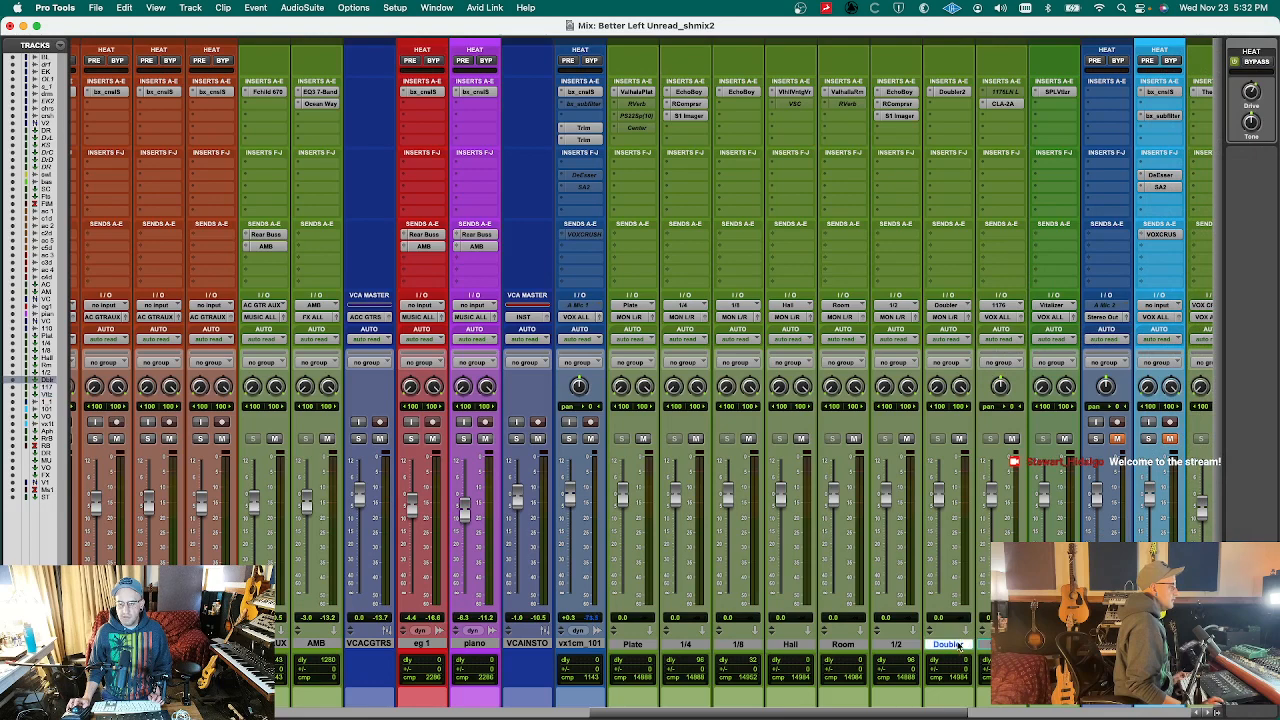
pyautogui.click(900, 645)
pyautogui.keyDown('shift'); pyautogui.click(940, 643); pyautogui.keyUp('shift')
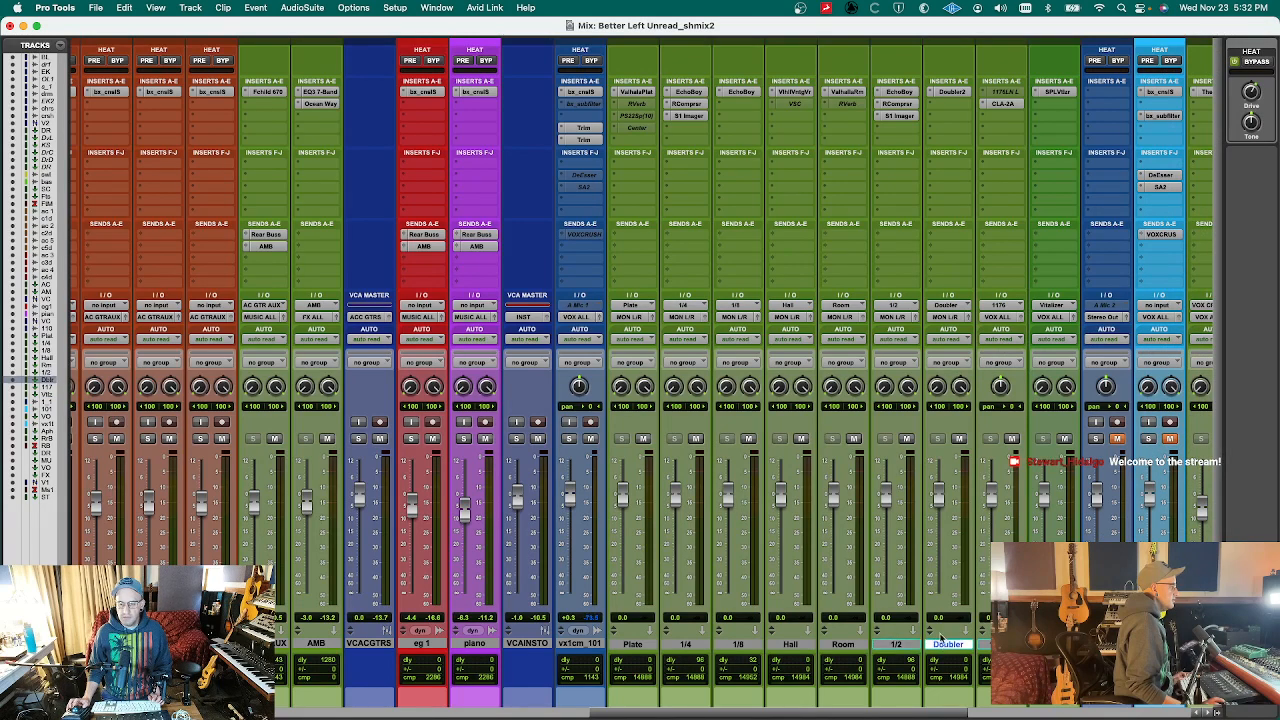
pyautogui.click(951, 314)
pyautogui.moveTo(960, 328)
pyautogui.moveTo(1033, 331)
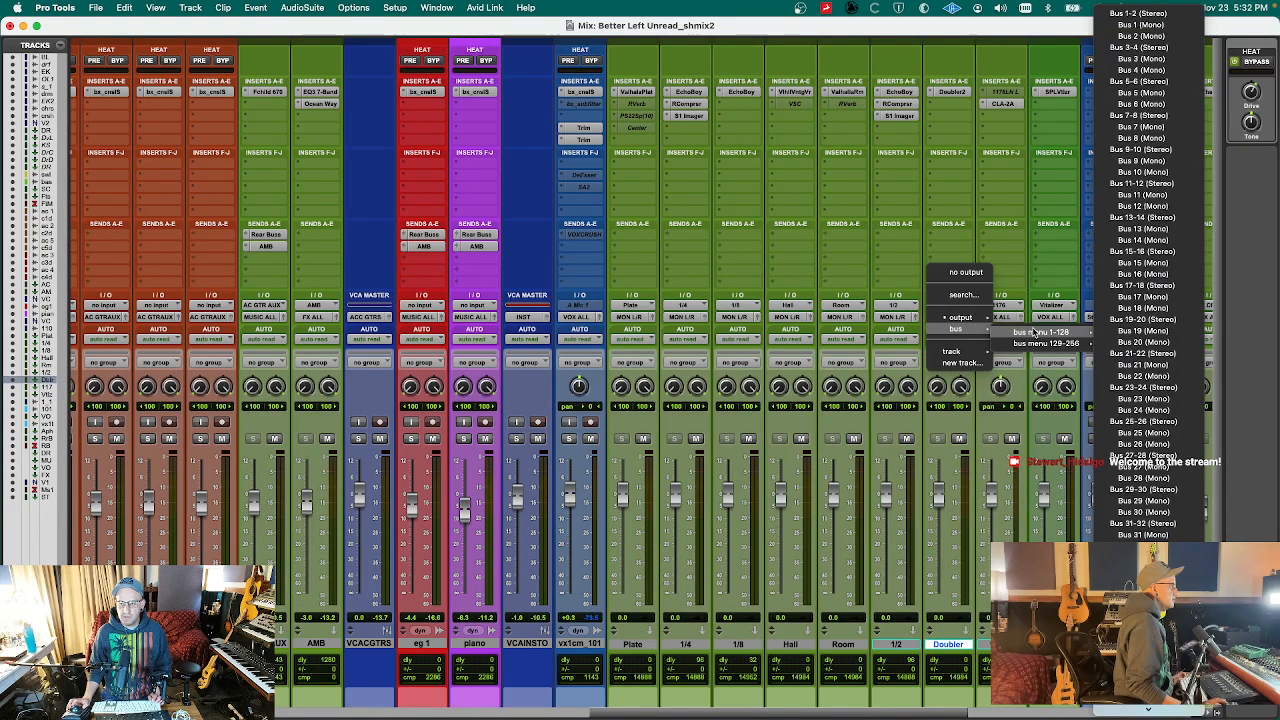
pyautogui.moveTo(1192, 712)
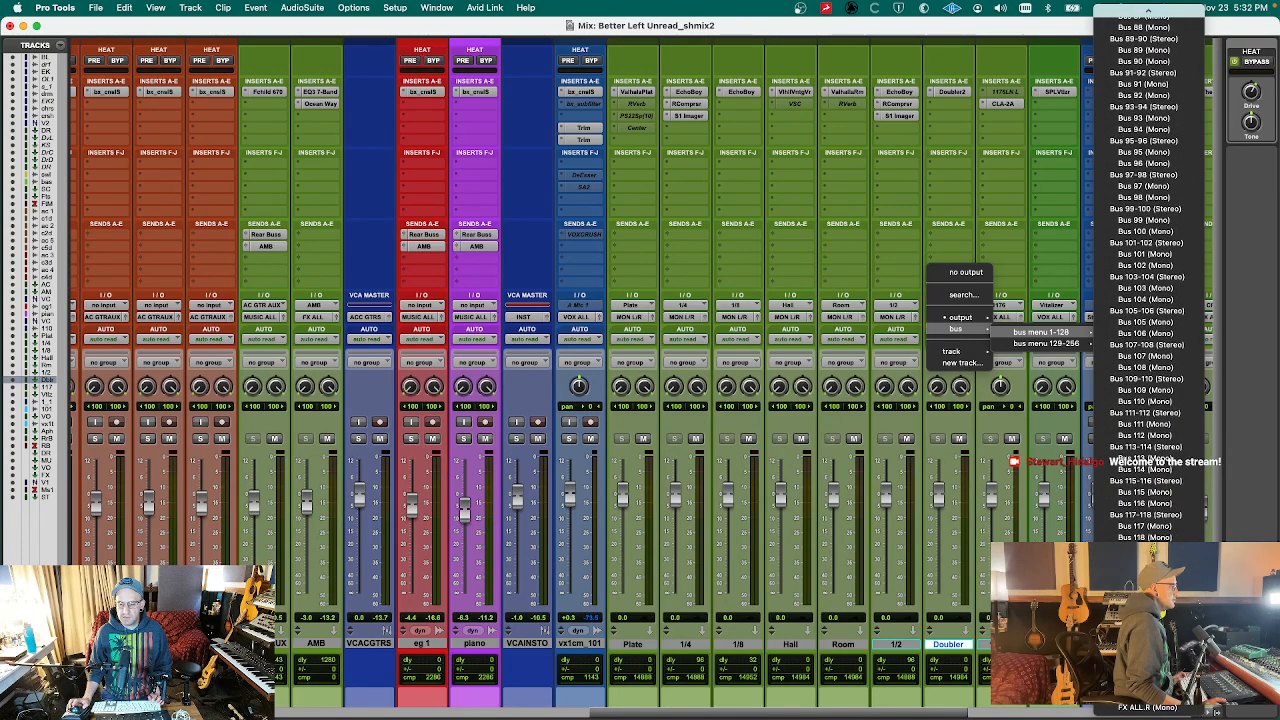
pyautogui.click(1150, 685)
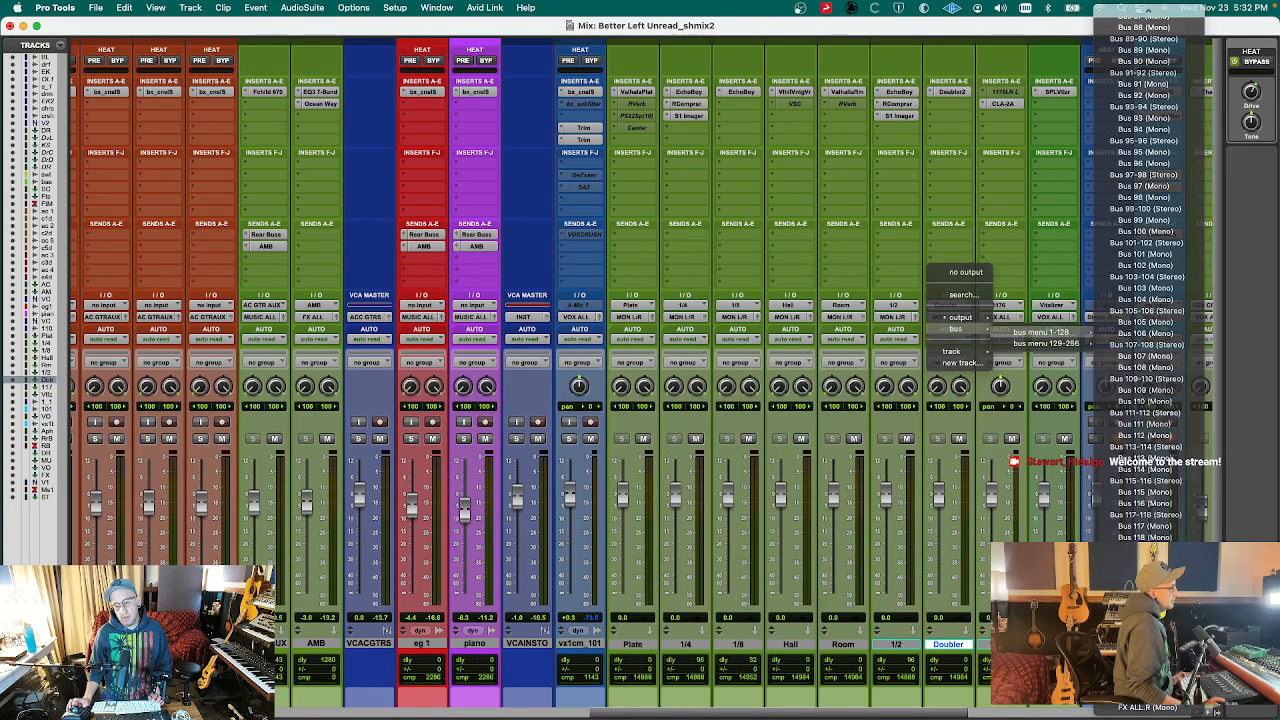
# - Route the outputs of the Plate, 1/4, 1/8, Hall, Room and 1/2 aux tracks to the FX ALL bus
pyautogui.click(907, 646)
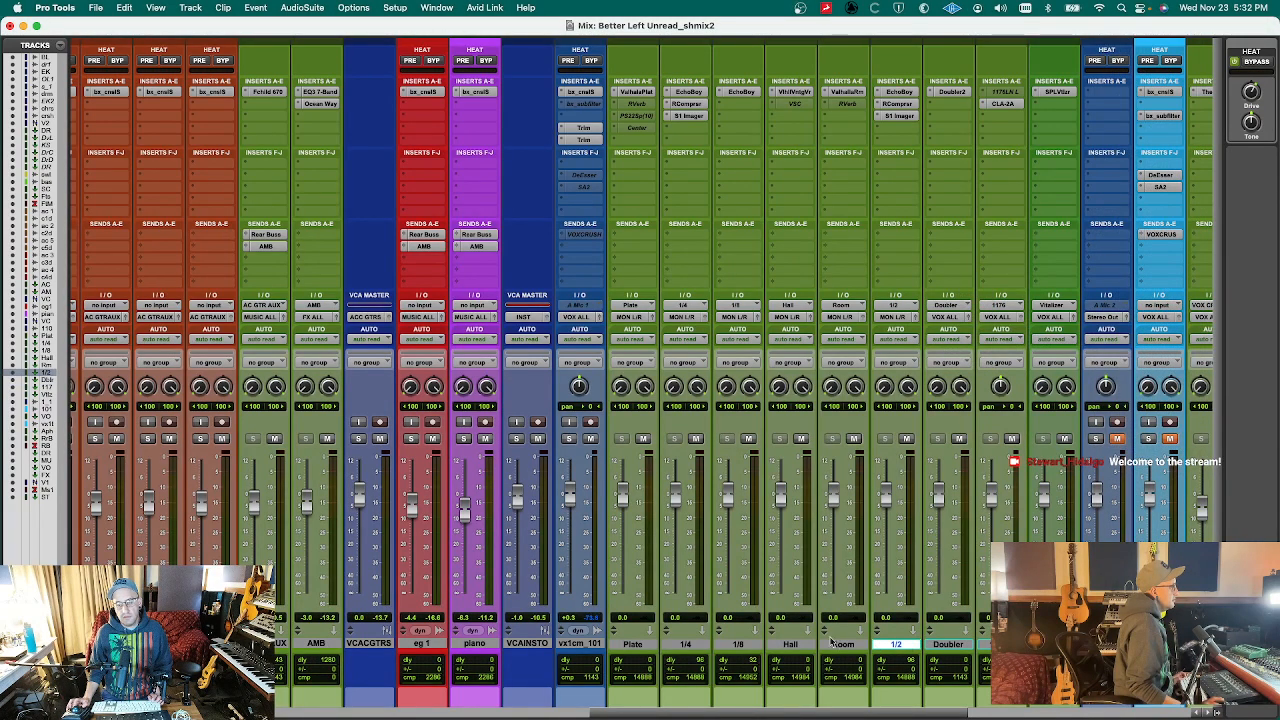
pyautogui.keyDown('shift'); pyautogui.click(632, 644); pyautogui.keyUp('shift')
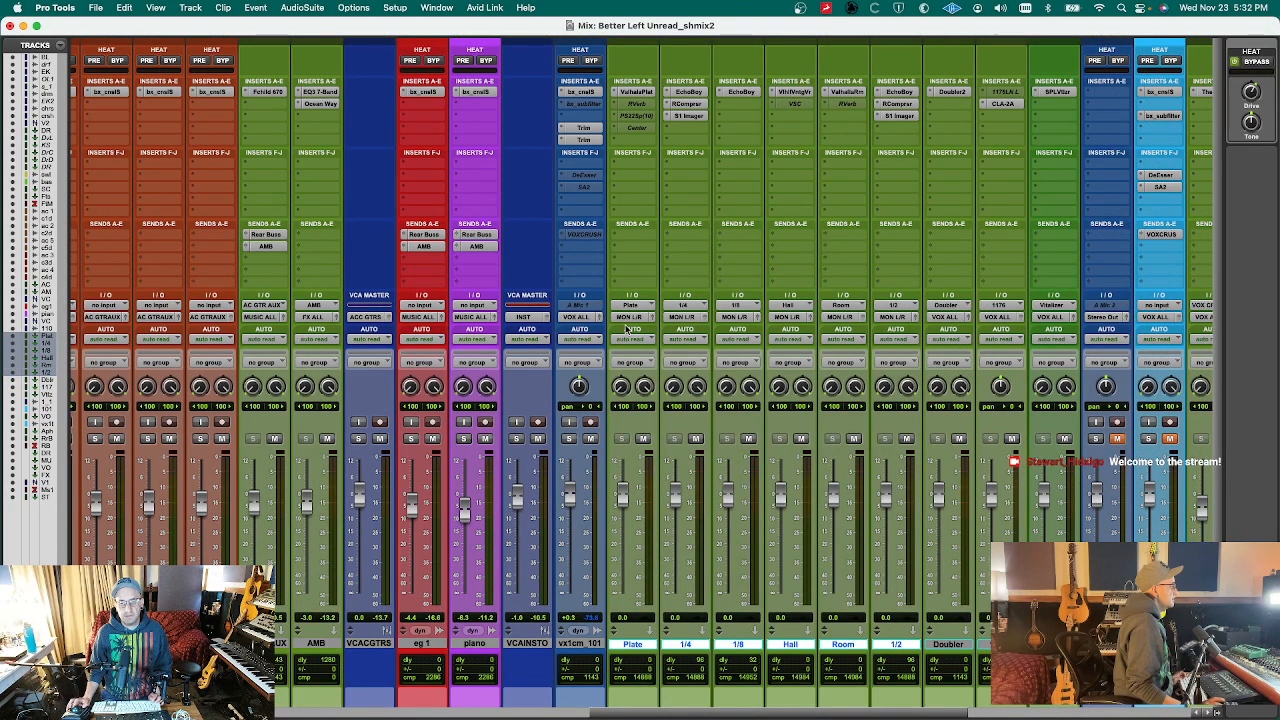
pyautogui.click(628, 318)
pyautogui.moveTo(640, 329)
pyautogui.moveTo(740, 333)
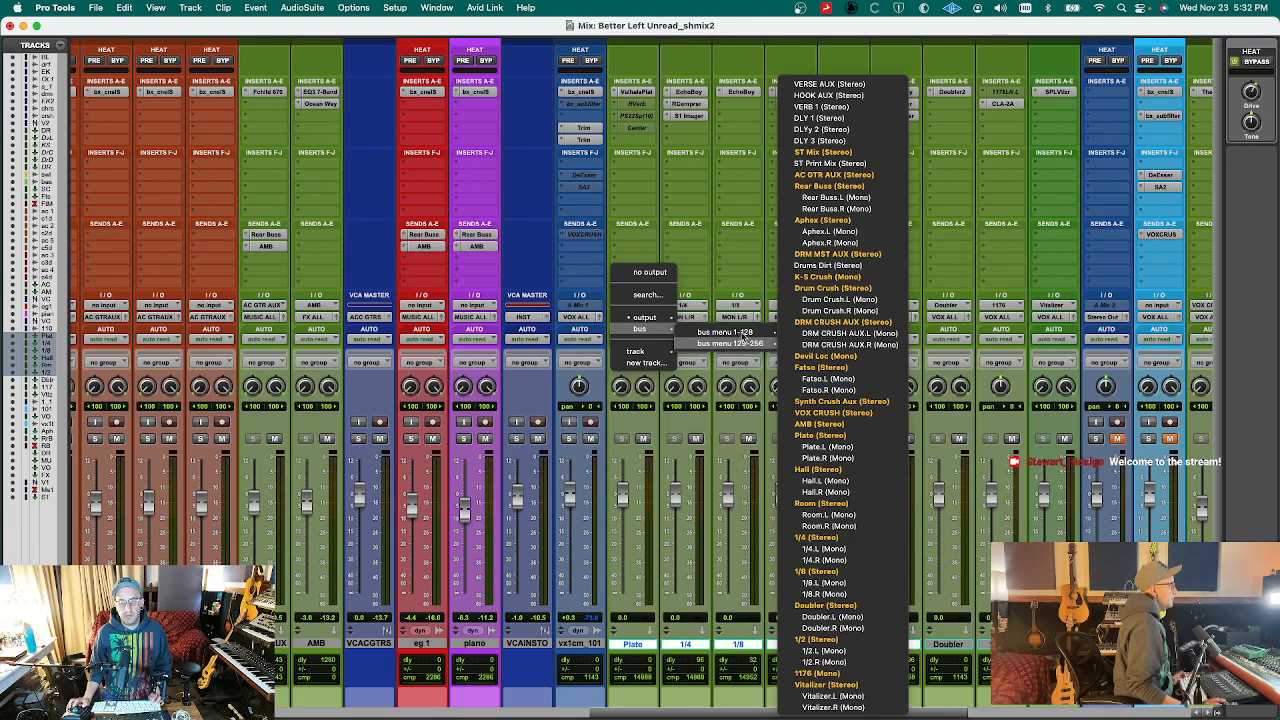
pyautogui.moveTo(846, 711)
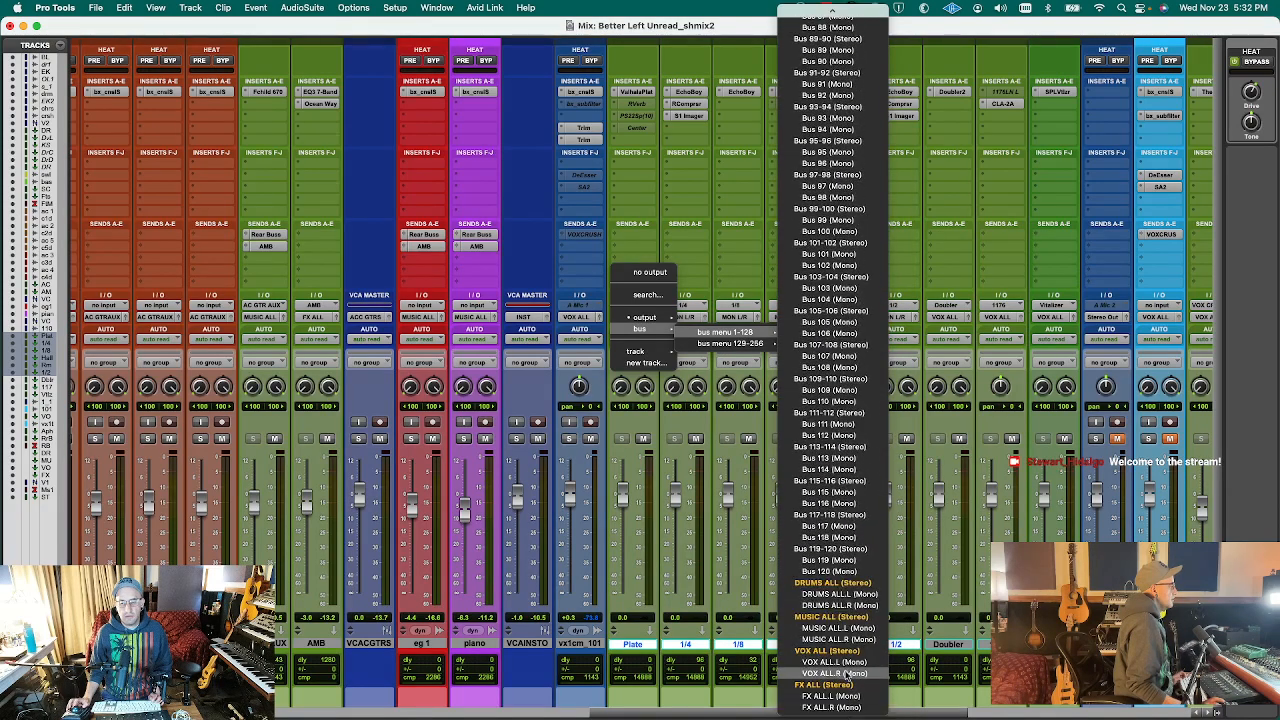
pyautogui.keyDown('alt'); pyautogui.keyDown('shift'); pyautogui.click(830, 684); pyautogui.keyUp('shift'); pyautogui.keyUp('alt')
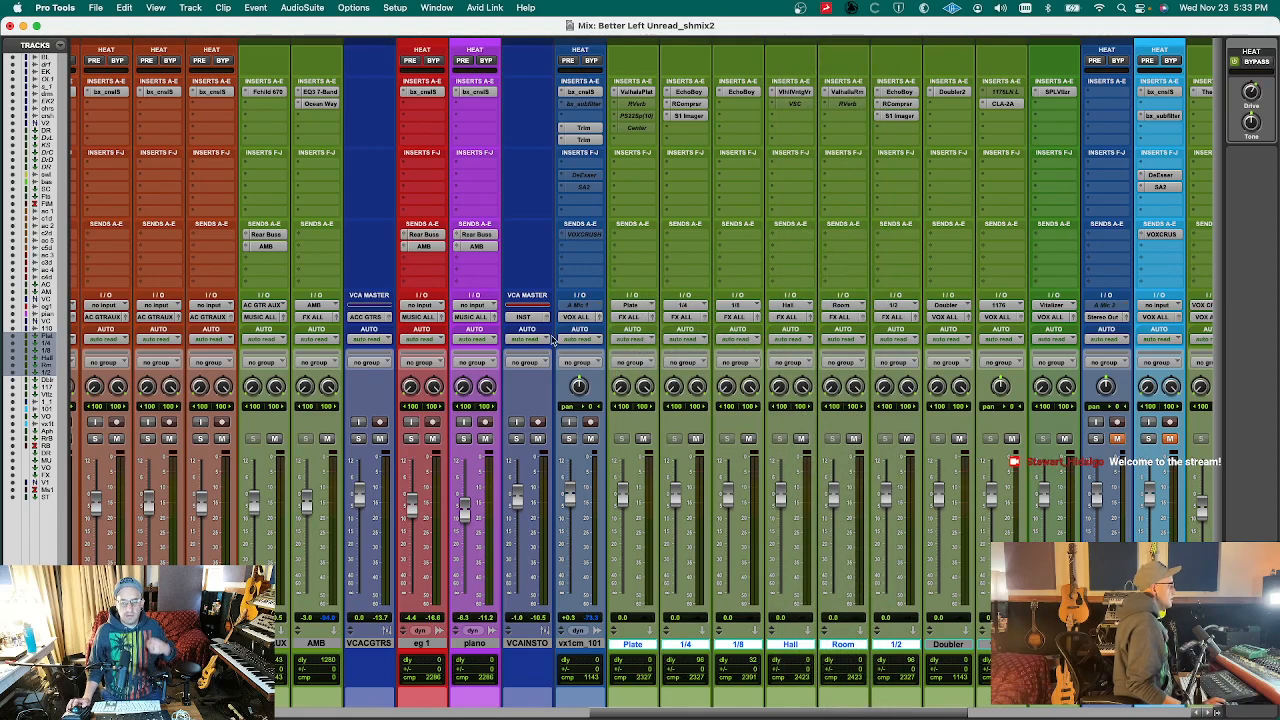
# - Add sends to the 1176 and Vitalizer buses in the second and third send slots of the lead vocal comp
pyautogui.click(567, 248)
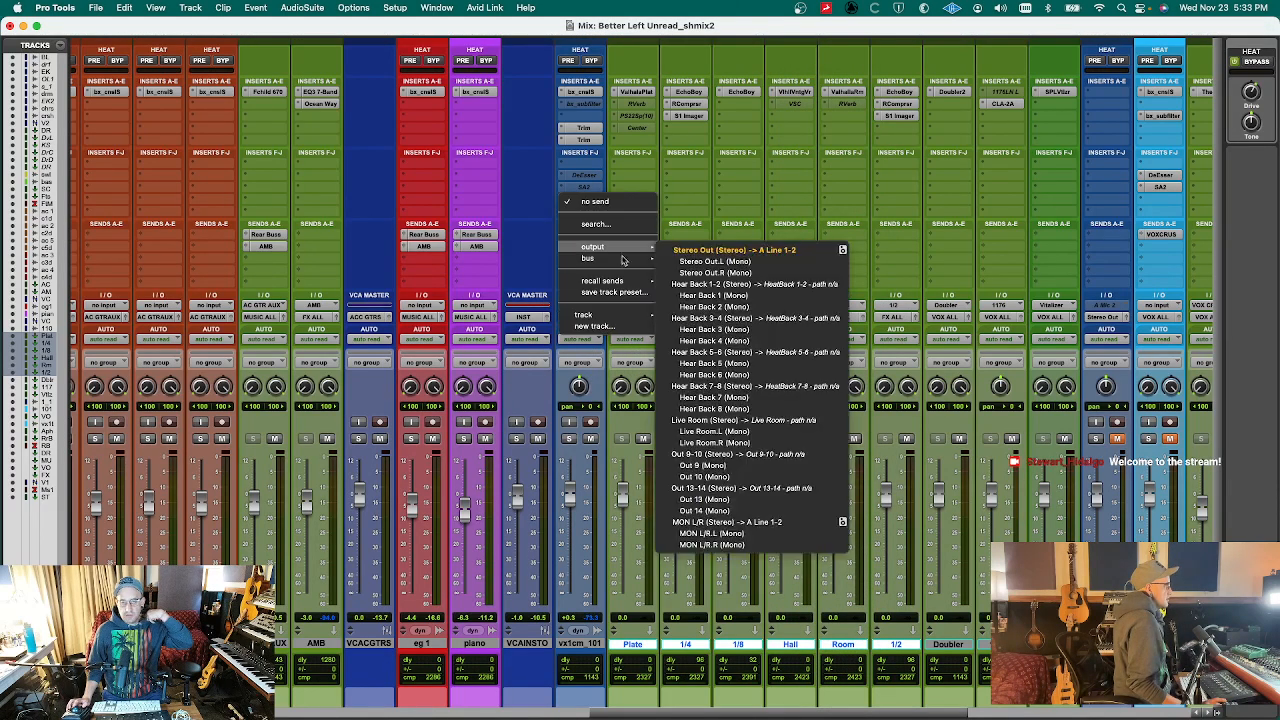
pyautogui.moveTo(622, 259)
pyautogui.moveTo(710, 272)
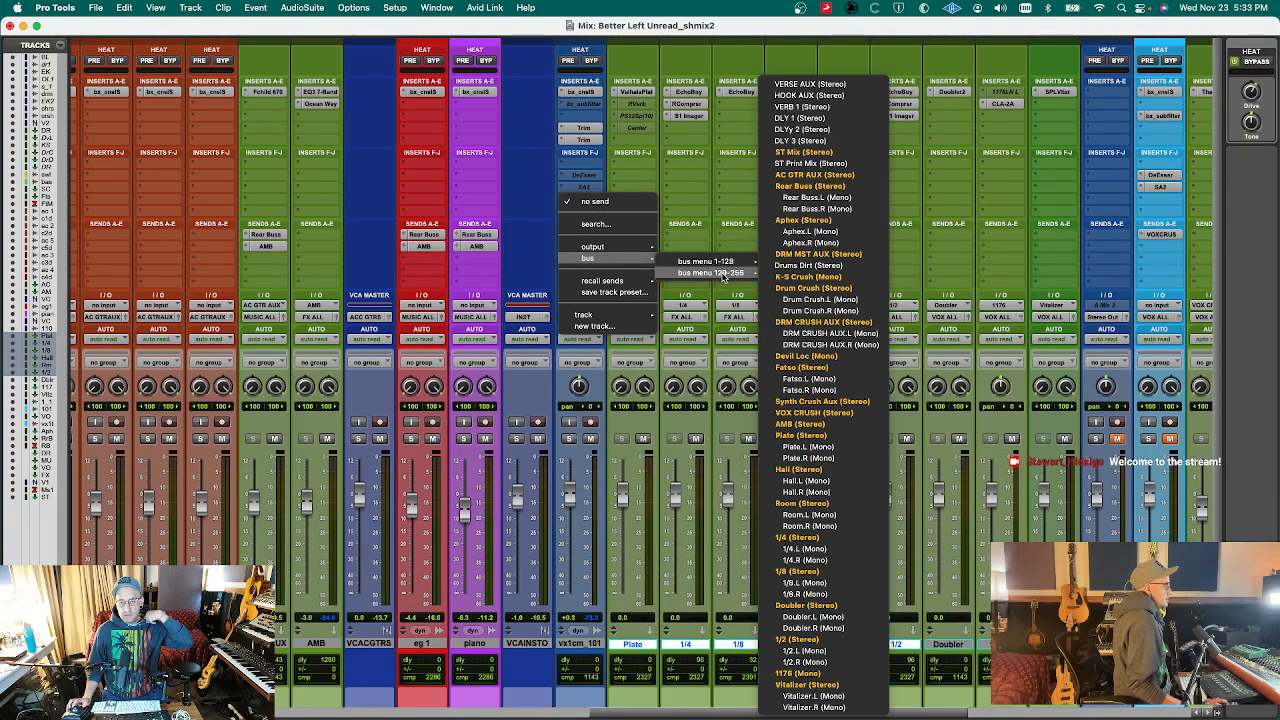
pyautogui.click(800, 673)
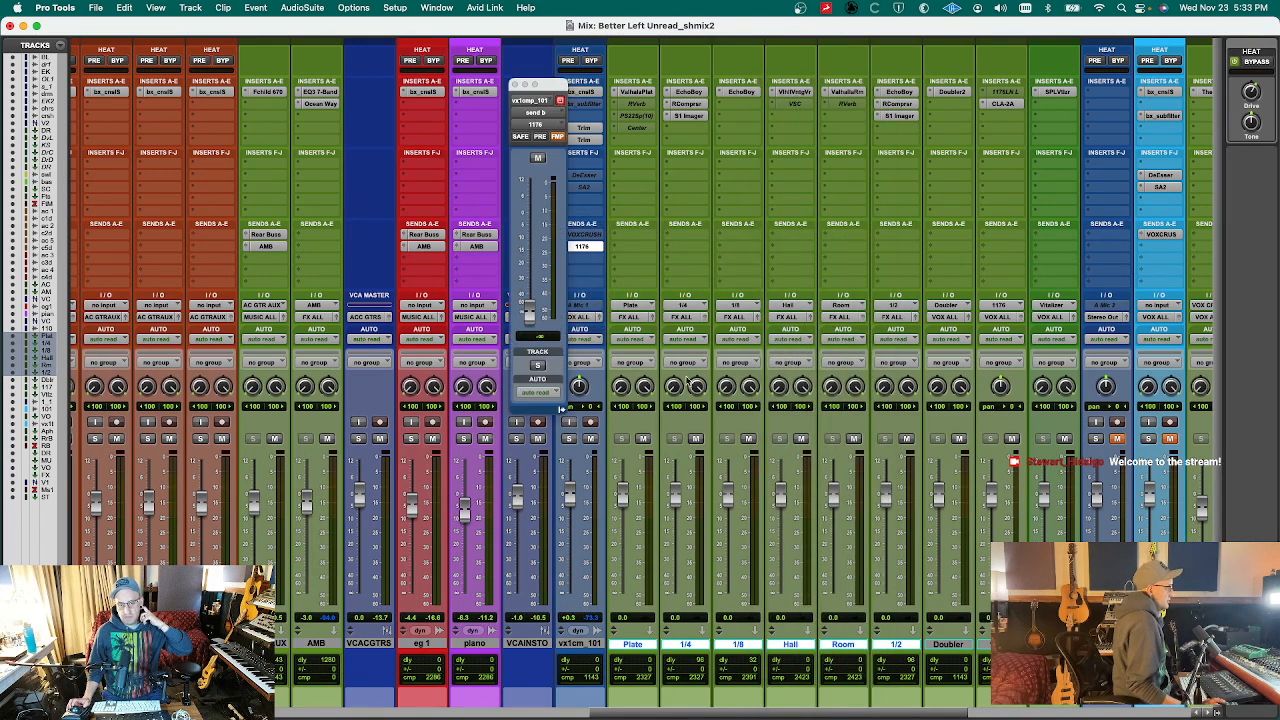
pyautogui.click(582, 258)
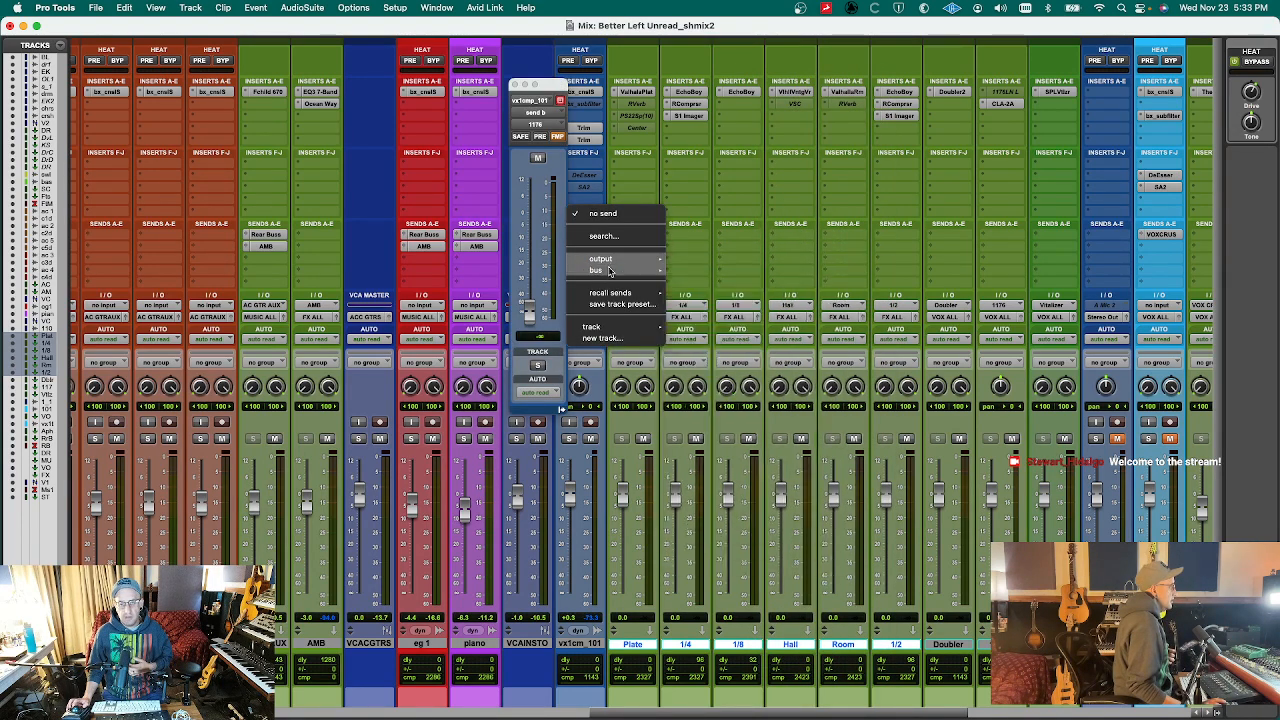
pyautogui.moveTo(610, 271)
pyautogui.moveTo(710, 285)
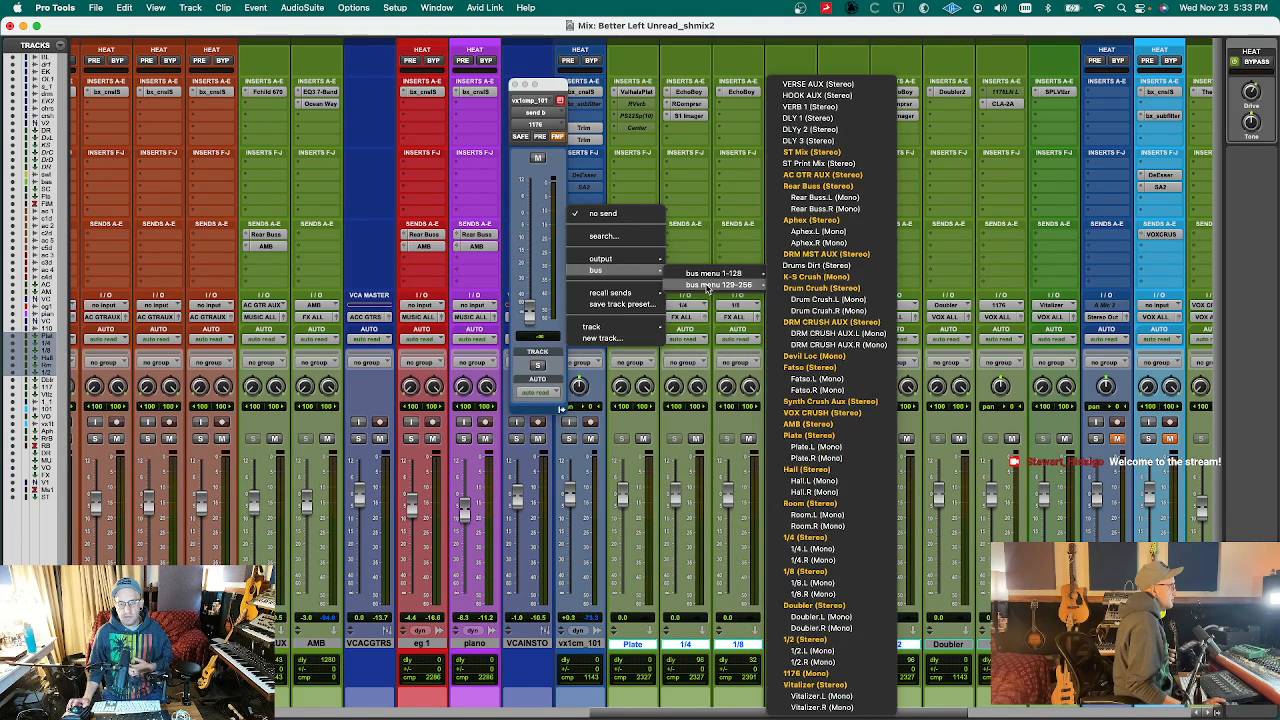
pyautogui.click(815, 684)
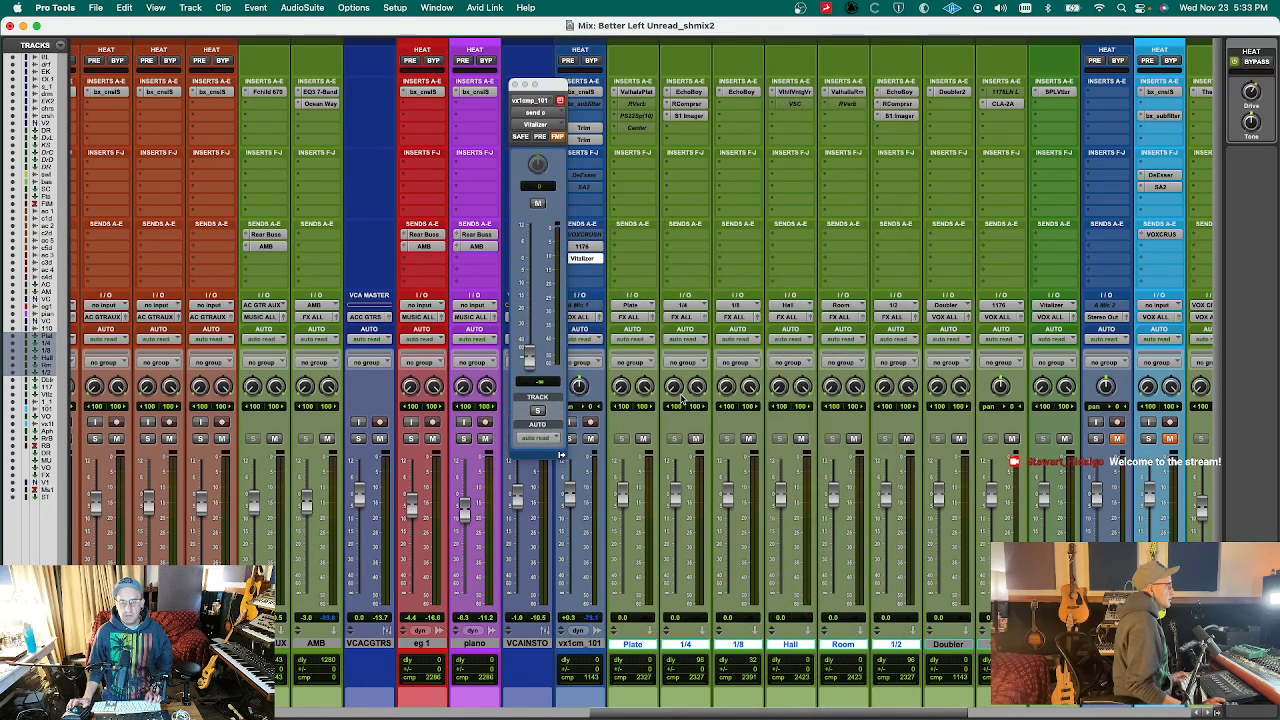
# - Show the lead vocal comp's 1176 and Vitalizer send faders side by side and set both send levels to 0.0 dB
pyautogui.moveTo(552, 84); pyautogui.dragTo(774, 86)
pyautogui.click(588, 246)
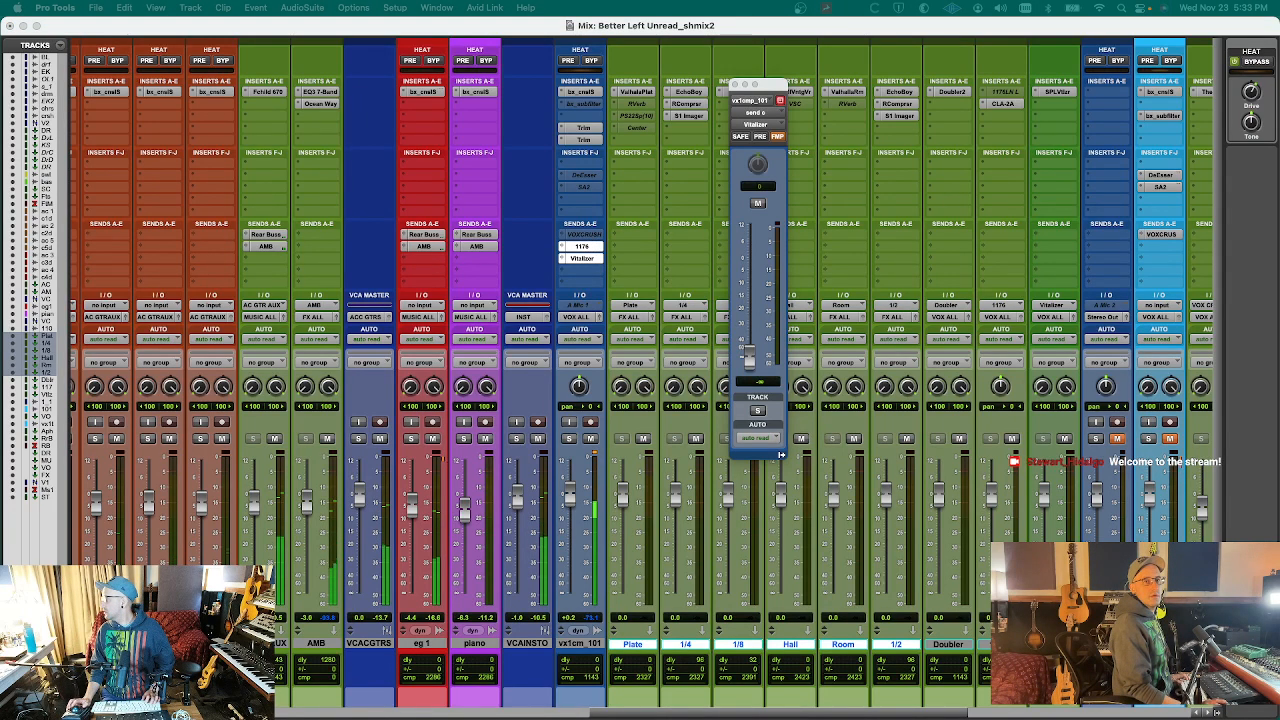
pyautogui.moveTo(1279, 24); pyautogui.dragTo(708, 119)
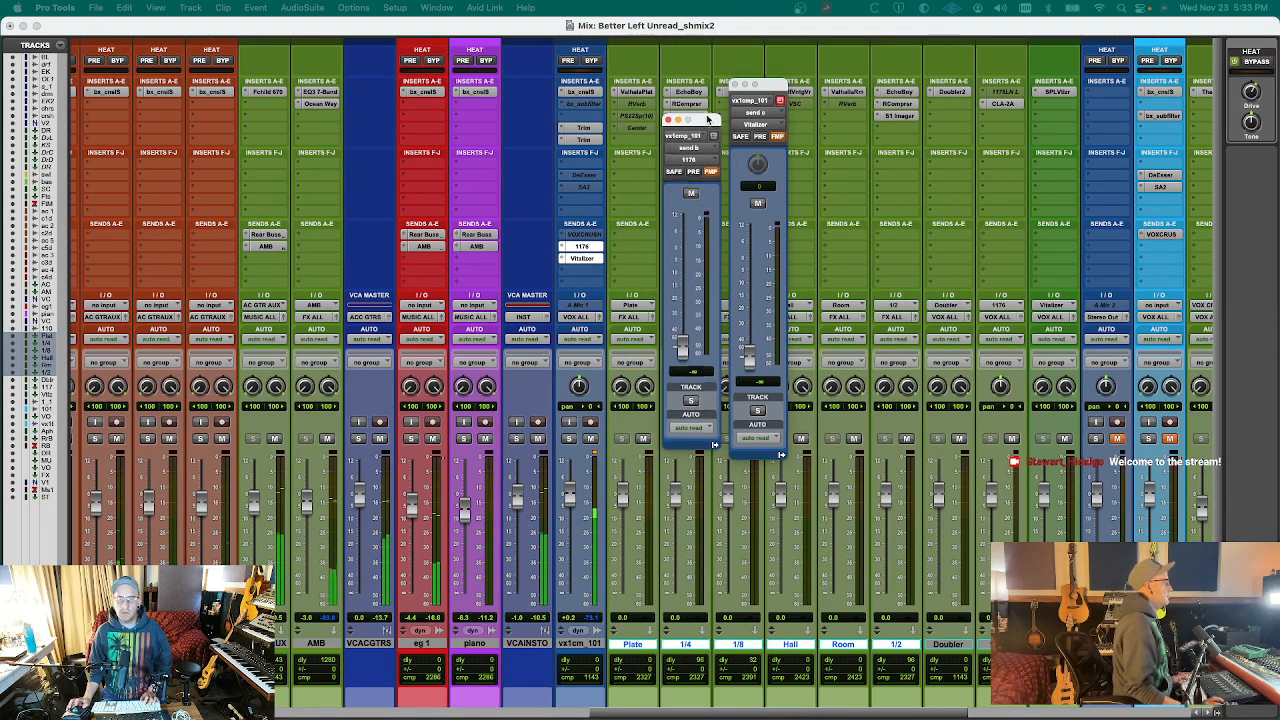
pyautogui.keyDown('alt'); pyautogui.click(749, 358); pyautogui.keyUp('alt')
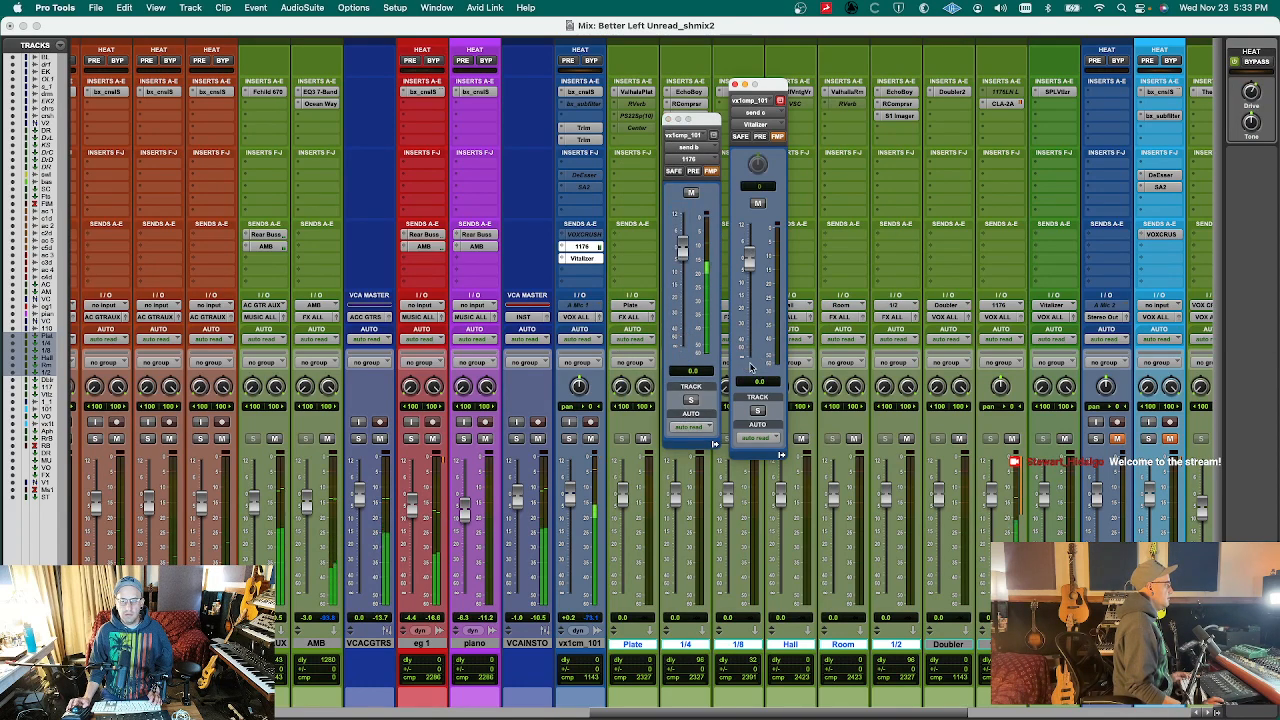
# - Lower the 1176.1 and Vitalizer aux faders together to -14.4 and -14.2 dB and check the CLA-2A compressor on 1176.1
pyautogui.press('ctrl+alt+super+w')
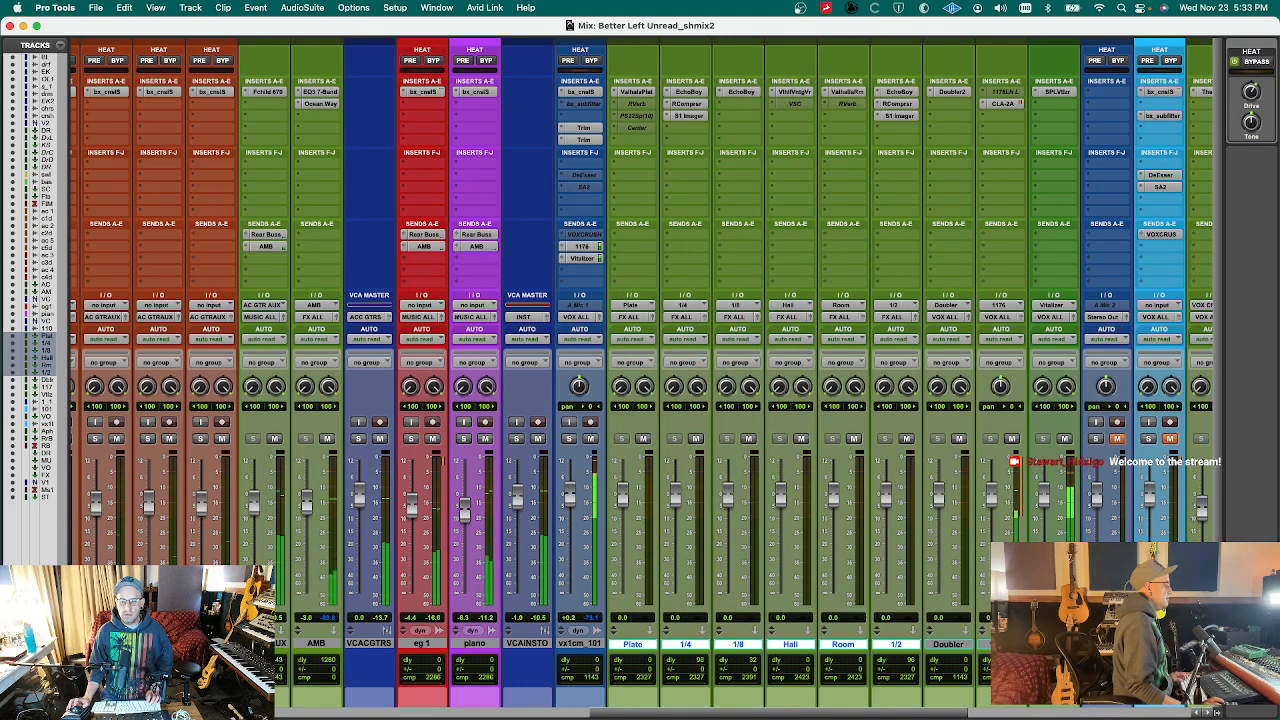
pyautogui.click(1001, 644)
pyautogui.keyDown('shift'); pyautogui.click(1054, 644); pyautogui.keyUp('shift')
pyautogui.press('super+s')
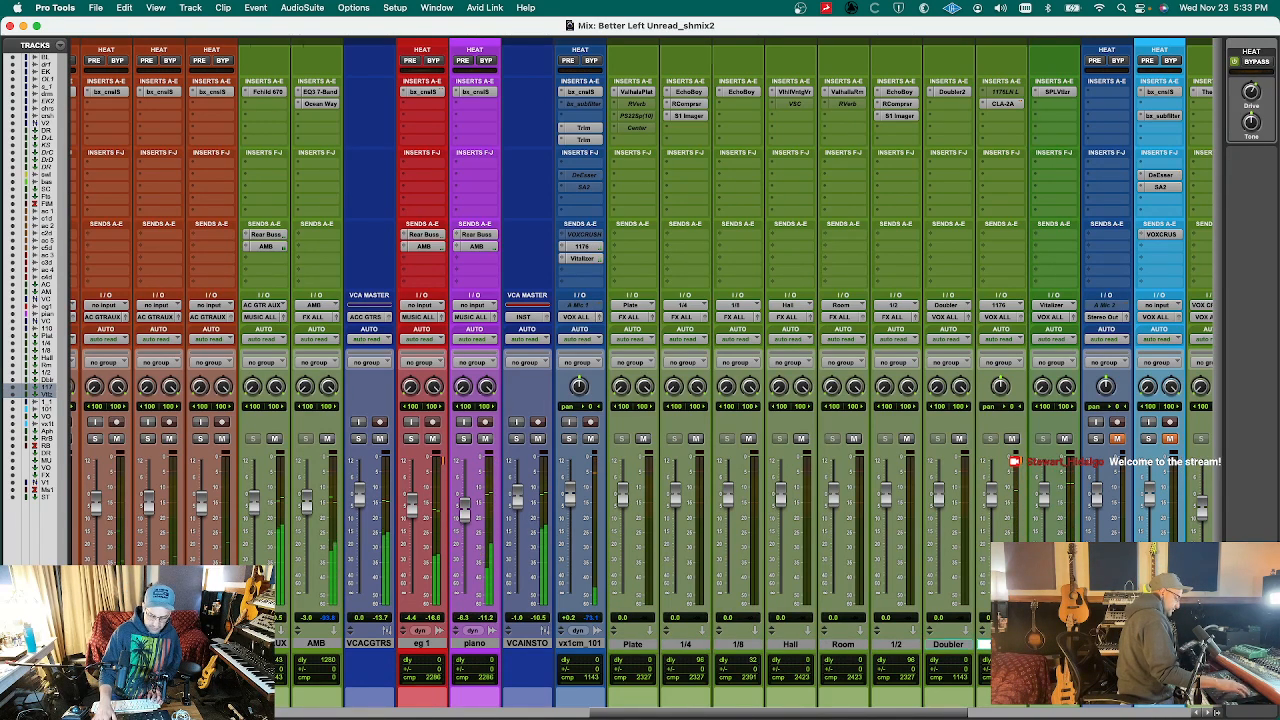
pyautogui.hscroll(10, 581, 483)
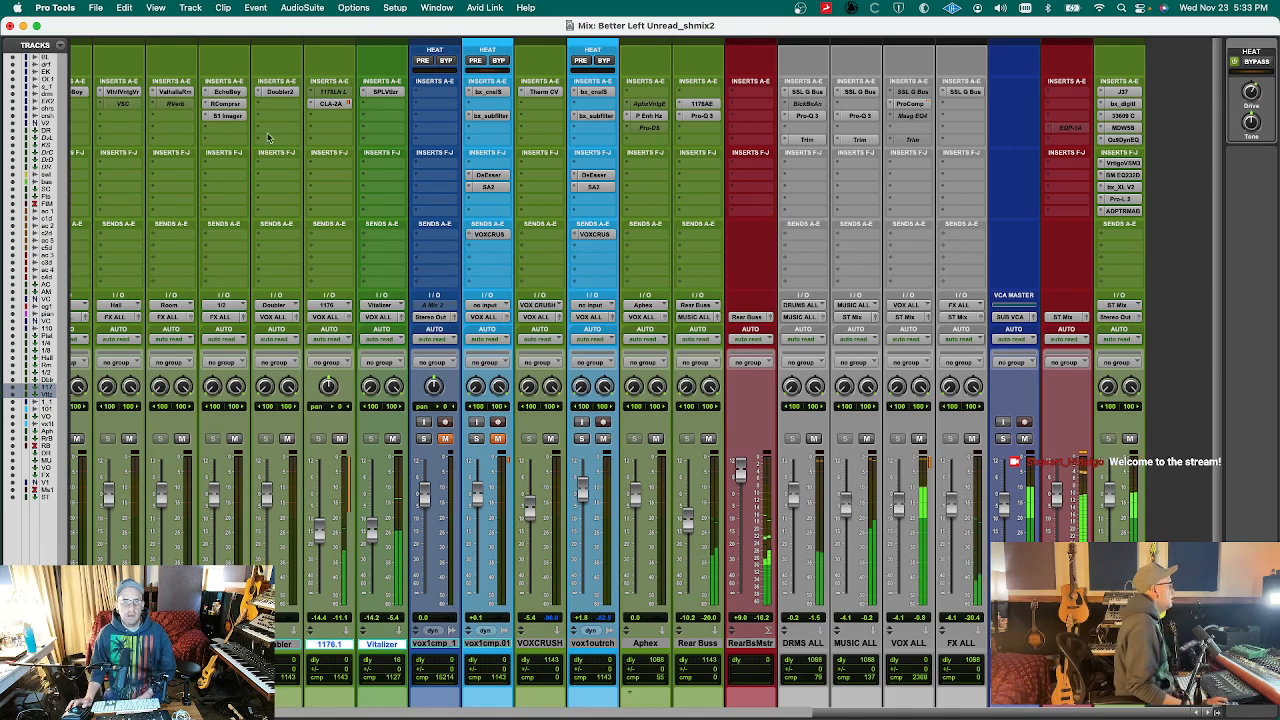
pyautogui.click(340, 104)
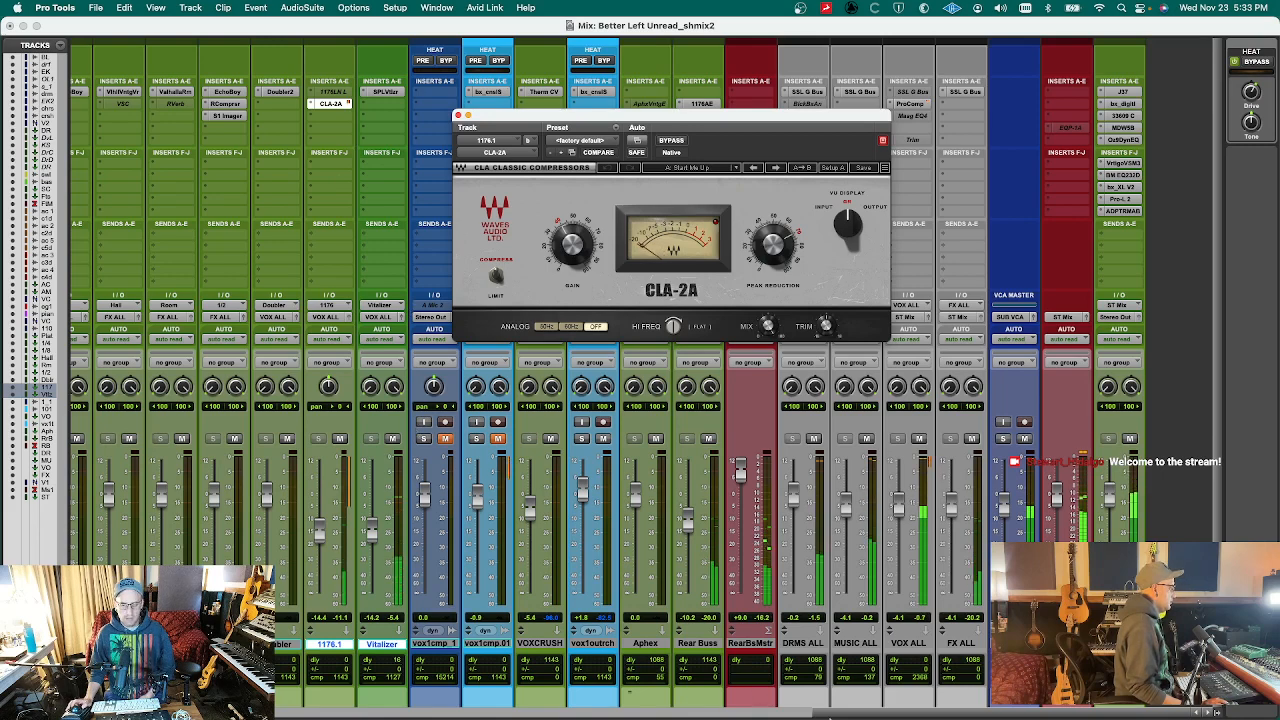
pyautogui.press('super+w')
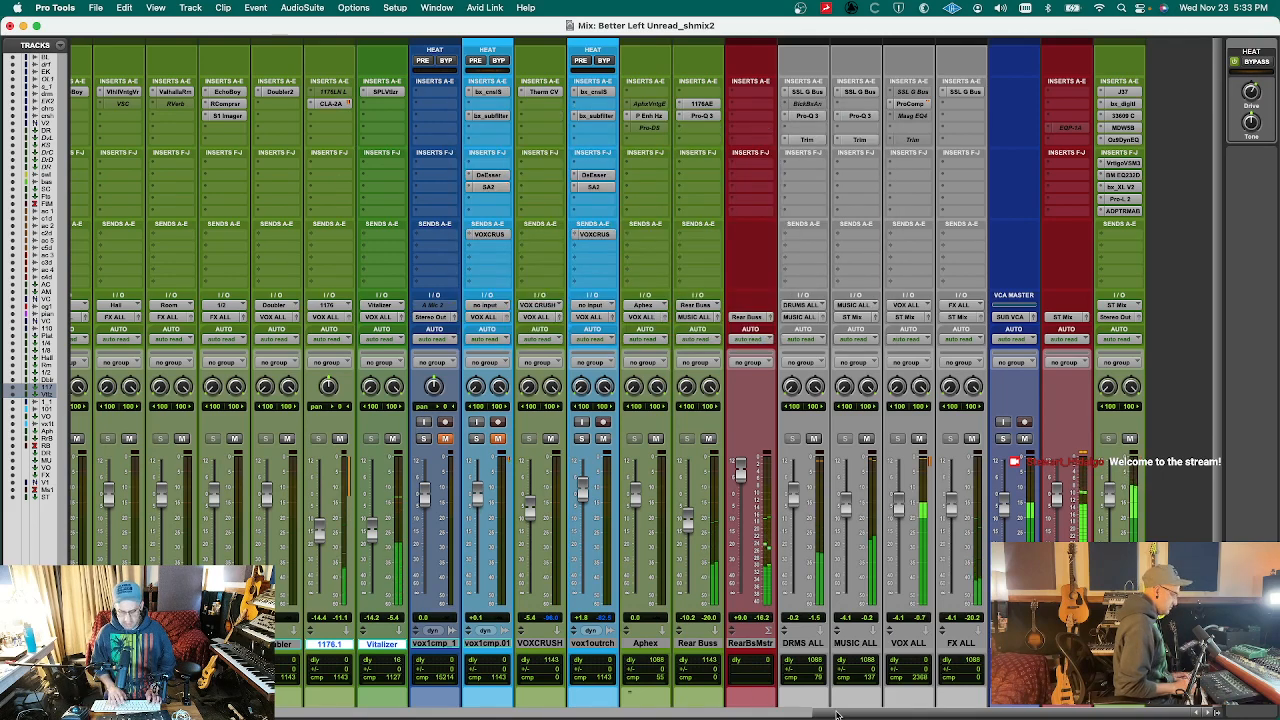
# - Audition the vox1acmp_1.01 lead vocal track in the Edit window from about bar 55, with HOOK2 enlarged
pyautogui.press('super+equal')
pyautogui.press('r')
pyautogui.press('r')
pyautogui.press('r')
pyautogui.press('r')
pyautogui.press('r')
pyautogui.press('space')
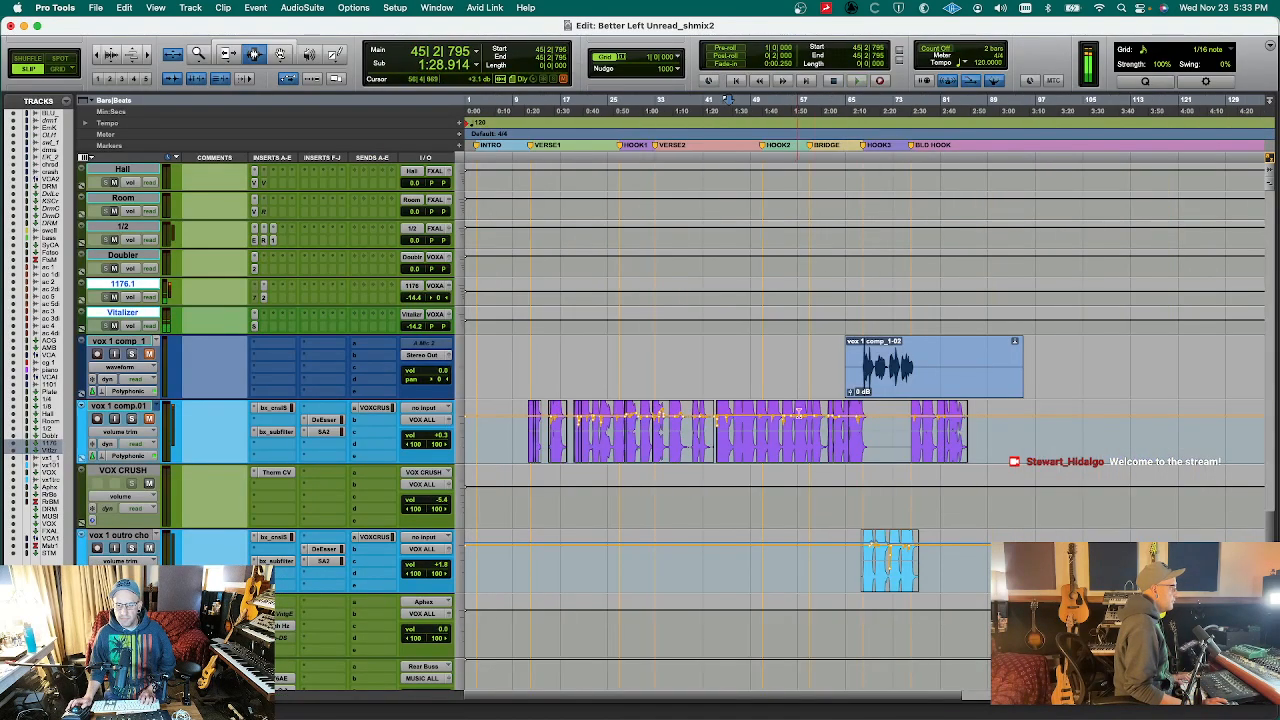
pyautogui.scroll(5, 842, 398)
pyautogui.click(790, 264)
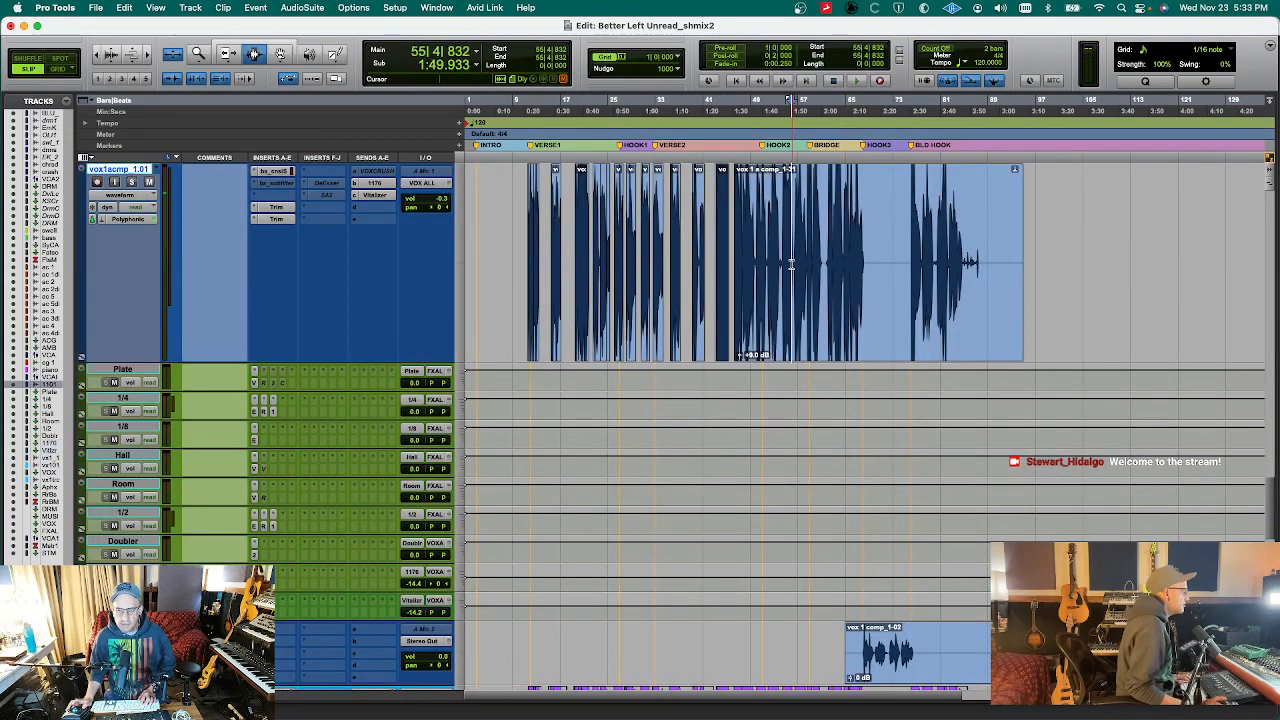
pyautogui.press('t')
pyautogui.press('t')
pyautogui.press('space')
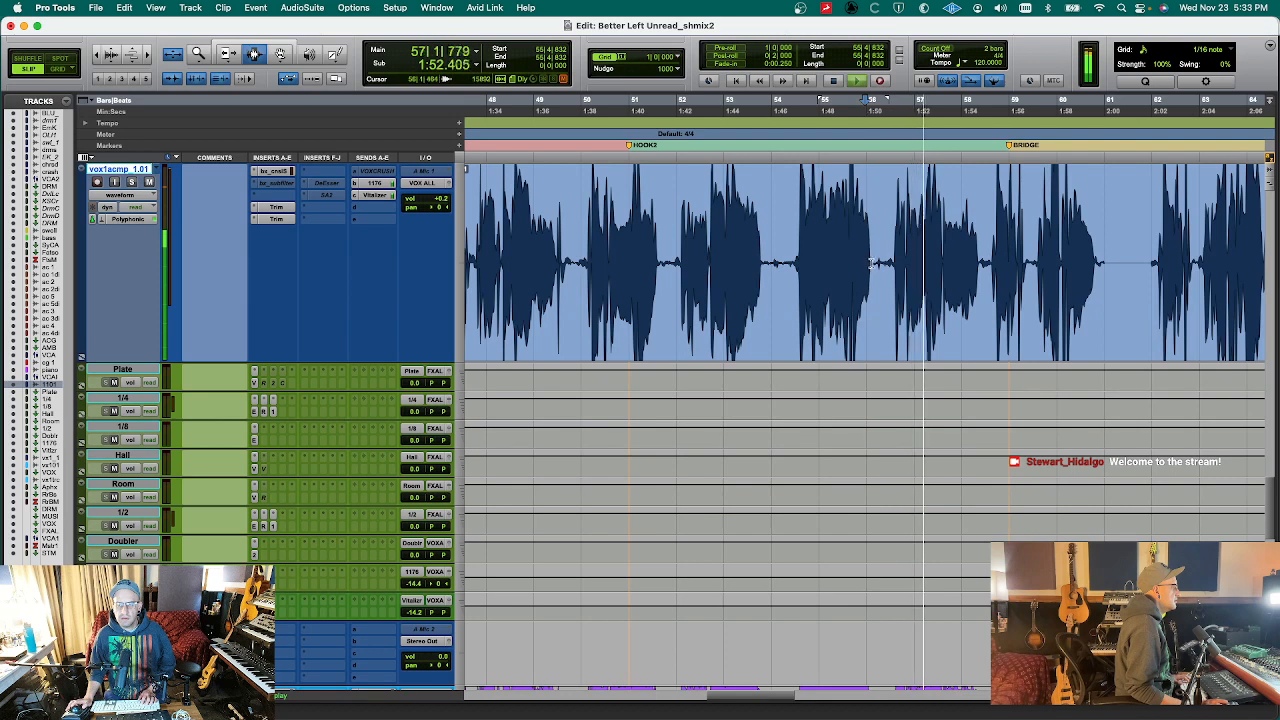
# - Delete the low-level noise in the gaps between vocal phrases at bars 56 and 58 on vox1acmp_1.01
pyautogui.moveTo(872, 265); pyautogui.dragTo(890, 268)
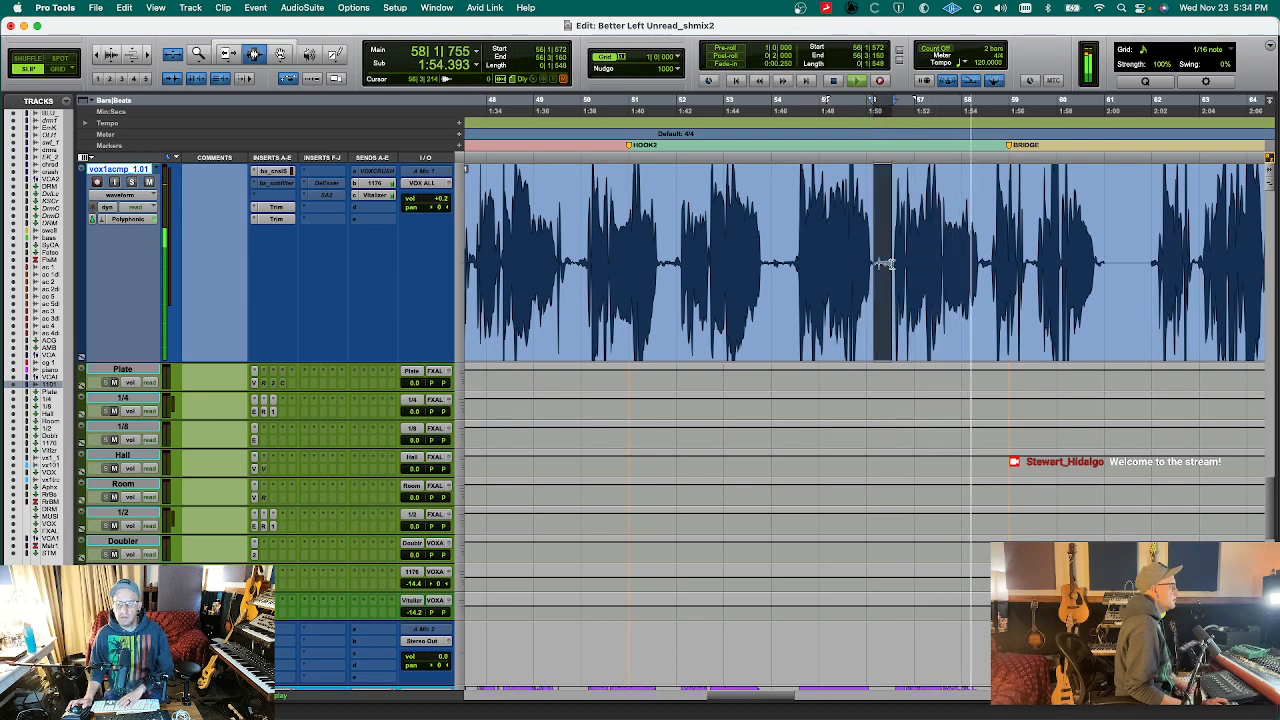
pyautogui.press('Delete')
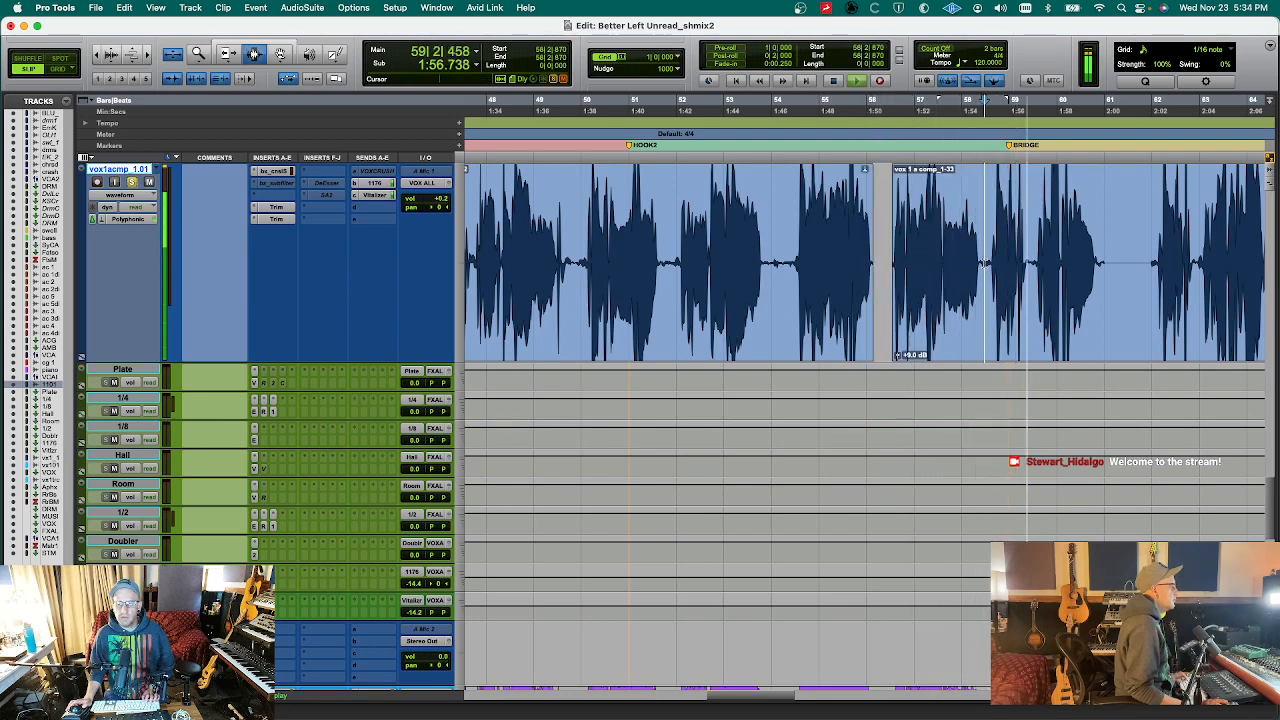
pyautogui.press('super+bracketright')
pyautogui.press('super+bracketright')
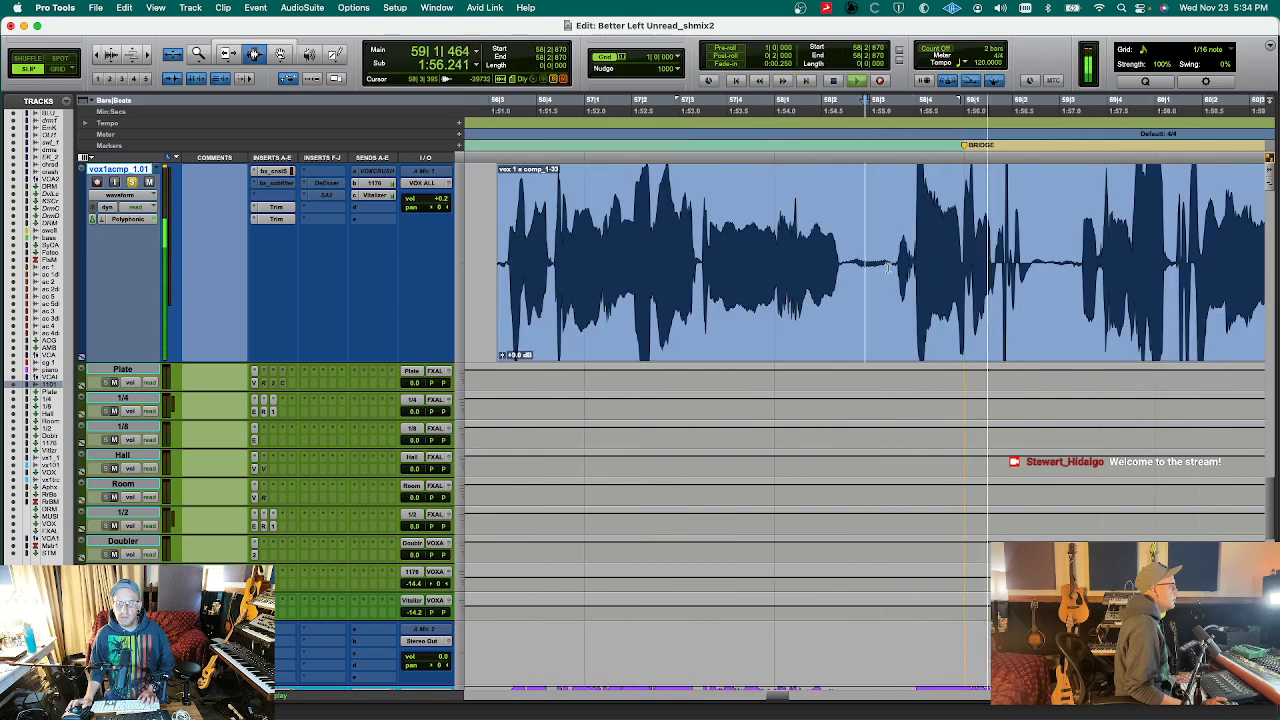
pyautogui.moveTo(847, 265); pyautogui.dragTo(892, 265)
pyautogui.press('Delete')
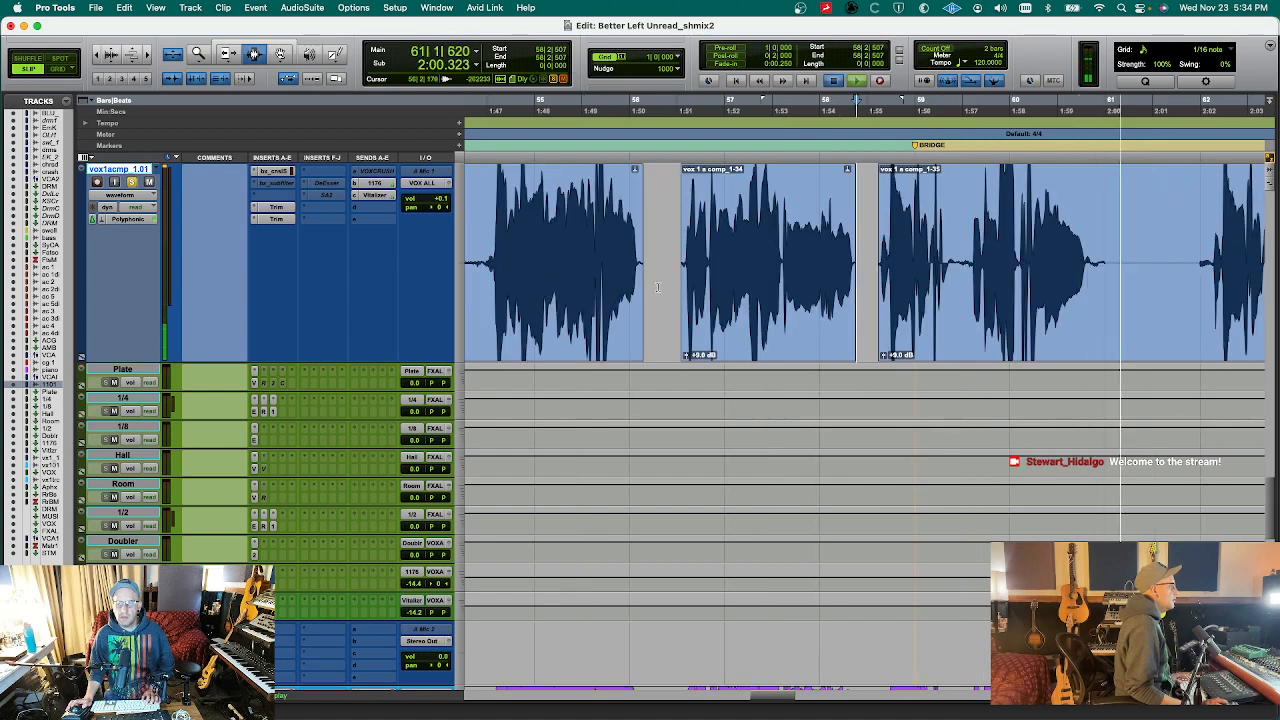
# - Stop playback and delete the silent gap beginning at bar 61 in the bridge on vox1acmp_1.01
pyautogui.press('space')
pyautogui.hotkey('alt', 'a')
pyautogui.press('super+bracketright')
pyautogui.press('super+bracketright')
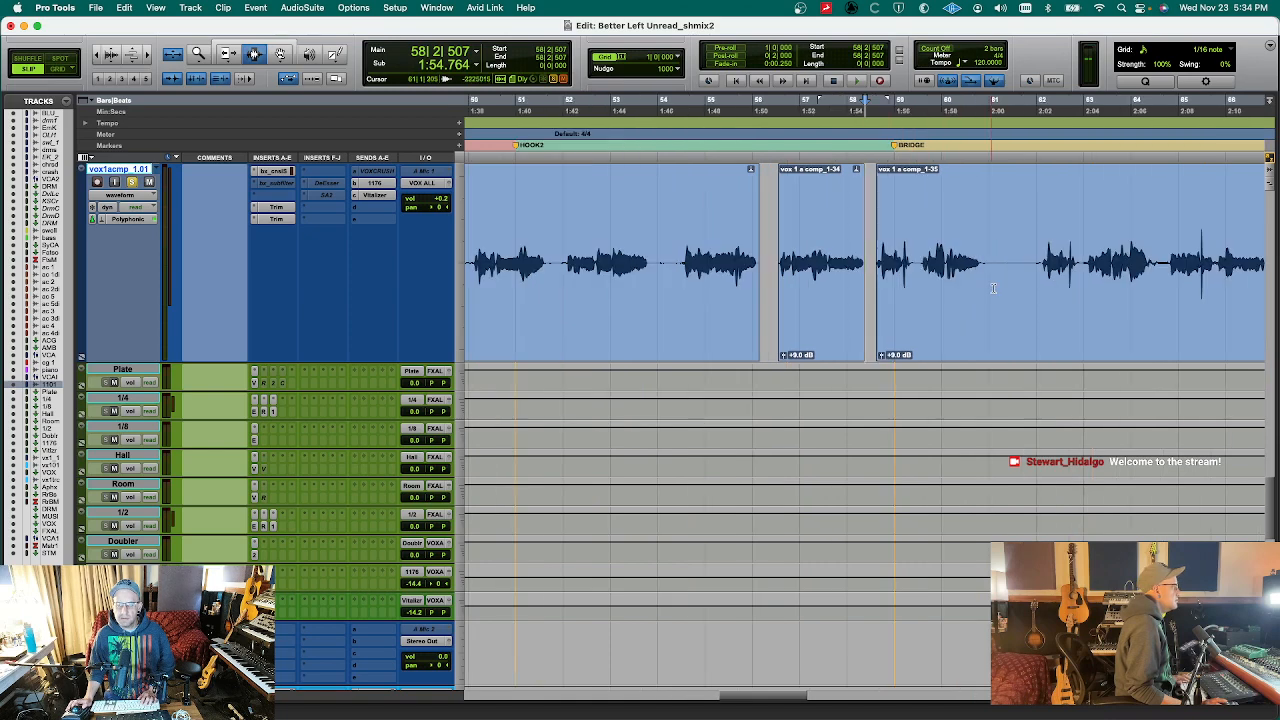
pyautogui.moveTo(990, 260); pyautogui.dragTo(1038, 260)
pyautogui.press('Delete')
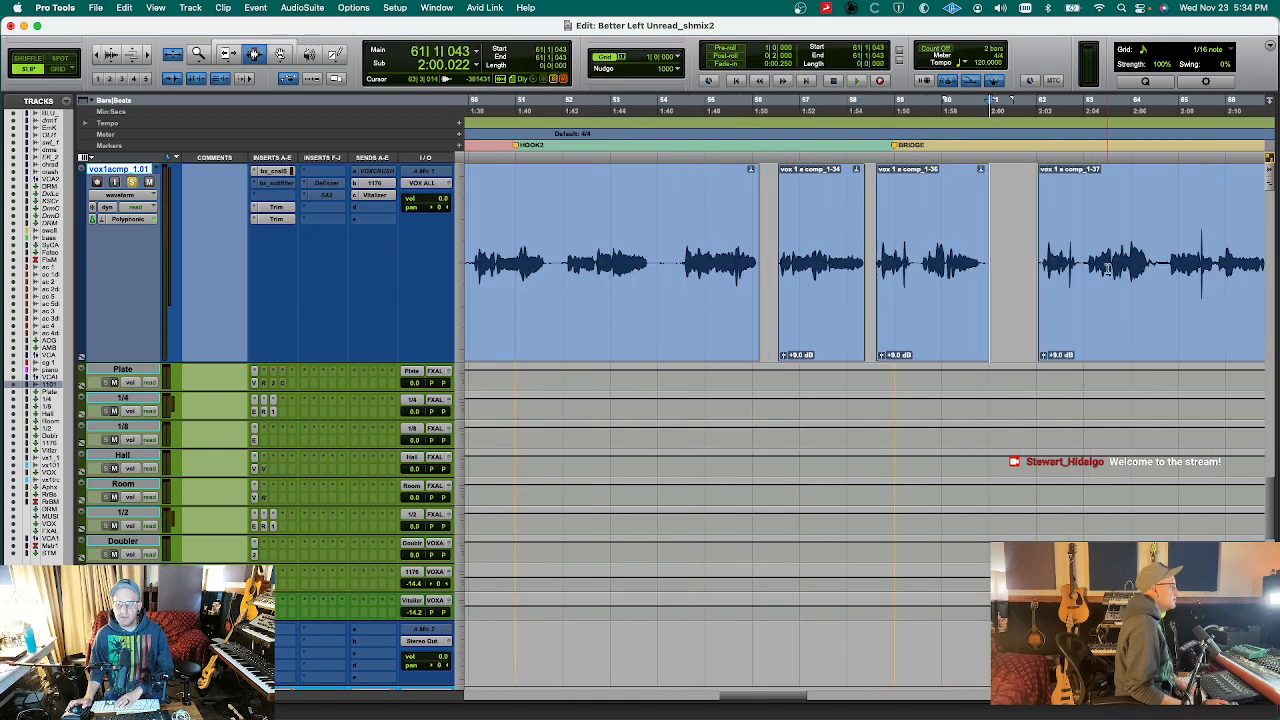
# - Inspect the clip edge at bar 61 up close, and view the whole edited lead vocal with its neighbouring tracks
pyautogui.press('t')
pyautogui.press('t')
pyautogui.press('t')
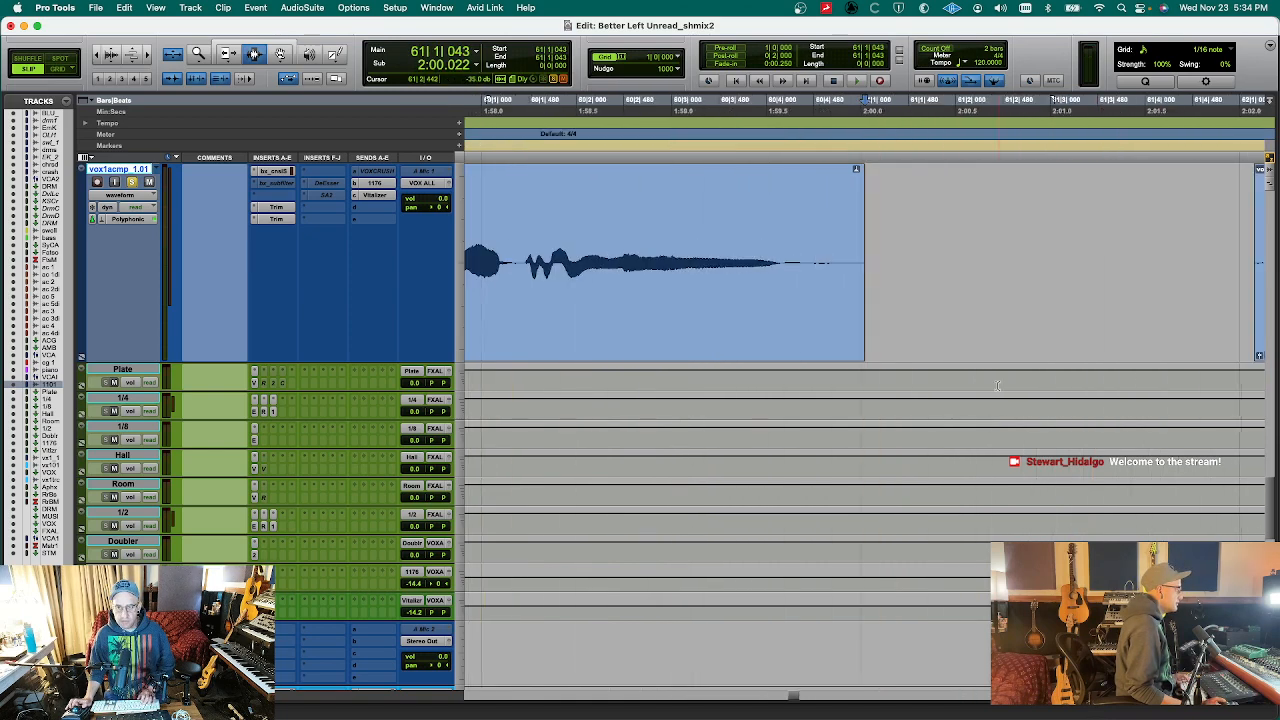
pyautogui.press('r')
pyautogui.press('r')
pyautogui.press('r')
pyautogui.press('r')
pyautogui.press('r')
pyautogui.press('r')
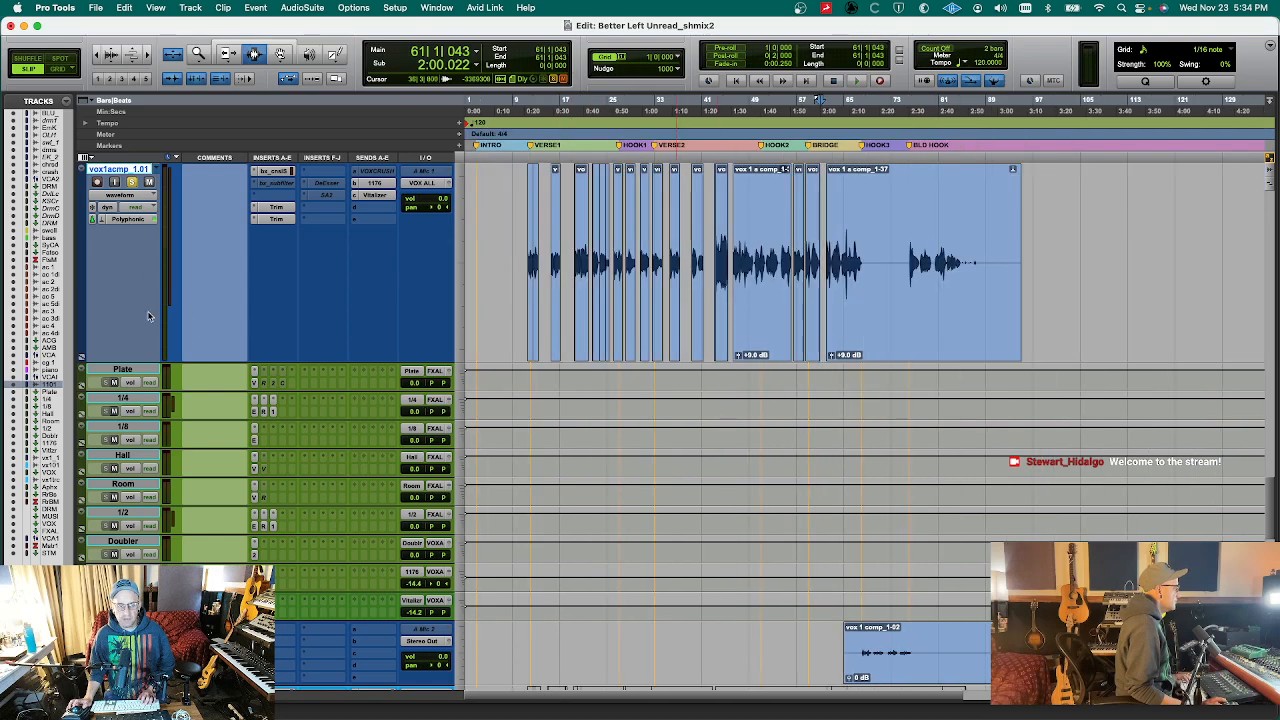
pyautogui.scroll(10, 220, 266)
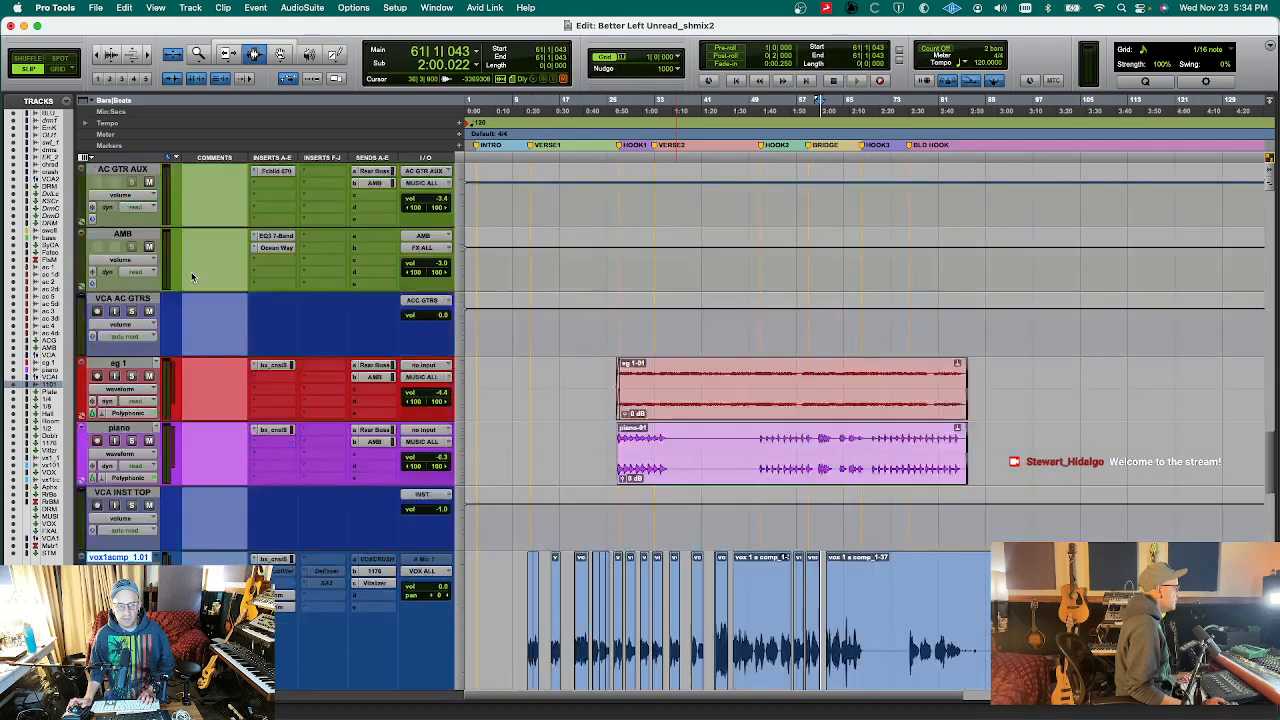
pyautogui.scroll(-7, 220, 266)
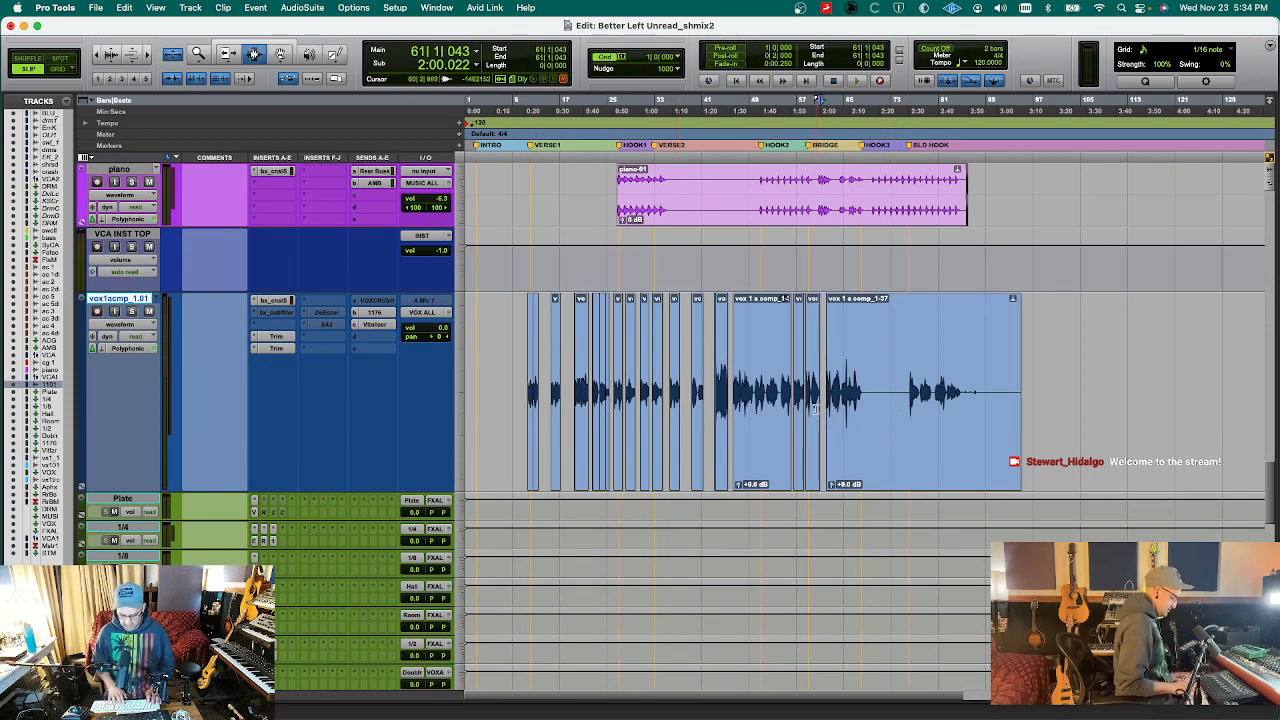
# - Return to the Mix window and make the vx1cm_101 lead vocal track inactive
pyautogui.press('super+equal')
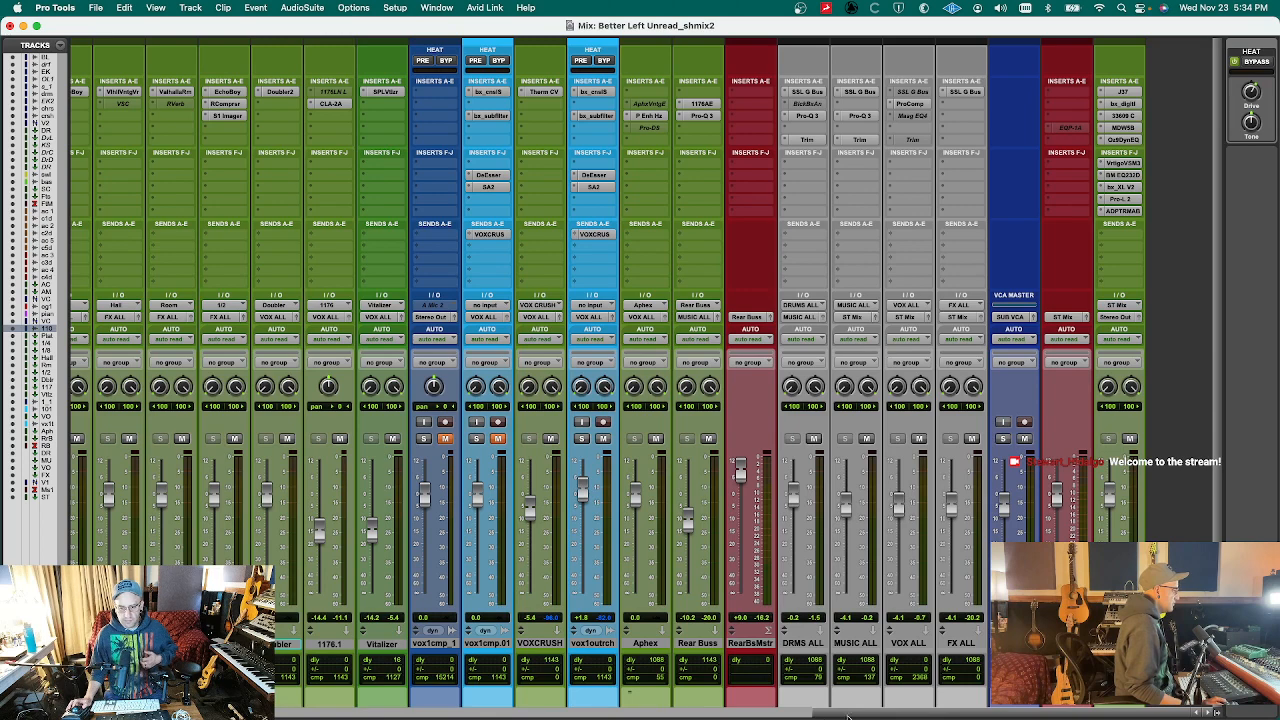
pyautogui.moveTo(848, 716); pyautogui.dragTo(657, 718)
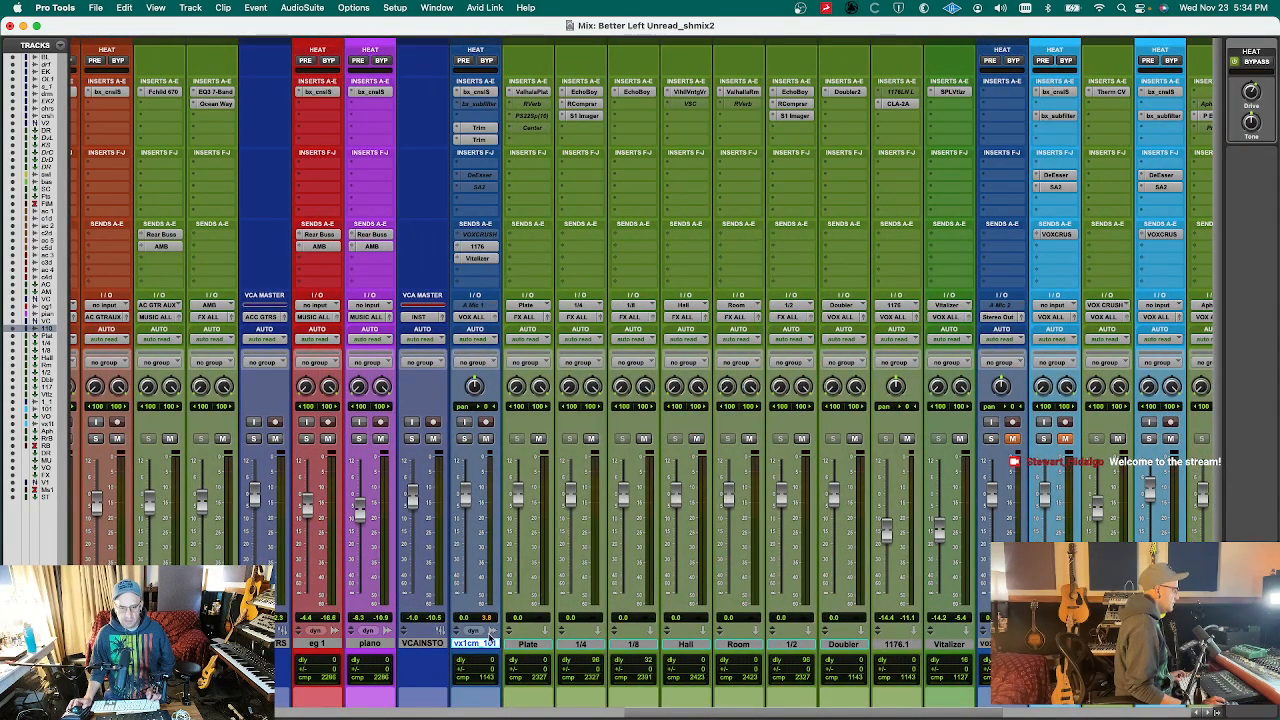
pyautogui.press('super+alt+shift+a')
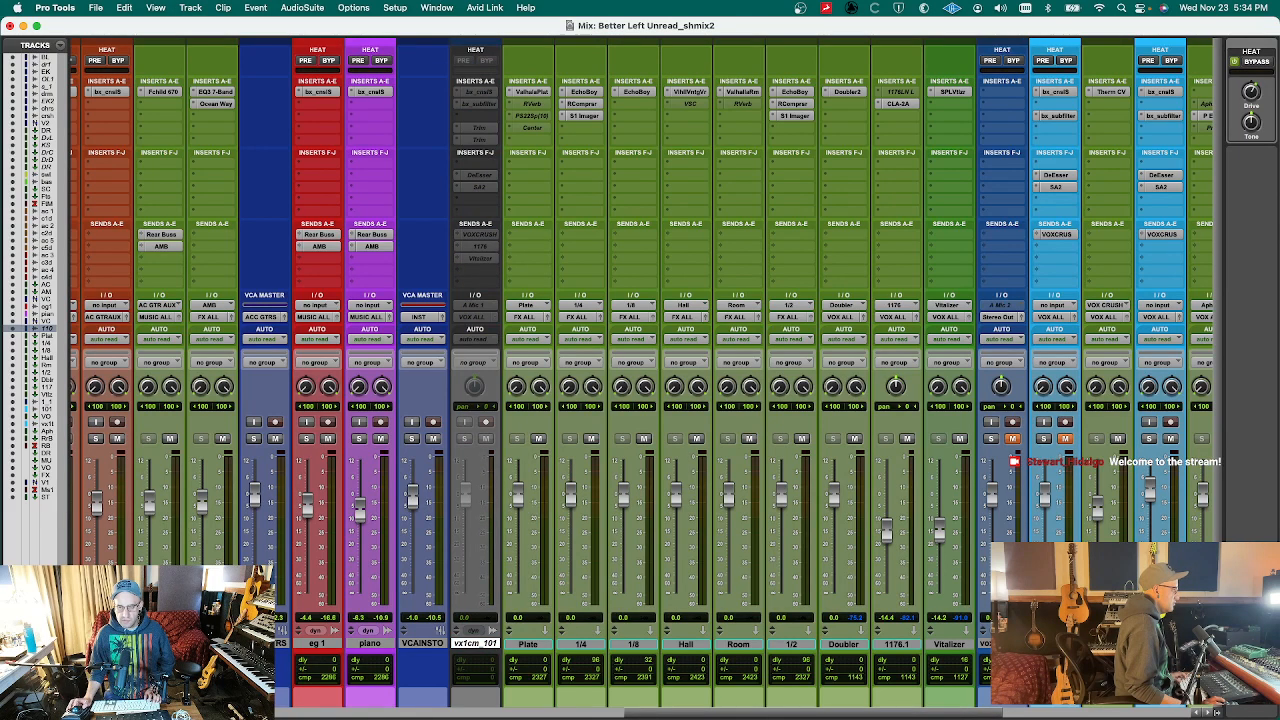
# - Unmute the vox1cmp.01 vocal track, and mute the VOXCRUSH aux track and make it inactive
pyautogui.click(1054, 643)
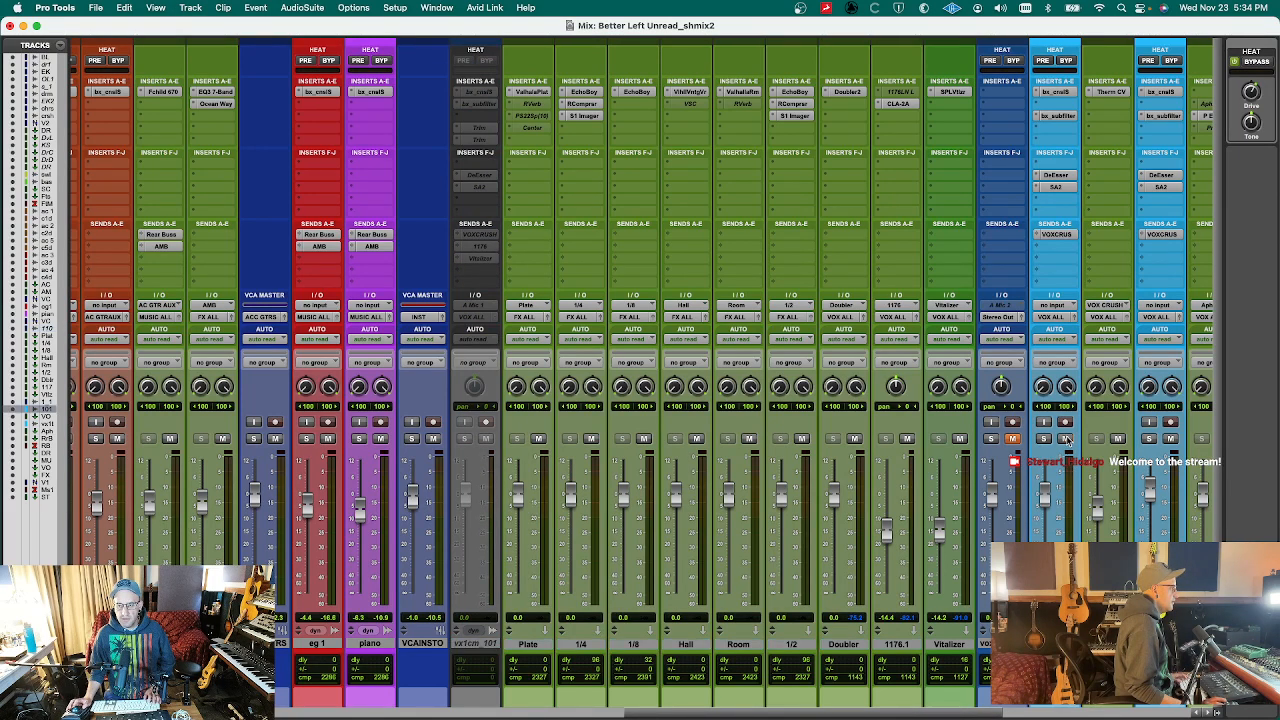
pyautogui.press('super+s')
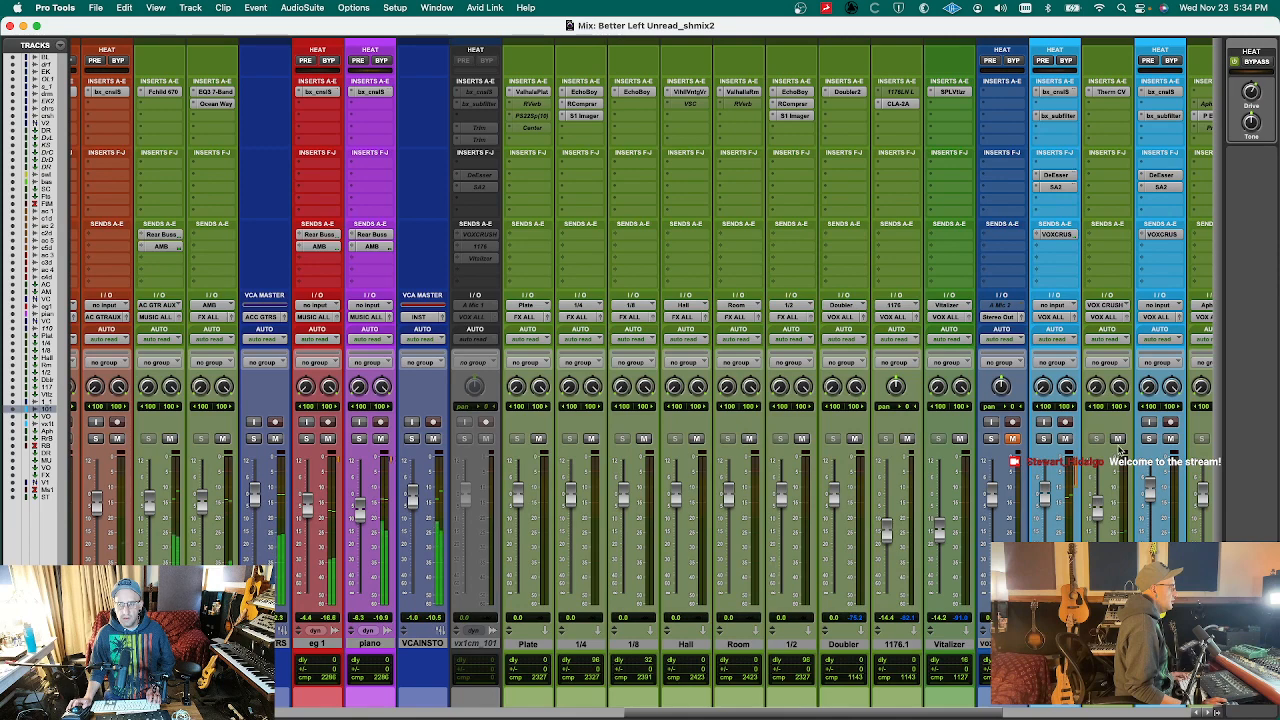
pyautogui.click(1107, 644)
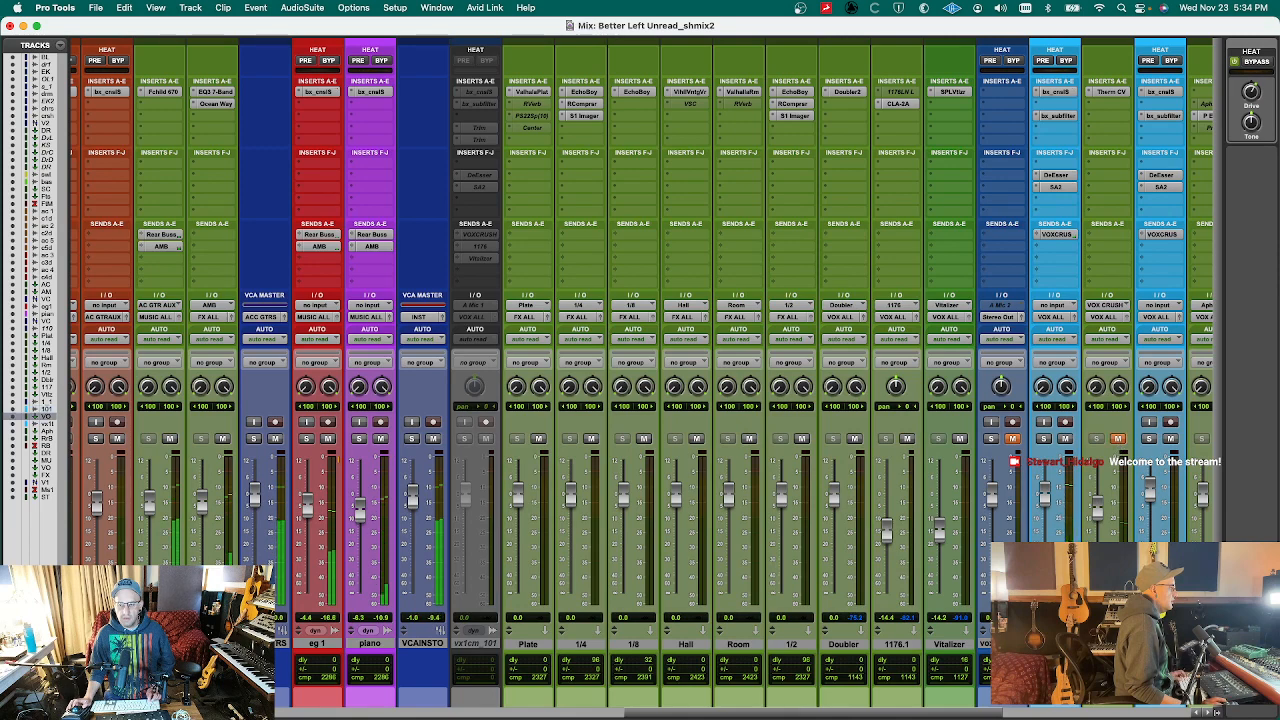
pyautogui.press('ctrl+super+i')
# - Make the VOXCRUSH sends on the vox1outrch and vox1cmp.01 tracks inactive
pyautogui.moveTo(912, 714); pyautogui.dragTo(997, 714)
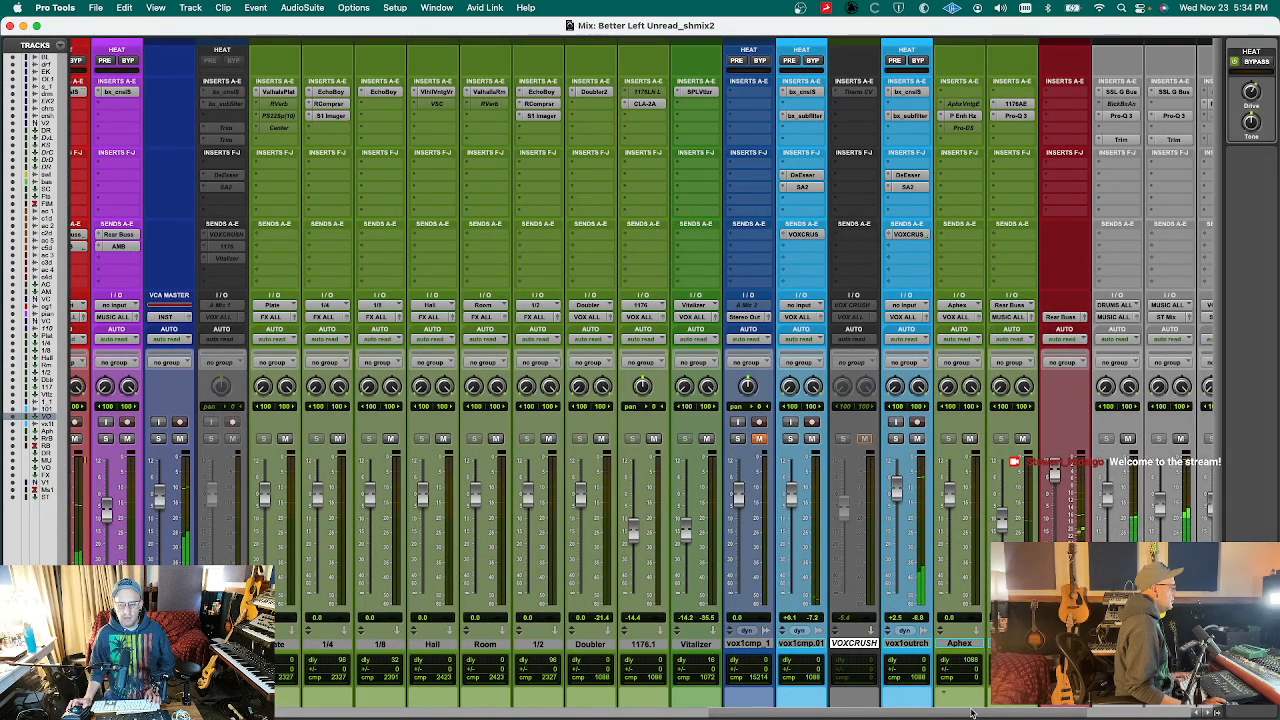
pyautogui.moveTo(971, 713); pyautogui.dragTo(1014, 713)
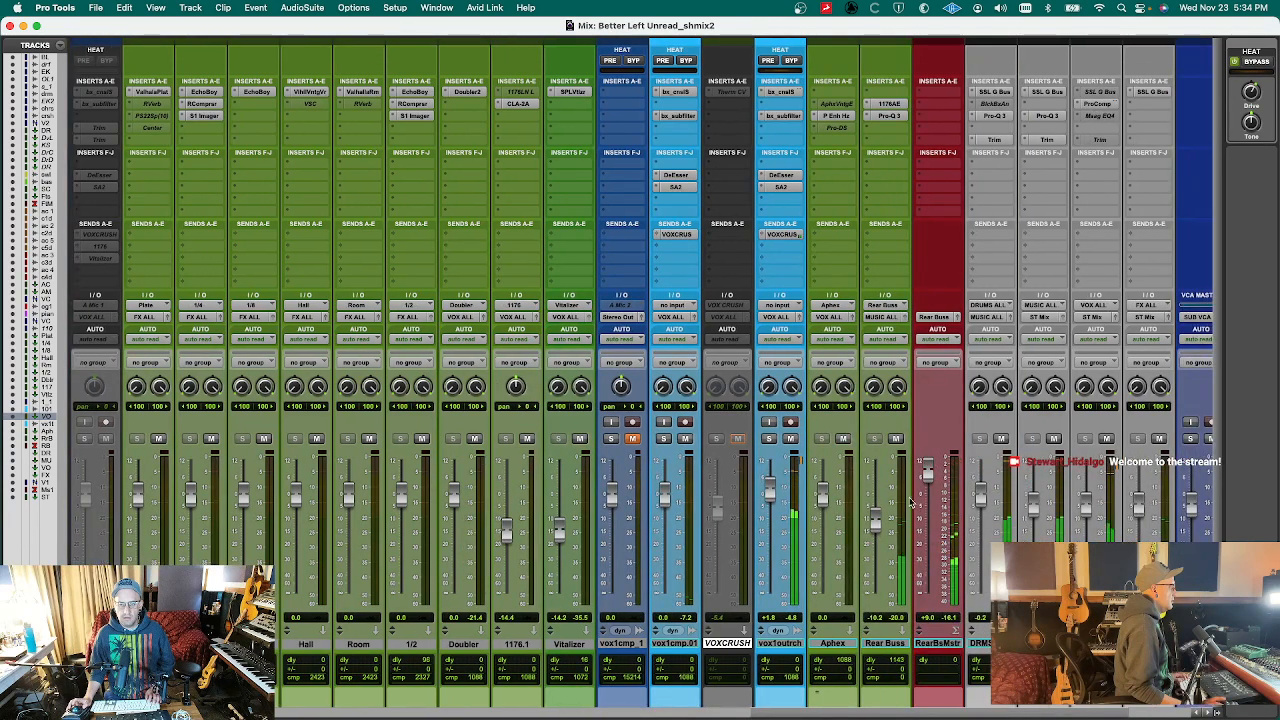
pyautogui.keyDown('ctrl'); pyautogui.keyDown('super'); pyautogui.click(783, 236); pyautogui.keyUp('super'); pyautogui.keyUp('ctrl')
pyautogui.keyDown('ctrl'); pyautogui.keyDown('super'); pyautogui.click(683, 233); pyautogui.keyUp('super'); pyautogui.keyUp('ctrl')
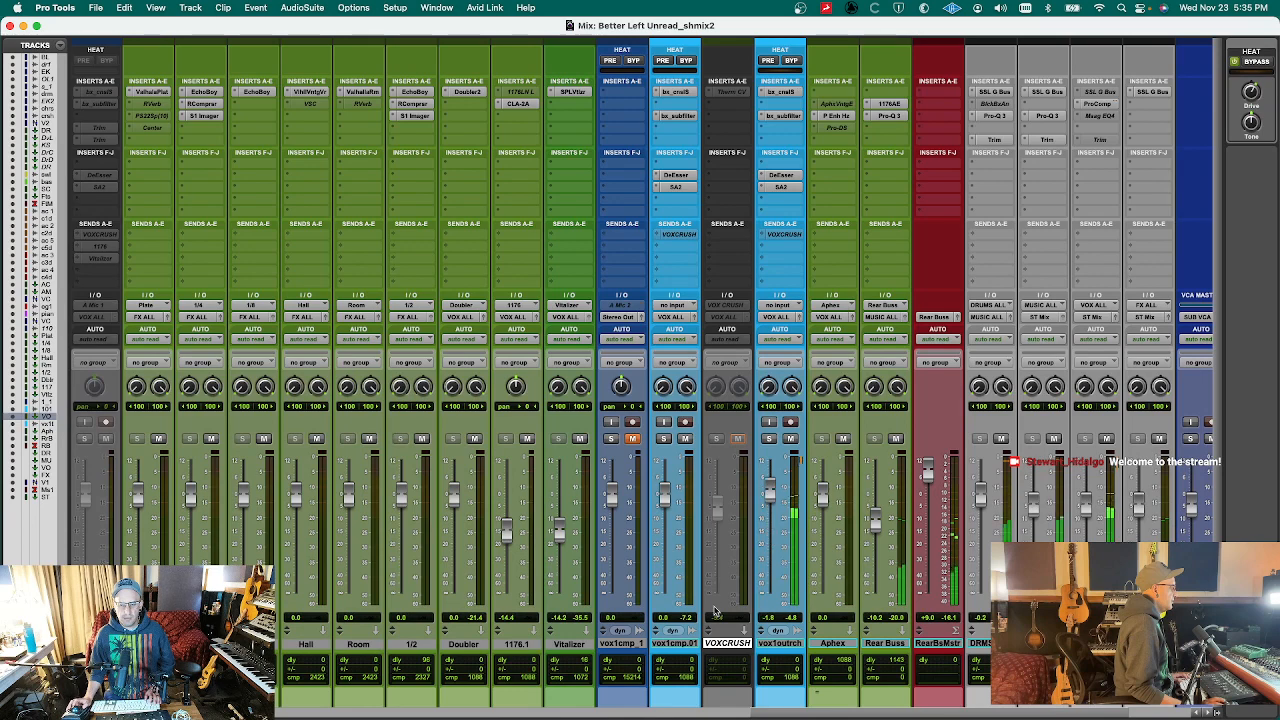
# - Copy the 1176 and Vitalizer sends from the inactive lead vocal comp to vox1cmp.01 and vox1outrch, with the copies active
pyautogui.moveTo(793, 714); pyautogui.dragTo(644, 714)
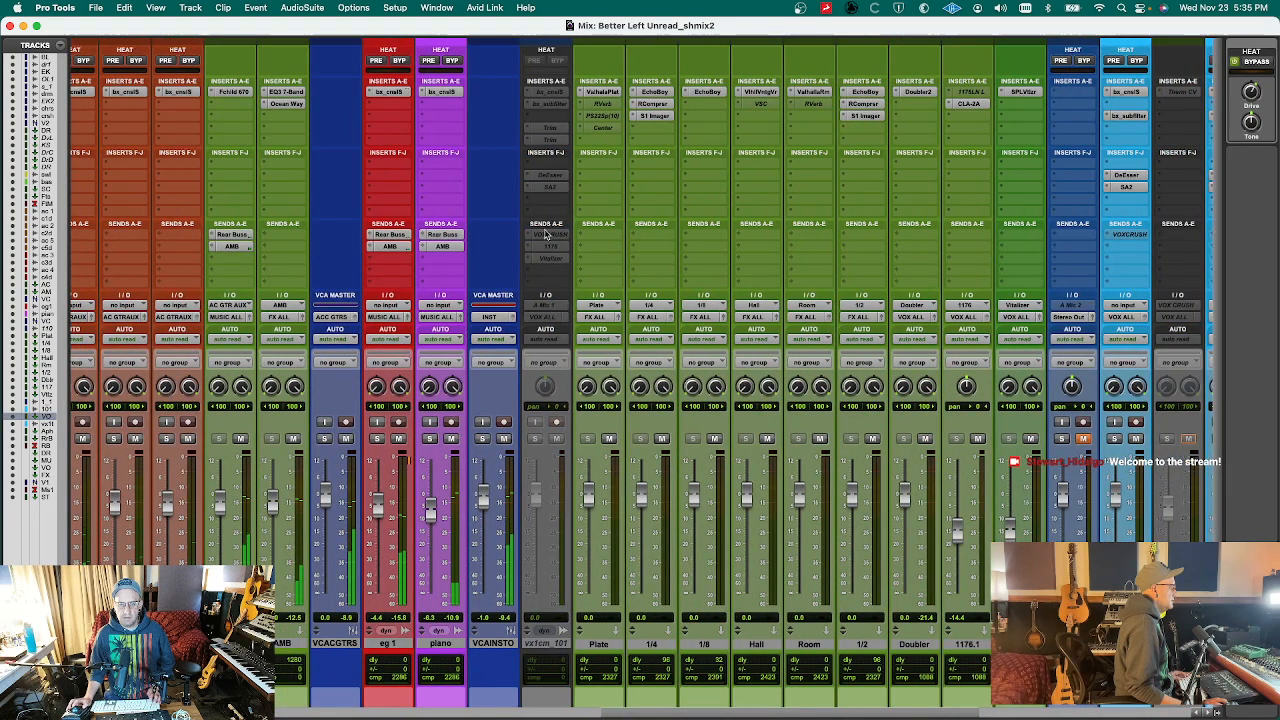
pyautogui.moveTo(553, 246); pyautogui.dragTo(754, 255)
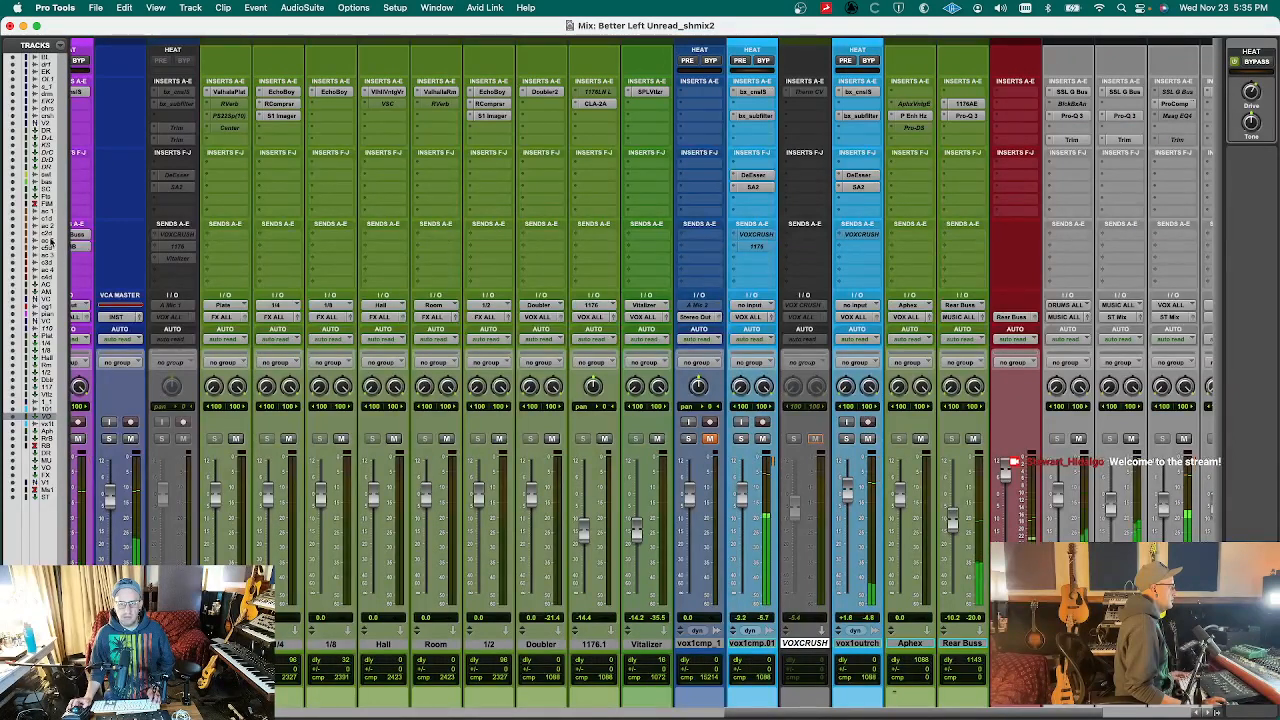
pyautogui.keyDown('ctrl'); pyautogui.keyDown('super'); pyautogui.click(754, 248); pyautogui.keyUp('super'); pyautogui.keyUp('ctrl')
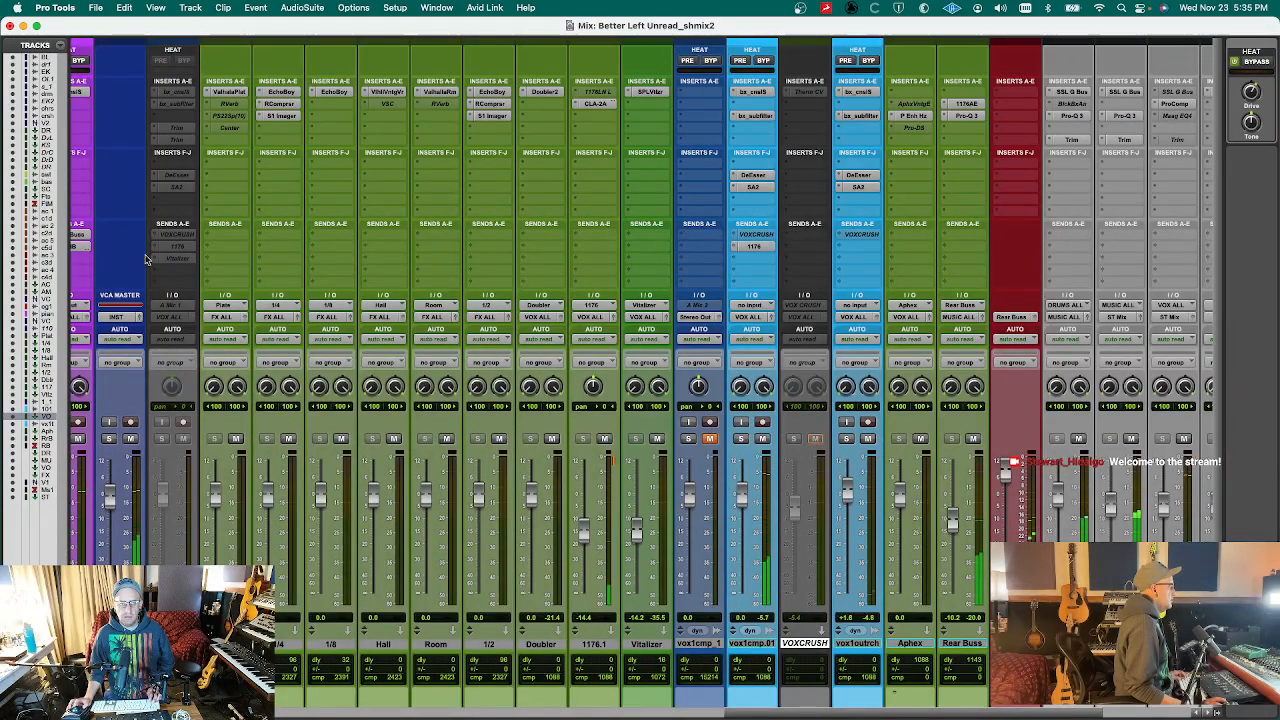
pyautogui.moveTo(178, 259); pyautogui.dragTo(862, 251)
pyautogui.moveTo(761, 261); pyautogui.dragTo(840, 262)
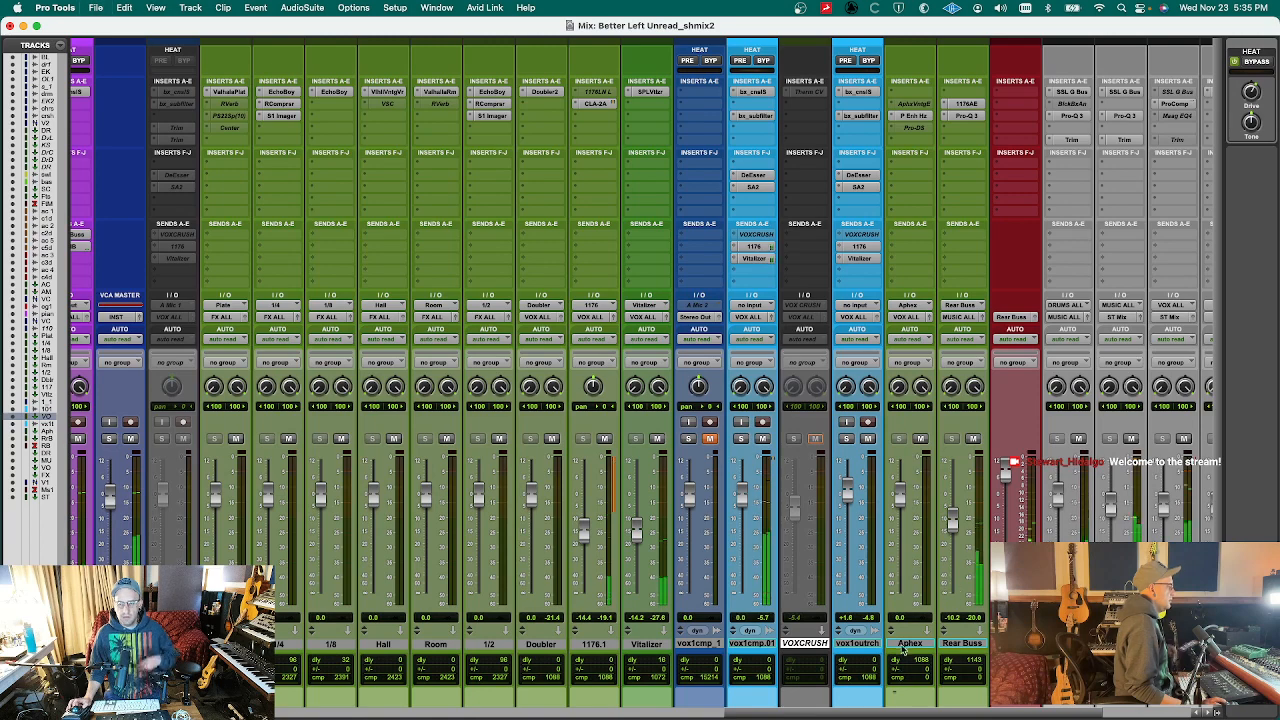
# - Raise the 1176.1 and Vitalizer aux faders together to about -10.6 dB
pyautogui.click(597, 641)
pyautogui.keyDown('shift'); pyautogui.click(650, 645); pyautogui.keyUp('shift')
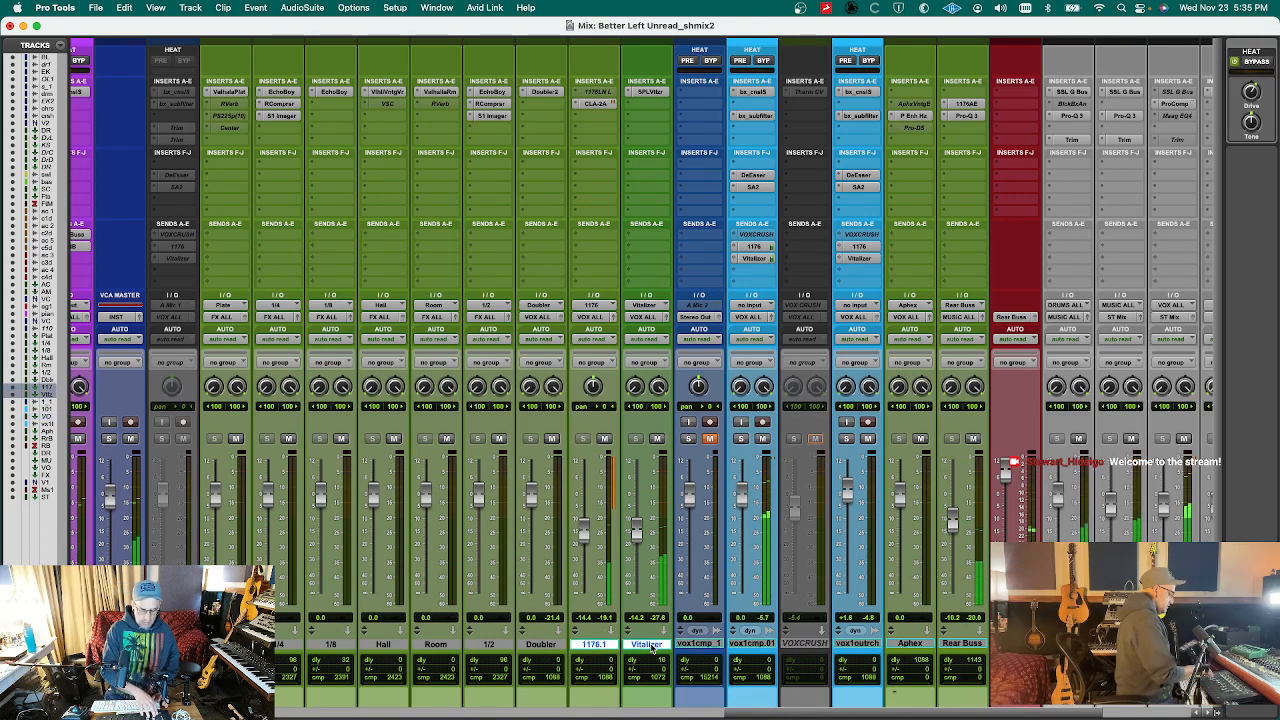
pyautogui.hotkey('shift', 'm')
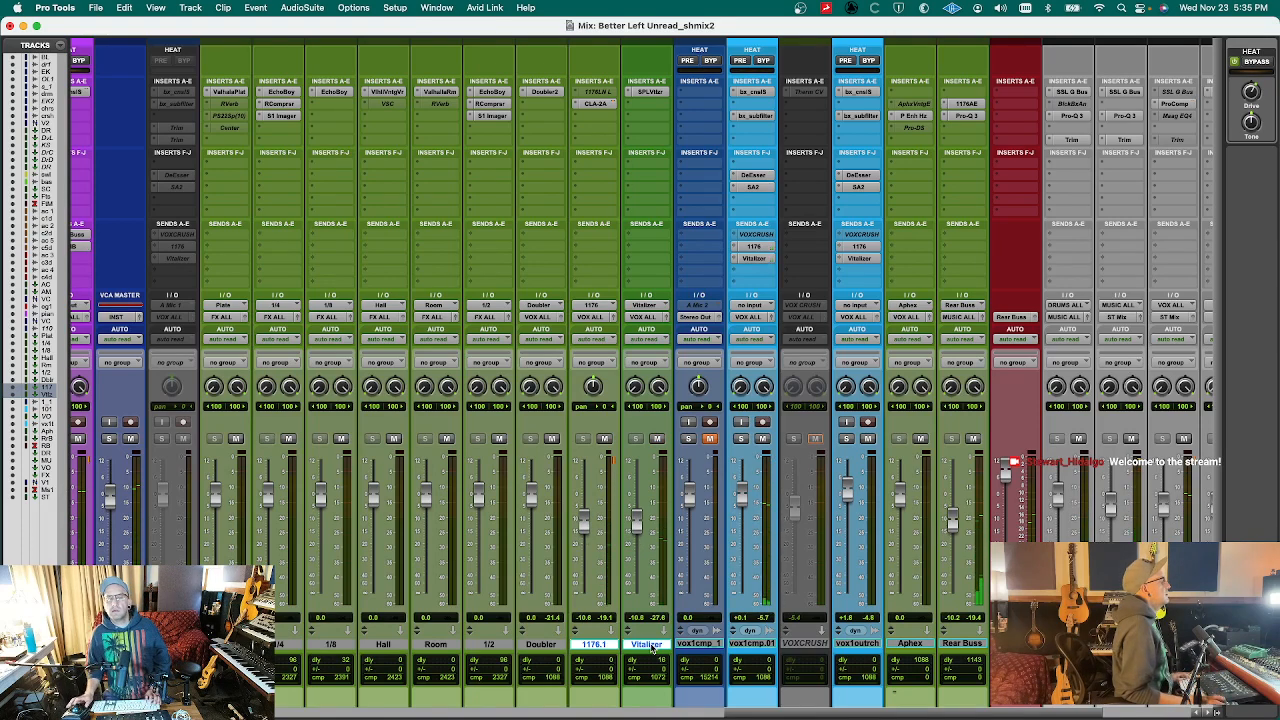
pyautogui.scroll(-1, 1127, 170)
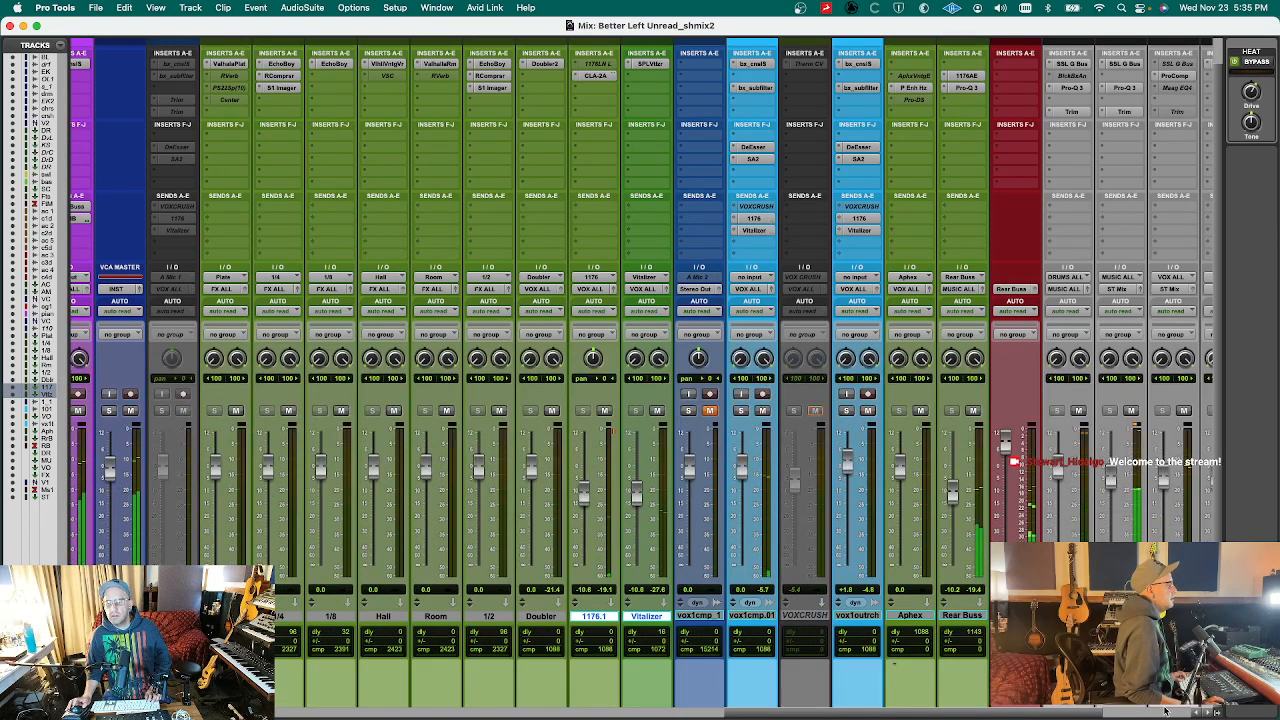
pyautogui.hscroll(5, 1127, 170)
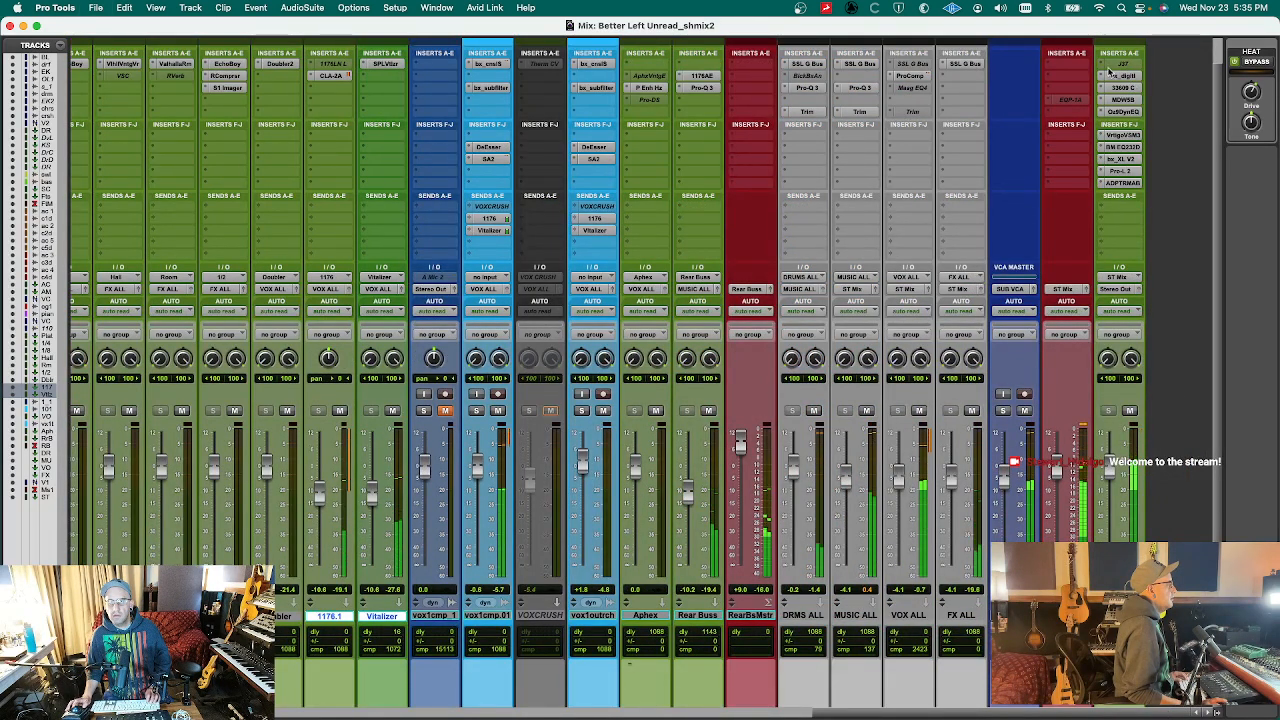
# - Remove the J37 plug-in from the ST Mix Aux track and check the settings of its bx_digital equalizer
pyautogui.click(1105, 66)
pyautogui.click(1128, 19)
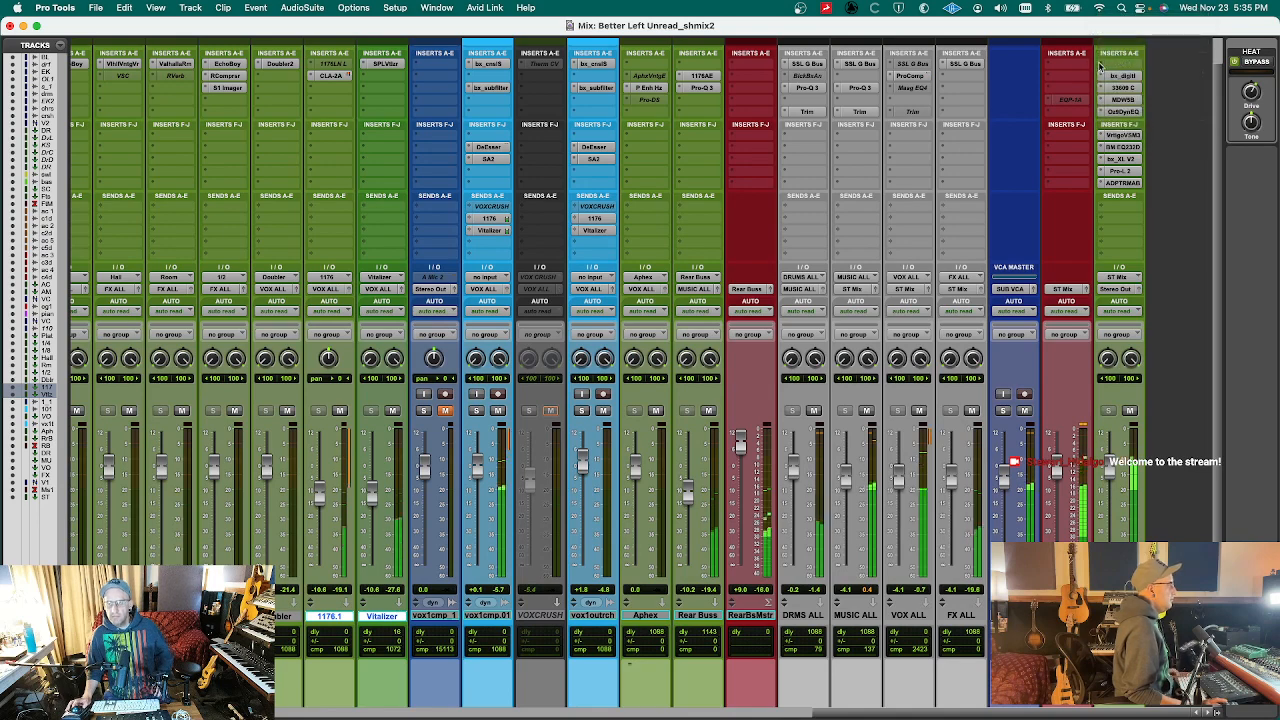
pyautogui.click(1124, 76)
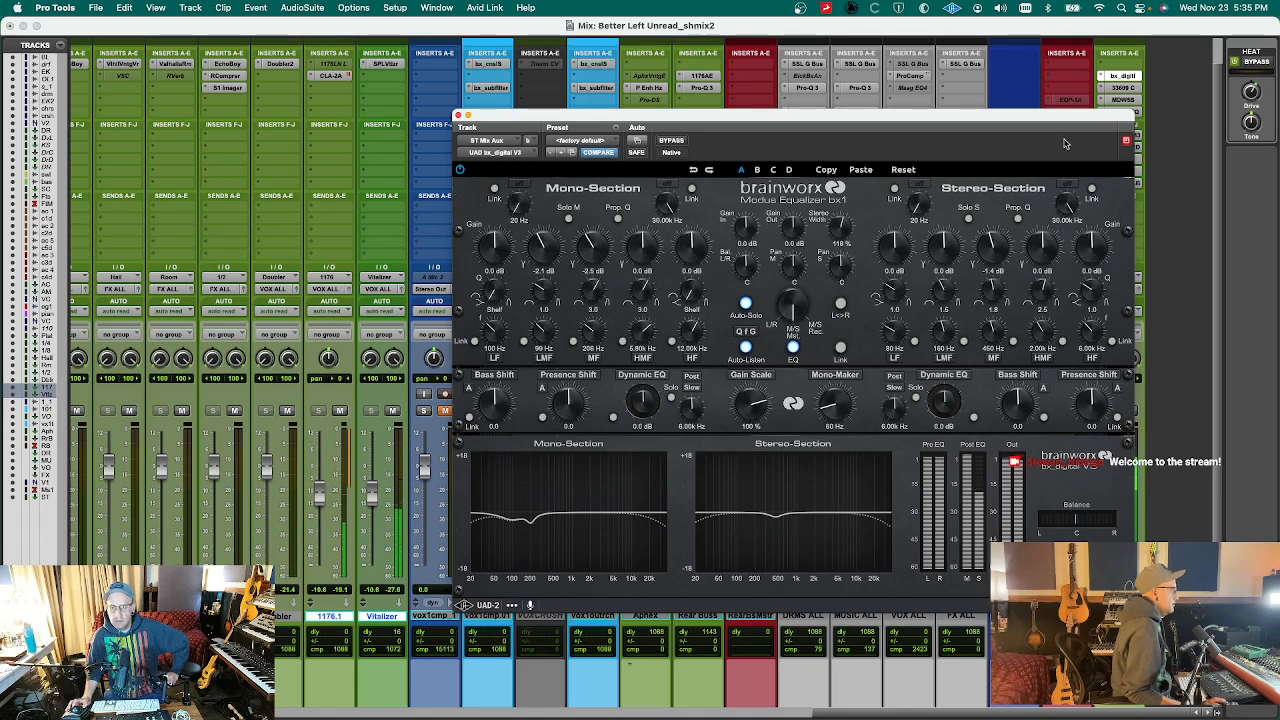
pyautogui.press('super+s')
pyautogui.click(1124, 77)
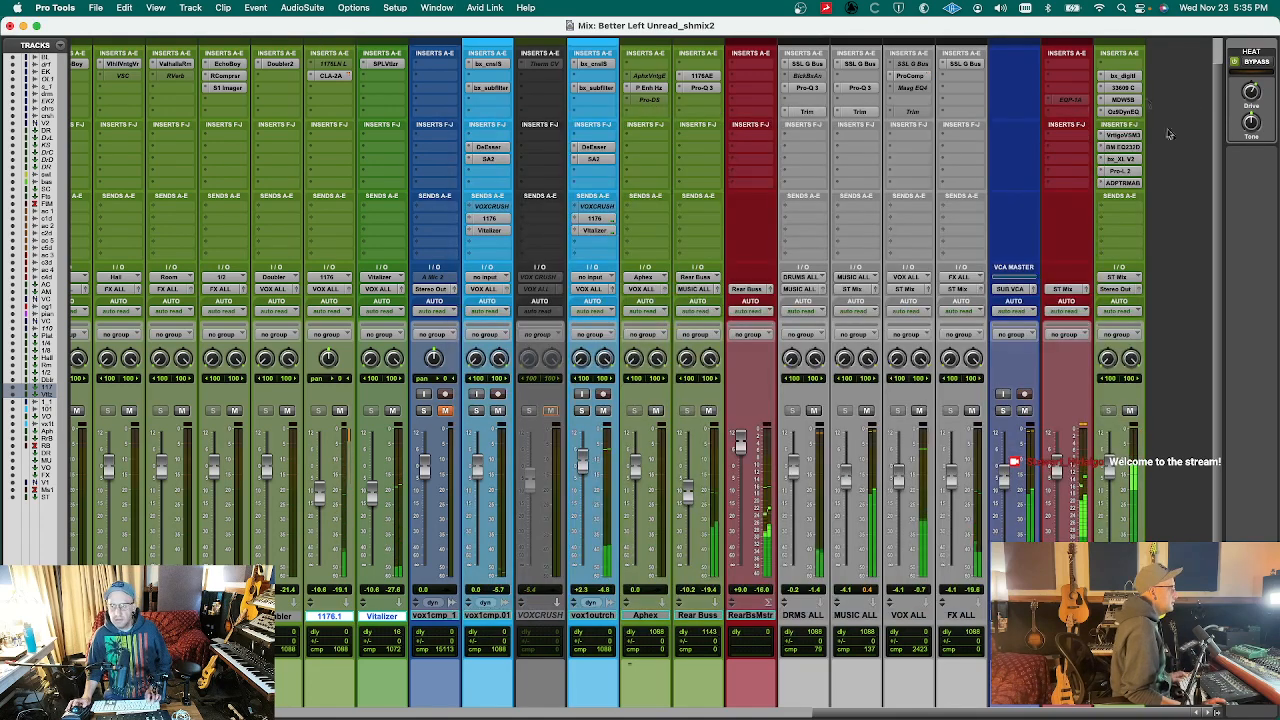
# - Compare the mix with and without the Neve 33609 C compressor, and move that insert from ST Mix Aux to the adjacent red ST Mix track
pyautogui.click(1122, 88)
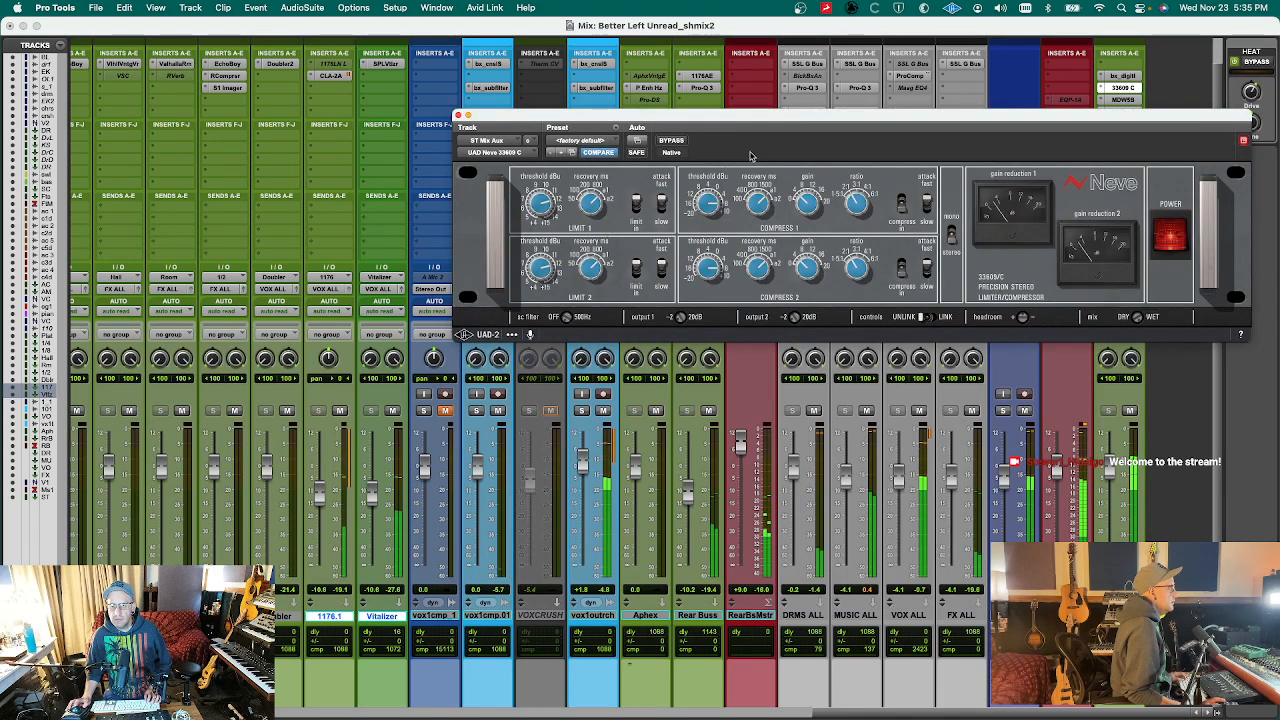
pyautogui.click(671, 142)
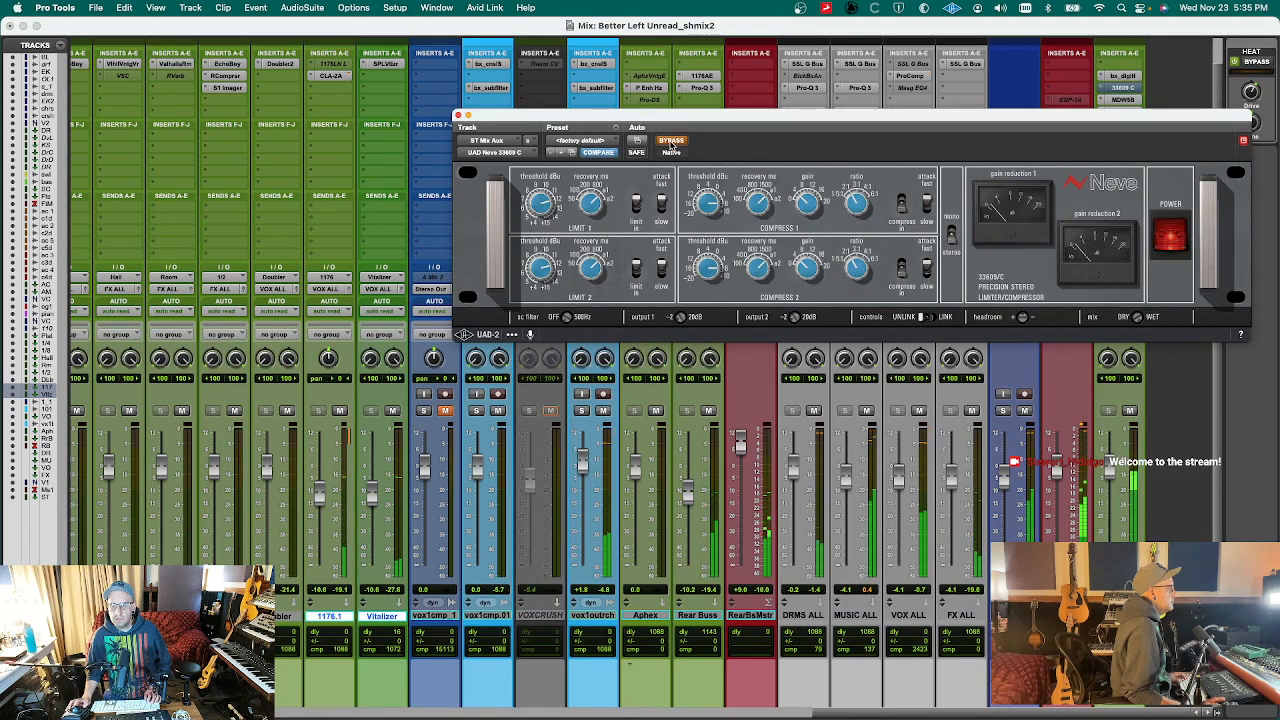
pyautogui.click(671, 142)
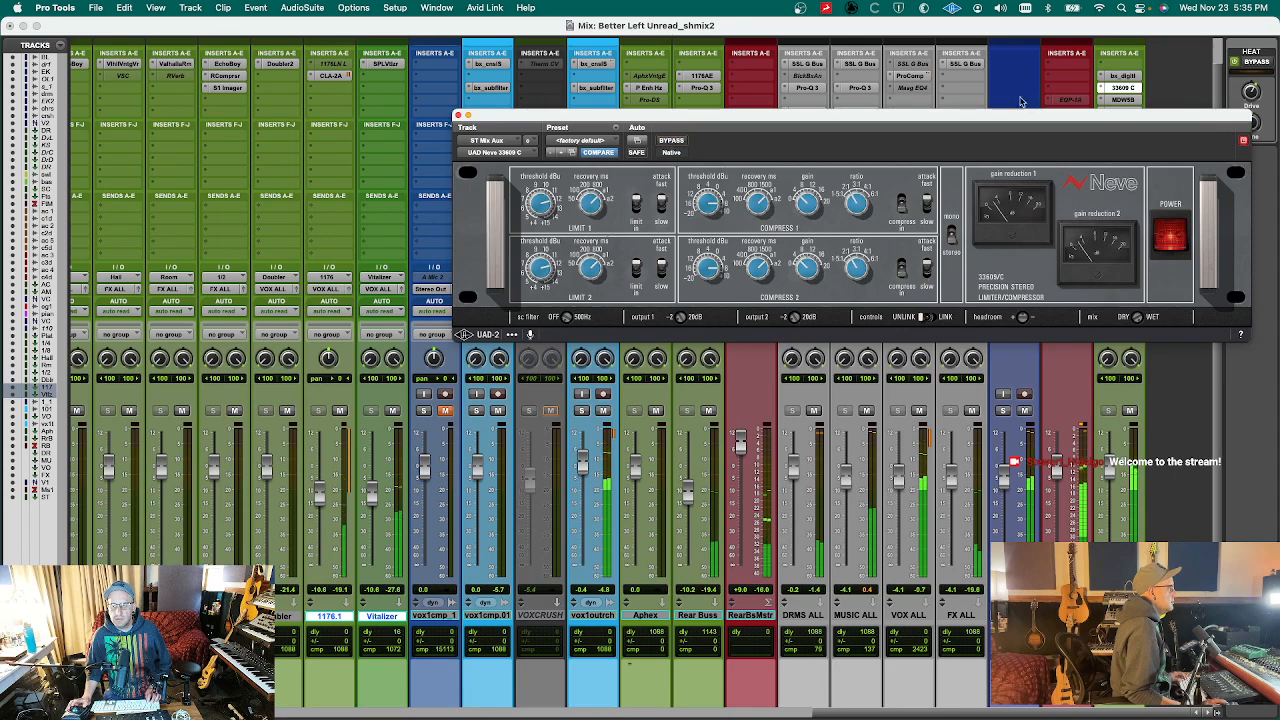
pyautogui.click(1123, 88)
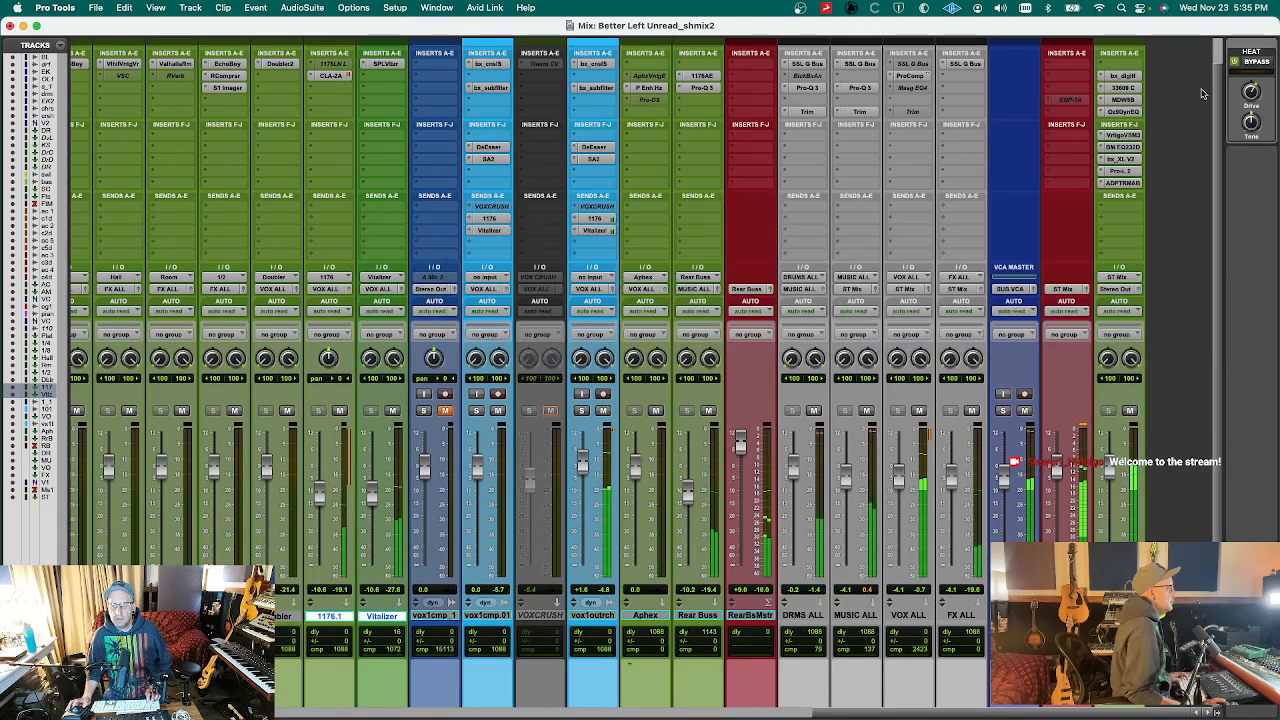
pyautogui.moveTo(1083, 88); pyautogui.dragTo(1080, 88)
# - Insert the stereo VBC FG-Red compressor from Slate Digital in the emptied slot of the ST Mix Aux track
pyautogui.click(1103, 89)
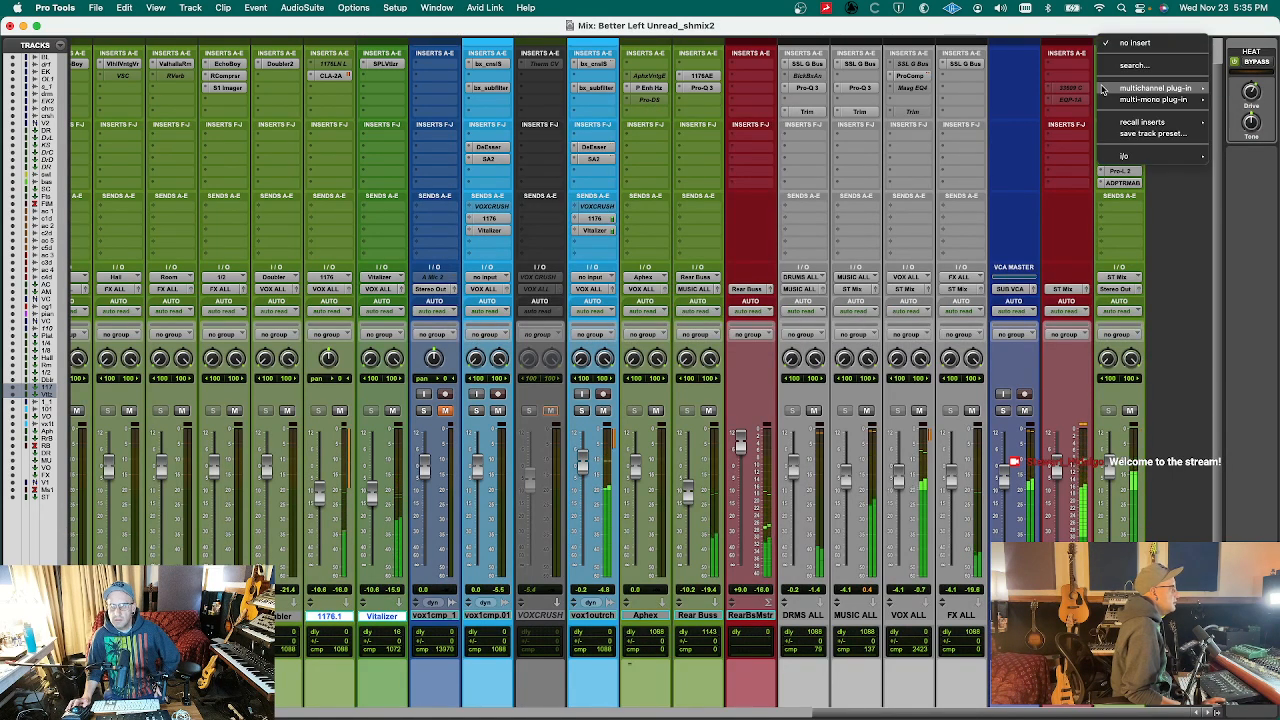
pyautogui.moveTo(1105, 89)
pyautogui.moveTo(1005, 58)
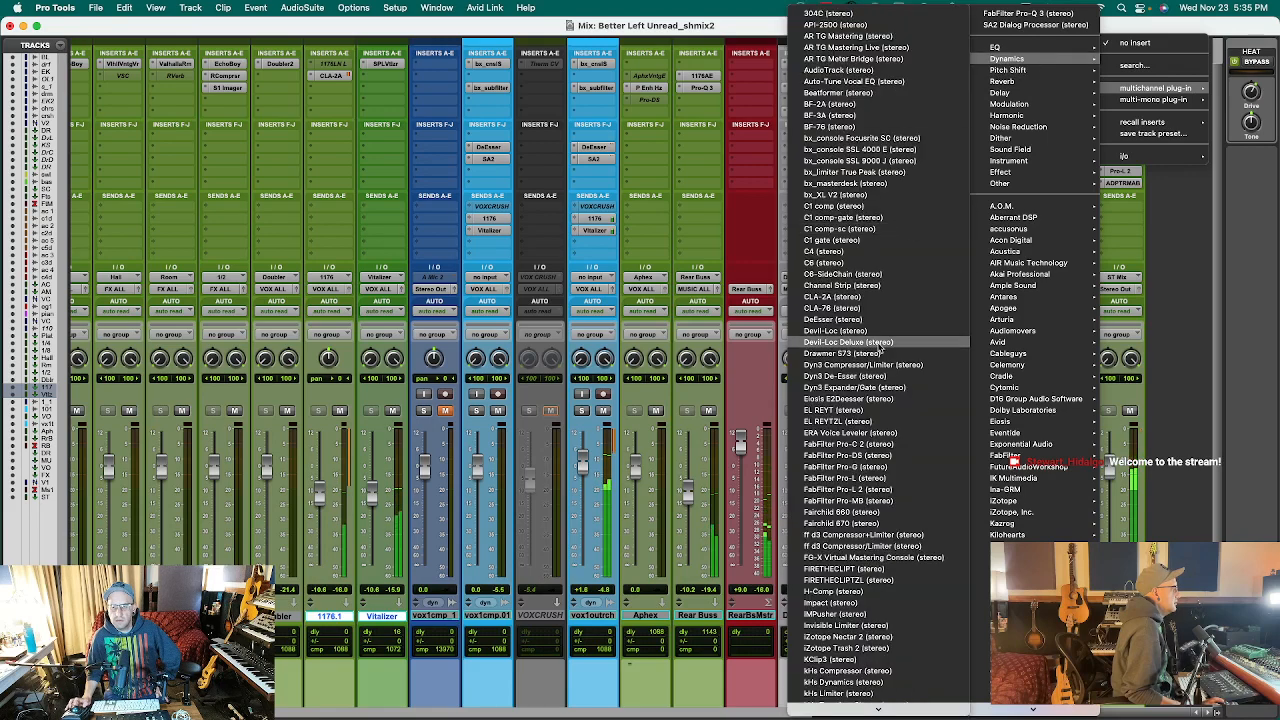
pyautogui.scroll(-10, 1040, 450)
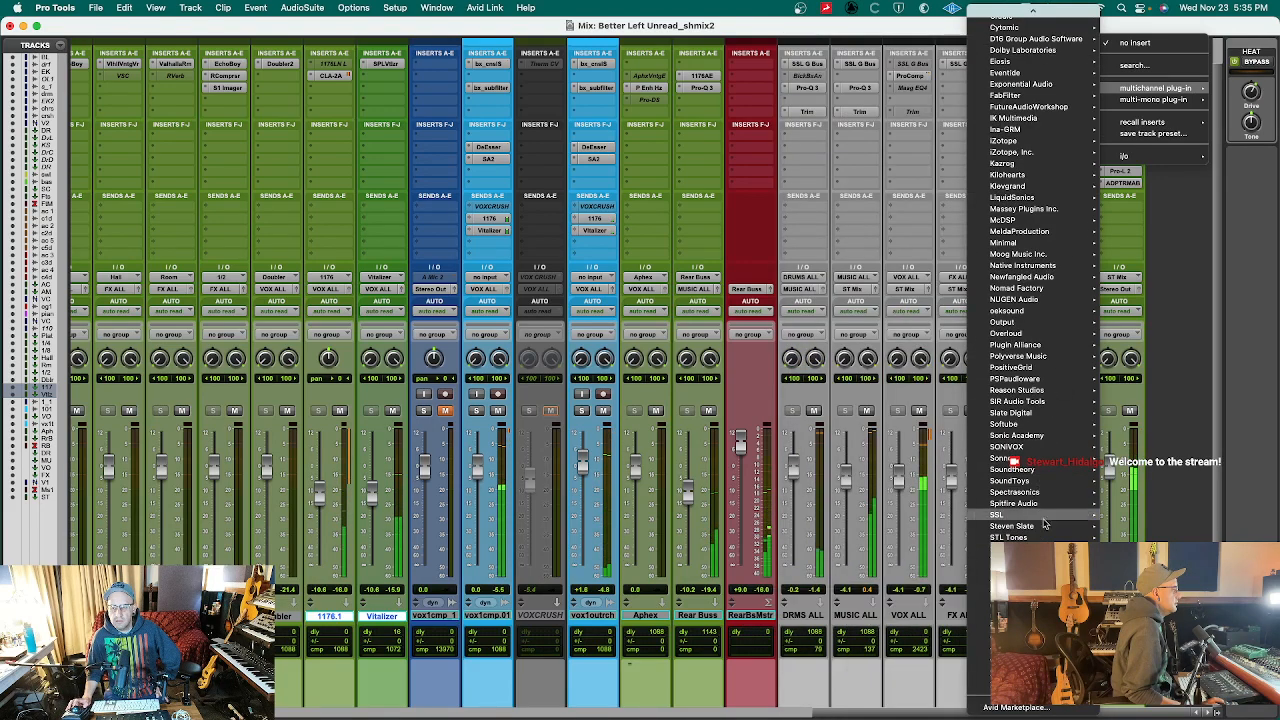
pyautogui.moveTo(1040, 538)
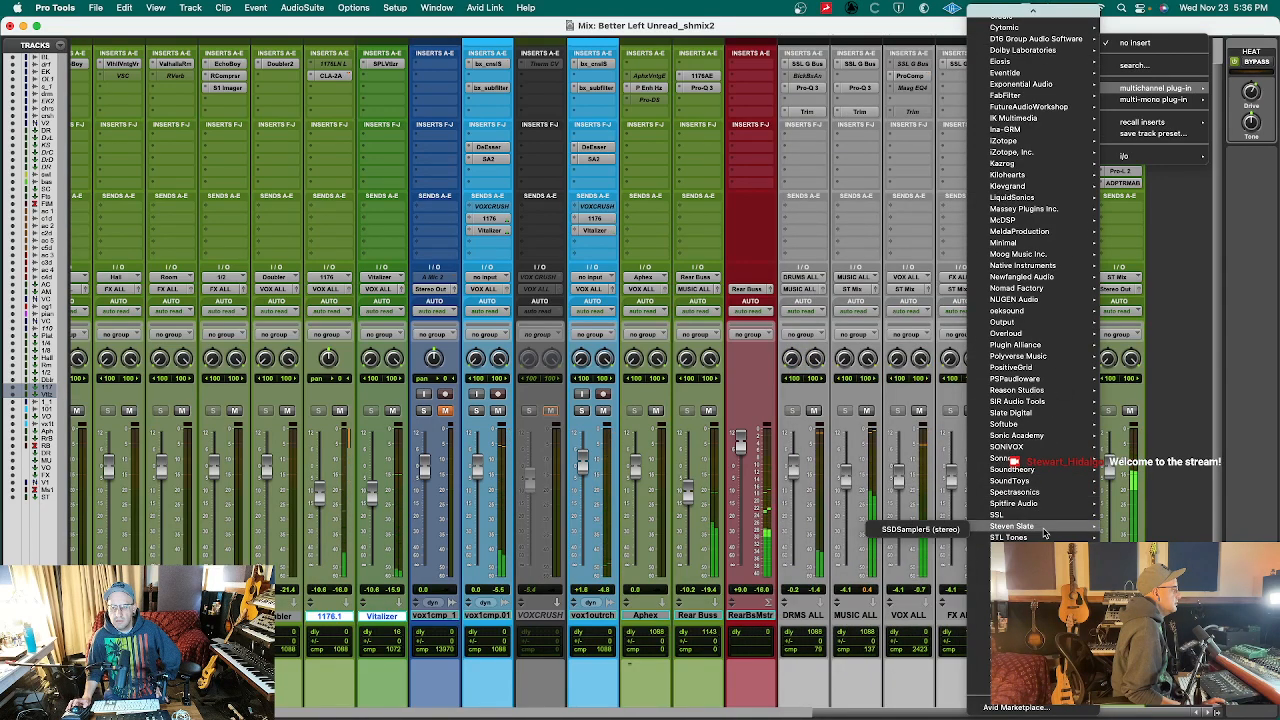
pyautogui.moveTo(1040, 415)
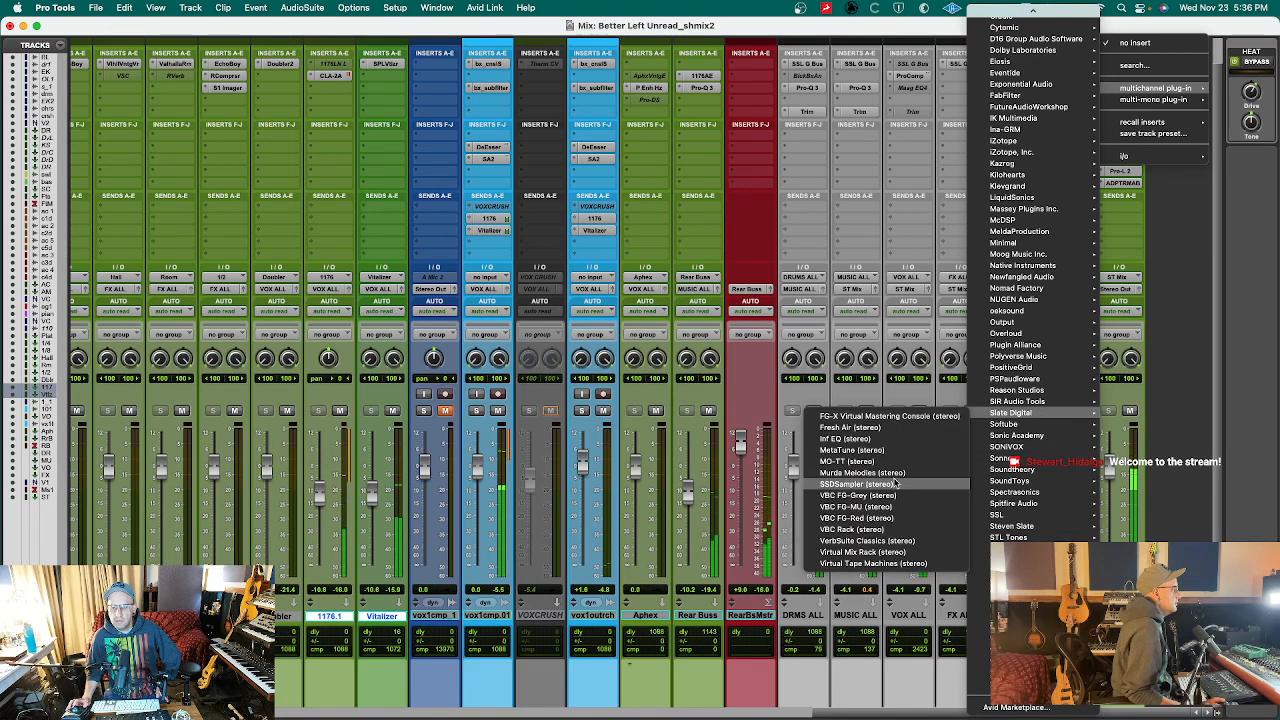
pyautogui.click(897, 520)
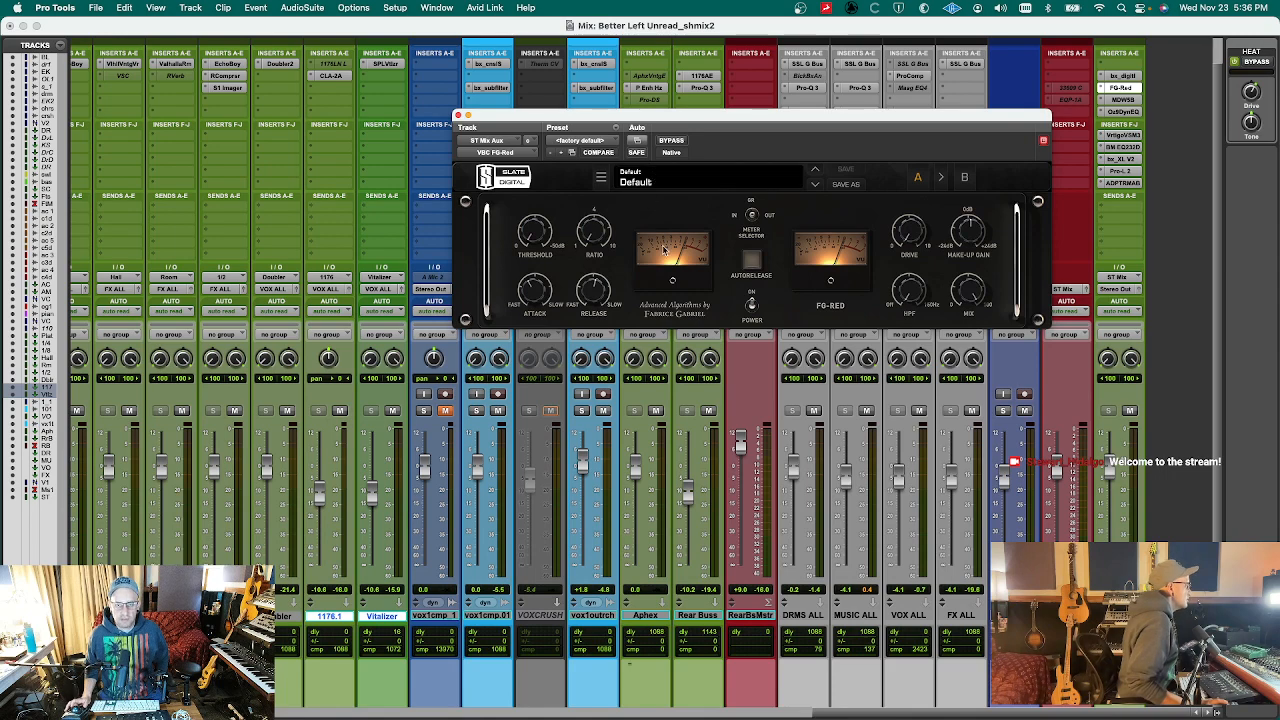
# - Play the mix, load the 05 Glue HP preset in the FG-Red compressor and compare it with the effect bypassed
pyautogui.press('space')
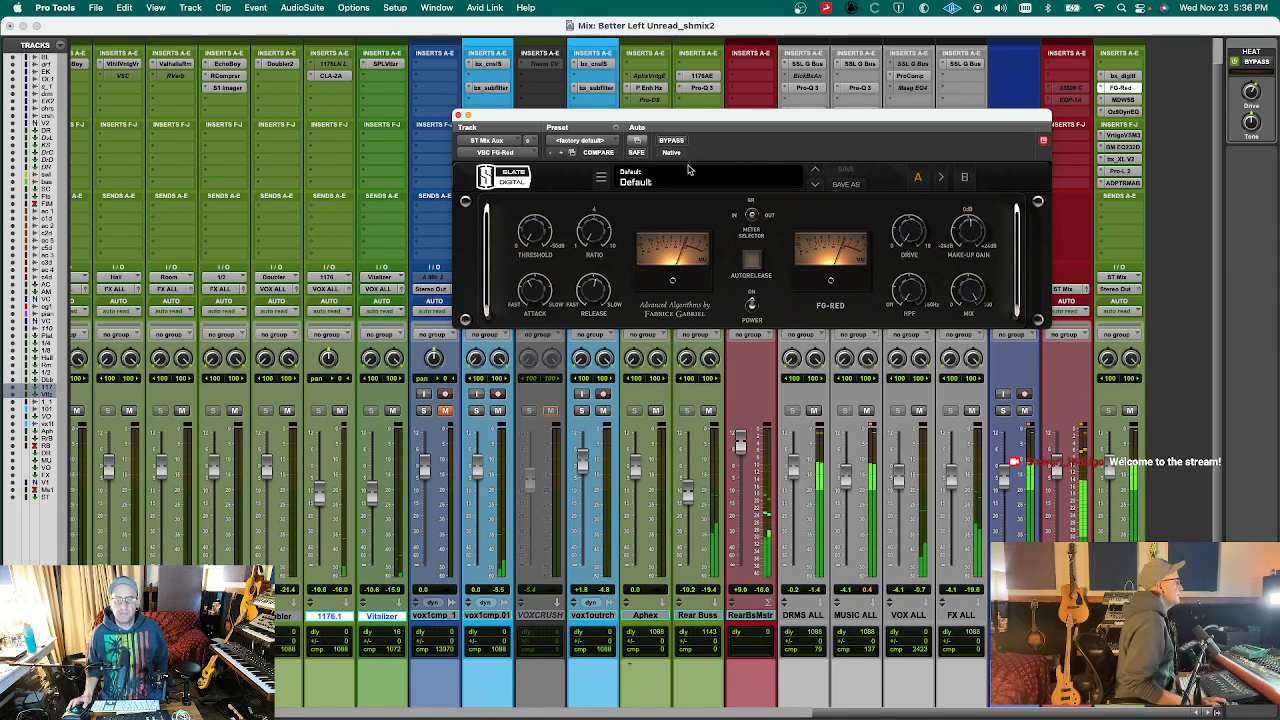
pyautogui.click(688, 176)
pyautogui.moveTo(720, 197)
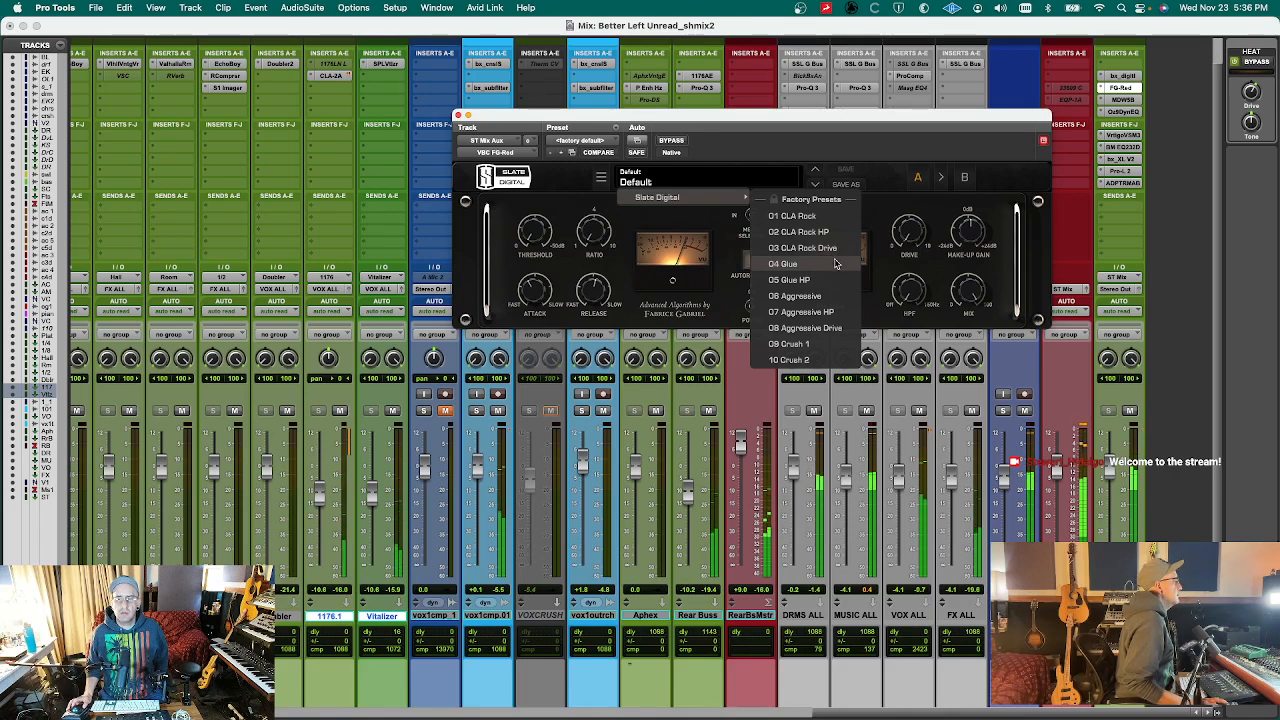
pyautogui.click(800, 279)
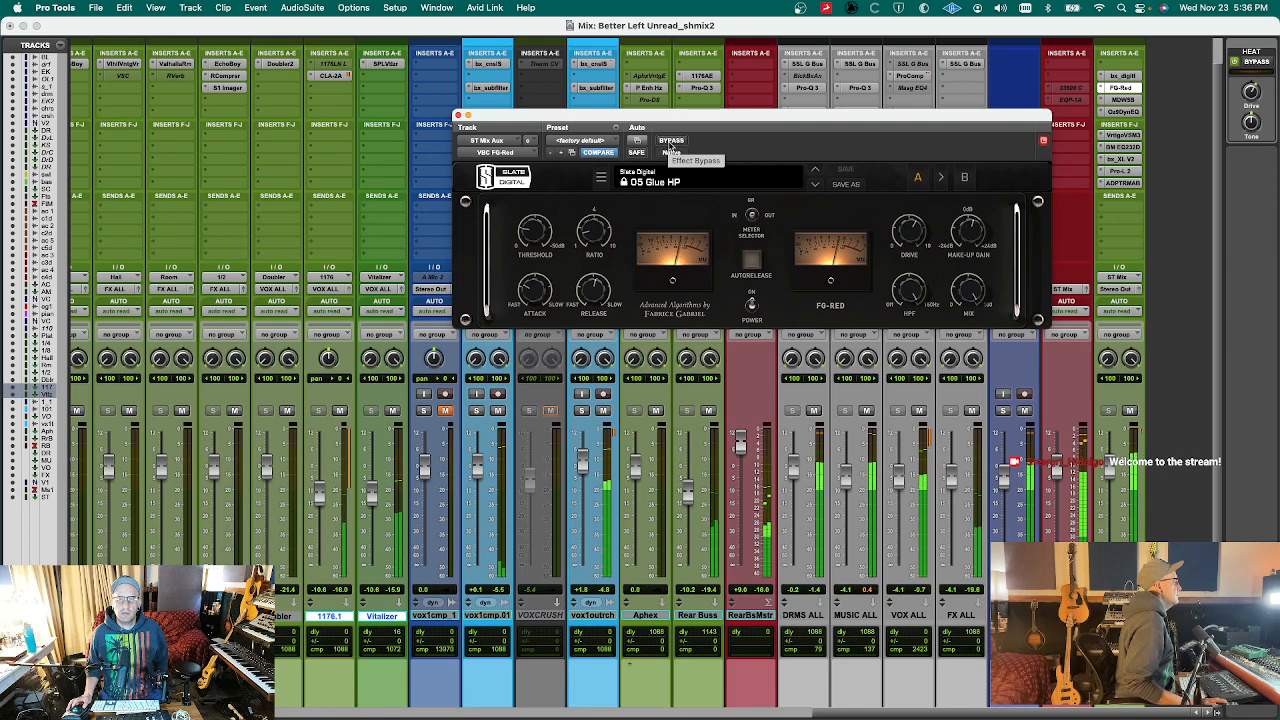
pyautogui.click(670, 142)
pyautogui.click(671, 146)
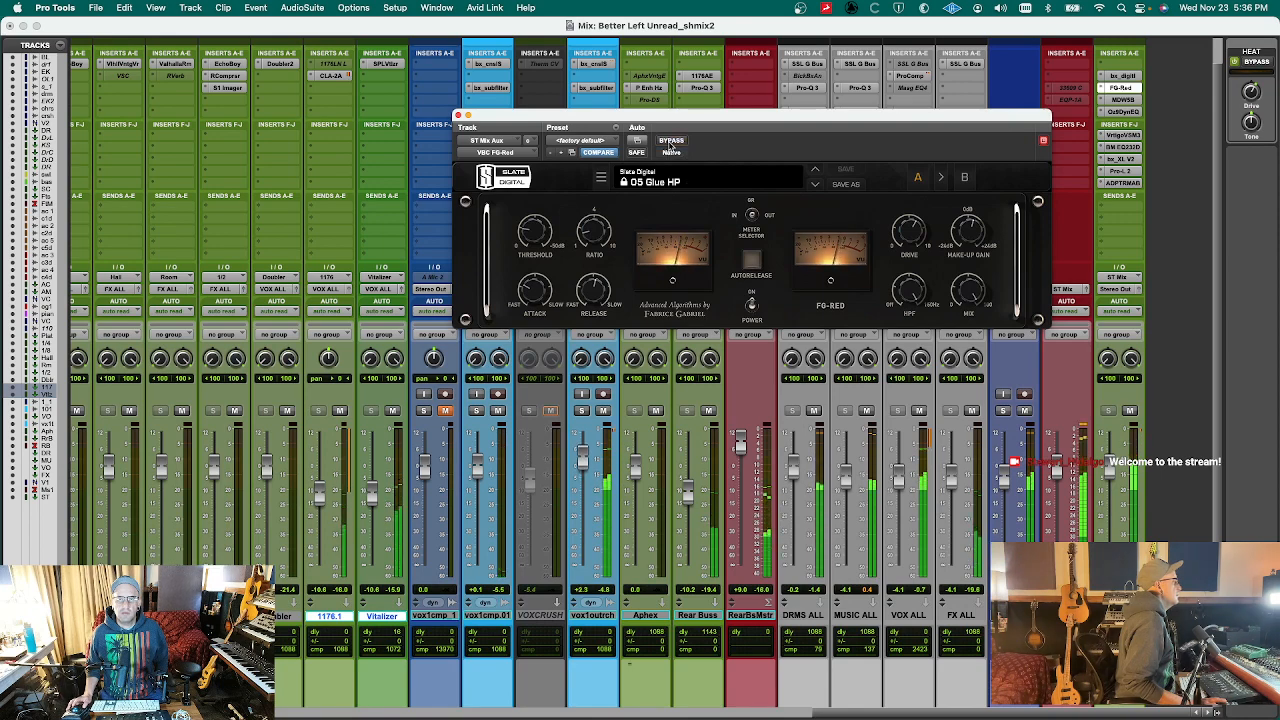
pyautogui.moveTo(912, 234)
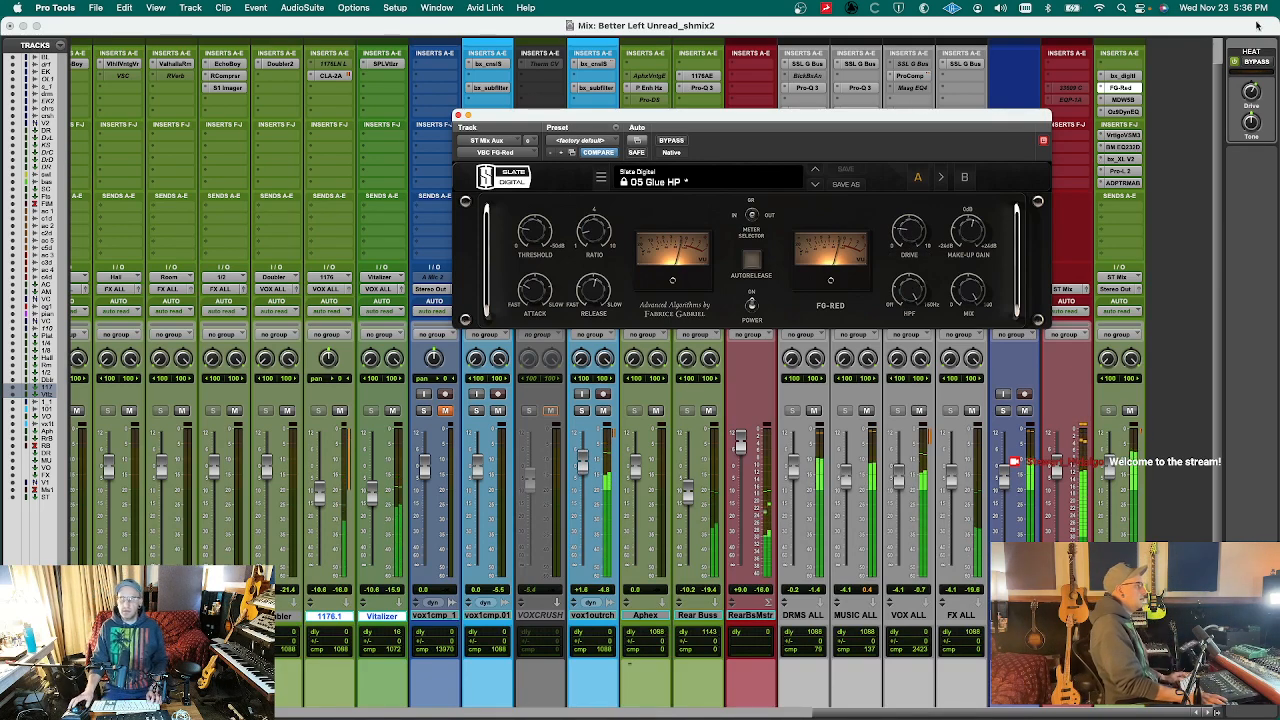
# - Compare the bx_XL V2 limiter on ST Mix Aux with its bypassed sound and set its master XL amount to 20%
pyautogui.click(1119, 159)
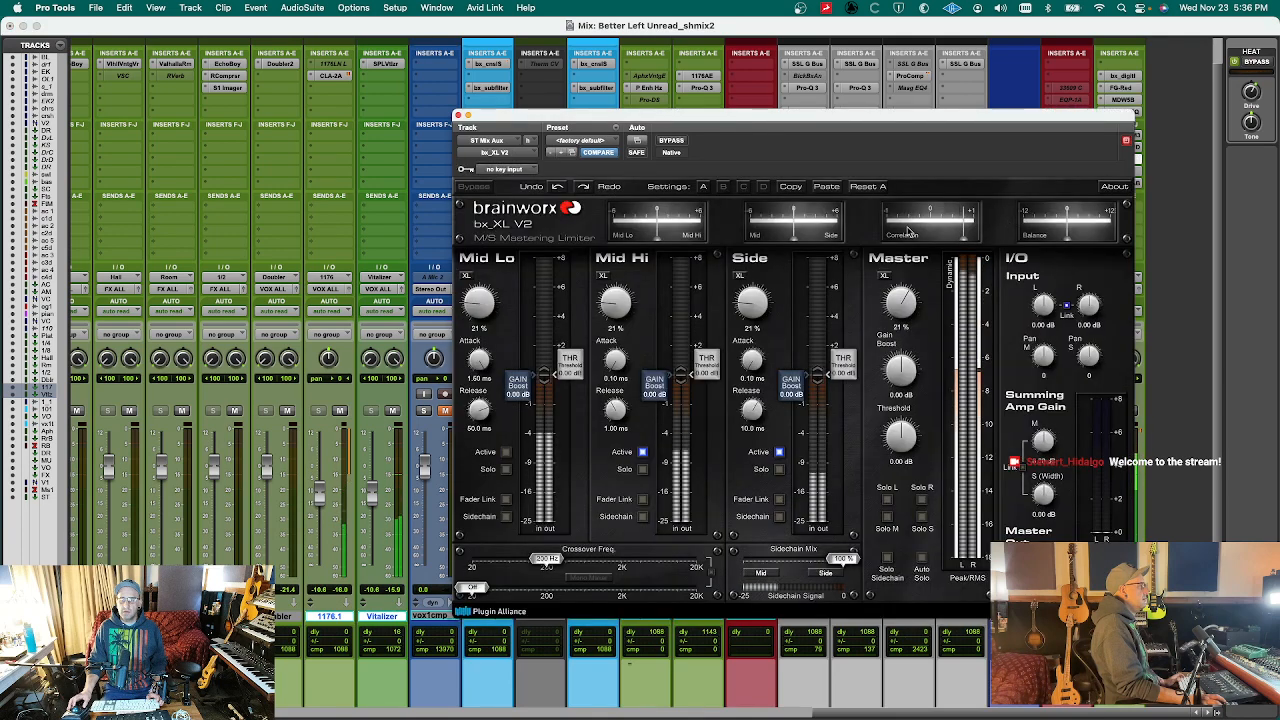
pyautogui.click(665, 142)
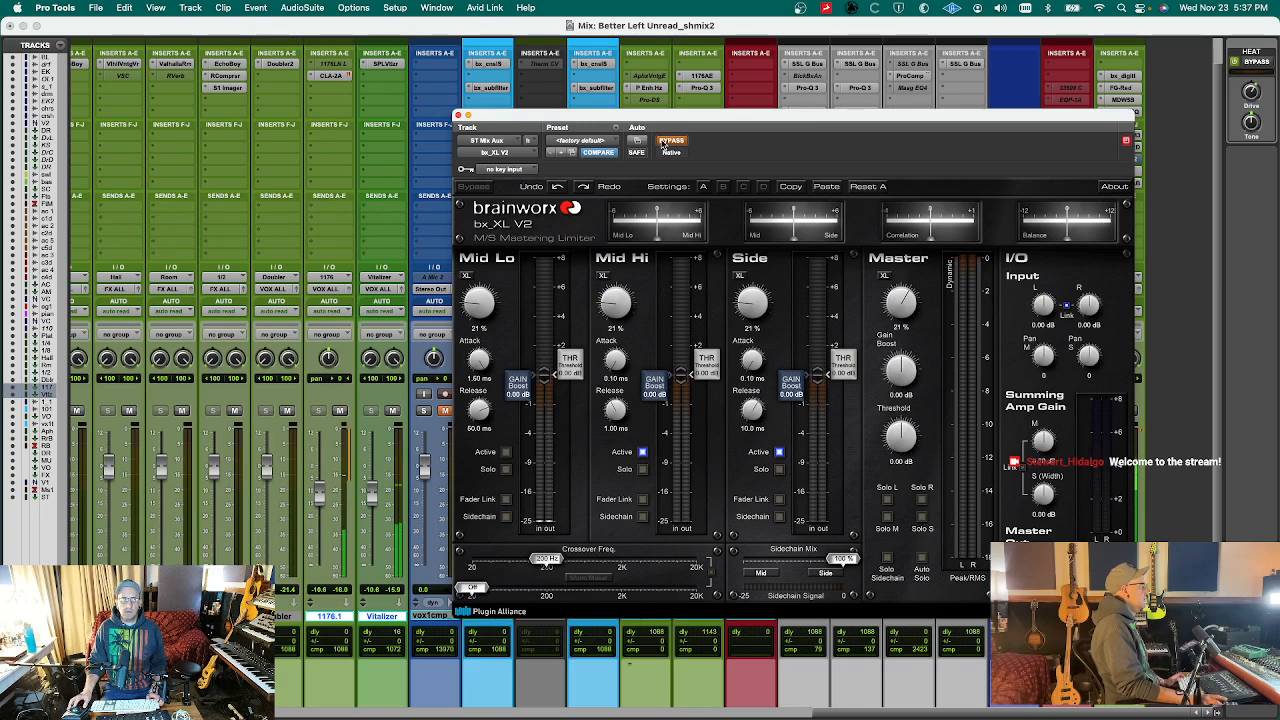
pyautogui.click(662, 143)
pyautogui.moveTo(907, 300)
pyautogui.mouseDown()
pyautogui.moveTo(895, 324)
pyautogui.moveTo(907, 296)
pyautogui.moveTo(879, 305)
pyautogui.moveTo(890, 316)
pyautogui.moveTo(894, 297)
pyautogui.mouseUp()
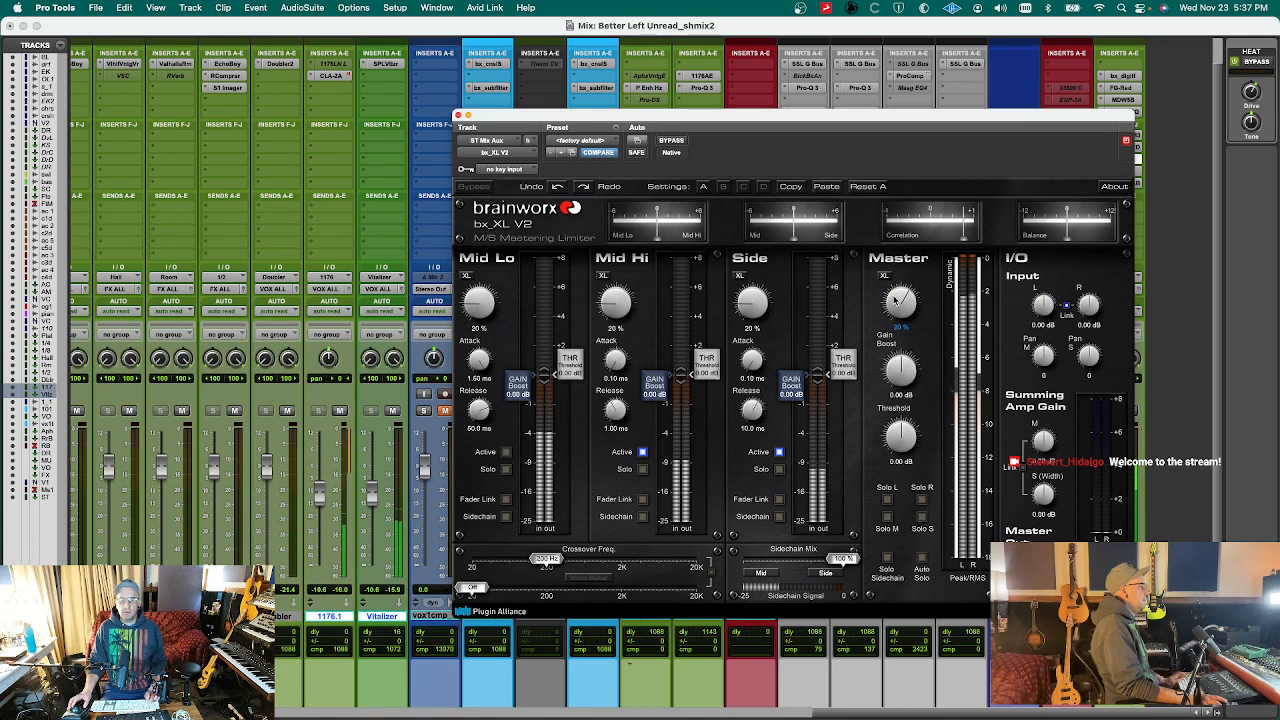
pyautogui.press('super+w')
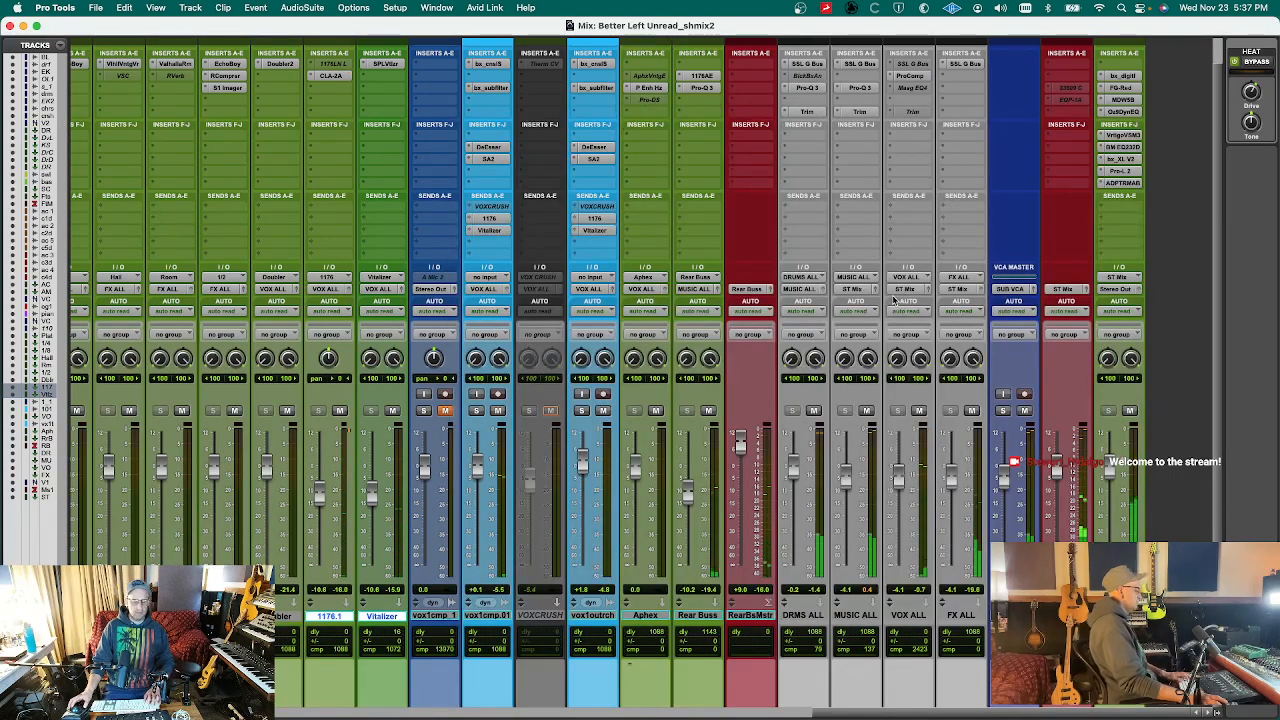
# - Clear the meters' peak indicators, examine the mix's spectrum in the ADPTR MetricAB plug-in and save the session
pyautogui.hotkey('alt', 'c')
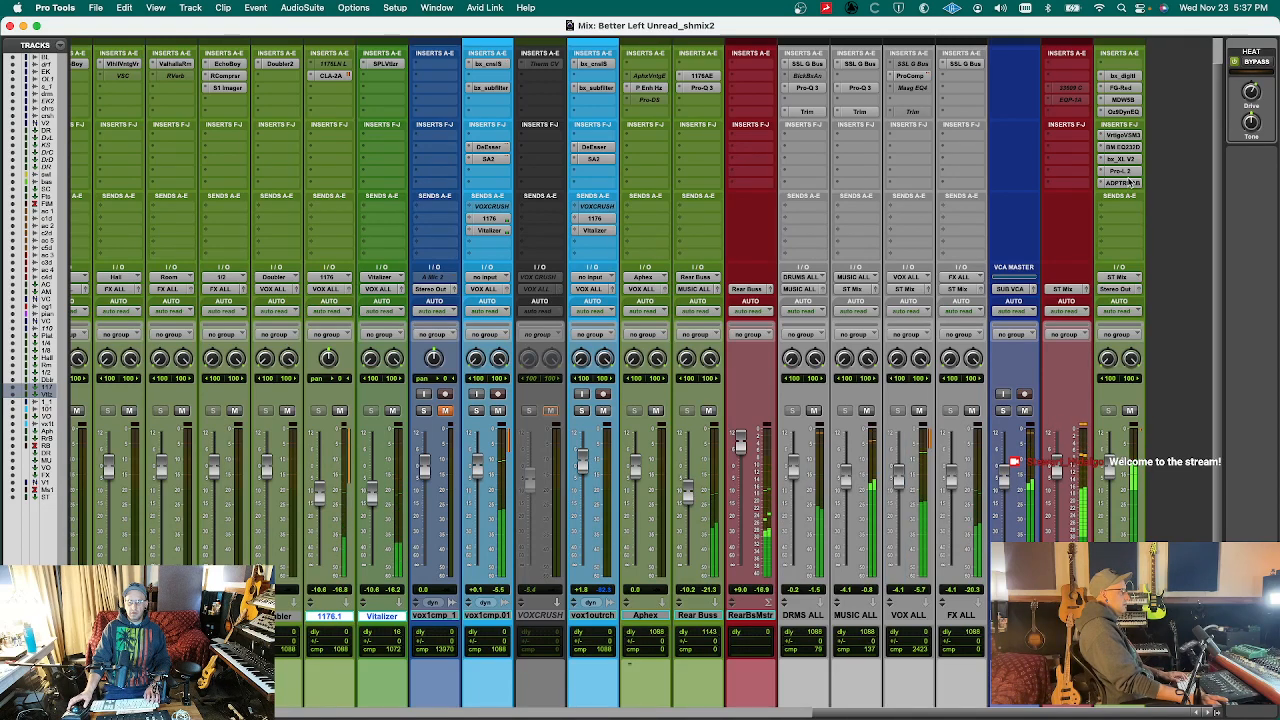
pyautogui.click(1121, 183)
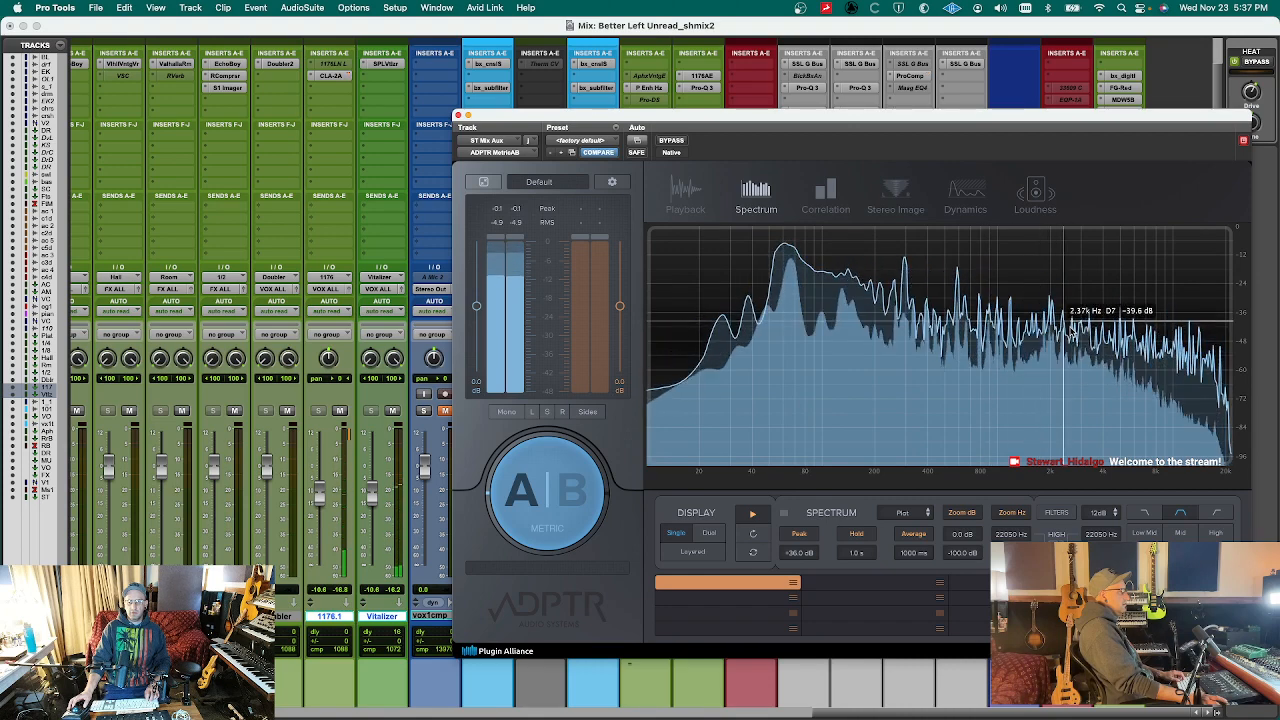
pyautogui.press('super+w')
pyautogui.press('super+s')
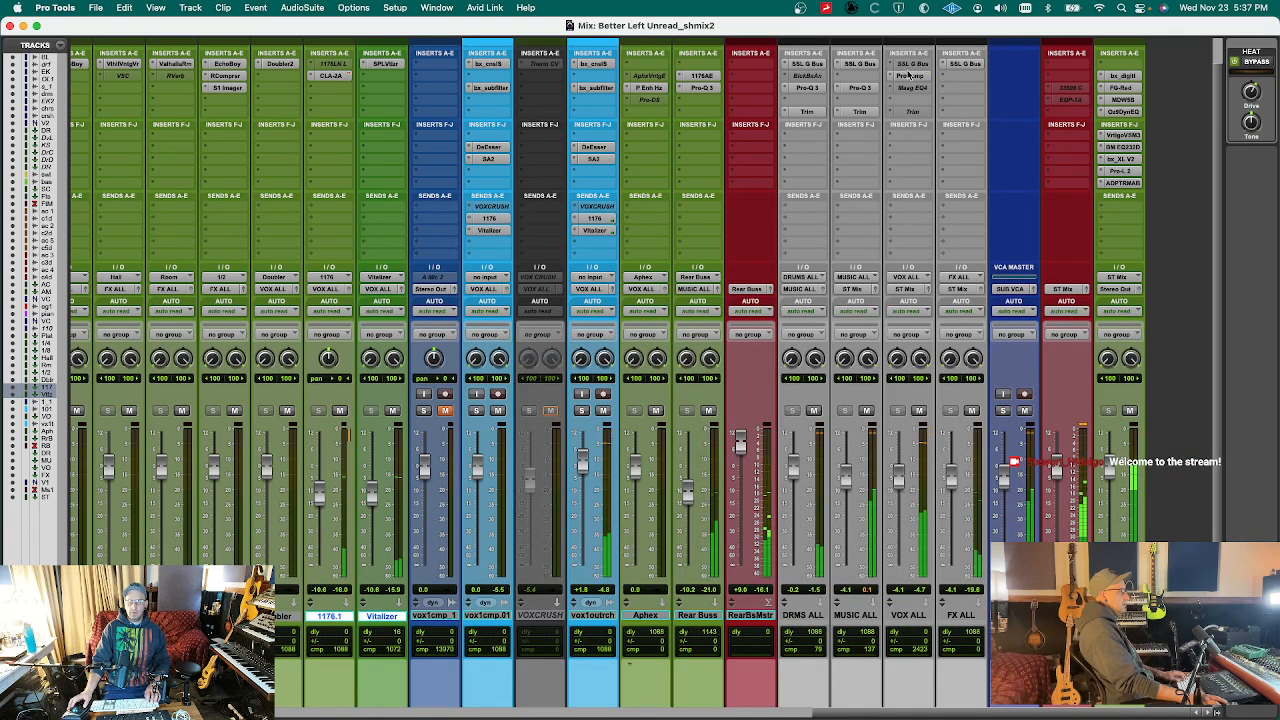
# - Set the Pro Compressor on the VOX ALL track to a -14.3 dB threshold and 6.8 dB makeup gain
pyautogui.click(909, 76)
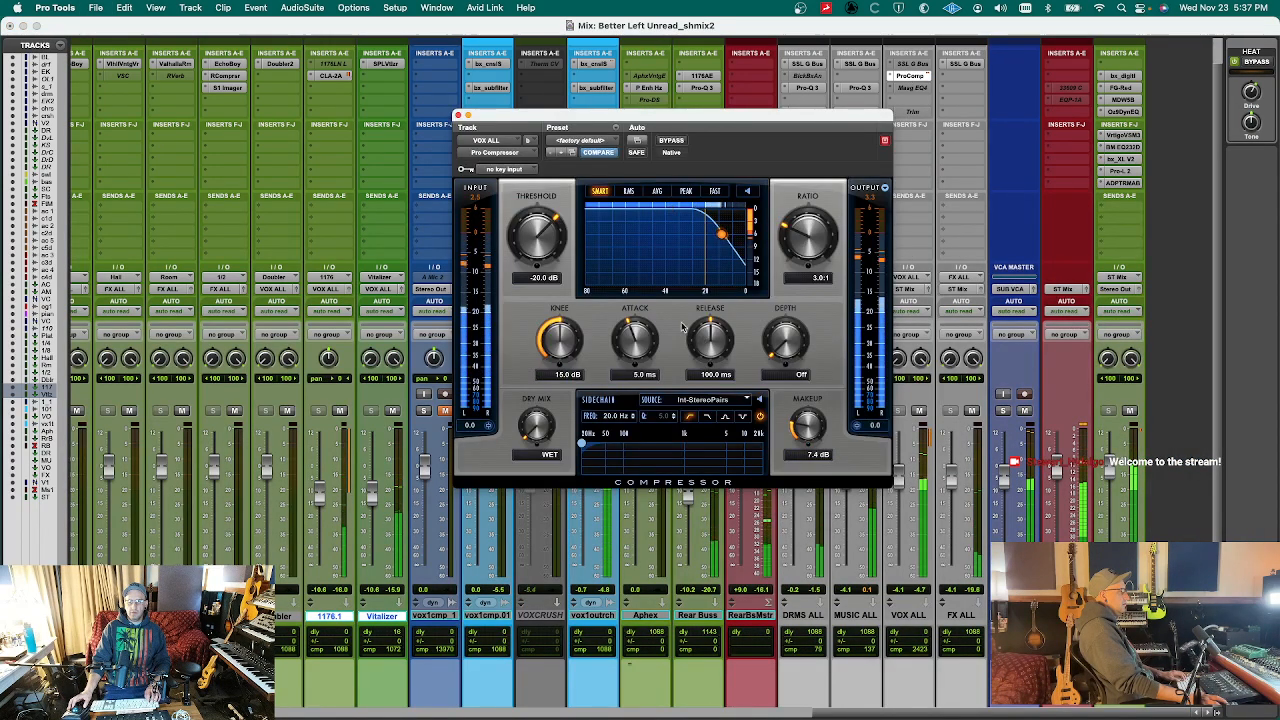
pyautogui.moveTo(545, 243)
pyautogui.mouseDown()
pyautogui.moveTo(549, 223)
pyautogui.moveTo(543, 250)
pyautogui.mouseUp()
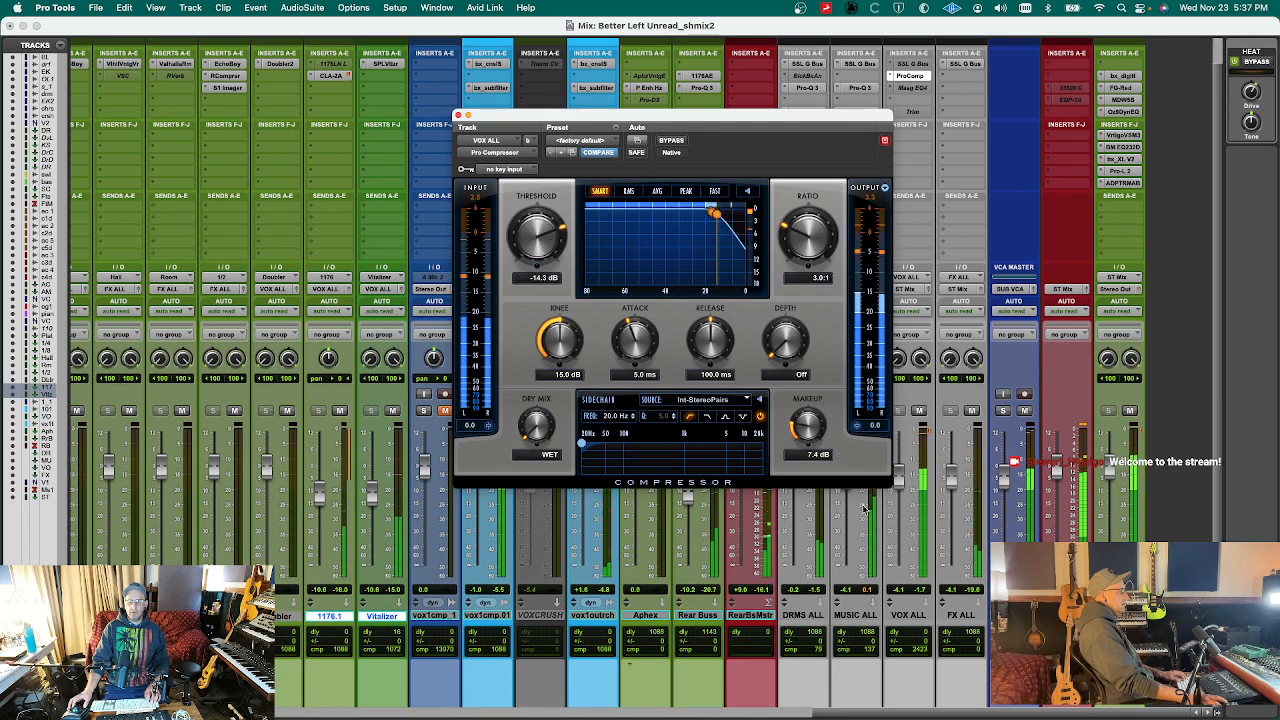
pyautogui.moveTo(801, 428); pyautogui.dragTo(801, 430)
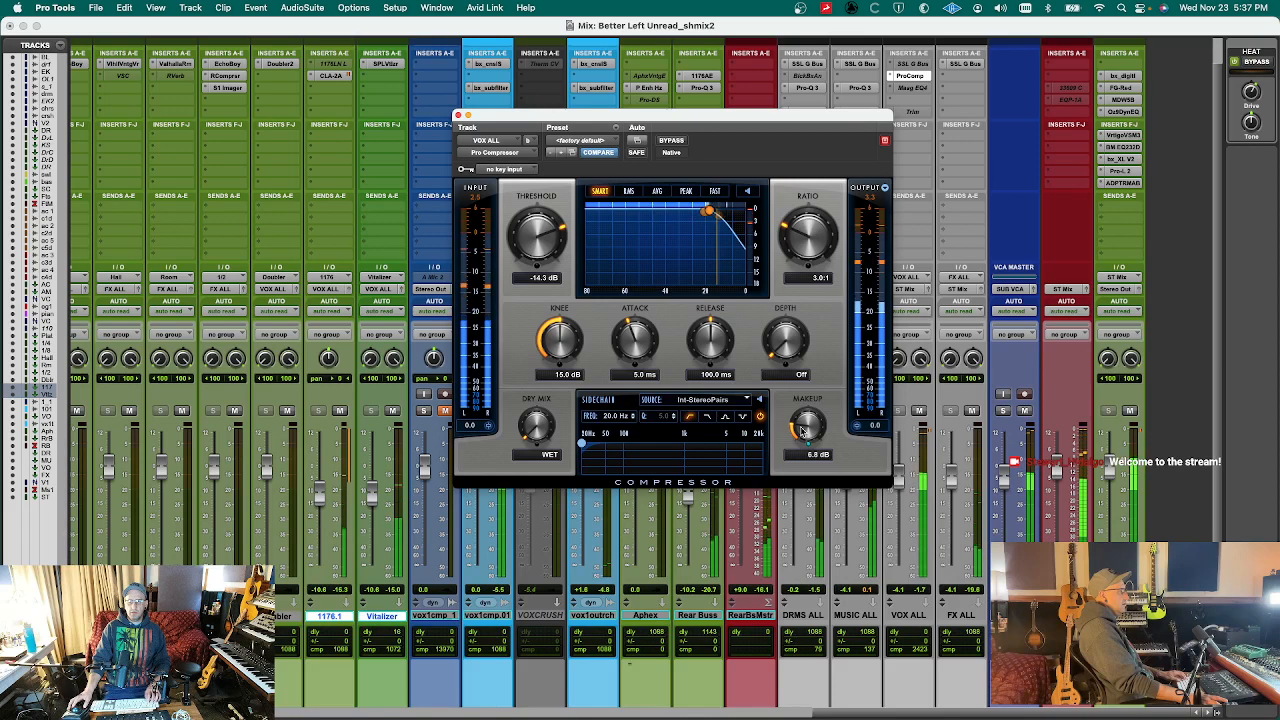
pyautogui.press('super+w')
pyautogui.press('super+Tab')
pyautogui.press('super+Tab')
pyautogui.press('super+Tab')
pyautogui.press('super+Tab')
pyautogui.press('super+Tab')
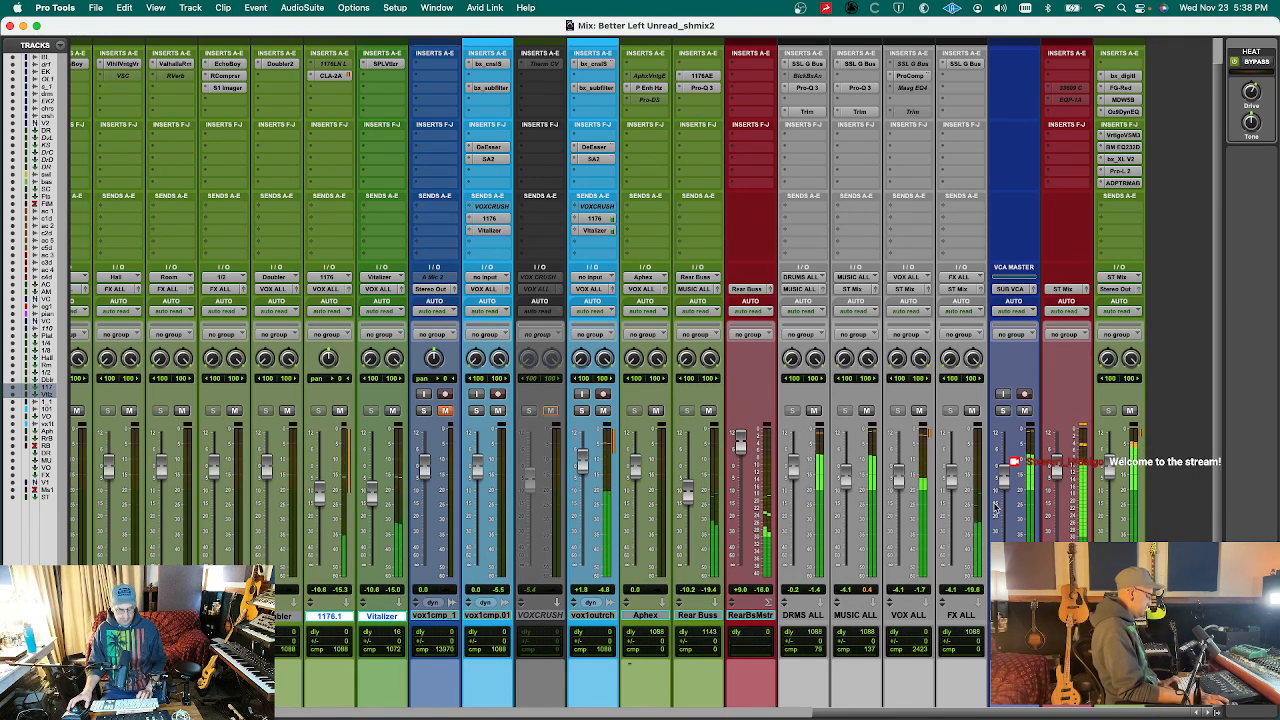
# - Check the Ozone Dynamic EQ on ST Mix Aux and audition the mix with it and the Vertigo VSM-3 bypassed in turn
pyautogui.press('space')
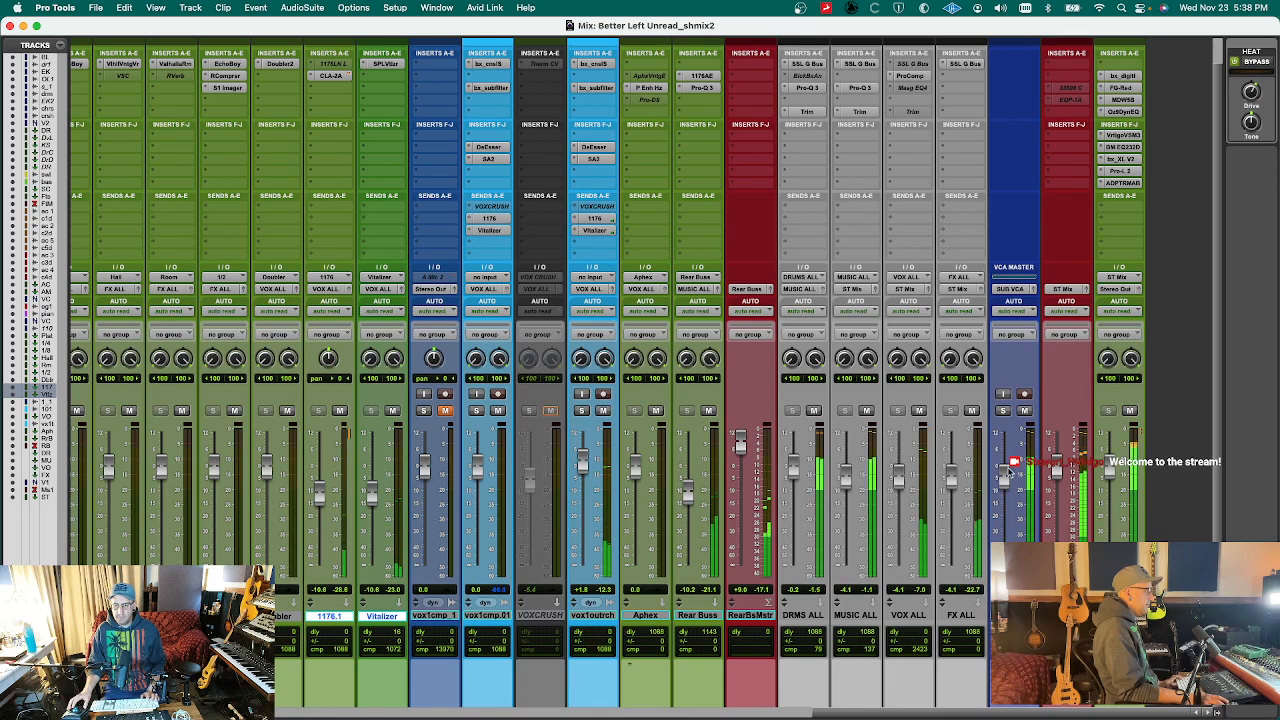
pyautogui.click(1128, 112)
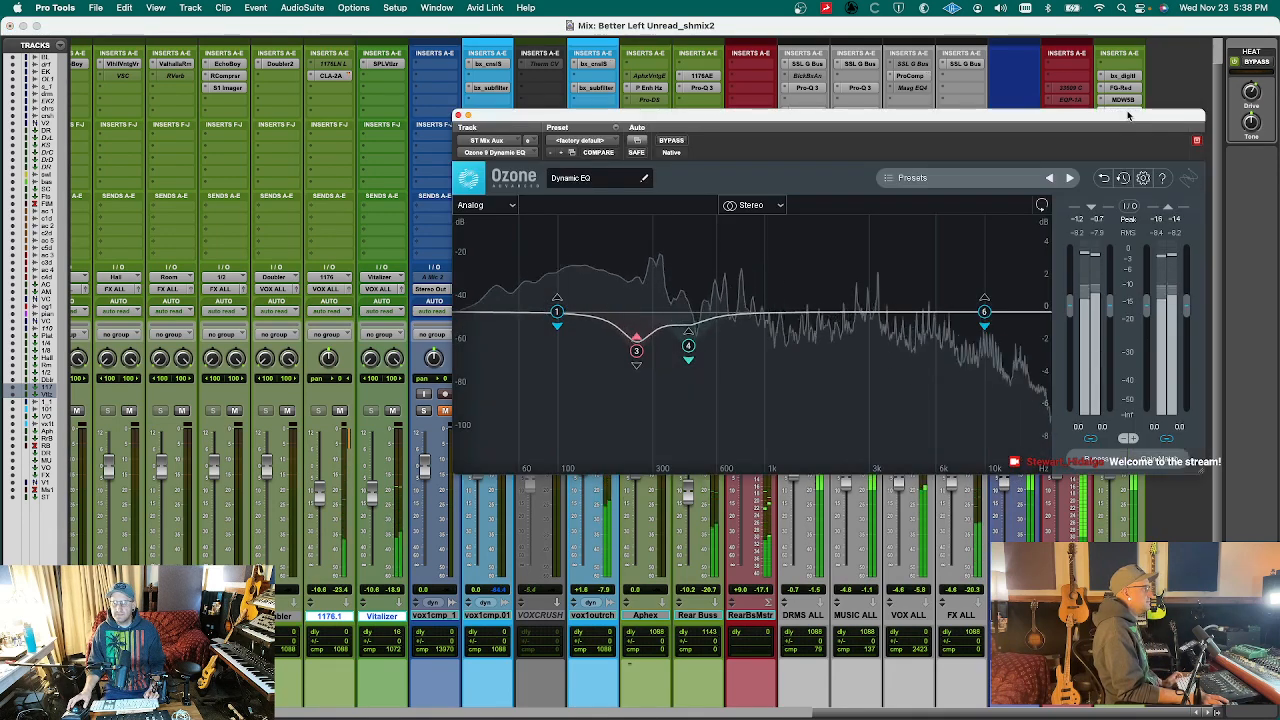
pyautogui.press('super+w')
pyautogui.click(1128, 112)
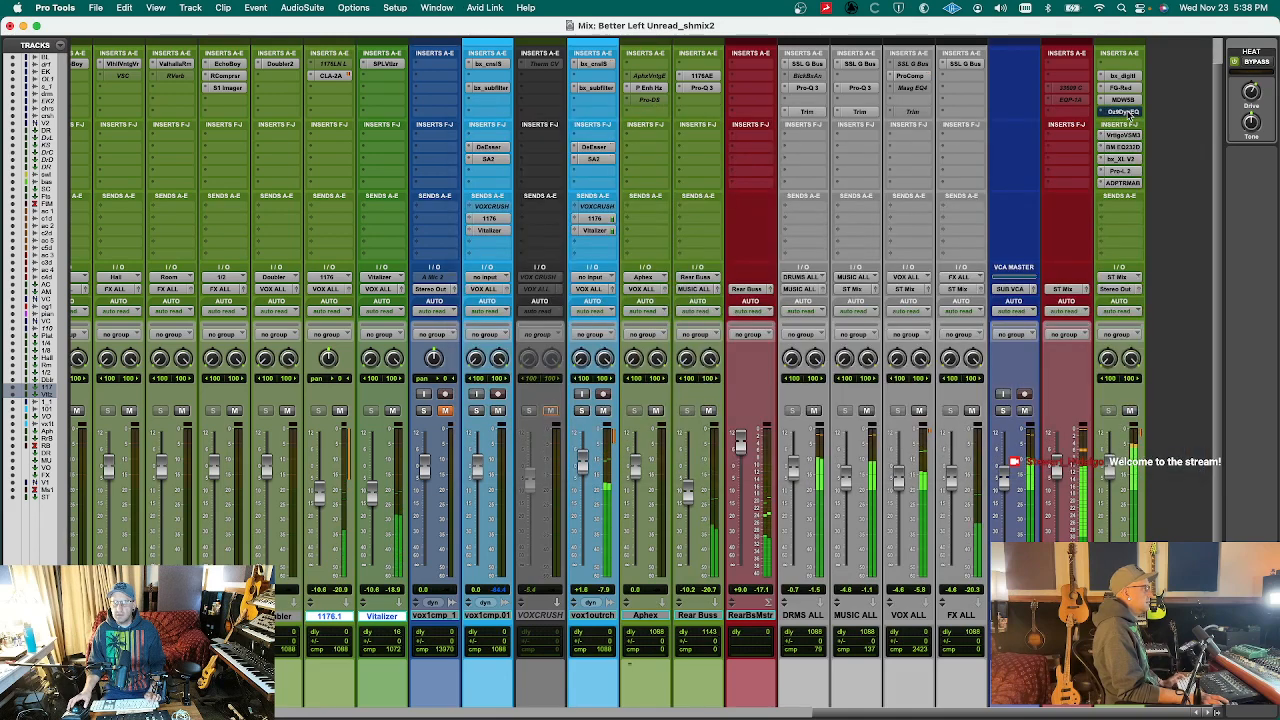
pyautogui.click(1128, 135)
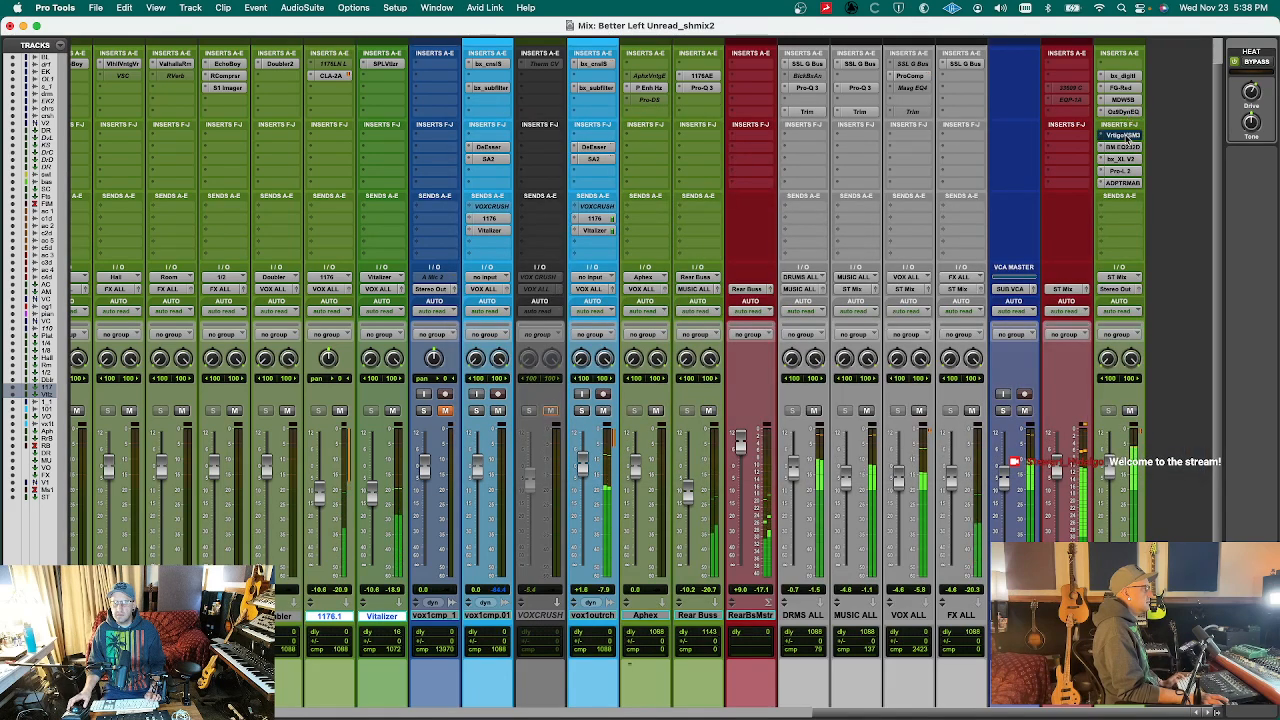
# - Compare the mix with the EQ insert after the Vertigo VSM-3 bypassed, remove that EQ from ST Mix Aux and check the Massenburg EQ's settings
pyautogui.keyDown('super'); pyautogui.click(1123, 148); pyautogui.keyUp('super')
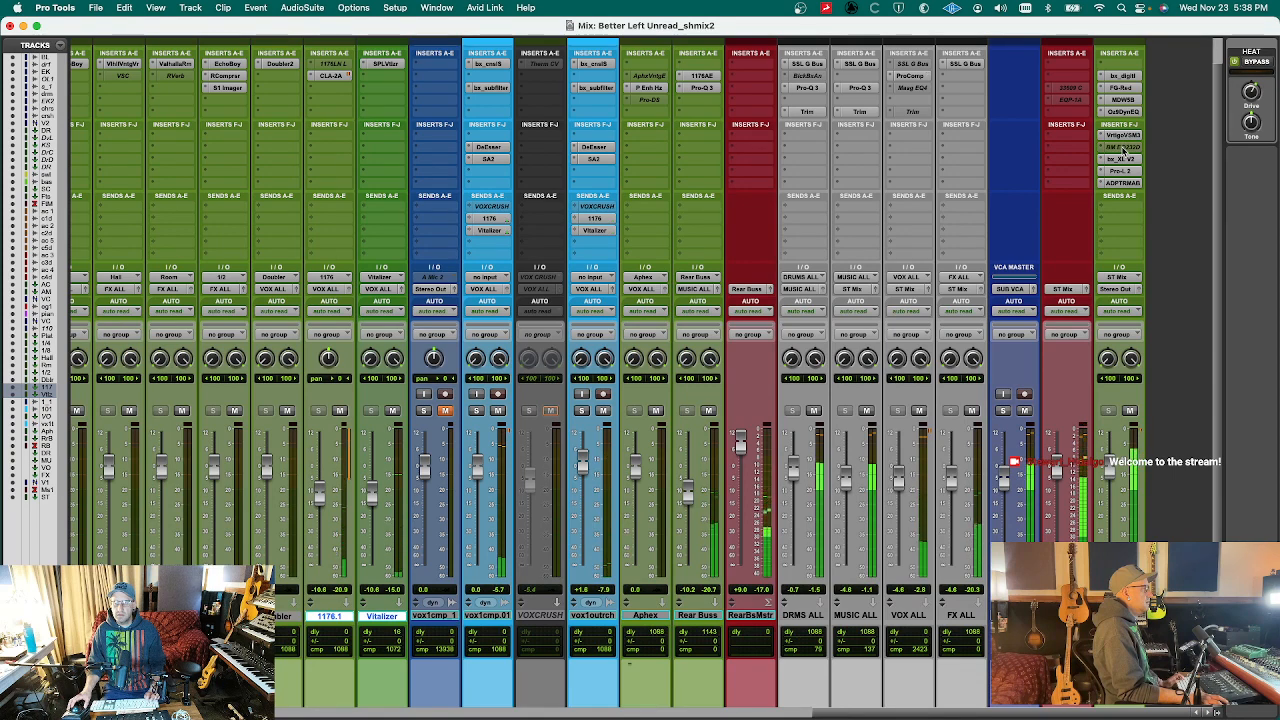
pyautogui.keyDown('super'); pyautogui.click(1123, 148); pyautogui.keyUp('super')
pyautogui.click(1102, 148)
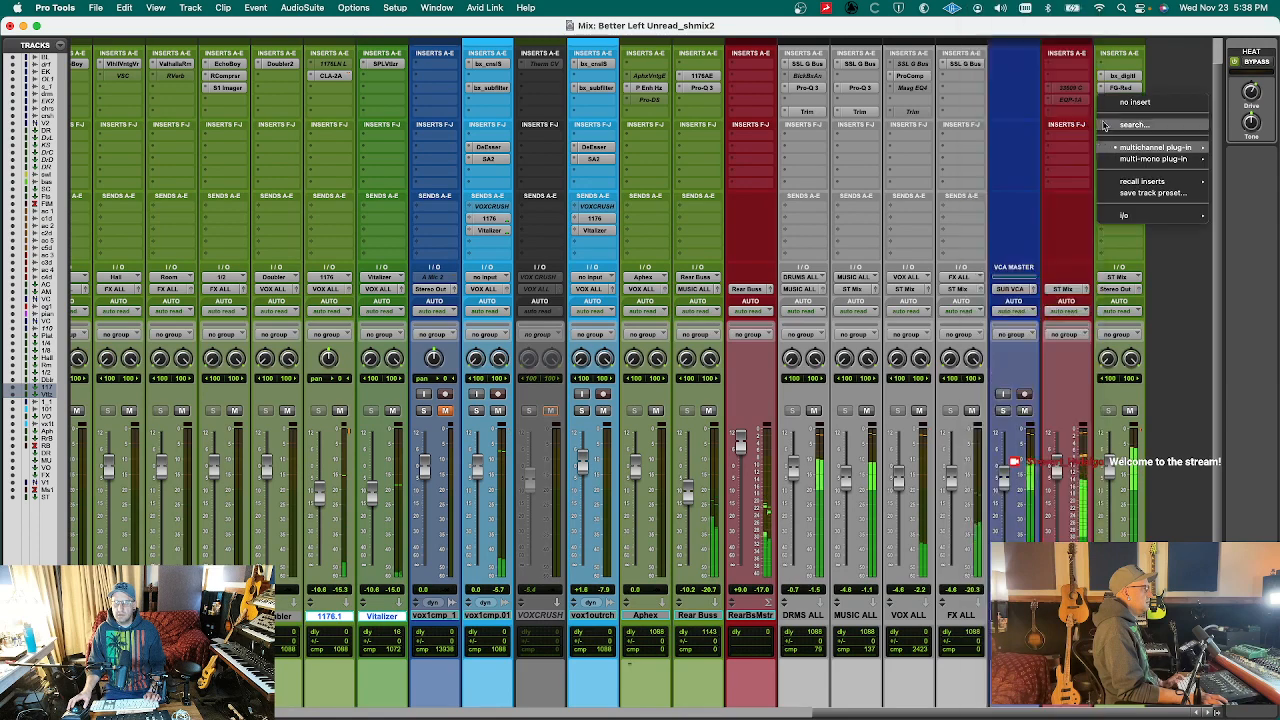
pyautogui.click(1109, 142)
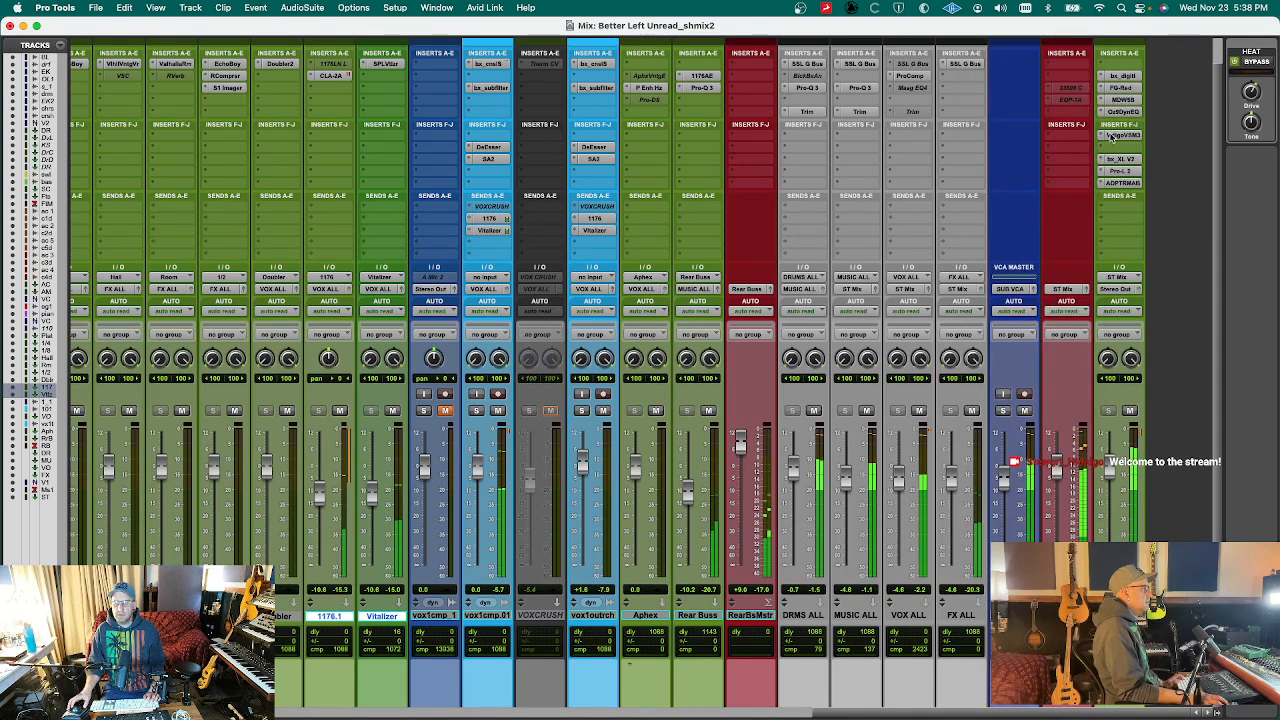
pyautogui.click(1123, 100)
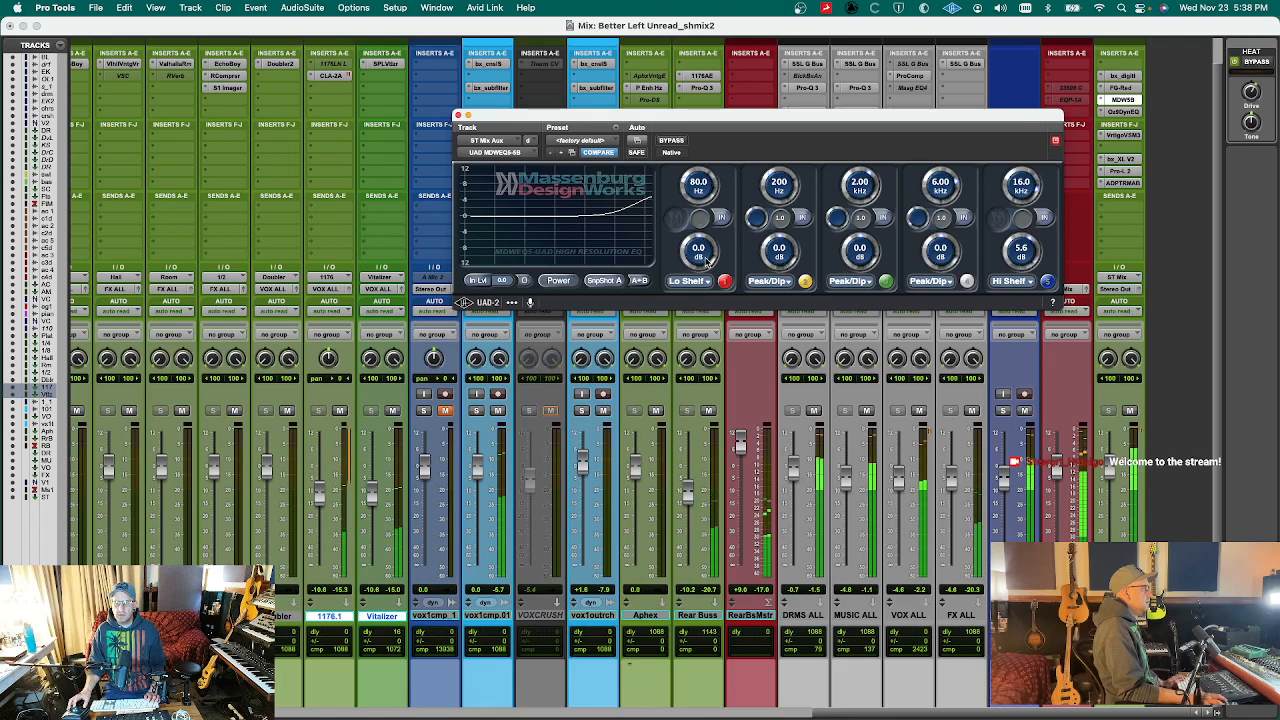
pyautogui.press('super+w')
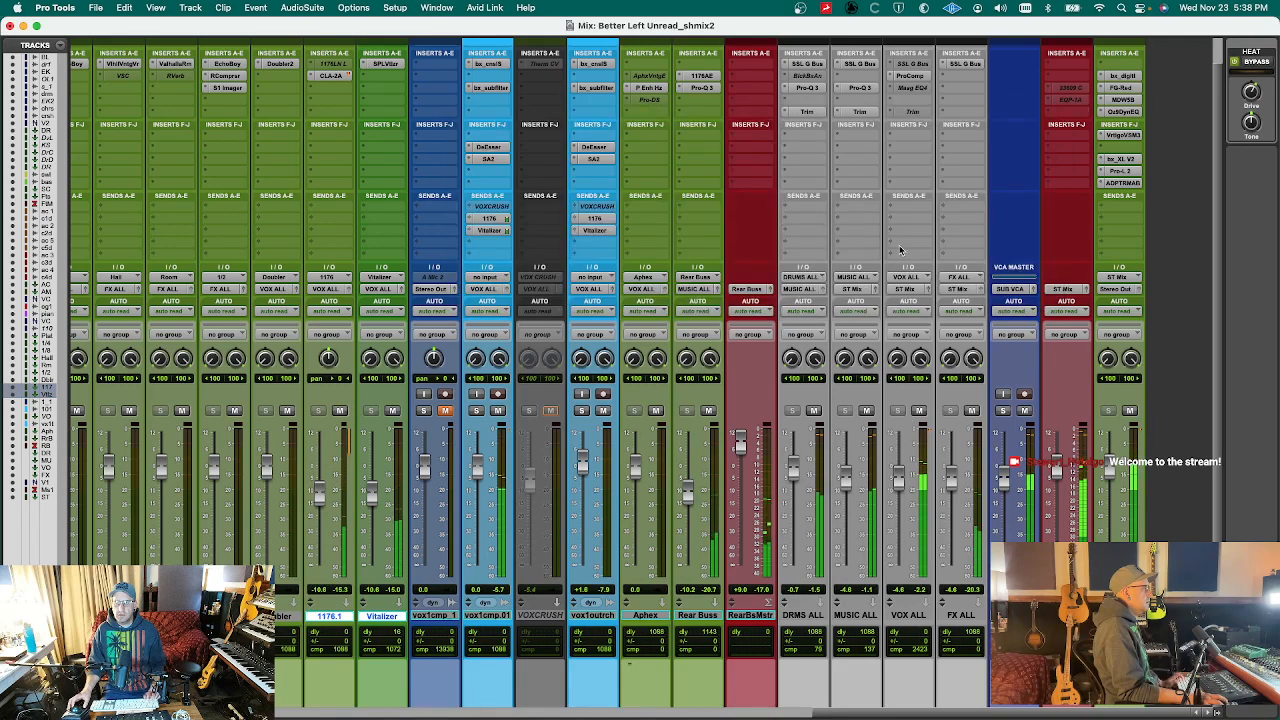
# - Set the Trim gain on VOX ALL to -1.0 dB, clear the meters' peak indicators and save the session
pyautogui.click(910, 112)
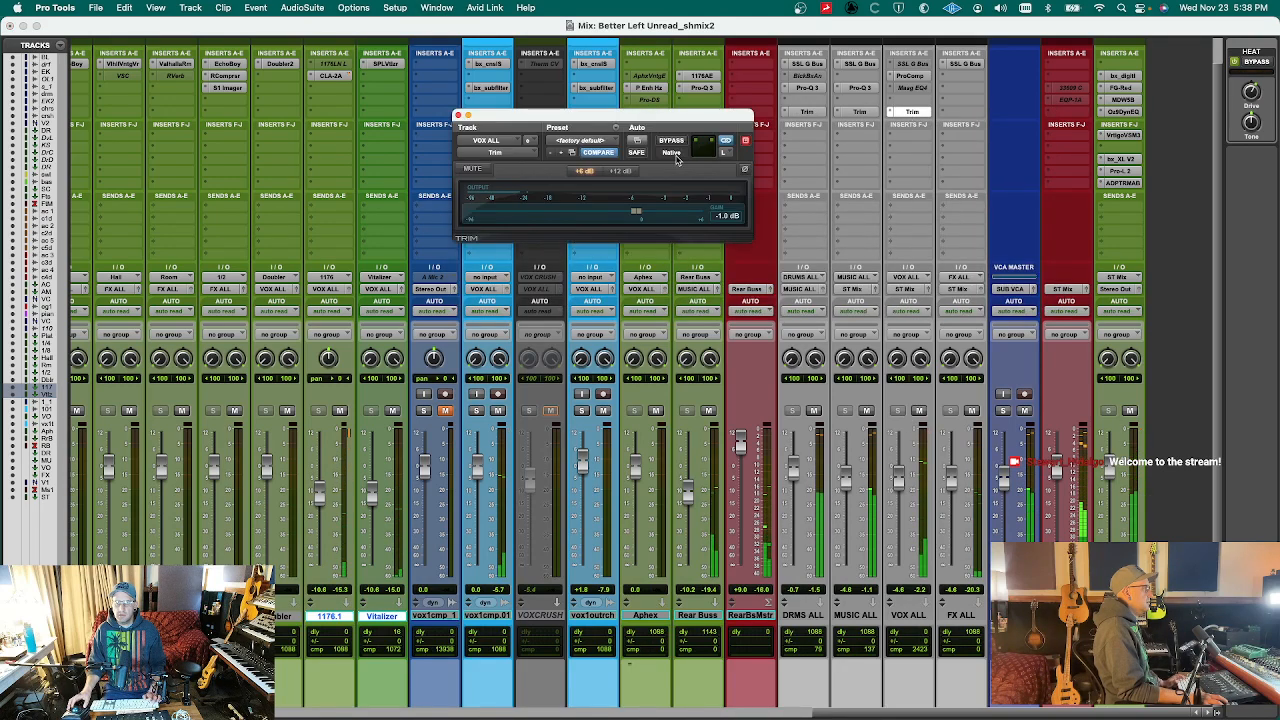
pyautogui.moveTo(636, 213); pyautogui.dragTo(635, 213)
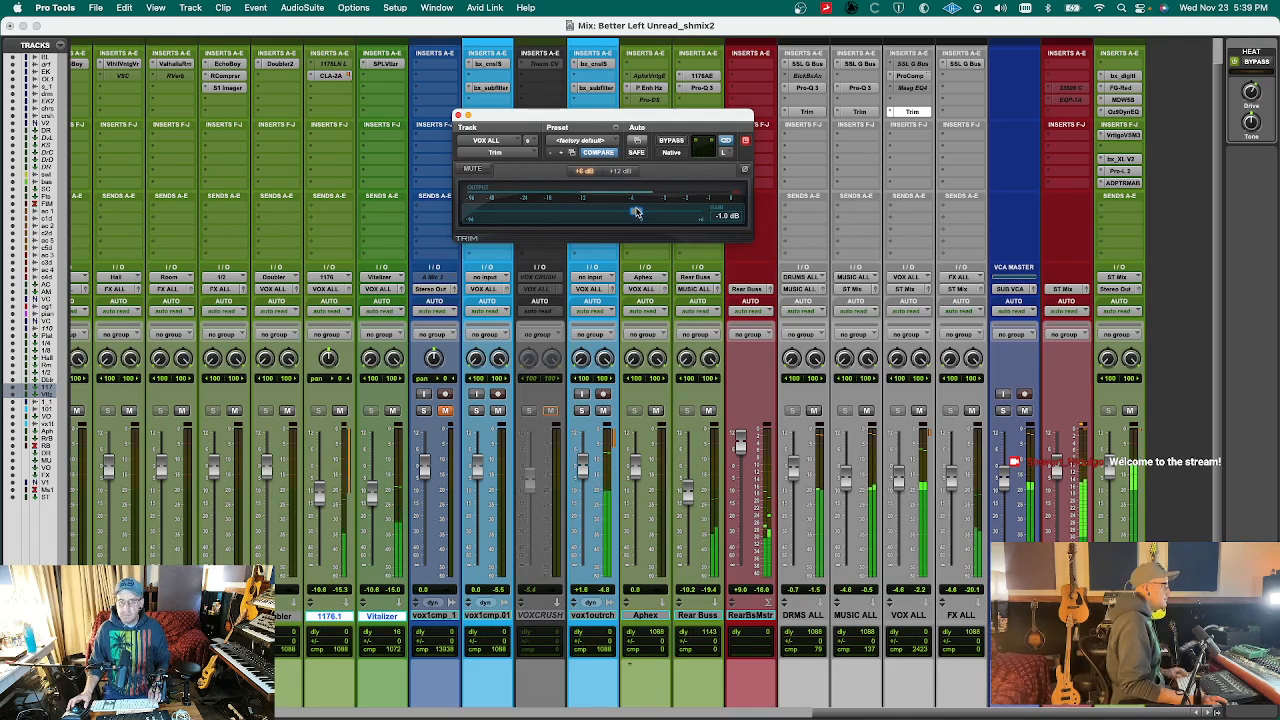
pyautogui.hotkey('alt', 'c')
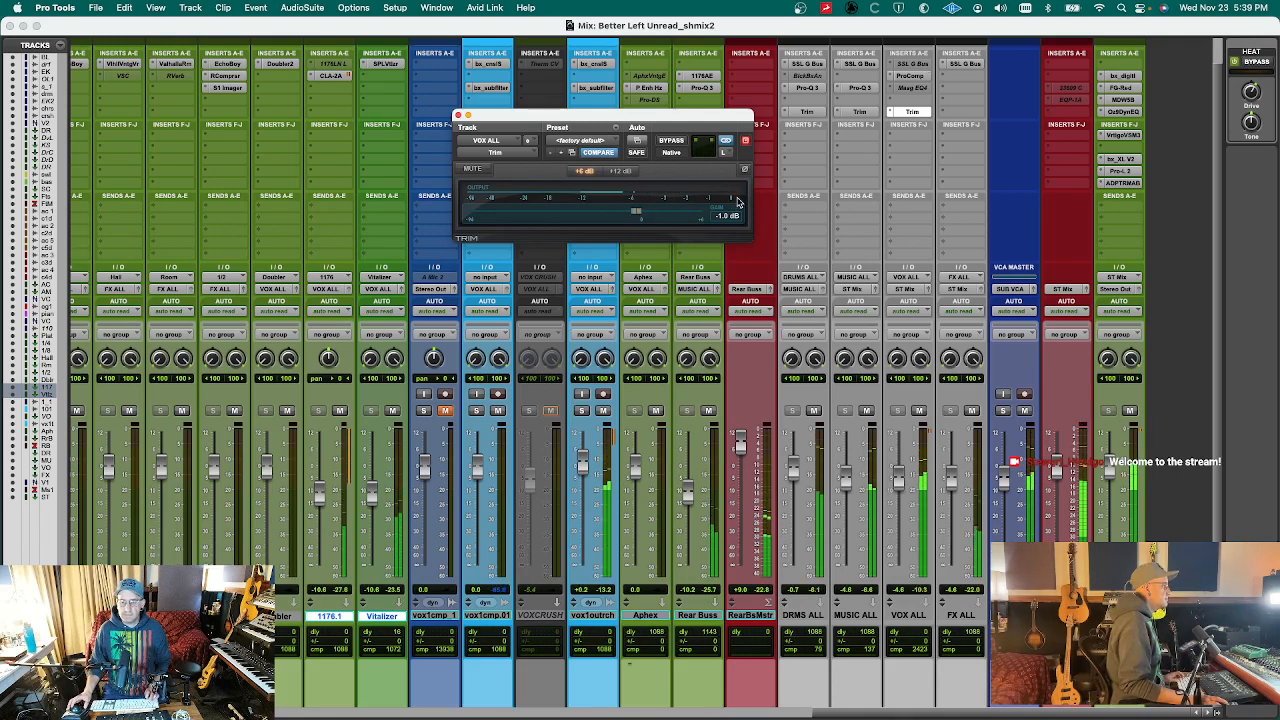
pyautogui.press('super+w')
pyautogui.press('super+s')
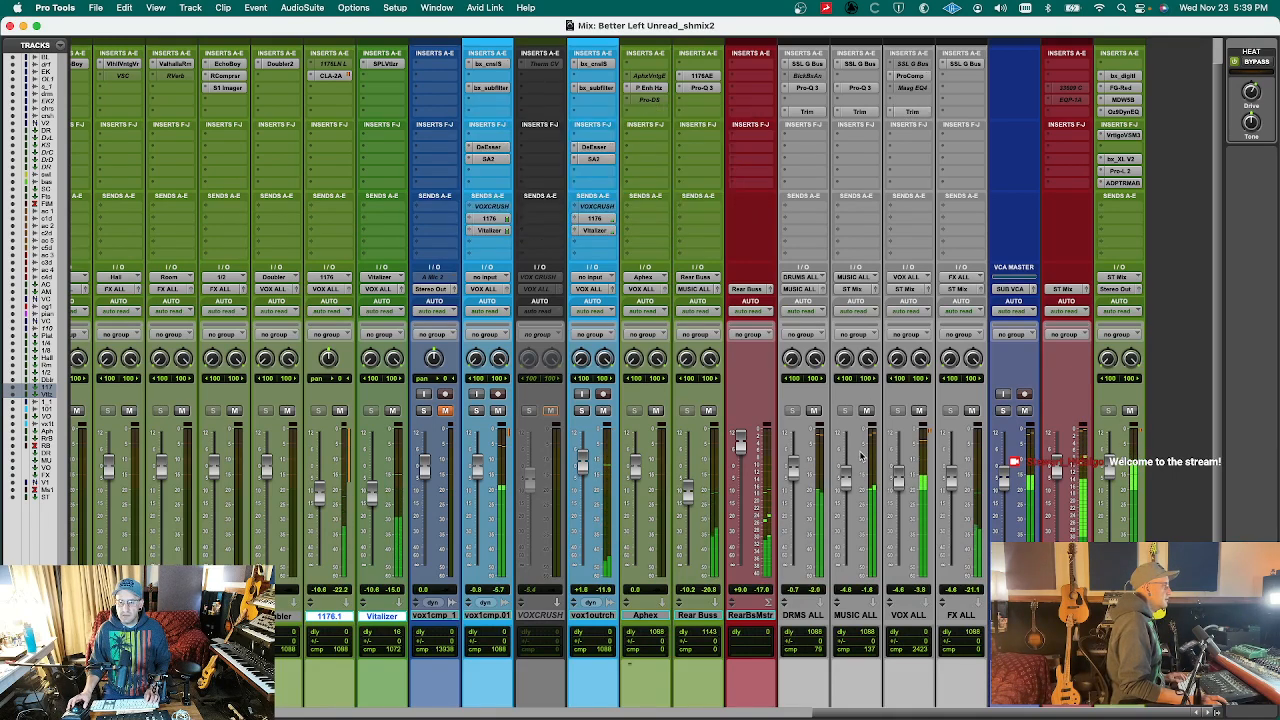
# - Set the MUSIC ALL fader to -2.5 dB and the VOX ALL fader to -4.9 dB, clearing the meter peaks in between
pyautogui.moveTo(851, 470); pyautogui.dragTo(850, 469)
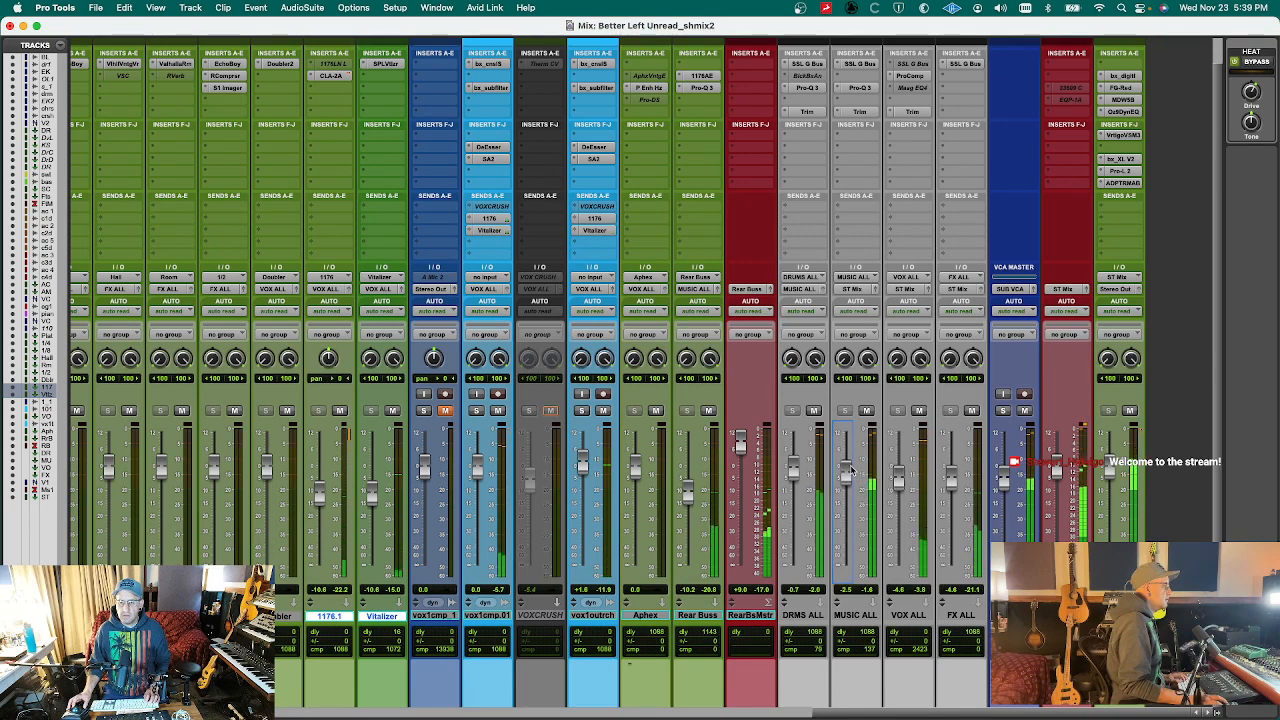
pyautogui.hotkey('alt', 'c')
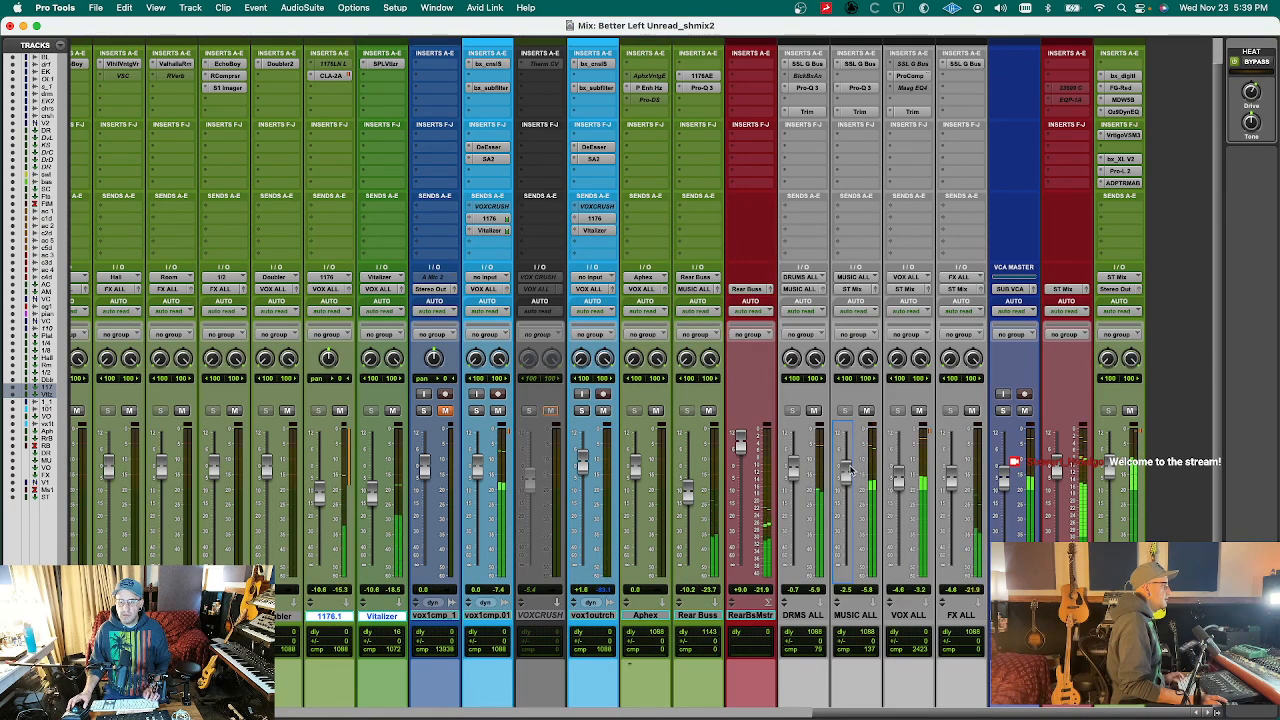
pyautogui.moveTo(899, 478); pyautogui.dragTo(900, 480)
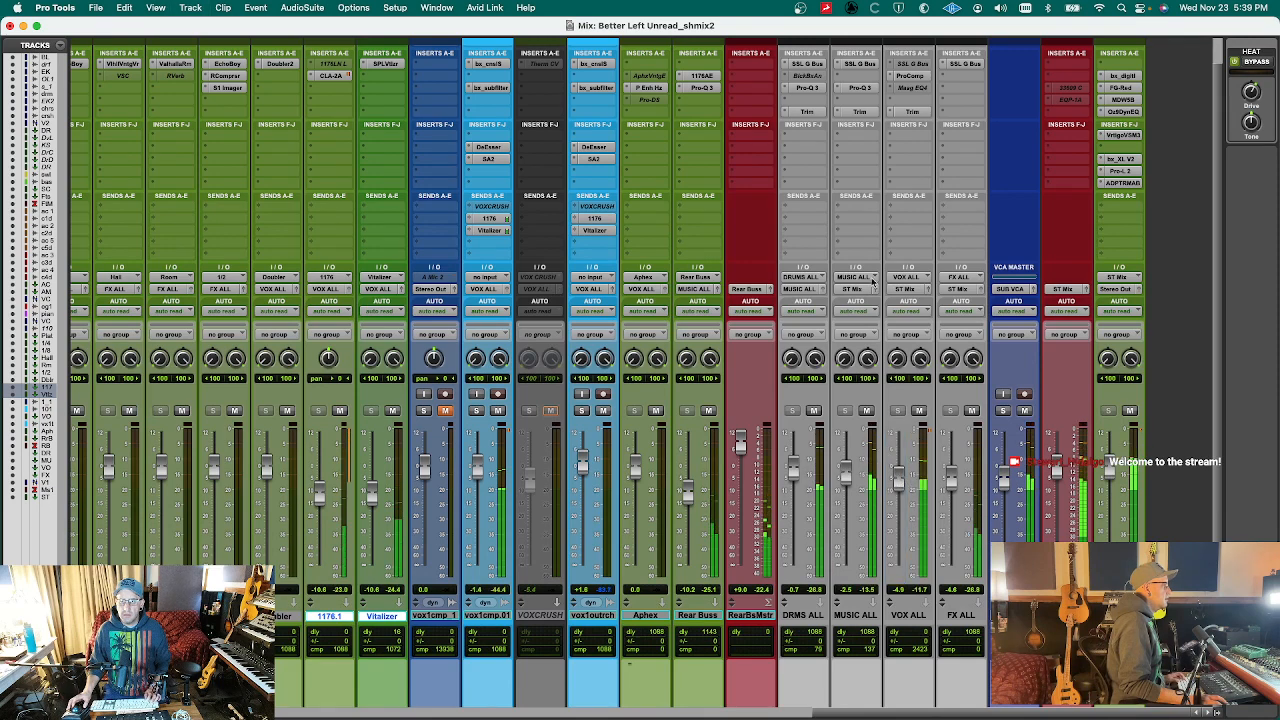
# - Check the Pro-Q 3 on MUSIC ALL and set that track's Trim gain to +2.1 dB
pyautogui.click(862, 90)
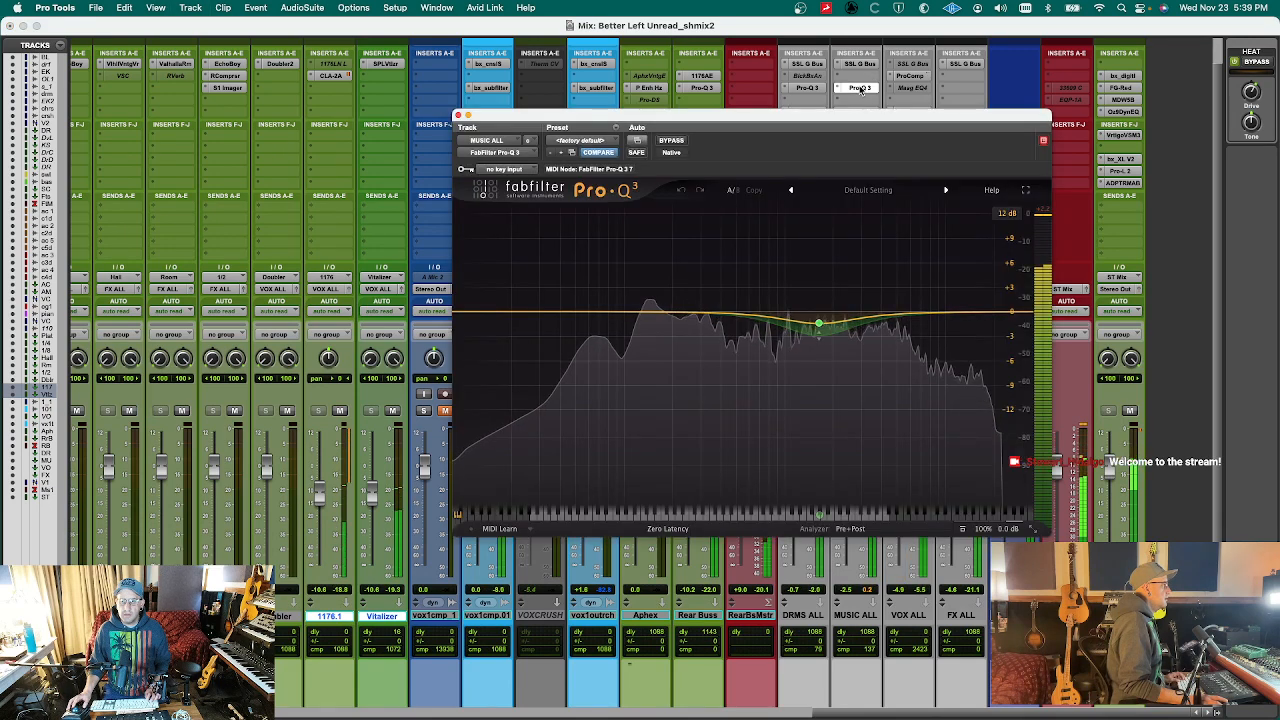
pyautogui.click(862, 90)
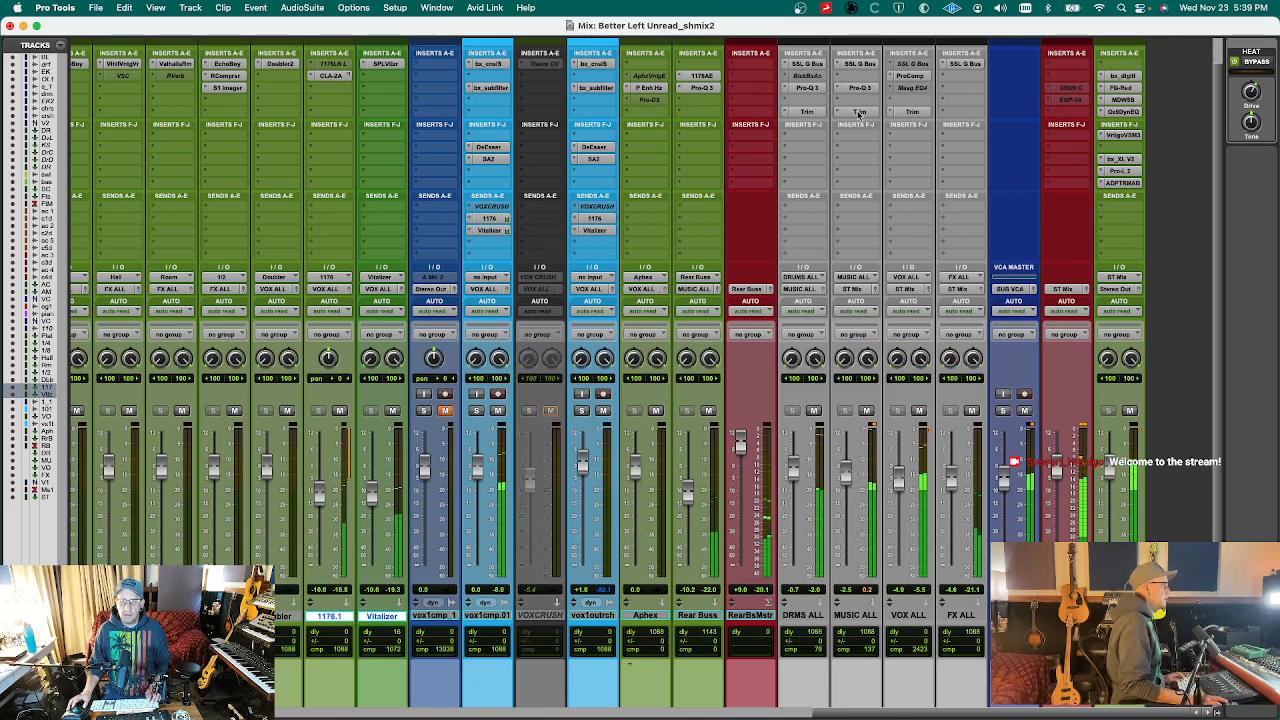
pyautogui.click(859, 111)
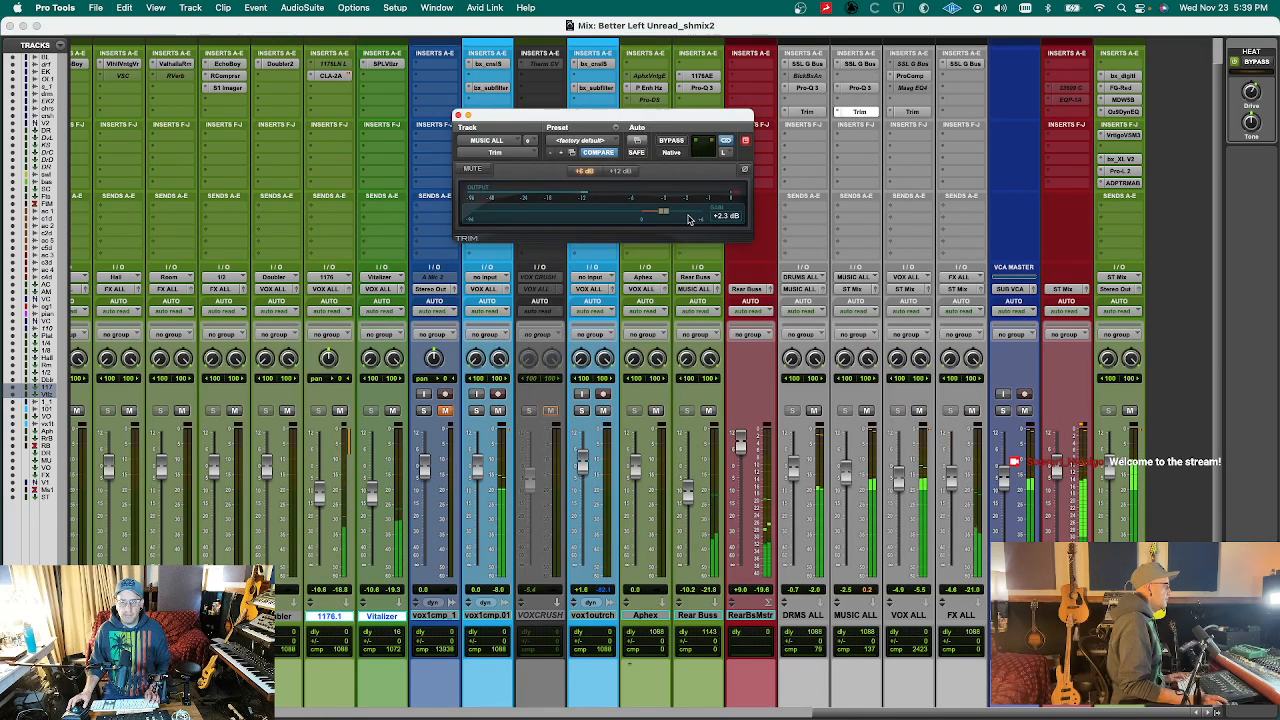
pyautogui.moveTo(669, 213); pyautogui.dragTo(667, 214)
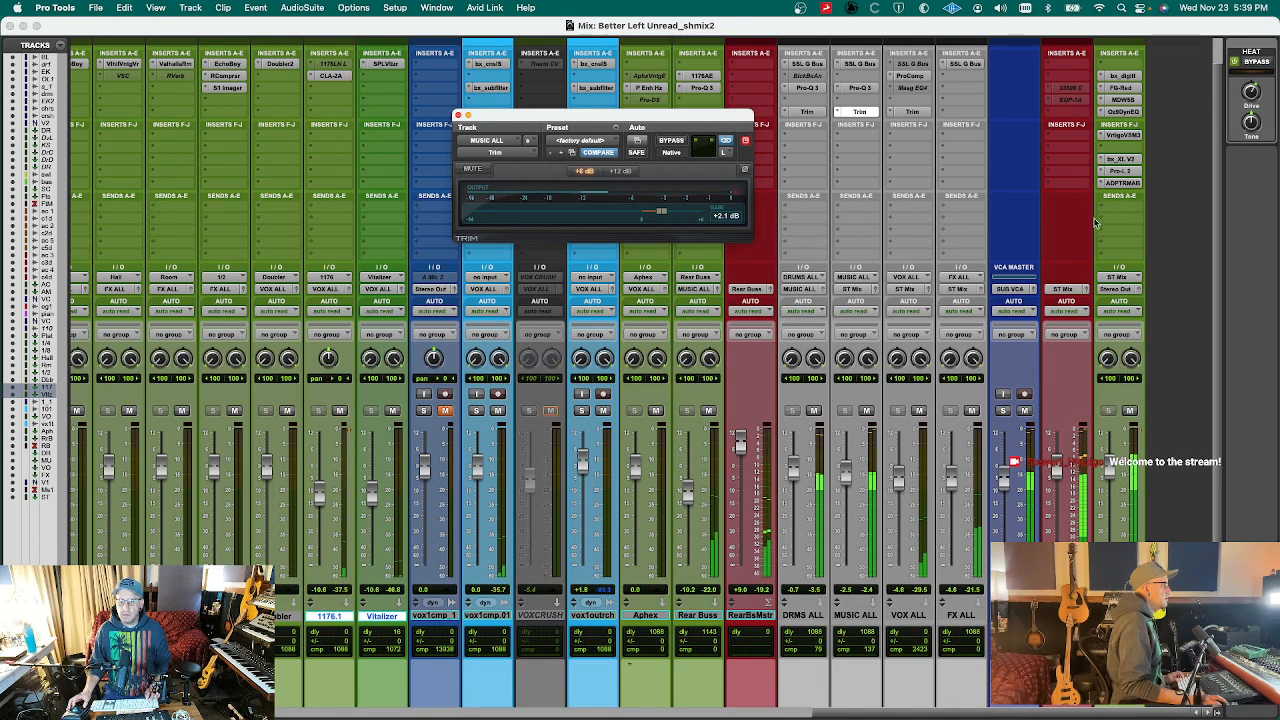
pyautogui.press('super+w')
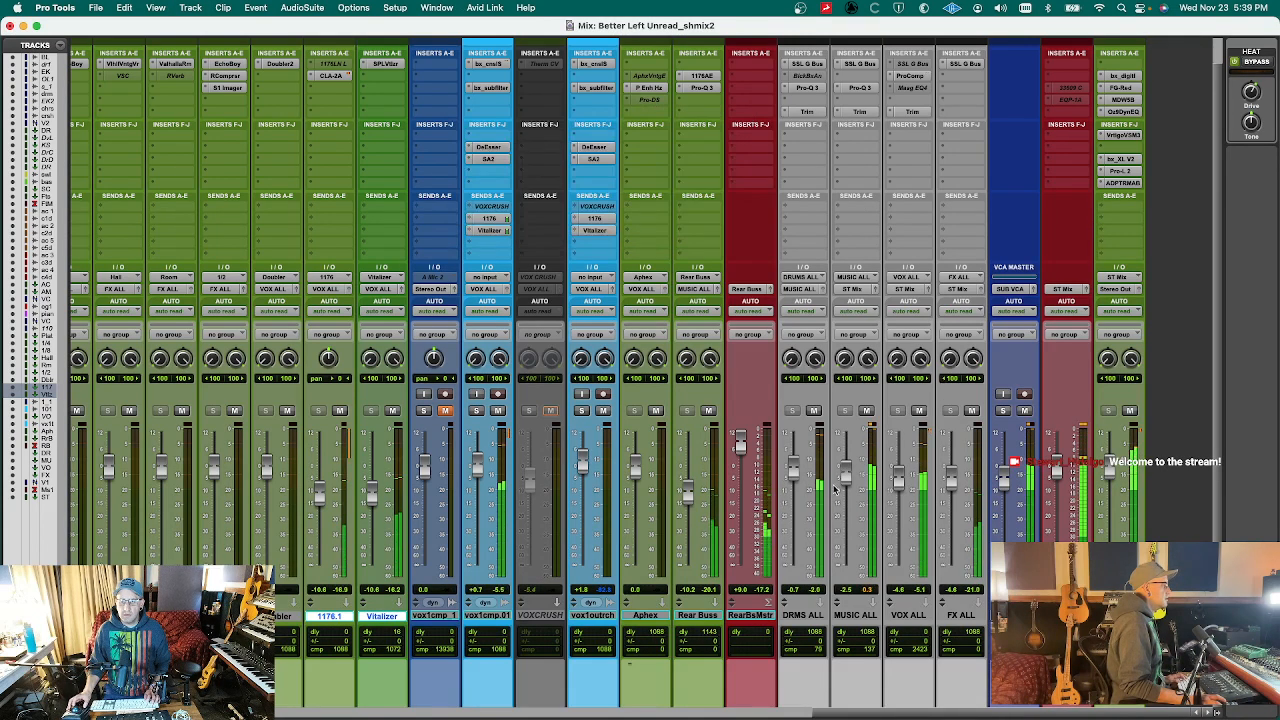
# - Check the SSL G bus compressor on MUSIC ALL and lower the Trim gain on VOX ALL to -3.2 dB
pyautogui.click(862, 64)
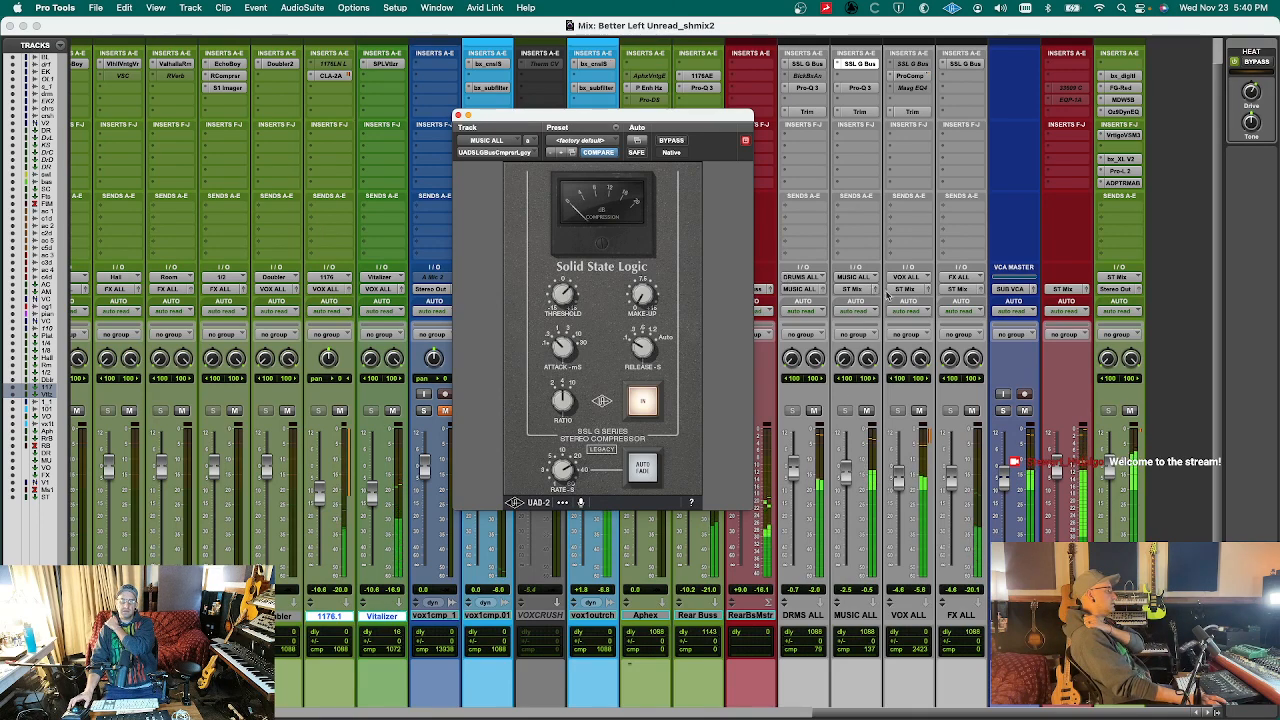
pyautogui.click(912, 111)
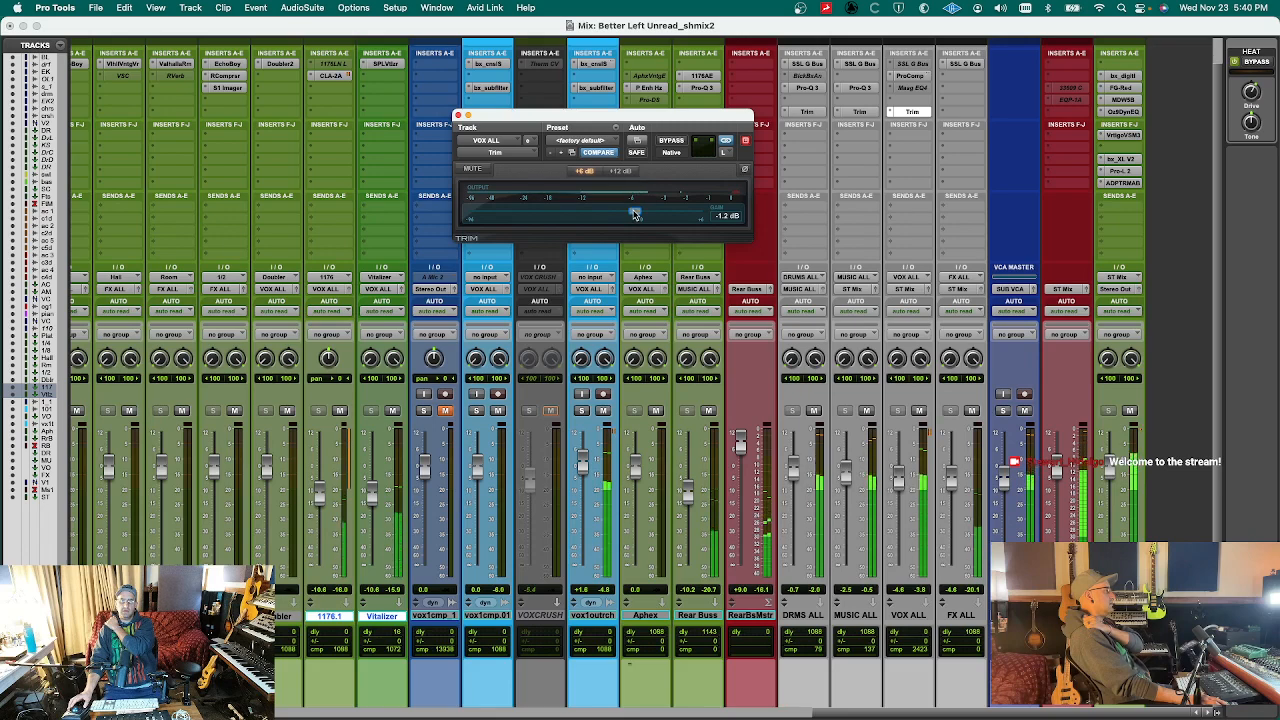
pyautogui.moveTo(633, 214); pyautogui.dragTo(626, 215)
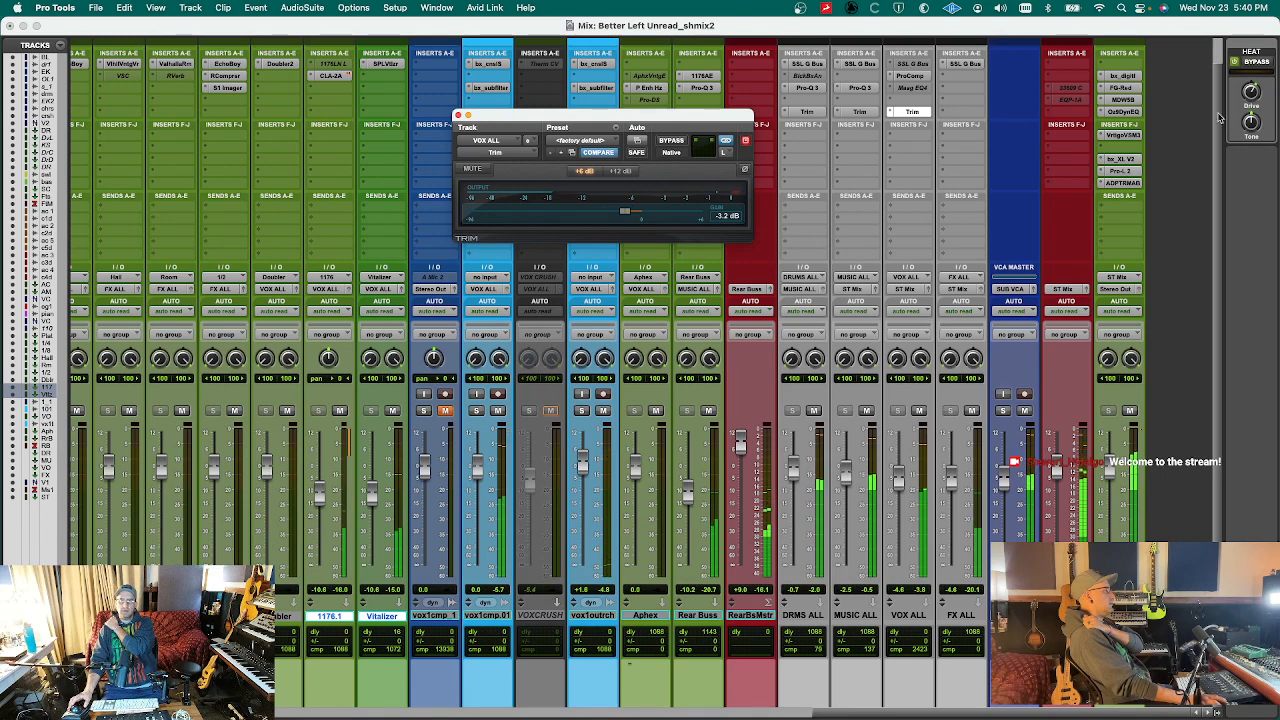
# - Examine the Ozone Dynamic EQ curve and the MetricAB spectrum on ST Mix Aux
pyautogui.click(1124, 111)
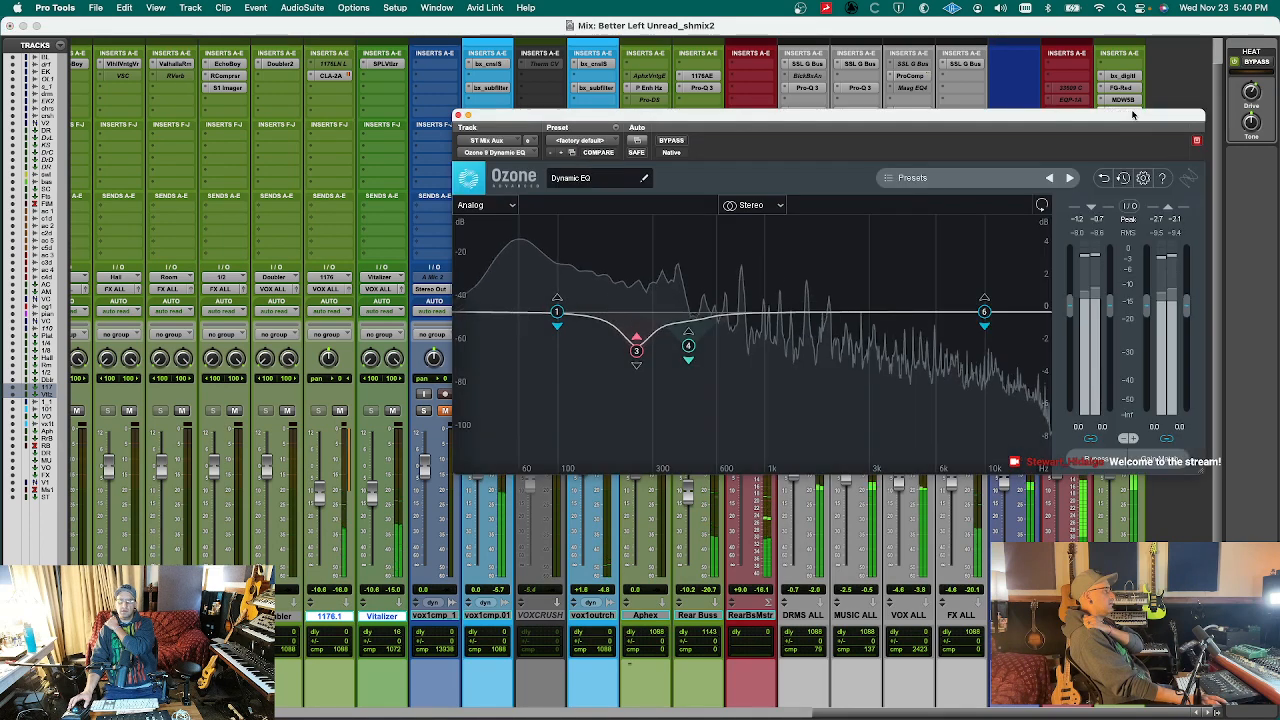
pyautogui.moveTo(1133, 114); pyautogui.dragTo(898, 103)
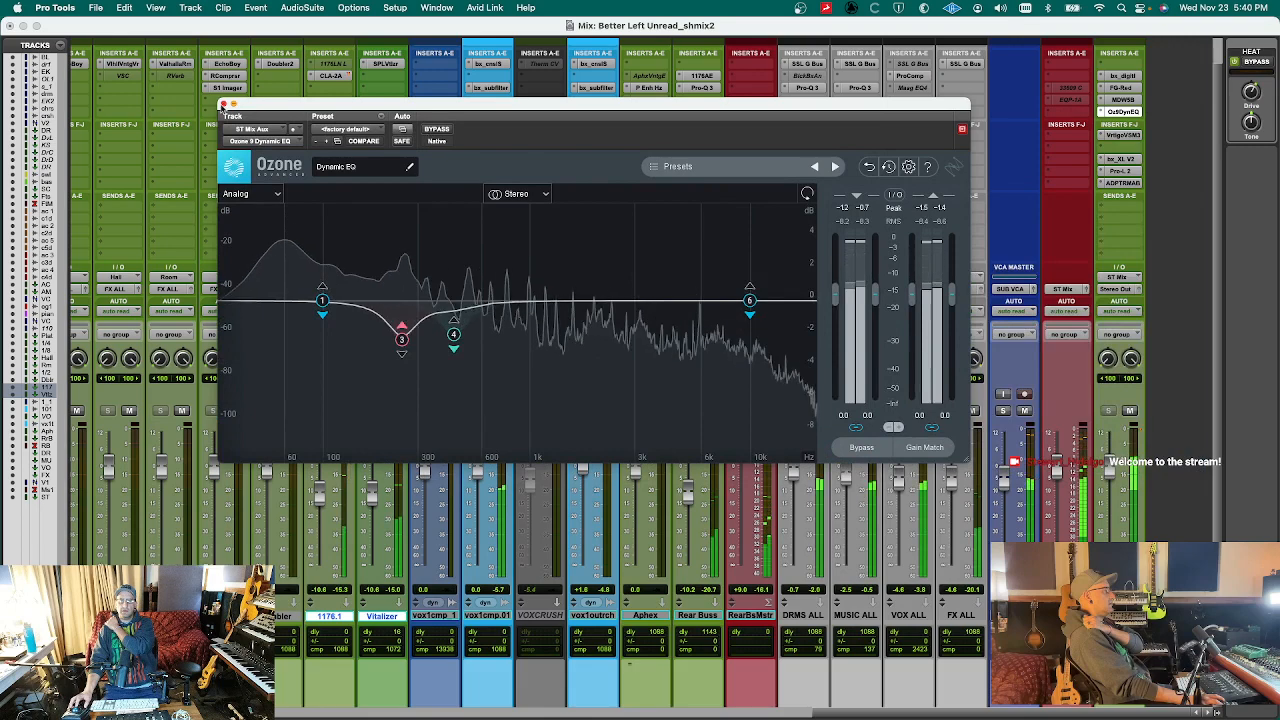
pyautogui.click(1124, 111)
pyautogui.click(1122, 183)
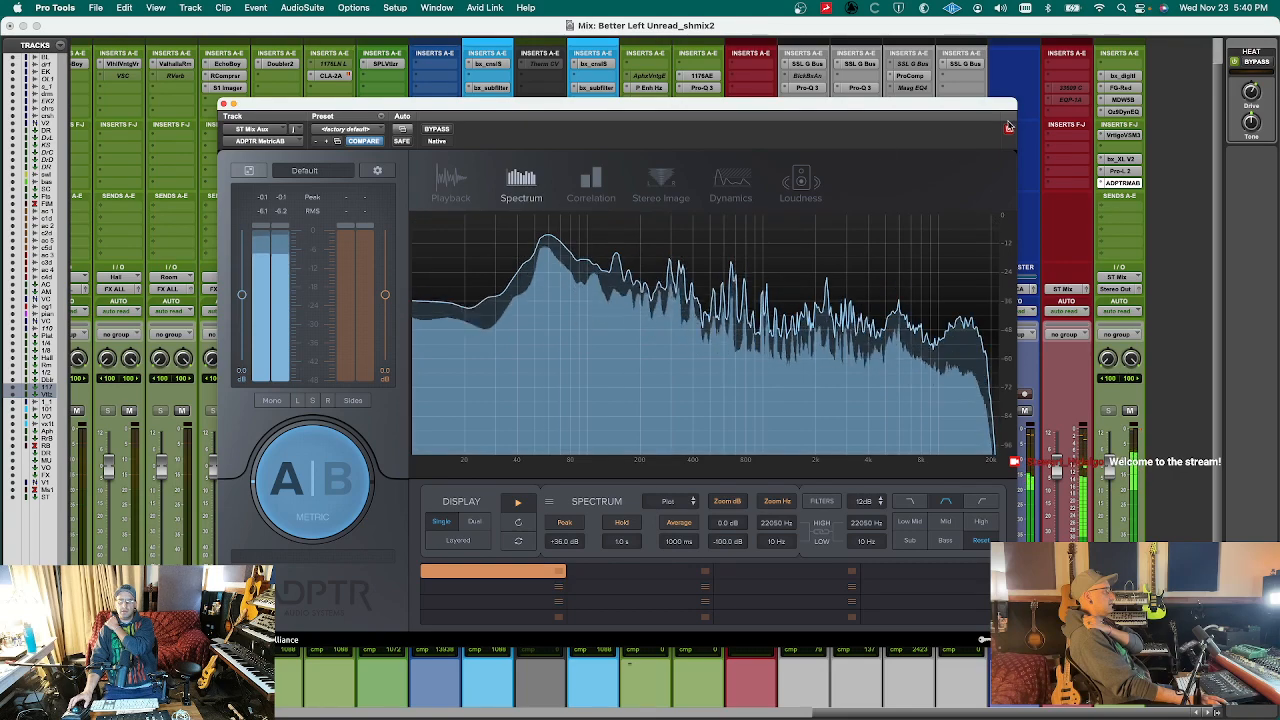
# - Set the mono section's LMF frequency to 68 Hz in the bx_digital V3 on ST Mix Aux
pyautogui.click(1122, 76)
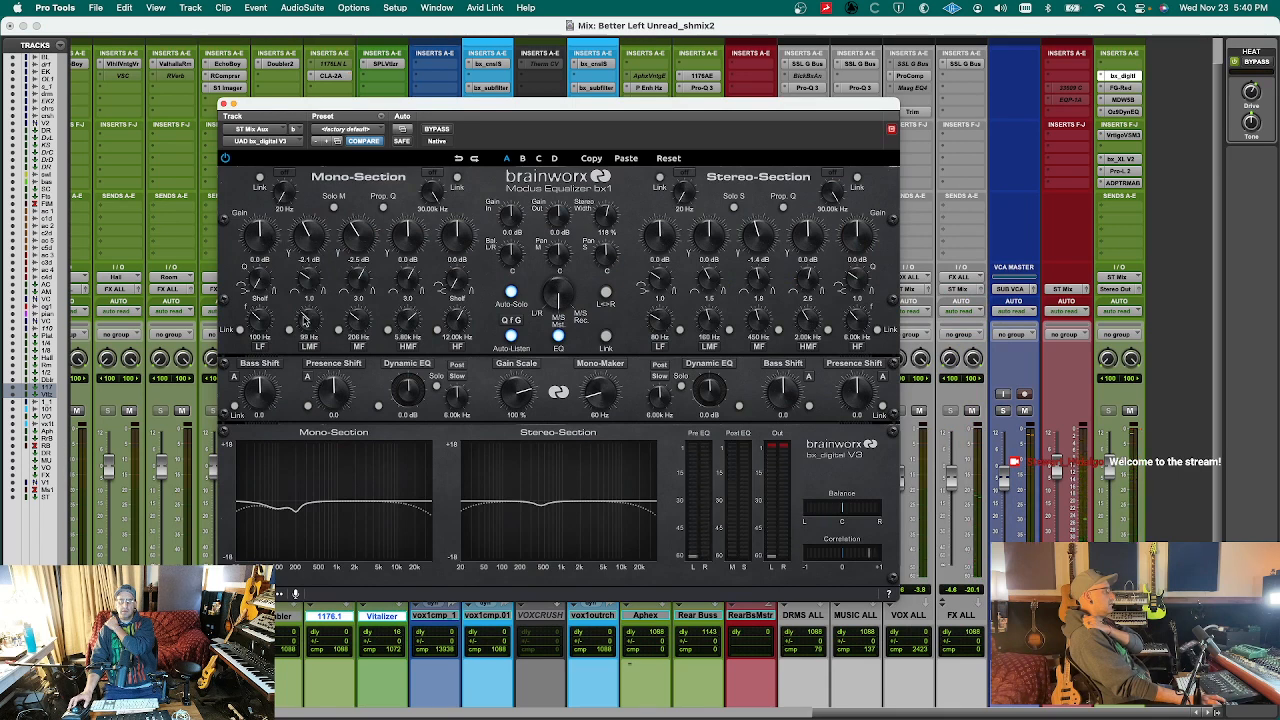
pyautogui.moveTo(303, 319); pyautogui.dragTo(304, 320)
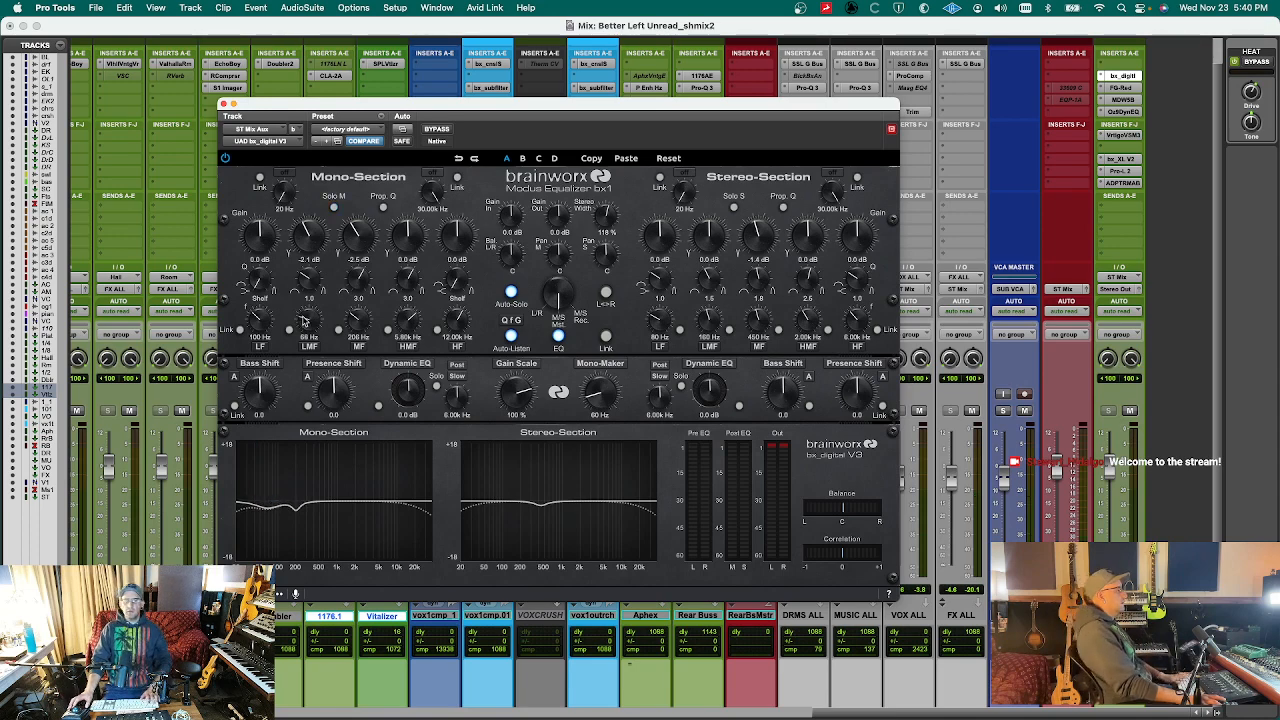
pyautogui.press('super+w')
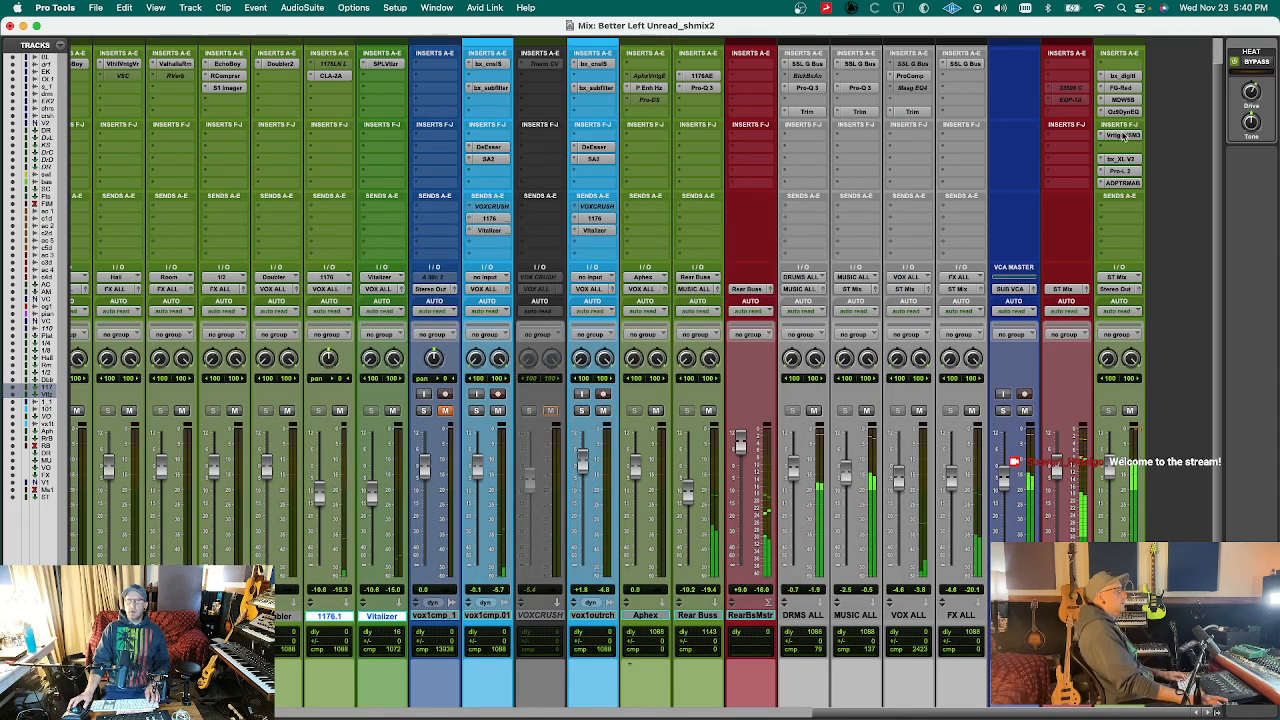
# - Deactivate the Vertigo VSM-3 on ST Mix Aux and remove it from its insert slot
pyautogui.click(1122, 135)
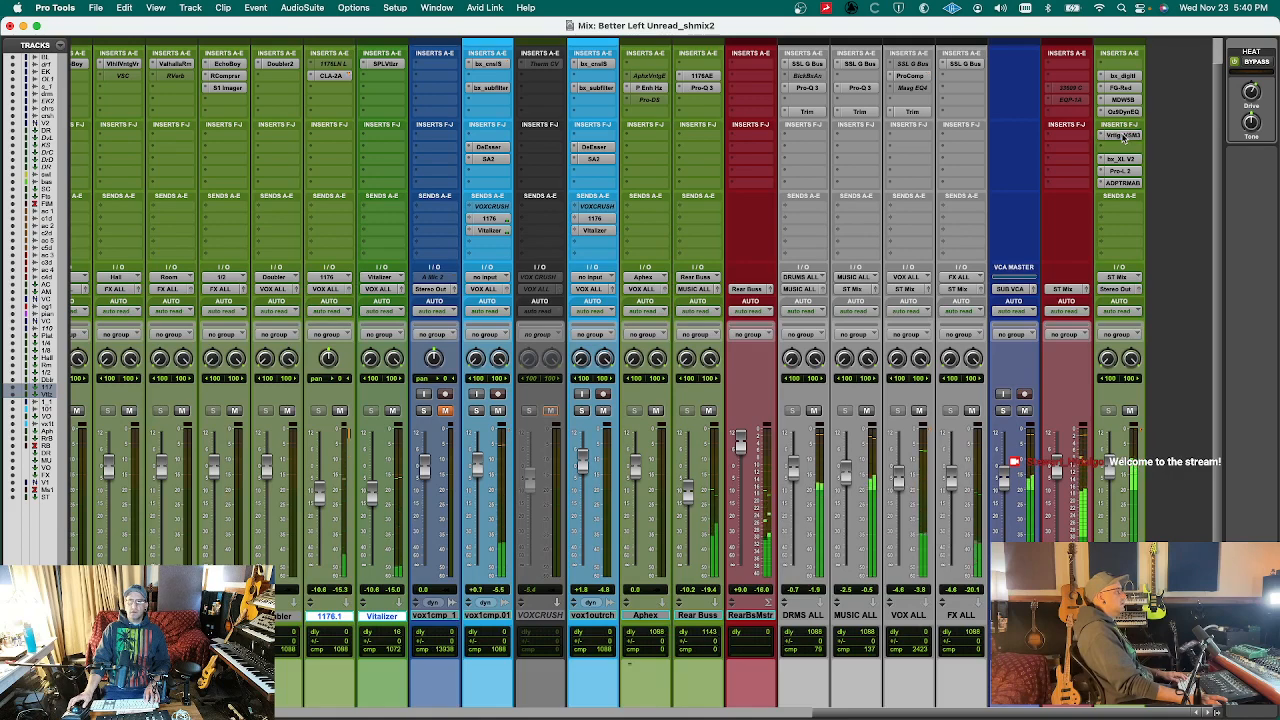
pyautogui.keyDown('ctrl'); pyautogui.keyDown('super'); pyautogui.click(1122, 135); pyautogui.keyUp('super'); pyautogui.keyUp('ctrl')
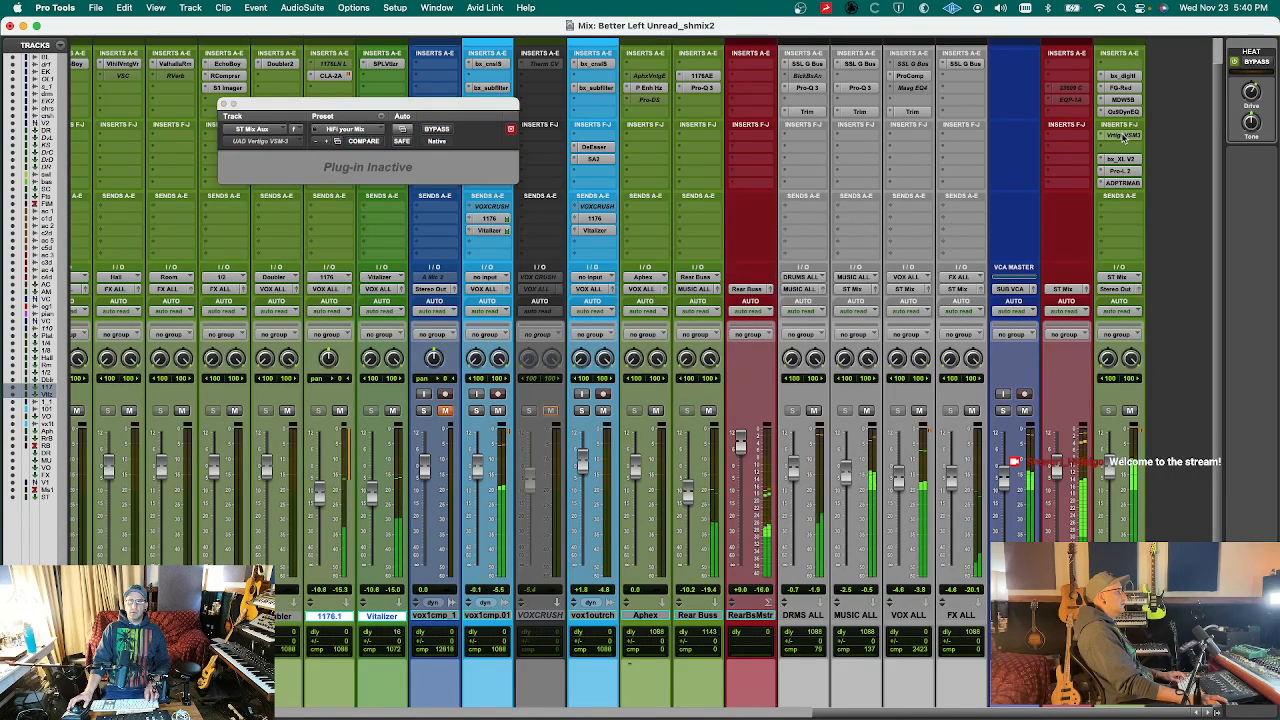
pyautogui.click(1103, 136)
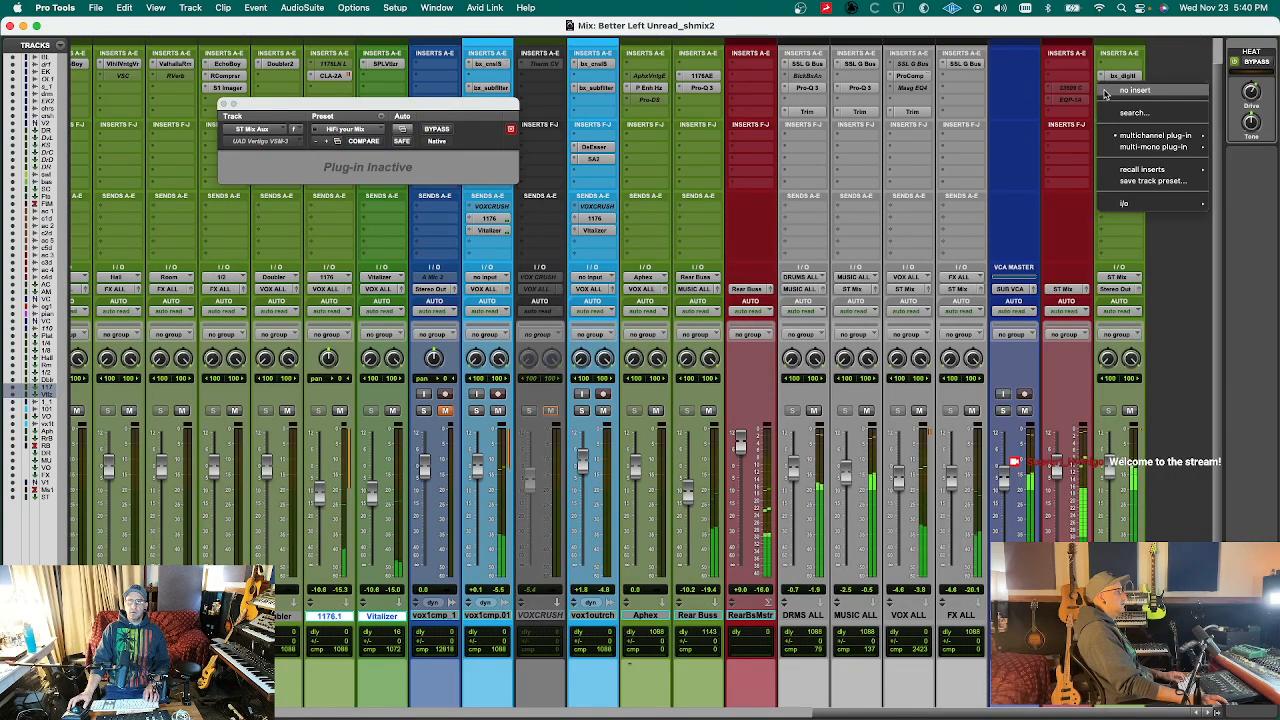
pyautogui.click(1125, 132)
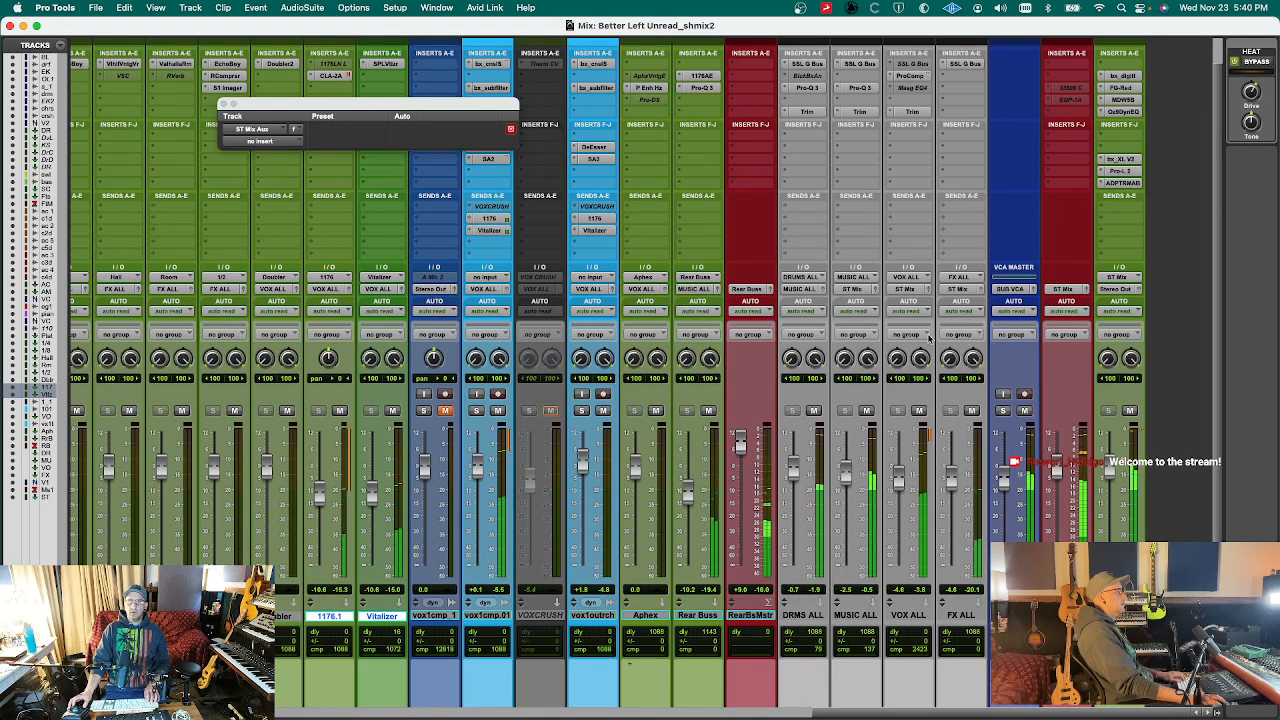
# - In the Pro-Q 3 on DRMS ALL, audition the 75 Hz band with inverted gain, make it dynamic and return it to a -1.69 dB cut
pyautogui.click(806, 87)
pyautogui.click(371, 309)
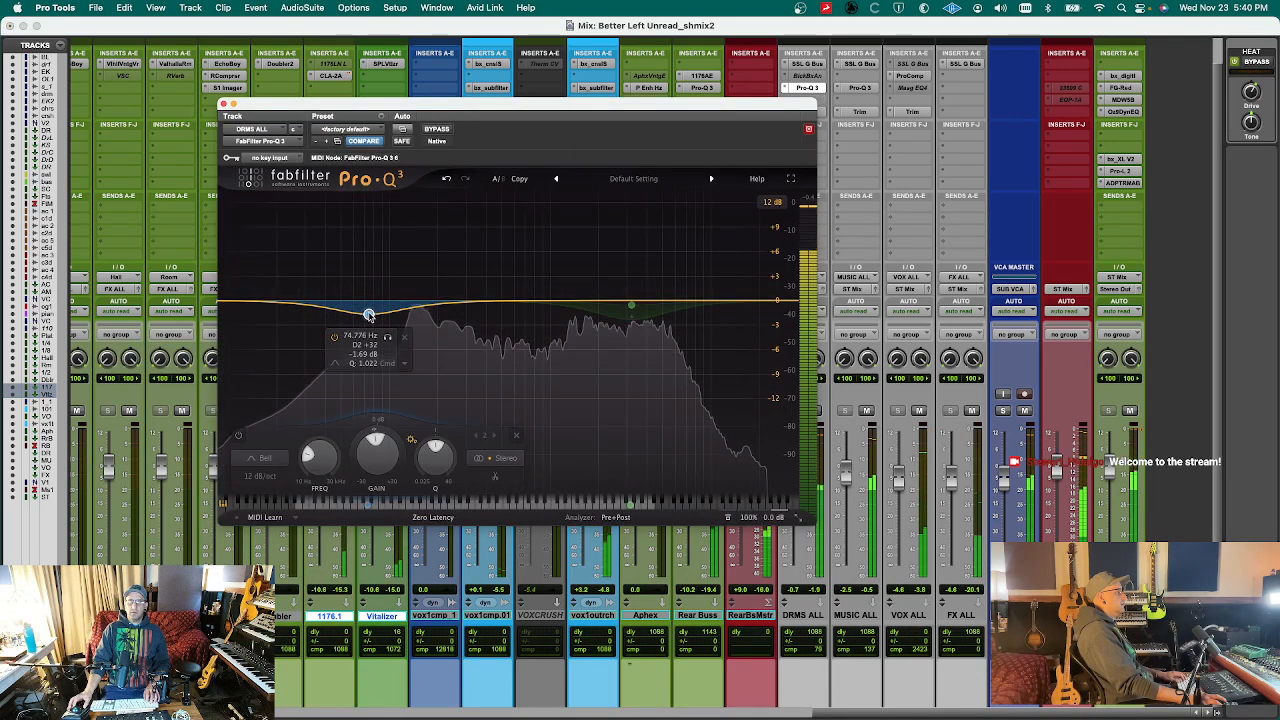
pyautogui.rightClick(369, 314)
pyautogui.click(398, 341)
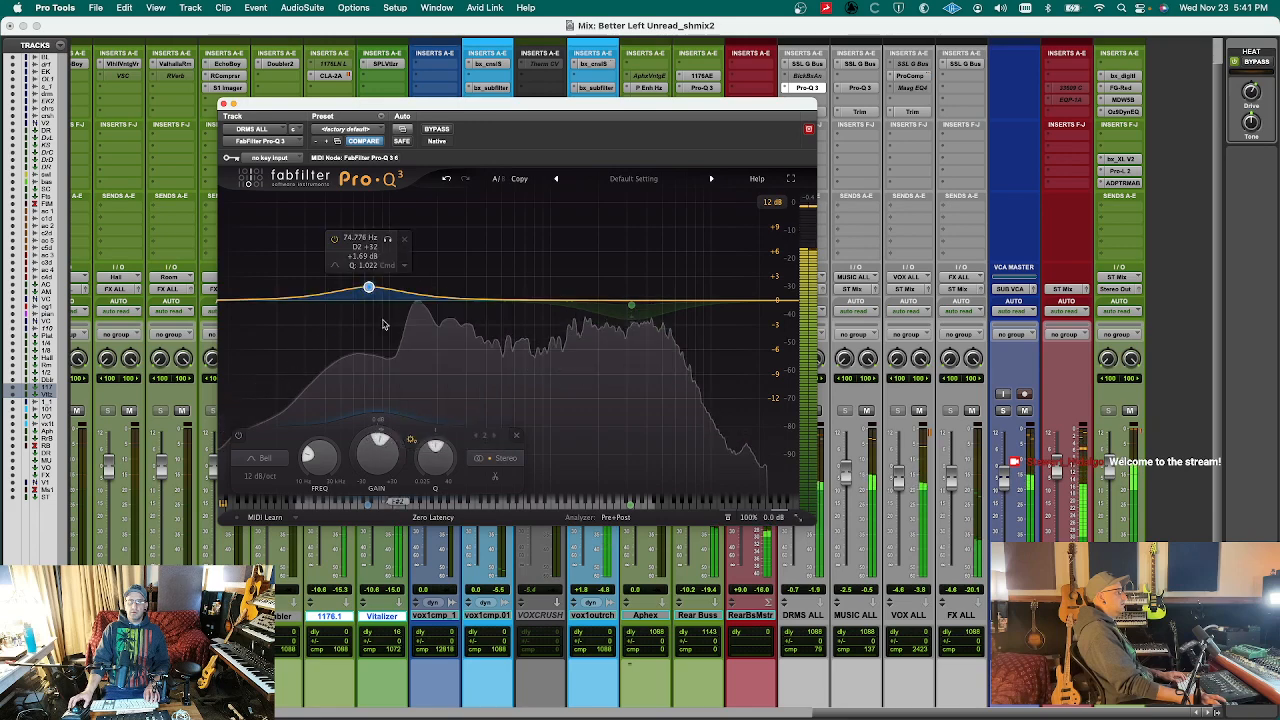
pyautogui.rightClick(369, 290)
pyautogui.click(400, 324)
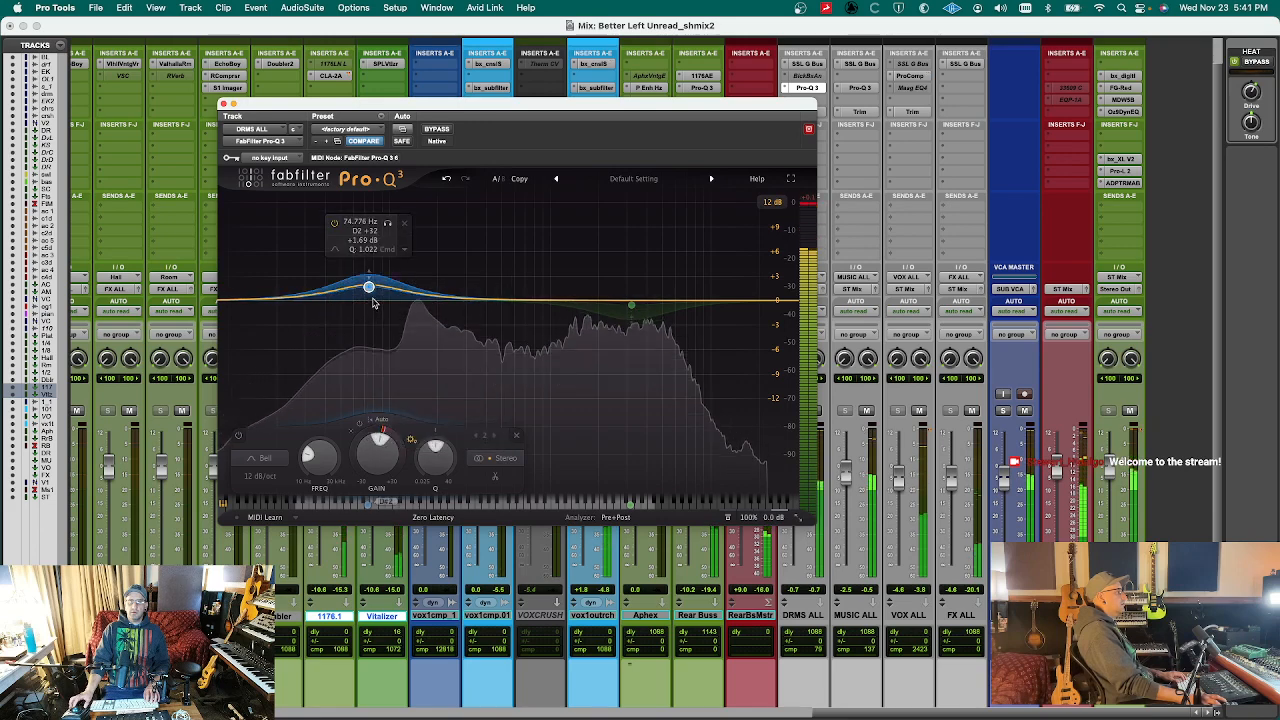
pyautogui.rightClick(370, 290)
pyautogui.click(380, 316)
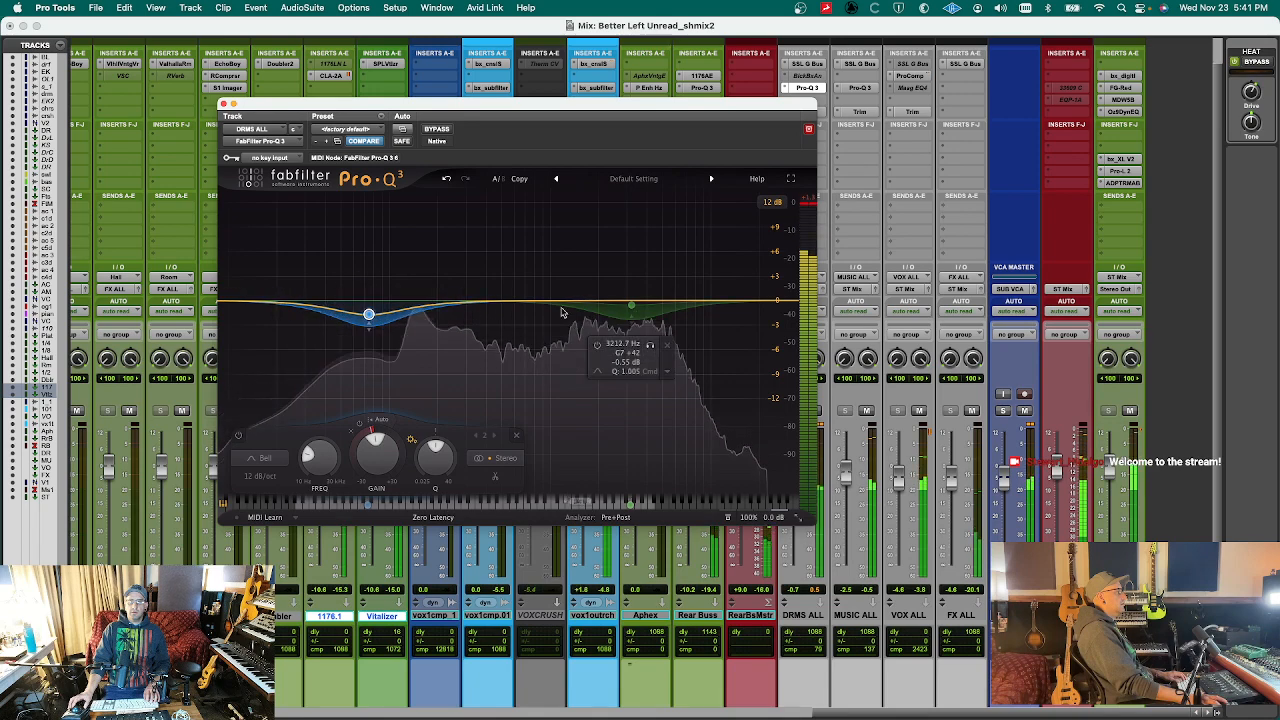
# - Add a bell boost of about +0.9 dB at about 426 Hz in the Pro-Q 3 on DRMS ALL and close the plug-in
pyautogui.moveTo(490, 300)
pyautogui.mouseDown()
pyautogui.moveTo(492, 270)
pyautogui.moveTo(517, 291)
pyautogui.moveTo(491, 294)
pyautogui.mouseUp()
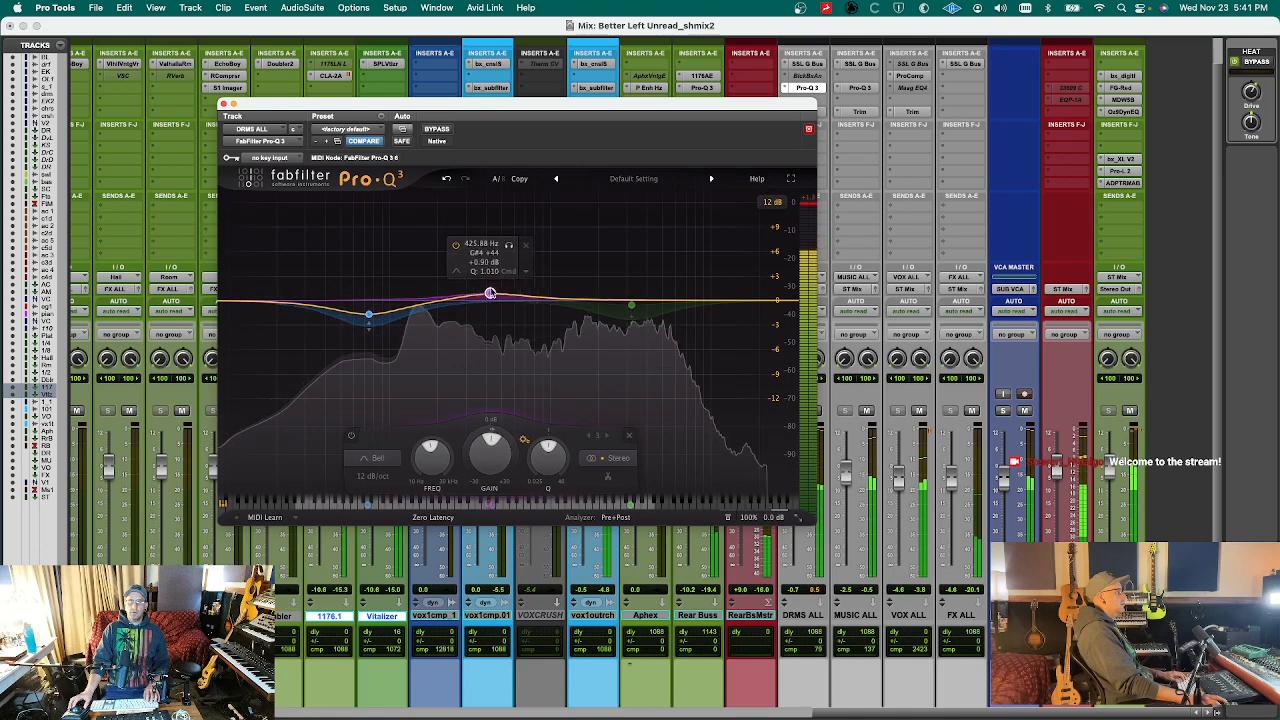
pyautogui.click(628, 304)
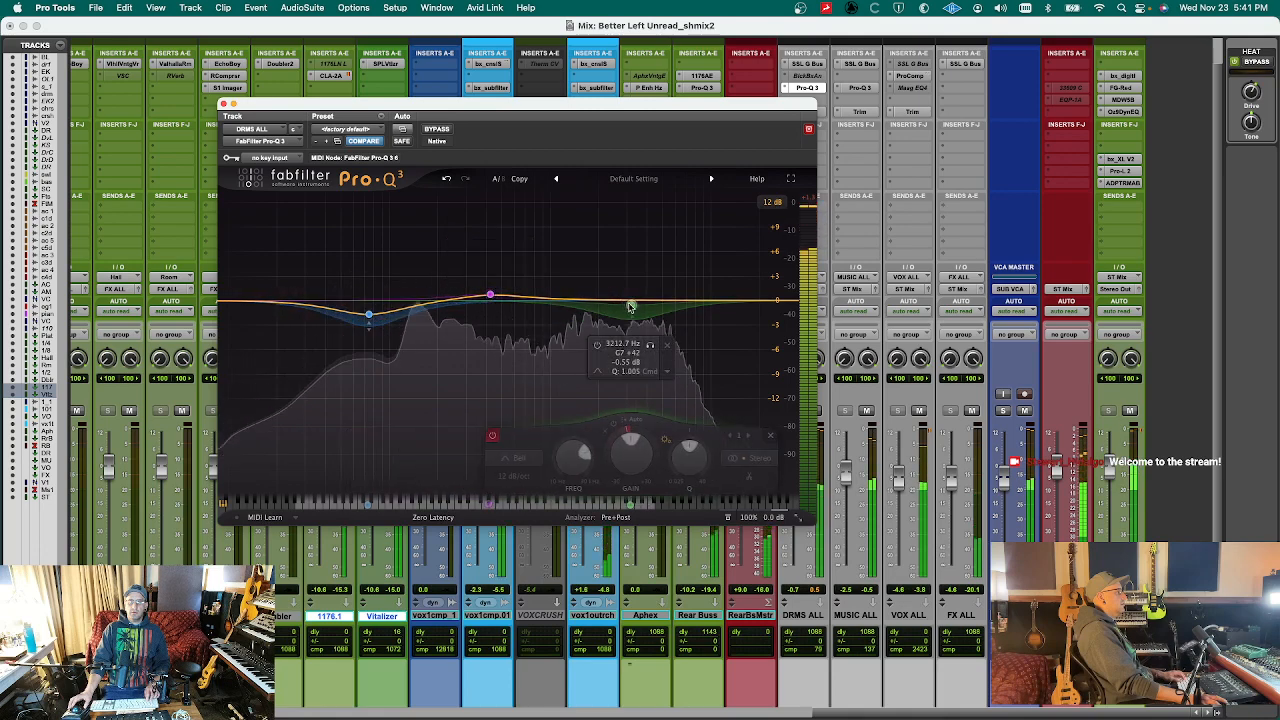
pyautogui.press('super+w')
# - Set the DRMS ALL fader to +0.7 dB and save the session
pyautogui.moveTo(801, 473); pyautogui.dragTo(796, 467)
pyautogui.press('super+s')
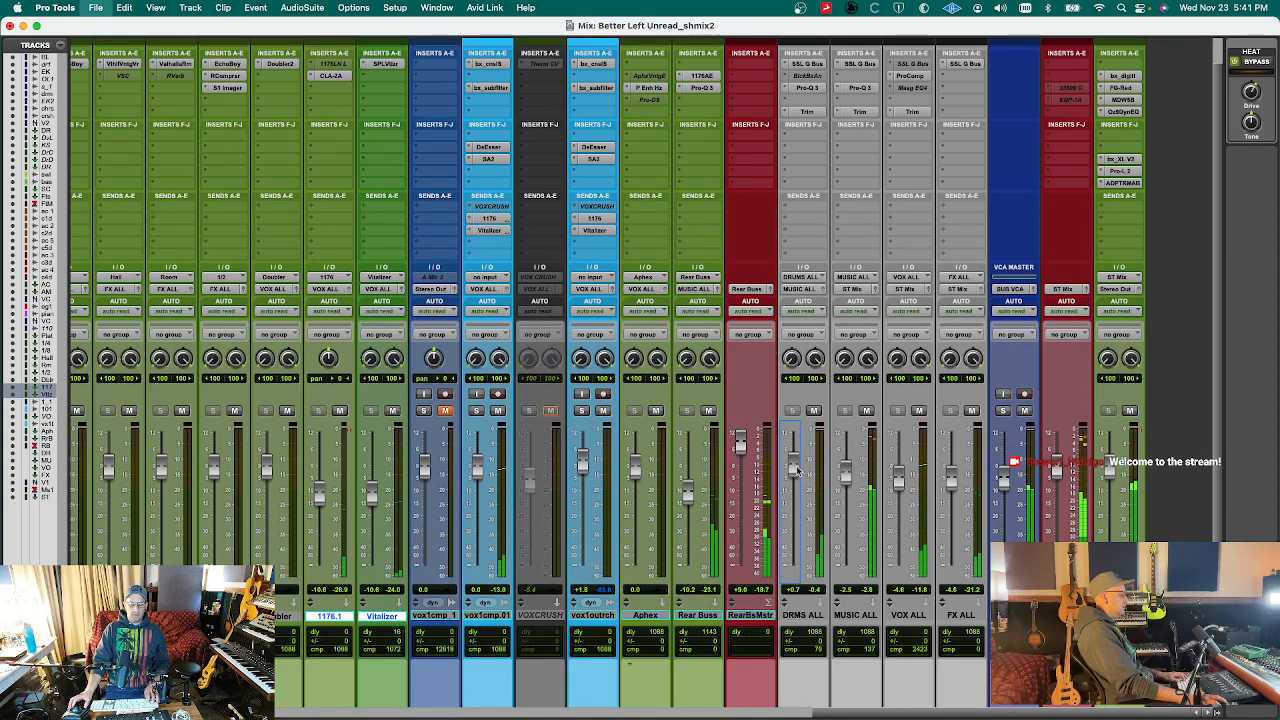
pyautogui.press('super+Tab')
pyautogui.press('super+Tab')
pyautogui.press('super+Tab')
pyautogui.press('super+Tab')
pyautogui.press('super+Tab')
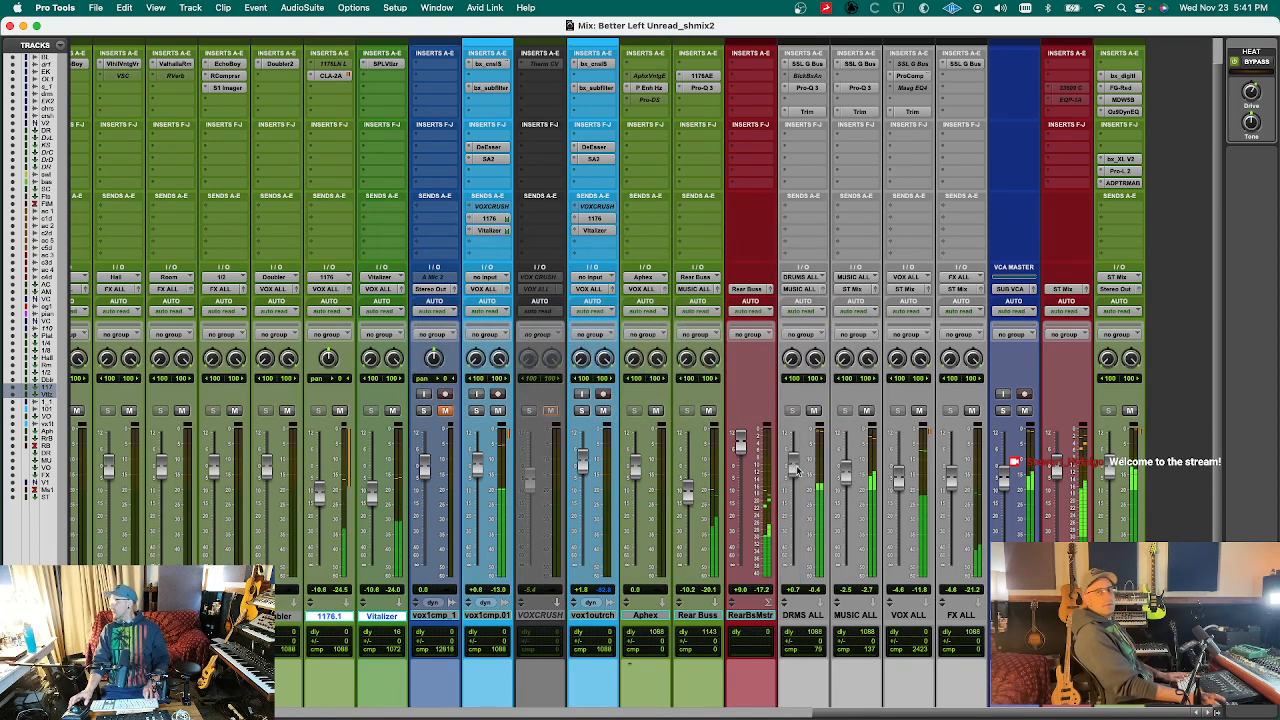
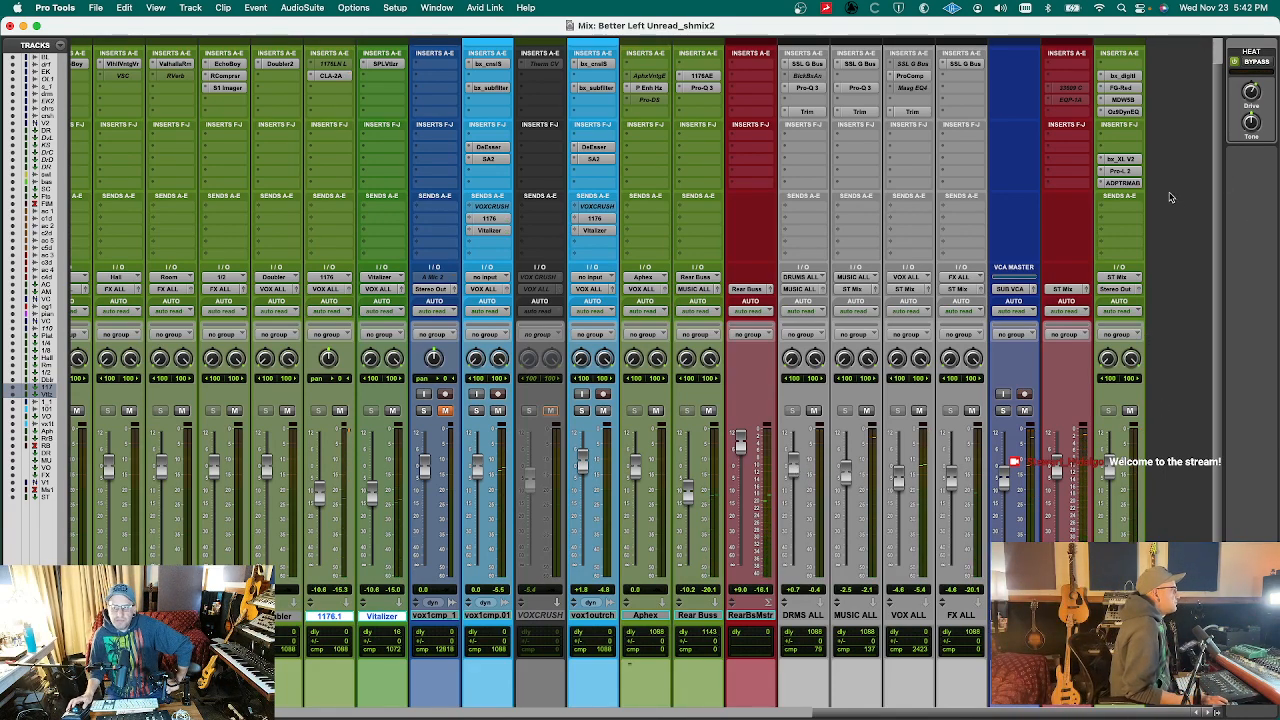
# - Bypass the Pro-L 2 limiter on ST Mix Aux and close its window
pyautogui.click(1133, 172)
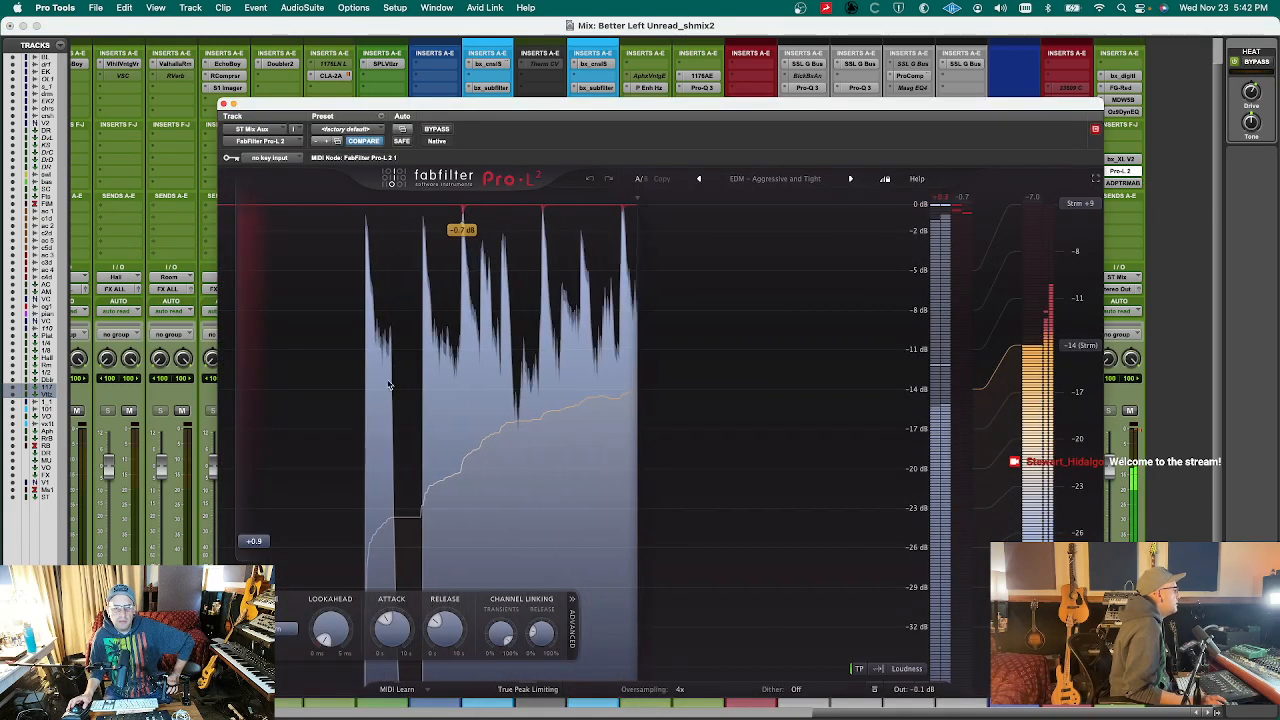
pyautogui.click(437, 130)
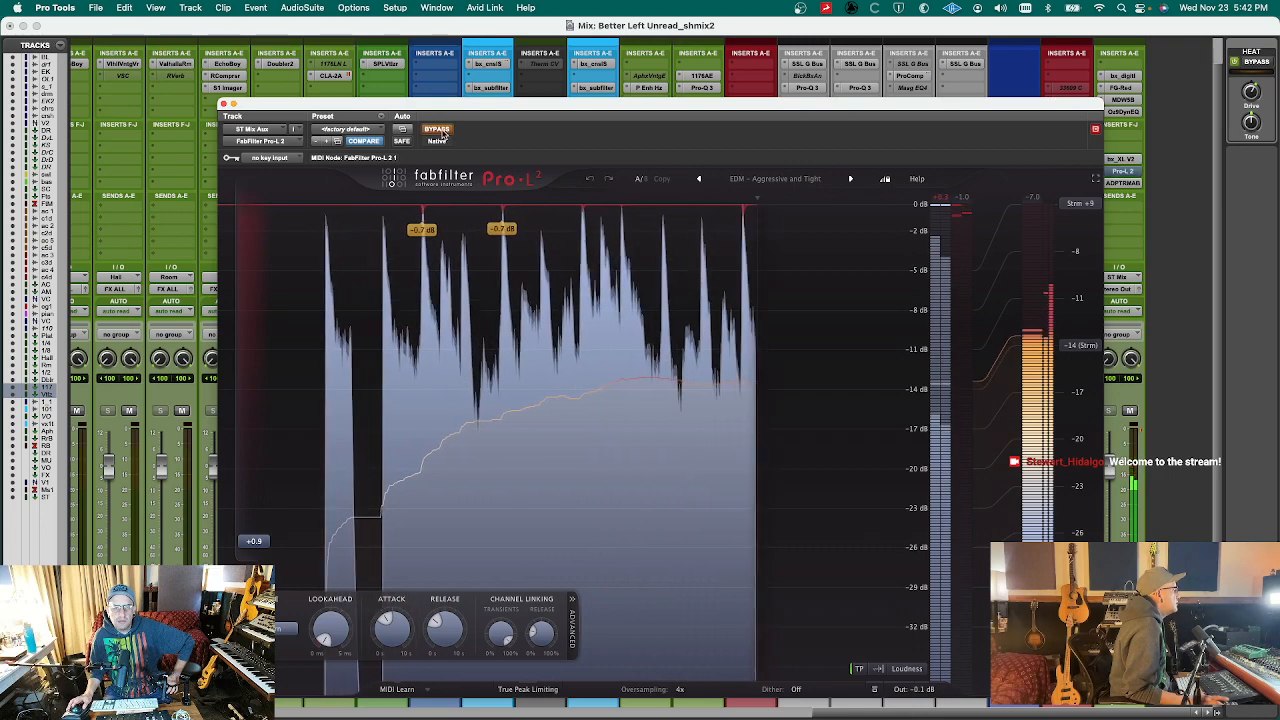
pyautogui.press('super+w')
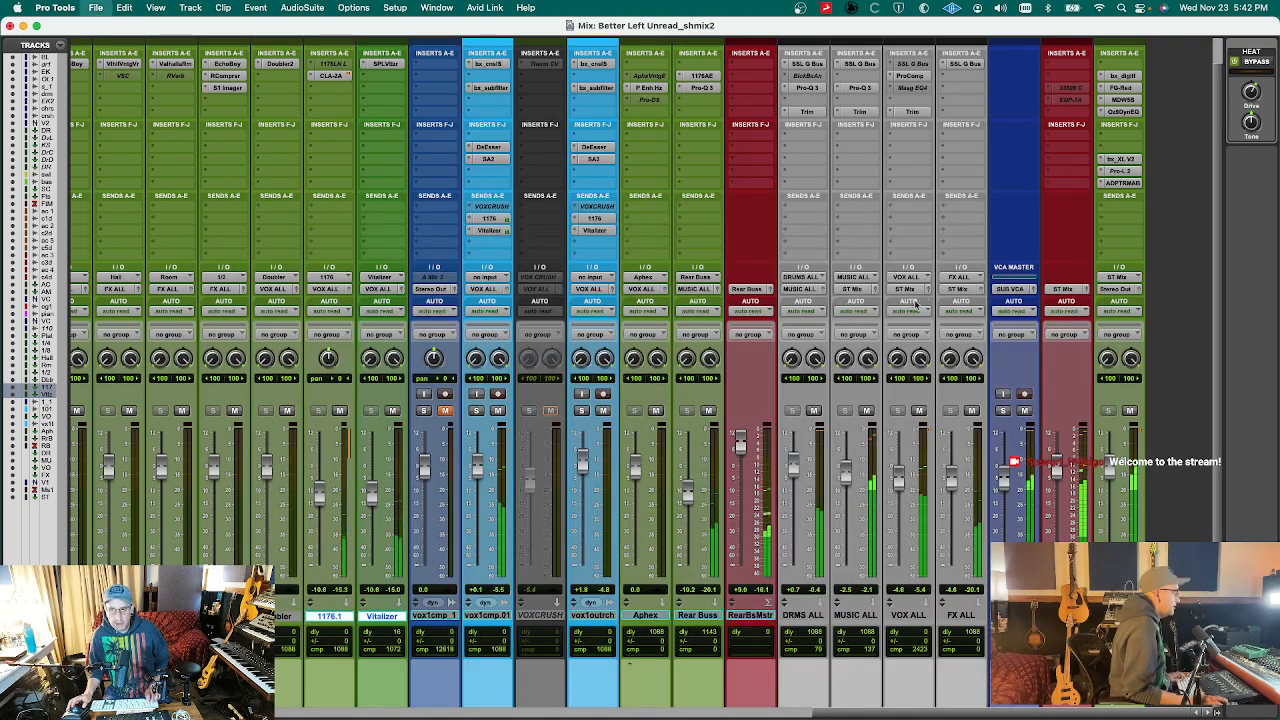
# - Insert Slate Digital's stereo Virtual Mix Rack in the first insert slot of ST Mix Aux
pyautogui.click(1103, 66)
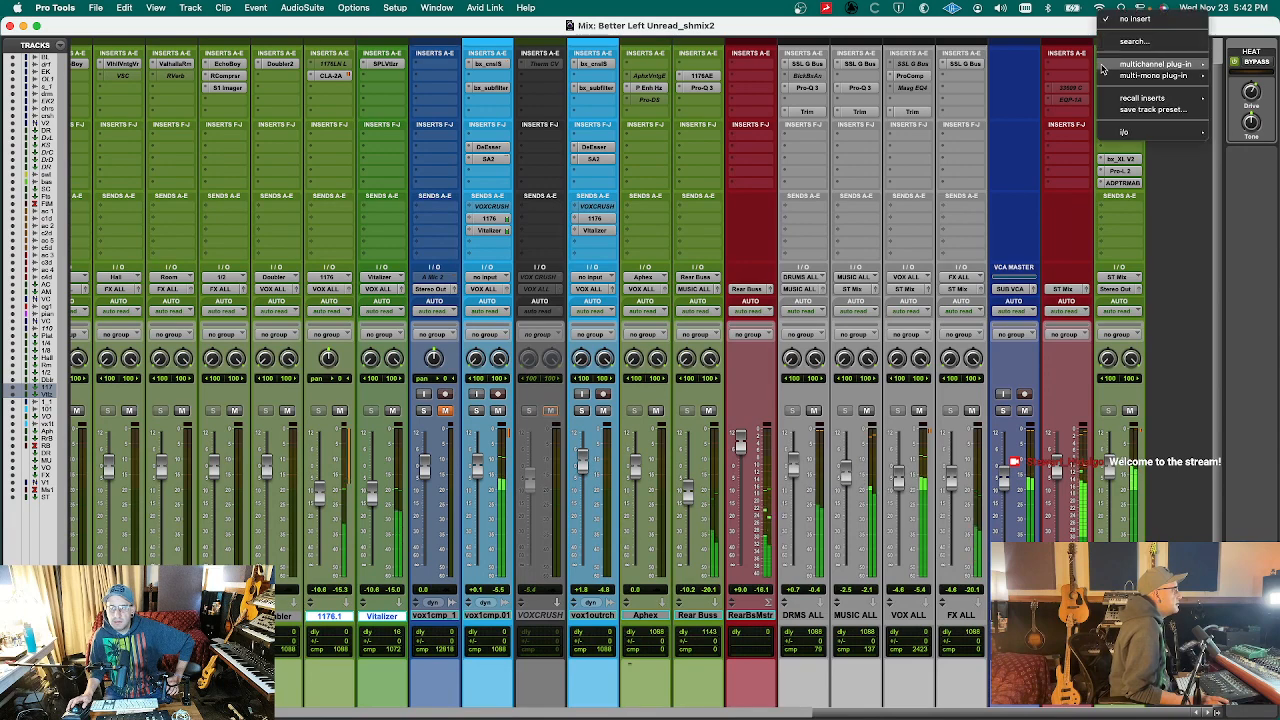
pyautogui.moveTo(1103, 66)
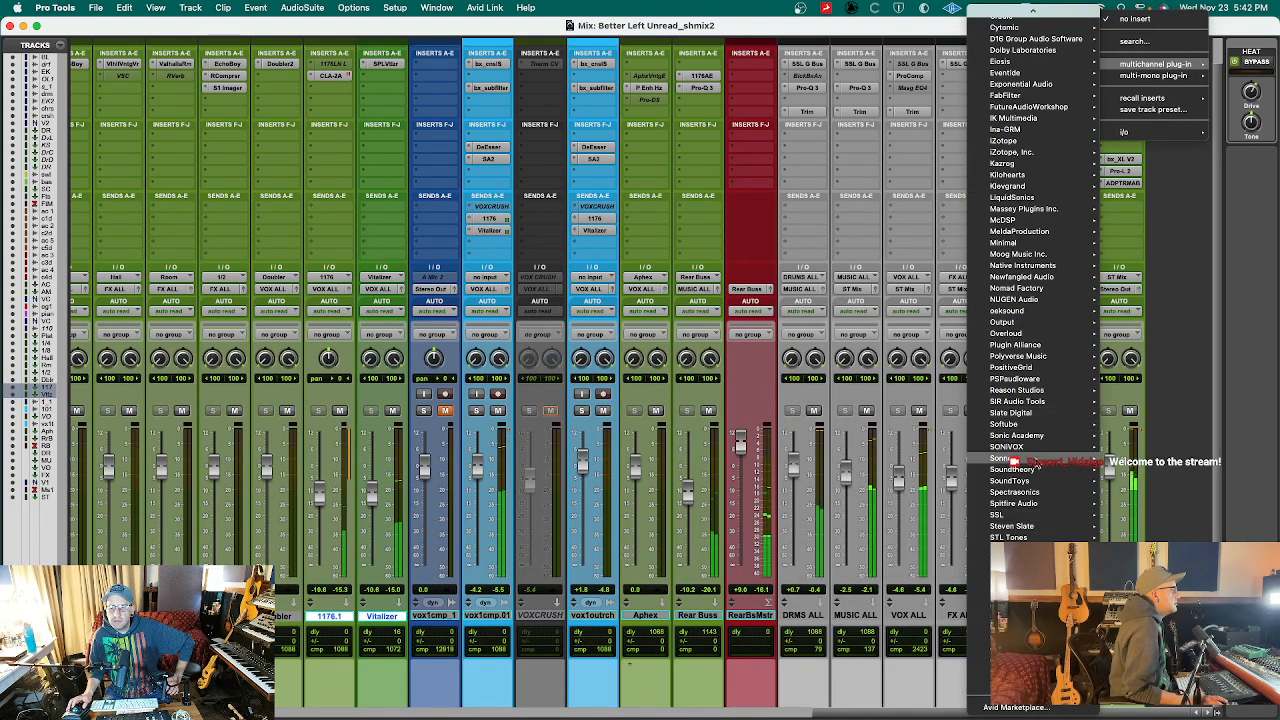
pyautogui.moveTo(1059, 527)
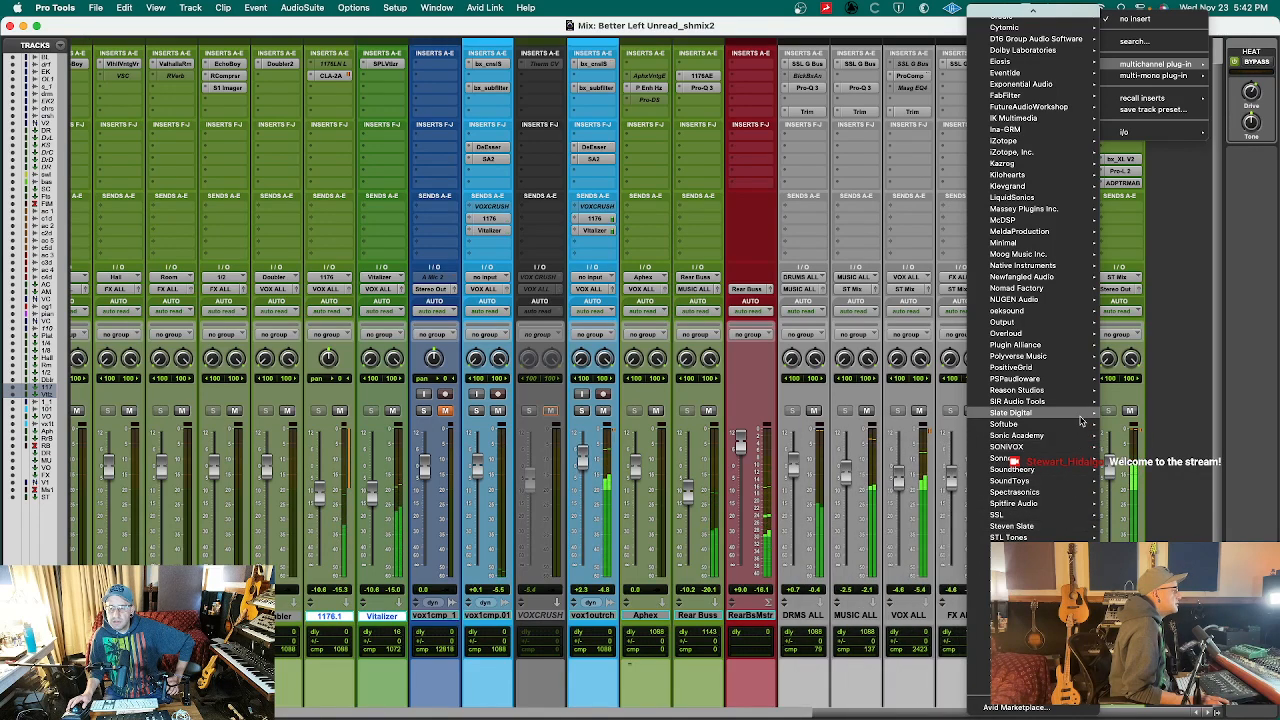
pyautogui.moveTo(1081, 421)
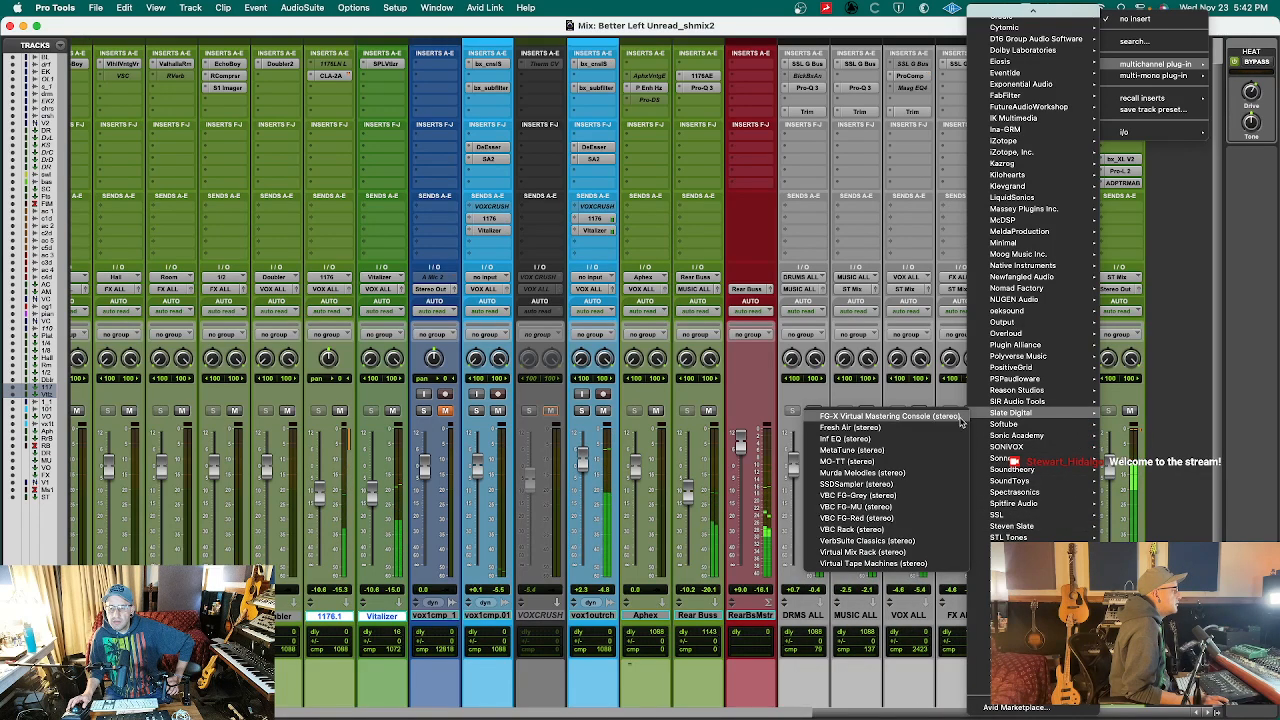
pyautogui.click(906, 563)
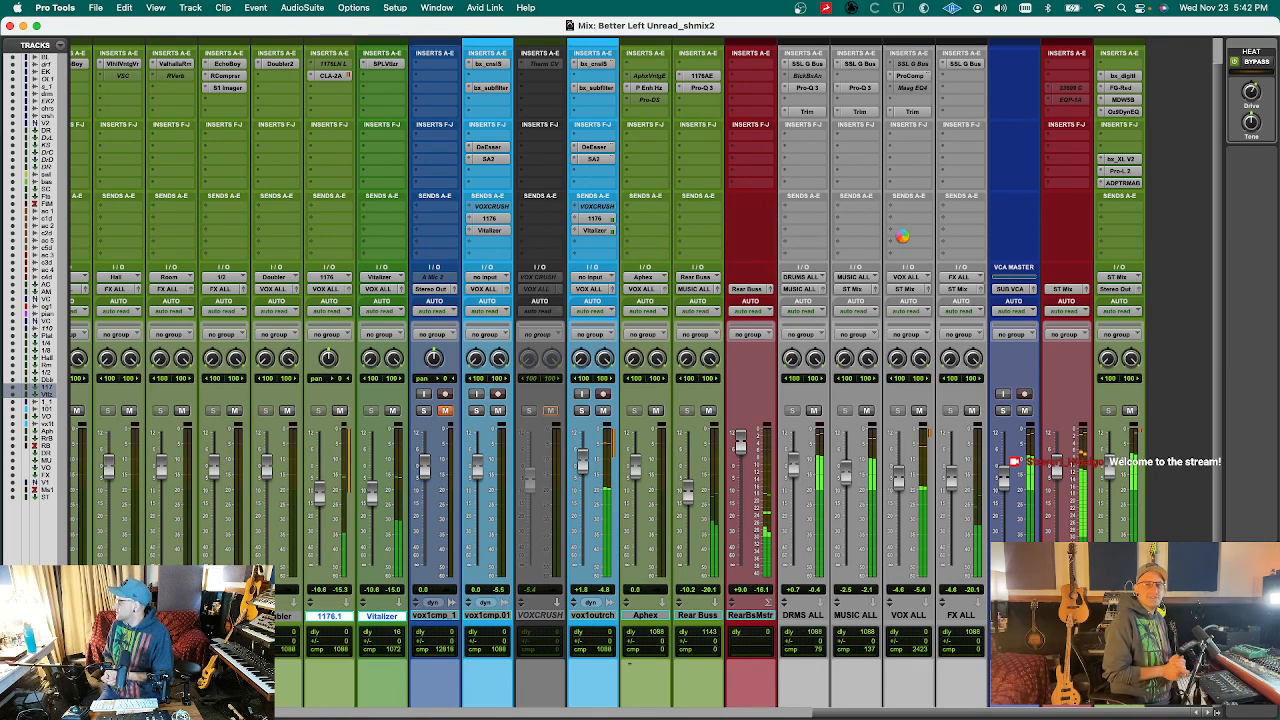
pyautogui.press('super+alt+Escape')
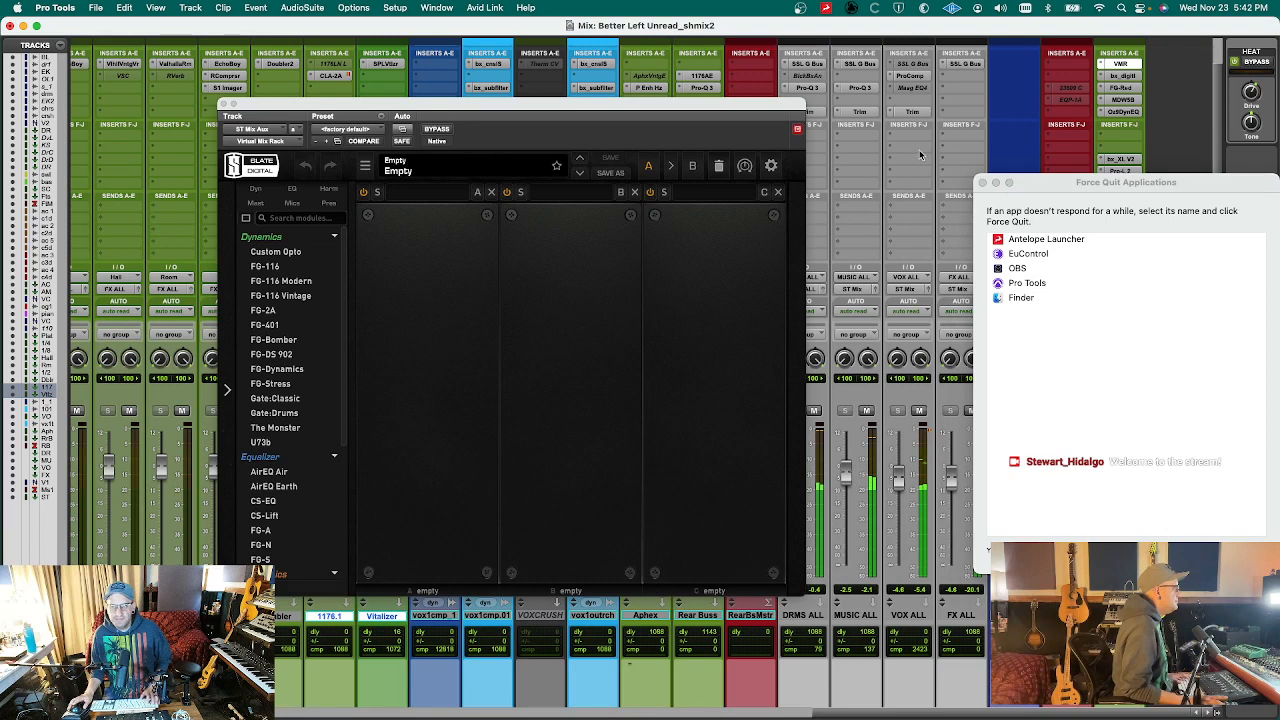
pyautogui.click(908, 99)
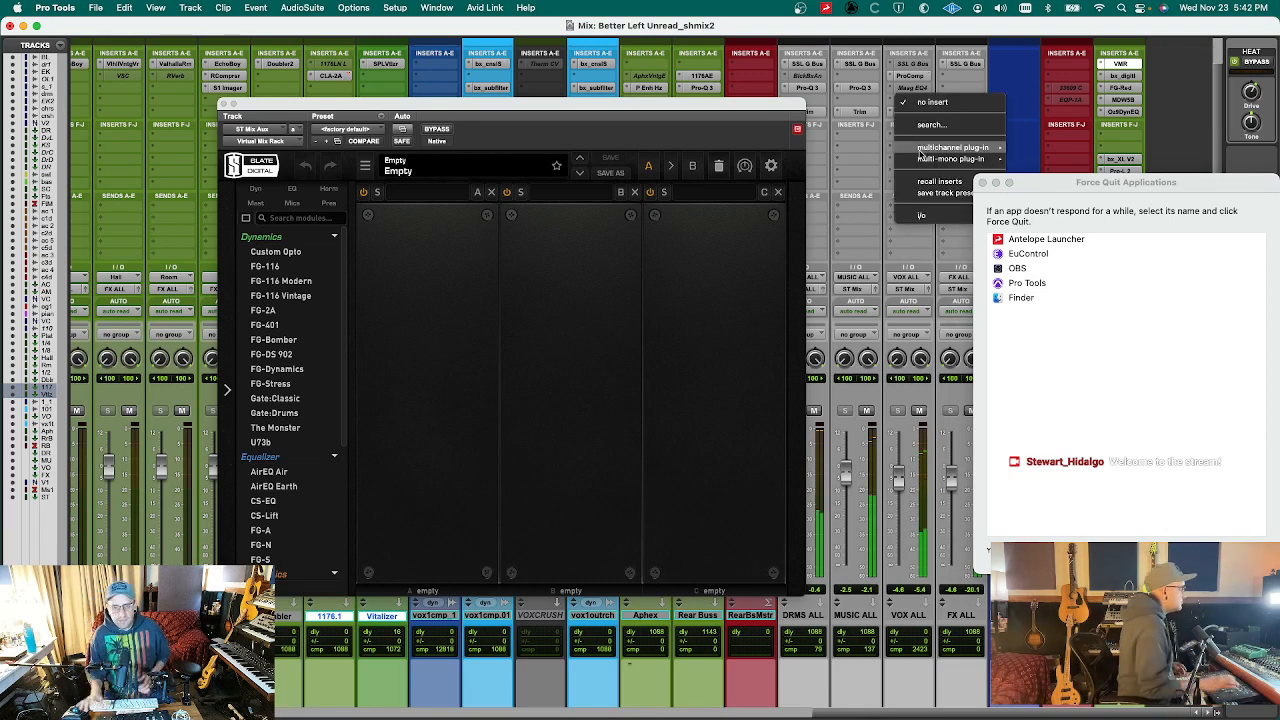
pyautogui.click(722, 297)
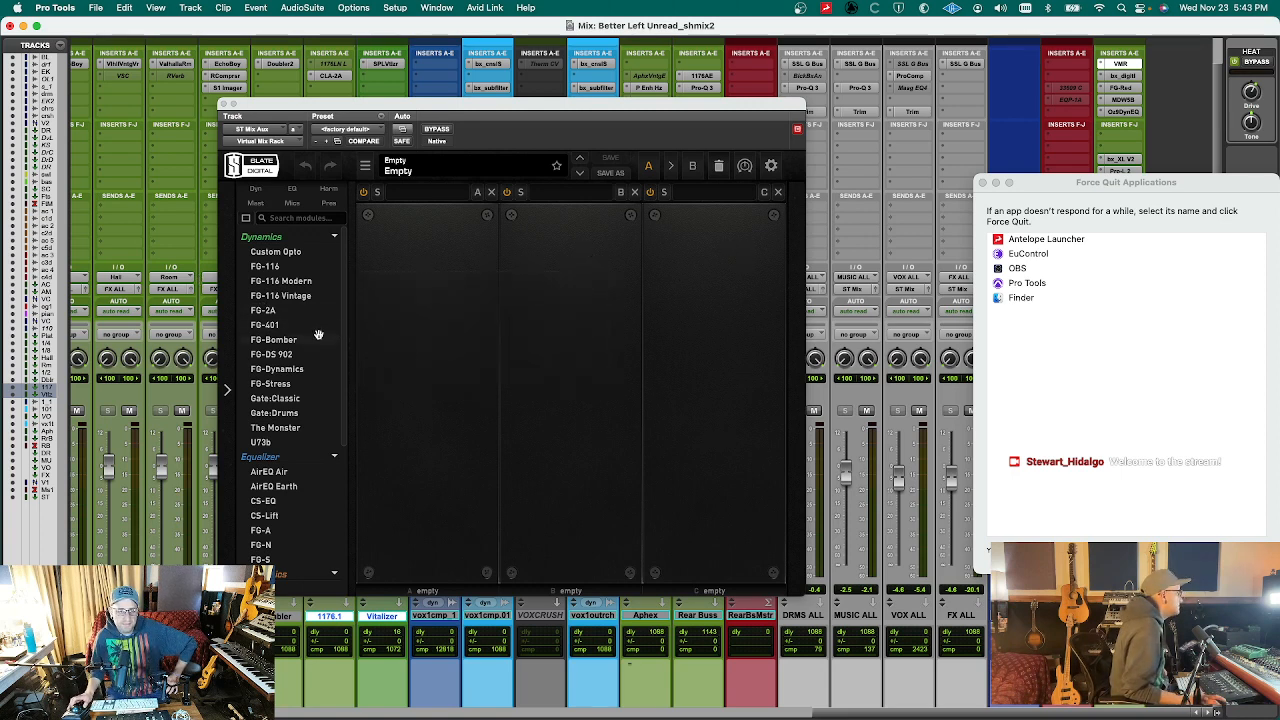
# - Load the Revival mastering module into the Virtual Mix Rack and place it in the second rack slot
pyautogui.scroll(-6, 318, 334)
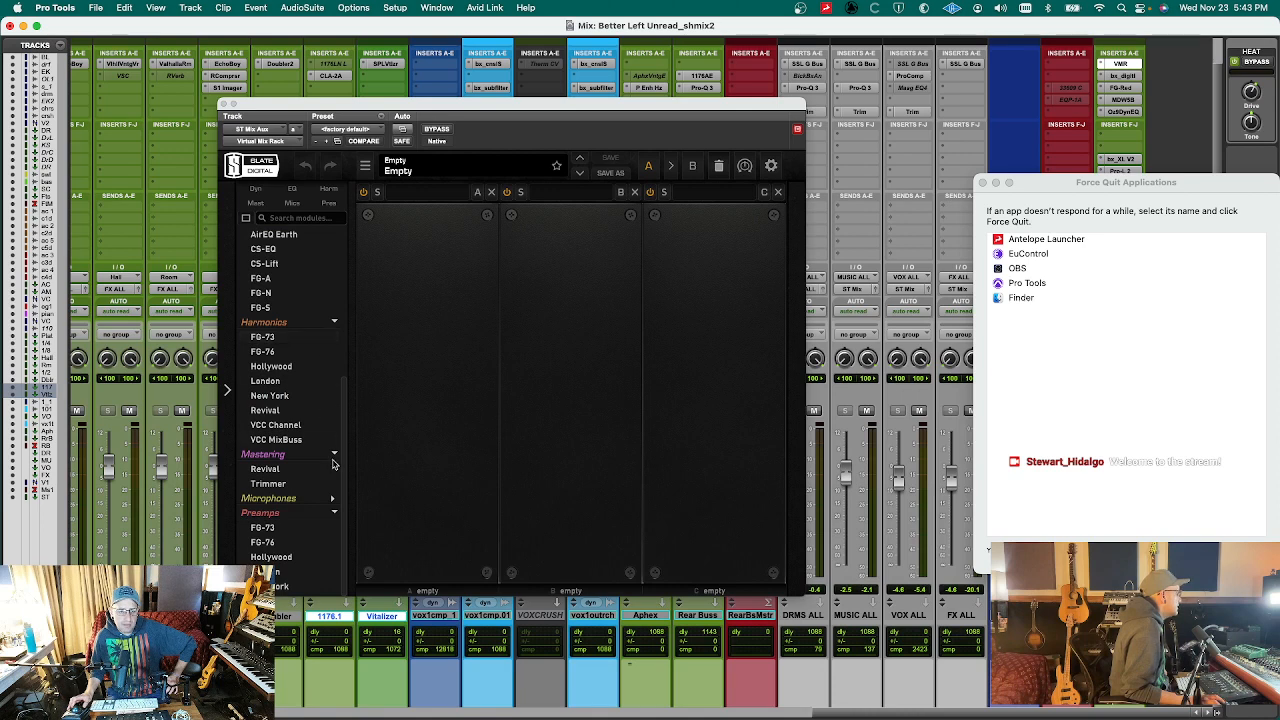
pyautogui.scroll(1, 317, 487)
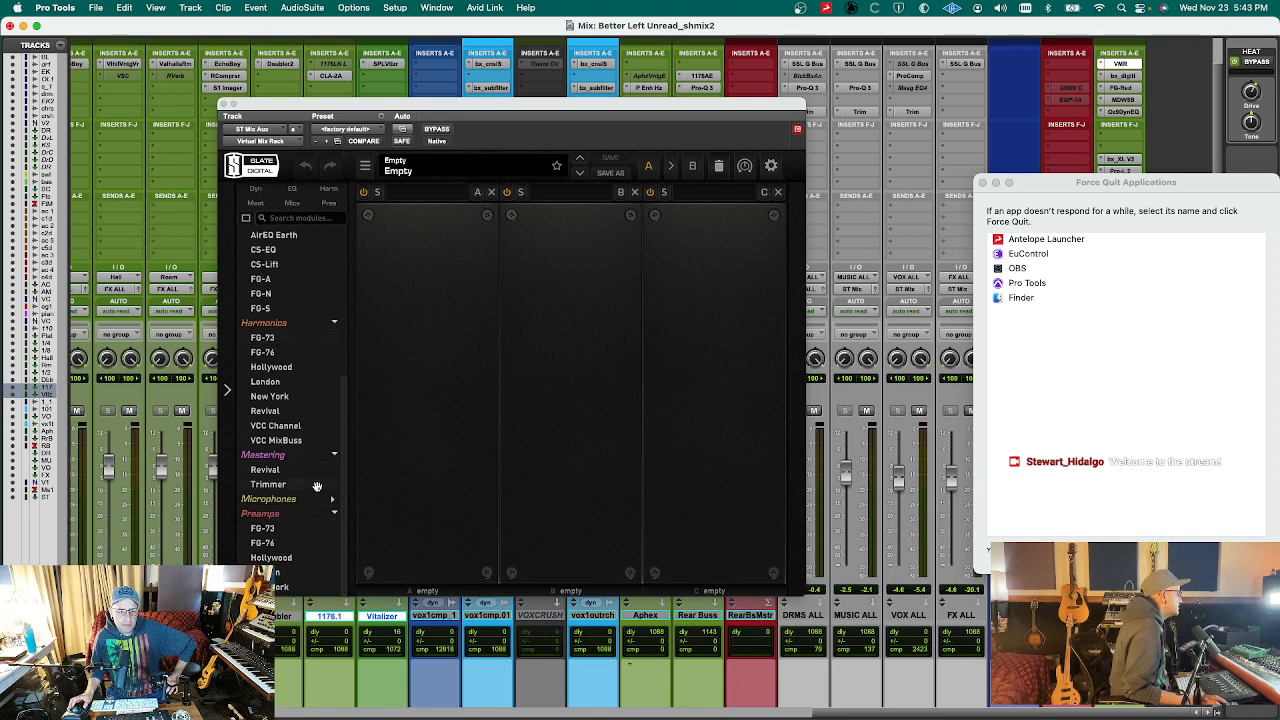
pyautogui.click(313, 481)
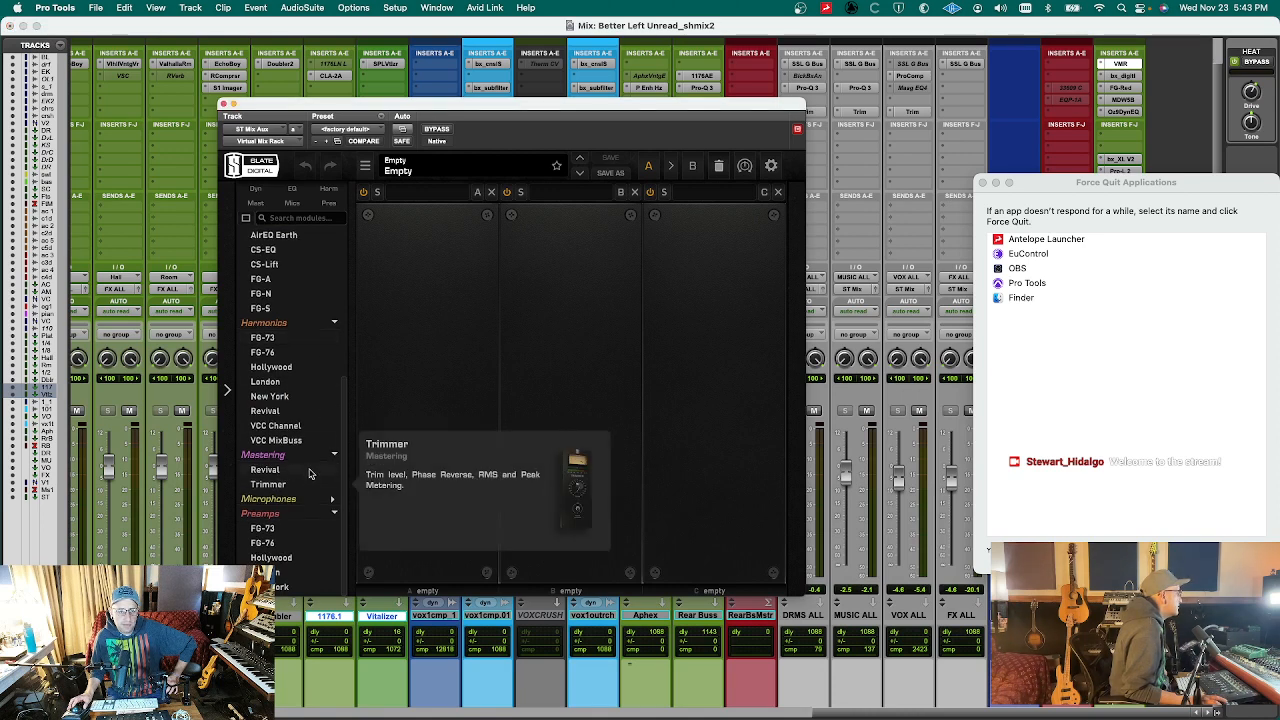
pyautogui.doubleClick(311, 472)
pyautogui.moveTo(420, 243); pyautogui.dragTo(565, 250)
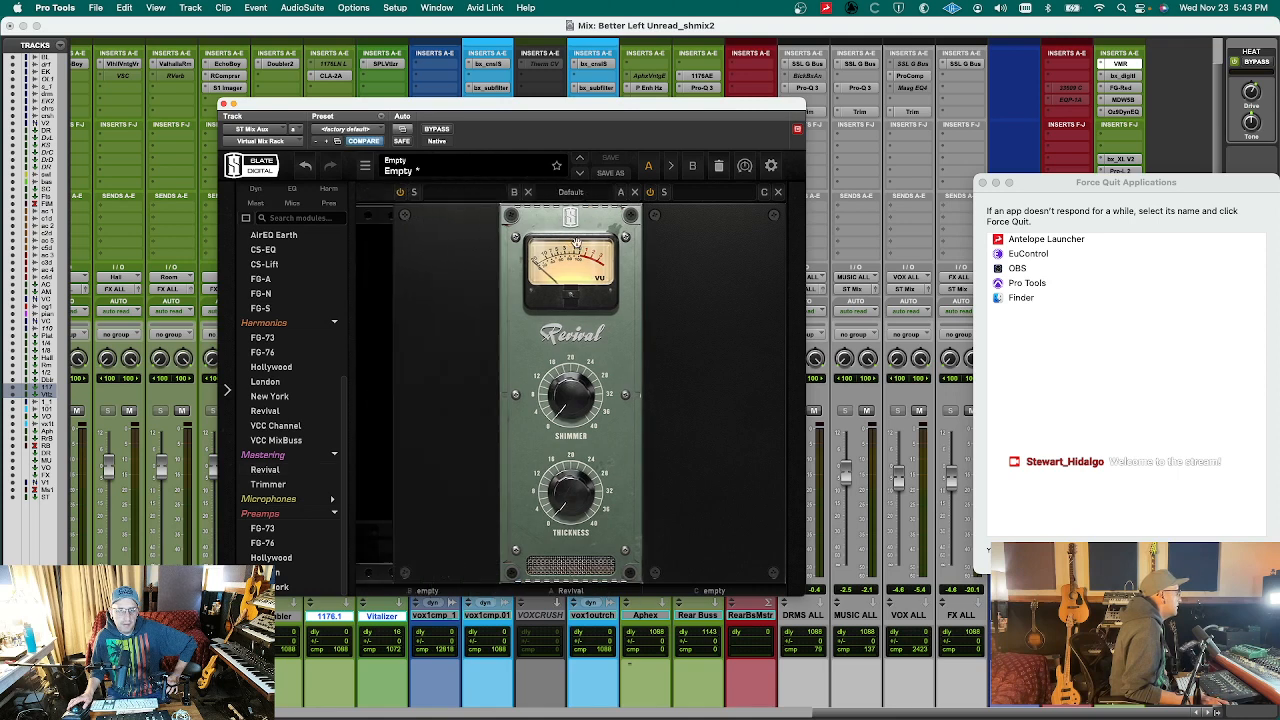
# - Find the VCC MixBuss module and load it into the rack slot before Revival
pyautogui.scroll(5, 290, 352)
pyautogui.scroll(-4, 290, 352)
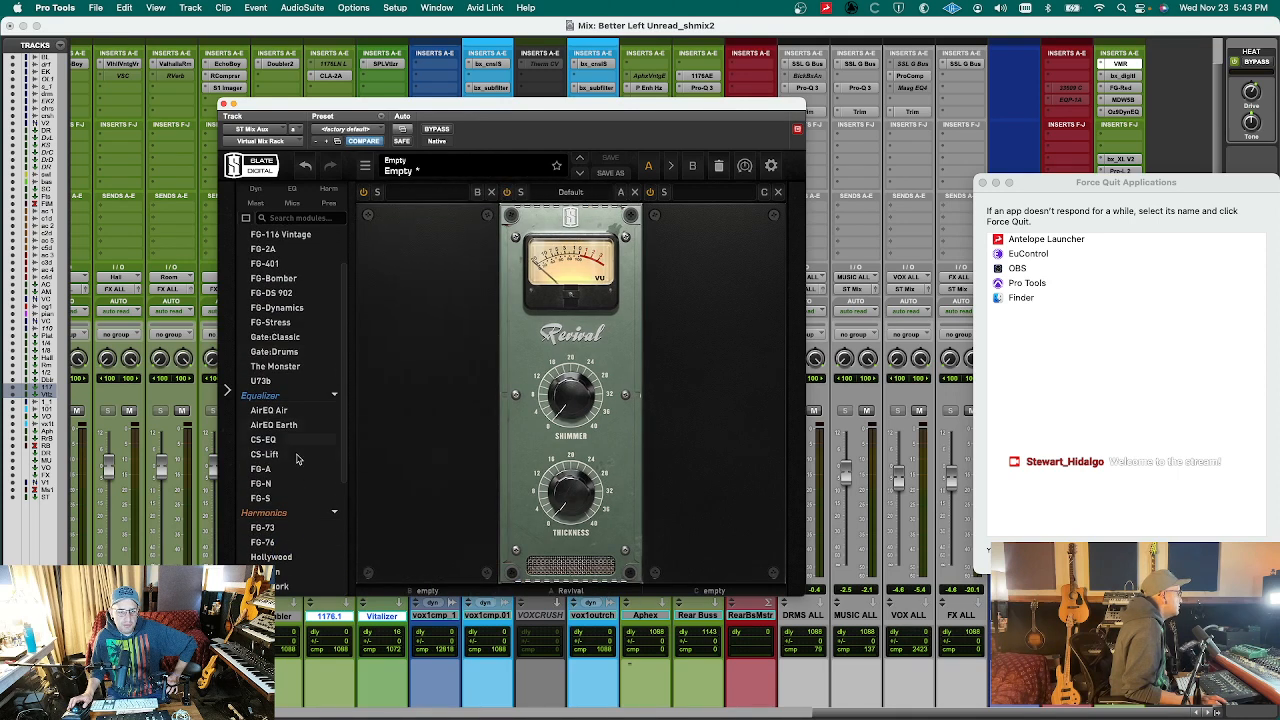
pyautogui.scroll(4, 297, 460)
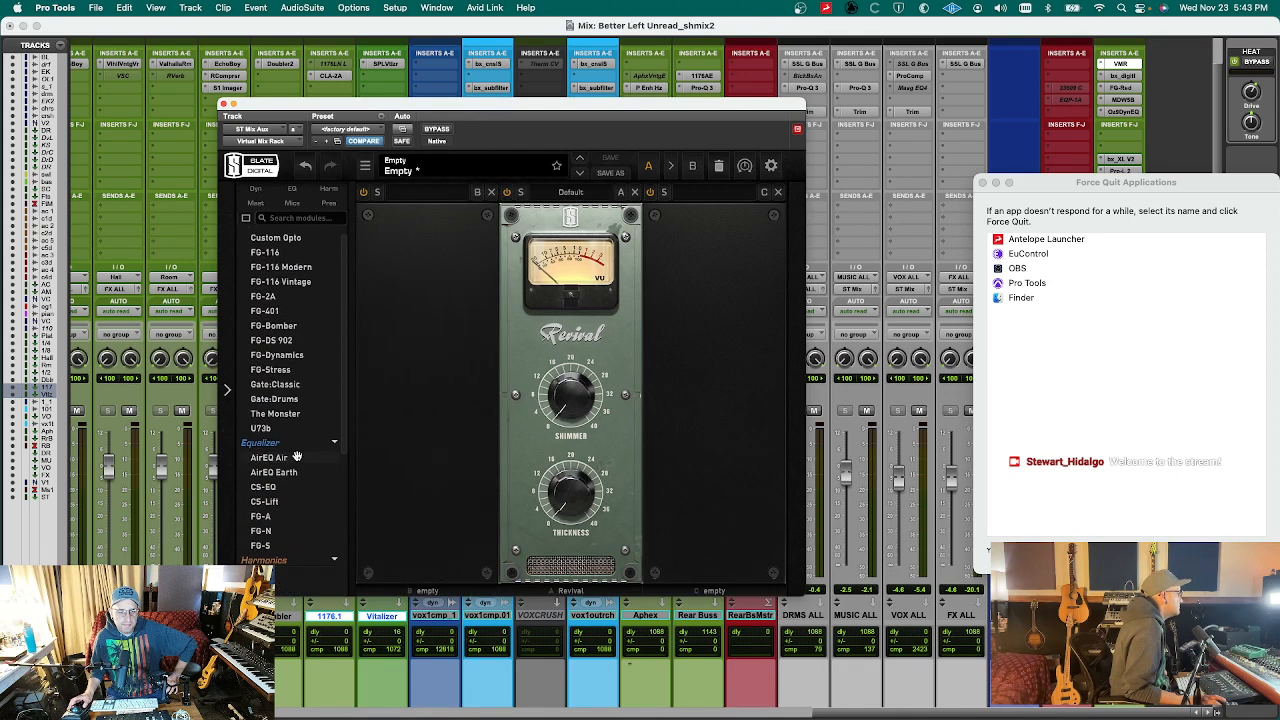
pyautogui.scroll(-5, 297, 460)
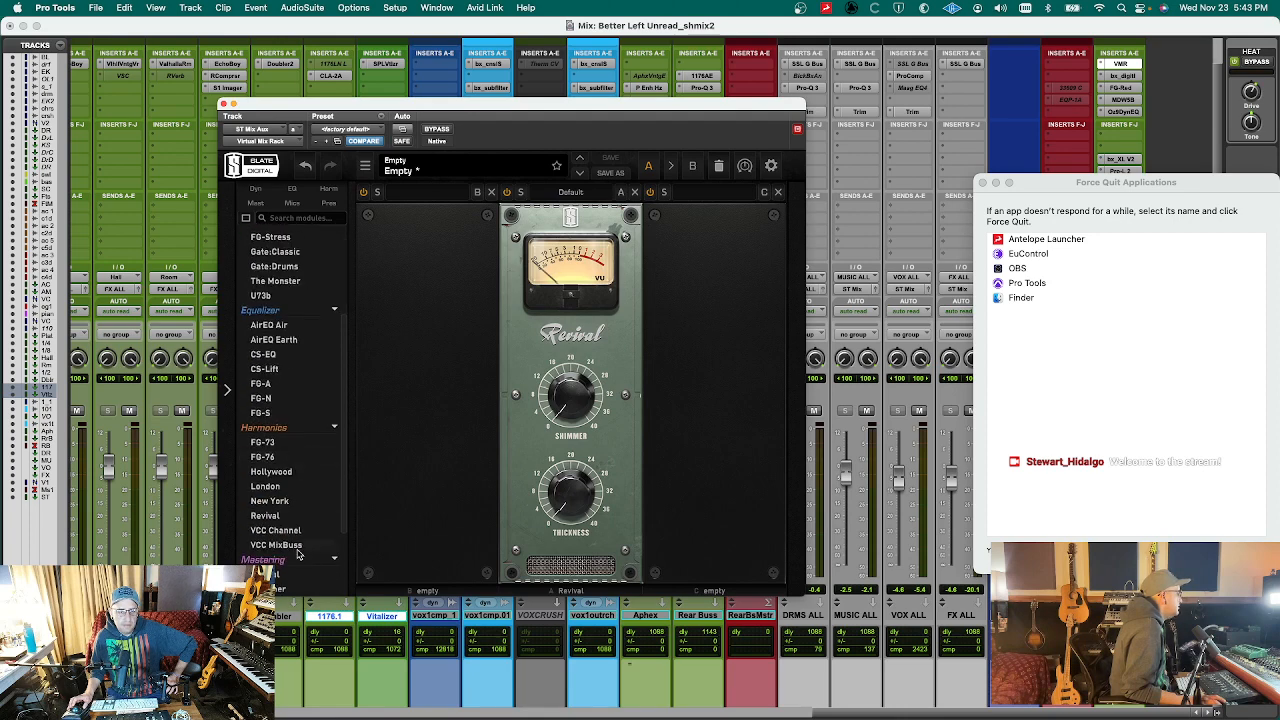
pyautogui.moveTo(297, 552); pyautogui.dragTo(455, 480)
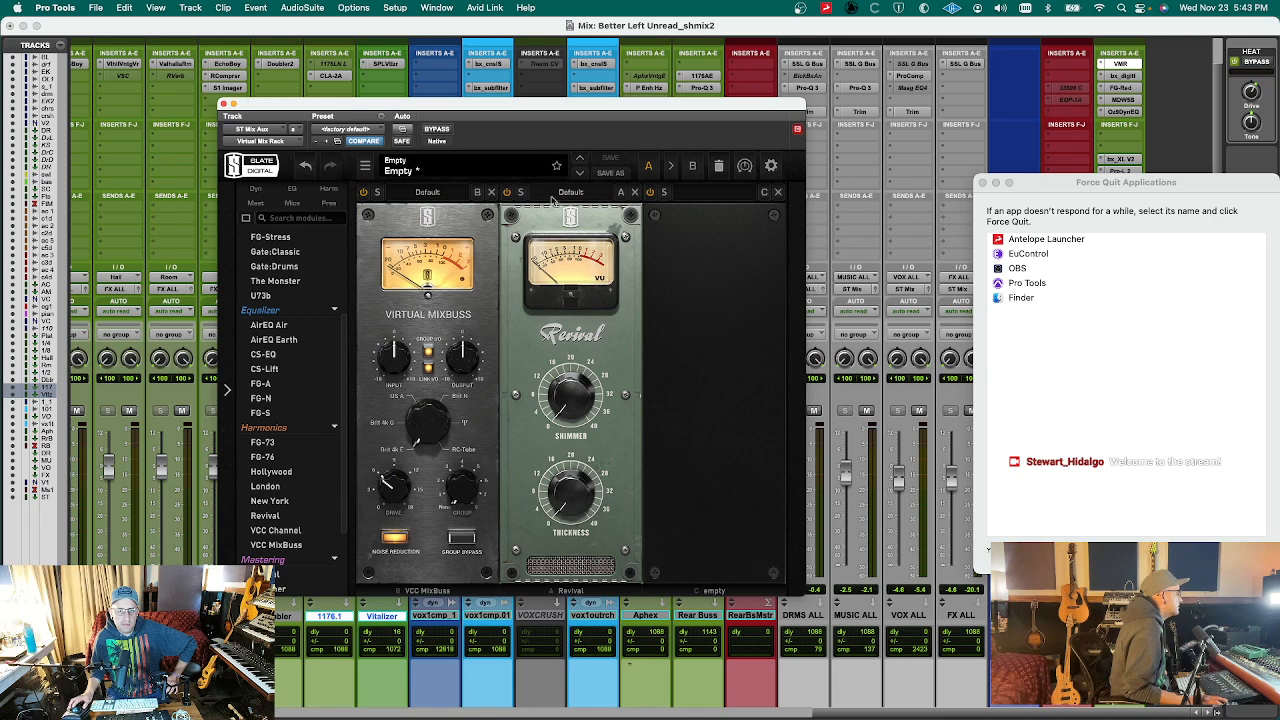
# - Set the VCC MixBuss to the Ψ console and lower its input to about -7 dB with the output linked
pyautogui.click(431, 420)
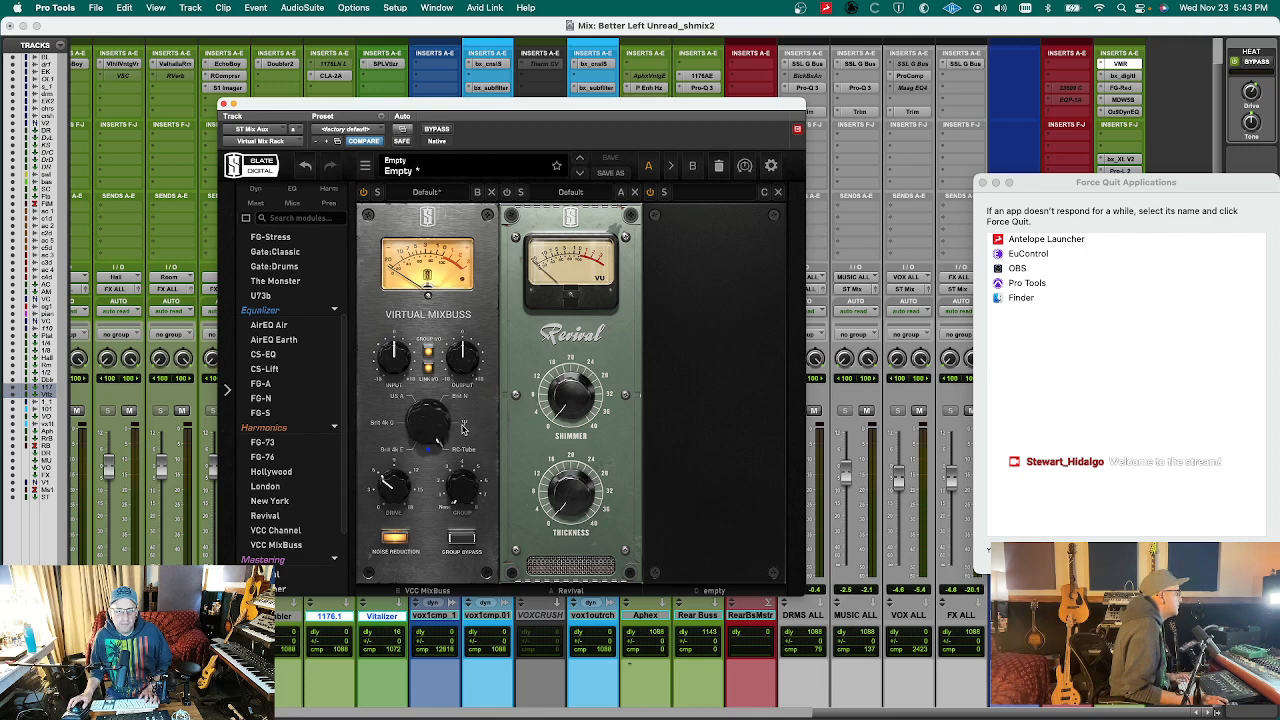
pyautogui.click(463, 428)
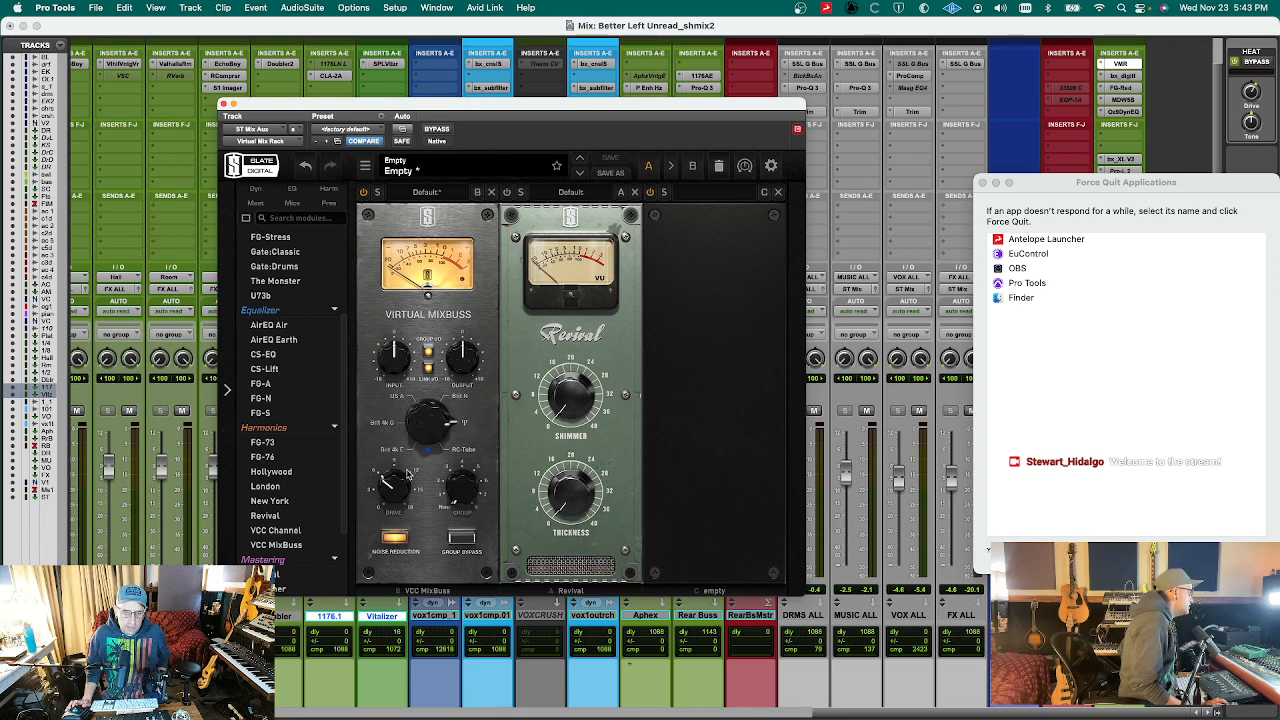
pyautogui.moveTo(402, 460)
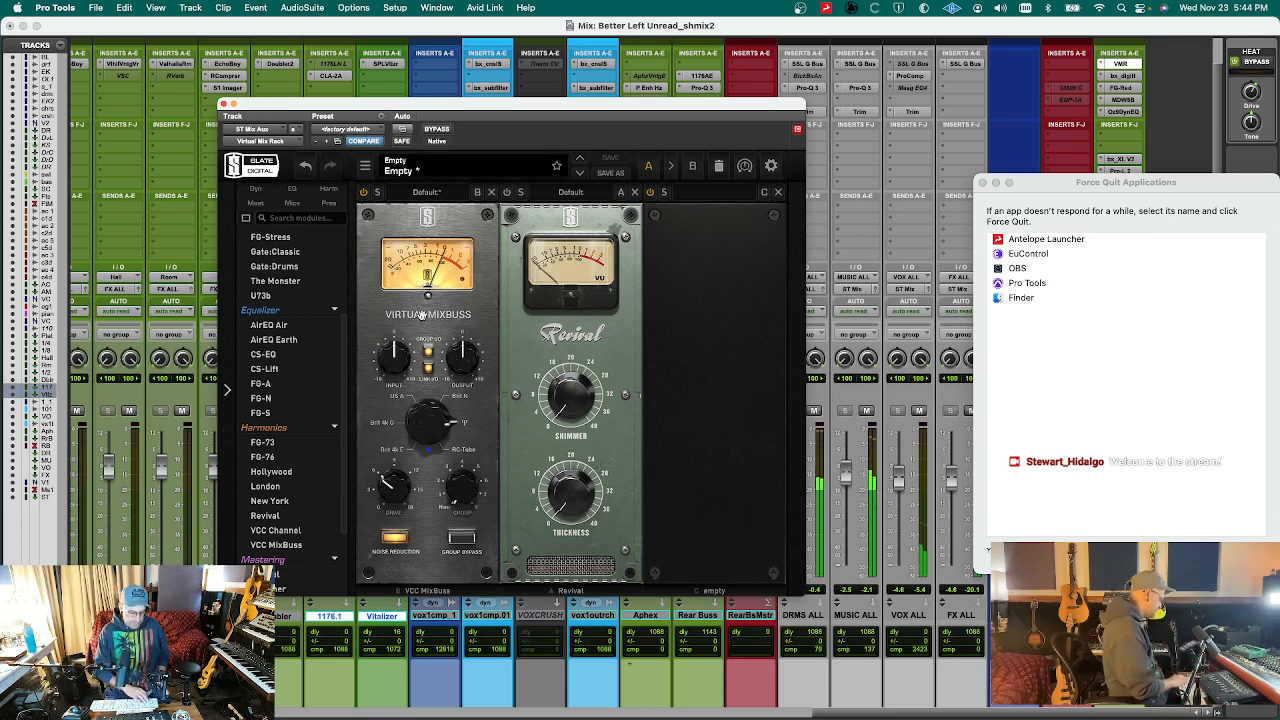
pyautogui.moveTo(391, 350); pyautogui.dragTo(383, 383)
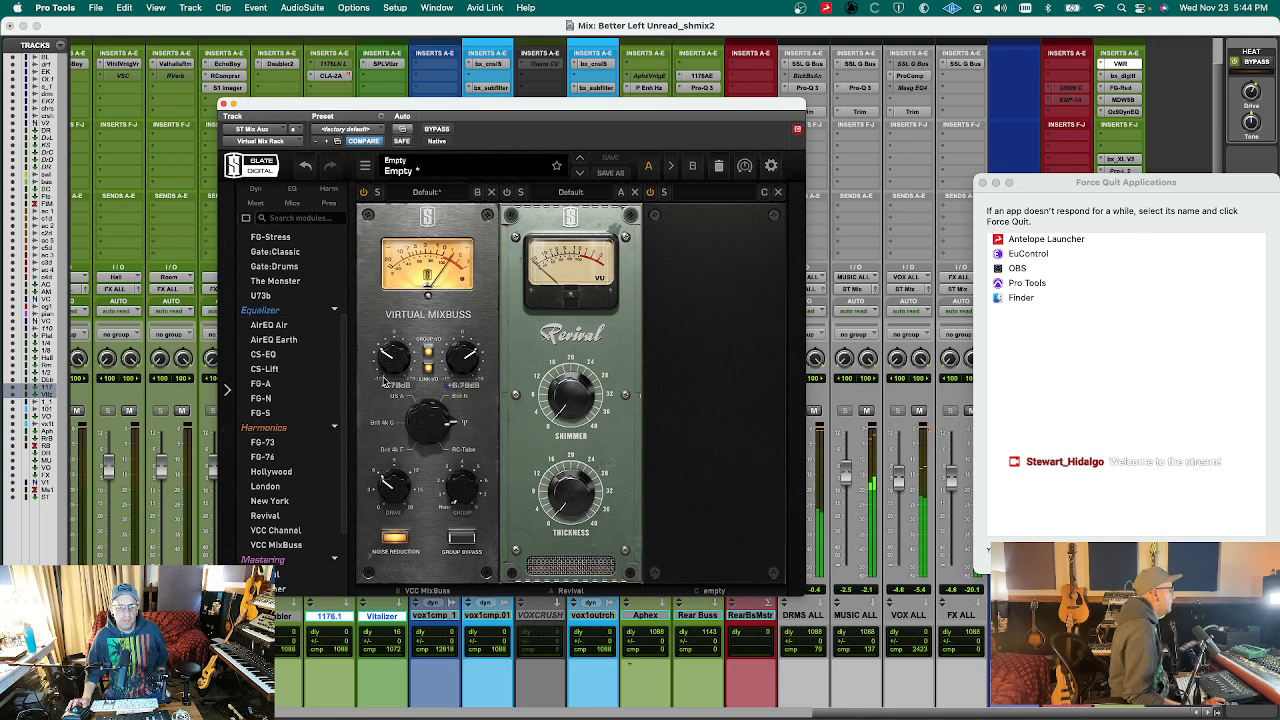
# - Switch the VCC MixBuss to the Brit N console, comparing the sound with the module bypassed before and after the change
pyautogui.click(365, 193)
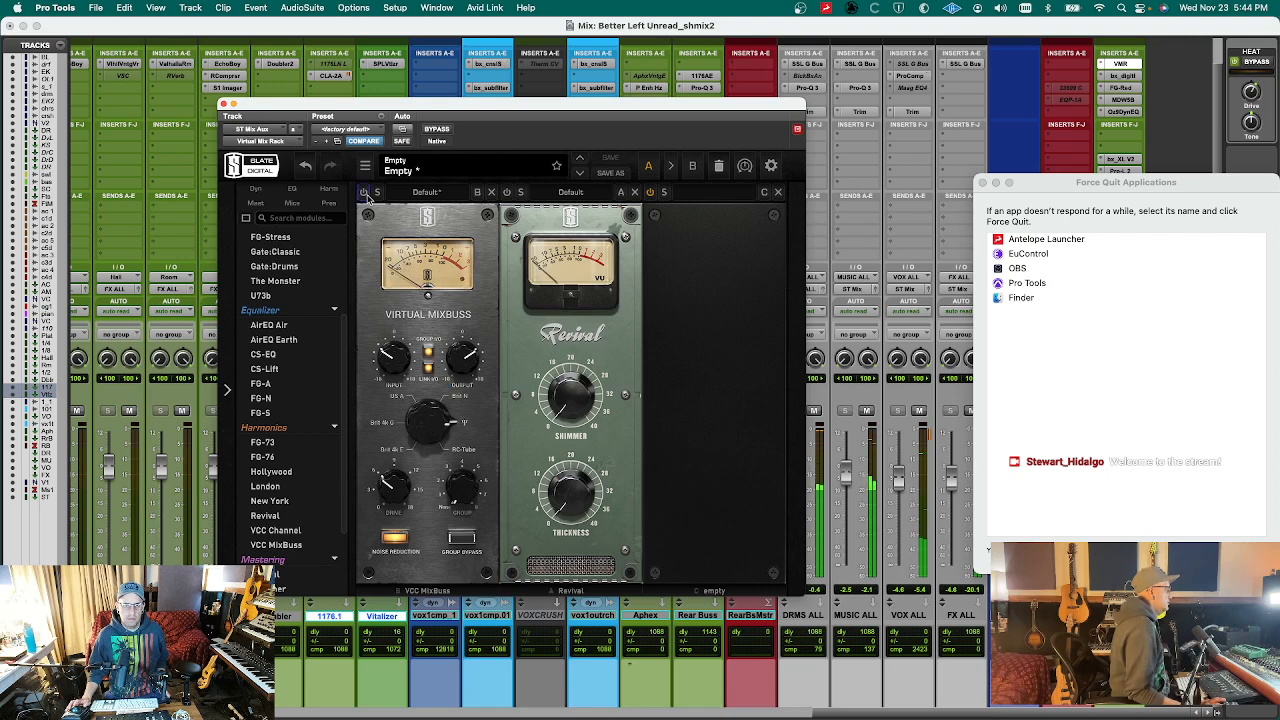
pyautogui.click(366, 193)
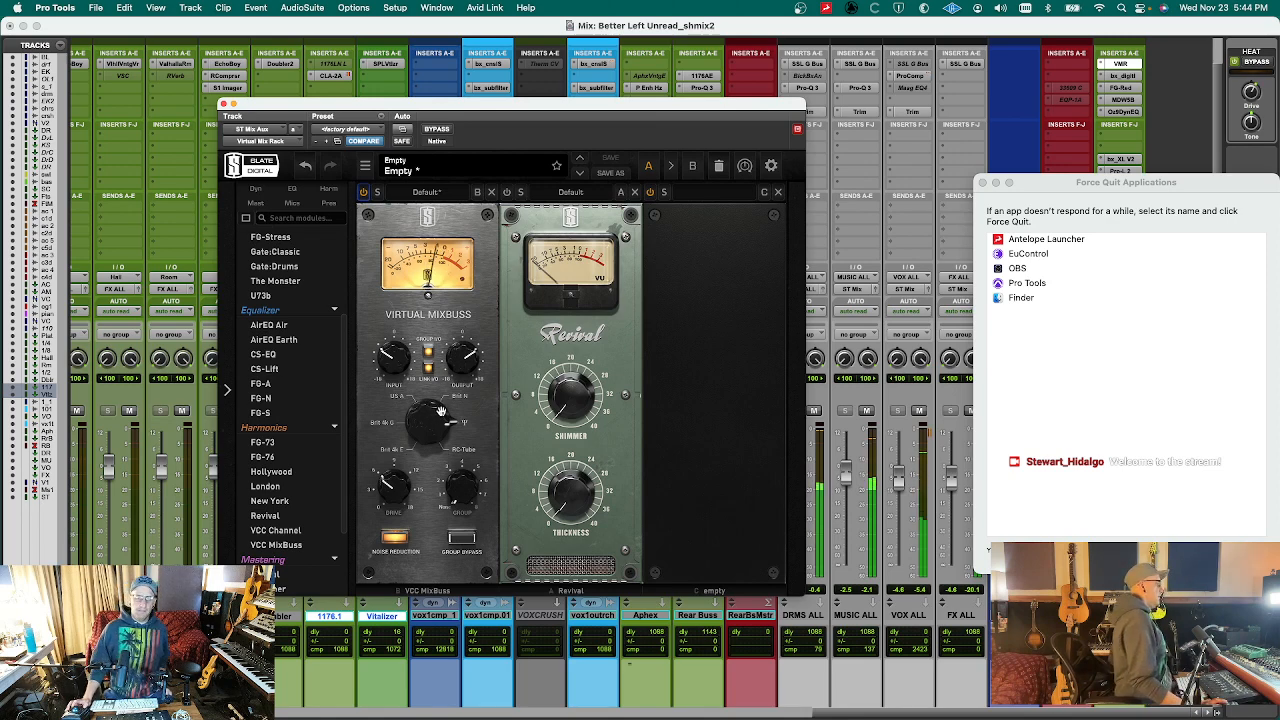
pyautogui.moveTo(437, 415); pyautogui.dragTo(424, 450)
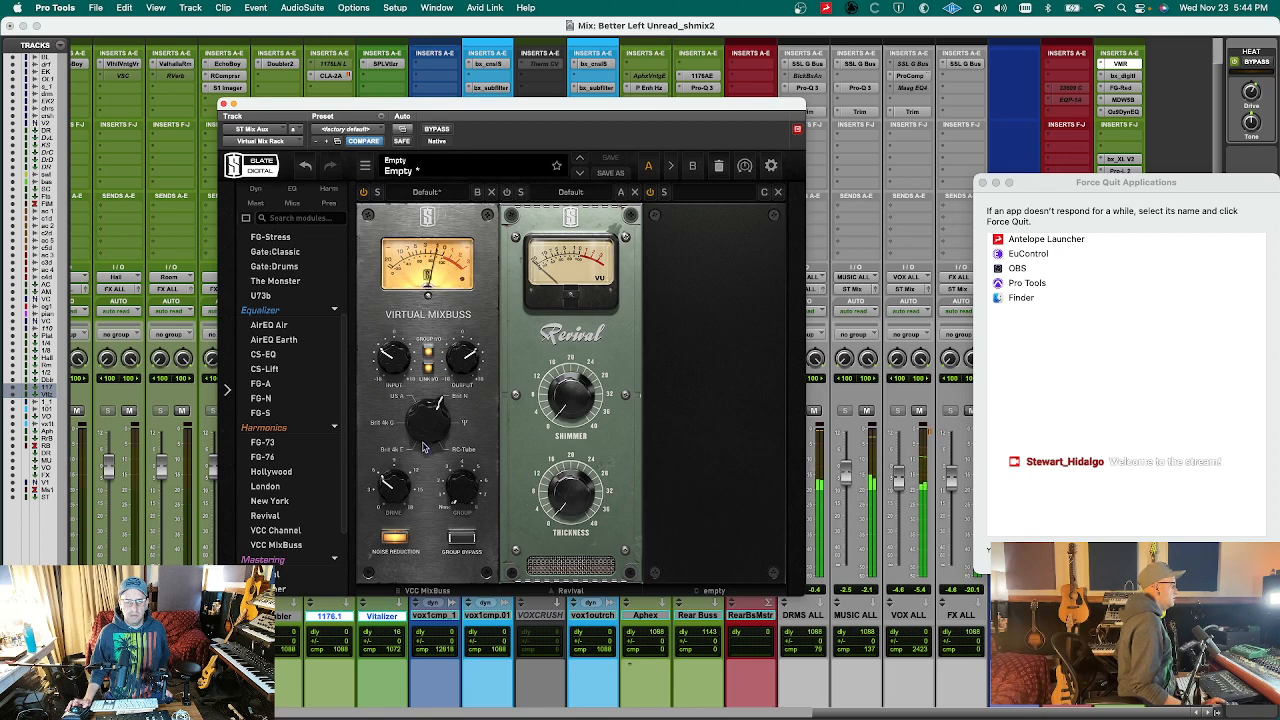
pyautogui.moveTo(392, 357)
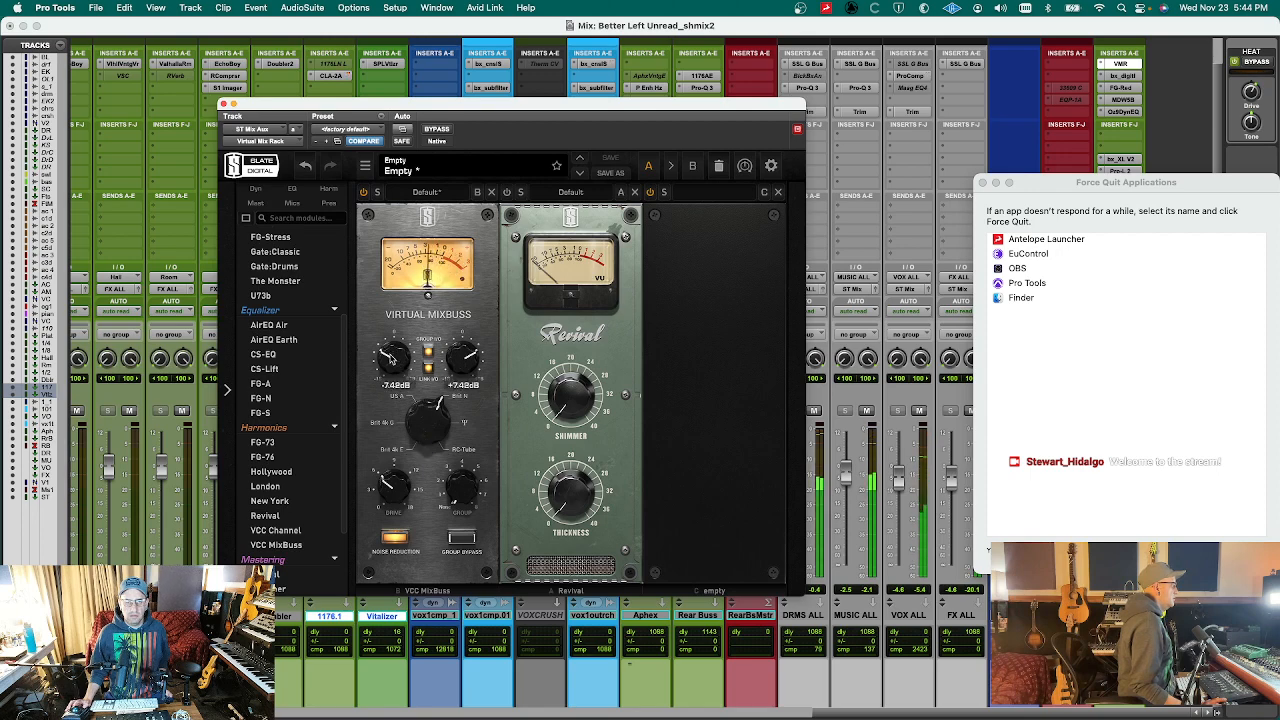
pyautogui.click(365, 196)
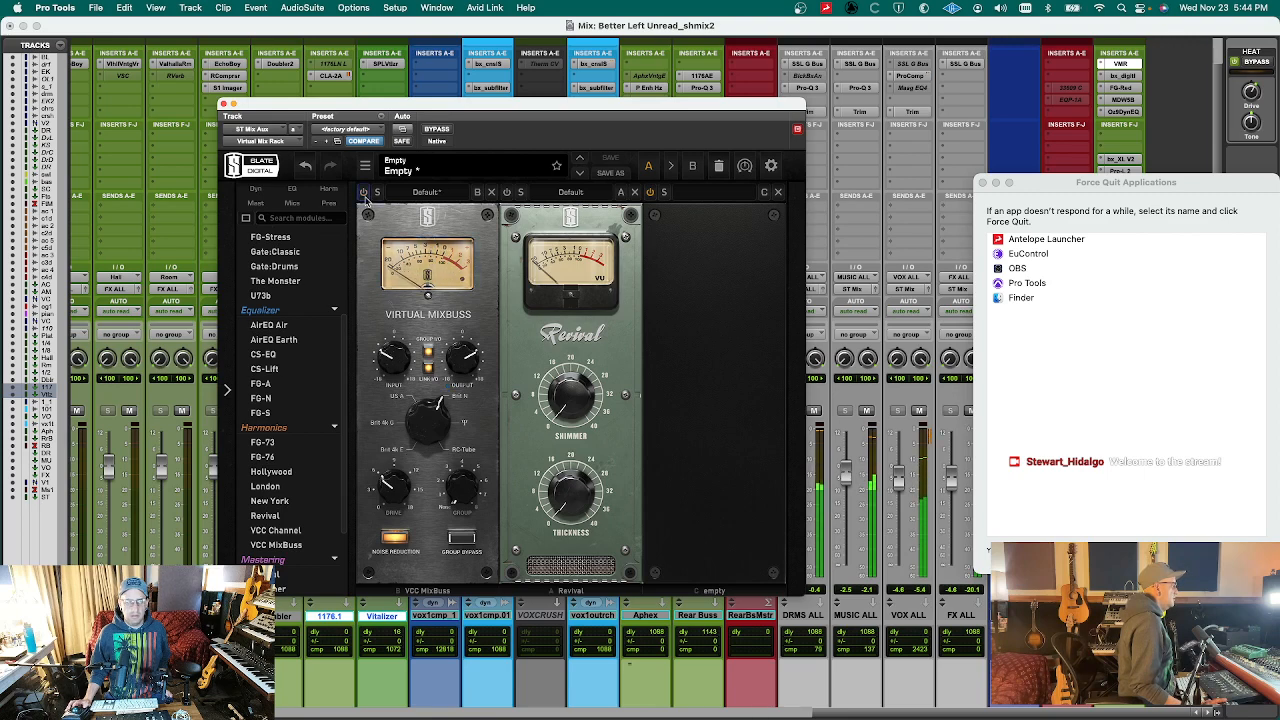
pyautogui.click(365, 193)
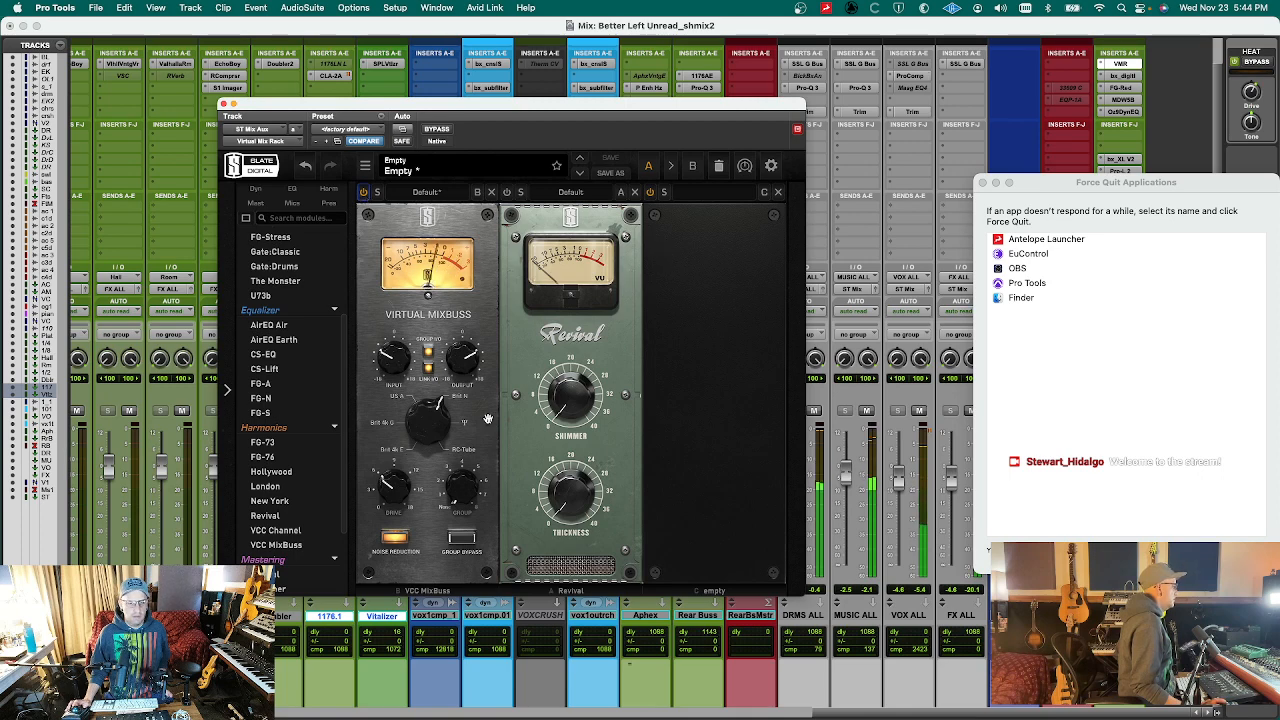
# - Move the Ozone Dynamic EQ on ST Mix Aux from the fifth insert slot to directly after the Virtual Mix Rack
pyautogui.moveTo(1116, 113); pyautogui.dragTo(1123, 77)
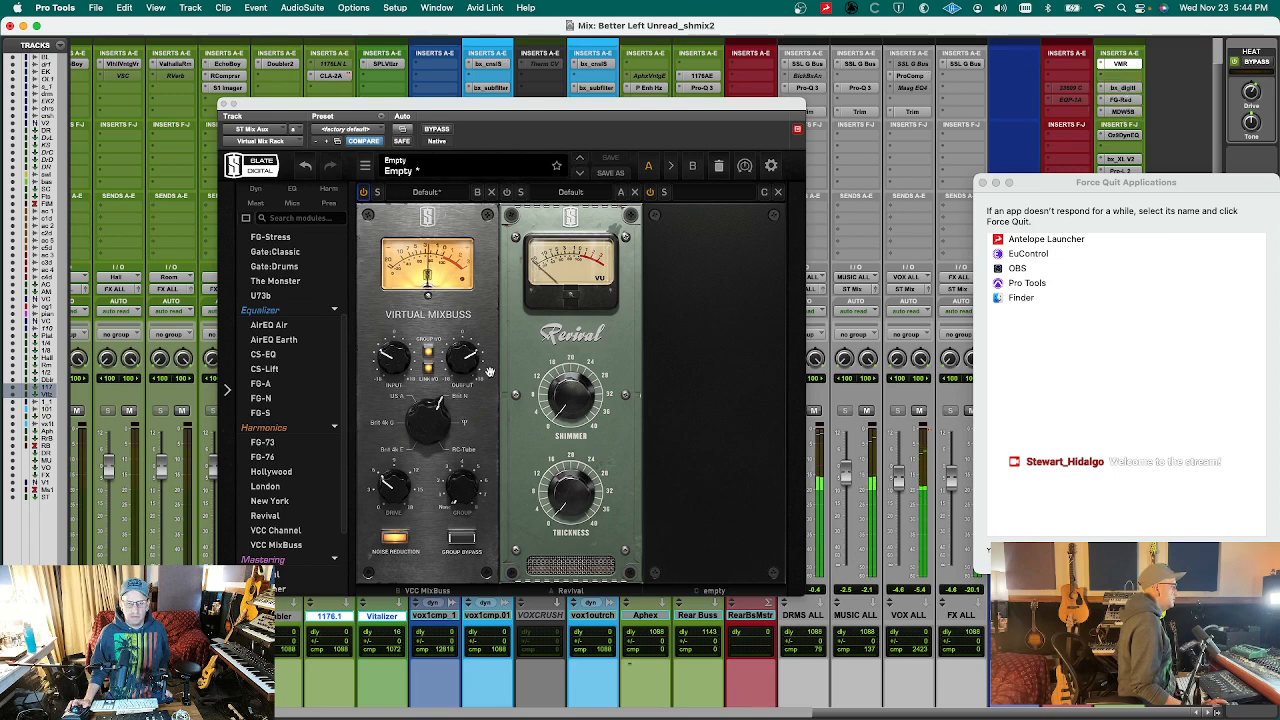
# - Switch the VCC MixBuss to the US A console, set its drive to 12.0 dB, and try noise reduction off and on
pyautogui.click(416, 406)
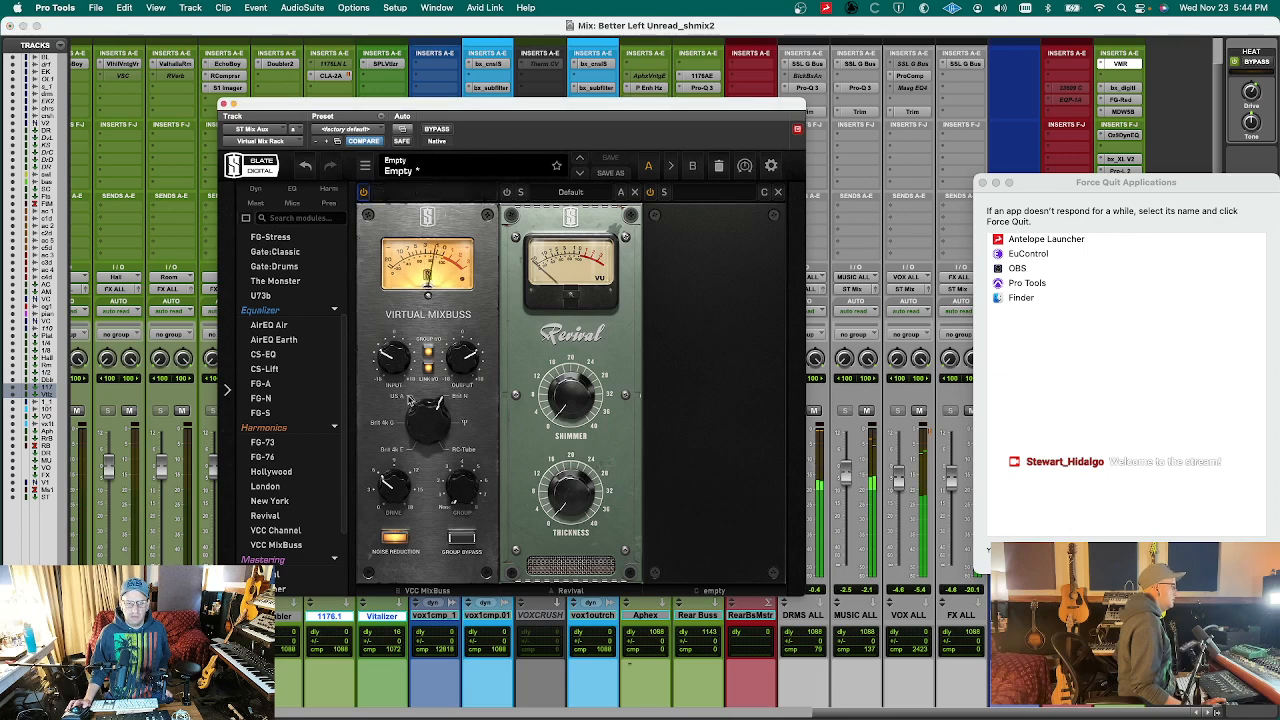
pyautogui.moveTo(416, 406)
pyautogui.mouseDown()
pyautogui.moveTo(417, 452)
pyautogui.moveTo(416, 420)
pyautogui.mouseUp()
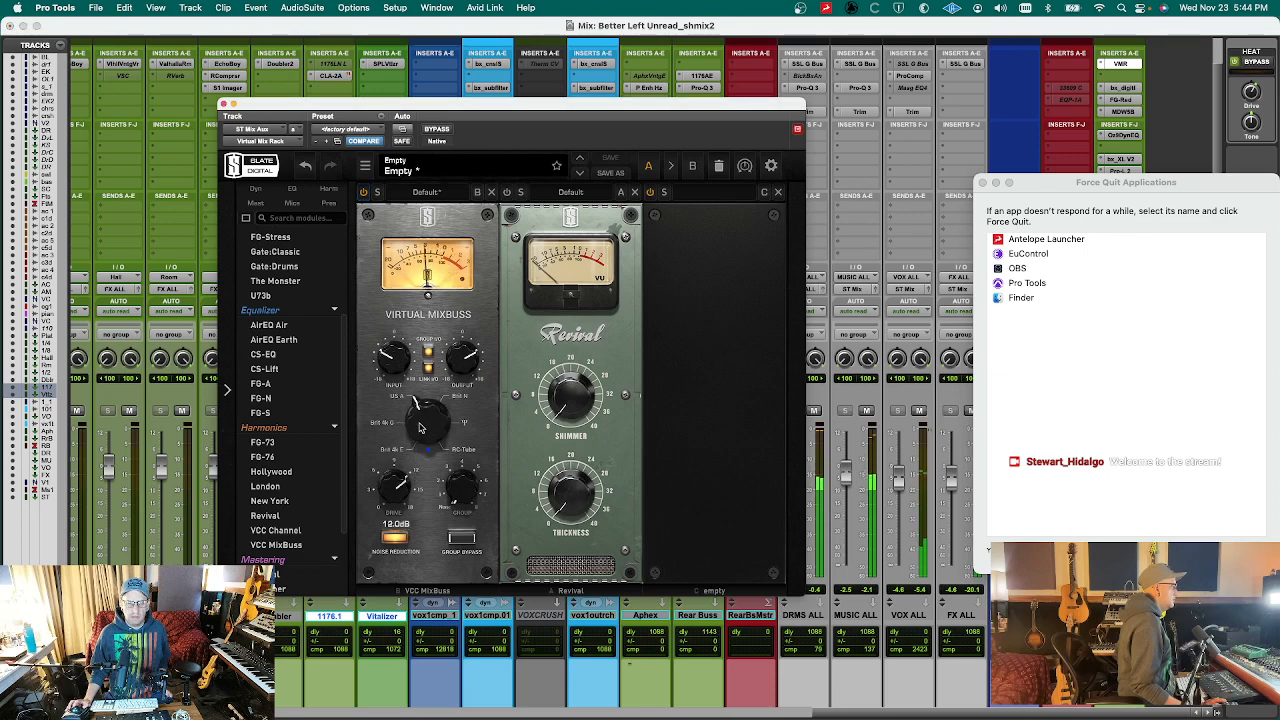
pyautogui.click(399, 541)
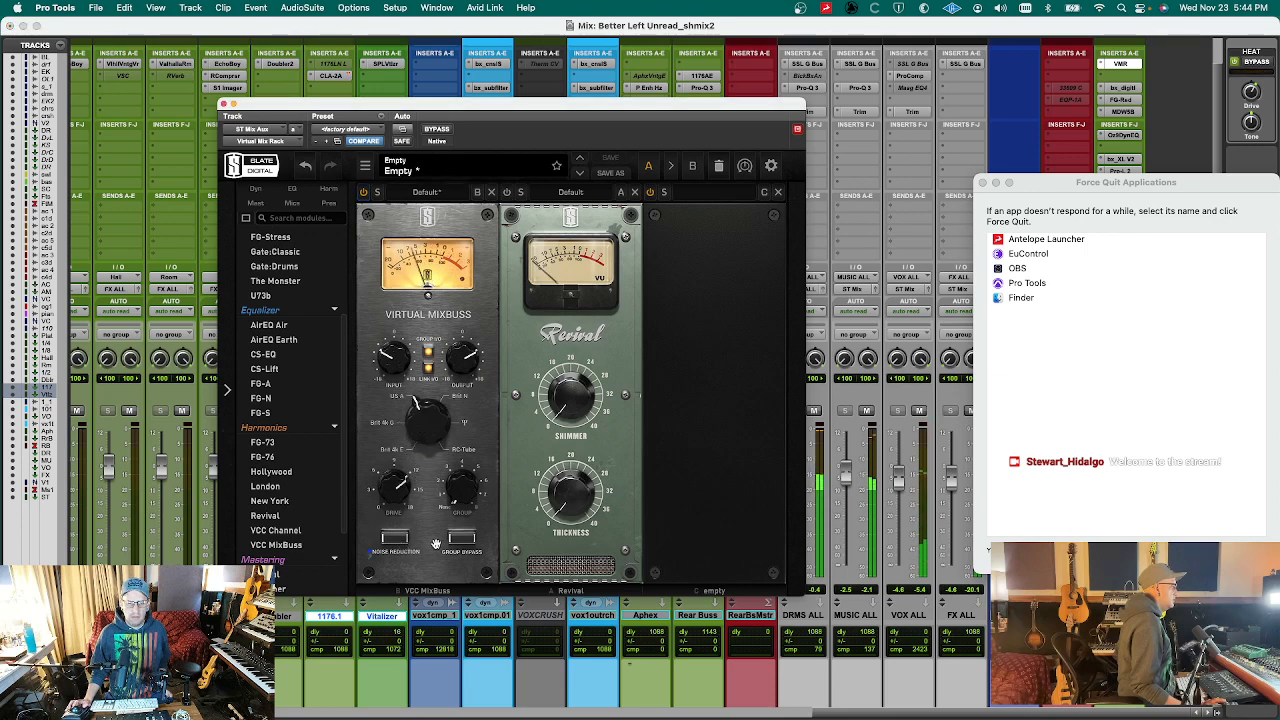
pyautogui.click(399, 541)
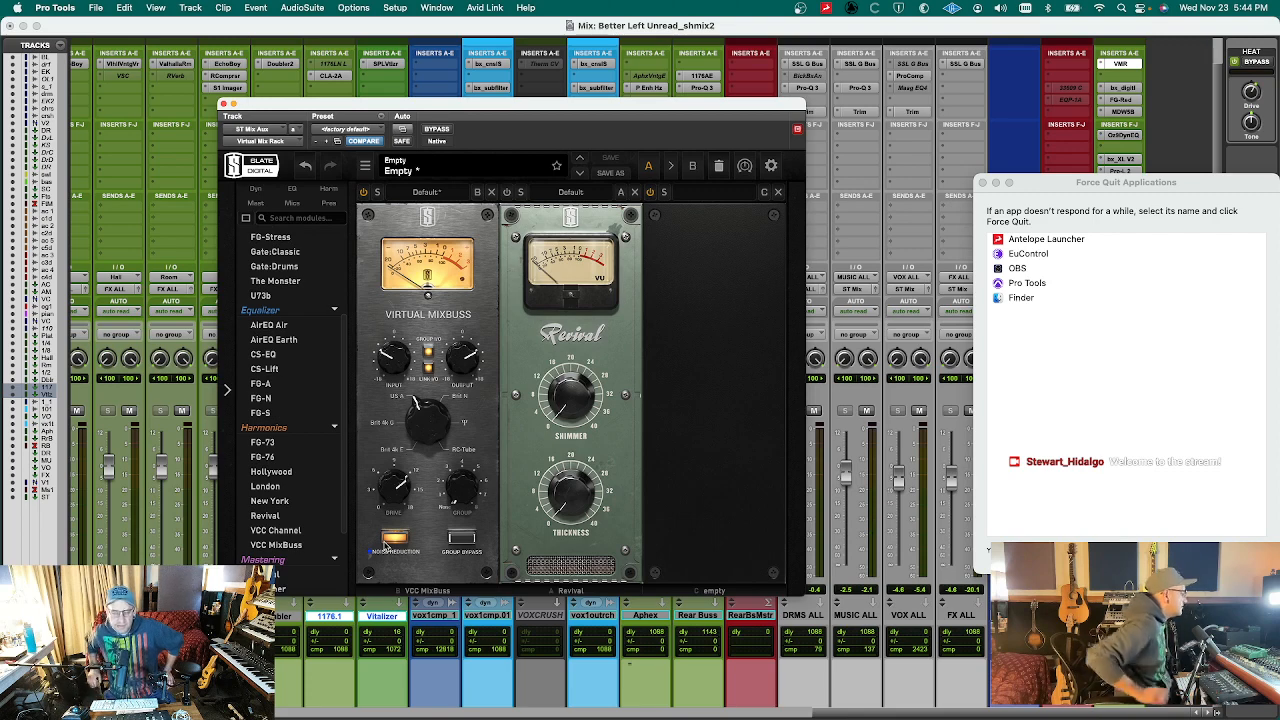
# - Play the mix, save the session, and compare the sound with the VCC MixBuss module bypassed and active
pyautogui.press('space')
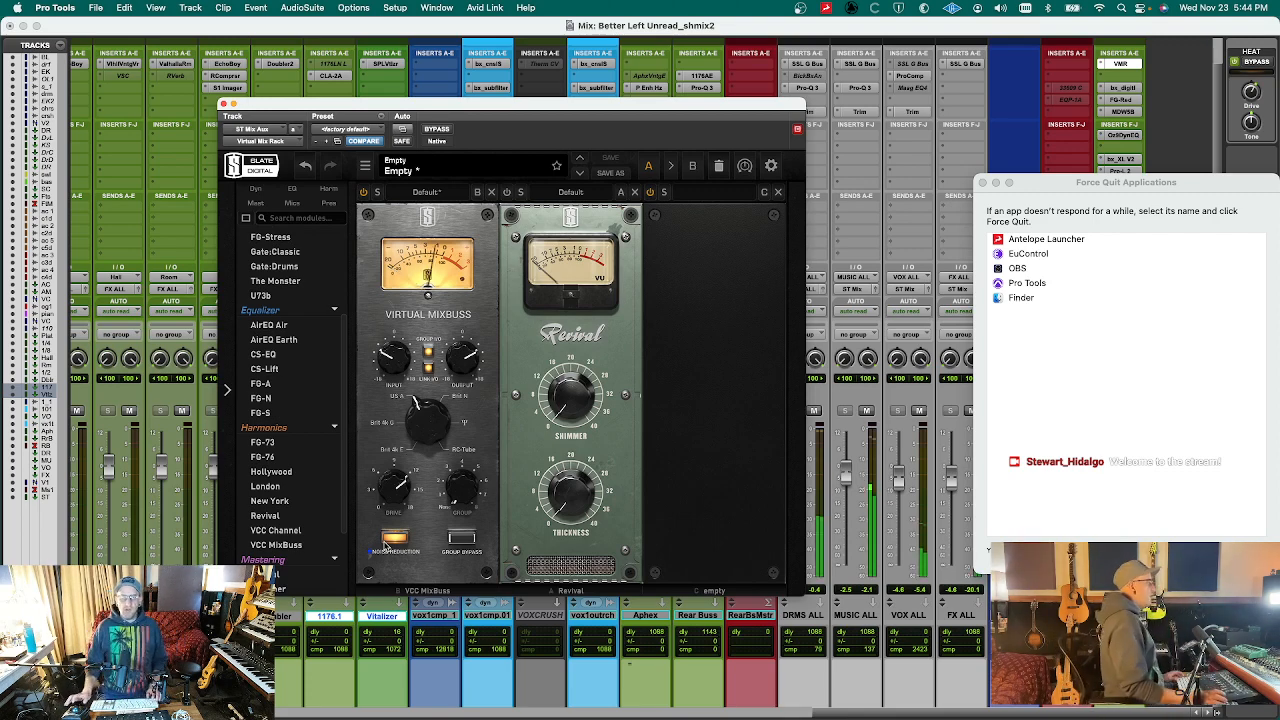
pyautogui.press('super+s')
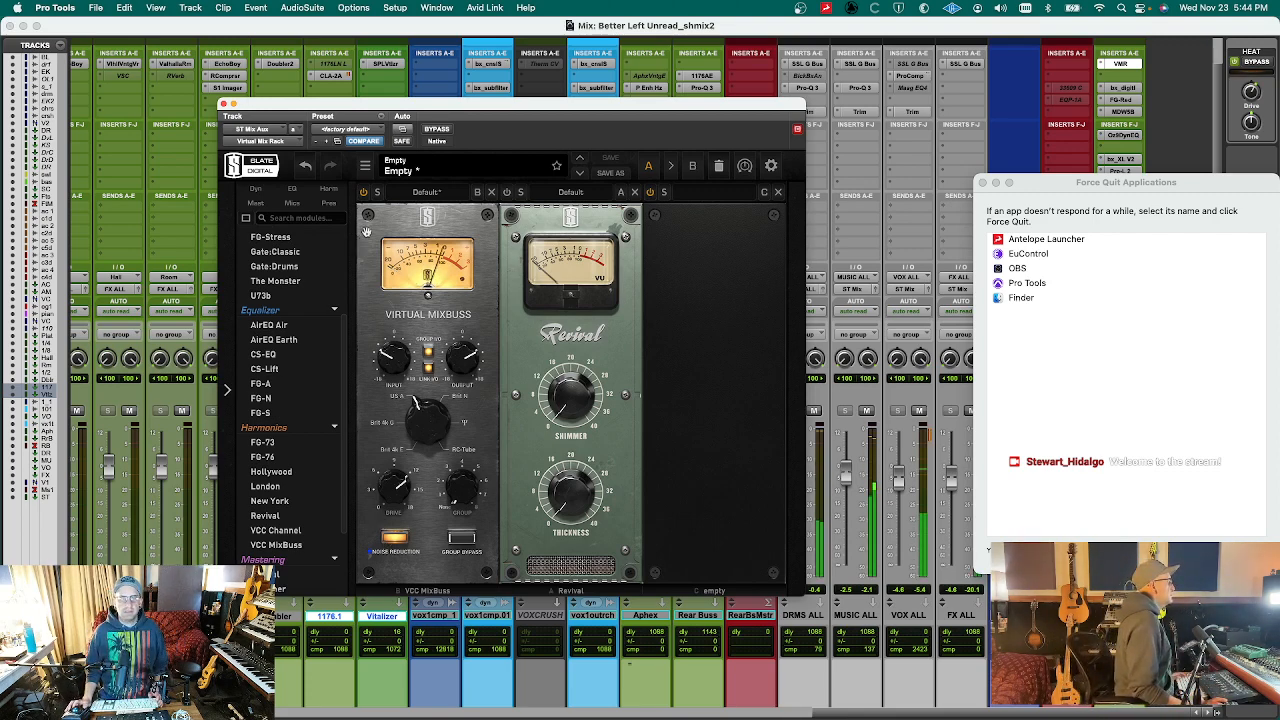
pyautogui.click(365, 193)
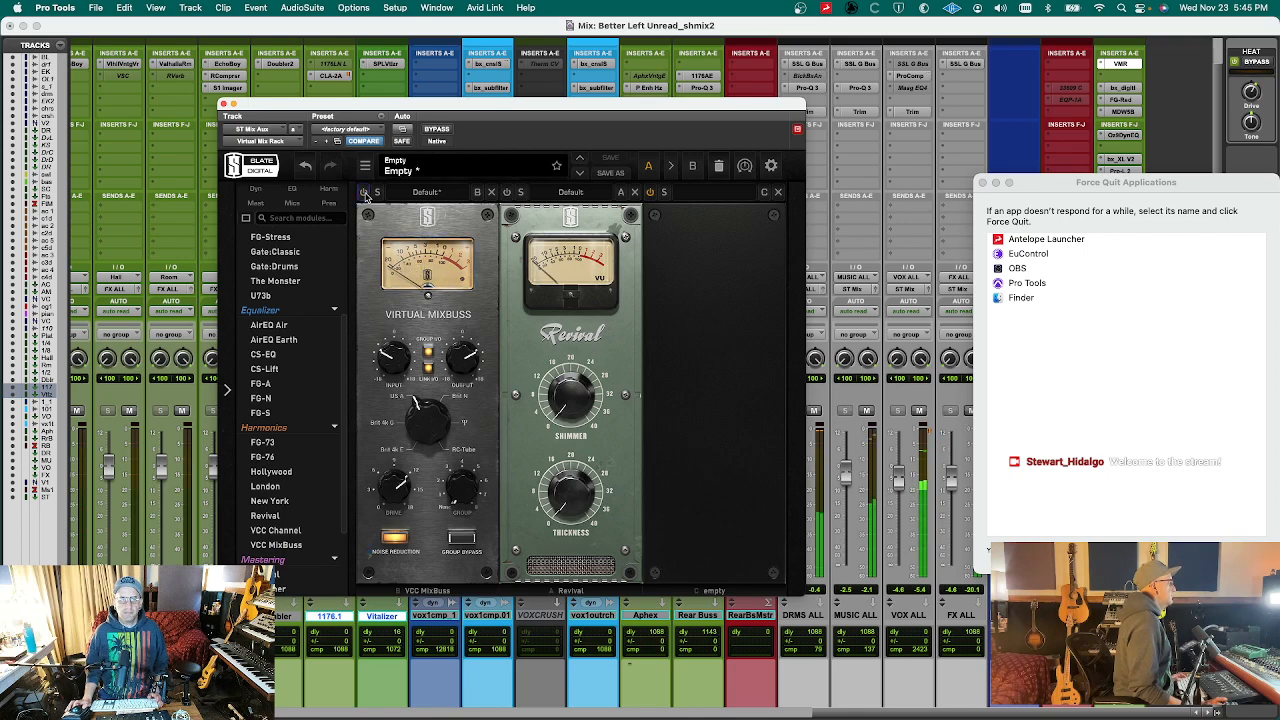
pyautogui.click(365, 193)
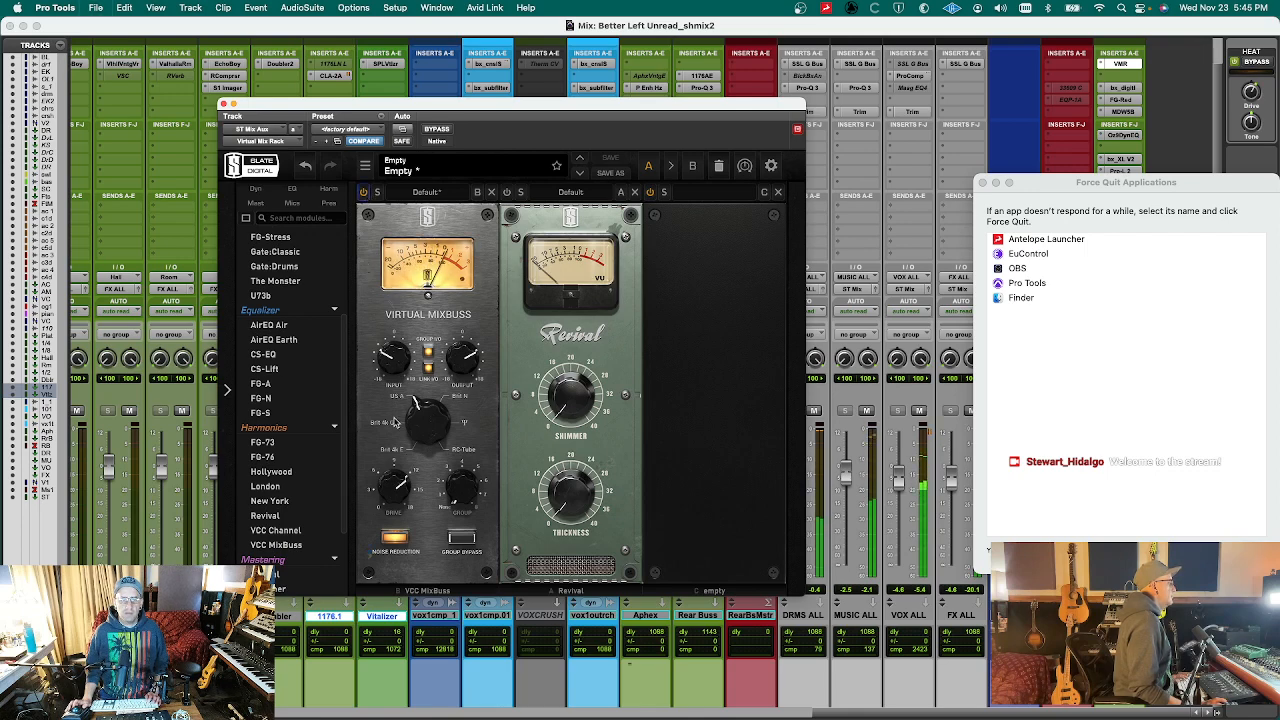
# - Try the Brit 4k G console in the VCC MixBuss, save the session, and compare against the bypassed module
pyautogui.click(395, 425)
pyautogui.press('super+s')
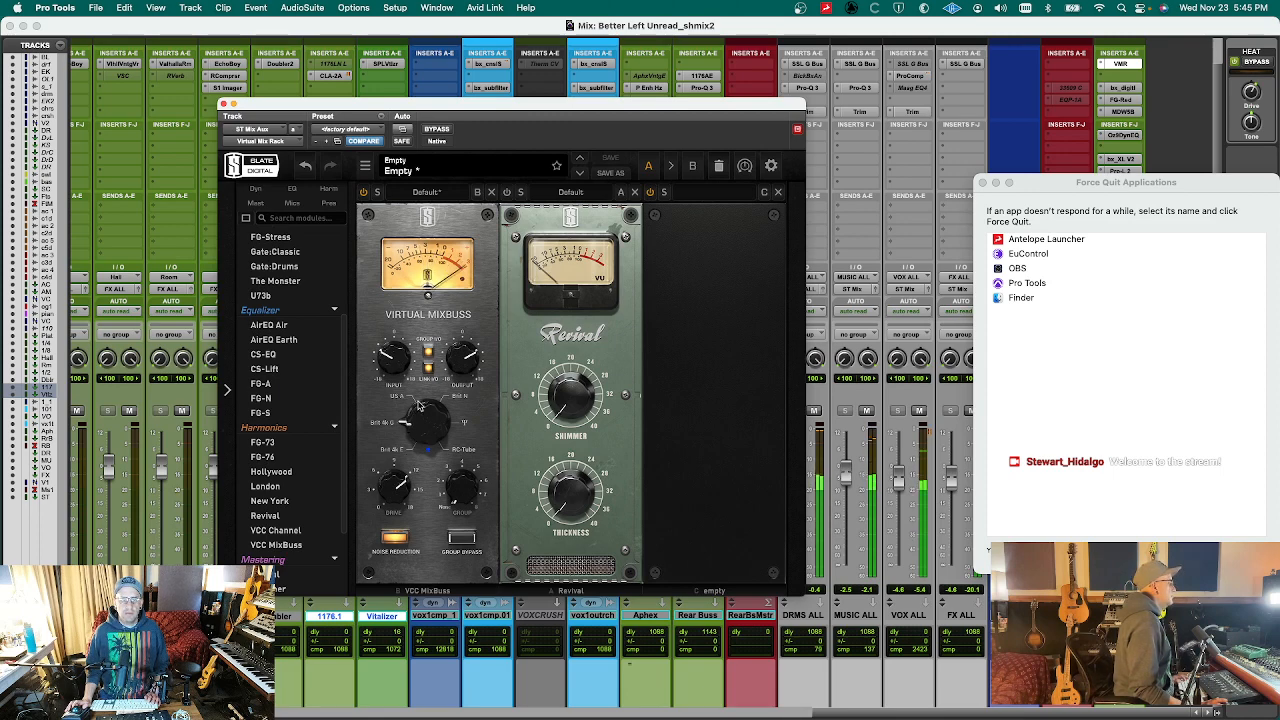
pyautogui.click(365, 193)
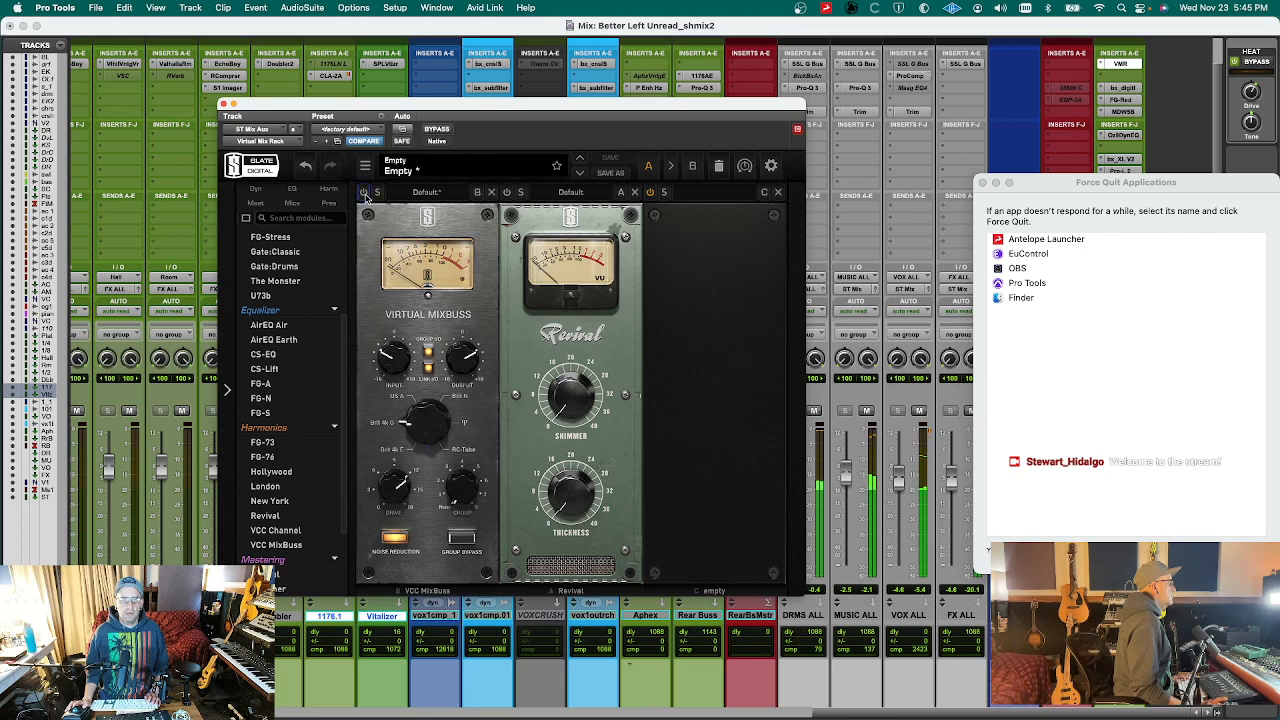
pyautogui.click(365, 193)
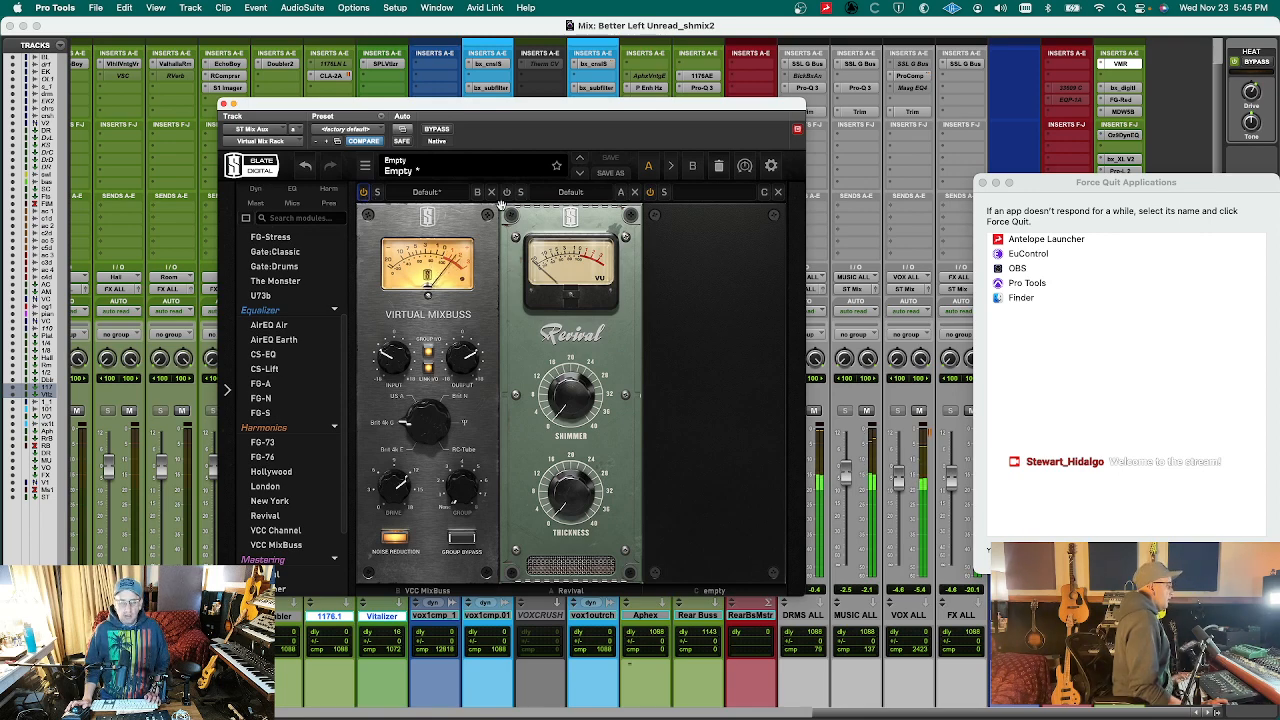
# - Switch the VCC MixBuss to the Brit 4k E console and compare the sound with the module bypassed and active
pyautogui.click(409, 450)
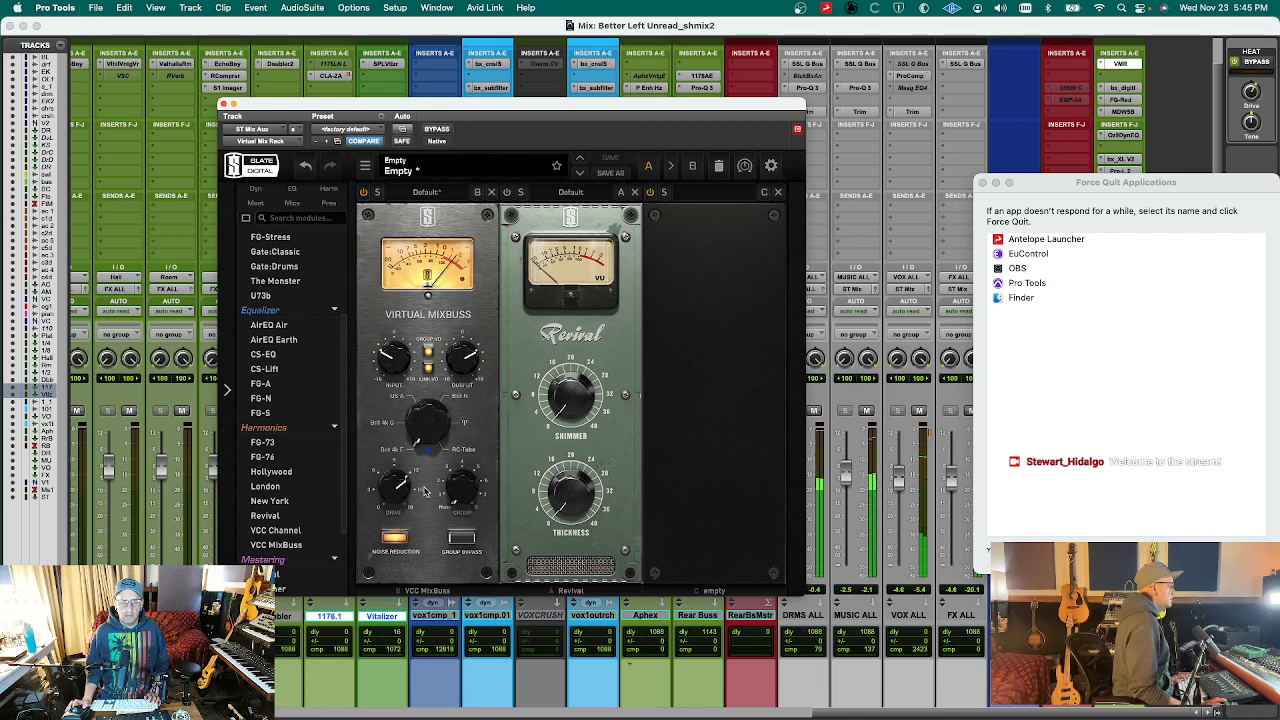
pyautogui.click(365, 192)
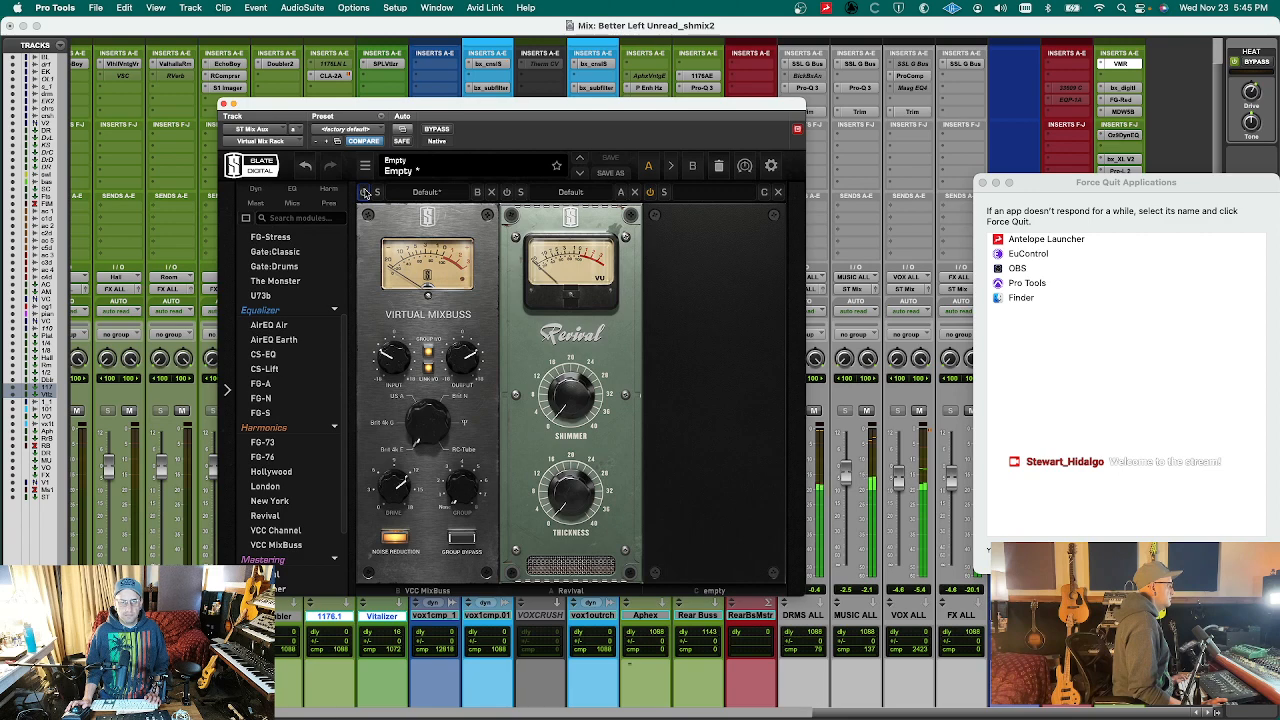
pyautogui.click(365, 192)
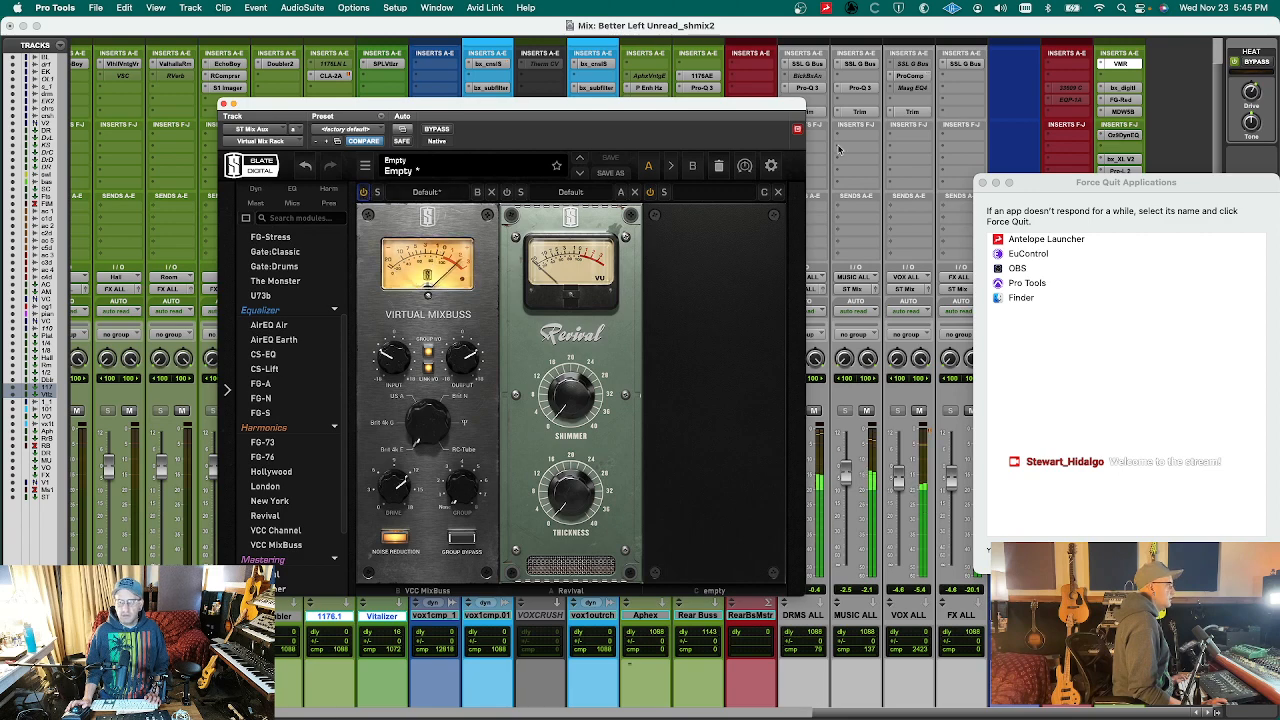
# - Search the available plug-ins for tape and Slate models for the second insert slot of ST Mix Aux
pyautogui.click(1104, 76)
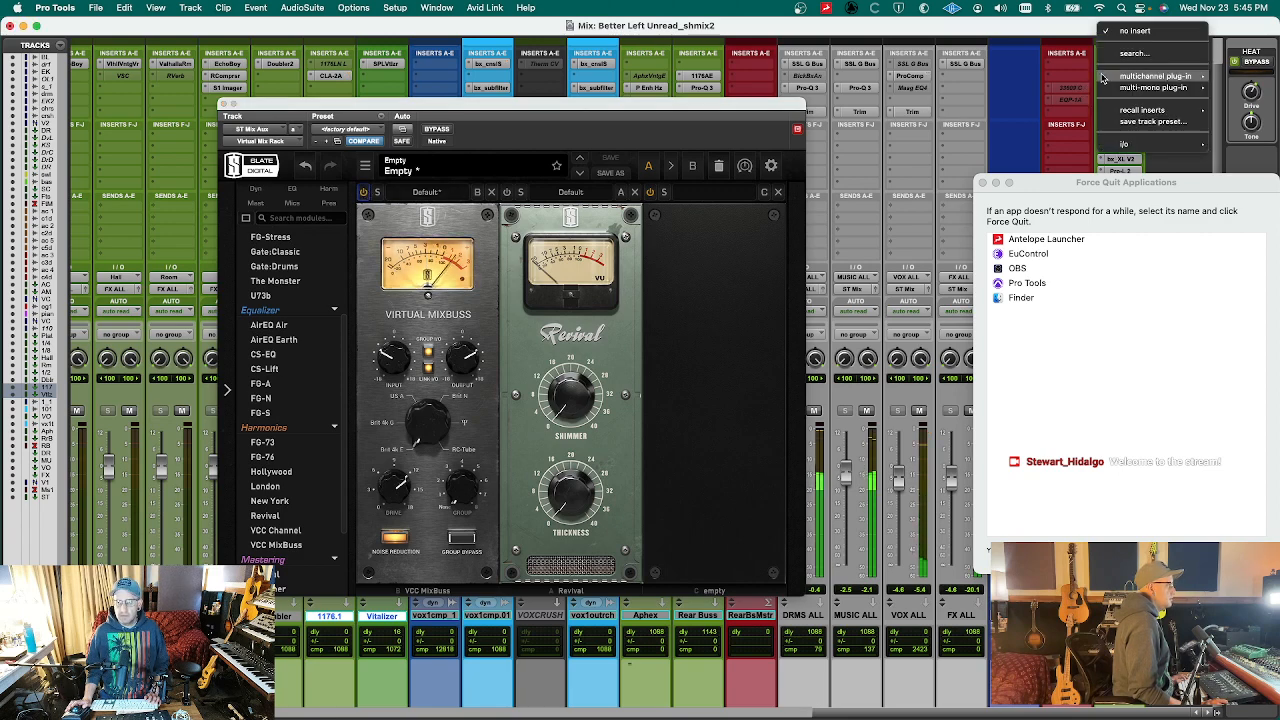
pyautogui.click(1119, 54)
pyautogui.write('tap')
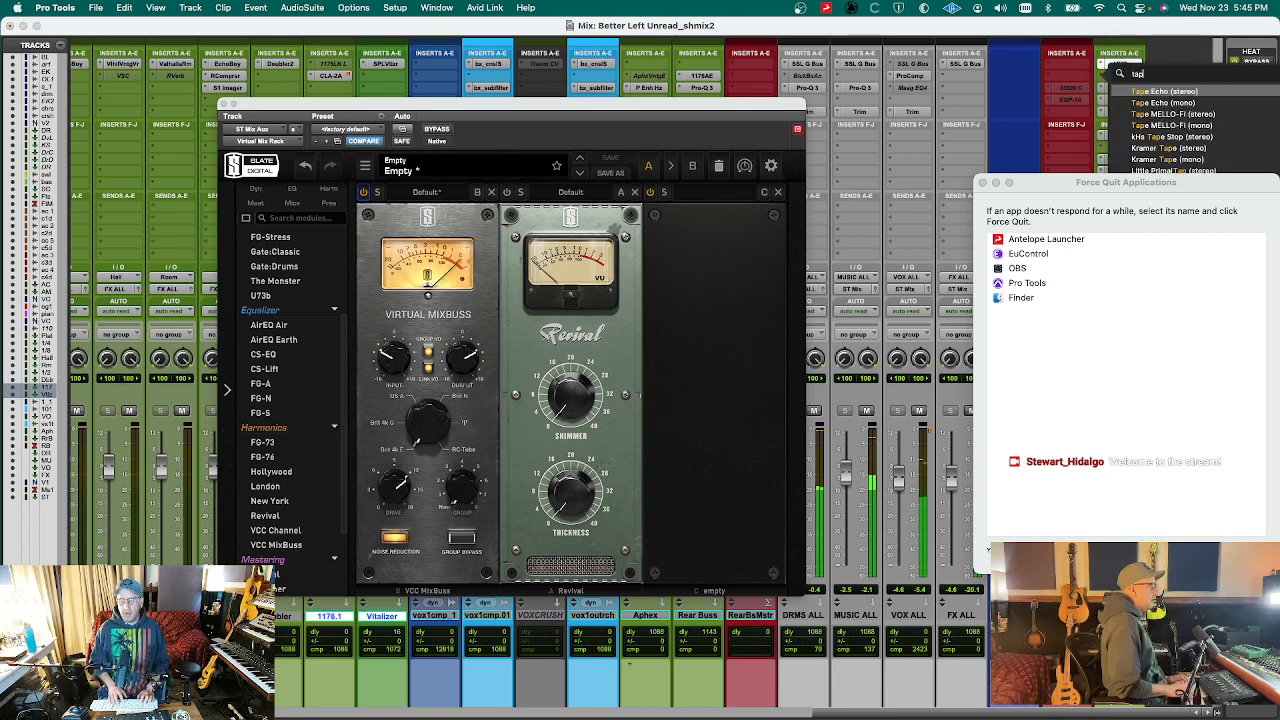
pyautogui.press('BackSpace')
pyautogui.press('BackSpace')
pyautogui.press('BackSpace')
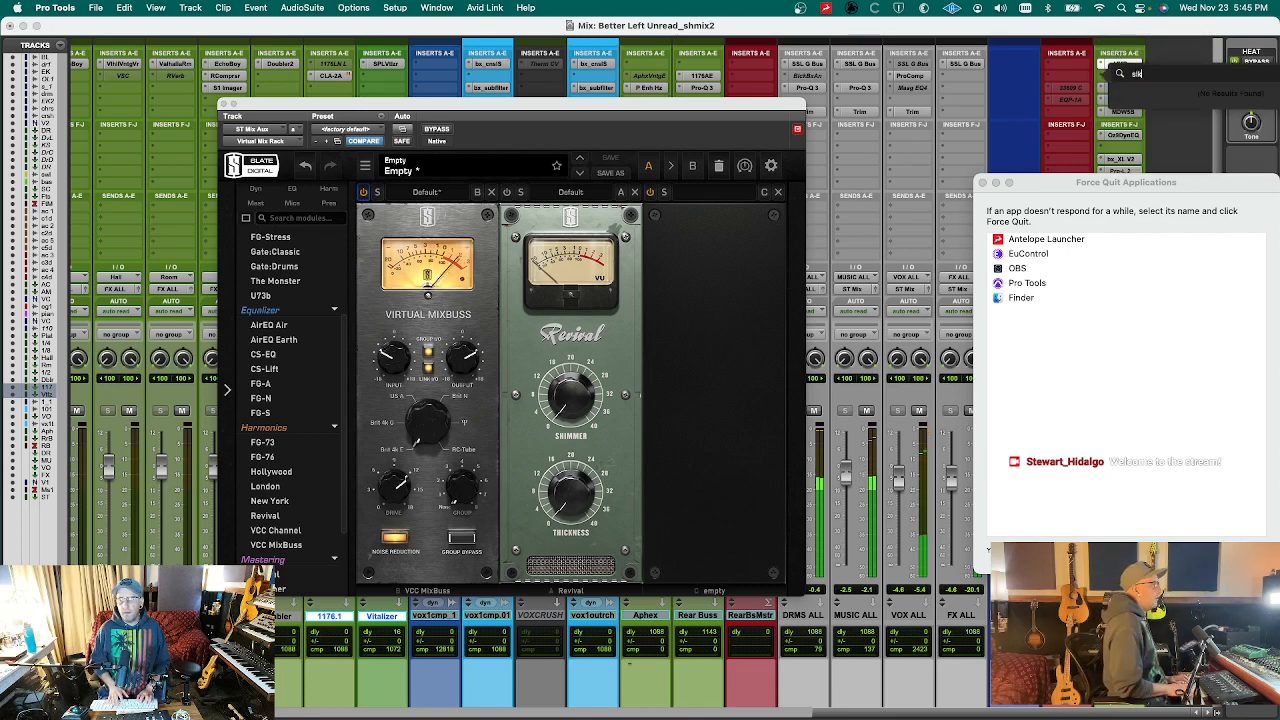
pyautogui.write('slate')
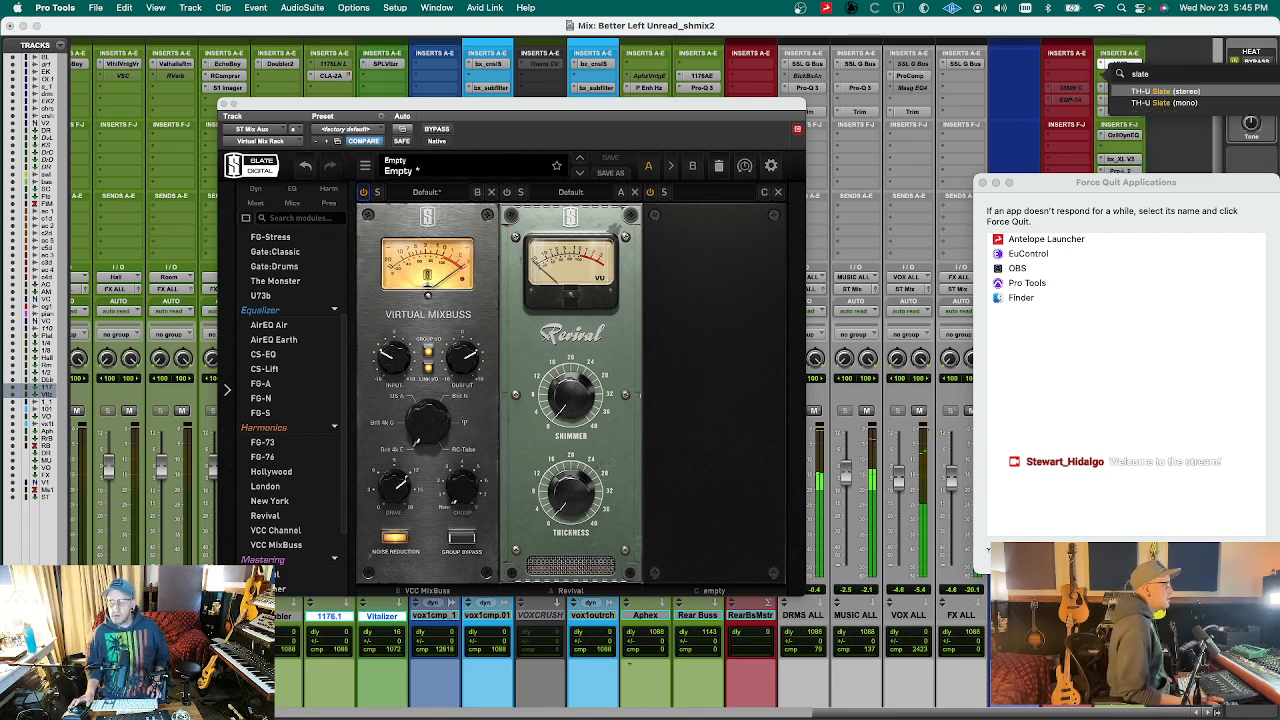
pyautogui.press('BackSpace')
pyautogui.press('BackSpace')
pyautogui.press('BackSpace')
pyautogui.press('BackSpace')
pyautogui.press('BackSpace')
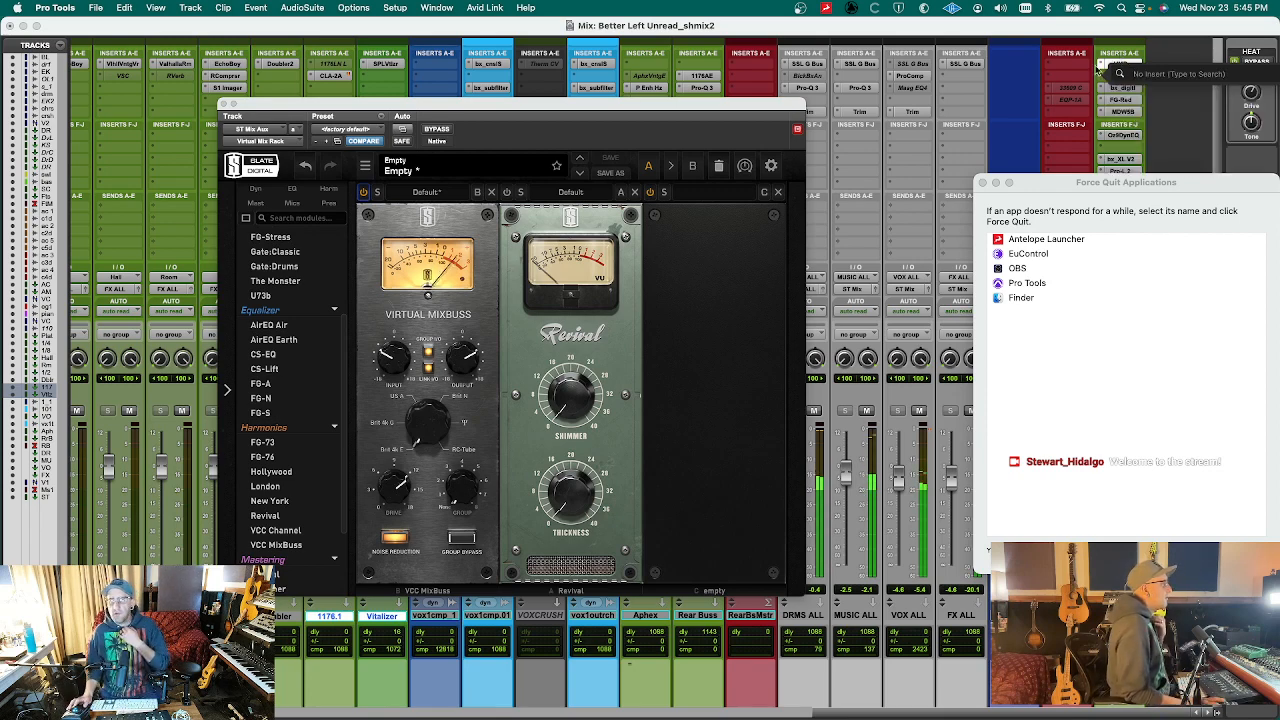
pyautogui.click(1065, 69)
pyautogui.click(1065, 69)
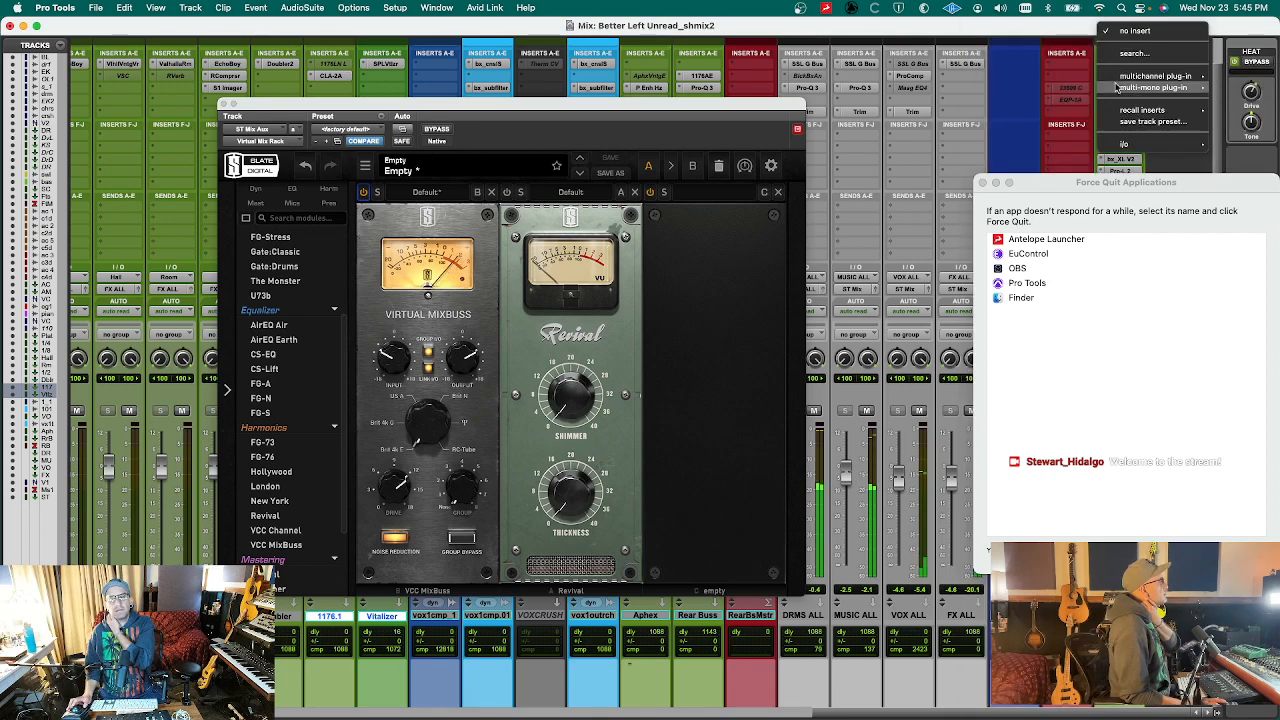
# - Close the Force Quit Applications window covering the mixer
pyautogui.click(988, 186)
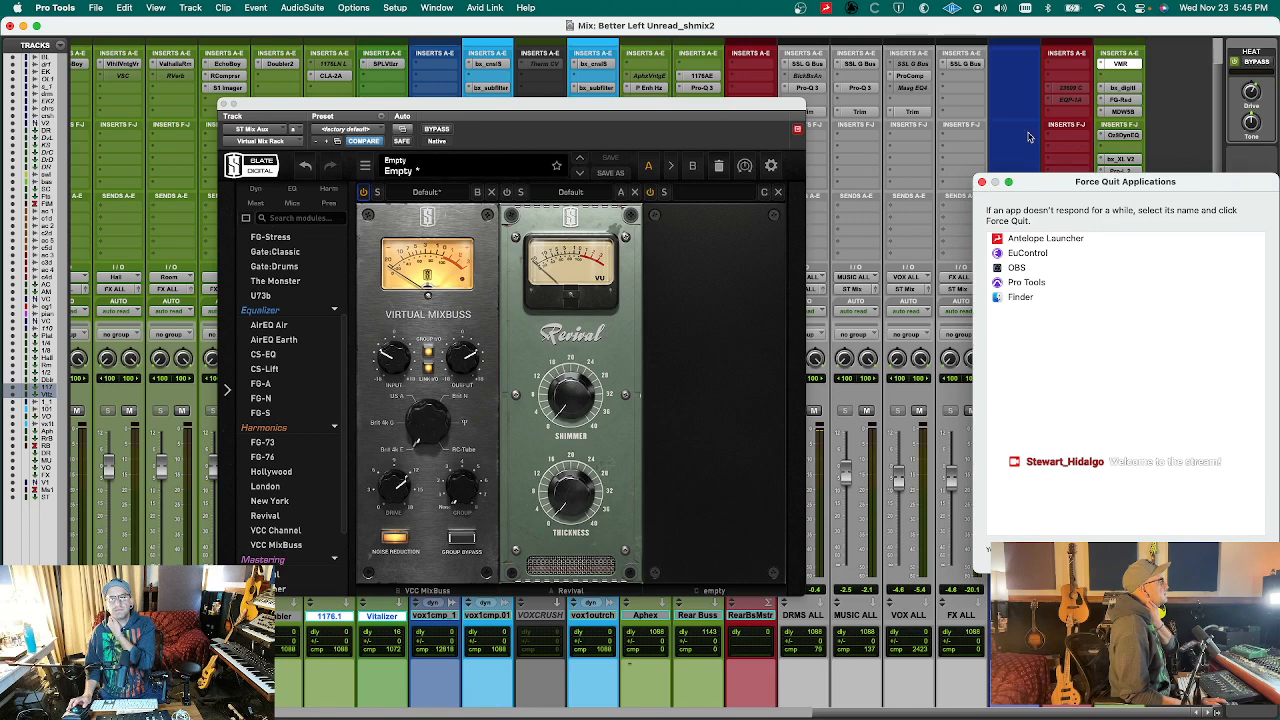
pyautogui.click(1006, 157)
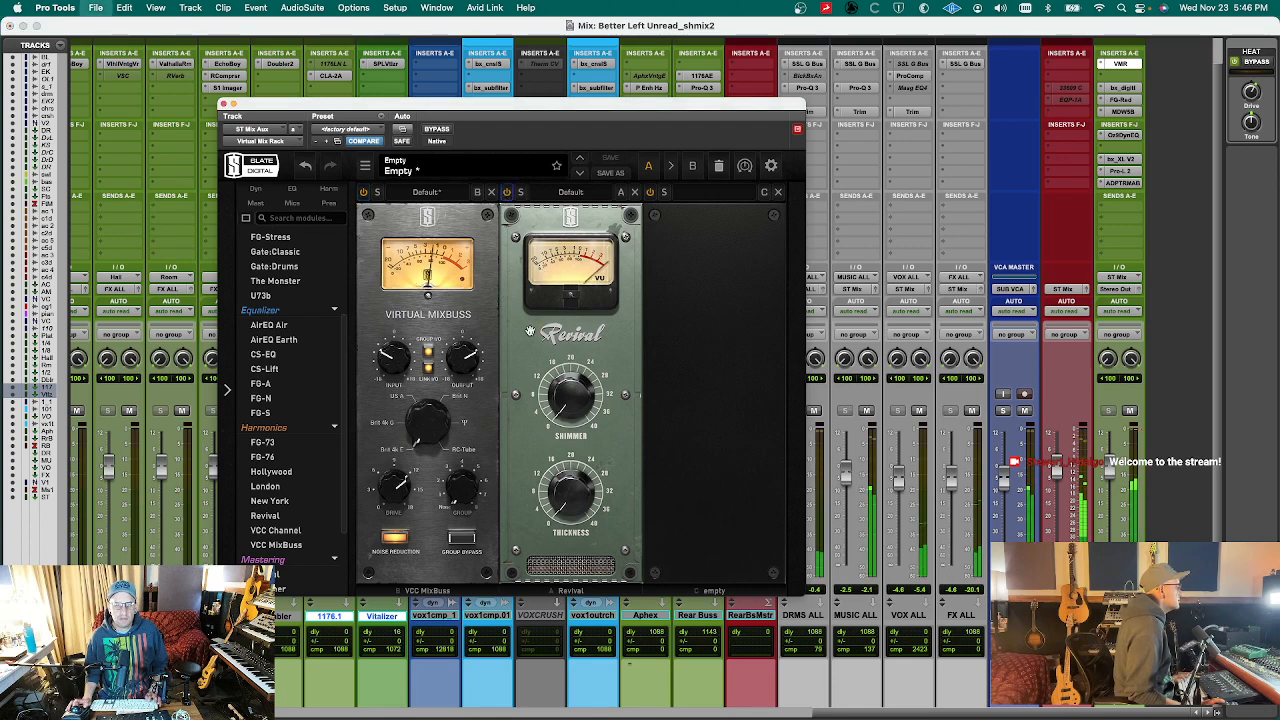
# - Audition the Revival module's Shimmer and Thickness at extreme settings, lowering Thickness to about 4 and readjusting Shimmer
pyautogui.moveTo(564, 405); pyautogui.dragTo(588, 424)
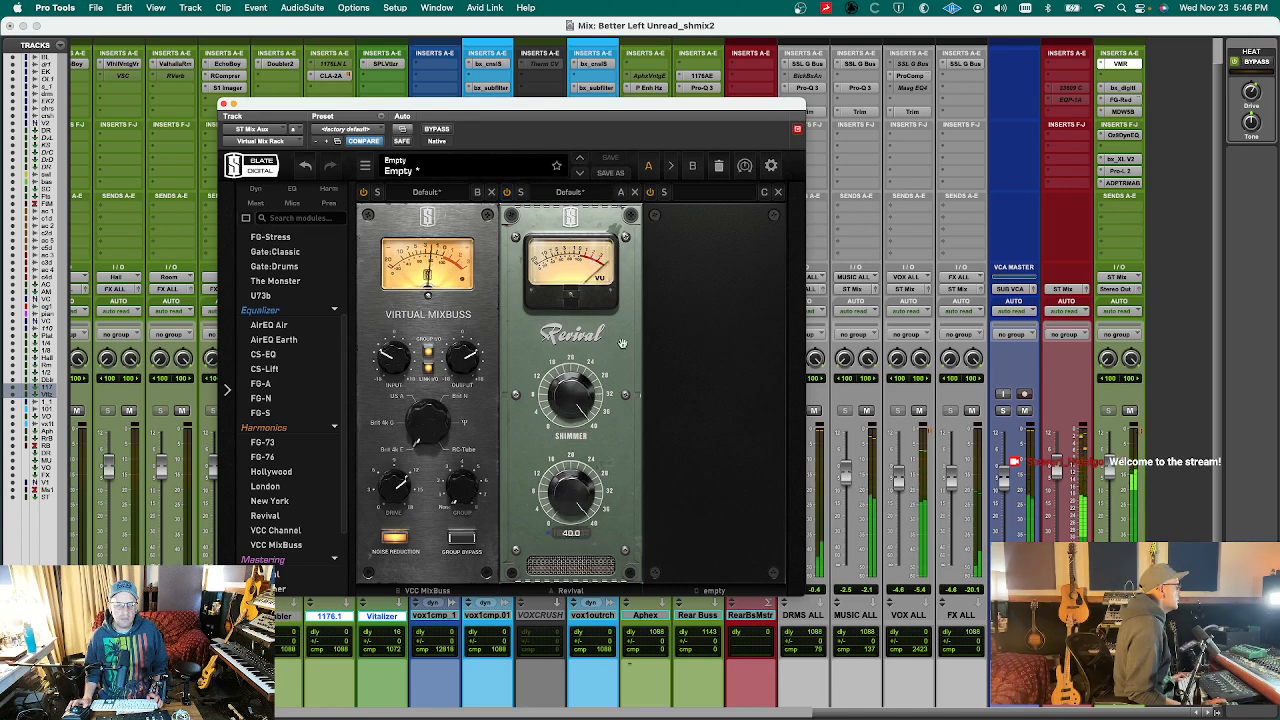
pyautogui.moveTo(570, 482); pyautogui.dragTo(556, 634)
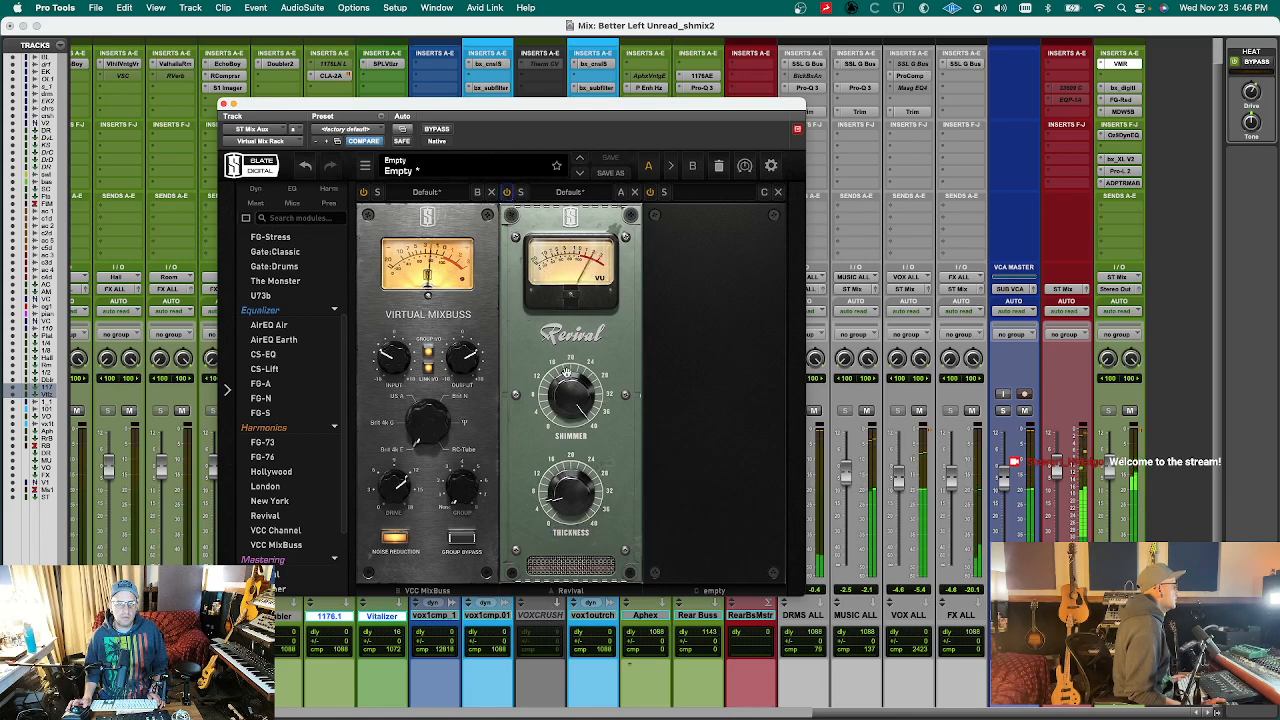
pyautogui.moveTo(571, 395); pyautogui.dragTo(562, 428)
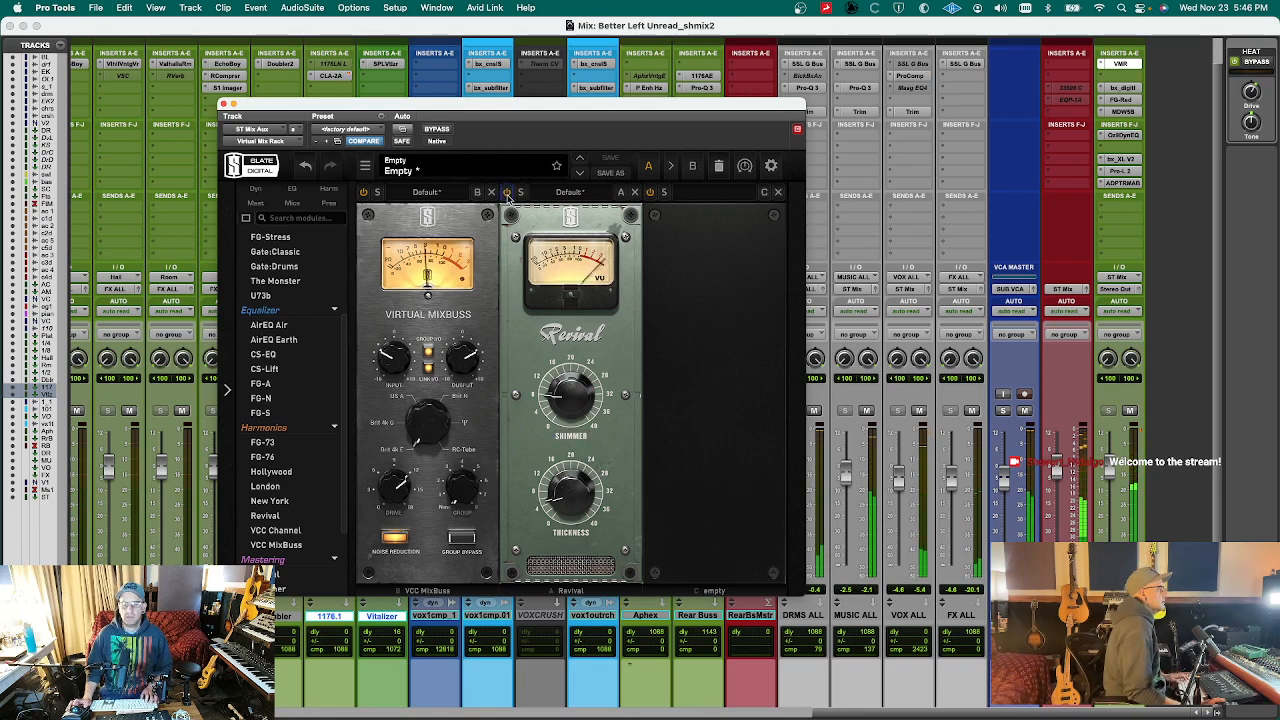
# - Insert Virtual Tape Machines in the second insert slot of ST Mix Aux and compare the sound with it bypassed and active
pyautogui.click(1119, 75)
pyautogui.moveTo(1155, 76)
pyautogui.moveTo(1011, 479)
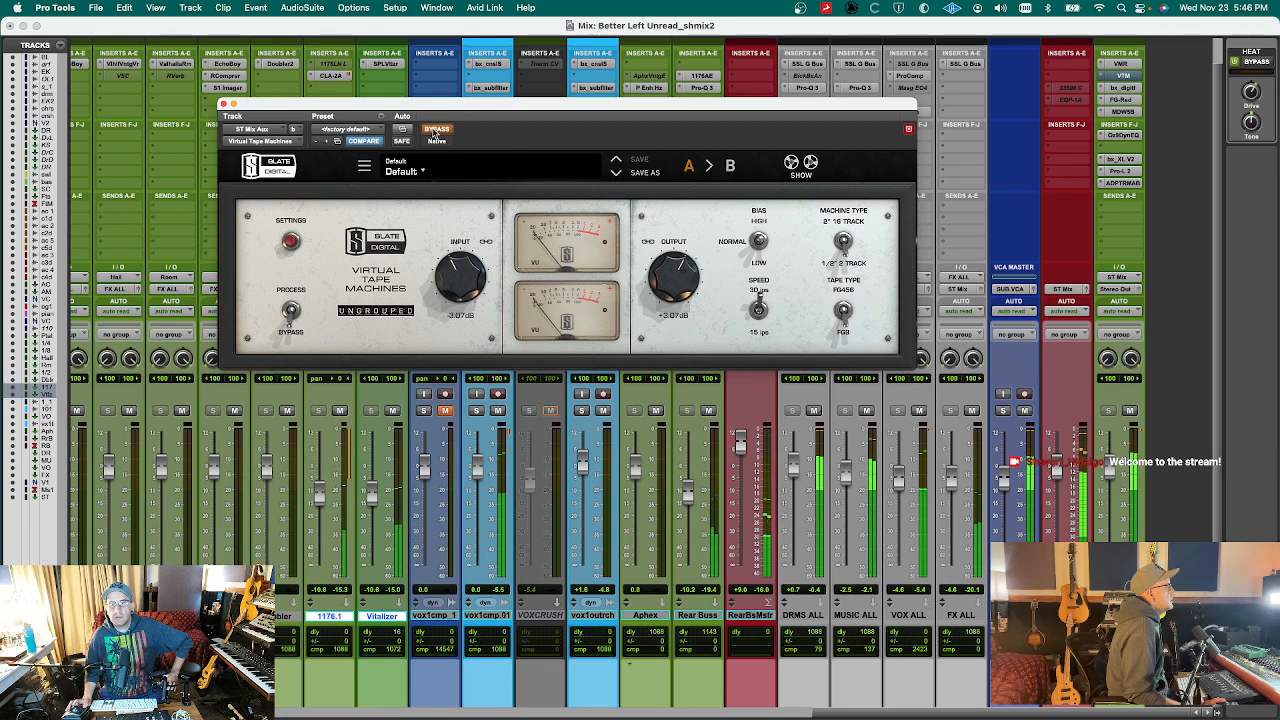
pyautogui.click(437, 131)
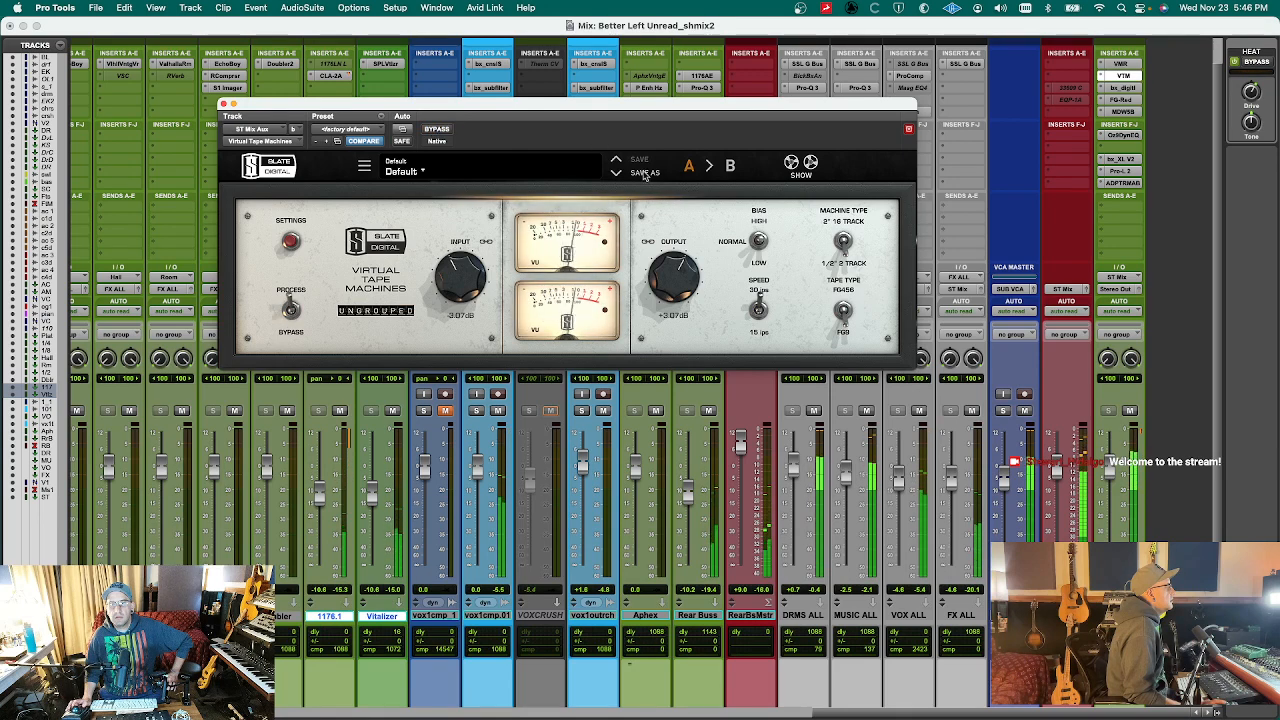
pyautogui.click(395, 170)
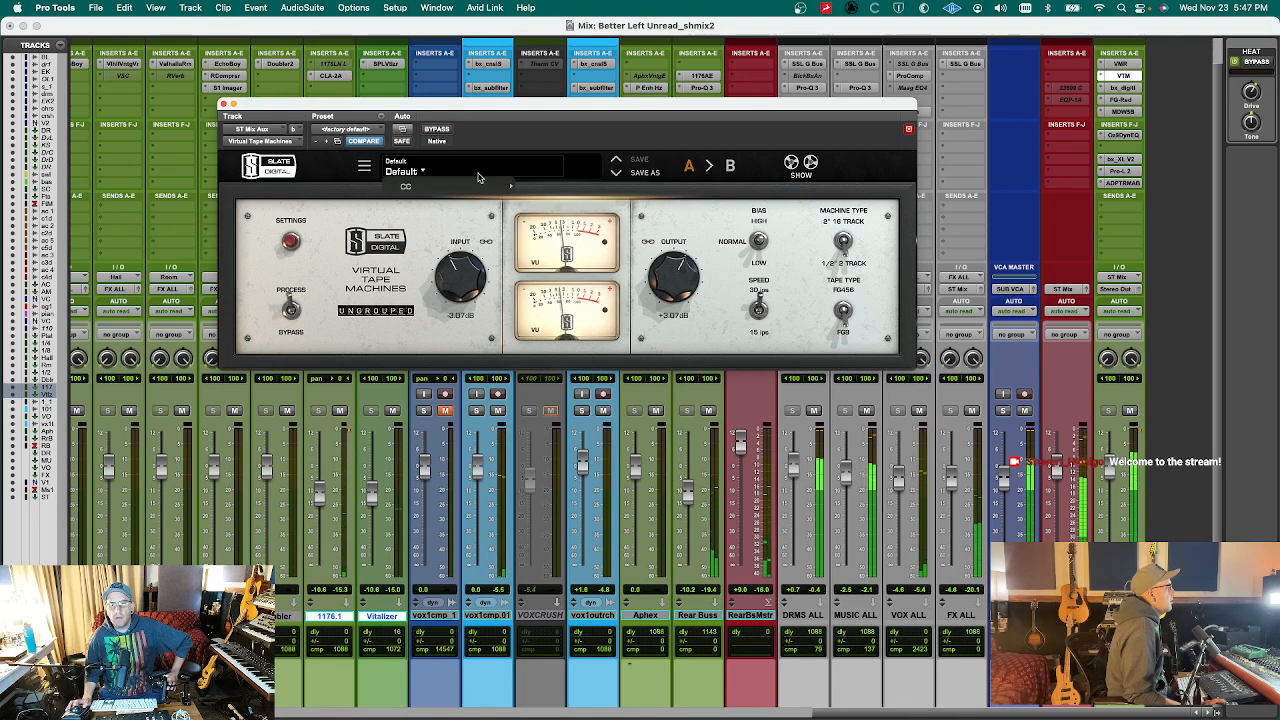
pyautogui.moveTo(408, 190)
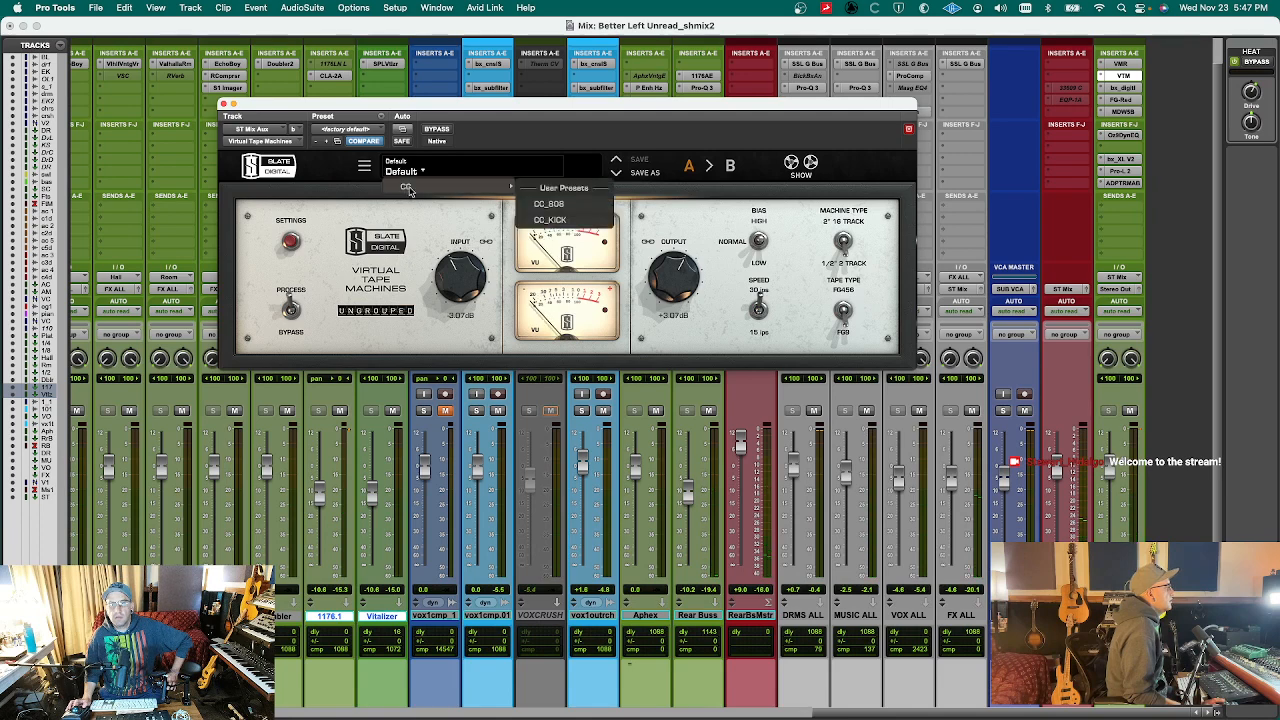
pyautogui.click(415, 224)
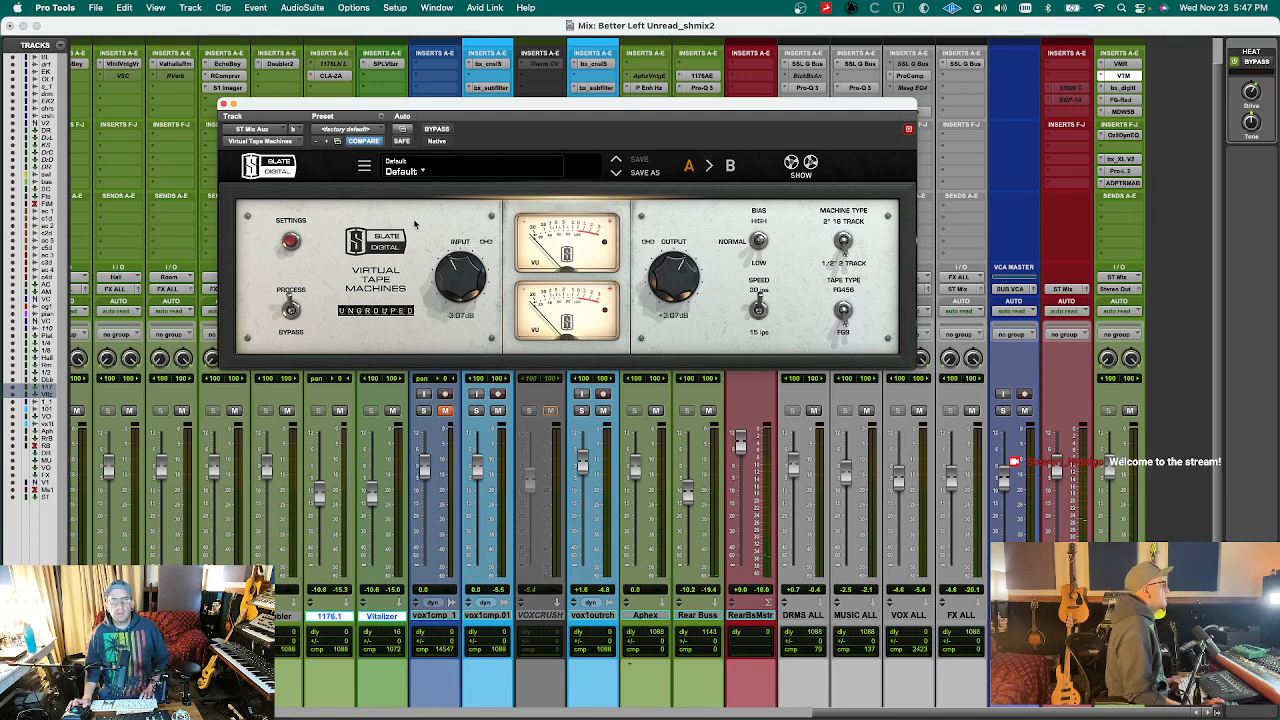
pyautogui.click(365, 167)
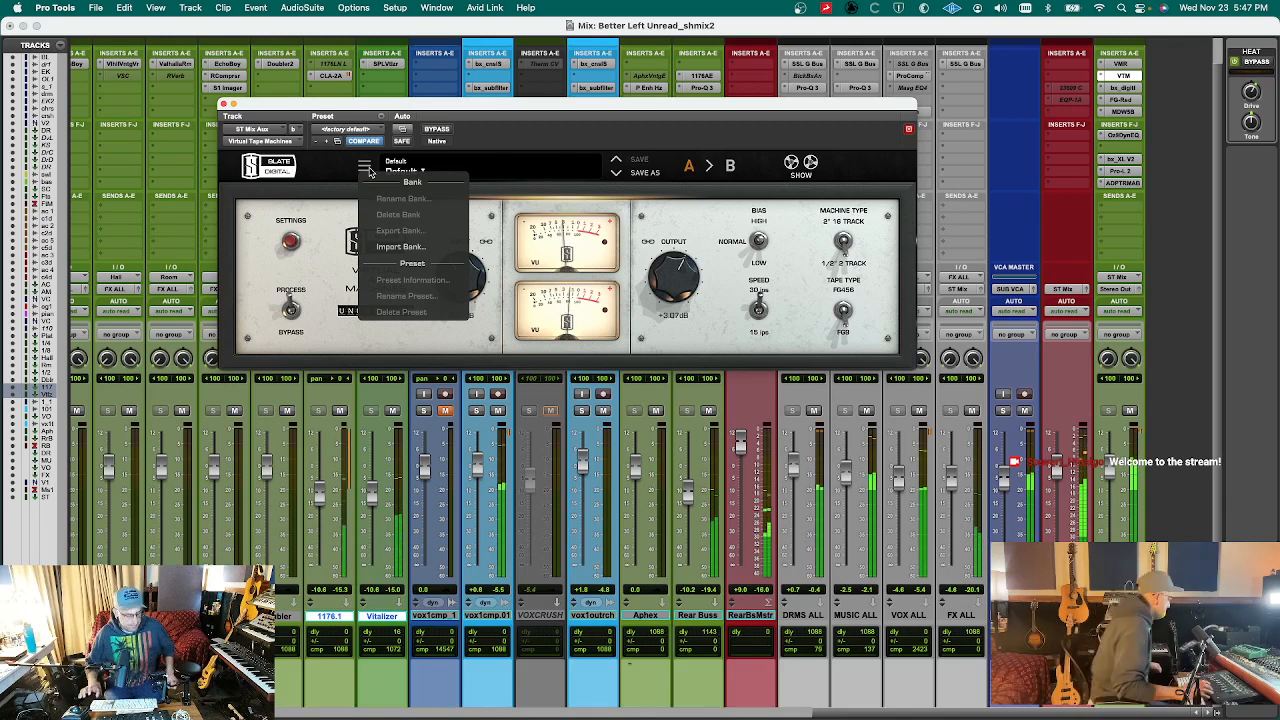
pyautogui.click(537, 222)
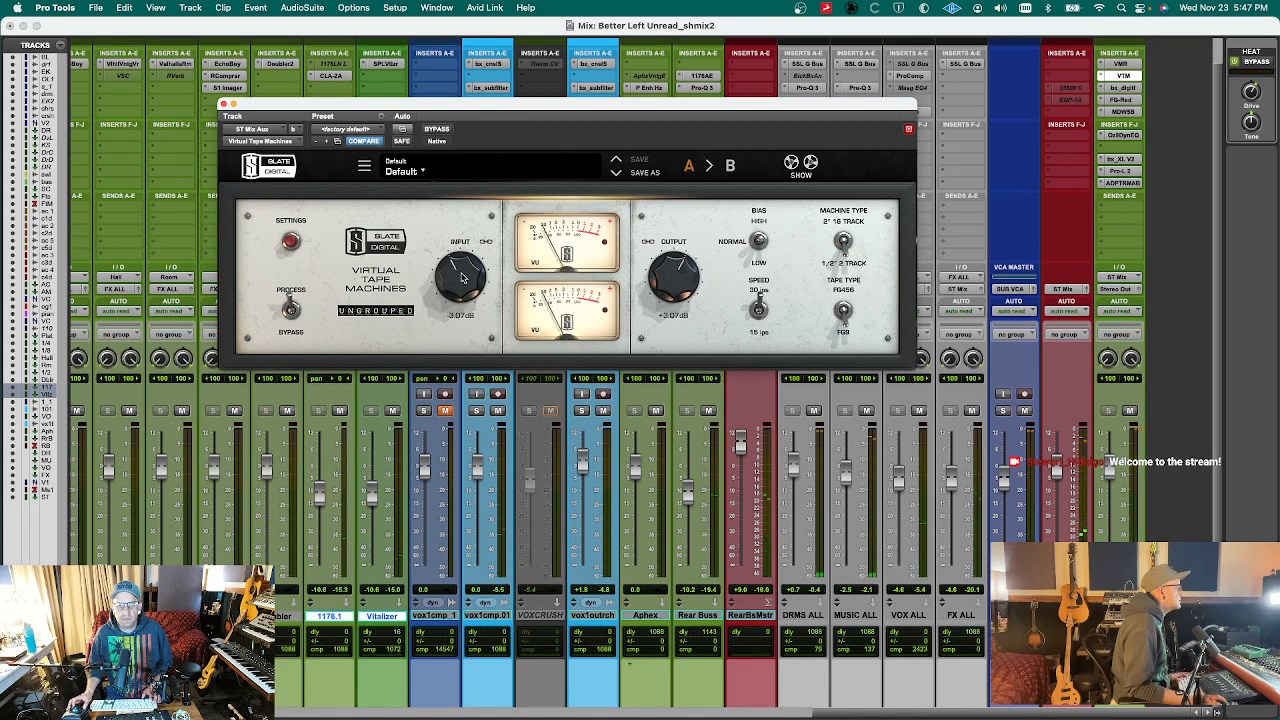
# - Set the tape machine's linked input to +1.48 dB, compare with the plug-in bypassed, and lower the input to about +0.98 dB
pyautogui.moveTo(462, 278); pyautogui.dragTo(448, 340)
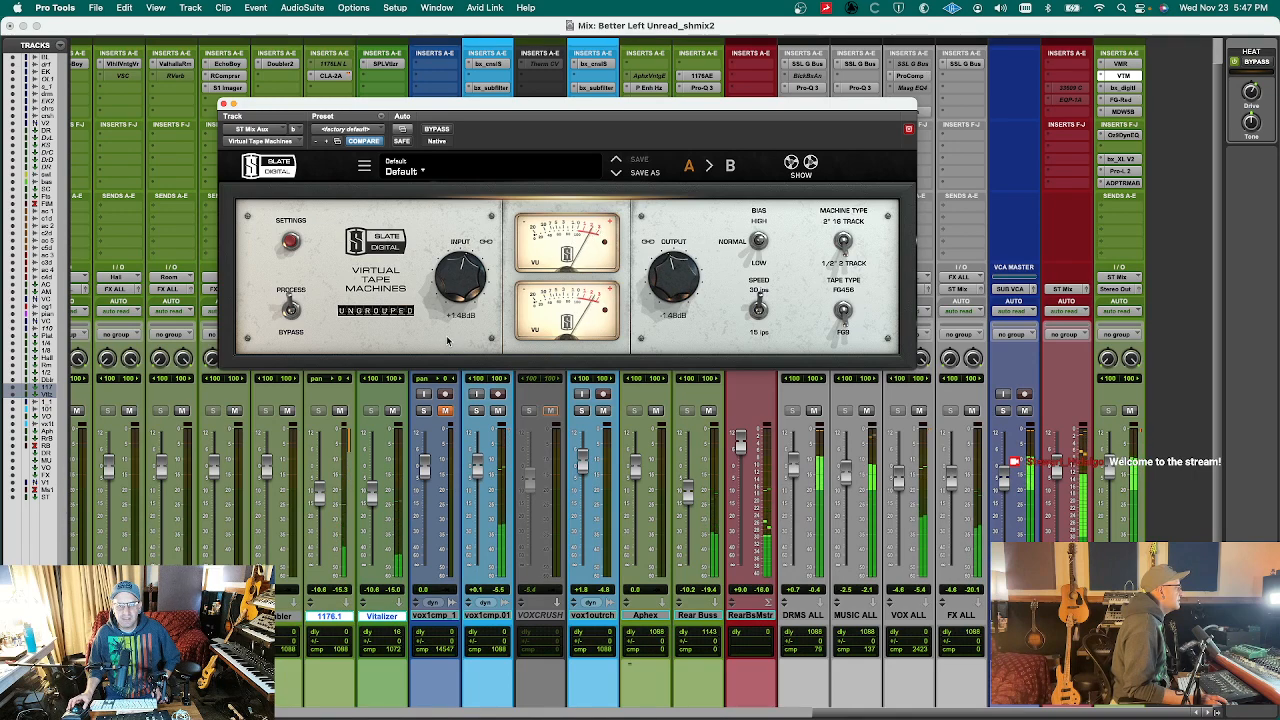
pyautogui.click(439, 129)
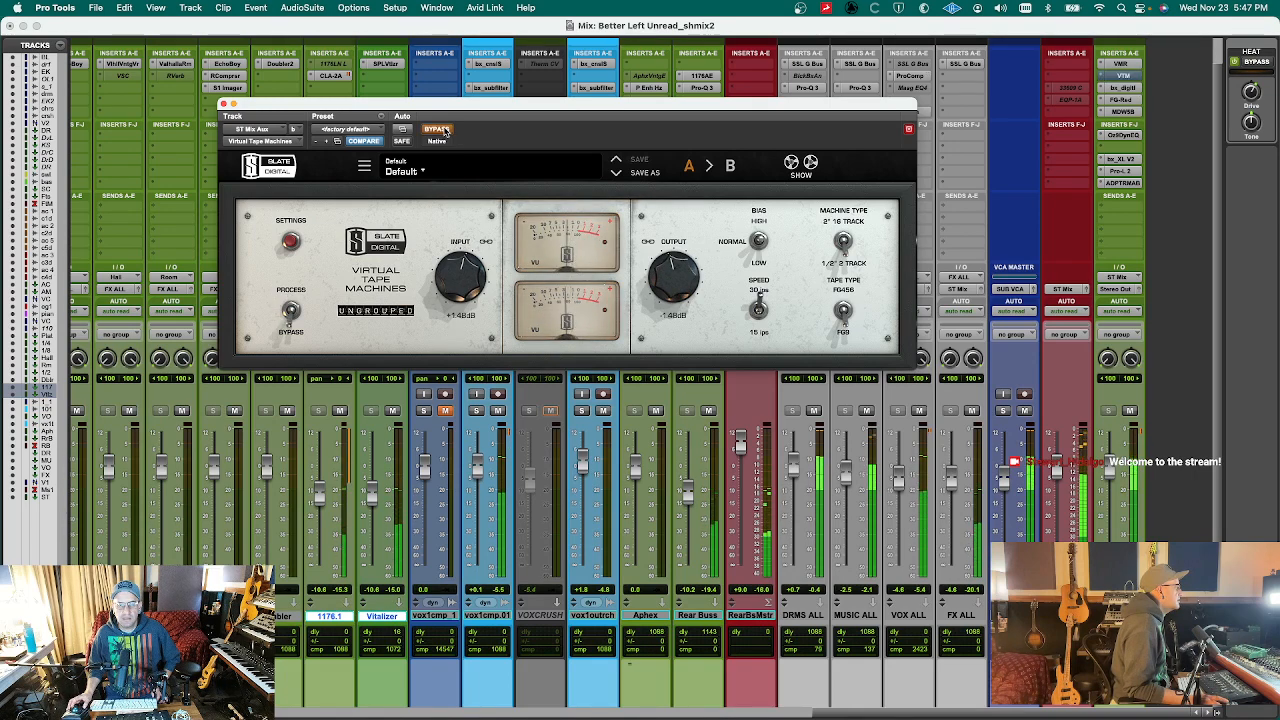
pyautogui.click(439, 129)
pyautogui.moveTo(460, 272); pyautogui.dragTo(460, 280)
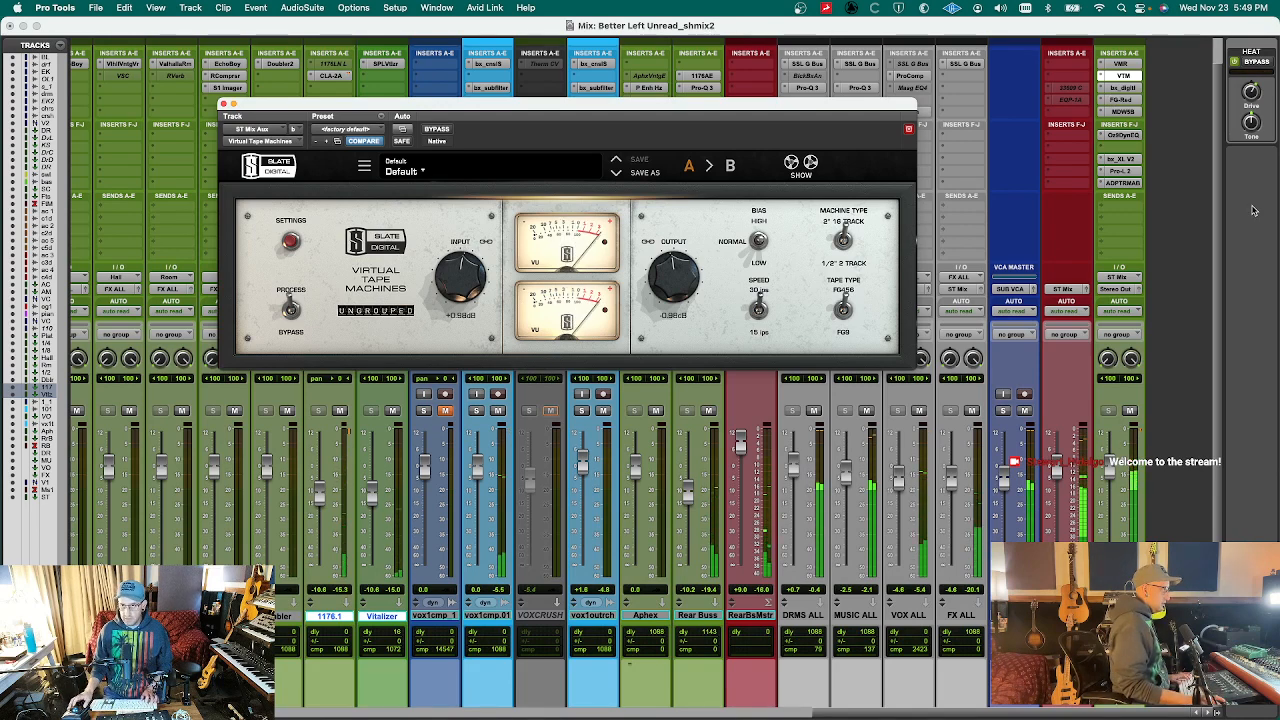
# - Swap the tape machine window for ADPTR MetricAB on ST Mix Aux and browse to the SESSIONS folder for the first reference slot
pyautogui.press('super+w')
pyautogui.click(1112, 185)
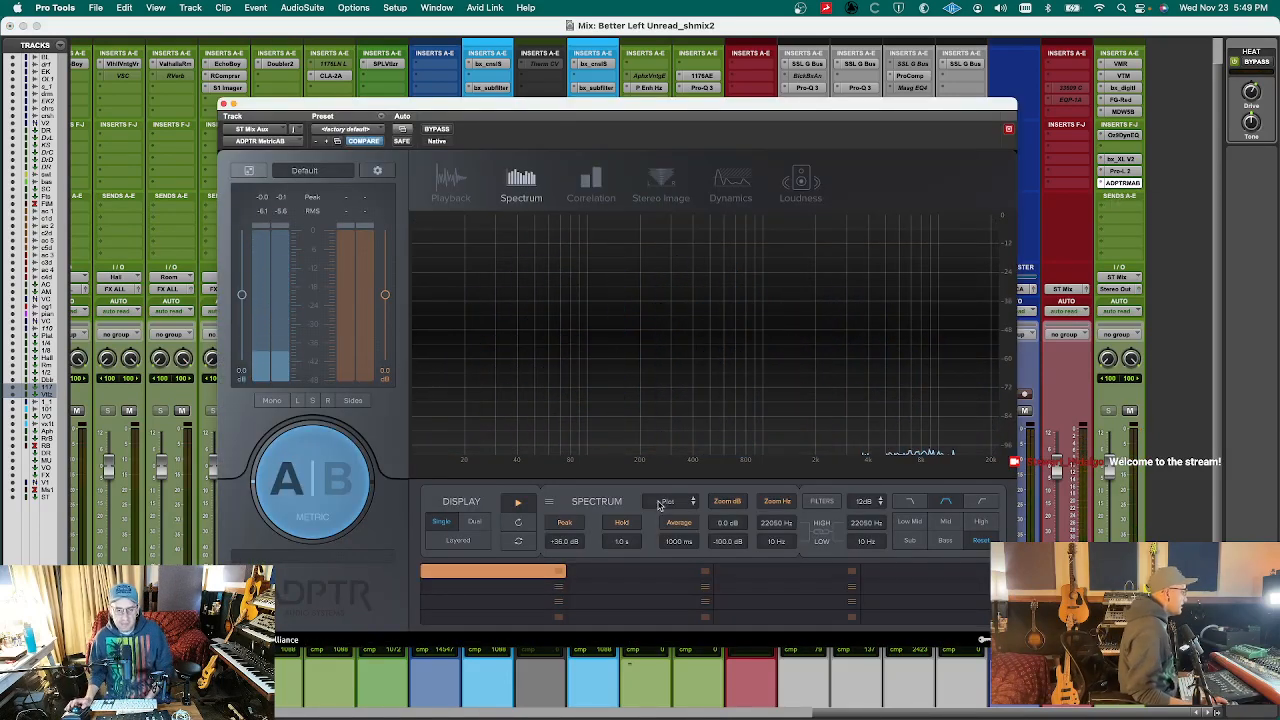
pyautogui.click(553, 573)
pyautogui.click(466, 132)
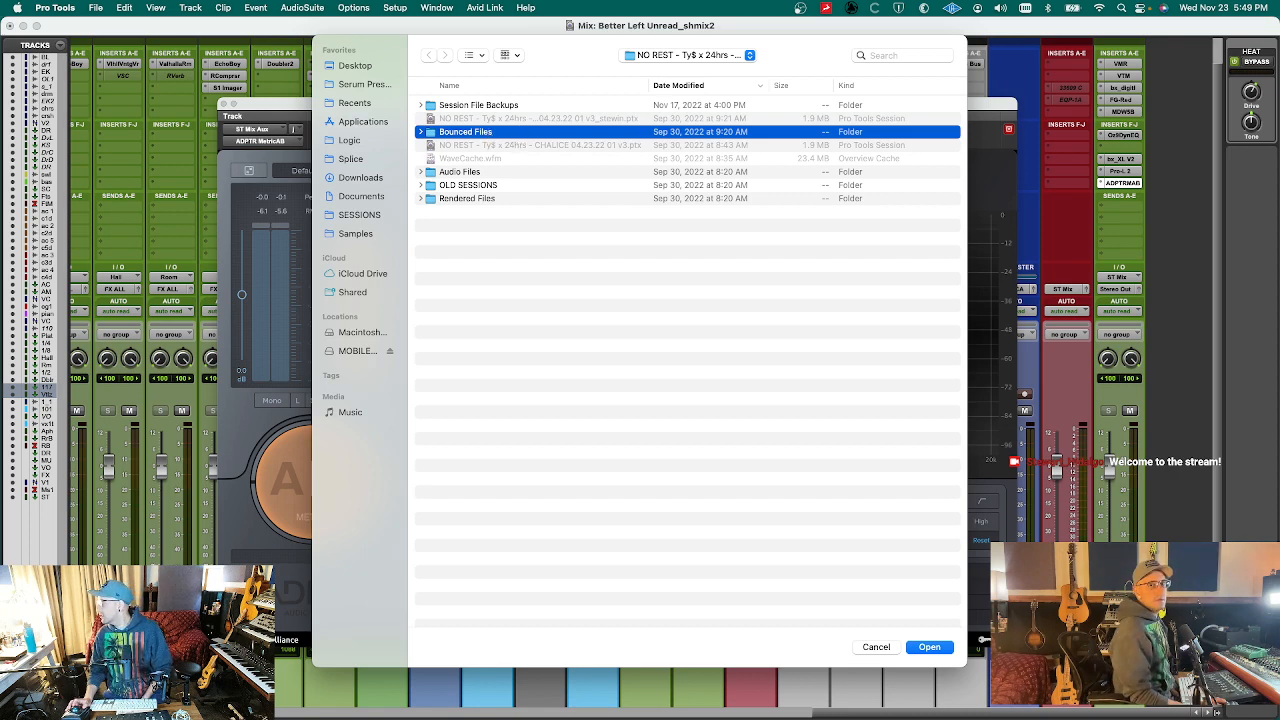
pyautogui.doubleClick(466, 132)
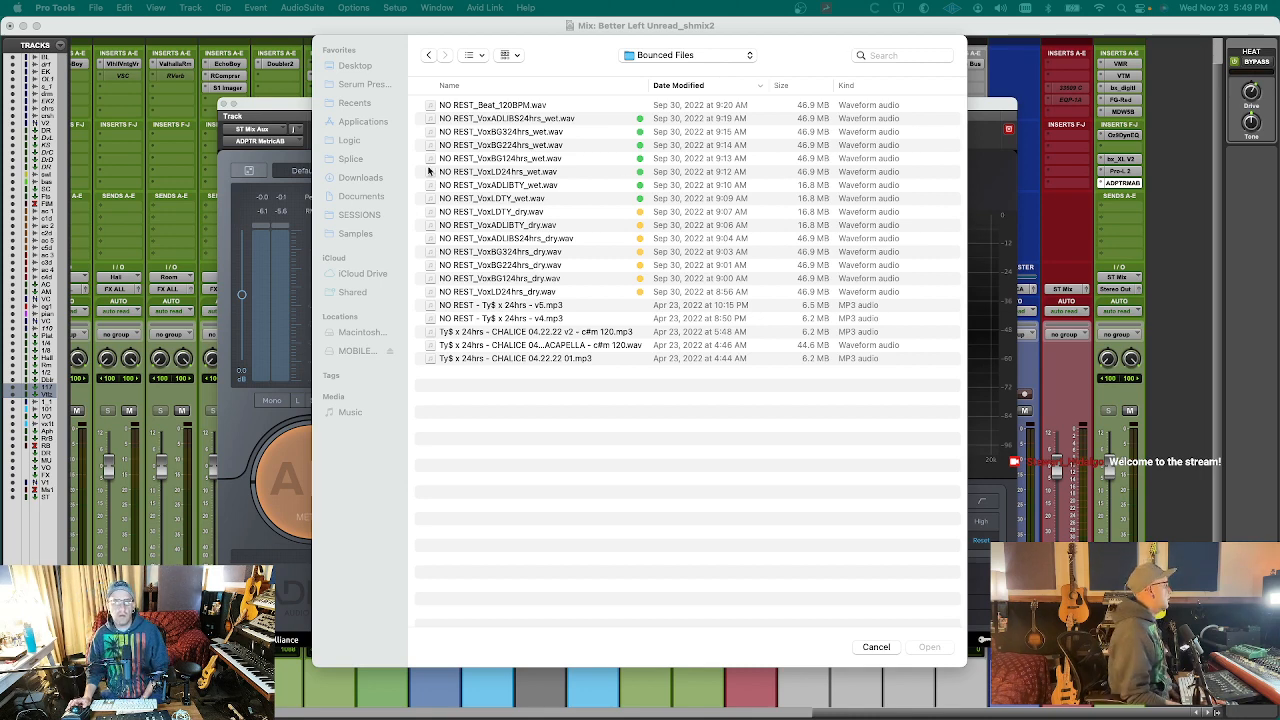
pyautogui.click(630, 57)
pyautogui.click(518, 348)
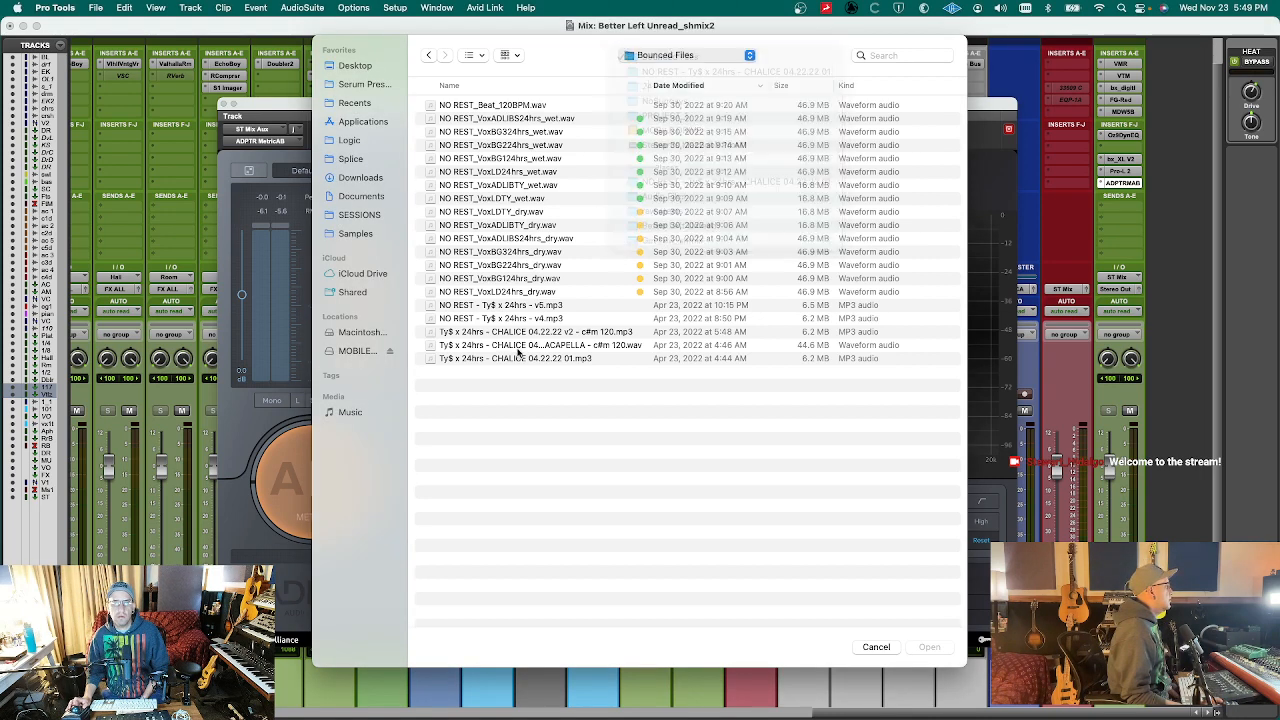
pyautogui.click(518, 346)
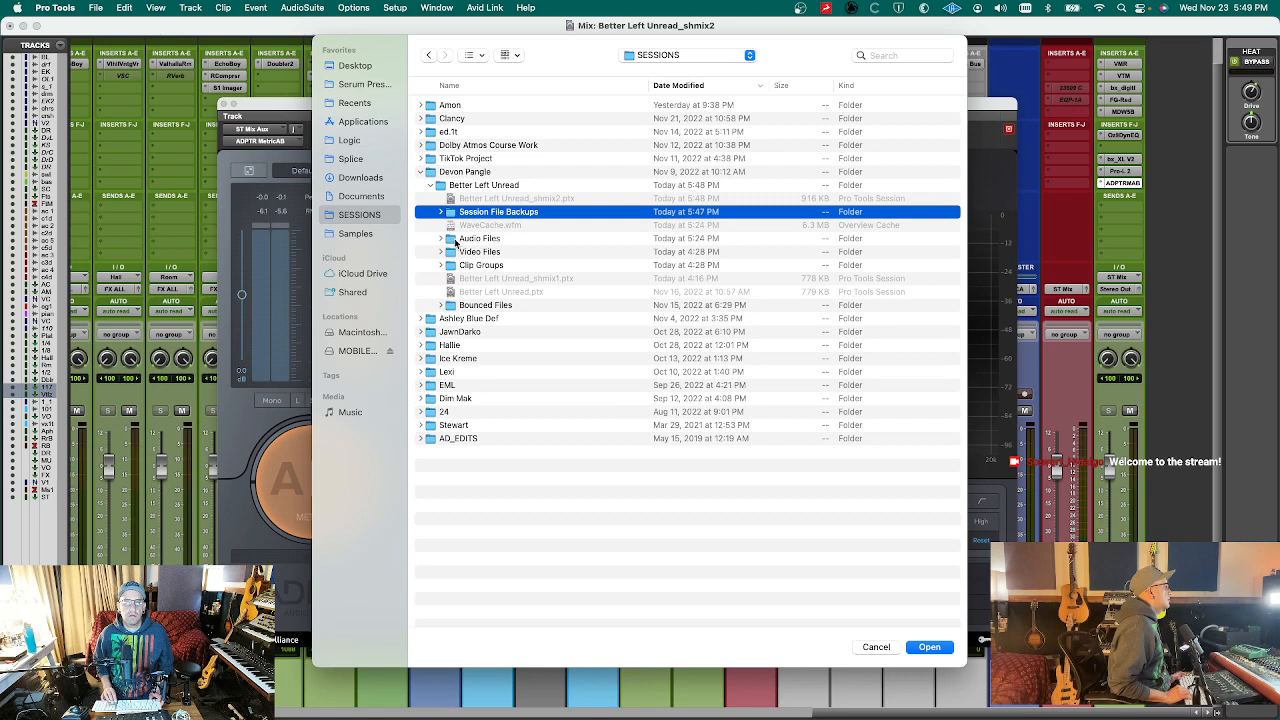
# - Load Better Left Unread_shmix1.wav from the song's Bounced Files folder as the reference and A/B it against the current mix
pyautogui.press('Down')
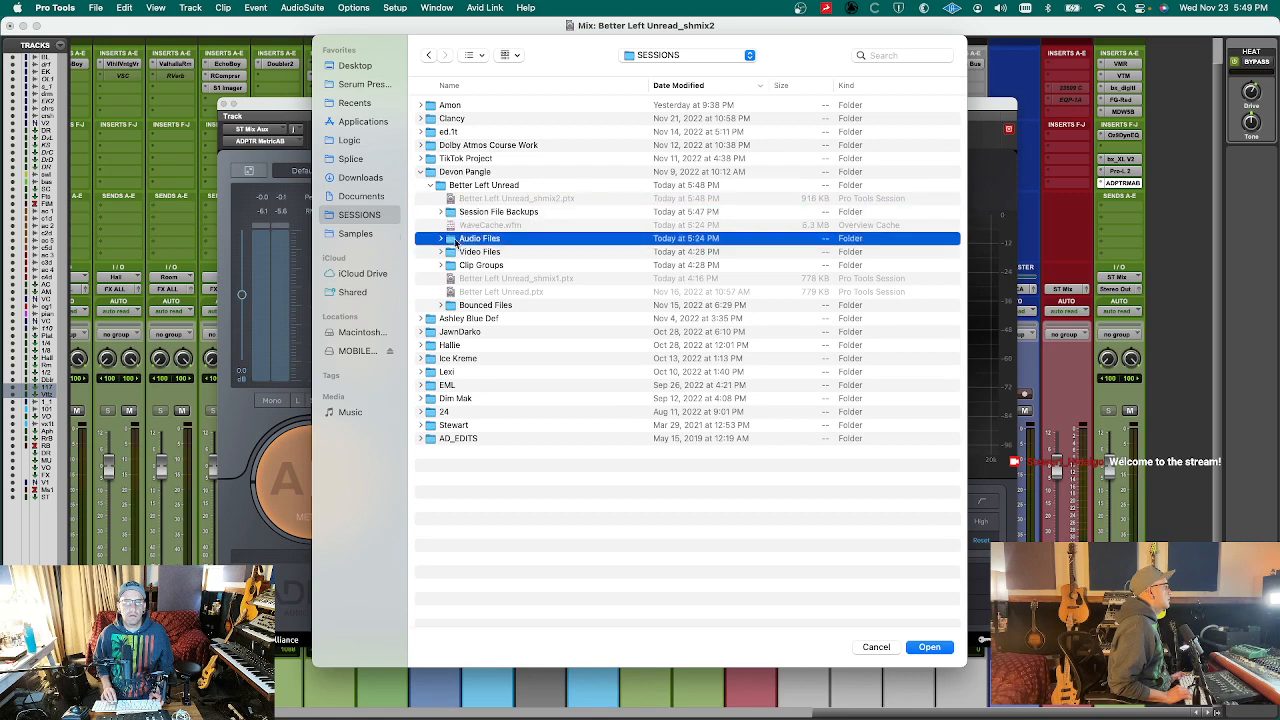
pyautogui.press('Down')
pyautogui.press('Up')
pyautogui.press('Left')
pyautogui.press('Down')
pyautogui.press('Down')
pyautogui.press('Down')
pyautogui.press('Down')
pyautogui.press('Down')
pyautogui.press('Down')
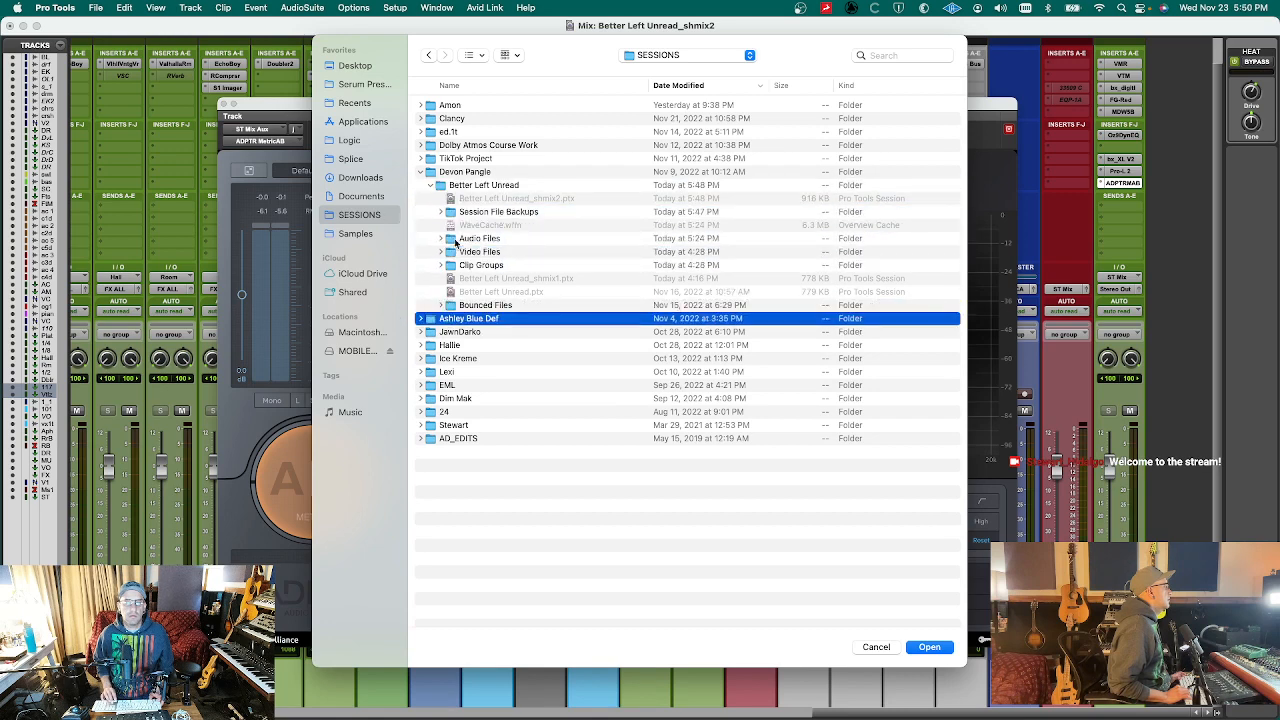
pyautogui.press('Up')
pyautogui.press('Right')
pyautogui.press('Down')
pyautogui.press('Down')
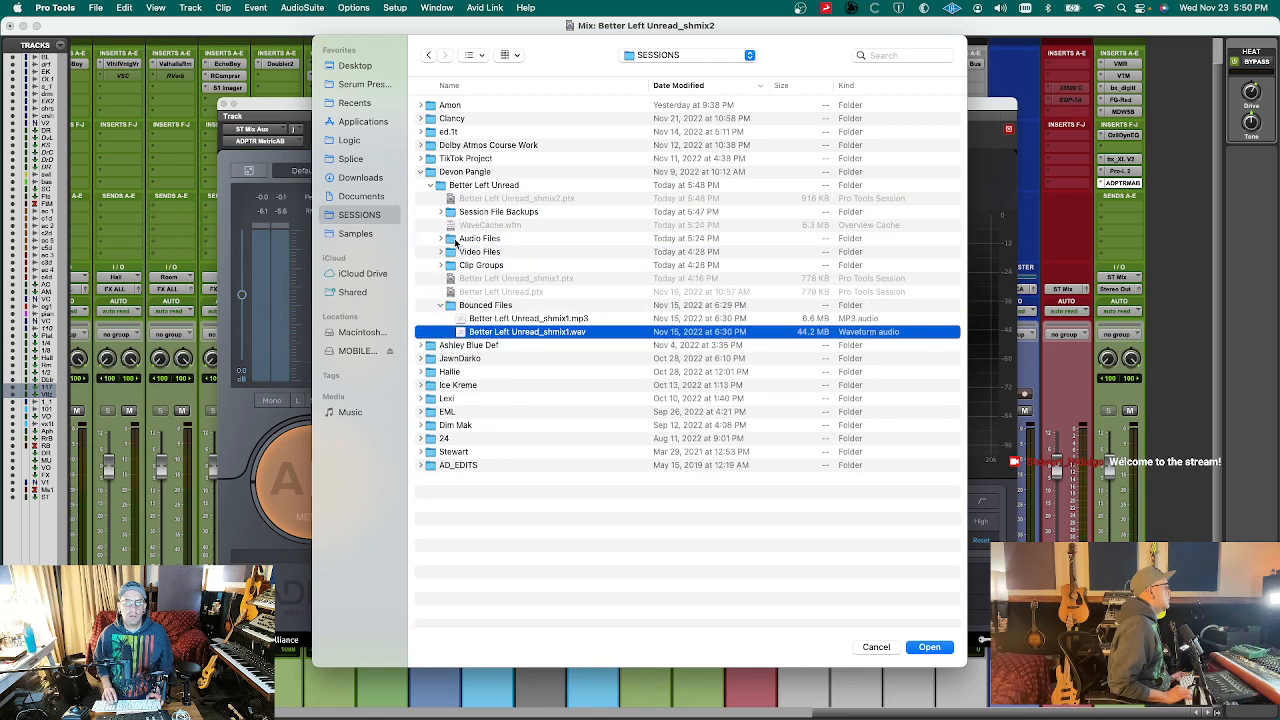
pyautogui.press('Return')
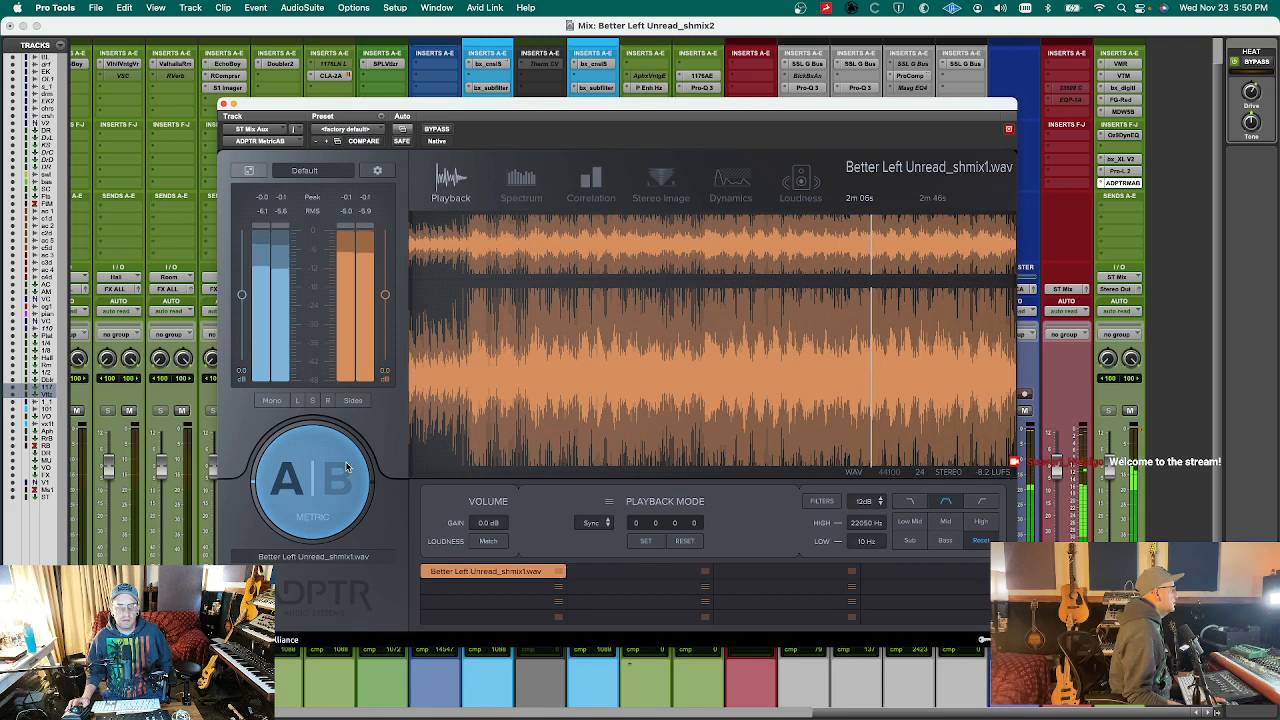
pyautogui.click(347, 467)
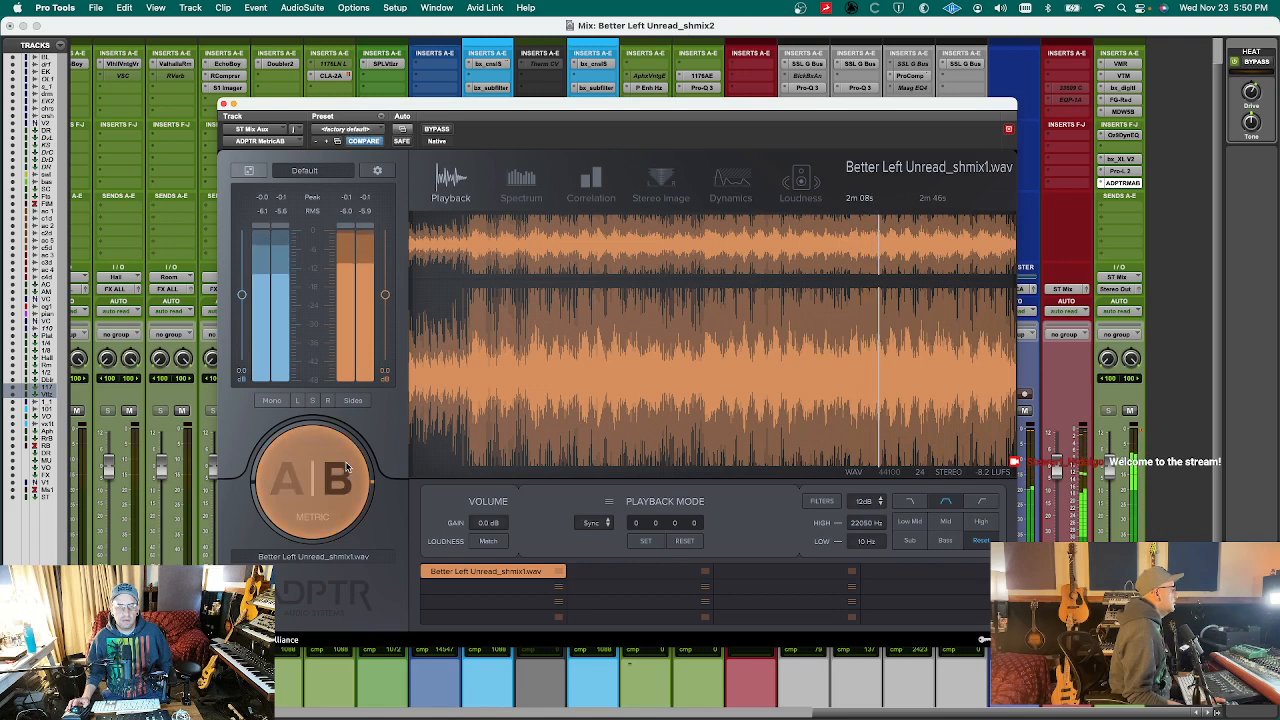
pyautogui.click(347, 467)
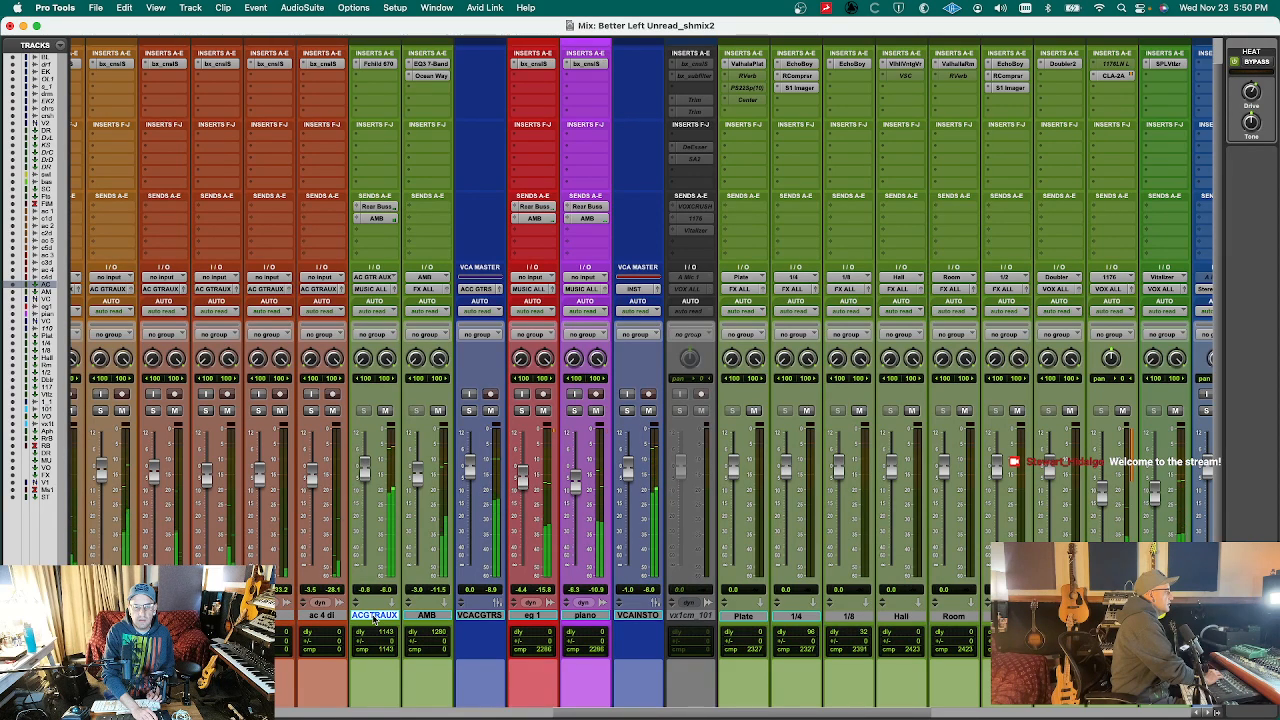
# - Set the Trim output on DRMS ALL to -1.0 dB
pyautogui.hscroll(10, 581, 455)
pyautogui.click(806, 111)
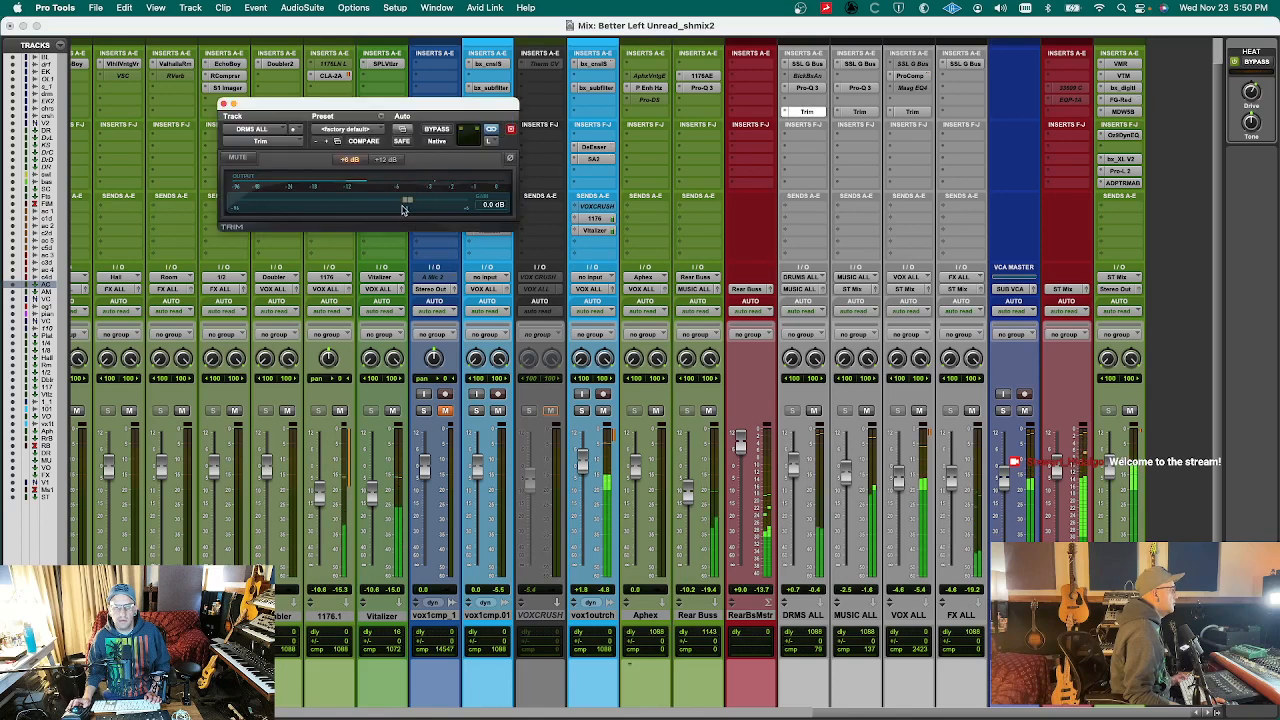
pyautogui.moveTo(407, 204); pyautogui.dragTo(401, 204)
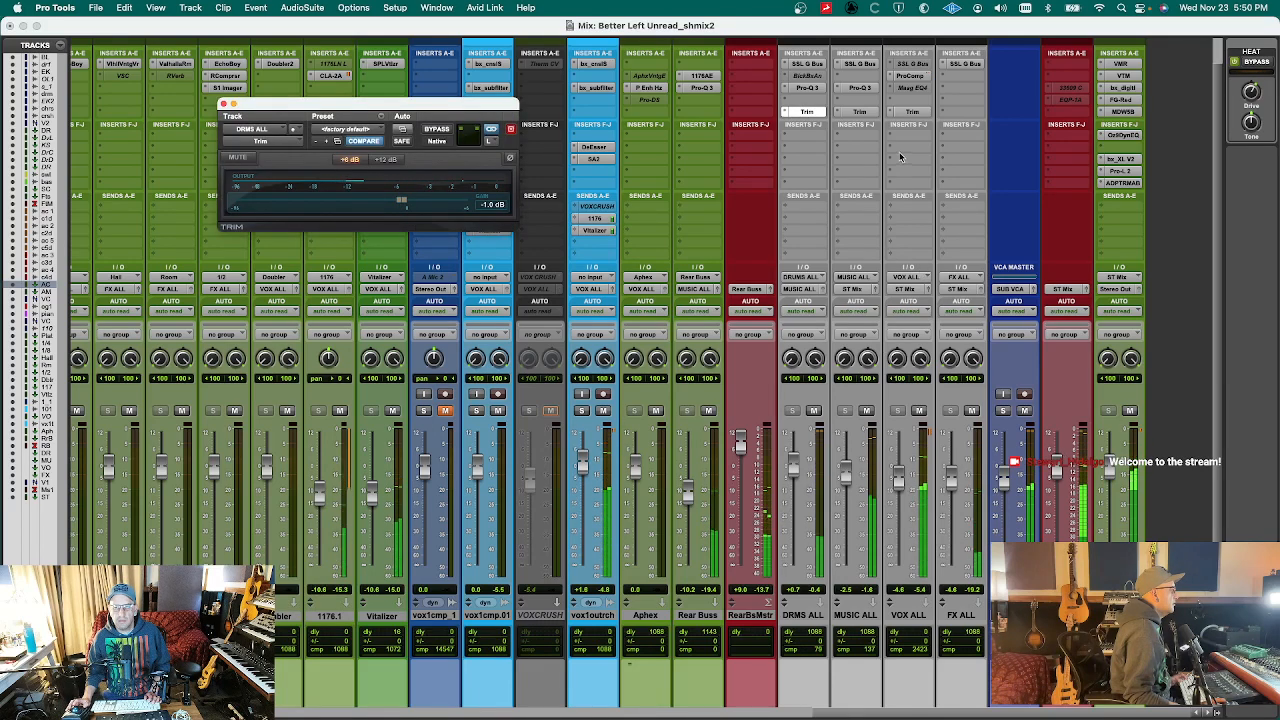
# - Set the Trim output on VOX ALL to -2.8 dB and close the plug-in
pyautogui.click(914, 113)
pyautogui.click(914, 113)
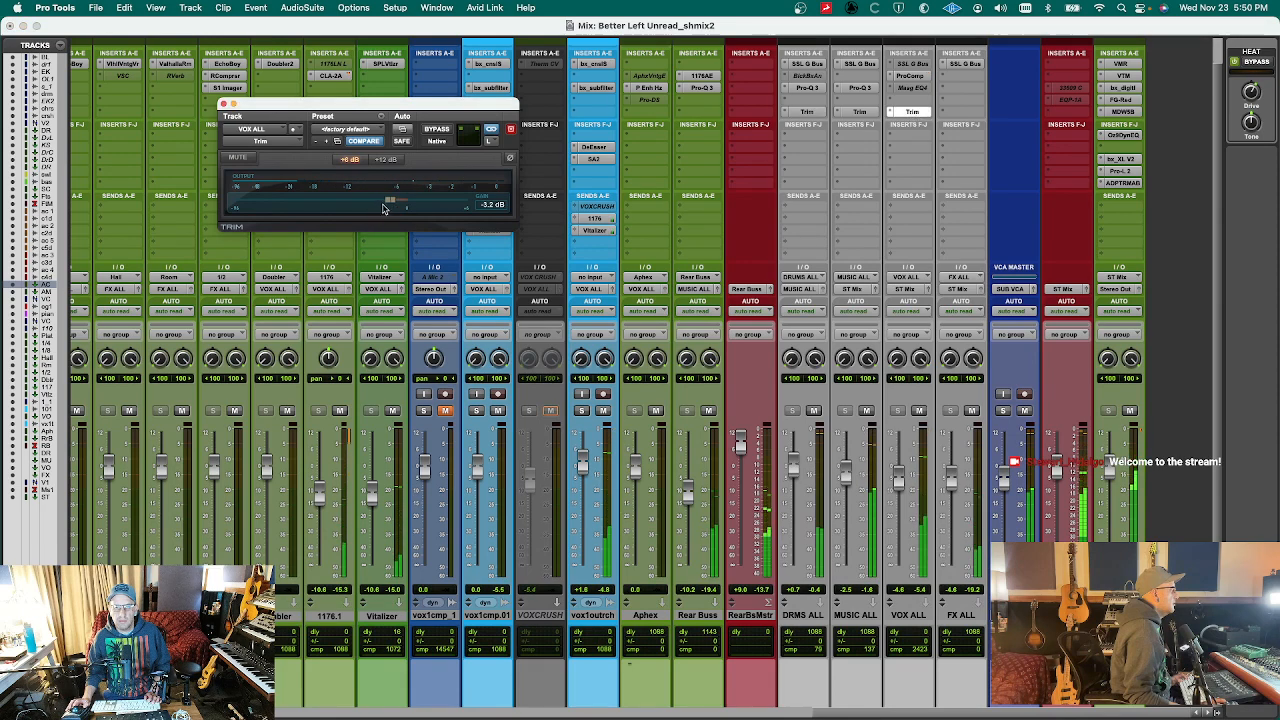
pyautogui.moveTo(388, 203); pyautogui.dragTo(389, 204)
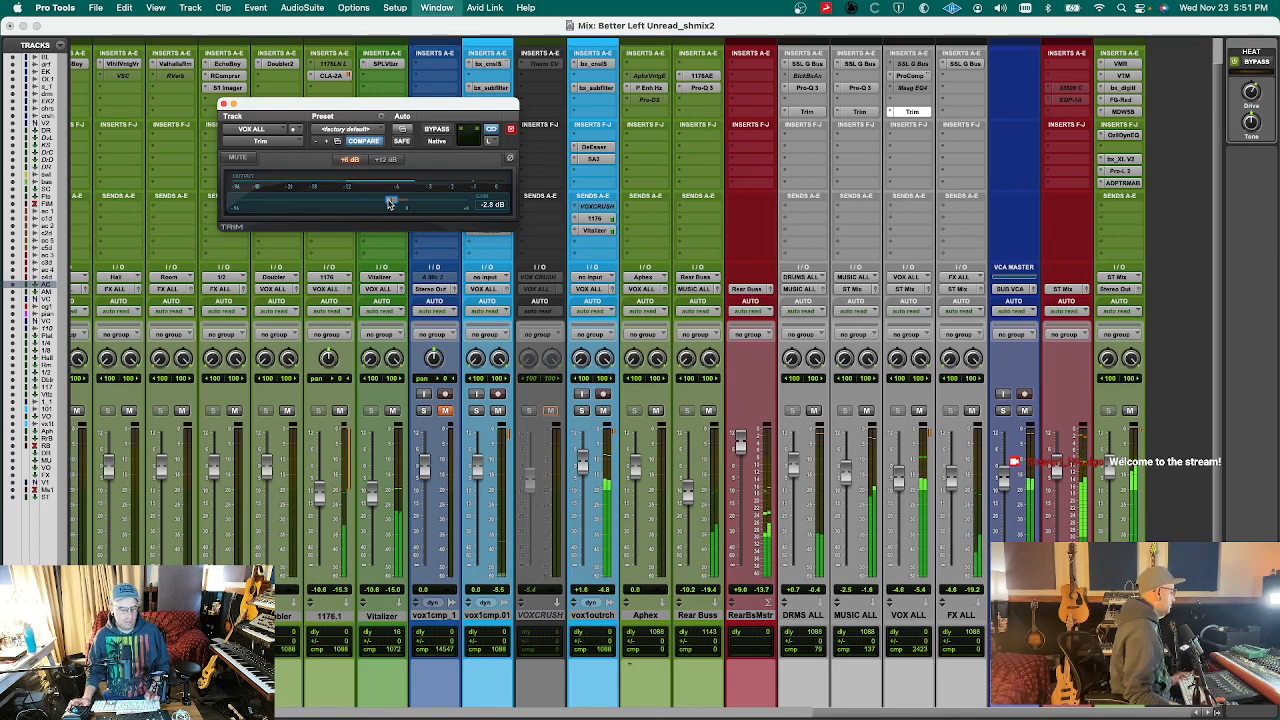
pyautogui.press('super+w')
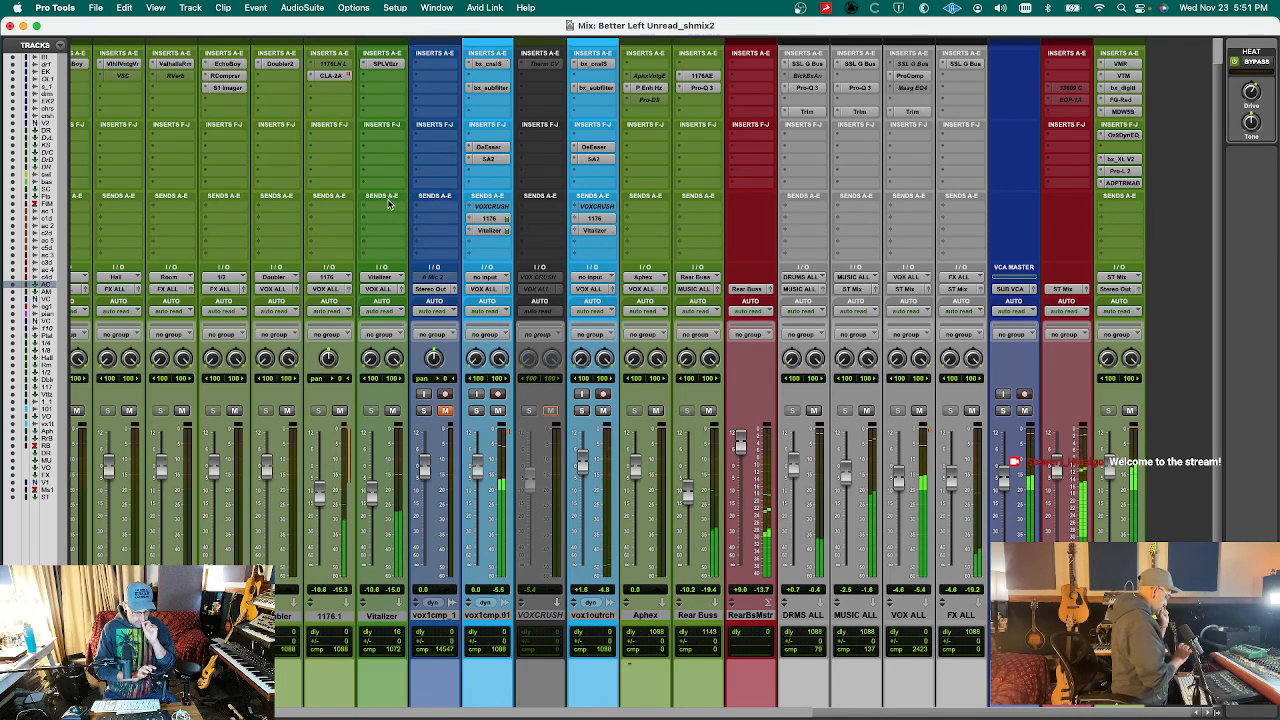
# - Set the Trim output on DRMS ALL to -2.1 dB and close the plug-in
pyautogui.press('ctrl+alt+super+w')
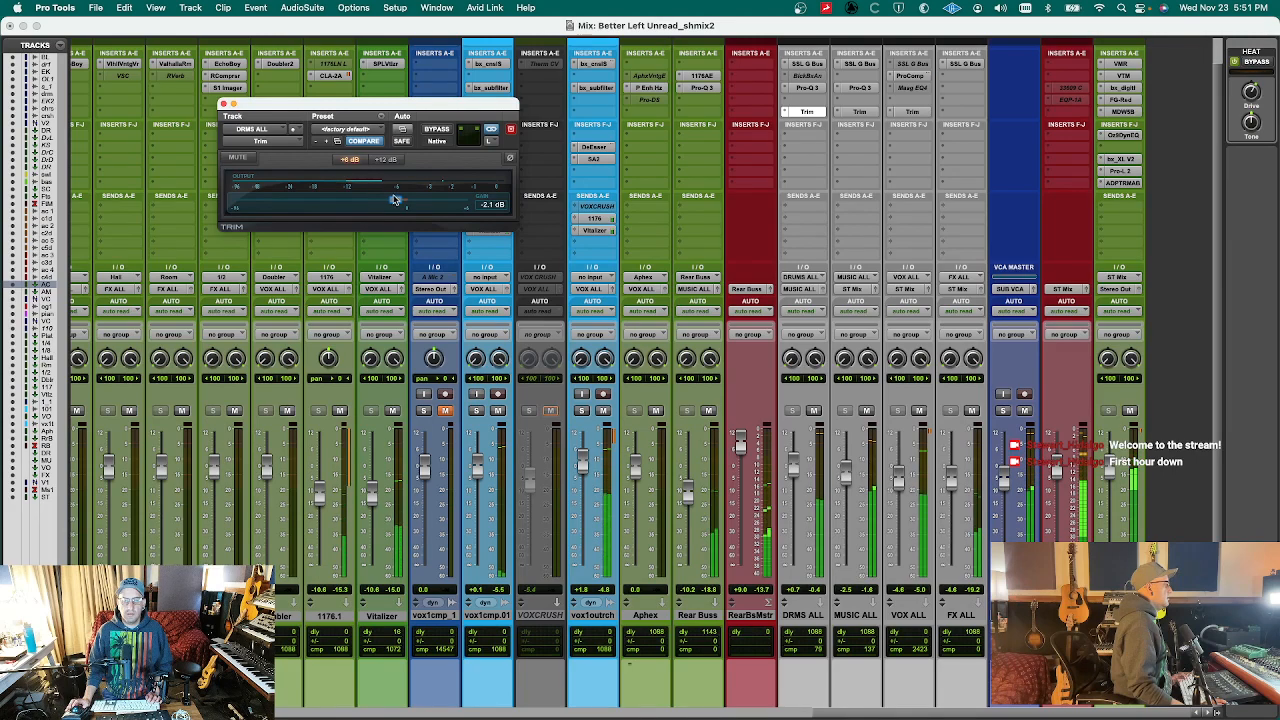
pyautogui.press('super+w')
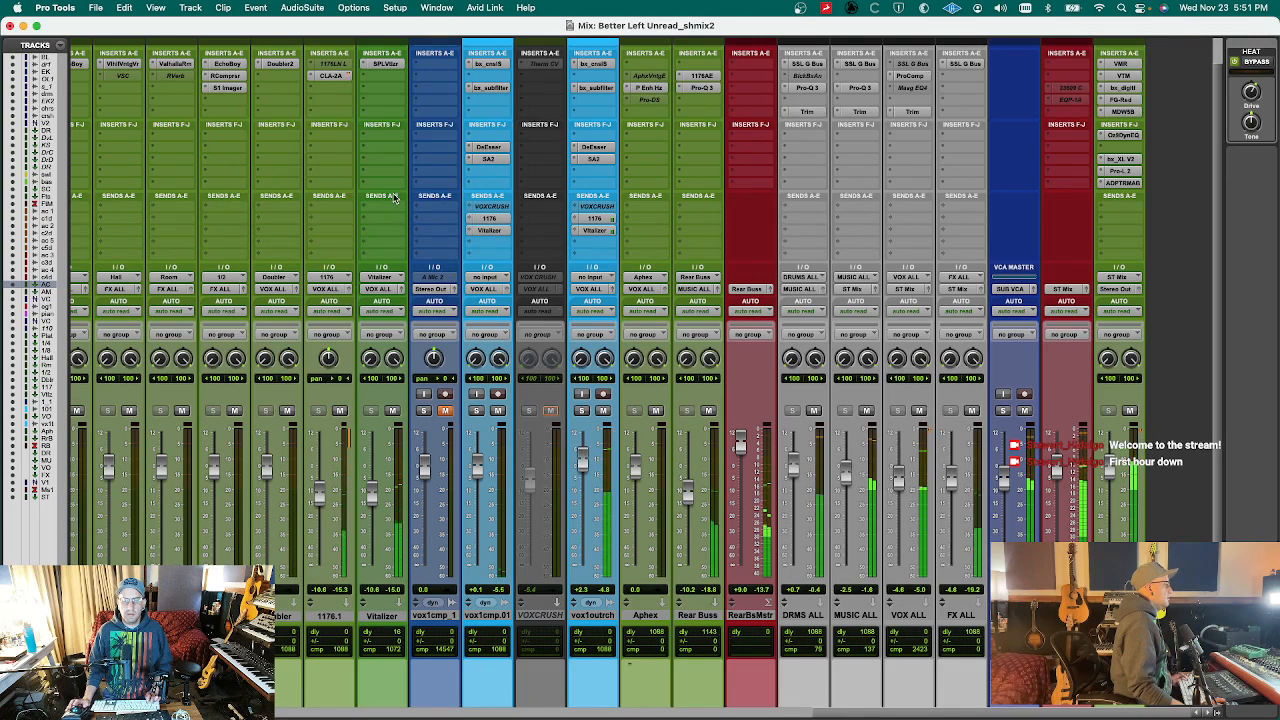
# - Raise the bright green track that sends to Fatso while it is soloed, unsolo it, and slightly lower the ACGTRAUX fader
pyautogui.moveTo(885, 713); pyautogui.dragTo(445, 714)
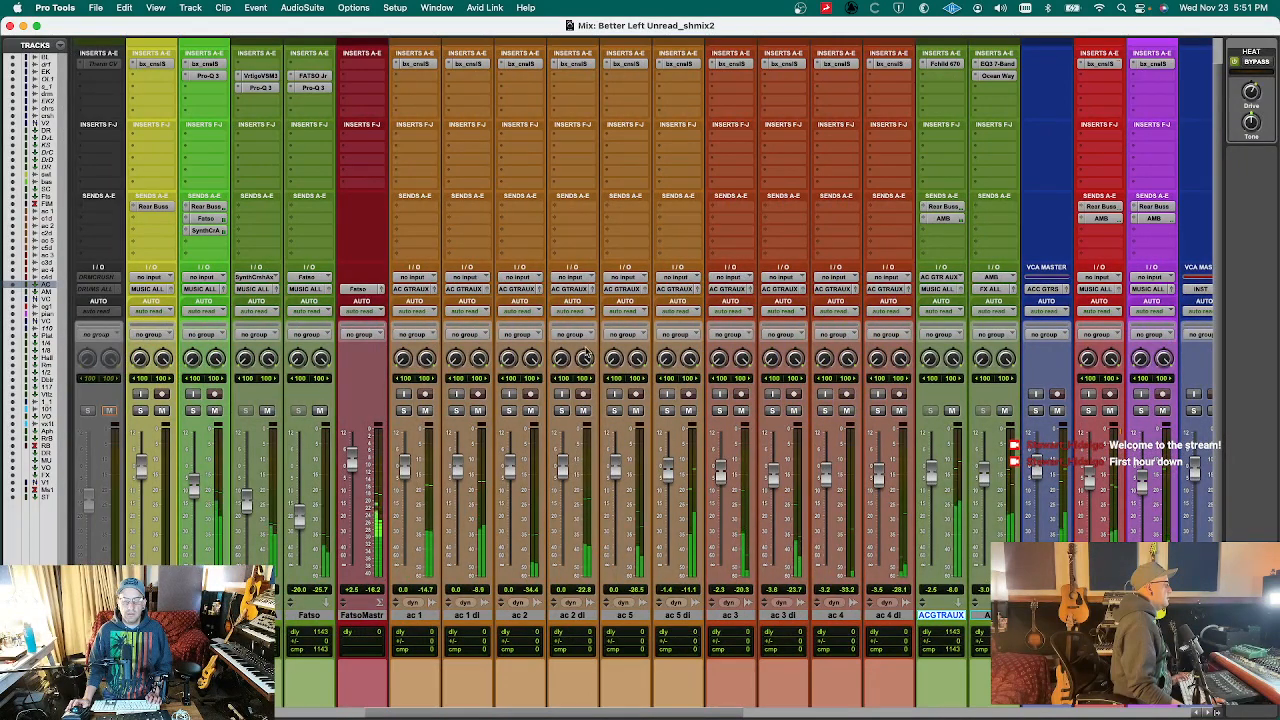
pyautogui.click(189, 411)
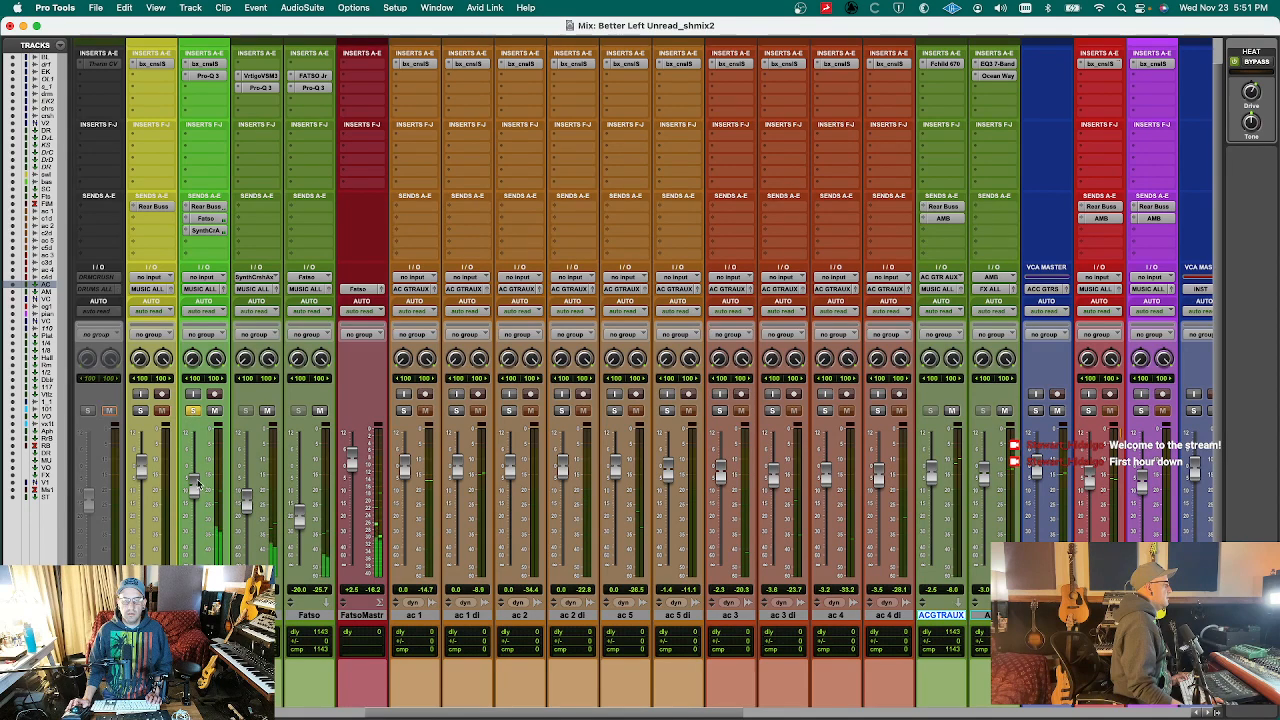
pyautogui.moveTo(197, 483); pyautogui.dragTo(198, 474)
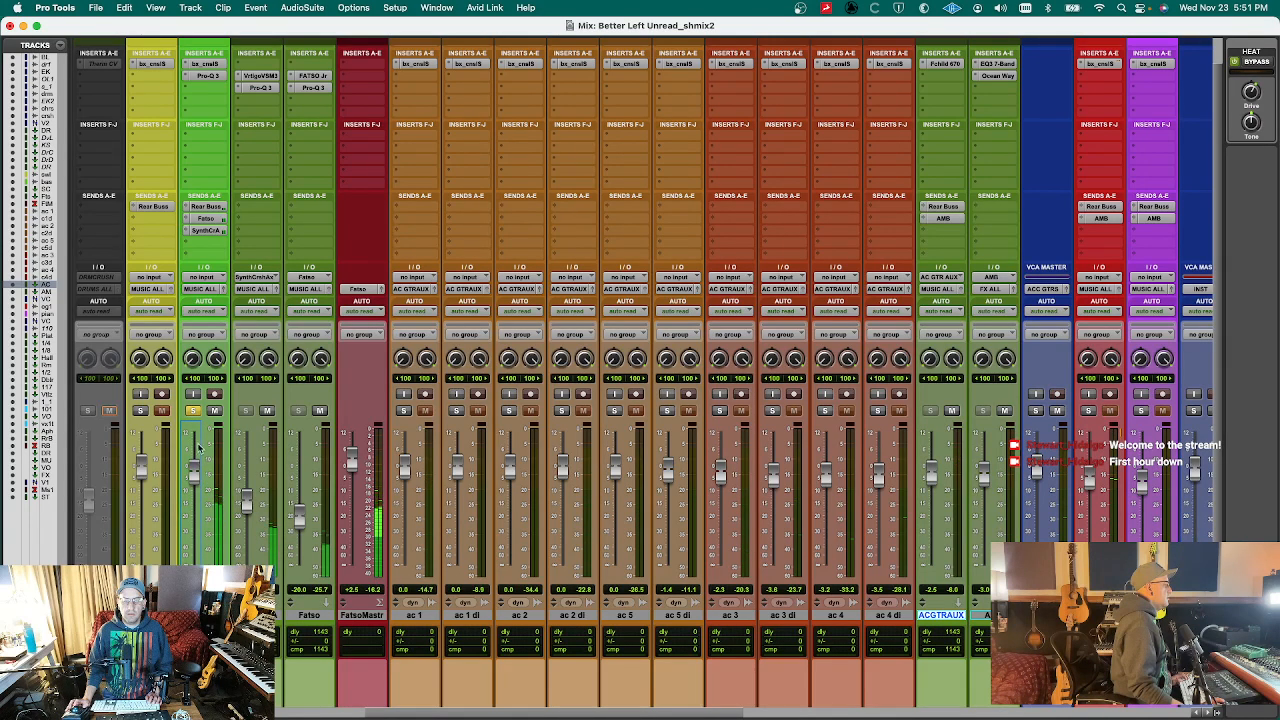
pyautogui.click(192, 411)
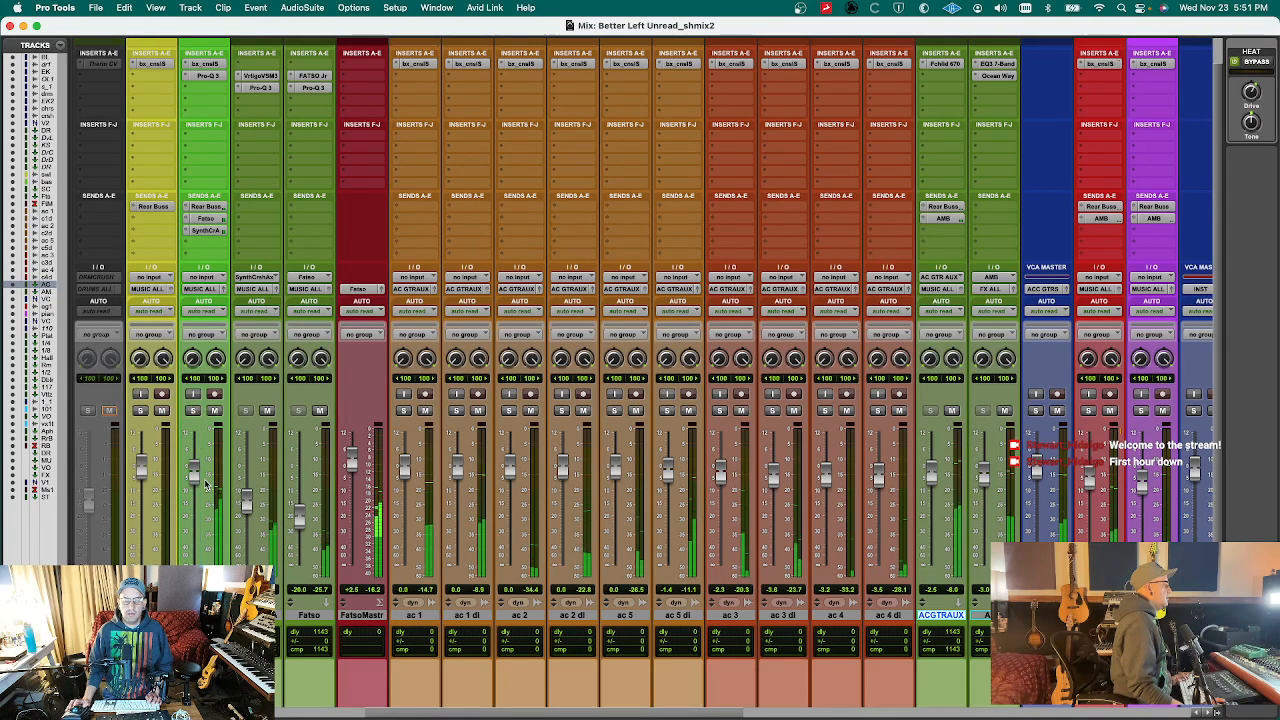
pyautogui.moveTo(932, 474); pyautogui.dragTo(933, 480)
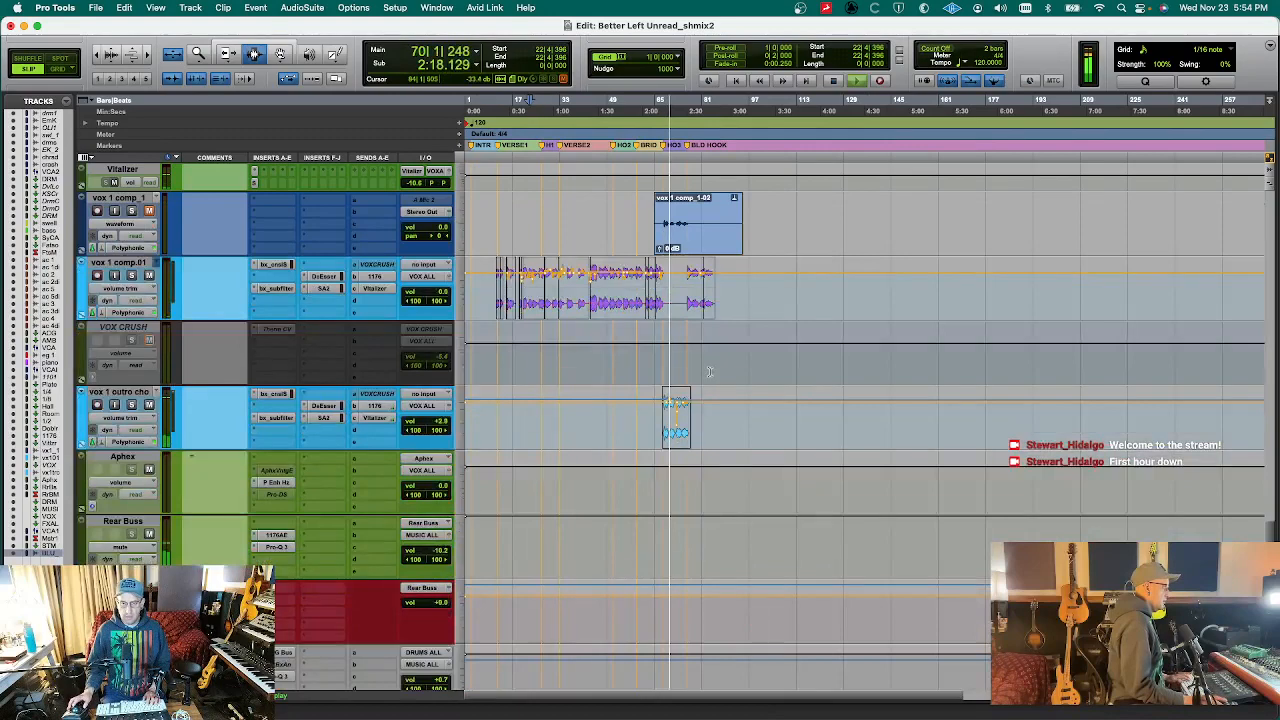
# - Show the vox 1 outro cho track as a waveform and trim the clip's silent start to just before the first HOOK3 phrase
pyautogui.click(672, 418)
pyautogui.press('t')
pyautogui.press('t')
pyautogui.press('t')
pyautogui.press('t')
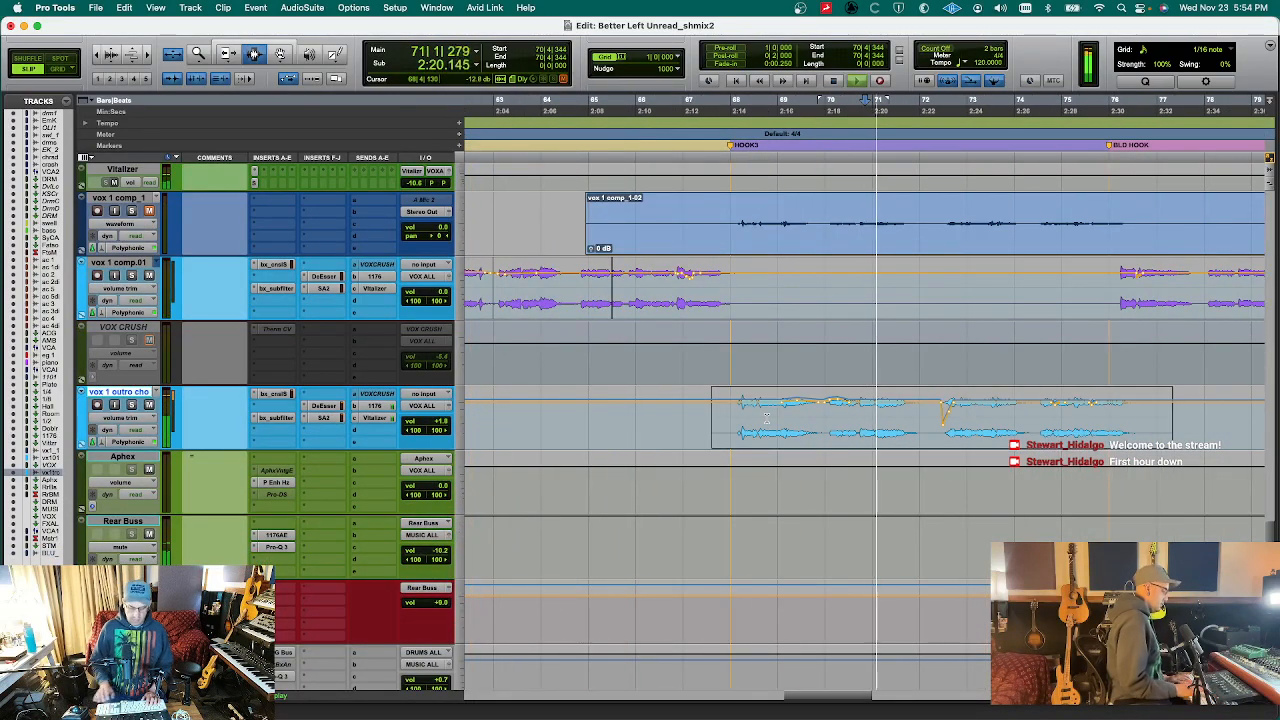
pyautogui.doubleClick(766, 418)
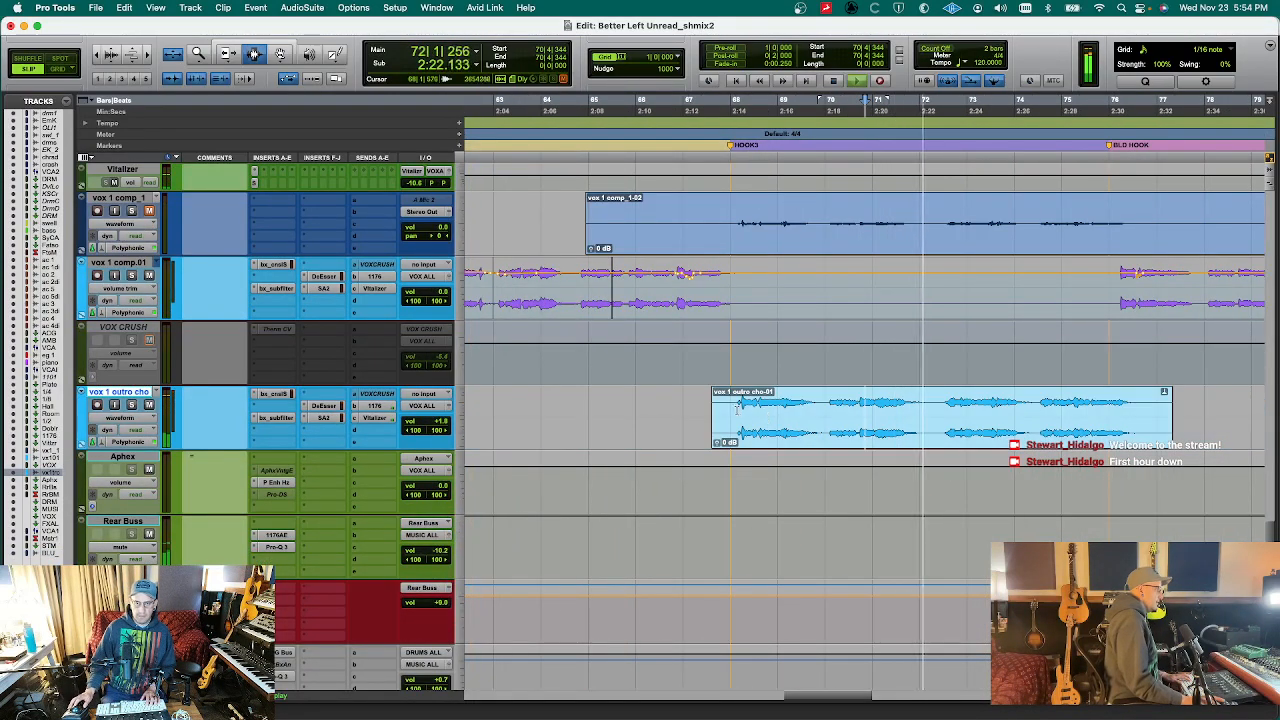
pyautogui.click(736, 412)
pyautogui.press('a')
pyautogui.press('e')
pyautogui.click(706, 407)
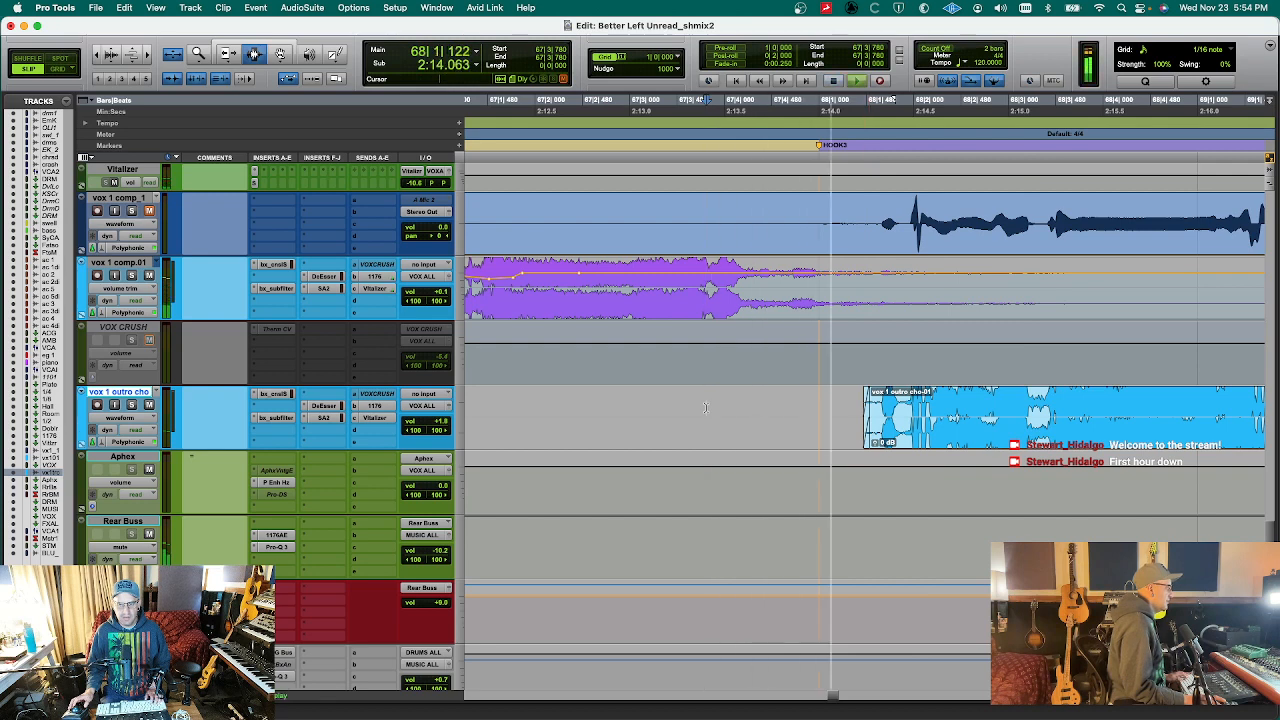
# - Solo vox 1 comp.01, show it as a waveform, and select and audition the vocal tail running into HOOK3
pyautogui.click(679, 283)
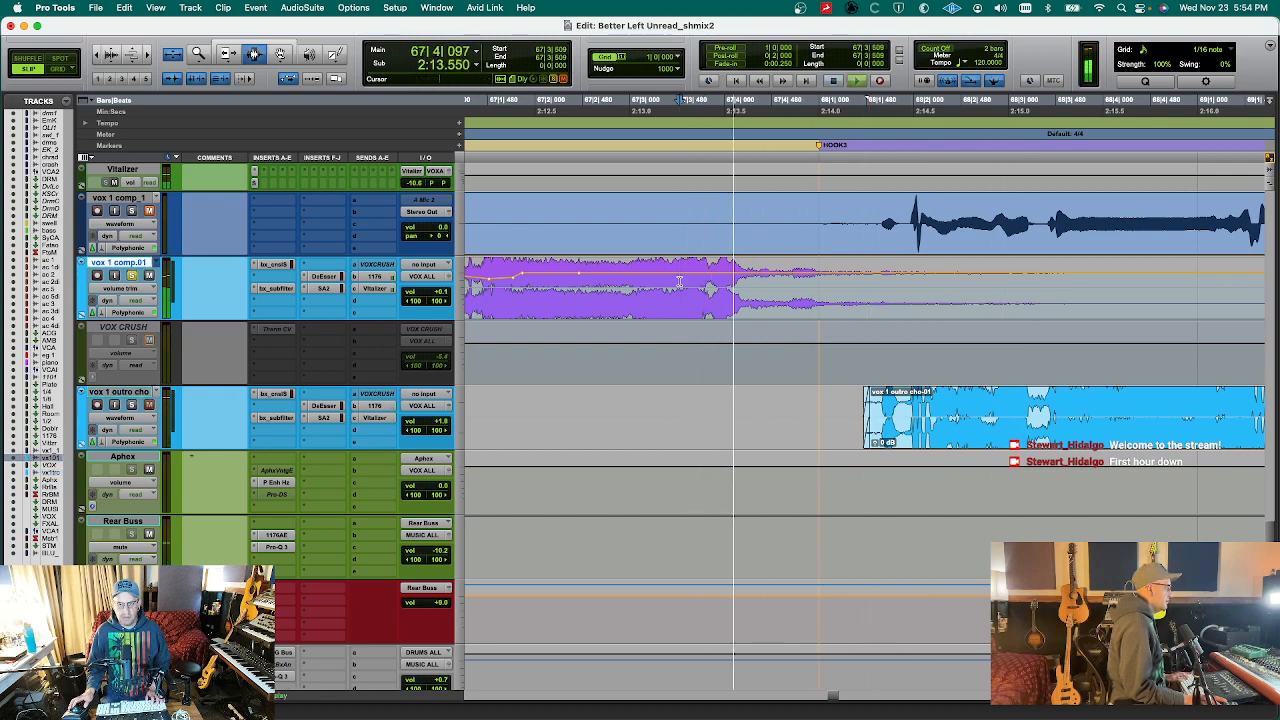
pyautogui.press('space')
pyautogui.doubleClick(679, 283)
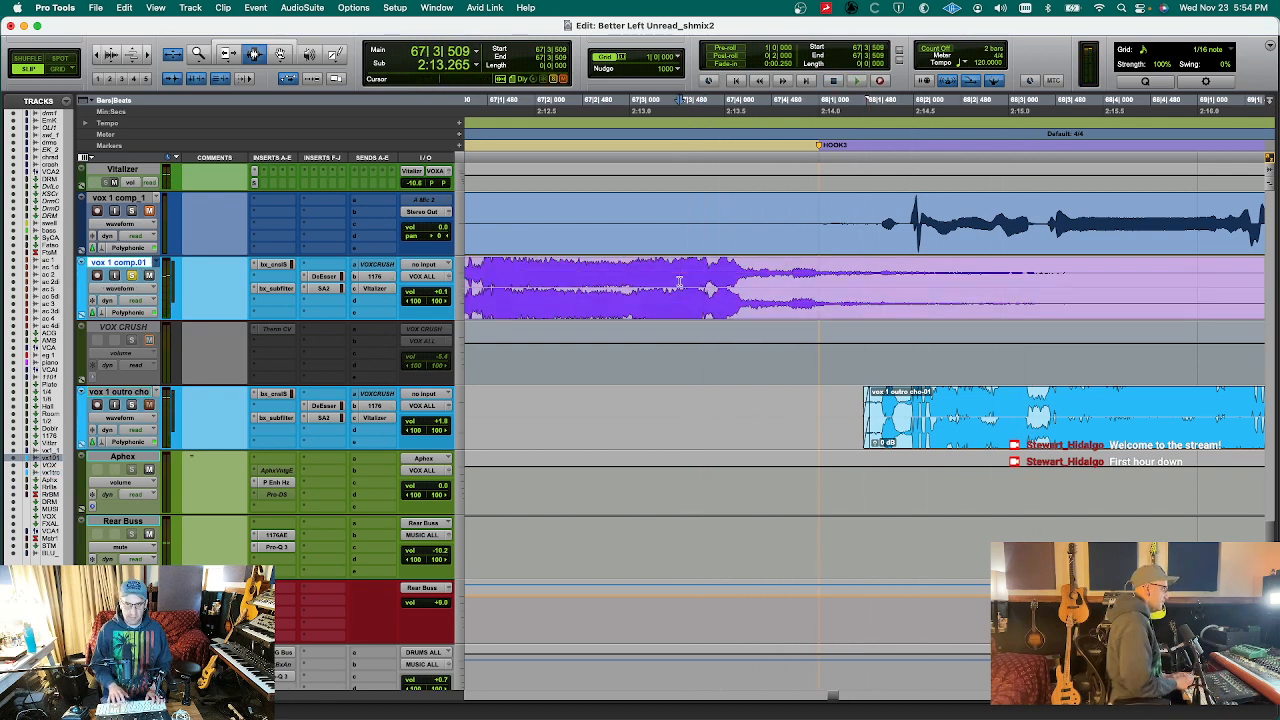
pyautogui.moveTo(829, 288); pyautogui.dragTo(974, 325)
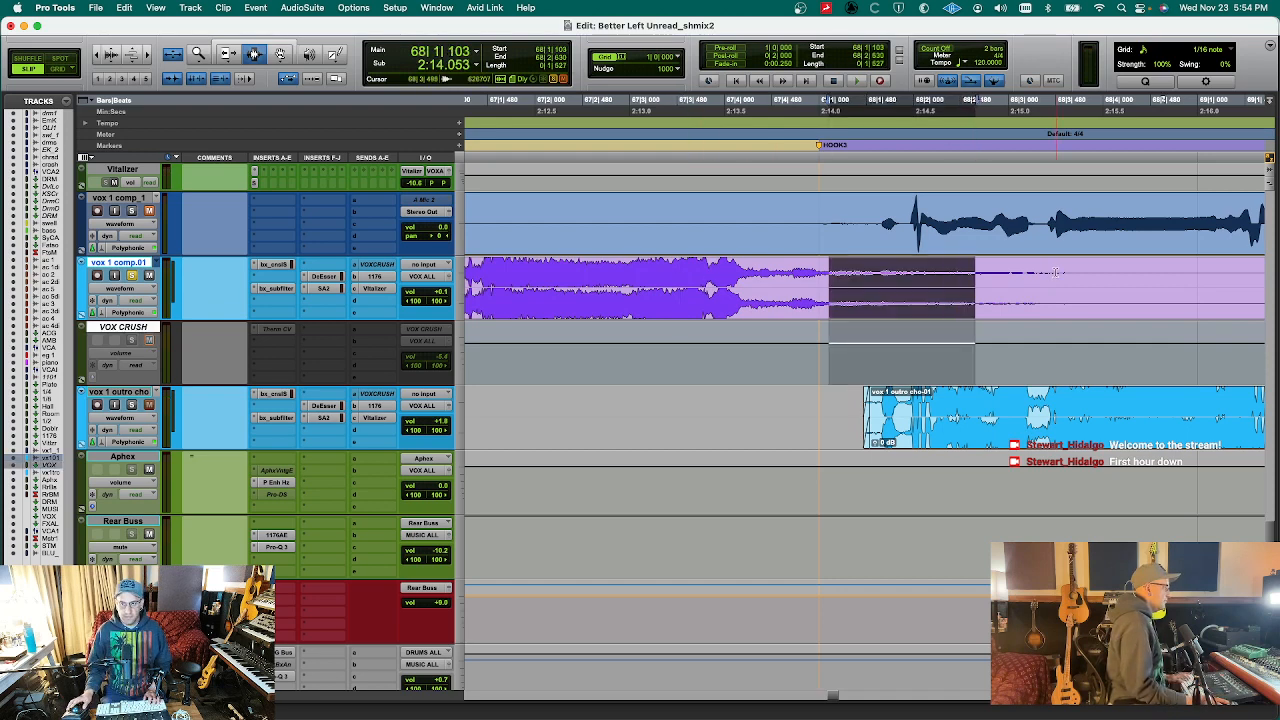
pyautogui.moveTo(1056, 273); pyautogui.dragTo(757, 275)
pyautogui.press('space')
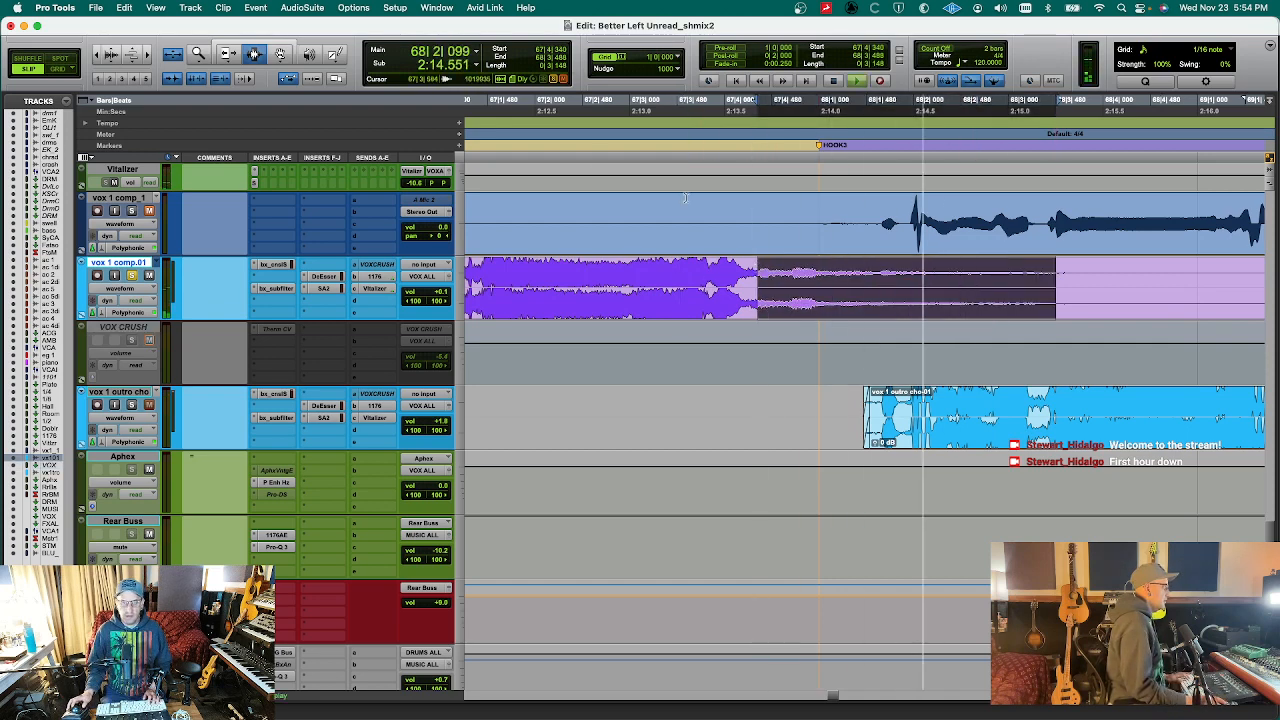
# - Render RX 10 Mouth De-click with sensitivity 5.0 onto the selected vocal tail and play the result
pyautogui.click(262, 7)
pyautogui.click(312, 6)
pyautogui.click(313, 6)
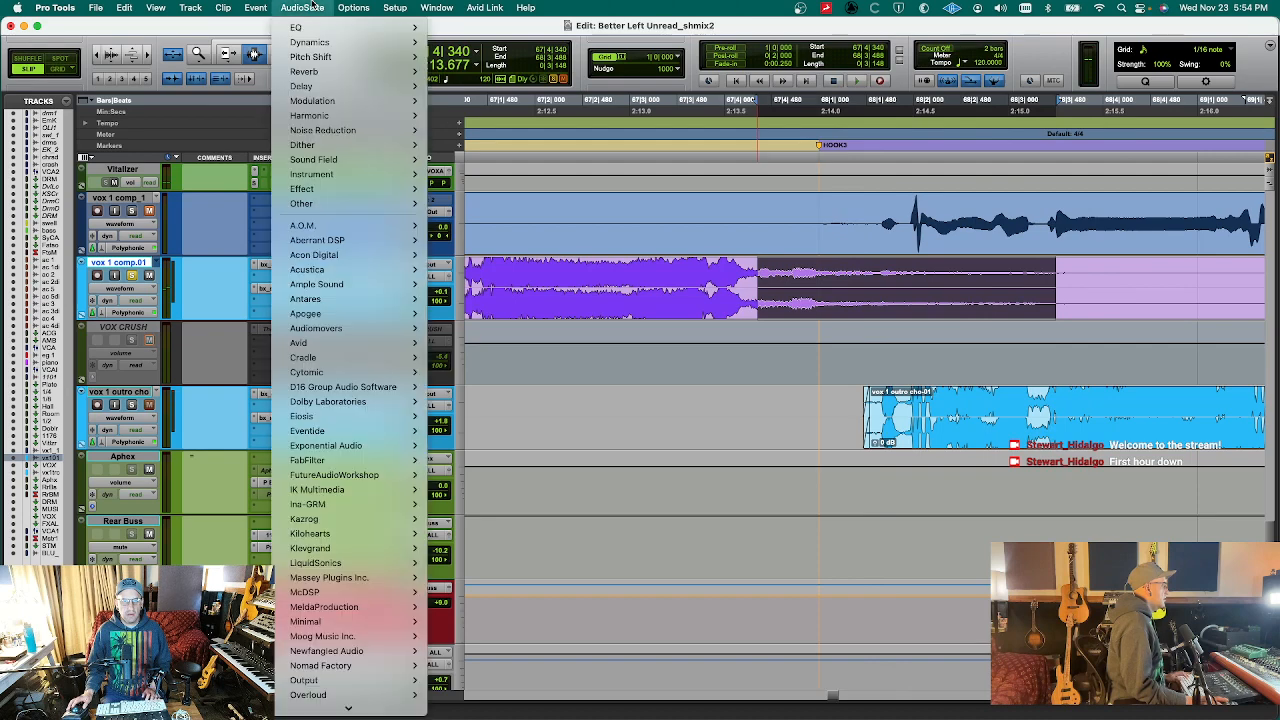
pyautogui.moveTo(322, 130)
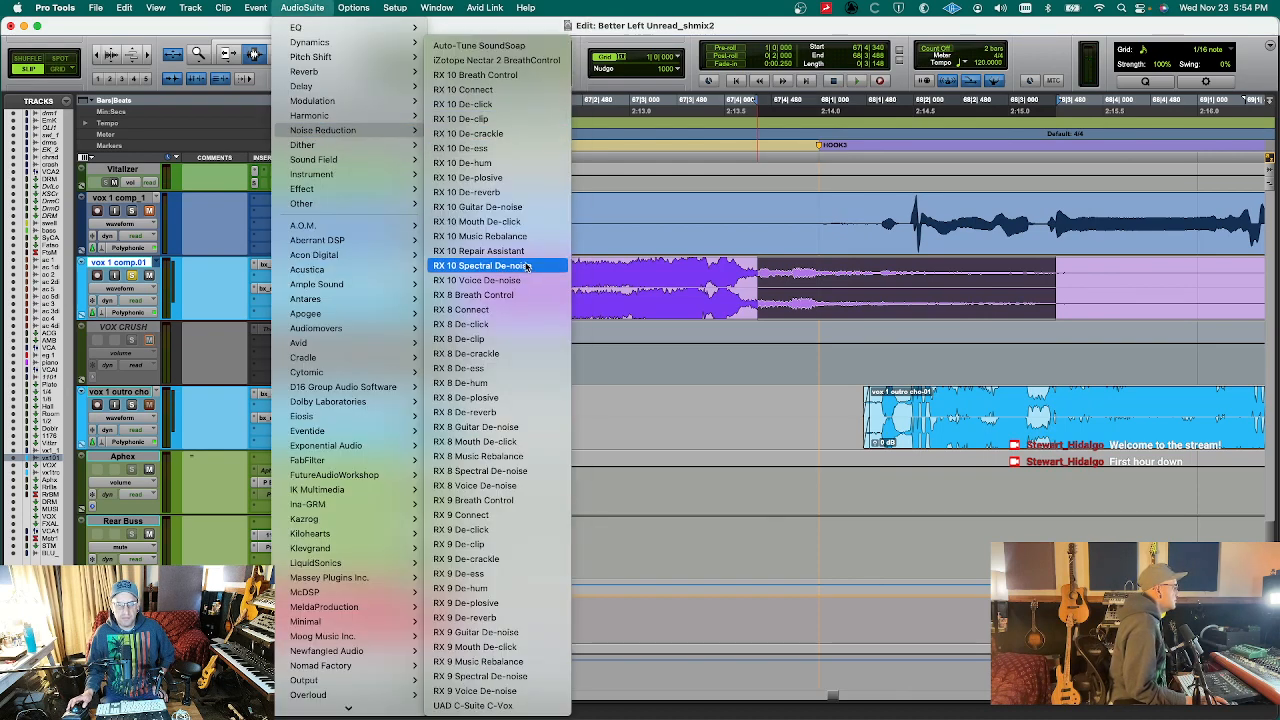
pyautogui.click(548, 222)
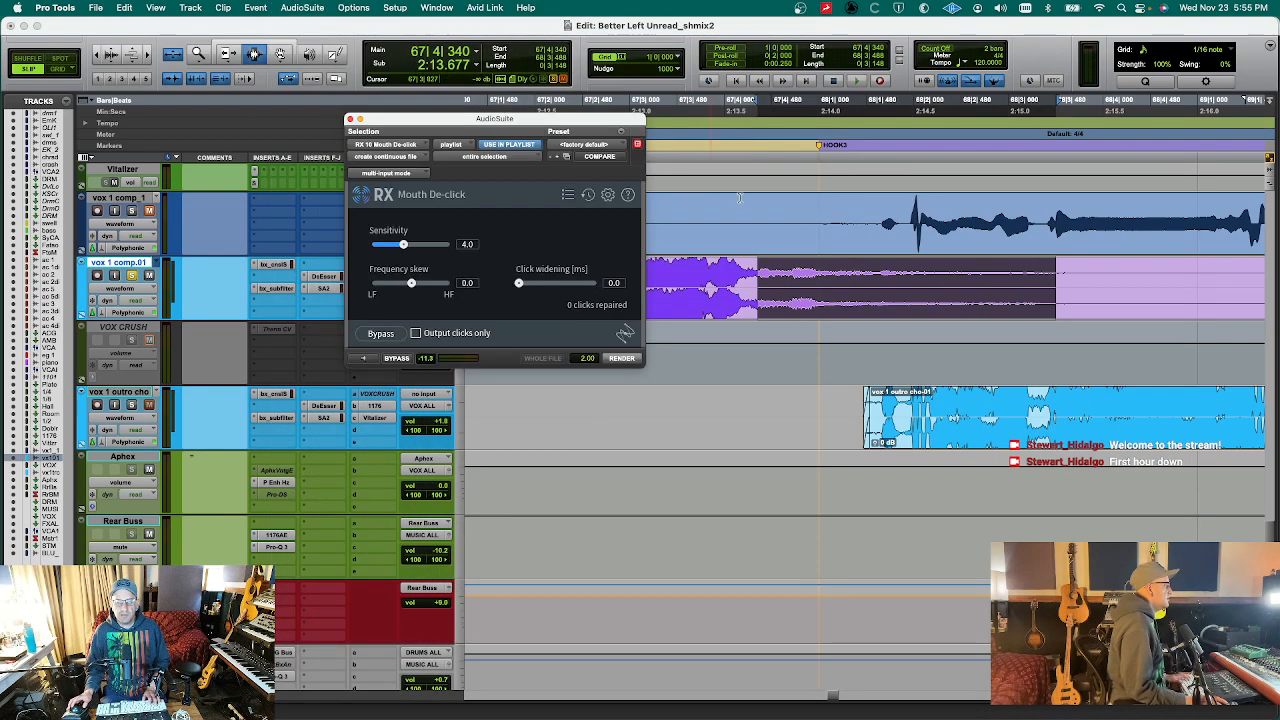
pyautogui.click(620, 358)
pyautogui.press('space')
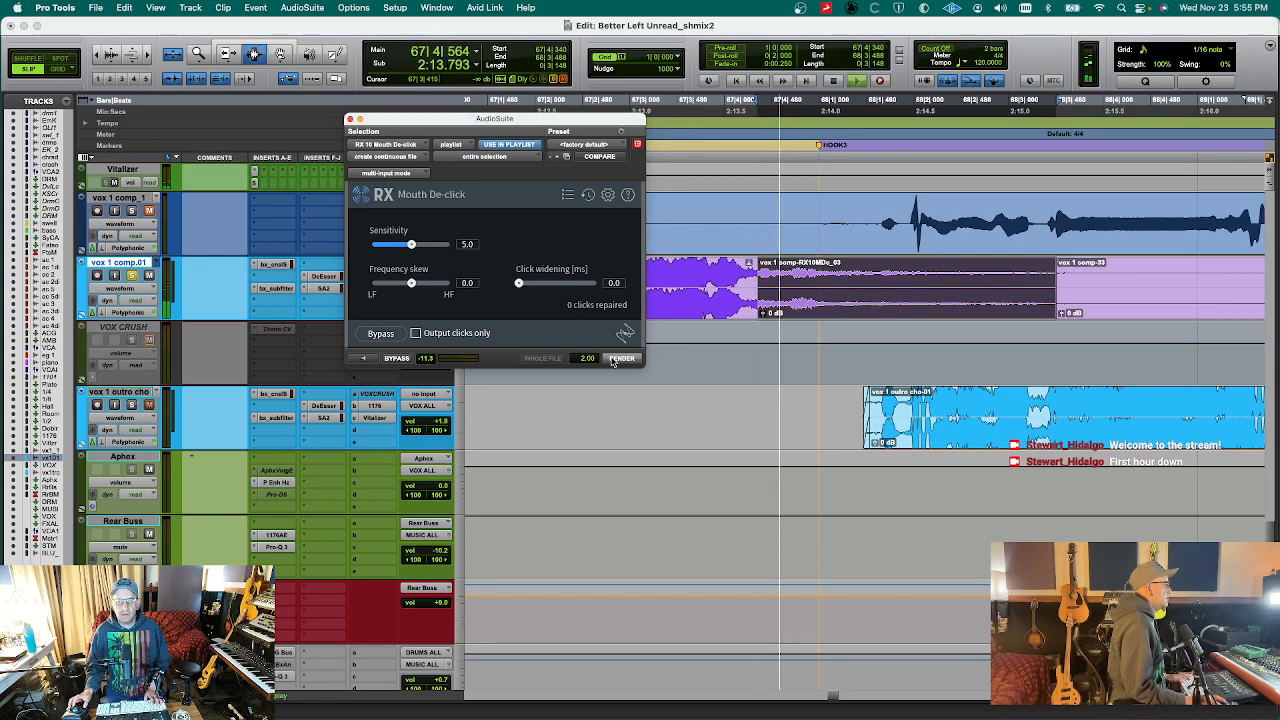
# - Close the Mouth De-click window, unsolo vox 1 comp.01, and play the transition into HOOK3 in the full mix
pyautogui.click(722, 288)
pyautogui.press('super+w')
pyautogui.press('r')
pyautogui.press('r')
pyautogui.press('r')
pyautogui.press('r')
pyautogui.press('r')
pyautogui.press('r')
pyautogui.press('r')
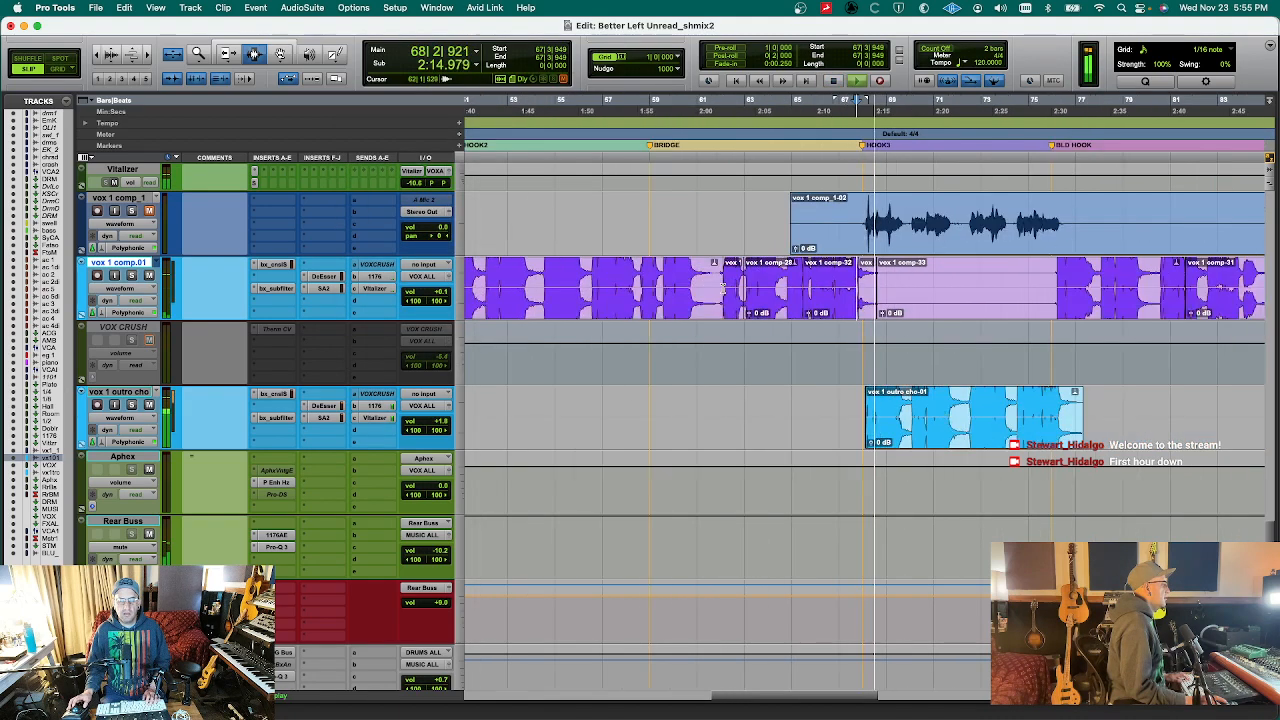
# - Solo the acoustic guitar tracks ac 3, ac 3 di, ac 4 and ac 4 di in the mixer while the song plays
pyautogui.press('t')
pyautogui.press('t')
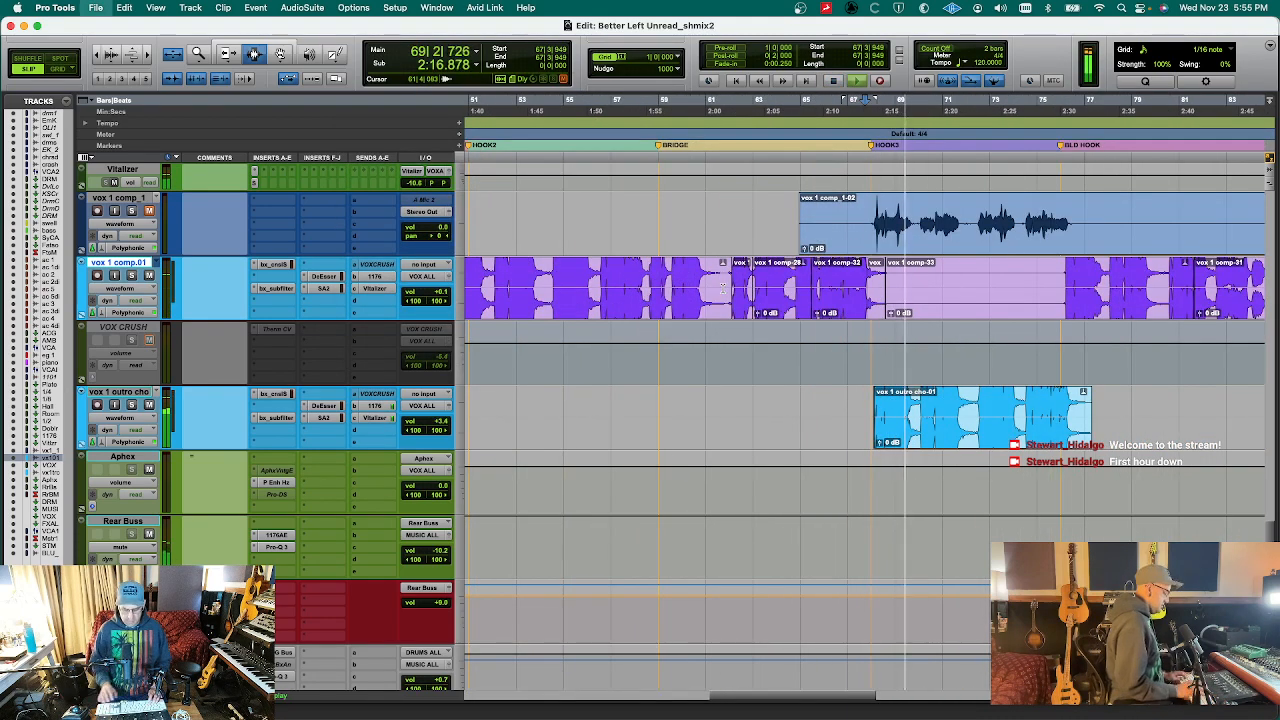
pyautogui.press('super+equal')
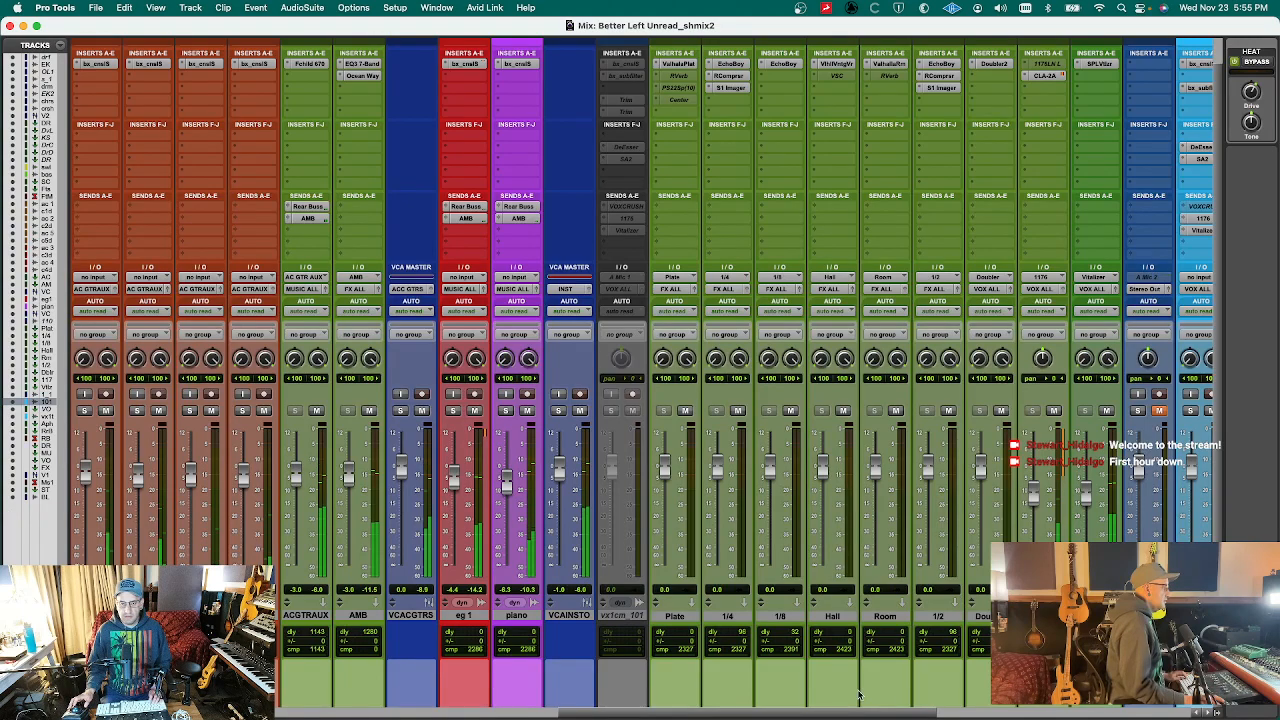
pyautogui.moveTo(869, 711); pyautogui.dragTo(1060, 711)
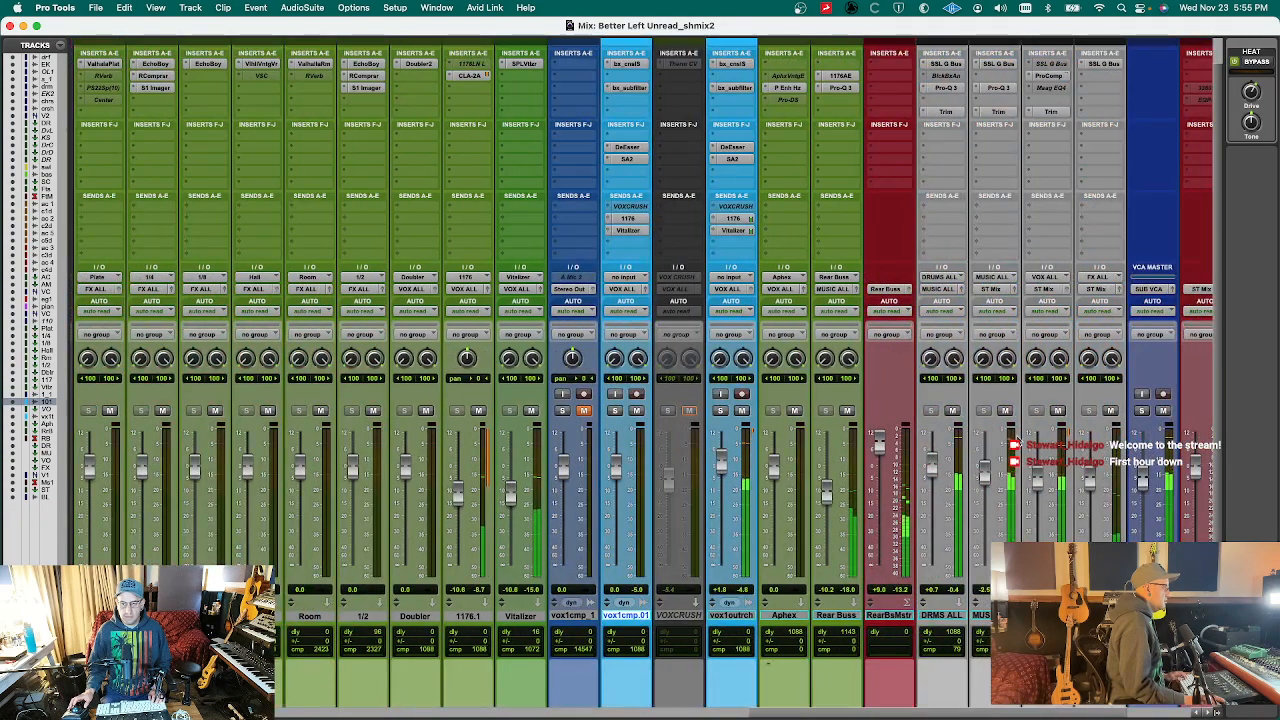
pyautogui.moveTo(797, 711); pyautogui.dragTo(531, 698)
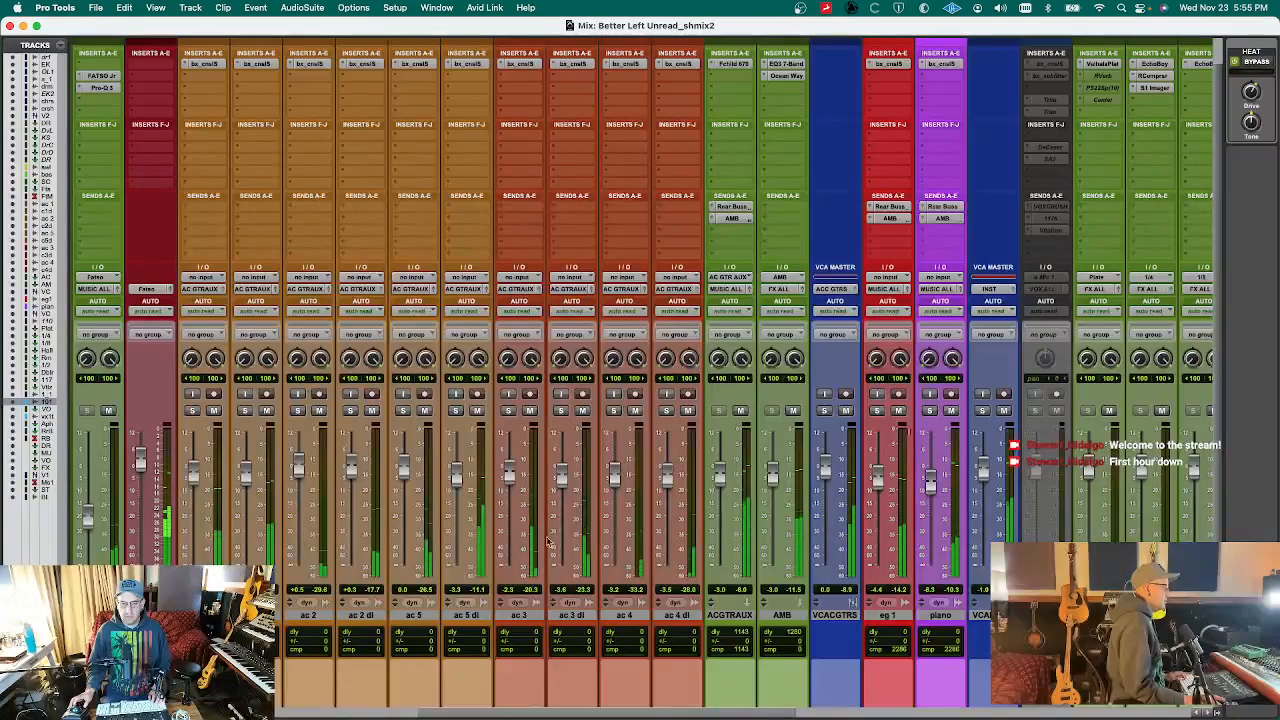
pyautogui.click(508, 410)
pyautogui.click(561, 410)
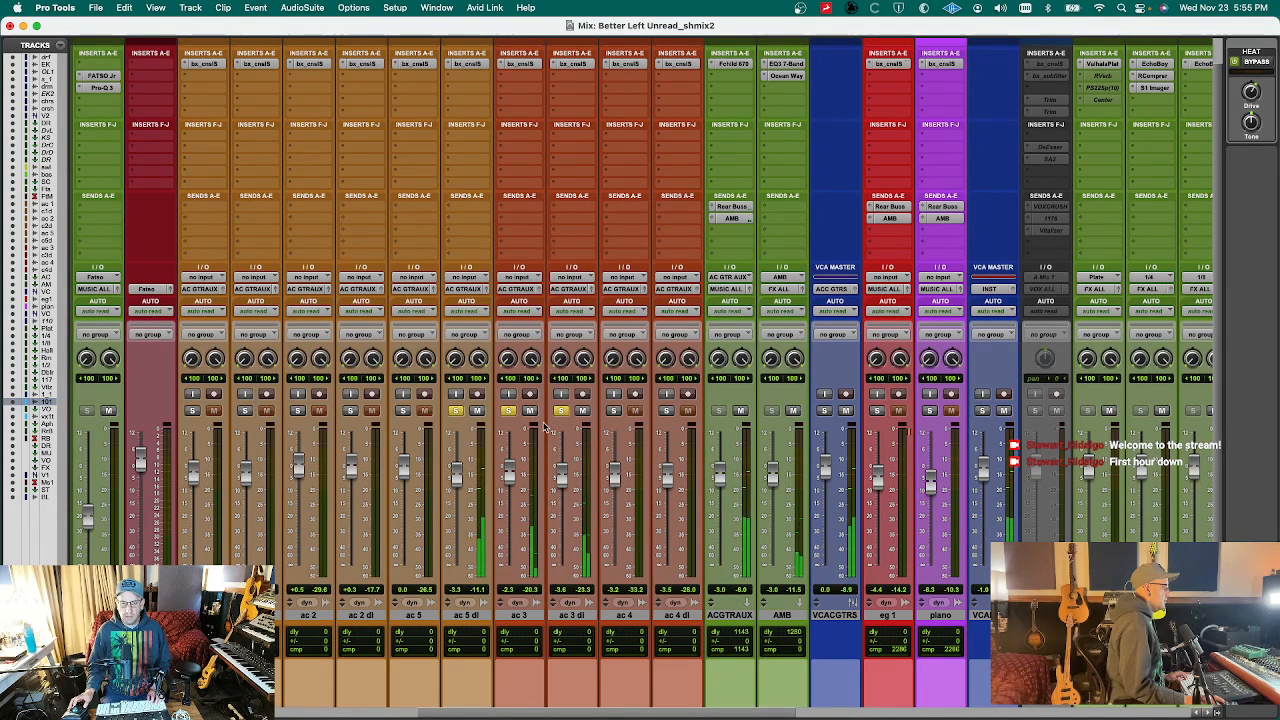
pyautogui.click(614, 411)
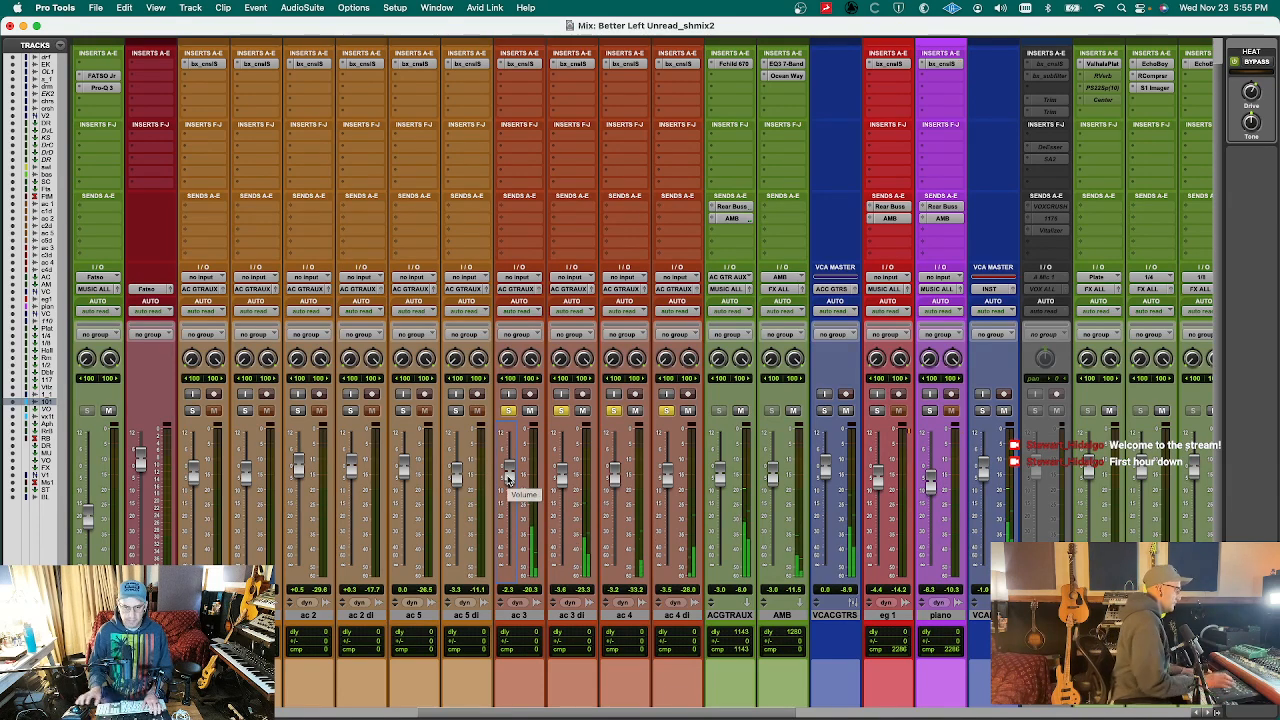
# - Rebalance the soloed acoustic guitars, lowering ac 3 to -7.0 dB and ac 3 di to -8.7 dB and raising ac 4 and ac 4 di
pyautogui.click(517, 615)
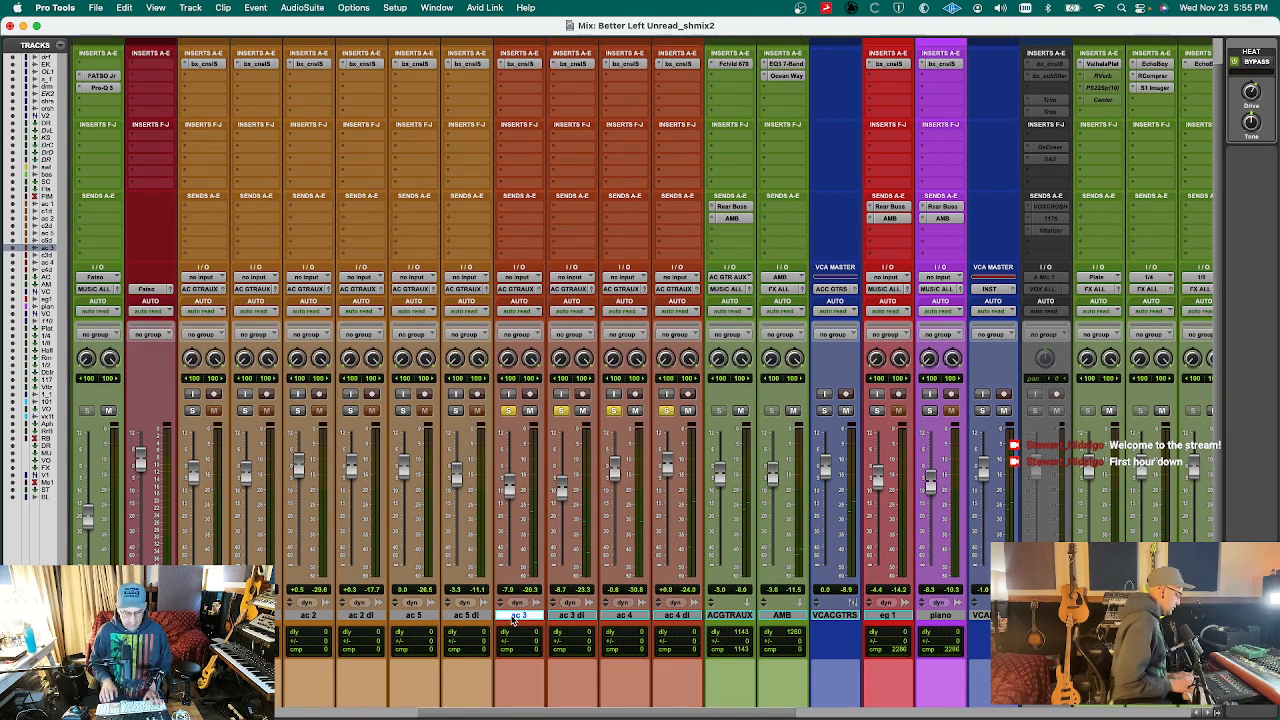
pyautogui.press('super+equal')
pyautogui.press('super+equal')
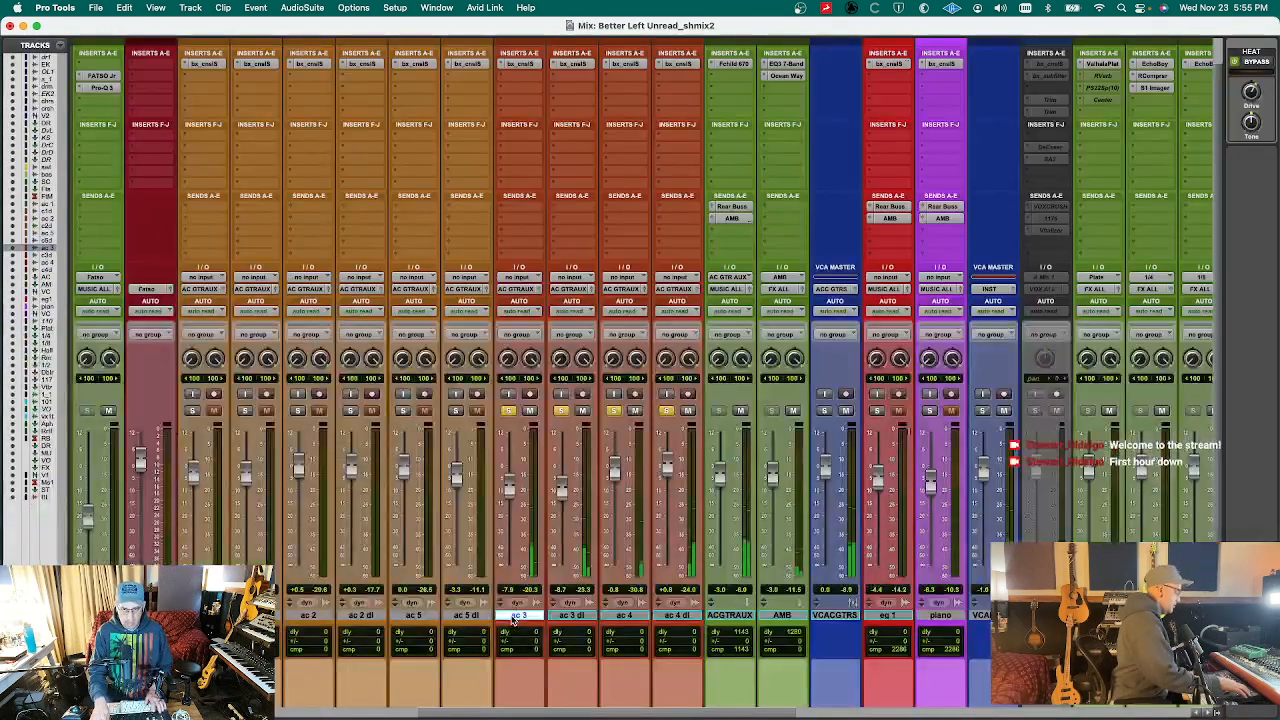
pyautogui.hscroll(5, 513, 620)
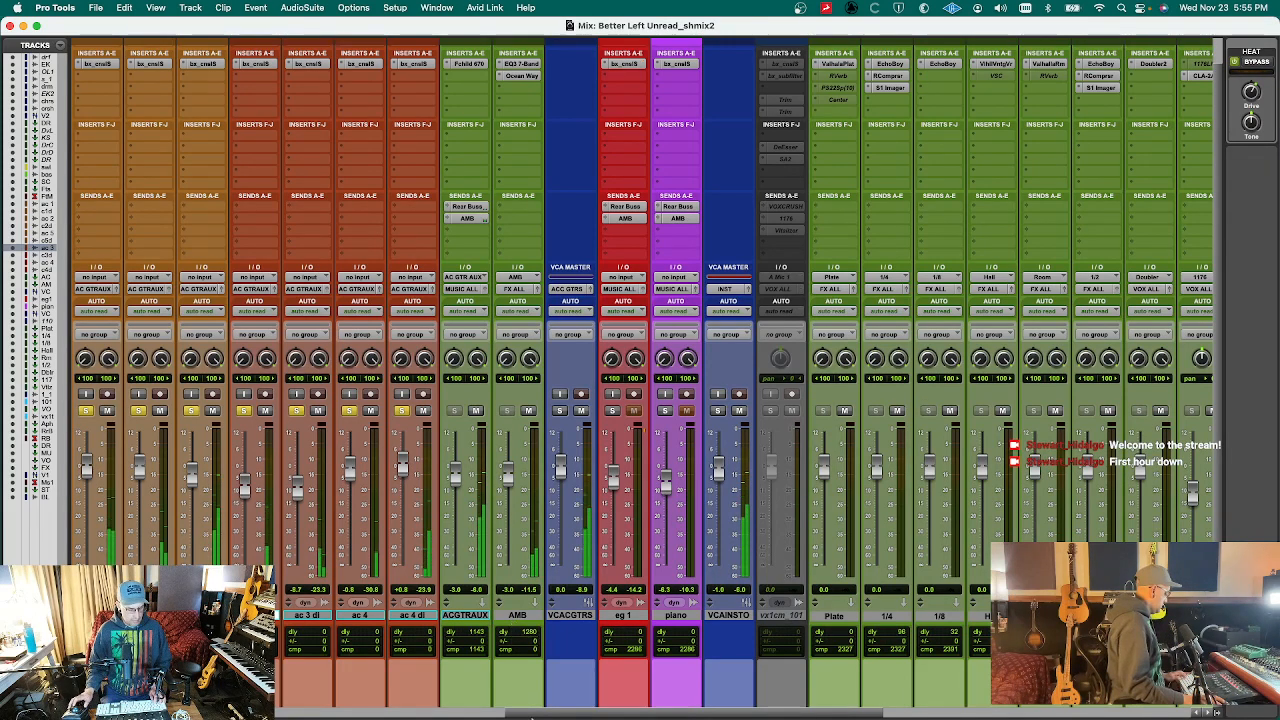
# - Solo the ac 2, ac 1 di and ac 1 guitar tracks and adjust the left pan of ac 1
pyautogui.moveTo(596, 698)
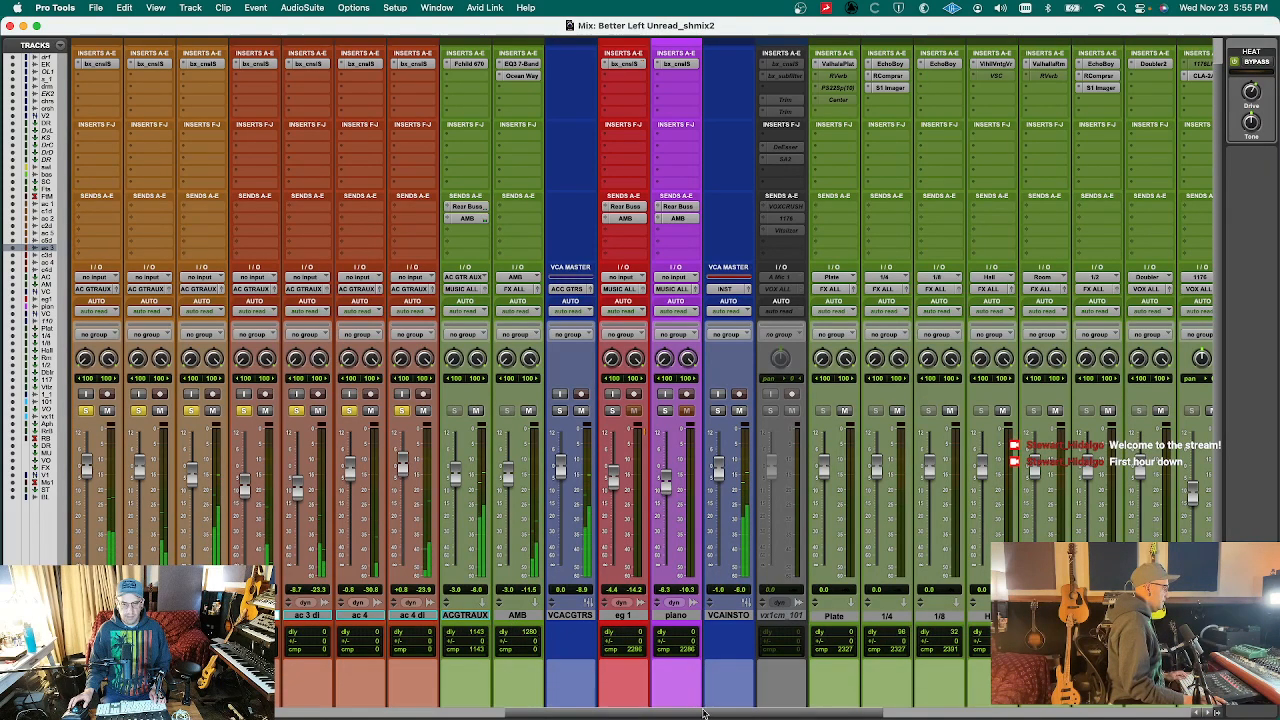
pyautogui.hscroll(-3, 638, 714)
pyautogui.hscroll(-3, 638, 714)
pyautogui.click(361, 411)
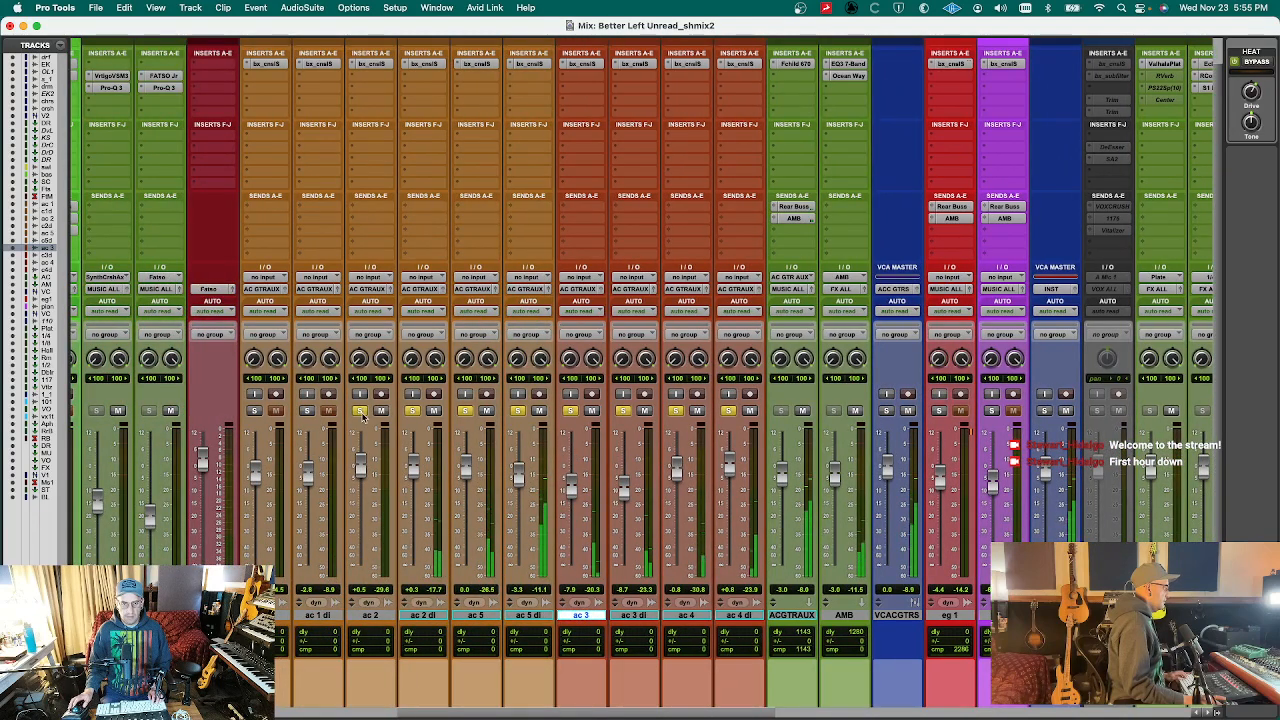
pyautogui.click(308, 411)
pyautogui.click(254, 411)
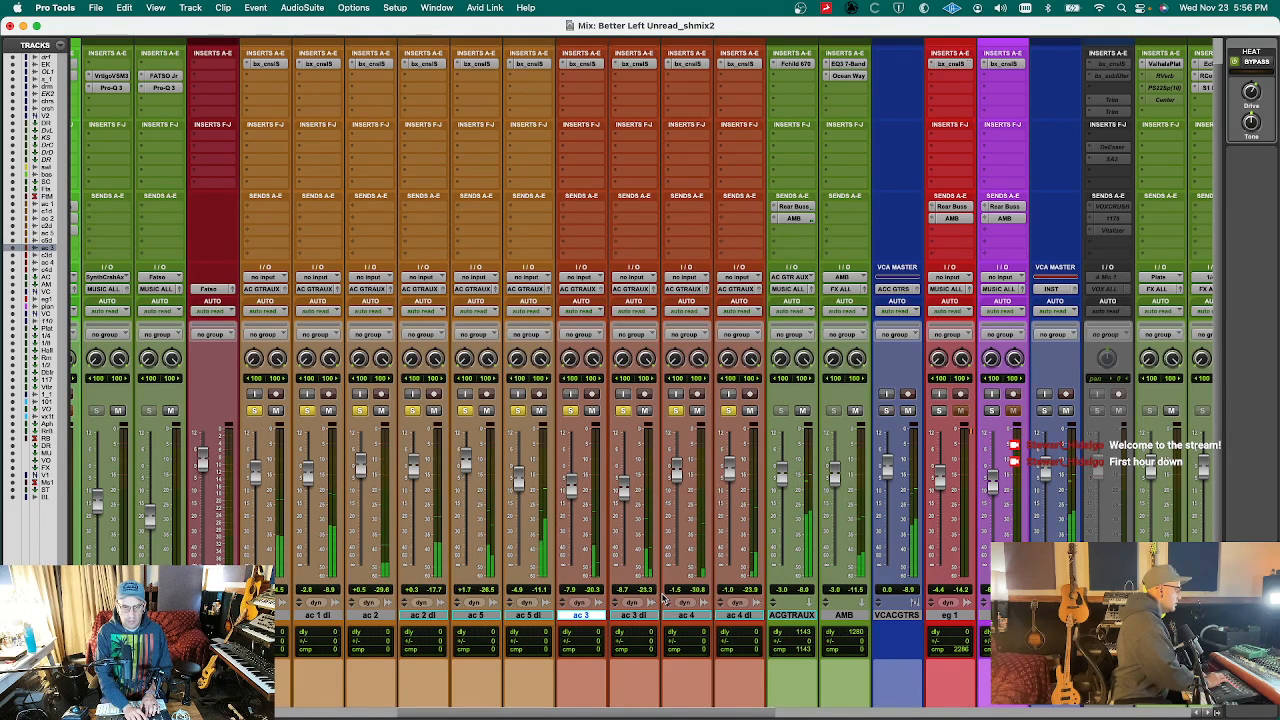
pyautogui.hscroll(-2, 662, 597)
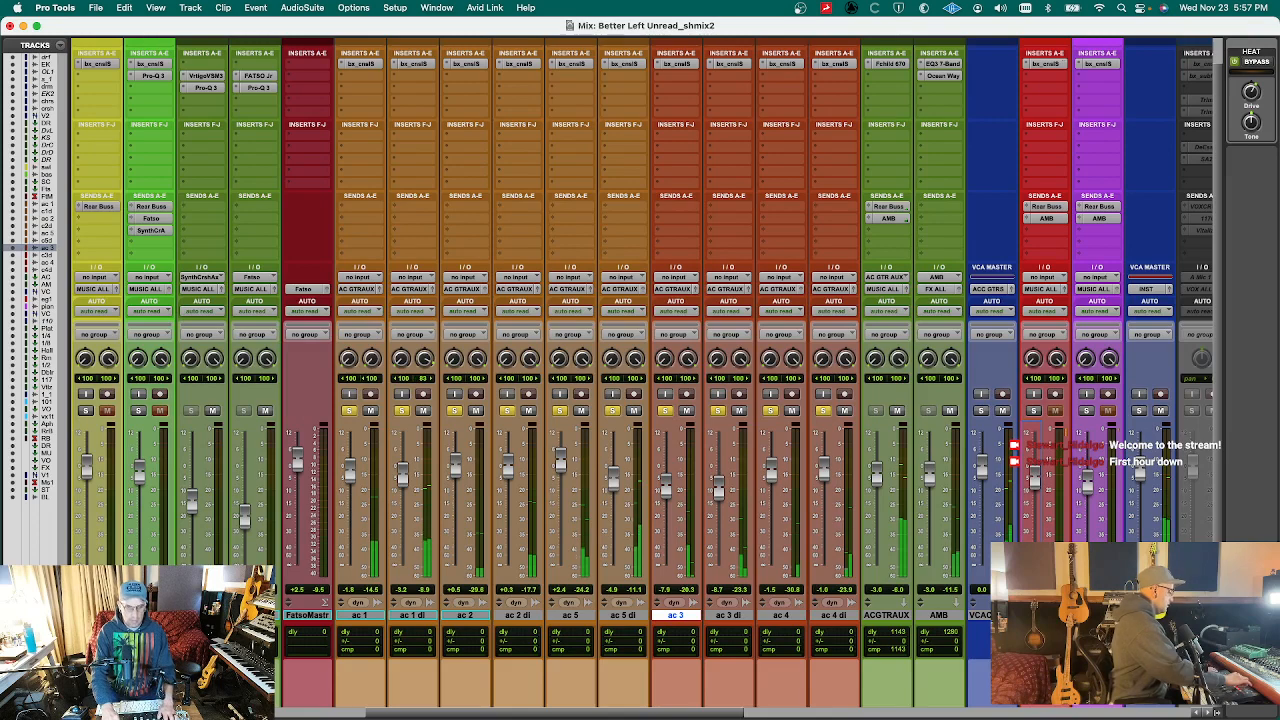
pyautogui.moveTo(347, 356); pyautogui.dragTo(347, 305)
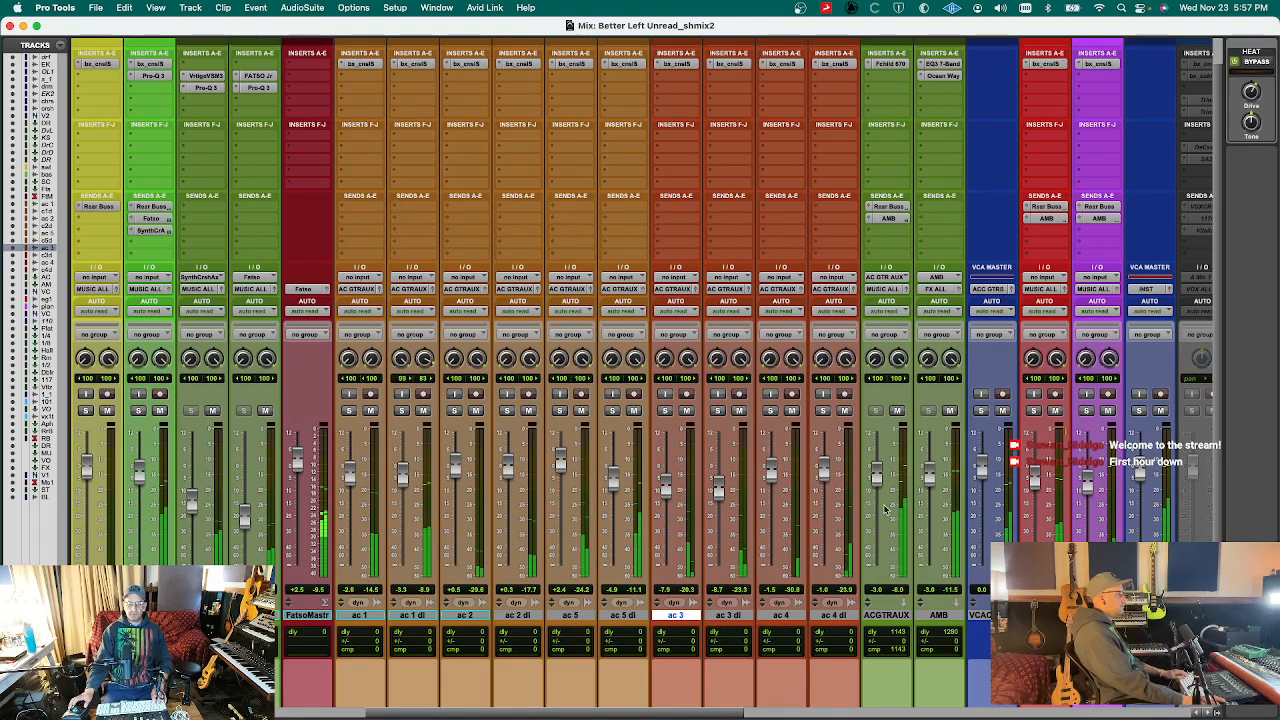
# - Insert a Trim plug-in below the Fairchild 670 on the AC GTR AUX track and set its gain to +6.0 dB
pyautogui.click(890, 65)
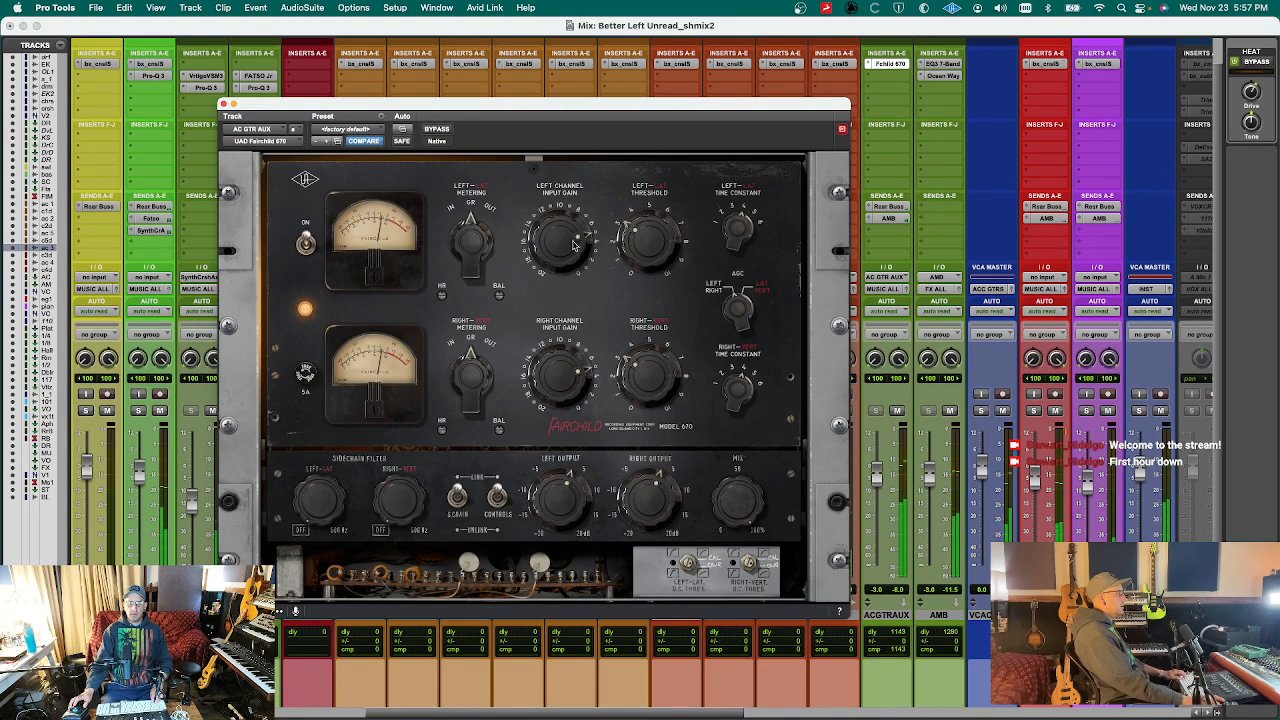
pyautogui.press('super+w')
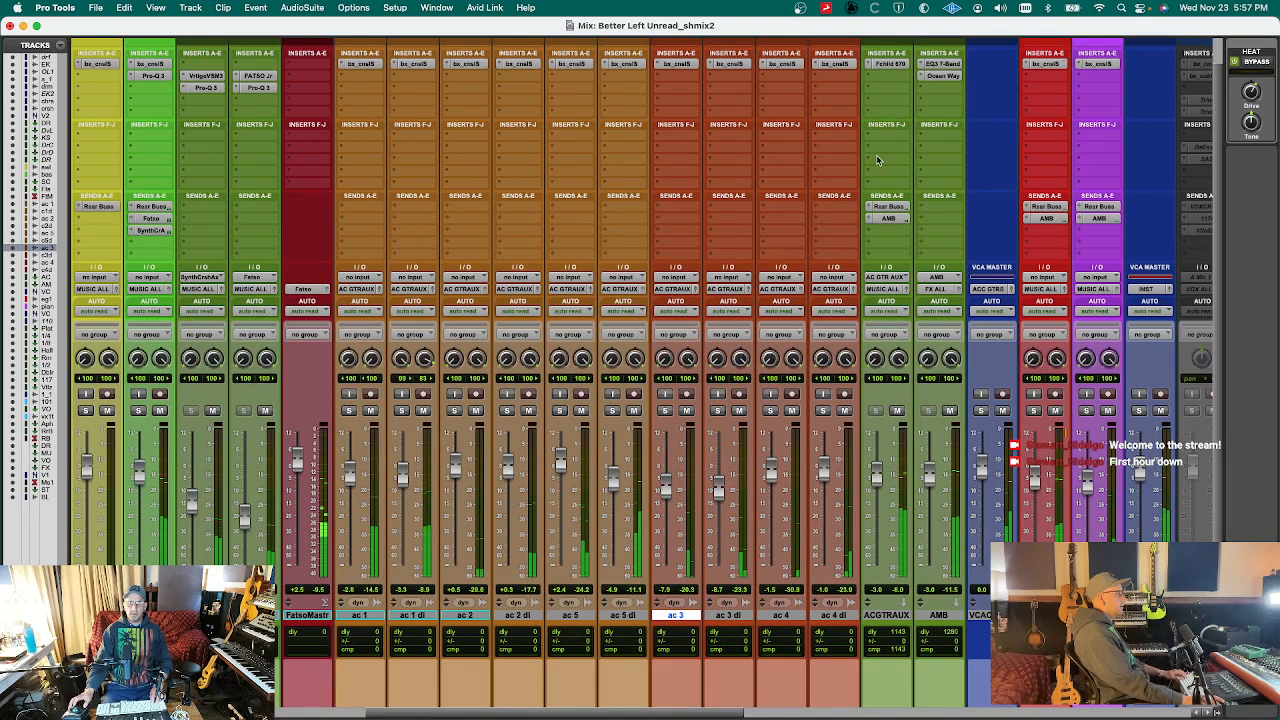
pyautogui.click(883, 79)
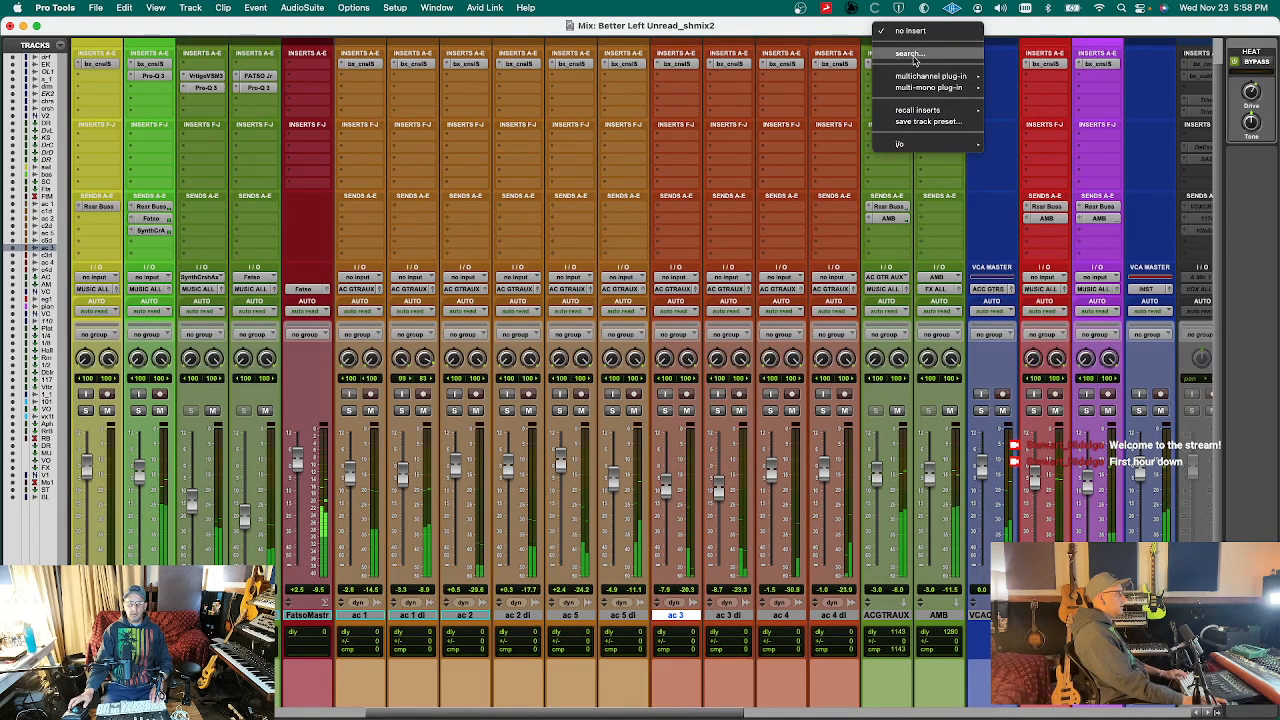
pyautogui.click(913, 57)
pyautogui.write('trim')
pyautogui.press('Return')
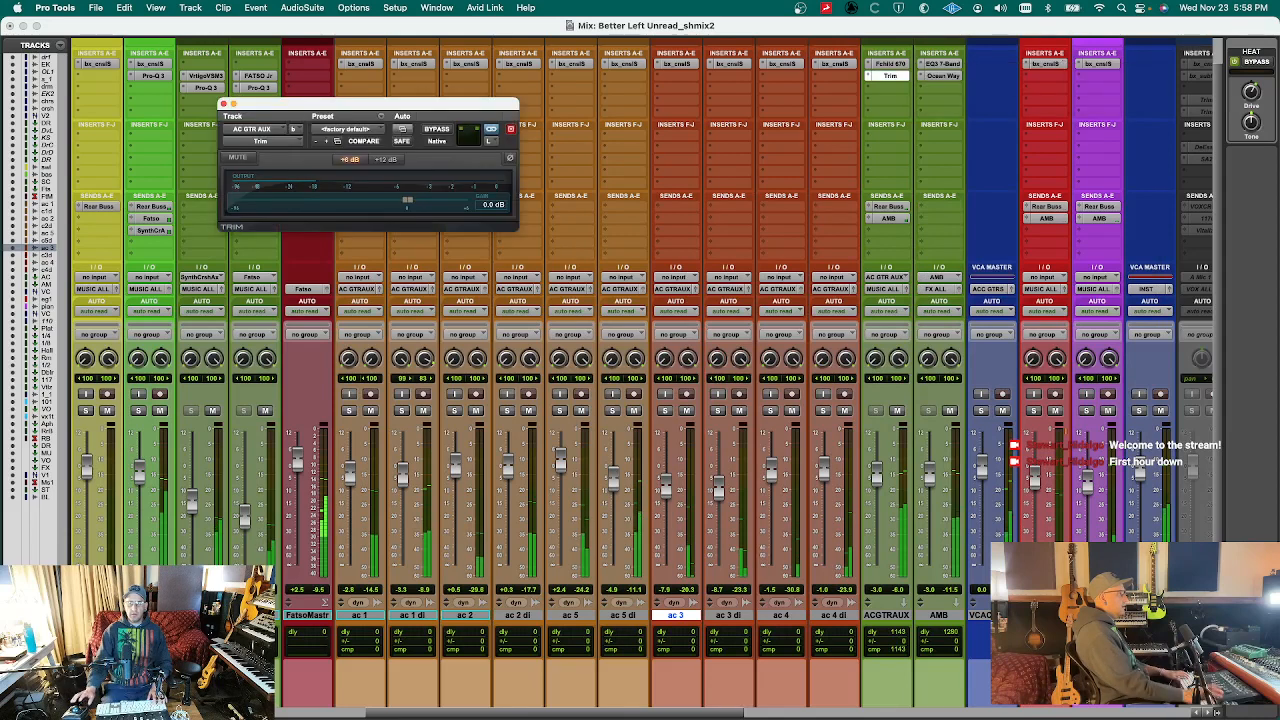
pyautogui.moveTo(406, 203); pyautogui.dragTo(467, 206)
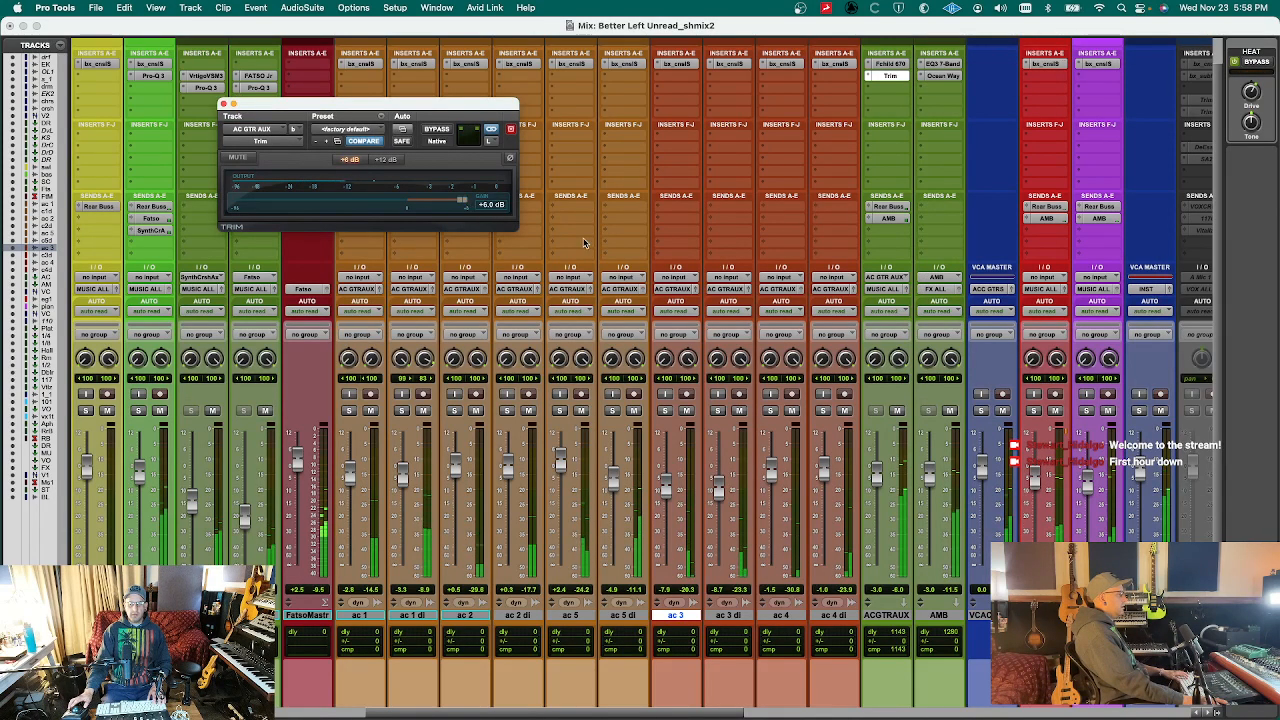
pyautogui.press('super+w')
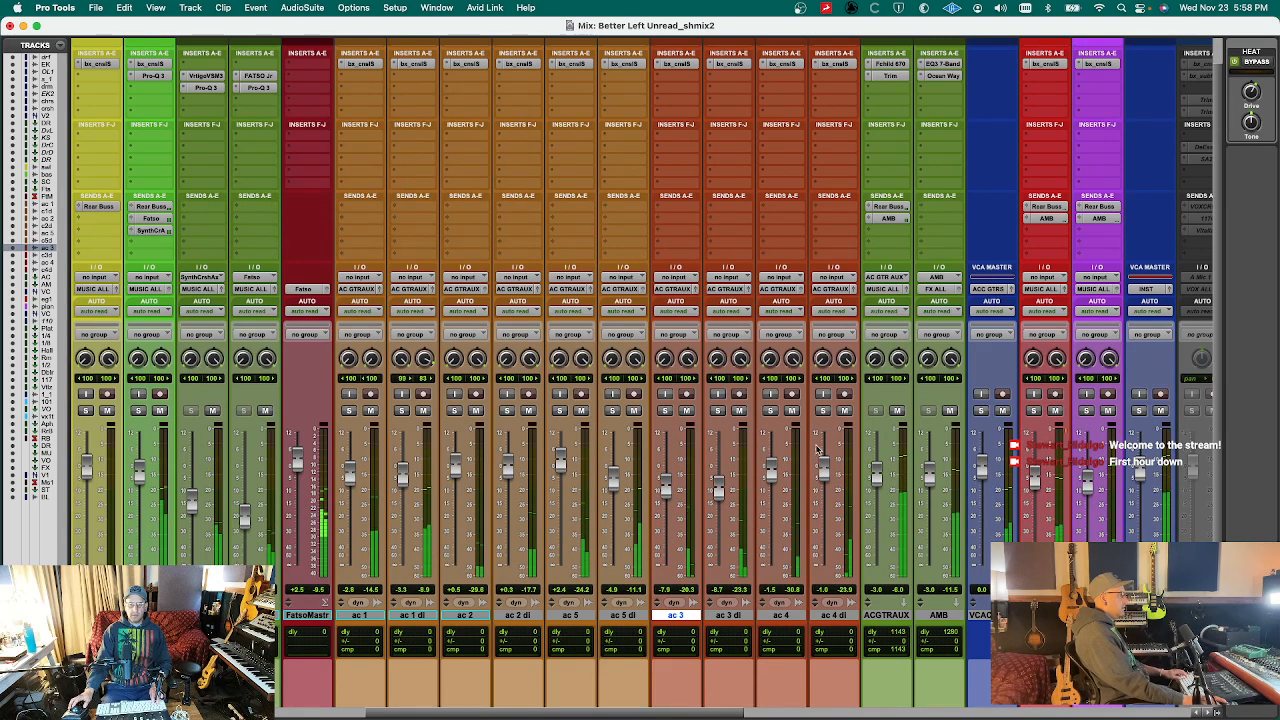
# - Select the AC GTR AUX track and solo the ac 2 guitar track
pyautogui.click(792, 411)
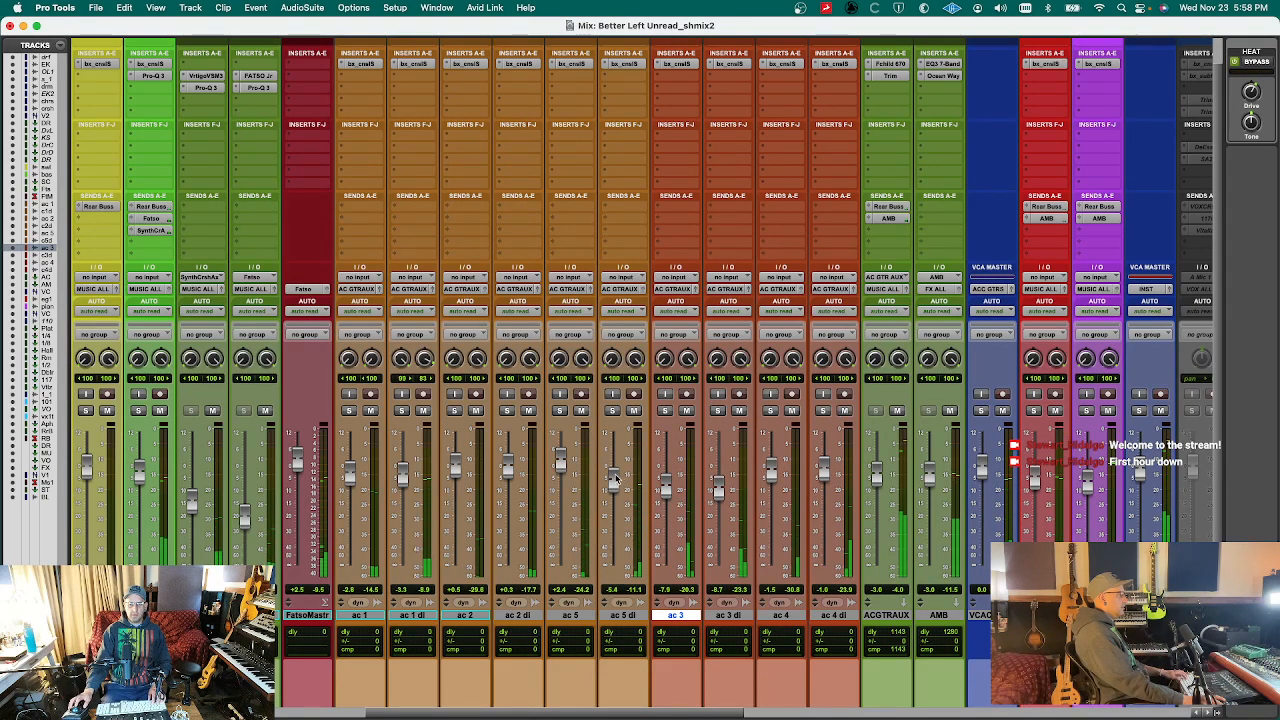
pyautogui.click(893, 615)
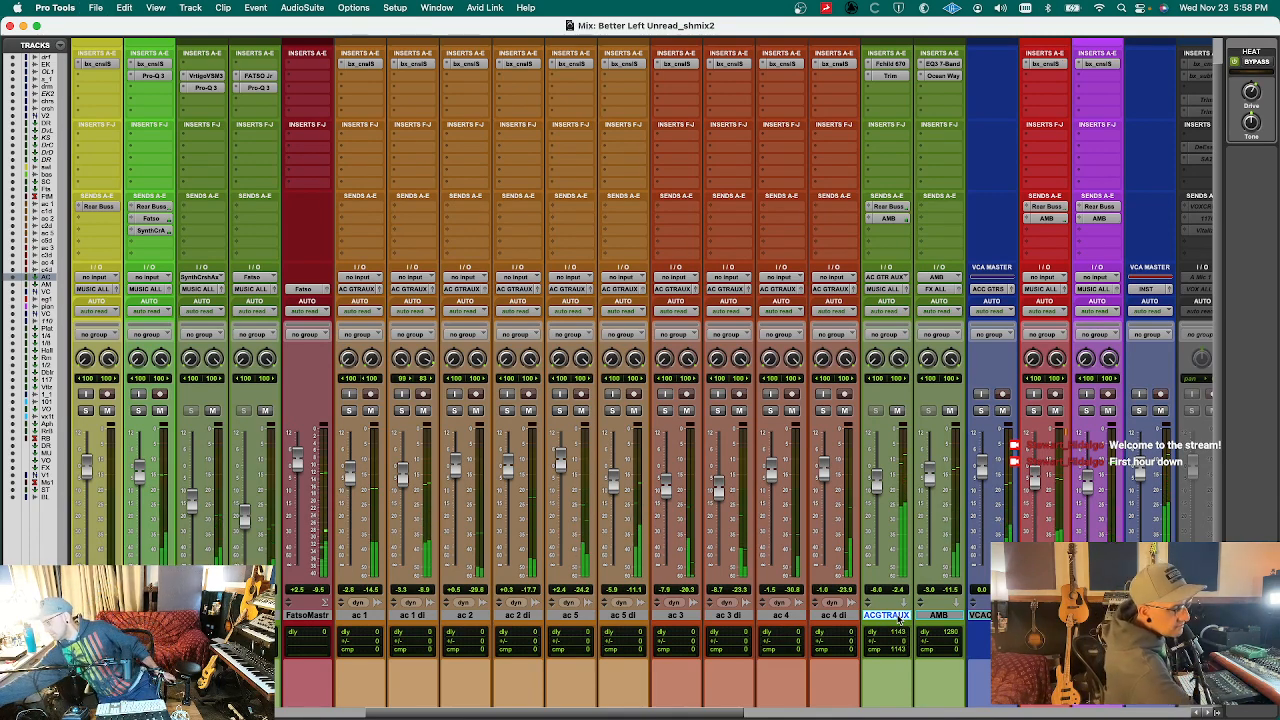
pyautogui.click(888, 615)
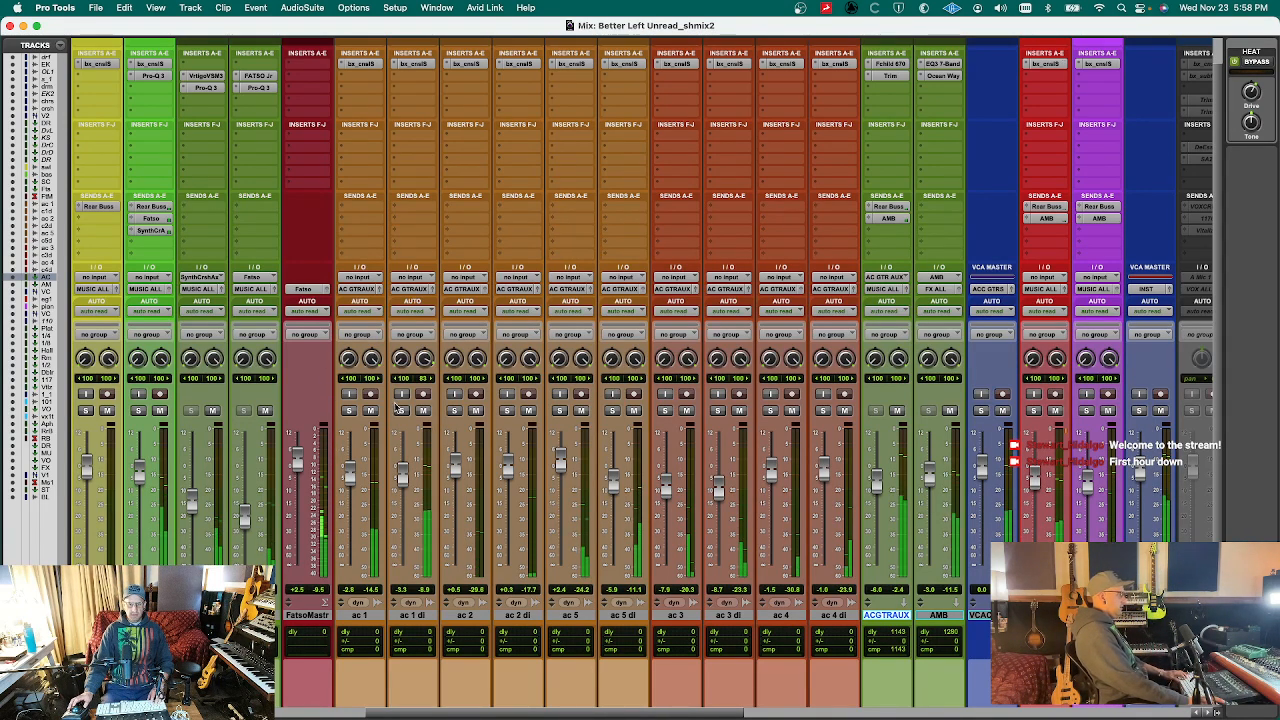
pyautogui.press('super+equal')
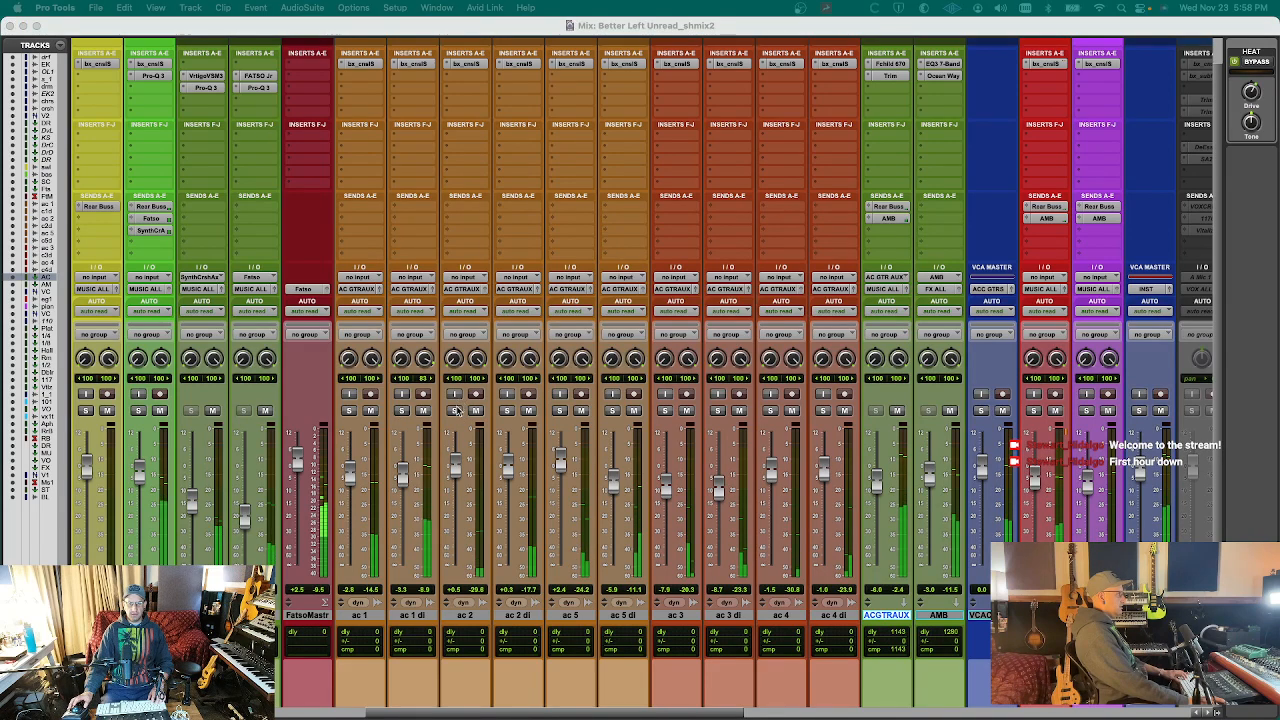
pyautogui.click(459, 408)
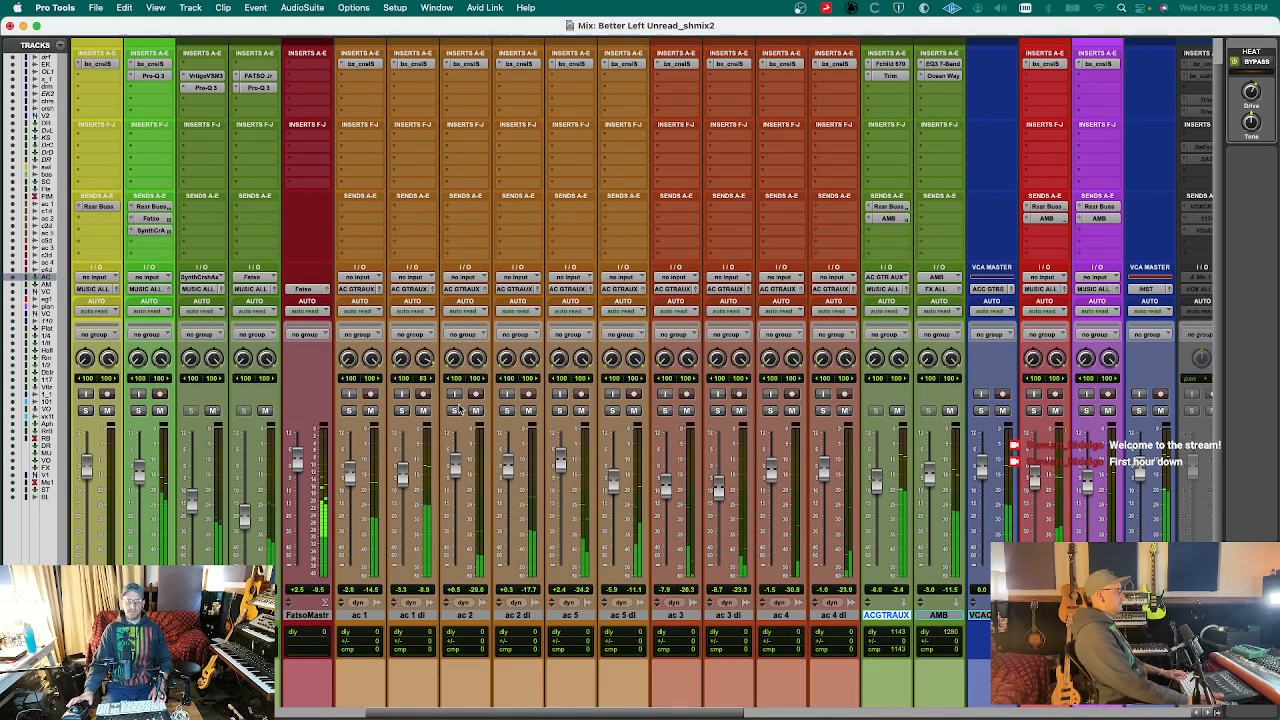
pyautogui.click(455, 410)
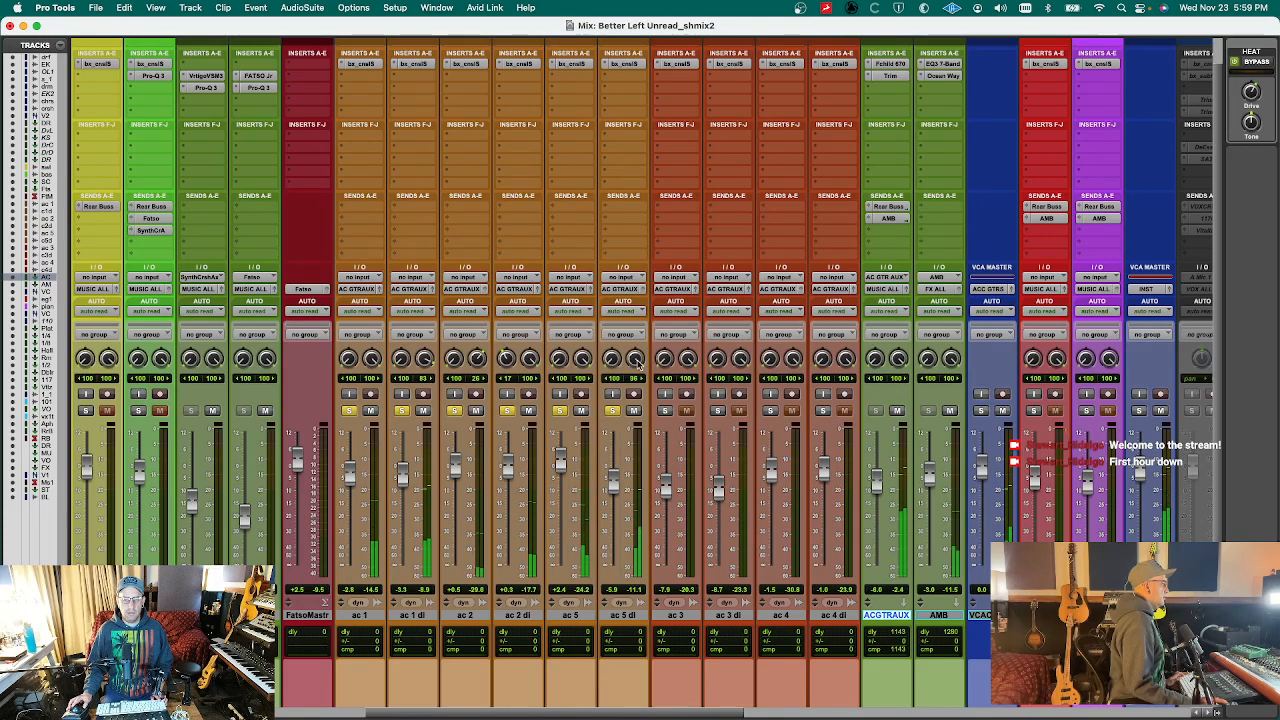
# - Set the right pan of the ac 5 di track to 32 and clear all track solos
pyautogui.click(609, 411)
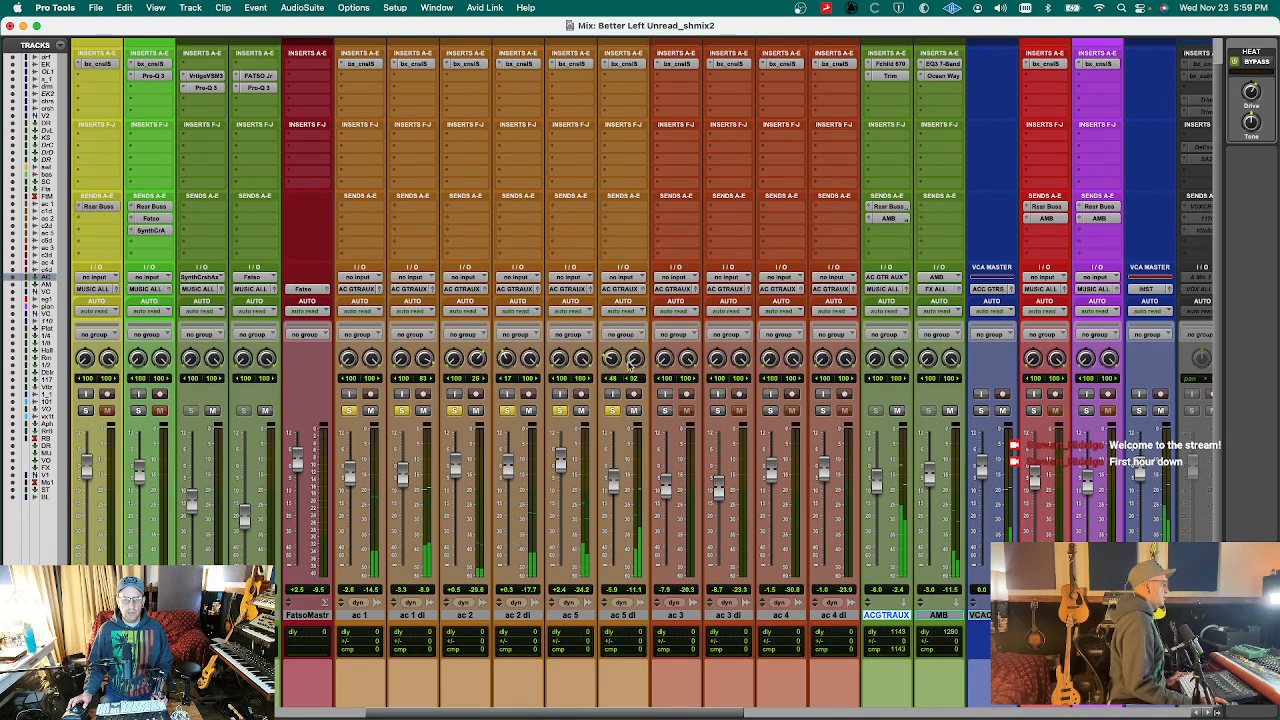
pyautogui.moveTo(629, 366); pyautogui.dragTo(611, 371)
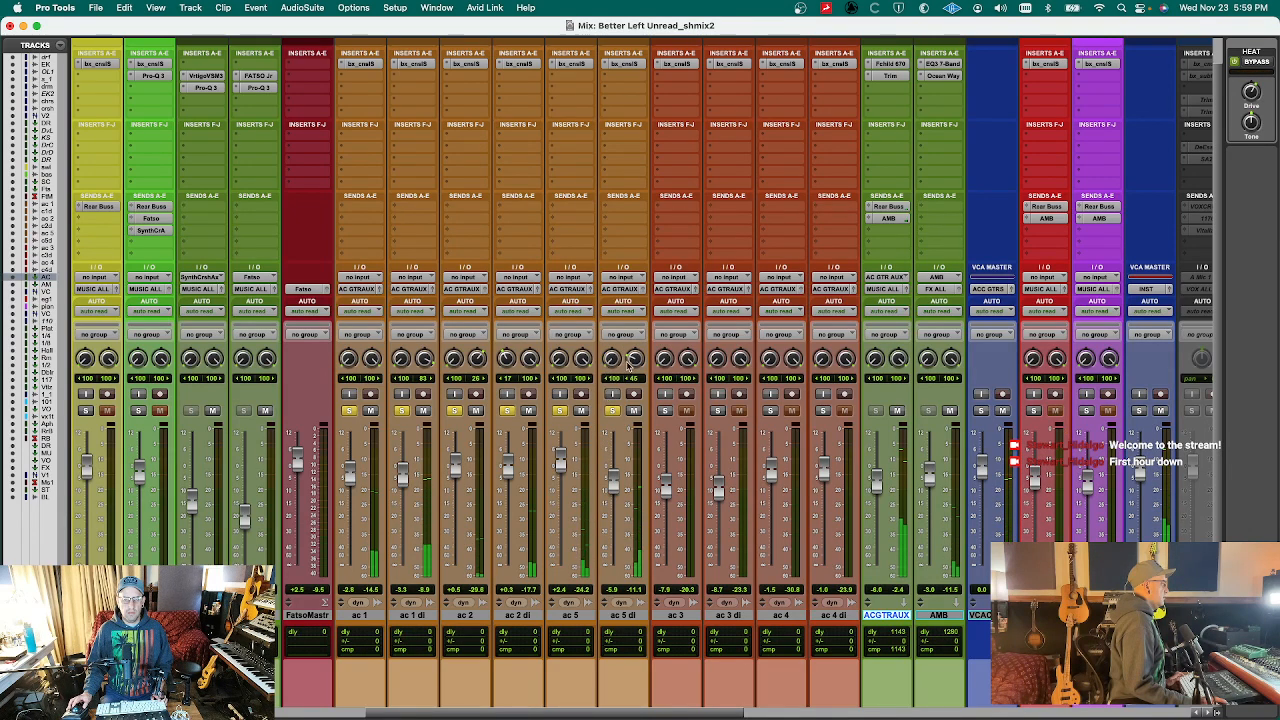
pyautogui.keyDown('alt'); pyautogui.click(616, 411); pyautogui.keyUp('alt')
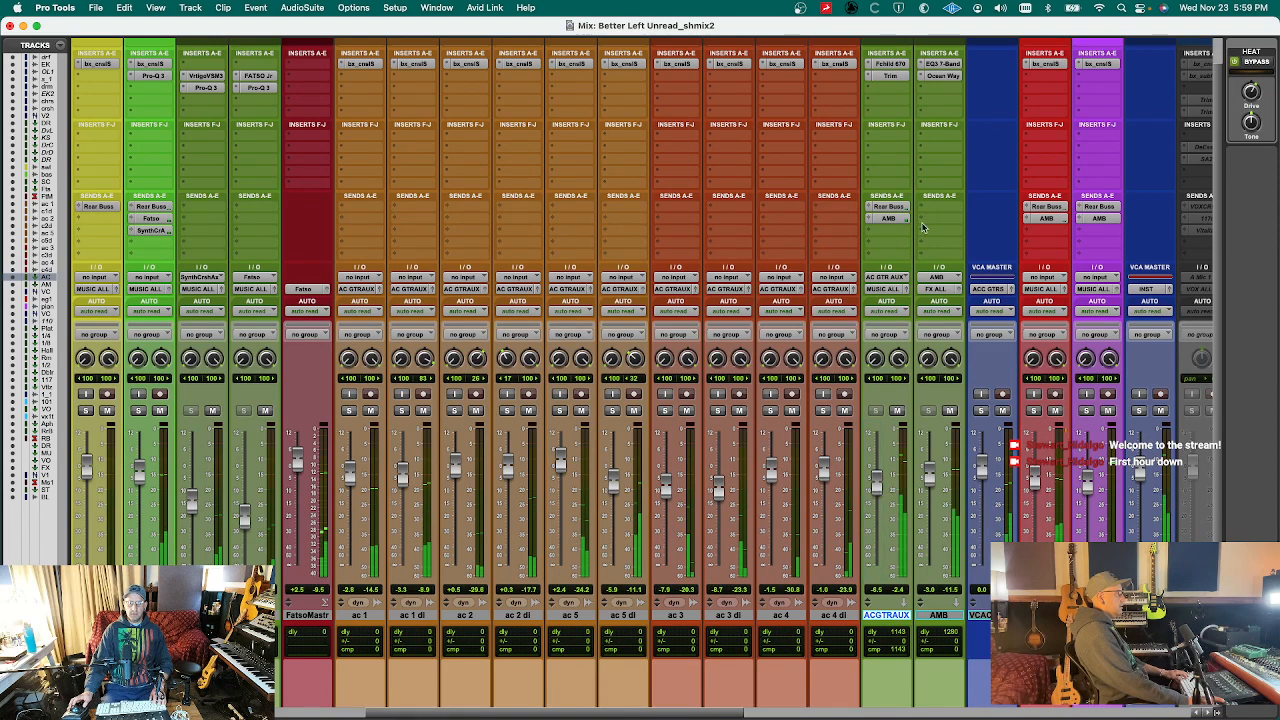
# - Check the settings of the Fairchild 670 compressor on the AC GTR AUX track and close it
pyautogui.click(889, 63)
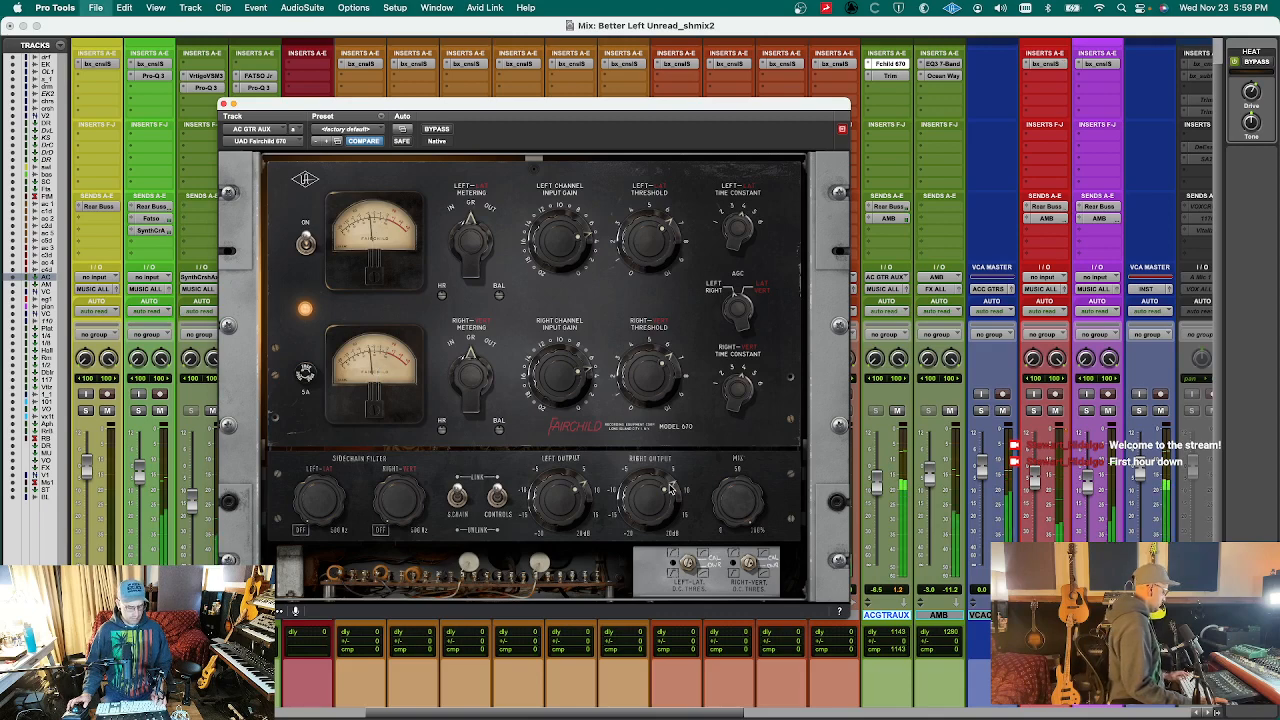
pyautogui.press('super+Tab')
pyautogui.press('super+Tab')
pyautogui.press('super+Tab')
pyautogui.press('super+Tab')
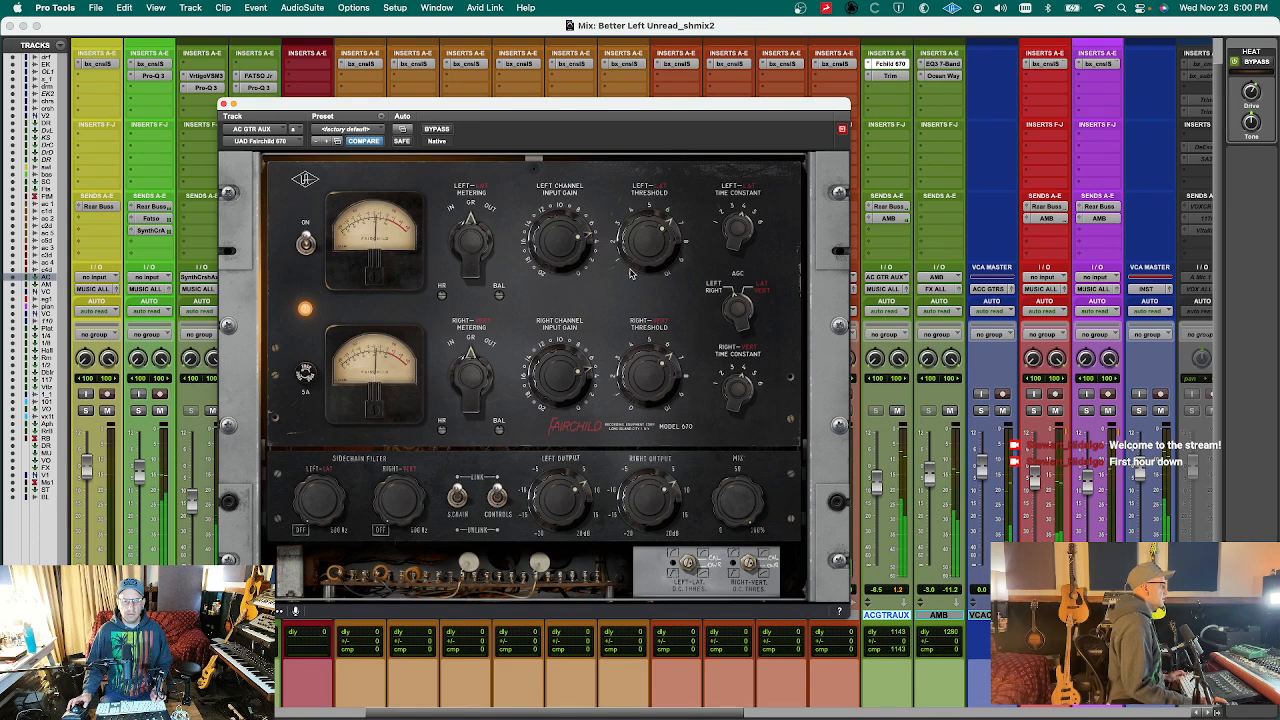
pyautogui.press('super+w')
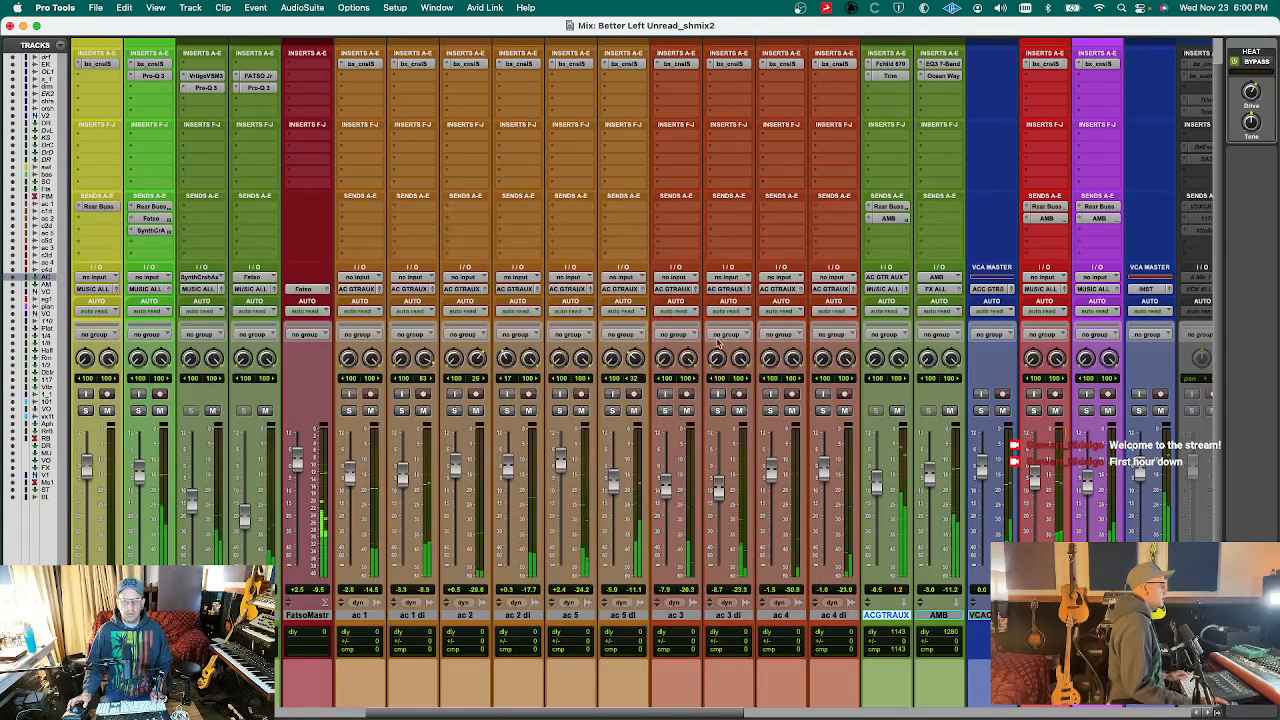
# - Toggle solo on the blue reference track after the ST Mix Aux at the end of the mixer
pyautogui.click(876, 484)
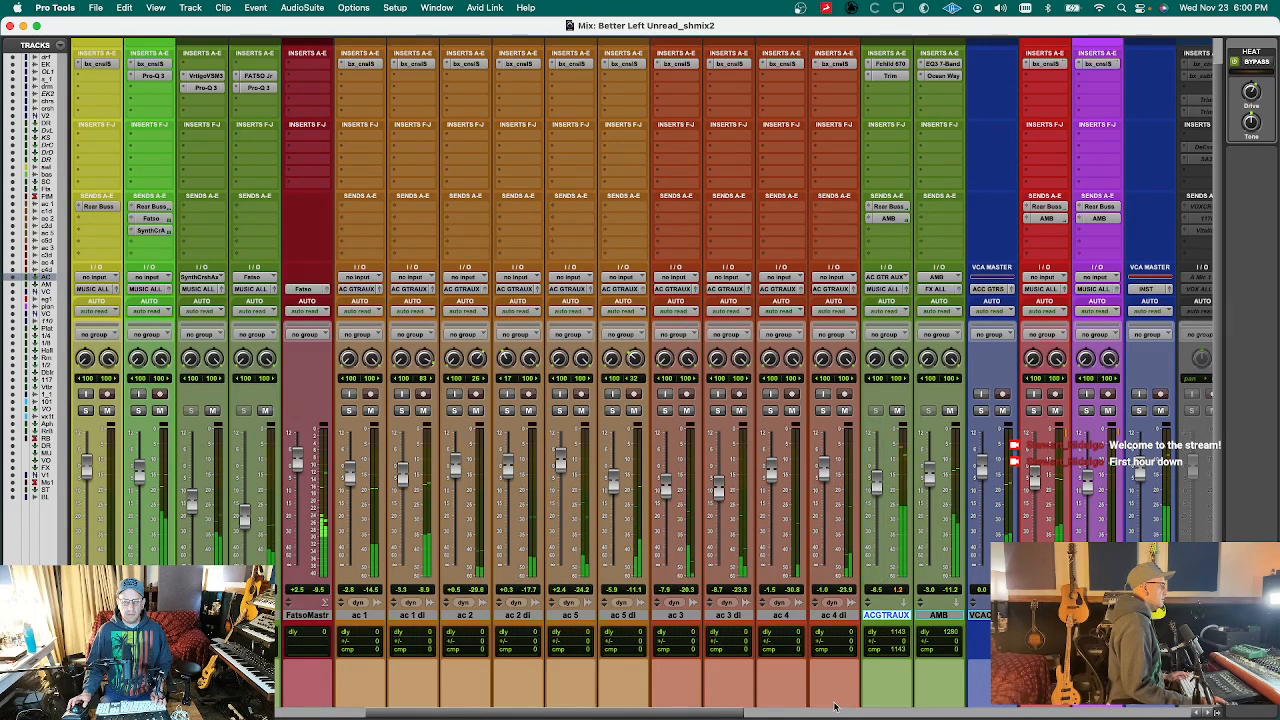
pyautogui.moveTo(738, 712); pyautogui.dragTo(1187, 712)
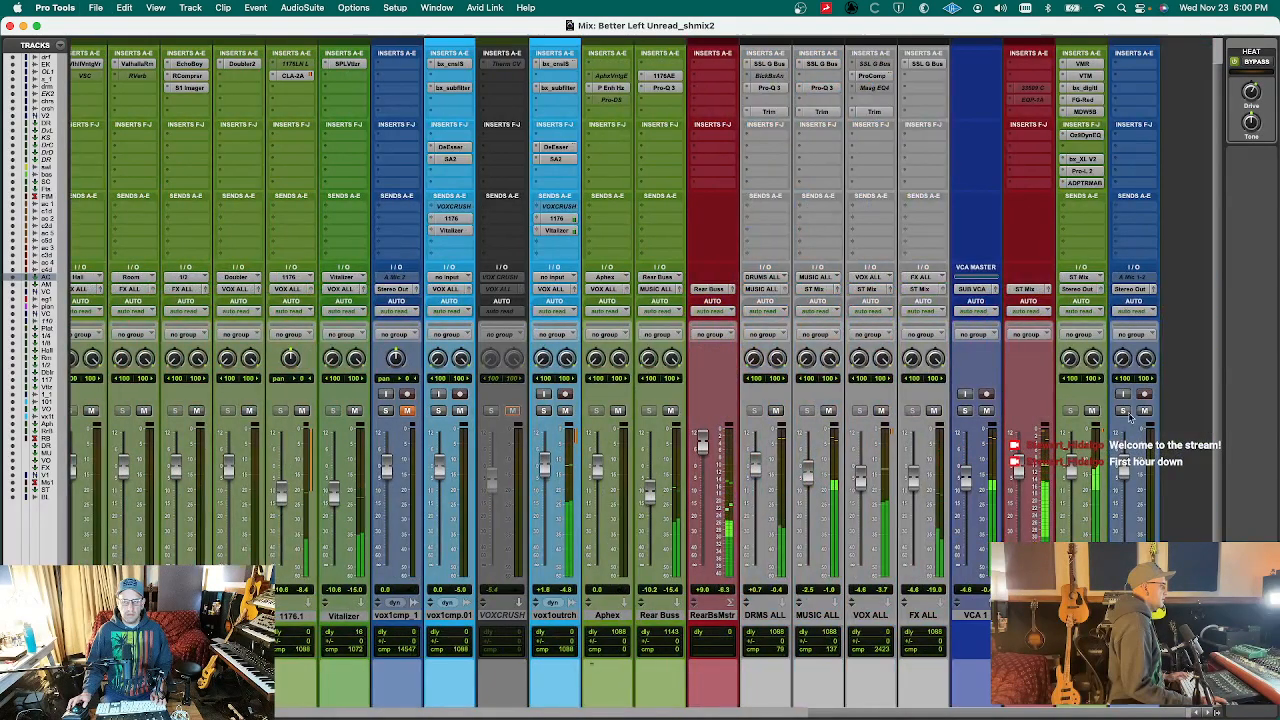
pyautogui.click(1123, 411)
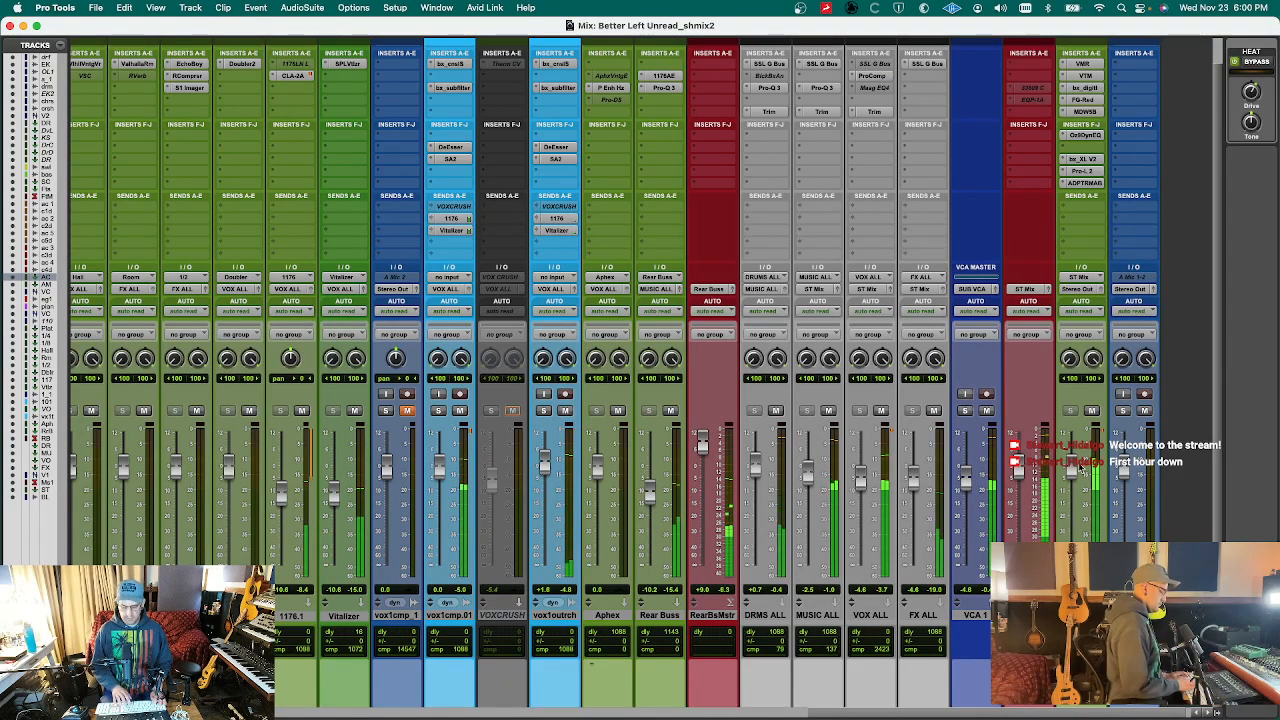
# - Bring the reference track at the end of the Edit window into view and fit its whole BetterLeftUnread_trim clip in the timeline
pyautogui.press('super+equal')
pyautogui.scroll(-20, 1034, 424)
pyautogui.press('r')
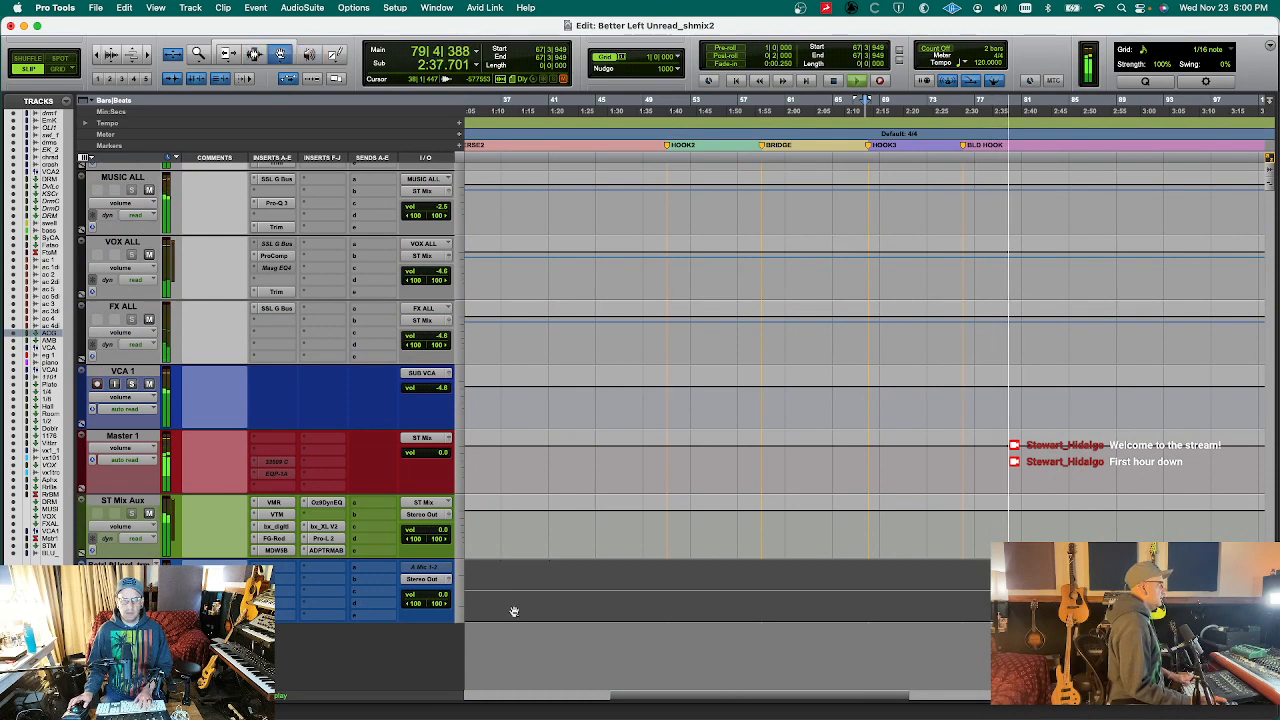
pyautogui.click(513, 611)
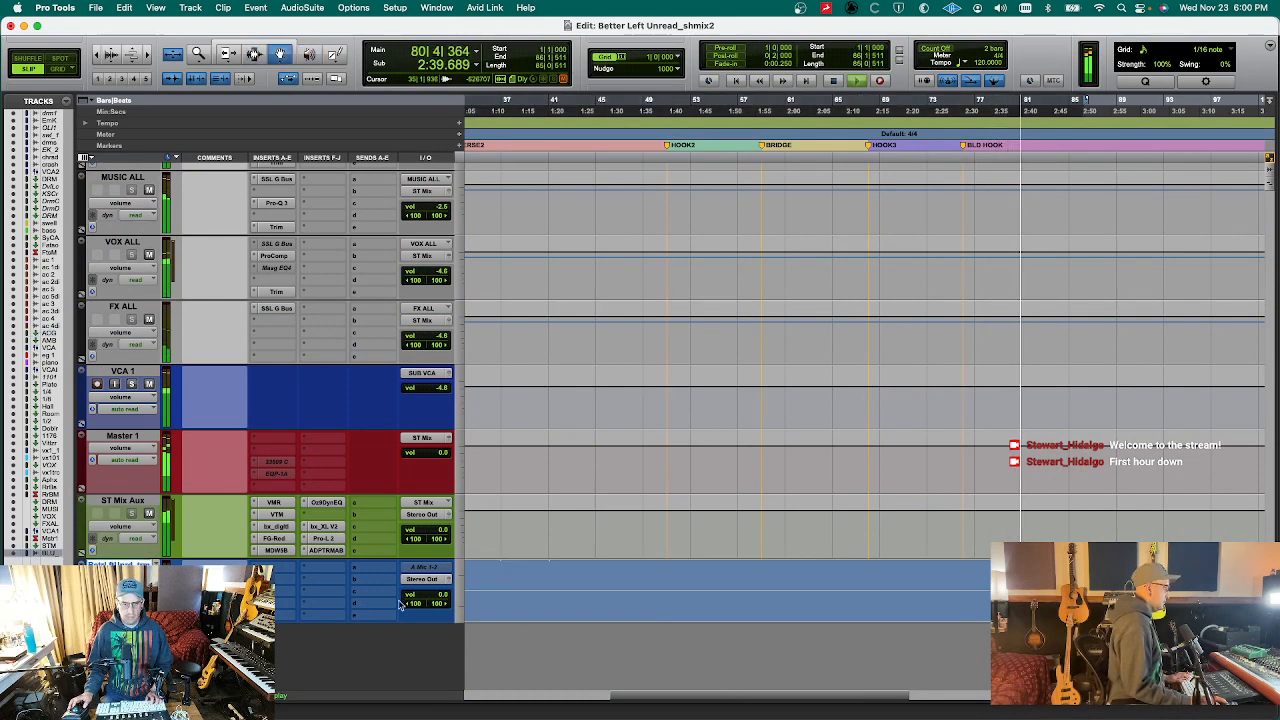
pyautogui.press('r')
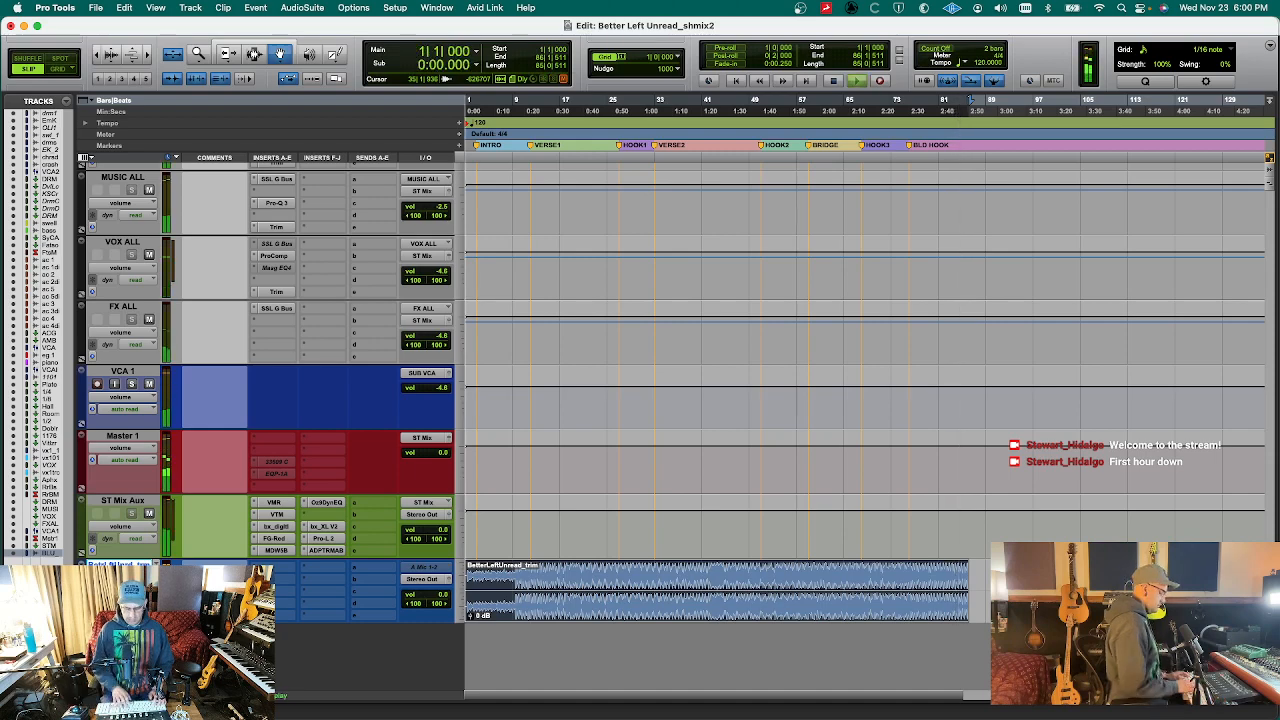
# - Stop playback and restart it from about 10|2|815, just before the VERSE1 marker
pyautogui.press('super+equal')
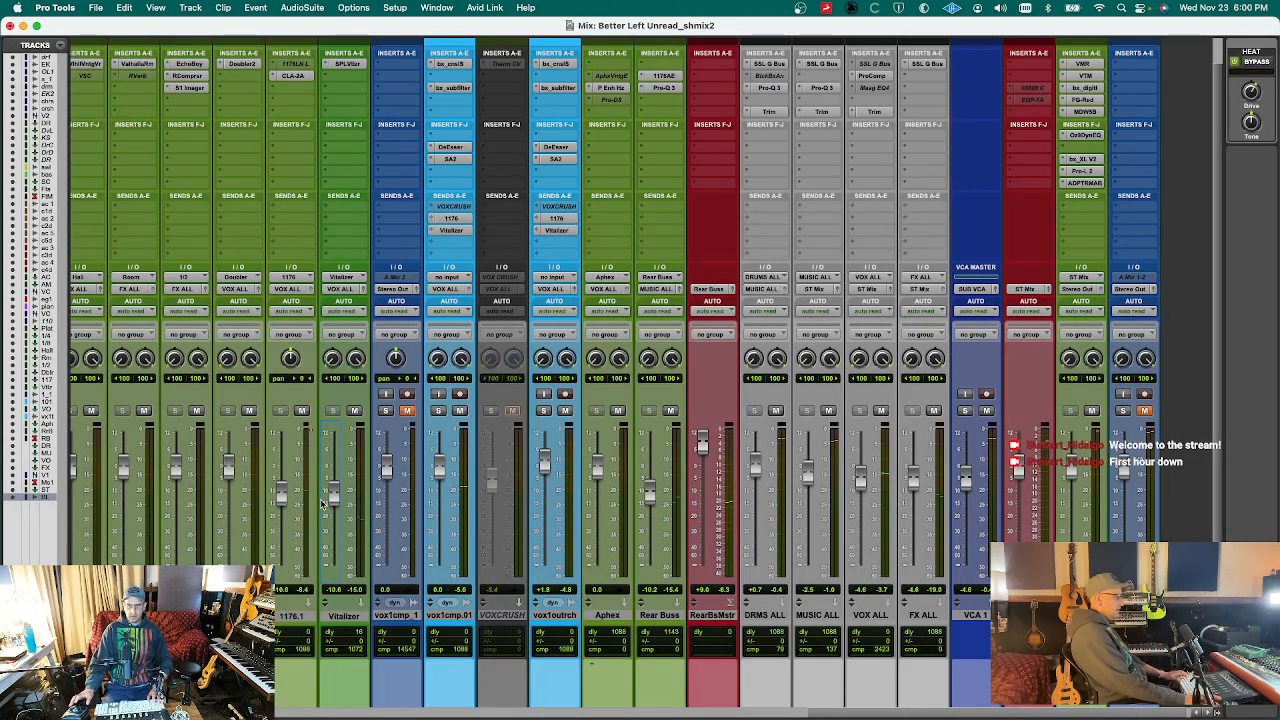
pyautogui.press('super+equal')
pyautogui.press('space')
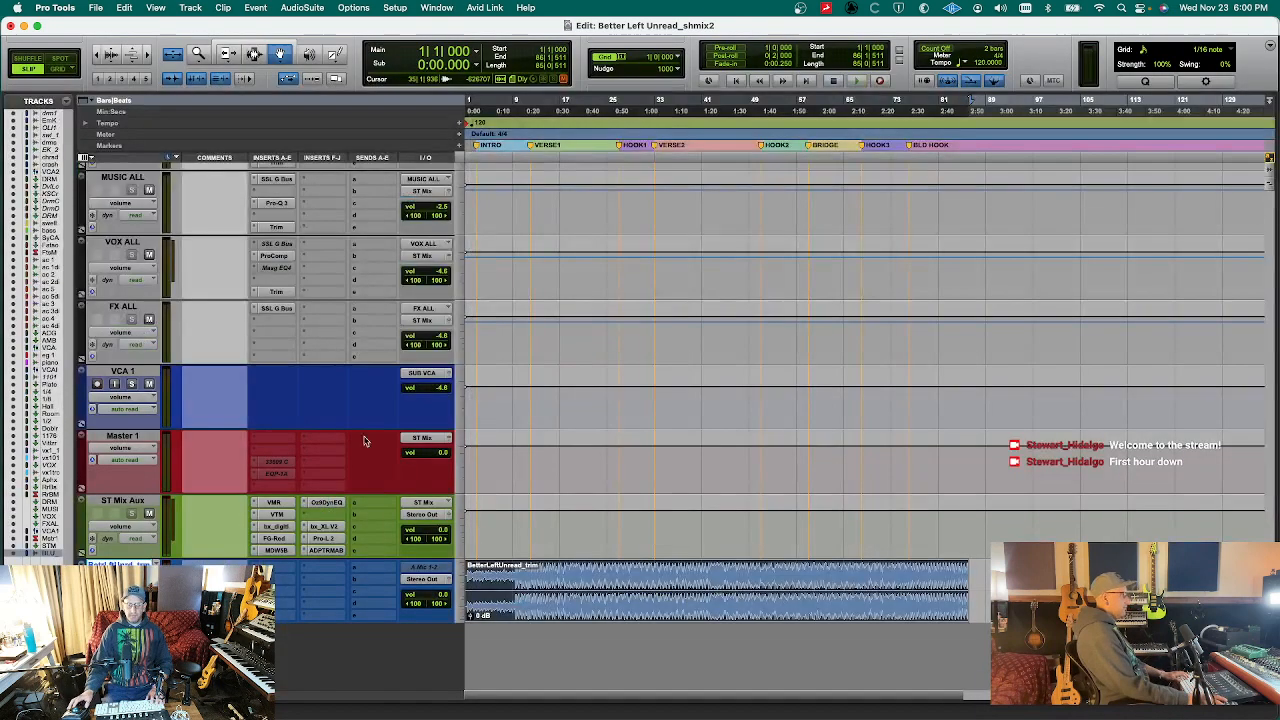
pyautogui.click(521, 143)
pyautogui.press('space')
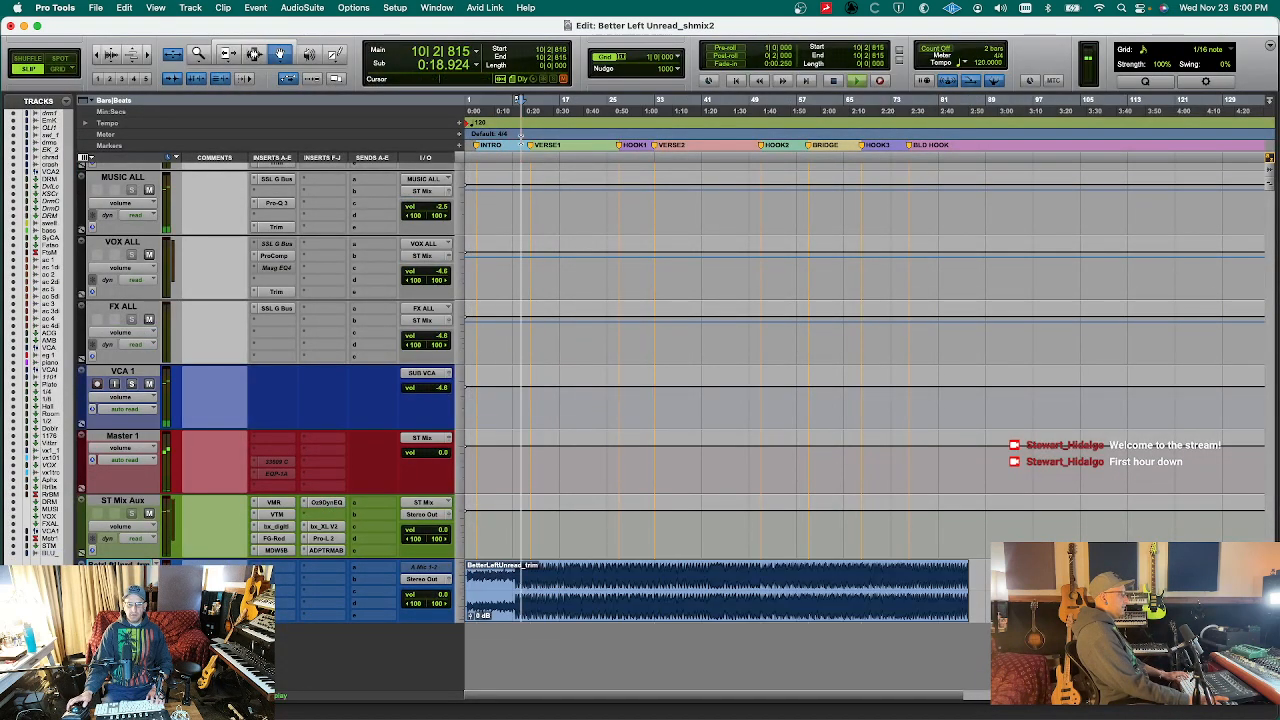
# - Move the inactive Empty Kit_2 track directly above the drums track
pyautogui.press('t')
pyautogui.press('t')
pyautogui.press('t')
pyautogui.press('t')
pyautogui.scroll(10, 498, 388)
pyautogui.press('r')
pyautogui.press('r')
pyautogui.press('r')
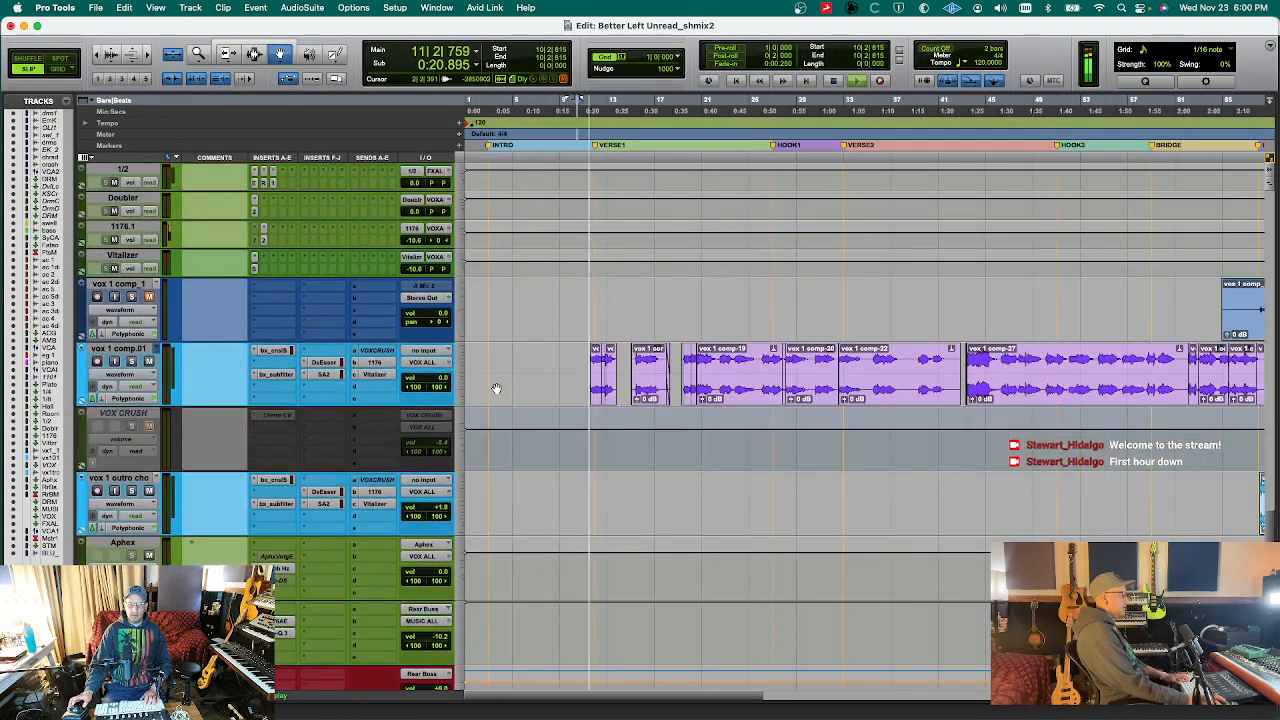
pyautogui.scroll(15, 497, 387)
pyautogui.scroll(-20, 497, 388)
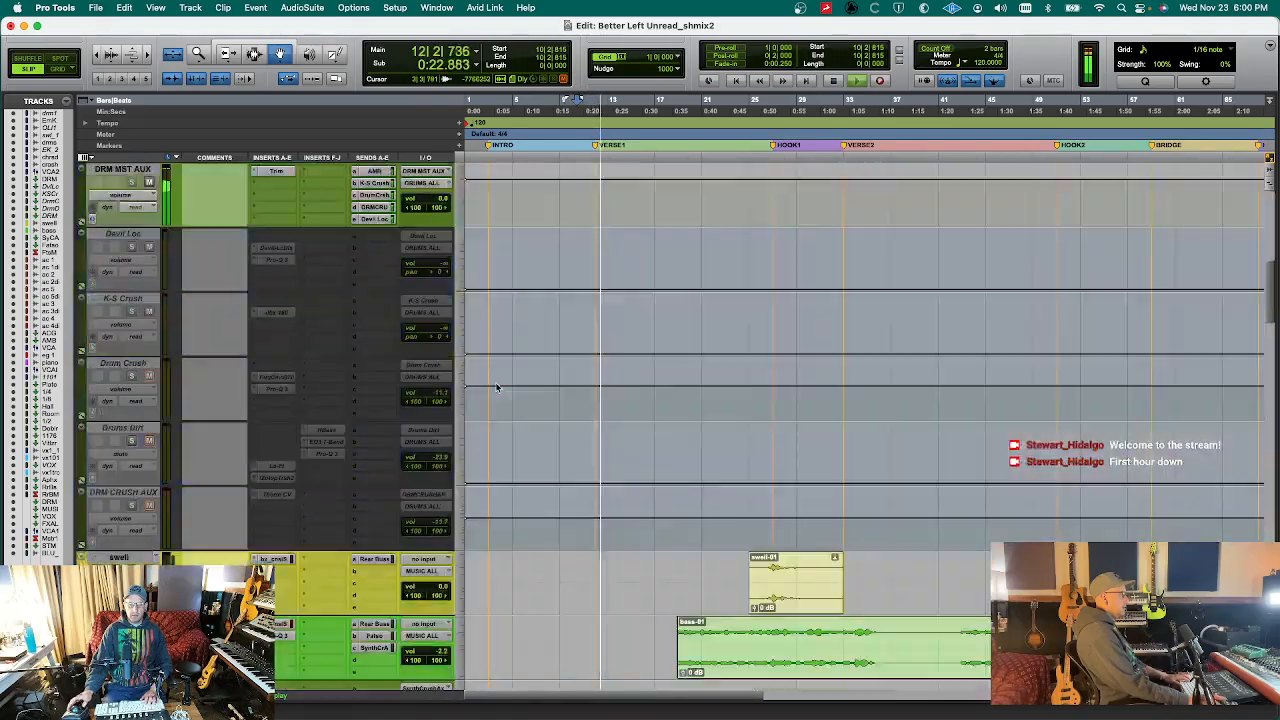
pyautogui.scroll(20, 497, 388)
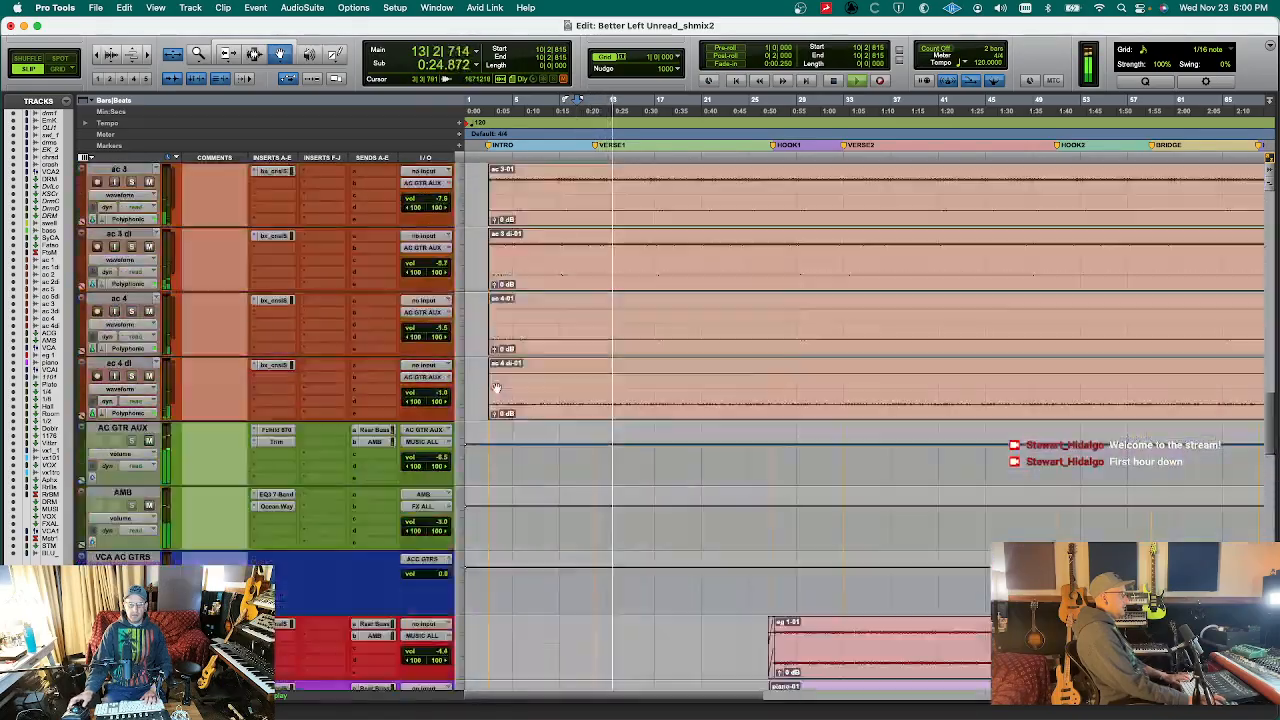
pyautogui.press('r')
pyautogui.scroll(10, 499, 388)
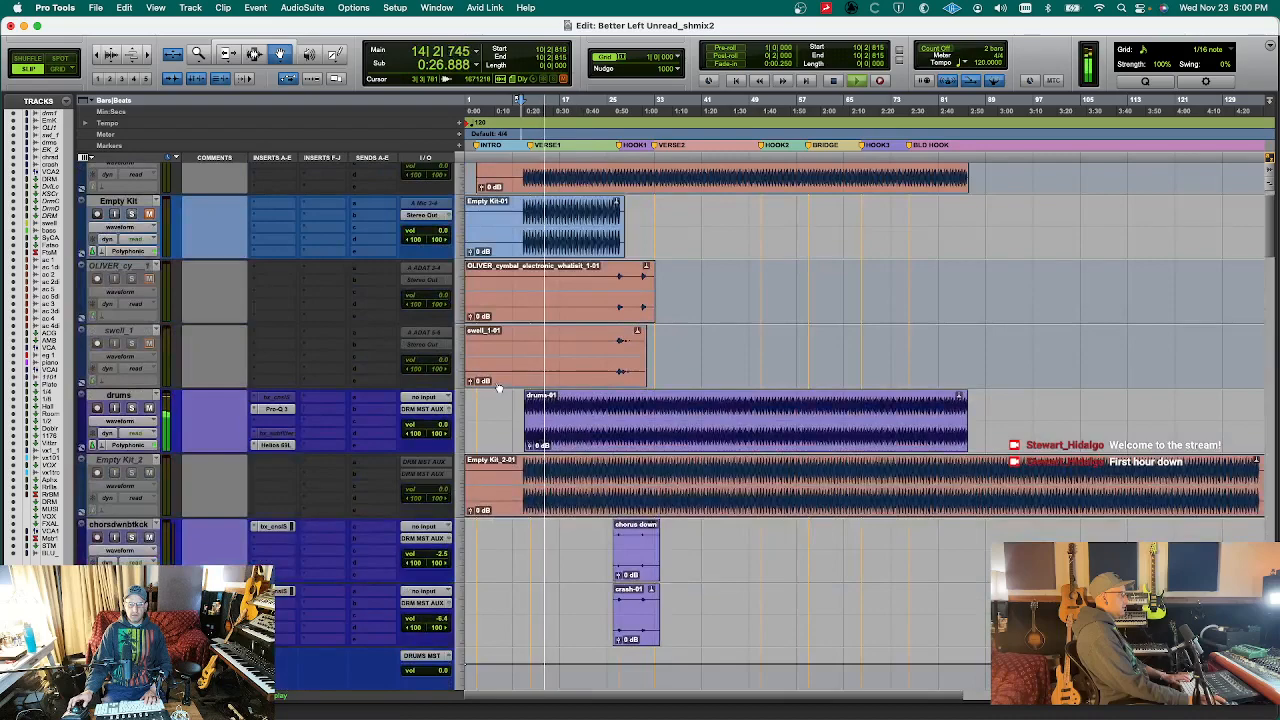
pyautogui.click(493, 498)
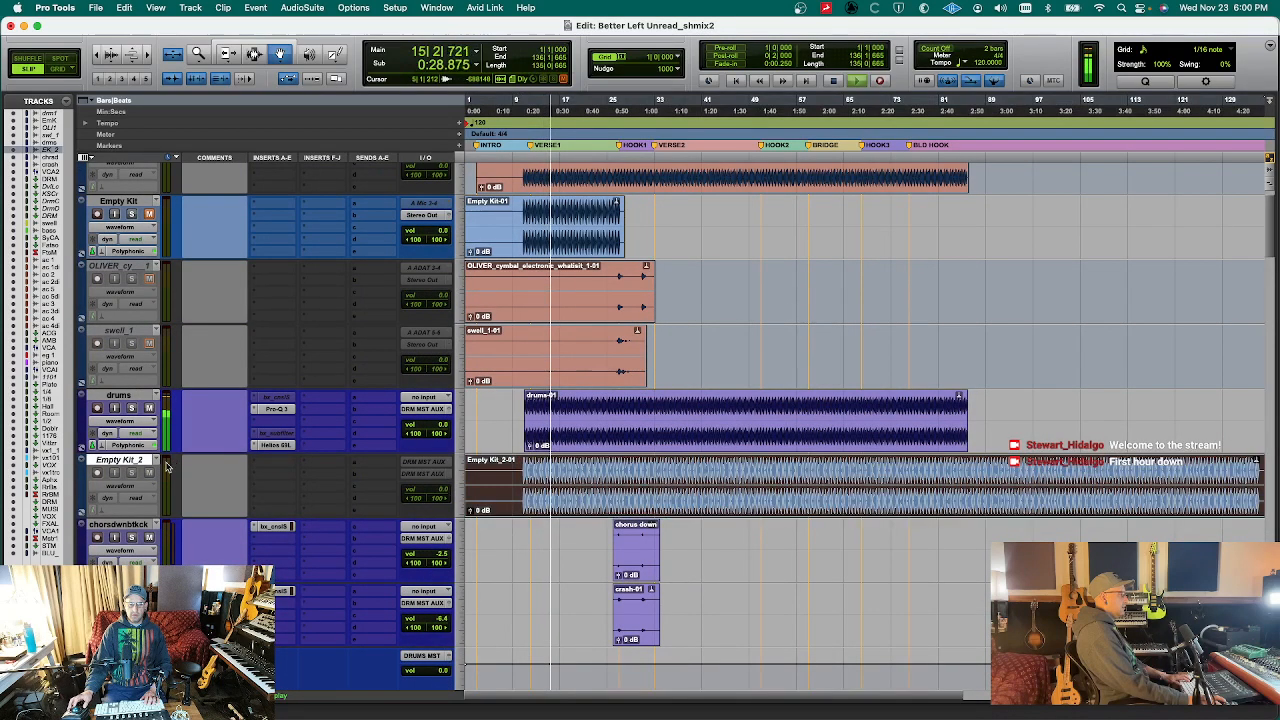
pyautogui.moveTo(149, 460); pyautogui.dragTo(150, 406)
# - Show the Mix window and select the ac 3 channel among the acoustic guitars
pyautogui.press('super+equal')
pyautogui.press('super+equal')
pyautogui.press('super+equal')
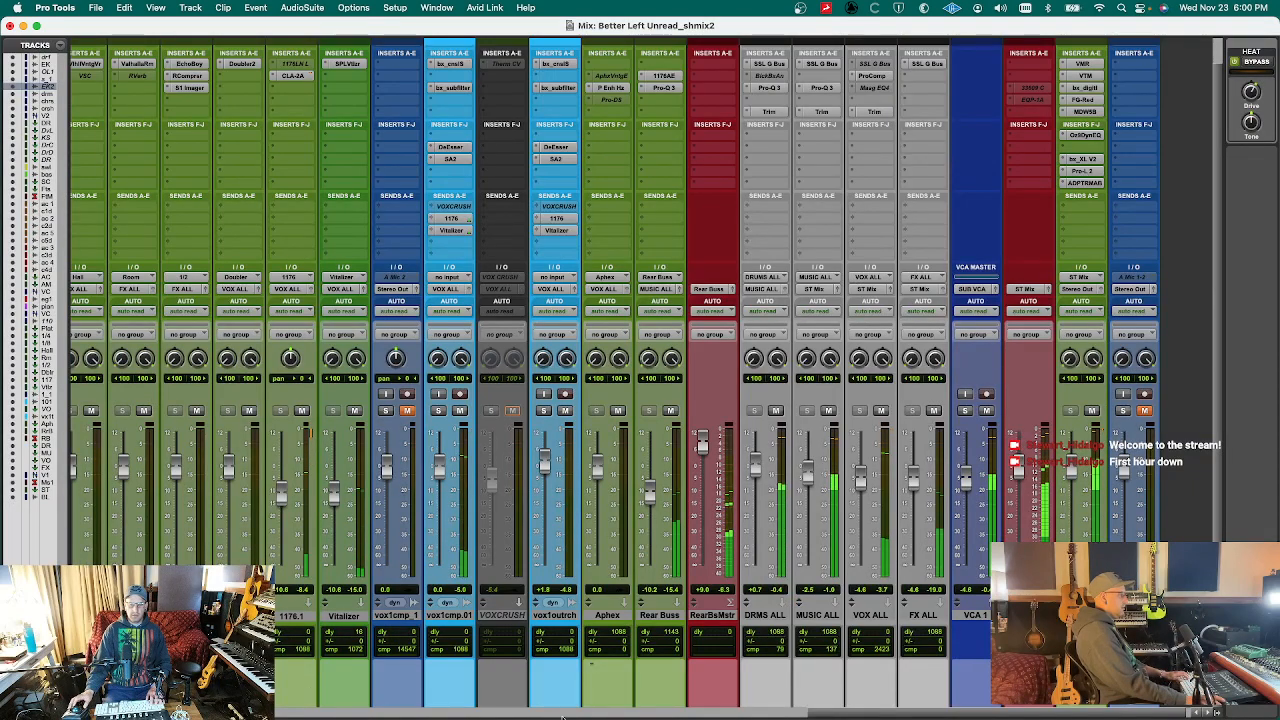
pyautogui.moveTo(866, 698)
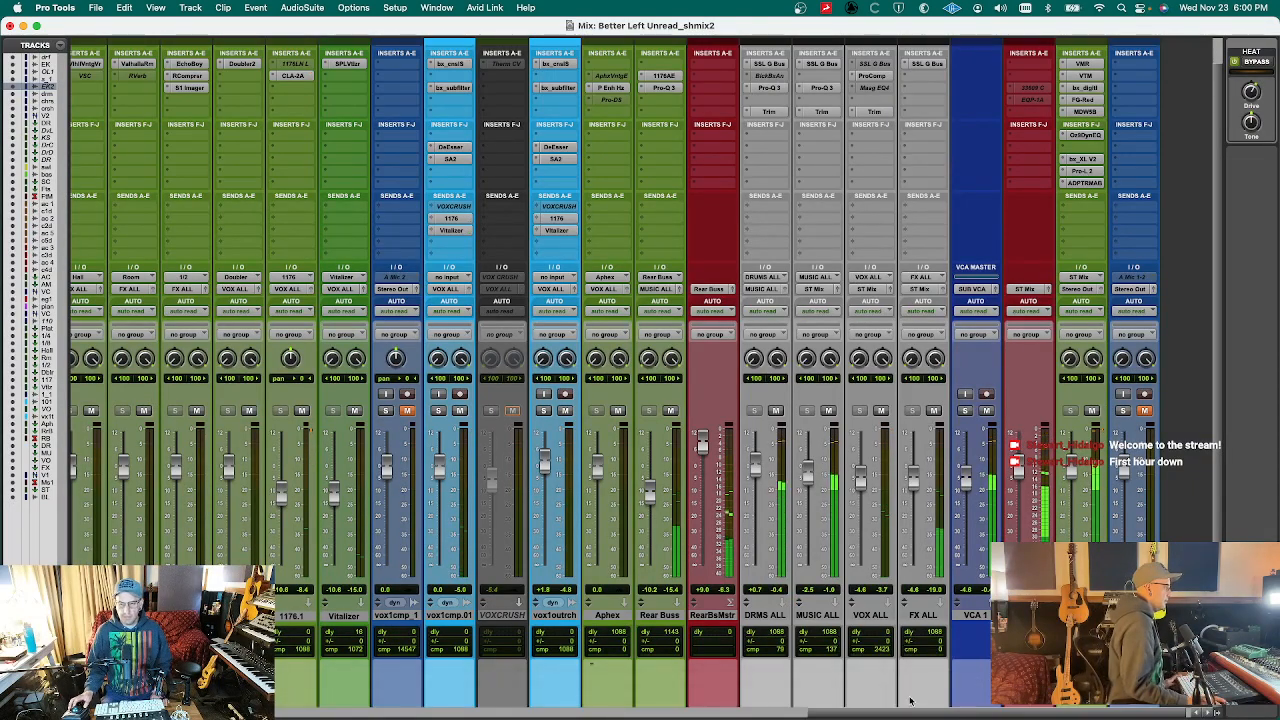
pyautogui.hscroll(-10, 411, 696)
pyautogui.hscroll(2, 411, 696)
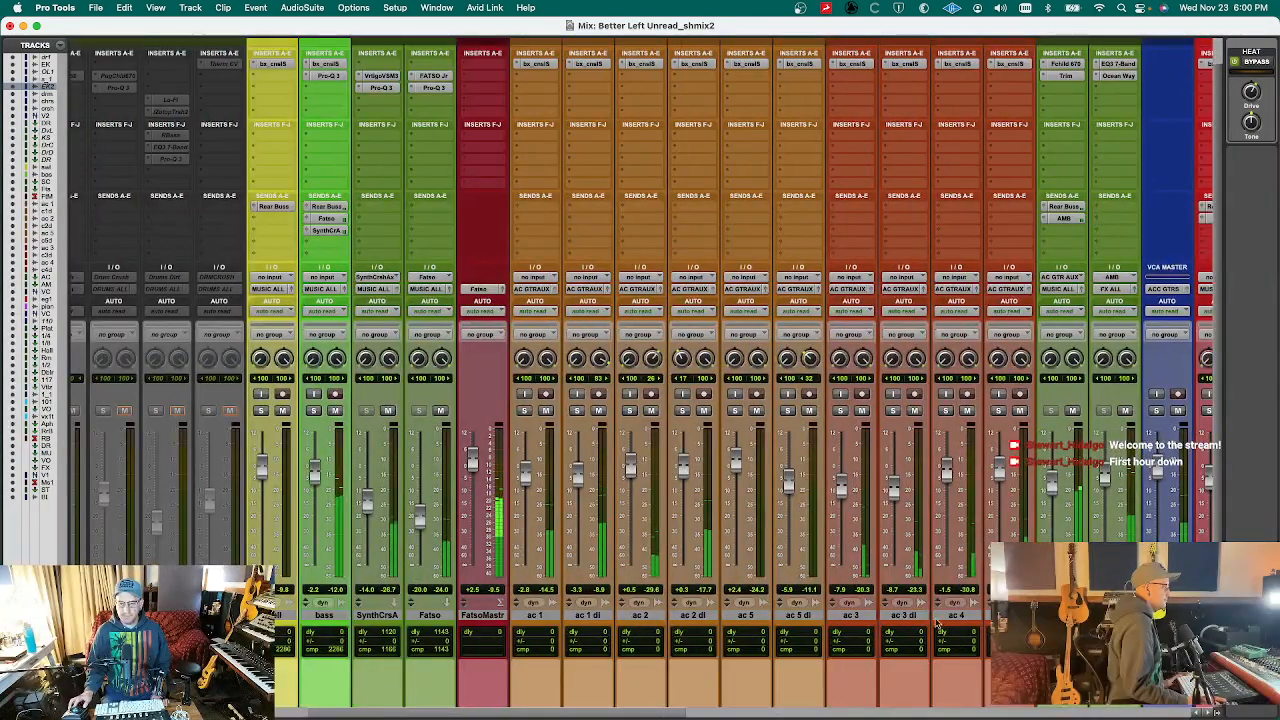
pyautogui.click(848, 615)
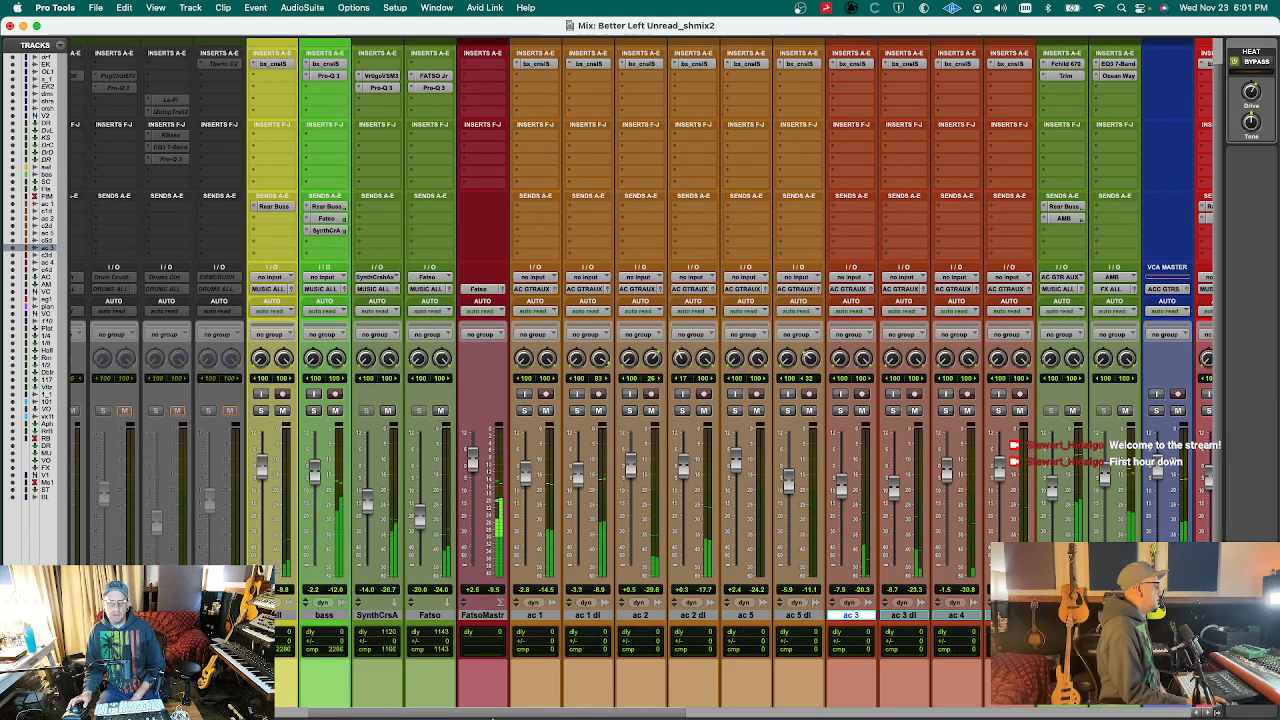
# - Disable the high-frequency cut band in the Pro-Q 3 on the drums track and close the EQ
pyautogui.click(510, 714)
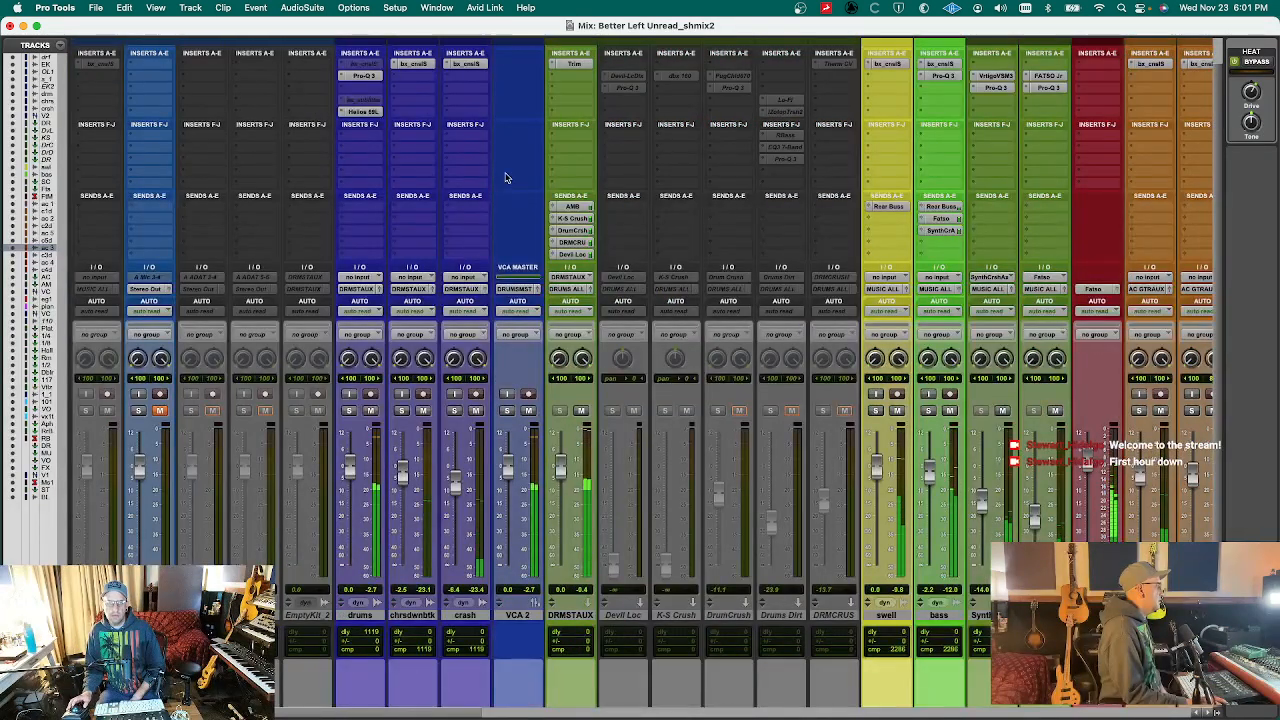
pyautogui.click(360, 75)
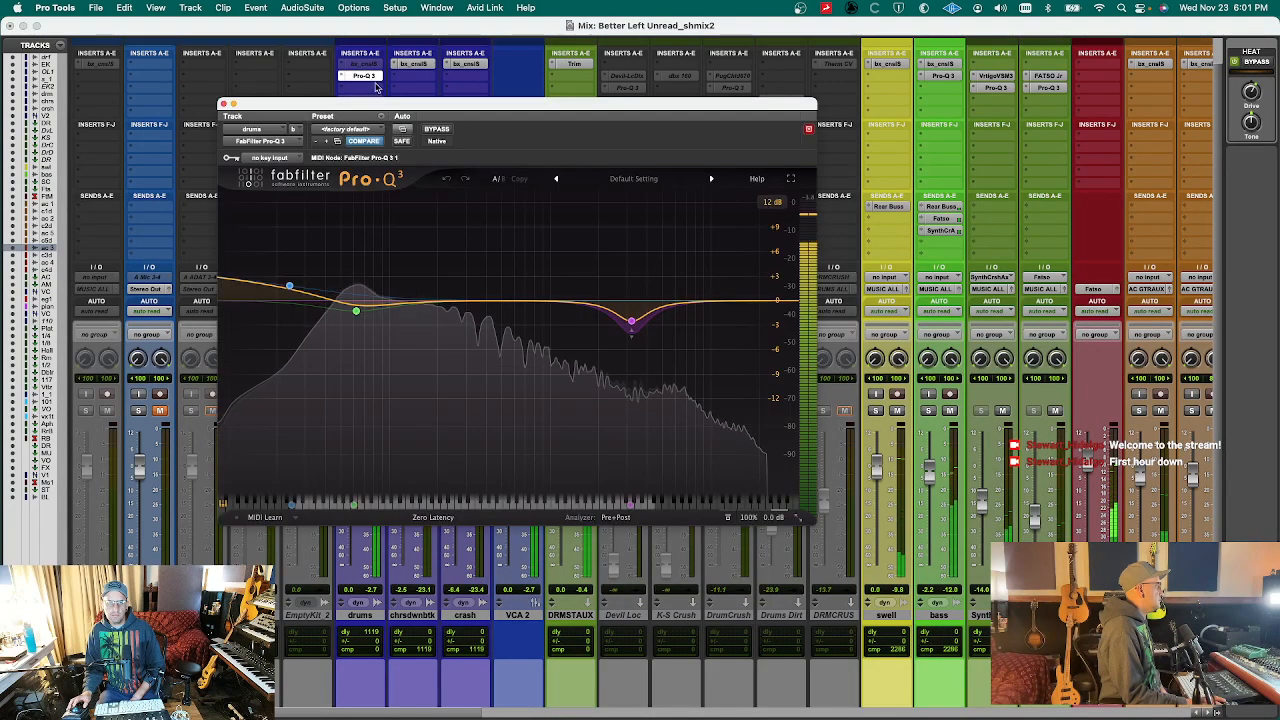
pyautogui.moveTo(683, 289); pyautogui.dragTo(547, 373)
pyautogui.click(492, 437)
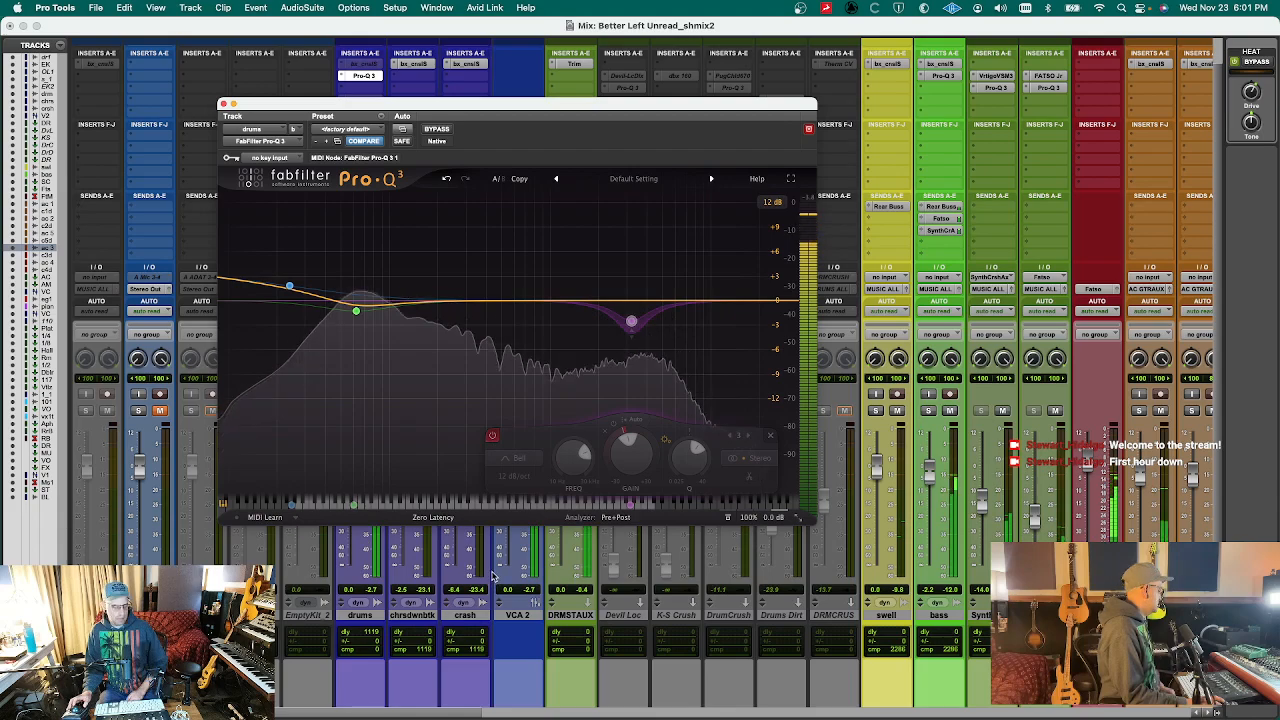
pyautogui.press('super+w')
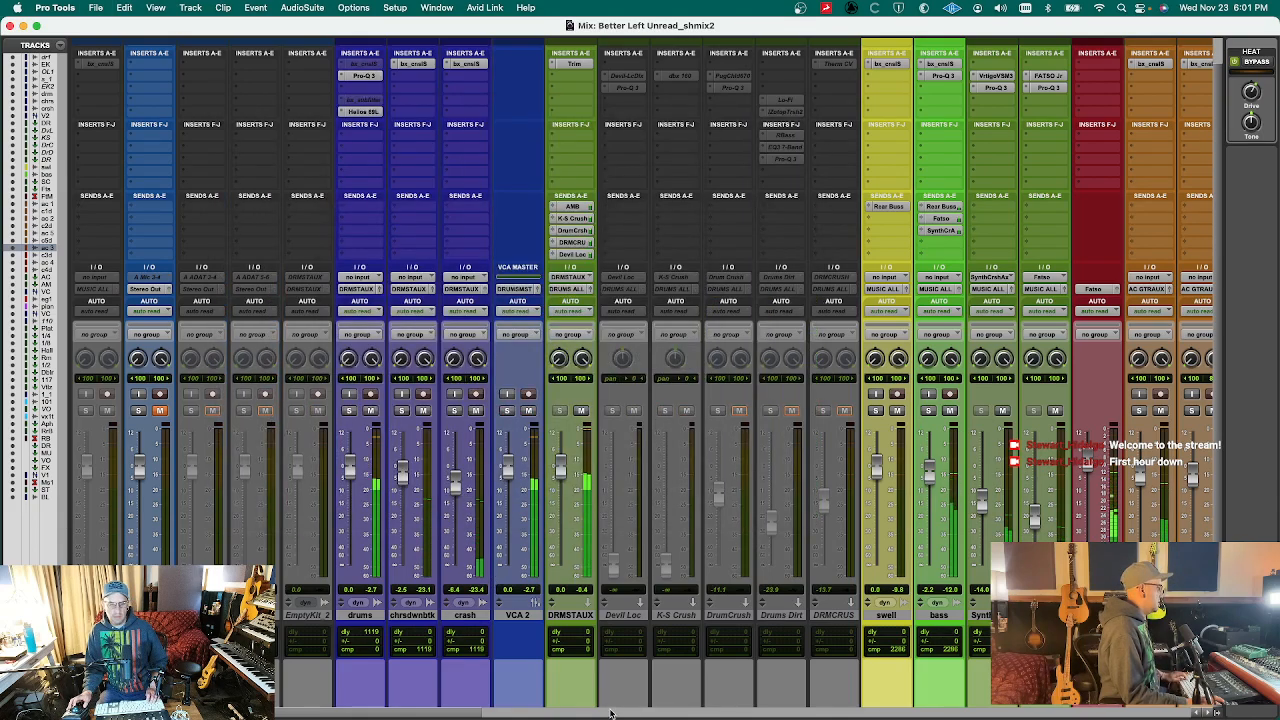
# - Disable the upper band of the DRMS ALL Pro-Q 3 and reposition it at about 3690 Hz and +6.76 dB
pyautogui.moveTo(484, 714); pyautogui.dragTo(1190, 712)
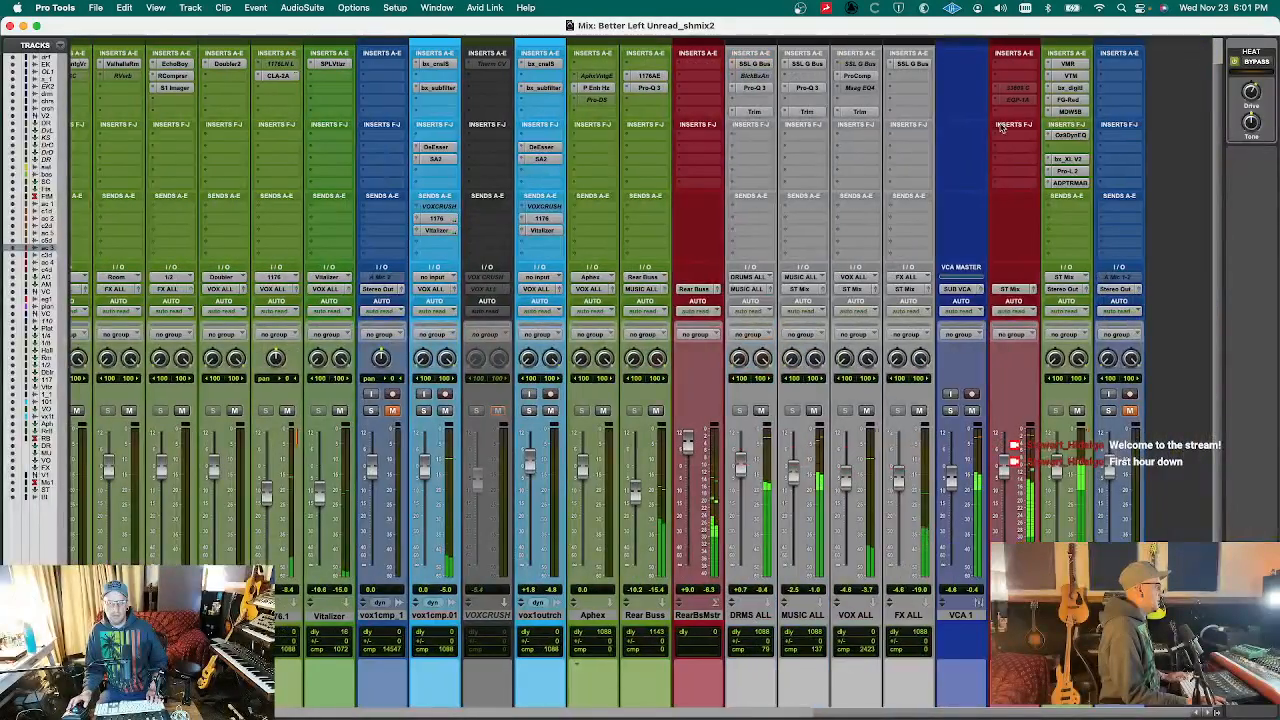
pyautogui.click(754, 64)
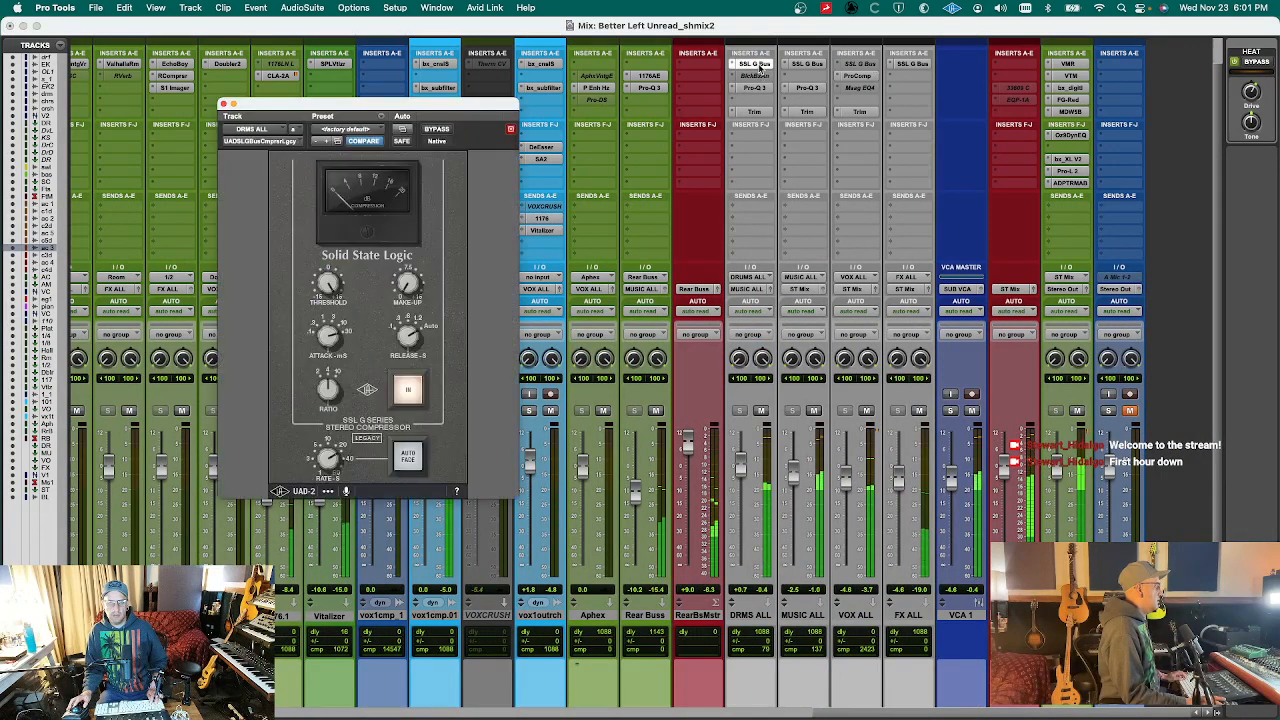
pyautogui.click(757, 88)
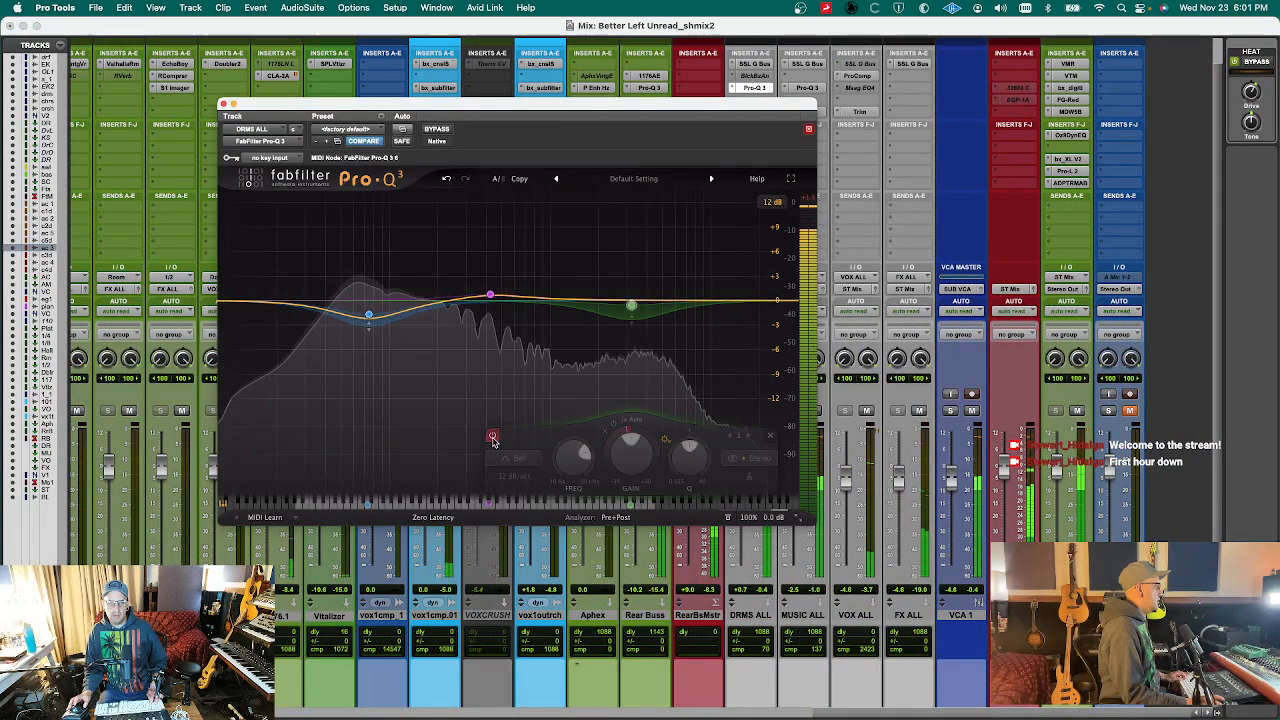
pyautogui.moveTo(628, 302); pyautogui.dragTo(640, 247)
pyautogui.press('super+w')
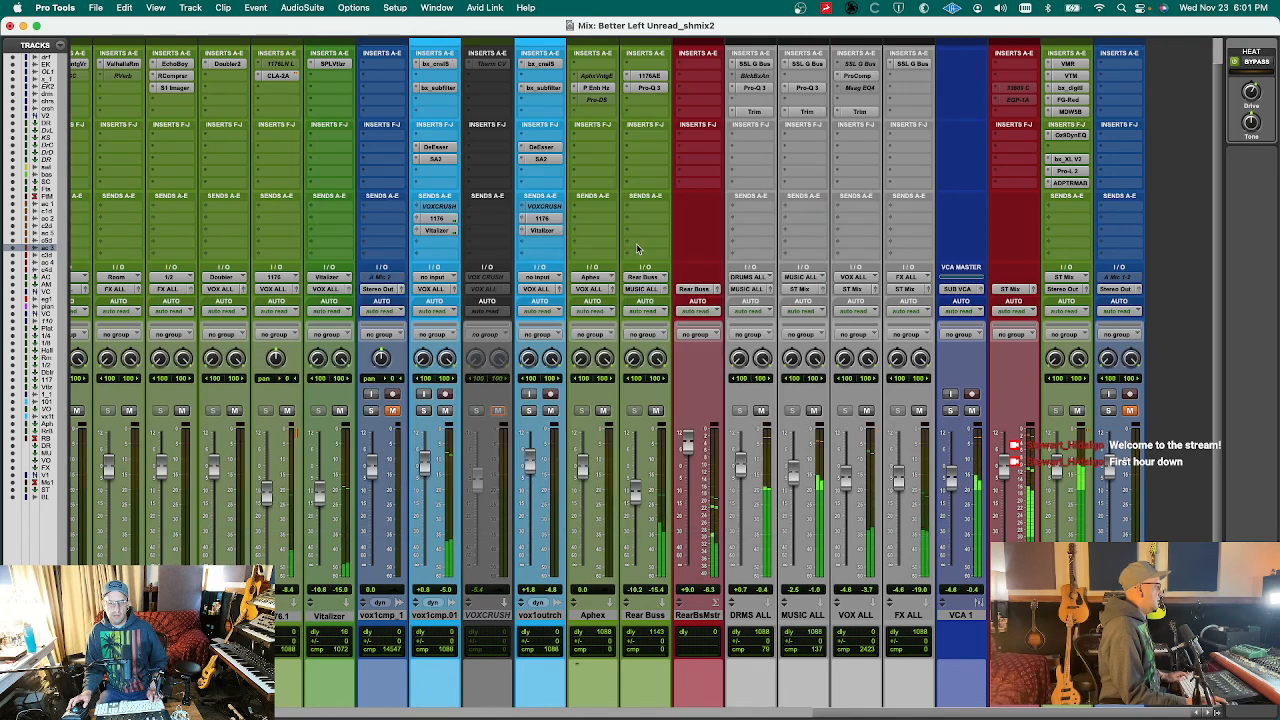
# - Audition the boosted 3690 Hz band in the DRMS ALL Pro-Q 3 on and off, and delete it
pyautogui.click(756, 88)
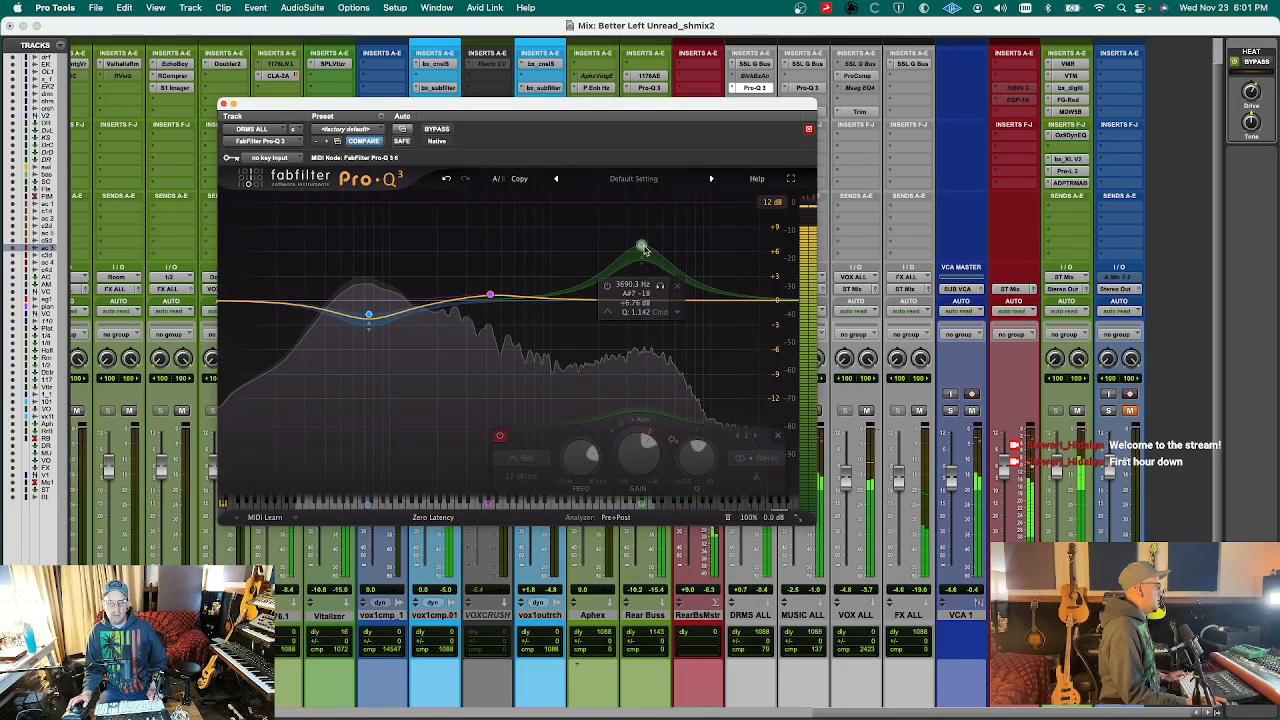
pyautogui.press('super+w')
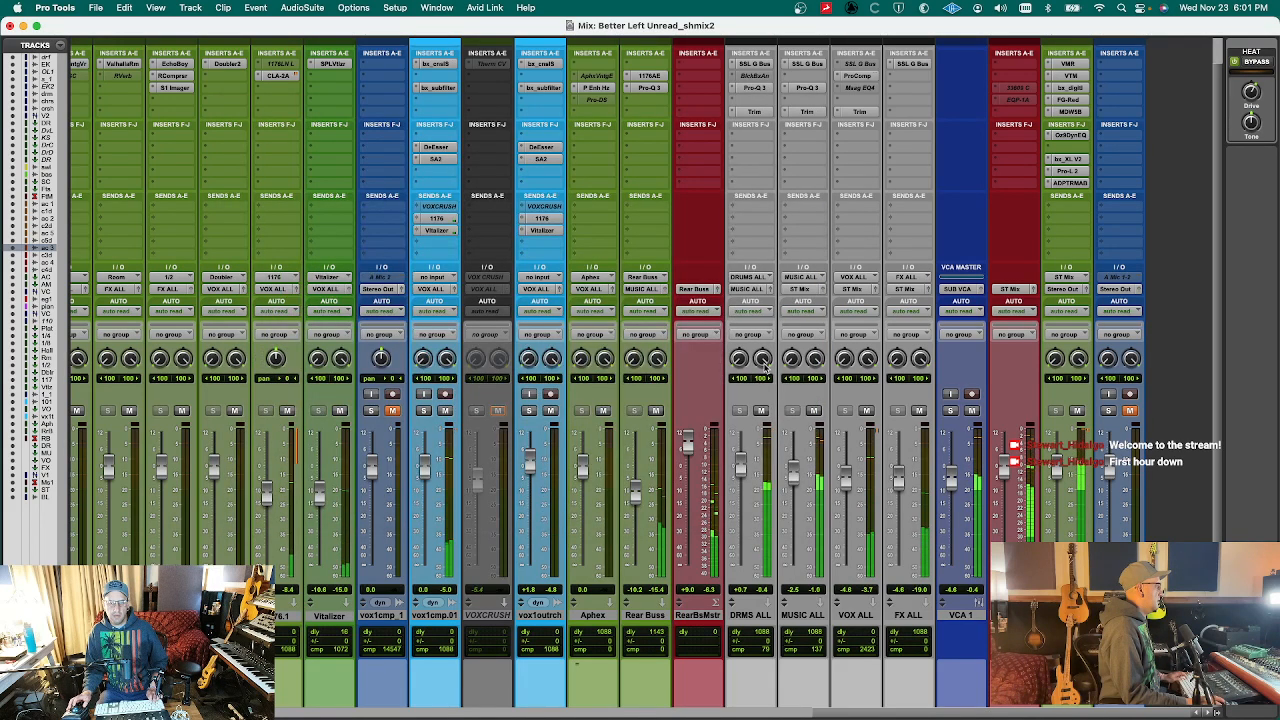
pyautogui.press('ctrl+alt+super+w')
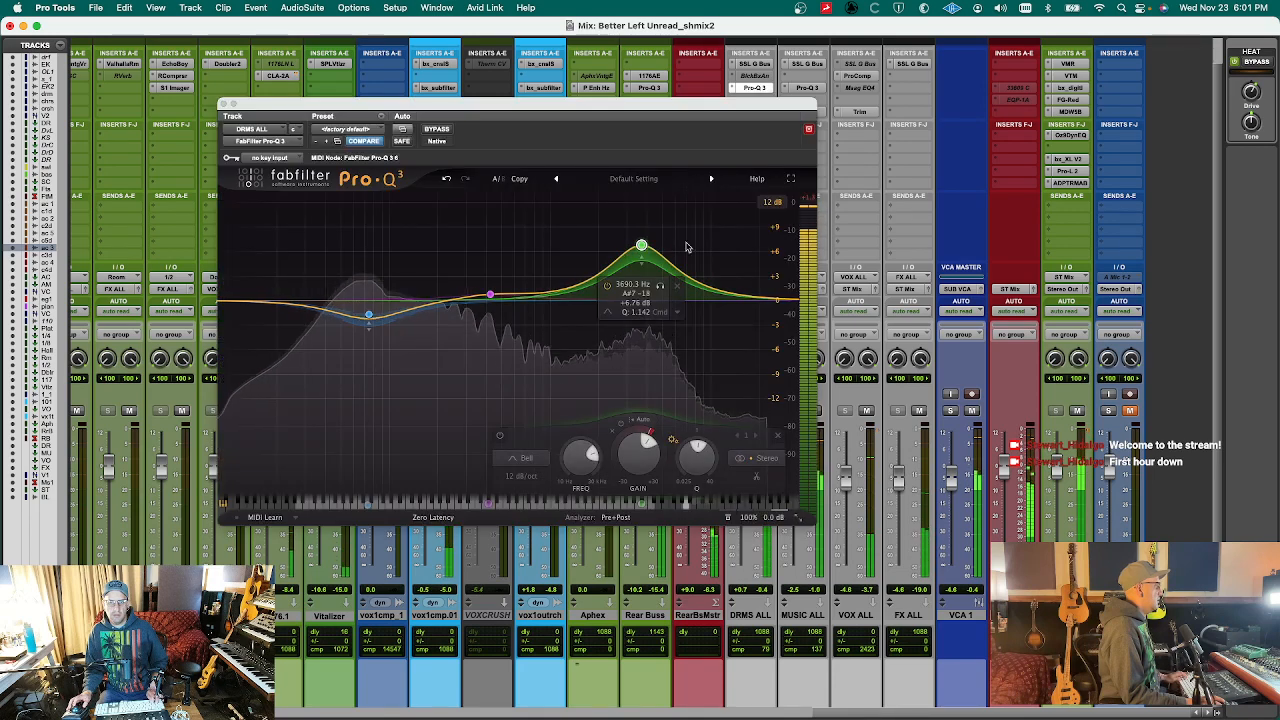
pyautogui.click(500, 436)
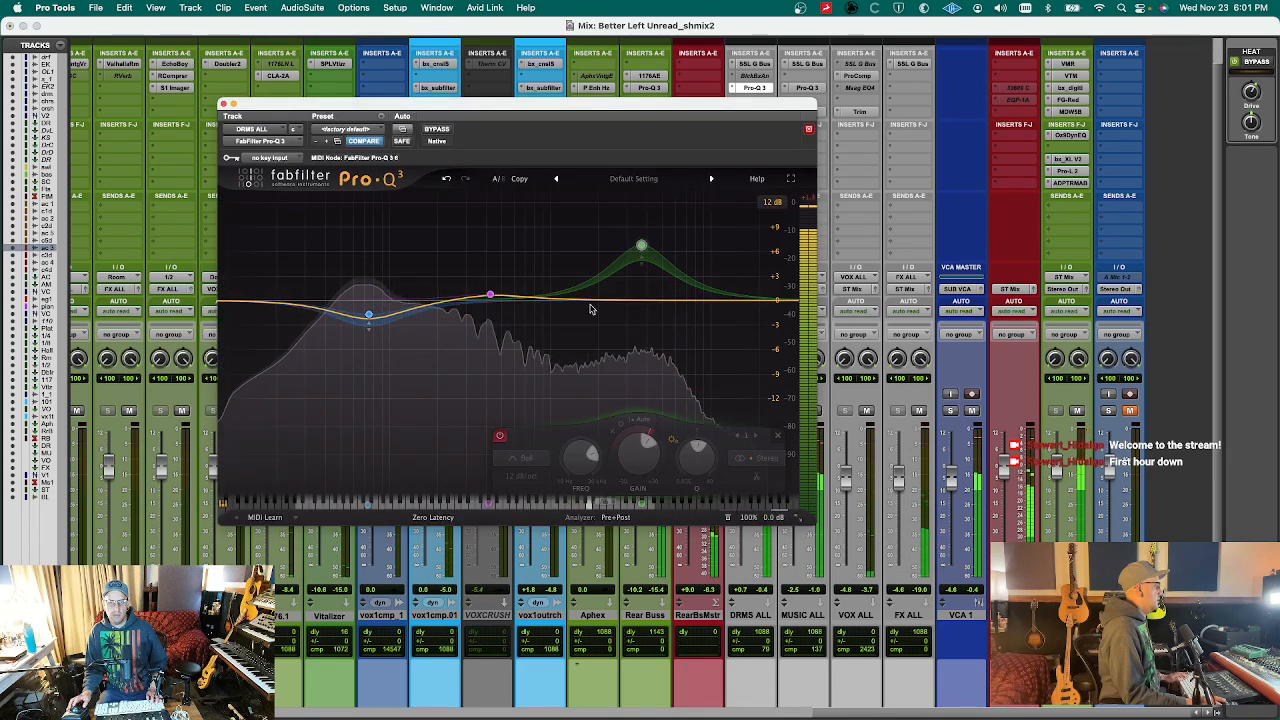
pyautogui.rightClick(642, 246)
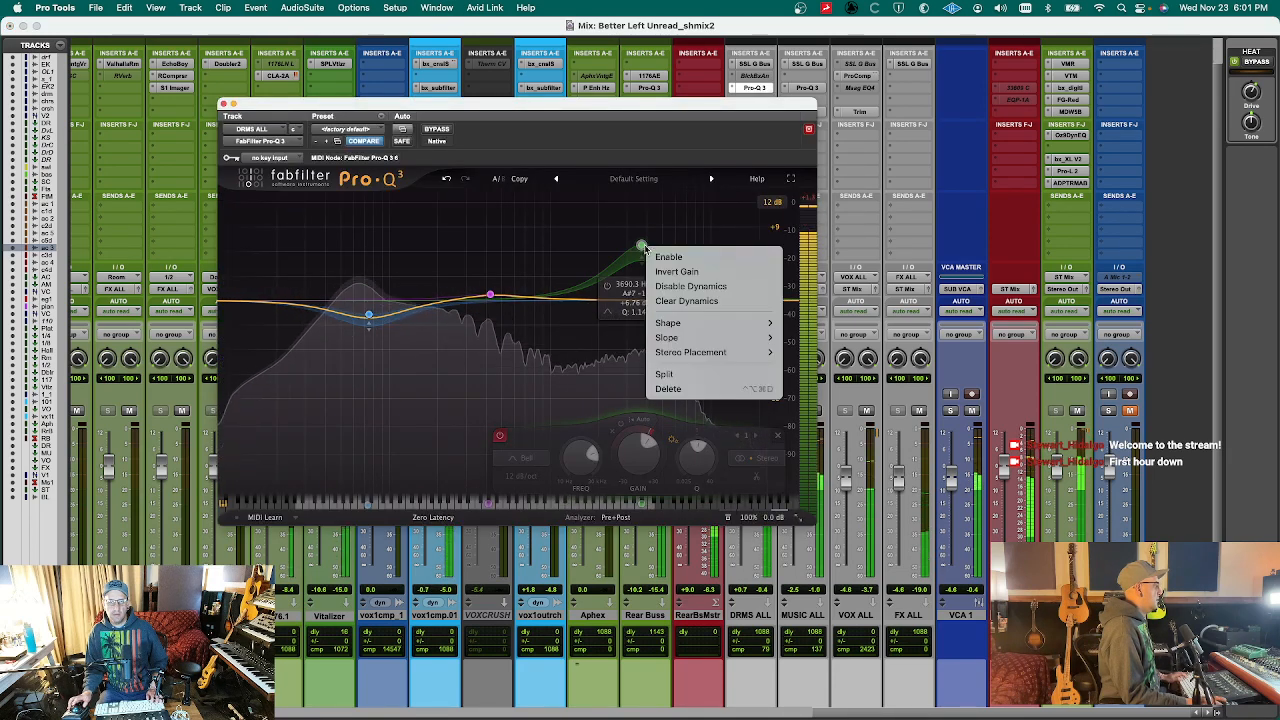
pyautogui.click(668, 388)
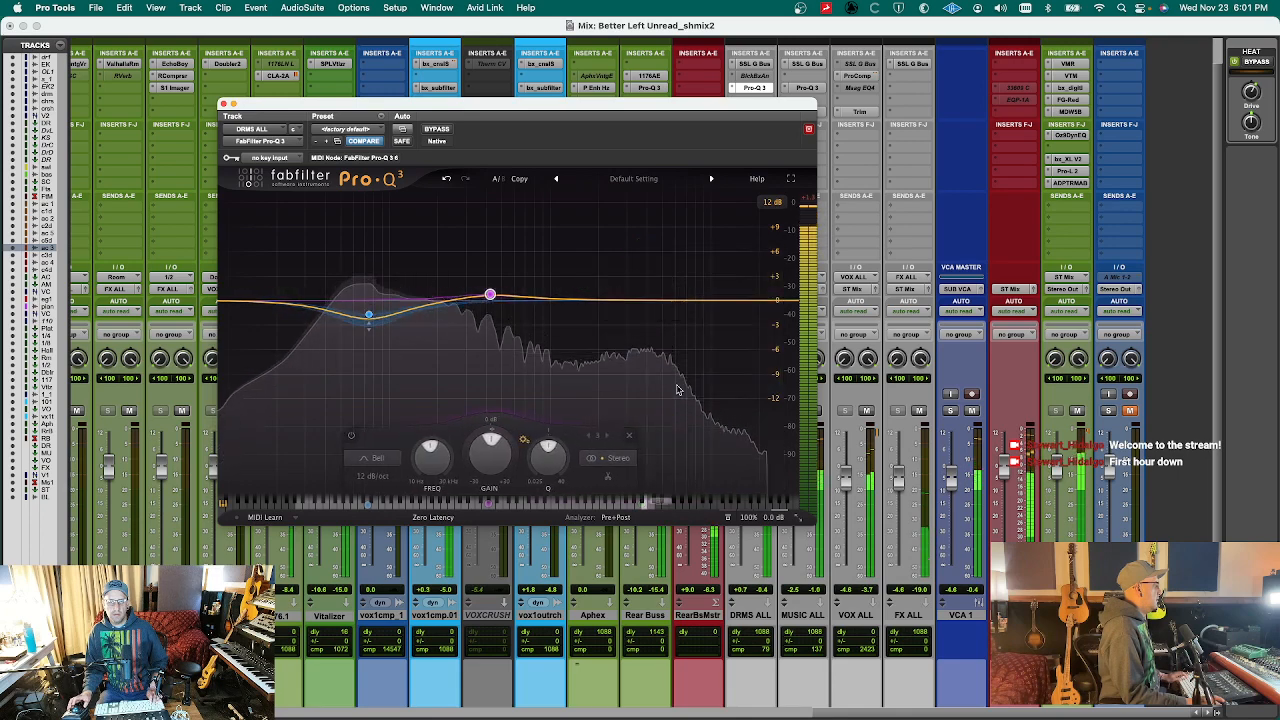
pyautogui.press('super+w')
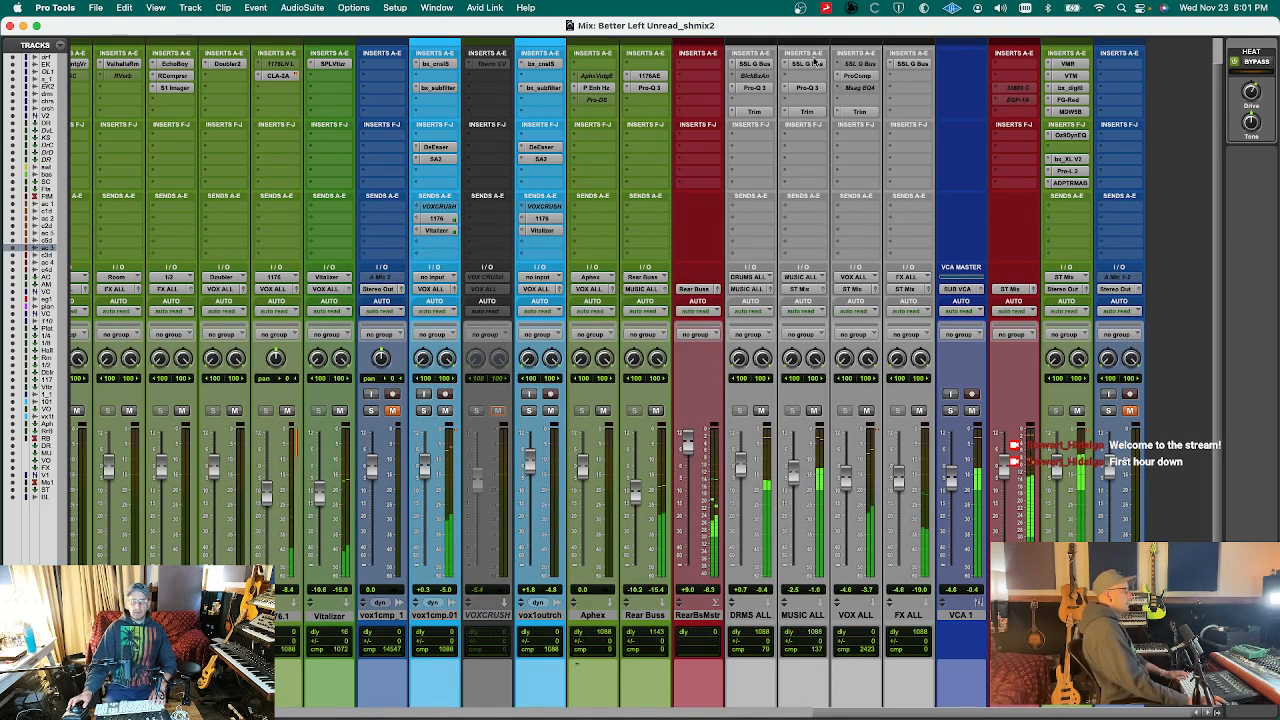
# - Check the Trim gain on DRMS ALL and lower the threshold of its SSL G Bus compressor
pyautogui.click(762, 112)
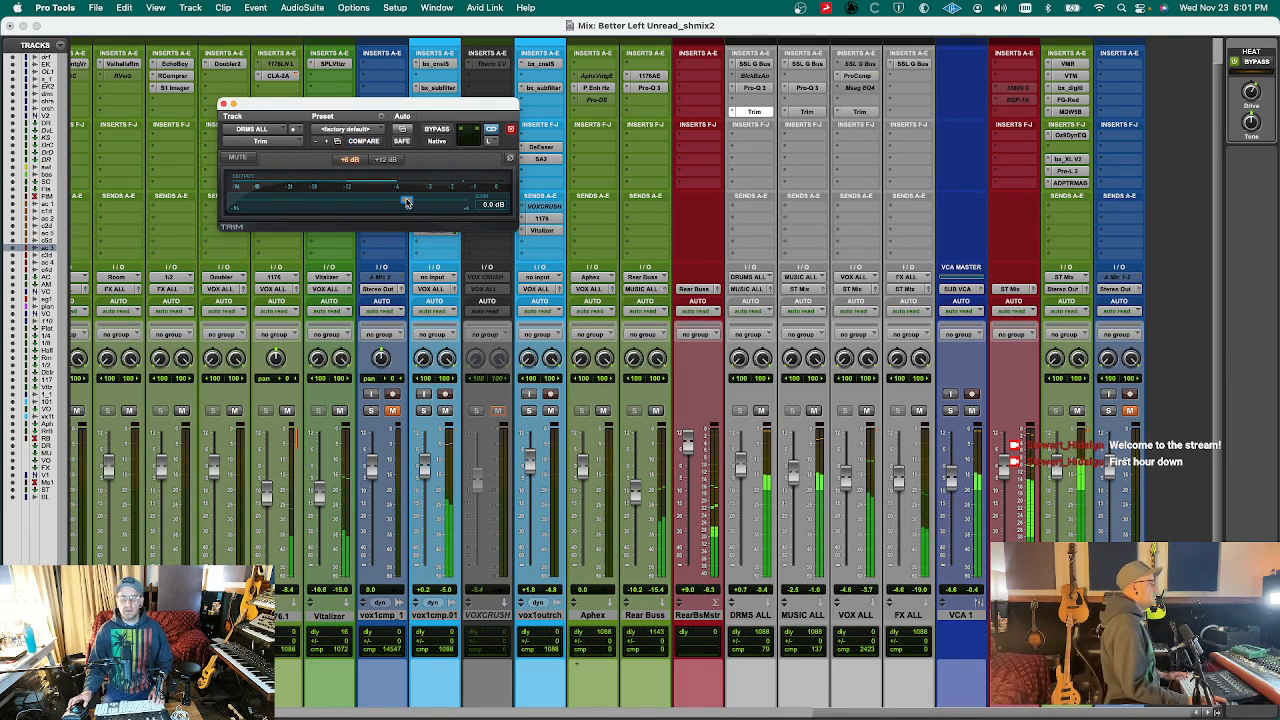
pyautogui.press('super+w')
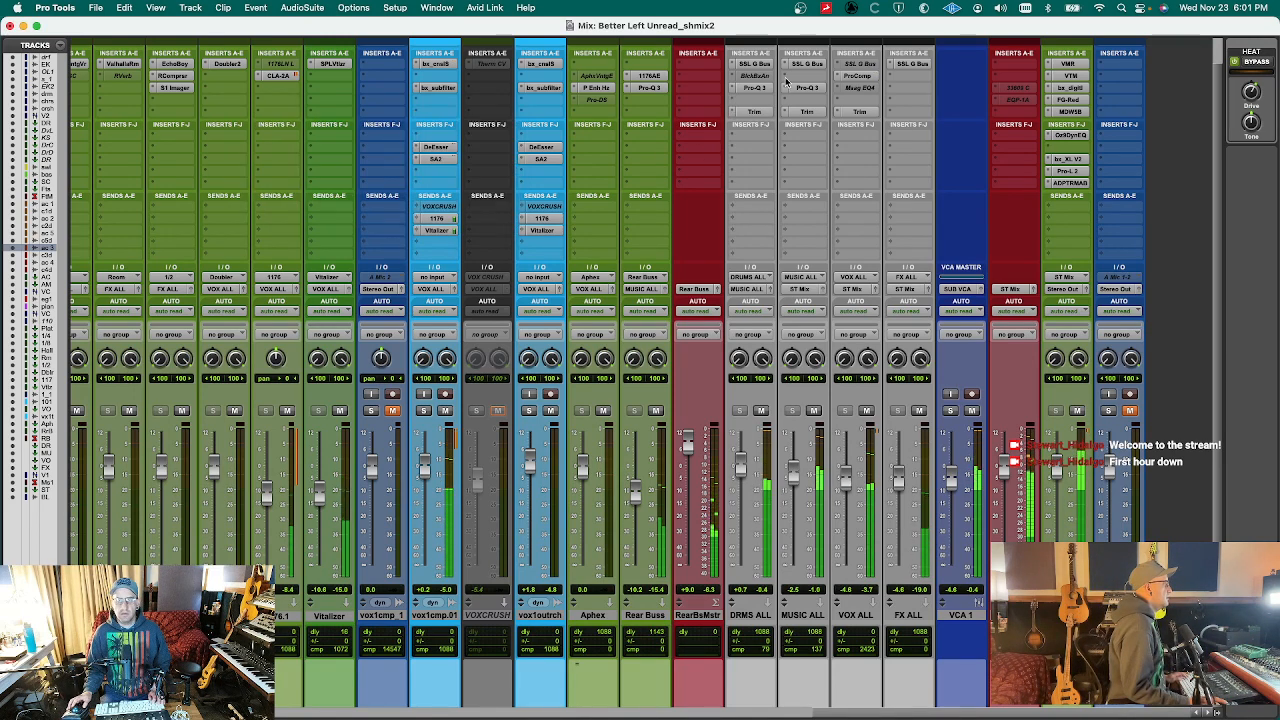
pyautogui.click(756, 64)
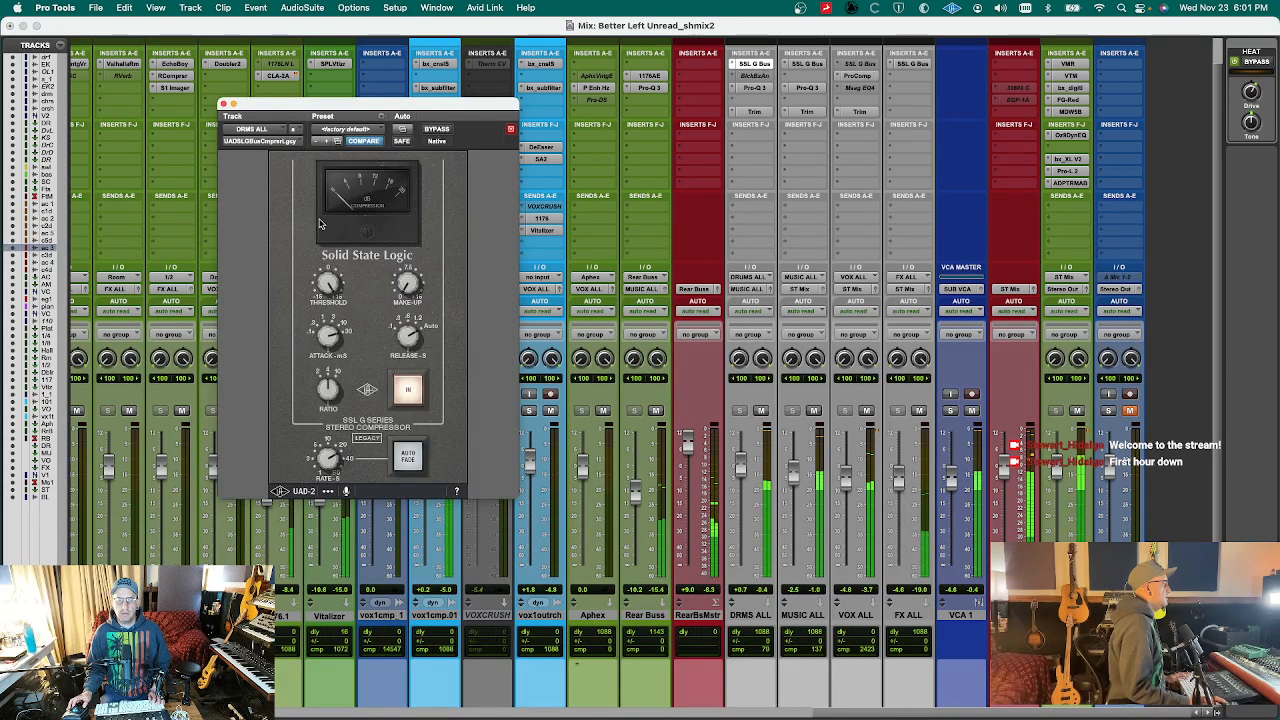
pyautogui.click(424, 134)
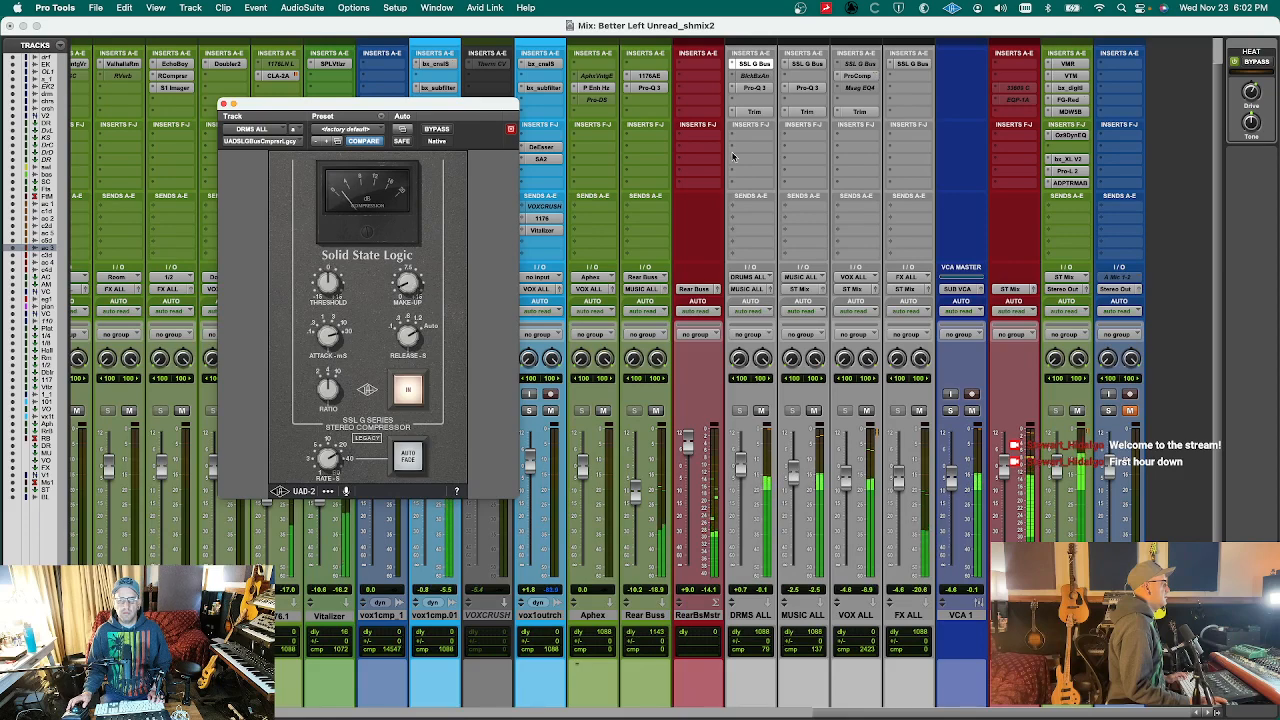
pyautogui.press('super+w')
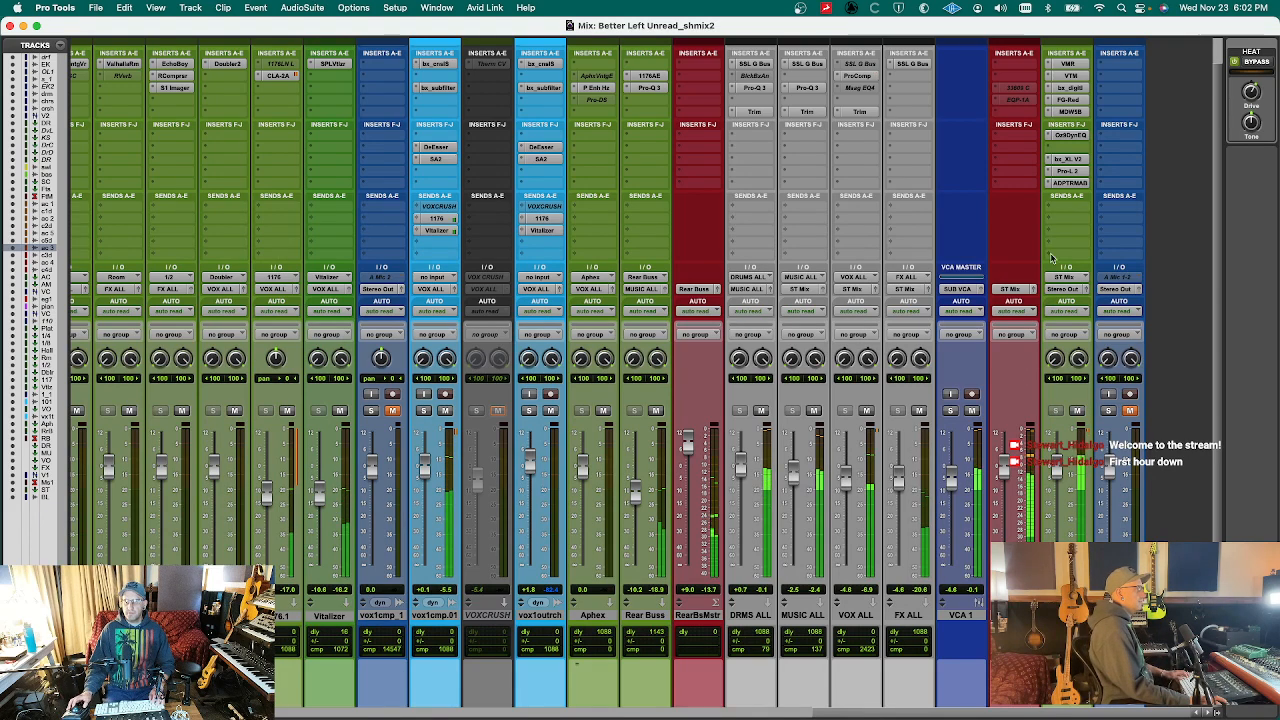
# - Compare the current mix with Better Left Unread_shmix1.wav in the ADPTR MetricAB on ST Mix Aux
pyautogui.click(1050, 184)
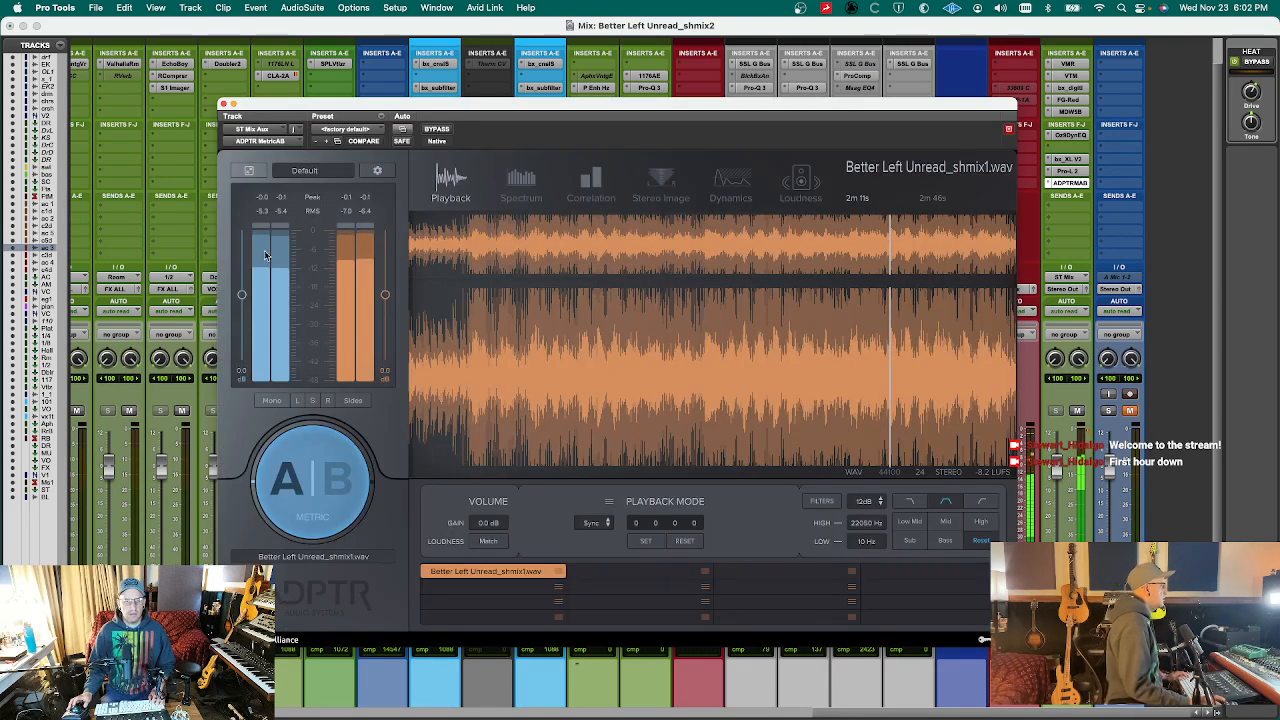
pyautogui.click(310, 467)
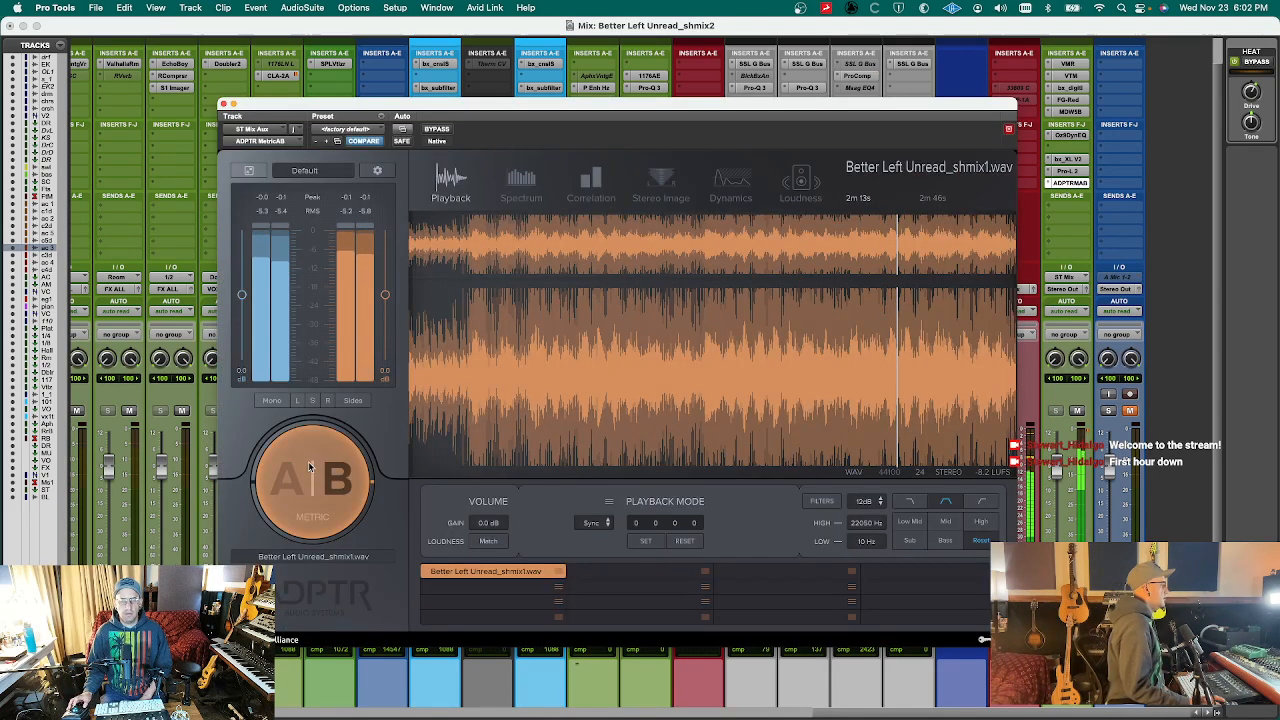
pyautogui.click(310, 467)
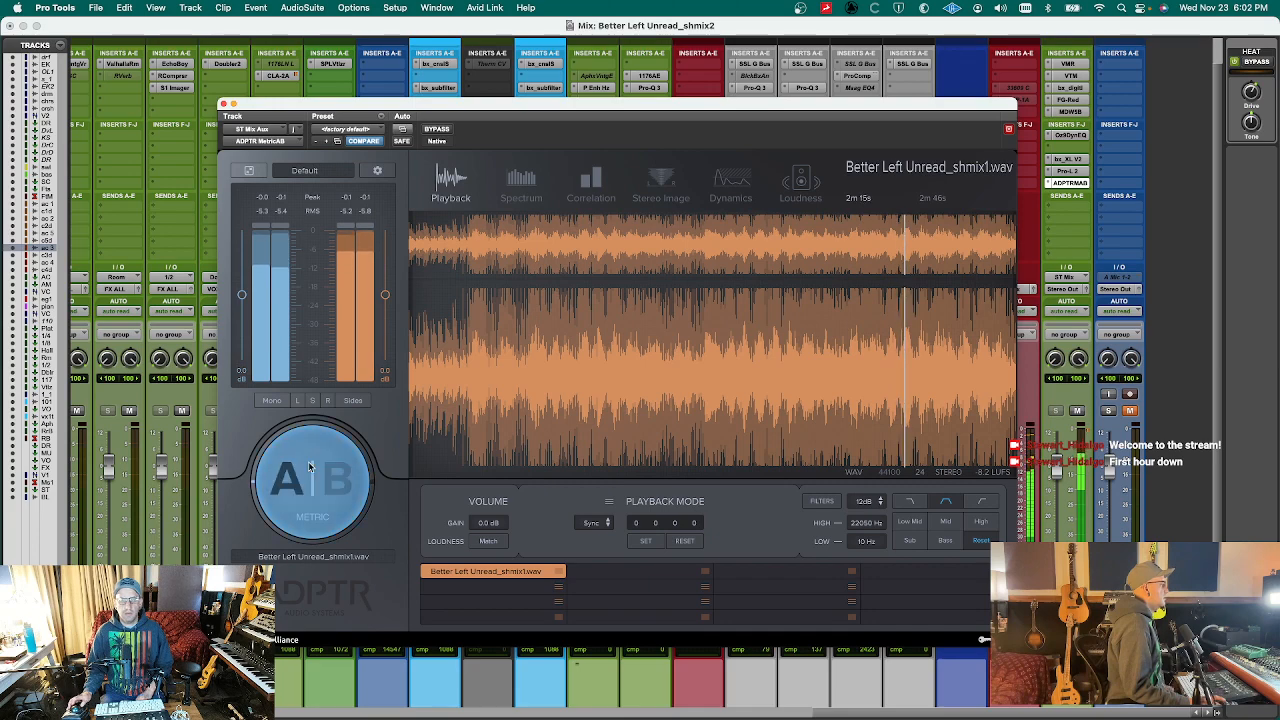
pyautogui.click(1050, 184)
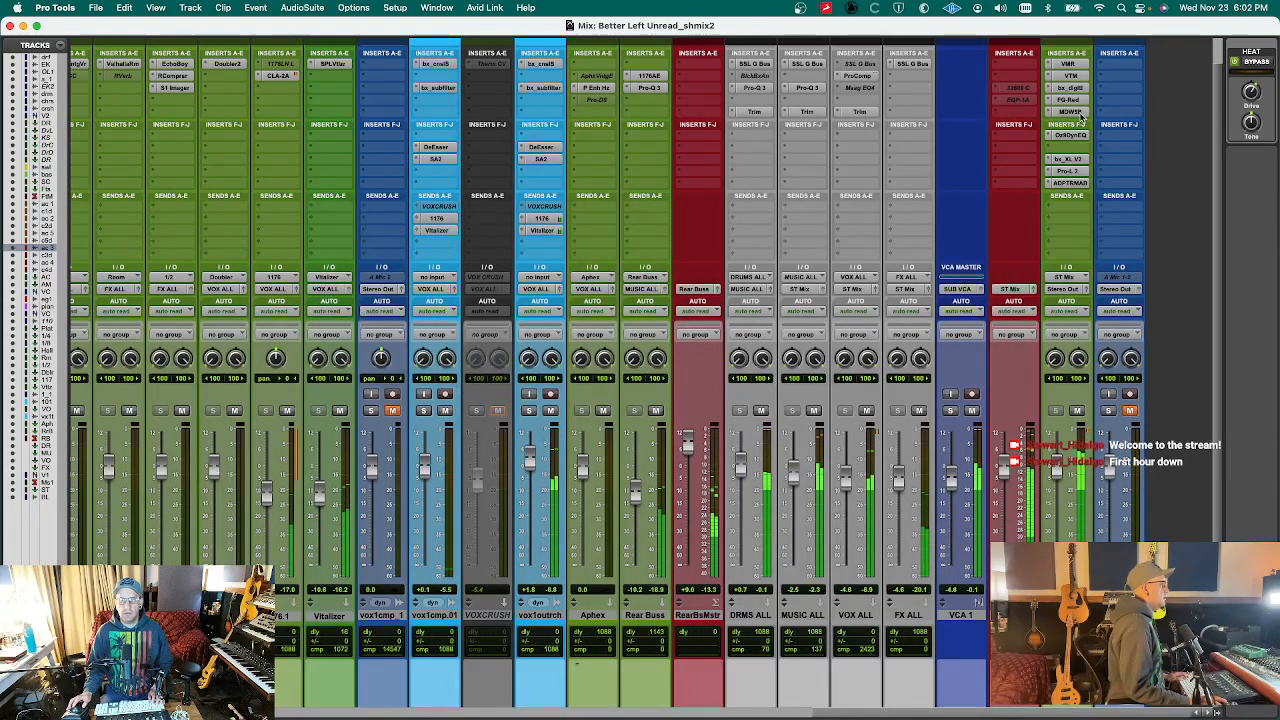
# - Audition the mix with the FG-Red compressor on ST Mix Aux bypassed and engaged
pyautogui.click(1079, 75)
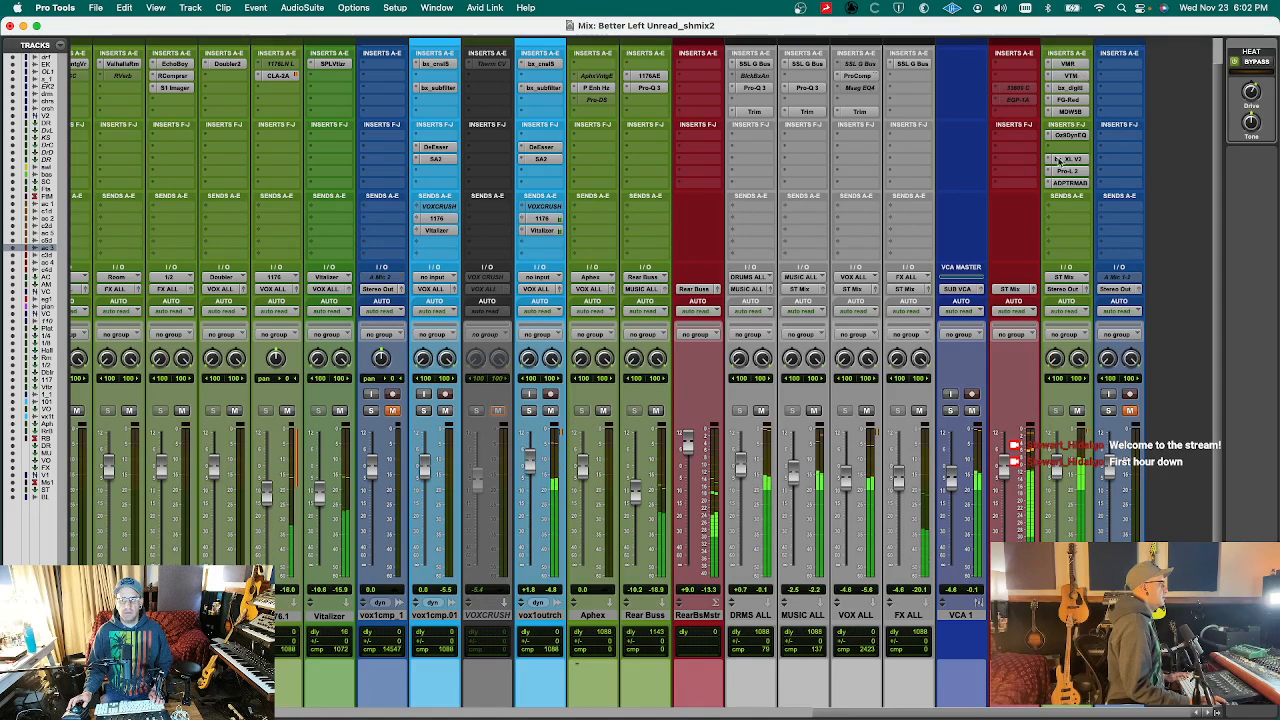
pyautogui.click(1068, 100)
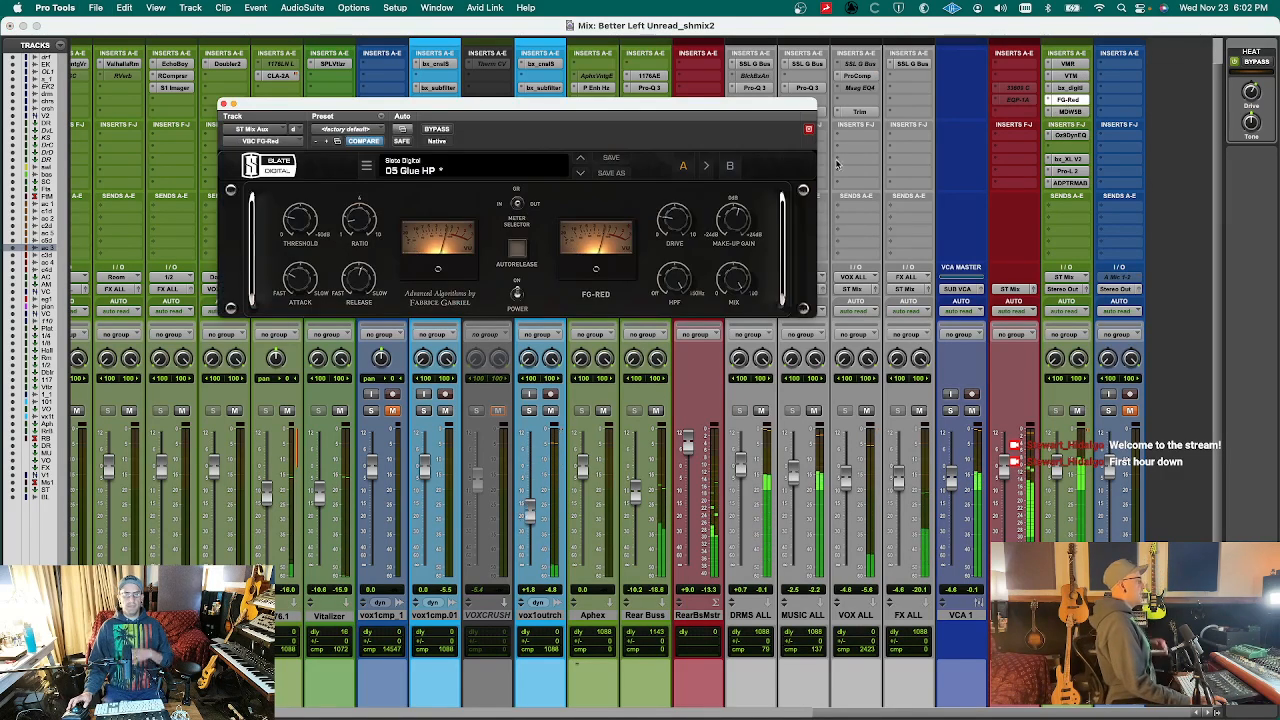
pyautogui.click(437, 129)
pyautogui.click(442, 132)
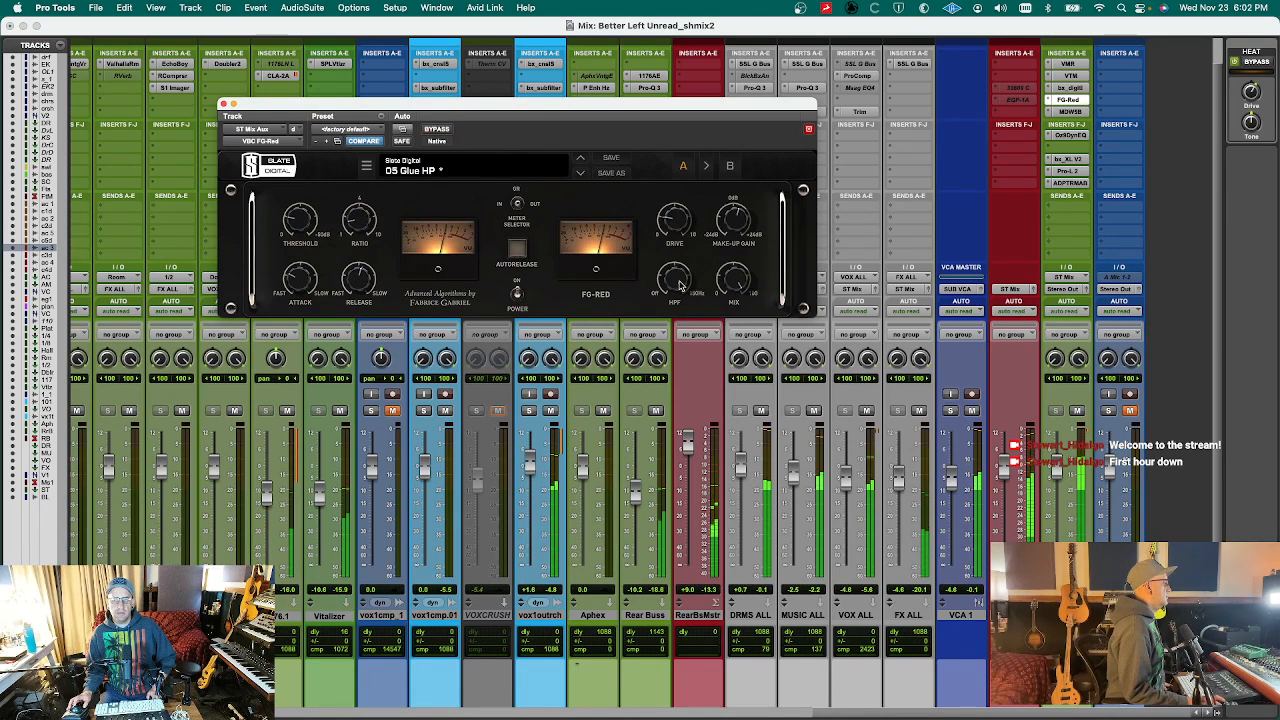
# - Check the MetricAB and Pro-L 2 on ST Mix Aux, and solo the adjacent blue reference track to compare it with the mix
pyautogui.click(1070, 183)
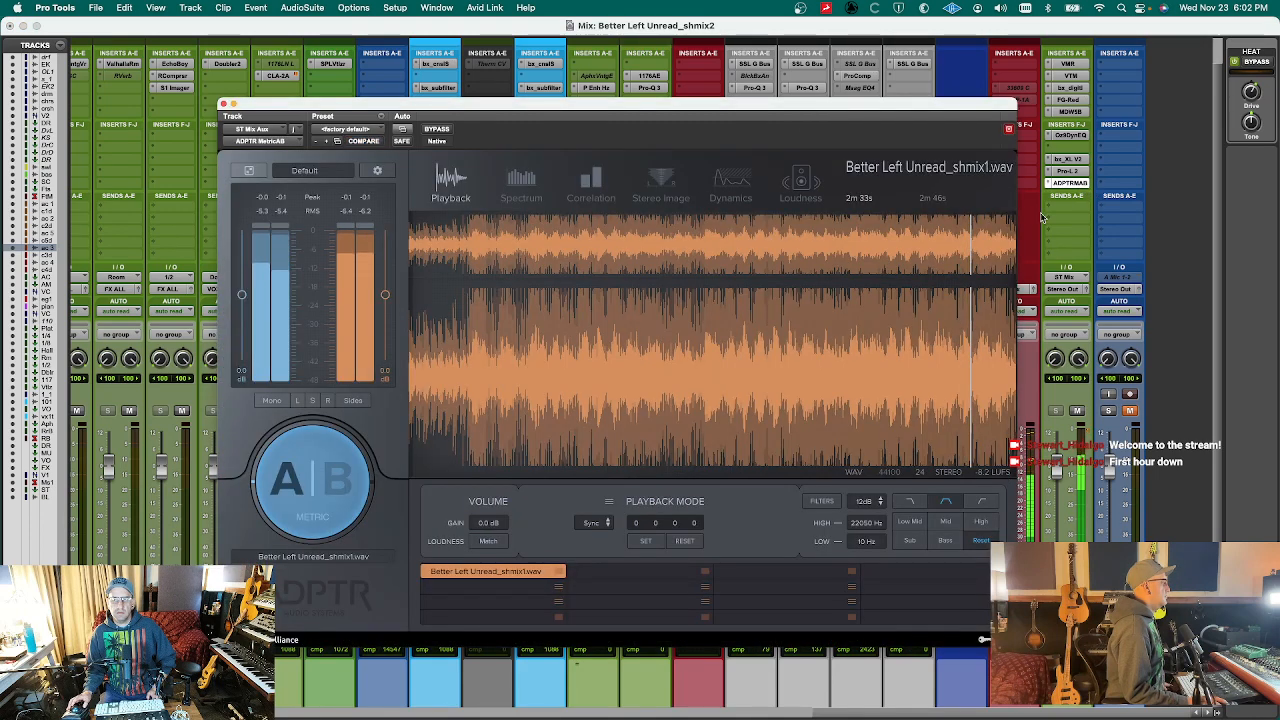
pyautogui.click(1070, 171)
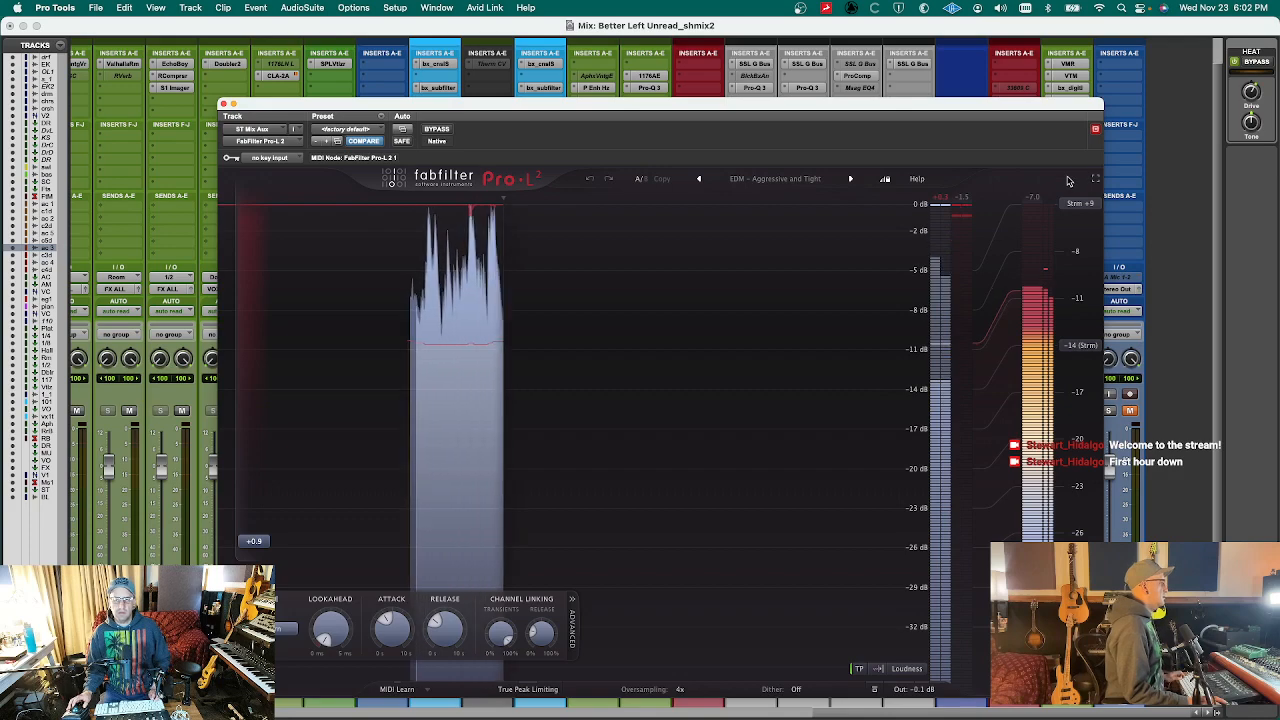
pyautogui.press('super+w')
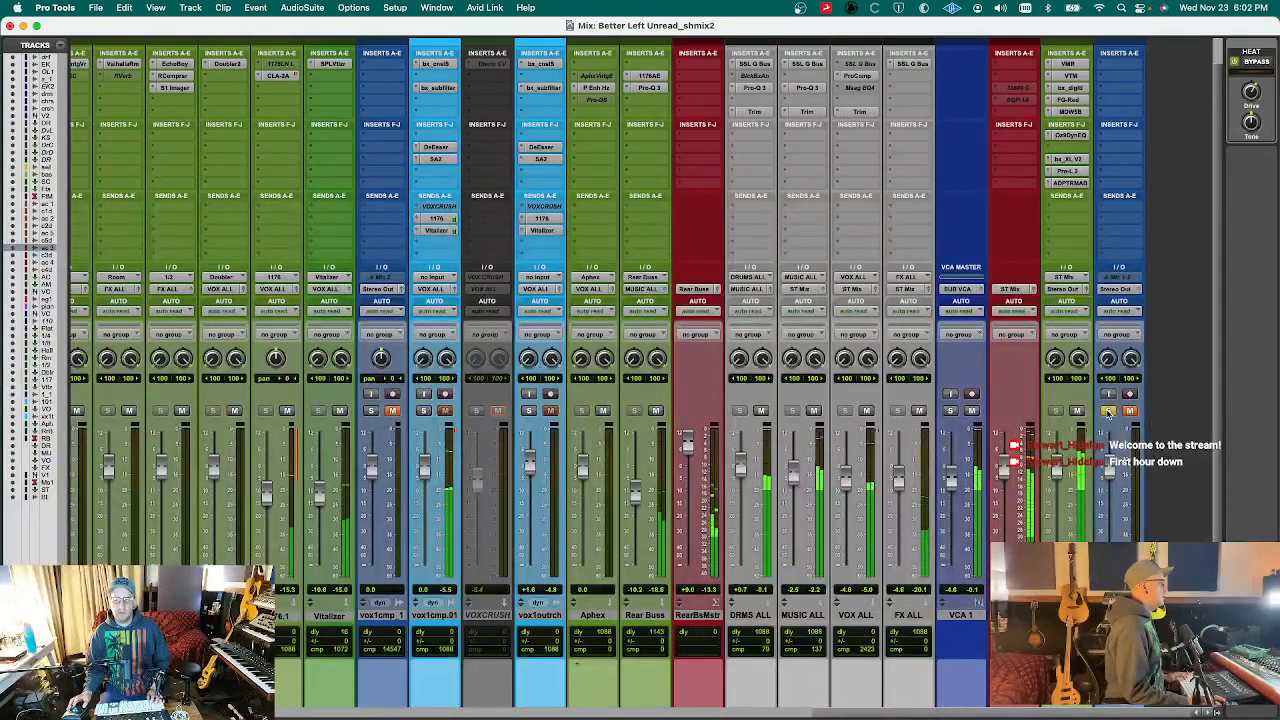
pyautogui.click(1108, 411)
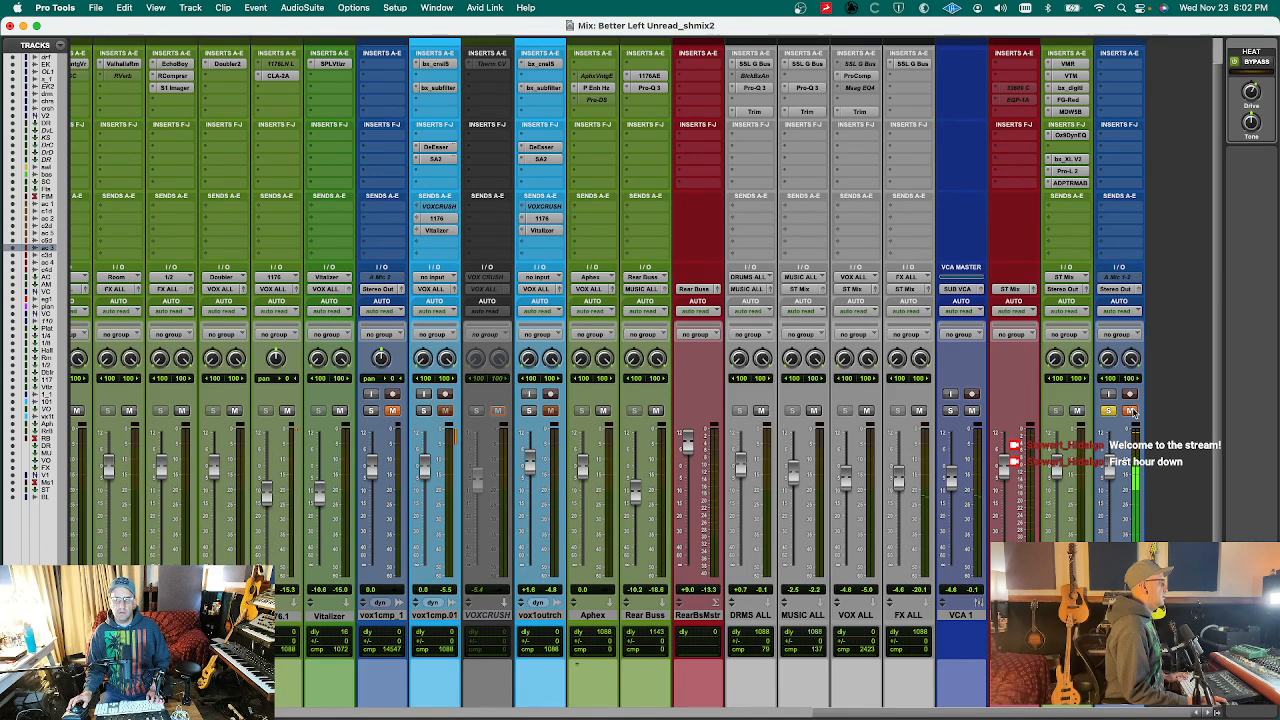
pyautogui.click(1070, 171)
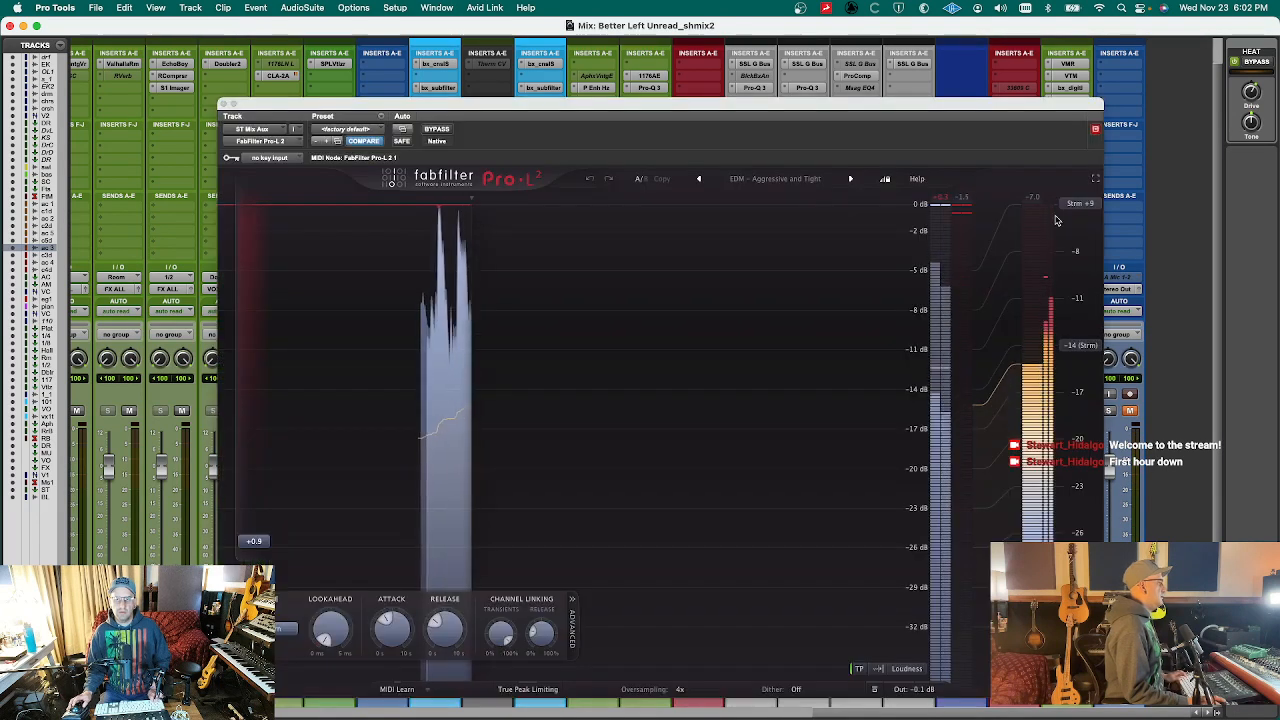
pyautogui.press('super+w')
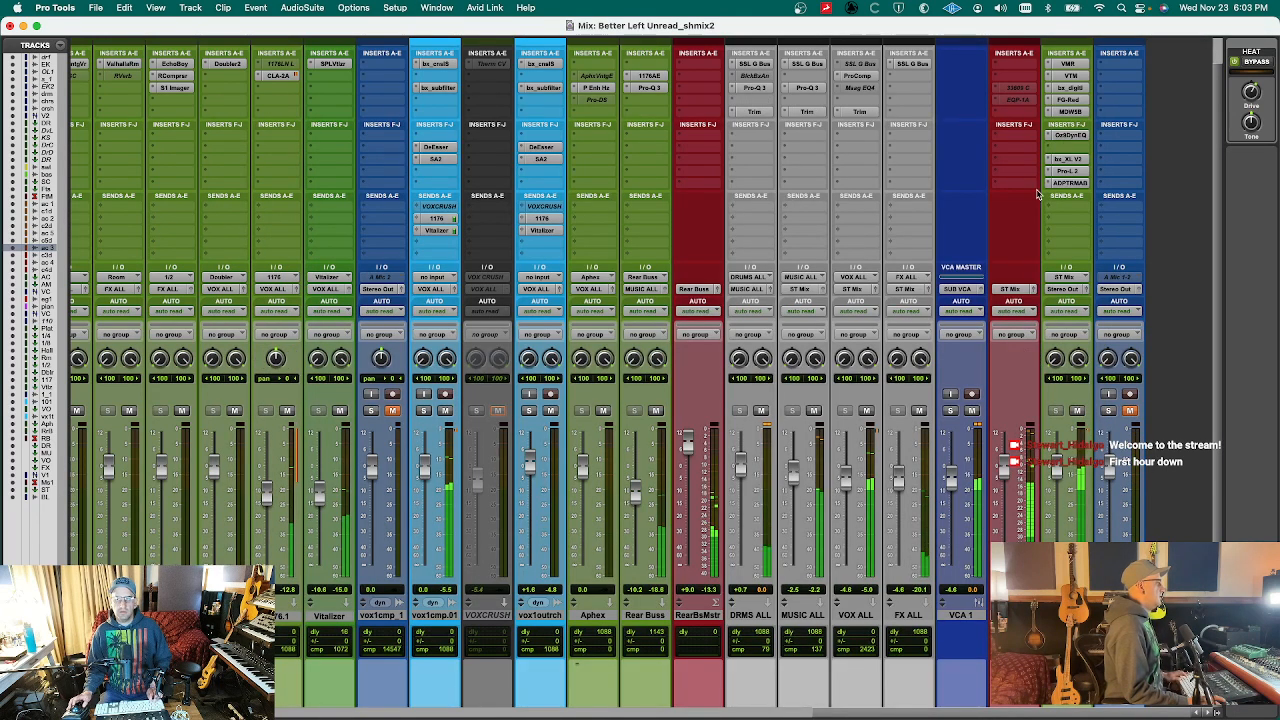
# - Boost the 200 Hz band of the Massenburg EQ on ST Mix Aux to 12.6 dB, save the session and start playback
pyautogui.click(1078, 112)
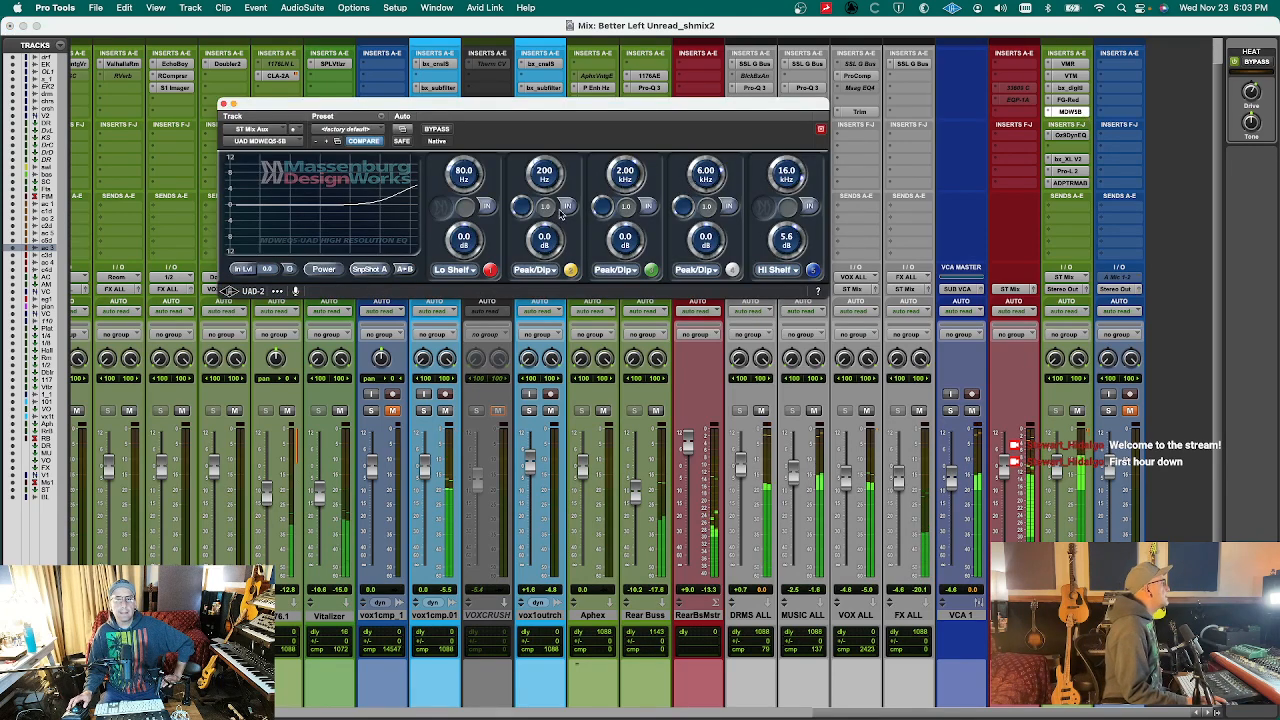
pyautogui.moveTo(544, 237); pyautogui.dragTo(544, 176)
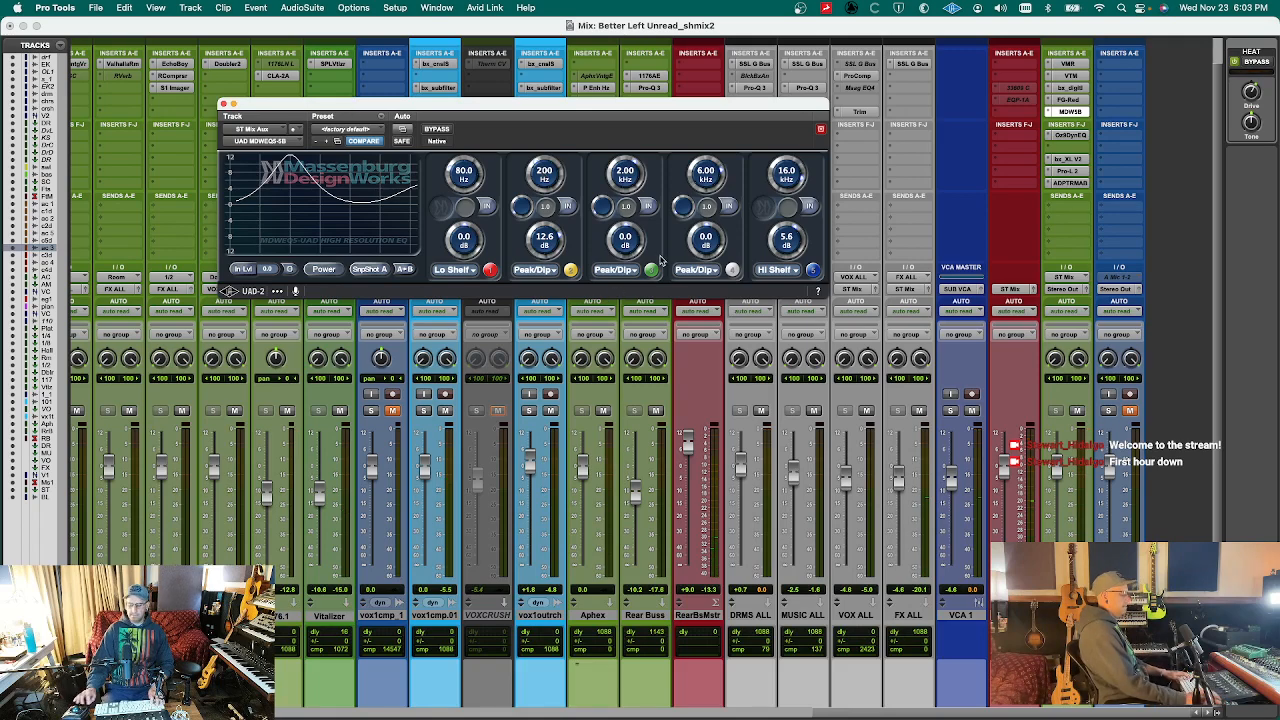
pyautogui.press('super+s')
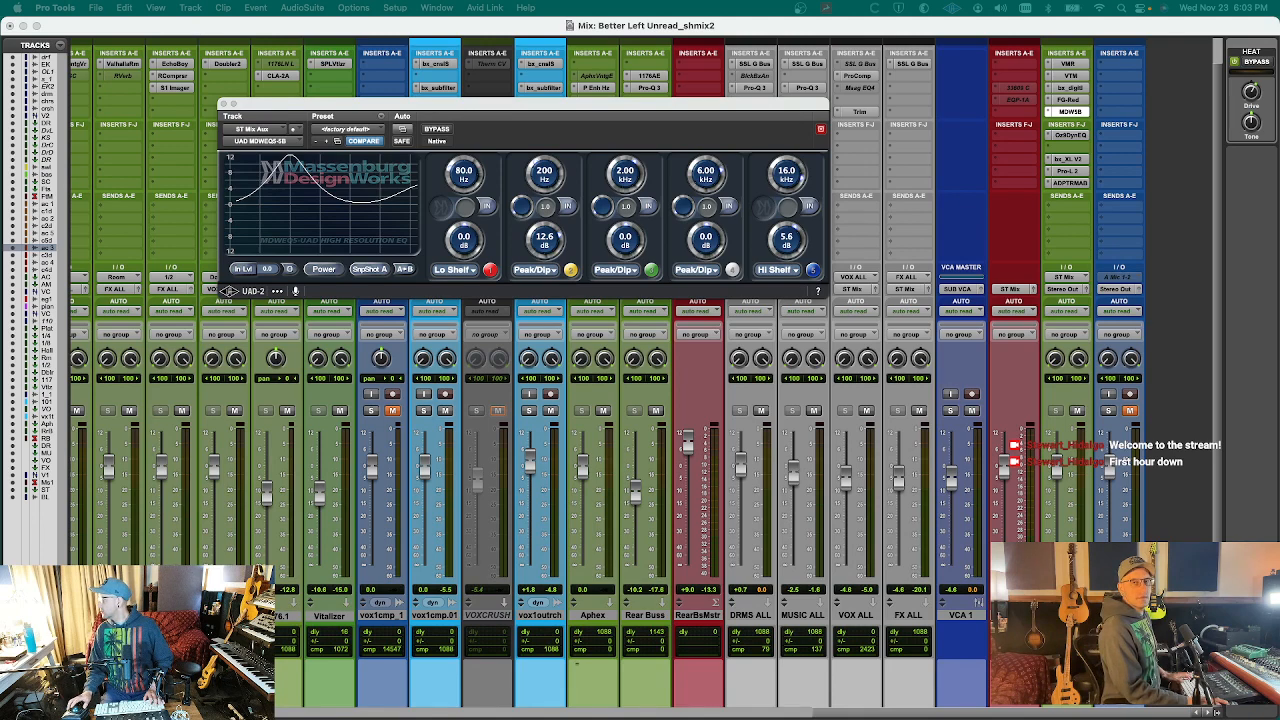
pyautogui.moveTo(796, 0); pyautogui.dragTo(796, 231)
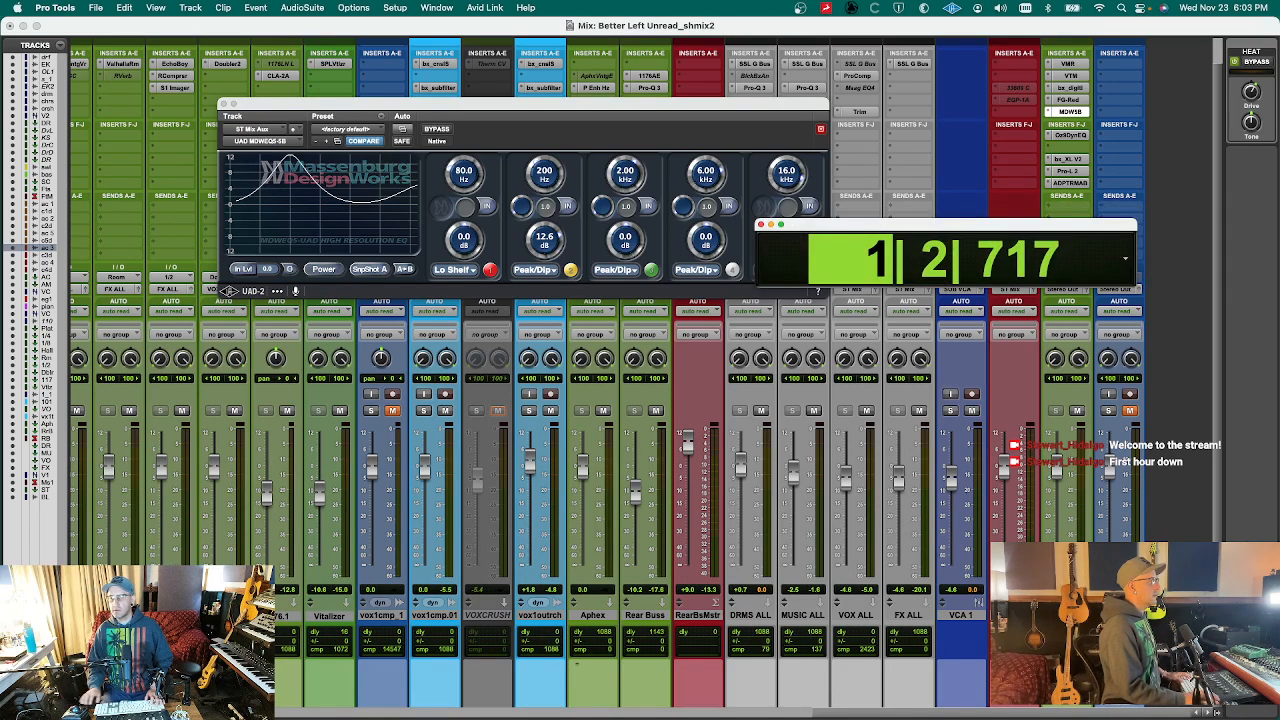
pyautogui.press('space')
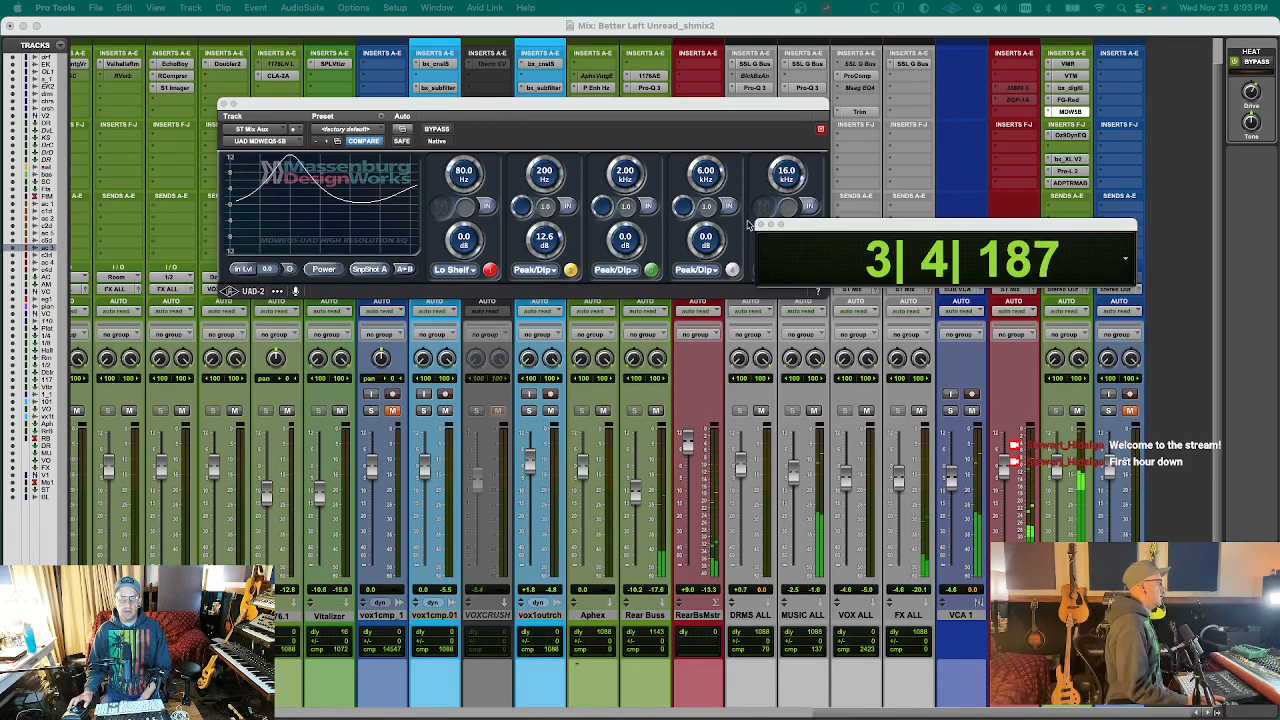
# - Audition the Massenburg EQ's 200 Hz band off and on, lower its gain to 0.9 dB, and close the floating windows
pyautogui.click(567, 206)
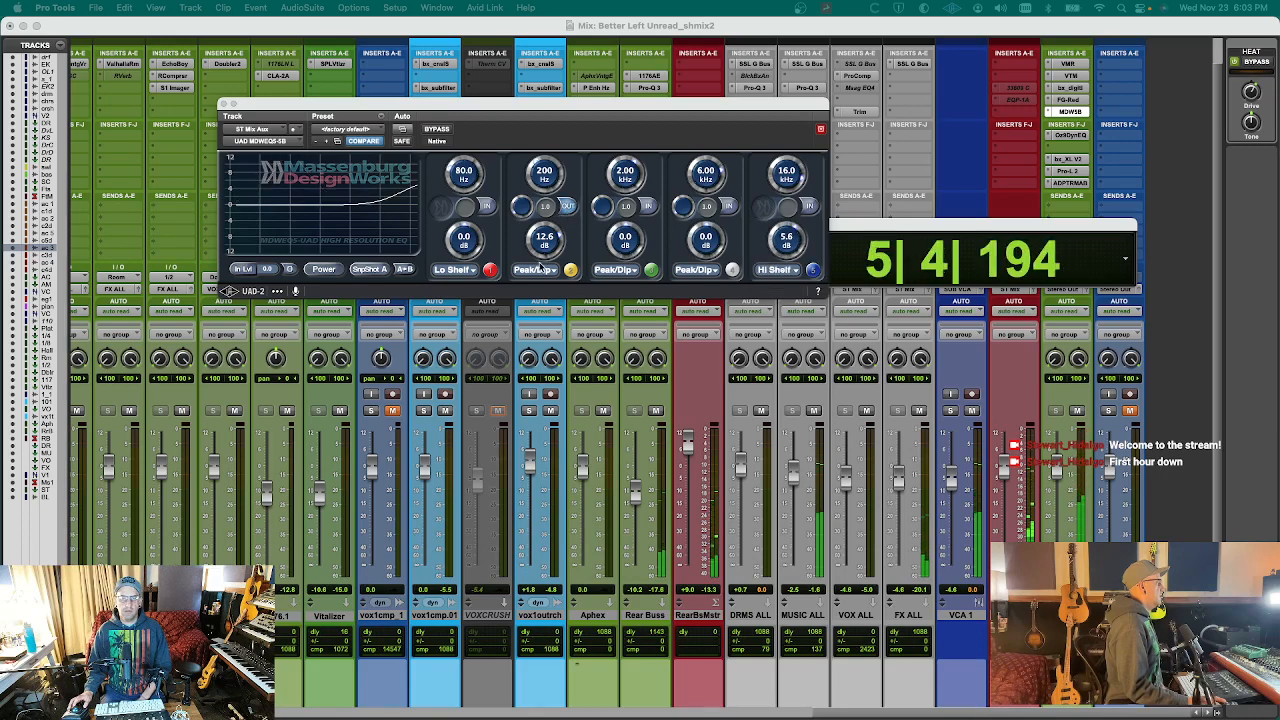
pyautogui.moveTo(537, 245); pyautogui.dragTo(552, 244)
pyautogui.click(567, 209)
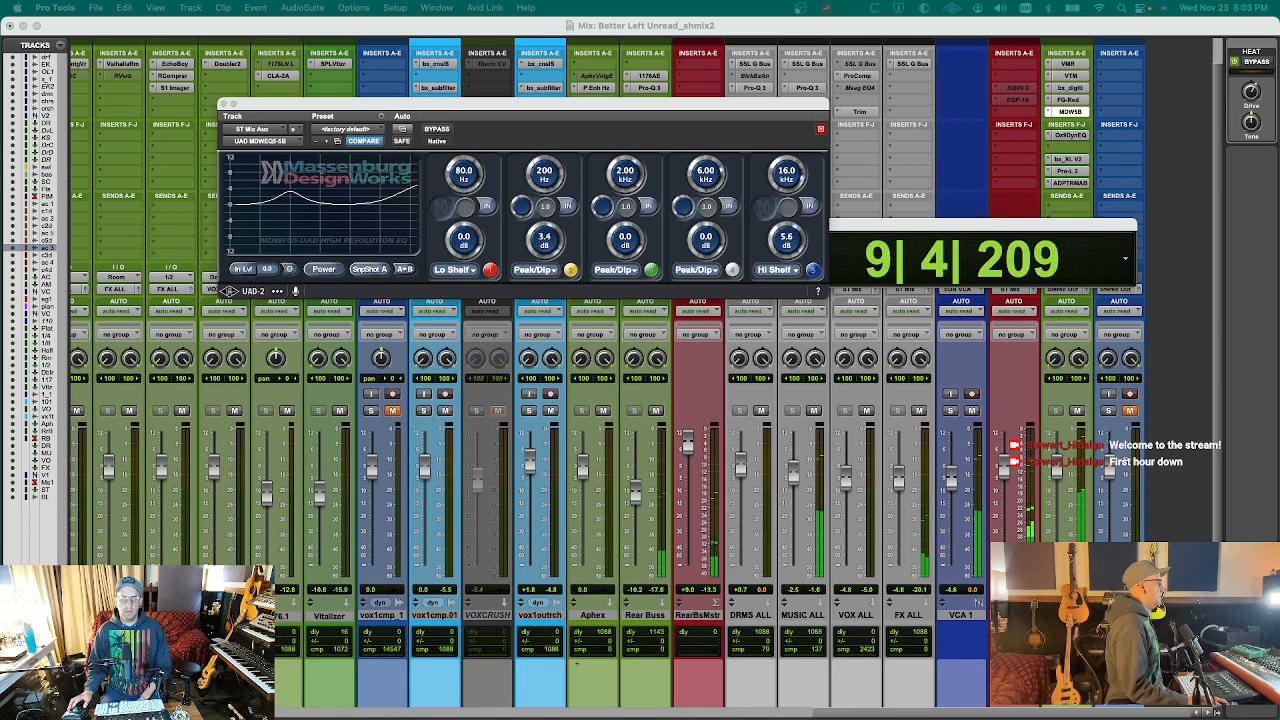
pyautogui.moveTo(550, 245); pyautogui.dragTo(550, 247)
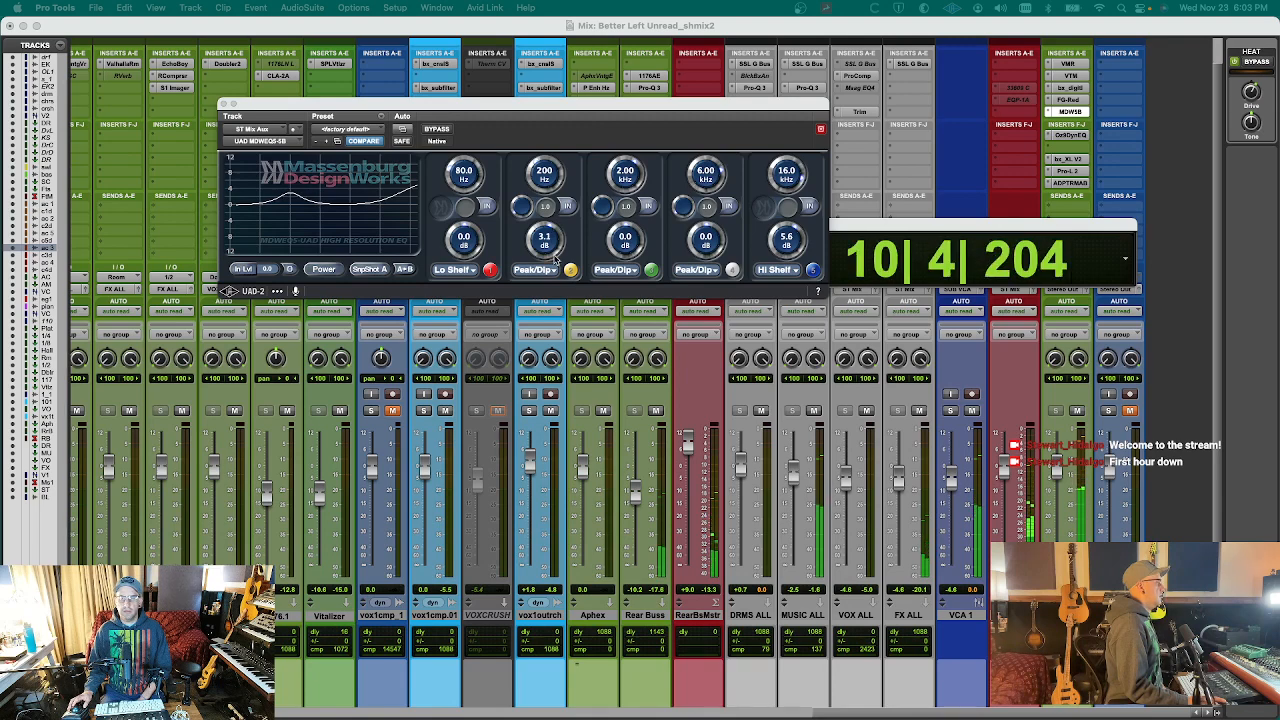
pyautogui.moveTo(543, 230); pyautogui.dragTo(543, 233)
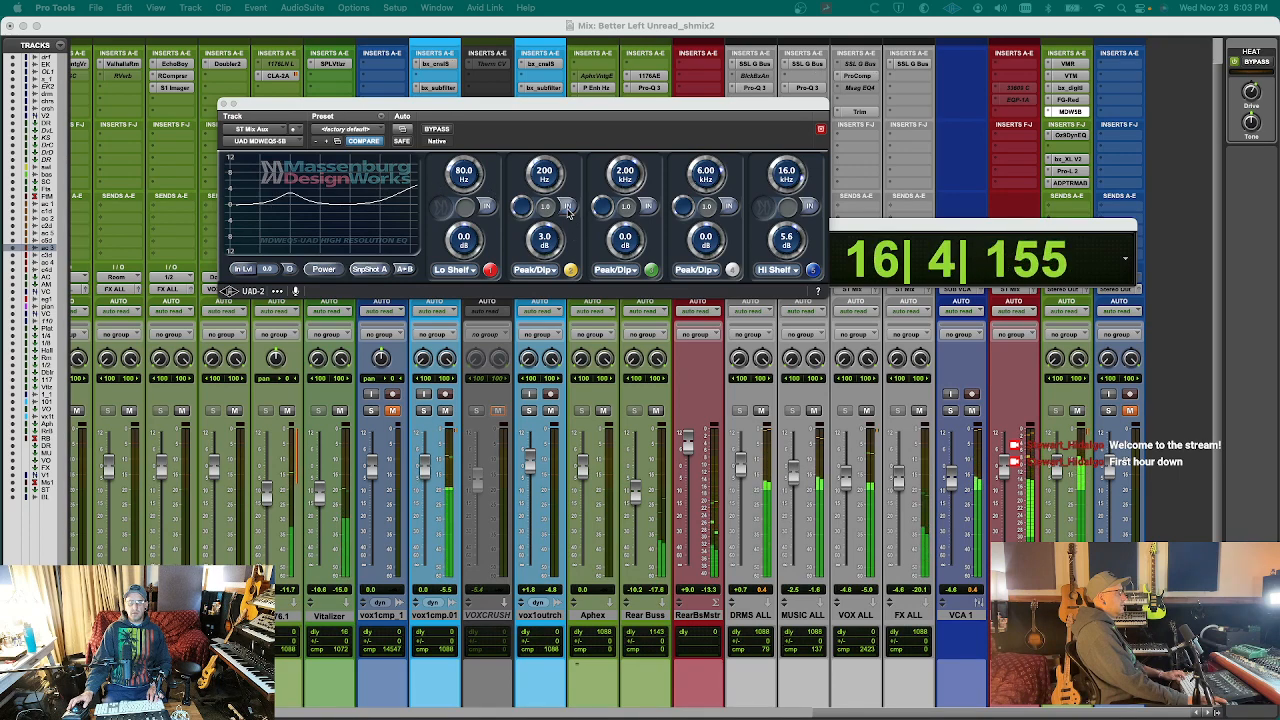
pyautogui.moveTo(545, 243); pyautogui.dragTo(545, 255)
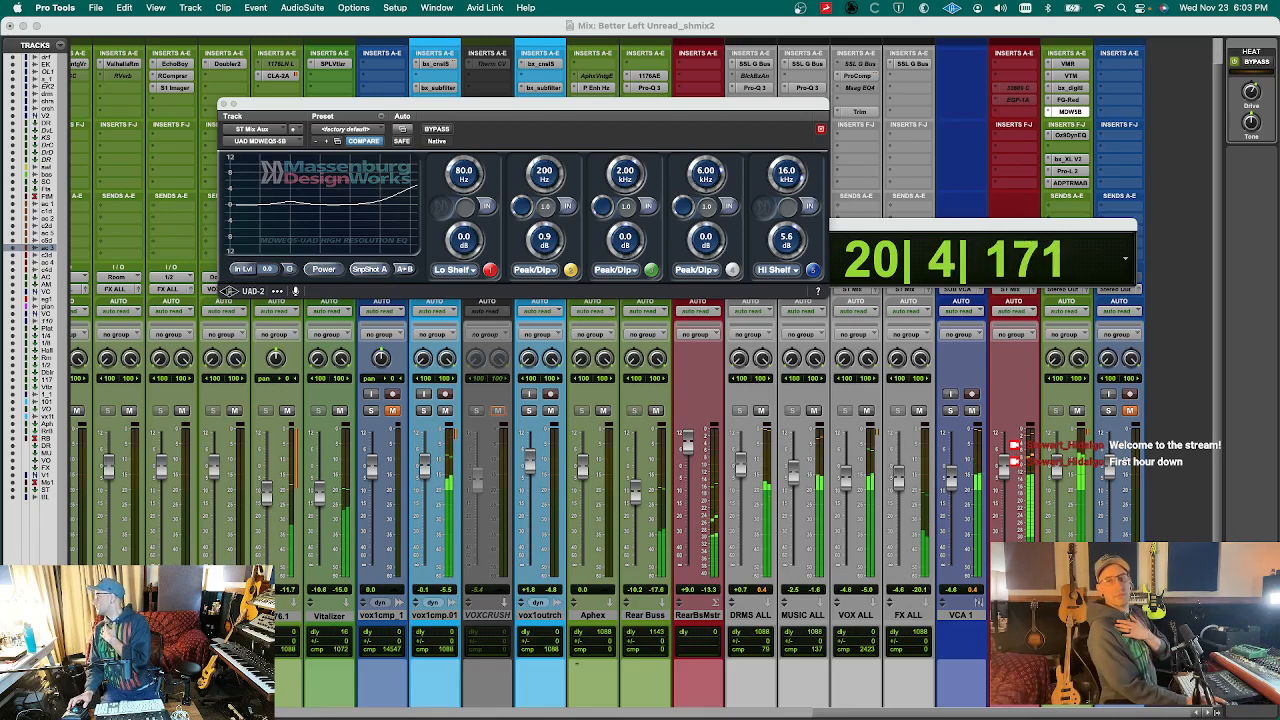
pyautogui.press('super+Tab')
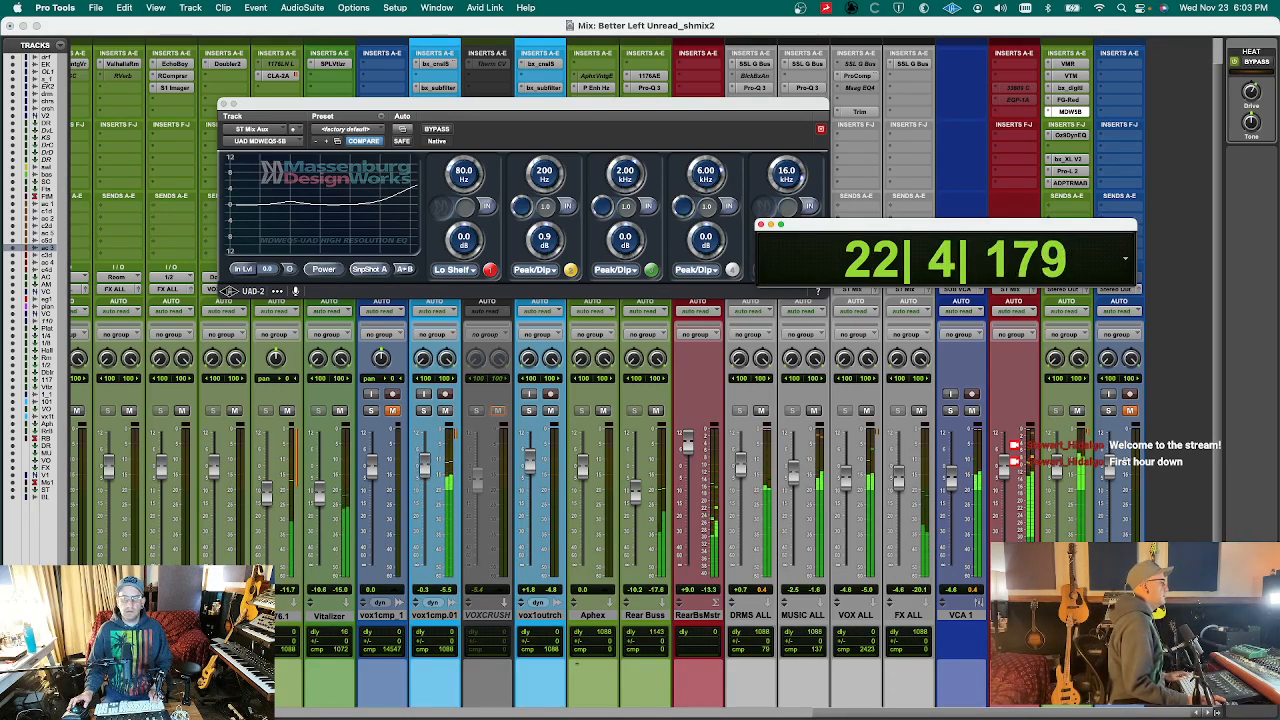
pyautogui.press('super+ctrl+alt+w')
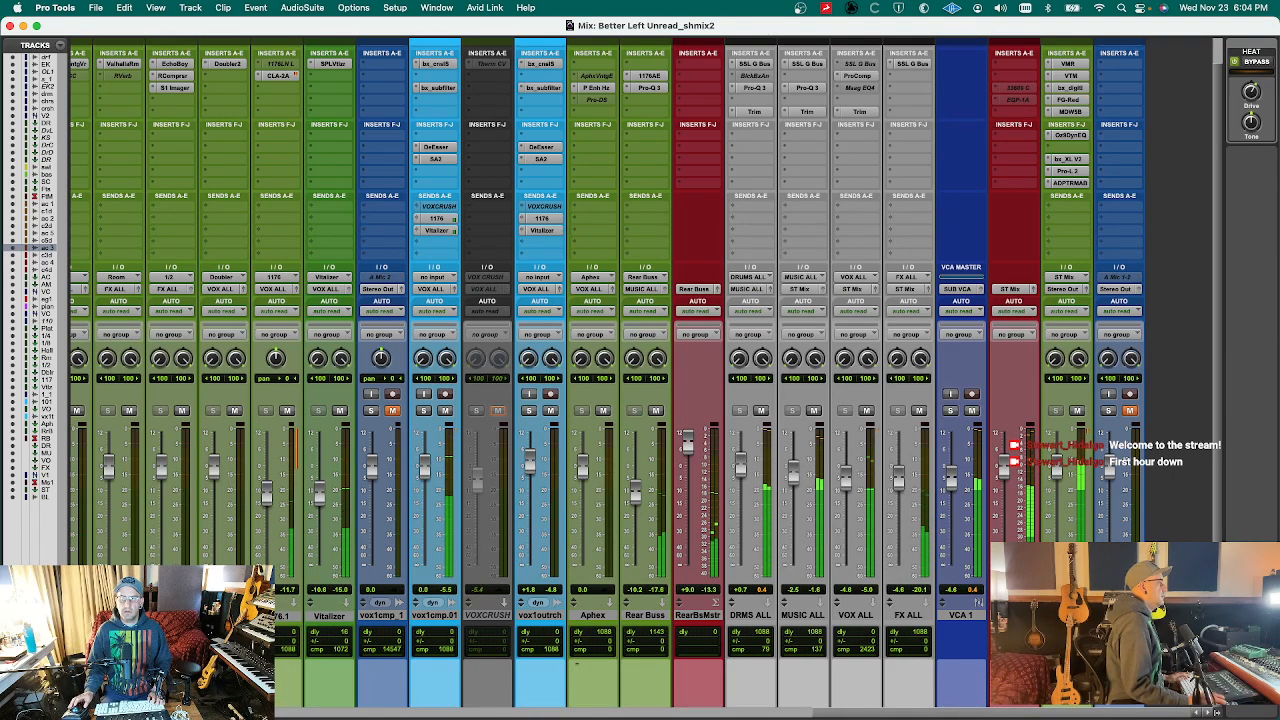
# - Bypass the Ozone 9 Dynamic EQ on ST Mix Aux and play the mix to audition it without the processing
pyautogui.click(1070, 136)
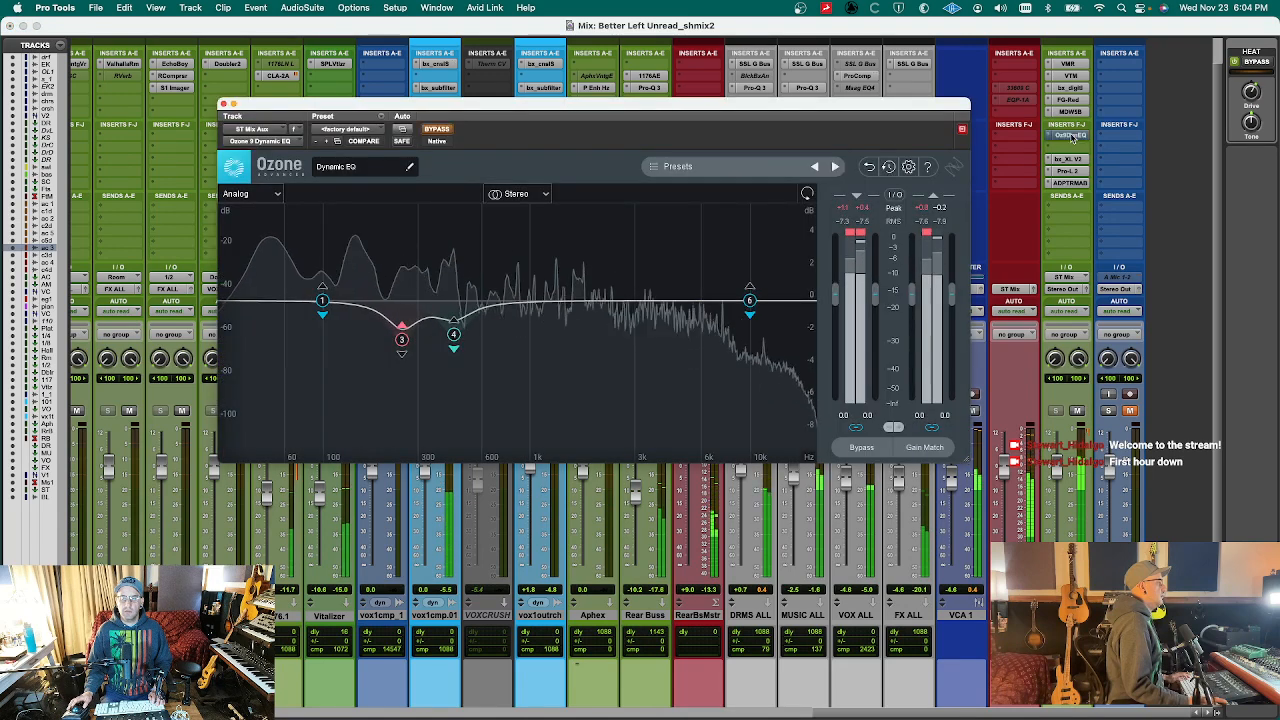
pyautogui.keyDown('super'); pyautogui.click(1072, 138); pyautogui.keyUp('super')
pyautogui.press('space')
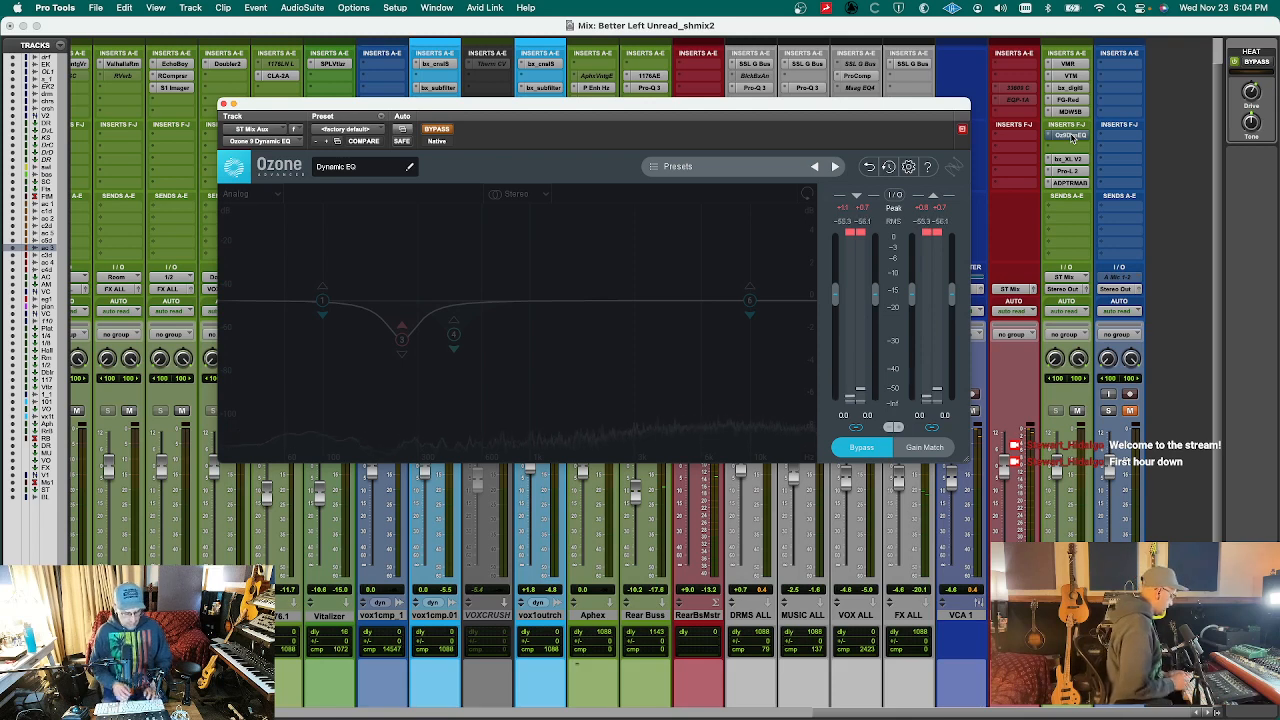
pyautogui.press('space')
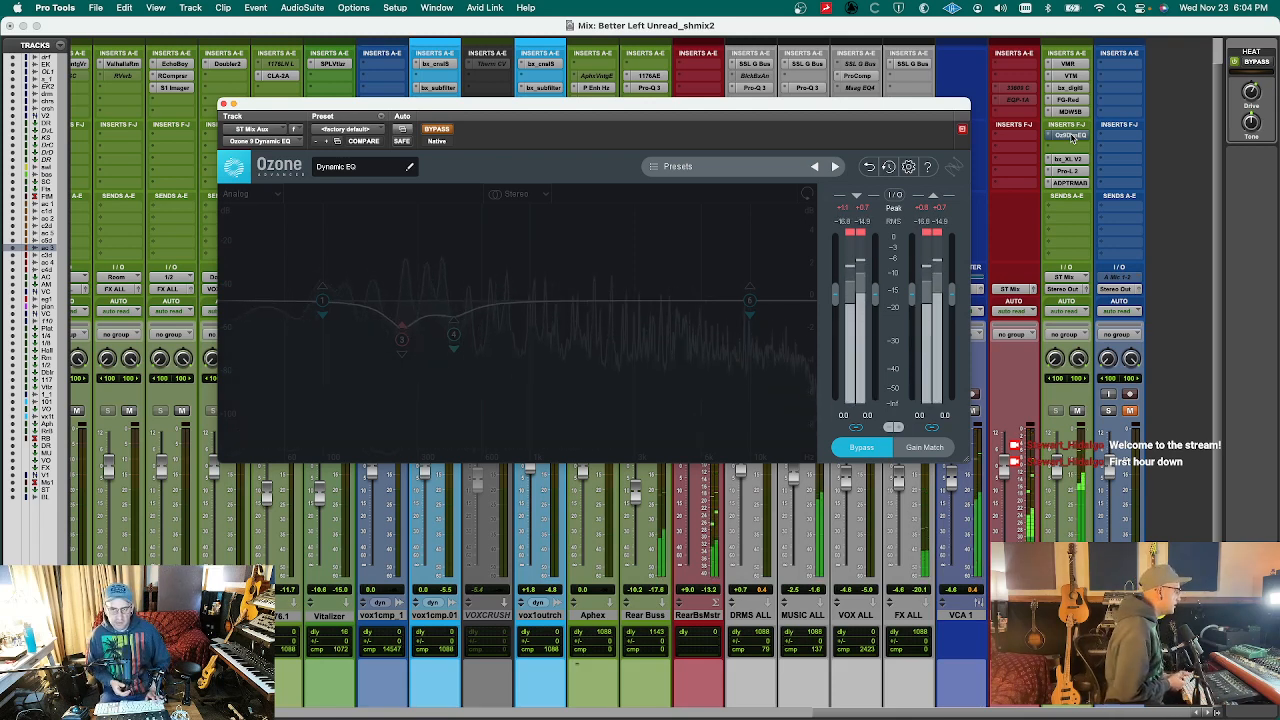
pyautogui.press('space')
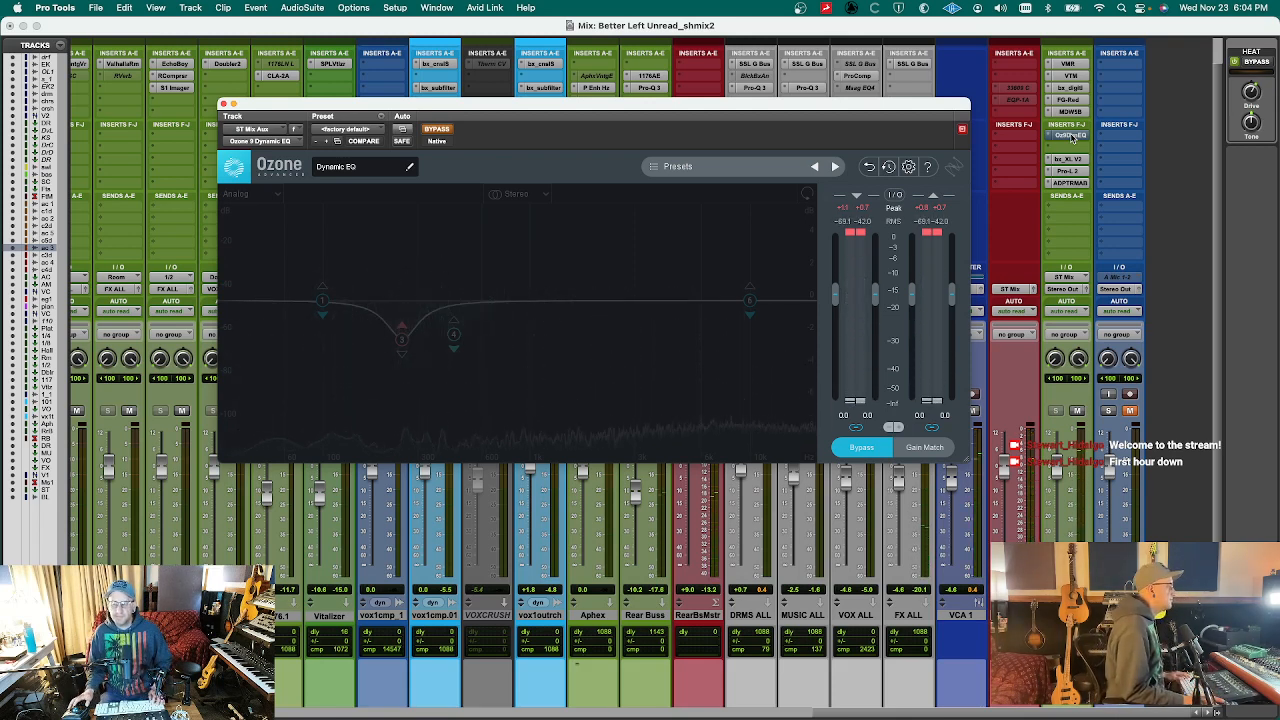
# - Inspect the FG-Red and MetricAB on ST Mix Aux and re-enable the Ozone 9 Dynamic EQ
pyautogui.click(1070, 101)
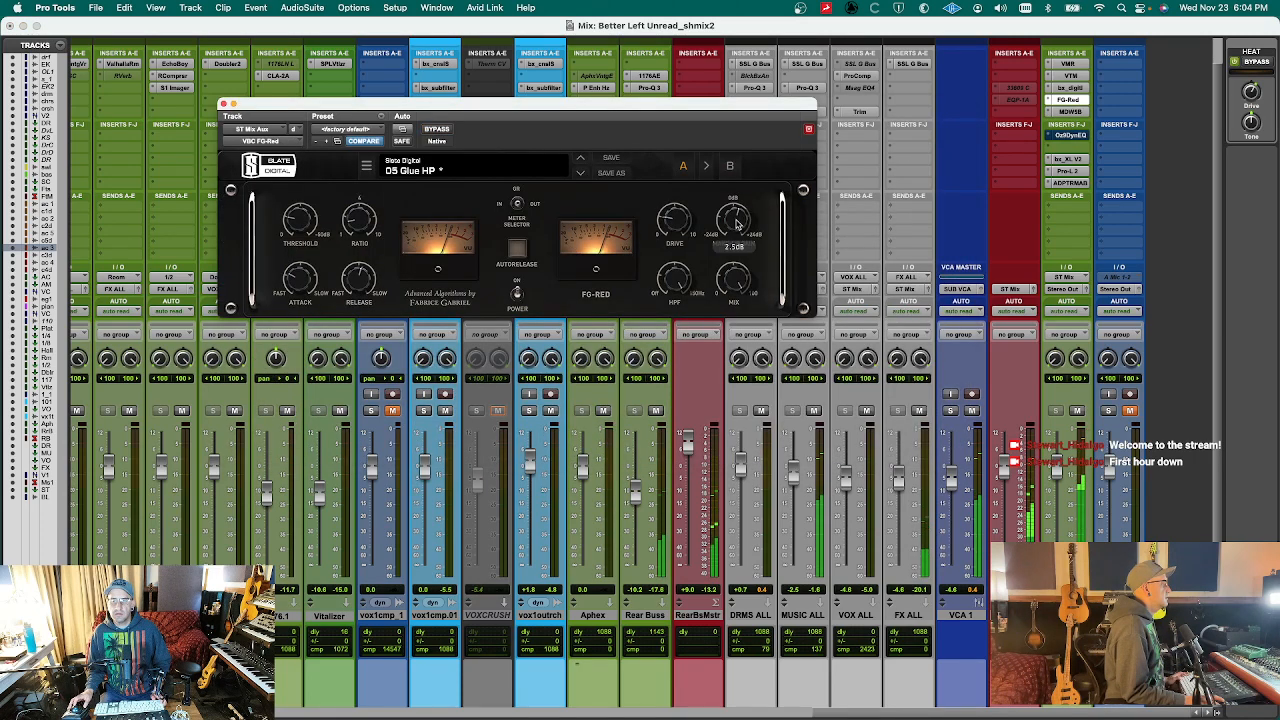
pyautogui.click(1068, 184)
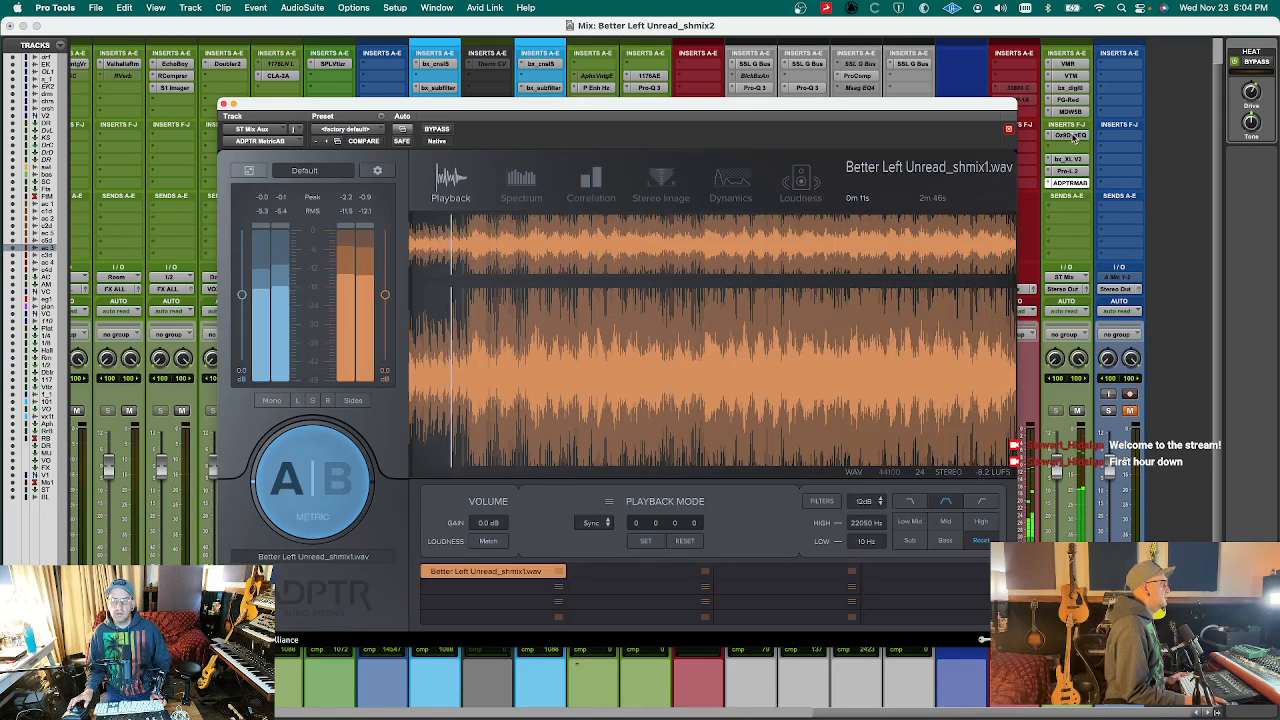
pyautogui.click(1073, 138)
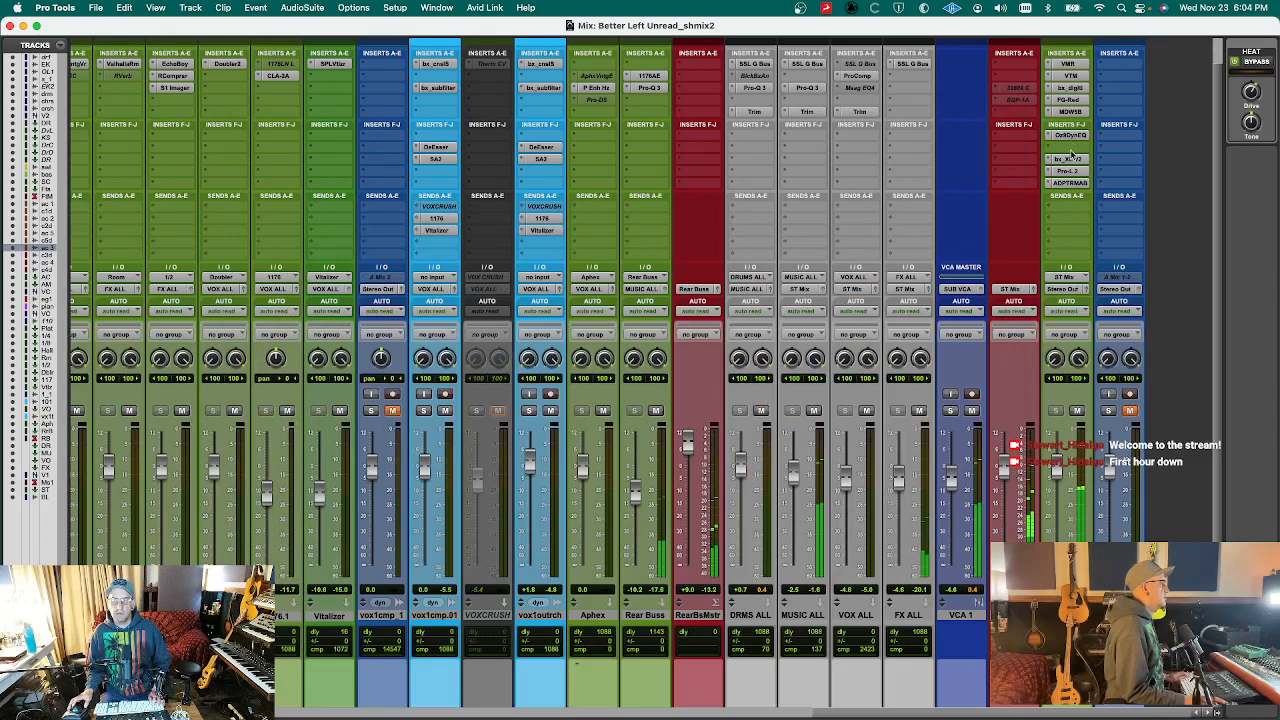
# - Audition the bx_XL V2 on ST Mix Aux off and on, and compare the mix again with the blue reference track
pyautogui.click(1076, 160)
pyautogui.click(1076, 160)
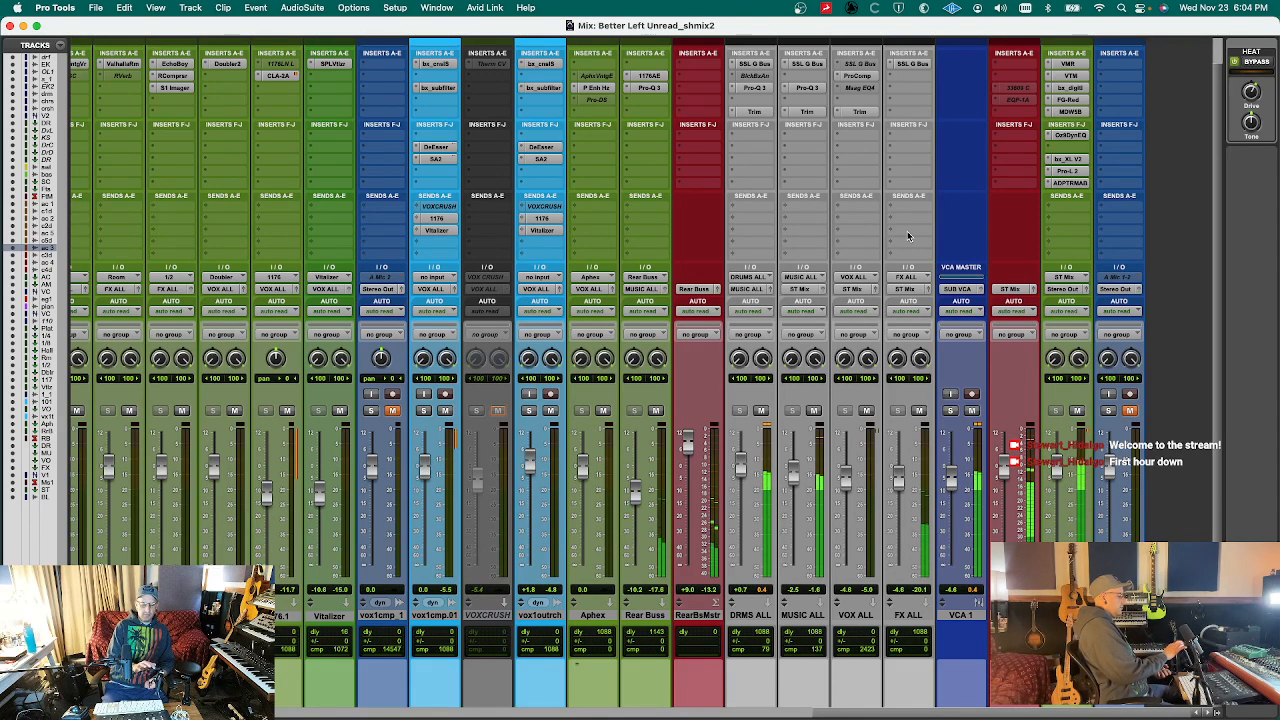
pyautogui.click(1108, 410)
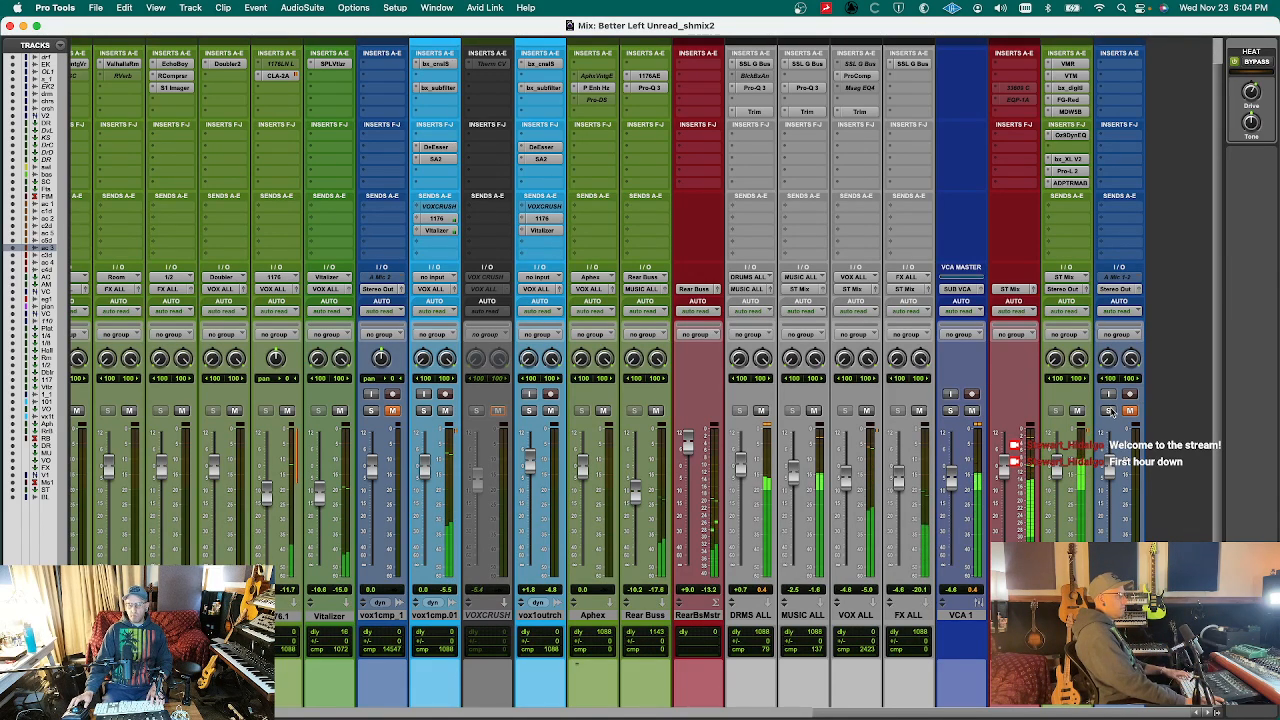
pyautogui.click(1130, 411)
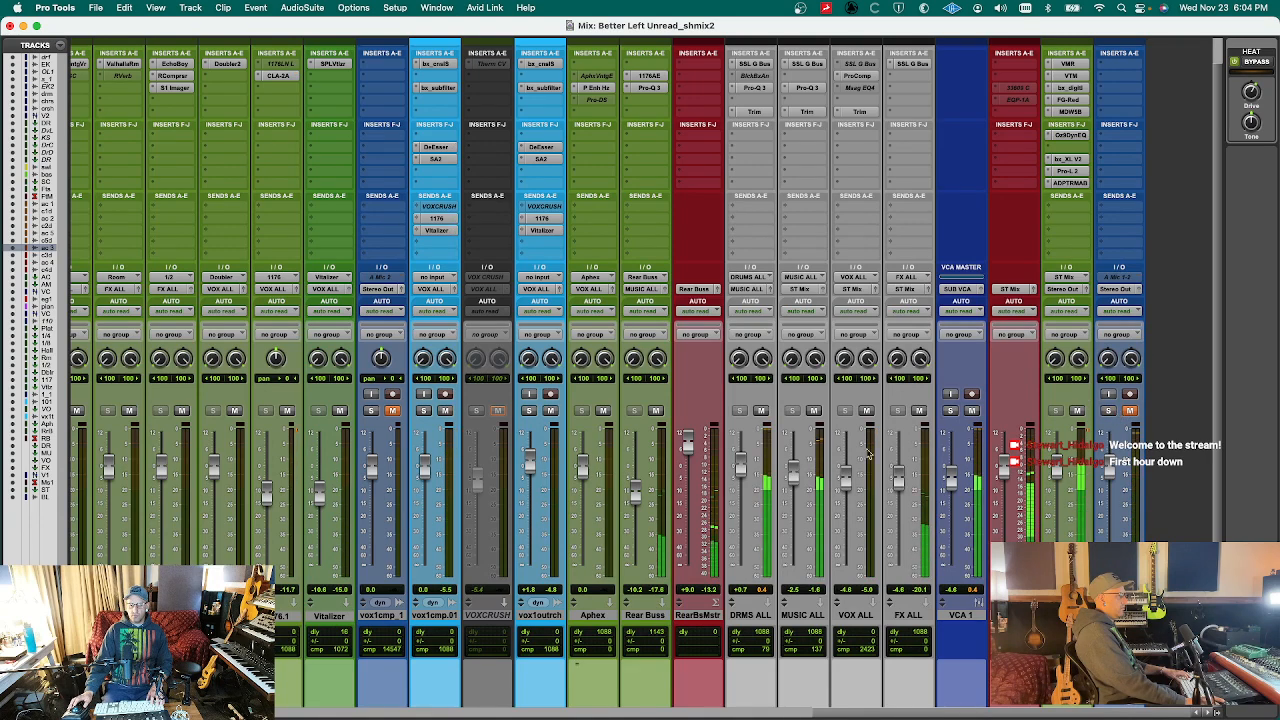
# - Check the SSL G Bus compressor on DRMS ALL and replace its second insert with a stereo FabFilter Pro-C 2
pyautogui.click(750, 64)
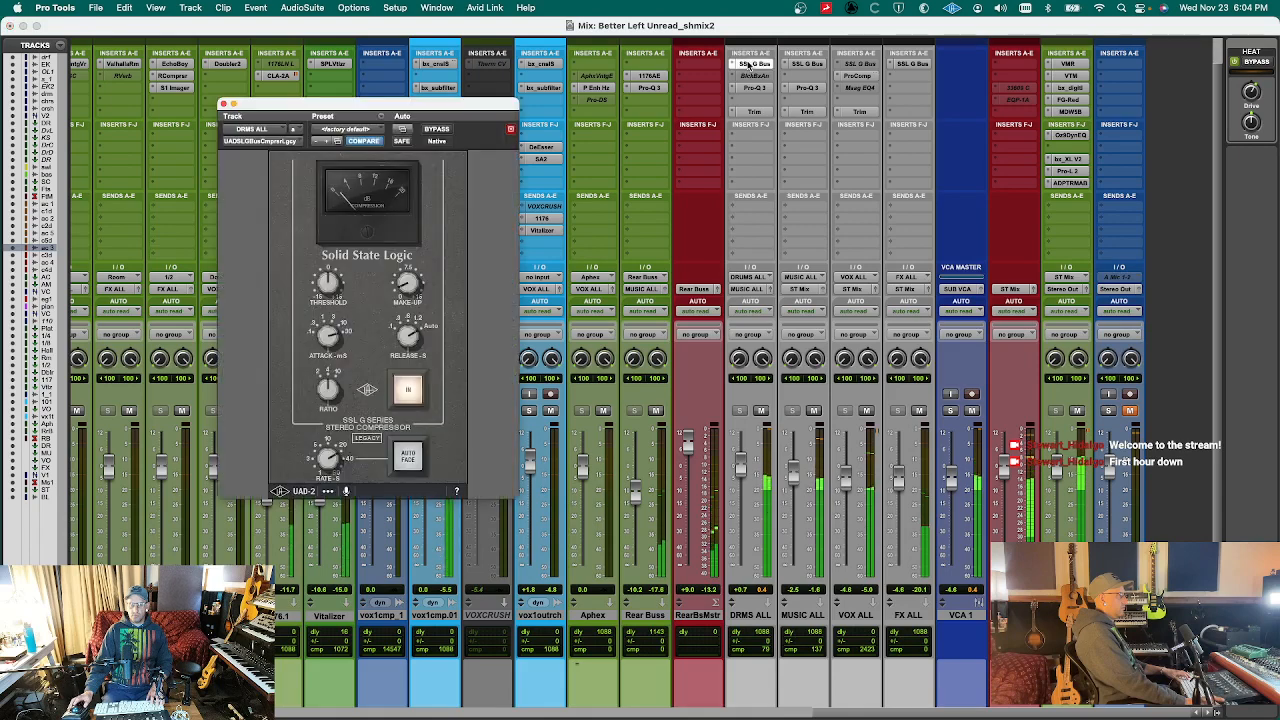
pyautogui.click(750, 64)
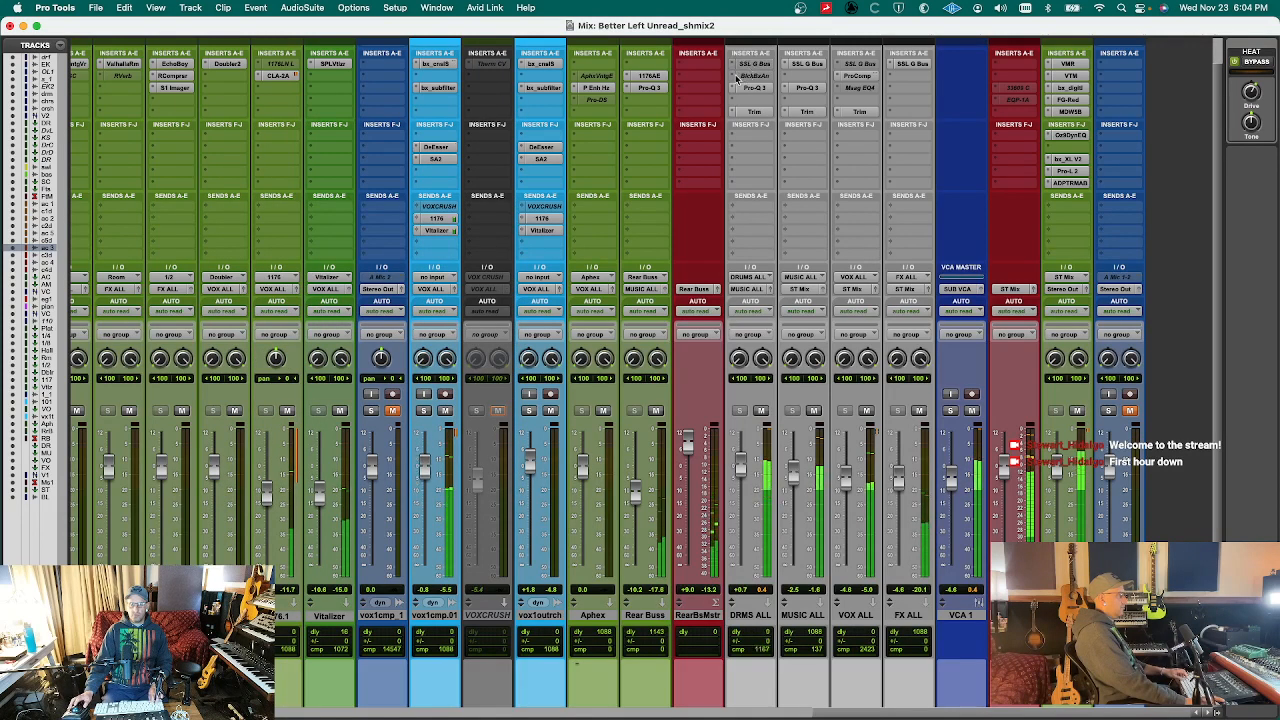
pyautogui.click(737, 77)
pyautogui.moveTo(790, 76)
pyautogui.moveTo(903, 376)
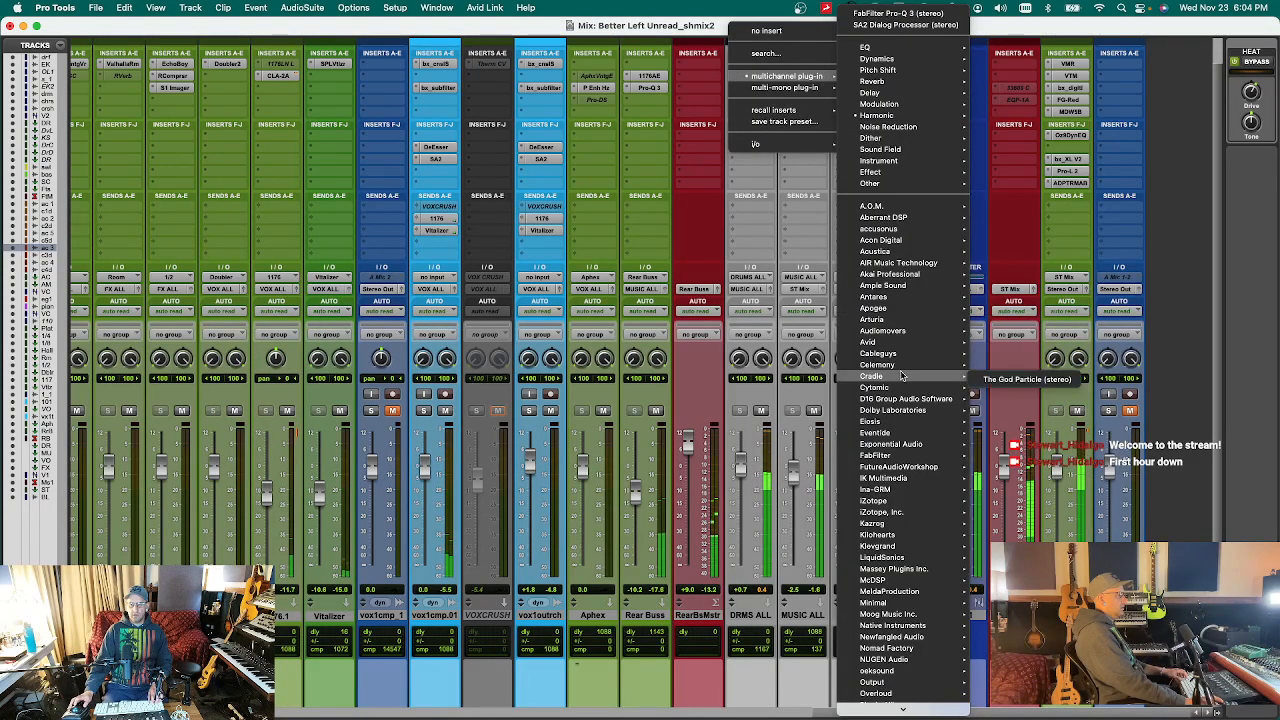
pyautogui.moveTo(928, 459)
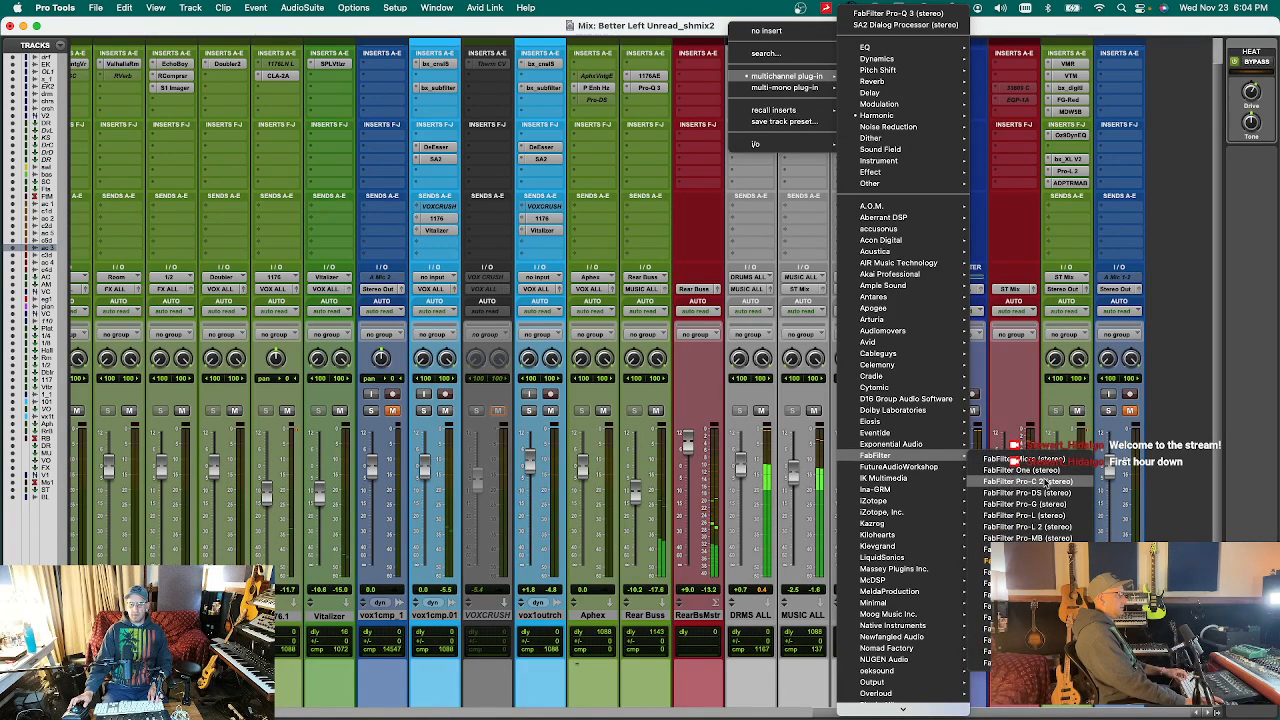
pyautogui.click(750, 76)
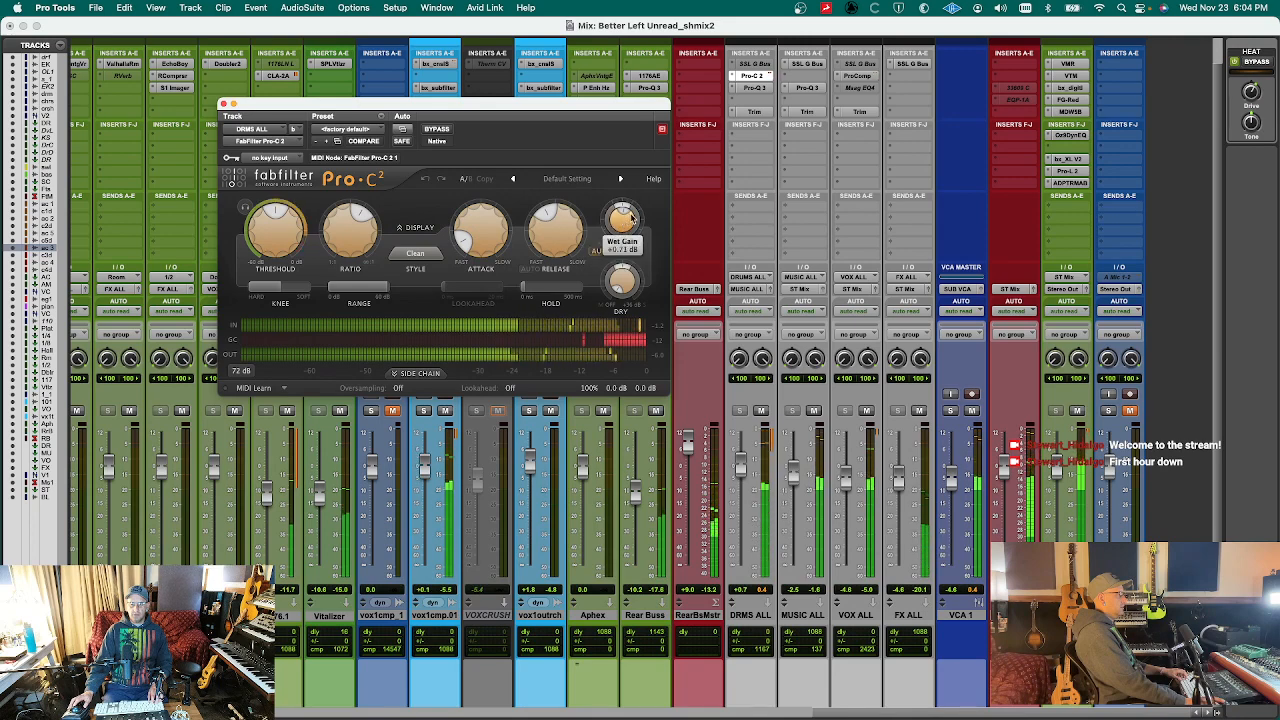
# - Raise the Pro-C 2 wet gain on DRMS ALL to +6.05 dB, ease it back slightly, and close the compressor
pyautogui.moveTo(650, 215); pyautogui.dragTo(675, 165)
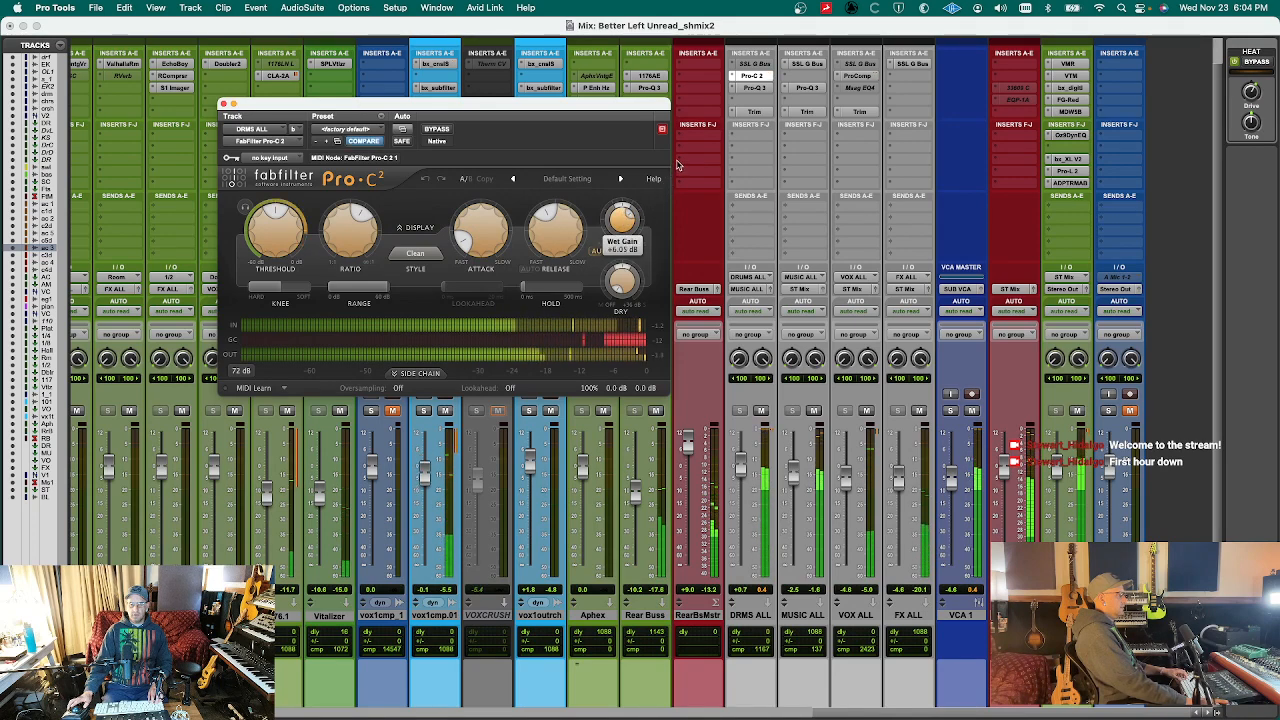
pyautogui.moveTo(624, 225); pyautogui.dragTo(624, 234)
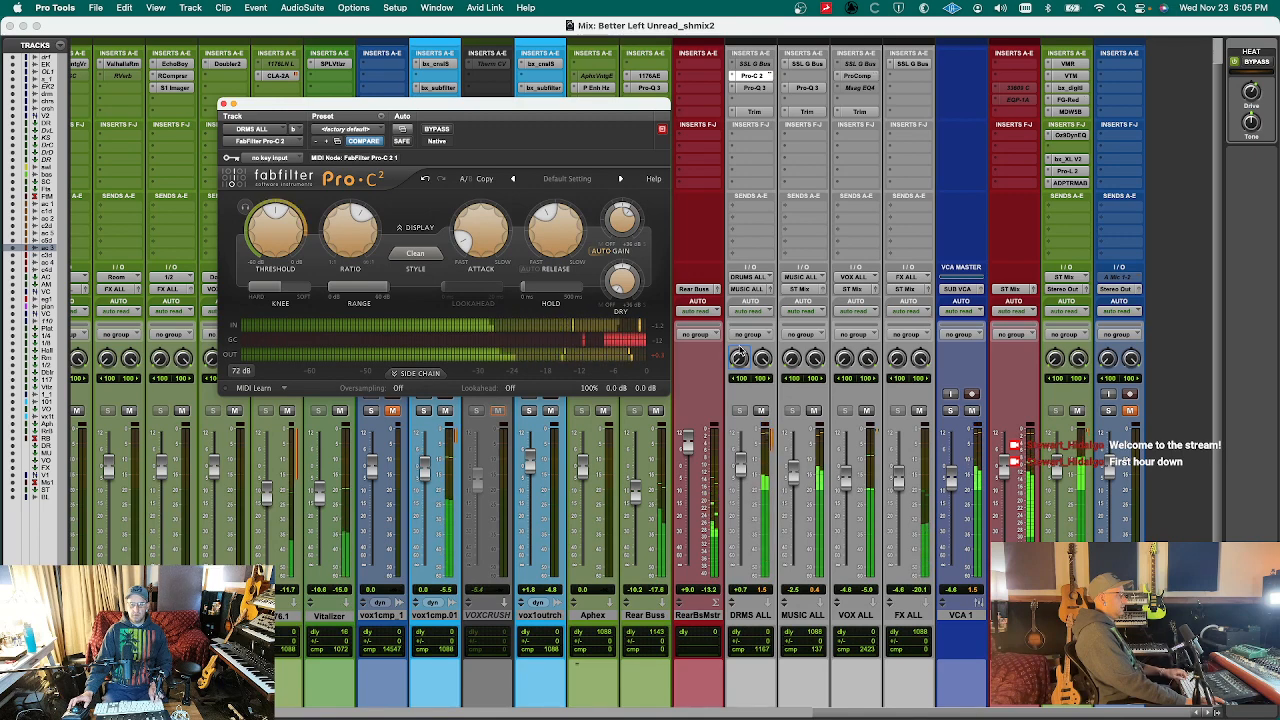
pyautogui.press('super+w')
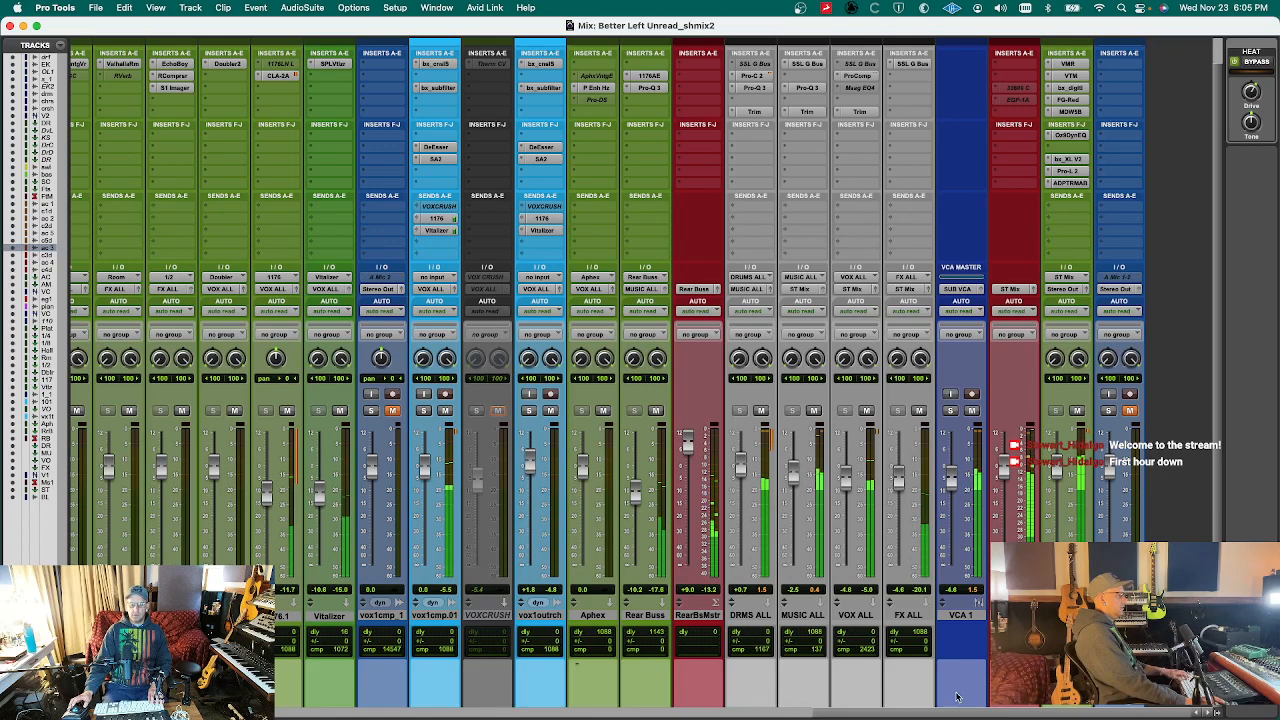
# - Inspect the Virtual Tape Machines and Virtual Mix Rack settings on ST Mix Aux
pyautogui.click(1067, 64)
pyautogui.click(1069, 75)
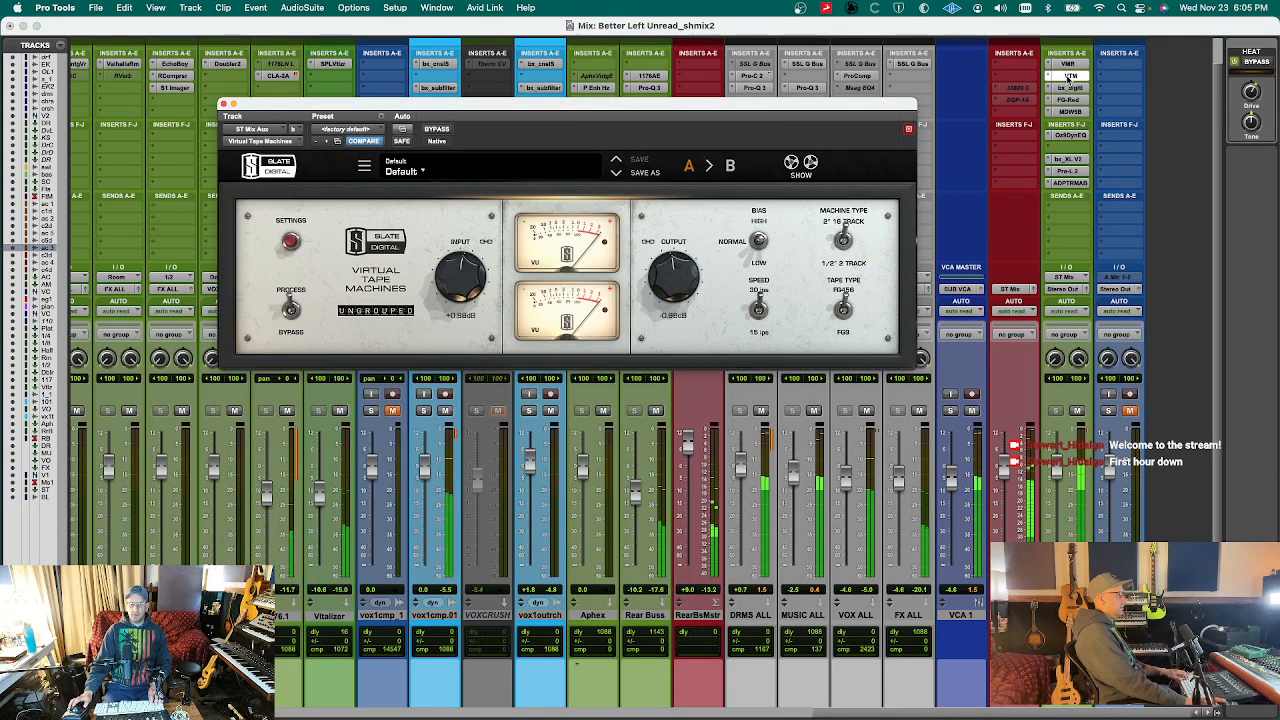
pyautogui.click(1067, 64)
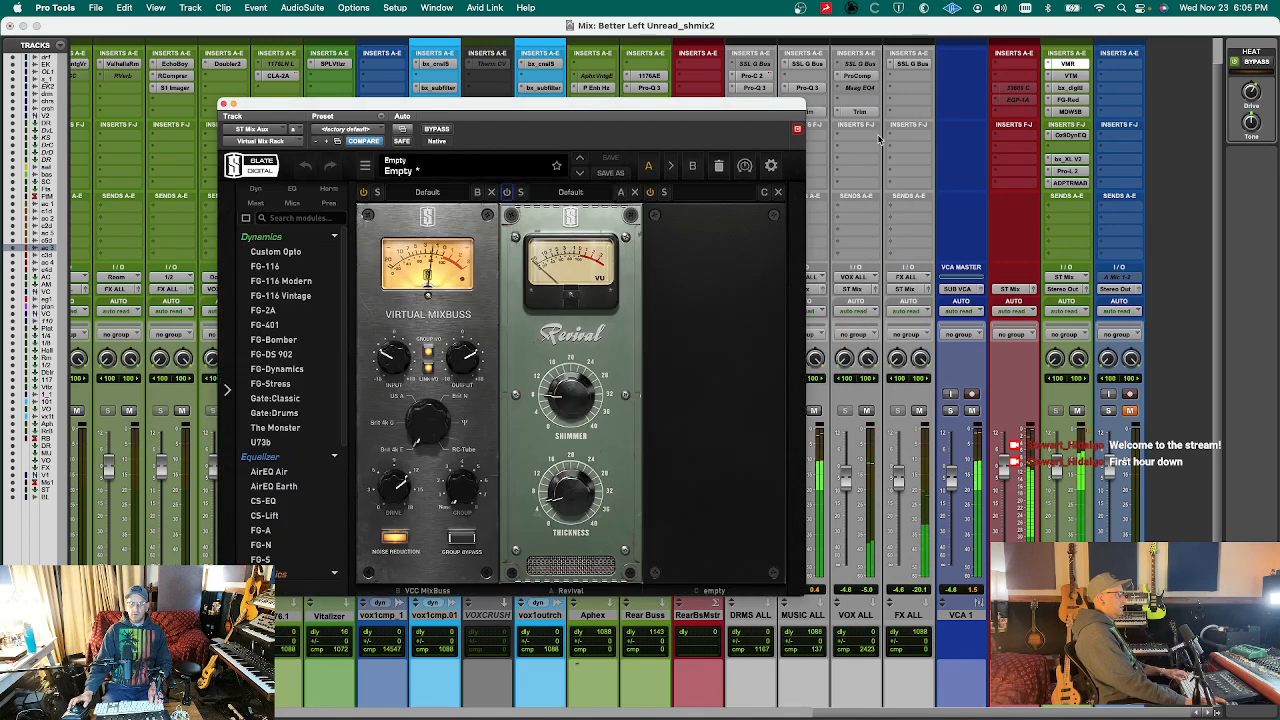
pyautogui.click(635, 192)
pyautogui.press('super+w')
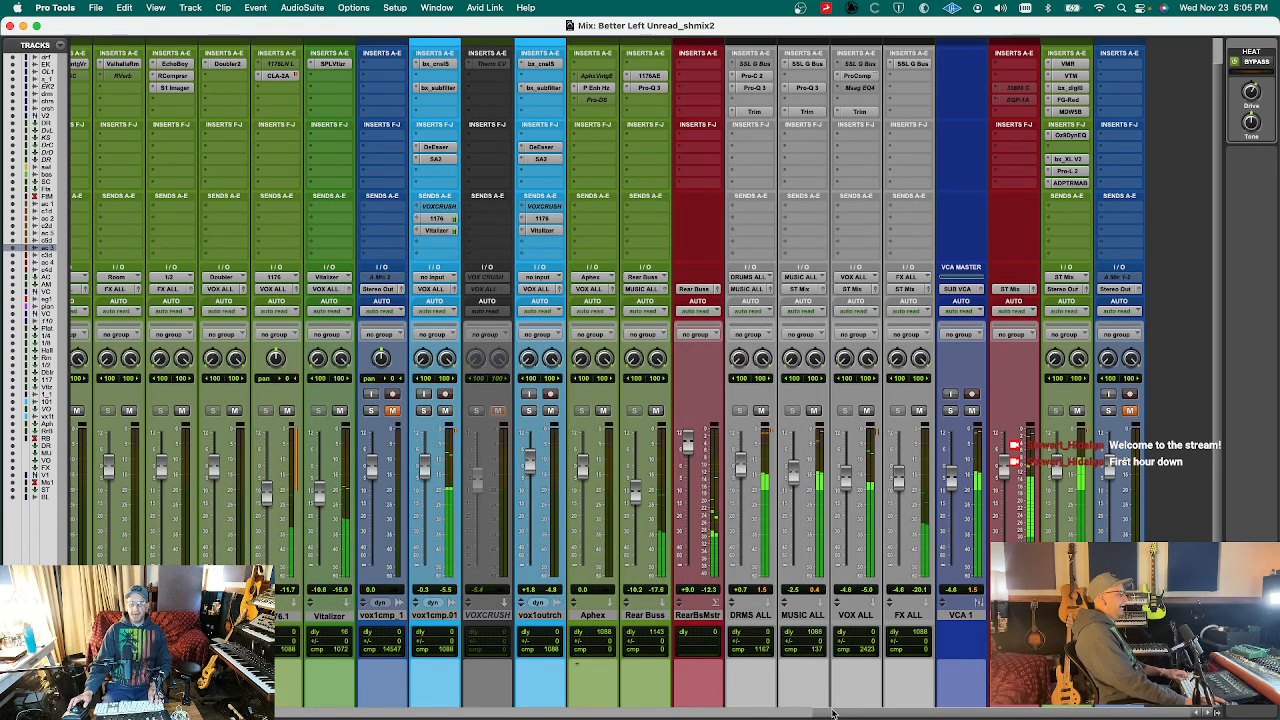
# - Inspect the Helios Type 69 EQ on the drums track and return to the submix channels
pyautogui.moveTo(818, 712); pyautogui.dragTo(75, 712)
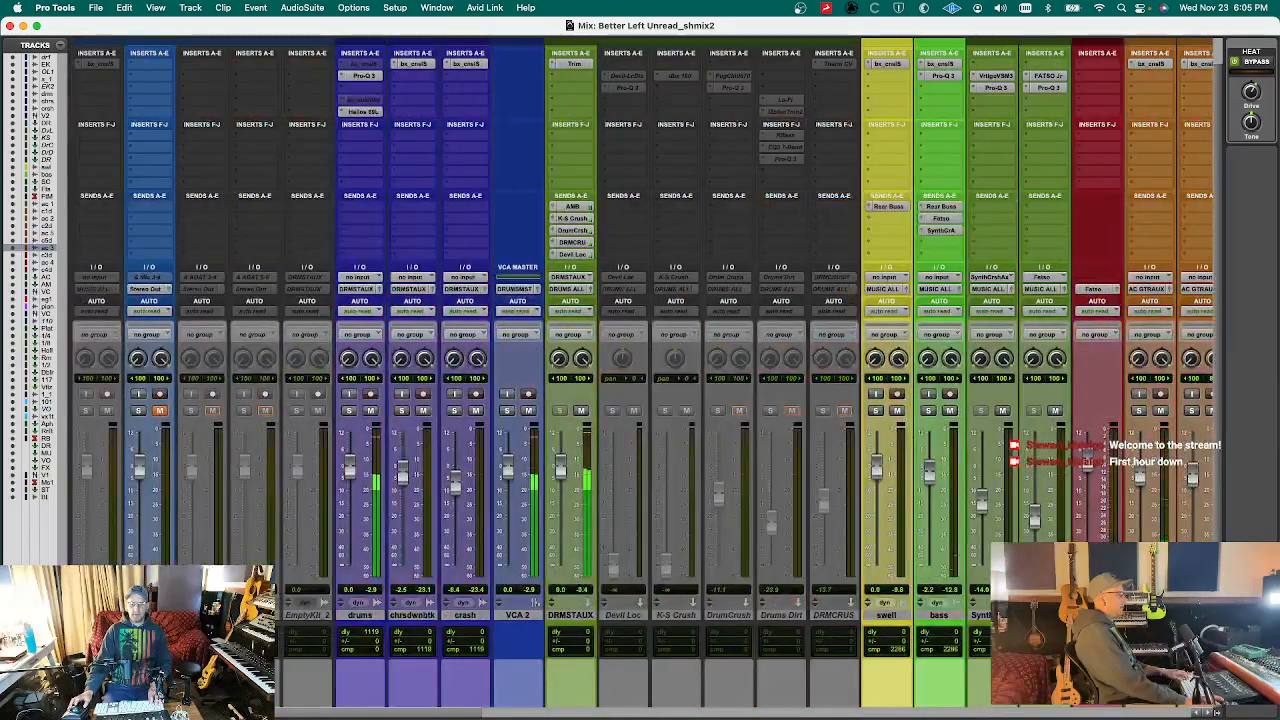
pyautogui.press('End')
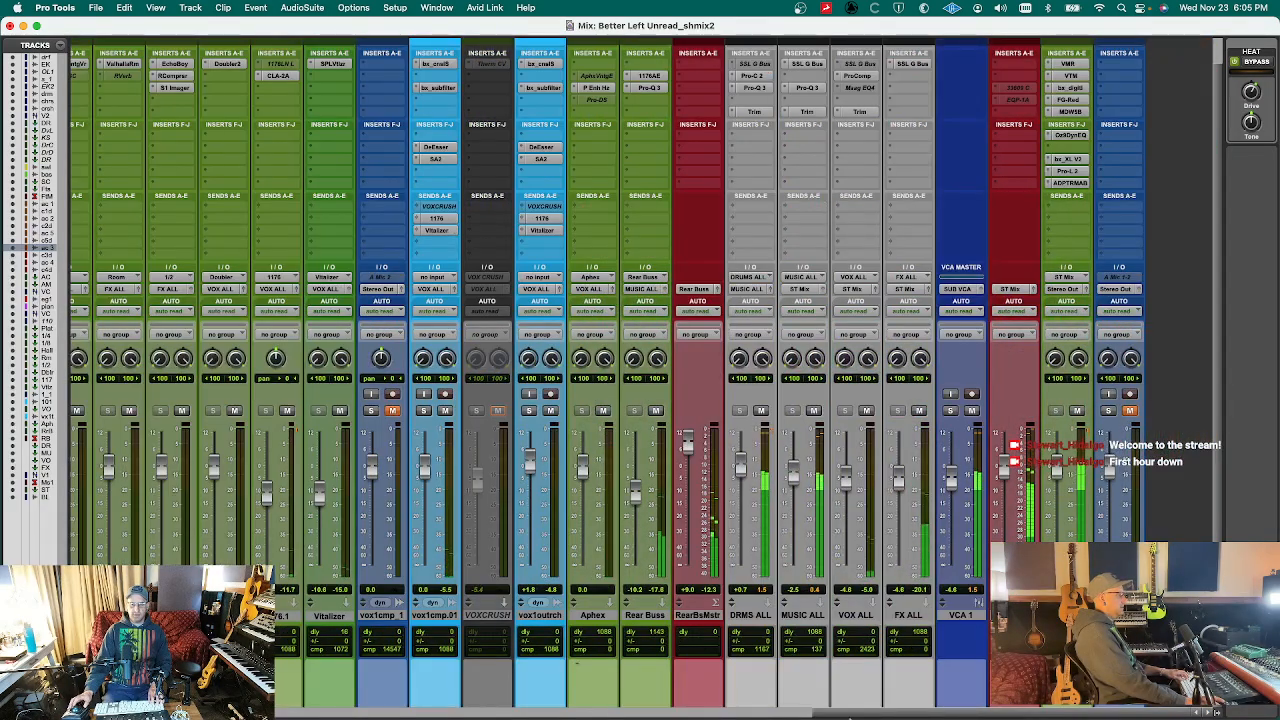
pyautogui.moveTo(836, 712); pyautogui.dragTo(129, 712)
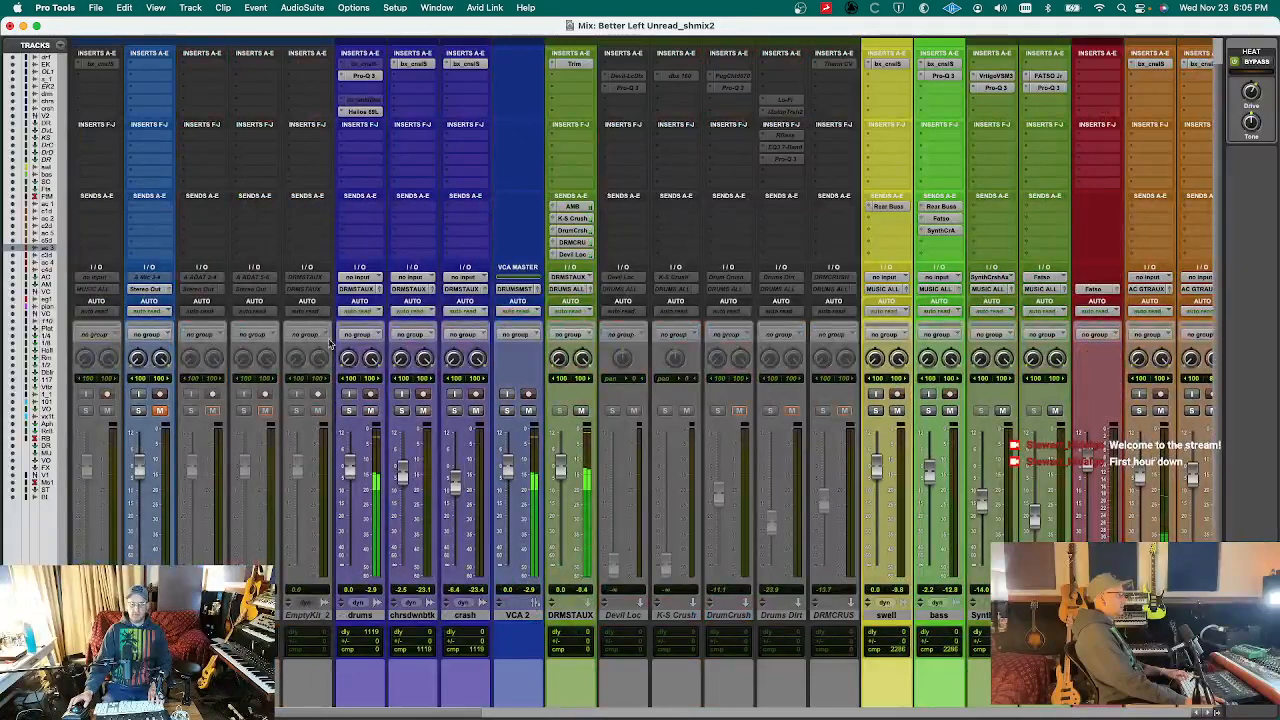
pyautogui.click(368, 111)
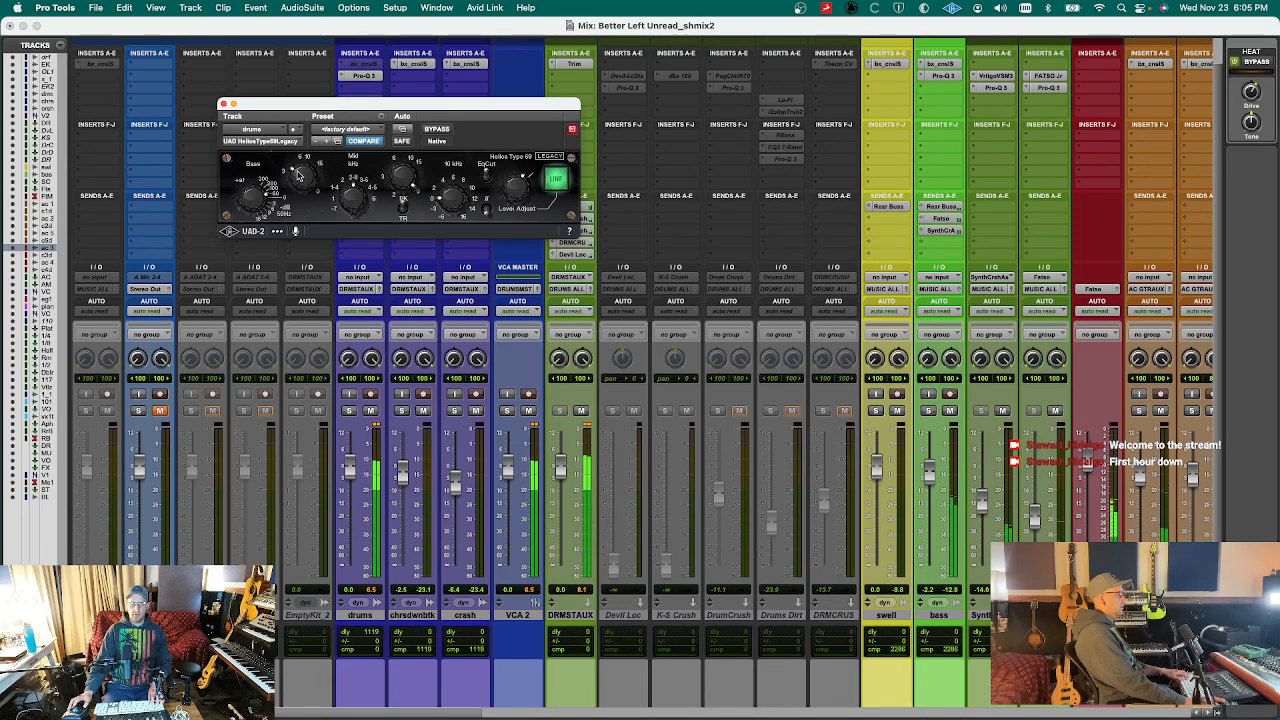
pyautogui.press('super+w')
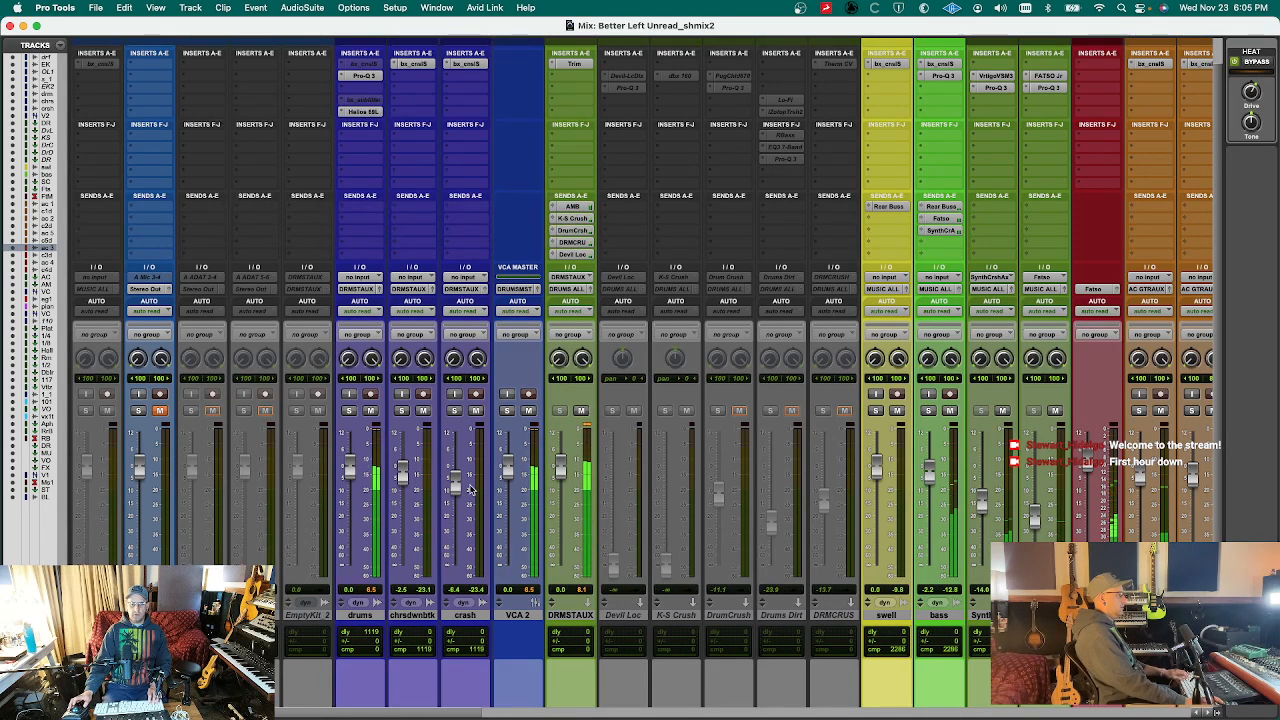
pyautogui.hscroll(10, 420, 705)
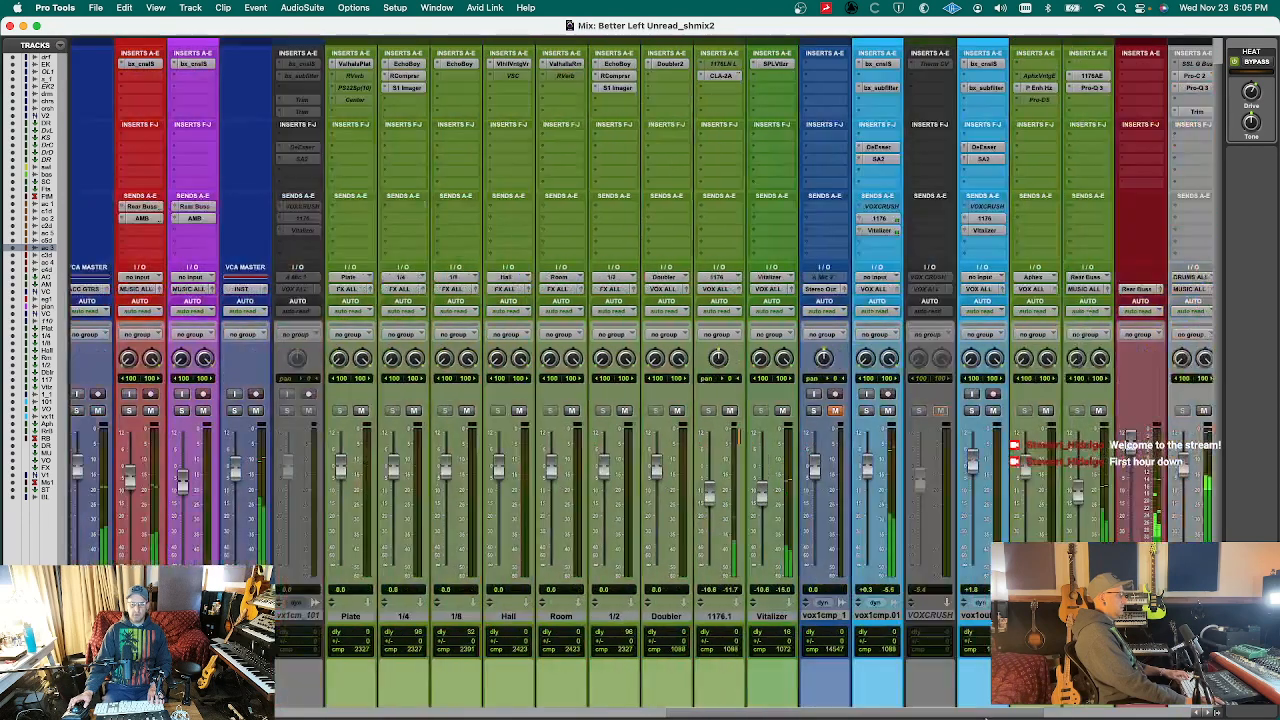
pyautogui.hscroll(8, 420, 705)
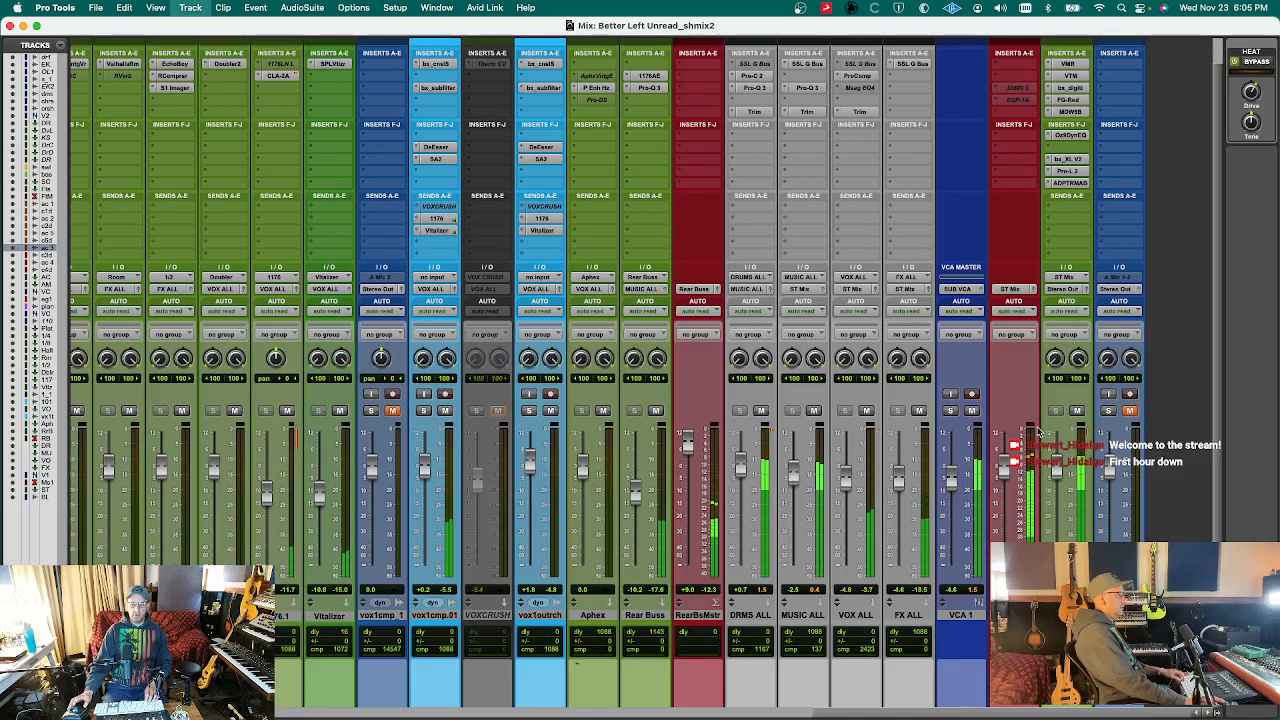
# - Set the Trim gain on DRMS ALL to +0.3 dB and save the session
pyautogui.click(754, 111)
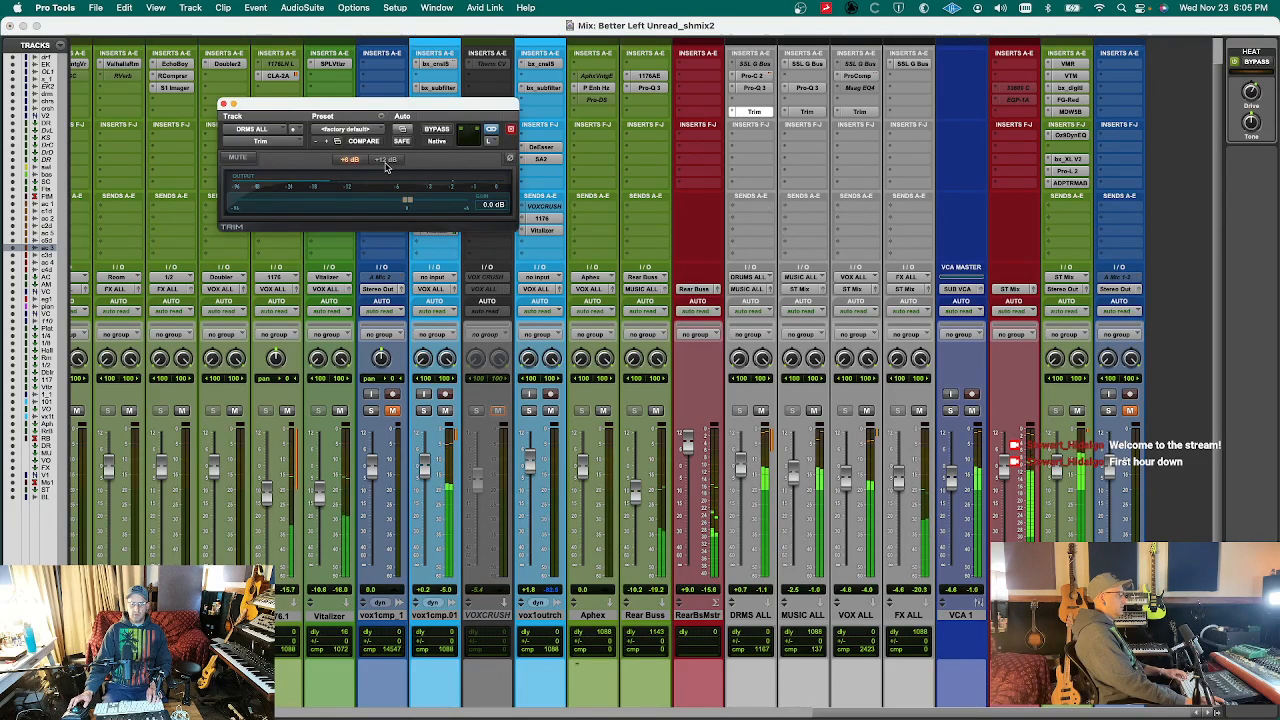
pyautogui.moveTo(405, 199); pyautogui.dragTo(408, 205)
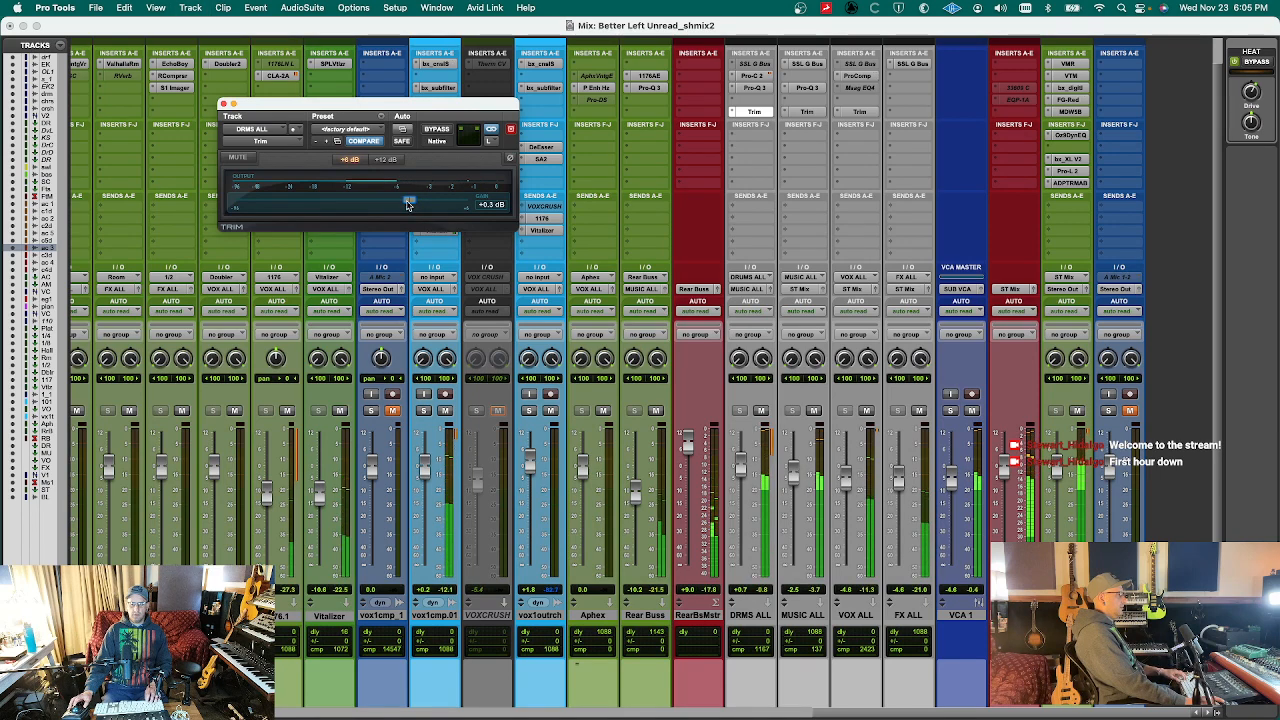
pyautogui.press('super+s')
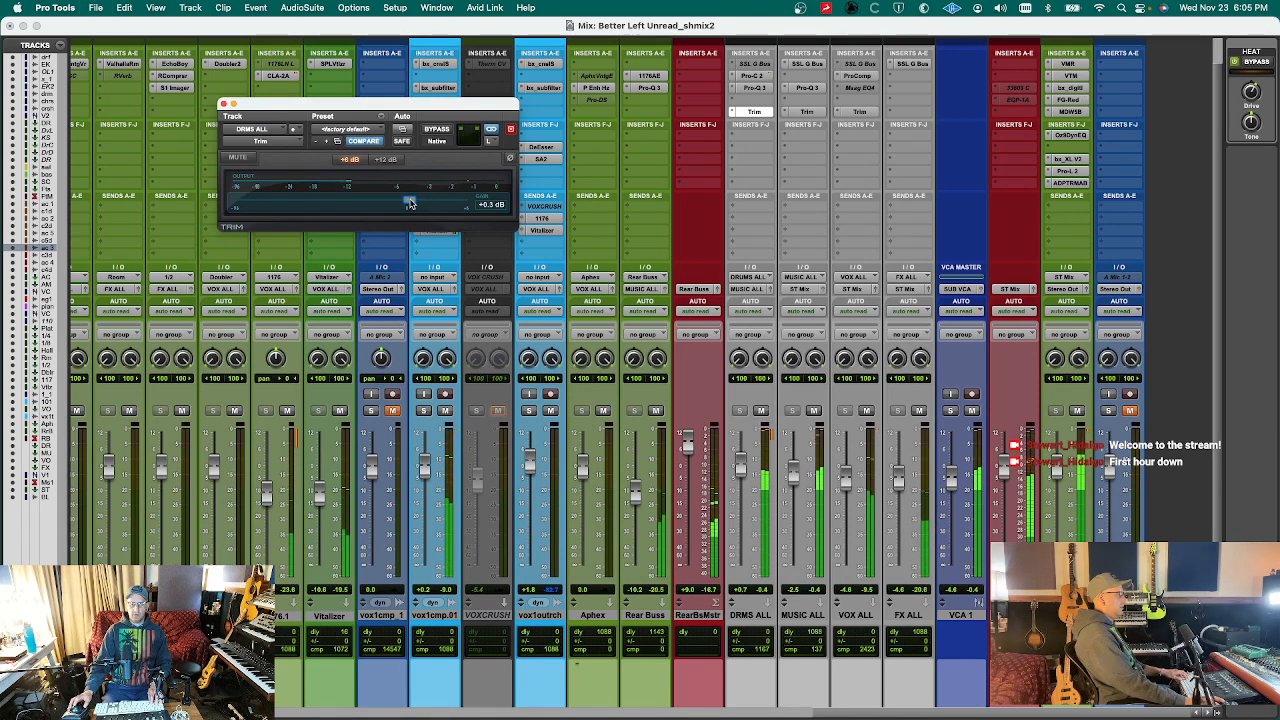
pyautogui.press('super+s')
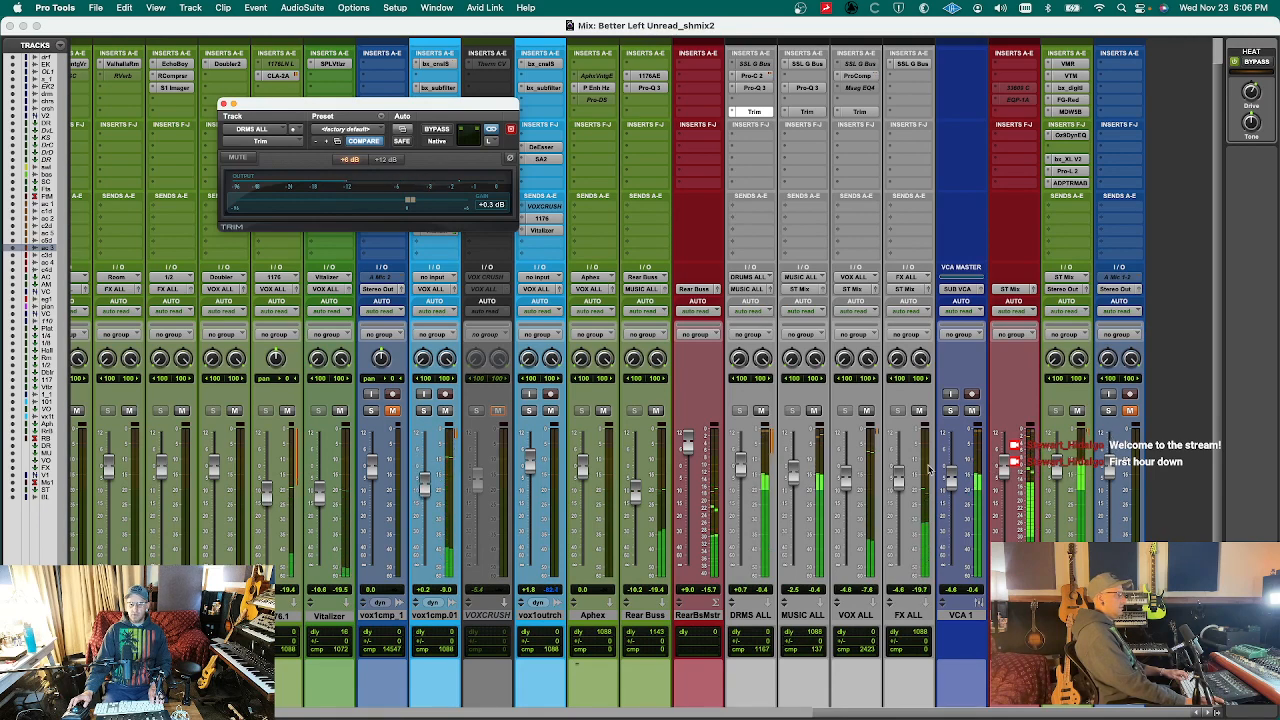
# - Raise the Trim gain on VOX ALL in small moves to -2.2 dB while listening, and save the session
pyautogui.click(859, 112)
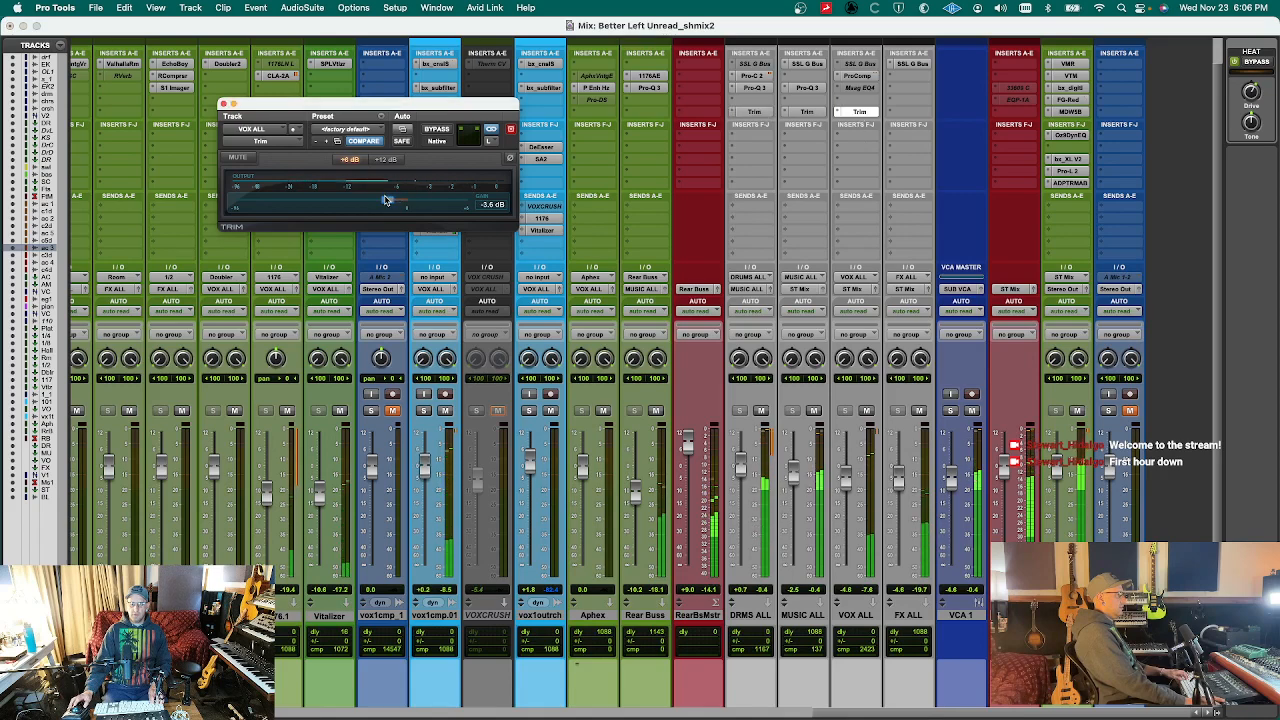
pyautogui.moveTo(390, 200); pyautogui.dragTo(392, 201)
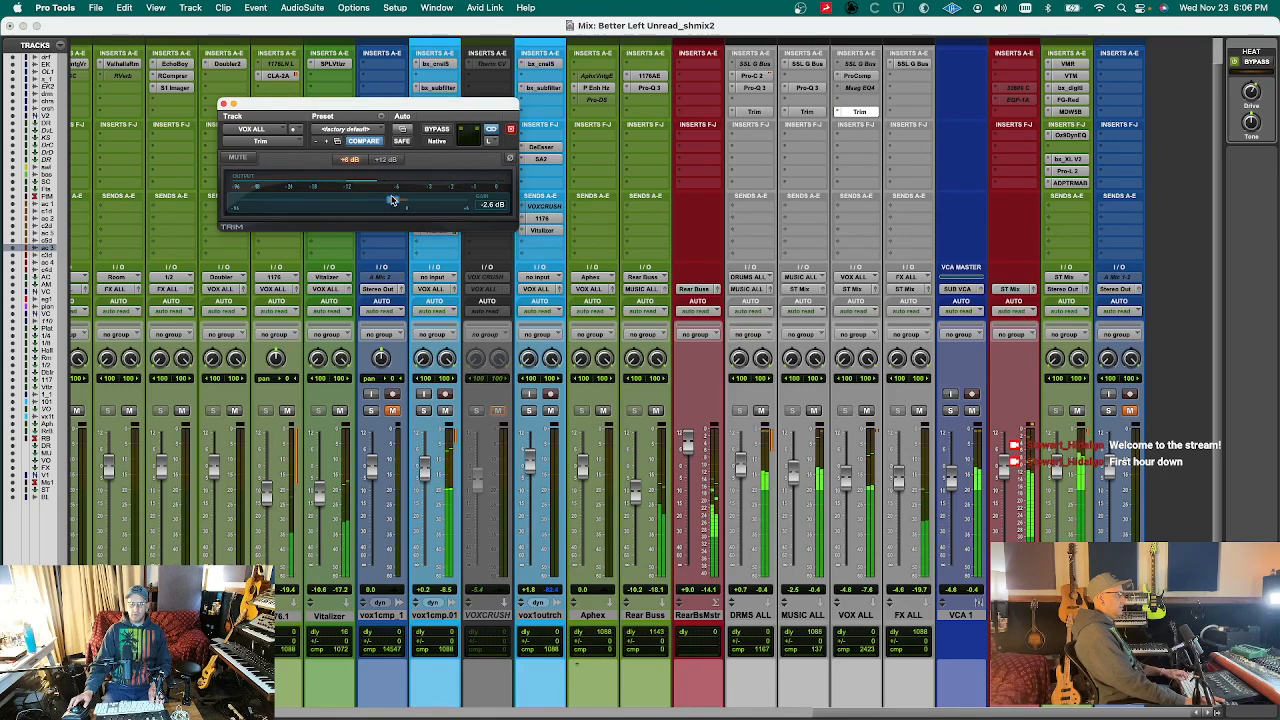
pyautogui.press('super+w')
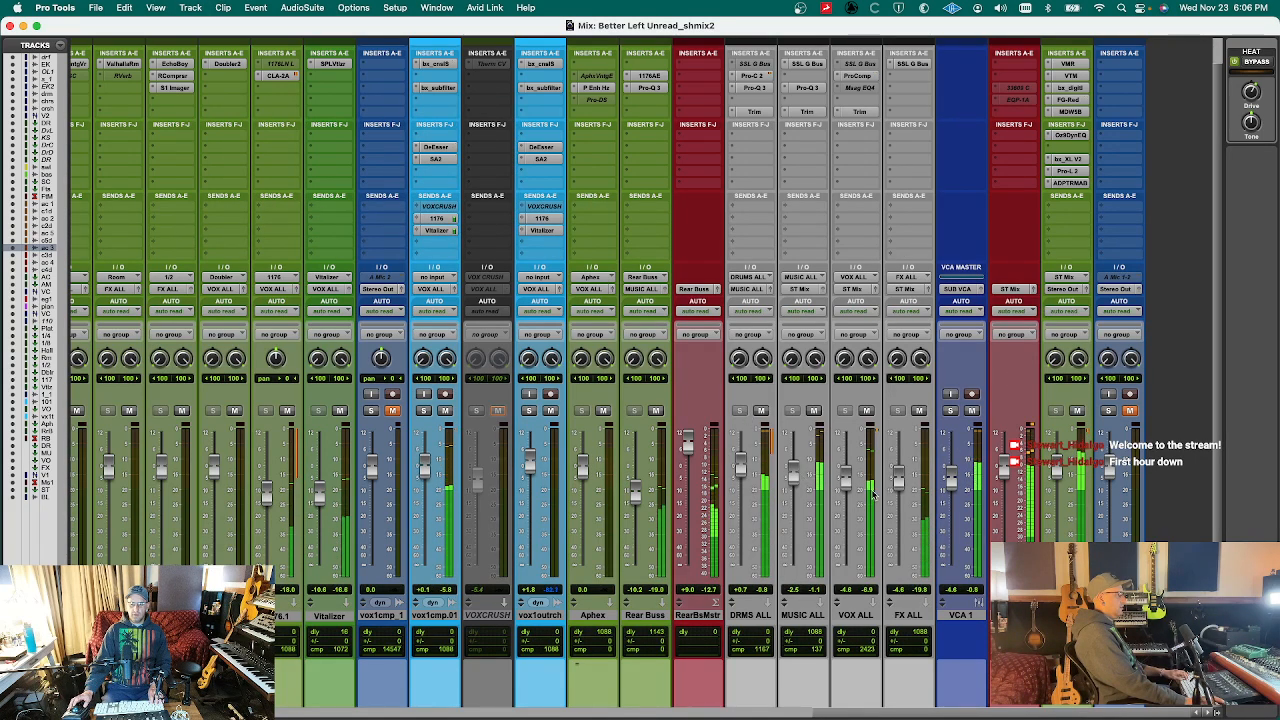
pyautogui.press('ctrl+alt+super+w')
pyautogui.press('super+s')
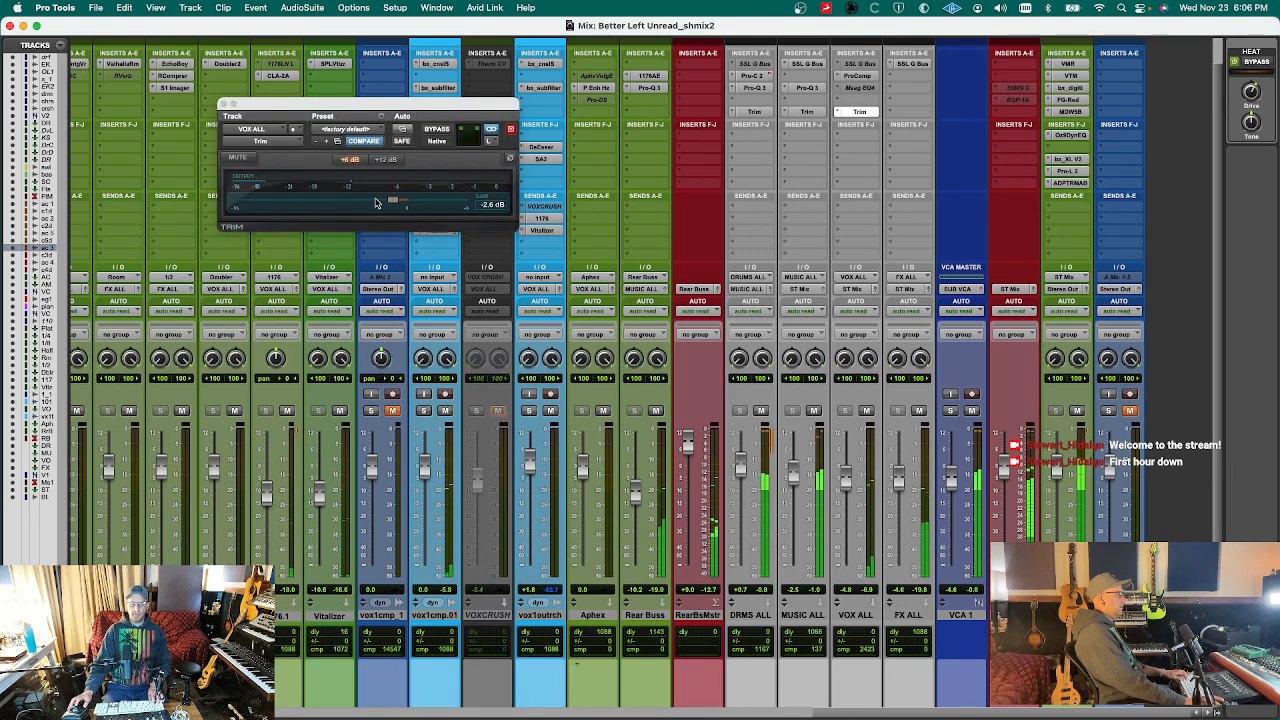
pyautogui.click(394, 200)
pyautogui.moveTo(394, 200); pyautogui.dragTo(397, 201)
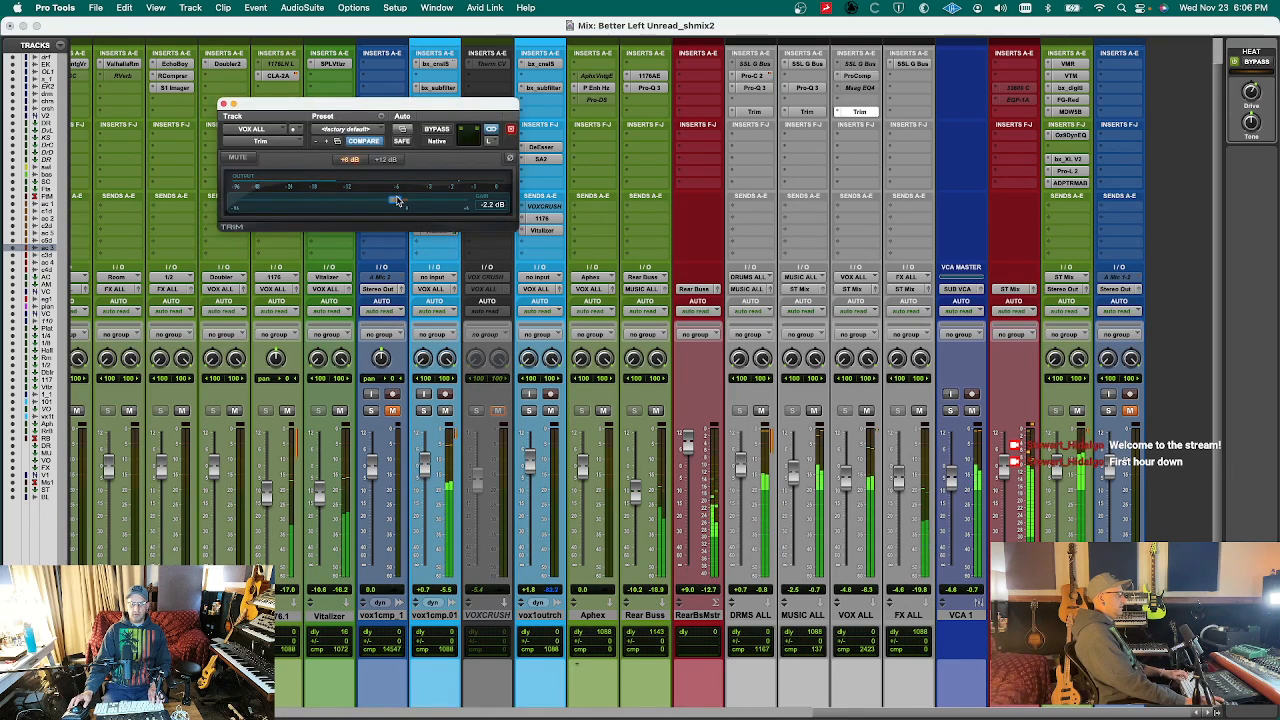
pyautogui.press('ctrl+alt+super+w')
pyautogui.press('super+s')
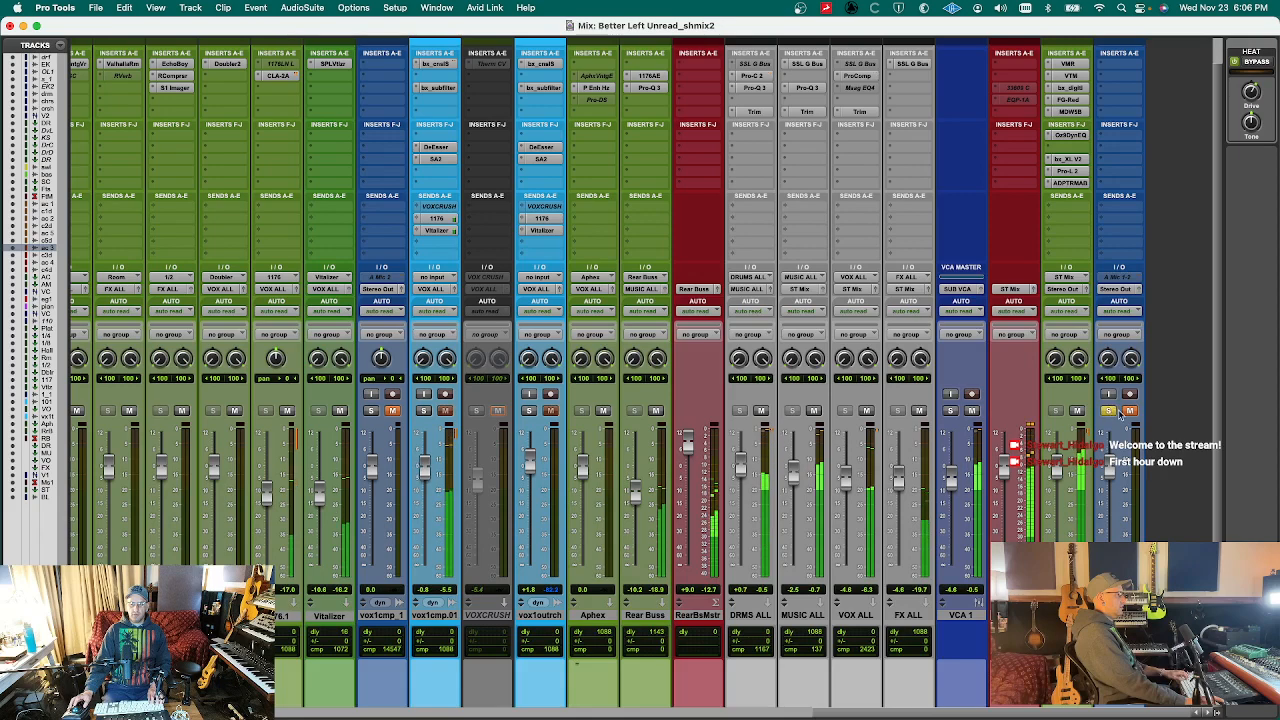
# - Compare the mix with the soloed blue reference track, return to the mix, and hide the floating Trim window
pyautogui.click(1126, 411)
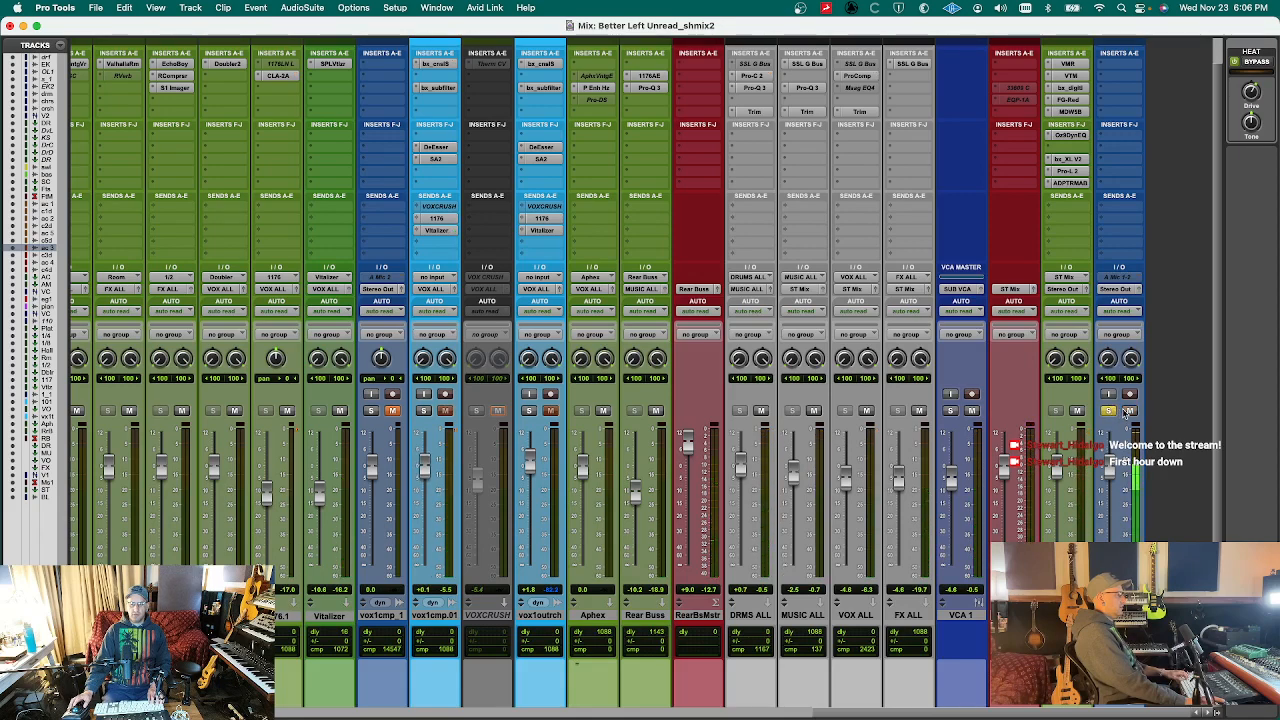
pyautogui.click(1107, 411)
pyautogui.press('ctrl+alt+super+w')
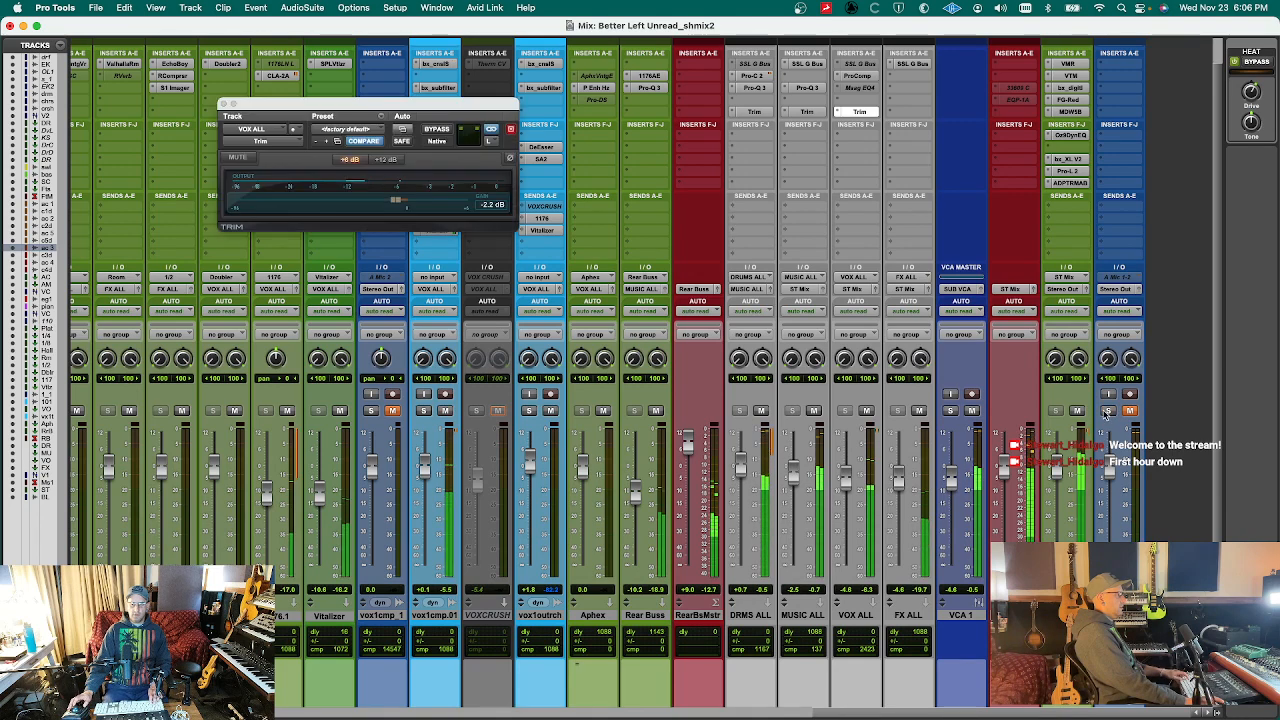
pyautogui.press('ctrl+alt+super+w')
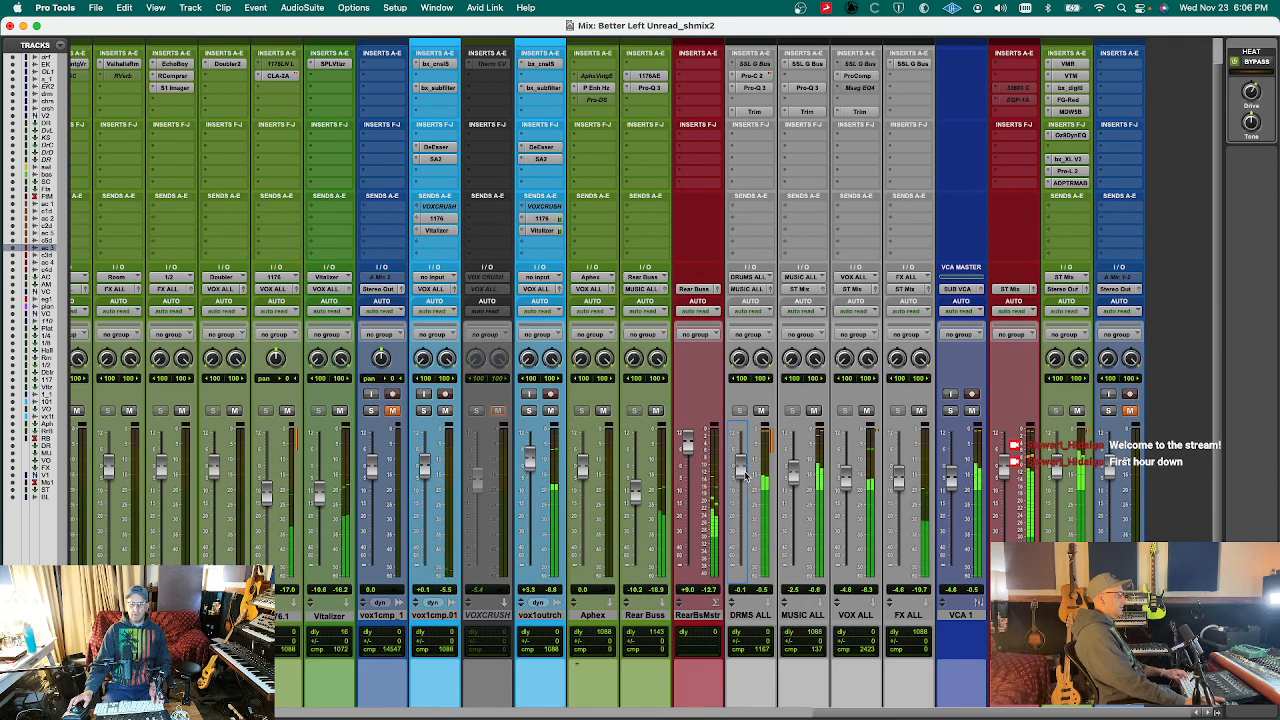
# - Activate the bypassed Pro-C 2 compressor on DRMS ALL and raise both its ratio and threshold during playback
pyautogui.click(755, 76)
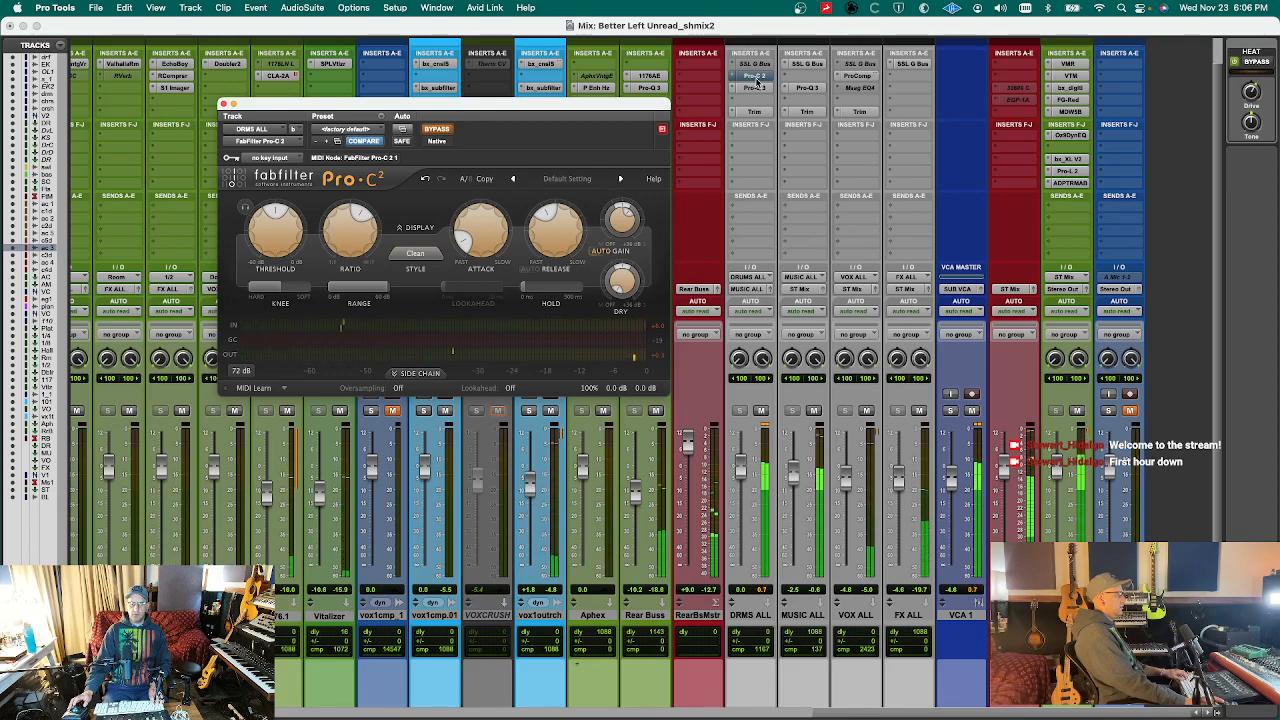
pyautogui.keyDown('super'); pyautogui.click(756, 79); pyautogui.keyUp('super')
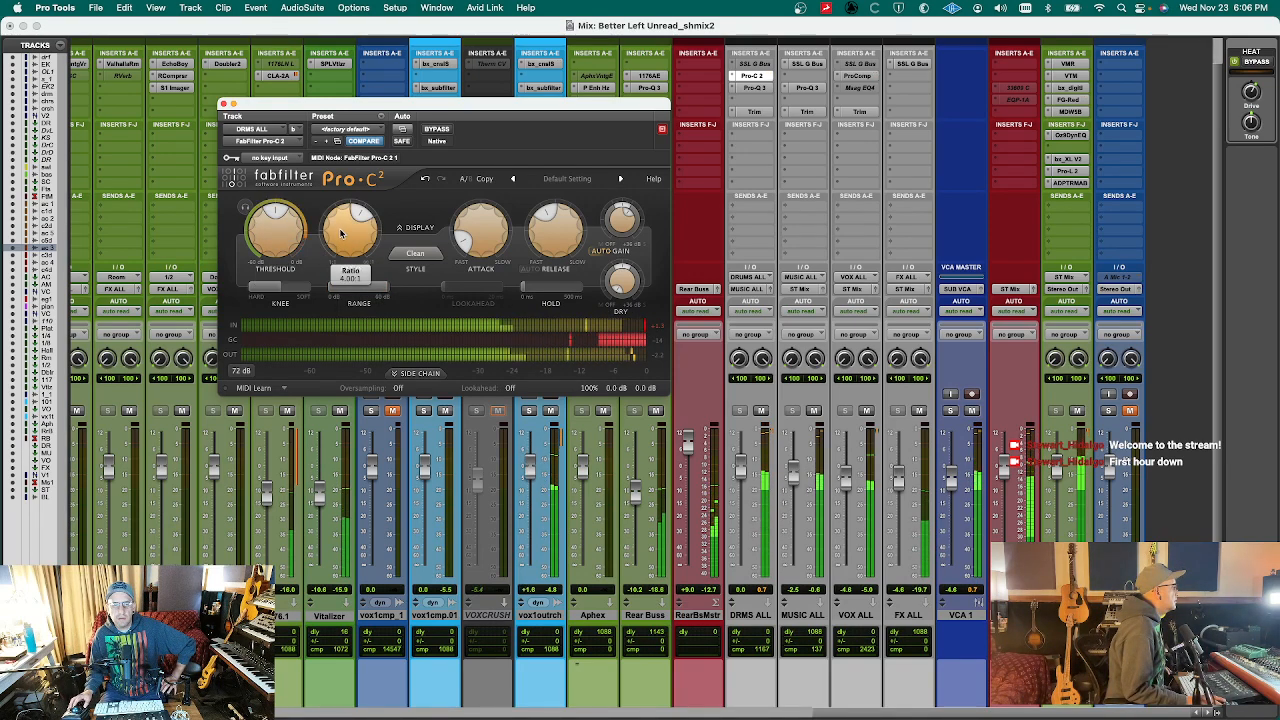
pyautogui.moveTo(349, 229); pyautogui.dragTo(368, 177)
pyautogui.moveTo(284, 226); pyautogui.dragTo(300, 178)
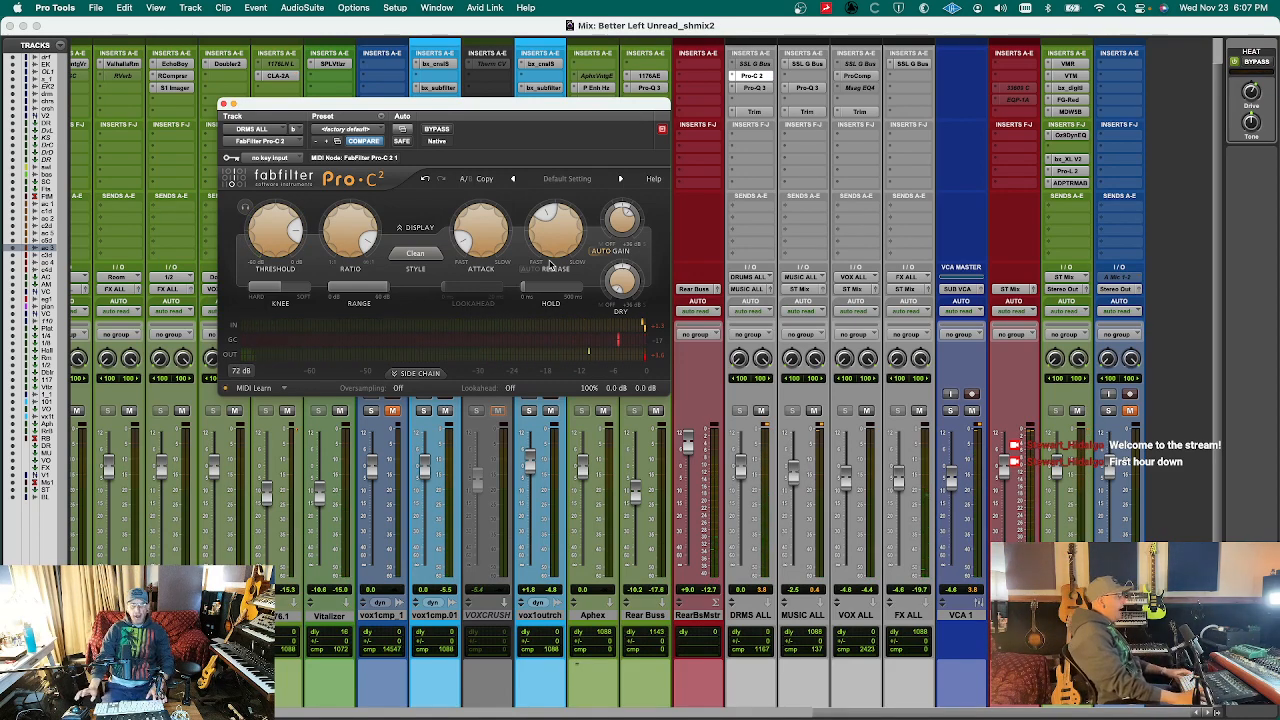
# - Start playback from memory location 3, relocate it to memory location 2, and return to the mix channels with the compressor closed
pyautogui.moveTo(548, 260)
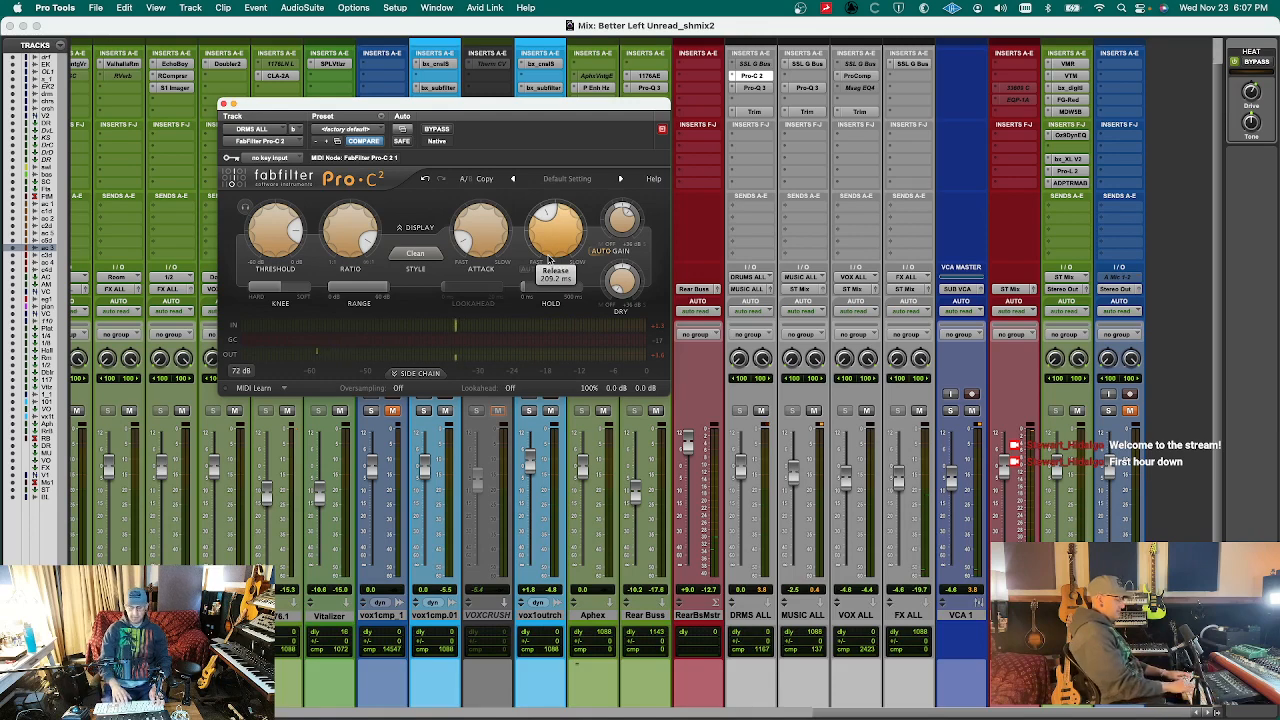
pyautogui.press('super+equal')
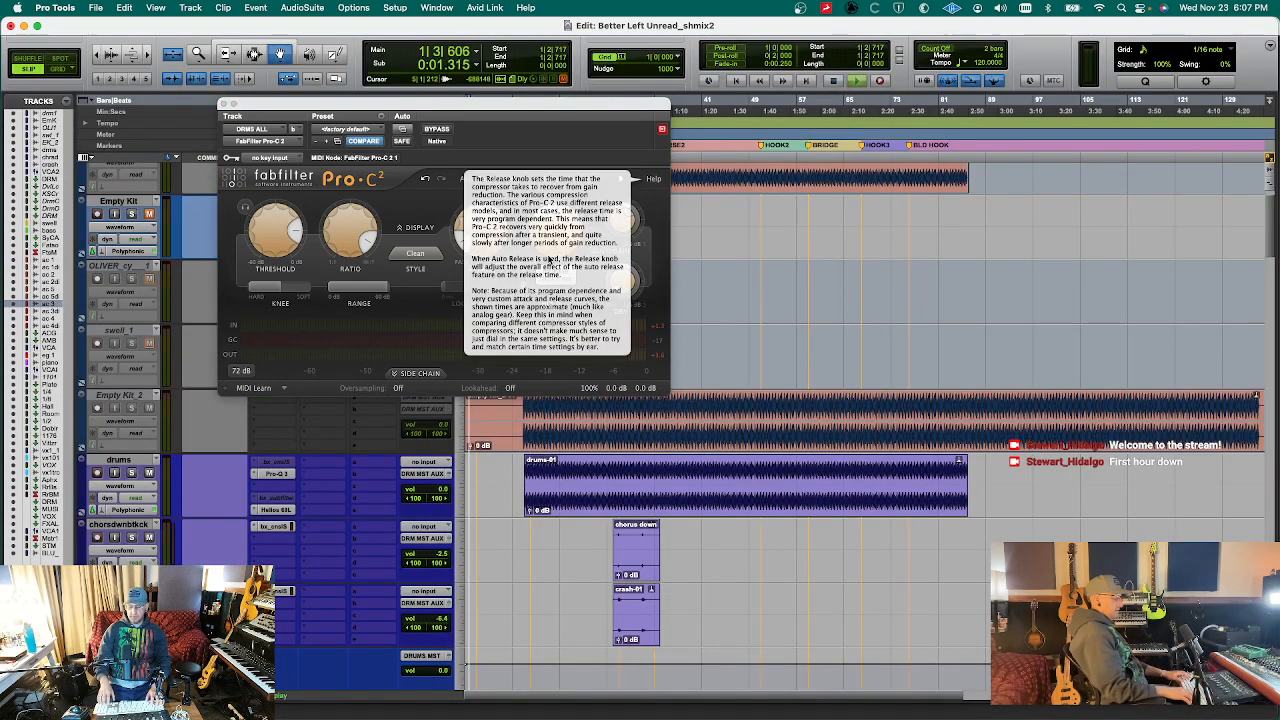
pyautogui.press('KP_Decimal')
pyautogui.press('KP_3')
pyautogui.press('KP_Decimal')
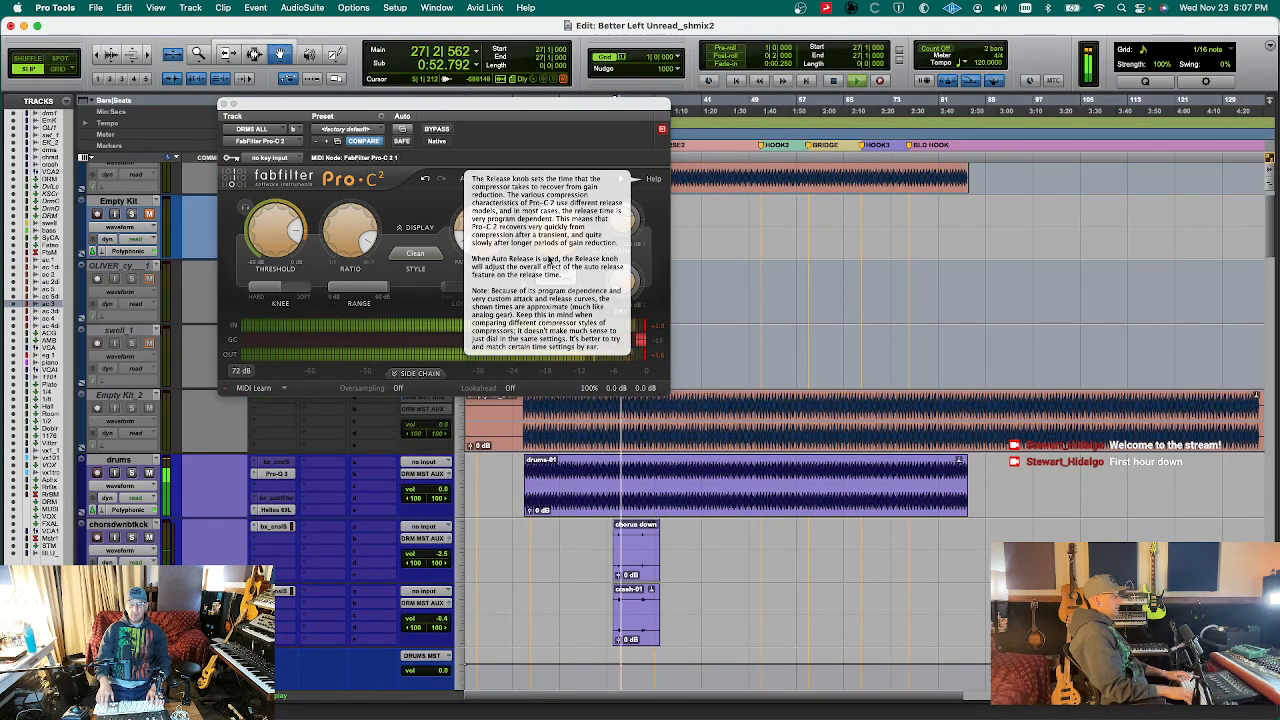
pyautogui.press('KP_Decimal')
pyautogui.press('KP_2')
pyautogui.press('KP_Decimal')
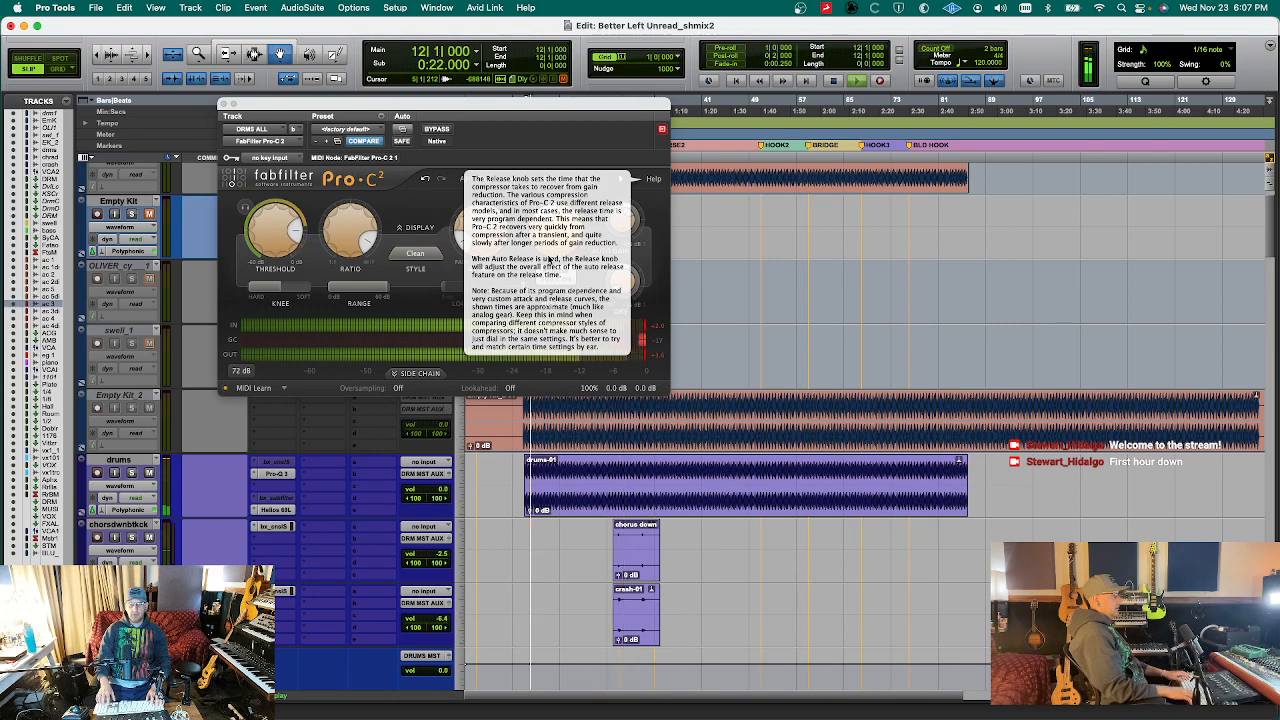
pyautogui.press('super+w')
pyautogui.press('super+equal')
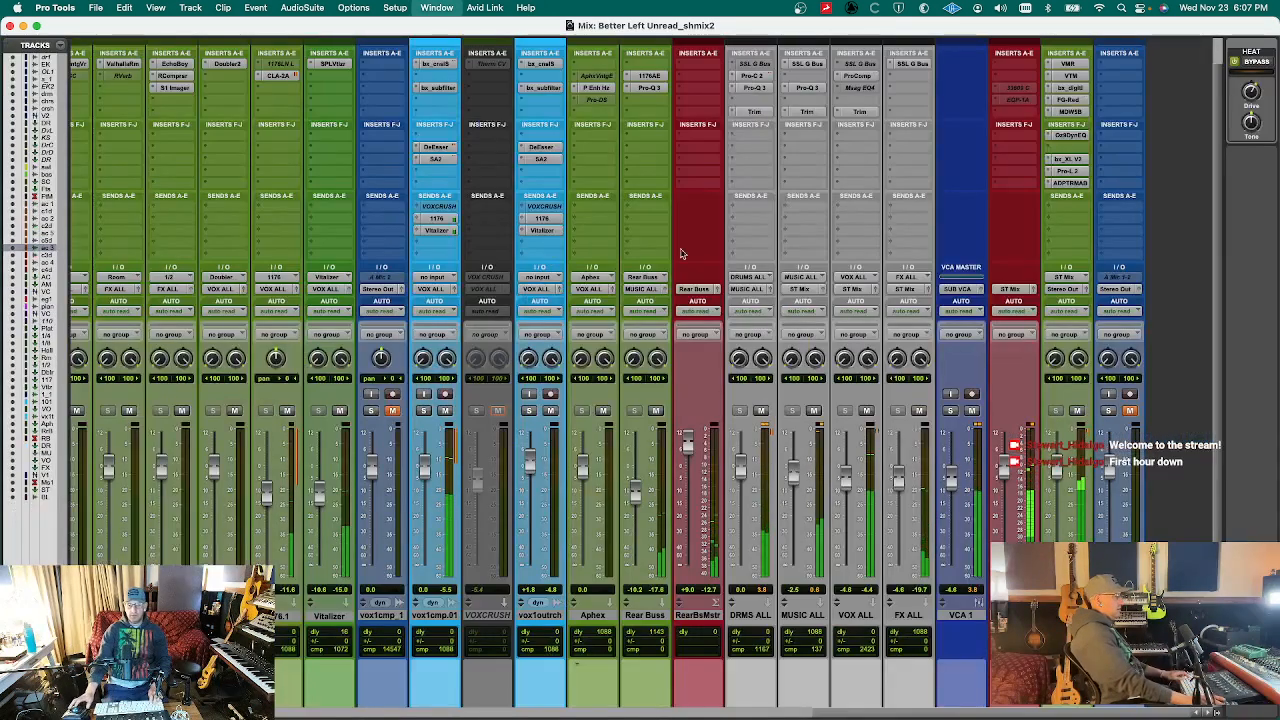
pyautogui.press('super+w')
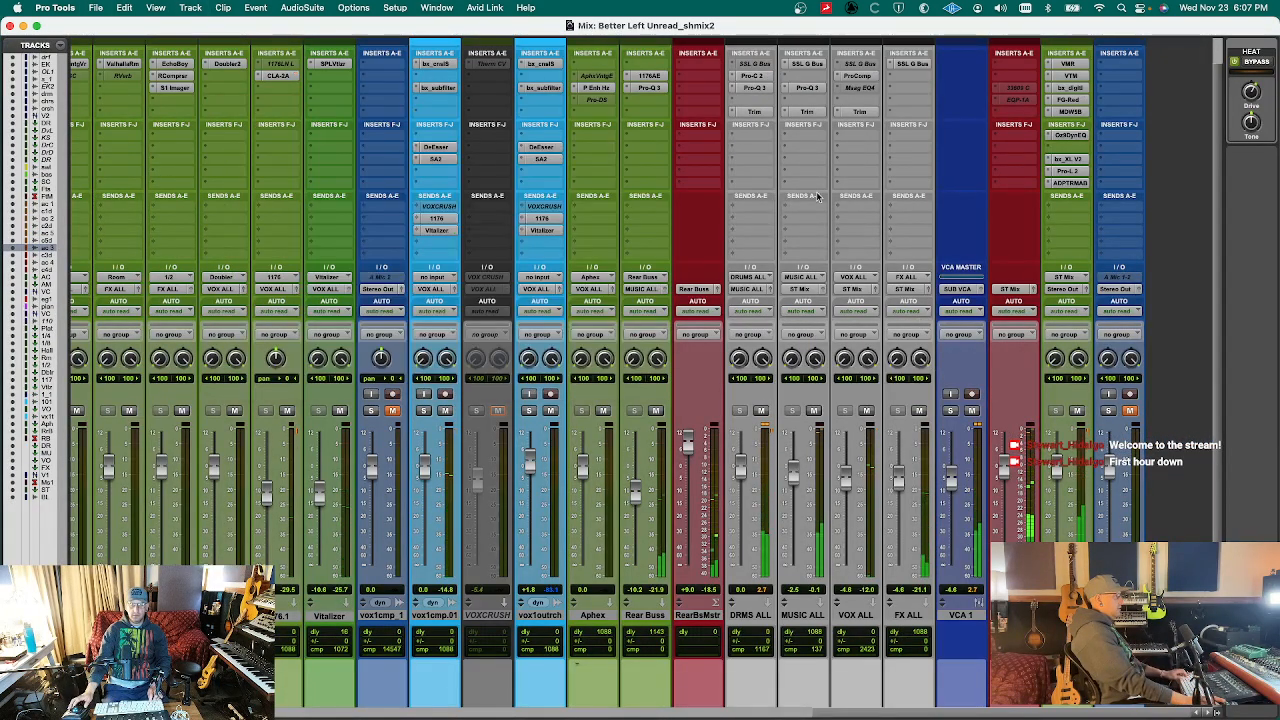
# - Lower the Trim gain on DRMS ALL to -3.3 dB and close the plug-in
pyautogui.click(753, 111)
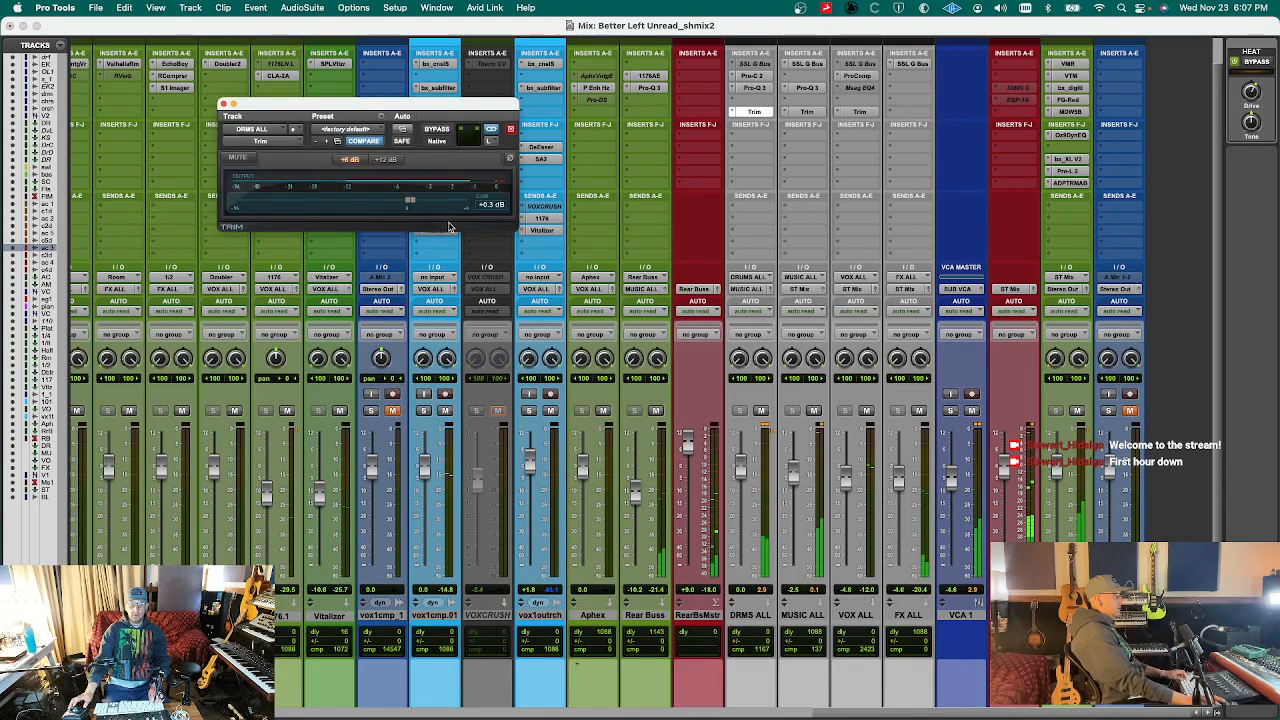
pyautogui.moveTo(409, 201); pyautogui.dragTo(390, 202)
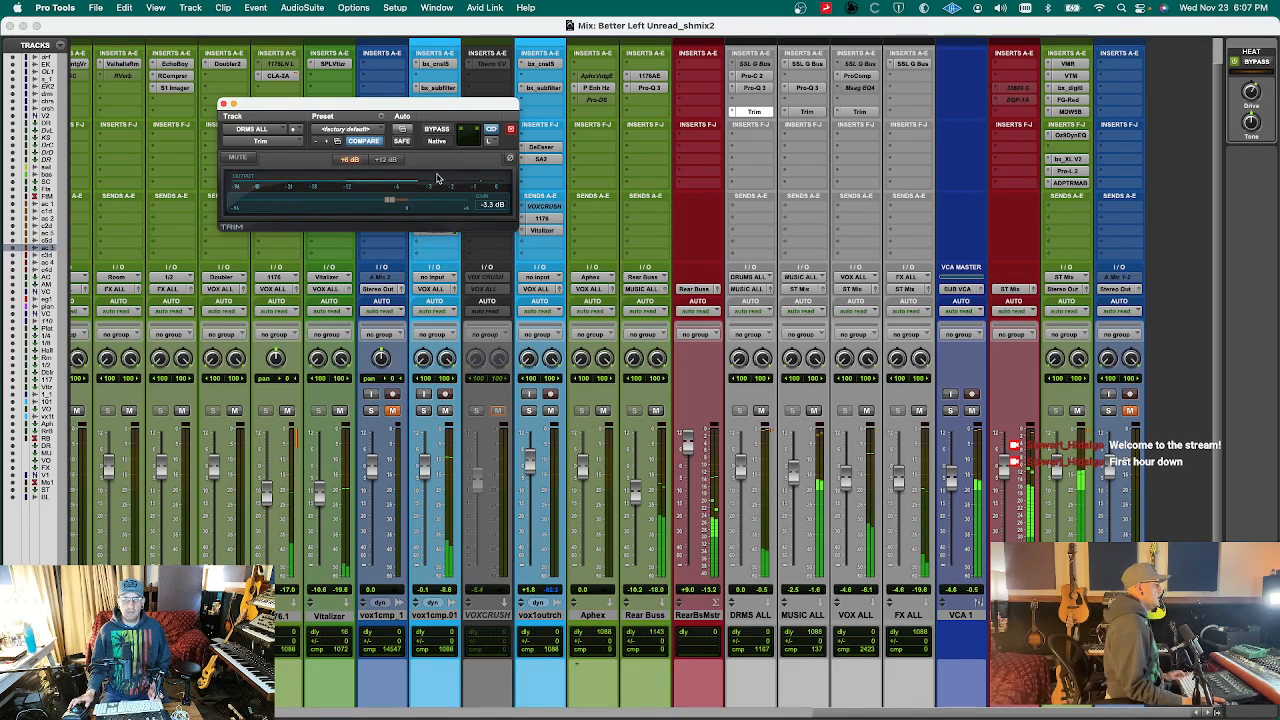
pyautogui.press('super+w')
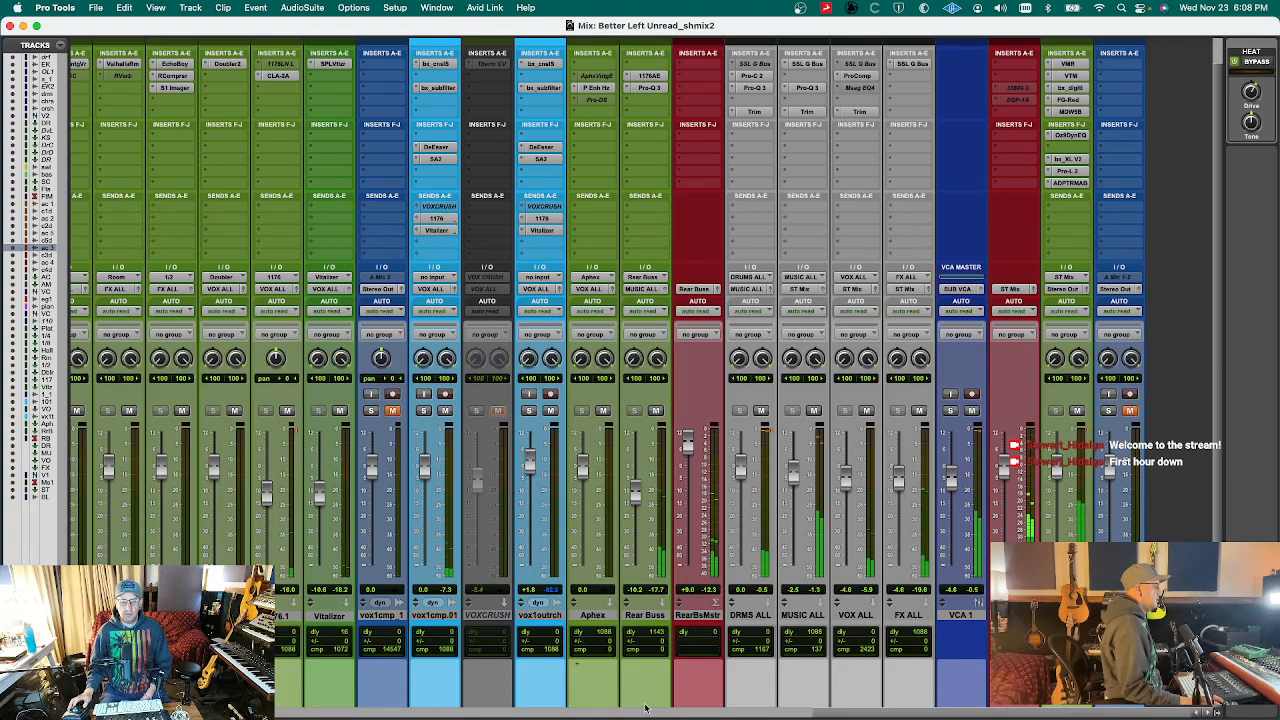
# - Audition the mix with the 1176.1 and Vitalizer auxes muted, unmute them, and lower their faders to -11.0 and -11.8 dB
pyautogui.moveTo(854, 713); pyautogui.dragTo(672, 715)
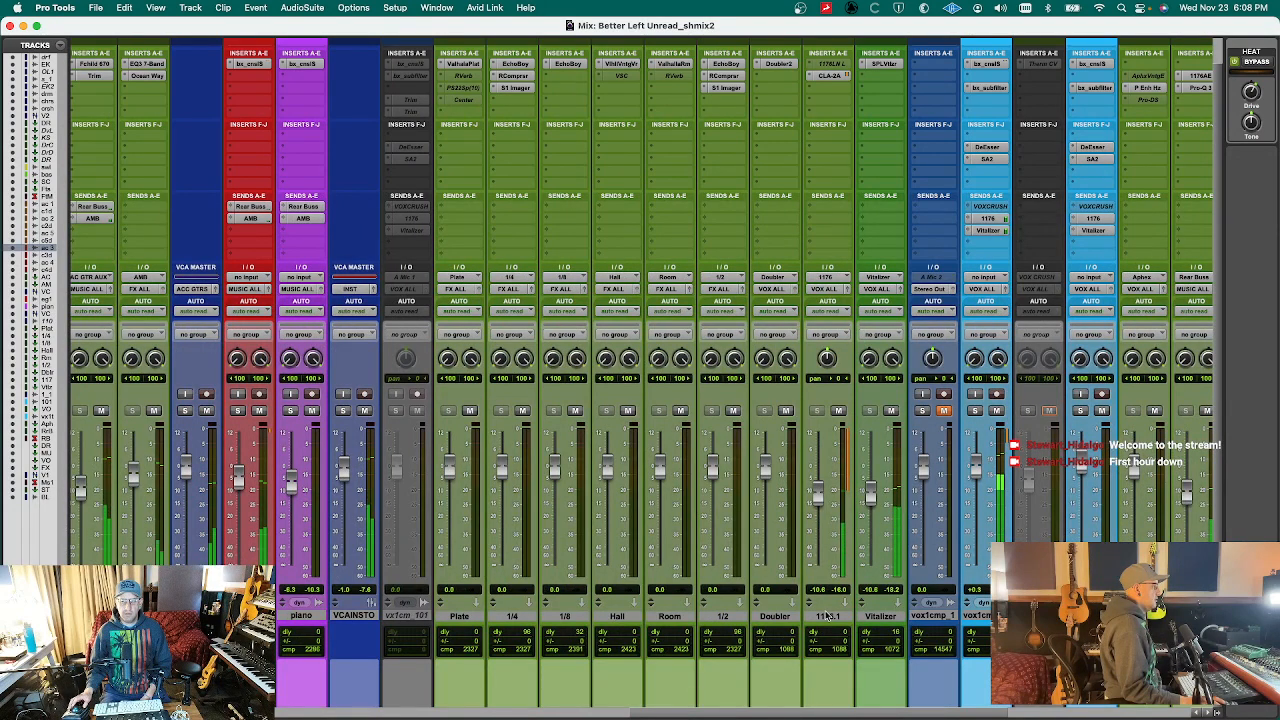
pyautogui.click(838, 410)
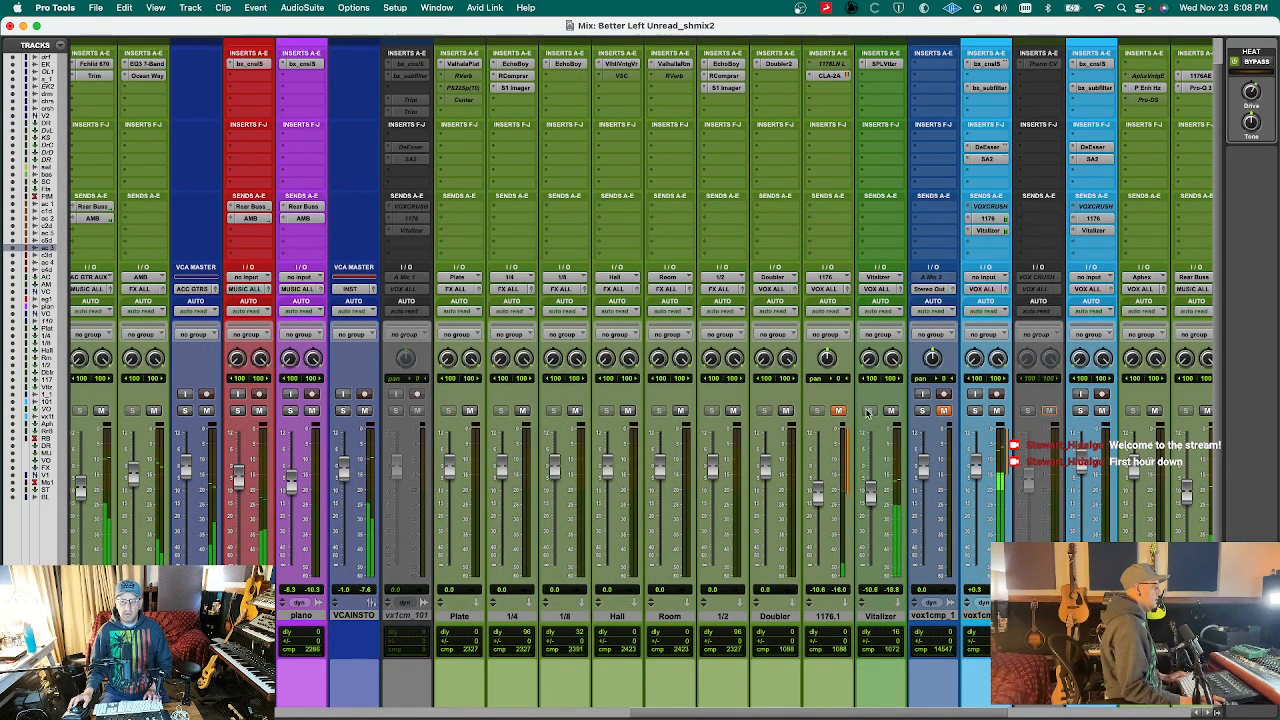
pyautogui.click(890, 410)
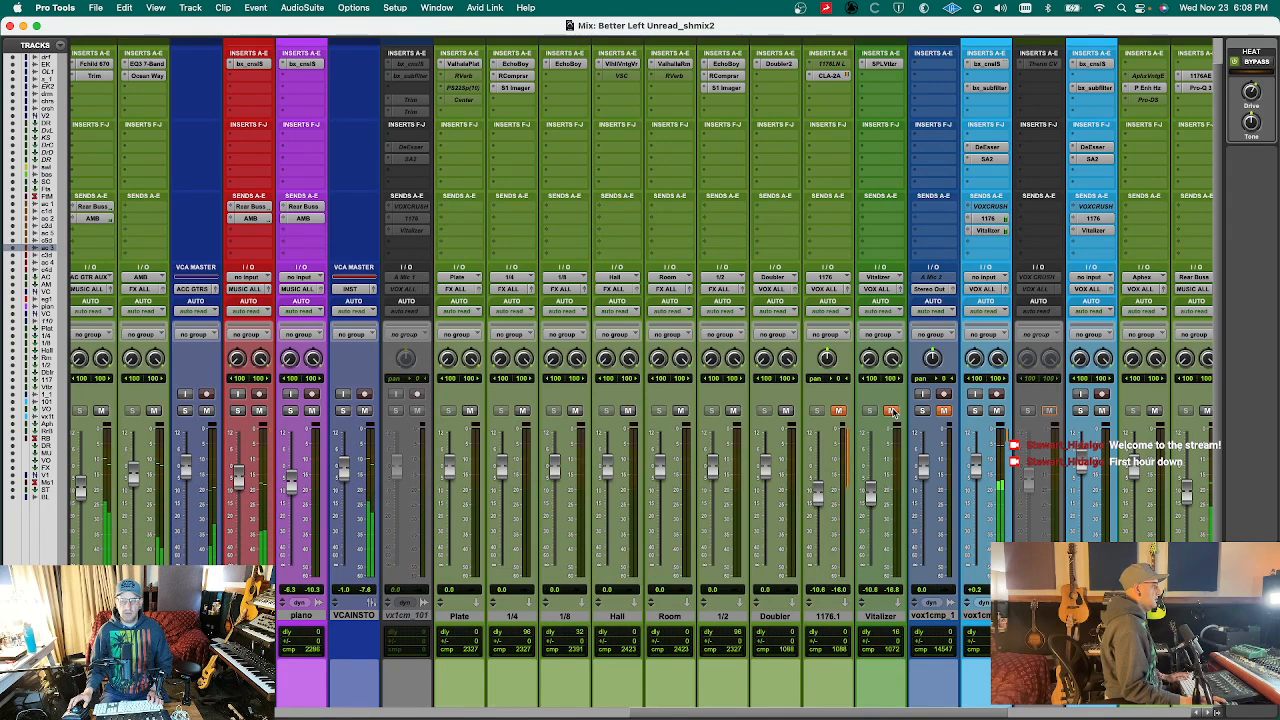
pyautogui.click(891, 411)
pyautogui.click(838, 410)
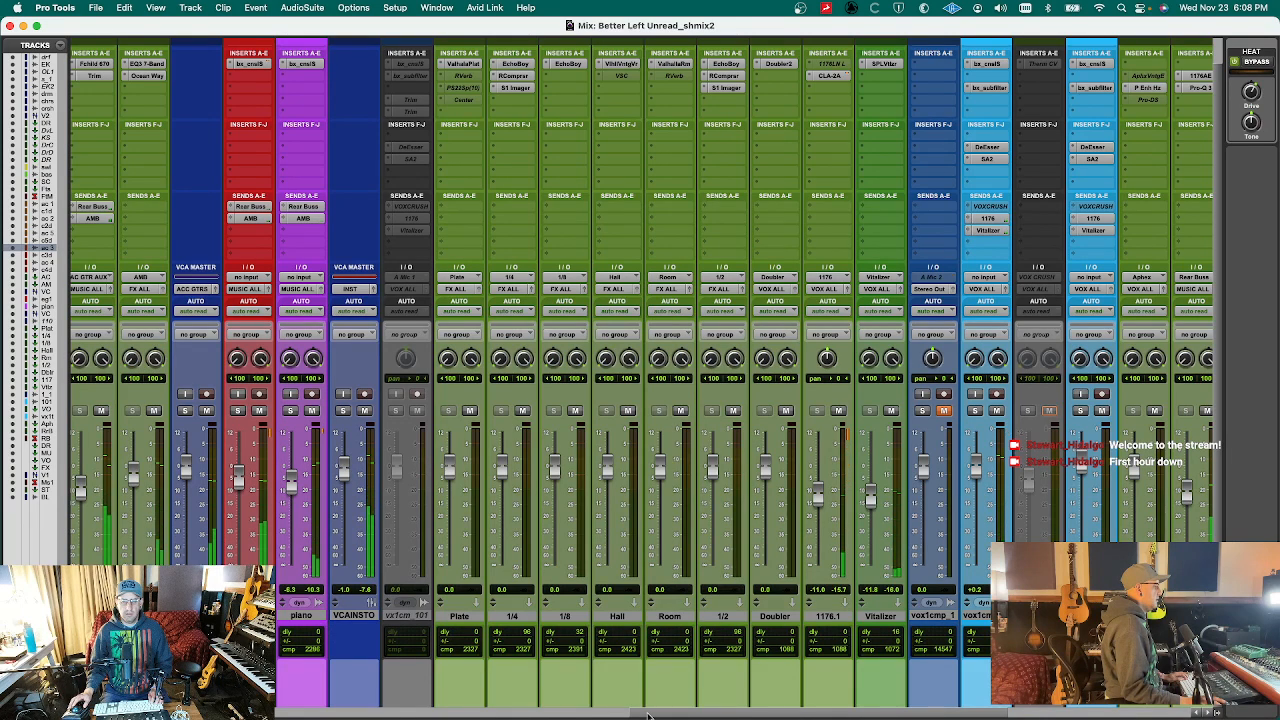
# - Lower the ACGTRAUX fader in small moves to -8.9 dB
pyautogui.moveTo(648, 714); pyautogui.dragTo(561, 714)
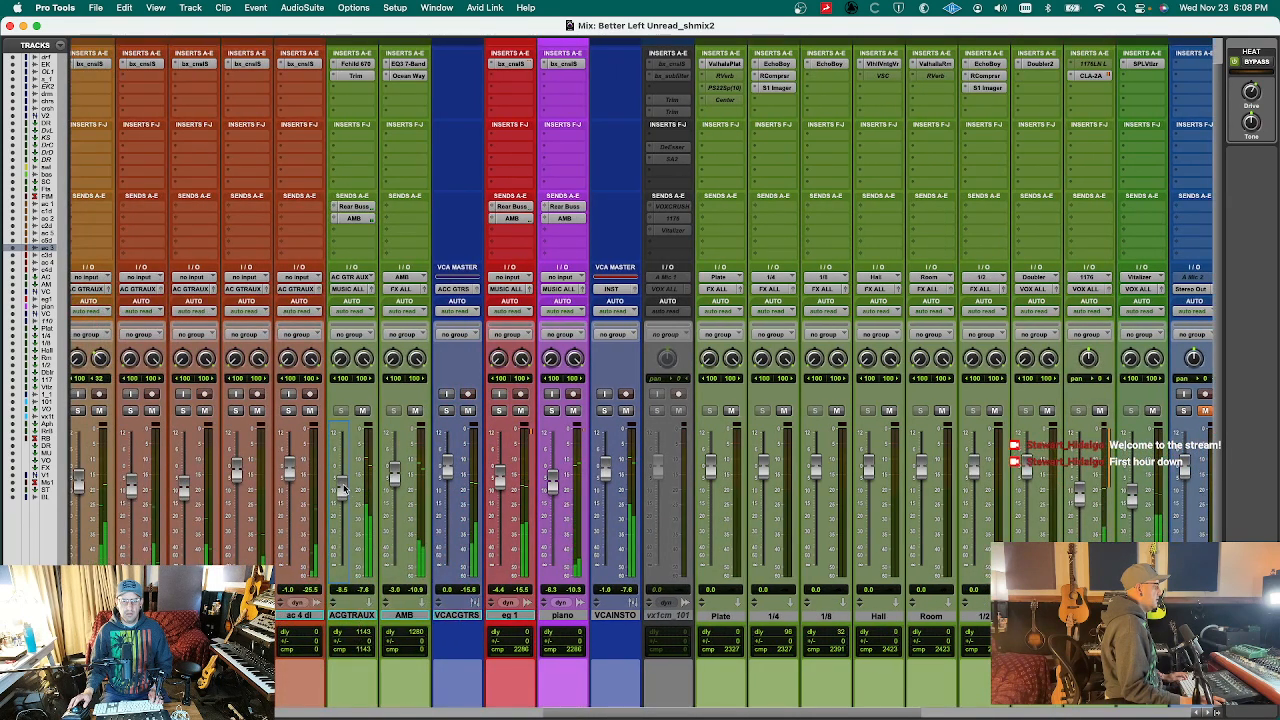
pyautogui.moveTo(343, 490); pyautogui.dragTo(342, 489)
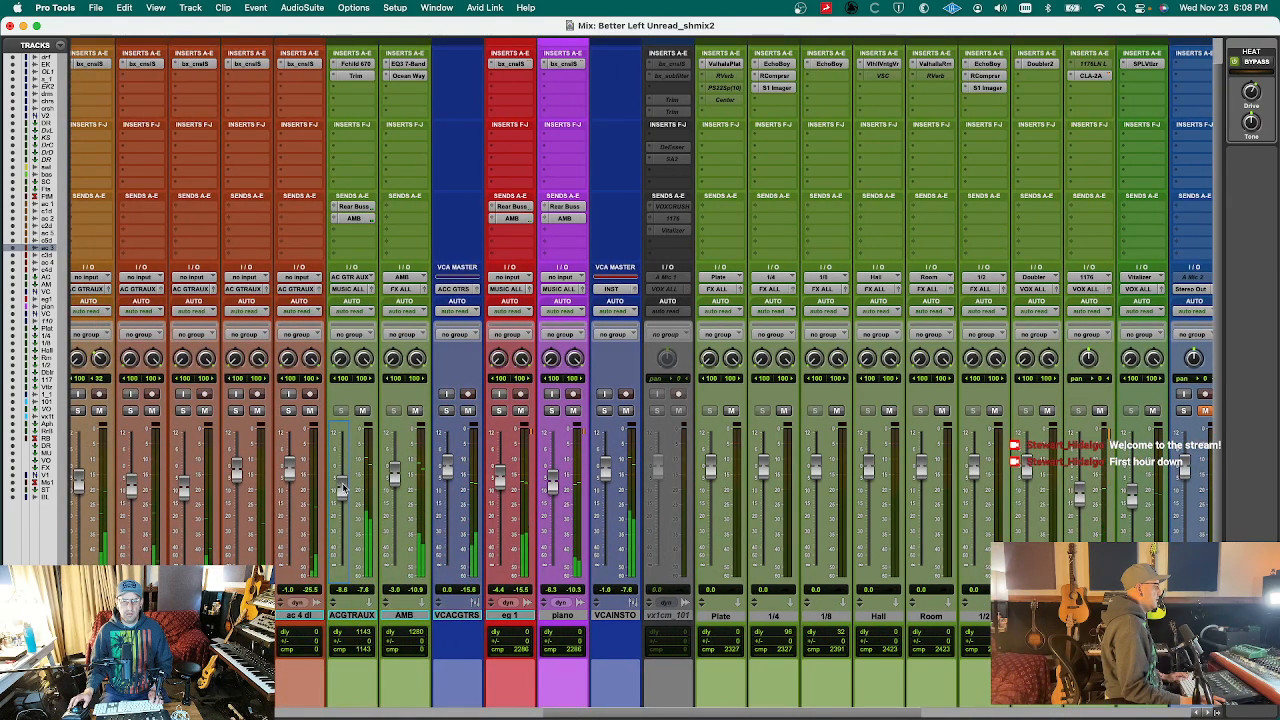
pyautogui.moveTo(340, 491); pyautogui.dragTo(342, 496)
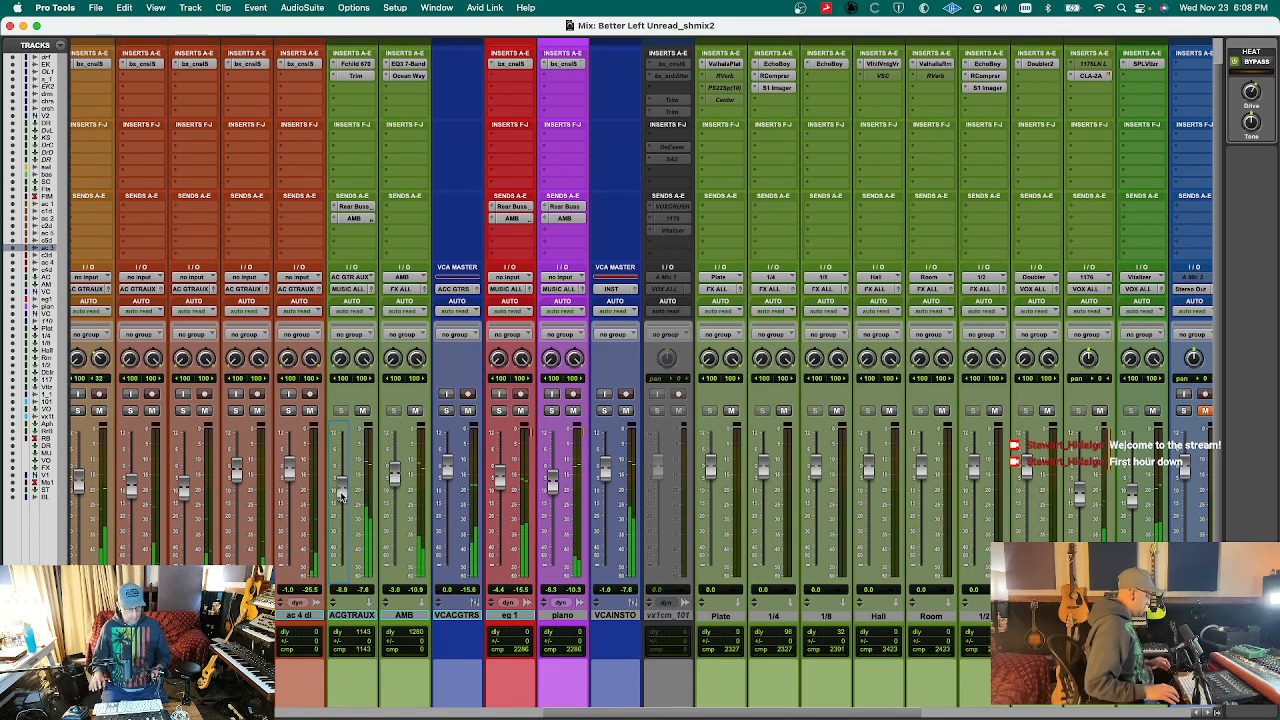
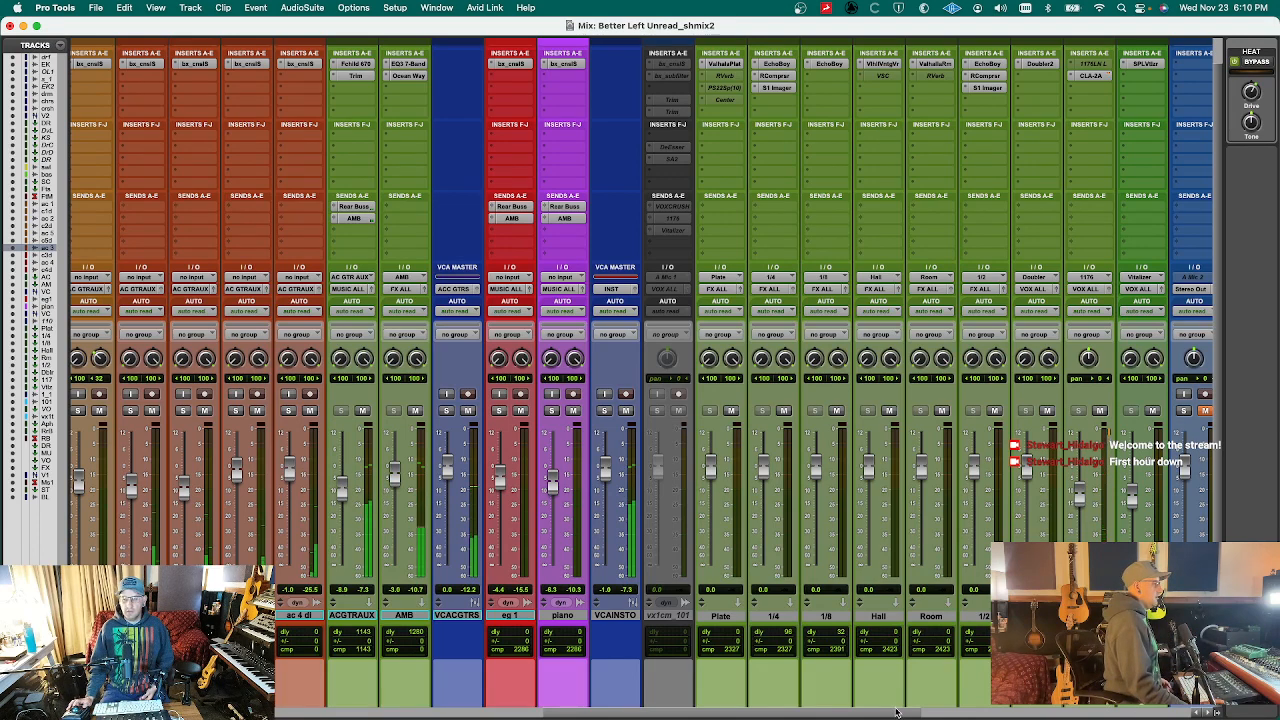
# - Compare the mix with the reference Better Left Unread_shmix1.wav in MetricAB on ST Mix Aux, finish on the current mix, and close the plug-in
pyautogui.moveTo(897, 713); pyautogui.dragTo(1165, 718)
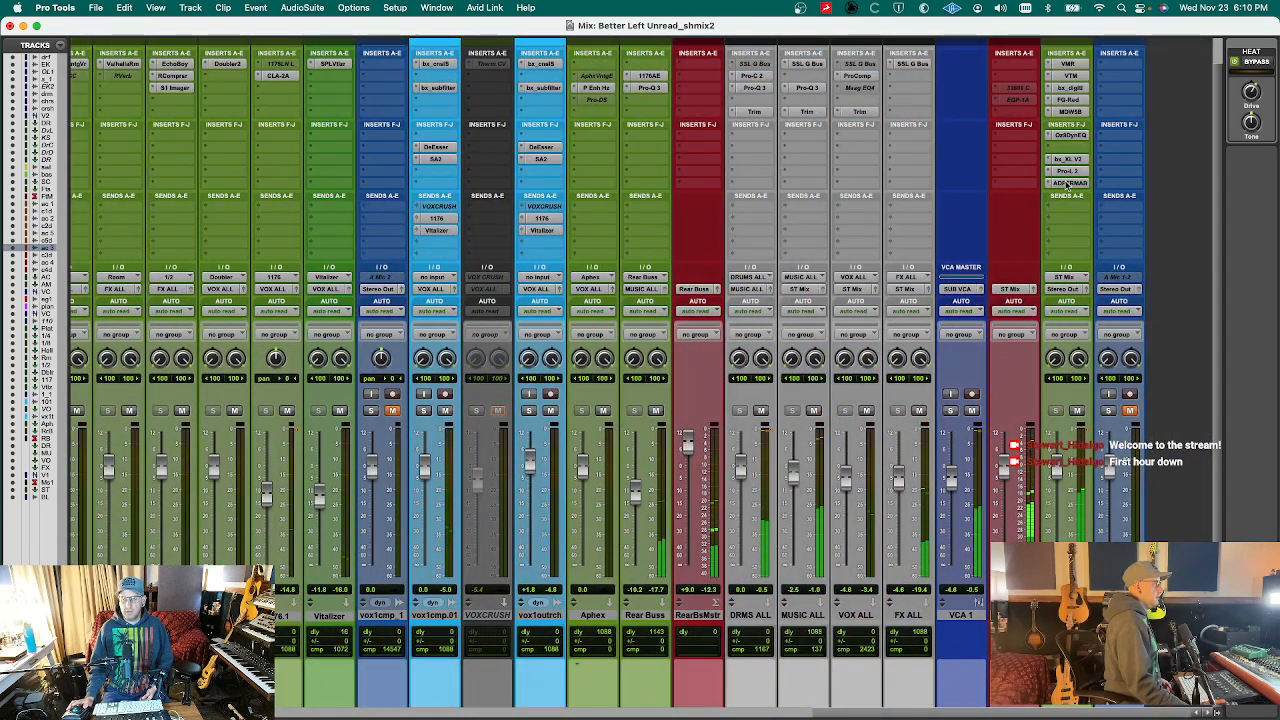
pyautogui.click(1068, 183)
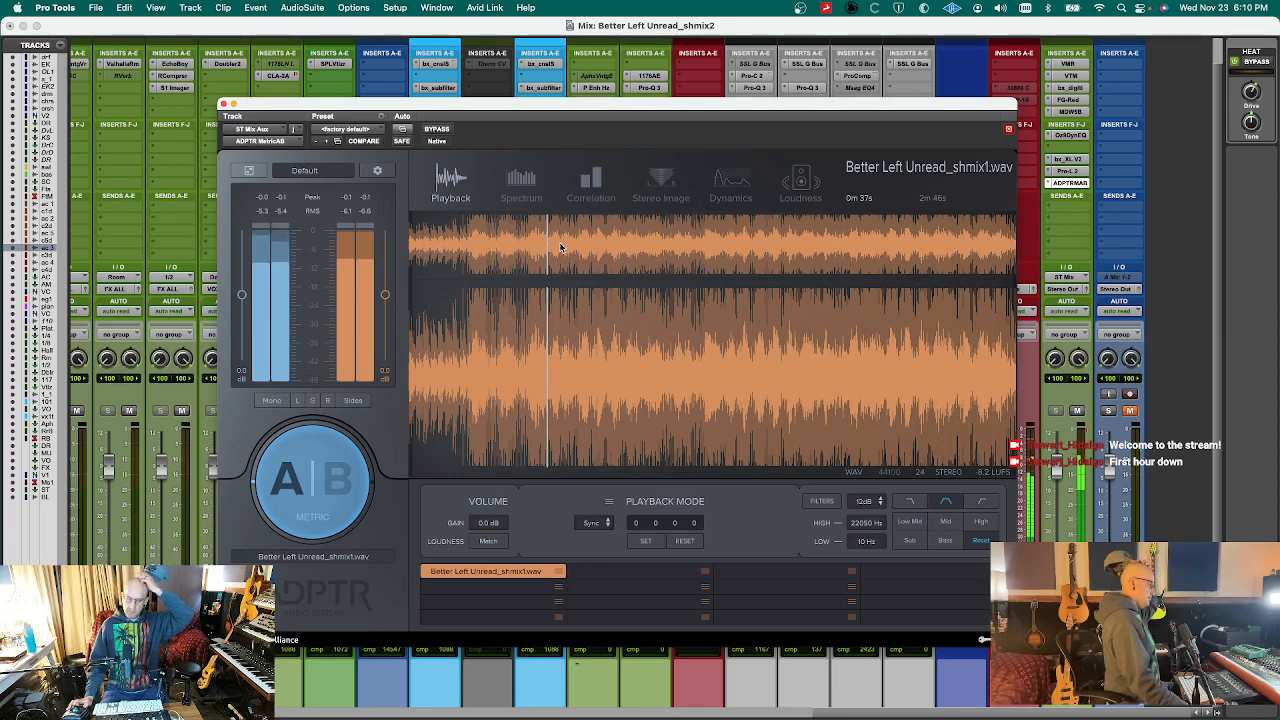
pyautogui.click(347, 478)
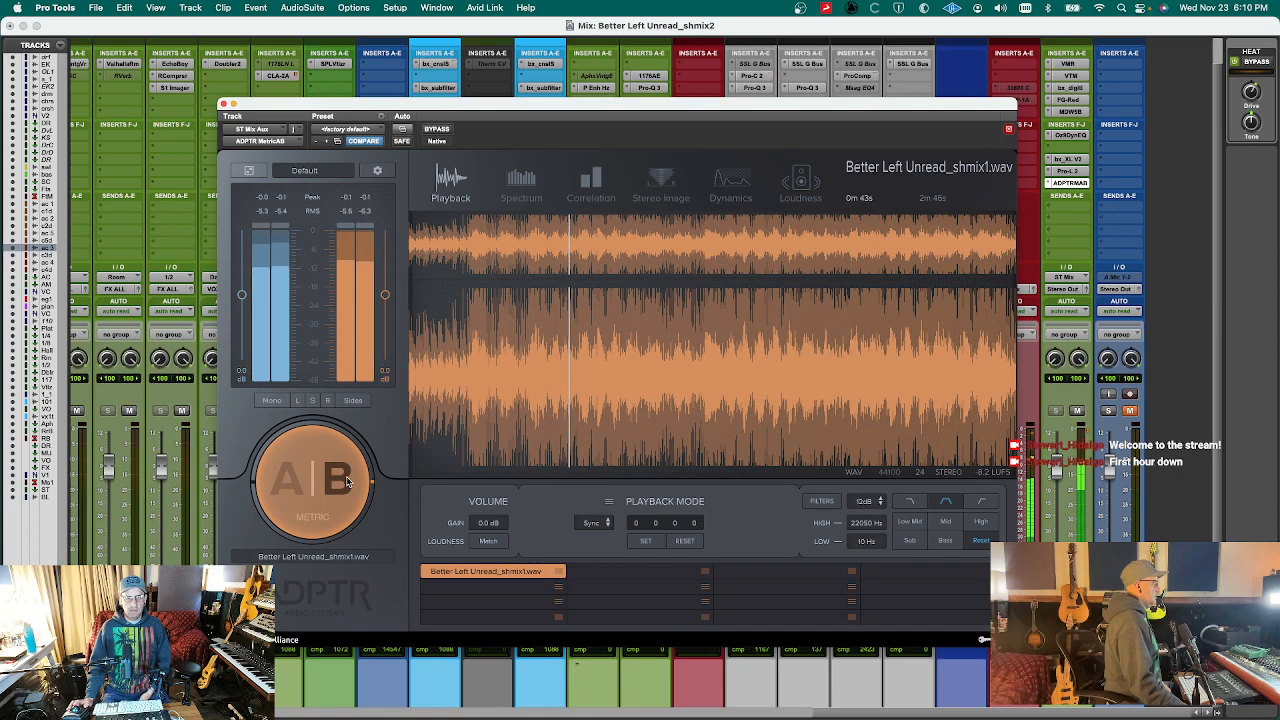
pyautogui.click(347, 478)
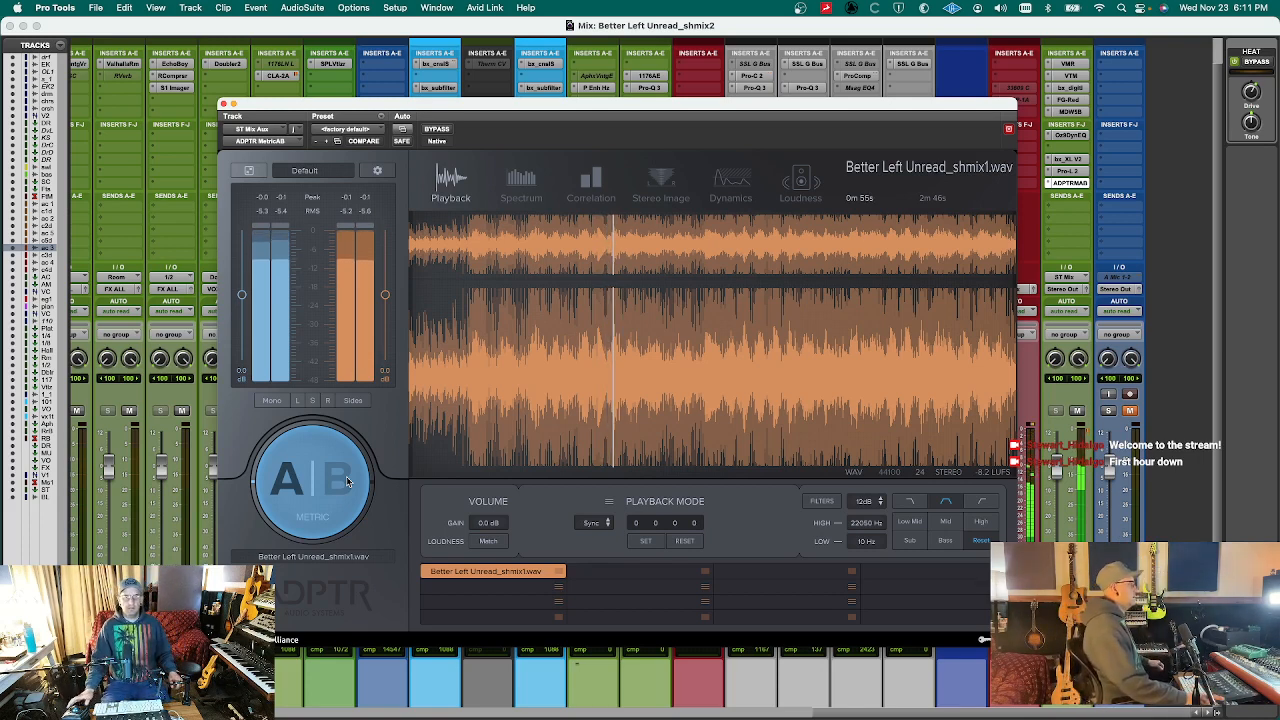
pyautogui.click(346, 481)
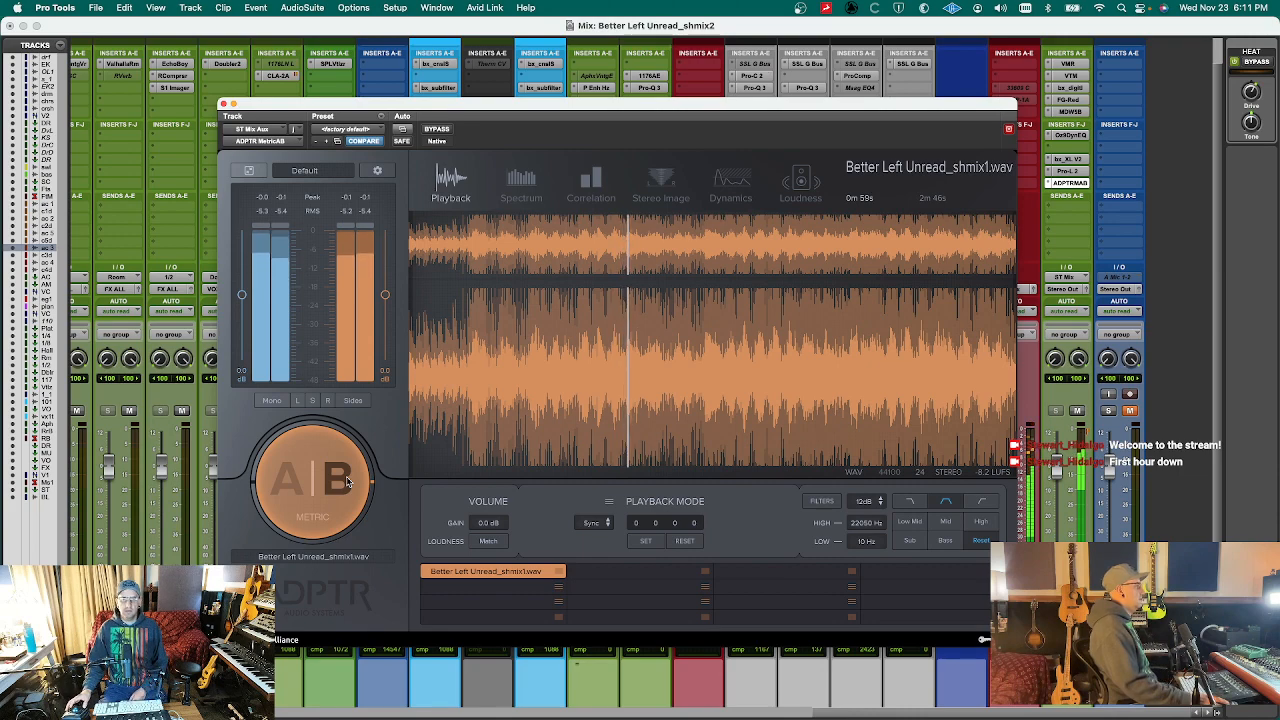
pyautogui.click(346, 481)
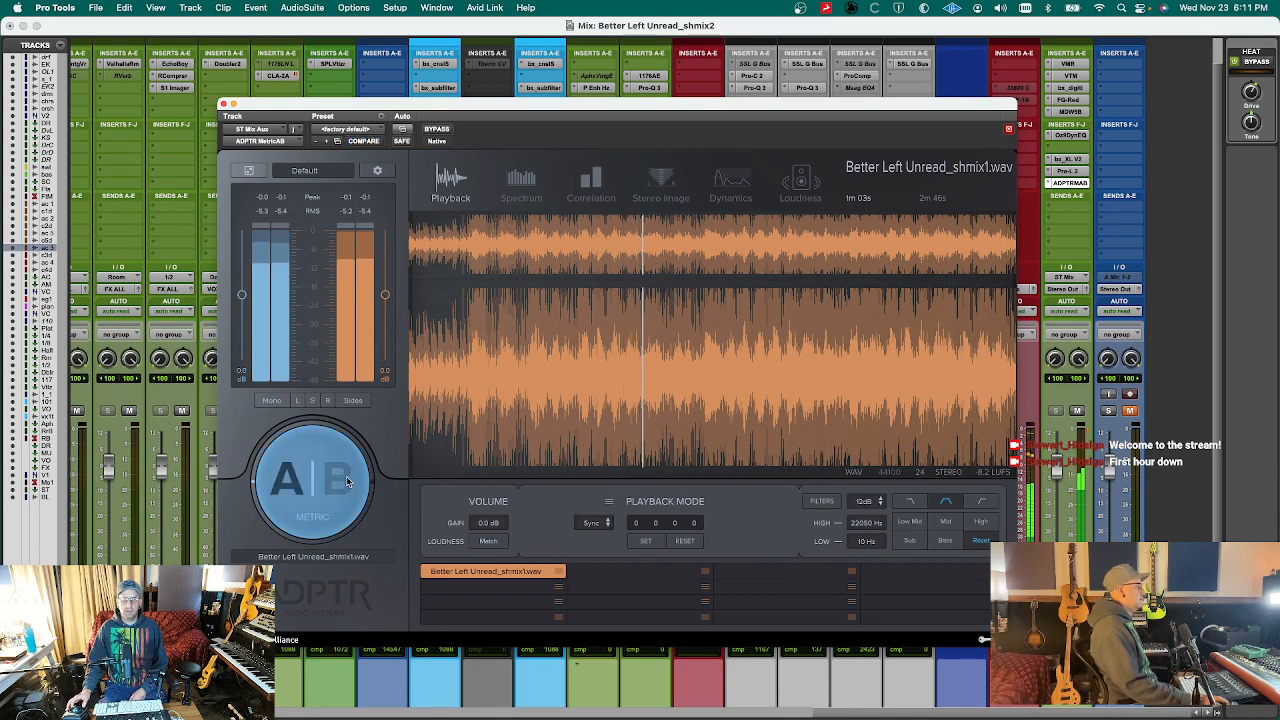
pyautogui.press('super+w')
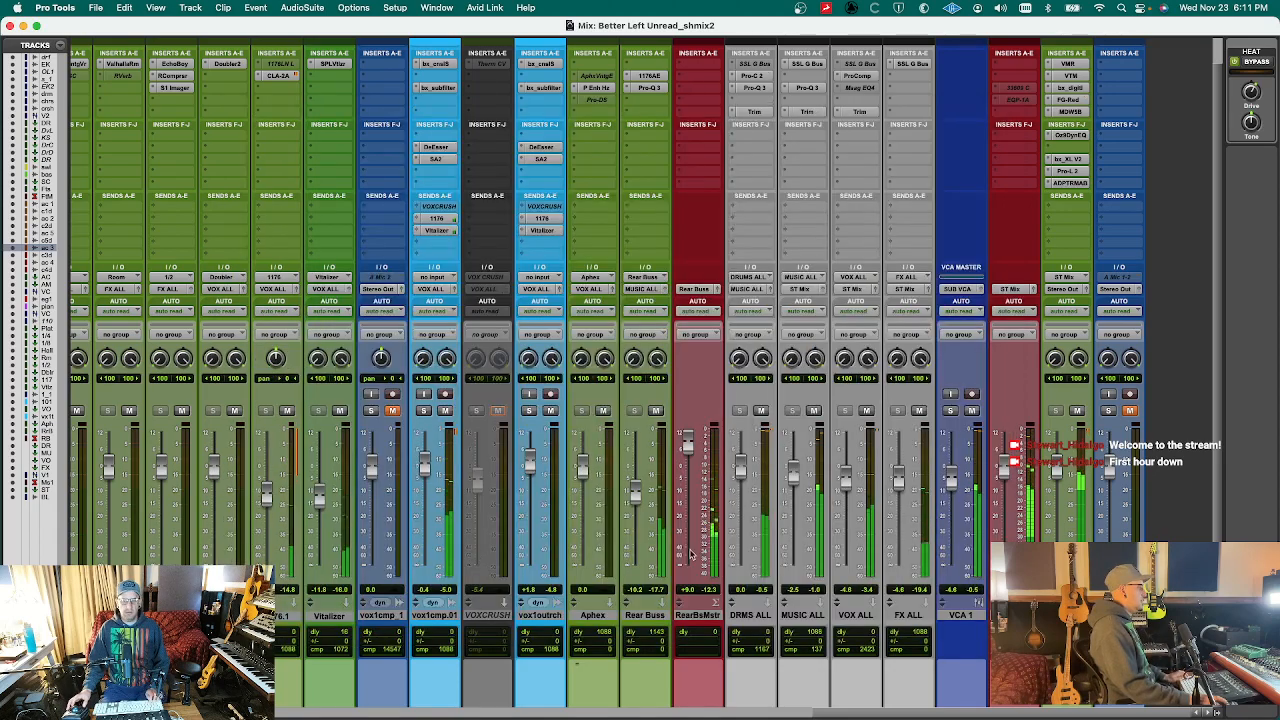
# - Insert the multichannel oeksound soothe2 plug-in on AC GTR AUX and resume playback to hear it
pyautogui.moveTo(863, 712); pyautogui.dragTo(471, 701)
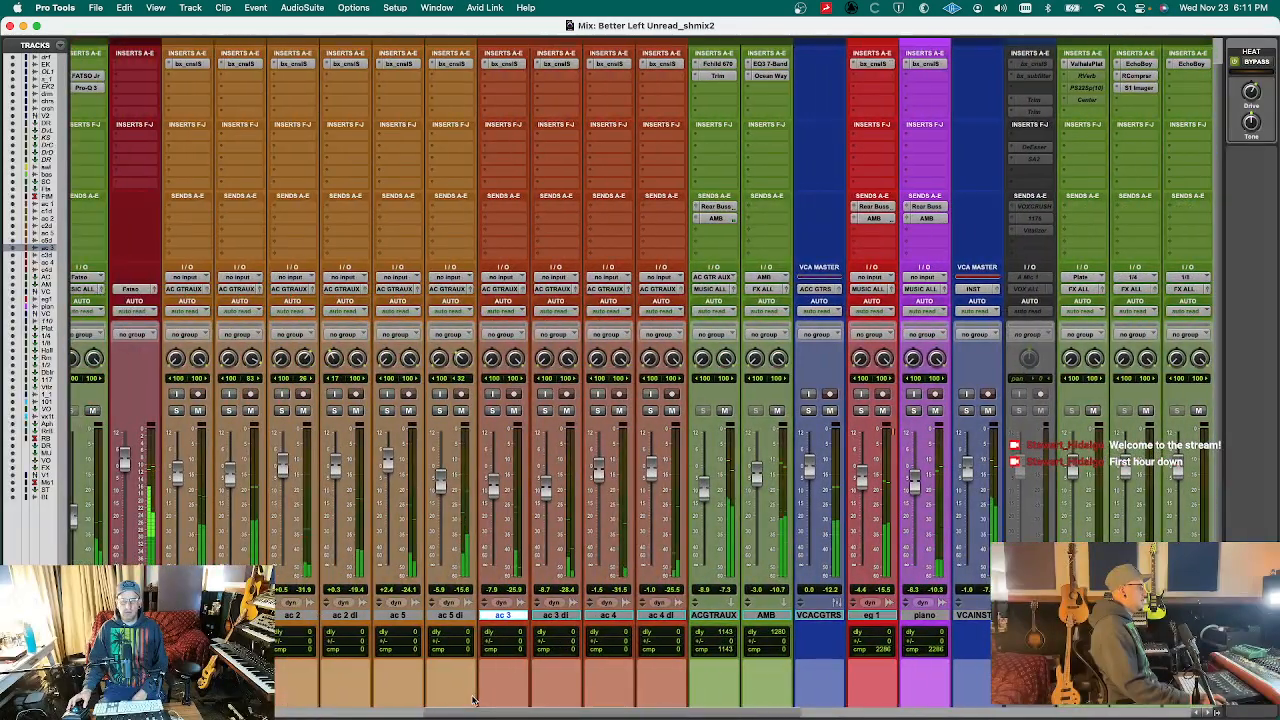
pyautogui.click(705, 150)
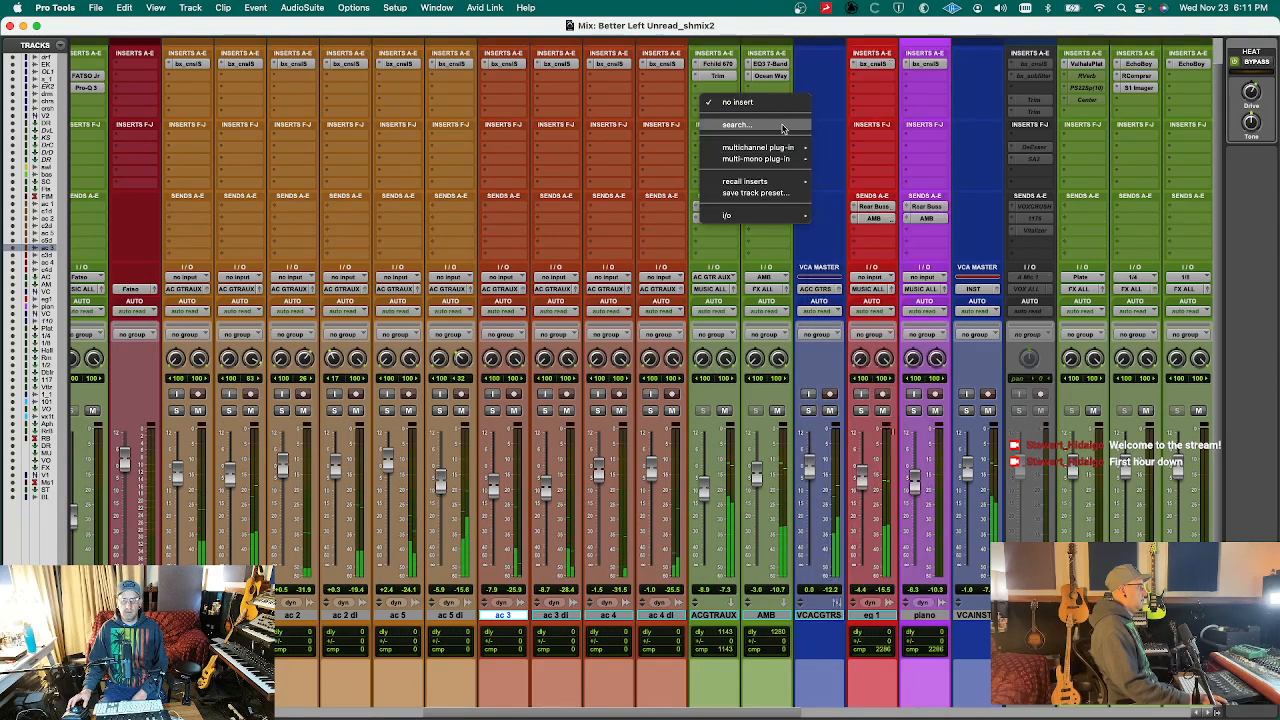
pyautogui.moveTo(757, 147)
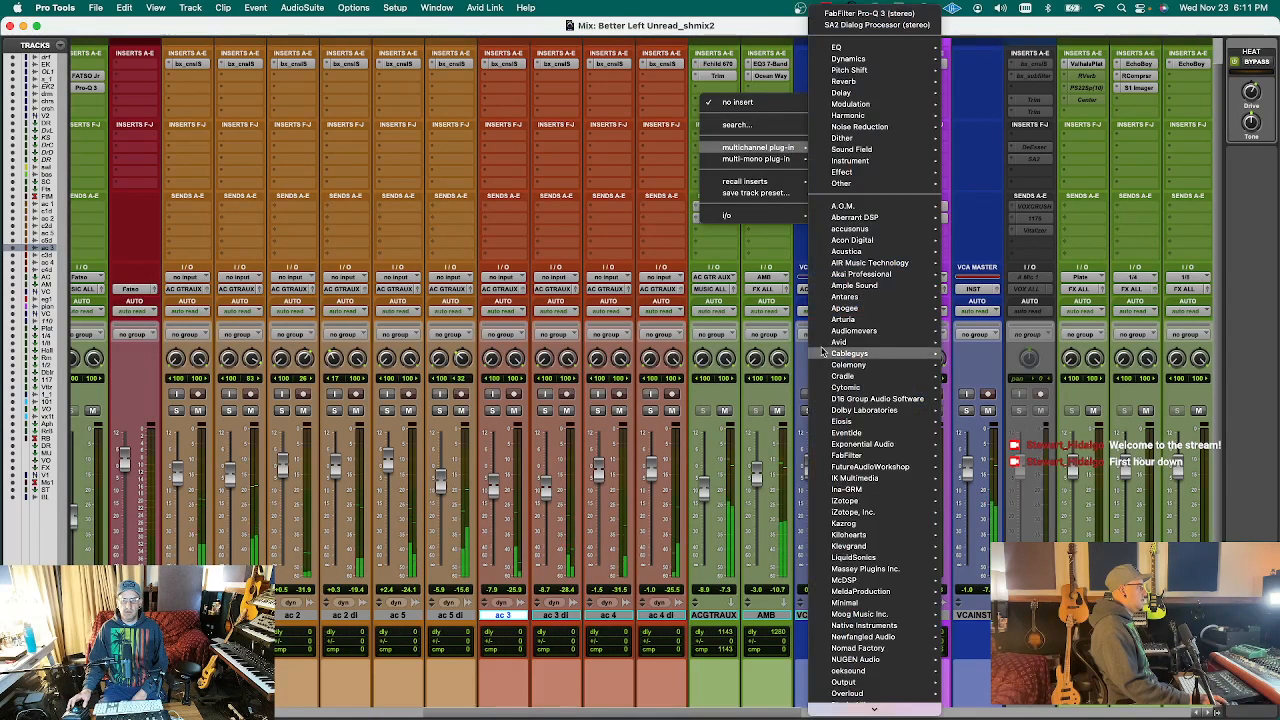
pyautogui.moveTo(815, 540)
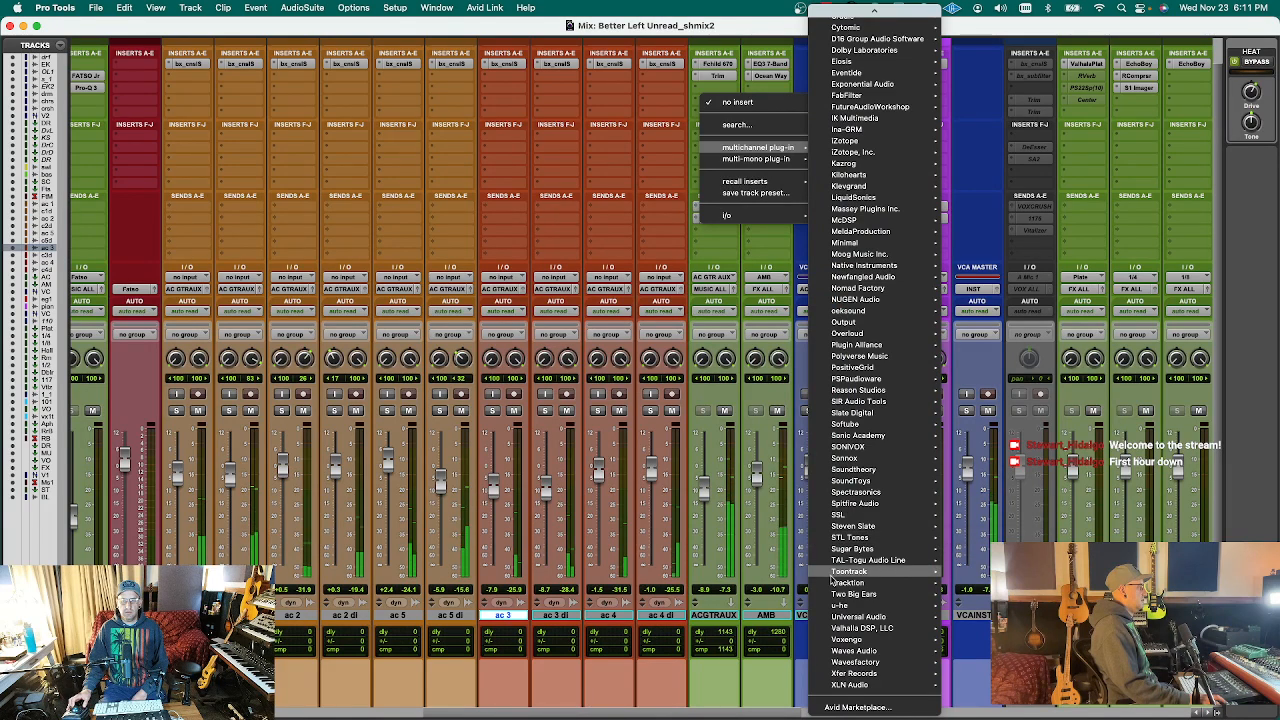
pyautogui.moveTo(869, 472)
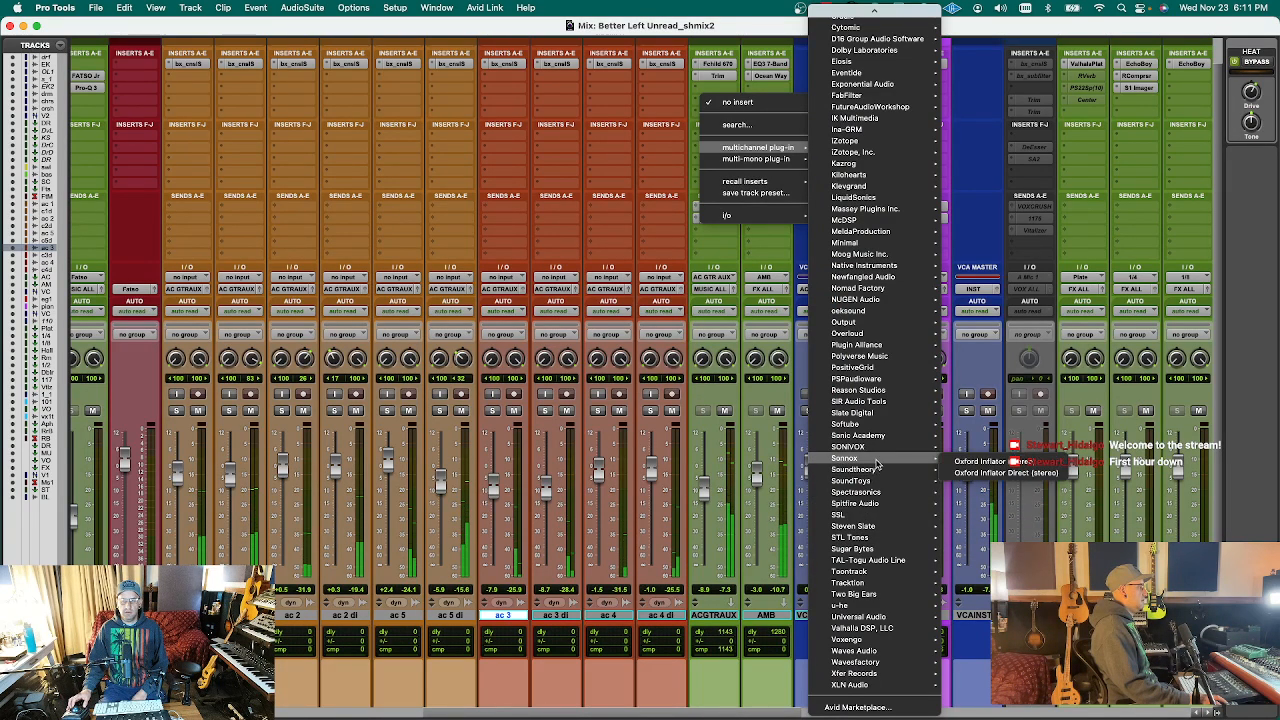
pyautogui.moveTo(880, 311)
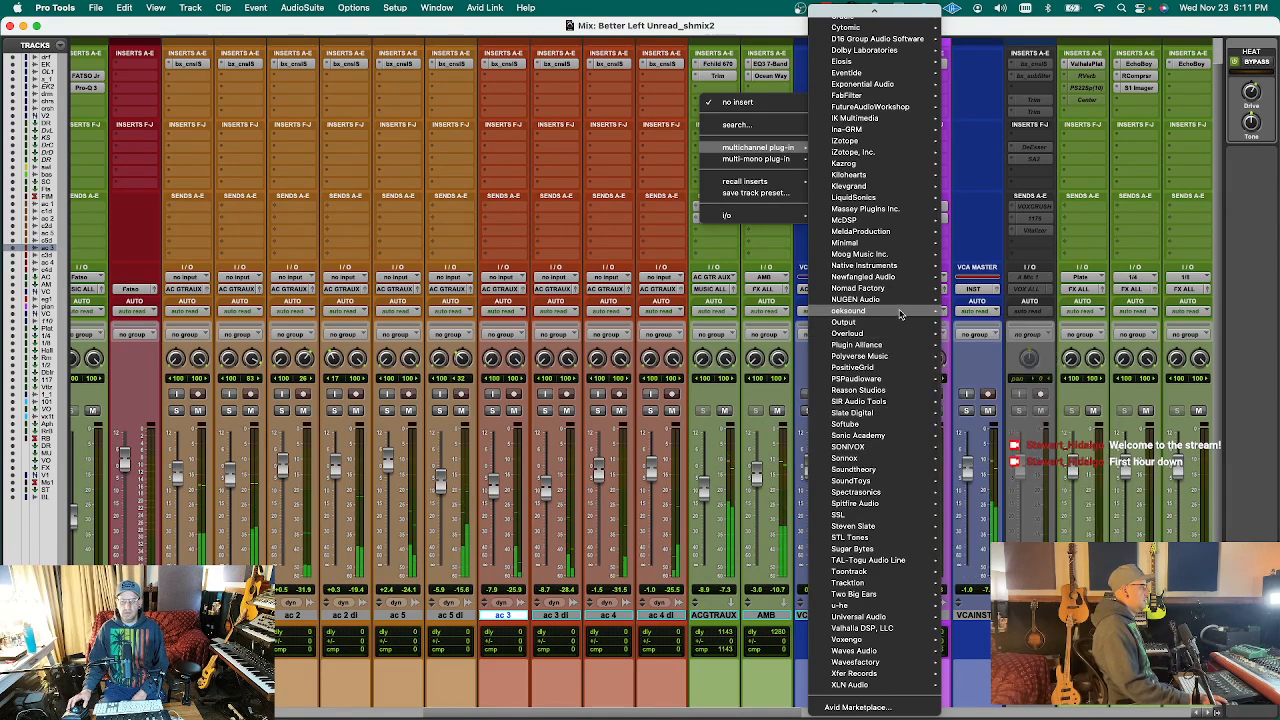
pyautogui.click(983, 311)
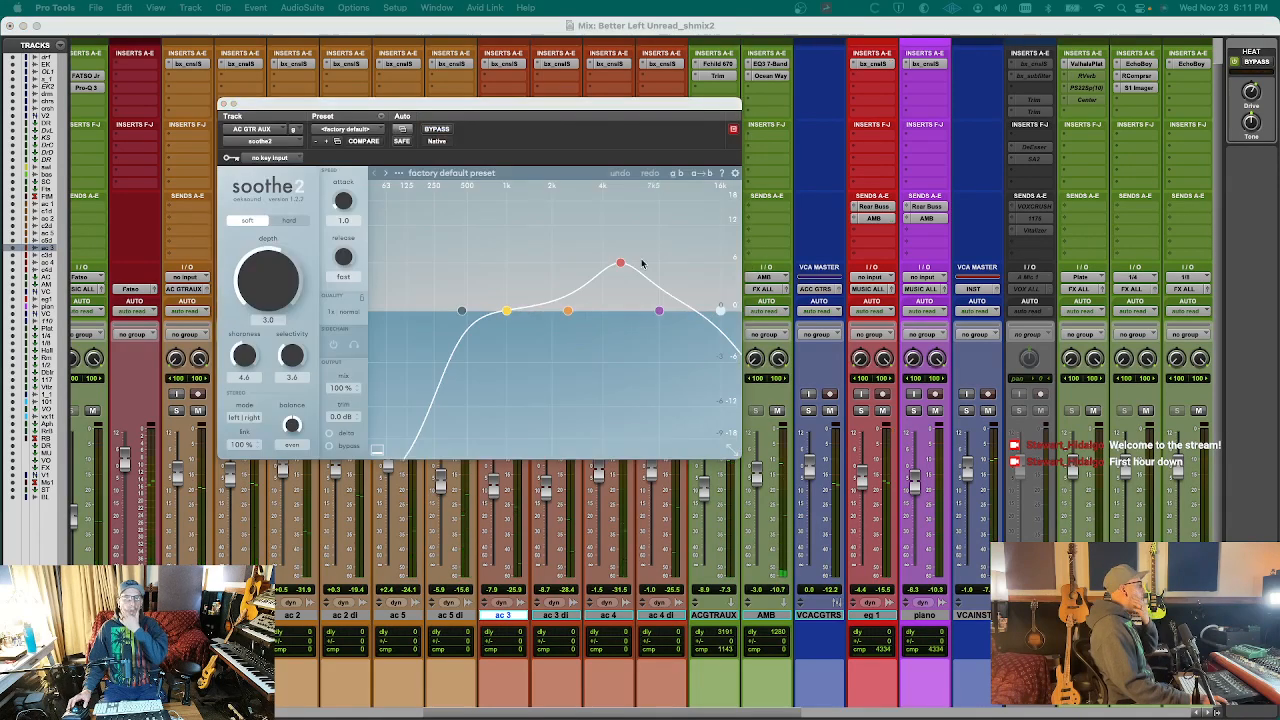
pyautogui.click(623, 296)
pyautogui.press('space')
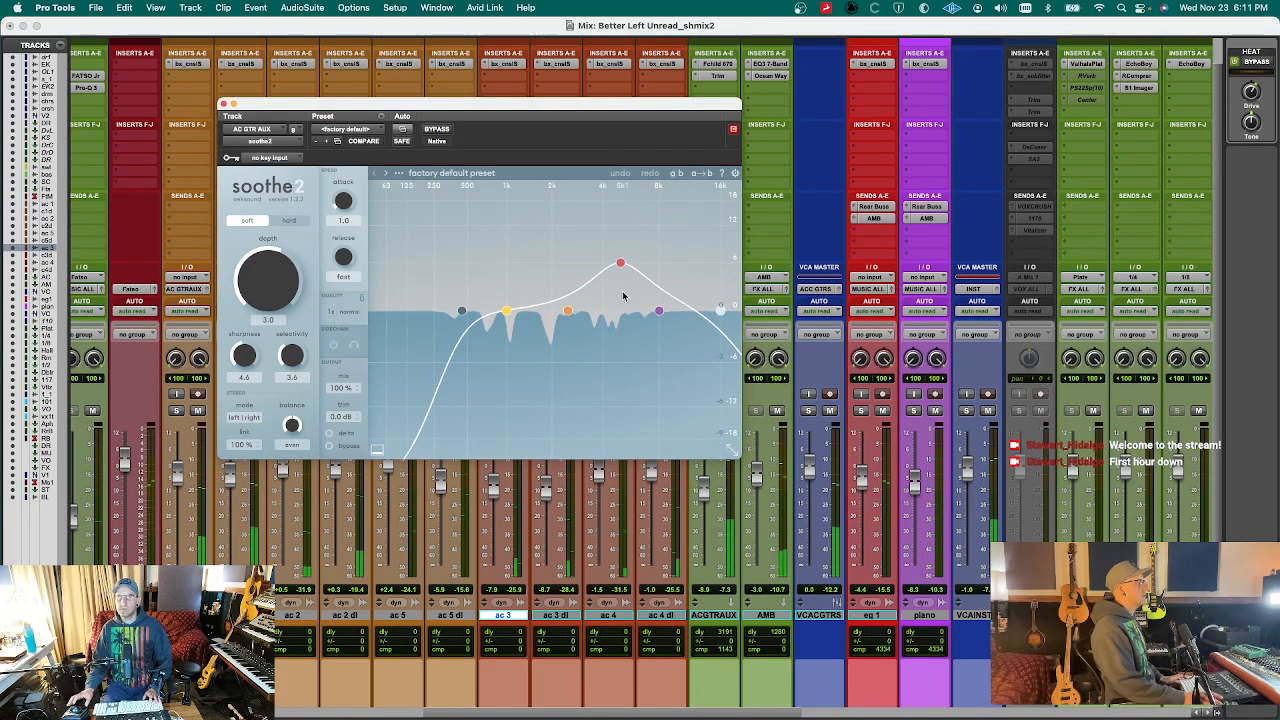
# - Add a Bus 9 send to the vocal tracks vox1cmp.01 and vox1outrch, moving the soothe2 window out of the way
pyautogui.hscroll(15, 897, 318)
pyautogui.moveTo(1028, 714); pyautogui.dragTo(1073, 712)
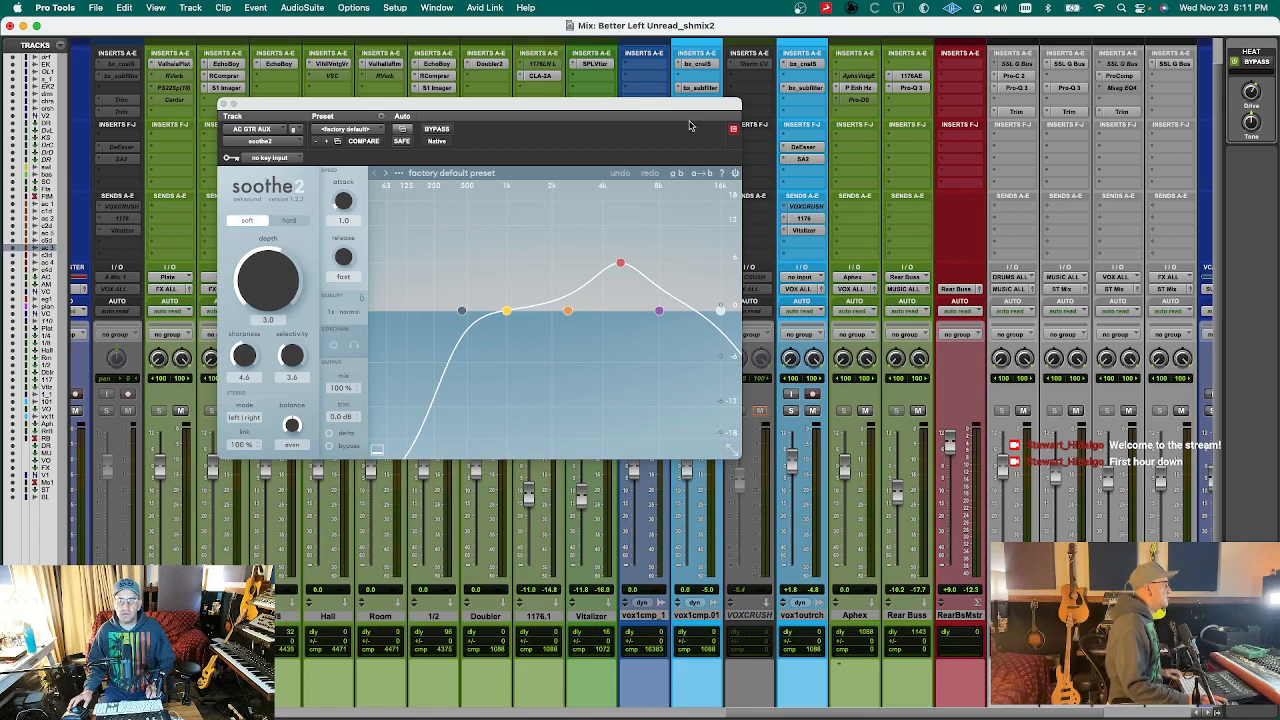
pyautogui.moveTo(480, 104); pyautogui.dragTo(320, 74)
pyautogui.click(689, 243)
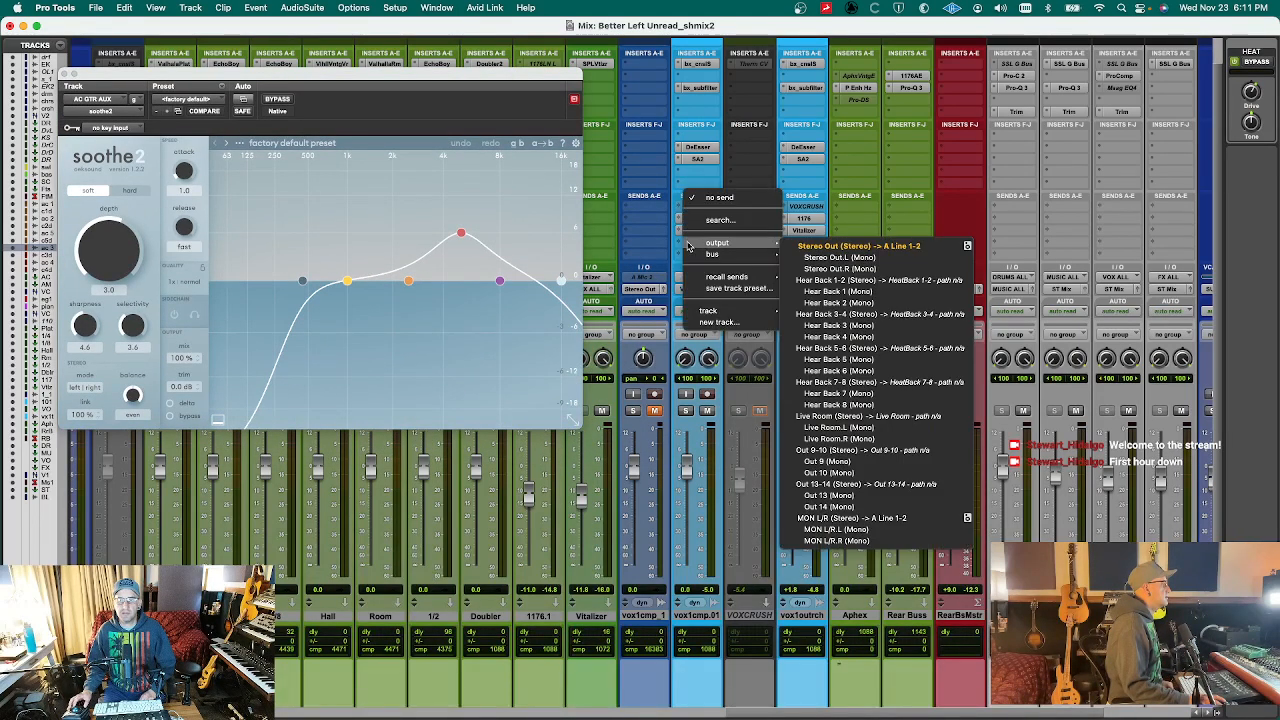
pyautogui.moveTo(712, 254)
pyautogui.moveTo(830, 257)
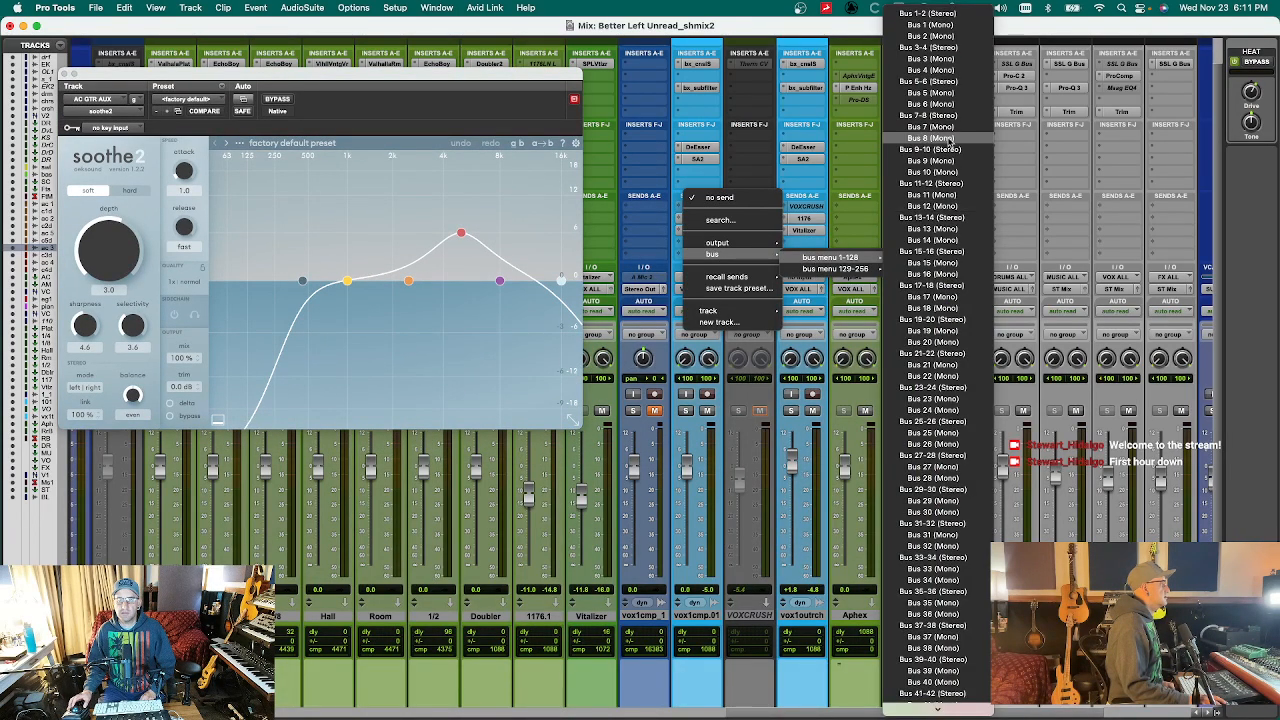
# - Set the key input of soothe2 on AC GTR AUX to Bus 9
pyautogui.click(100, 128)
pyautogui.moveTo(133, 140)
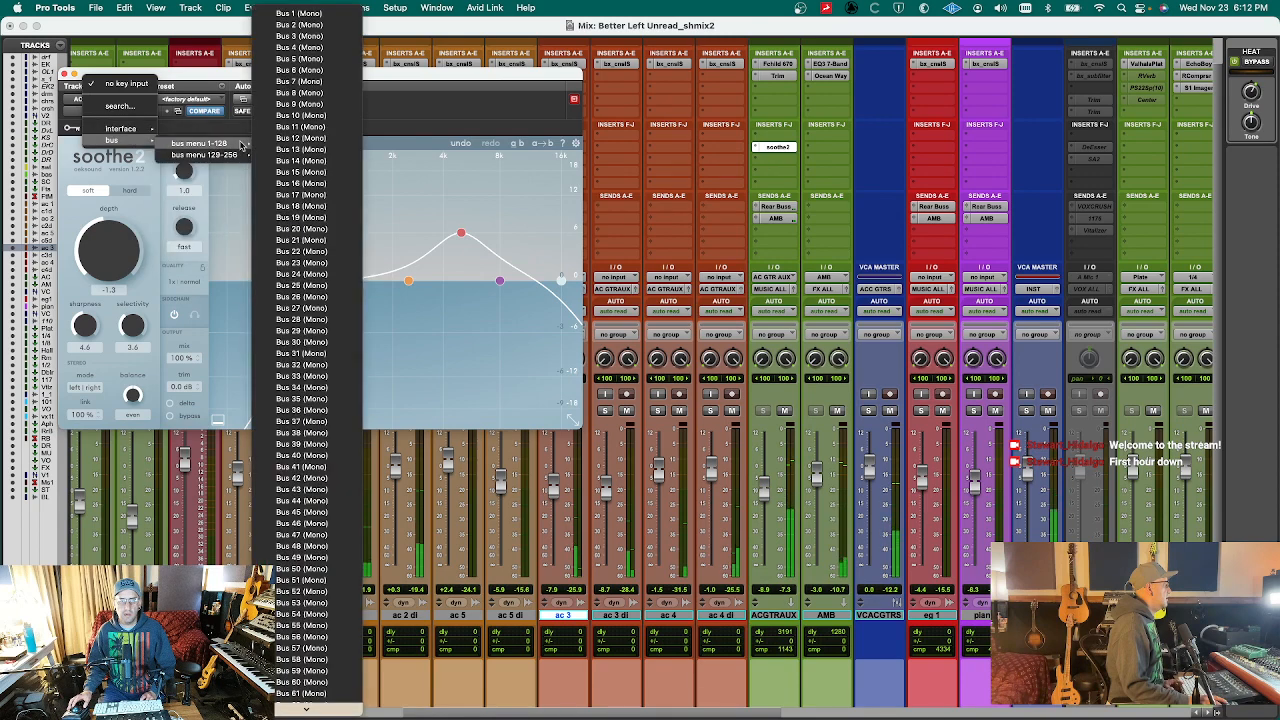
pyautogui.click(406, 100)
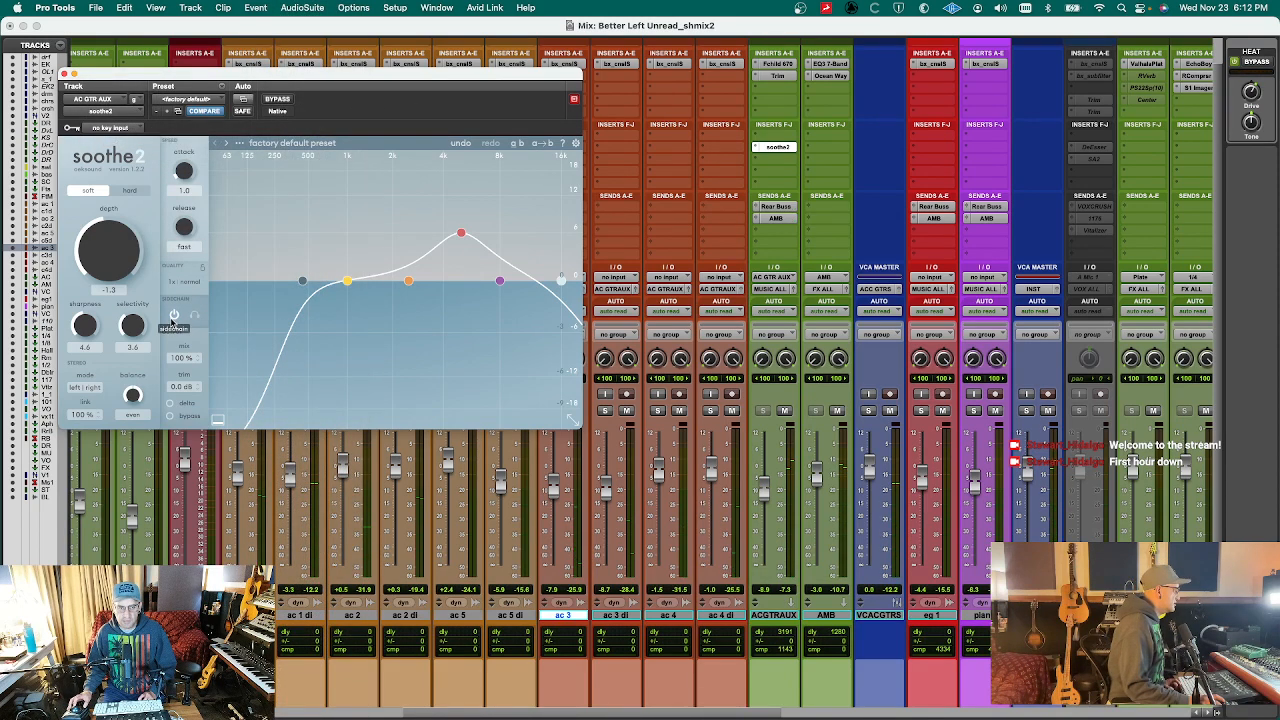
pyautogui.click(116, 129)
pyautogui.moveTo(147, 141)
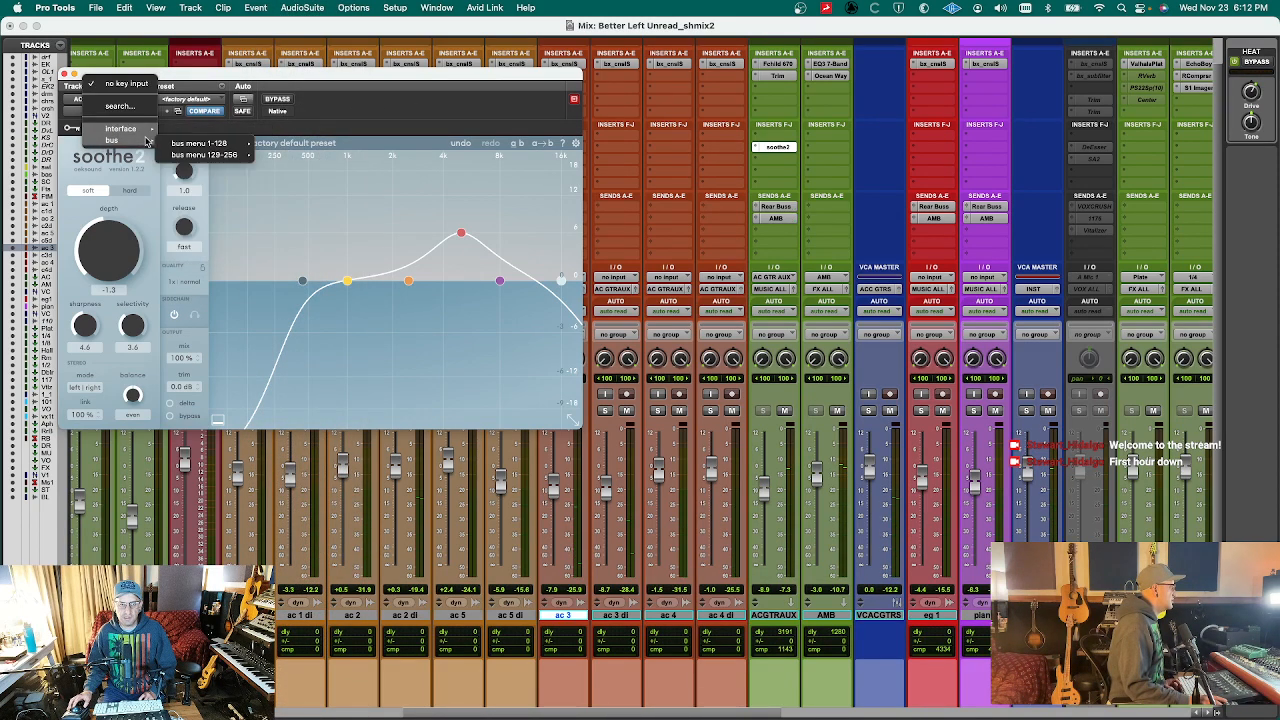
pyautogui.moveTo(200, 143)
pyautogui.click(310, 128)
# - Start playback, set the depth of soothe2 to 8.3, and hide the plug-in window
pyautogui.press('space')
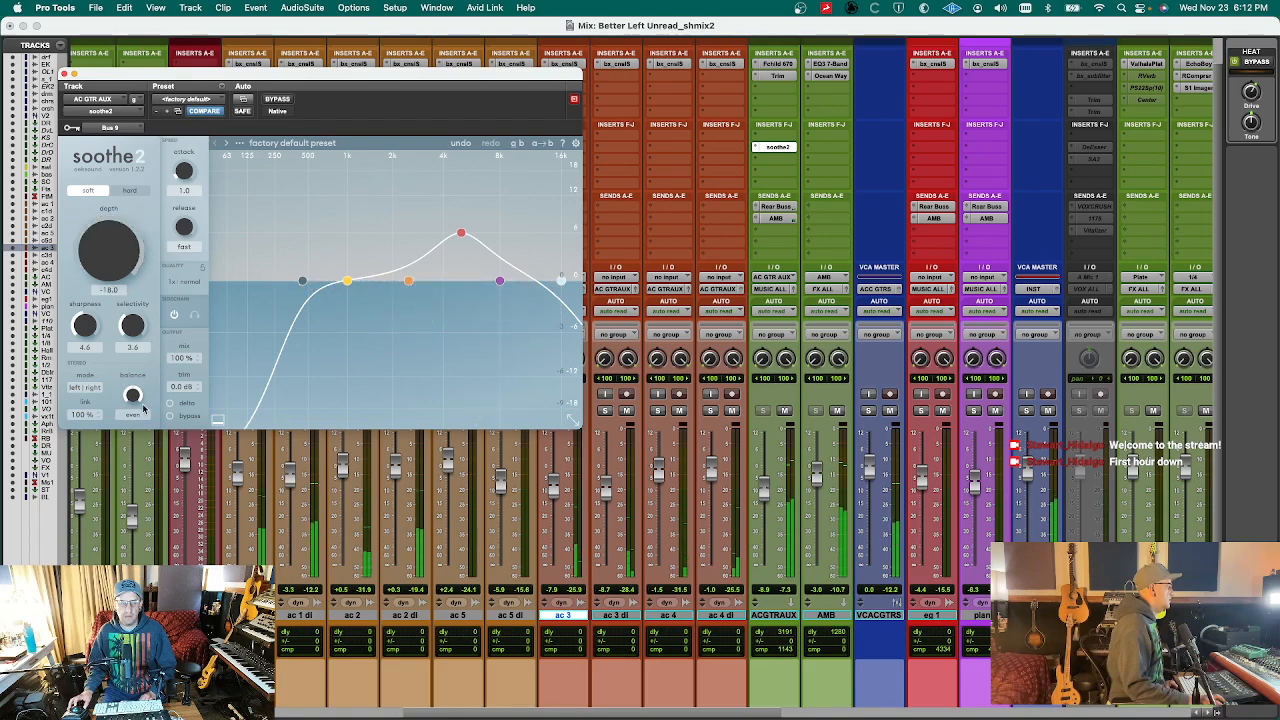
pyautogui.moveTo(141, 400); pyautogui.dragTo(116, 270)
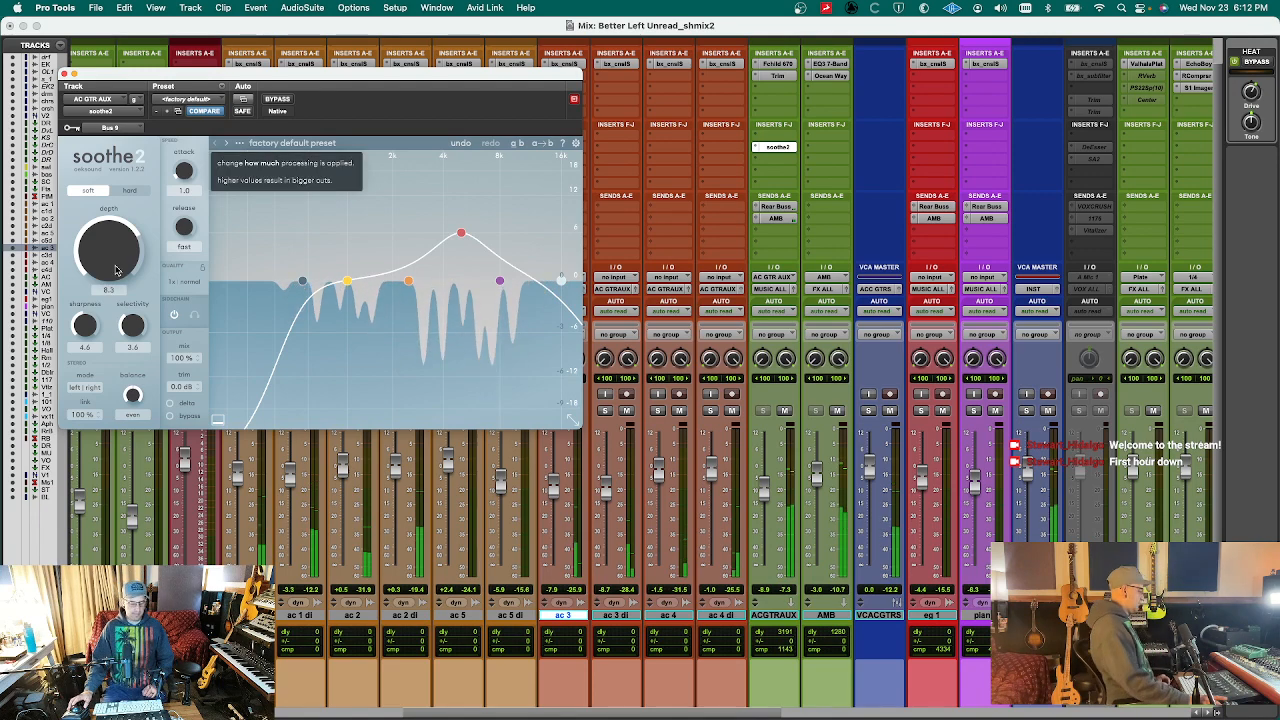
pyautogui.press('ctrl+alt+super+w')
pyautogui.press('ctrl+alt+super+w')
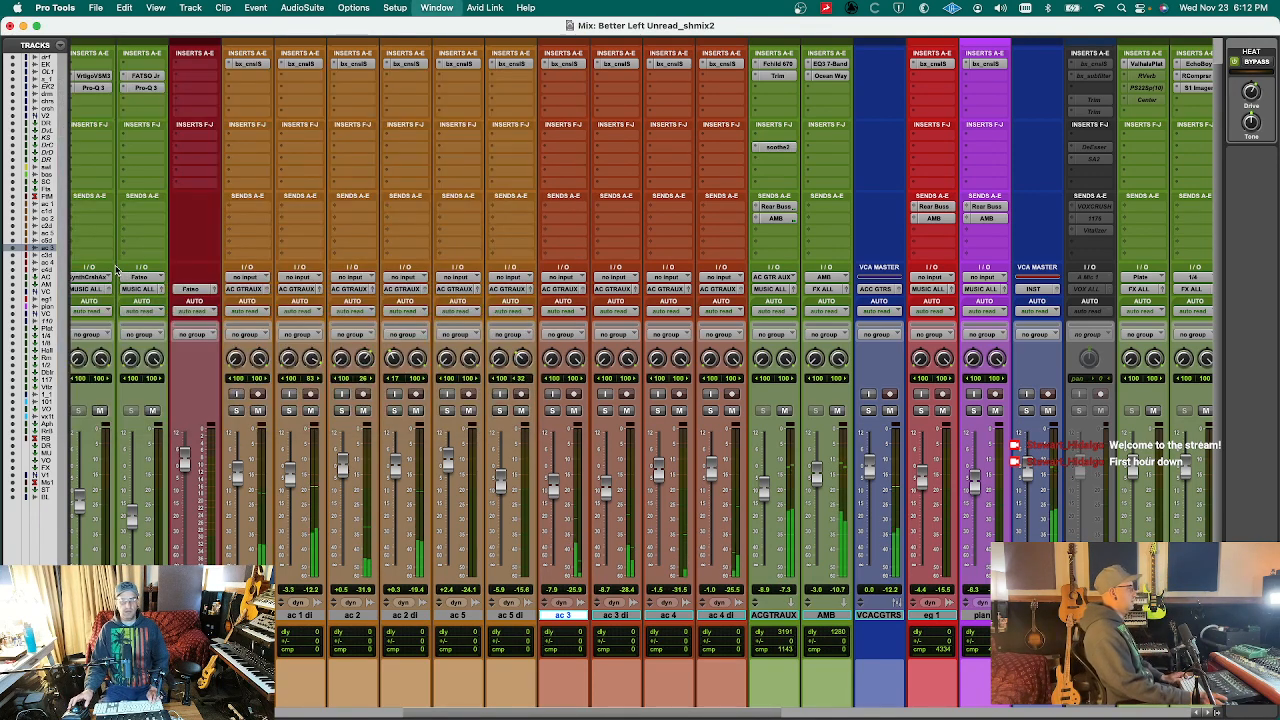
pyautogui.press('ctrl+alt+super+w')
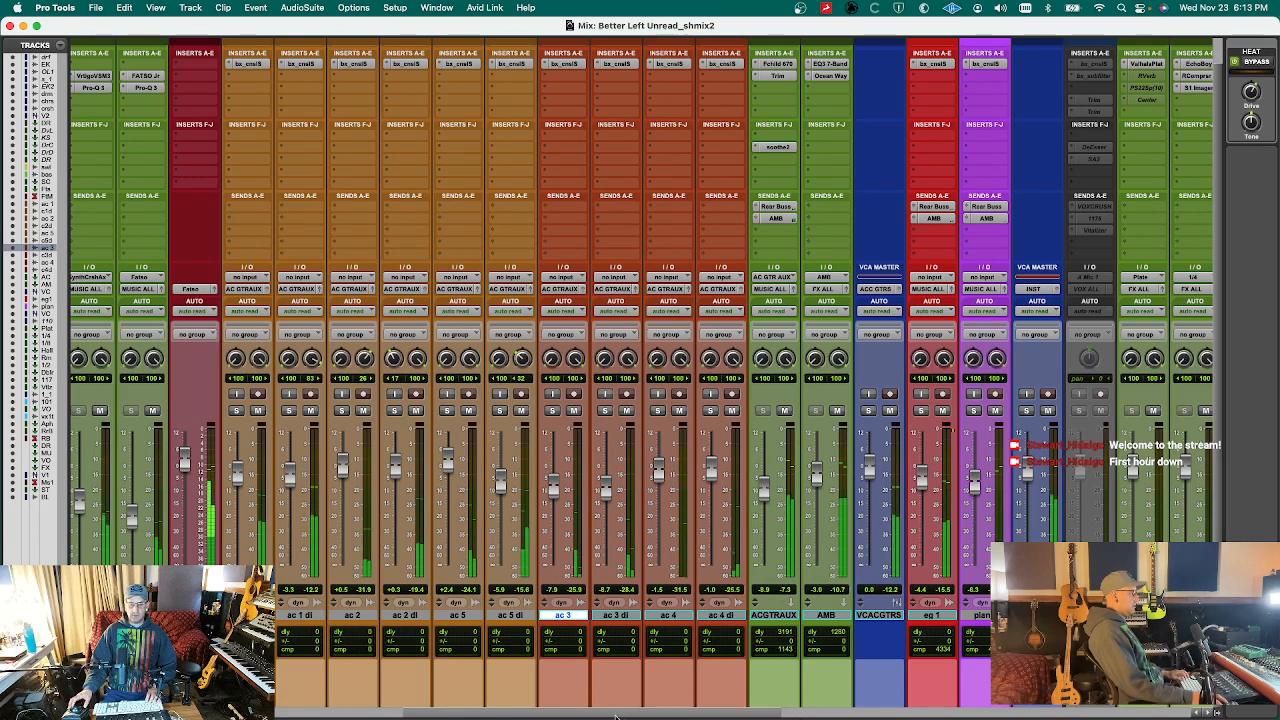
# - Check the limiting, short-term loudness and output level in Pro-L 2 on ST Mix Aux
pyautogui.moveTo(618, 714); pyautogui.dragTo(1028, 714)
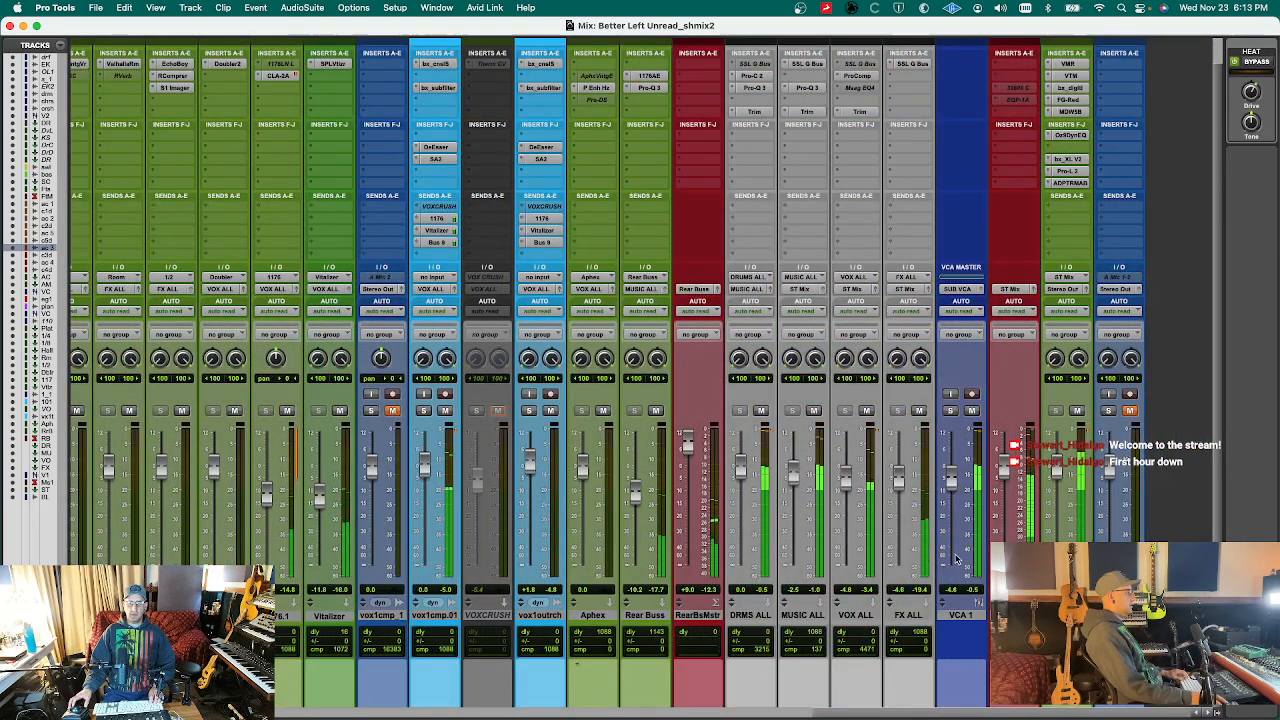
pyautogui.click(1067, 171)
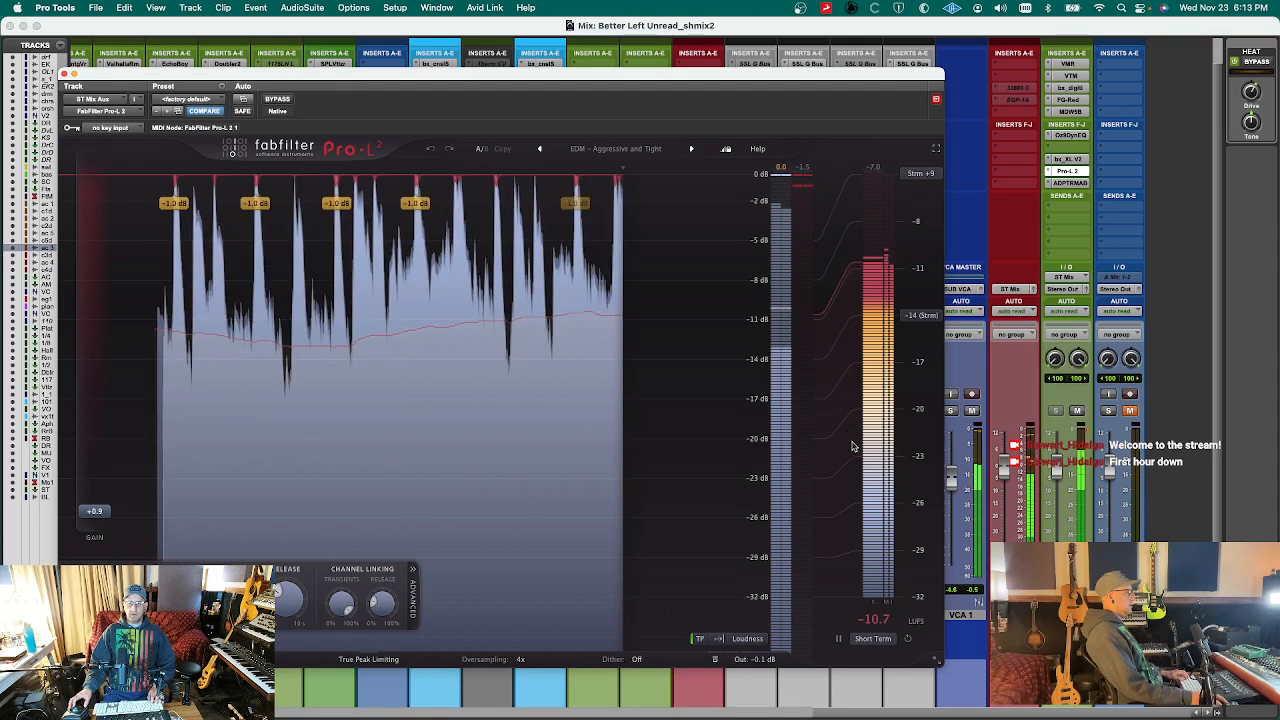
pyautogui.moveTo(765, 624)
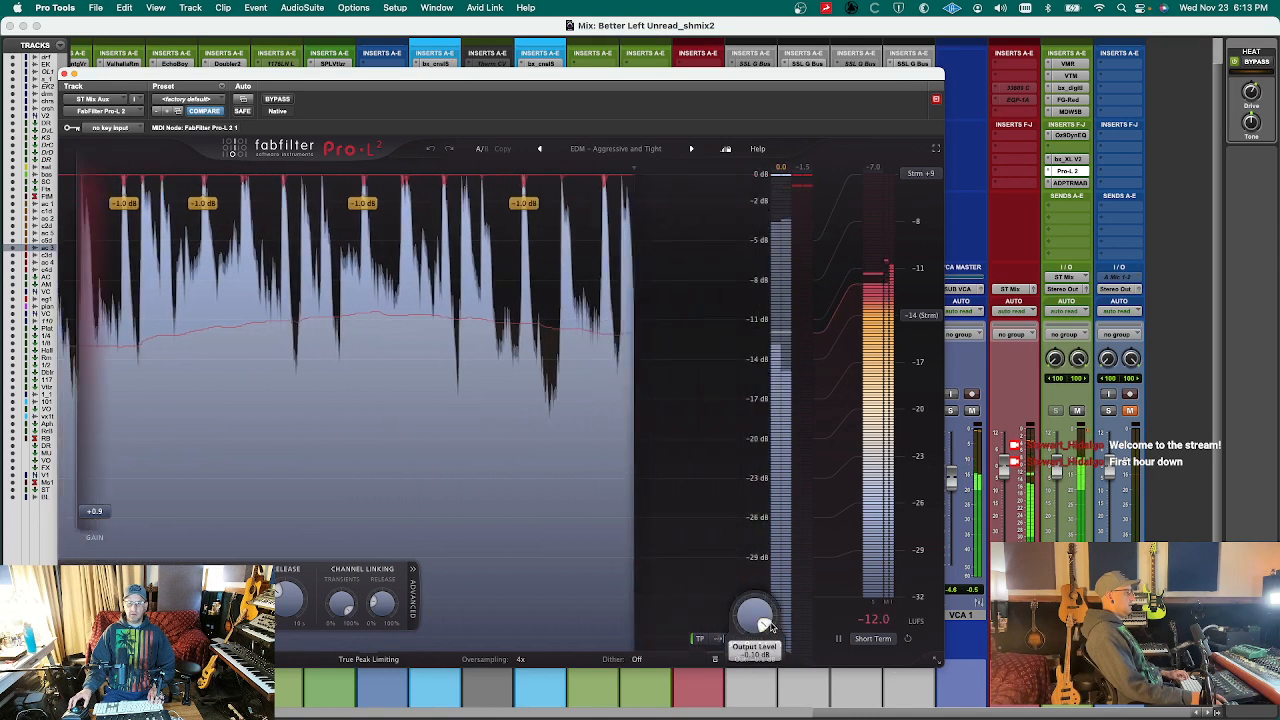
# - Compare the mix with Better Left Unread_shmix1.wav in MetricAB and return to the current mix
pyautogui.click(1078, 183)
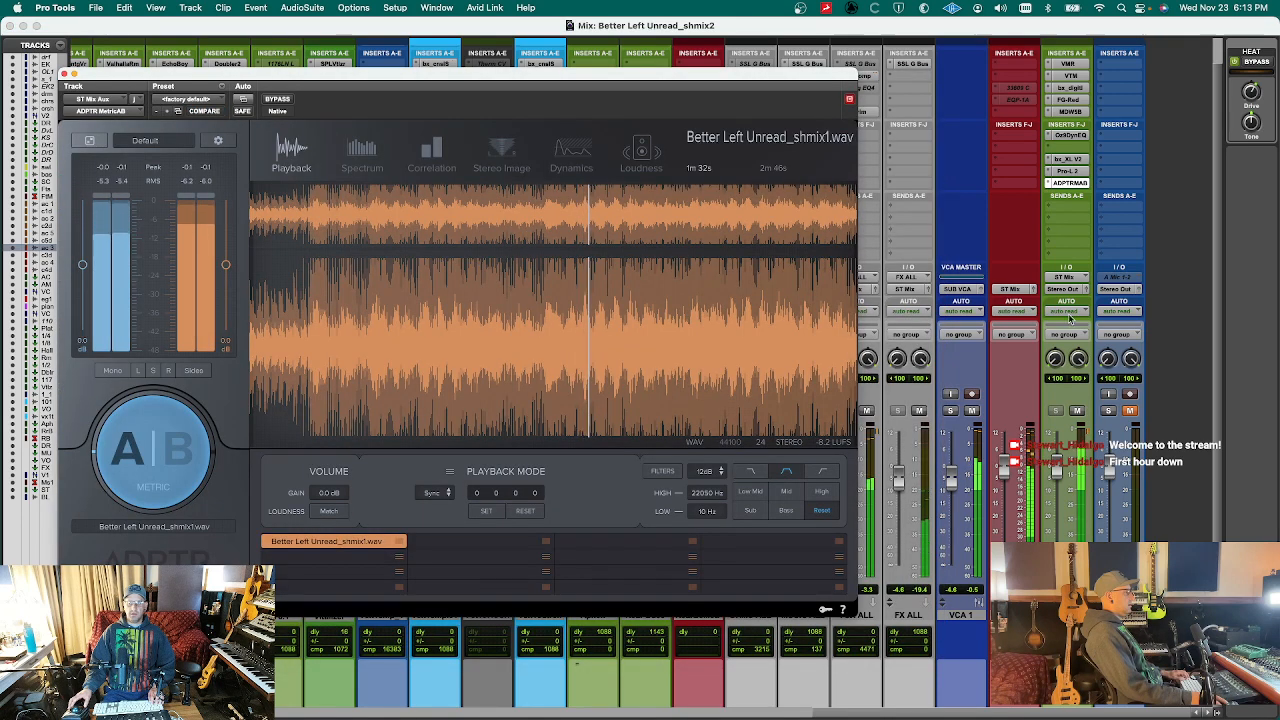
pyautogui.click(159, 441)
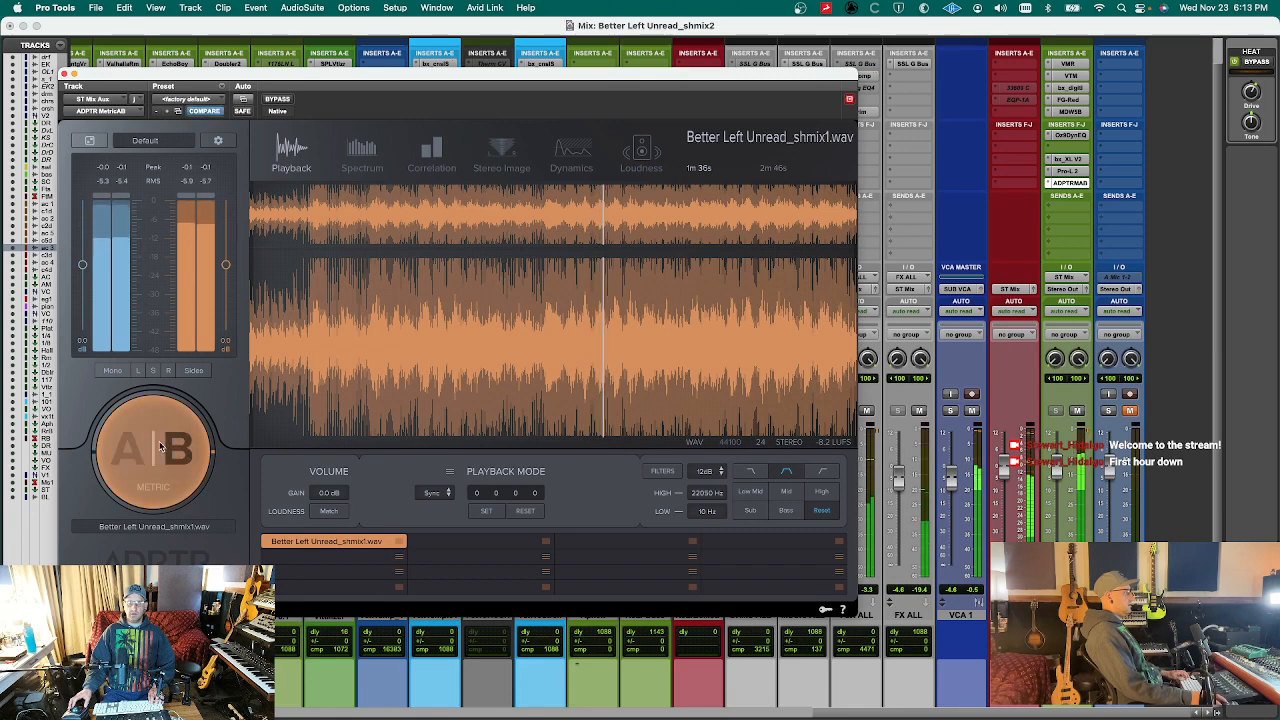
pyautogui.click(159, 443)
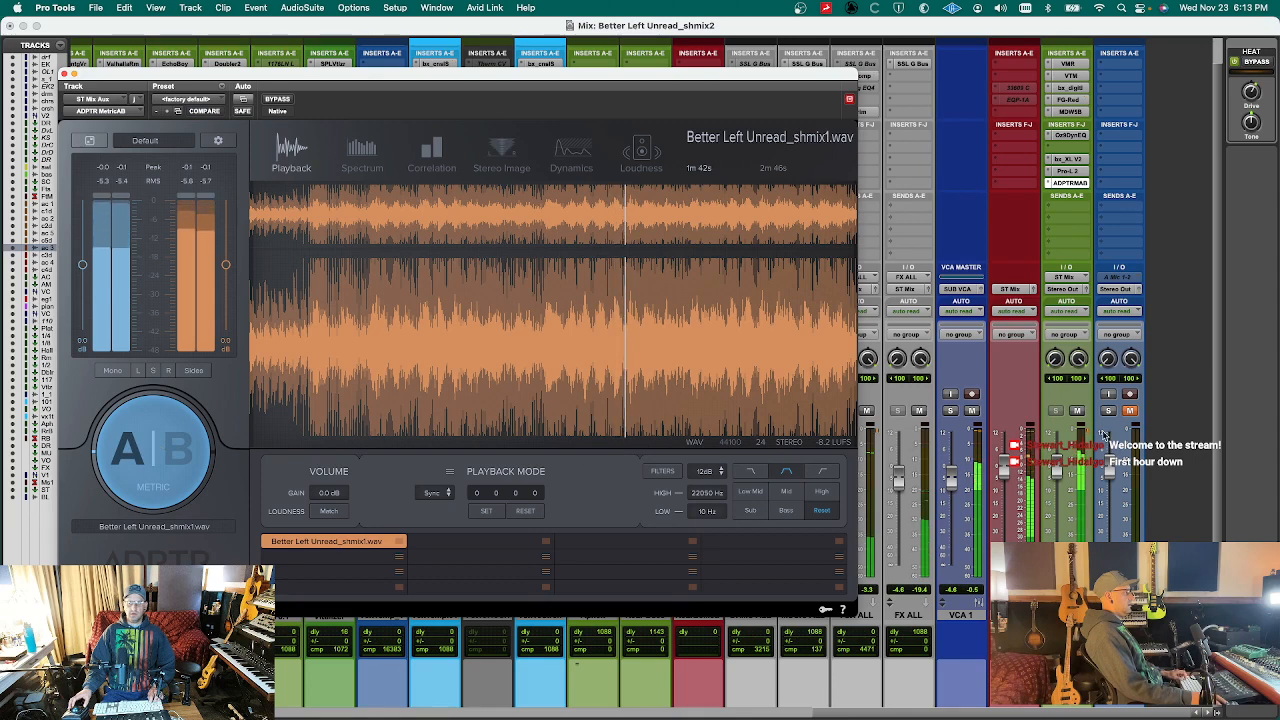
# - Audition the blue track beside ST Mix Aux unmuted and in solo, restore its mute, and hide the plug-in windows
pyautogui.click(1130, 411)
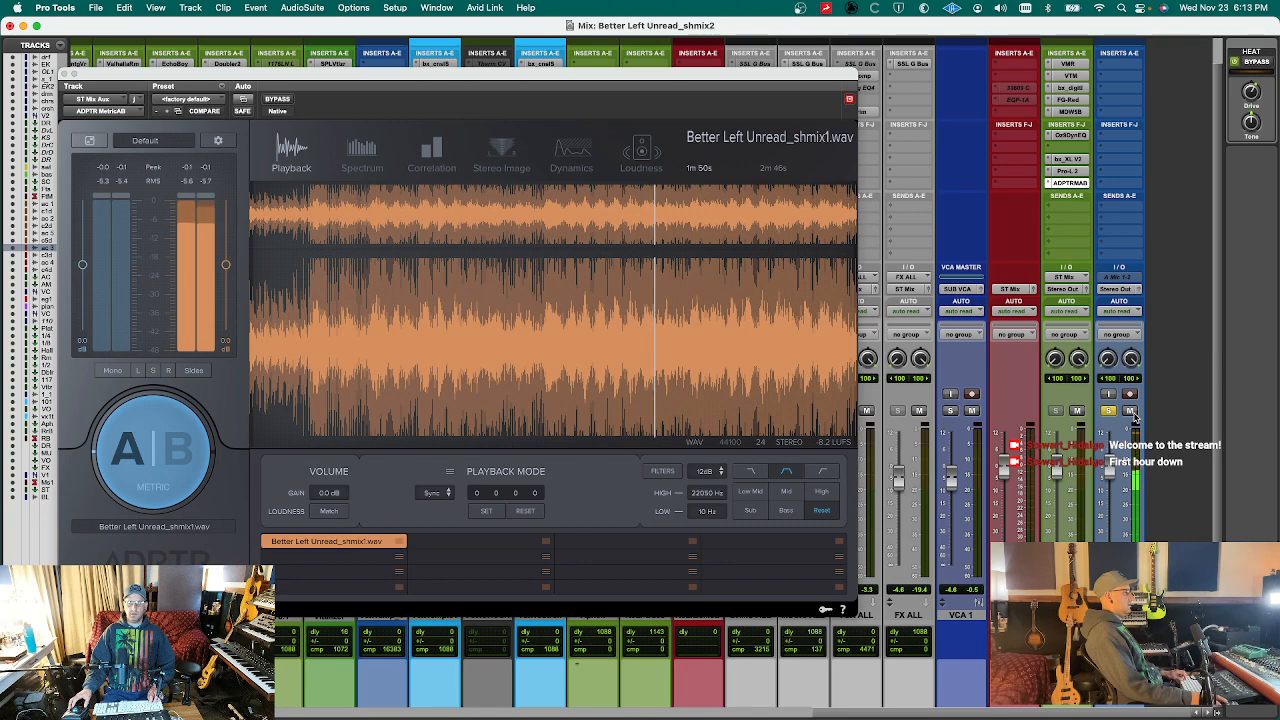
pyautogui.click(1112, 412)
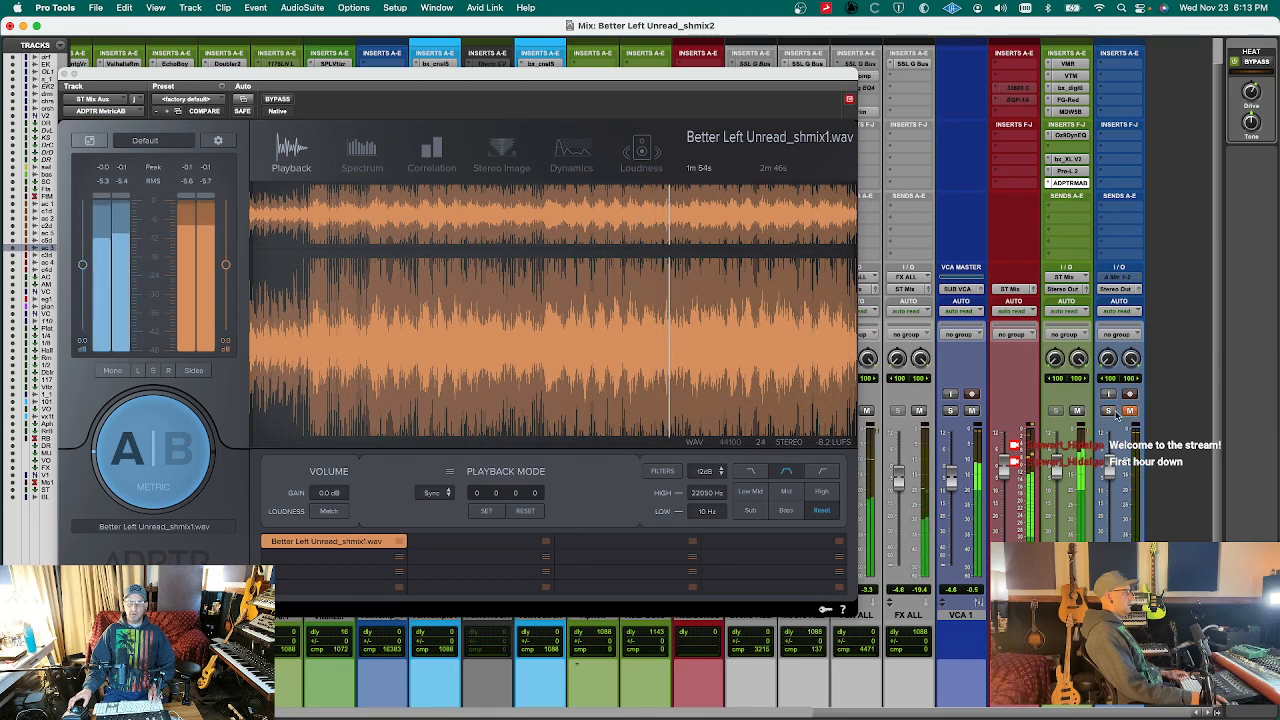
pyautogui.press('ctrl+alt+super+w')
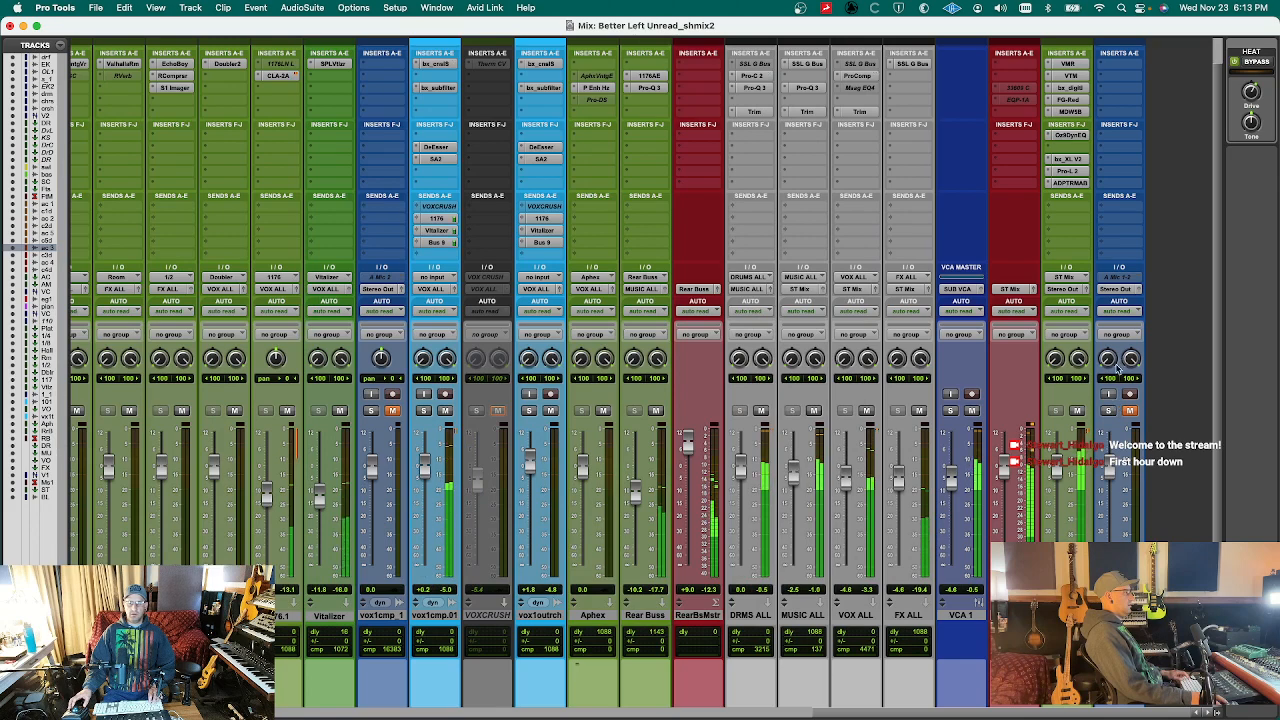
pyautogui.press('ctrl+alt+super+w')
pyautogui.press('ctrl+alt+super+w')
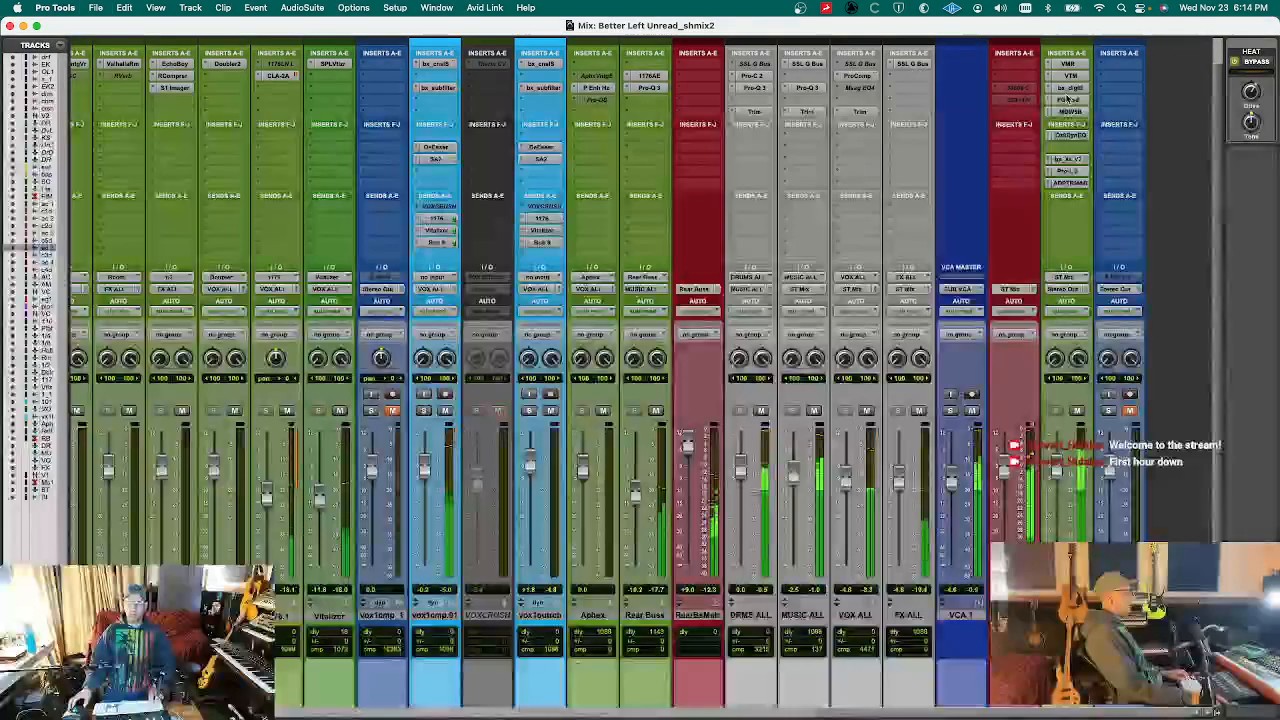
# - Review the ST Mix Aux inserts and set the 253 Hz and 452 Hz bands of Ozone 9 Dynamic EQ to -1.0 dB gain
pyautogui.click(1070, 88)
pyautogui.click(1070, 100)
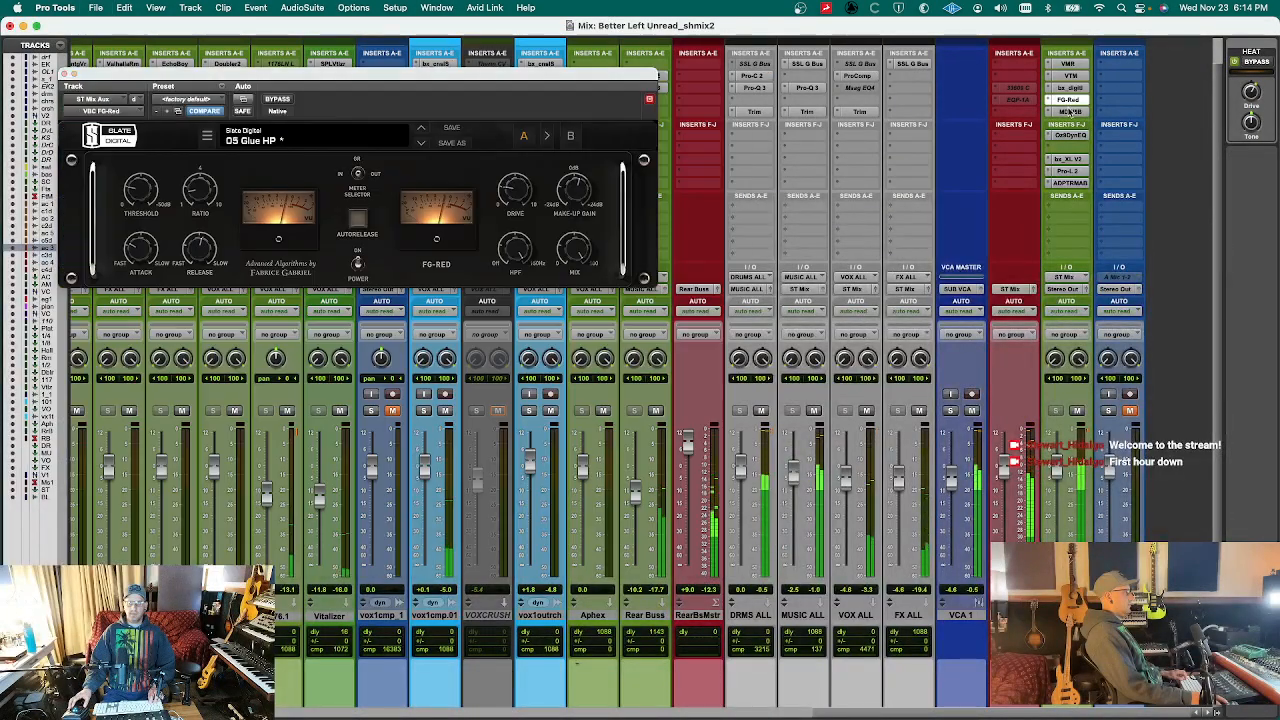
pyautogui.click(1070, 111)
pyautogui.click(1068, 136)
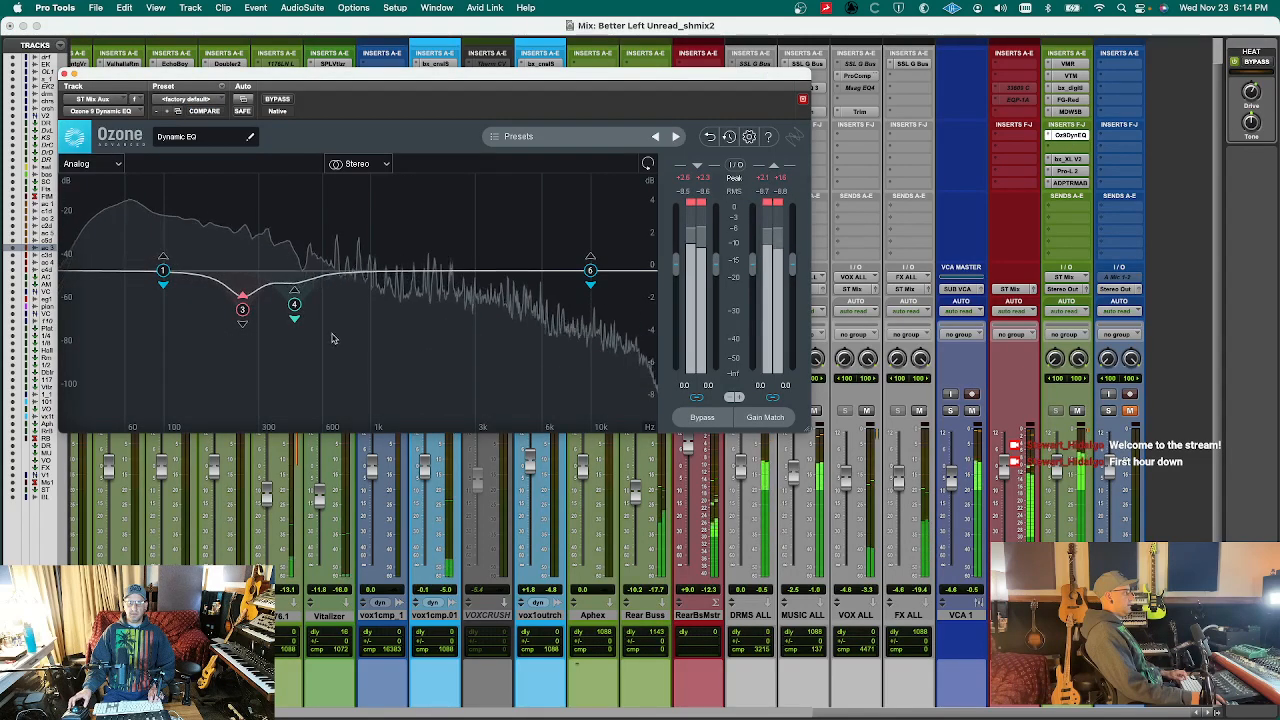
pyautogui.moveTo(193, 268); pyautogui.dragTo(195, 270)
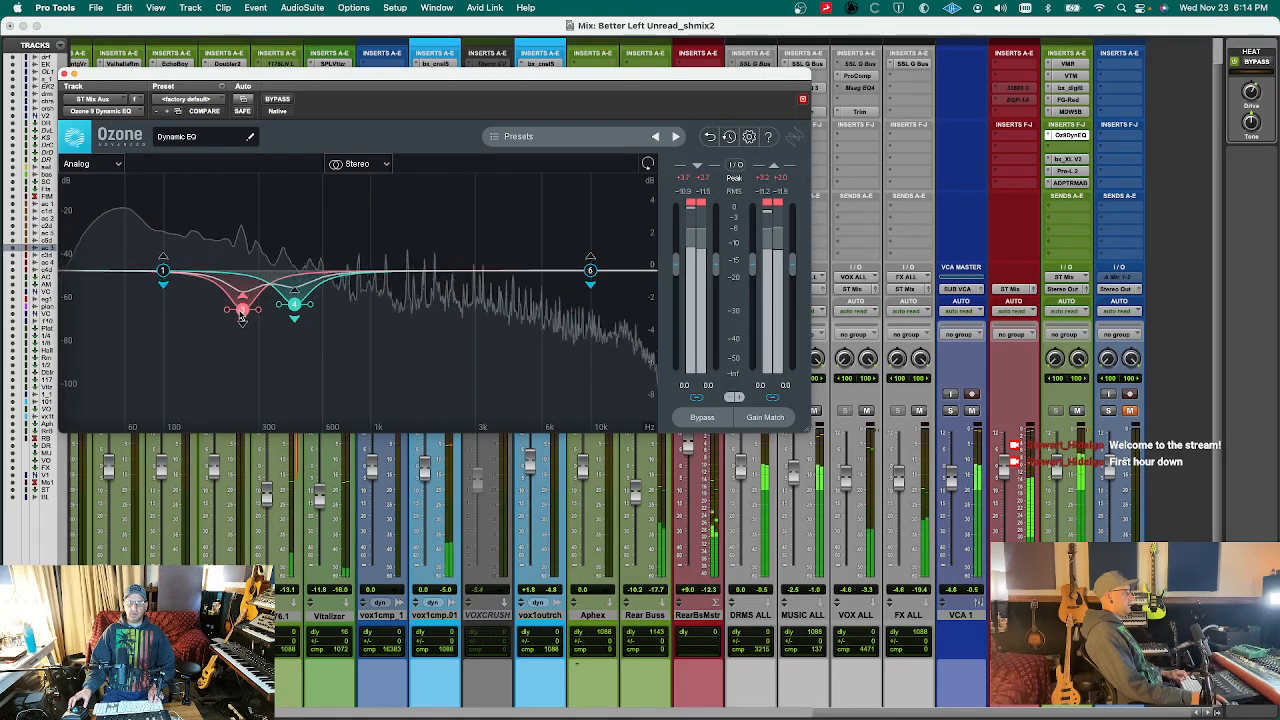
pyautogui.click(241, 311)
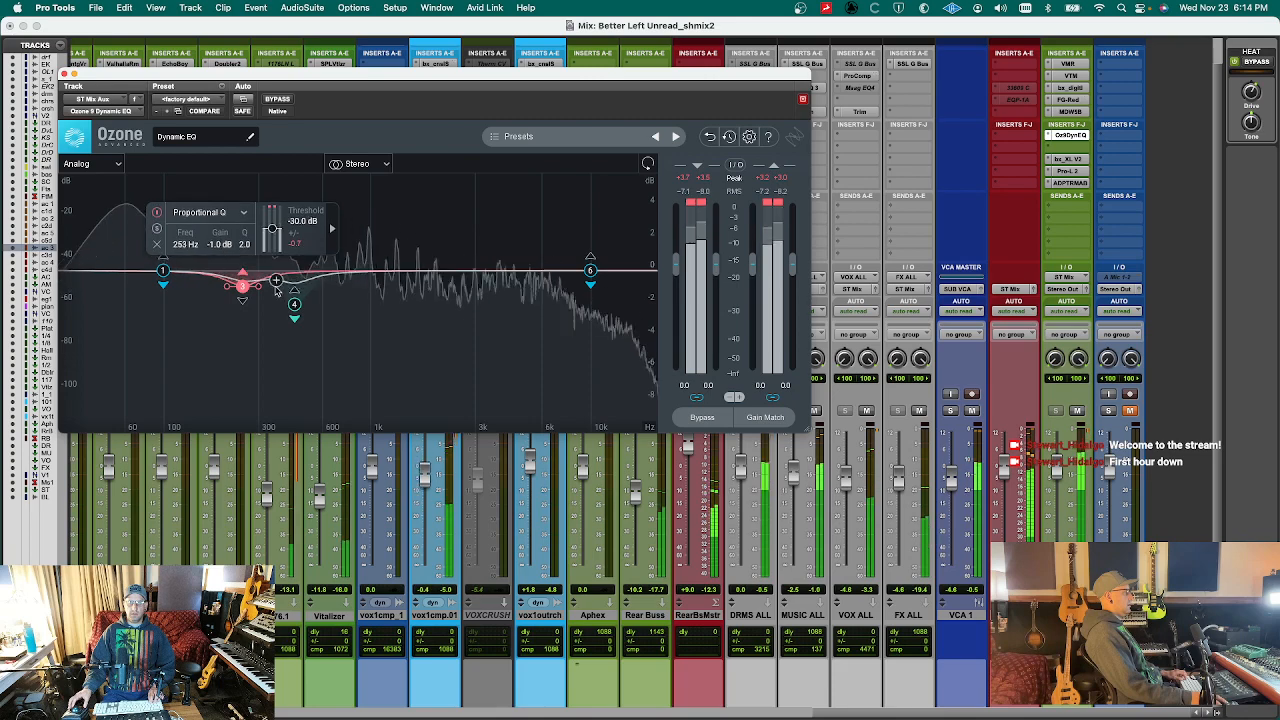
pyautogui.moveTo(294, 303); pyautogui.dragTo(295, 290)
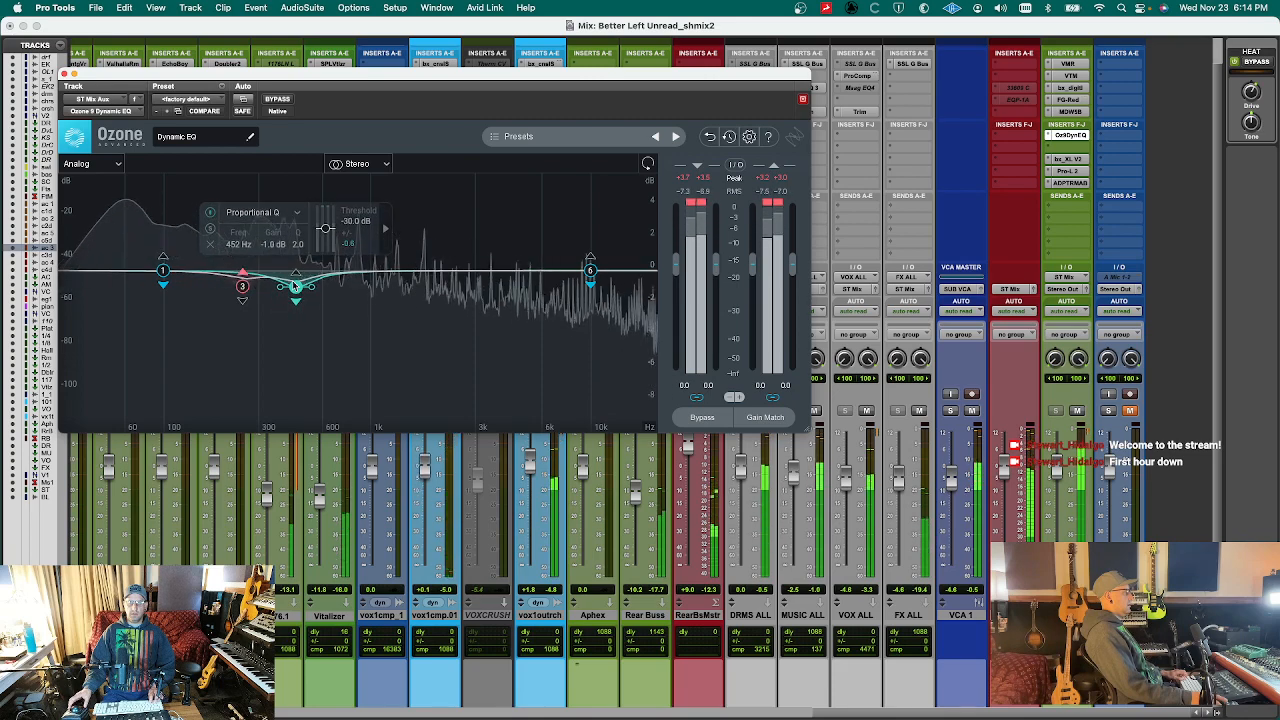
pyautogui.press('super+w')
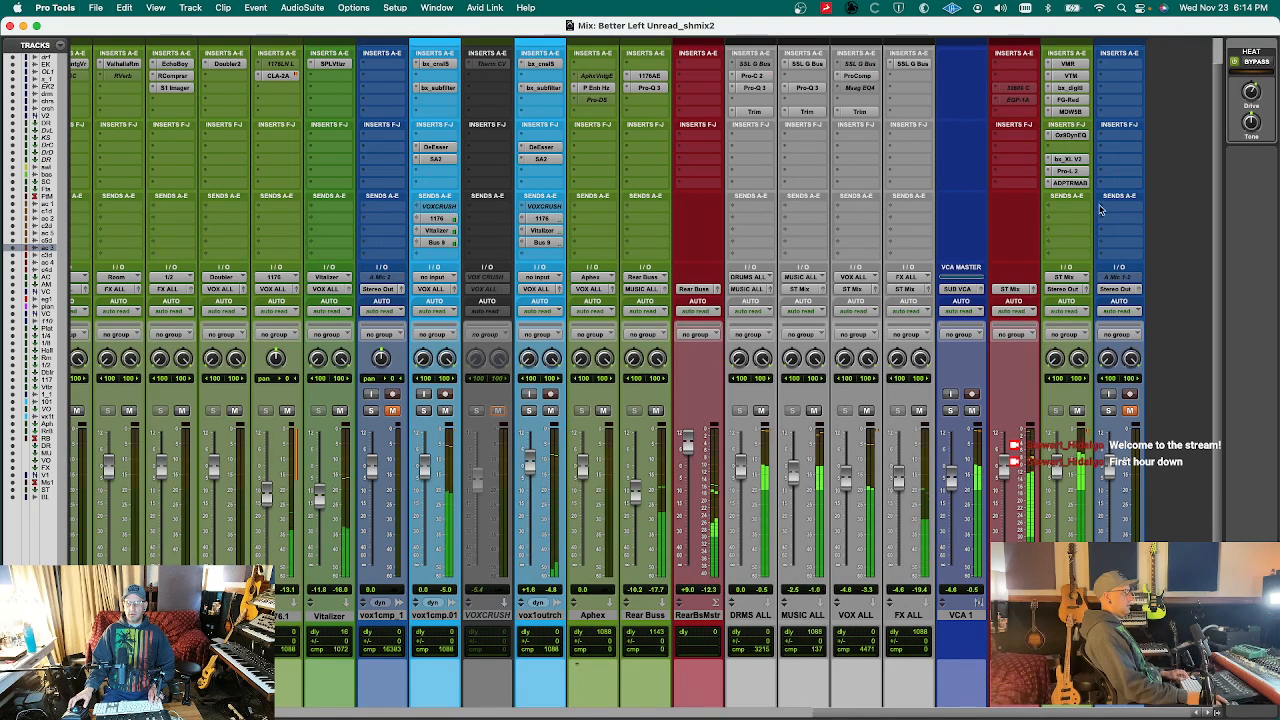
# - Move bx_XL V2 up one insert slot on ST Mix Aux and review its settings
pyautogui.moveTo(1074, 156); pyautogui.dragTo(1073, 149)
pyautogui.click(1073, 149)
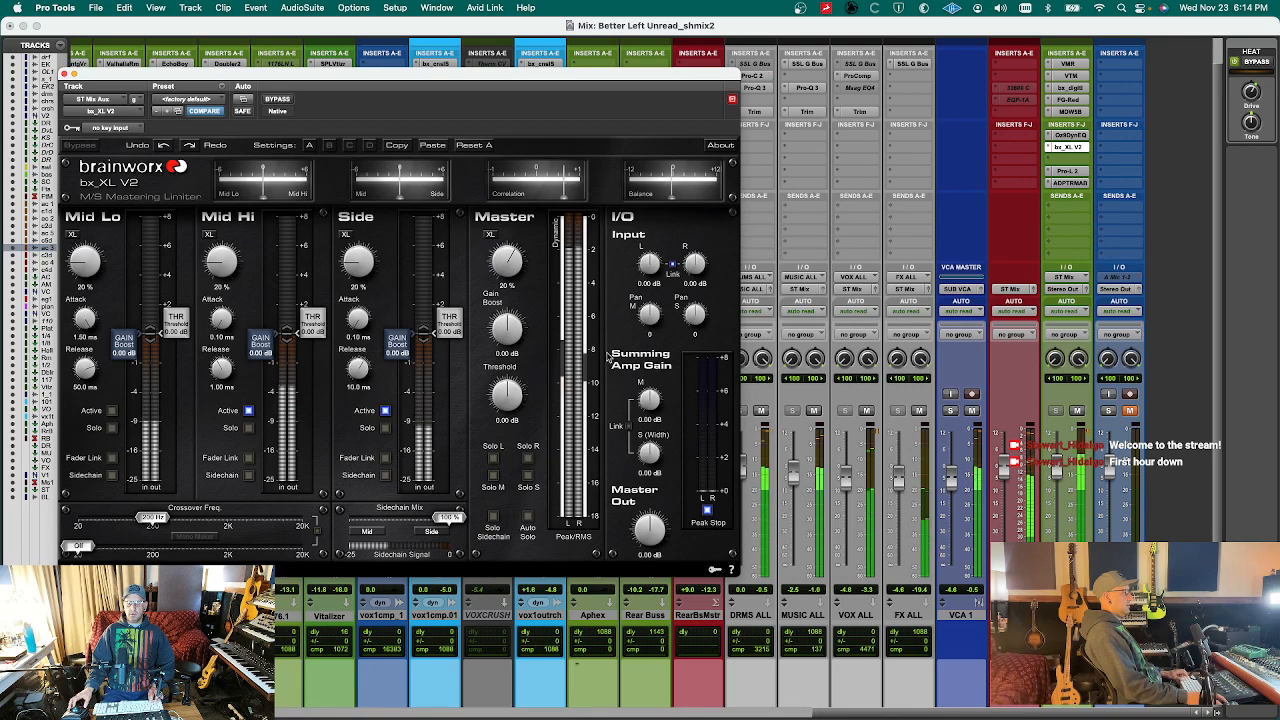
pyautogui.press('super+w')
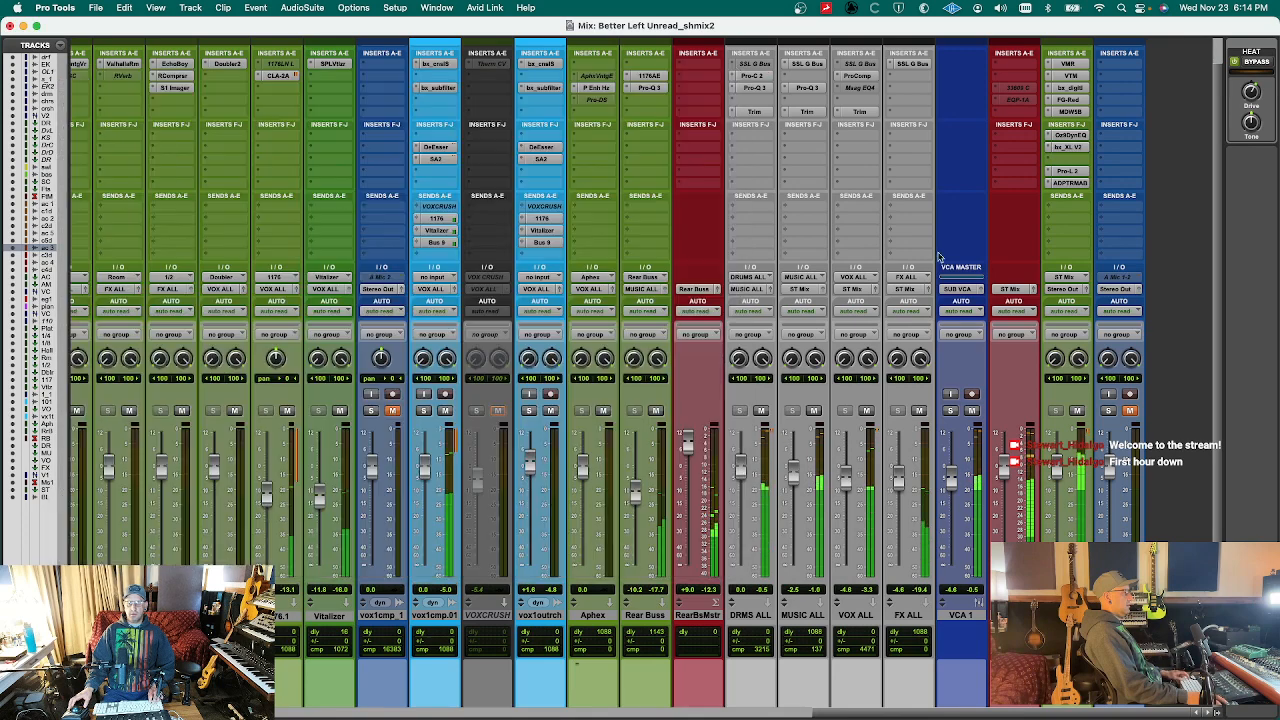
# - Set up StandardCLIP before Pro-L 2 on ST Mix Aux with the soft-clip saturator at 4%, auditioning it against bypass during playback
pyautogui.click(1068, 172)
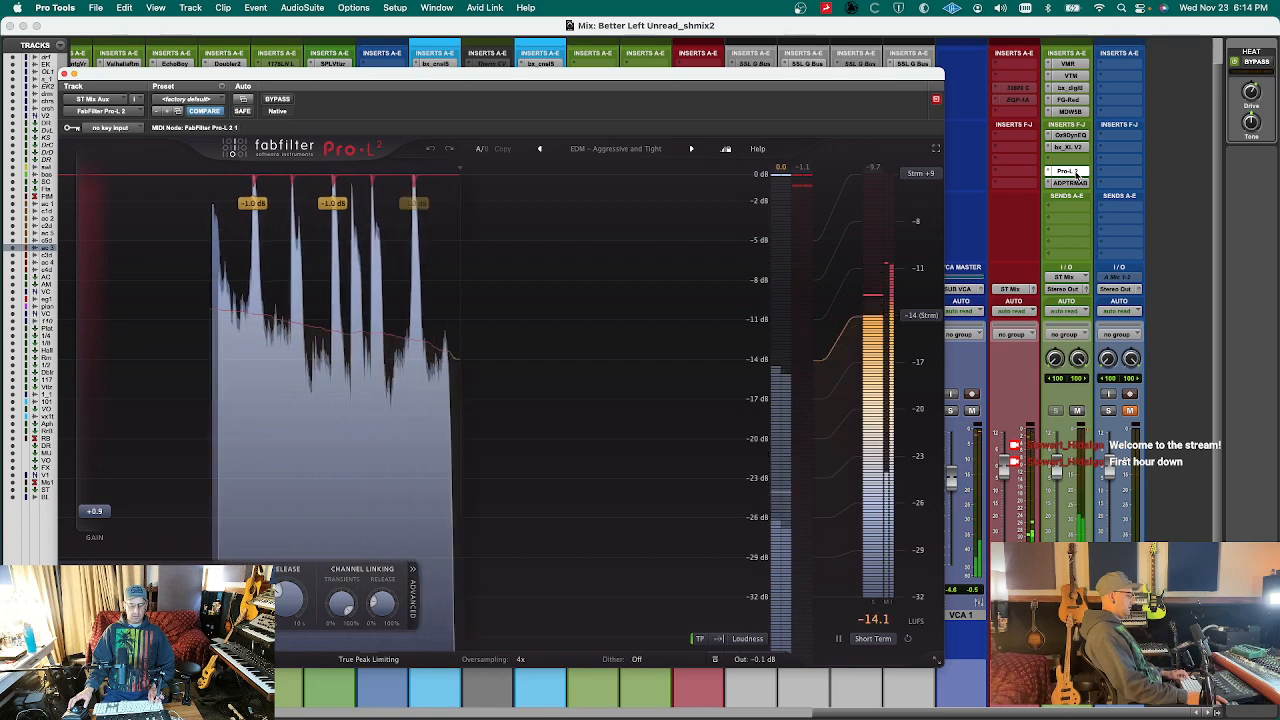
pyautogui.click(1076, 174)
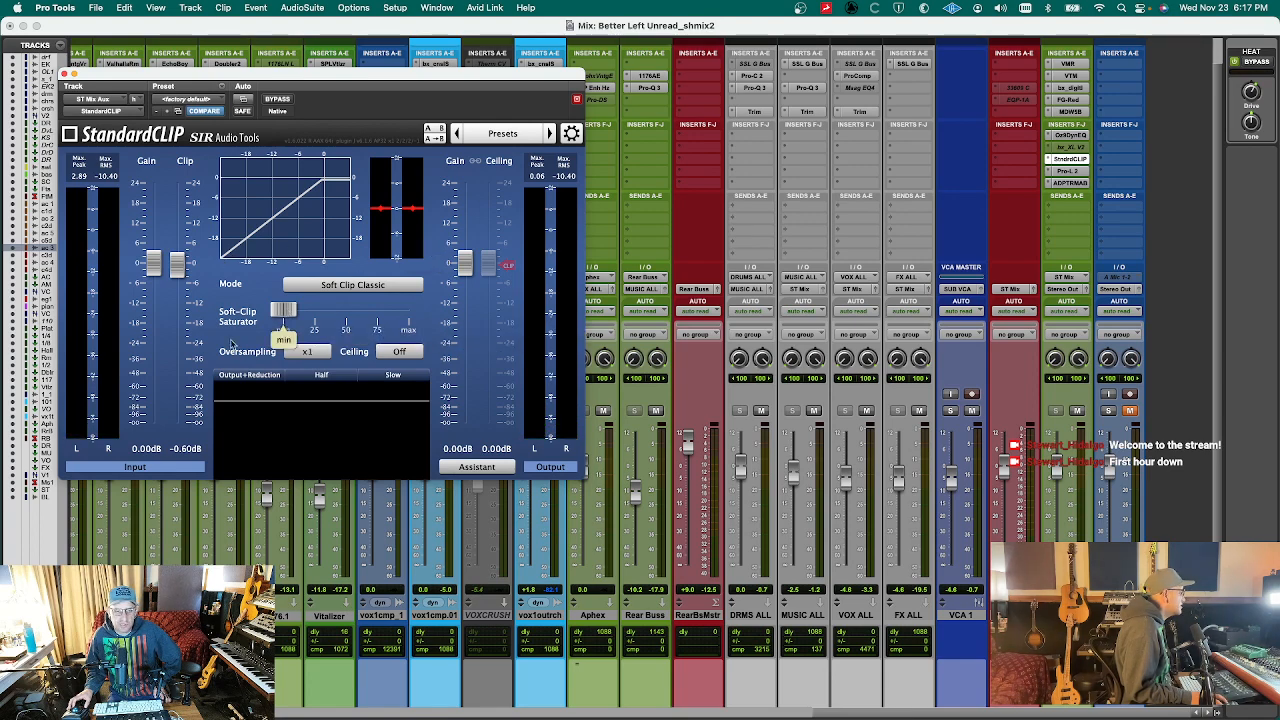
pyautogui.press('space')
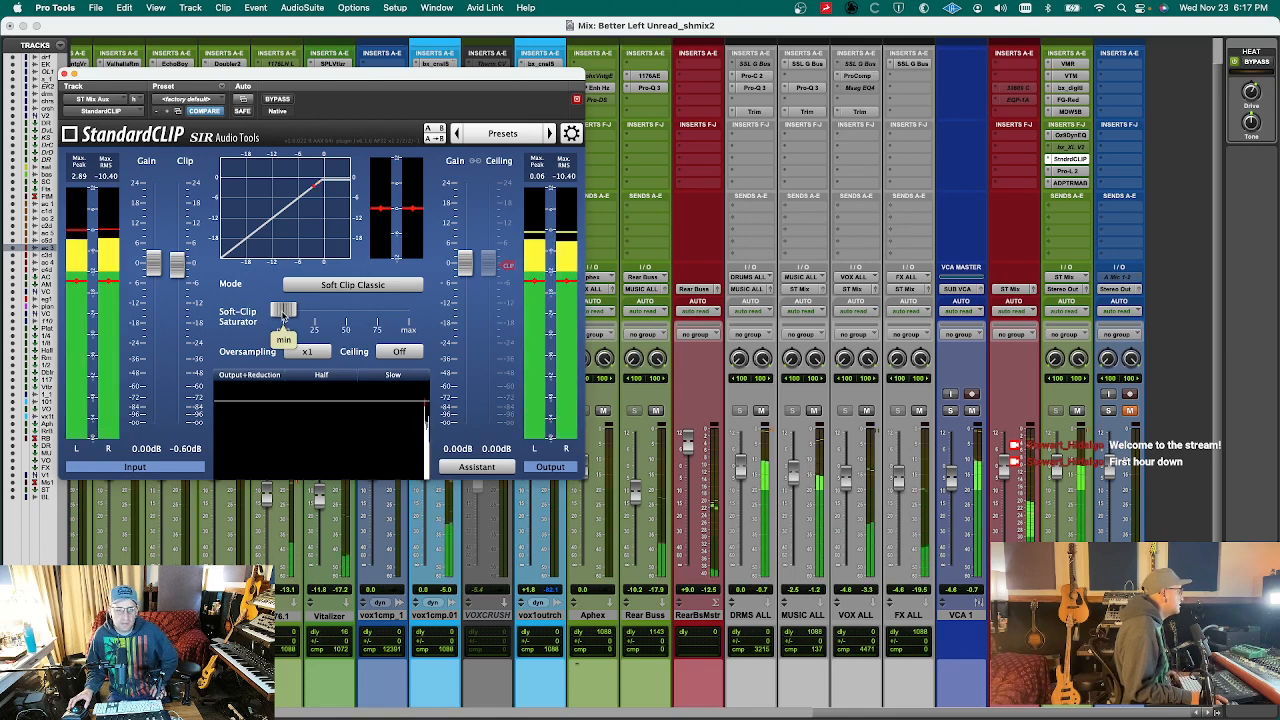
pyautogui.moveTo(287, 315)
pyautogui.mouseDown()
pyautogui.moveTo(424, 310)
pyautogui.moveTo(292, 313)
pyautogui.mouseUp()
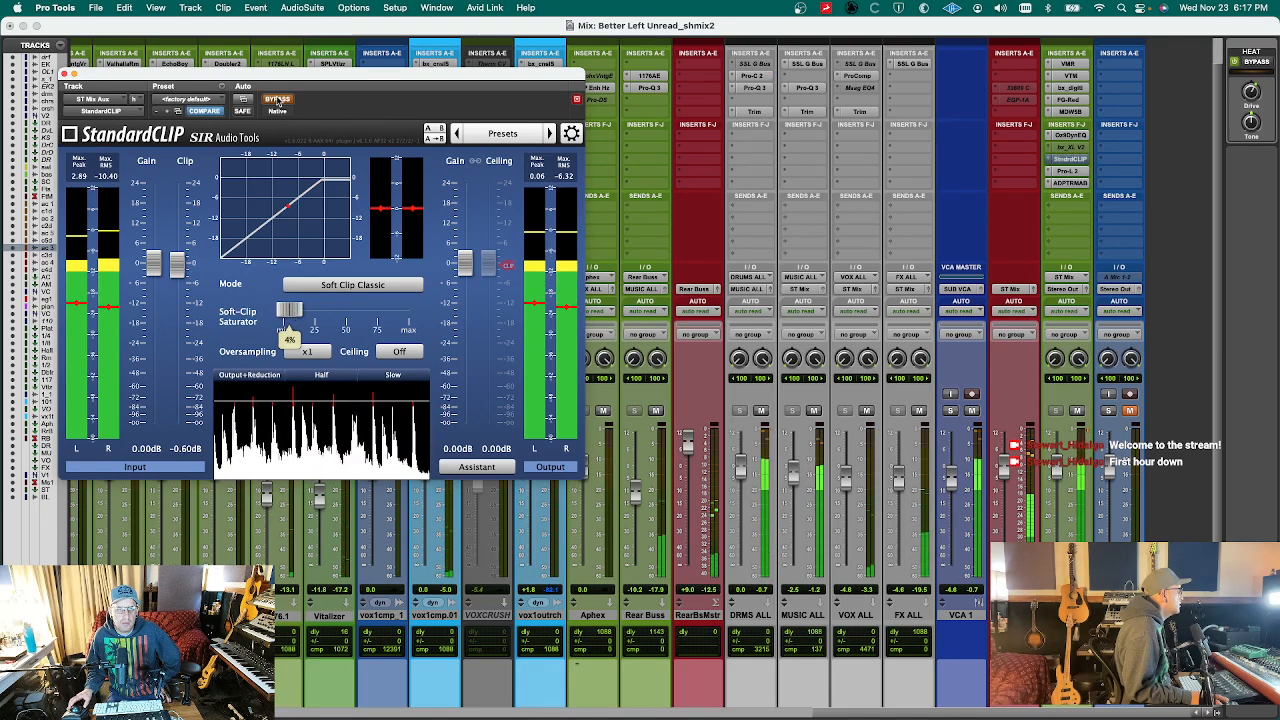
pyautogui.click(278, 100)
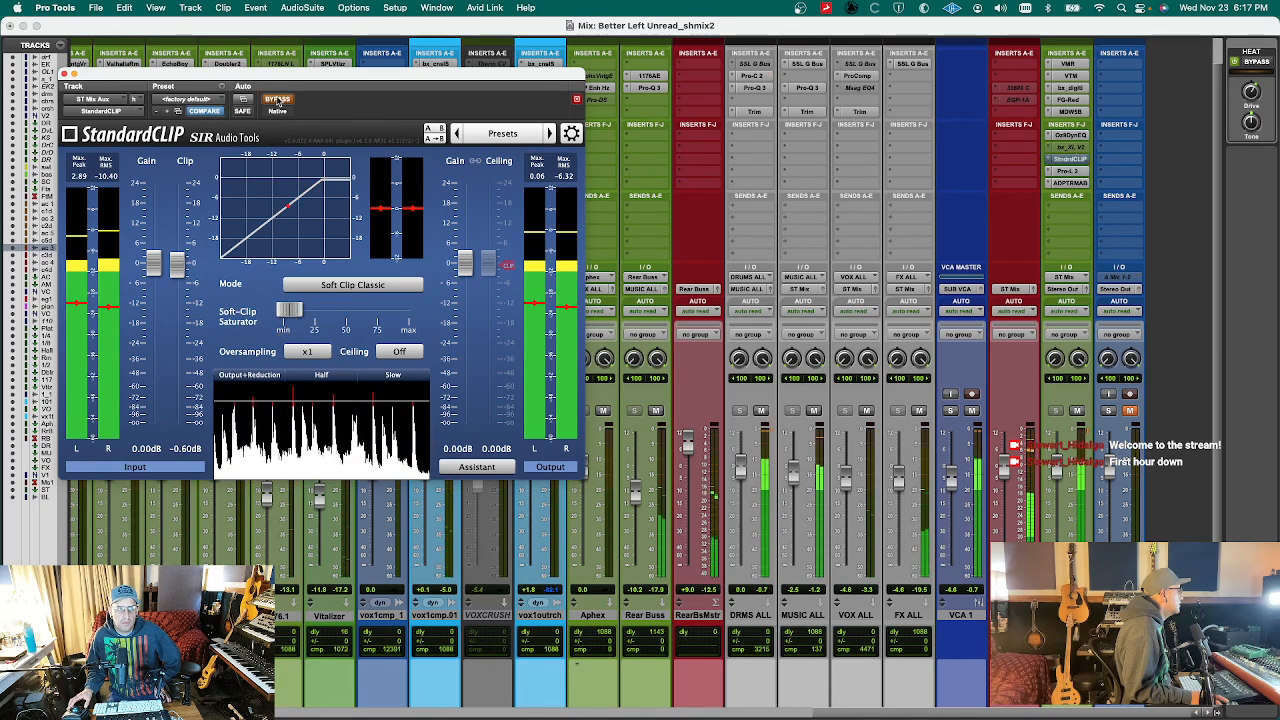
pyautogui.click(278, 100)
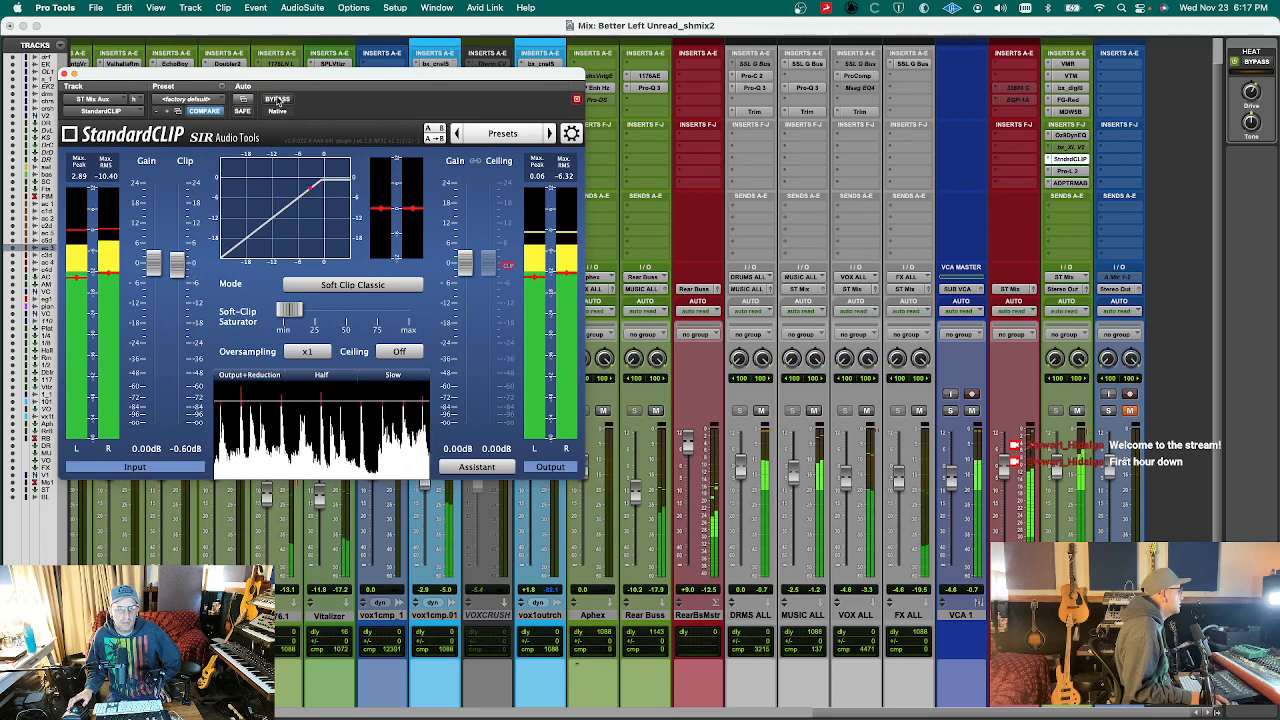
pyautogui.press('super+w')
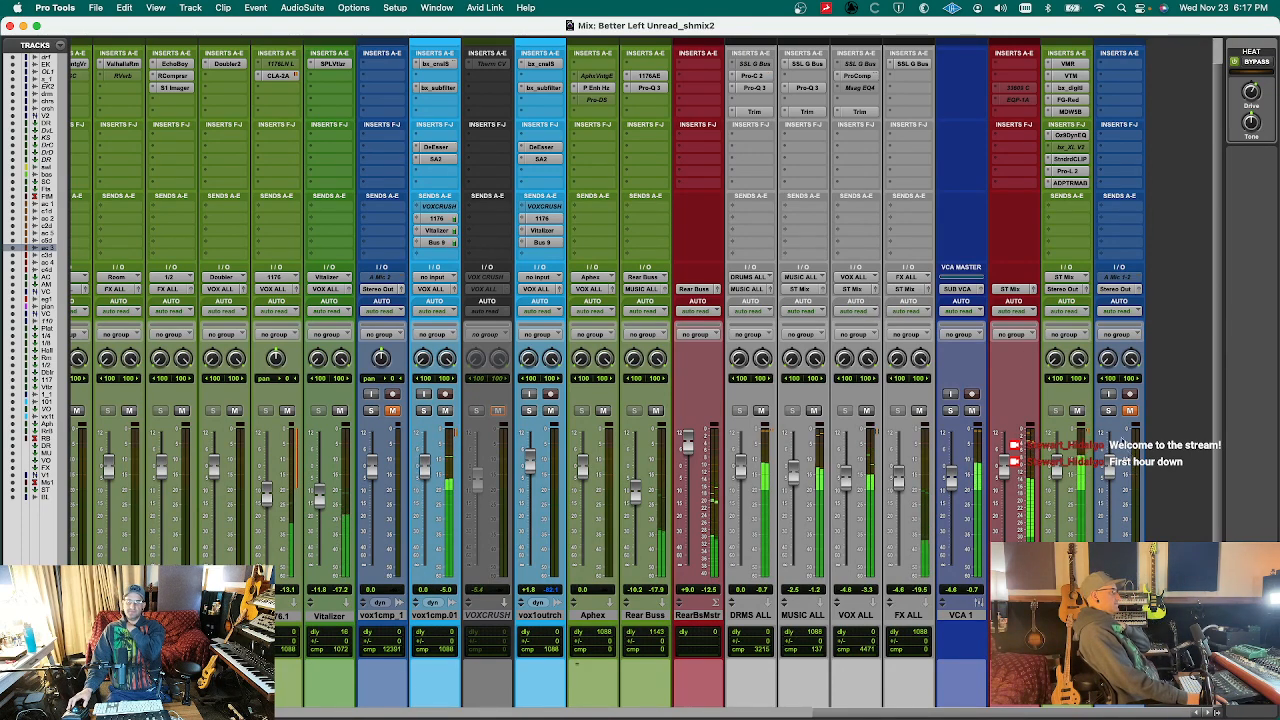
# - Audition the blue reference track beside ST Mix Aux, select VCACGTRS and undo the last changes to its level
pyautogui.click(1107, 411)
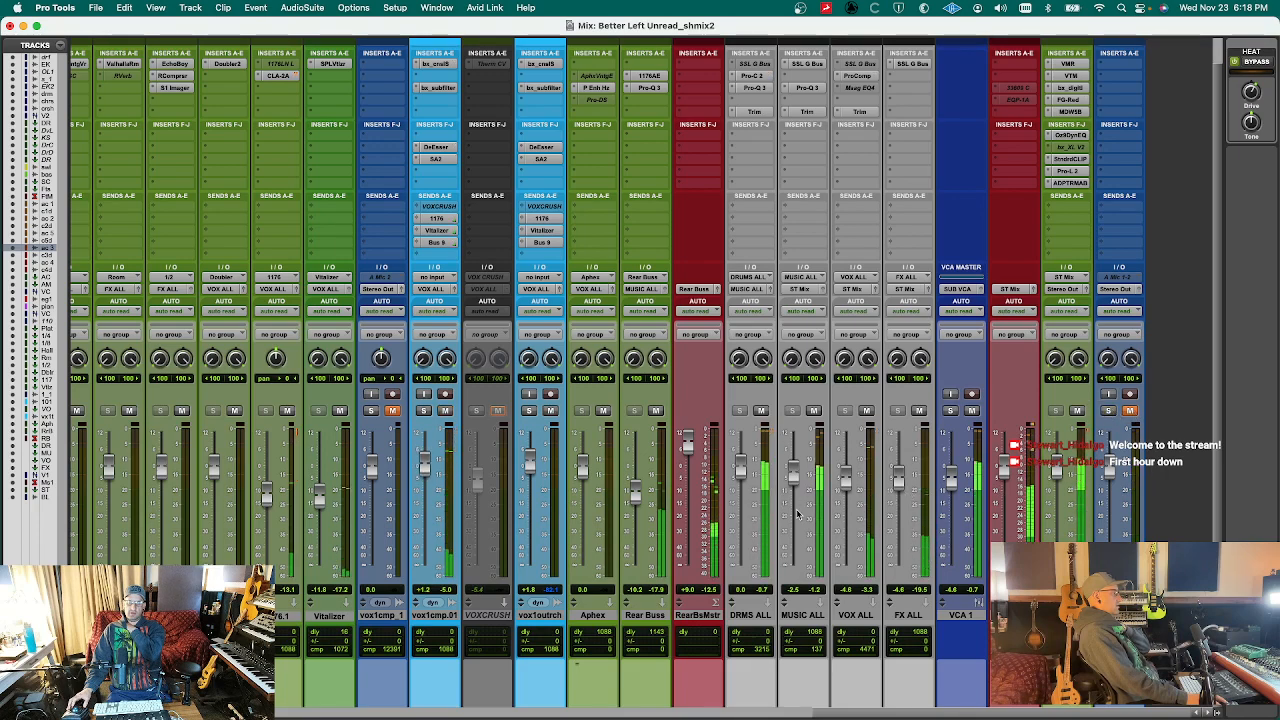
pyautogui.hscroll(-10, 650, 665)
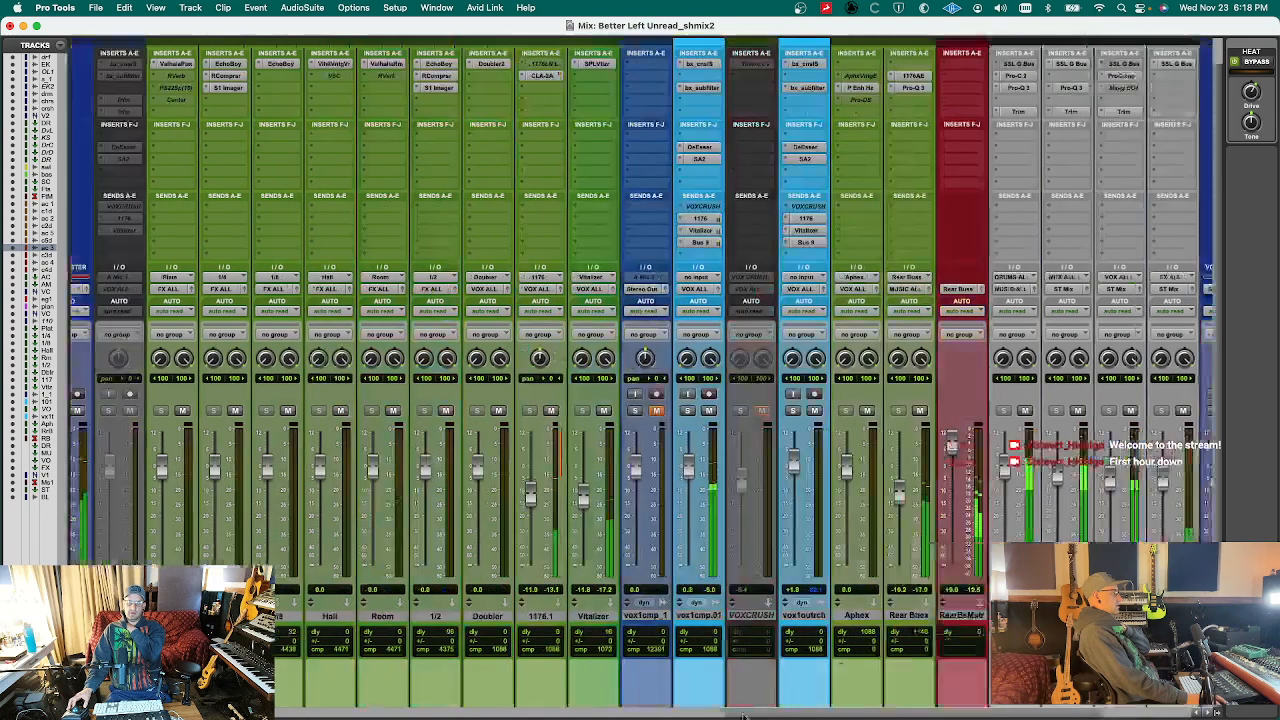
pyautogui.click(580, 618)
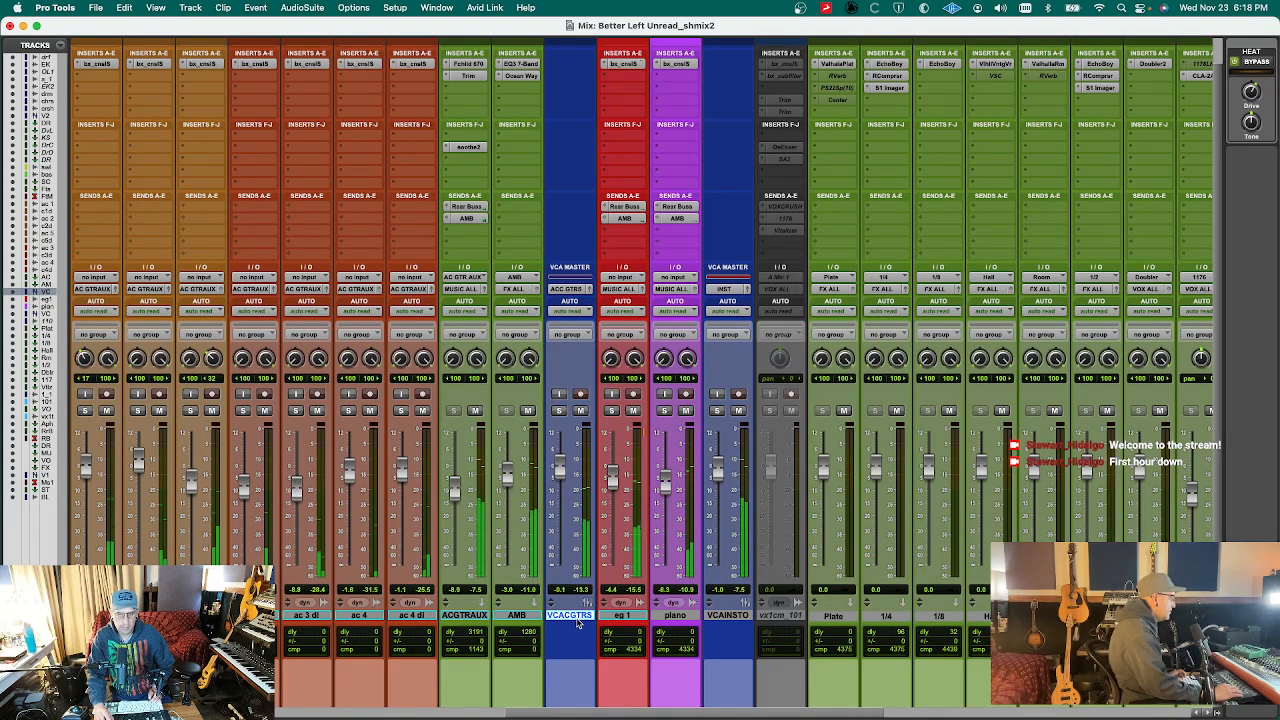
pyautogui.press('super+z')
pyautogui.press('super+z')
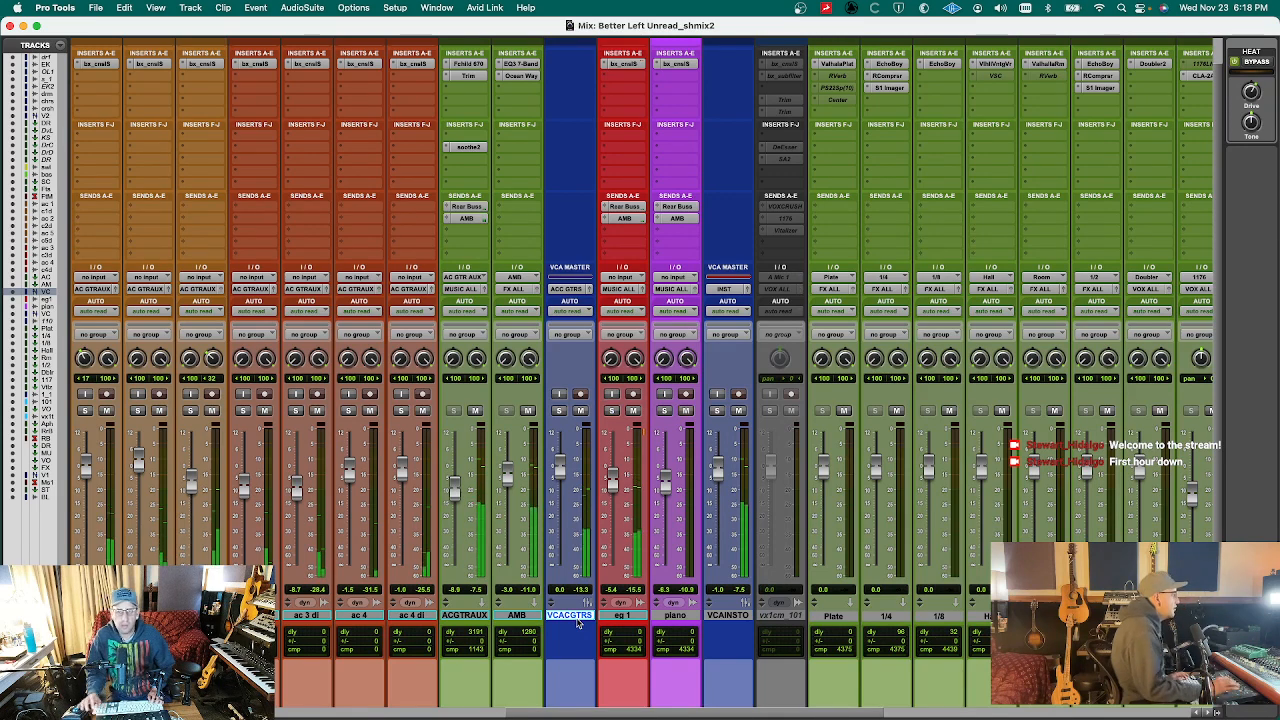
# - Compare the mix against the blue reference track beside ST Mix Aux and return to the acoustic guitar channels
pyautogui.press('ctrl+alt+super+w')
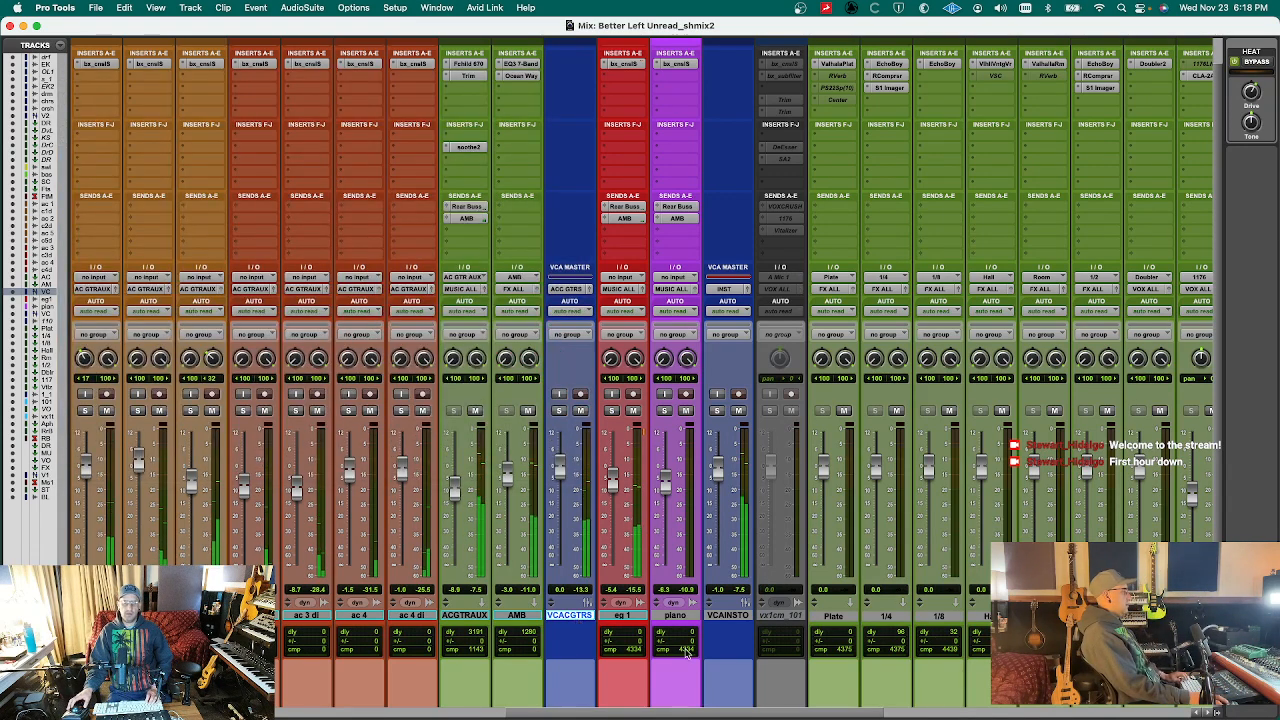
pyautogui.press('super+Tab')
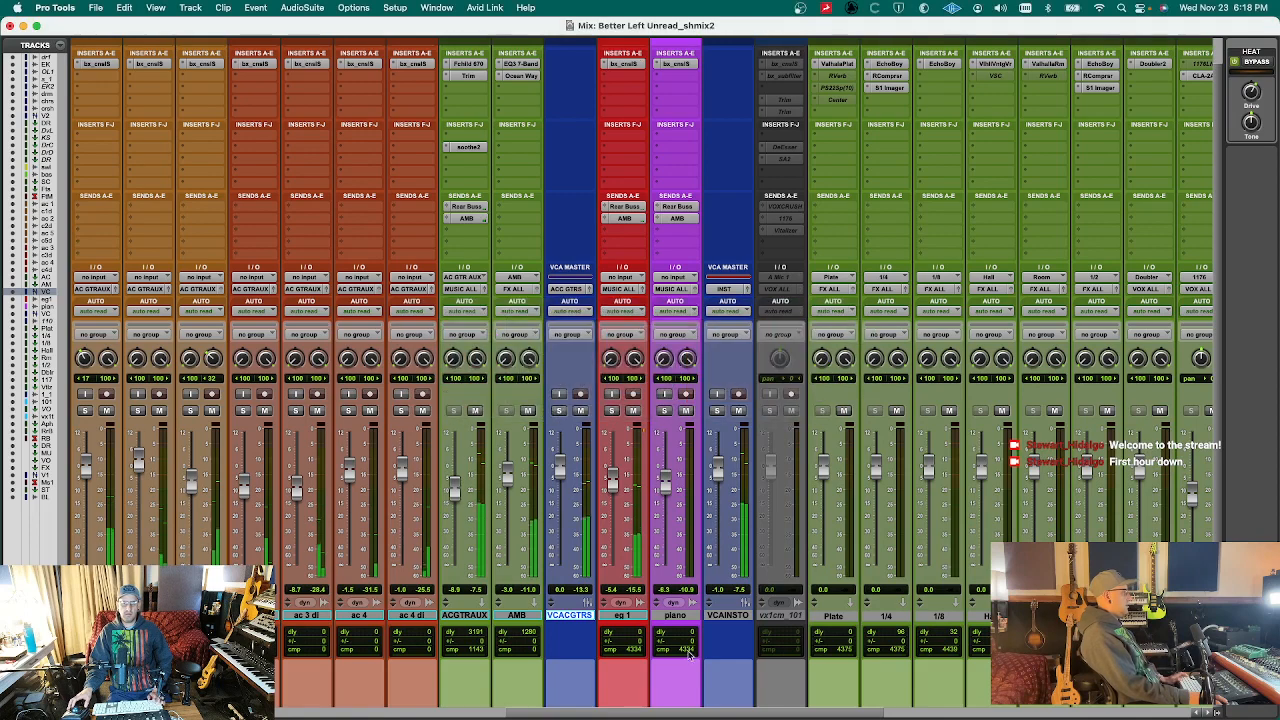
pyautogui.moveTo(806, 716); pyautogui.dragTo(1116, 716)
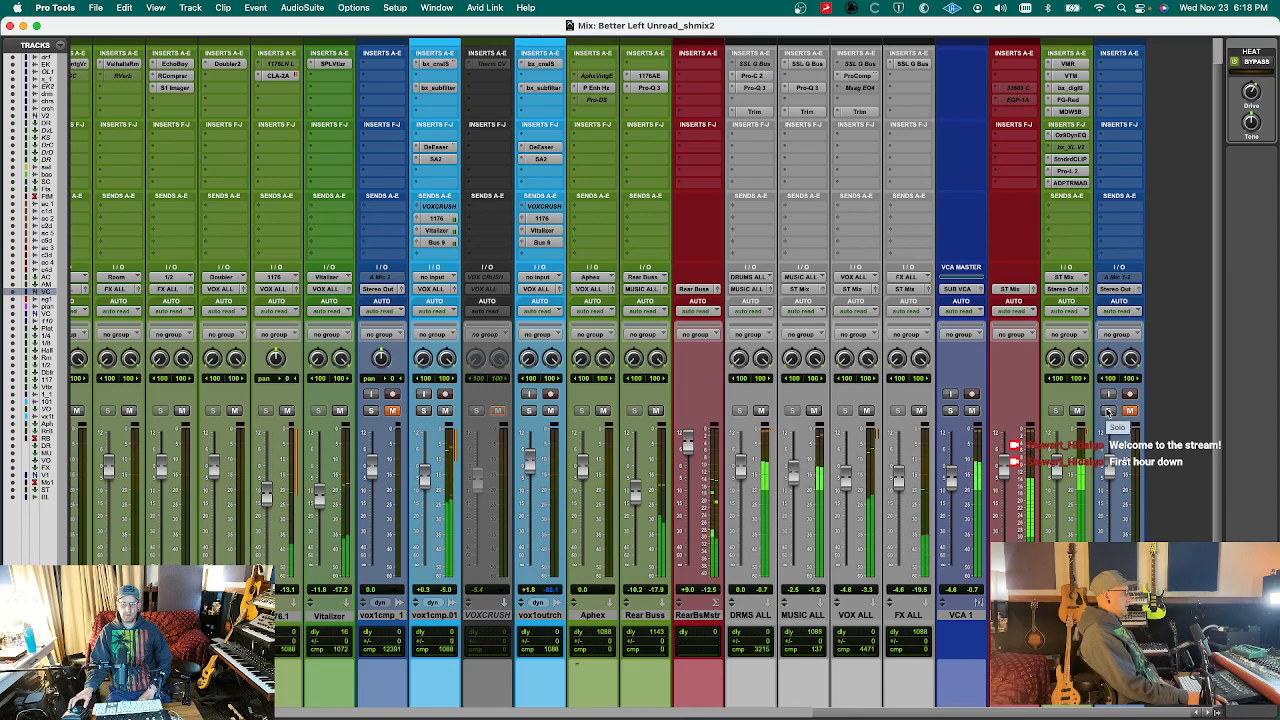
pyautogui.moveTo(978, 708); pyautogui.dragTo(630, 657)
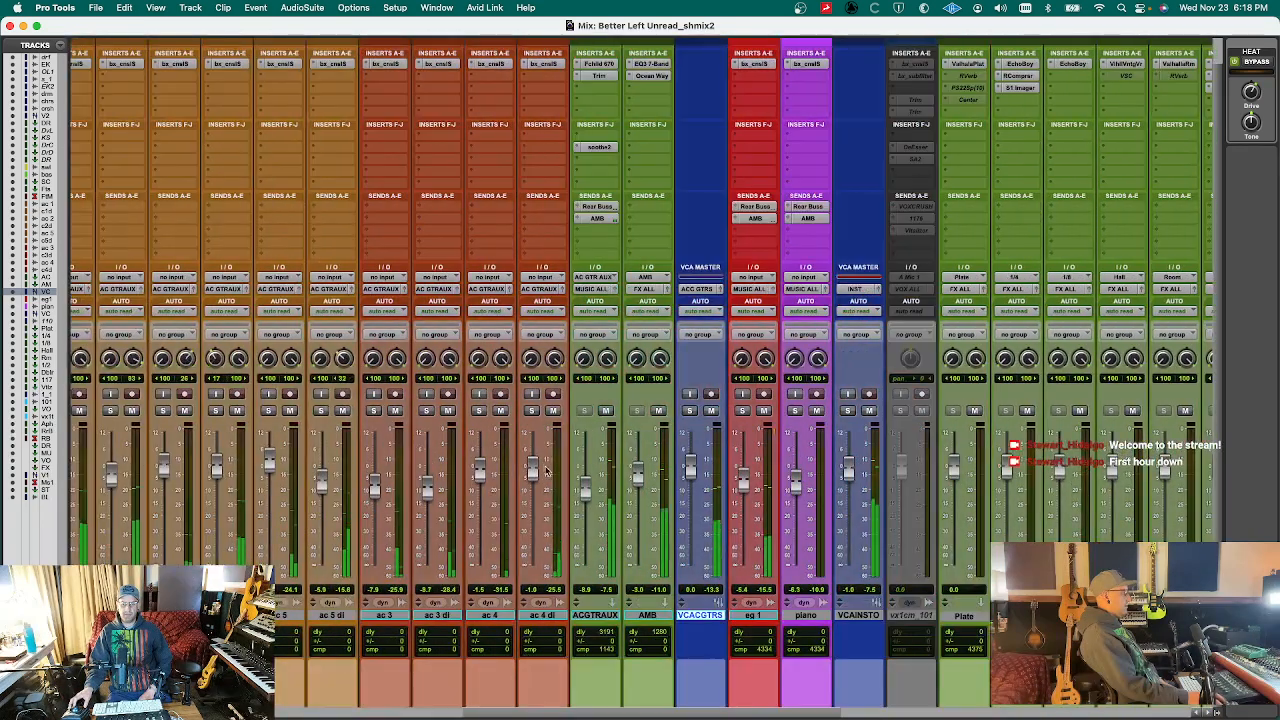
# - Insert a stereo FabFilter Pro-C 2 on ACGTRAUX directly after soothe2
pyautogui.click(583, 163)
pyautogui.moveTo(640, 159)
pyautogui.moveTo(743, 62)
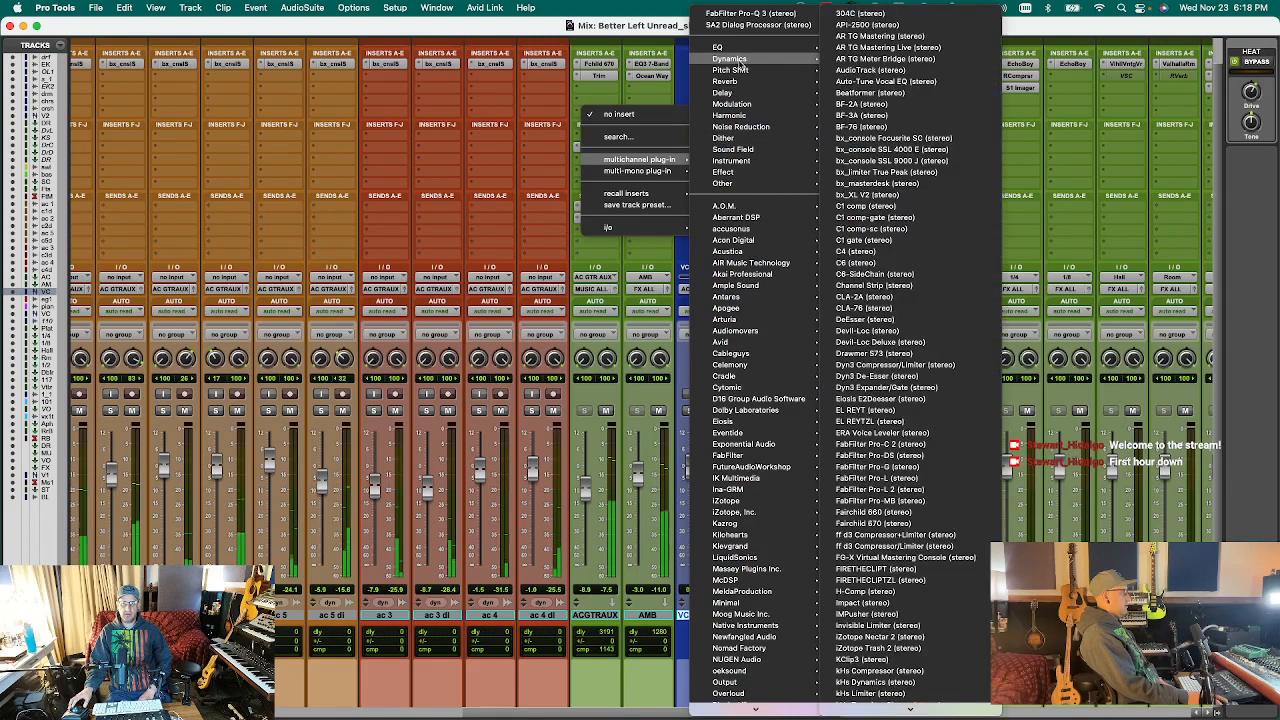
pyautogui.scroll(-15, 860, 365)
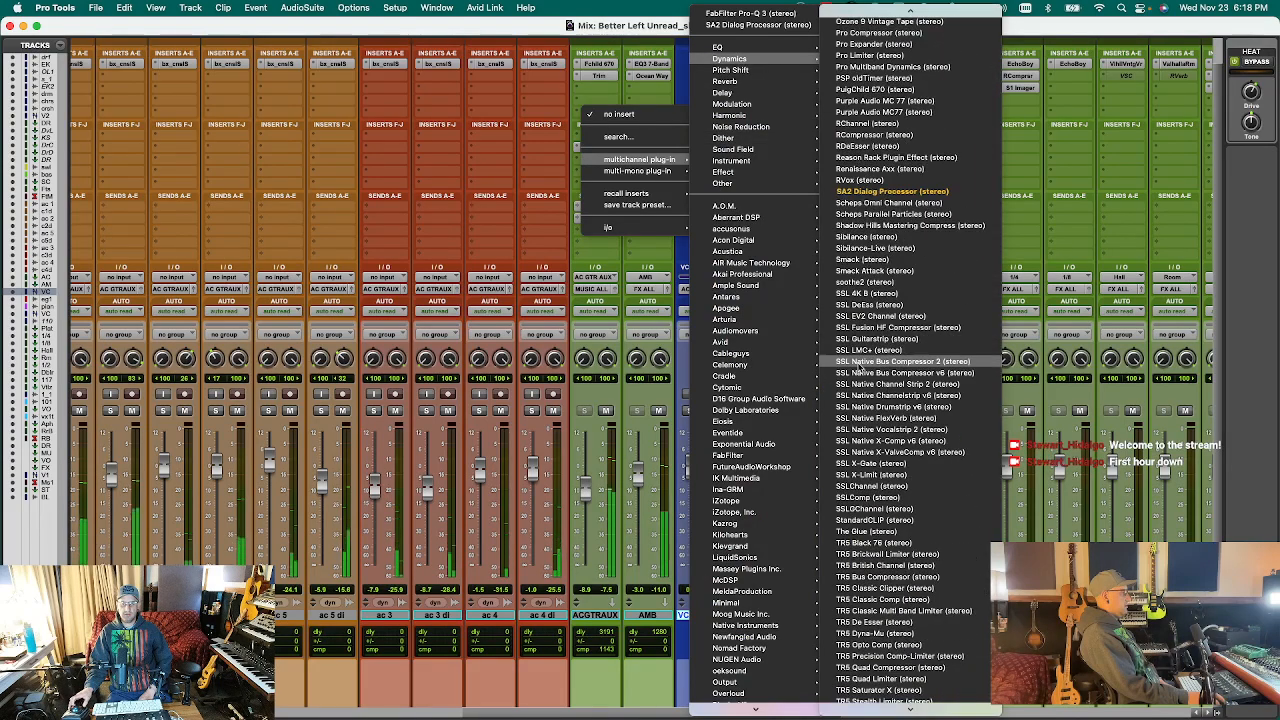
pyautogui.scroll(5, 857, 342)
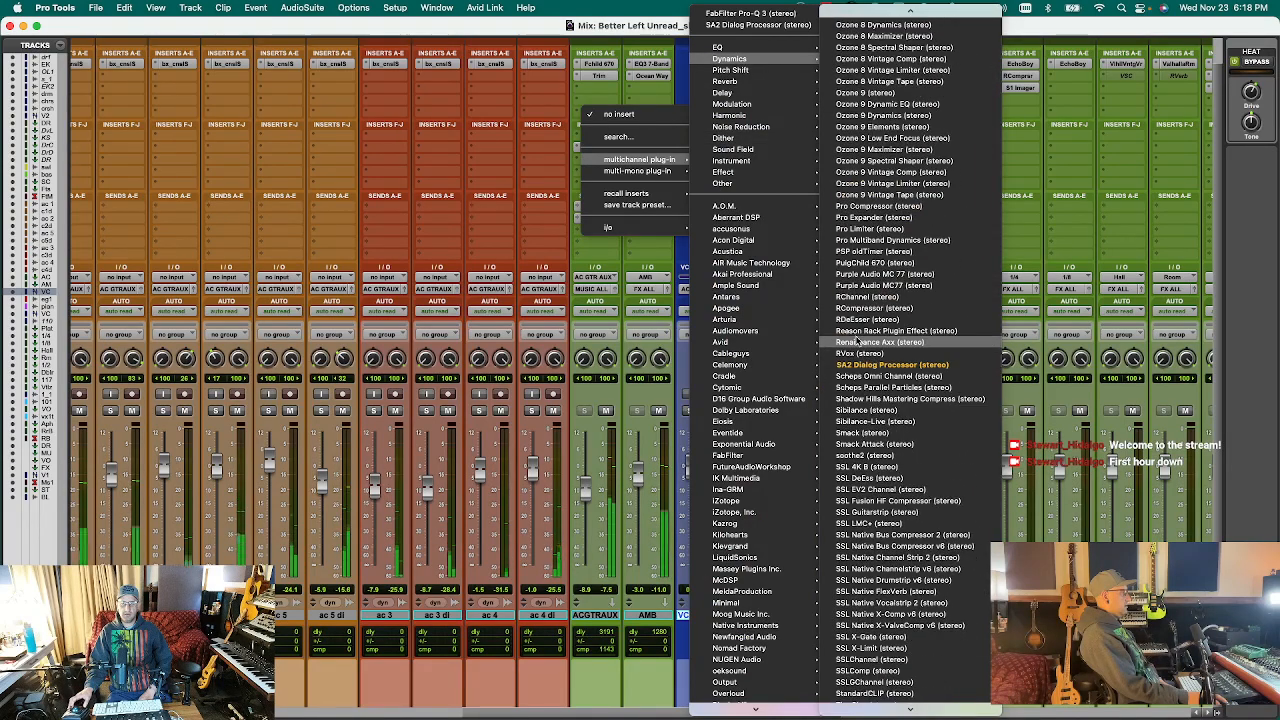
pyautogui.scroll(4, 857, 342)
pyautogui.scroll(-10, 857, 342)
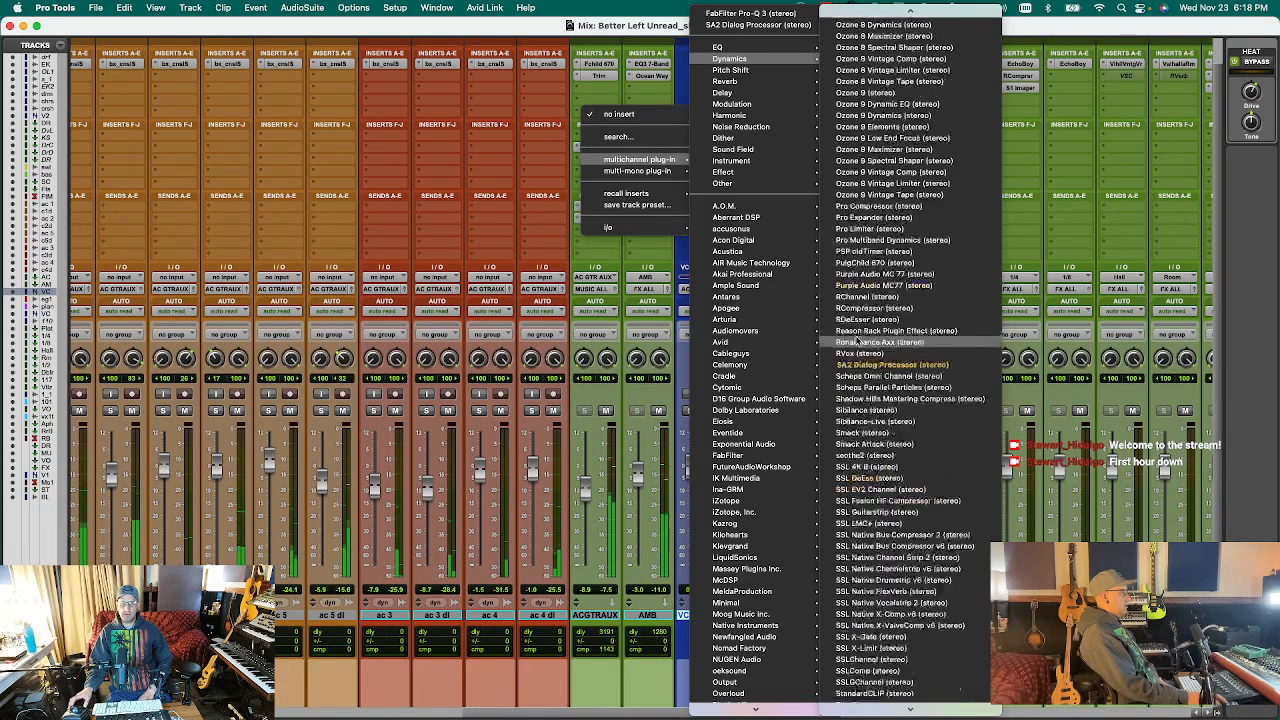
pyautogui.moveTo(763, 323)
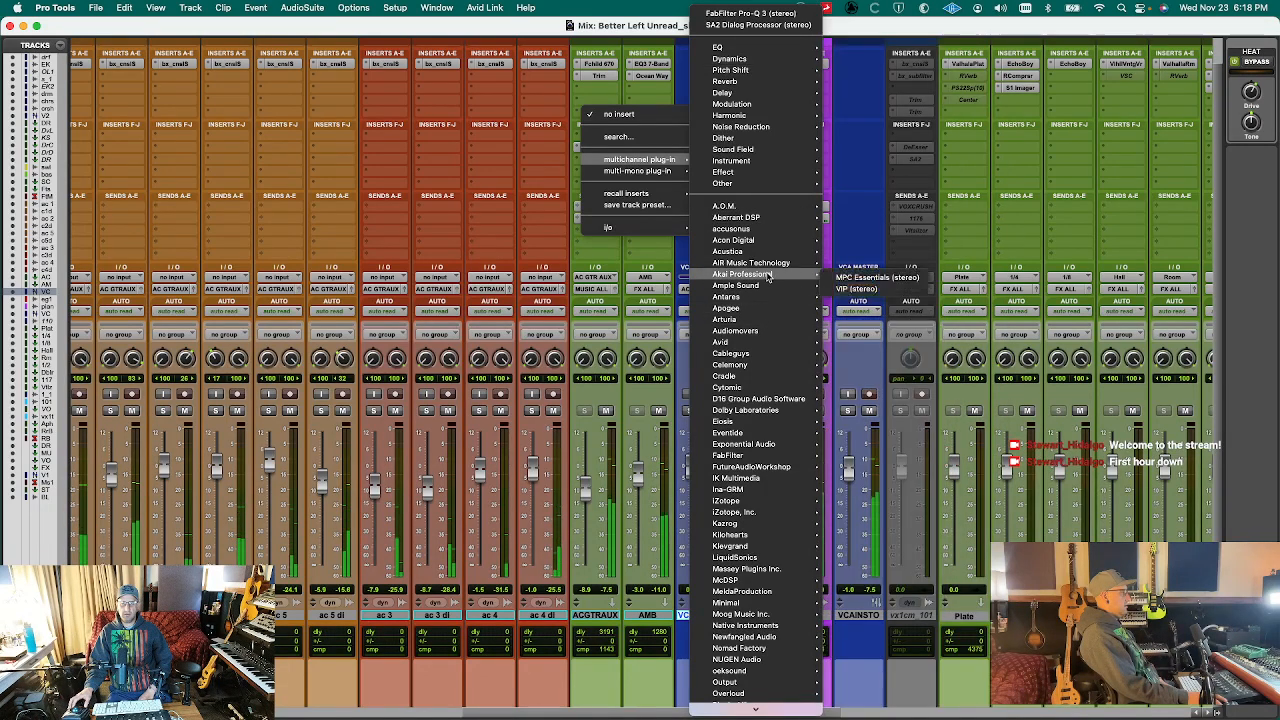
pyautogui.moveTo(768, 255)
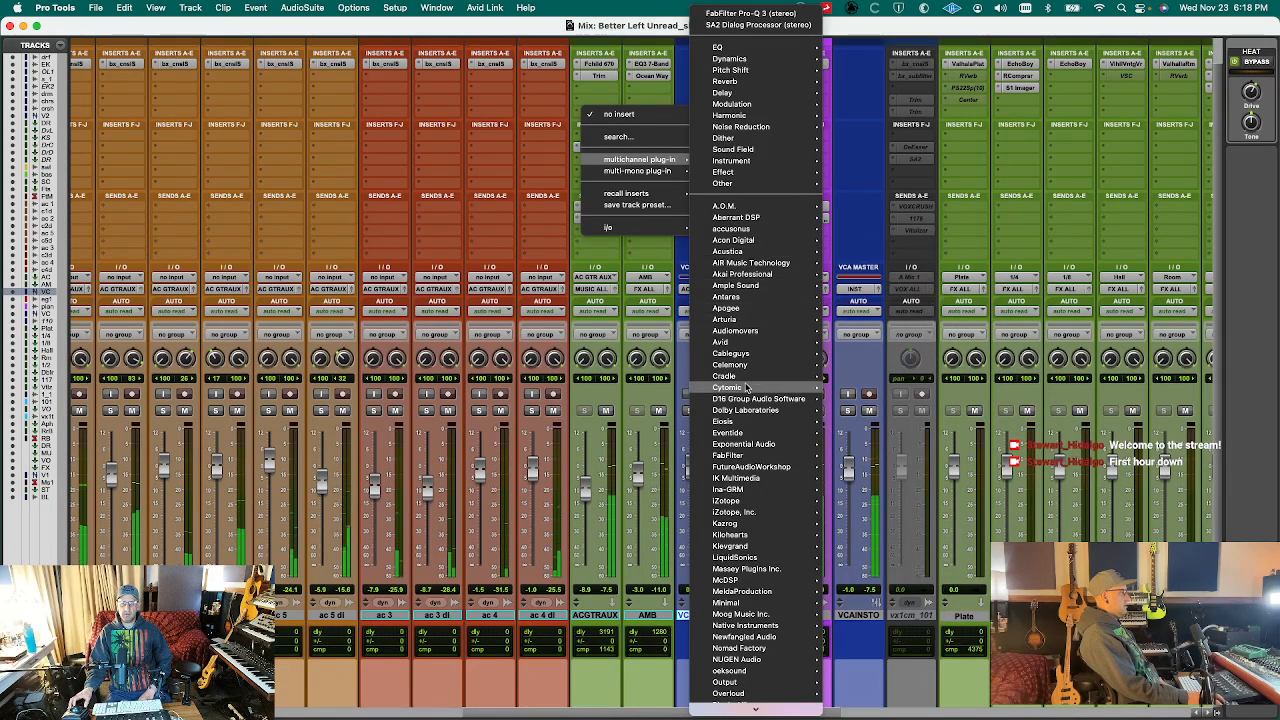
pyautogui.moveTo(765, 369)
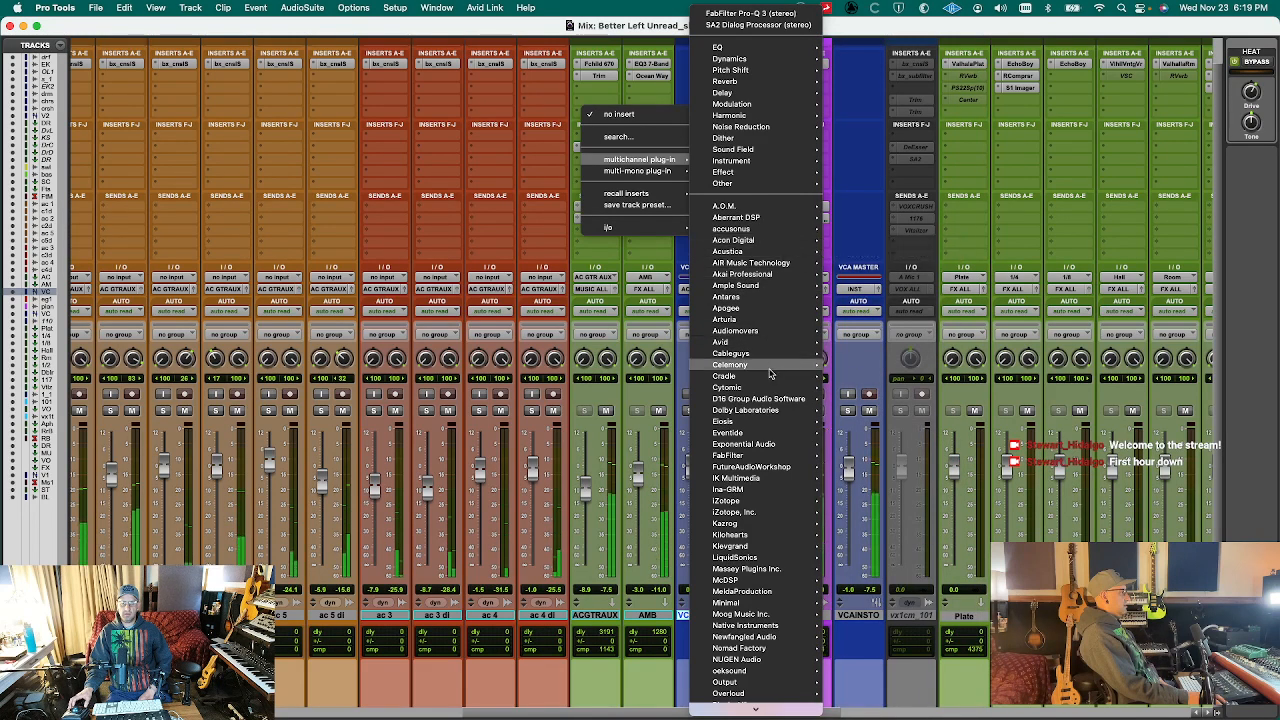
pyautogui.moveTo(776, 457)
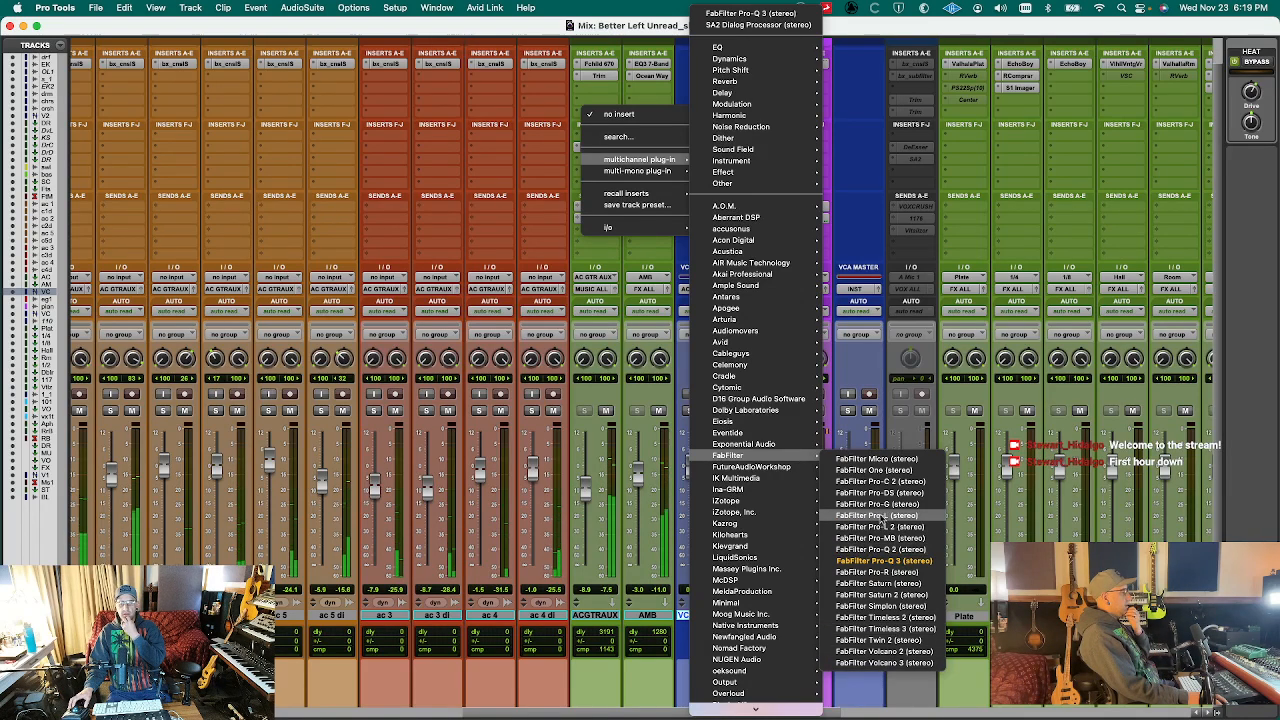
pyautogui.click(899, 487)
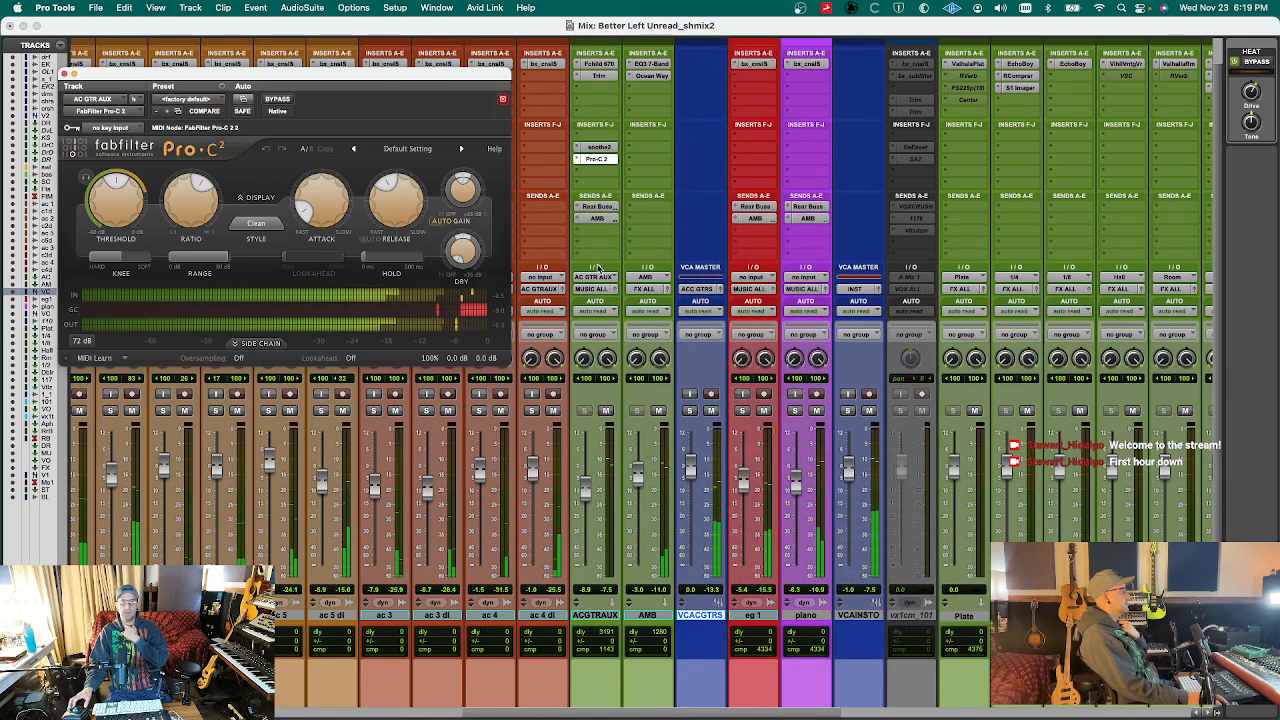
# - Raise the Pro-C 2 ratio on ACGTRAUX, set its threshold to about -4.95 dB, compare against bypass and close the plug-in
pyautogui.moveTo(198, 206)
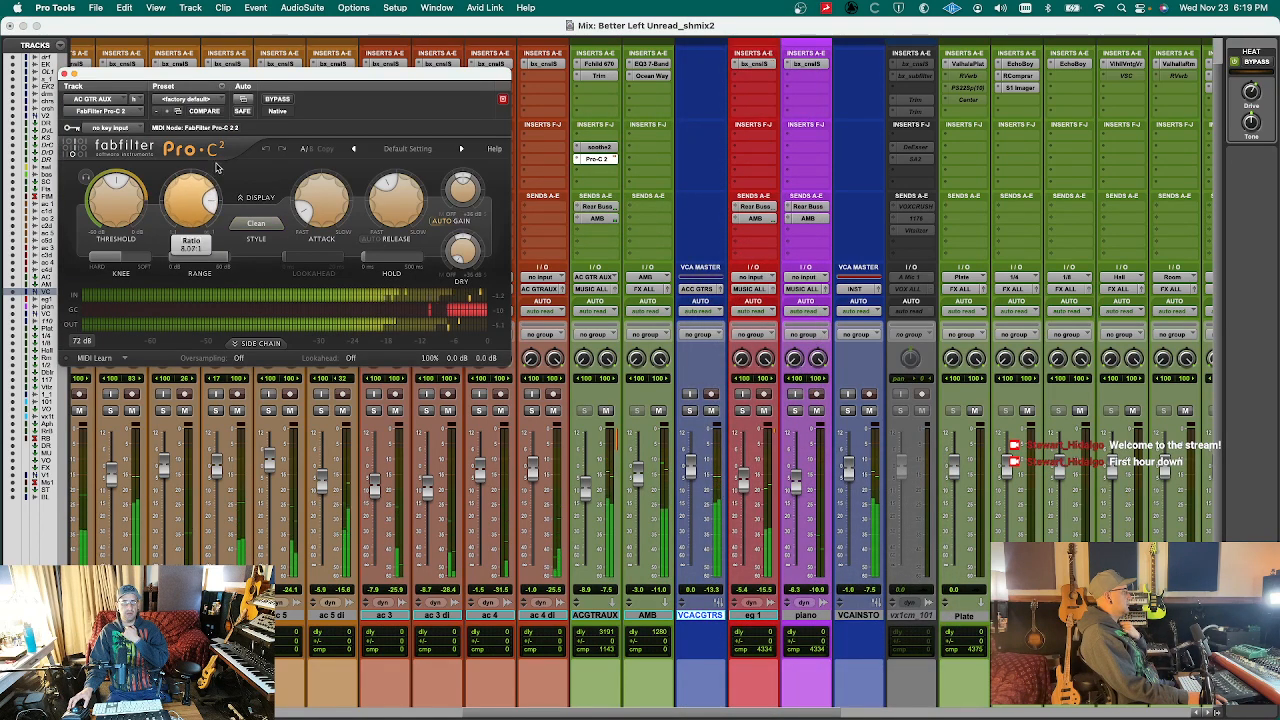
pyautogui.moveTo(224, 153); pyautogui.dragTo(232, 140)
pyautogui.moveTo(110, 182)
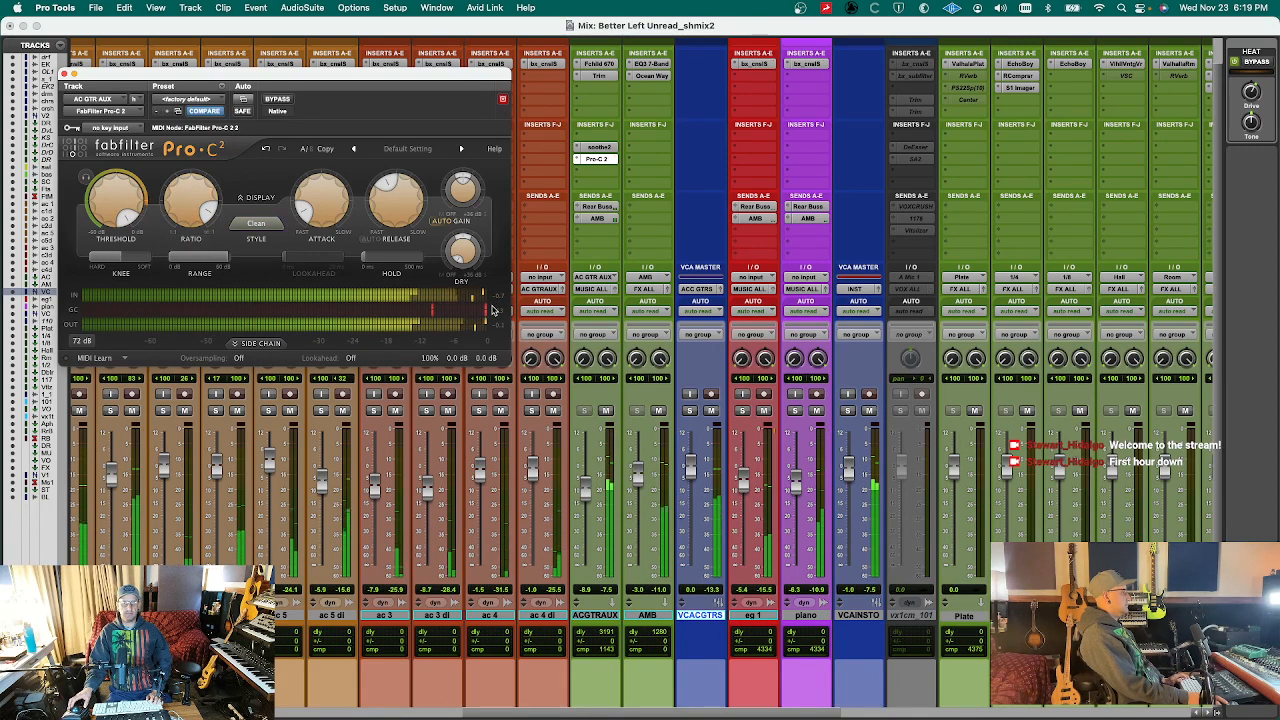
pyautogui.click(280, 100)
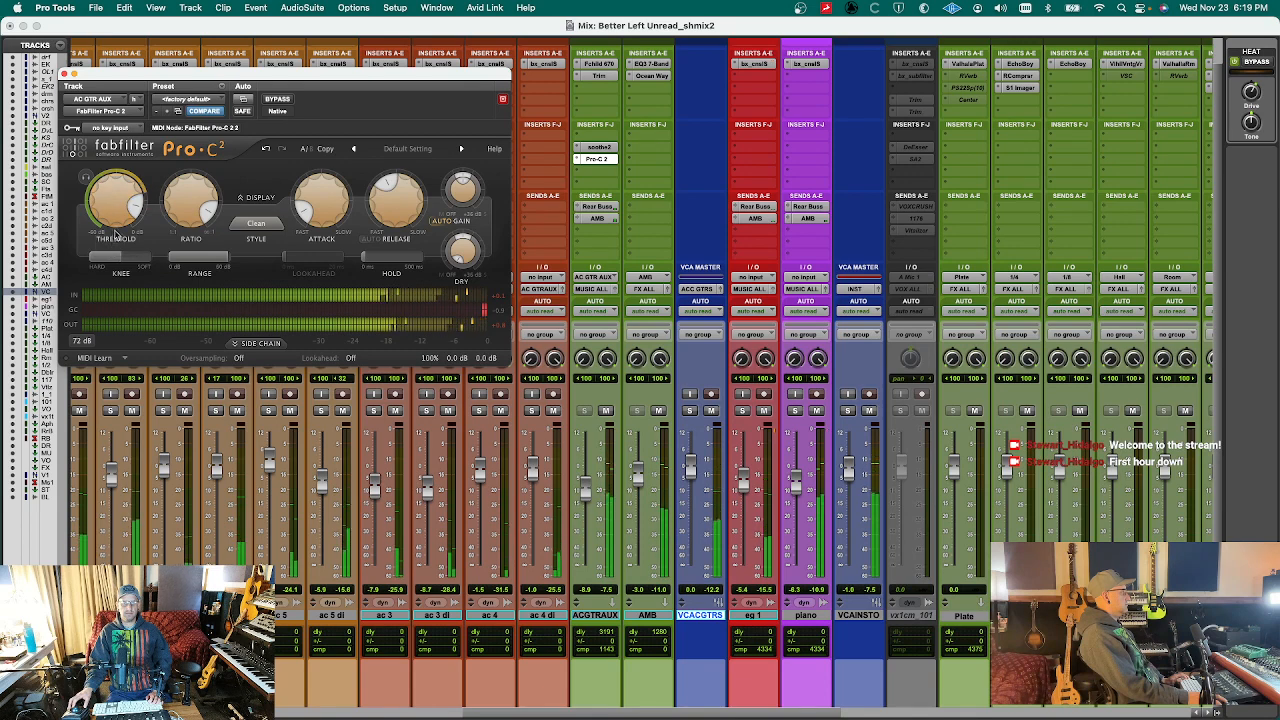
pyautogui.moveTo(122, 218)
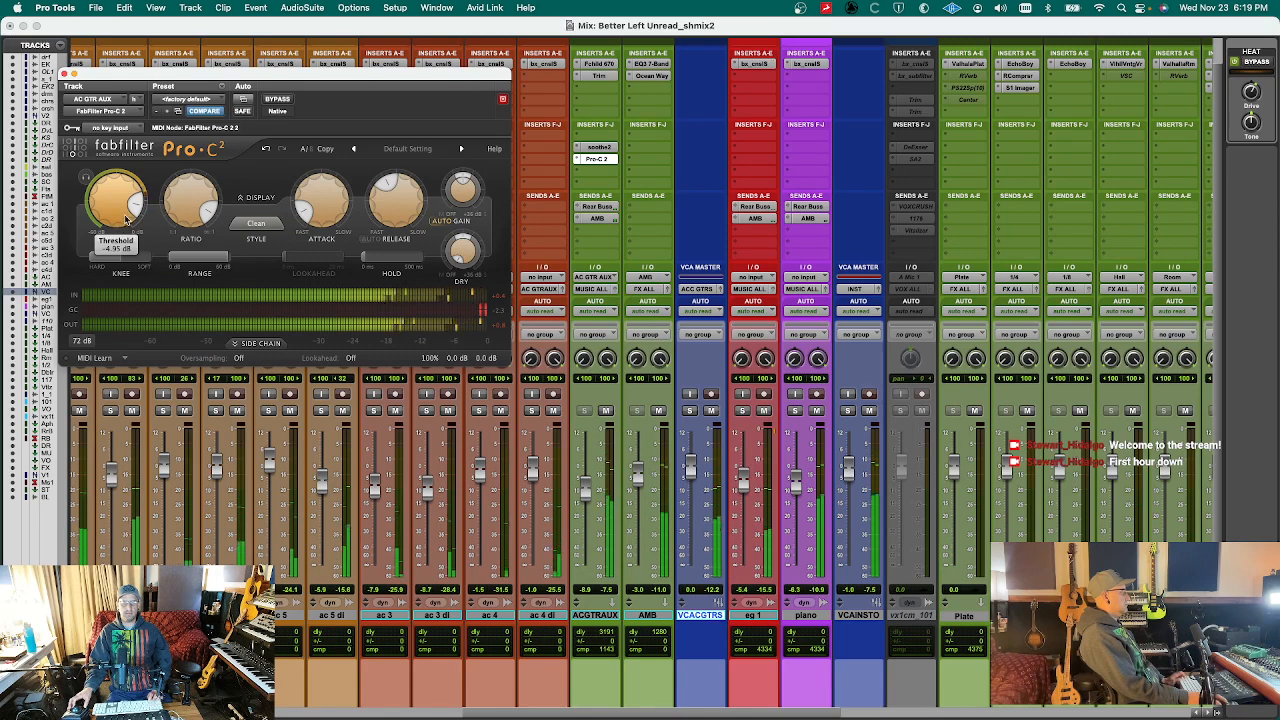
pyautogui.click(612, 161)
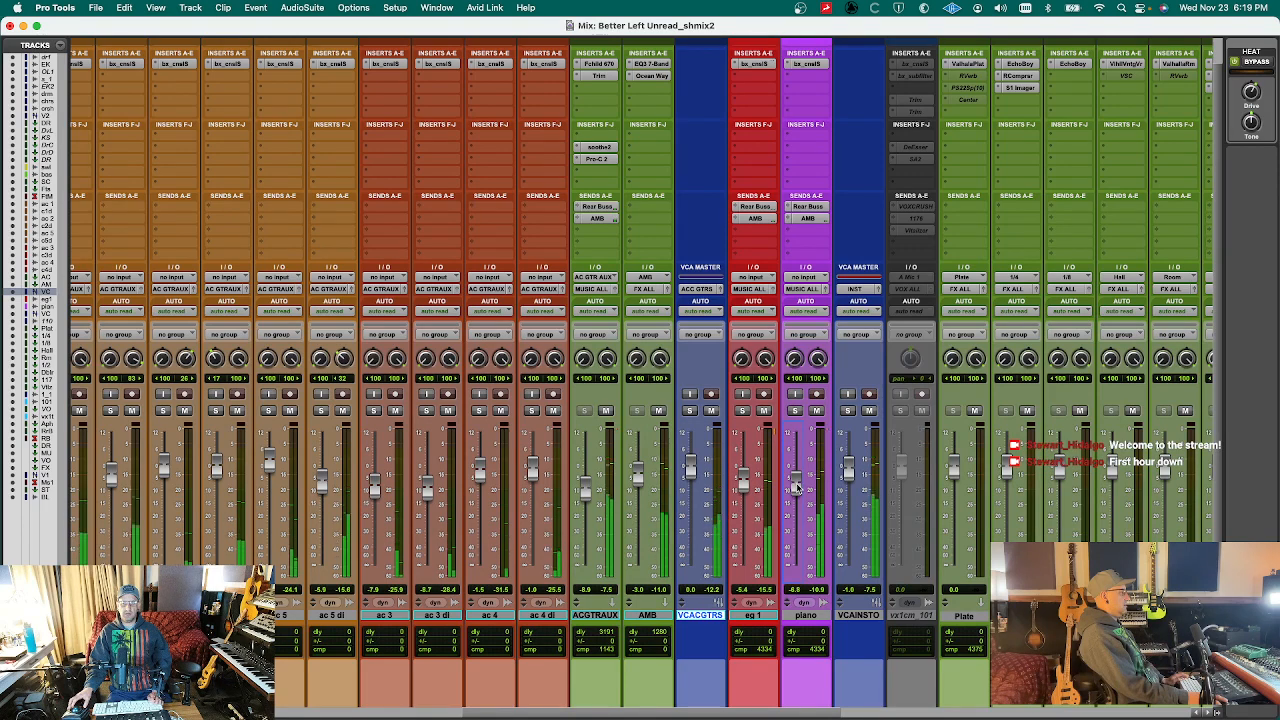
# - Bring up AC GTR AUX in the Edit window, display its volume trim automation and enlarge the track height
pyautogui.press('super+Tab')
pyautogui.moveTo(763, 714); pyautogui.dragTo(1140, 714)
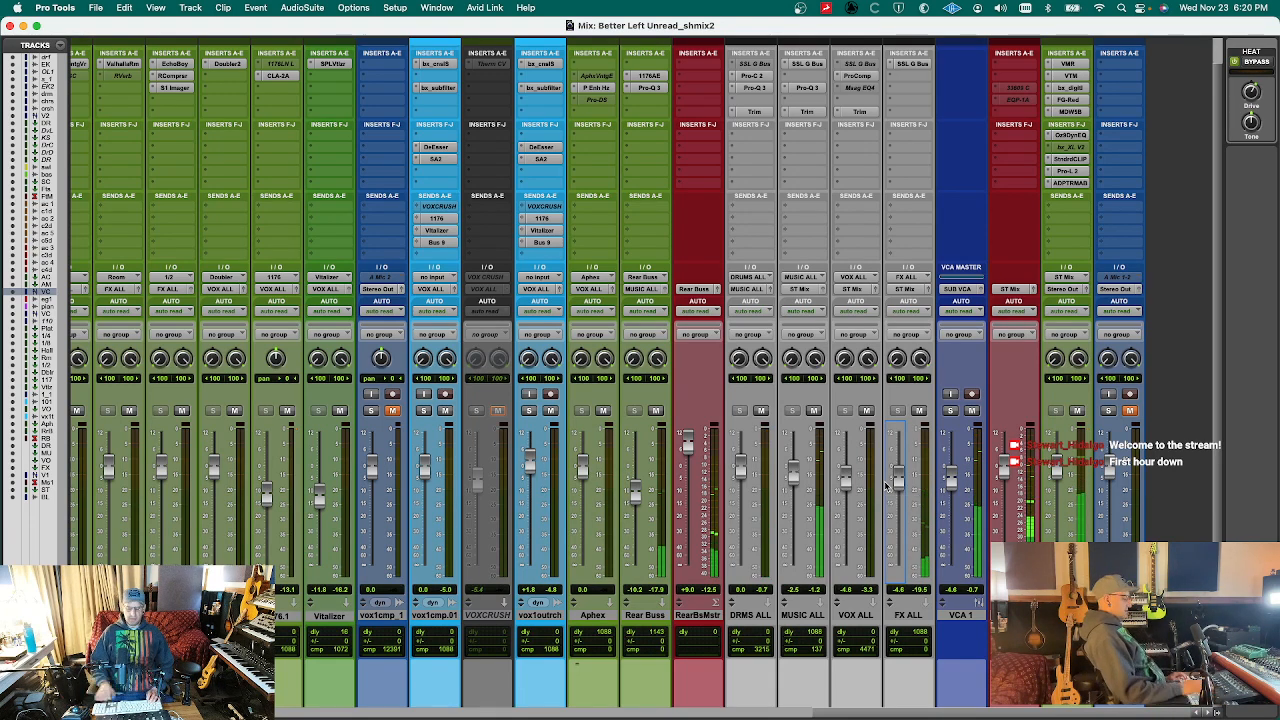
pyautogui.press('super+equal')
pyautogui.press('t')
pyautogui.scroll(-10, 908, 461)
pyautogui.press('t')
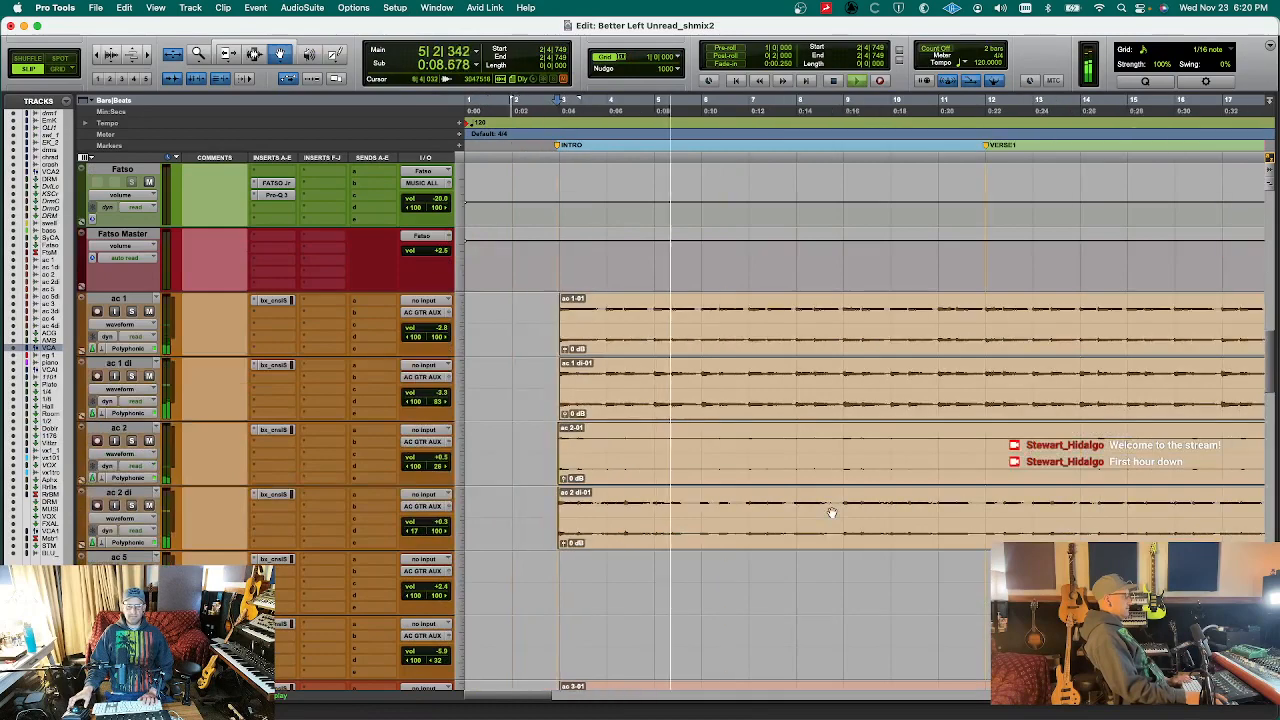
pyautogui.scroll(-5, 831, 514)
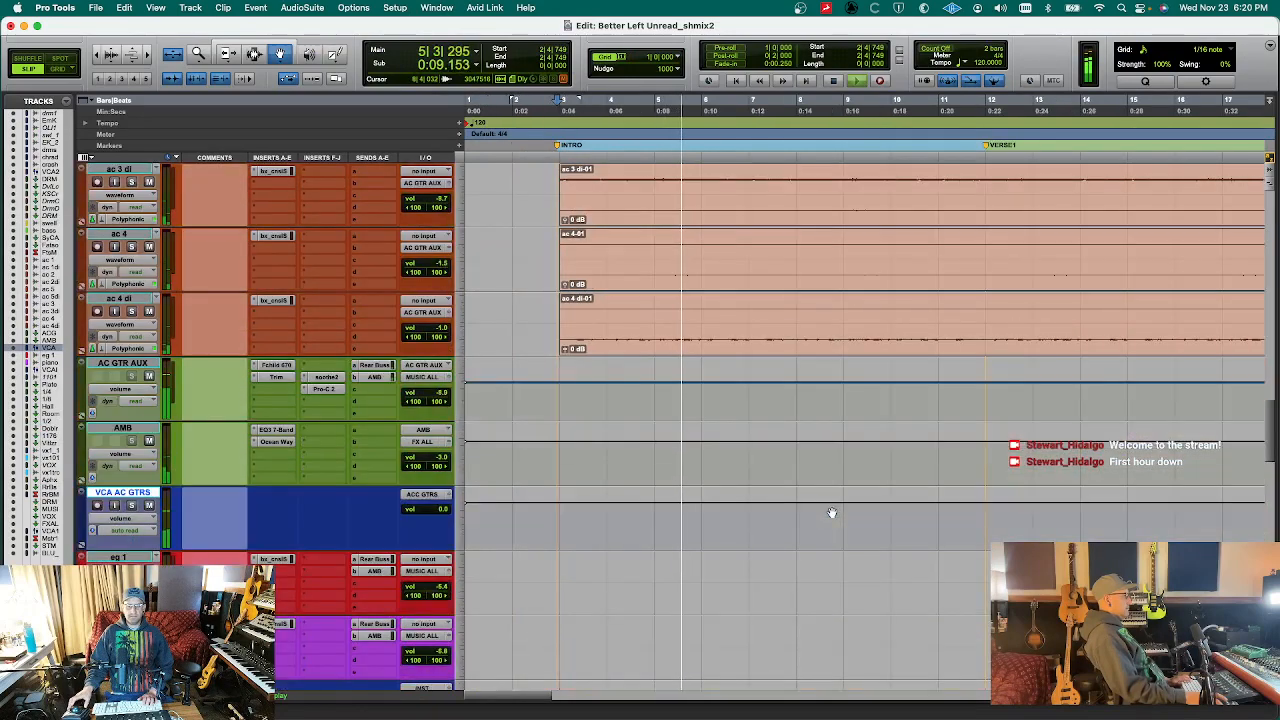
pyautogui.click(121, 389)
pyautogui.click(137, 406)
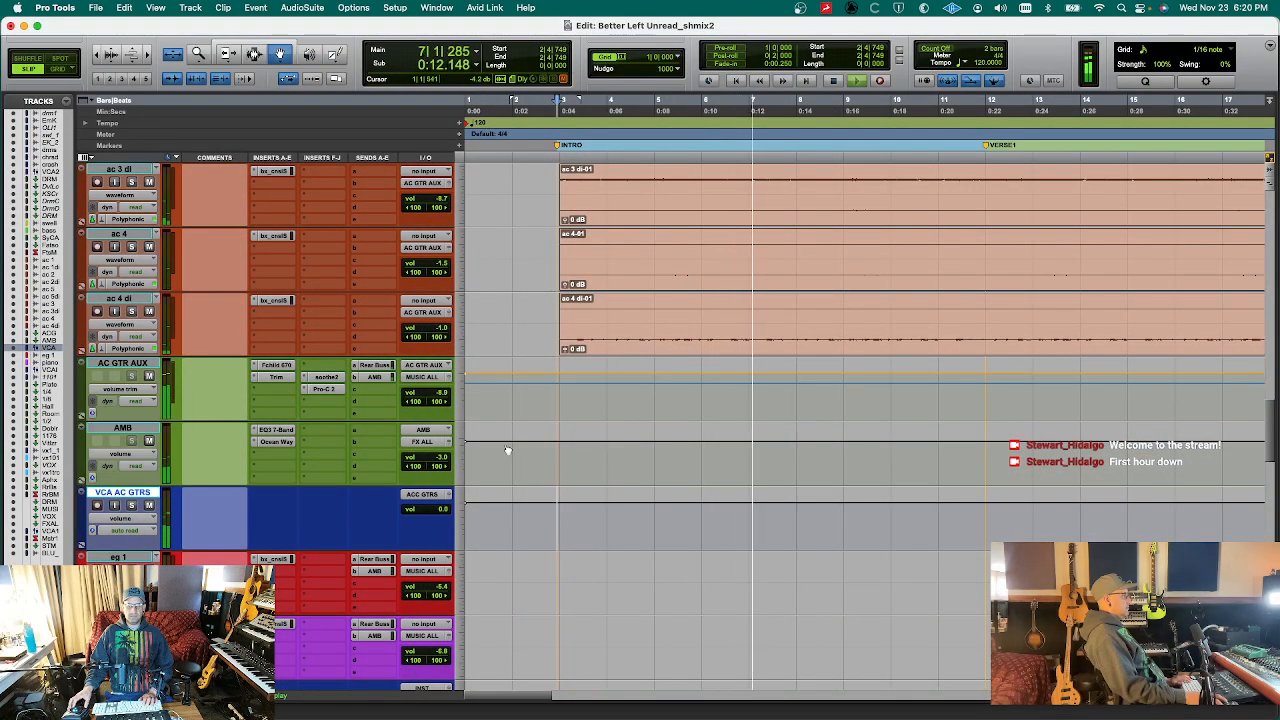
pyautogui.click(149, 366)
pyautogui.hotkey('ctrl', 'Up')
pyautogui.hotkey('ctrl', 'Up')
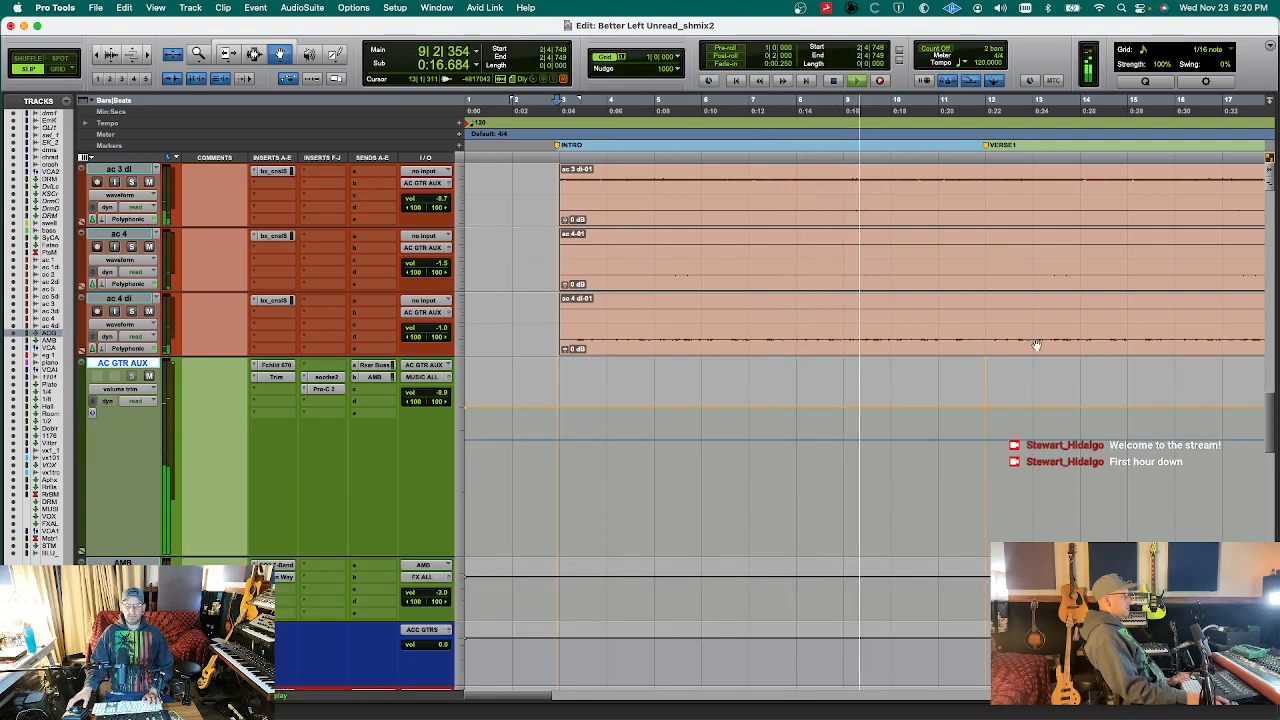
# - Lower the AC GTR AUX volume trim across the intro to about -2.4 dB, with breakpoints at INTRO and just before VERSE1
pyautogui.moveTo(988, 414); pyautogui.dragTo(978, 410)
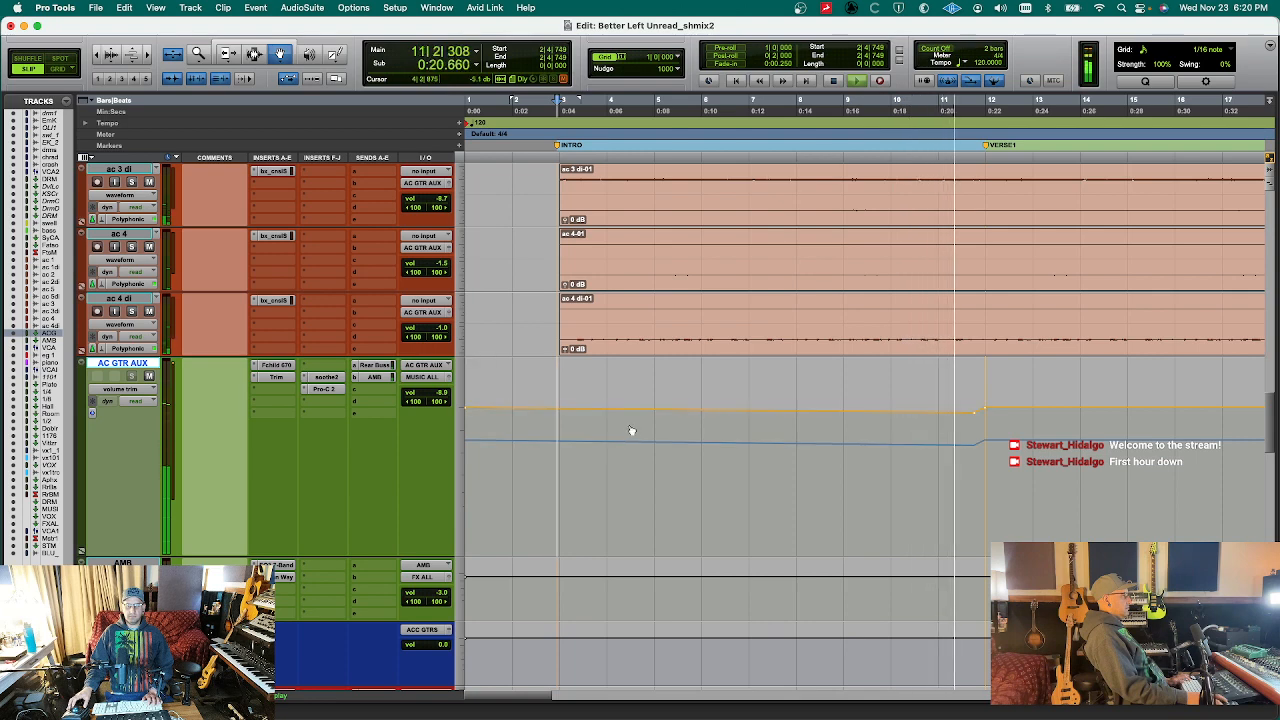
pyautogui.click(557, 409)
pyautogui.moveTo(558, 410); pyautogui.dragTo(558, 414)
pyautogui.press('space')
pyautogui.press('space')
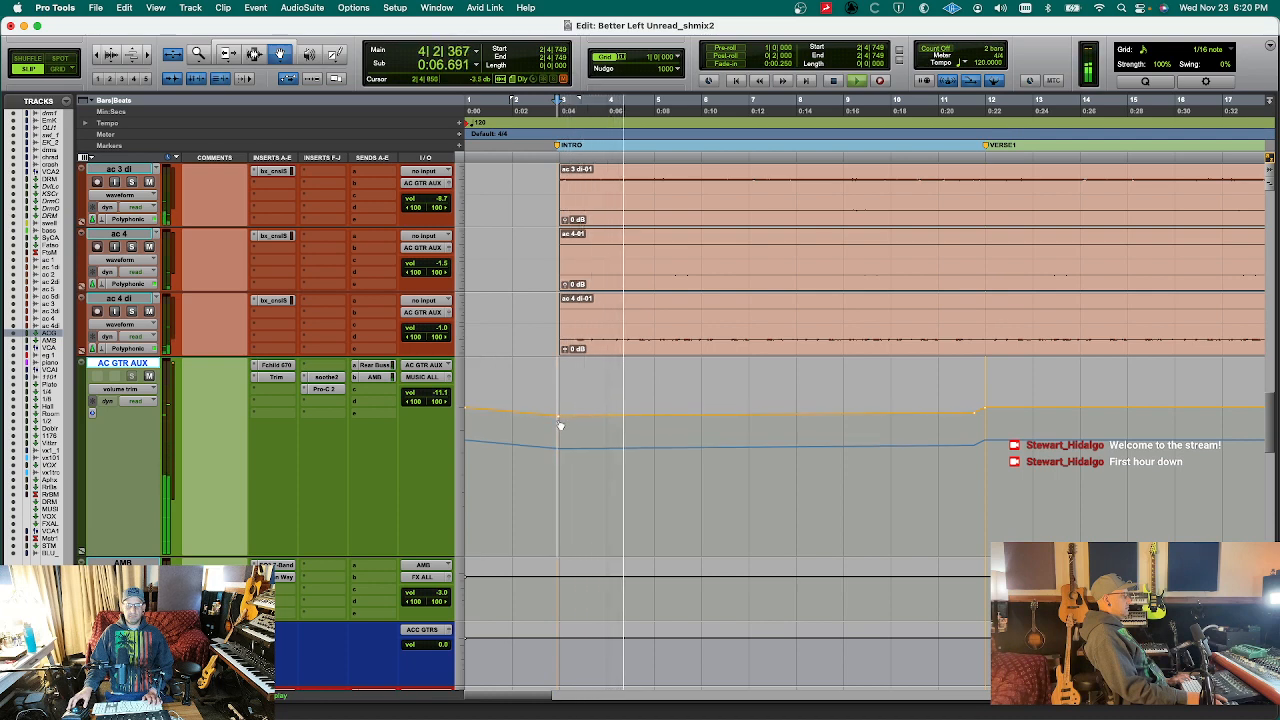
pyautogui.moveTo(559, 422); pyautogui.dragTo(560, 427)
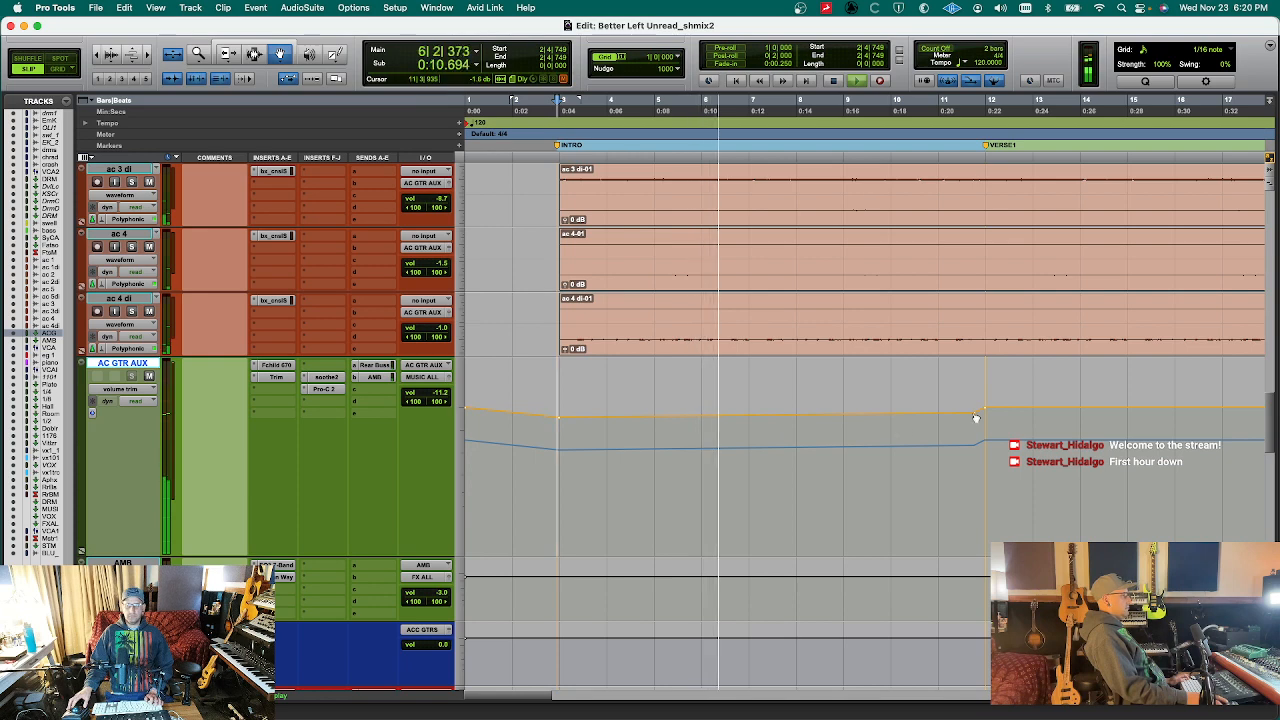
pyautogui.moveTo(975, 418); pyautogui.dragTo(976, 421)
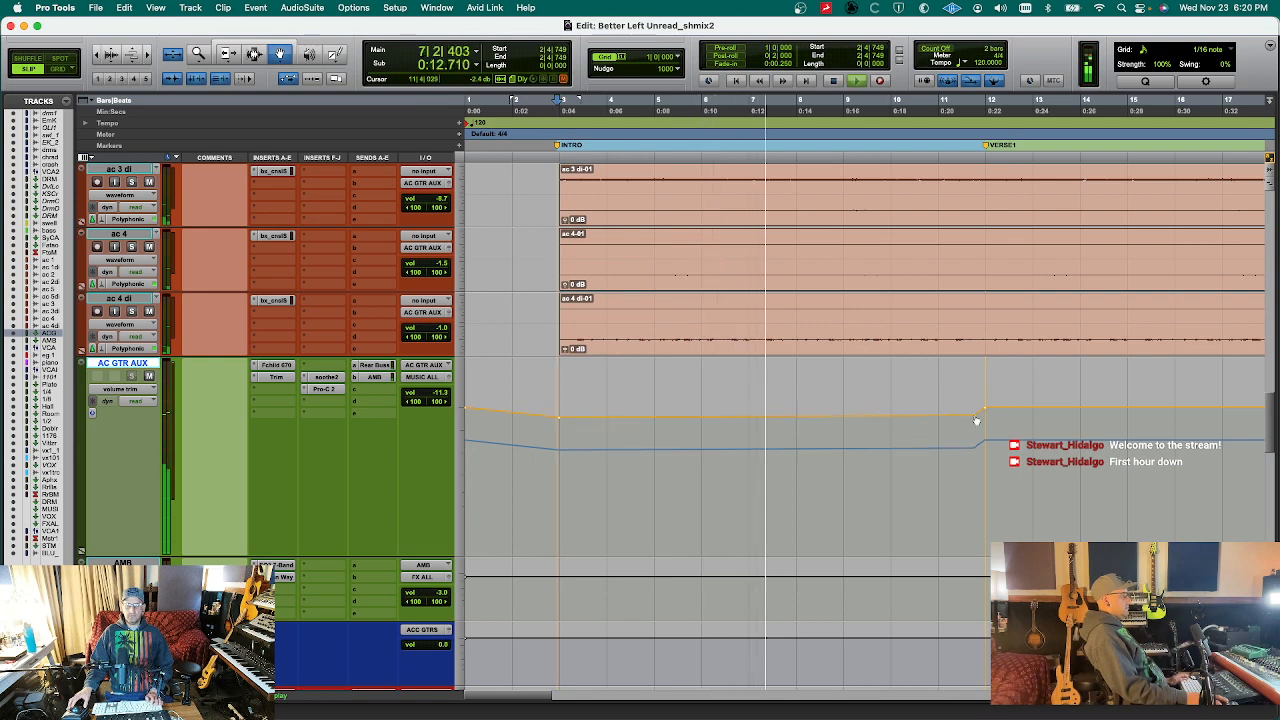
# - Lower the AC GTR AUX volume trim from the VERSE1 marker onward to about -2 dB
pyautogui.press('r')
pyautogui.press('r')
pyautogui.press('r')
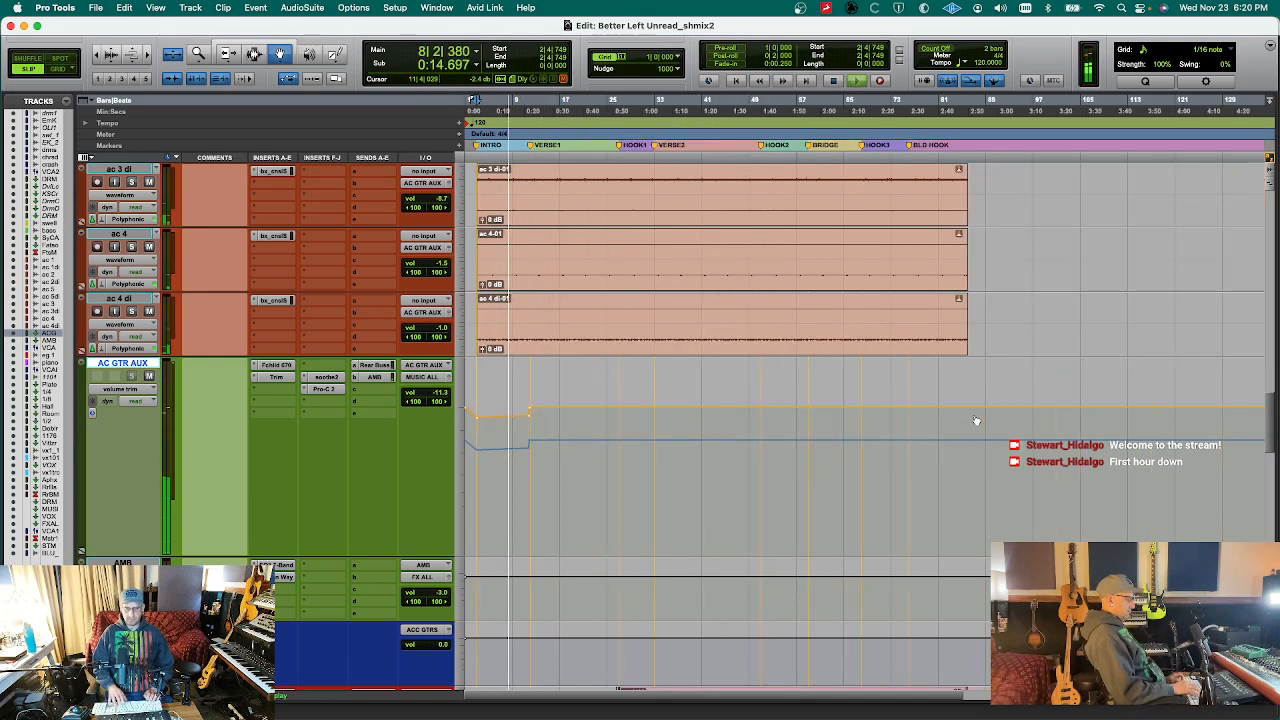
pyautogui.press('t')
pyautogui.press('t')
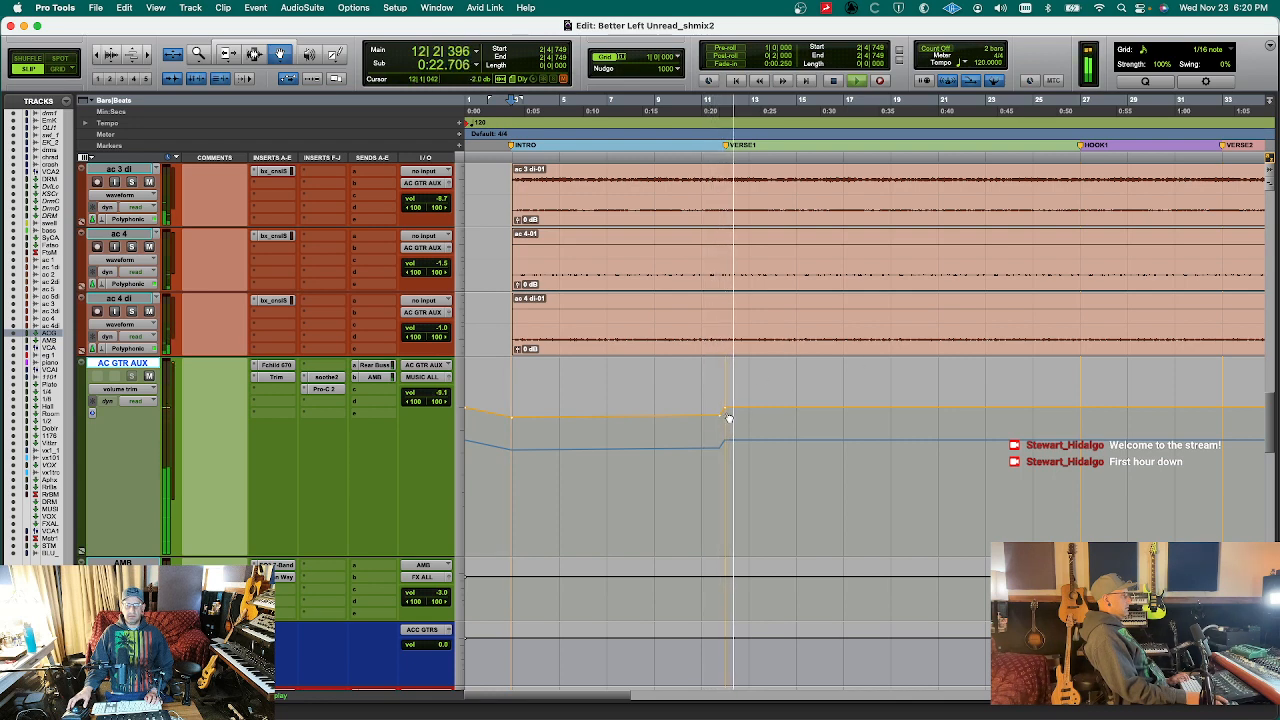
pyautogui.moveTo(728, 413); pyautogui.dragTo(728, 420)
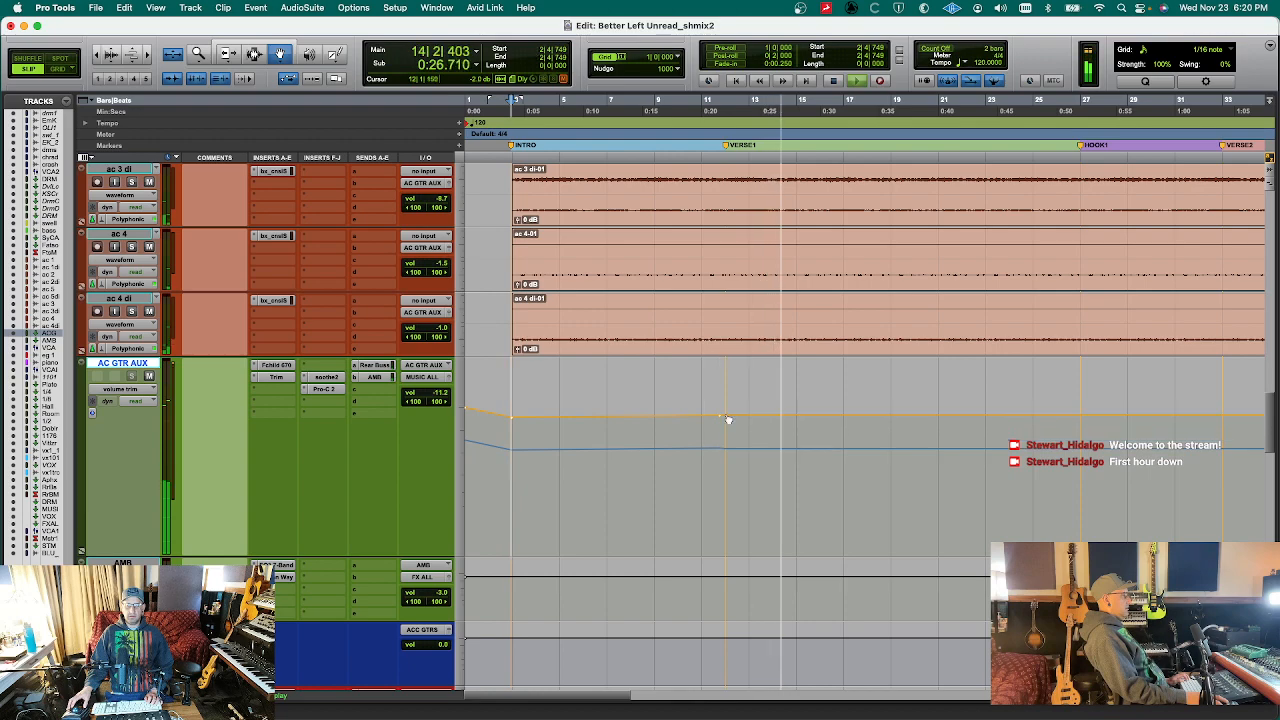
pyautogui.press('r')
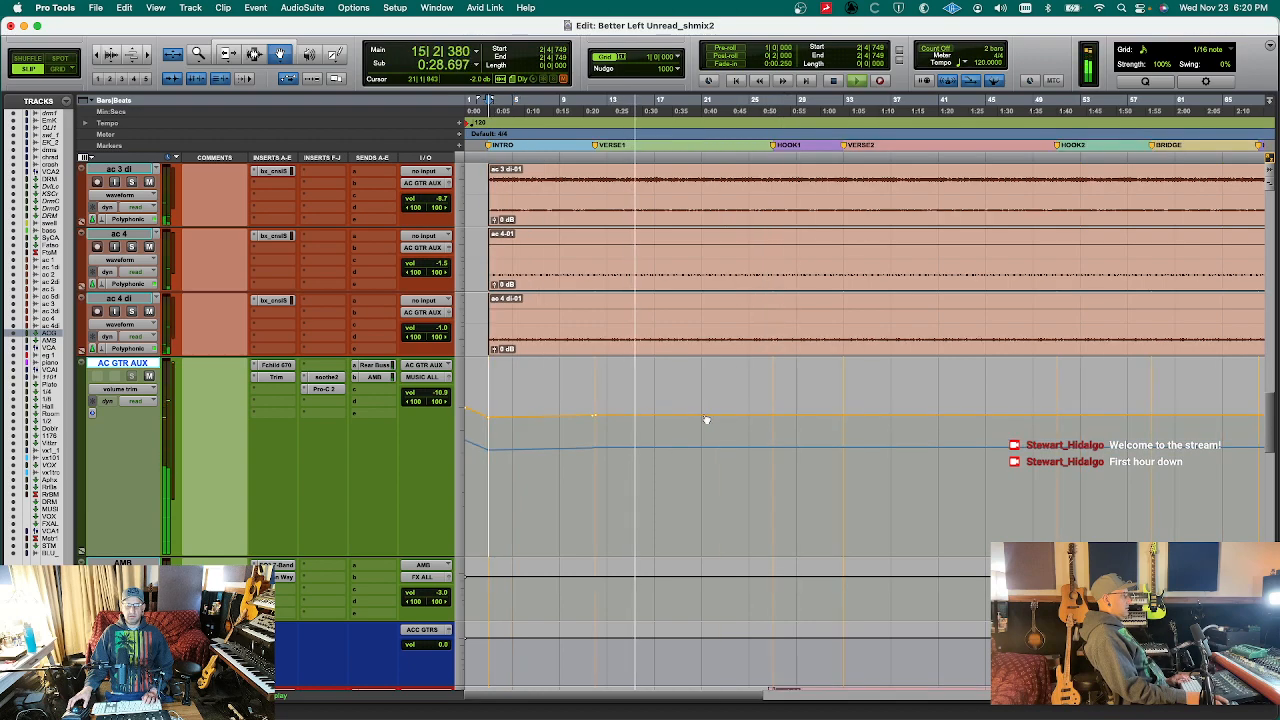
# - Add an AMB send at about -23.5 dB to vox1cmp.01 and vox1outrch in the Mix window, and save the session
pyautogui.press('super+equal')
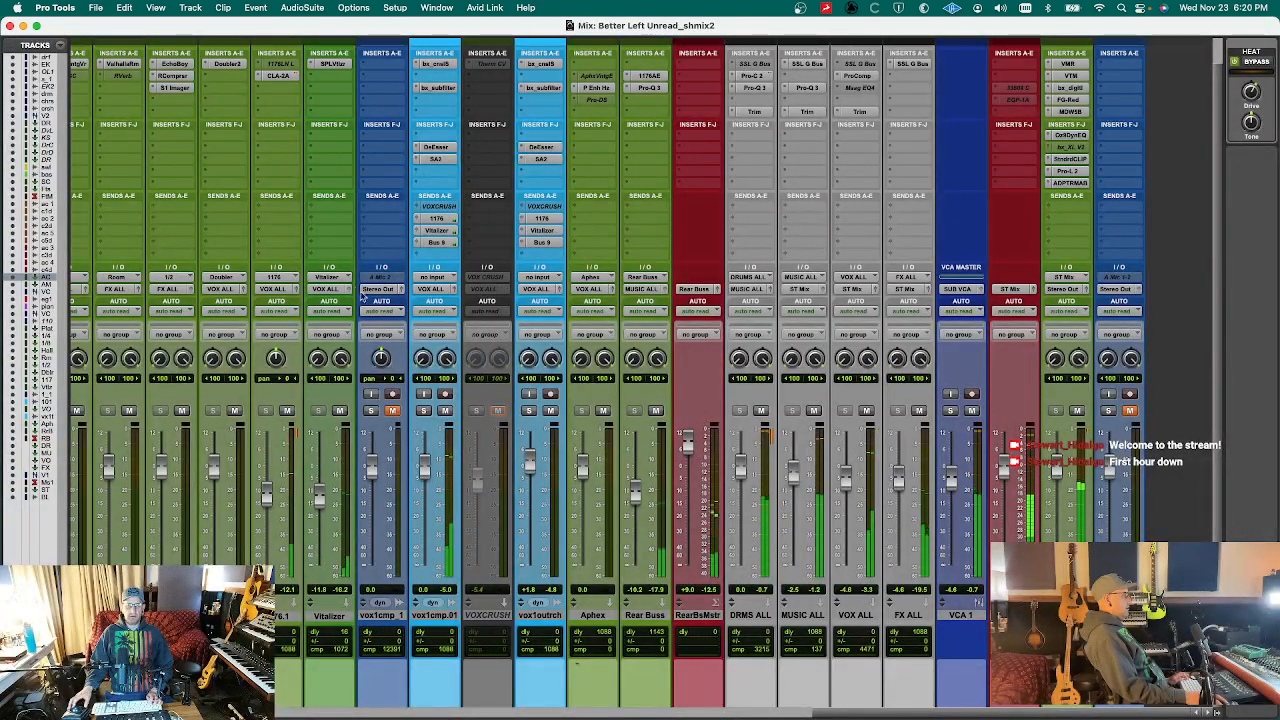
pyautogui.moveTo(906, 714); pyautogui.dragTo(449, 667)
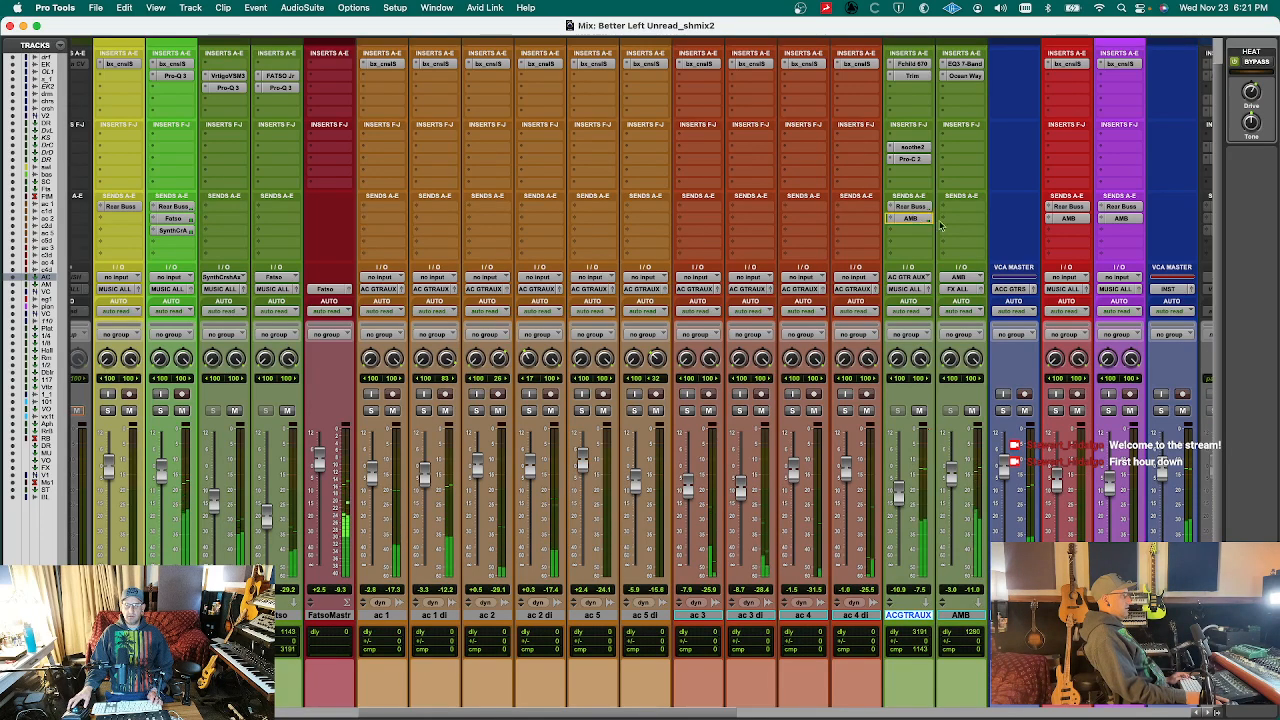
pyautogui.hscroll(10, 1180, 265)
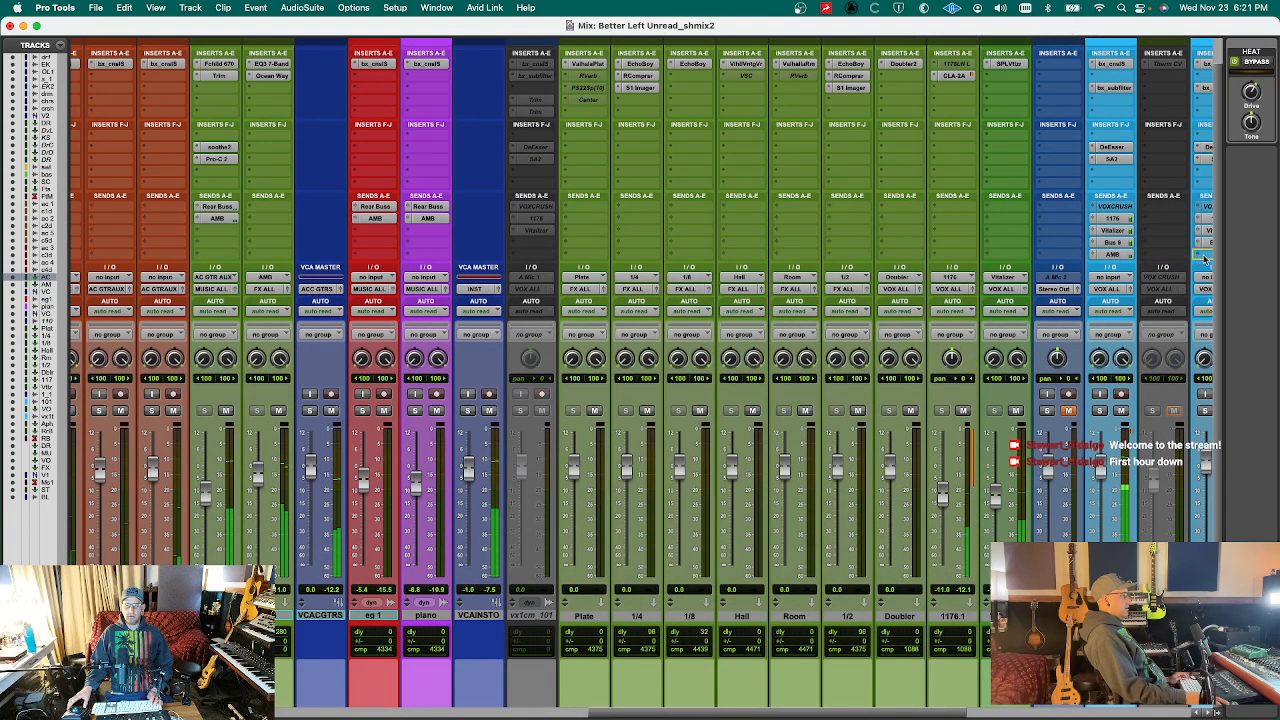
pyautogui.click(1119, 256)
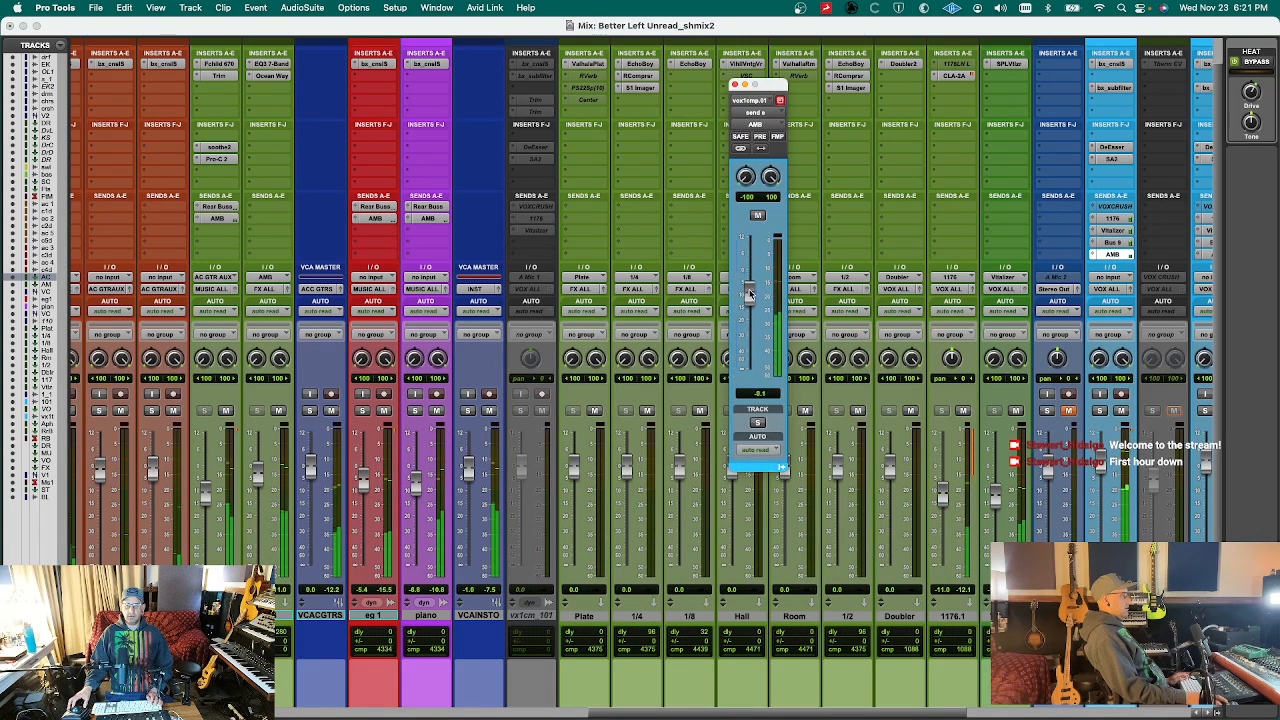
pyautogui.moveTo(749, 292); pyautogui.dragTo(749, 326)
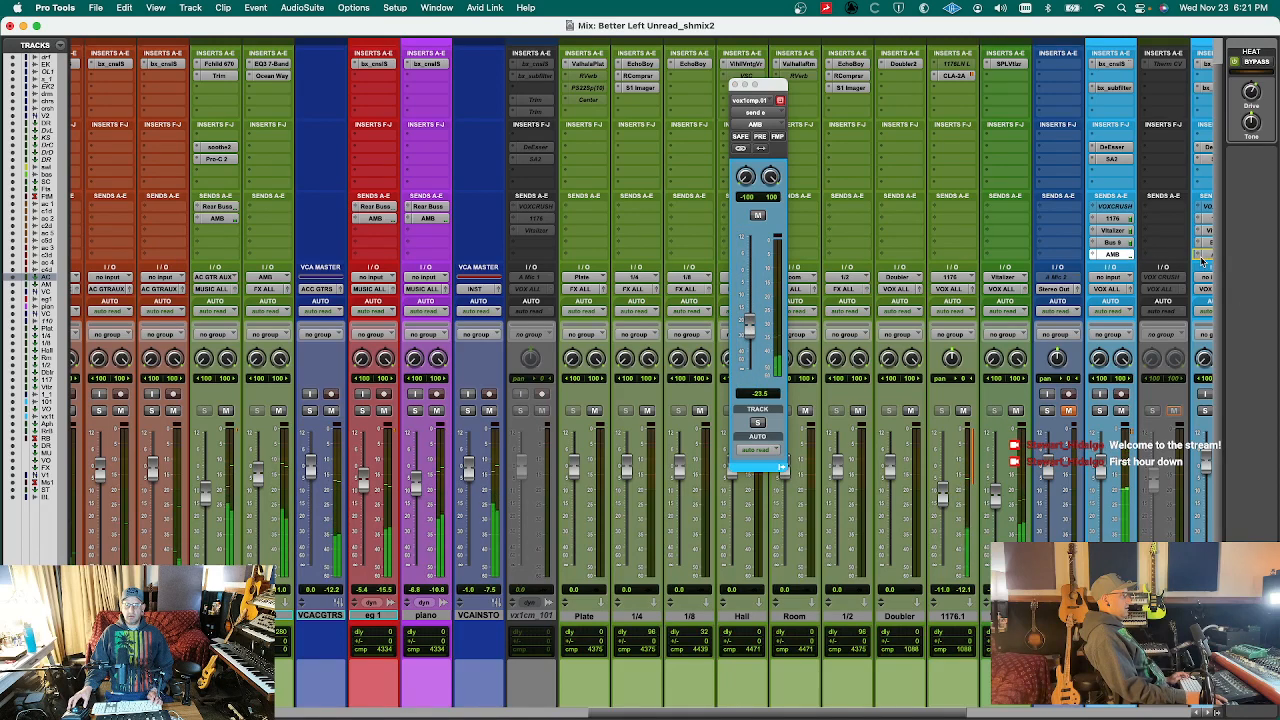
pyautogui.press('super+w')
pyautogui.press('super+s')
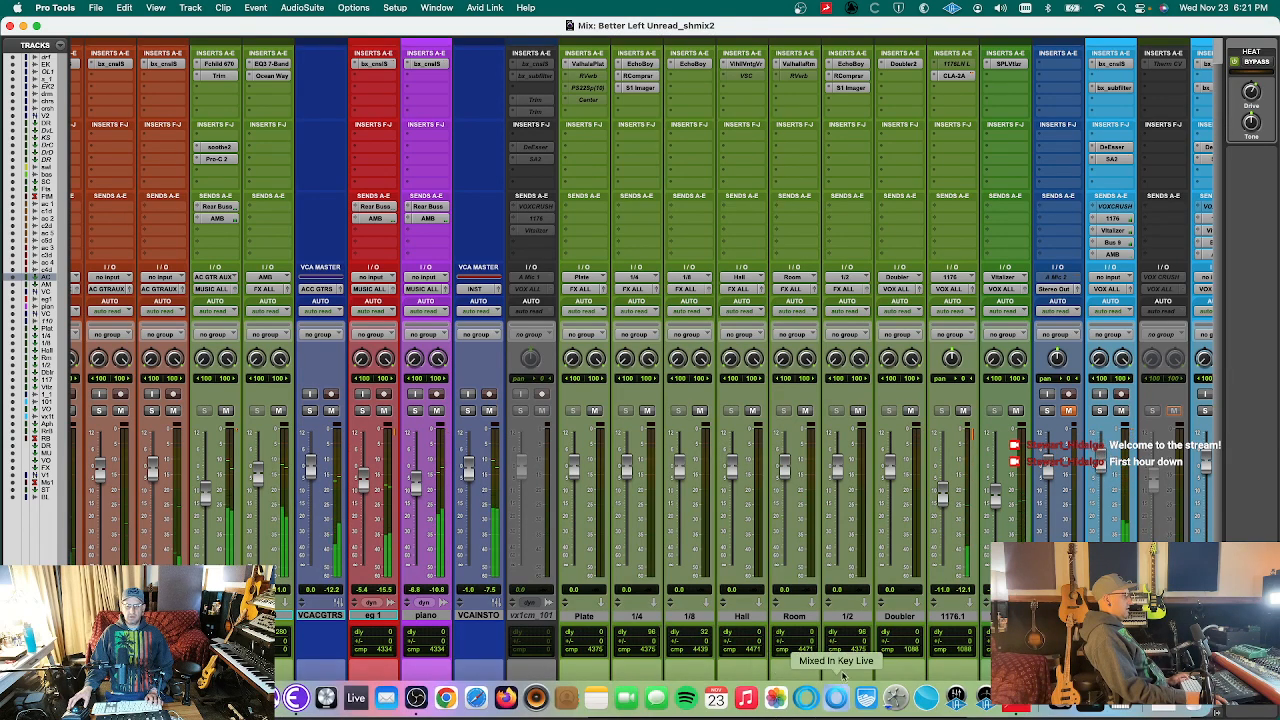
# - Inspect the Better Left Unread_shmix1.wav reference in ADPTR MetricAB on ST Mix Aux, close the plug-in and save the session
pyautogui.moveTo(840, 712); pyautogui.dragTo(1066, 712)
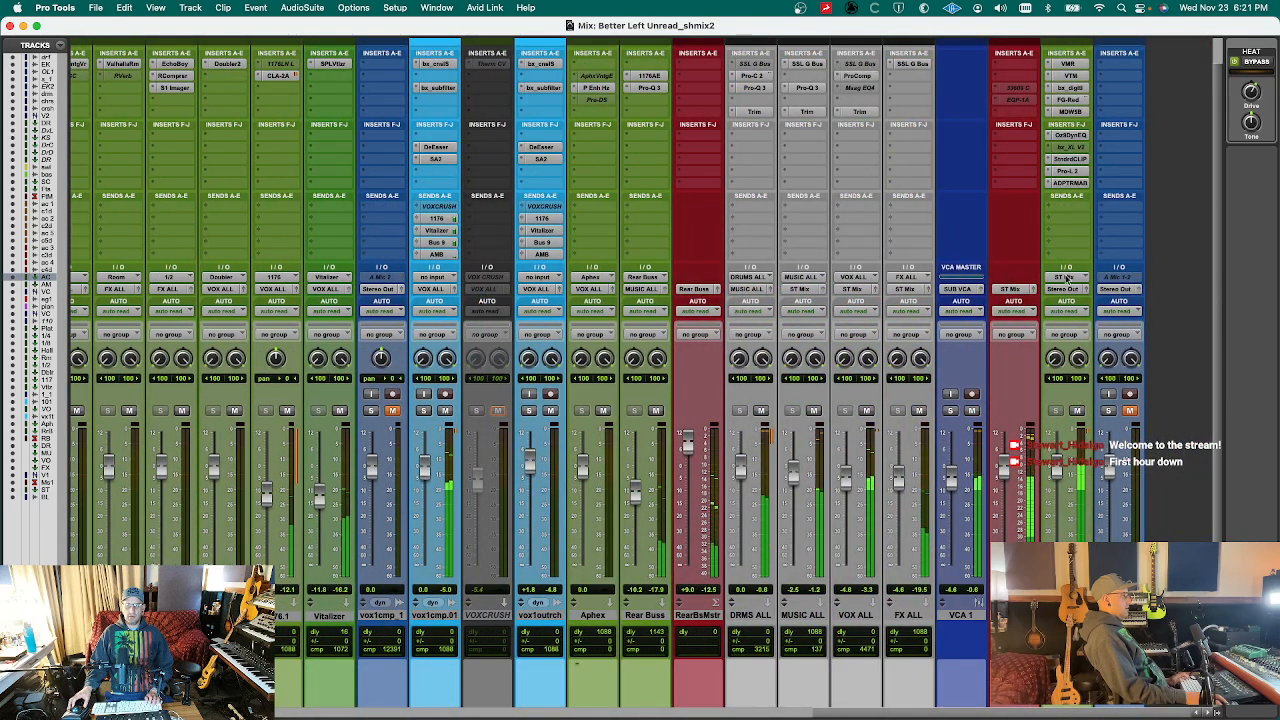
pyautogui.click(1070, 183)
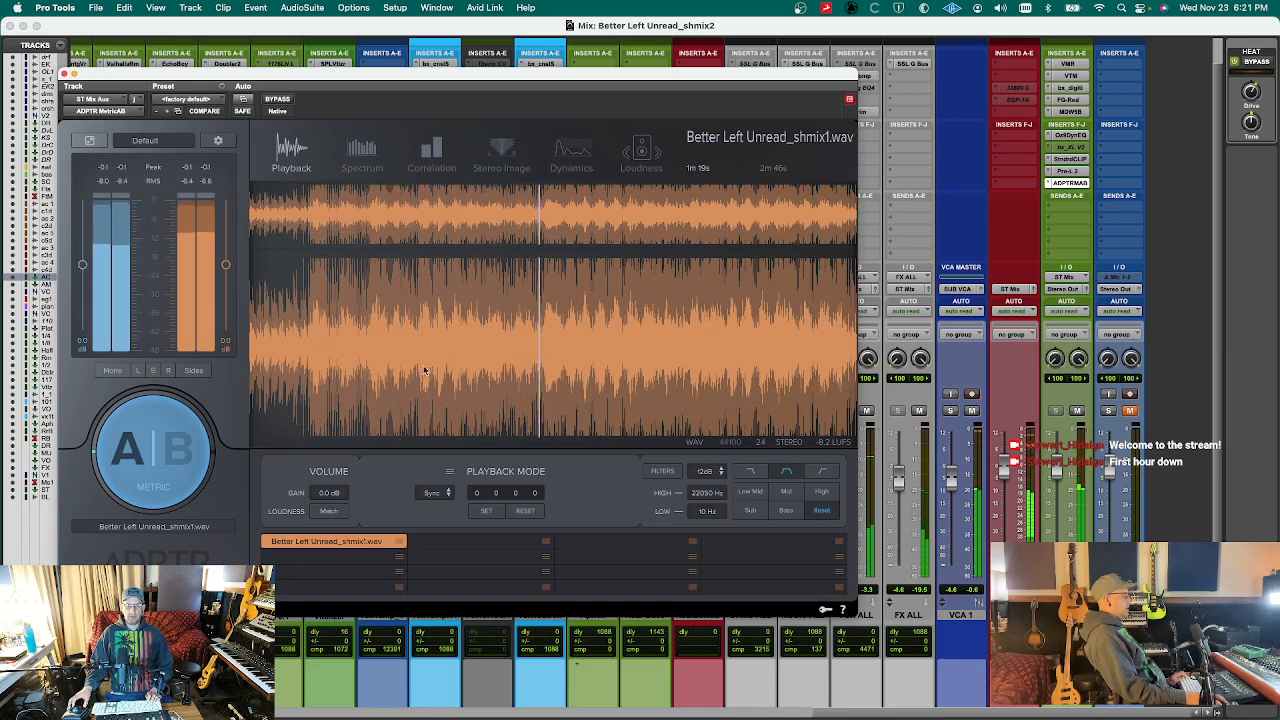
pyautogui.press('super+w')
pyautogui.press('super+s')
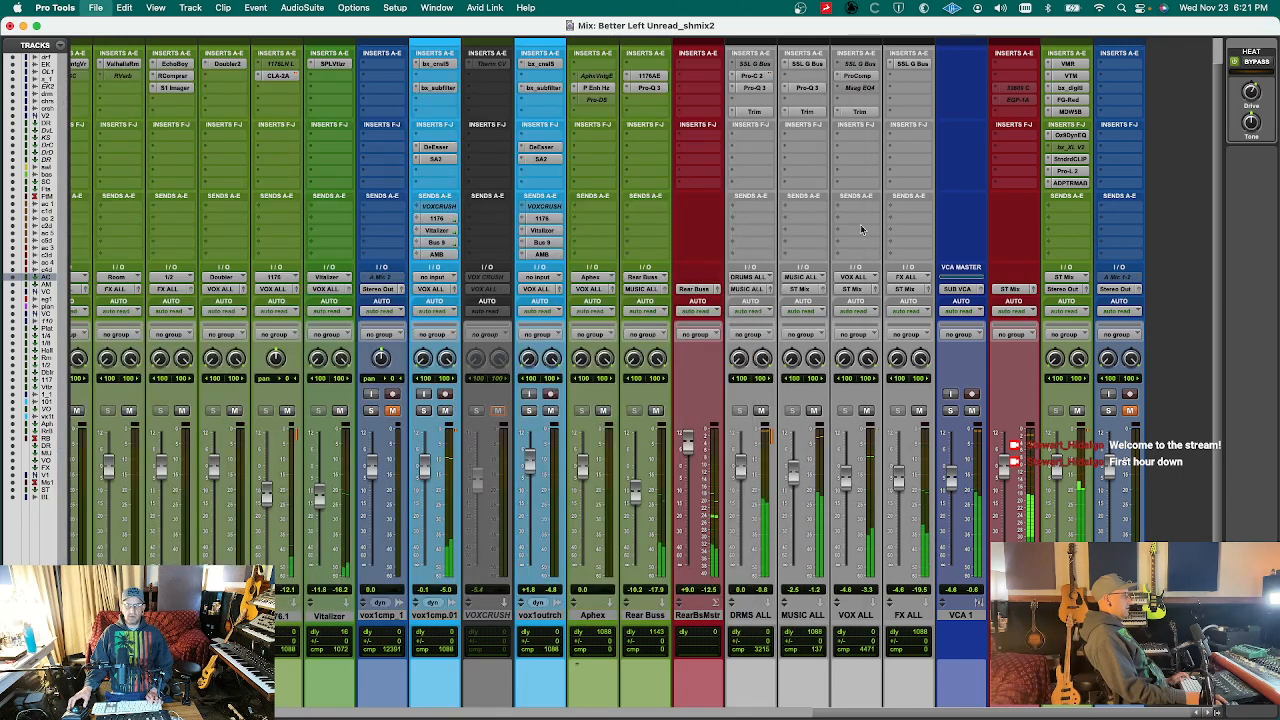
# - Check the gain of the Trim plug-in on VOX ALL and close its window
pyautogui.click(862, 112)
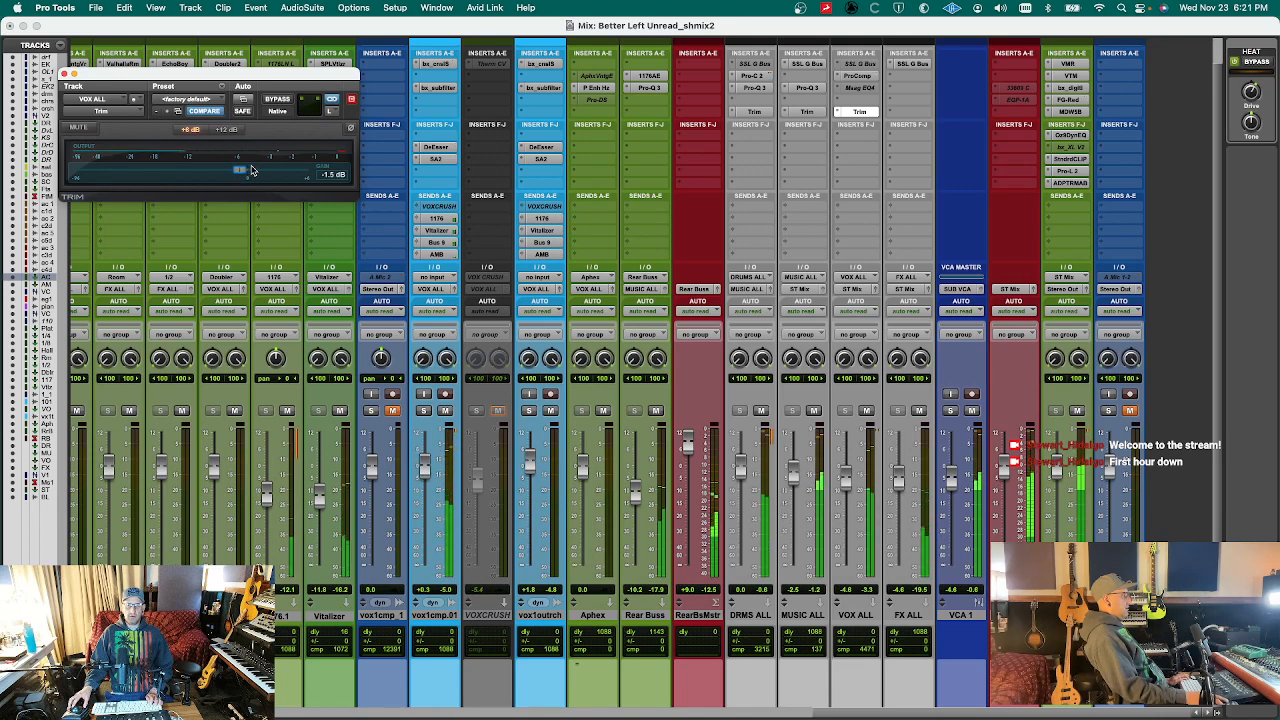
pyautogui.press('super+w')
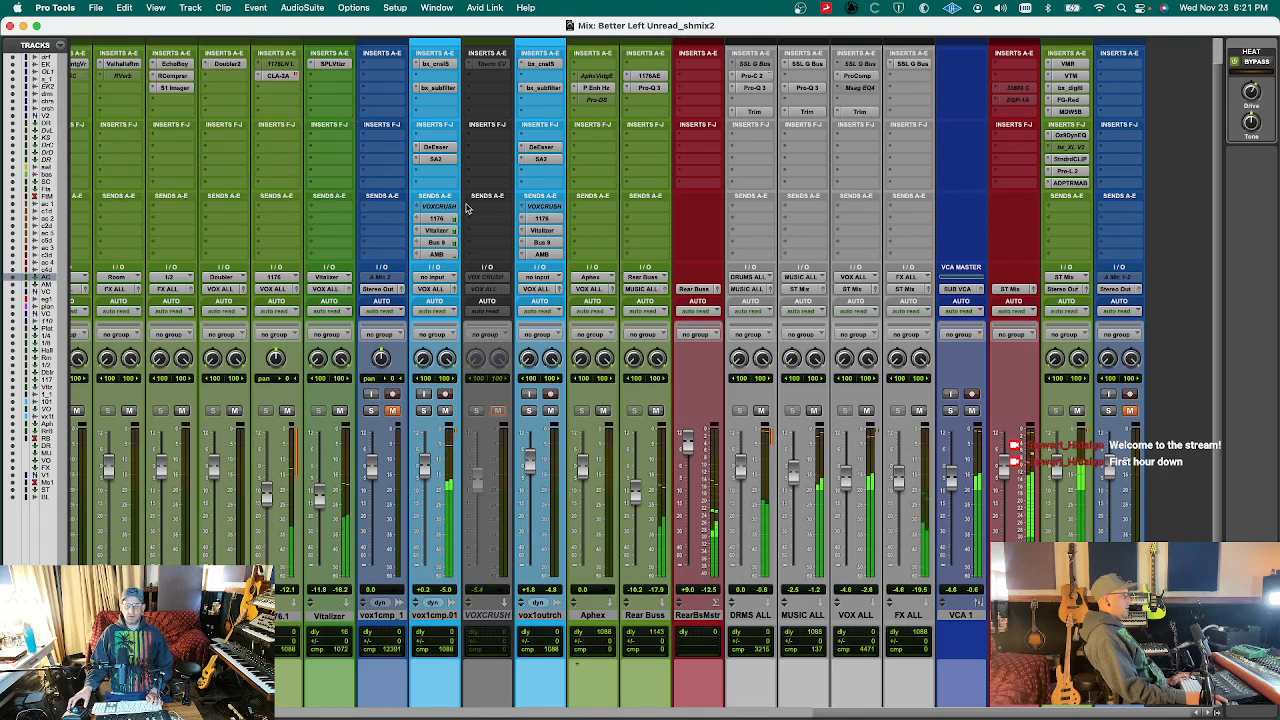
pyautogui.press('super+Tab')
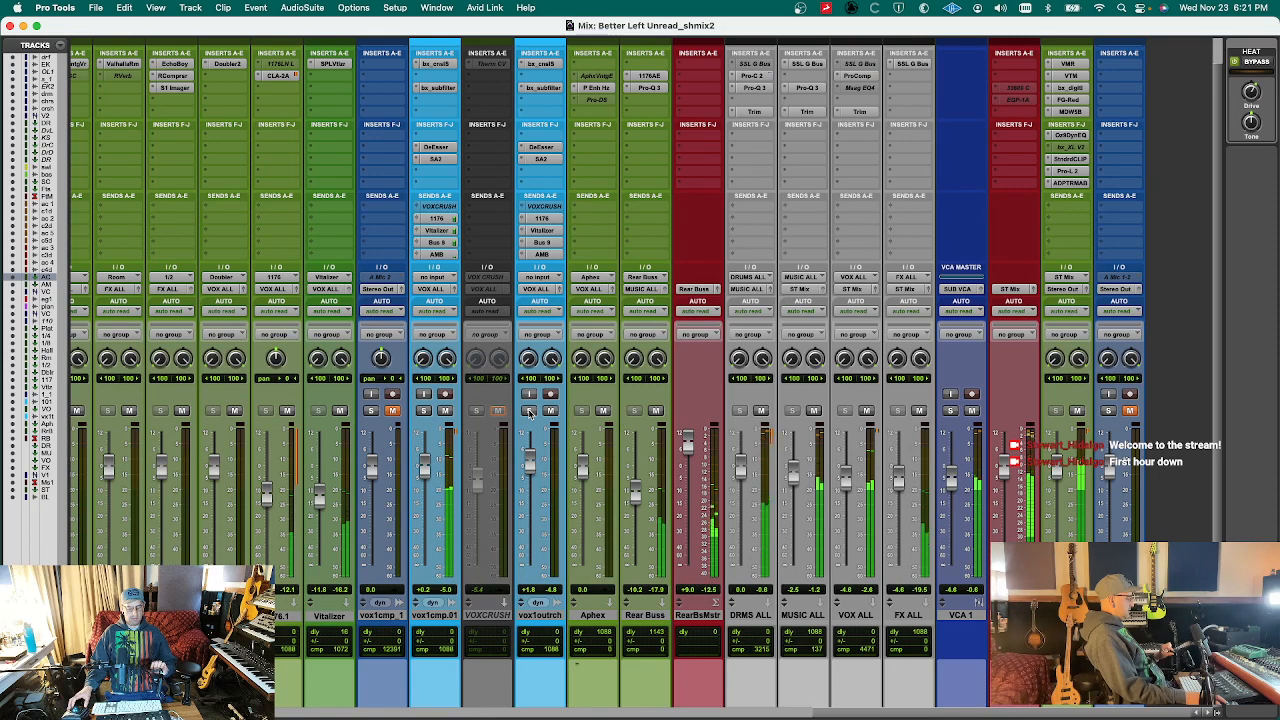
# - Compare the mix with the soloed A Mix 1-2 reference track, recheck the VOX ALL Trim and save the session
pyautogui.click(1108, 411)
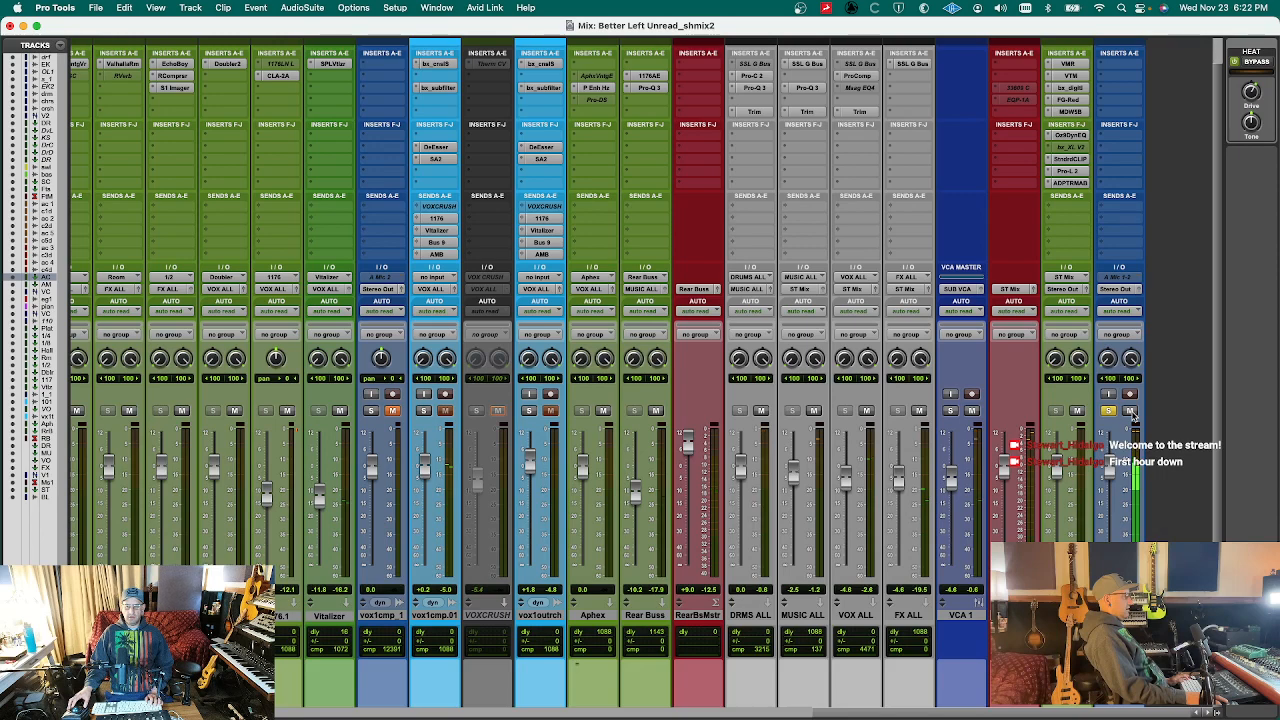
pyautogui.click(1108, 411)
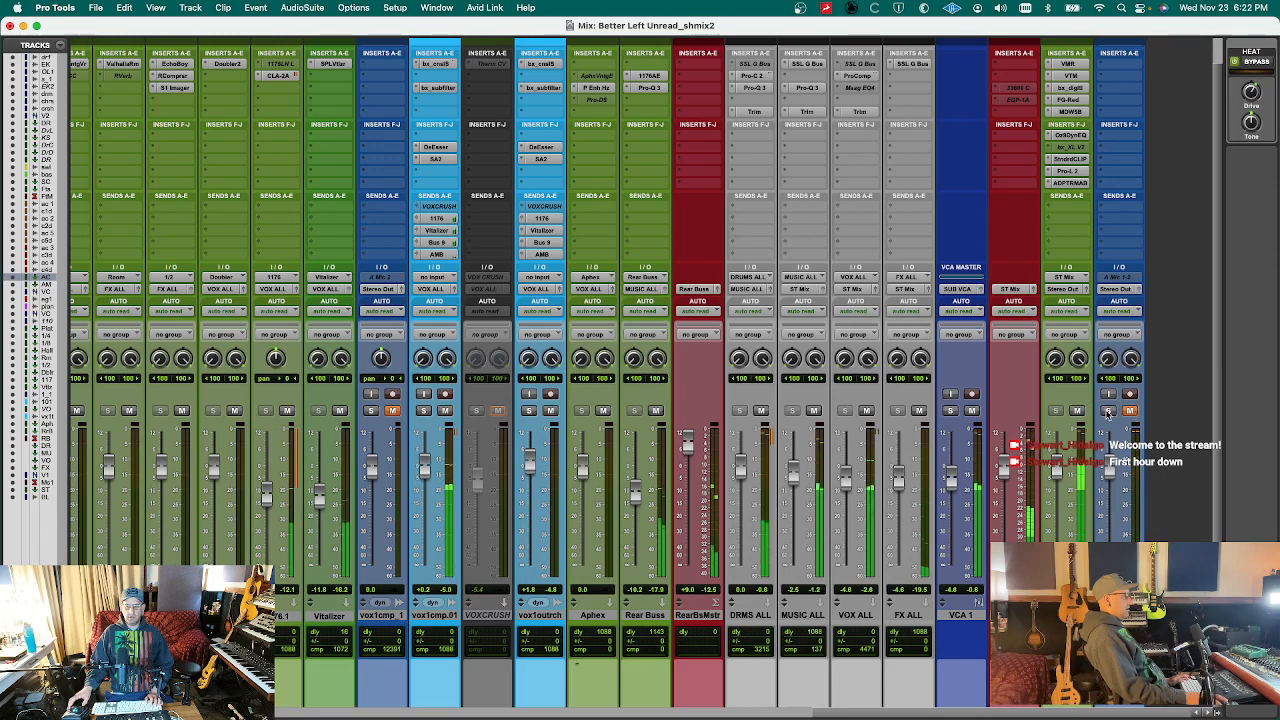
pyautogui.moveTo(962, 715)
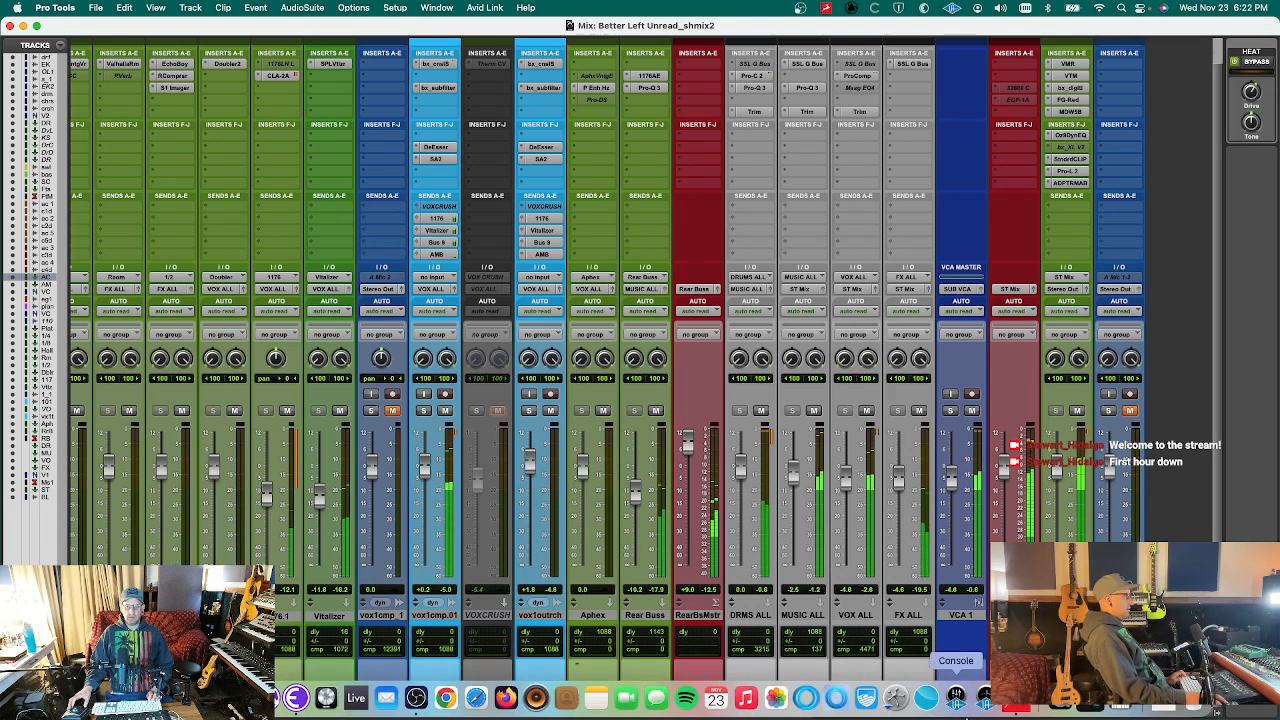
pyautogui.press('ctrl+alt+super+w')
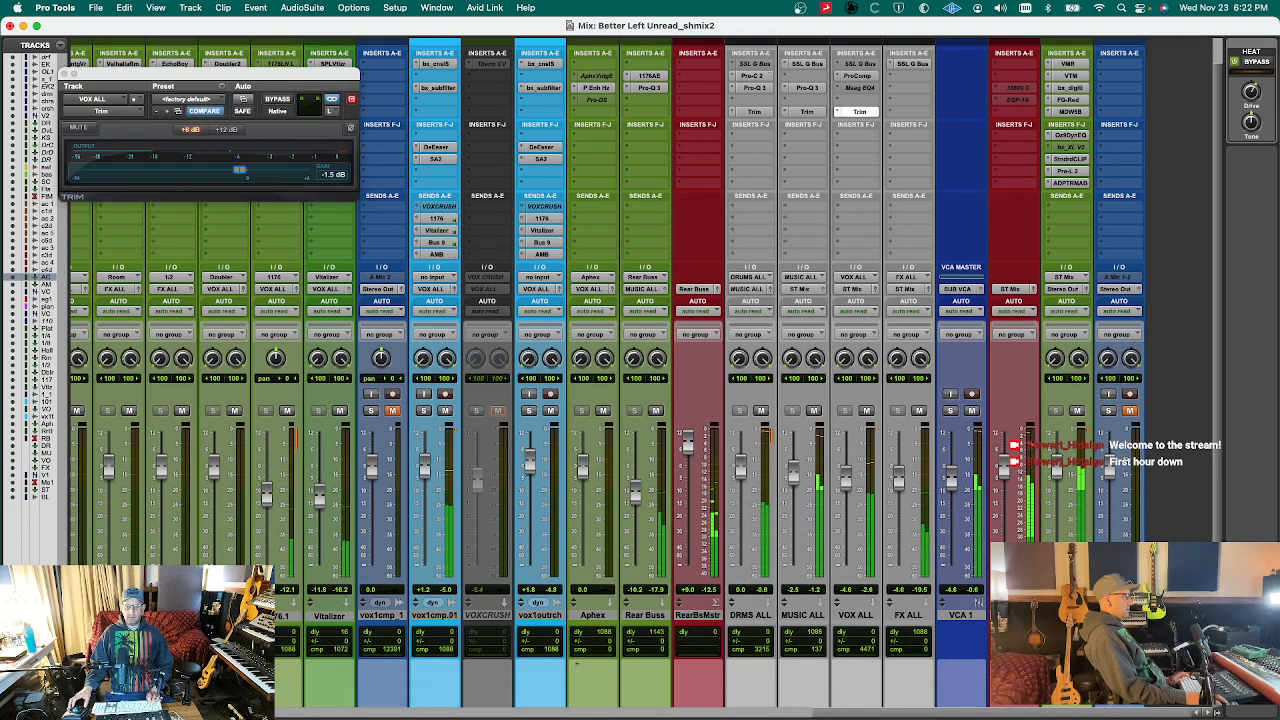
pyautogui.press('super+w')
pyautogui.press('super+s')
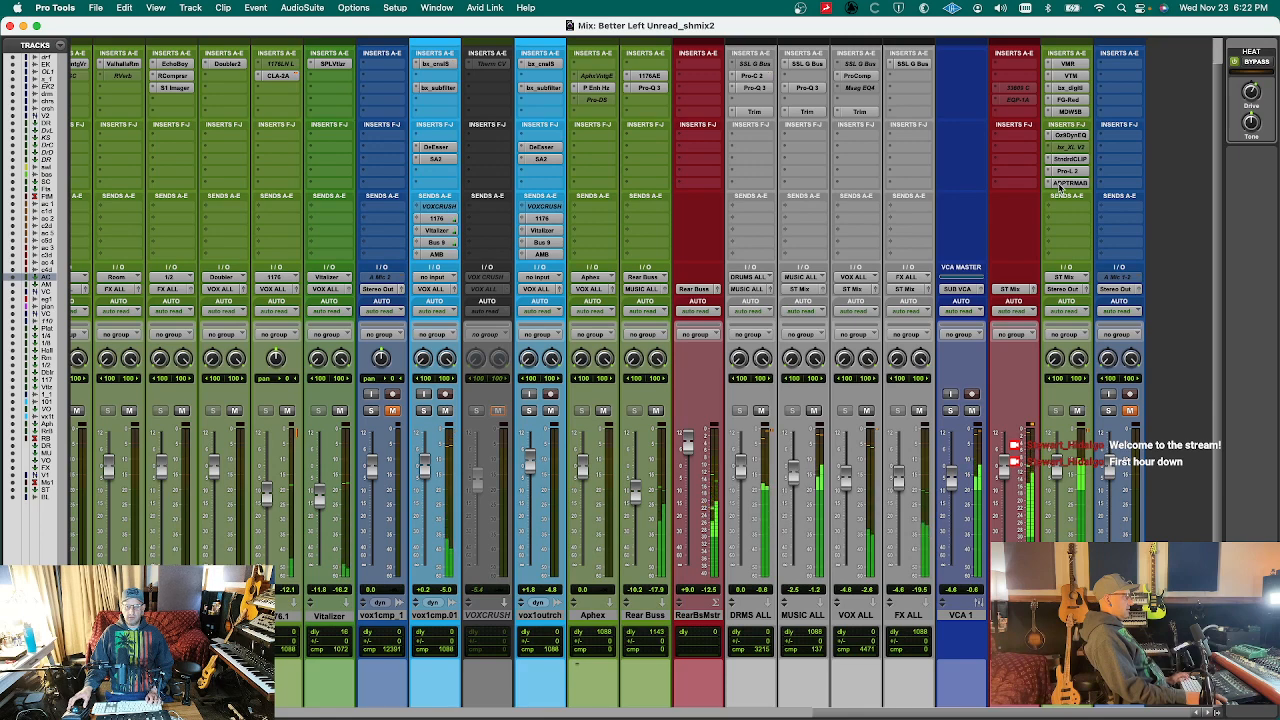
# - Compare the mix with the shmix1 reference in ADPTR MetricAB, return to the mix, close the plug-in and save the session
pyautogui.click(1066, 184)
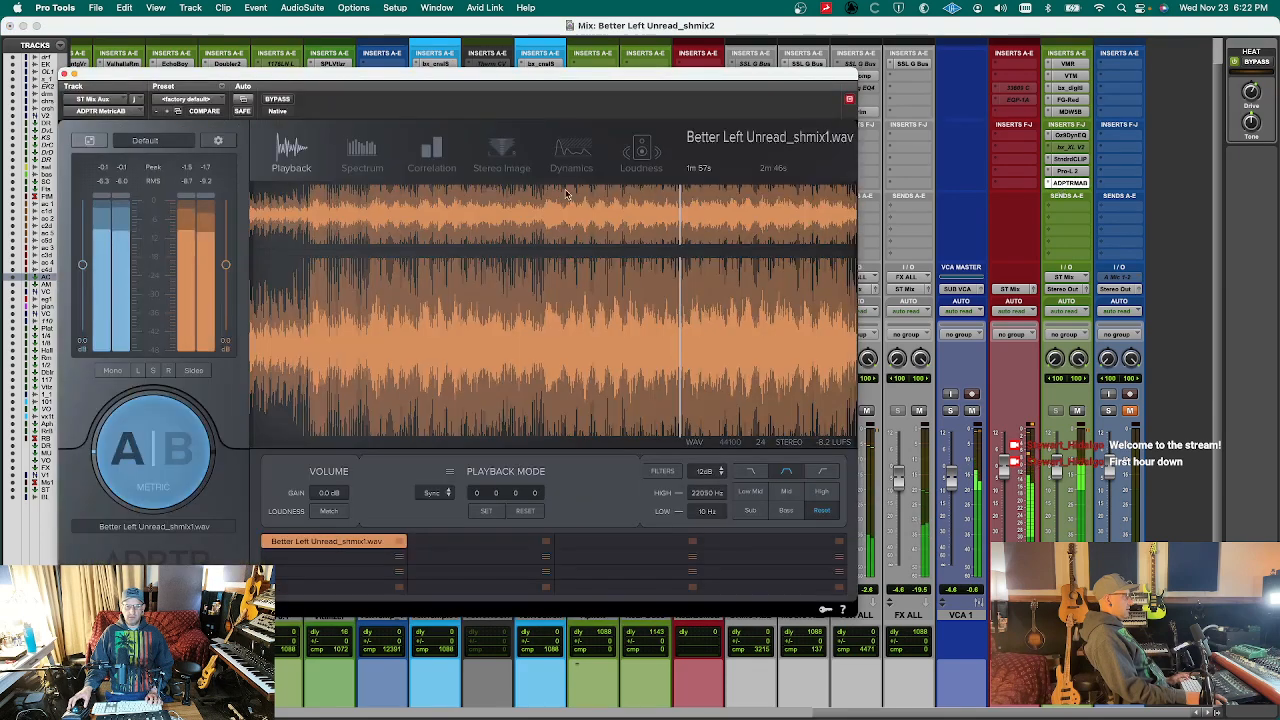
pyautogui.click(178, 447)
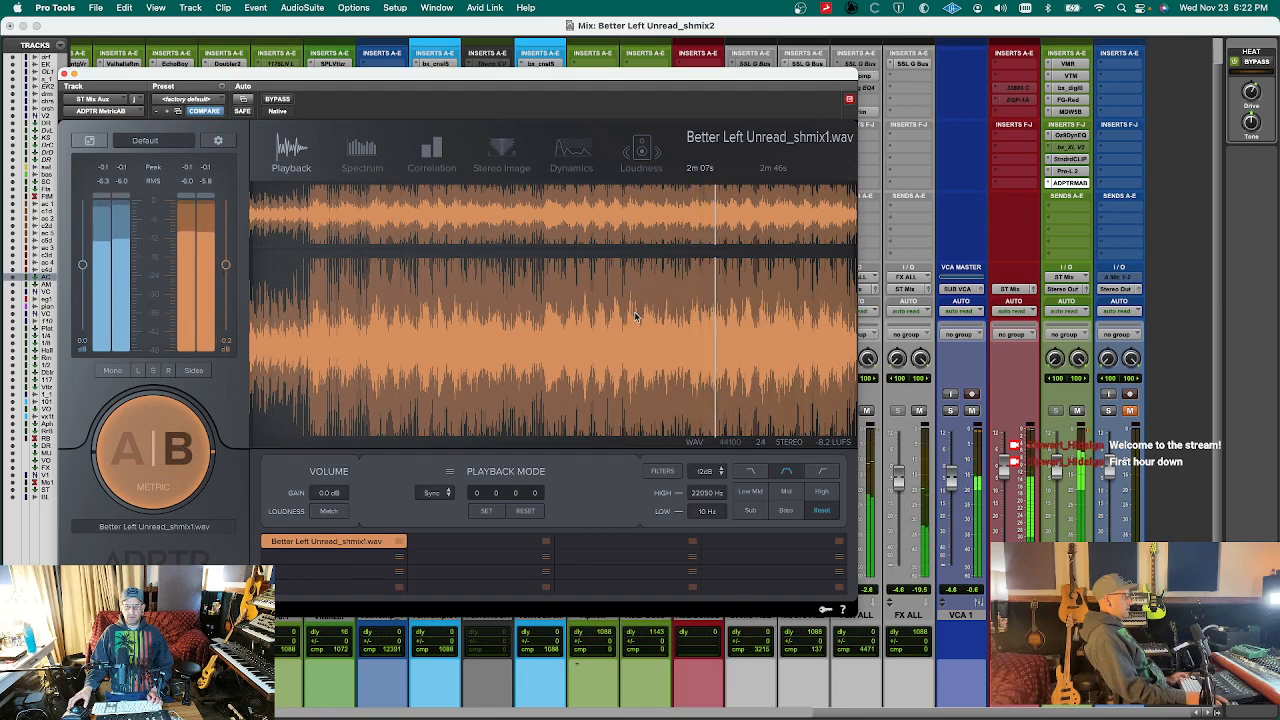
pyautogui.click(194, 443)
pyautogui.press('super+w')
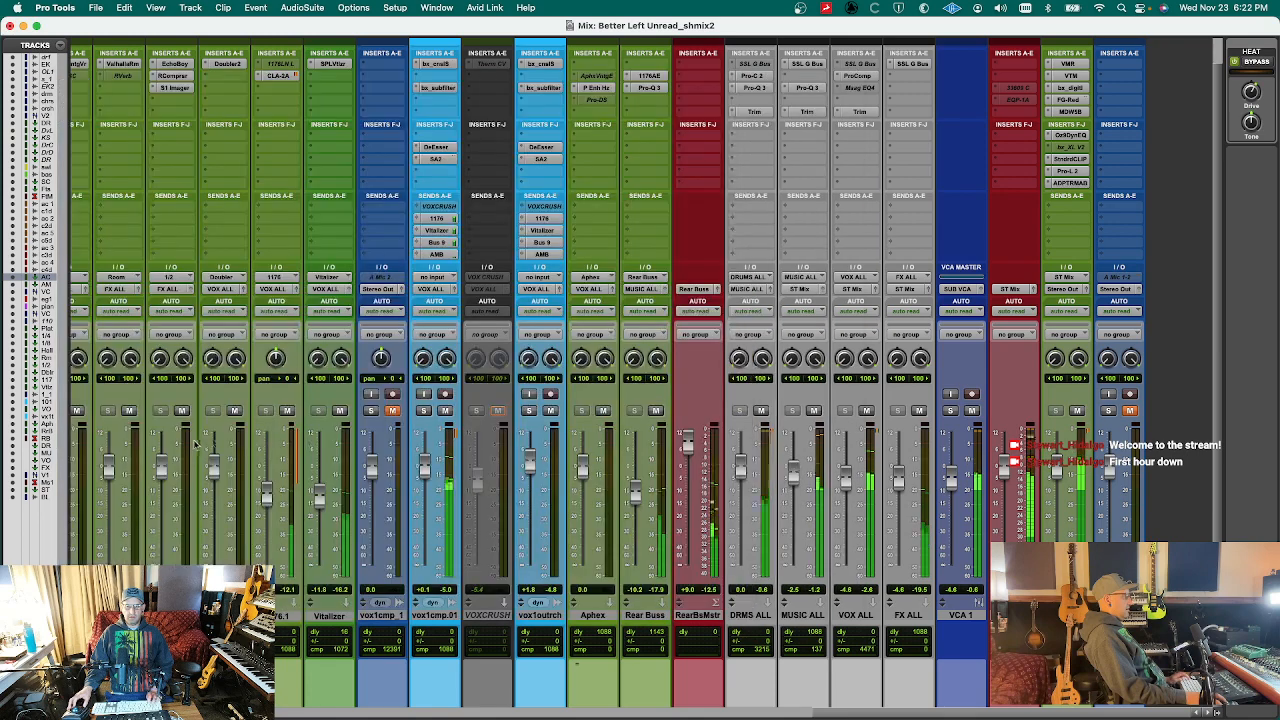
pyautogui.press('super+s')
pyautogui.press('space')
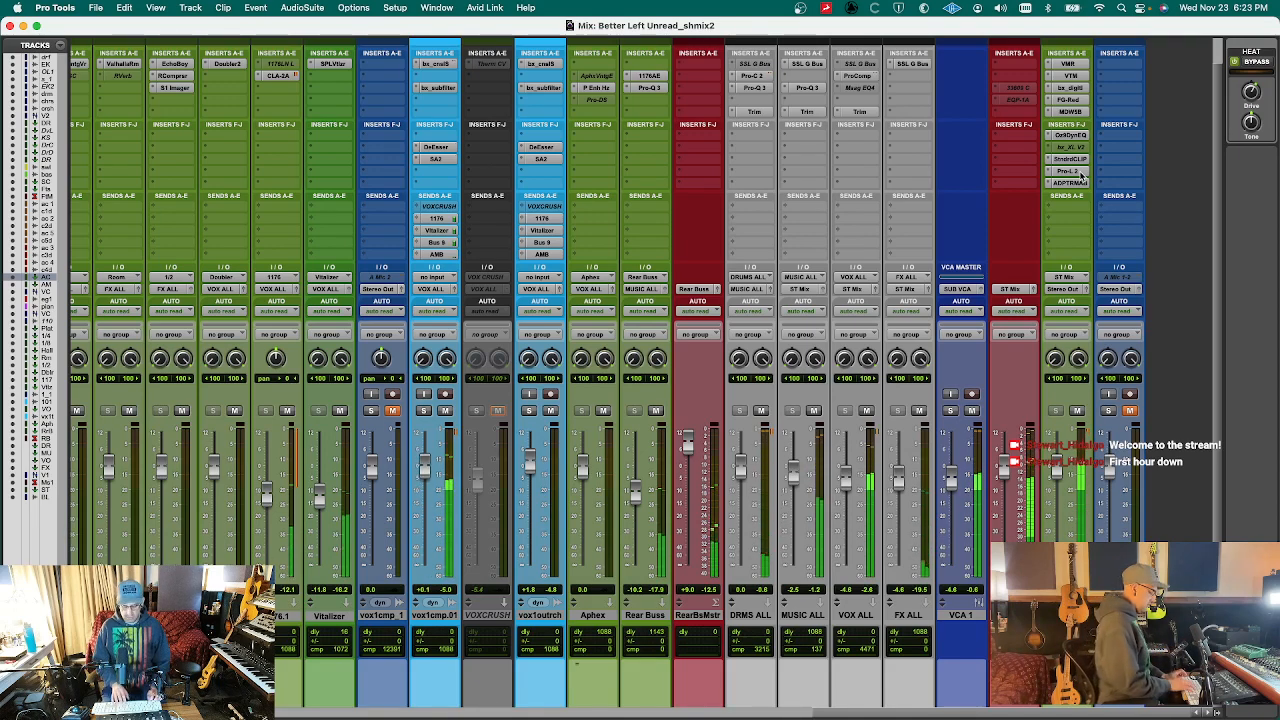
# - Bring up vox 1 comp.01 in the Edit window and zoom in on its clips around bar 20 of VERSE1
pyautogui.press('super+equal')
pyautogui.press('alt+super+w')
pyautogui.press('alt+super+w')
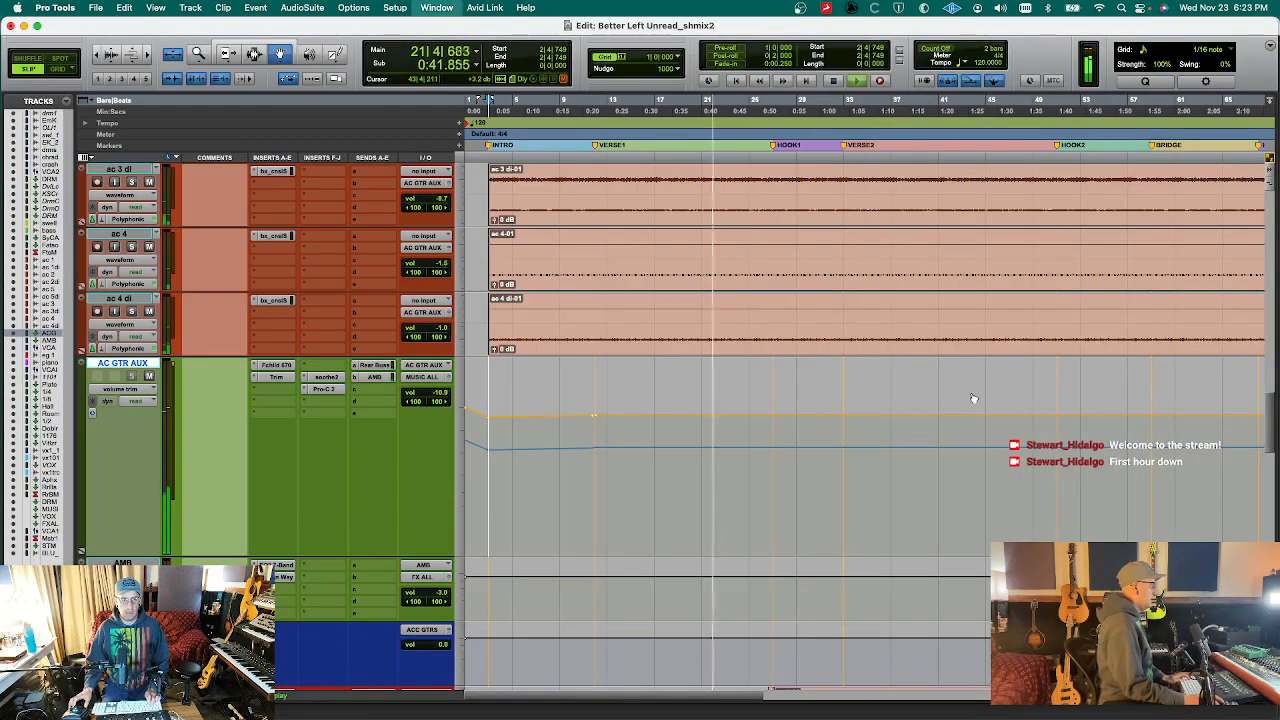
pyautogui.scroll(-5, 943, 391)
pyautogui.press('t')
pyautogui.scroll(2, 938, 366)
pyautogui.scroll(-5, 938, 366)
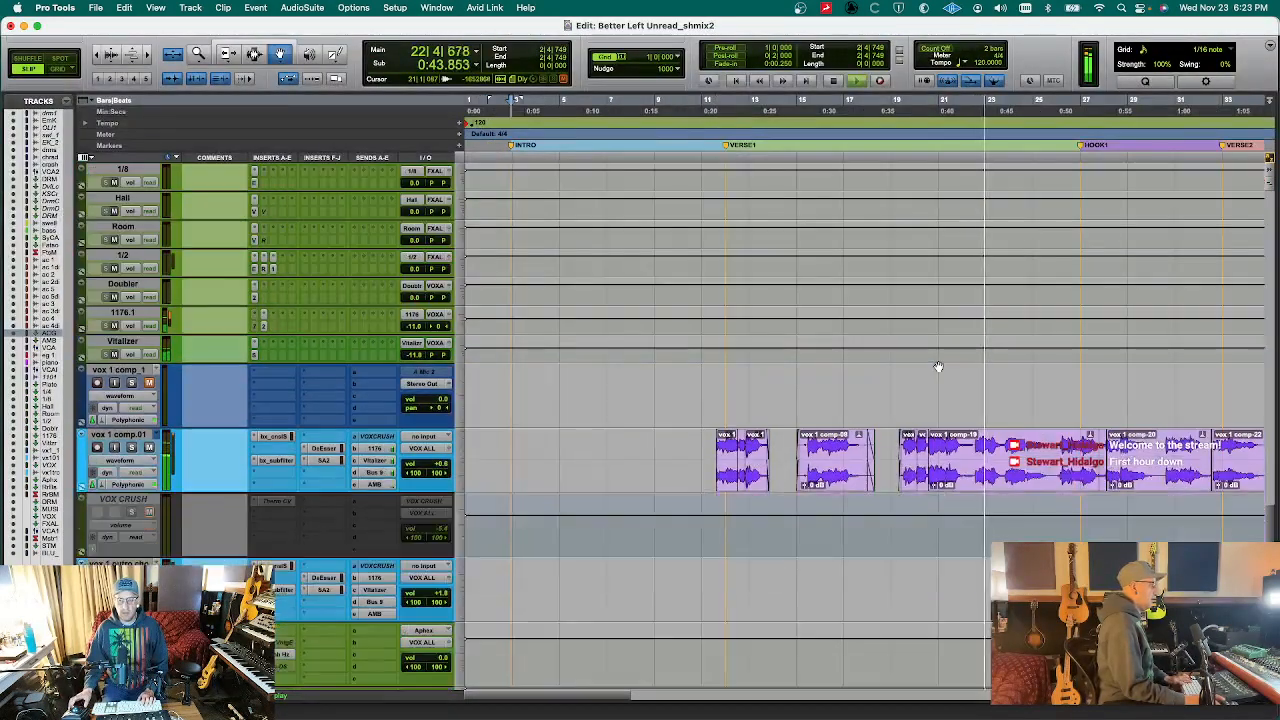
pyautogui.click(915, 131)
pyautogui.press('t')
pyautogui.press('t')
pyautogui.press('t')
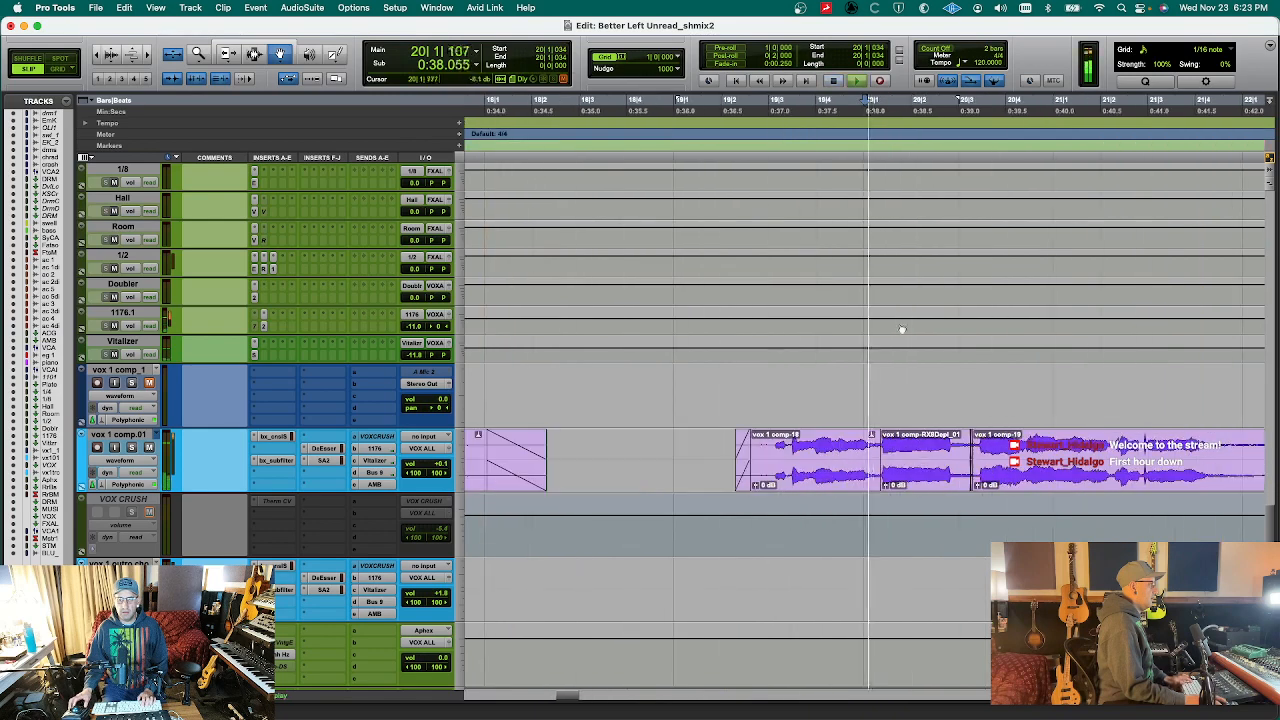
# - Select the vox 1 comp-RX8Depl_01 clip at bar 20, enlarge the track height and display its volume trim automation
pyautogui.click(904, 478)
pyautogui.hotkey('ctrl', 'Up')
pyautogui.press('-')
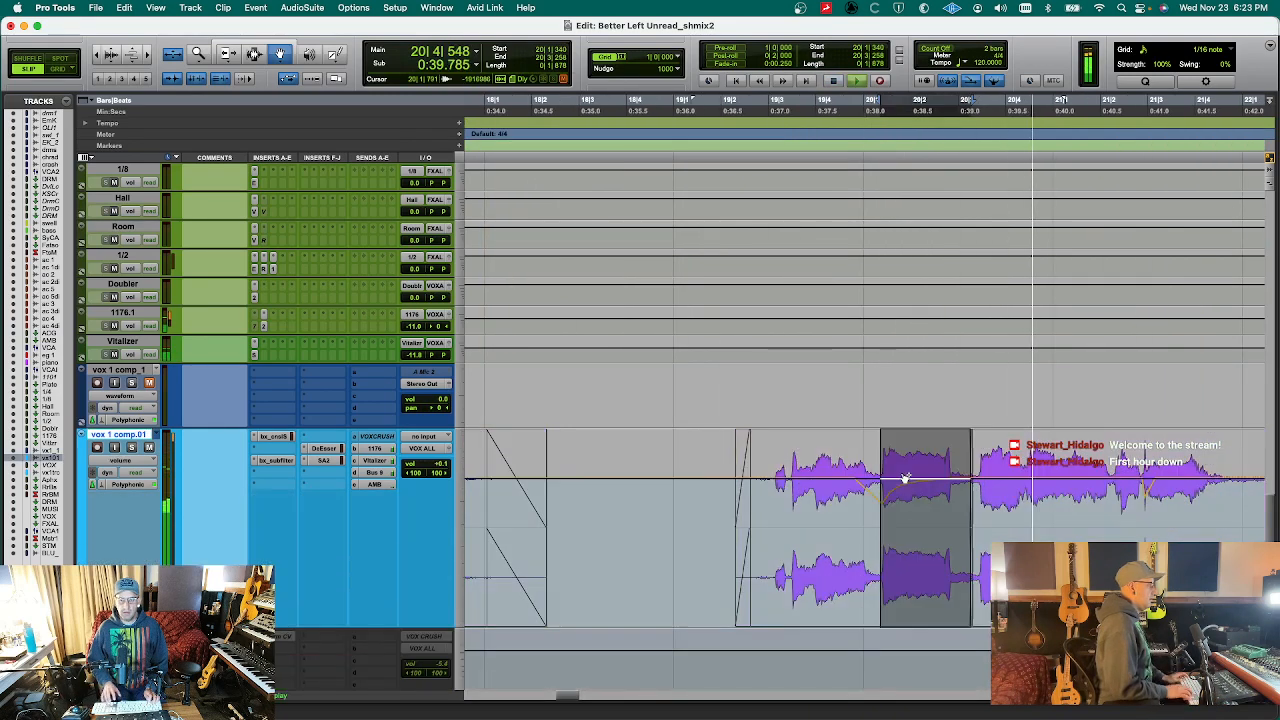
pyautogui.moveTo(904, 478); pyautogui.dragTo(897, 497)
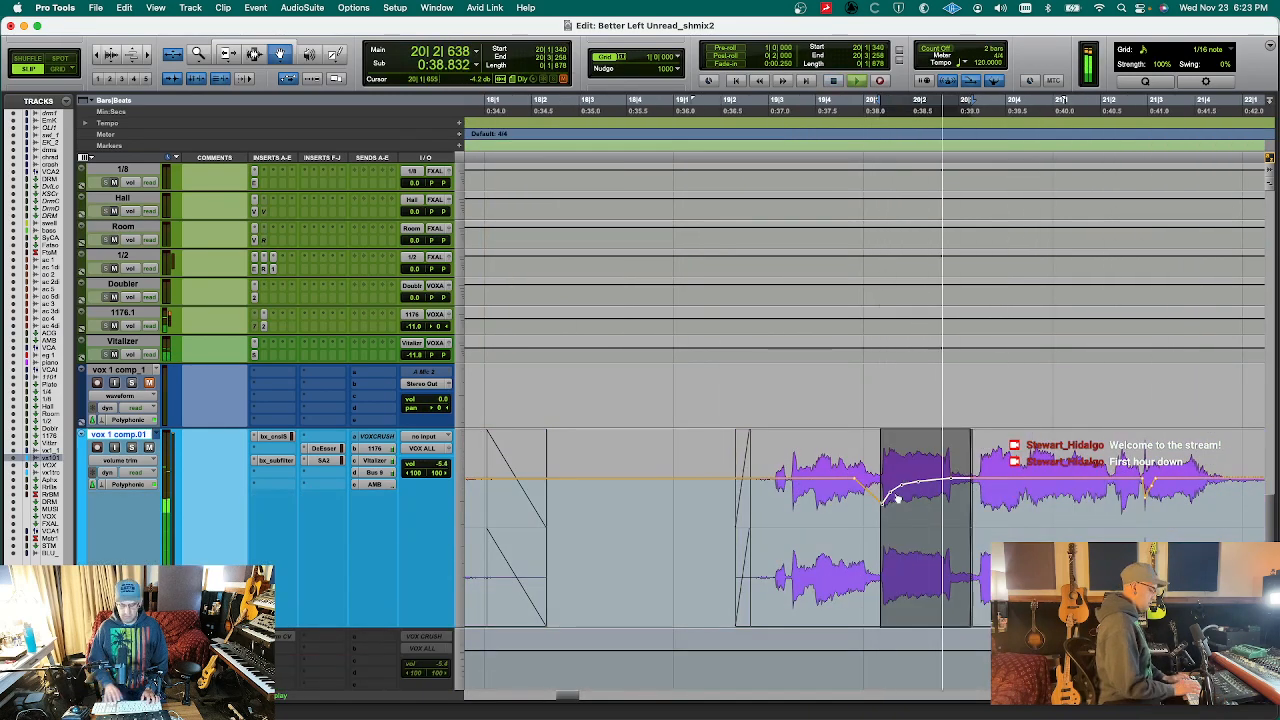
# - Switch vox 1 comp.01 back to waveform view and lower the selected clip's gain to about -2 dB
pyautogui.press('space')
pyautogui.press('-')
pyautogui.press('space')
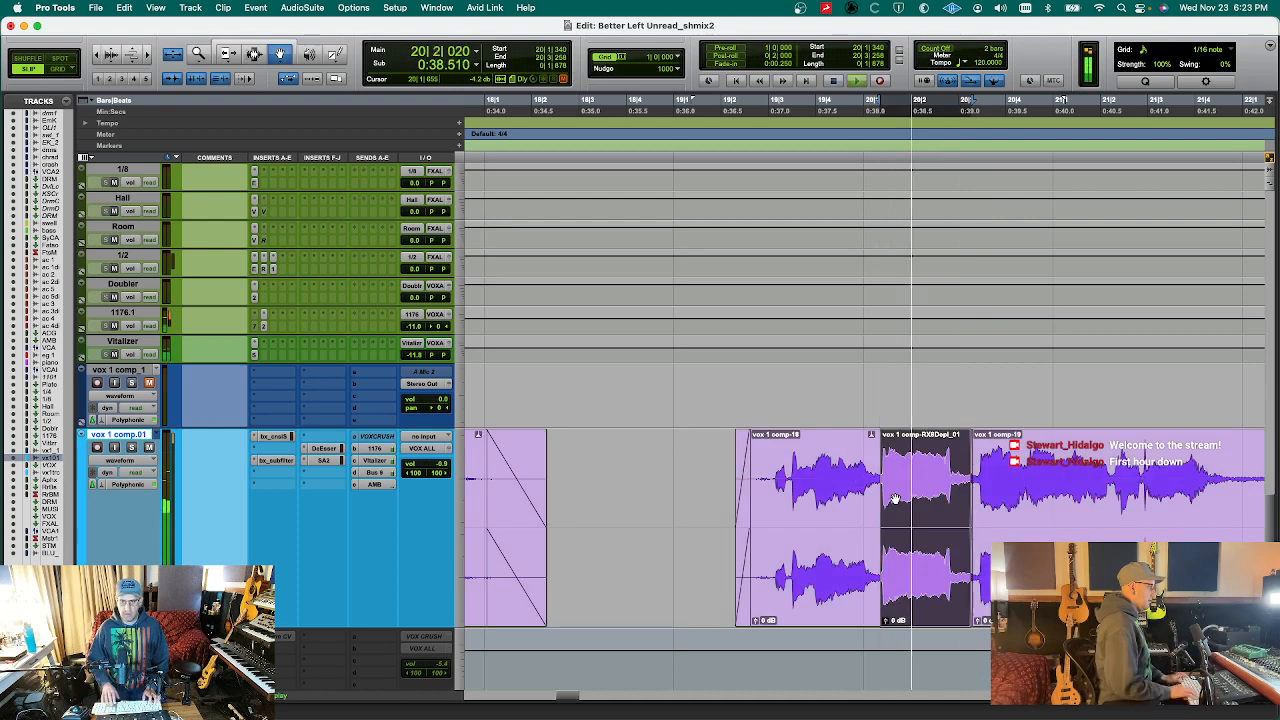
pyautogui.hotkey('ctrl', 'shift', 'Down')
pyautogui.press('space')
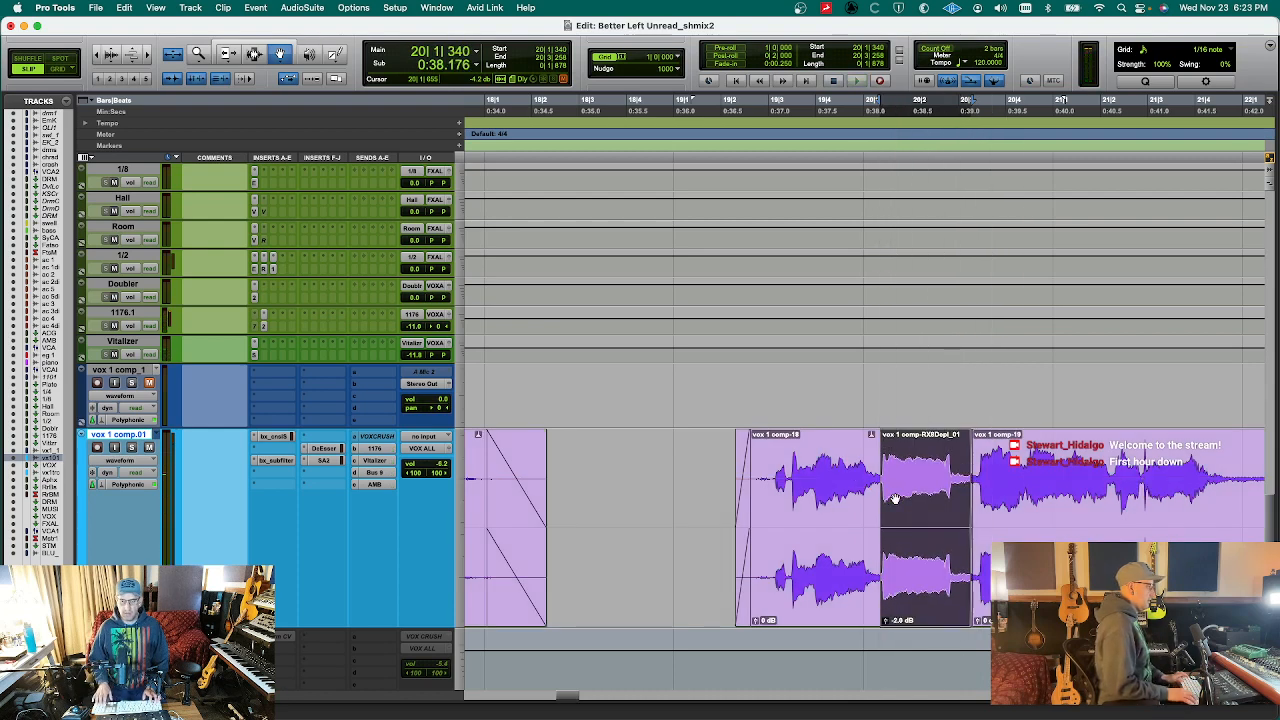
# - Audition the lowered vocal clip from bar 18 onward and inspect it alongside the neighbouring VERSE1 clips
pyautogui.press('KP_1')
pyautogui.press('KP_1')
pyautogui.press('space')
pyautogui.press('r')
pyautogui.press('r')
pyautogui.press('r')
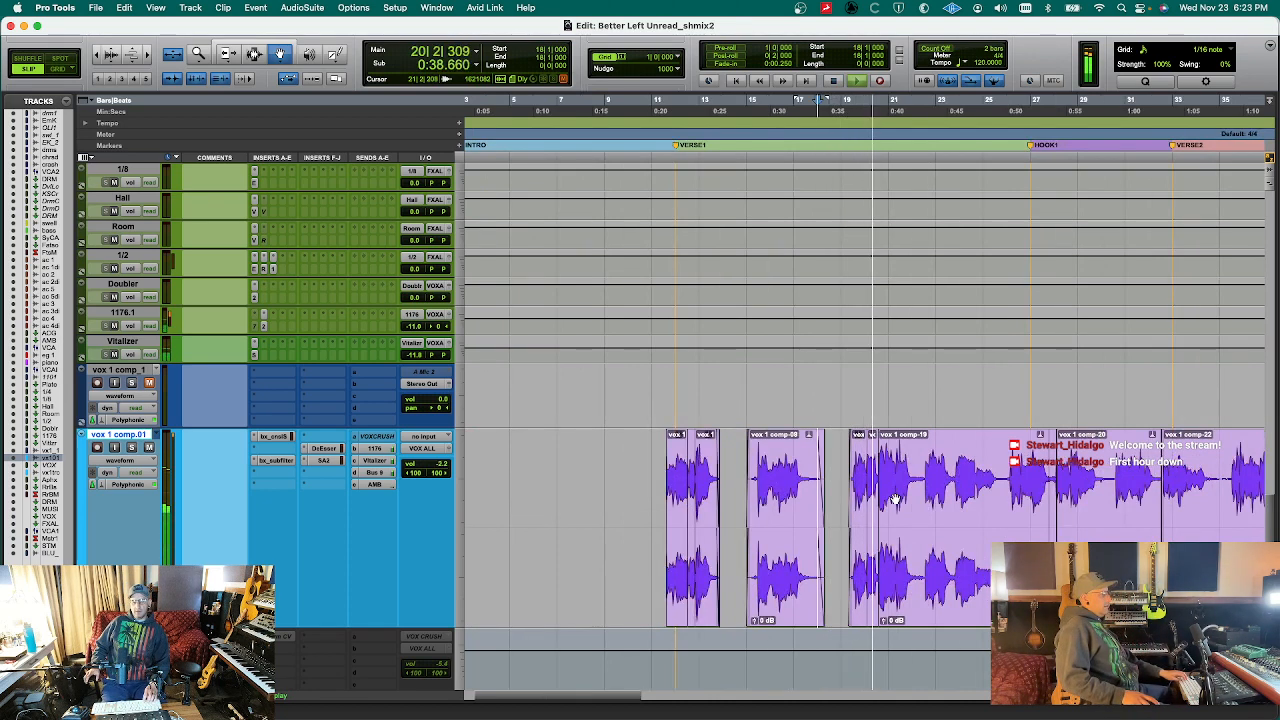
pyautogui.click(903, 499)
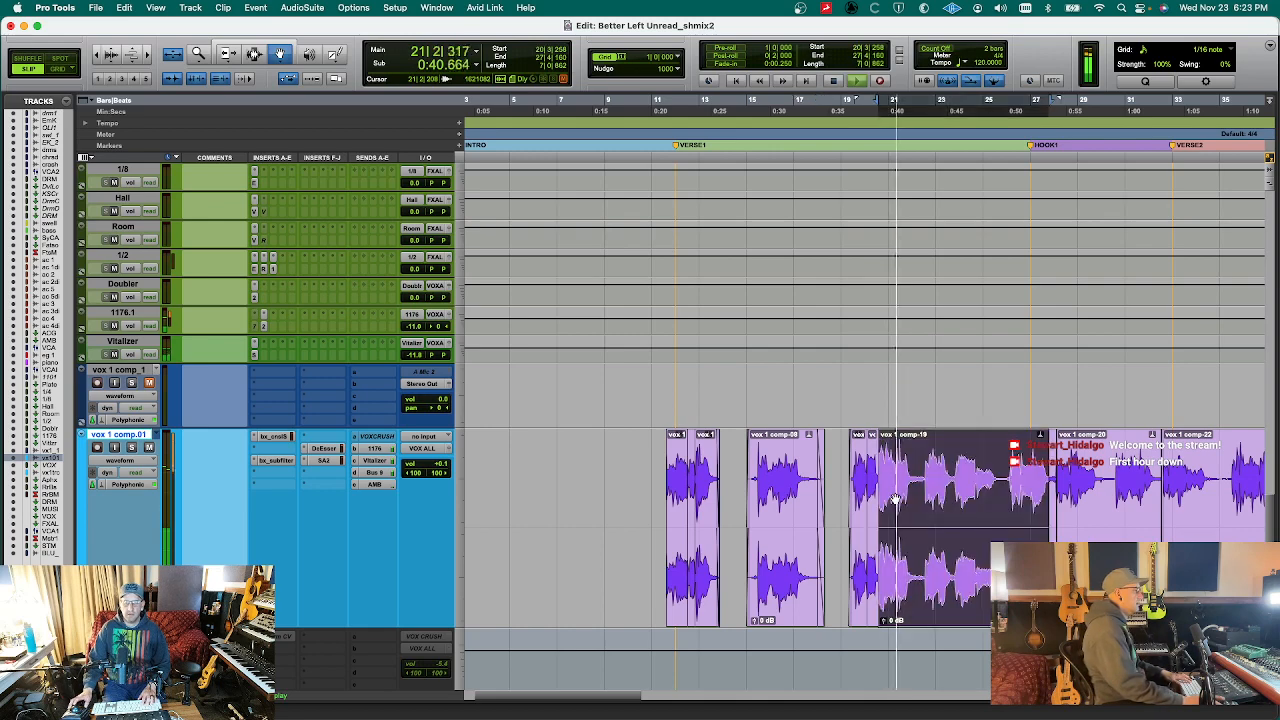
pyautogui.press('t')
pyautogui.press('t')
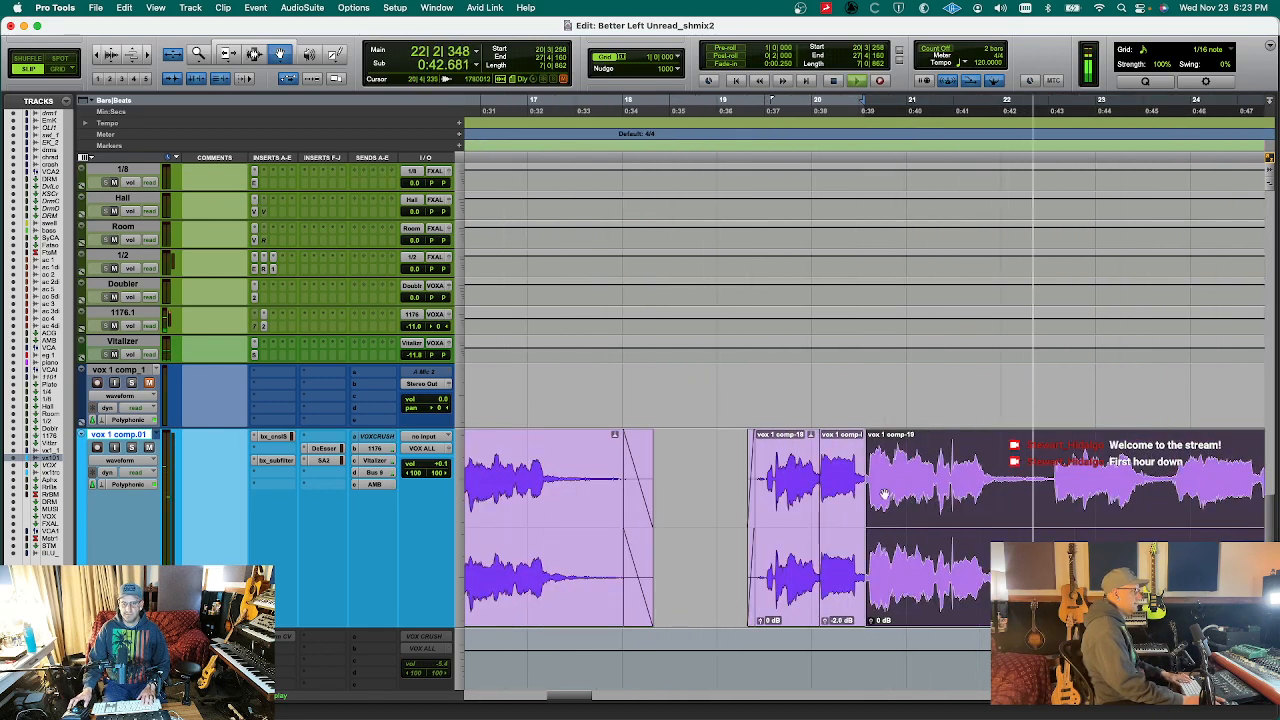
pyautogui.click(824, 506)
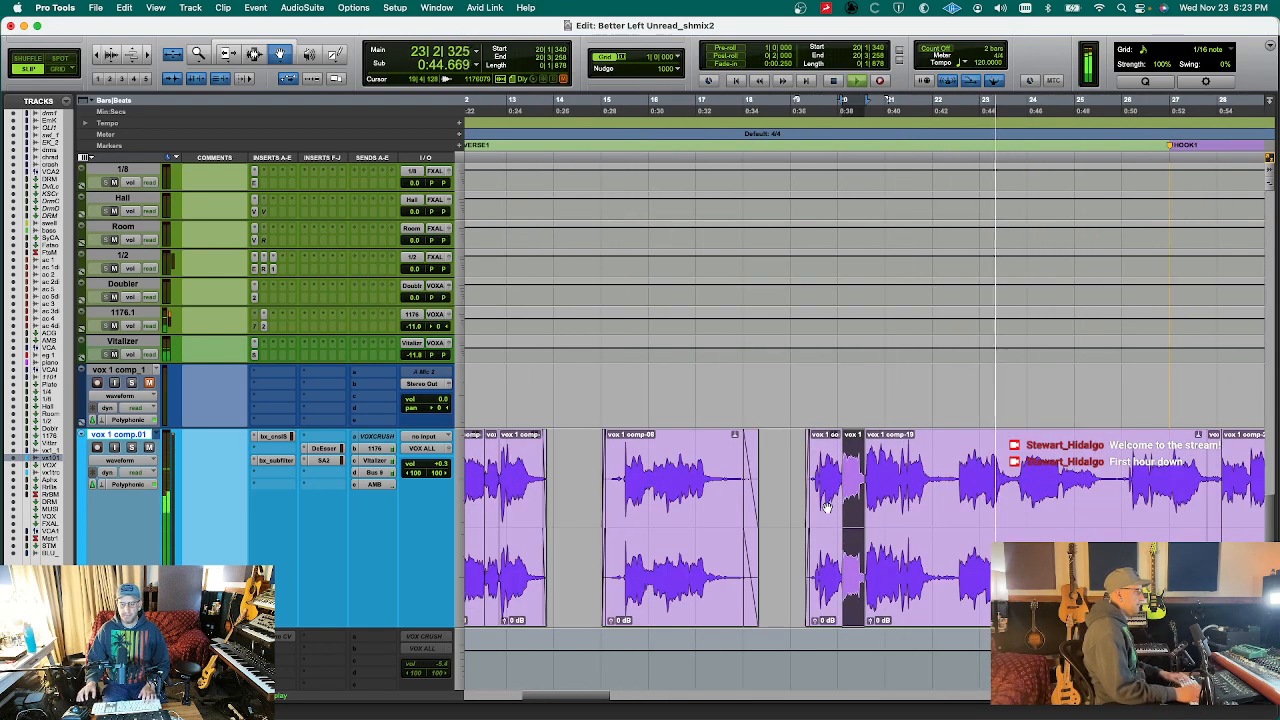
pyautogui.press('r')
pyautogui.press('r')
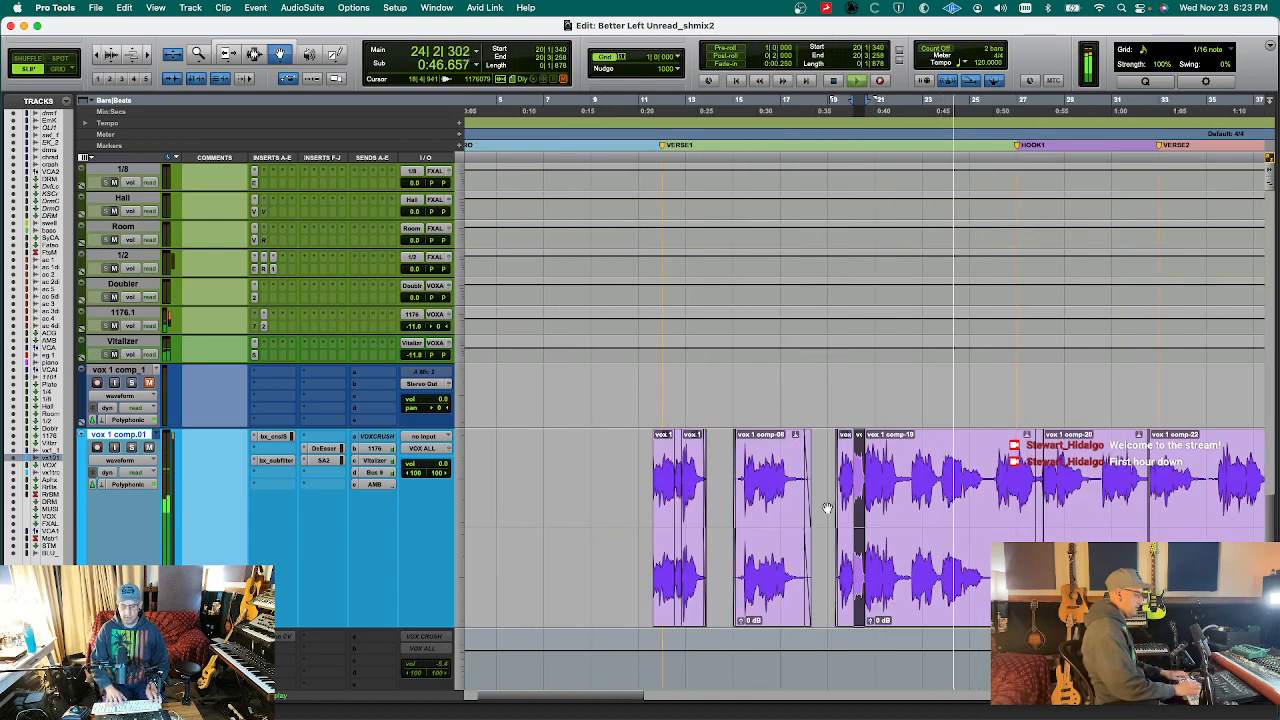
# - Return to the Mix window and toggle solo on the A Mix 1-2 reference track to compare it with the mix
pyautogui.press('super+equal')
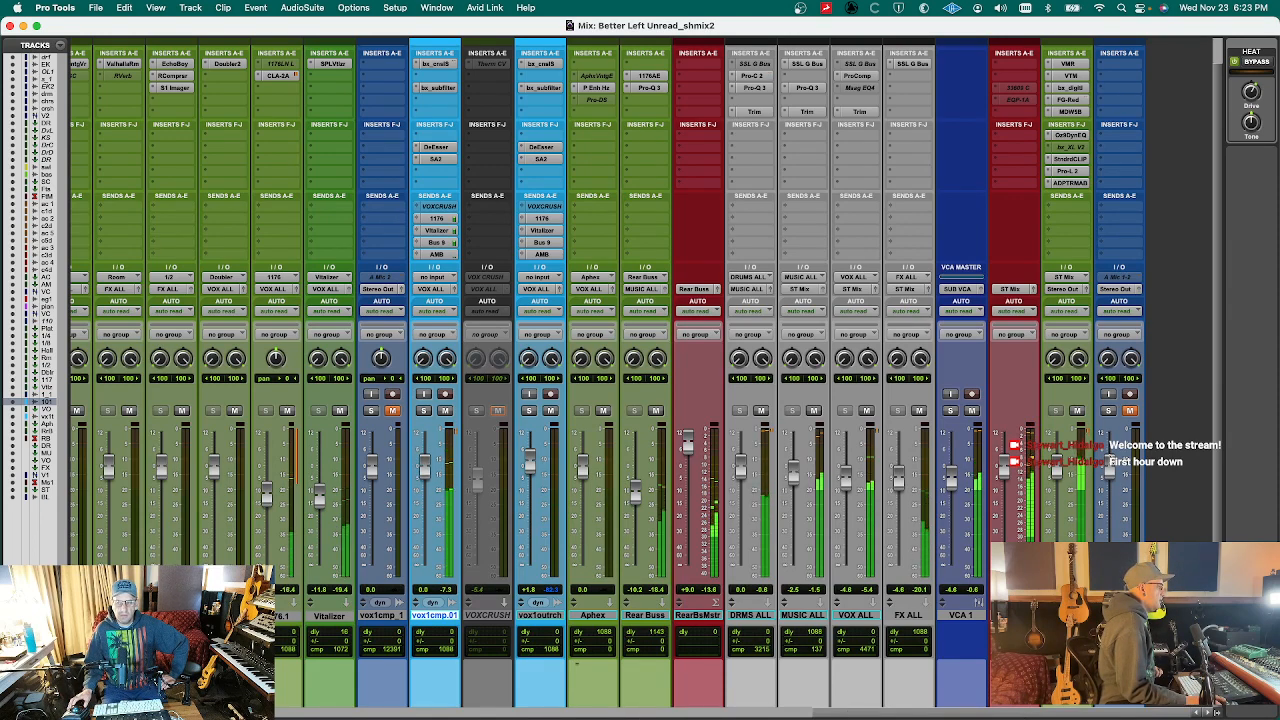
pyautogui.click(1109, 411)
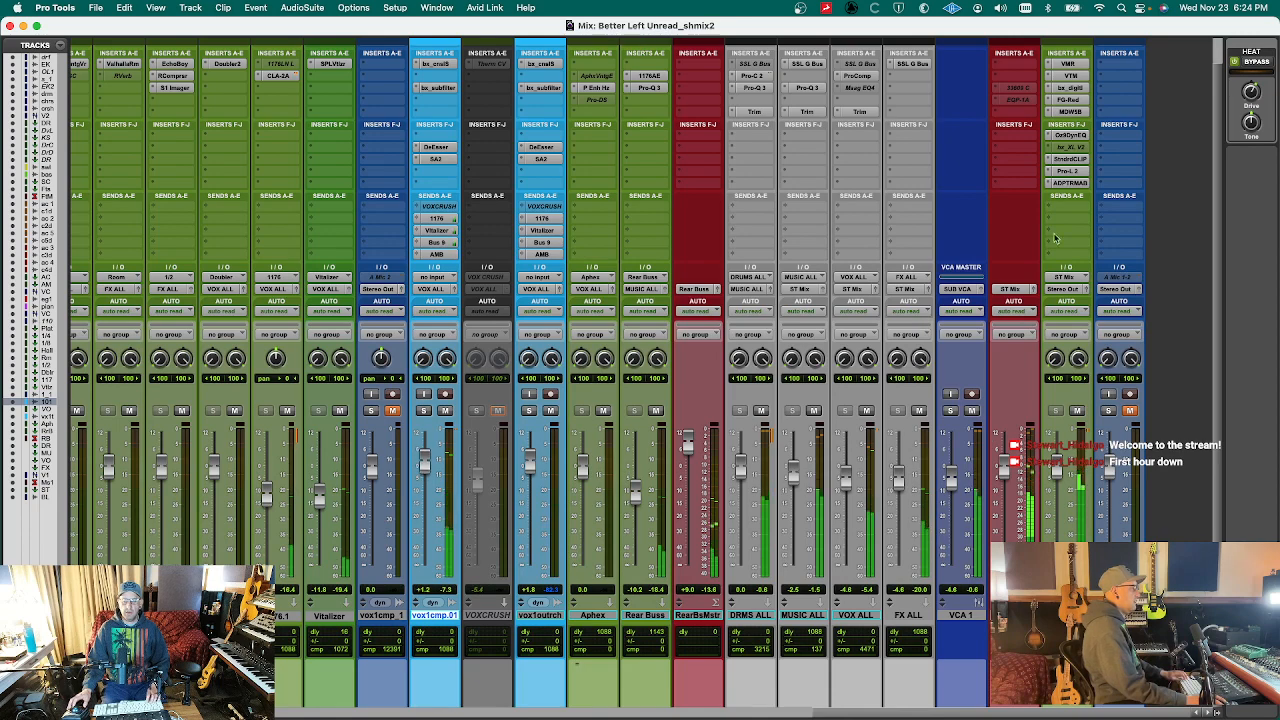
# - Check the ST Mix spectrum in ADPTR MetricAB, close the plug-in and switch back to the Edit window
pyautogui.click(1068, 183)
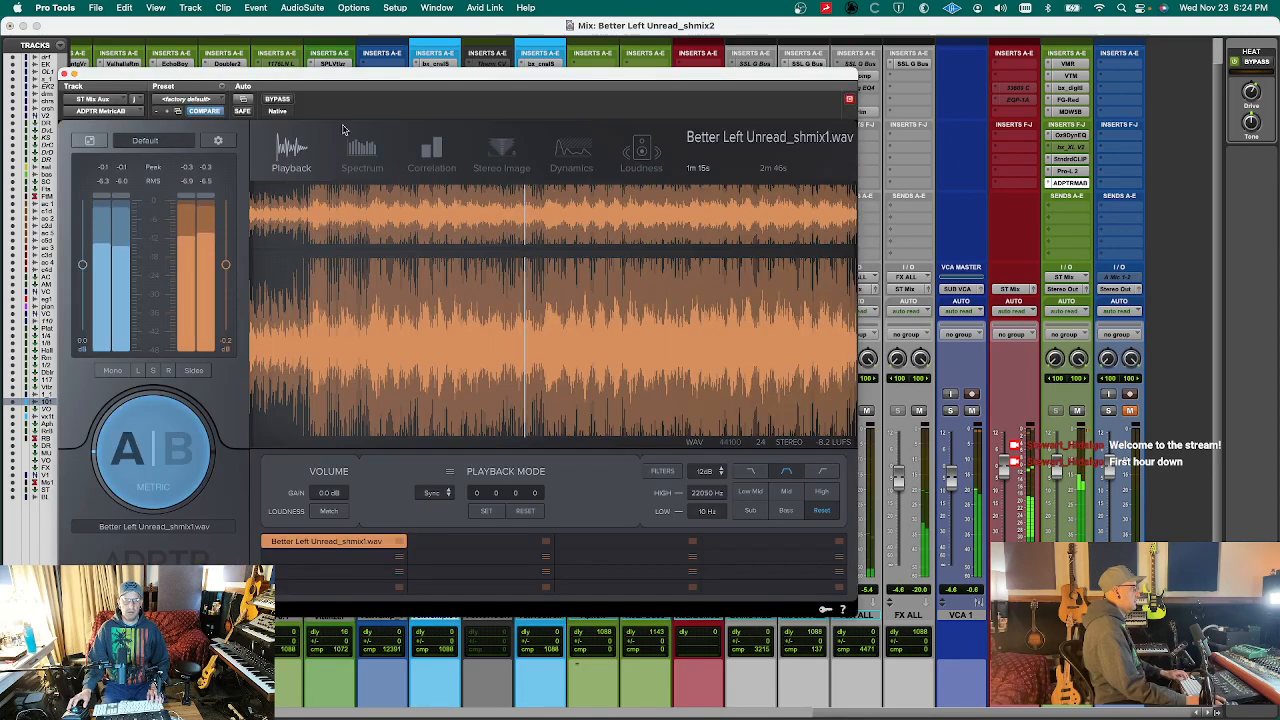
pyautogui.click(361, 152)
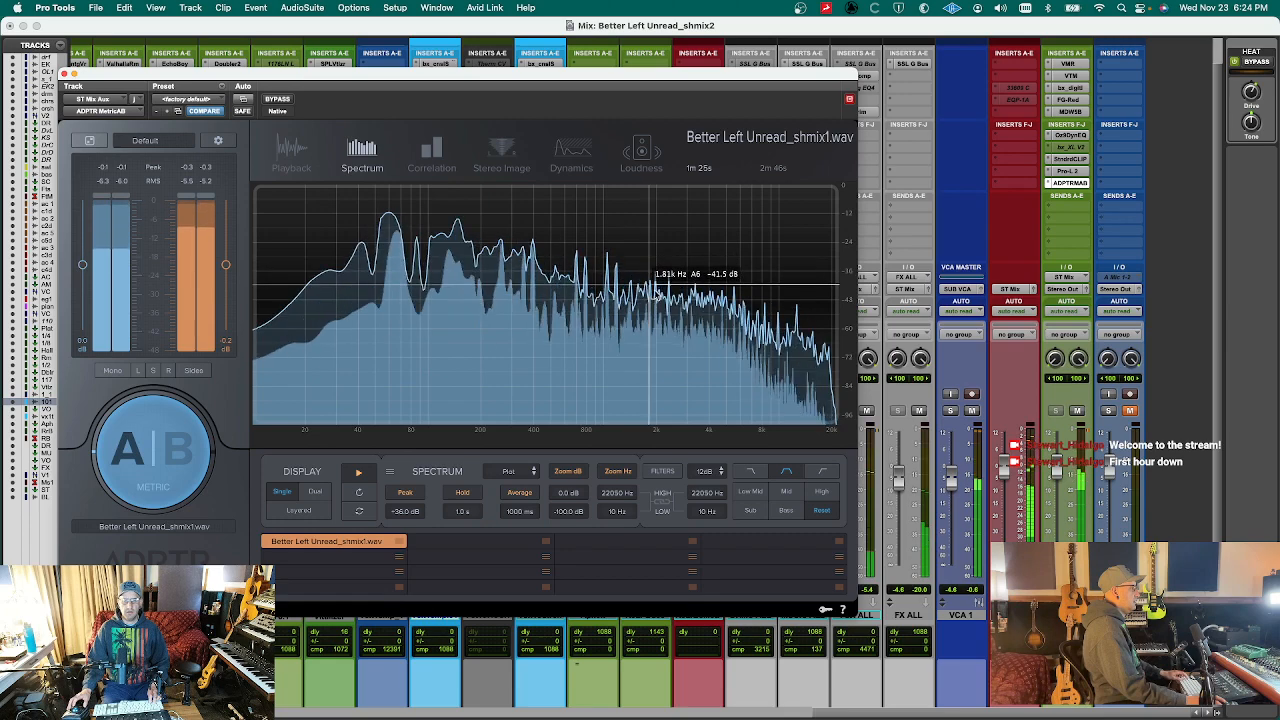
pyautogui.press('super+w')
pyautogui.press('super+equal')
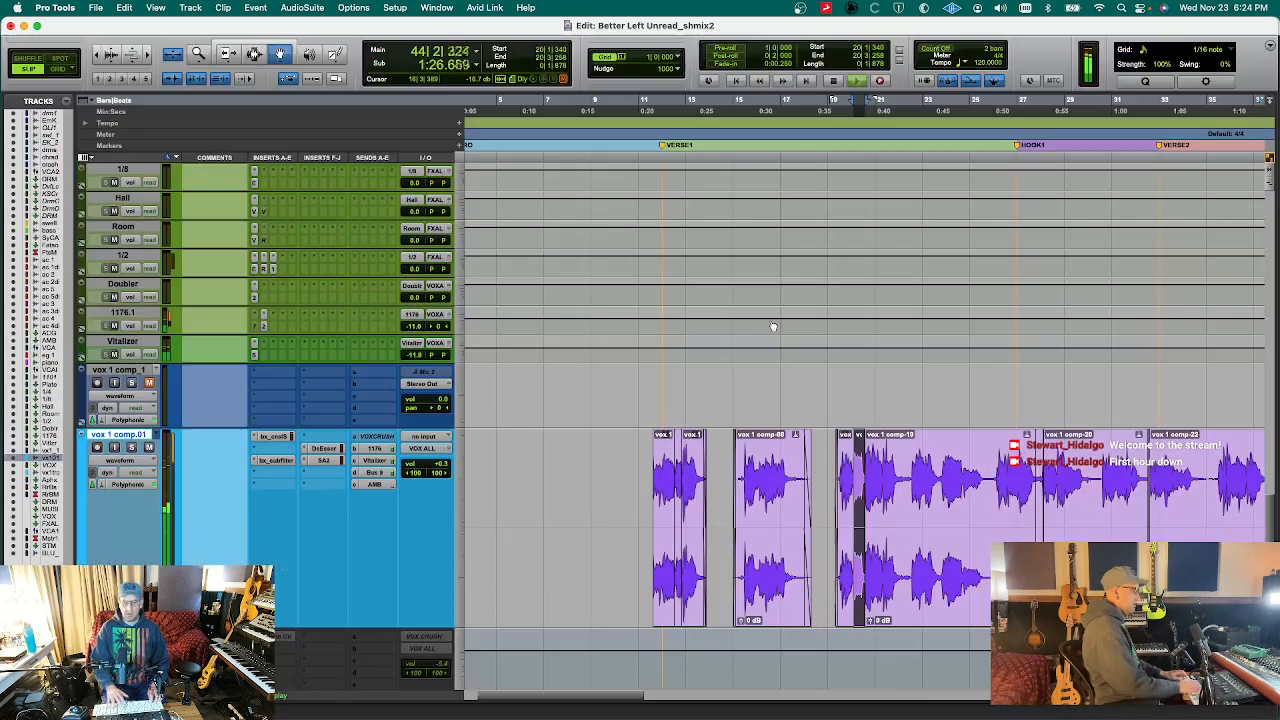
# - Display the volume trim automation of vox 1 comp.01 in VERSE2 and audition the vocal from bar 43
pyautogui.scroll(5, 722, 525)
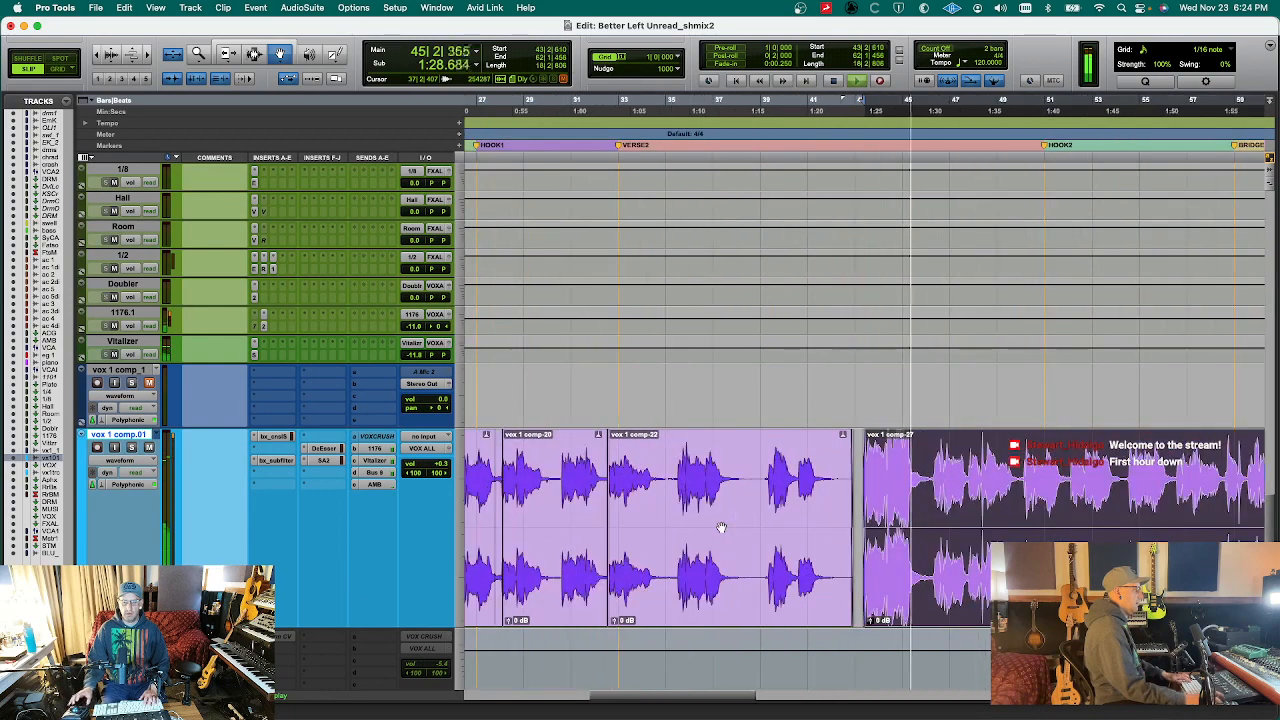
pyautogui.press('-')
pyautogui.press('space')
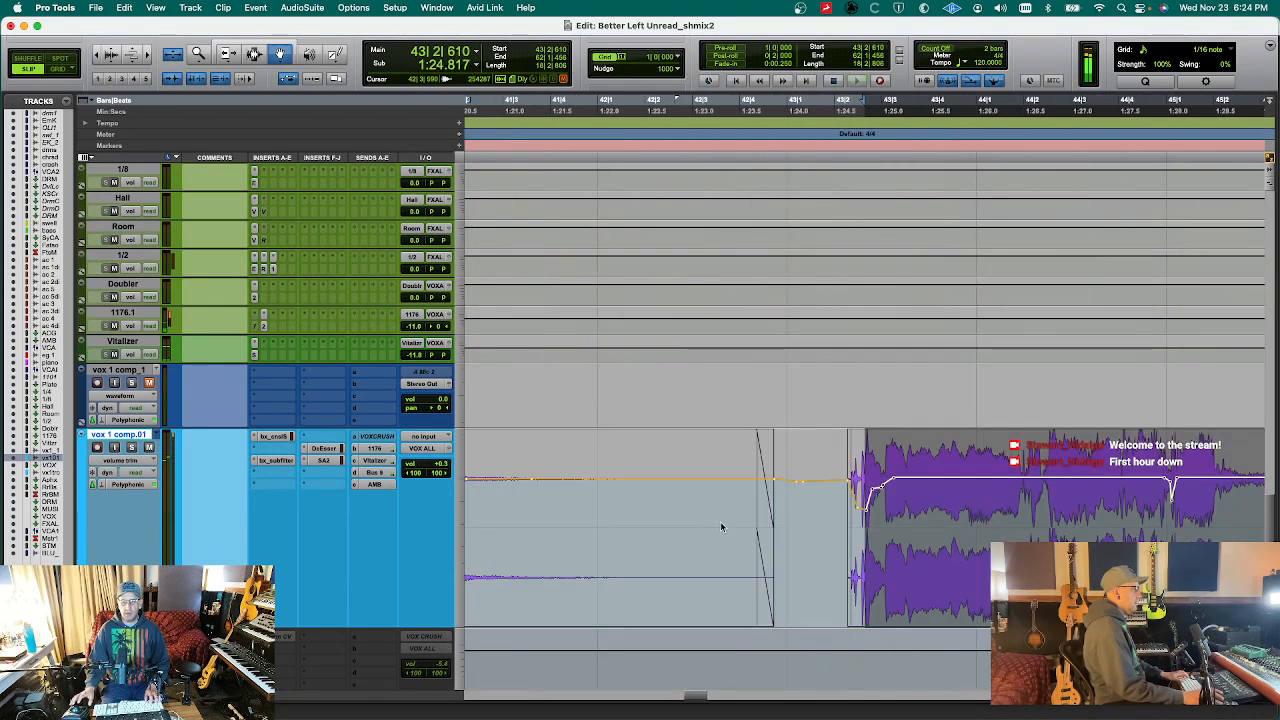
pyautogui.press('space')
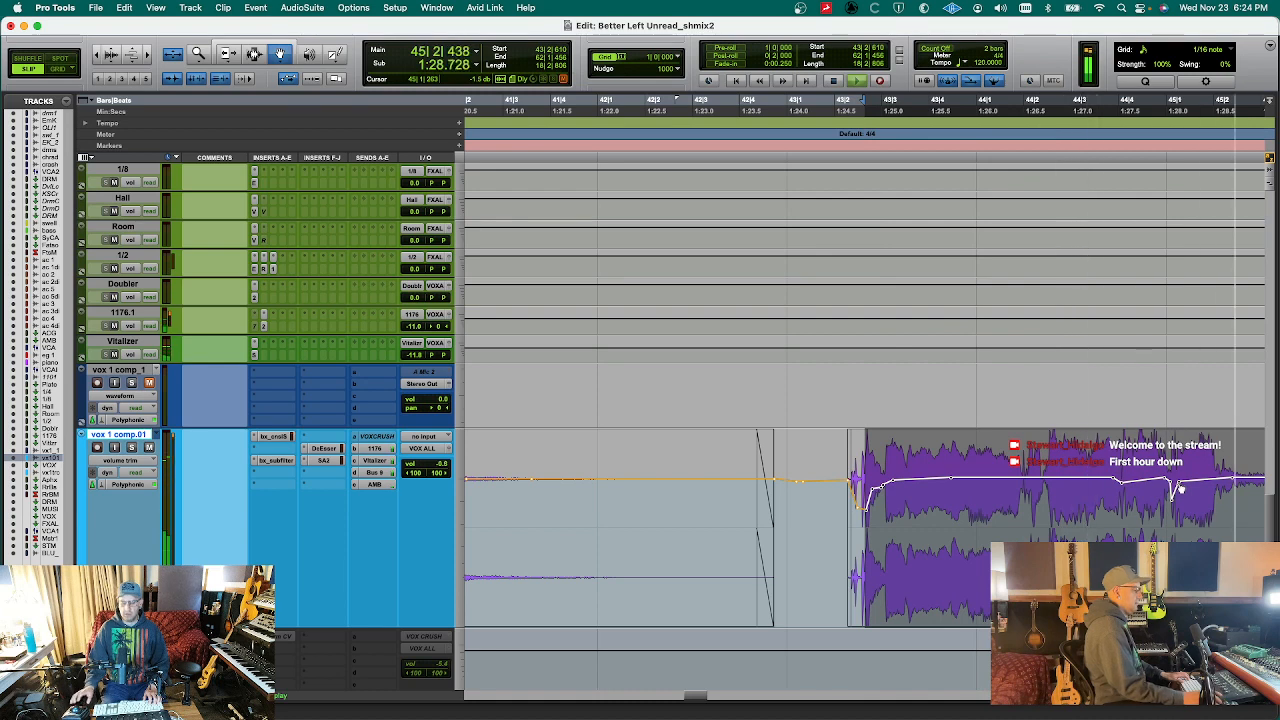
pyautogui.press('KP_1')
pyautogui.press('KP_1')
pyautogui.press('KP_1')
pyautogui.press('KP_1')
pyautogui.press('KP_2')
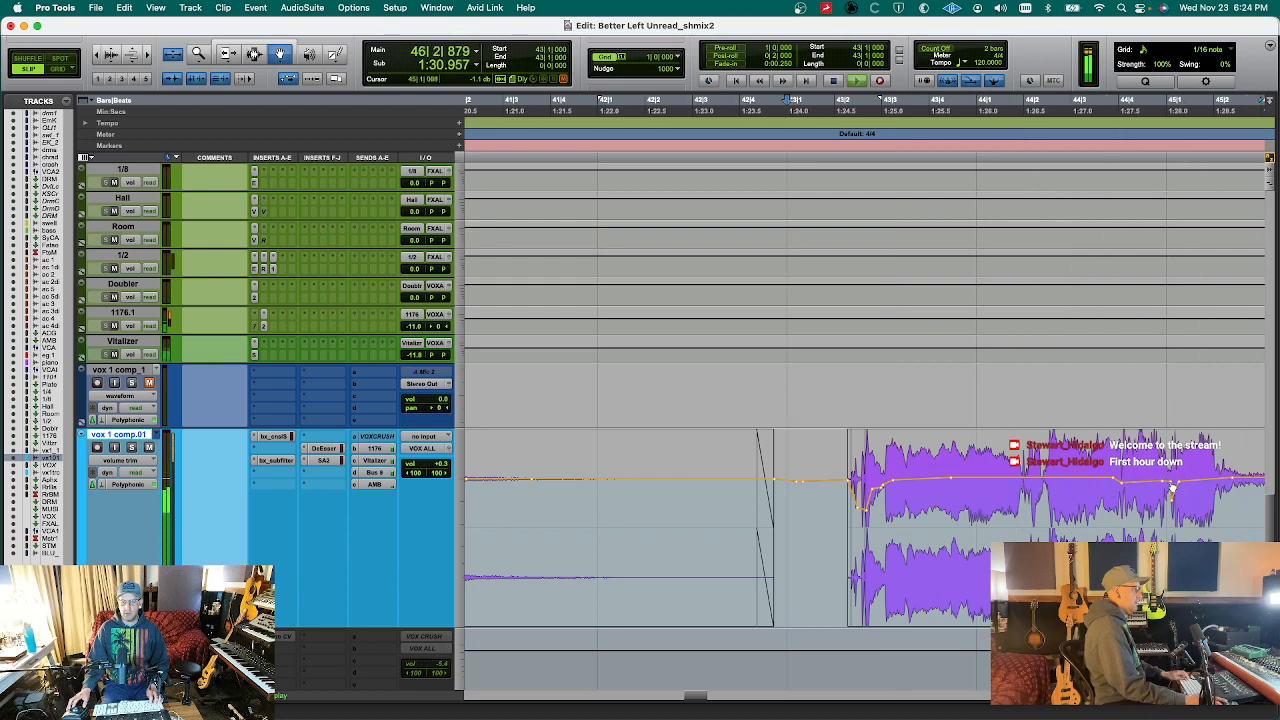
# - Raise the volume trim dip at the vocal entrance near bar 43 beat 2 and audition the phrase
pyautogui.press('super+bracketleft')
pyautogui.press('super+bracketleft')
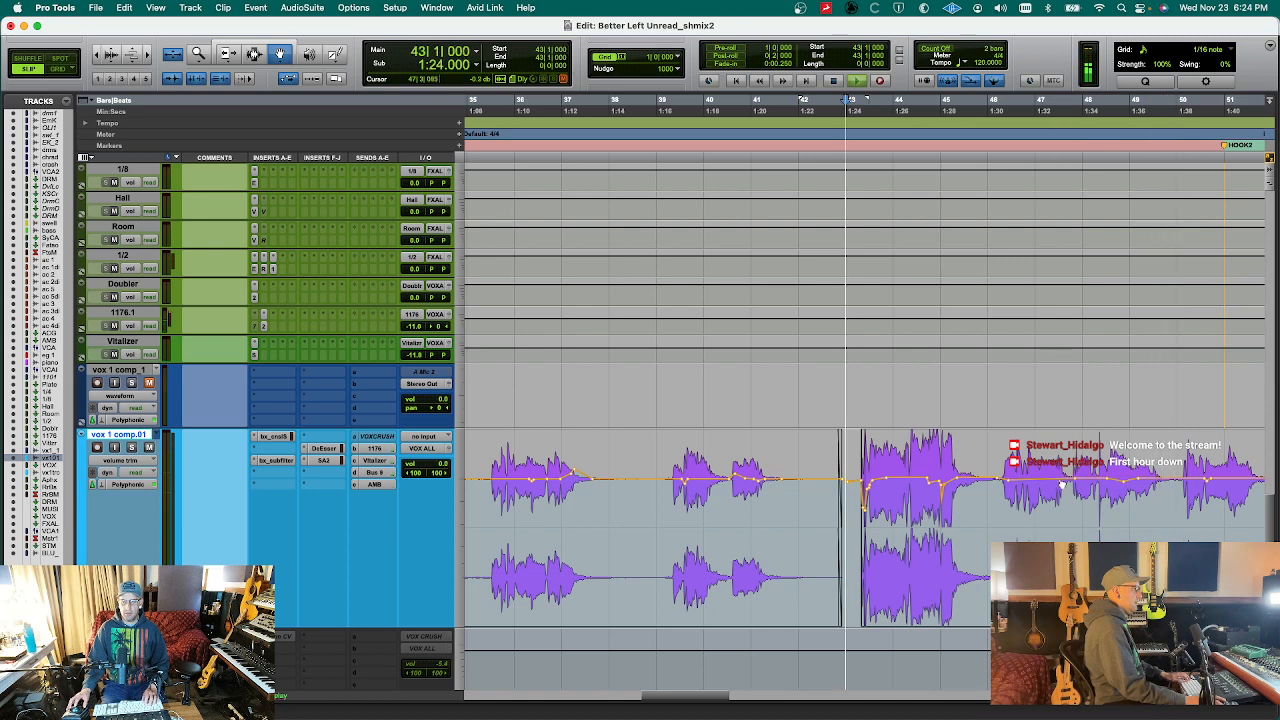
pyautogui.press('super+bracketright')
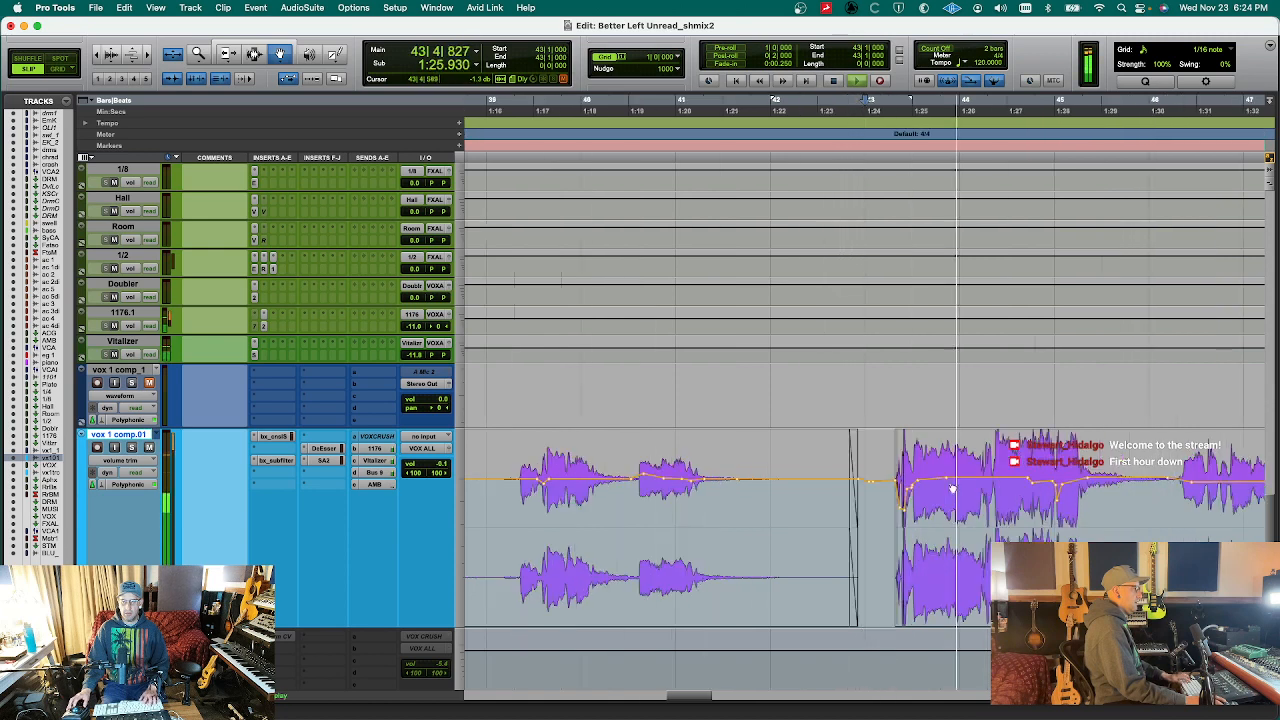
pyautogui.press('super+bracketright')
pyautogui.press('space')
pyautogui.press('space')
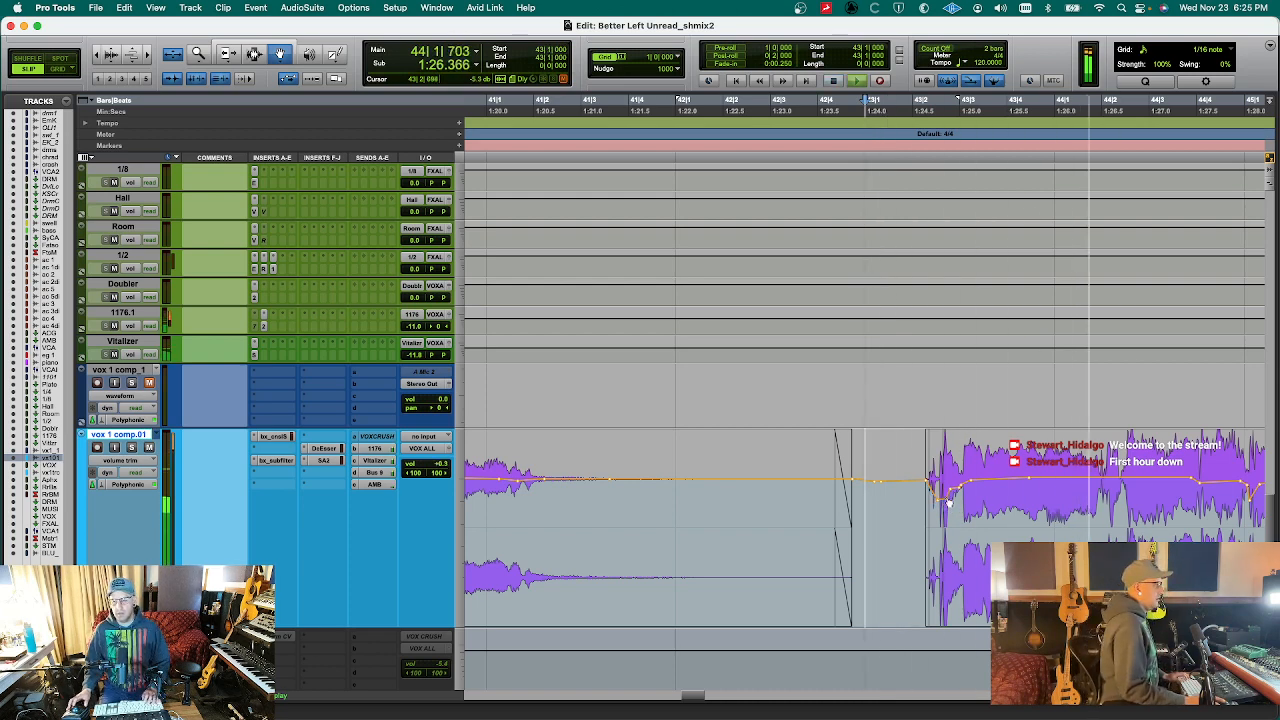
pyautogui.press('r')
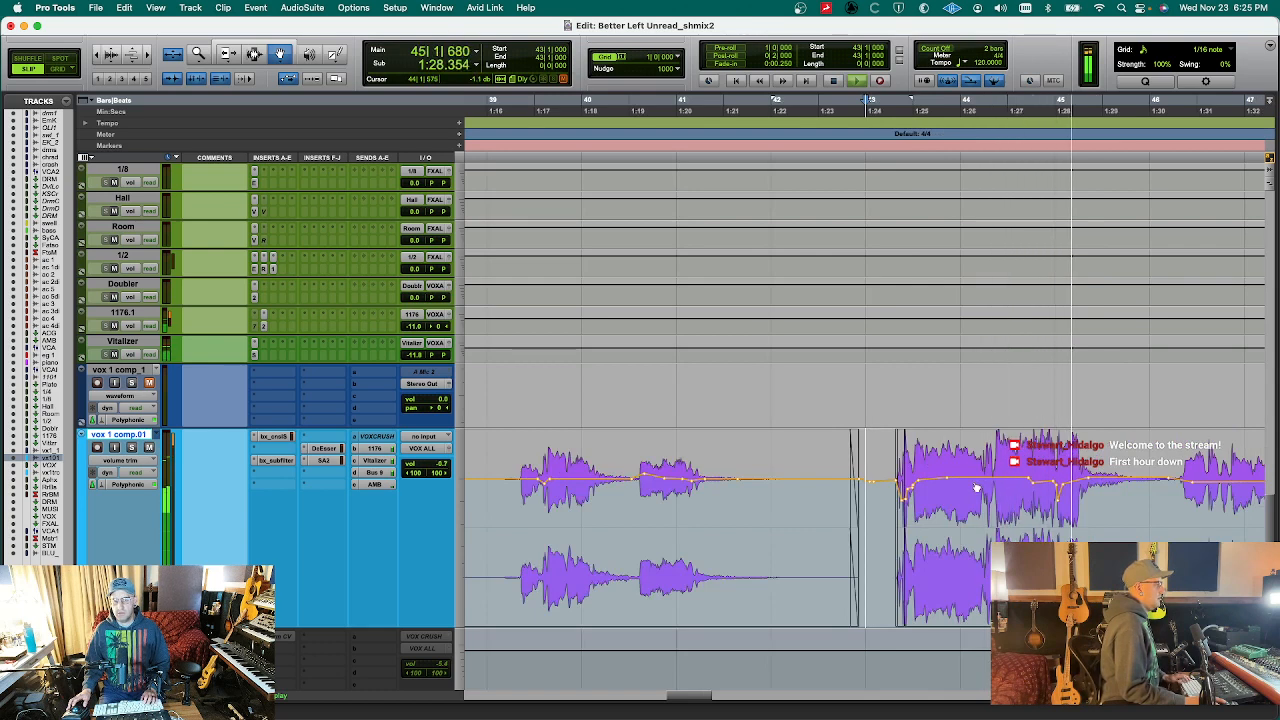
# - Inspect the SA-2 Dialog Processor's band activity on vox 1 comp.01 during playback and close the plug-in
pyautogui.click(320, 460)
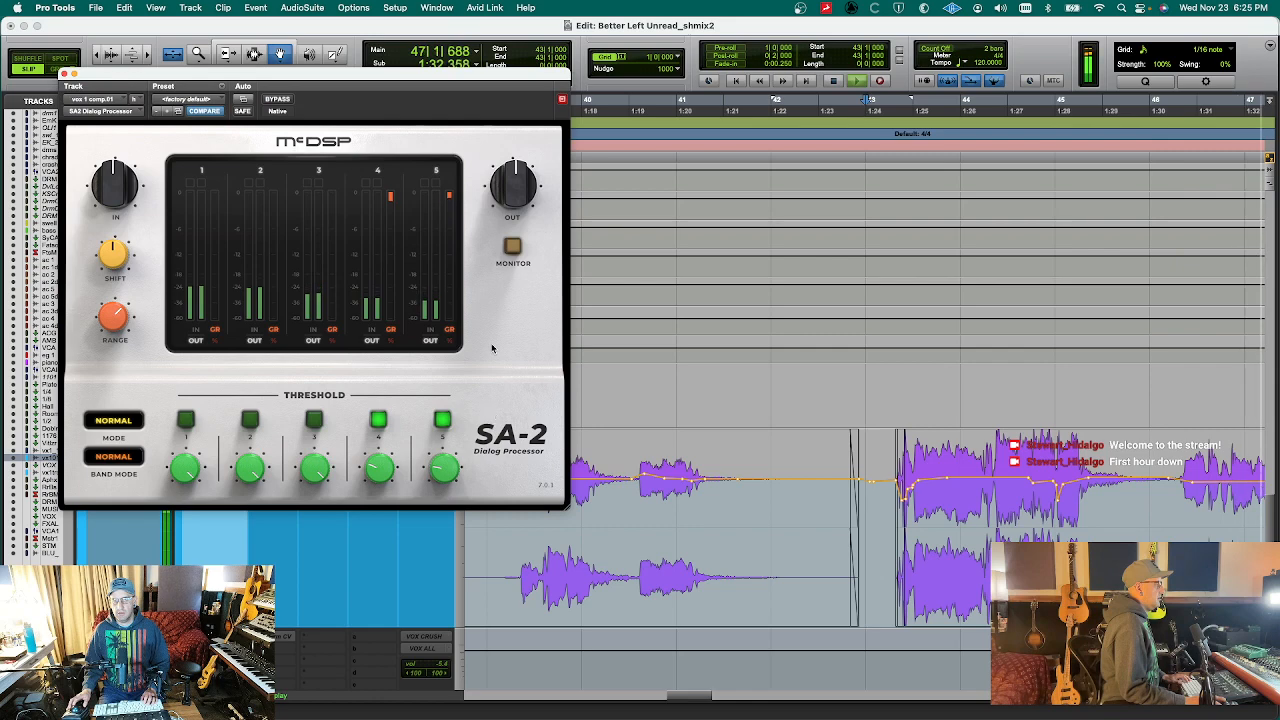
pyautogui.press('super+w')
pyautogui.press('r')
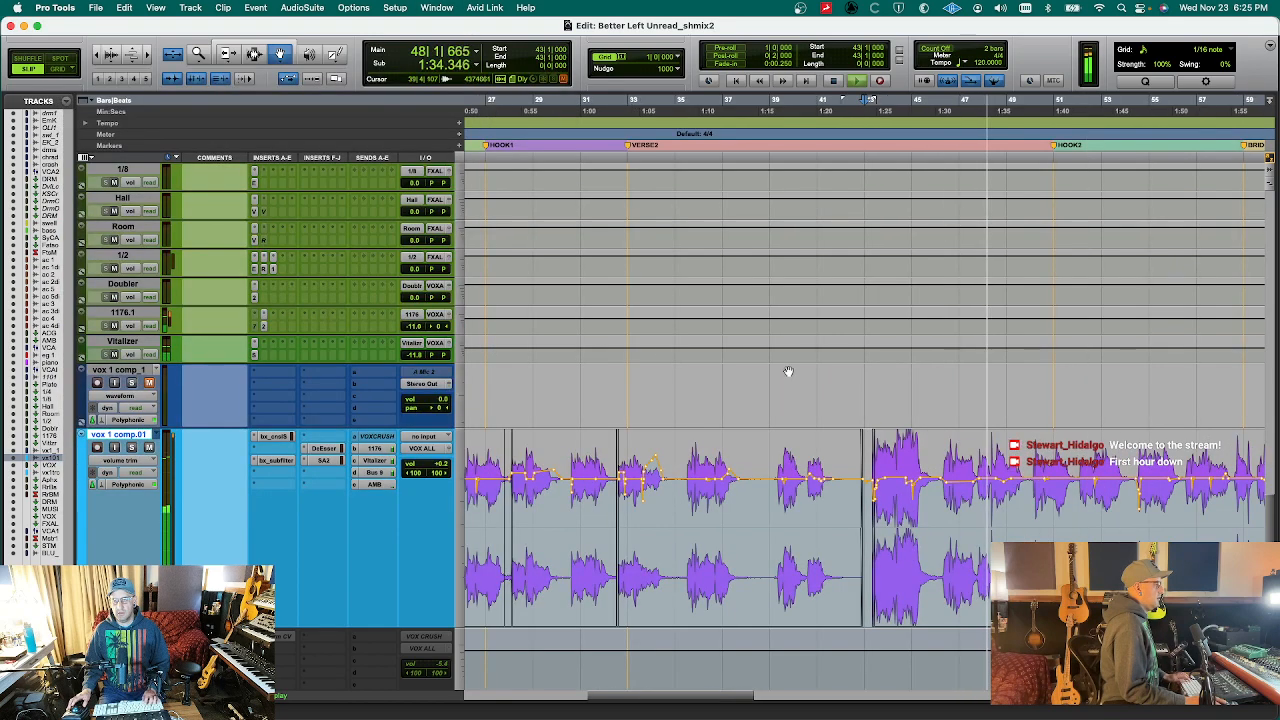
# - Audition vox 1 comp.01 from bar 46 beat 4 and examine its waveform and volume trim through bar 48
pyautogui.press('t')
pyautogui.press('t')
pyautogui.press('t')
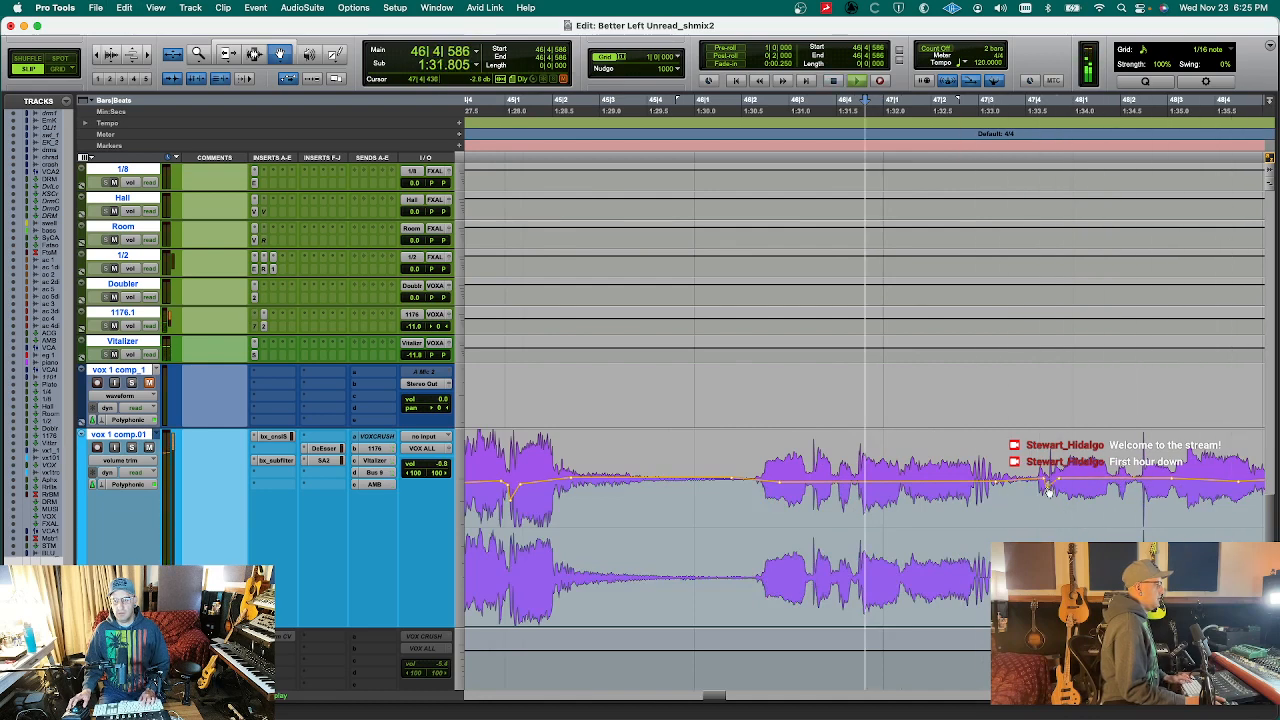
pyautogui.press('t')
pyautogui.press('t')
pyautogui.press('r')
pyautogui.press('r')
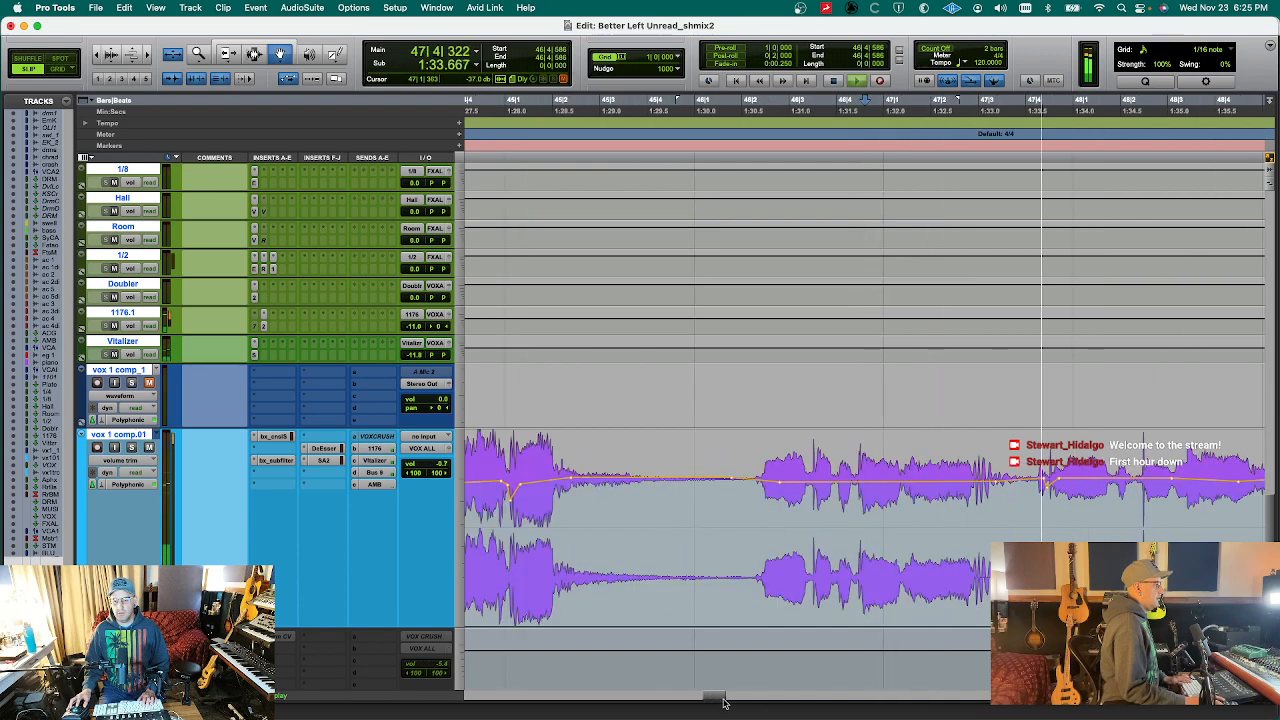
pyautogui.moveTo(724, 703); pyautogui.dragTo(732, 702)
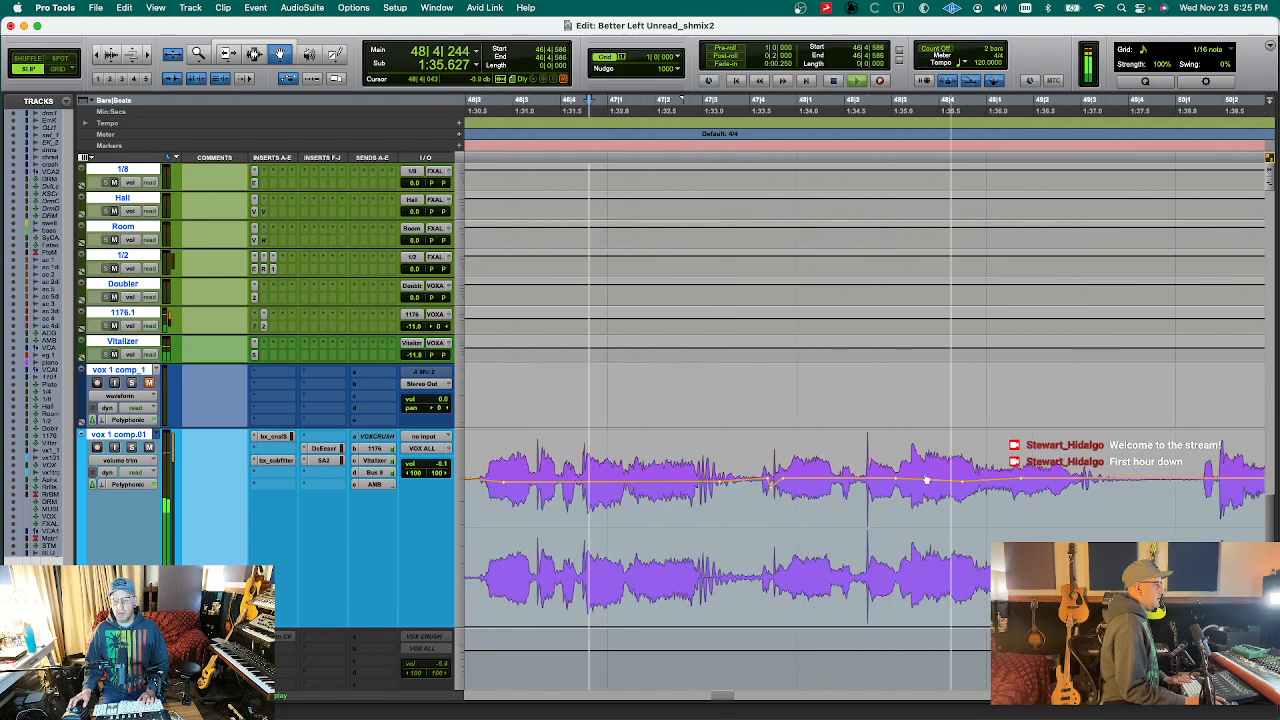
# - Switch vox 1 comp.01 back to waveform view and open the RX 10 Mouth De-click AudioSuite processor
pyautogui.click(142, 436)
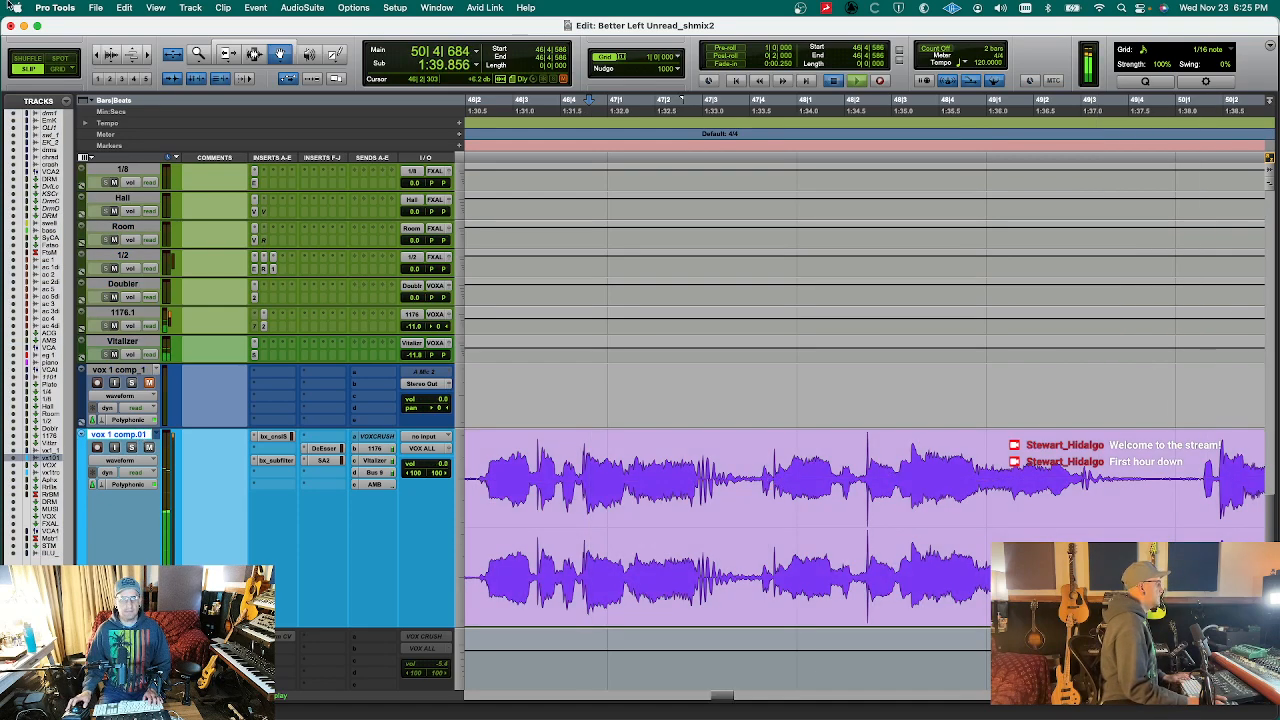
pyautogui.click(395, 7)
pyautogui.moveTo(329, 101)
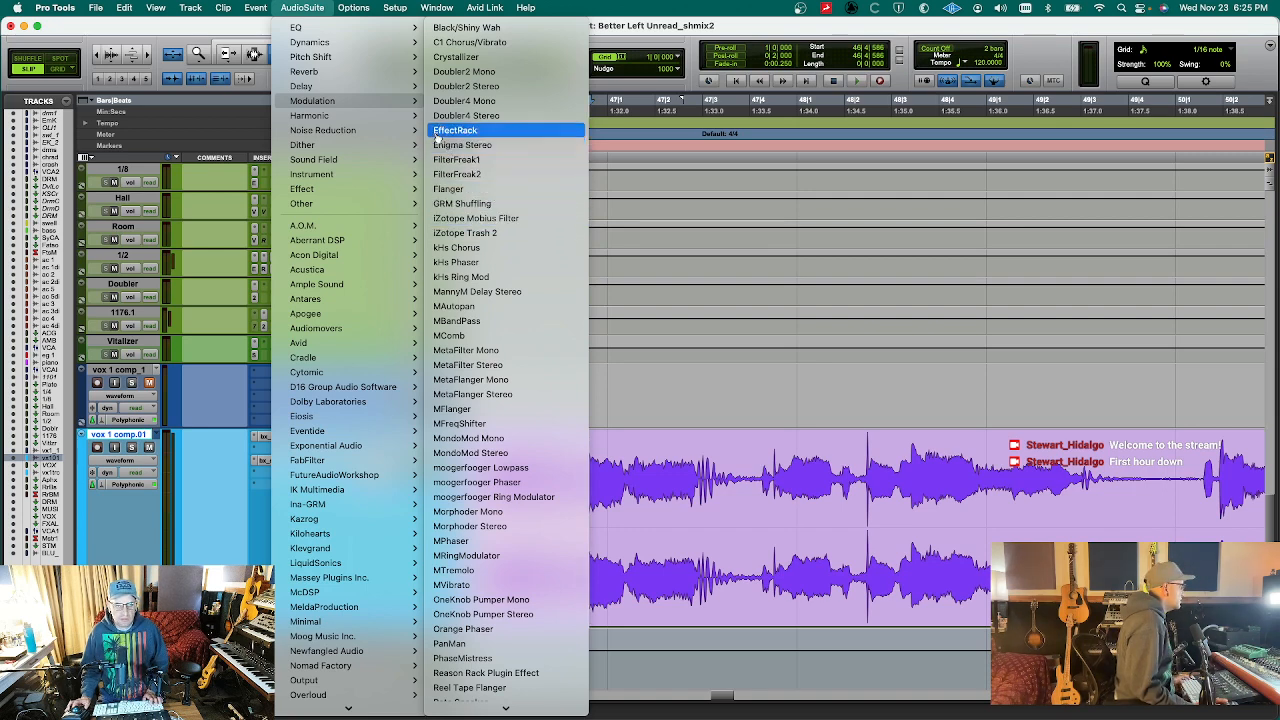
pyautogui.moveTo(340, 130)
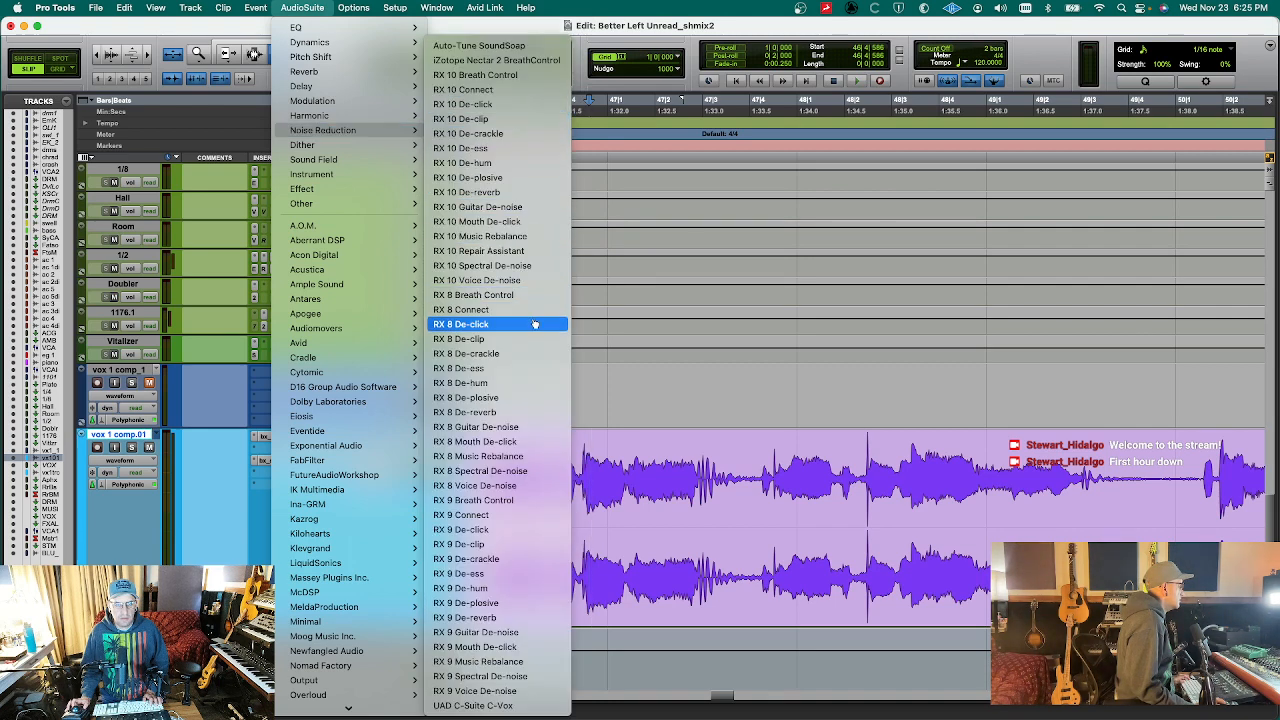
pyautogui.click(543, 221)
# - Select the mouth click at about 47|4|463 on vox 1 comp.01 and render Mouth De-click at sensitivity 4.0
pyautogui.click(810, 465)
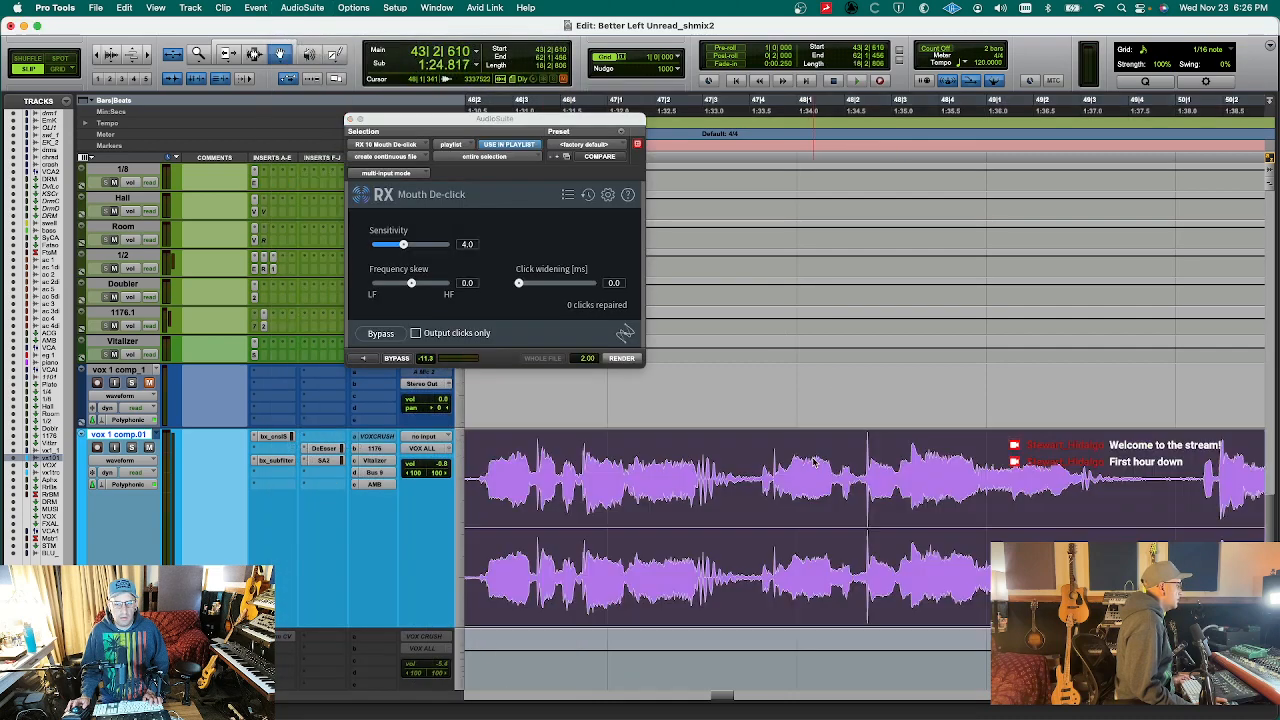
pyautogui.click(774, 471)
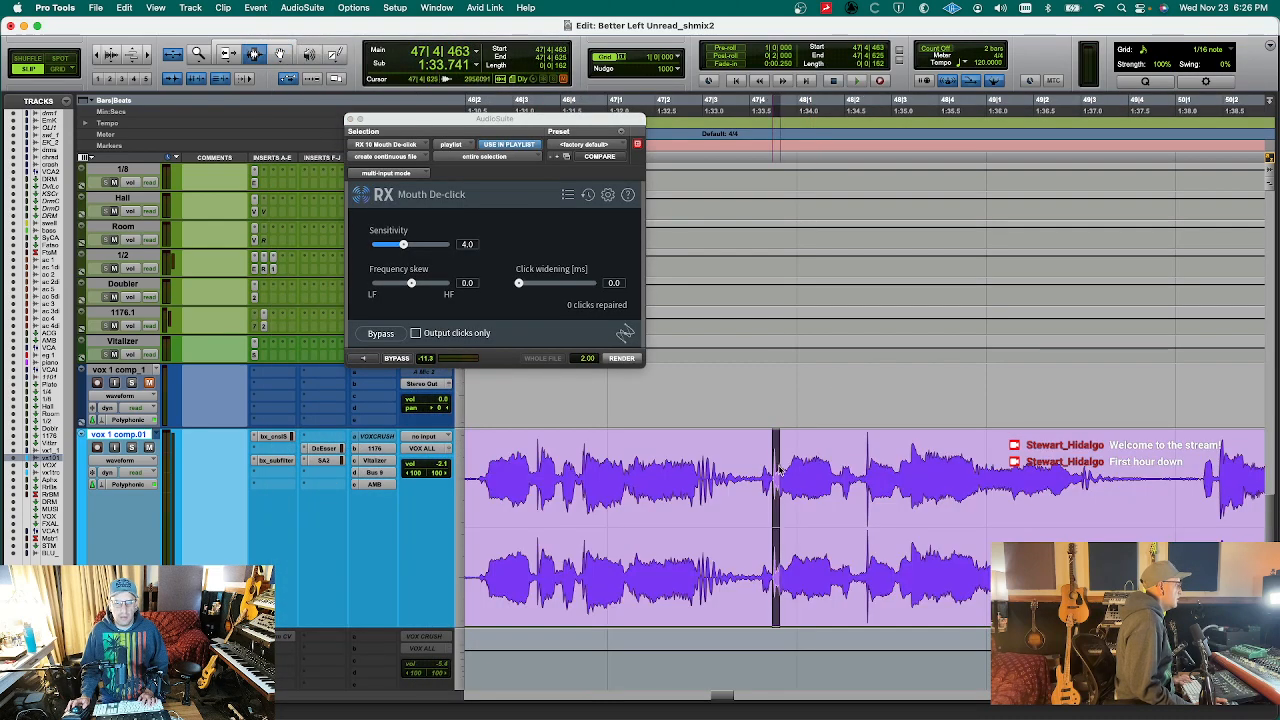
pyautogui.press('Return')
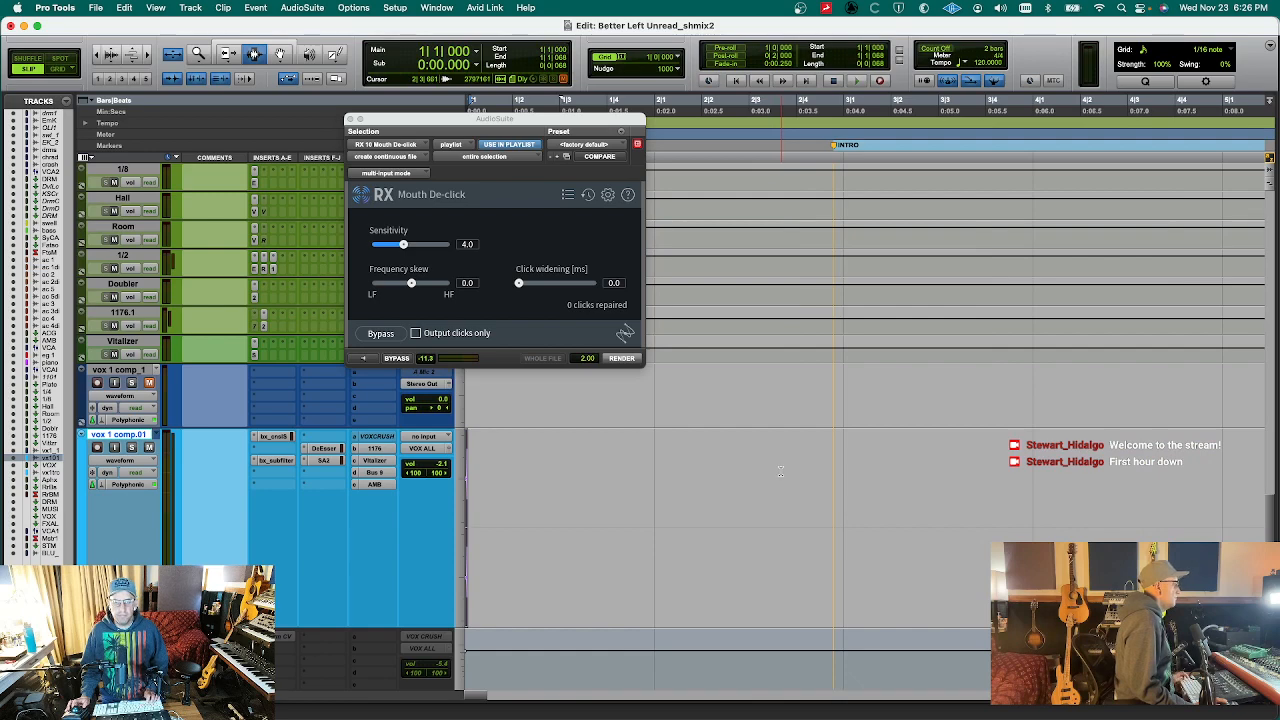
pyautogui.hscroll(10, 780, 471)
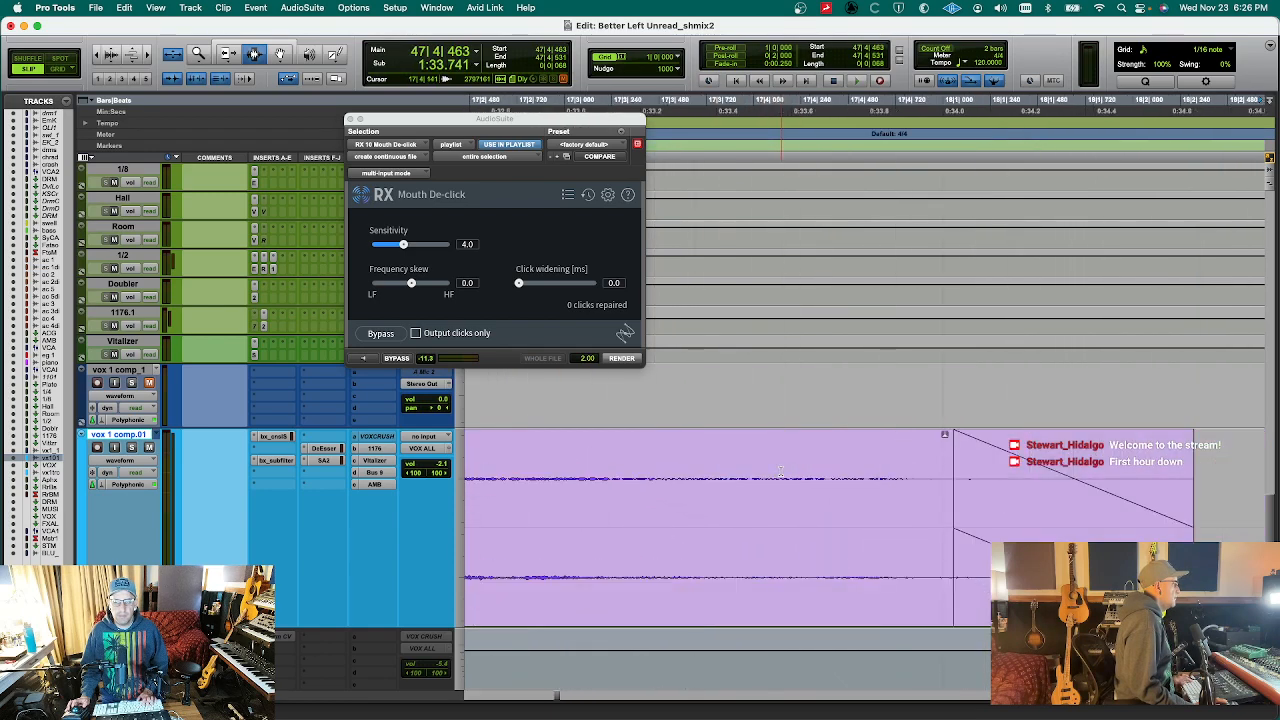
pyautogui.press('r')
pyautogui.press('r')
pyautogui.press('Left')
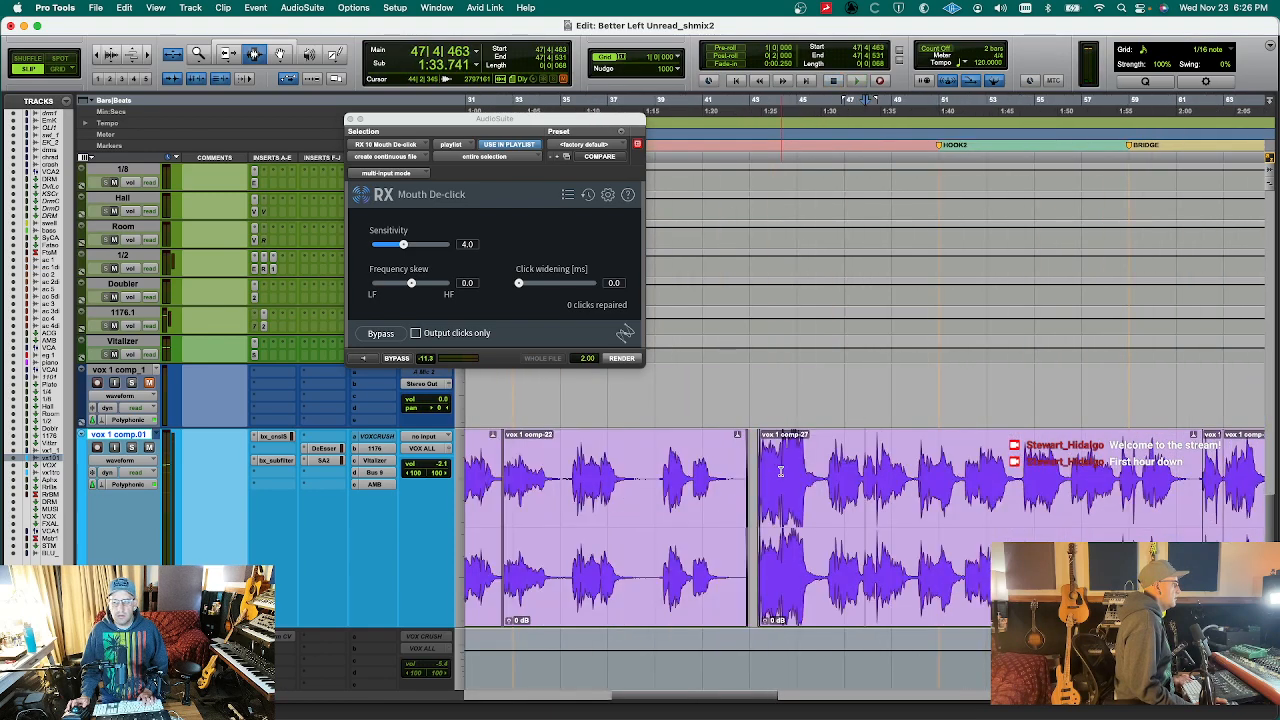
pyautogui.press('t')
pyautogui.press('t')
pyautogui.press('t')
pyautogui.press('t')
pyautogui.press('t')
pyautogui.press('t')
pyautogui.press('t')
pyautogui.press('t')
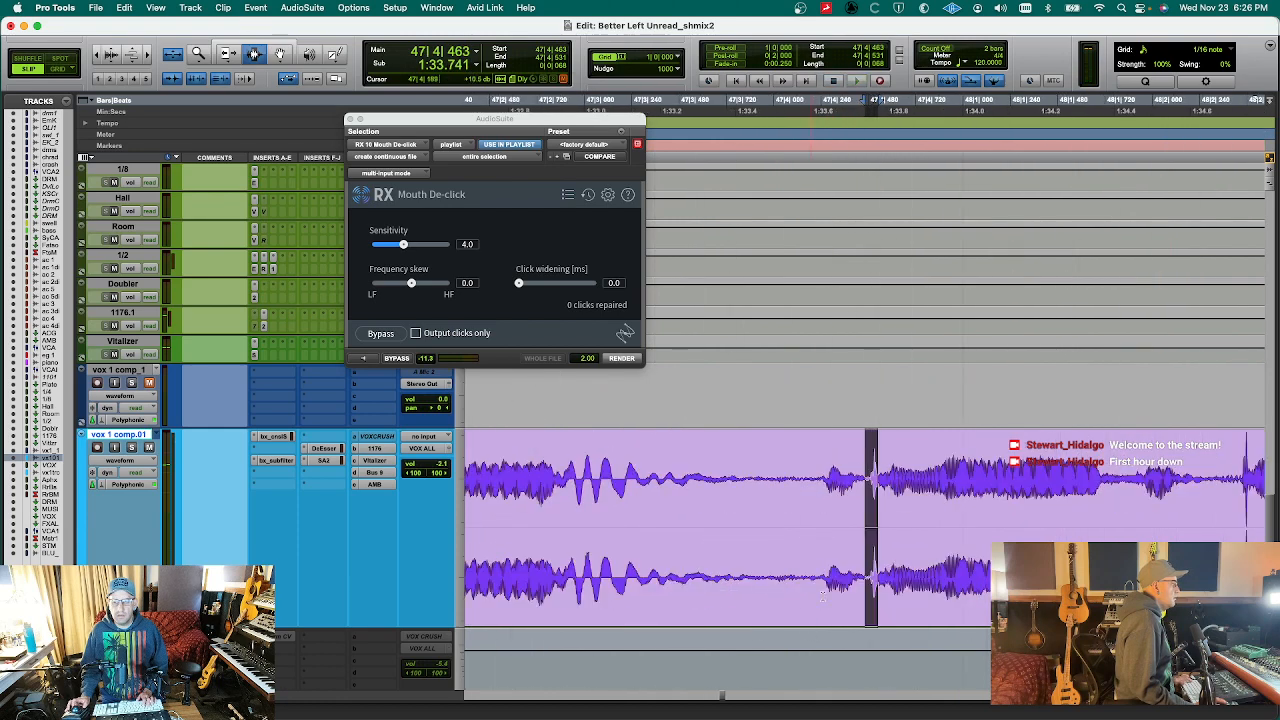
pyautogui.press('space')
pyautogui.click(621, 359)
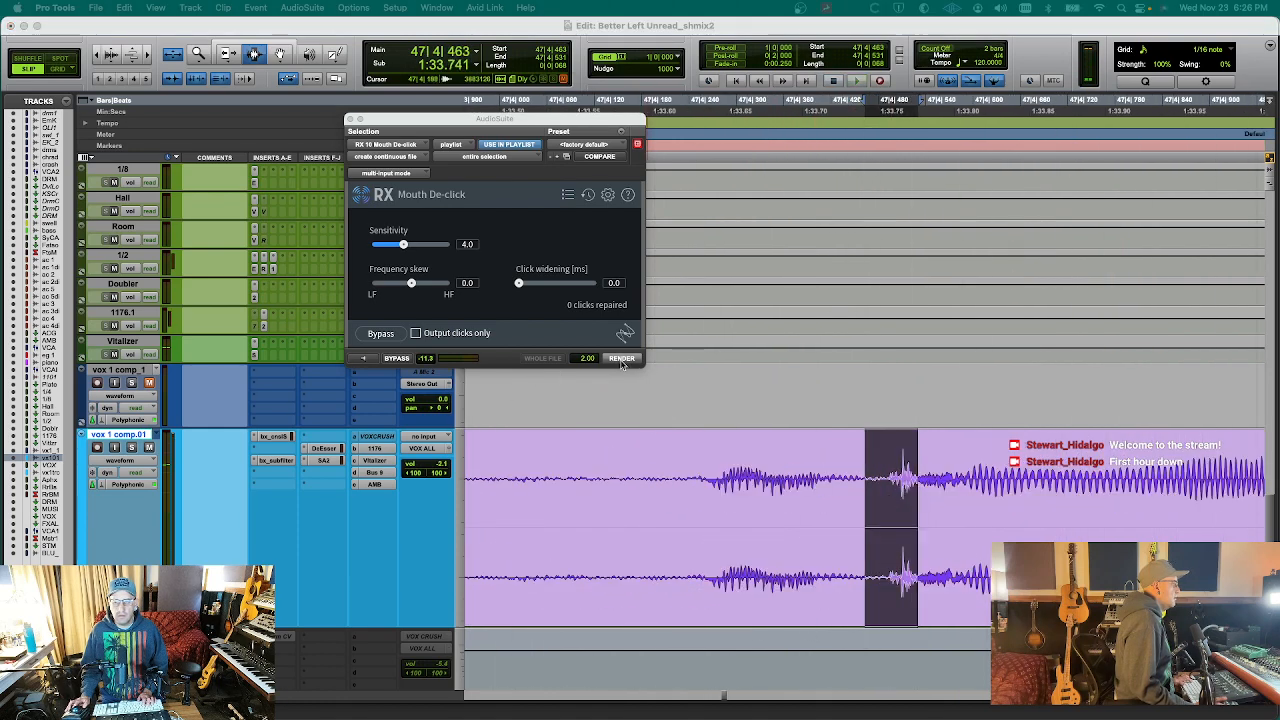
# - Try rendering Mouth De-click at sensitivity 4.0 on the vocal click near 48|2|456
pyautogui.click(836, 513)
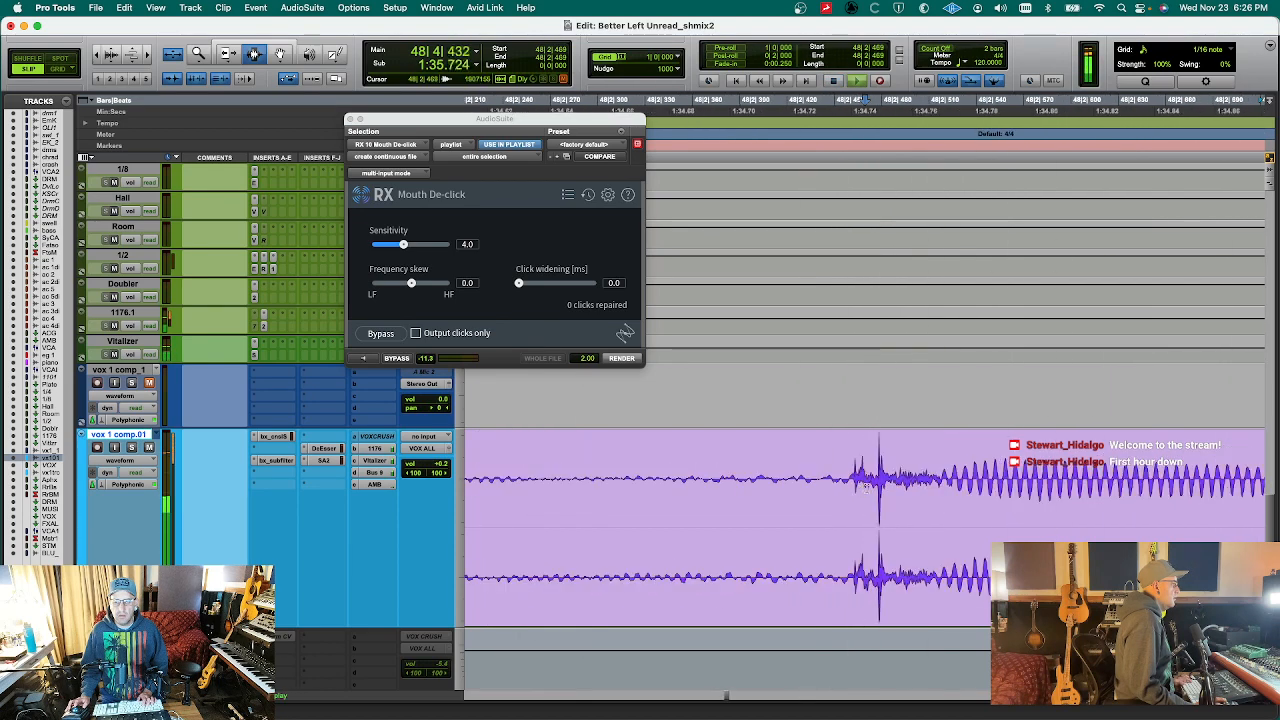
pyautogui.moveTo(823, 480); pyautogui.dragTo(962, 480)
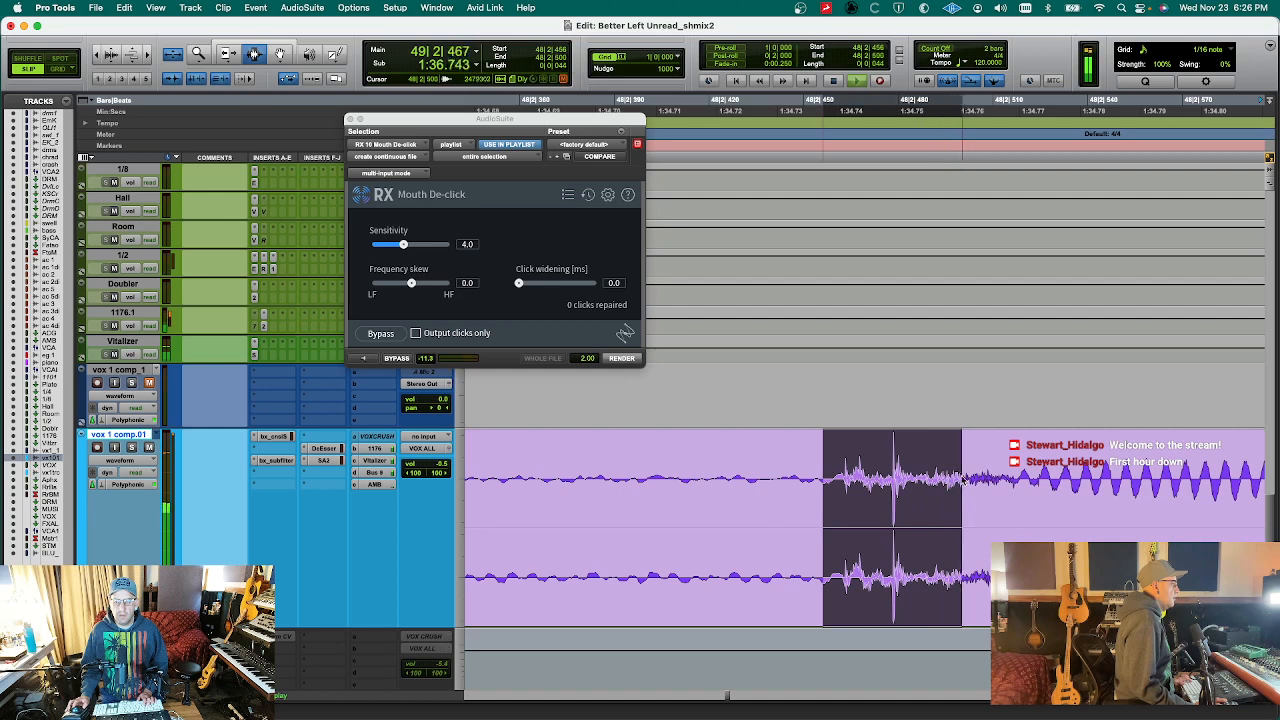
pyautogui.click(624, 359)
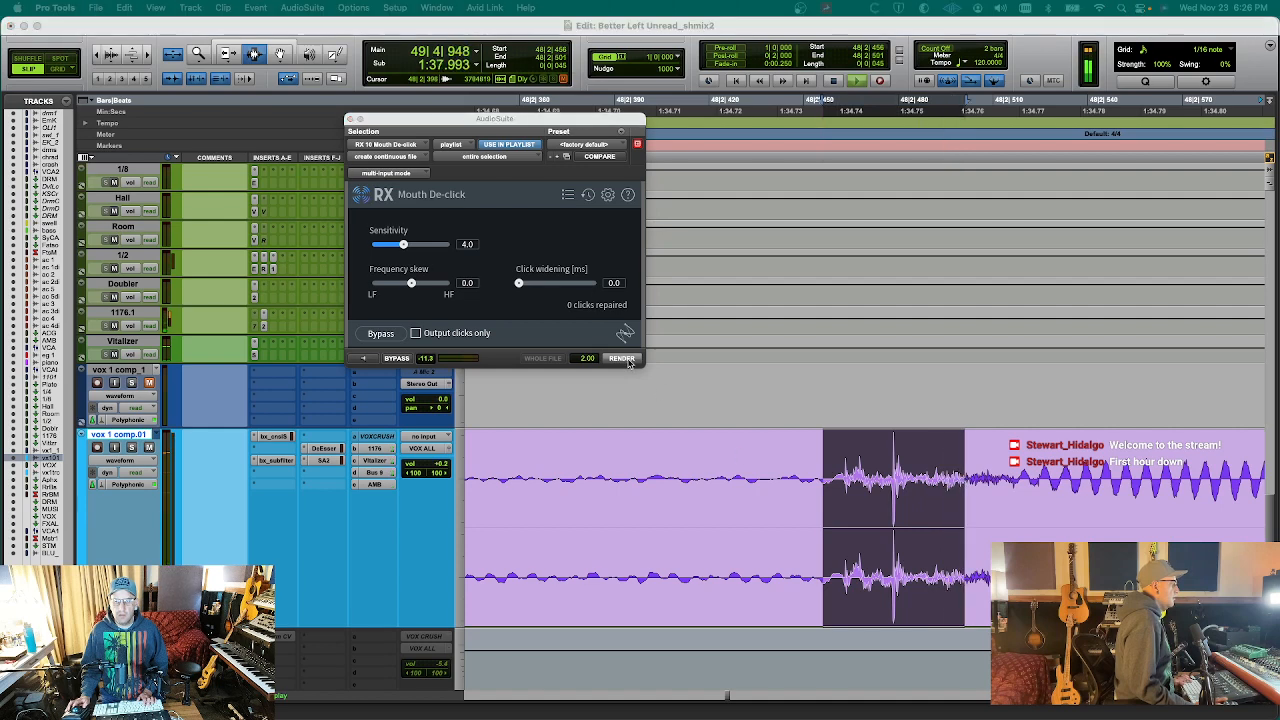
pyautogui.click(763, 491)
pyautogui.press('super+z')
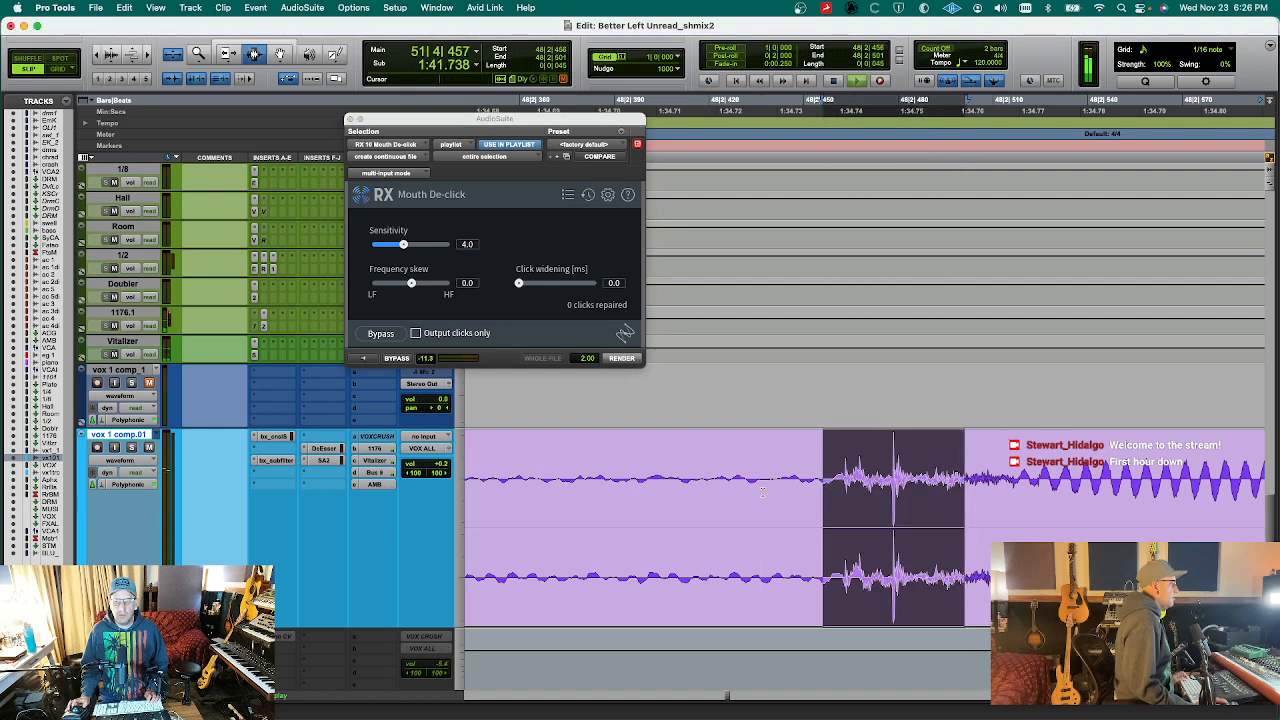
# - Solo vox 1 comp.01, reselect a wider region around the click from 48|2|402 and render Mouth De-click at sensitivity 5.3
pyautogui.click(763, 491)
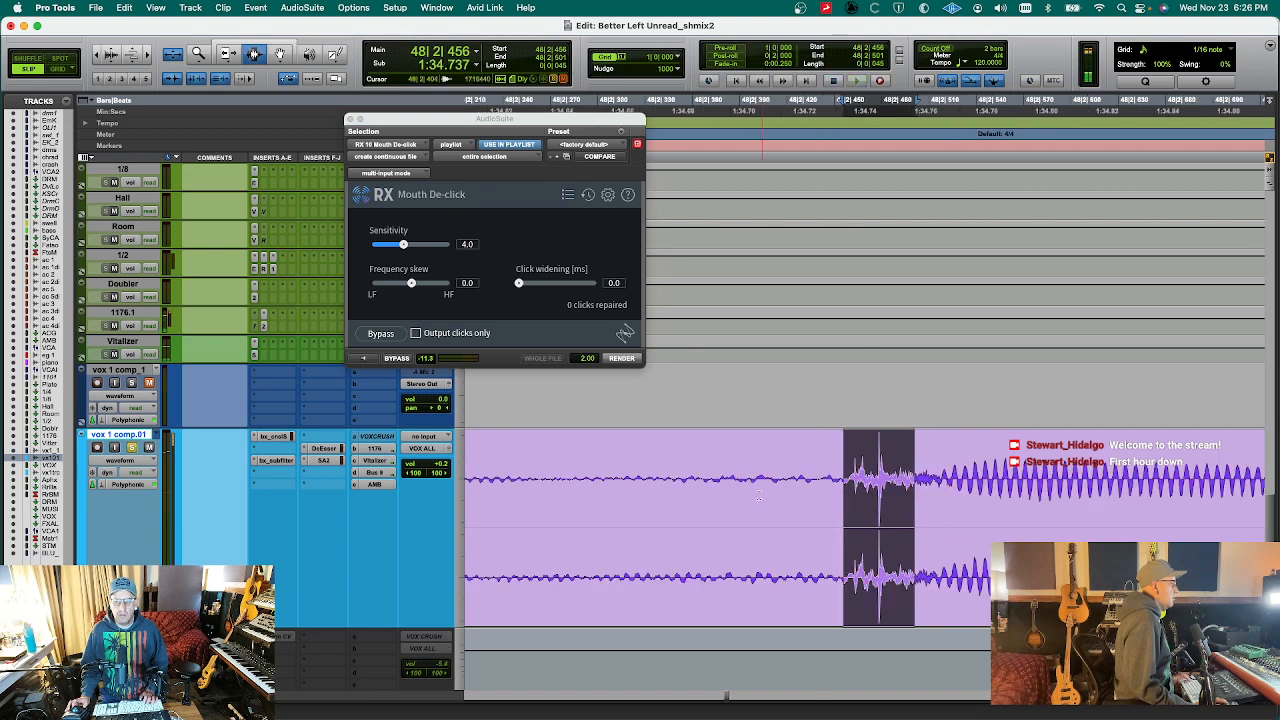
pyautogui.press('space')
pyautogui.press('space')
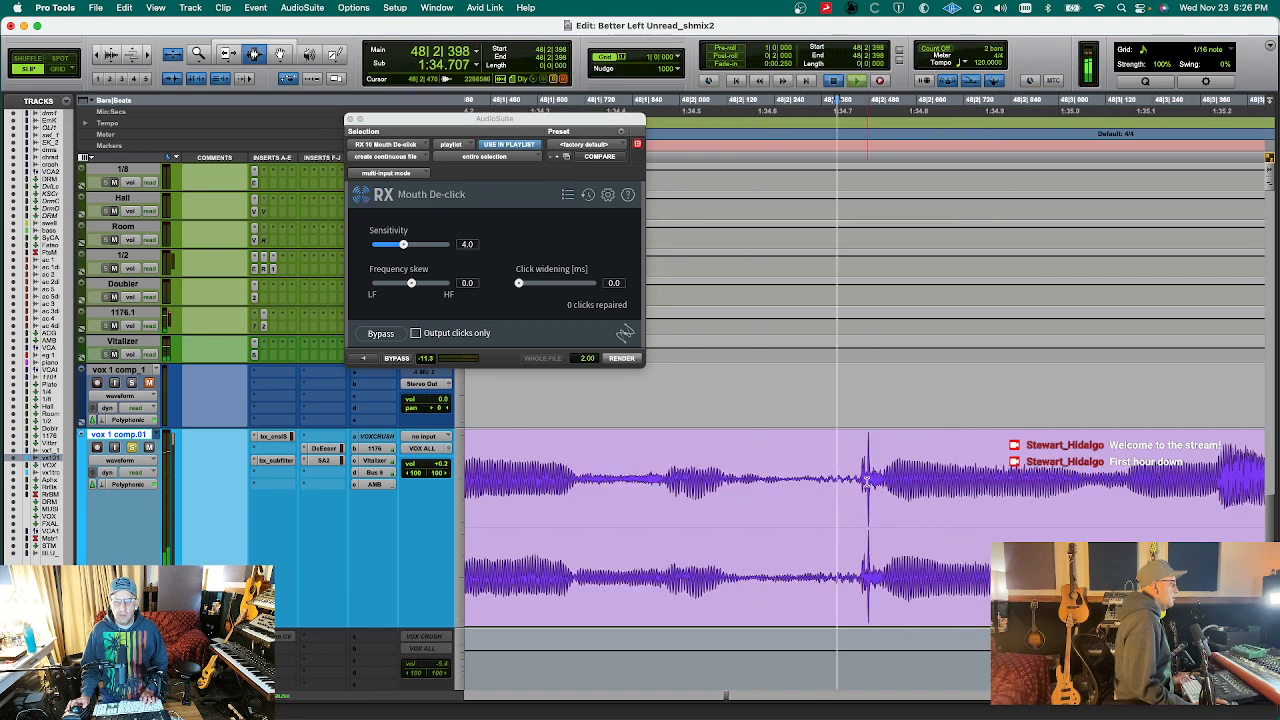
pyautogui.press('space')
pyautogui.press('Up')
pyautogui.press('space')
pyautogui.press('space')
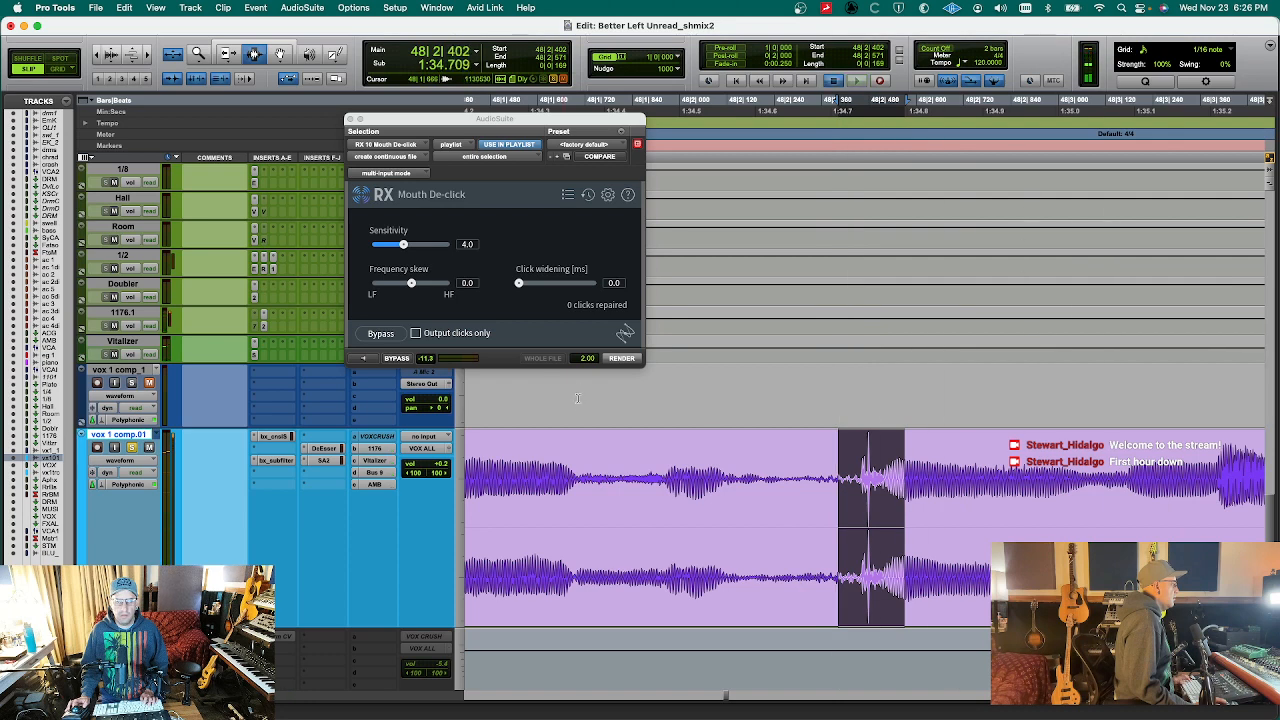
pyautogui.moveTo(403, 244); pyautogui.dragTo(407, 245)
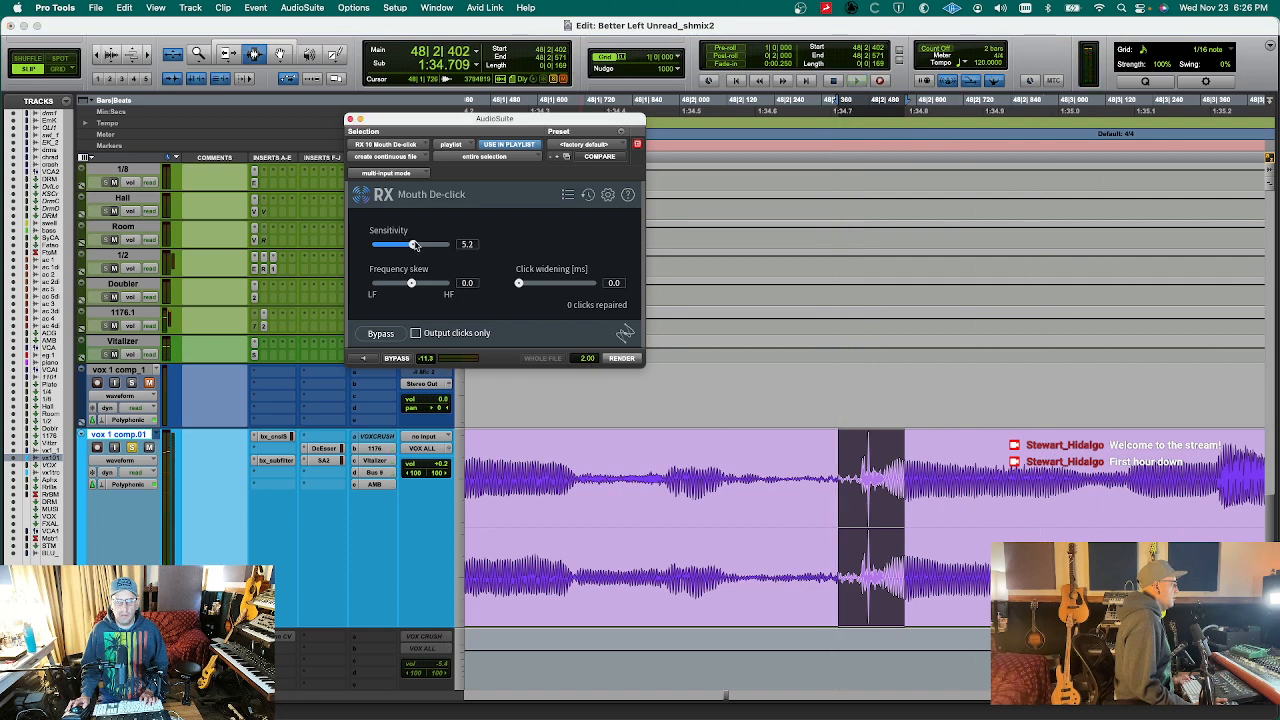
pyautogui.click(622, 358)
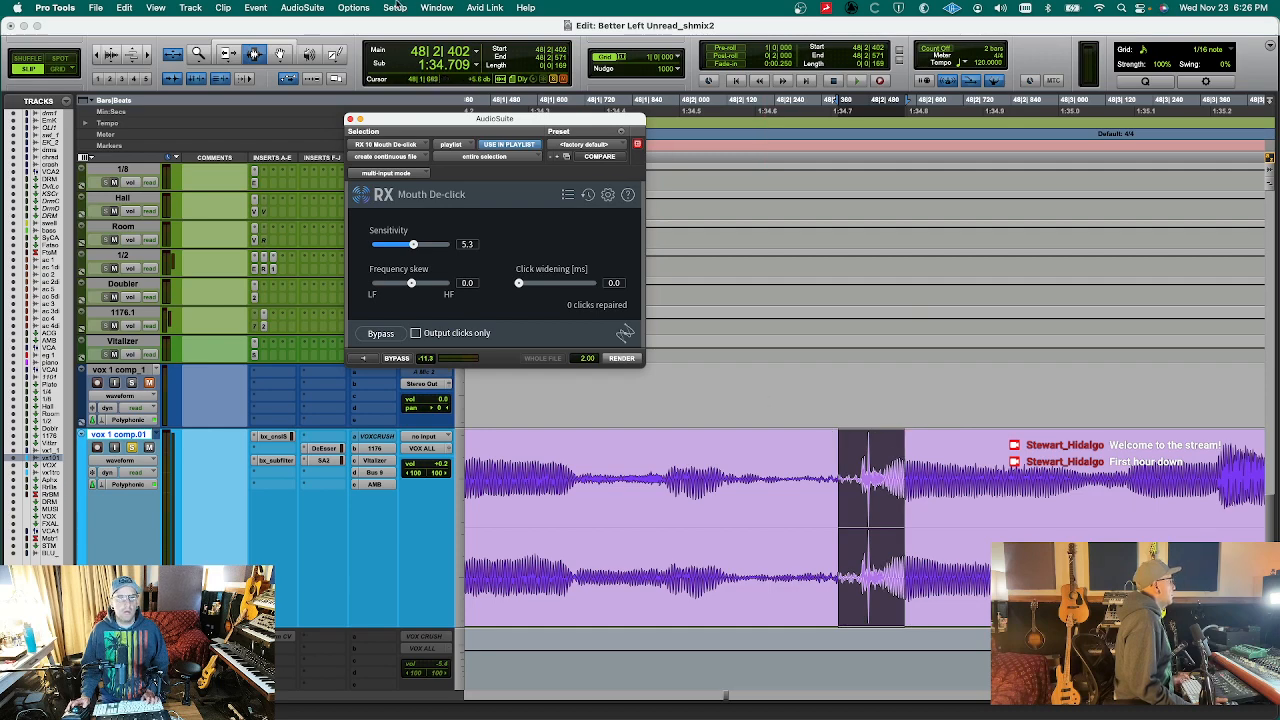
# - Render RX 10 De-click in Single-band mode at sensitivity 3.0 on the region from 48|2|402 and play it back
pyautogui.click(302, 7)
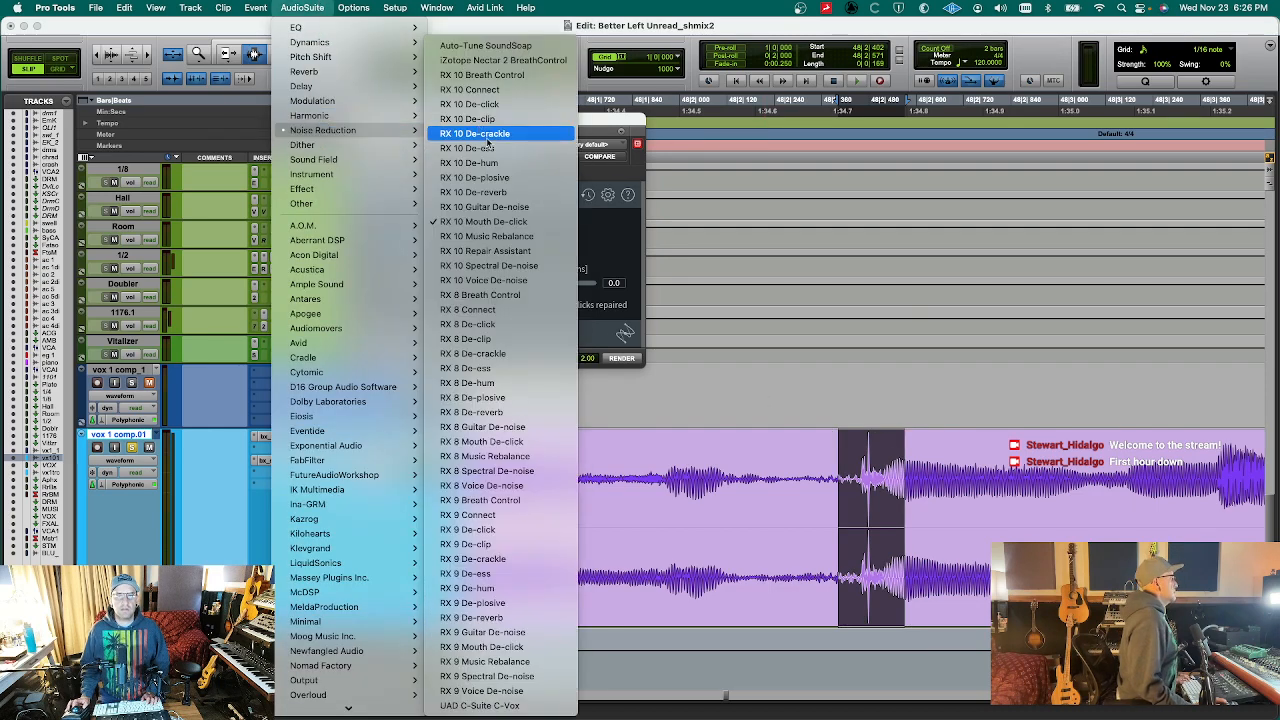
pyautogui.click(500, 105)
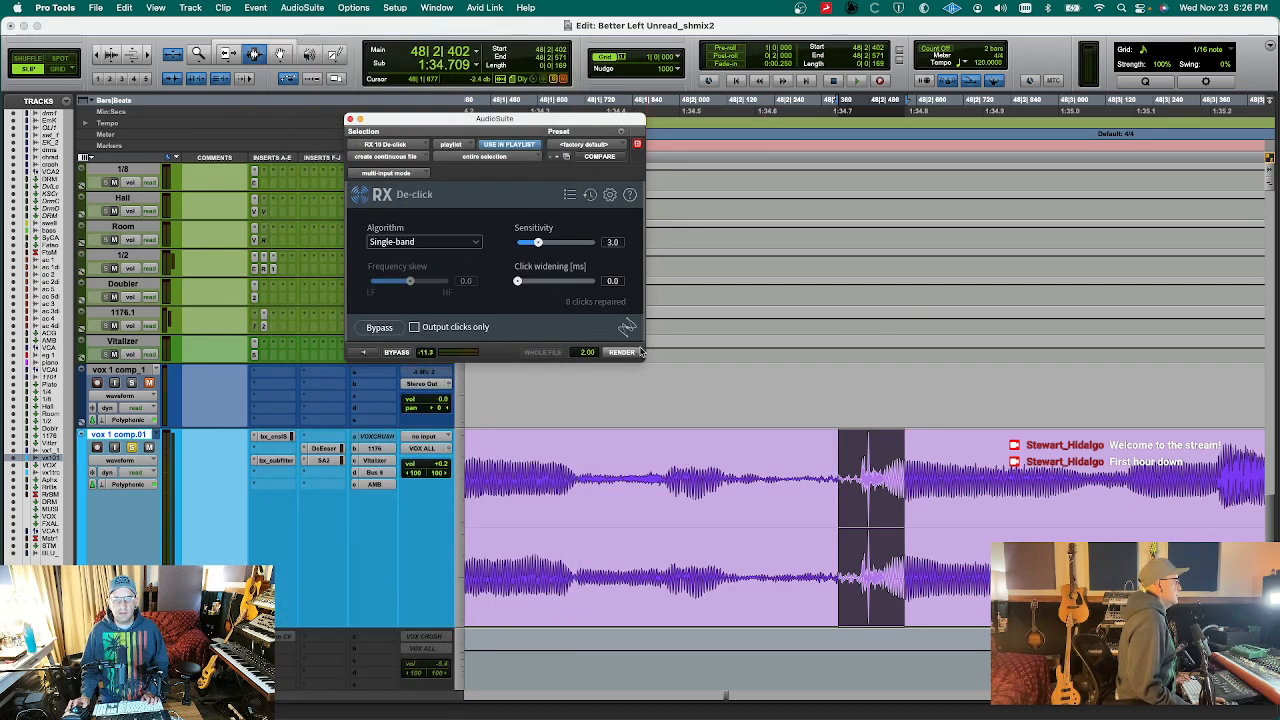
pyautogui.click(628, 353)
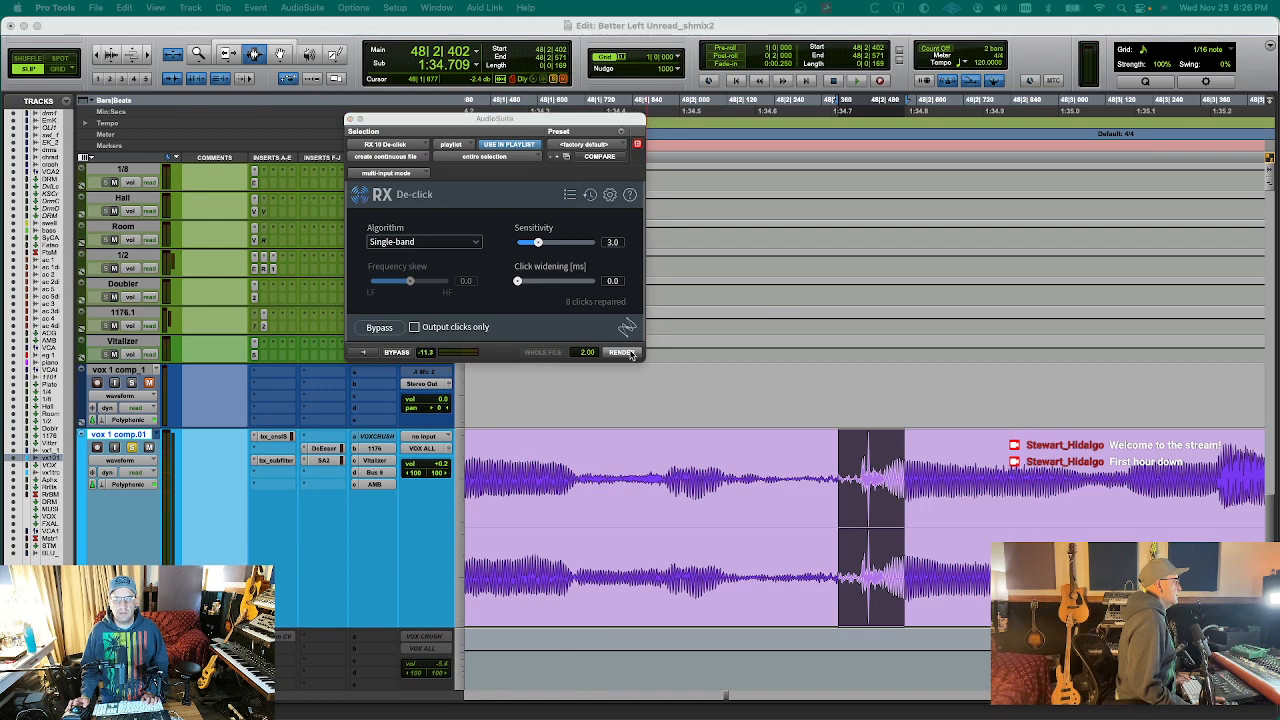
pyautogui.click(732, 477)
pyautogui.press('space')
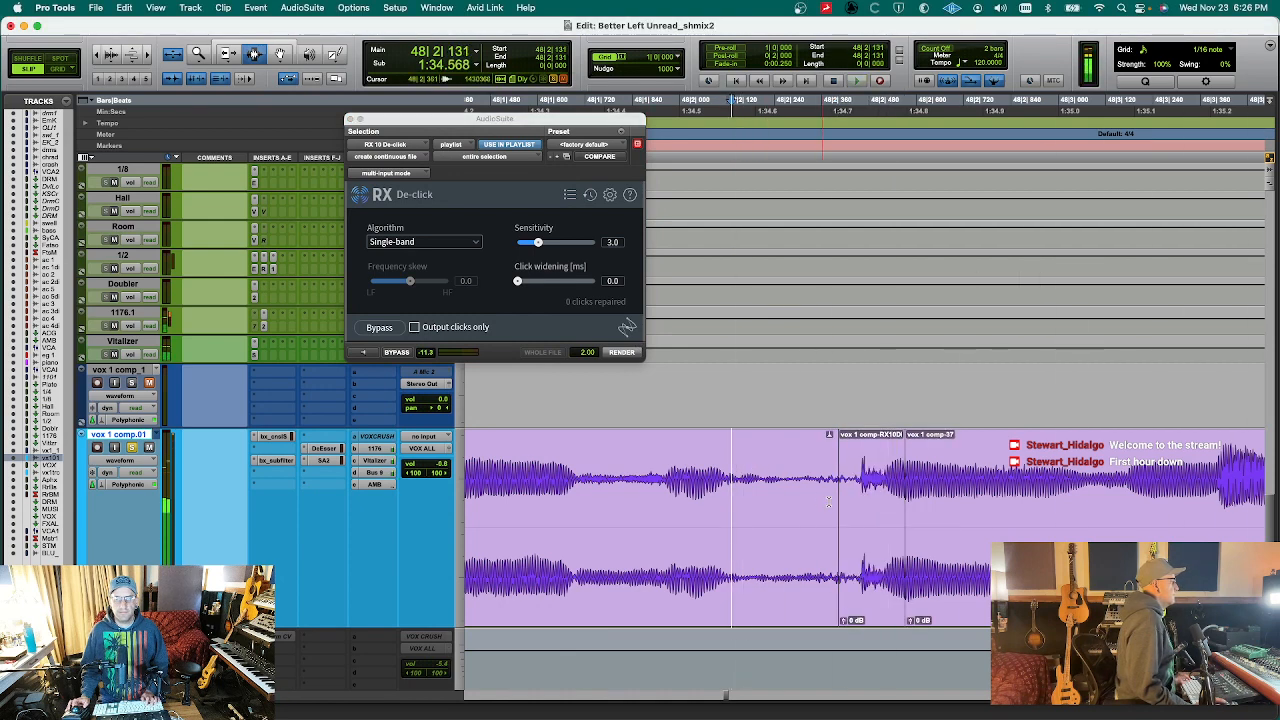
pyautogui.press('space')
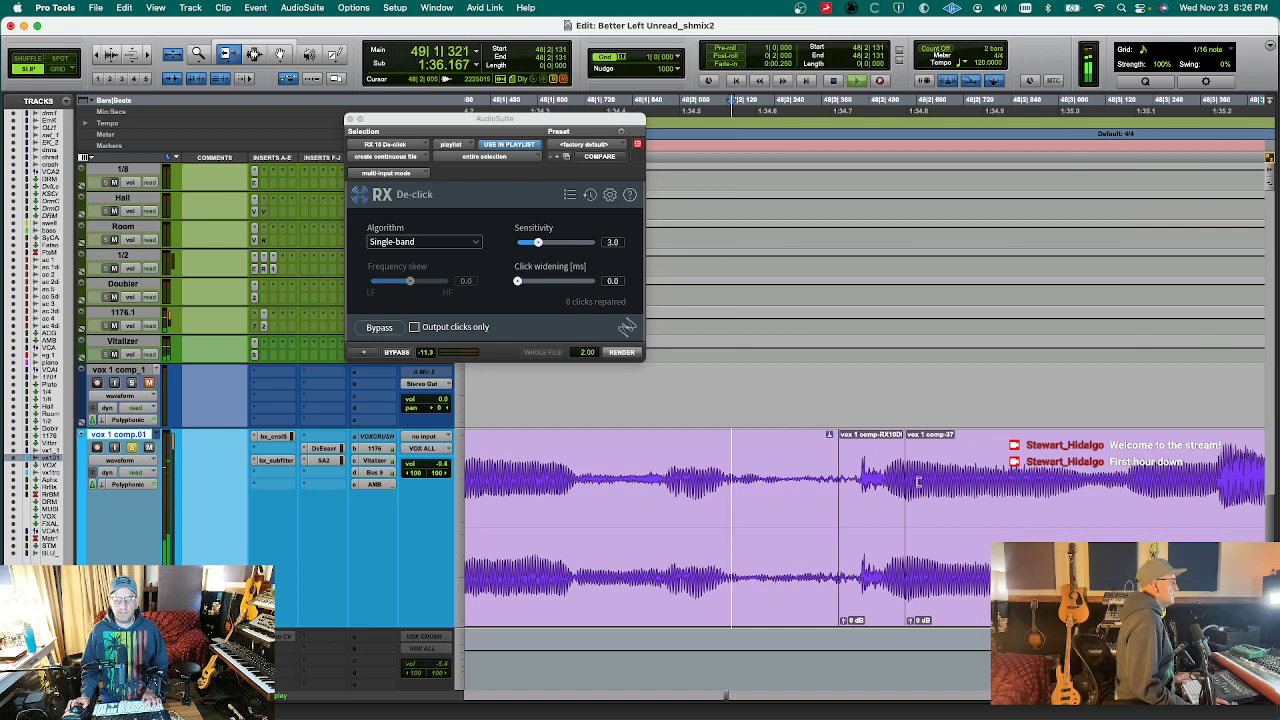
# - Extend the start of the clip after the rendered section back to about 48|2|507 and crossfade both edges of that section
pyautogui.moveTo(918, 482); pyautogui.dragTo(880, 485)
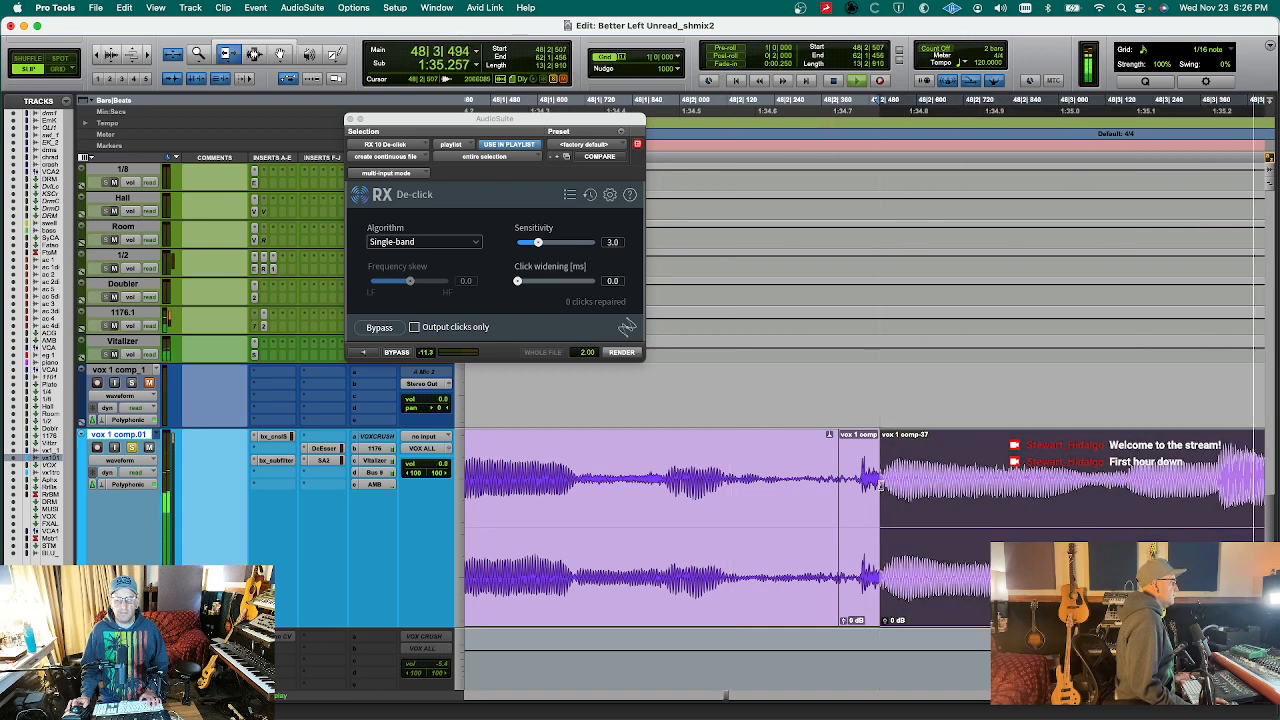
pyautogui.press('KP_1')
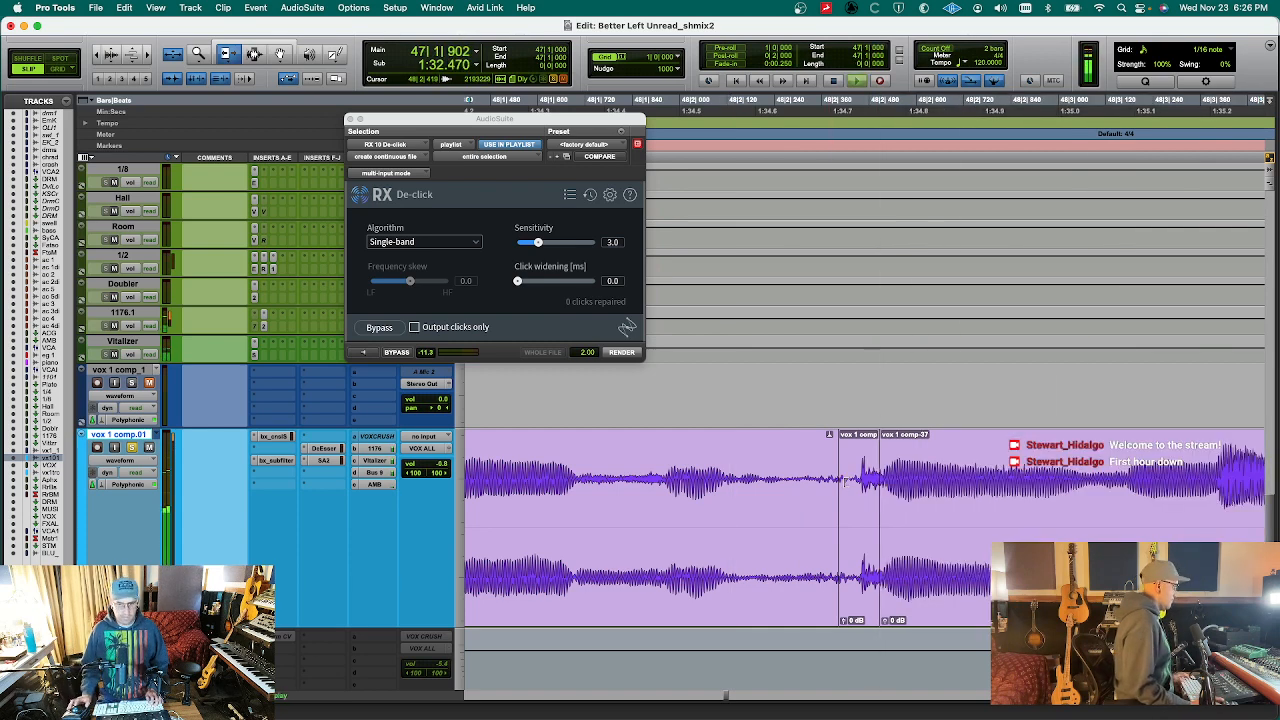
pyautogui.click(800, 474)
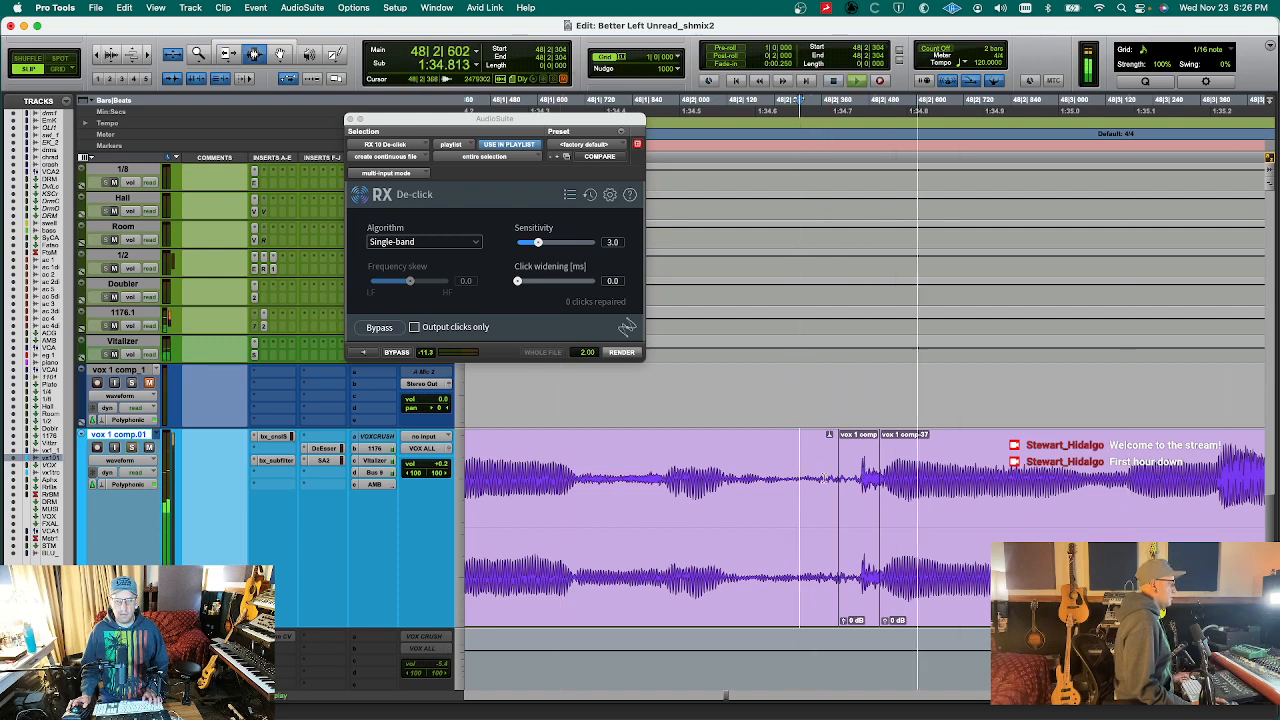
pyautogui.moveTo(824, 476); pyautogui.dragTo(885, 476)
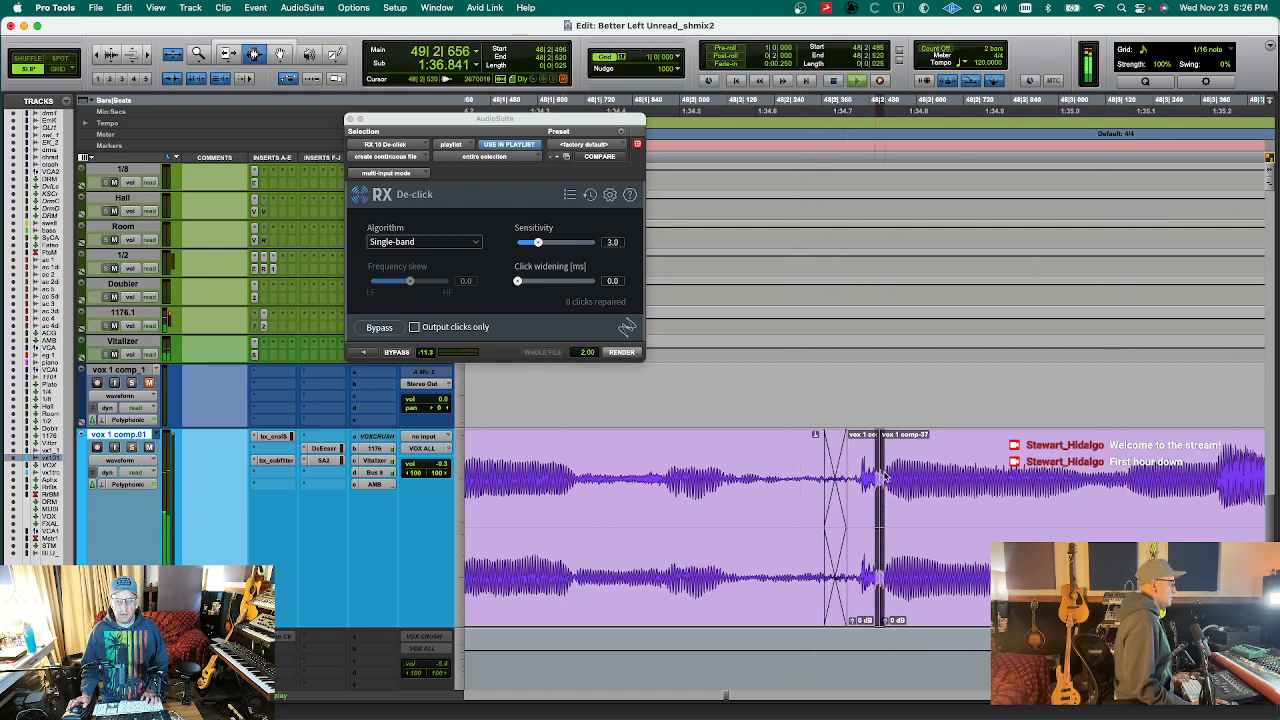
pyautogui.press('f')
pyautogui.click(808, 476)
# - Play vox 1 comp.01 from about 48|2|326 on into HOOK2 and examine the vocal for further problems
pyautogui.press('r')
pyautogui.press('r')
pyautogui.press('r')
pyautogui.press('r')
pyautogui.press('r')
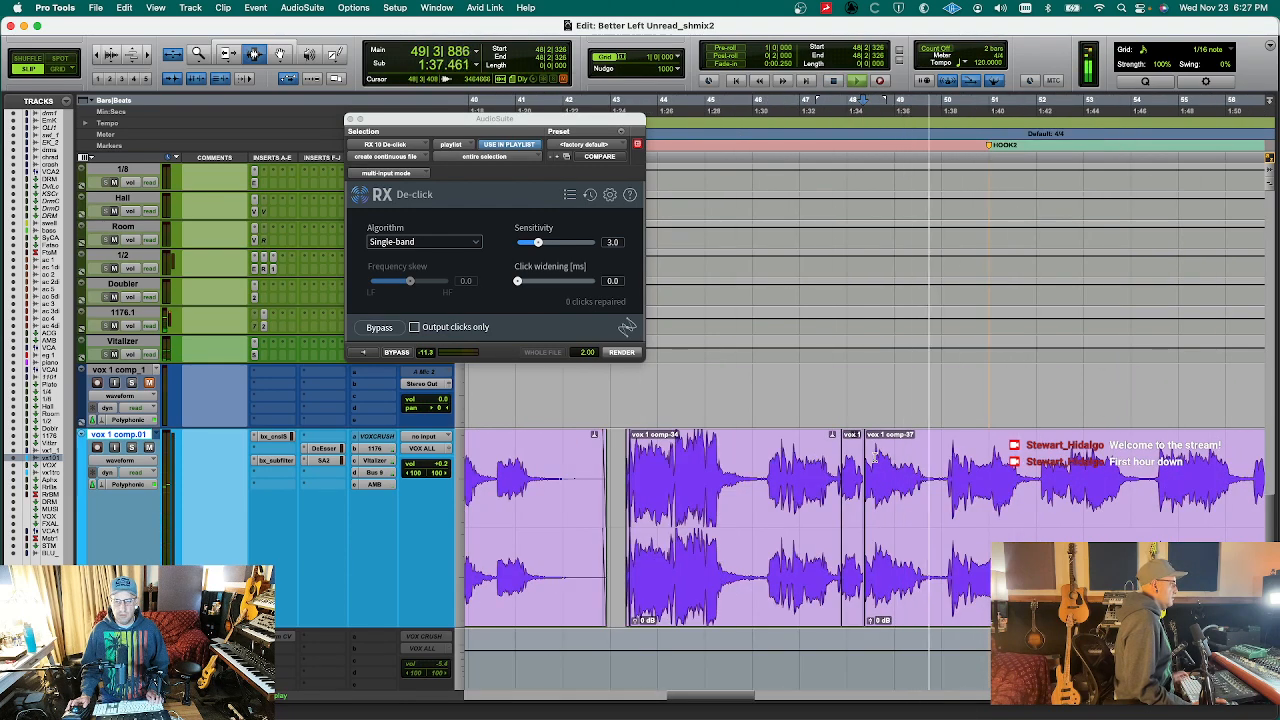
pyautogui.press('r')
pyautogui.press('r')
pyautogui.press('r')
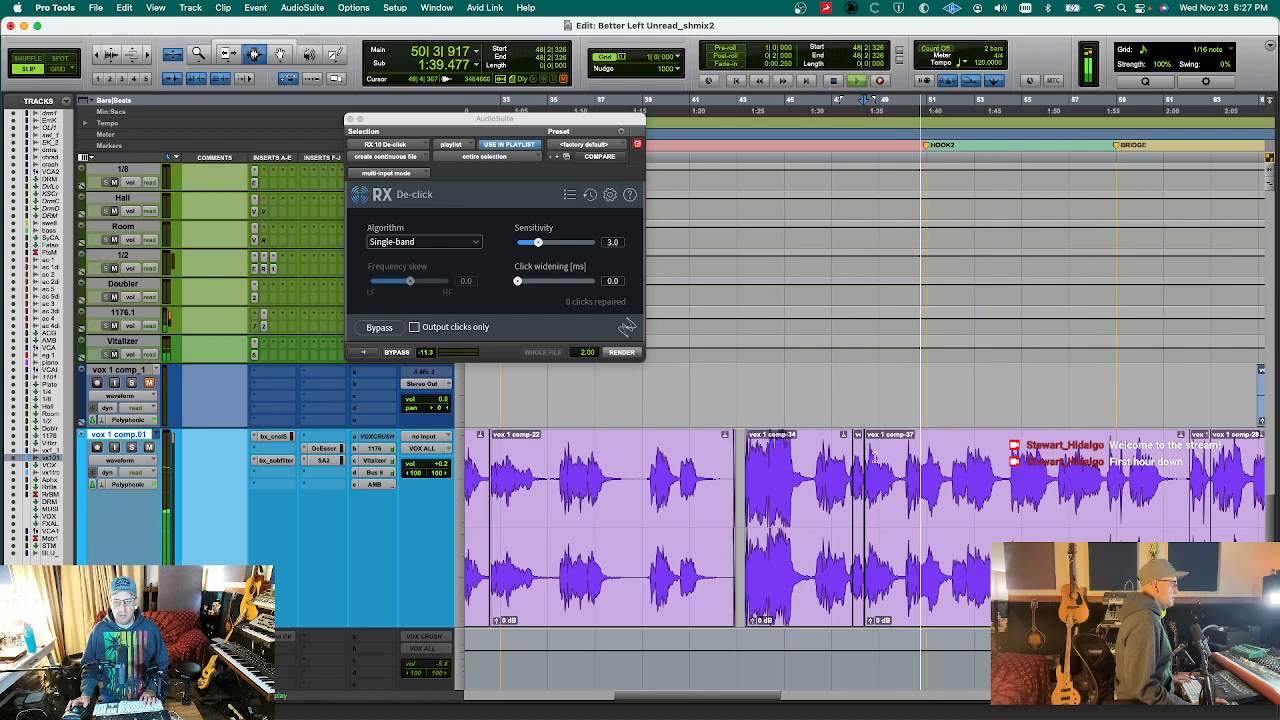
pyautogui.press('t')
pyautogui.press('t')
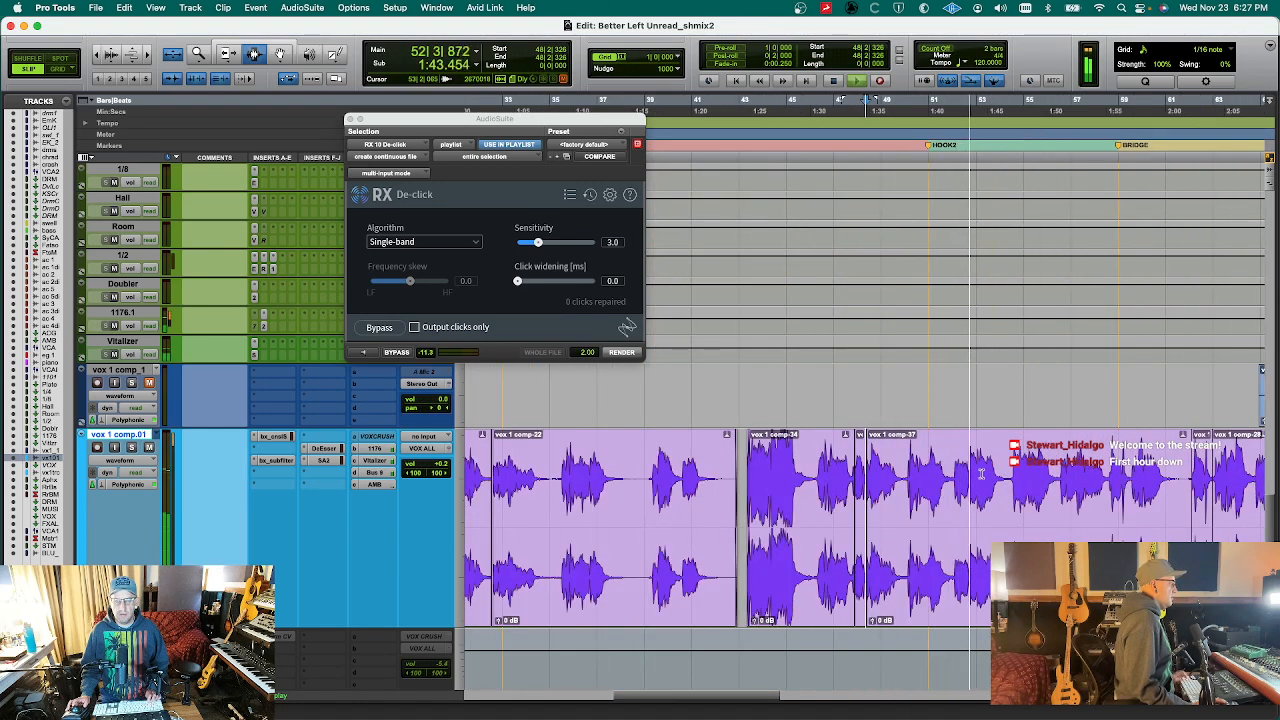
# - Close the De-click window, show volume trim on vox 1 comp.01 and lower the breakpoint at about 52|3|891 to about -4.2 dB
pyautogui.press('super+w')
pyautogui.press('t')
pyautogui.press('t')
pyautogui.press('t')
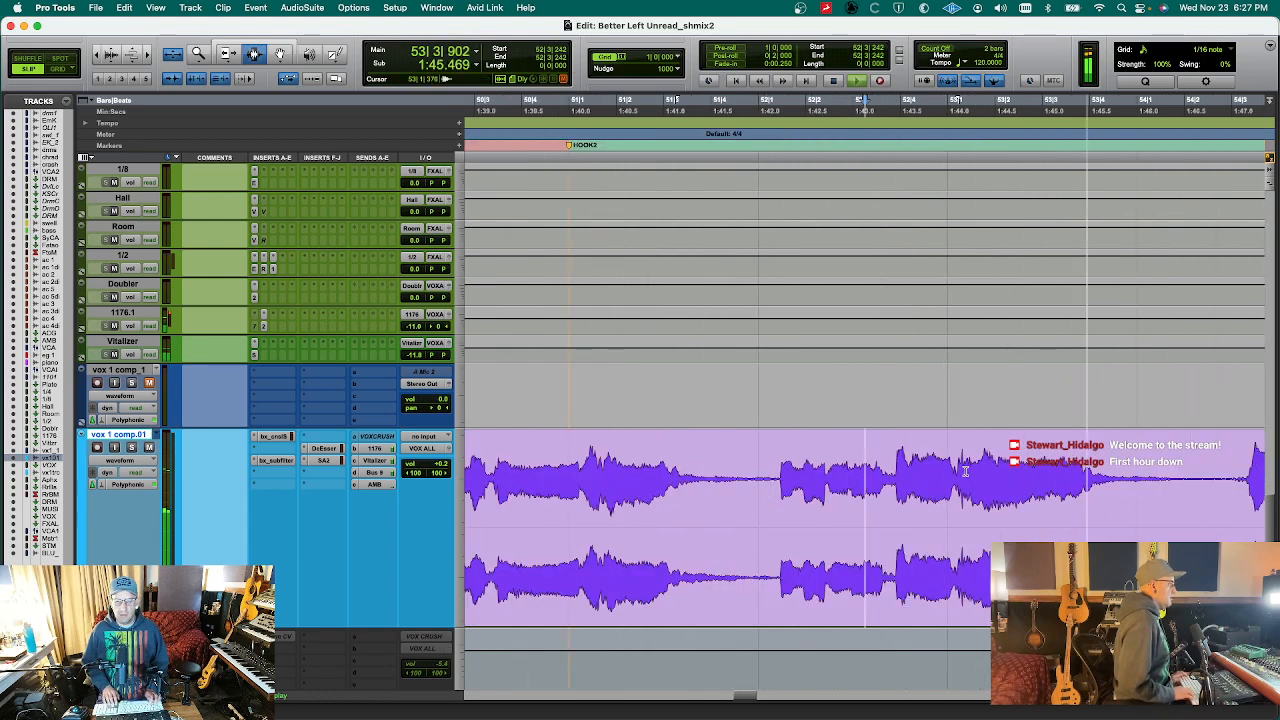
pyautogui.press('-')
pyautogui.press('F8')
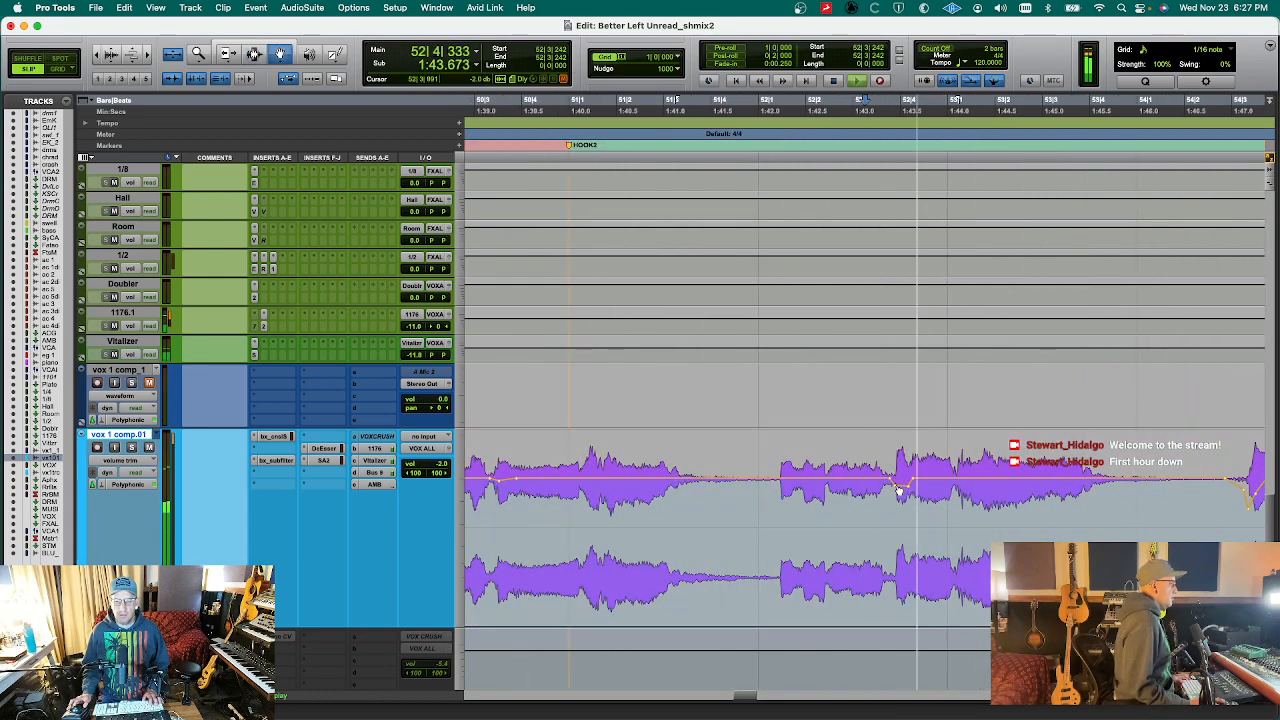
pyautogui.press('space')
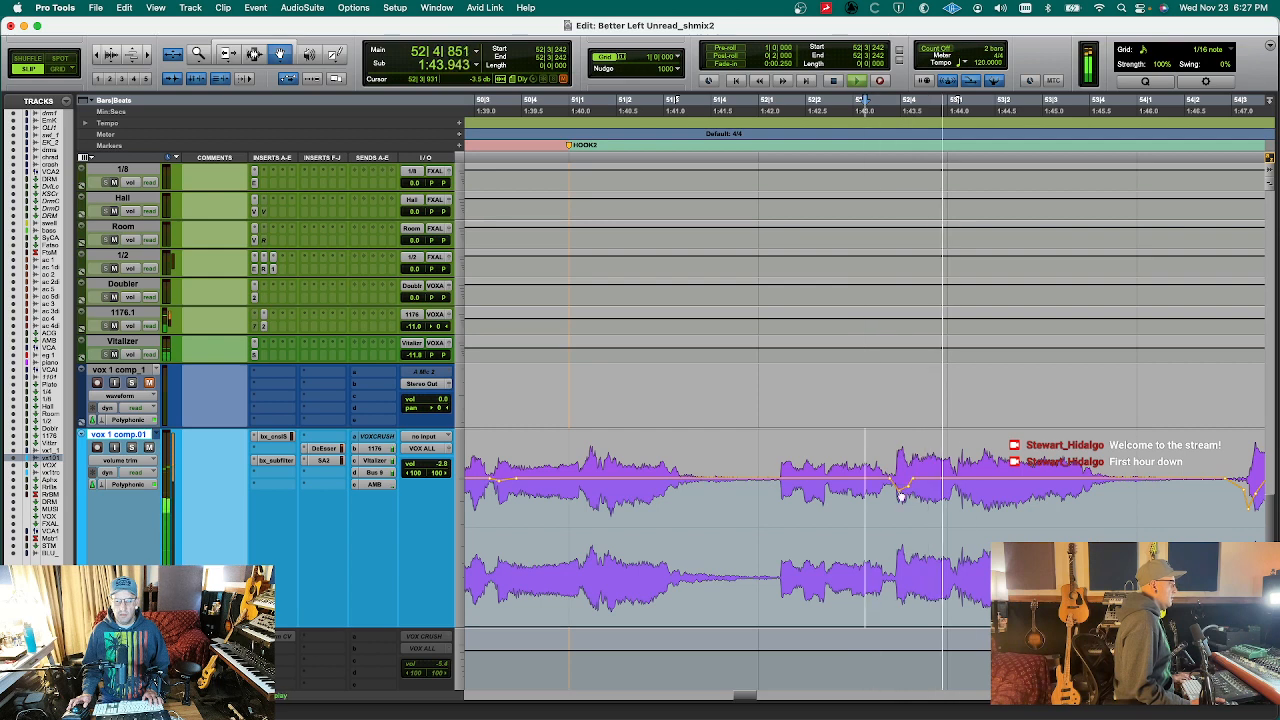
pyautogui.press('space')
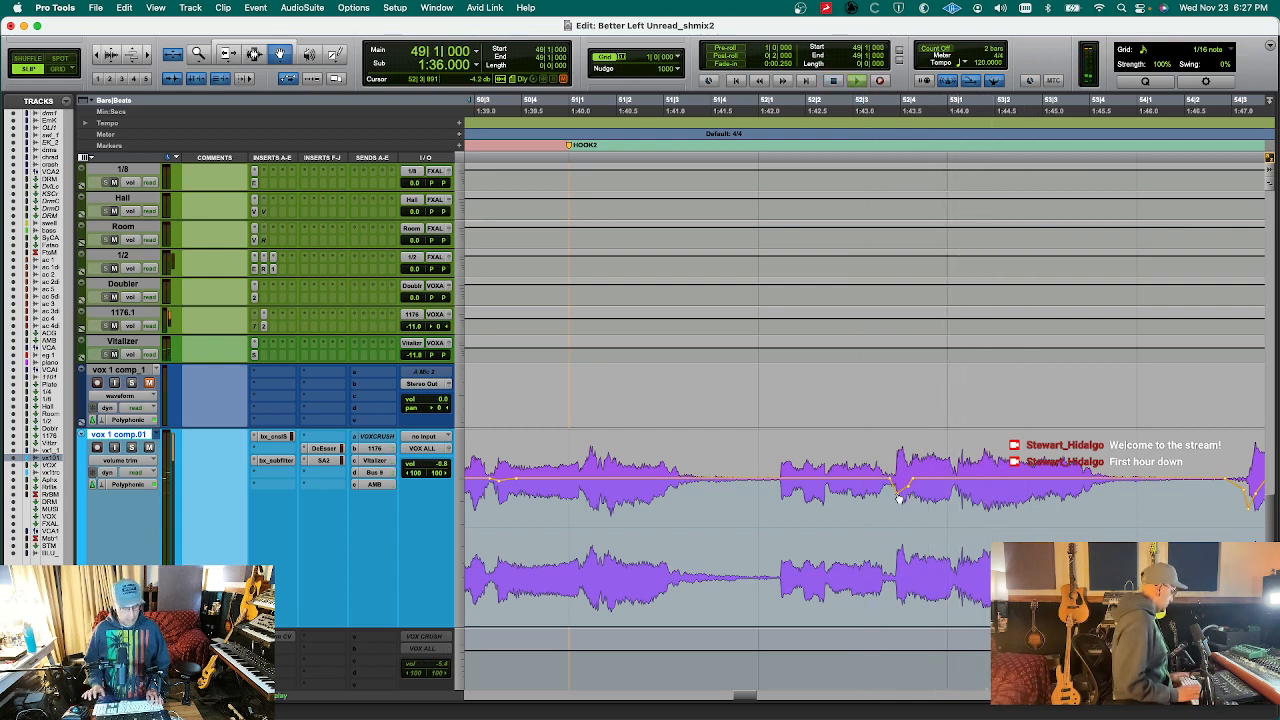
pyautogui.press('super+Tab')
pyautogui.press('super+Tab')
pyautogui.press('super+Tab')
pyautogui.press('super+Tab')
pyautogui.press('super+Tab')
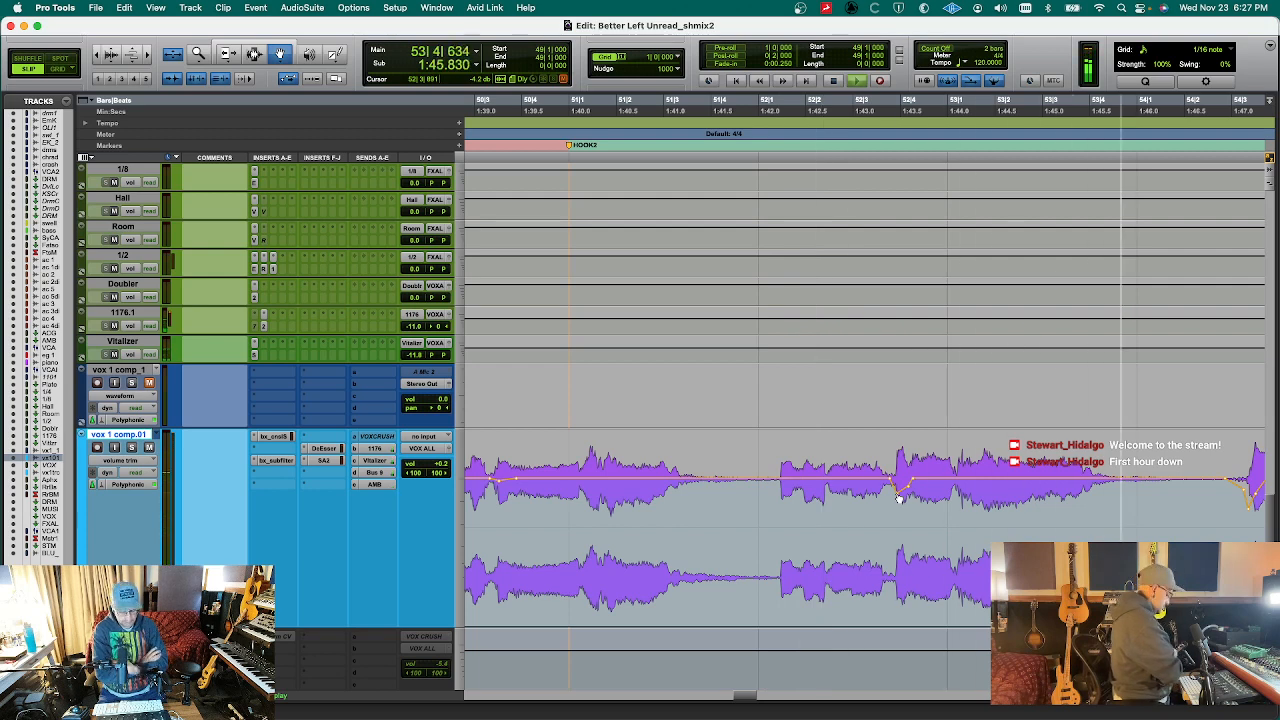
# - Lower the vox 1 comp.01 volume trim around 54|4|415 to about -1.4 dB and save the session
pyautogui.press('r')
pyautogui.press('r')
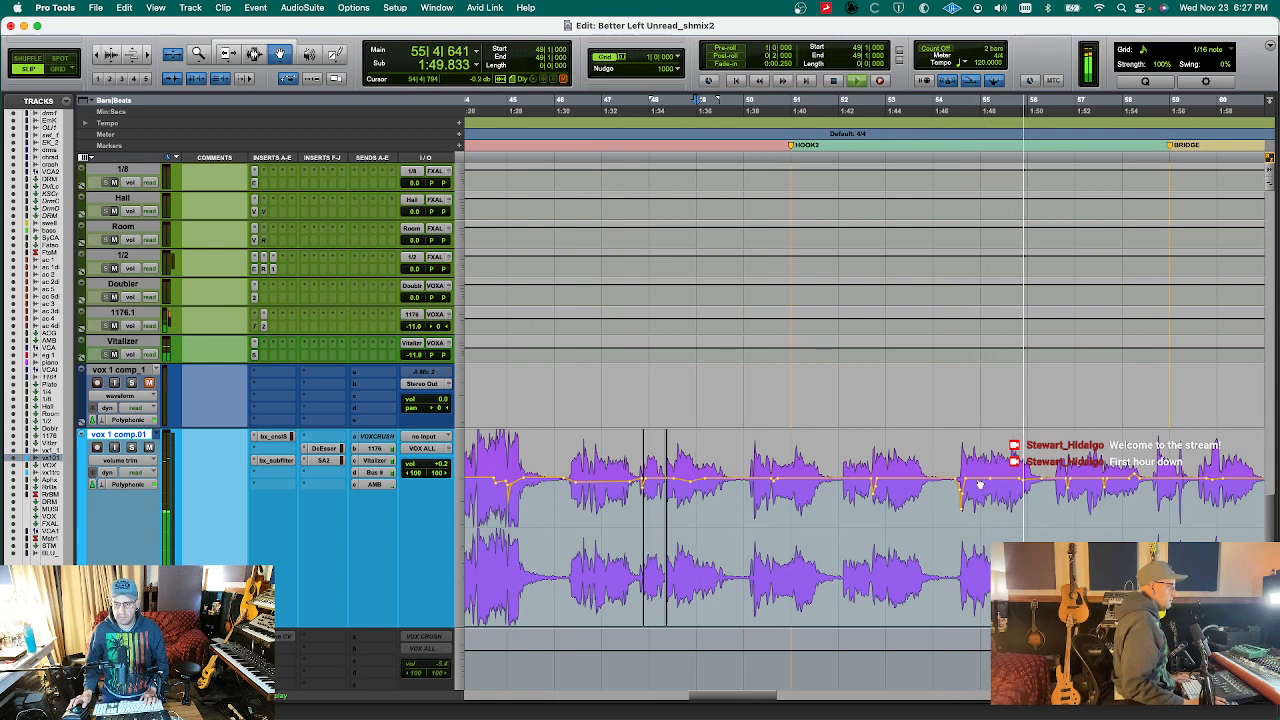
pyautogui.moveTo(986, 482); pyautogui.dragTo(986, 485)
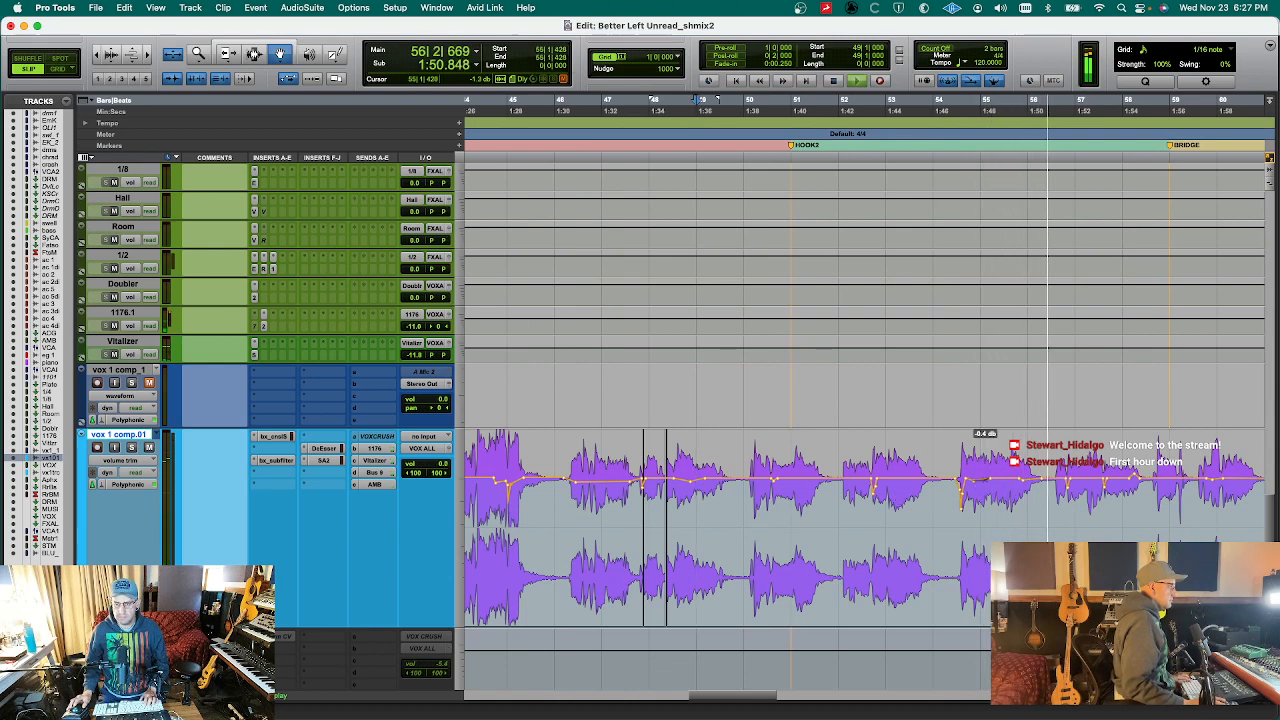
pyautogui.click(925, 108)
pyautogui.press('t')
pyautogui.press('t')
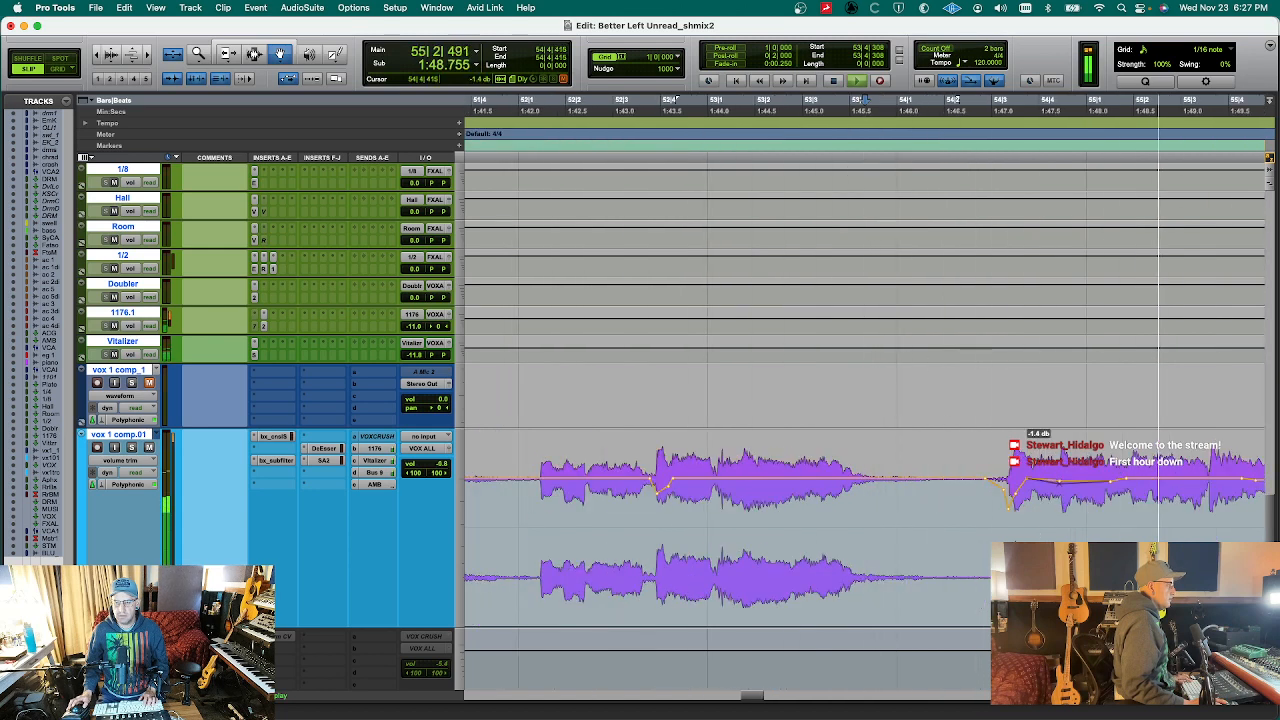
pyautogui.moveTo(1060, 482); pyautogui.dragTo(1060, 485)
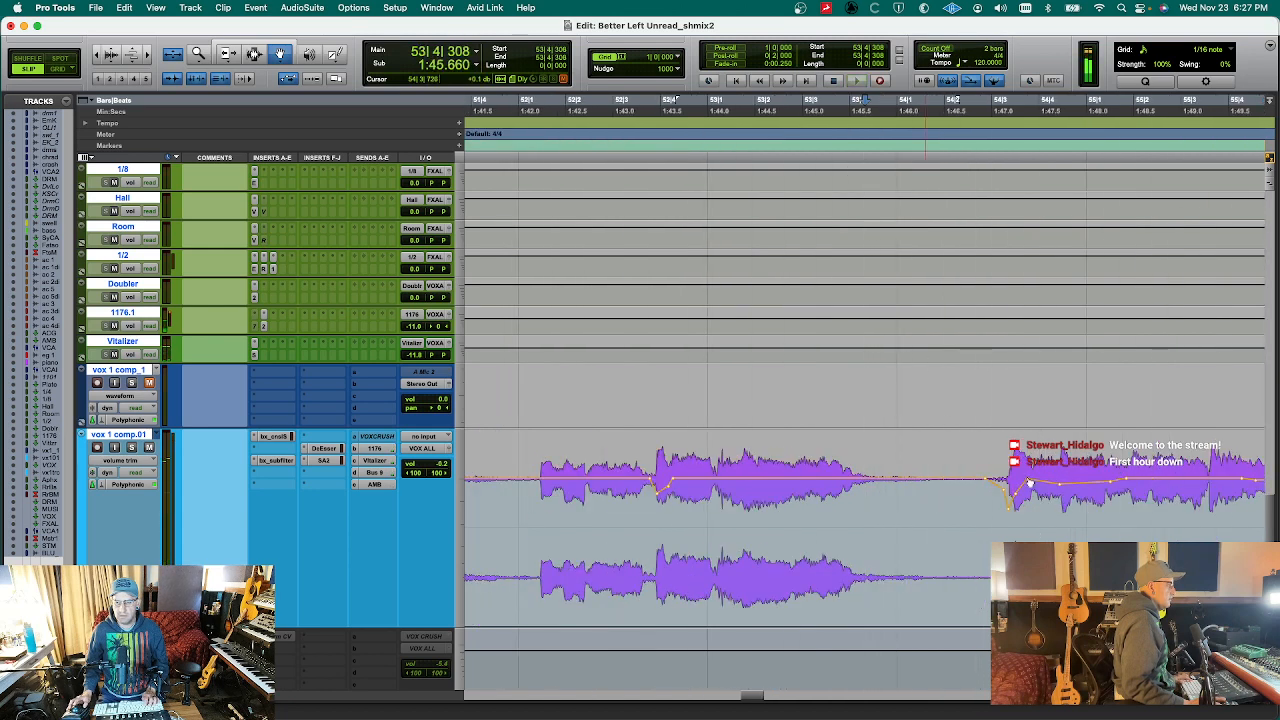
pyautogui.press('space')
pyautogui.press('super+s')
# - Audition the vocal through the rest of HOOK2 and solo vox 1 comp.01 for closer listening from 56|4|088
pyautogui.moveTo(755, 696); pyautogui.dragTo(761, 697)
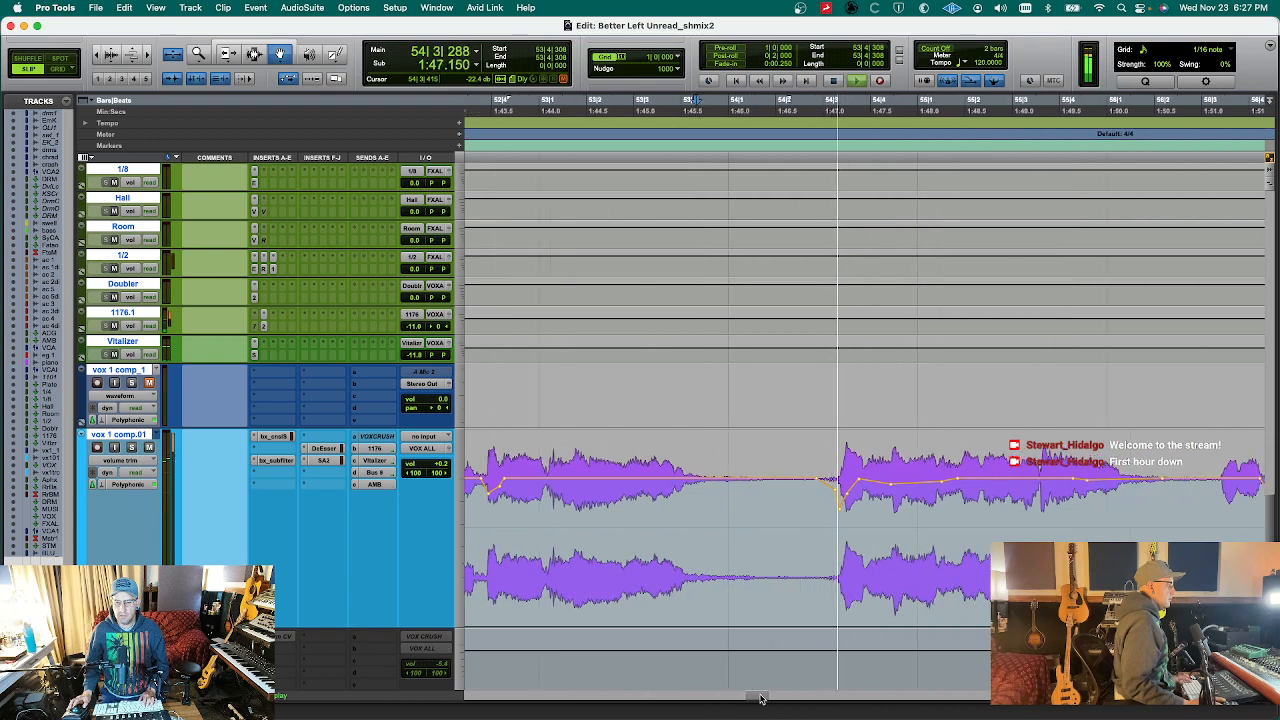
pyautogui.press('t')
pyautogui.press('r')
pyautogui.press('r')
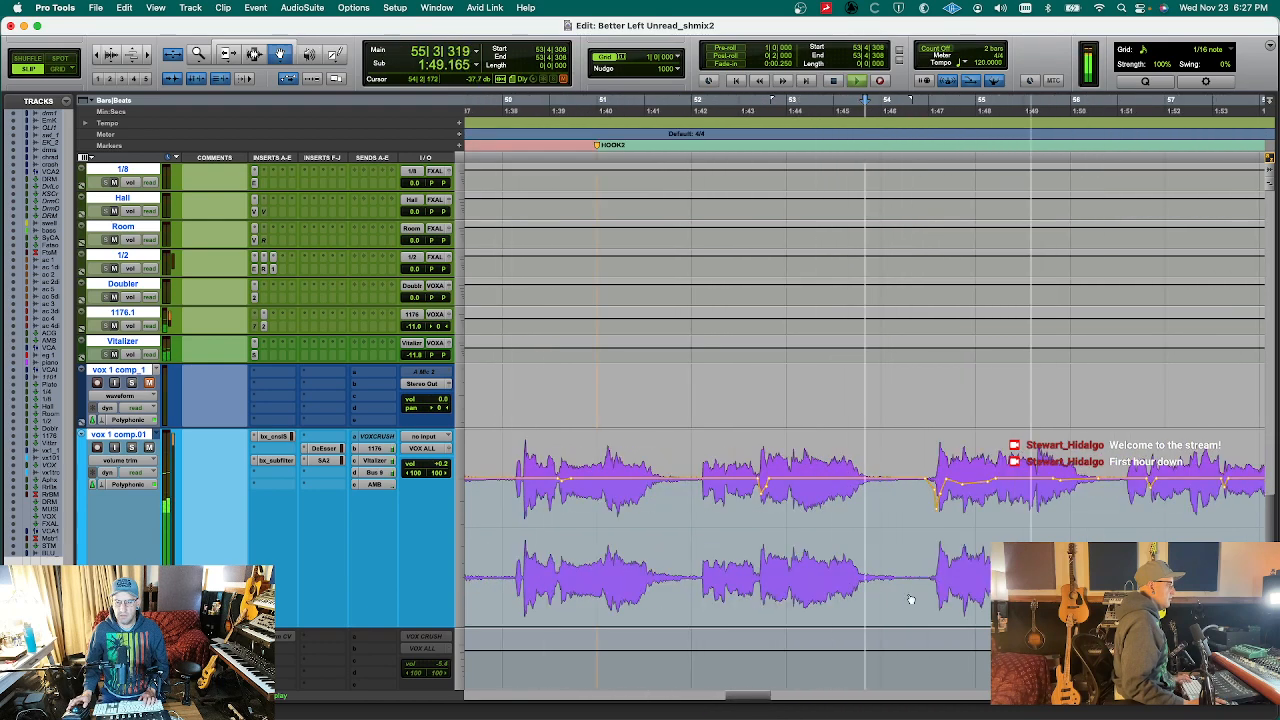
pyautogui.press('r')
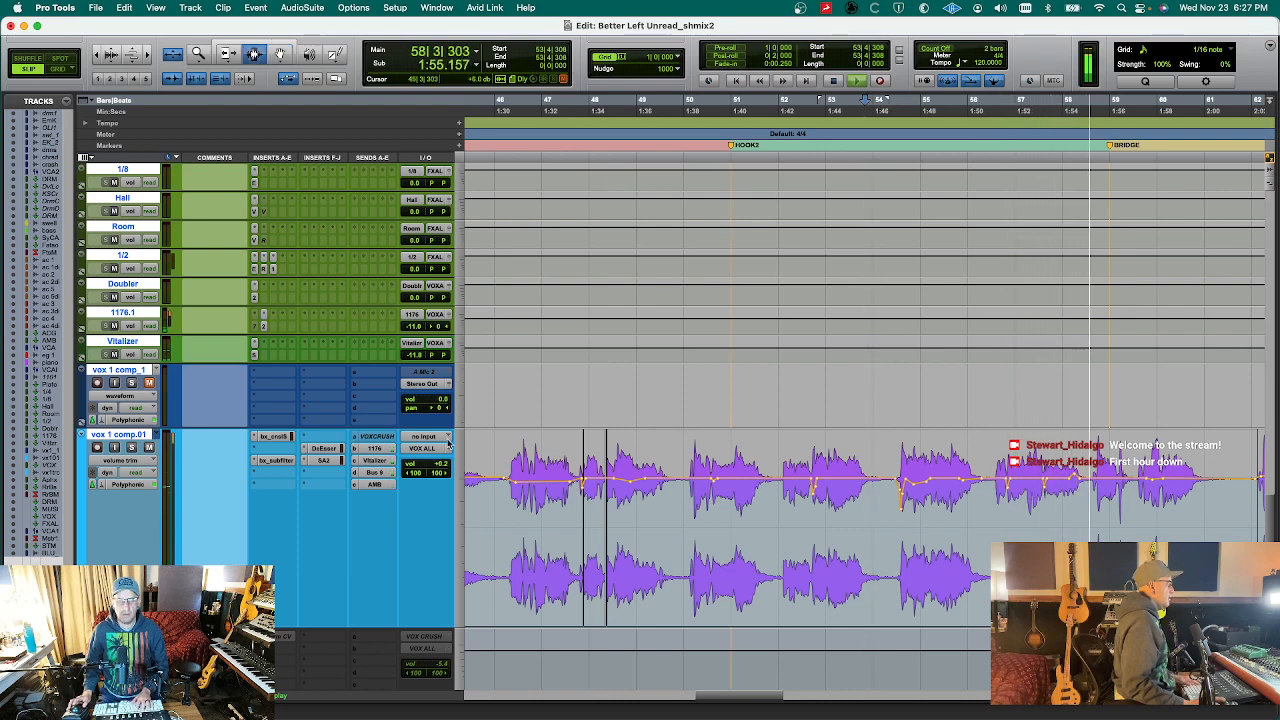
pyautogui.click(1004, 470)
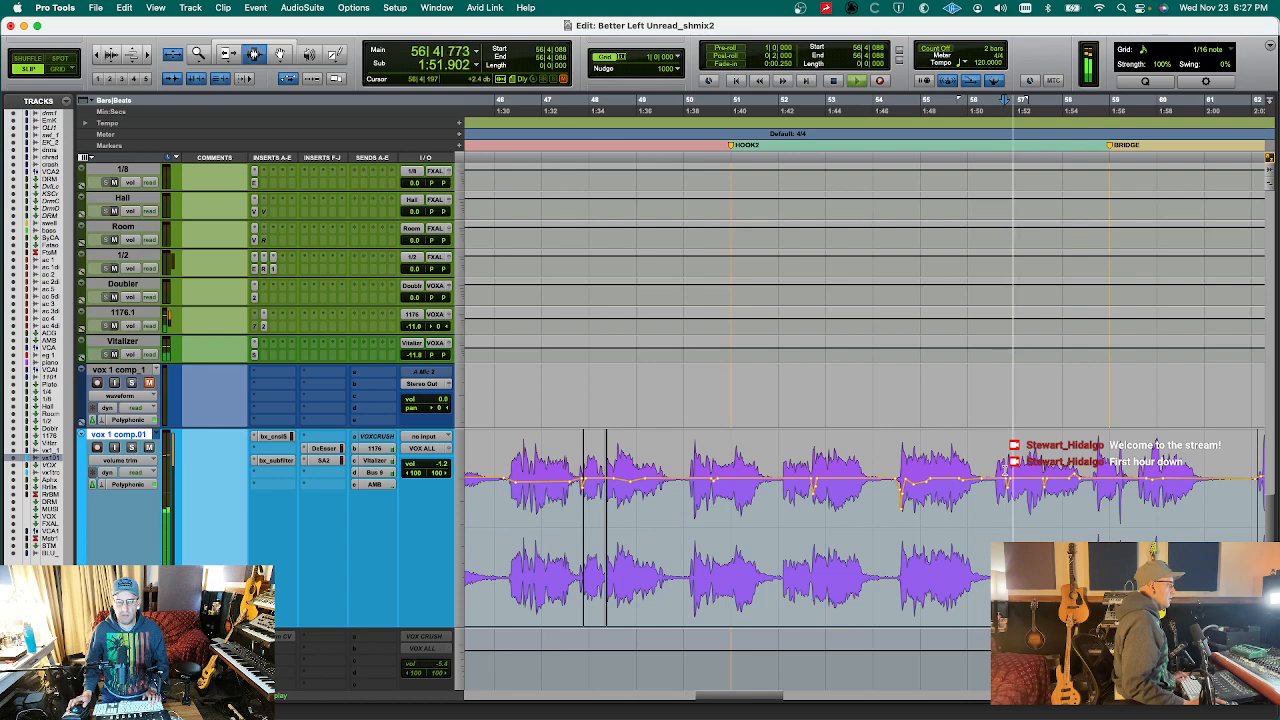
pyautogui.press('space')
pyautogui.press('t')
pyautogui.press('t')
pyautogui.press('t')
pyautogui.press('space')
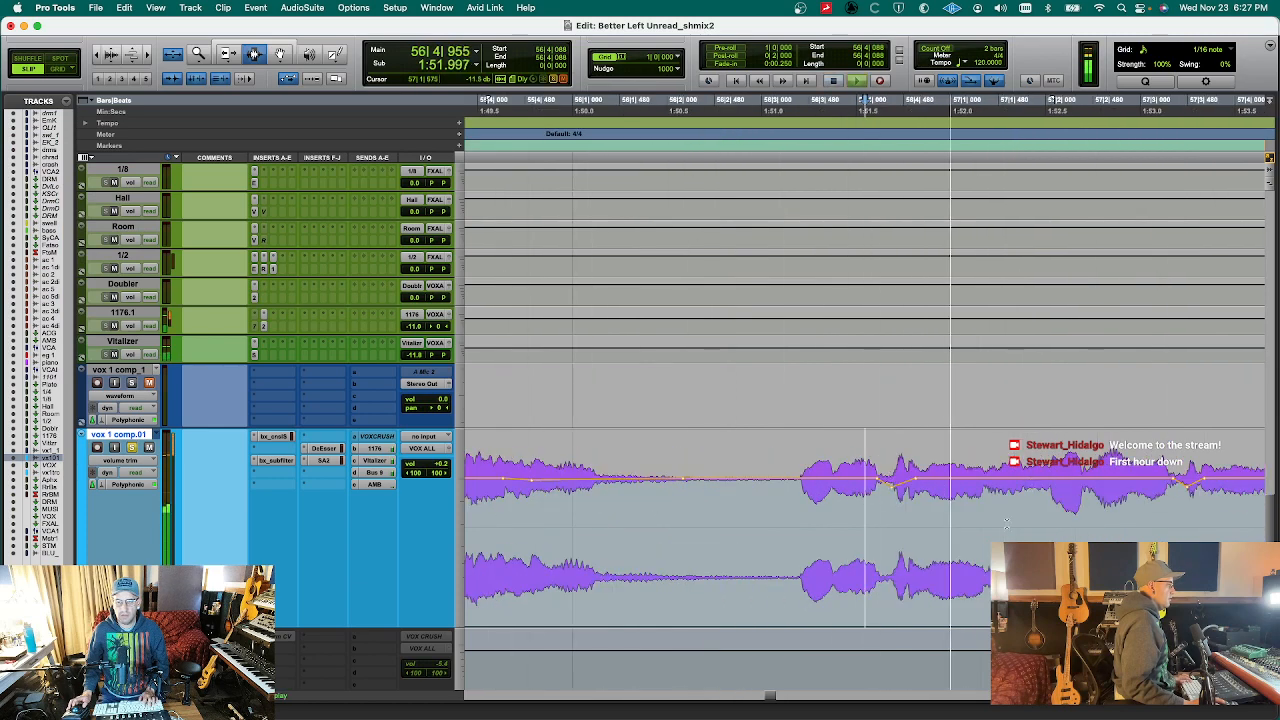
pyautogui.press('space')
pyautogui.click(981, 492)
# - Return vox 1 comp.01 to waveform view, select 57|1|345 to 57|1|583 and render RX 10 De-ess at -12.0 dB threshold and 2500 Hz cutoff
pyautogui.press('-')
pyautogui.press('t')
pyautogui.press('t')
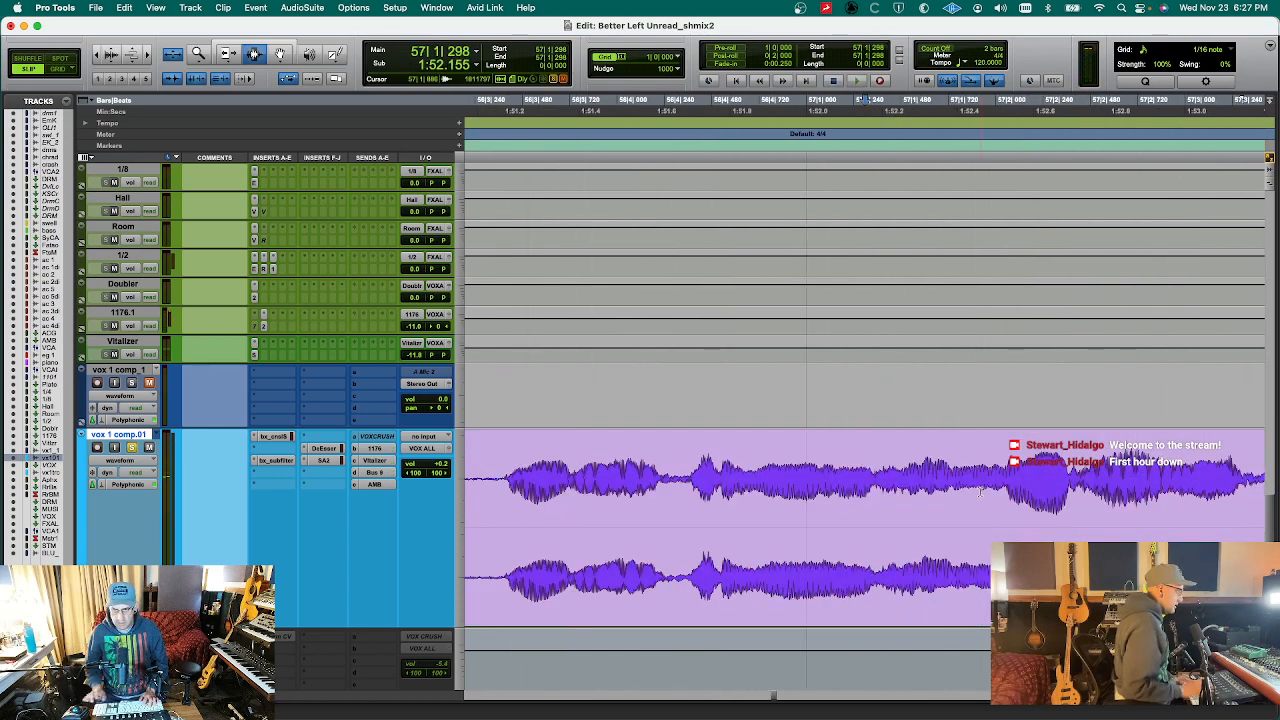
pyautogui.press('space')
pyautogui.moveTo(883, 488); pyautogui.dragTo(978, 488)
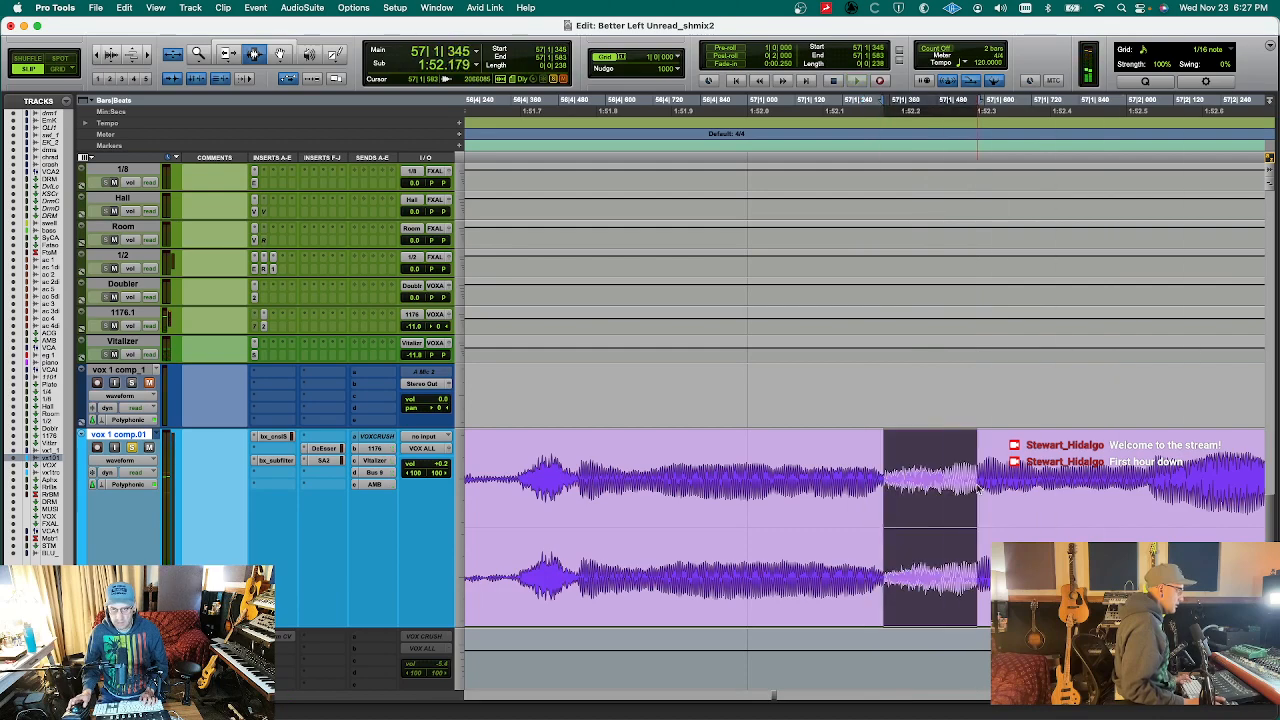
pyautogui.click(318, 7)
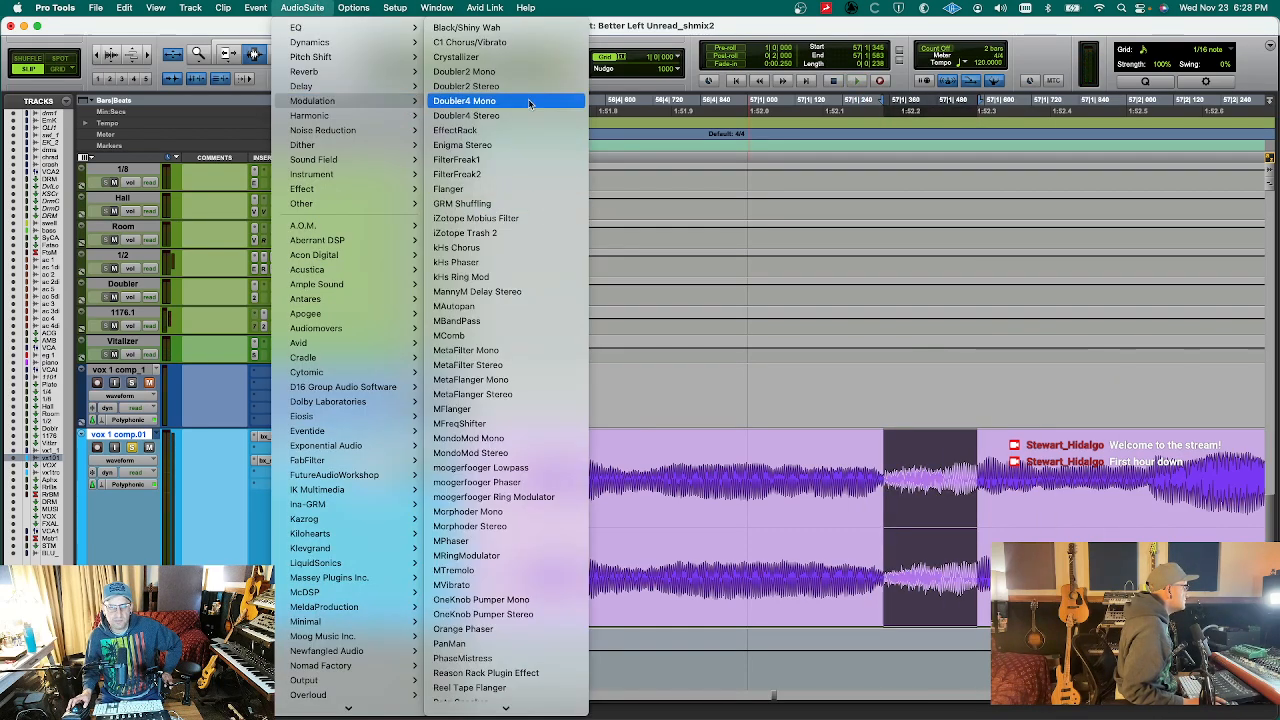
pyautogui.moveTo(405, 130)
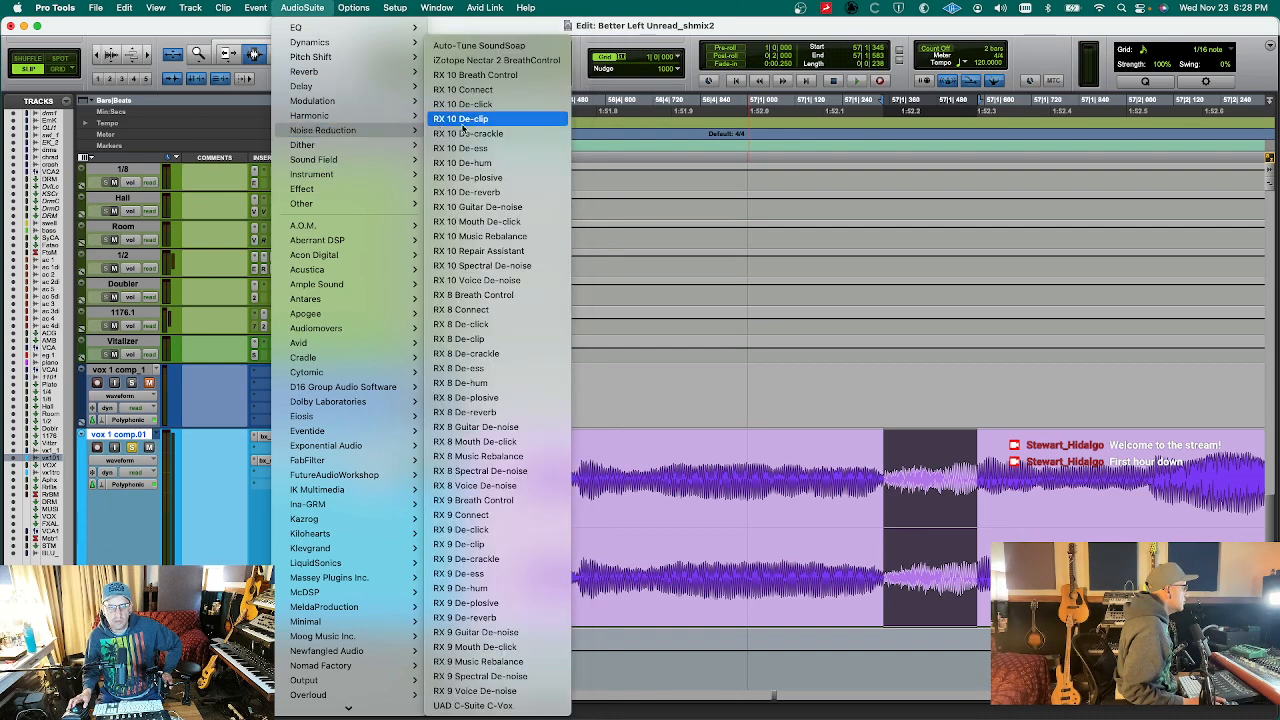
pyautogui.click(534, 150)
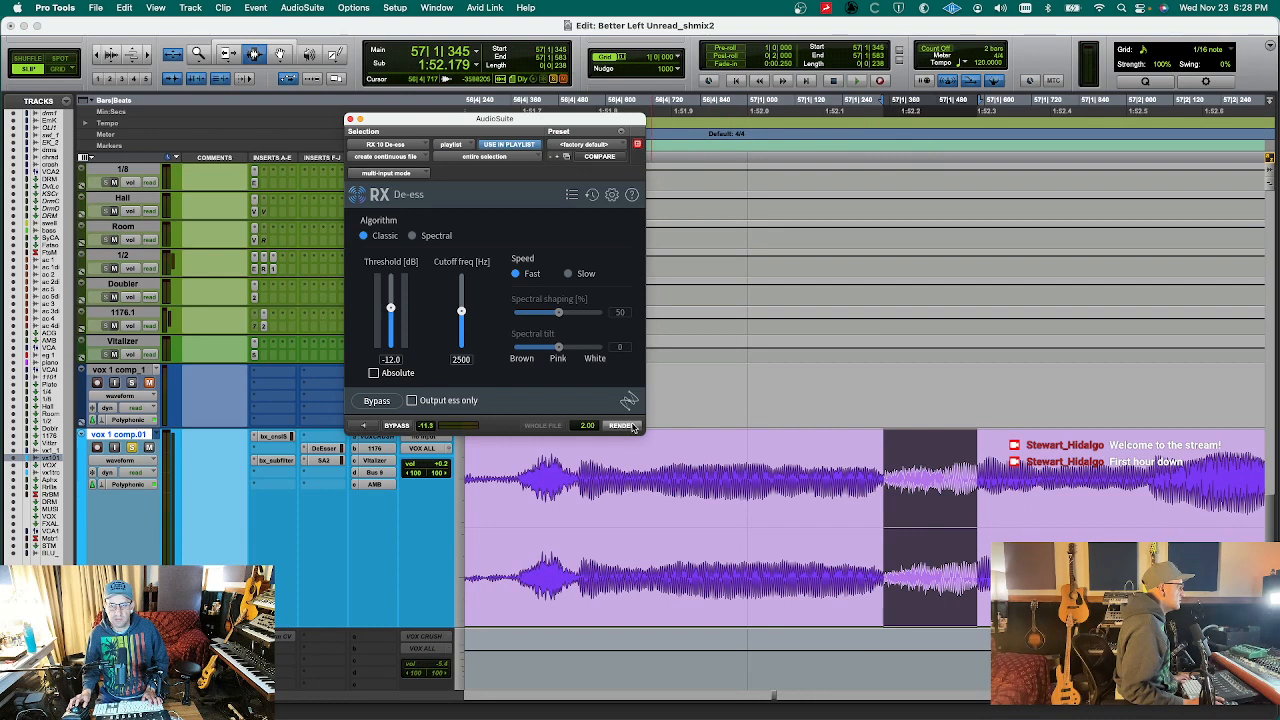
pyautogui.click(630, 426)
pyautogui.click(748, 527)
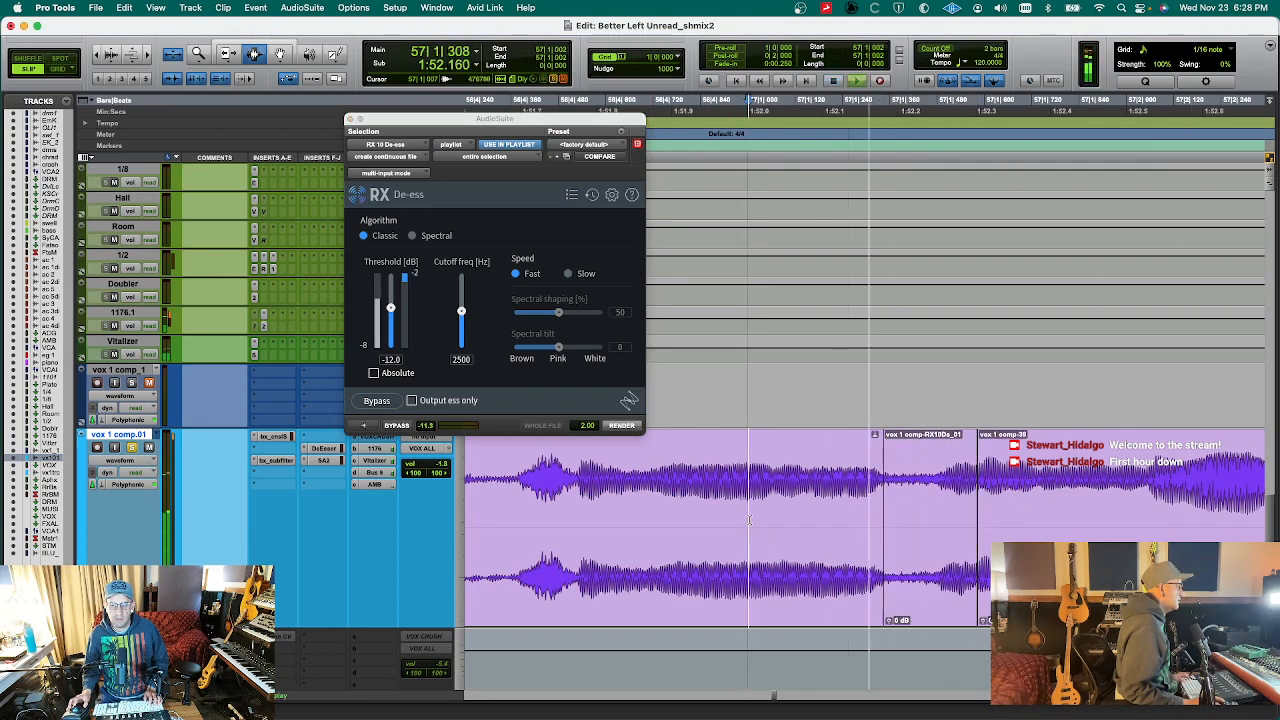
# - Try crossfading both edges of the de-essed clip on vox 1 comp.01, play the result and undo the crossfades
pyautogui.moveTo(748, 527); pyautogui.dragTo(1019, 535)
pyautogui.press('f')
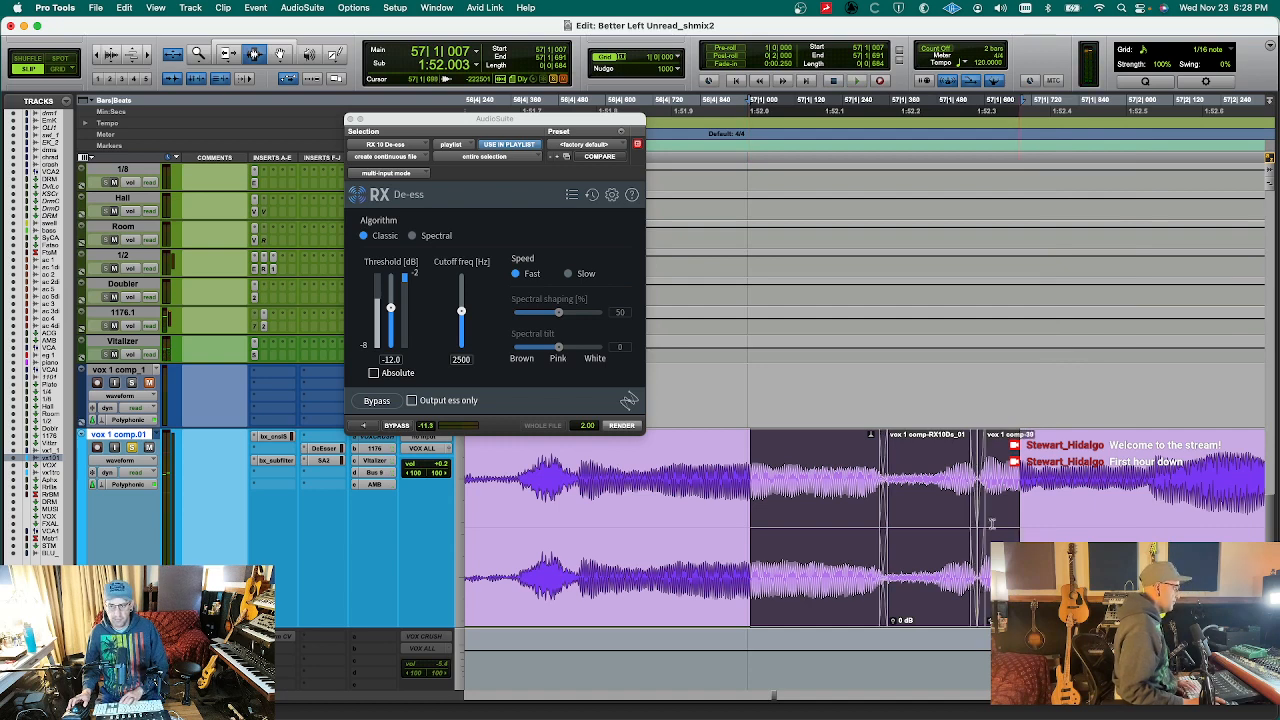
pyautogui.click(748, 495)
pyautogui.press('space')
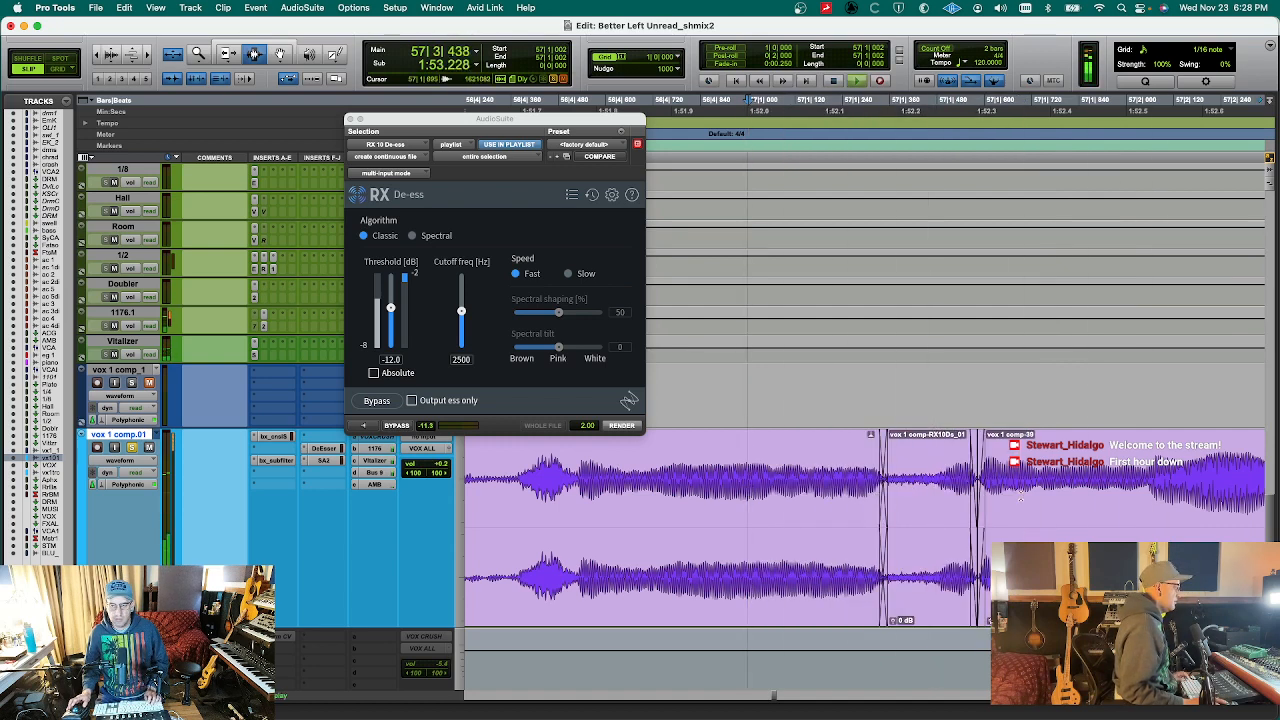
pyautogui.press('super+z')
pyautogui.click(1003, 492)
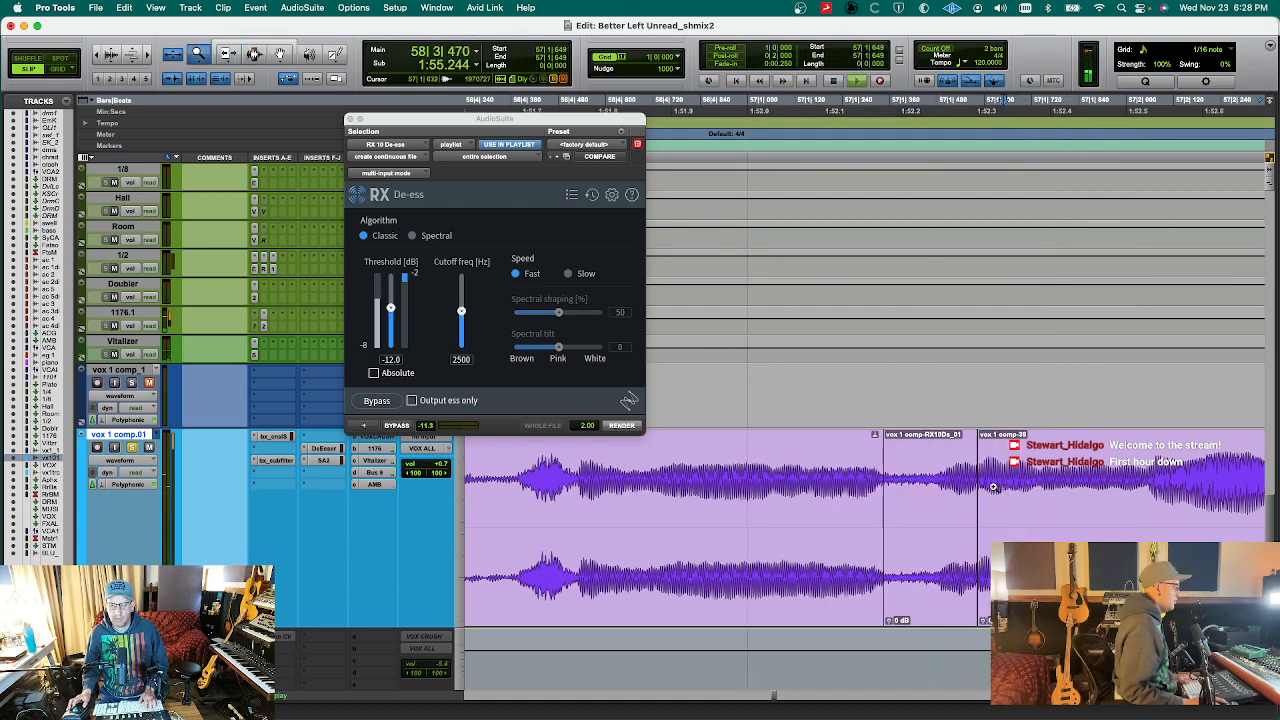
# - Move the boundary after the de-essed clip on vox 1 comp.01 slightly earlier and audition the edit near 57|1
pyautogui.moveTo(992, 488); pyautogui.dragTo(954, 492)
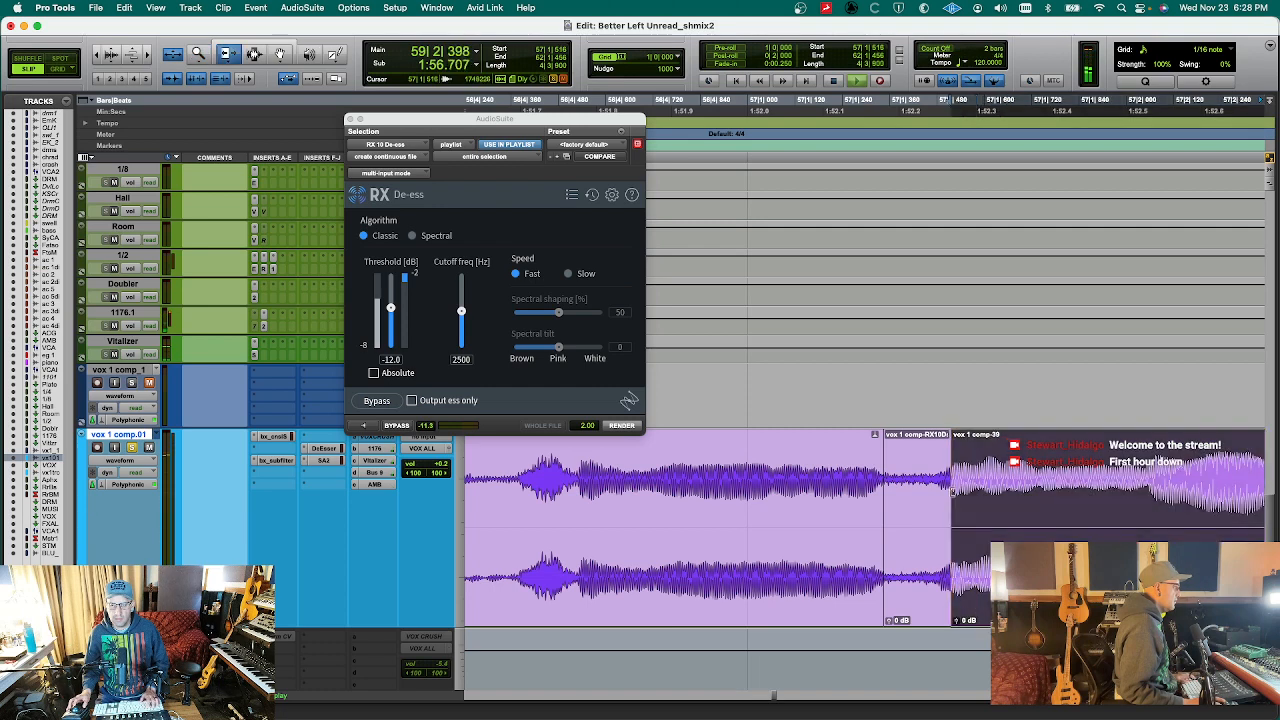
pyautogui.click(790, 485)
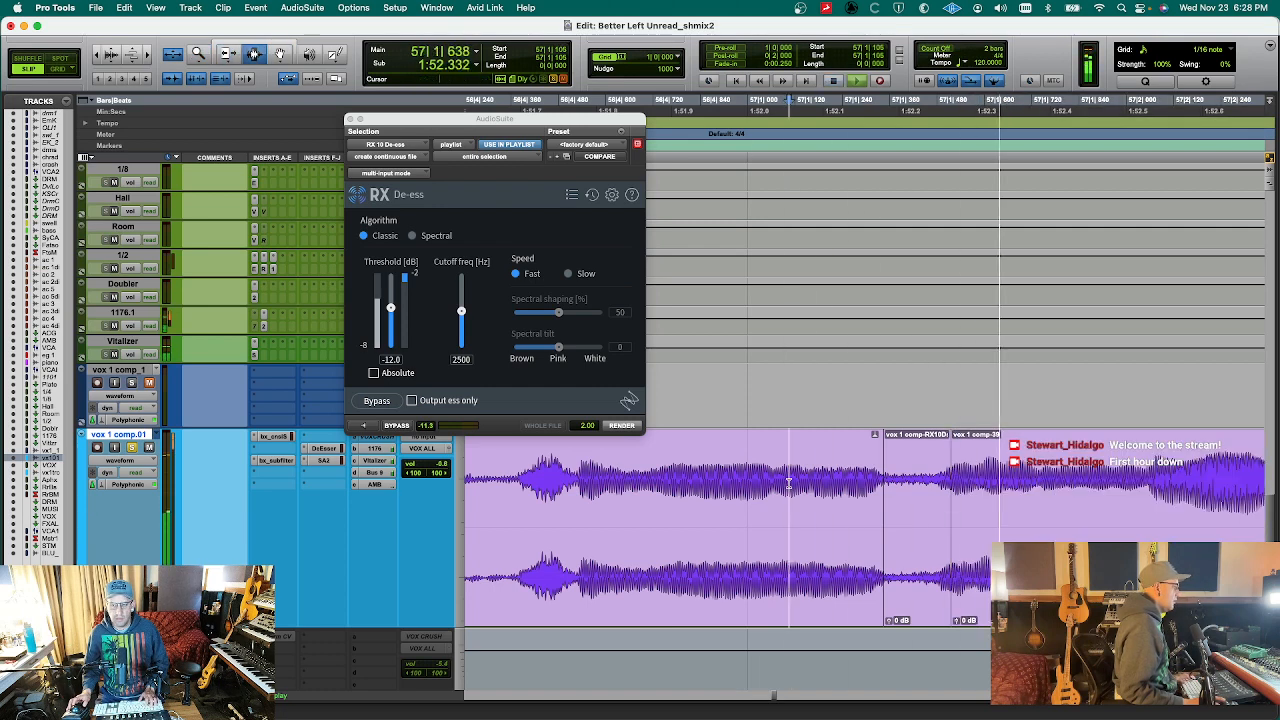
pyautogui.press('t')
pyautogui.press('t')
pyautogui.press('t')
pyautogui.press('r')
pyautogui.press('r')
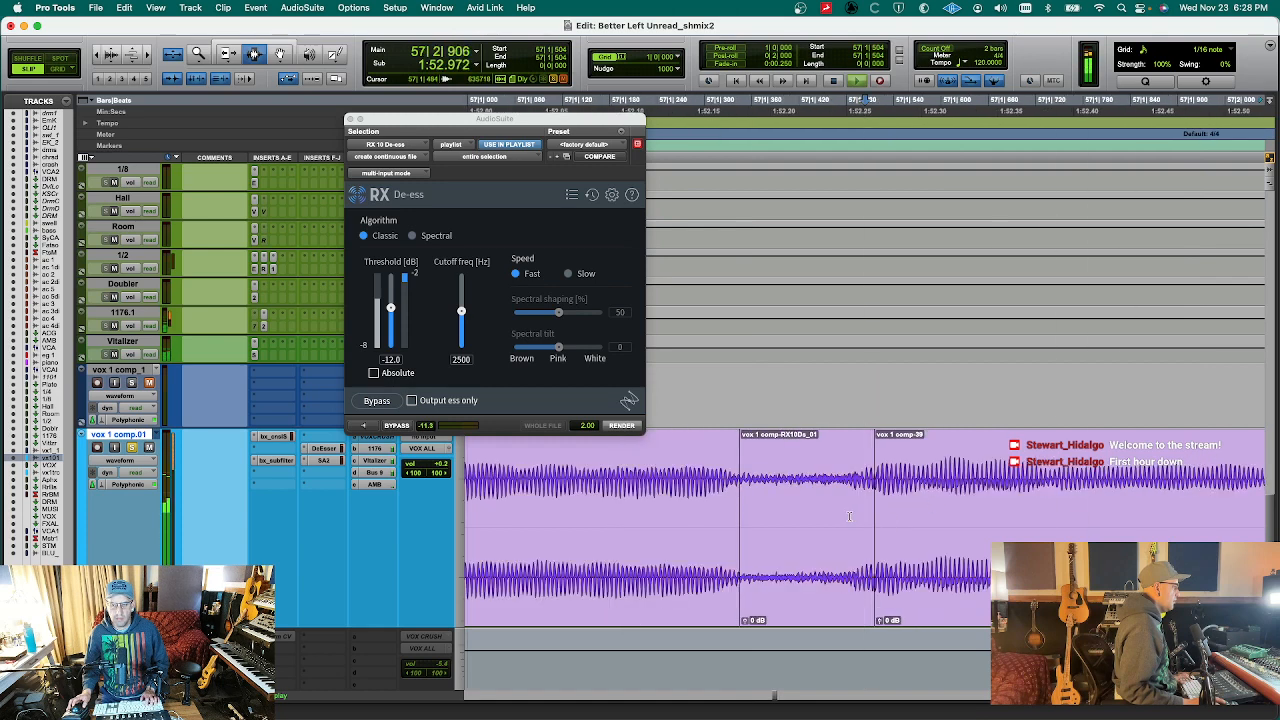
# - Crossfade both edges of the de-essed clip on vox 1 comp.01 and play it back from 57|1|244
pyautogui.moveTo(850, 510); pyautogui.dragTo(884, 511)
pyautogui.press('f')
pyautogui.click(648, 519)
pyautogui.press('space')
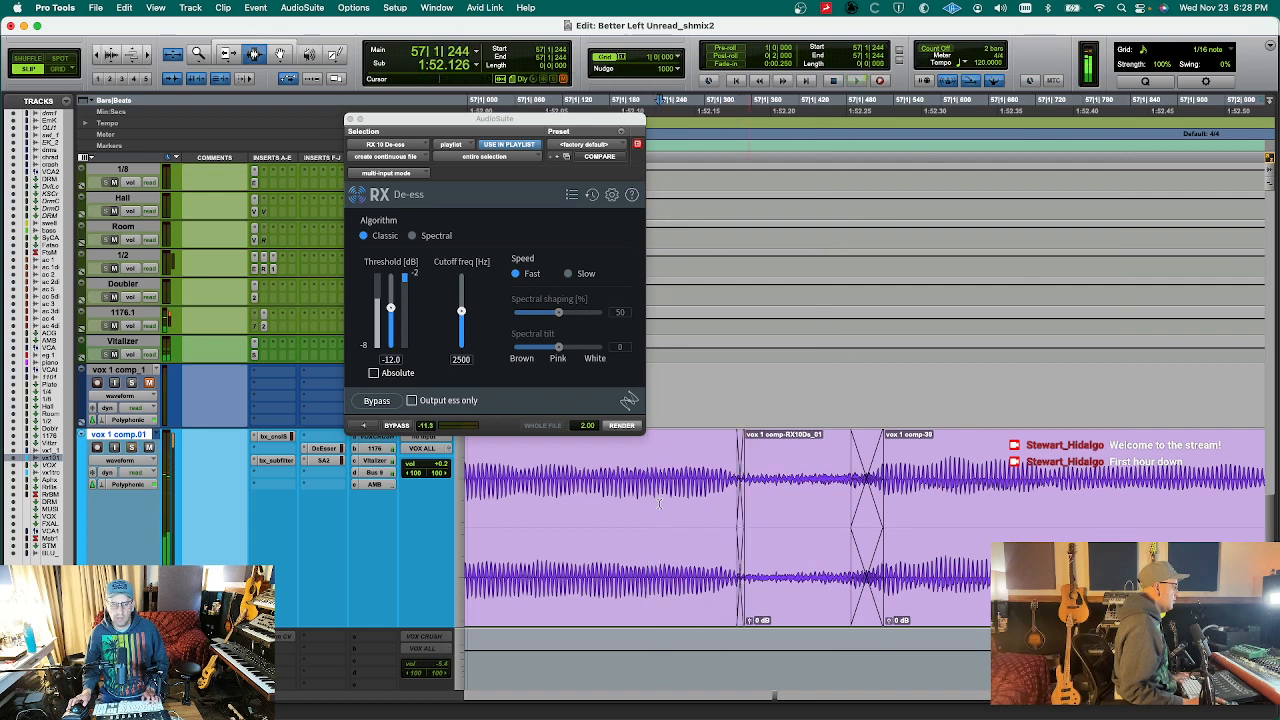
# - Compare the repaired vox 1 comp.01 playlist with the original vox 1 comp playlist during playback from 57|1|244
pyautogui.press('space')
pyautogui.press('r')
pyautogui.press('t')
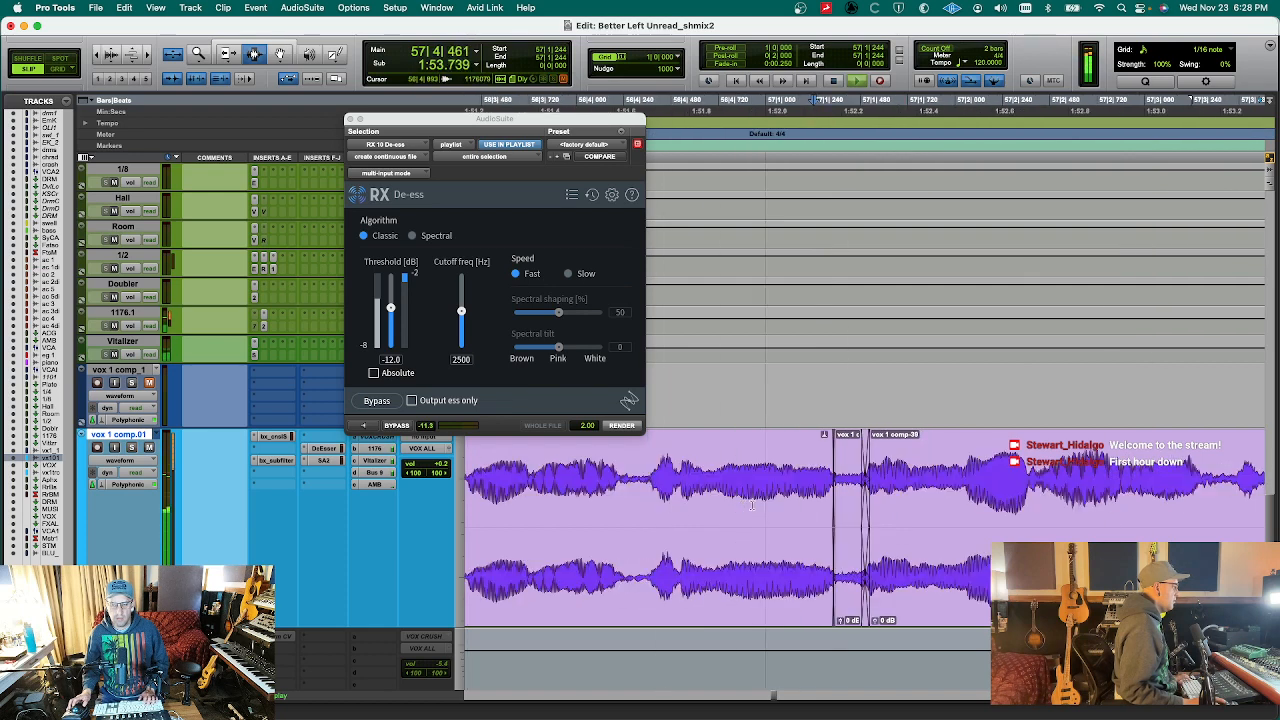
pyautogui.hotkey('shift', 'Up')
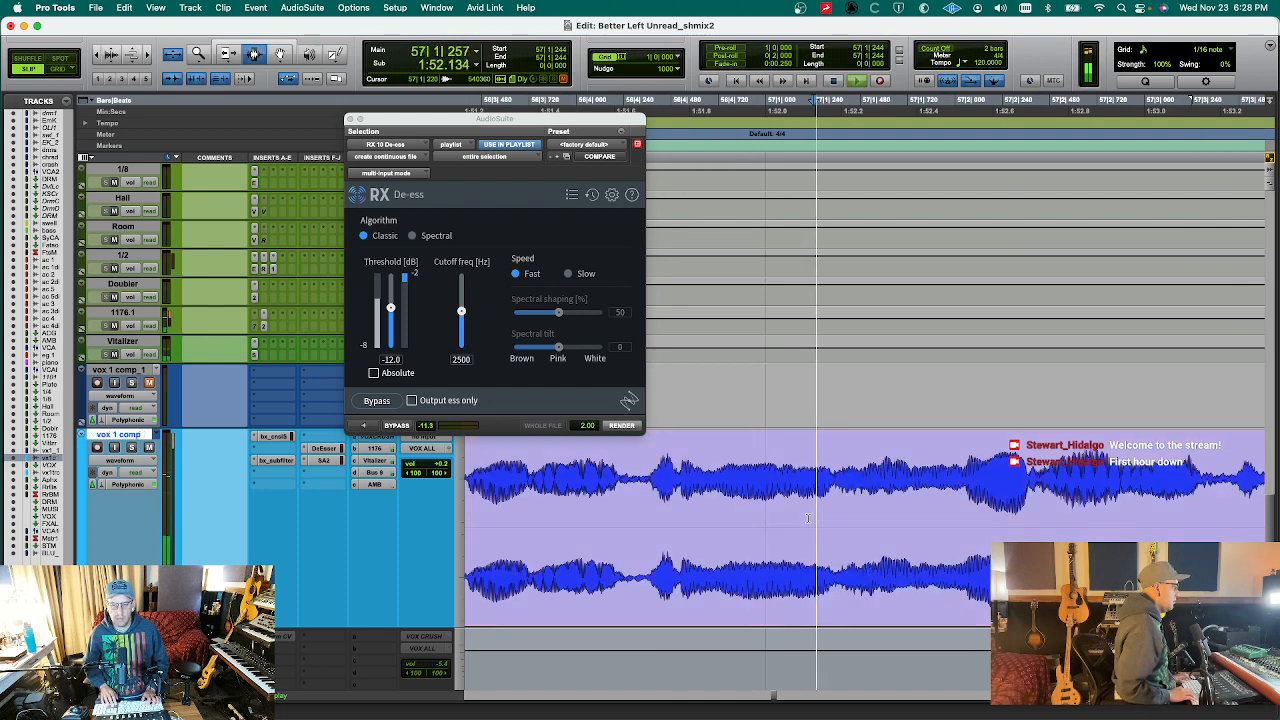
pyautogui.hotkey('shift', 'Down')
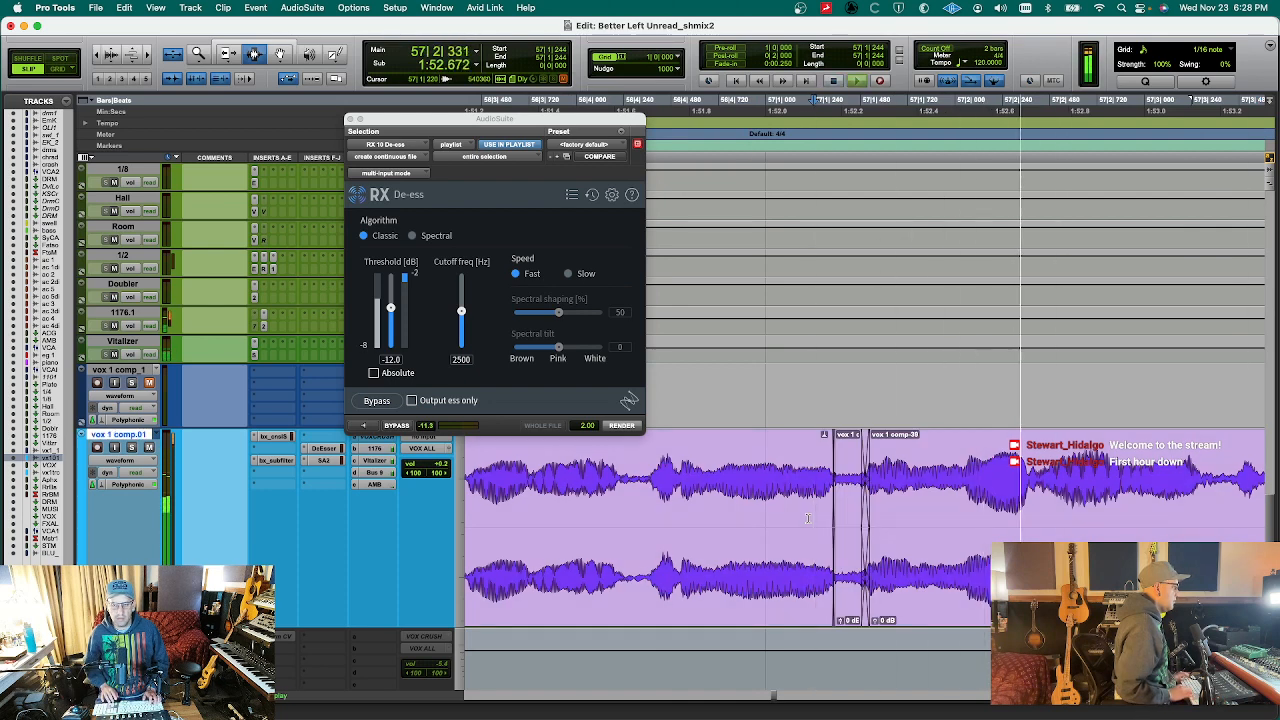
# - Audition the vocal from the repaired spot through the BRIDGE, viewing the volume trim automation of vox 1 comp.01
pyautogui.press('r')
pyautogui.press('r')
pyautogui.press('r')
pyautogui.press('r')
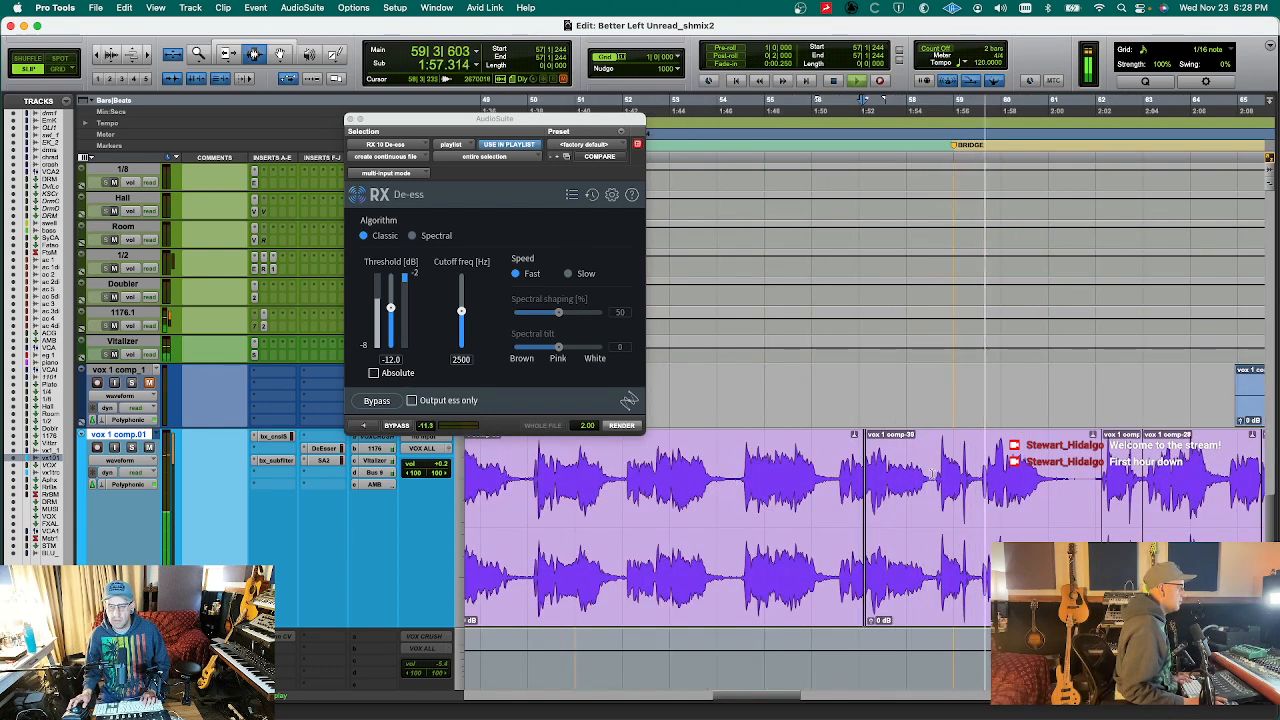
pyautogui.press('t')
pyautogui.press('t')
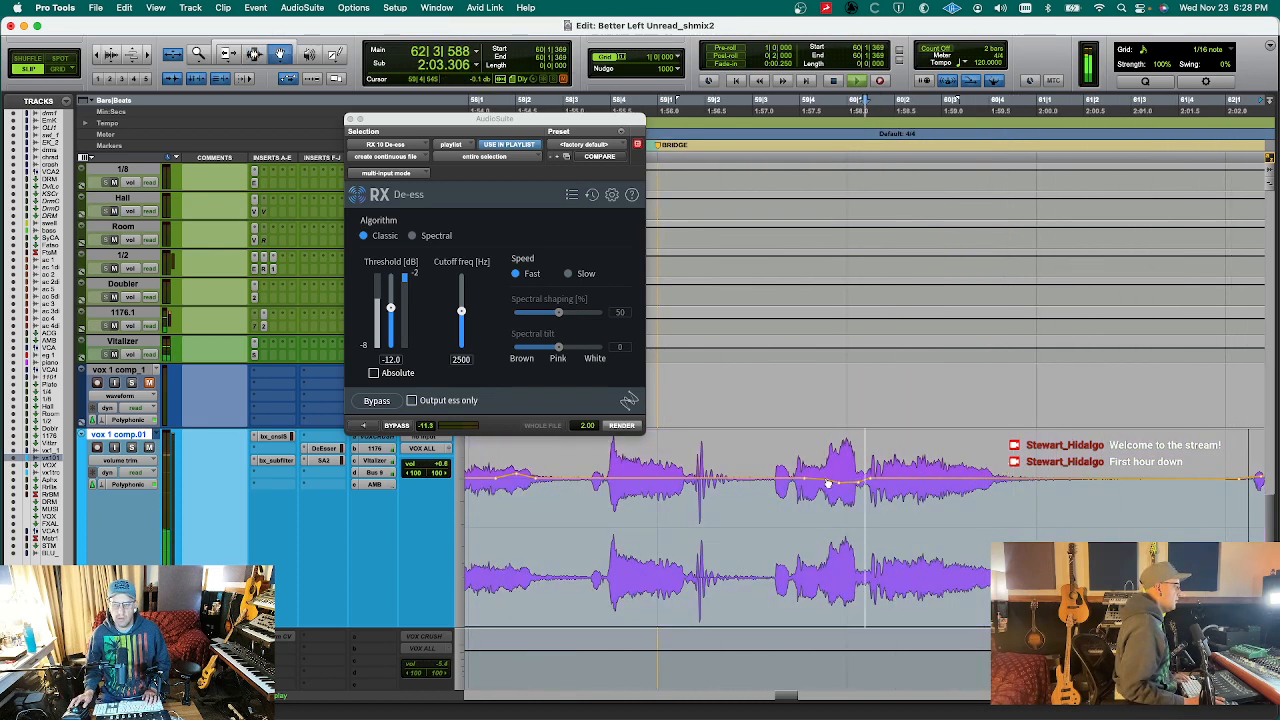
pyautogui.press('r')
pyautogui.press('r')
pyautogui.press('r')
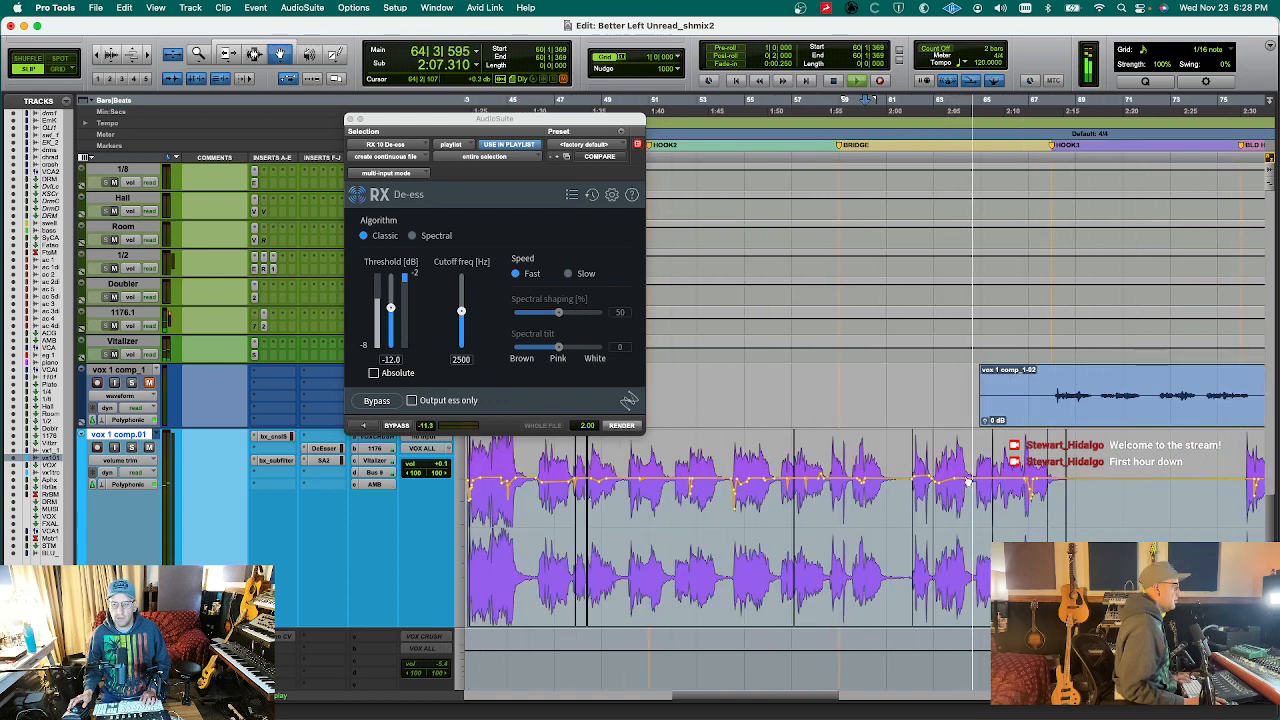
# - Lower the vox 1 comp.01 volume trim around 64|1|040 to about -1.3 dB and play the phrase back
pyautogui.click(930, 133)
pyautogui.press('t')
pyautogui.press('t')
pyautogui.press('t')
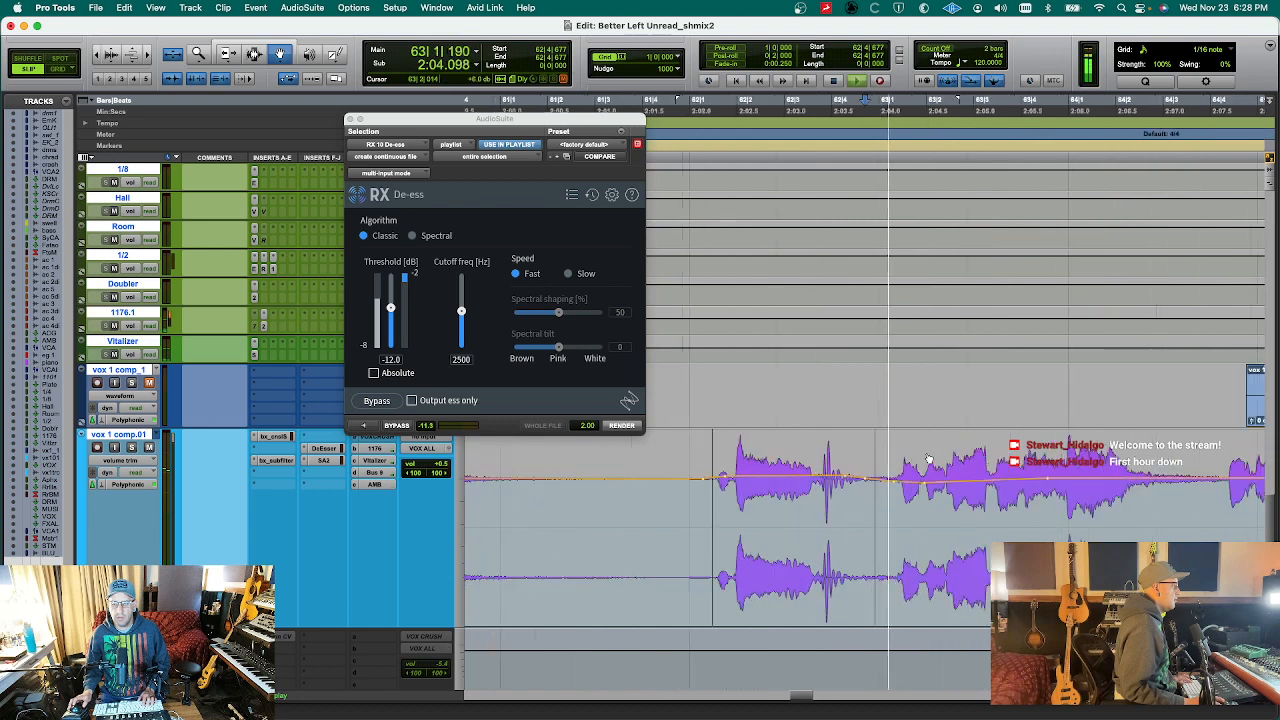
pyautogui.click(1047, 480)
pyautogui.click(1117, 480)
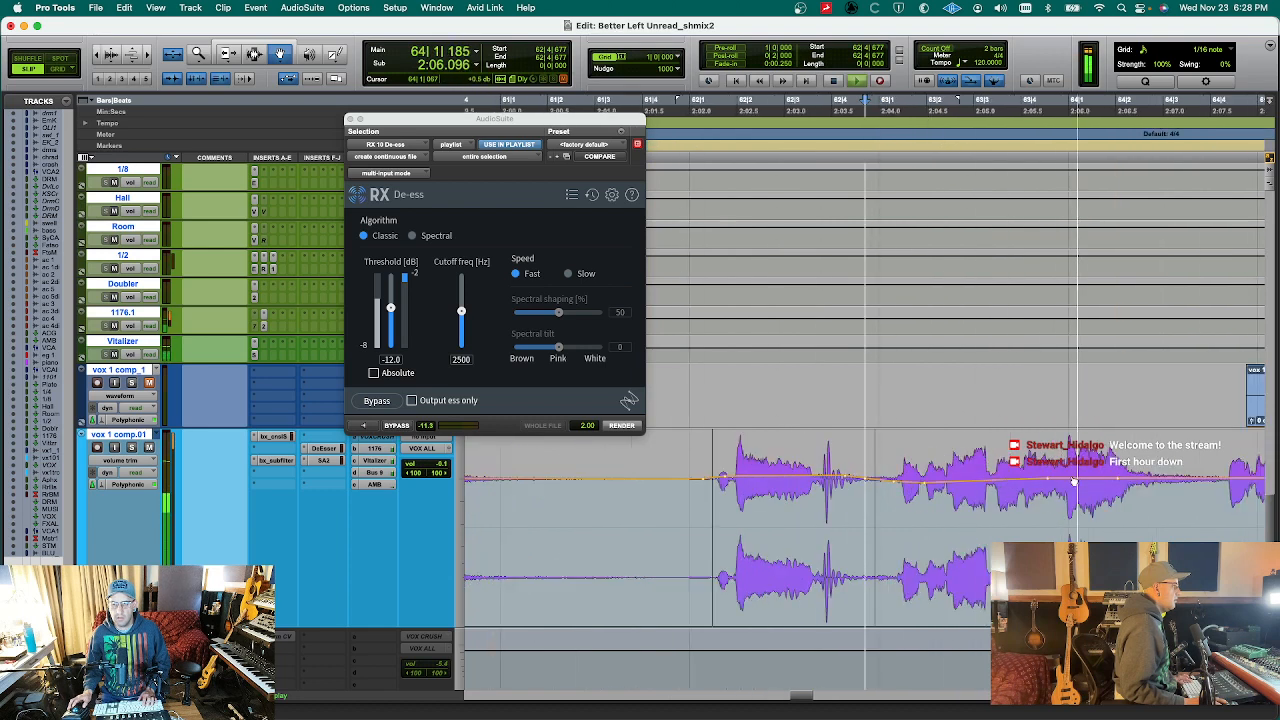
pyautogui.moveTo(1072, 480); pyautogui.dragTo(1072, 488)
pyautogui.press('space')
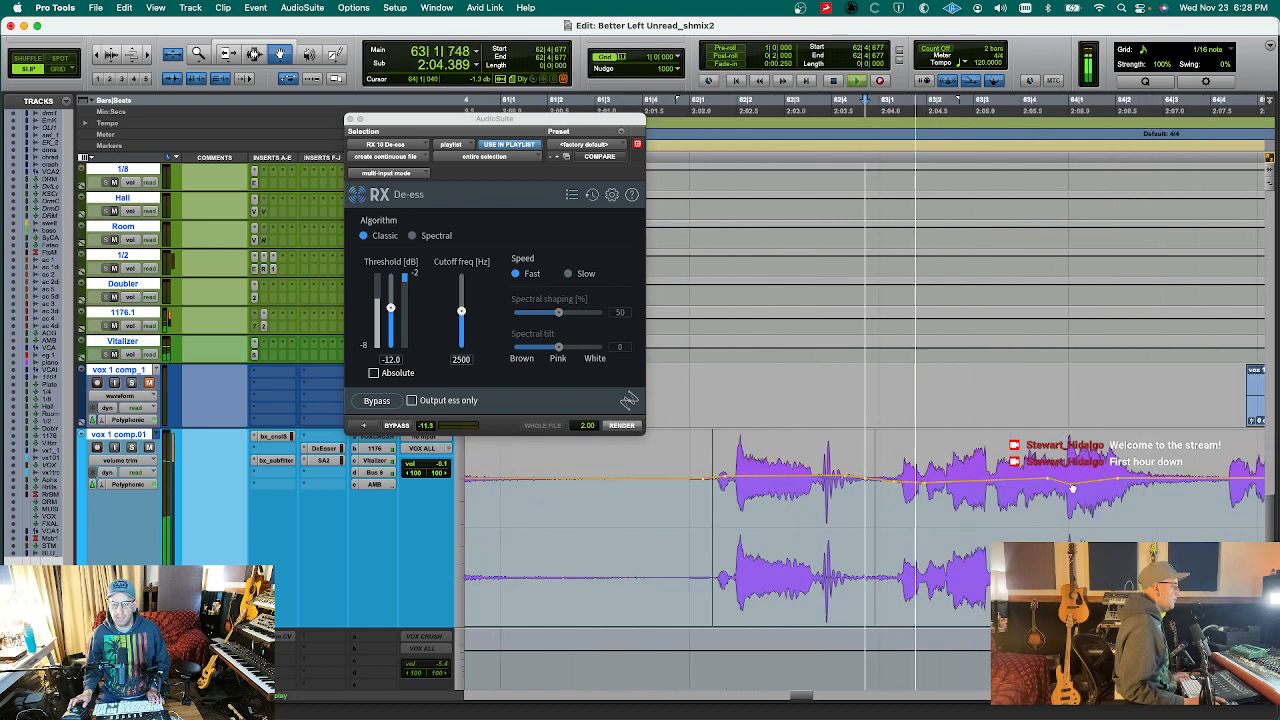